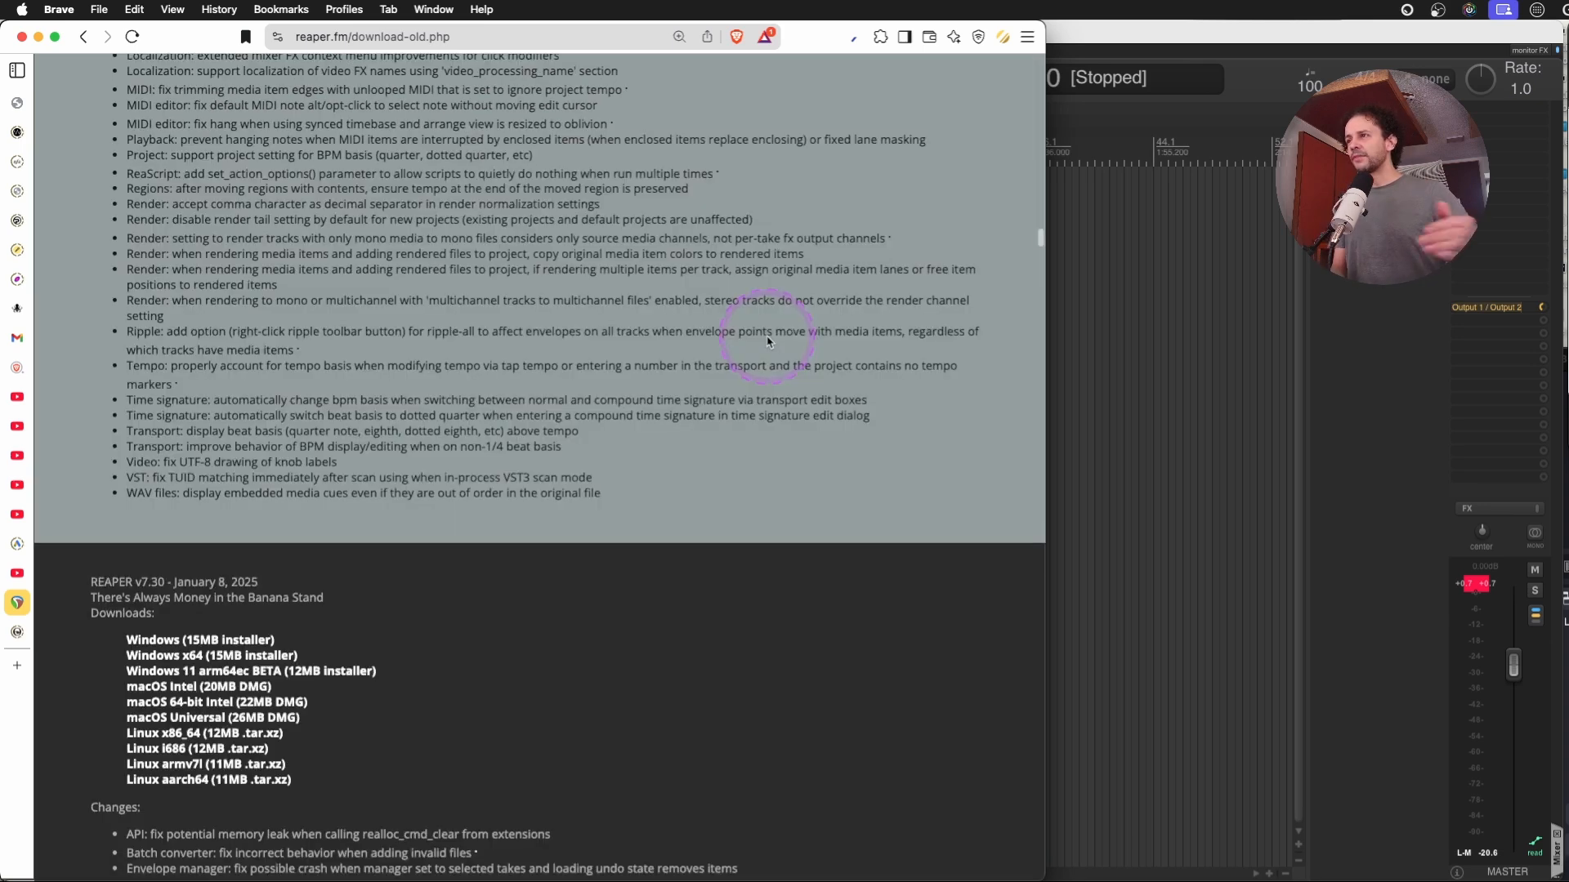
Switch to REAPER and open the postprocess settings from the Render to File dialog.
{"action": "key", "text": "super+Tab"}
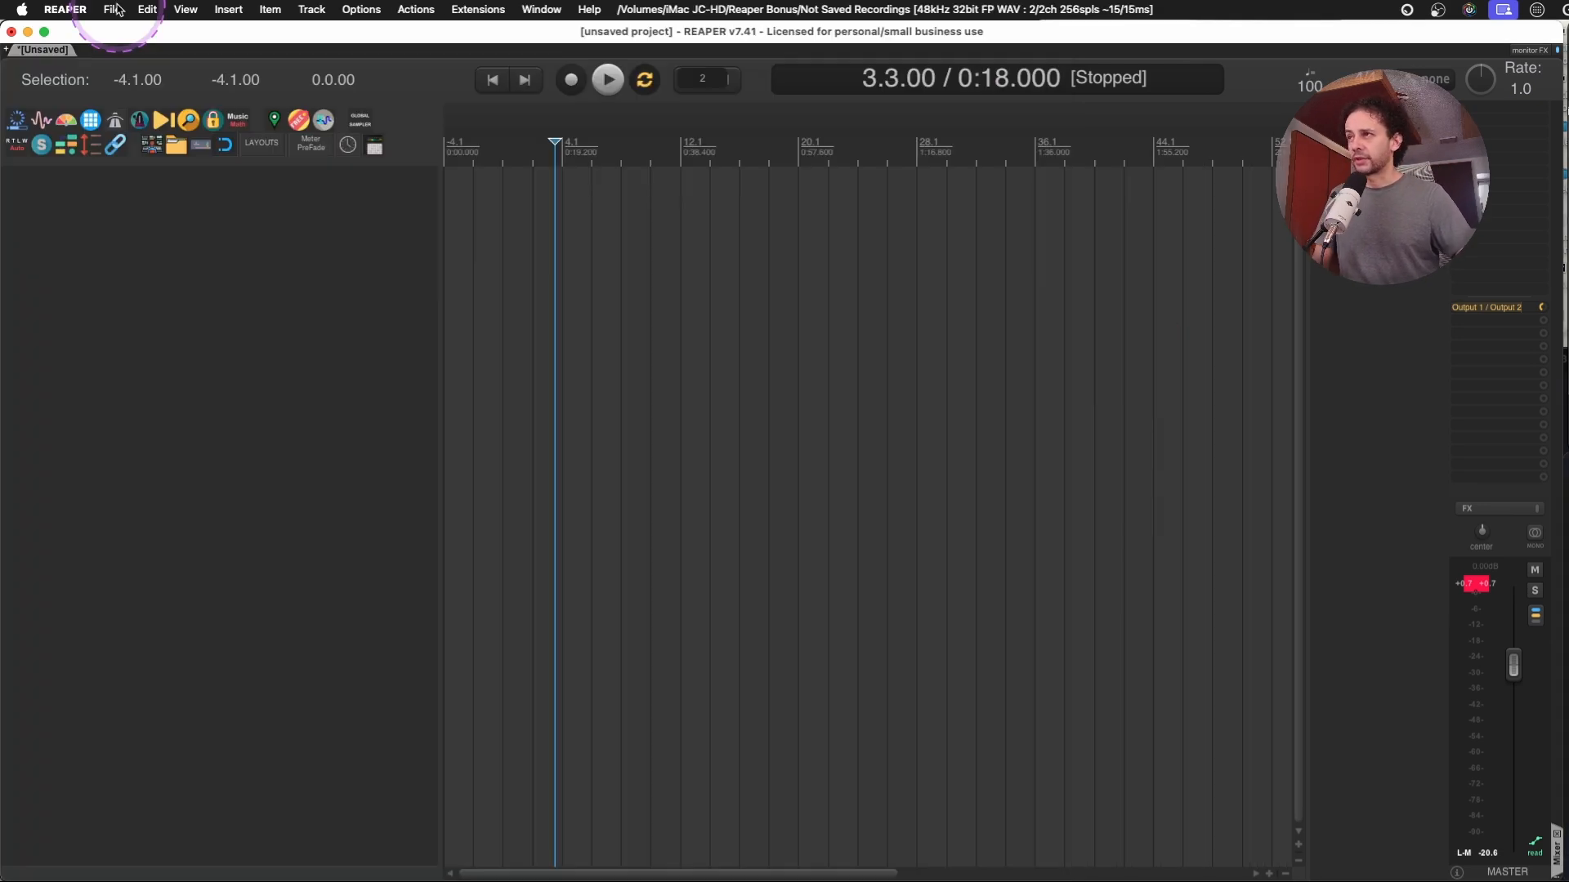
{"action": "left_click", "coordinate": [114, 9]}
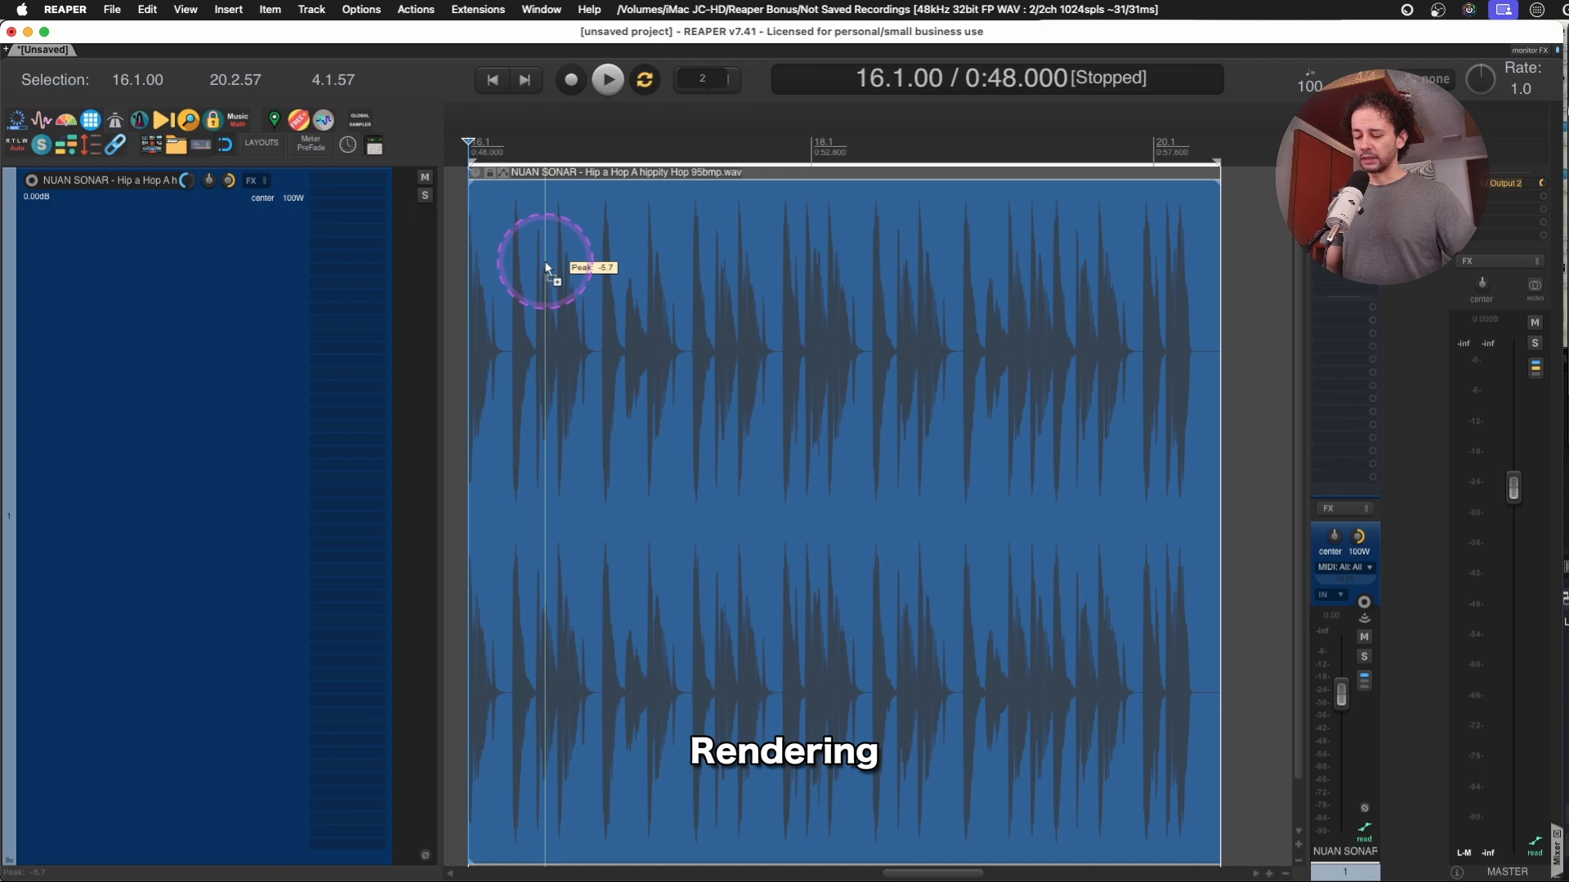
{"action": "key", "text": "super+alt+r"}
{"action": "left_click_drag", "start_coordinate": [1384, 246], "coordinate": [290, 219]}
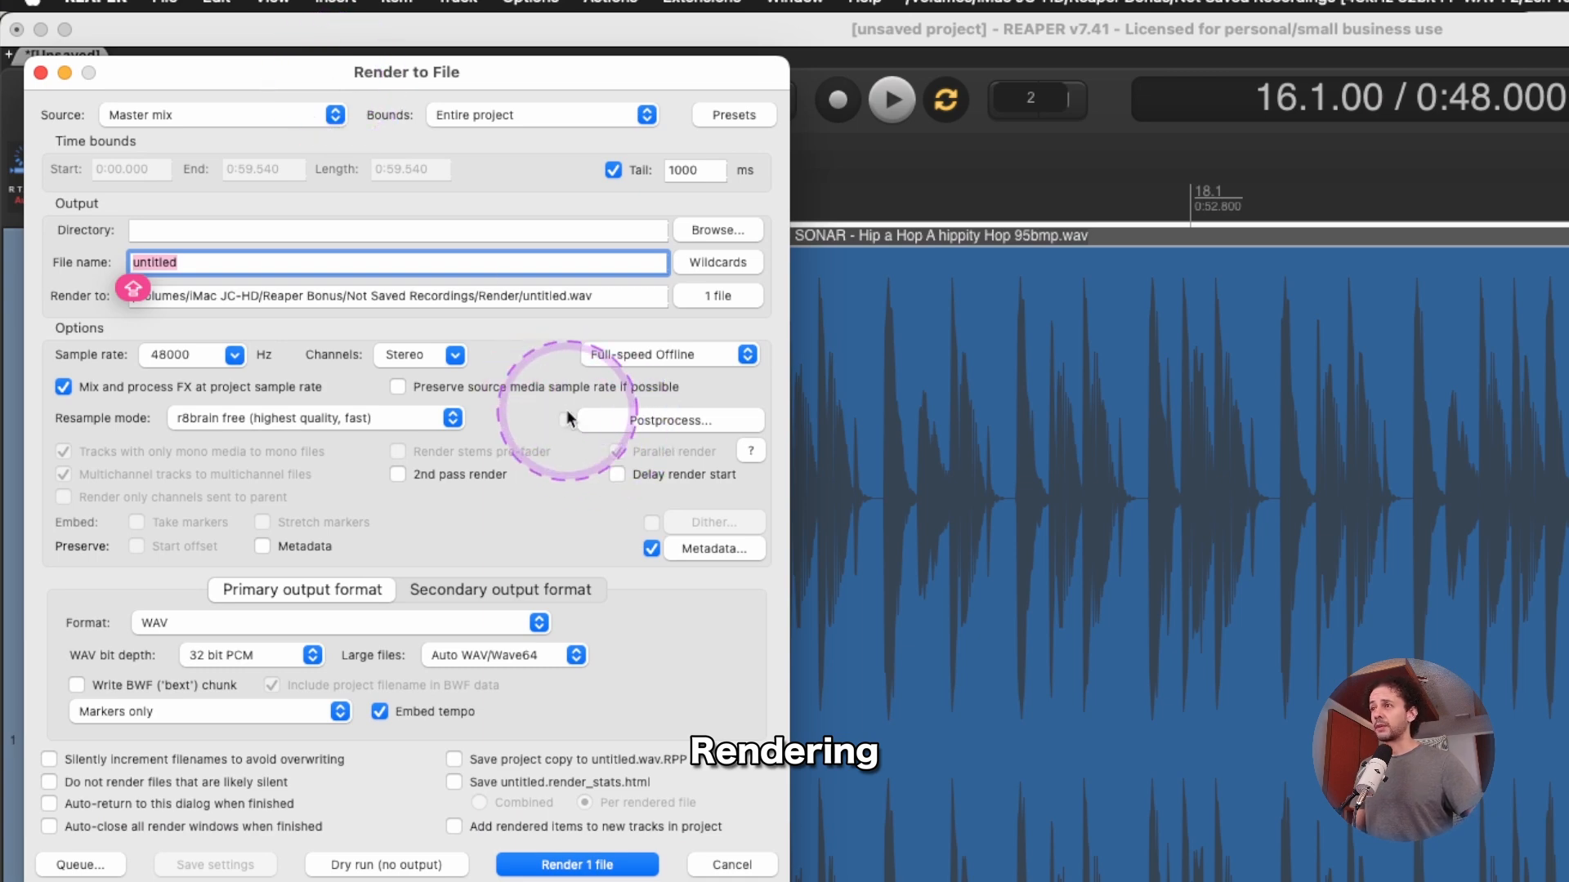
{"action": "left_click_drag", "start_coordinate": [567, 92], "coordinate": [560, 68]}
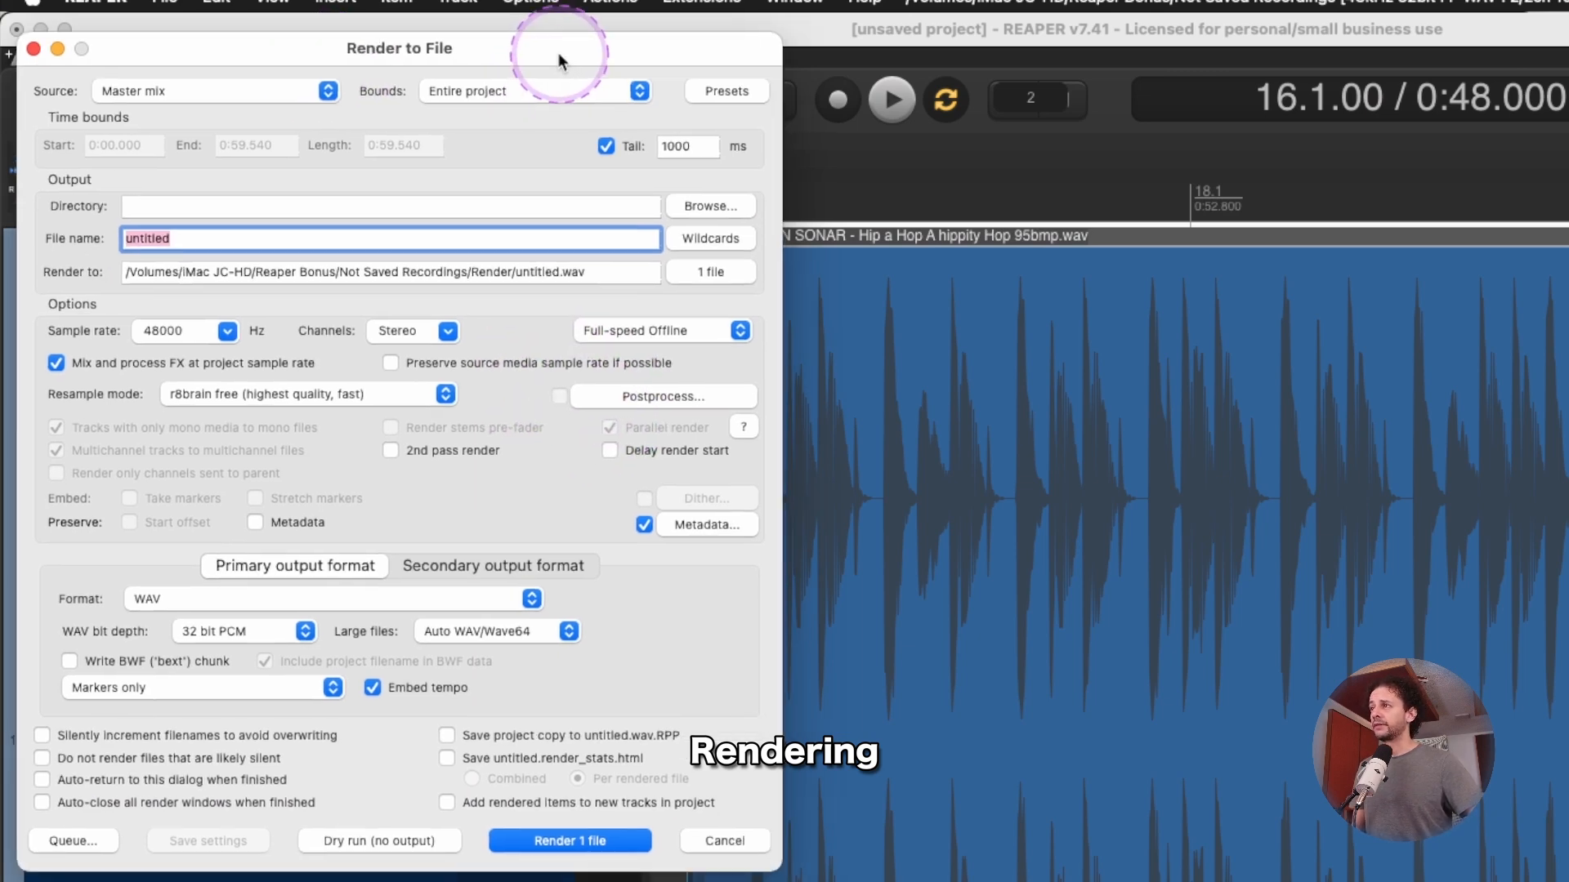
{"action": "left_click", "coordinate": [679, 396]}
{"action": "left_click_drag", "start_coordinate": [693, 429], "coordinate": [447, 182]}
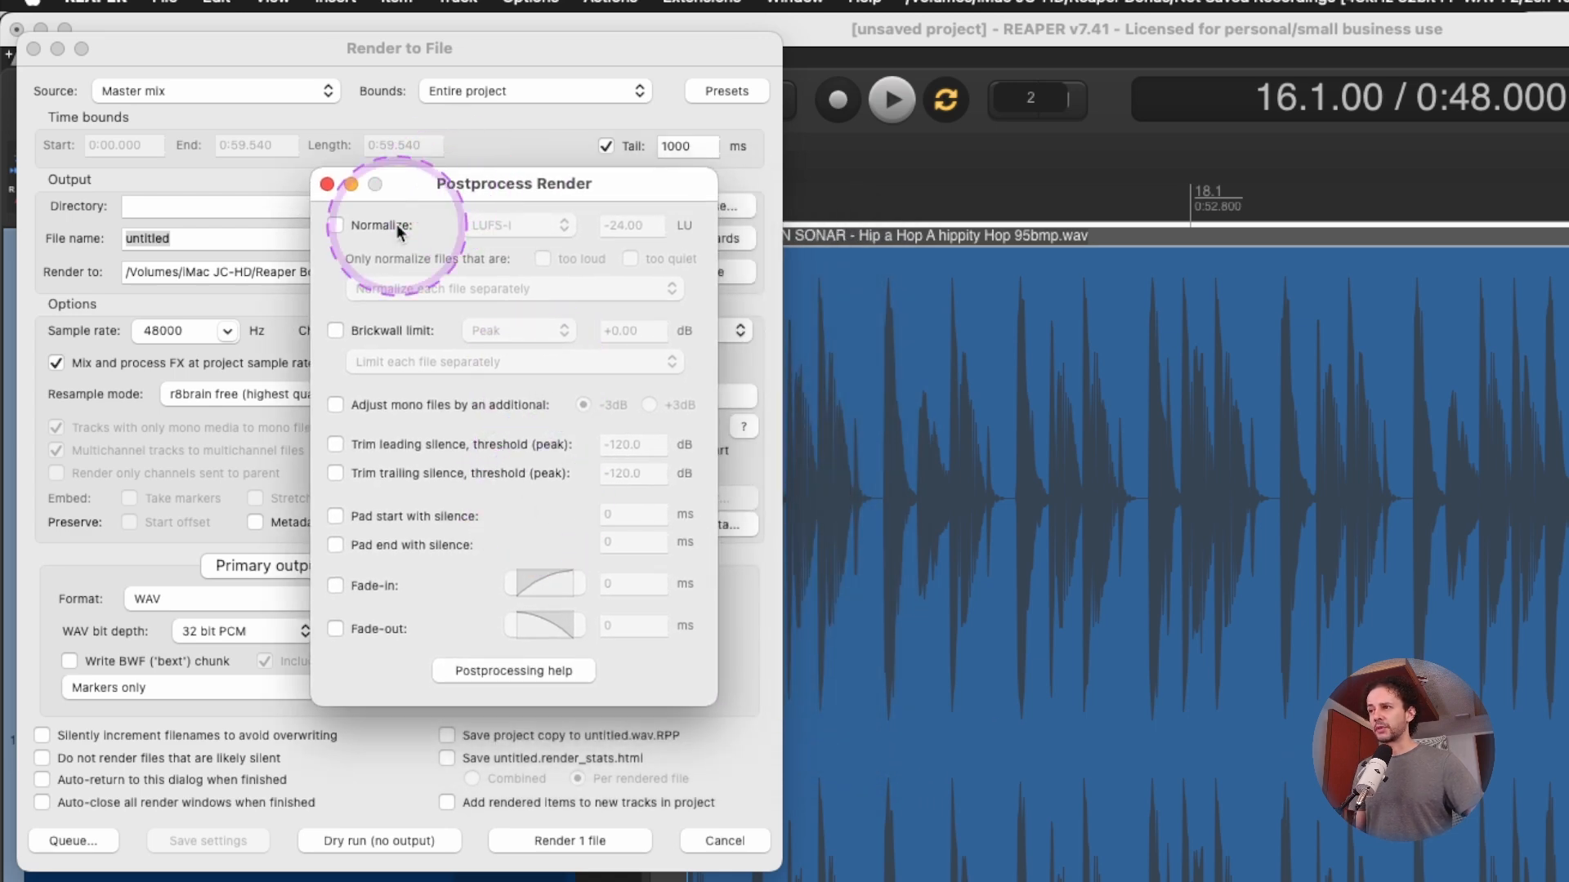
Open the postprocessing help and examine the order in which the render postprocessing stages are applied.
{"action": "left_click", "coordinate": [527, 670]}
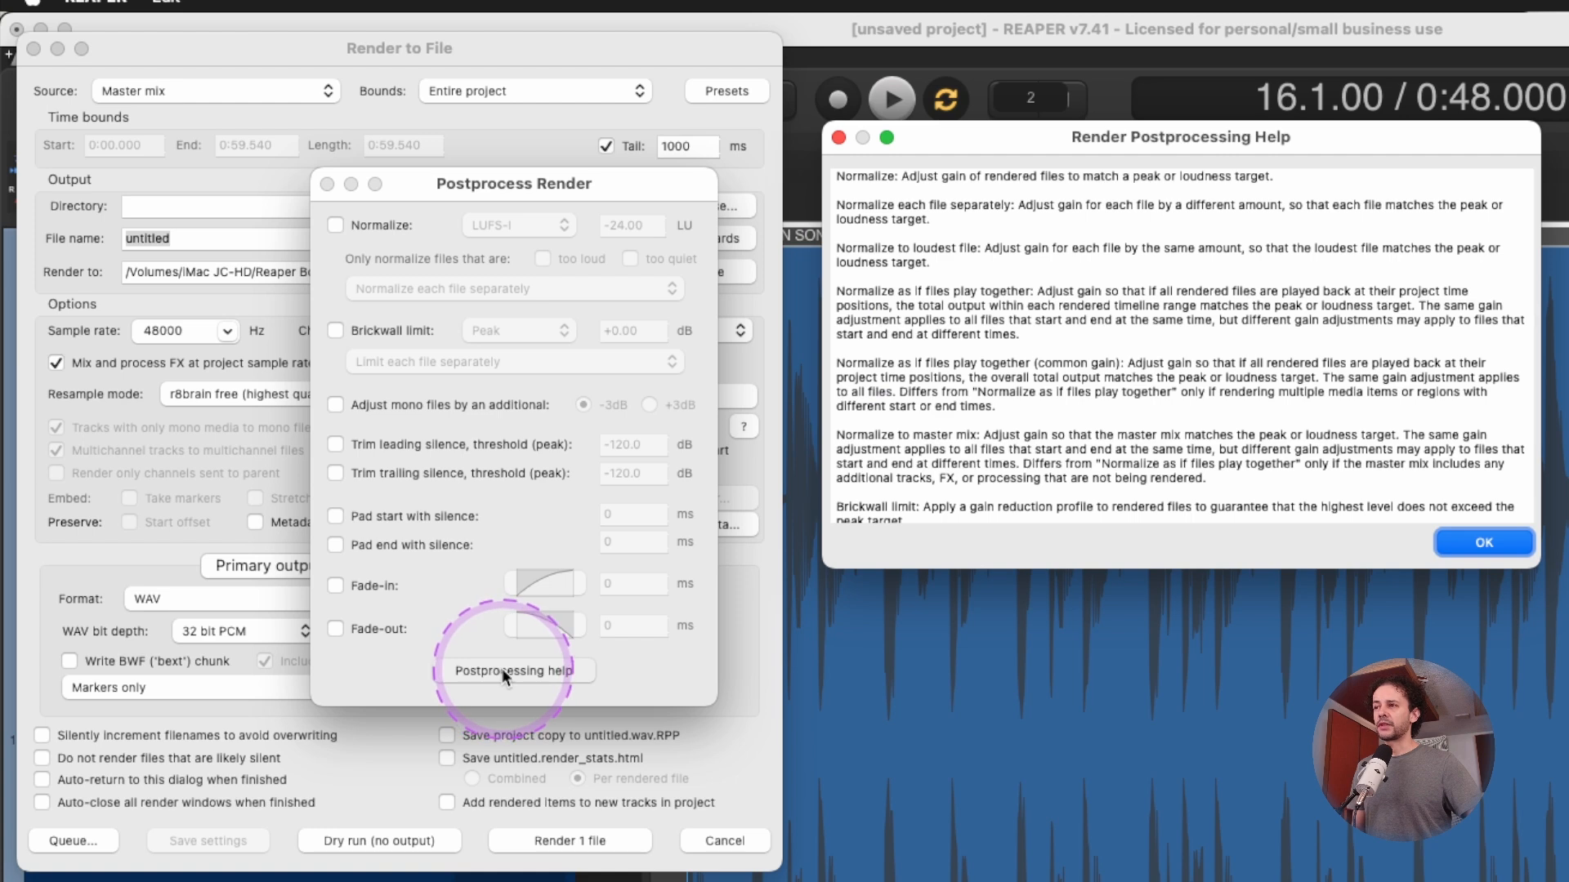
{"action": "left_click", "coordinate": [1380, 299]}
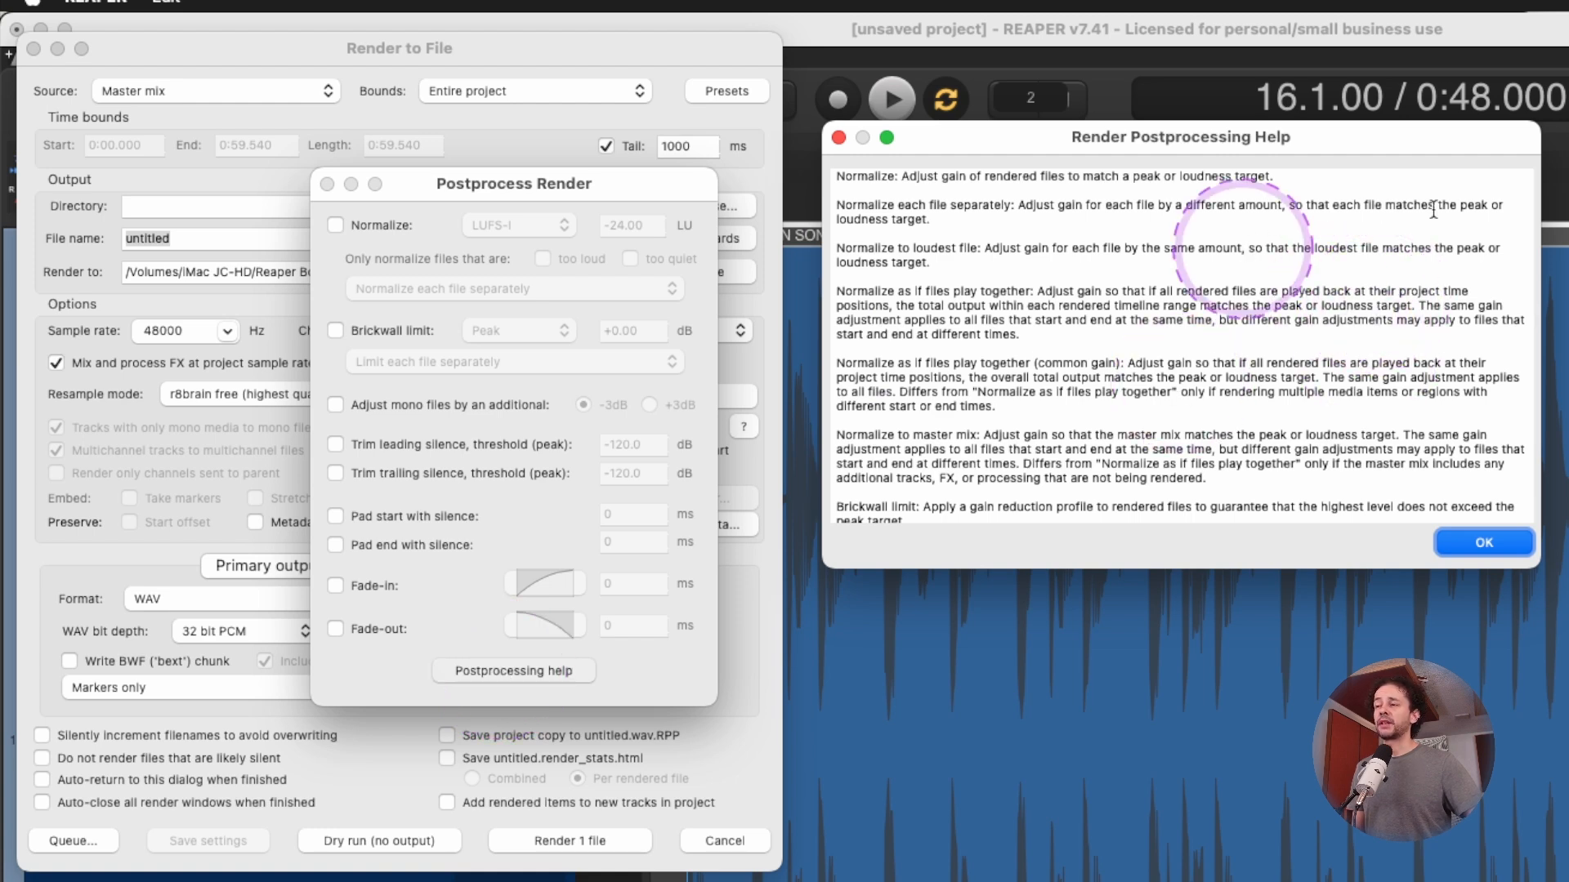
{"action": "scroll", "coordinate": [1462, 253], "scroll_direction": "down", "scroll_amount": 1}
{"action": "scroll", "coordinate": [1523, 229], "scroll_direction": "down", "scroll_amount": 2}
{"action": "left_click_drag", "start_coordinate": [1531, 272], "coordinate": [1523, 464]}
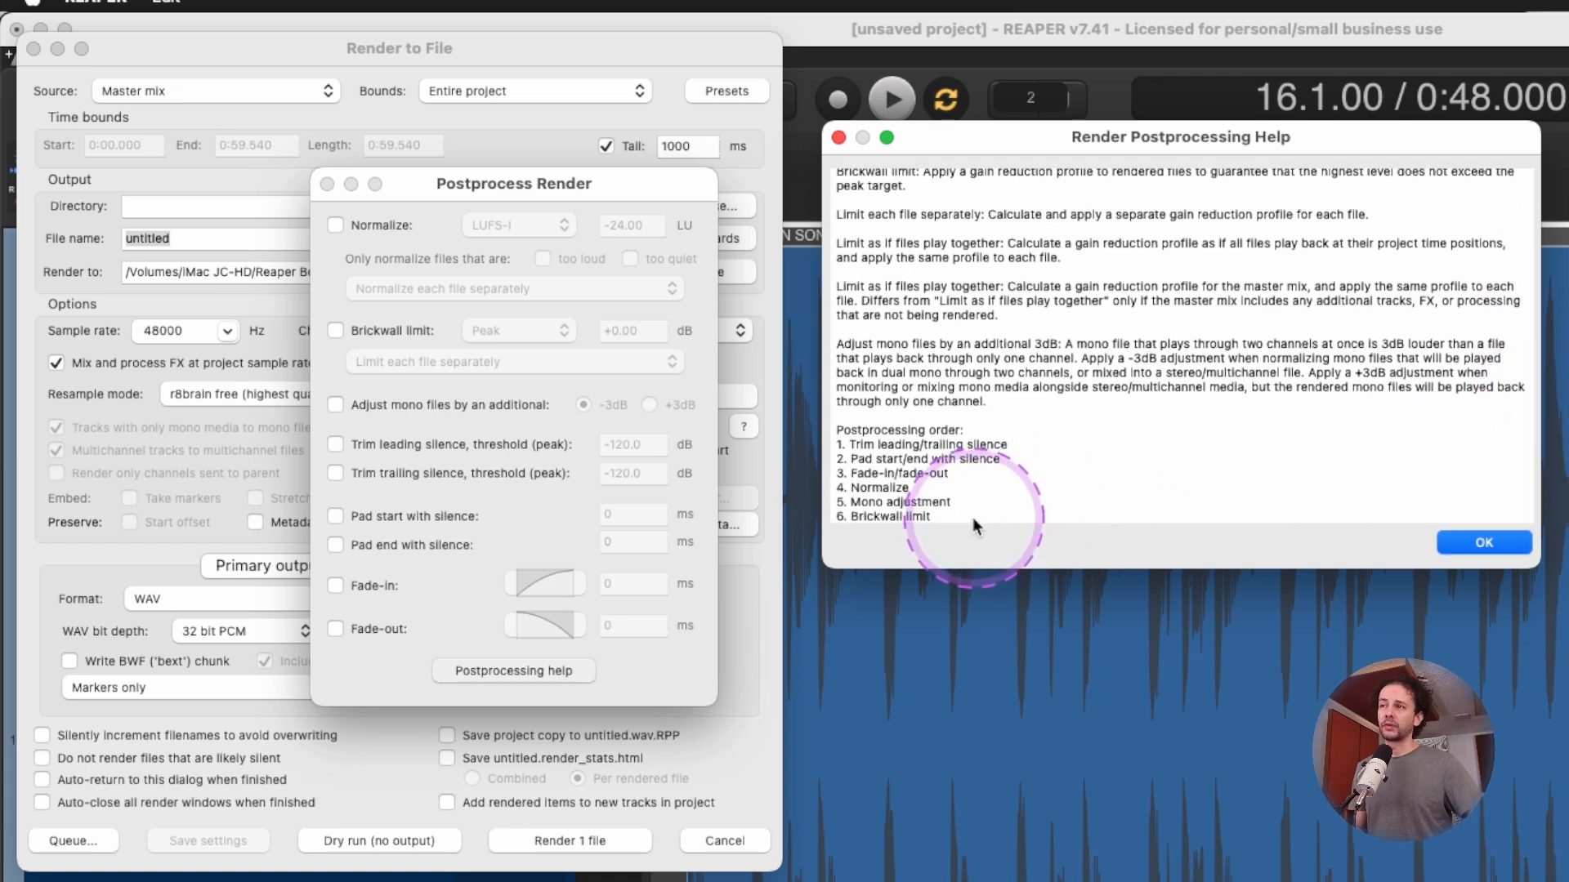
{"action": "left_click_drag", "start_coordinate": [946, 511], "coordinate": [808, 423]}
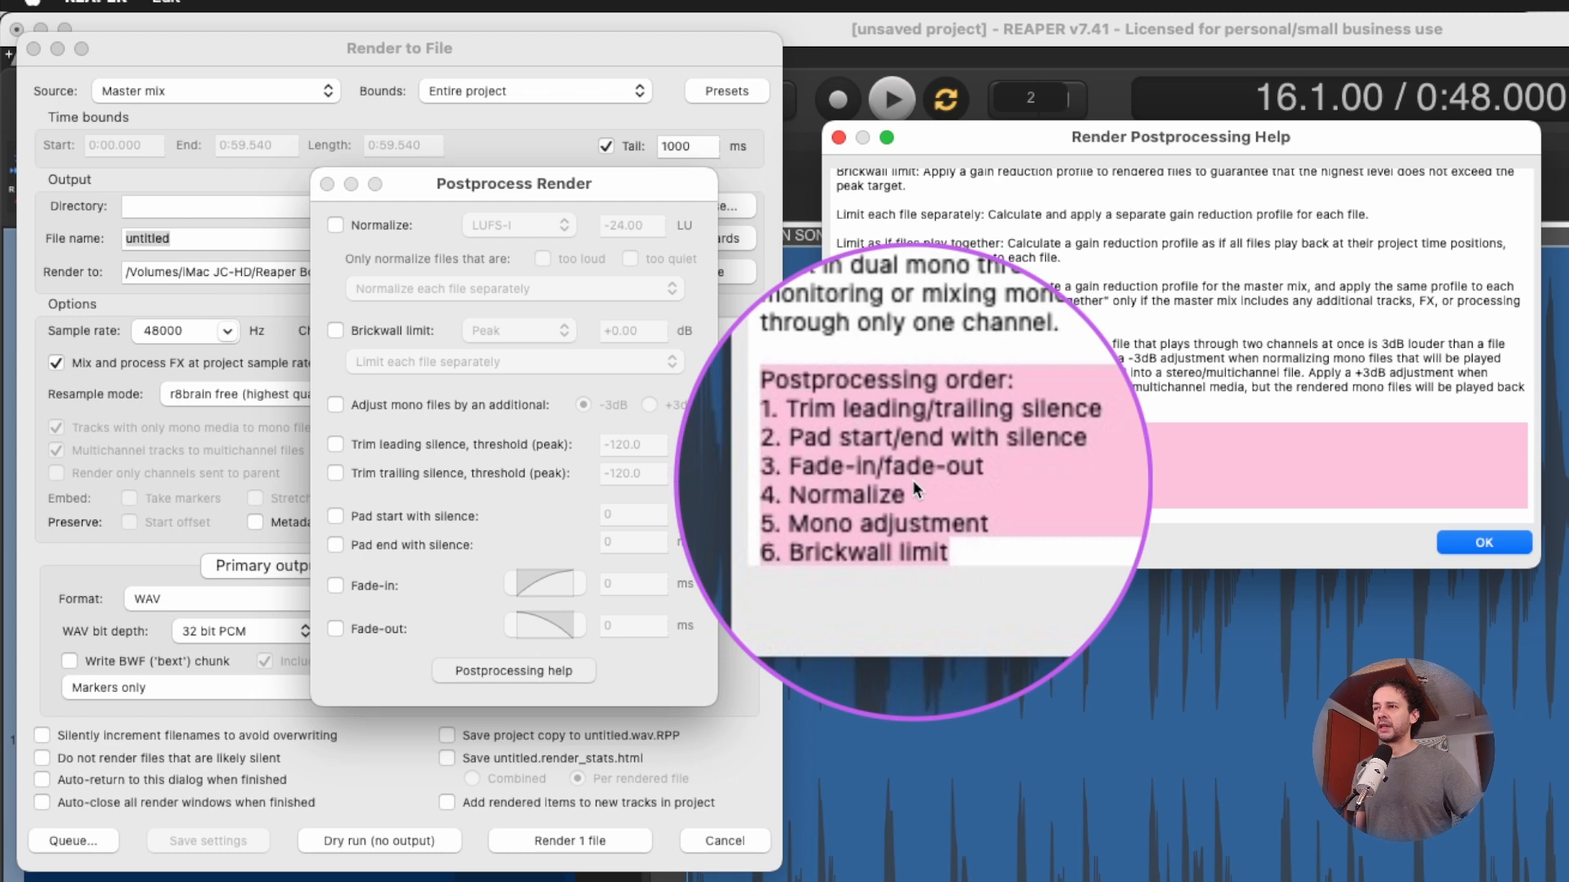
{"action": "left_click", "coordinate": [838, 137]}
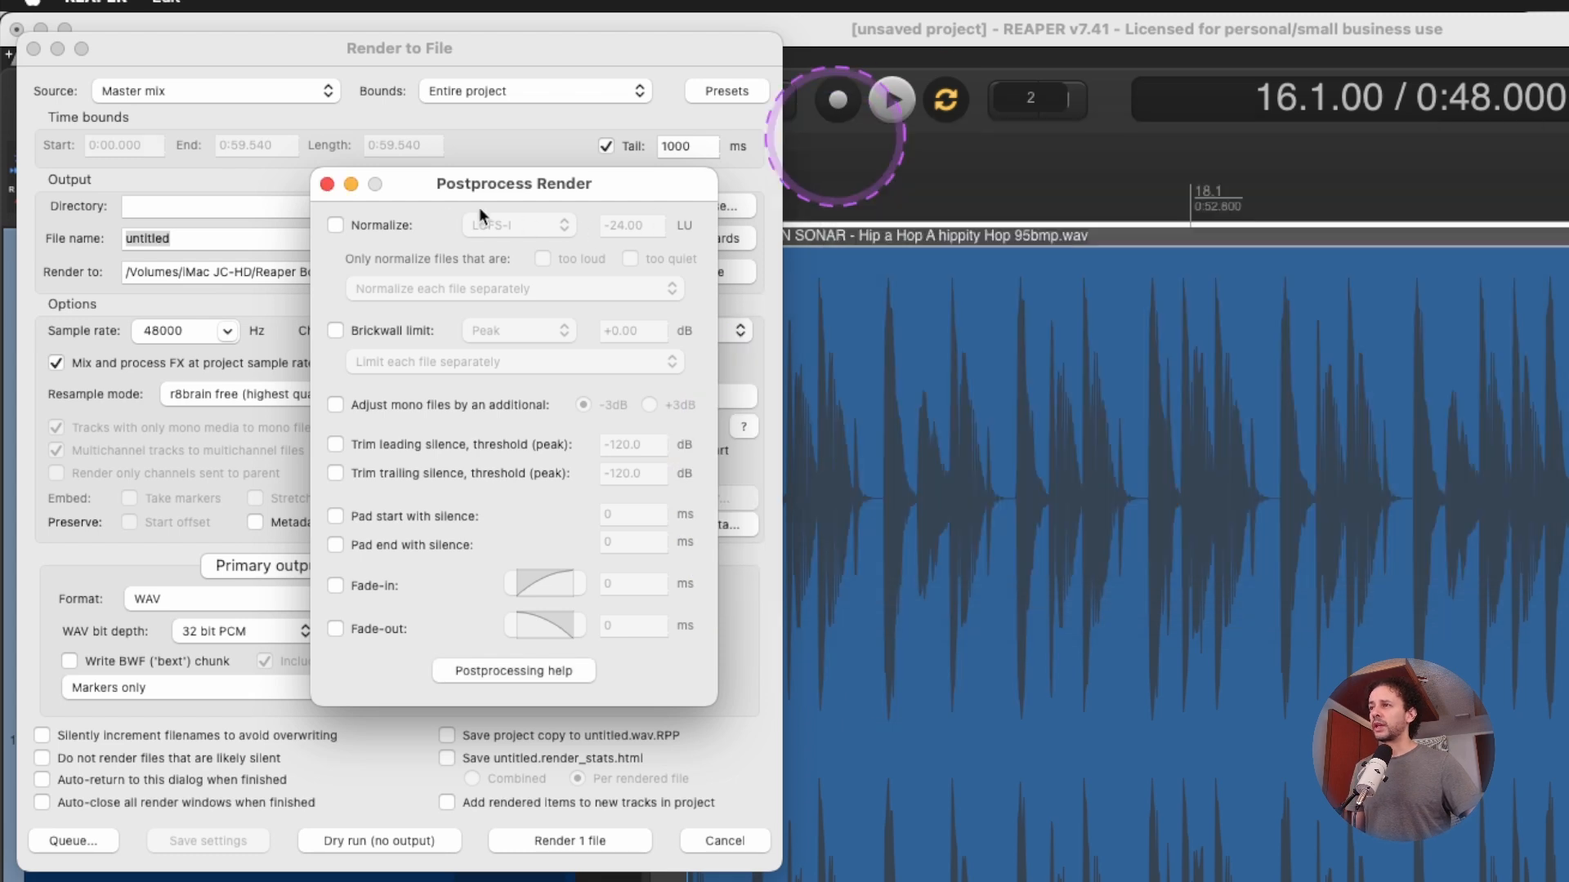
Enable normalization for the render and review the available loudness types and multi-file normalization modes.
{"action": "left_click", "coordinate": [390, 229]}
{"action": "left_click", "coordinate": [526, 223]}
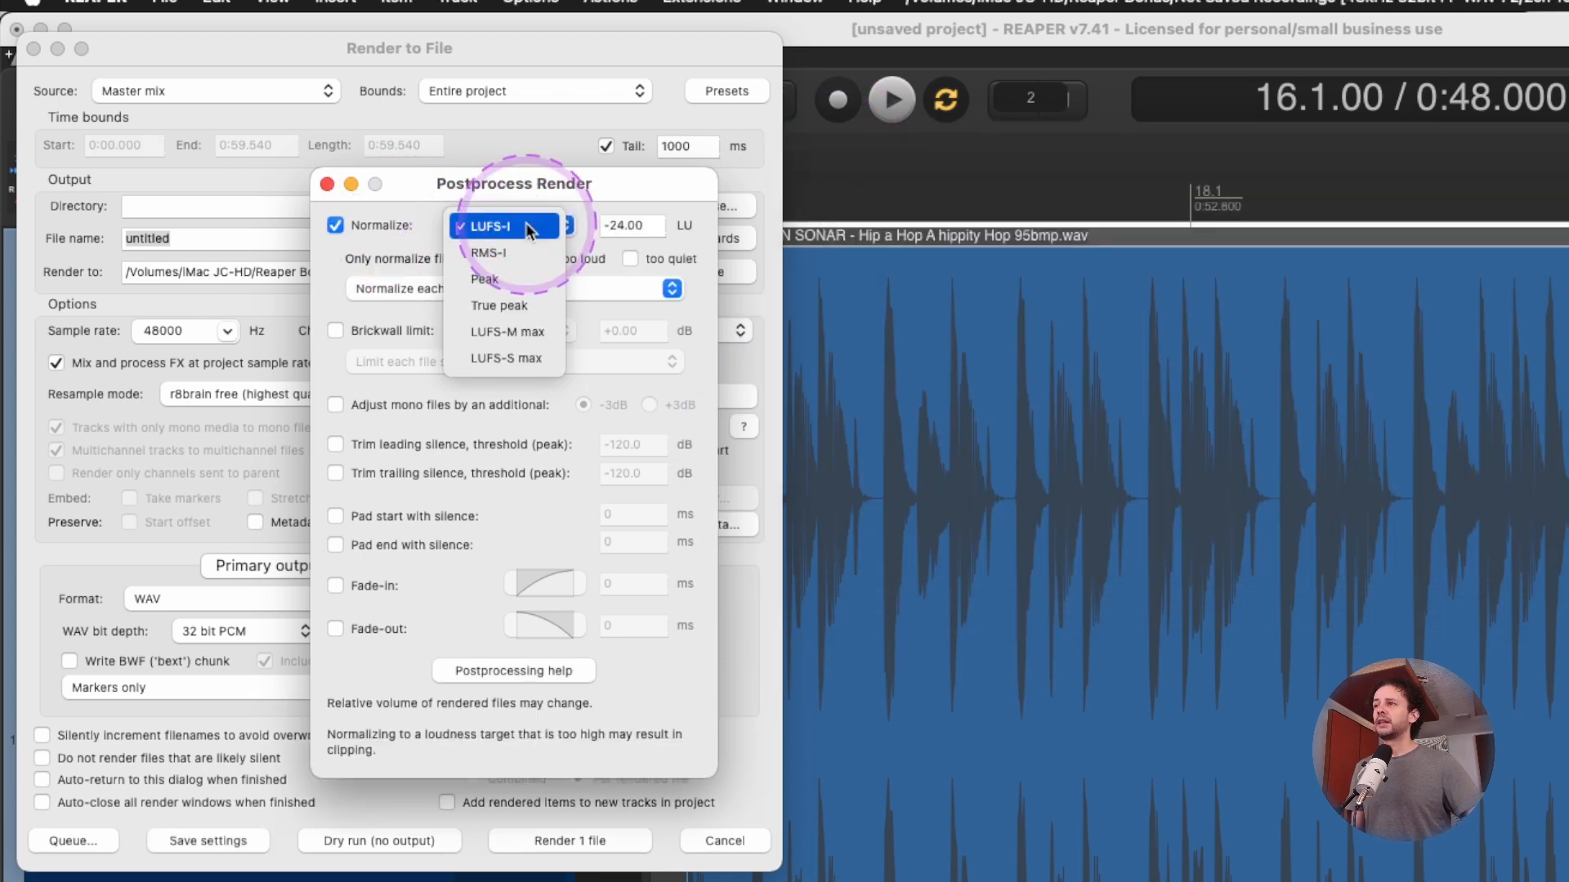
{"action": "left_click", "coordinate": [400, 255]}
{"action": "left_click", "coordinate": [564, 288]}
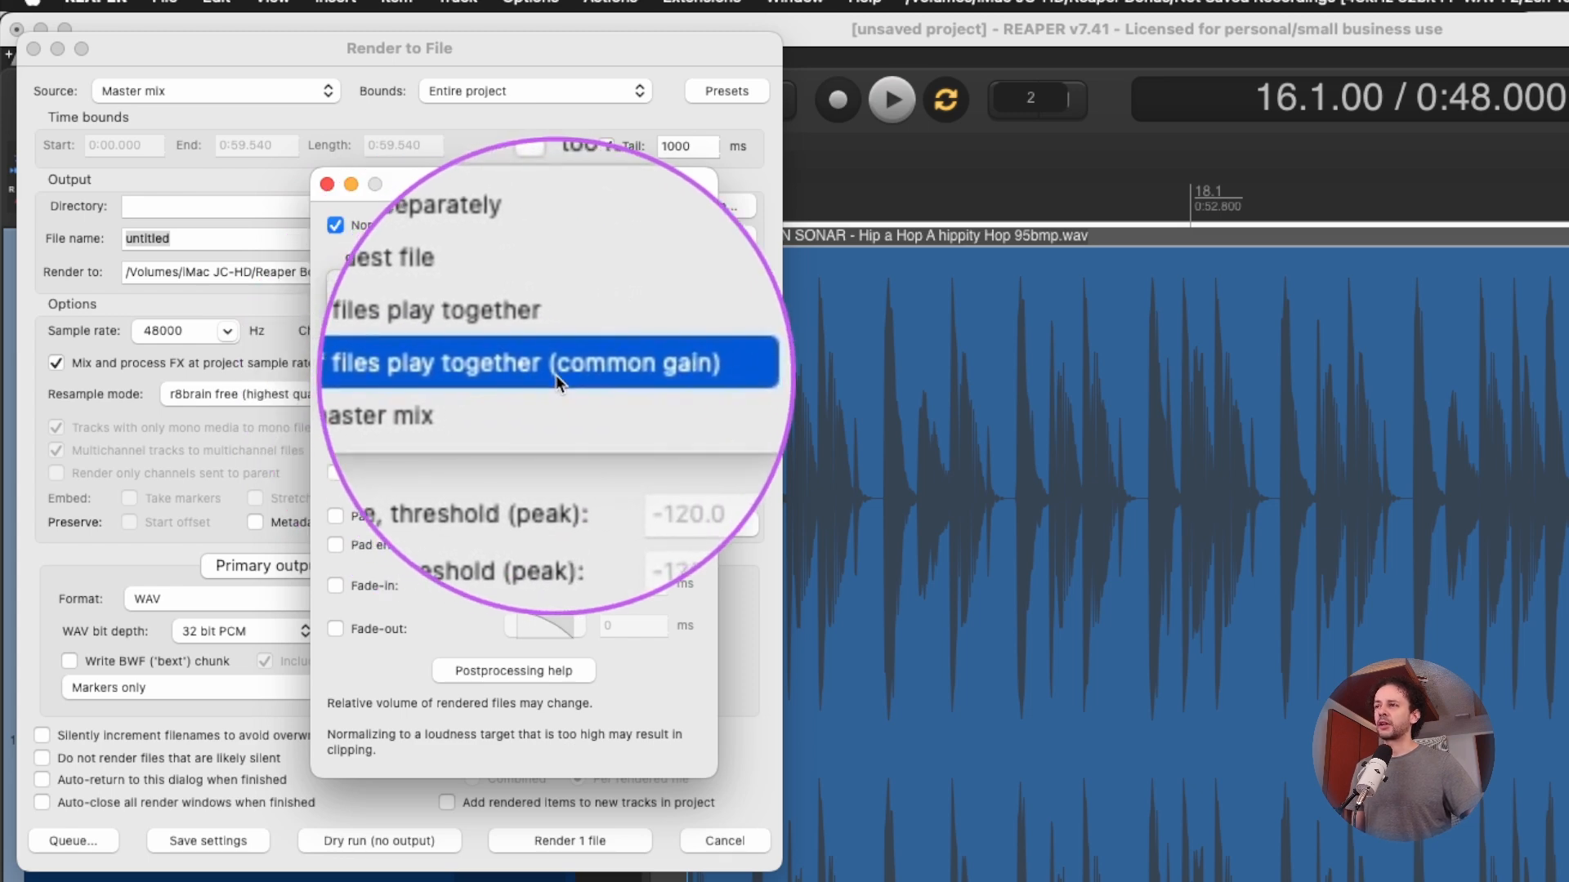
{"action": "left_click", "coordinate": [489, 672]}
Read the postprocessing help on normalizing as if files play together, with common gain, and to master mix.
{"action": "left_click", "coordinate": [505, 667]}
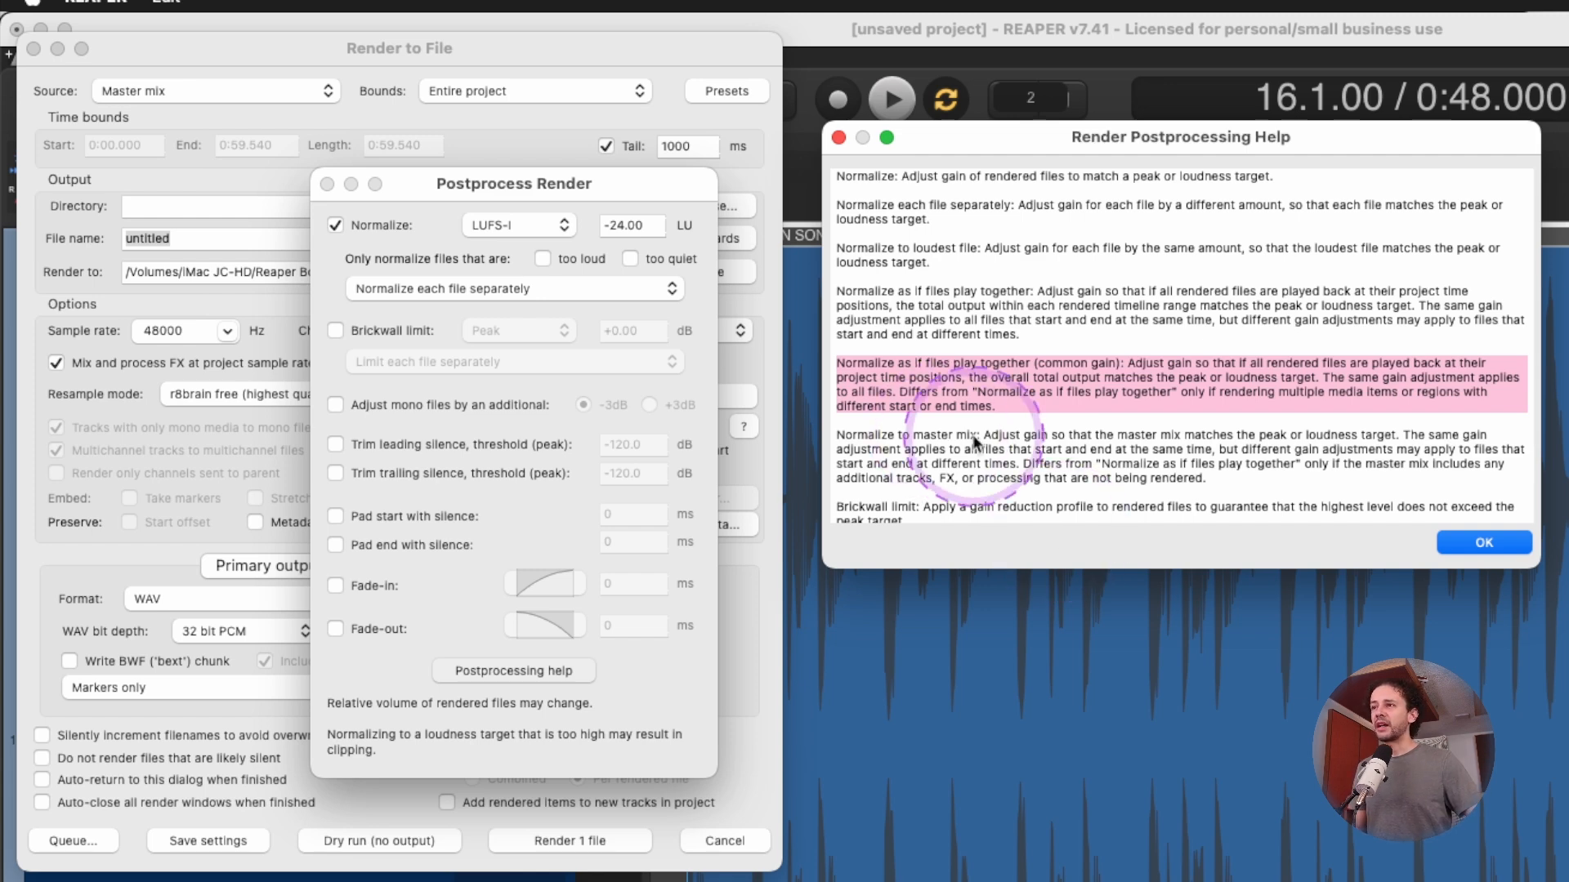
{"action": "left_click", "coordinate": [957, 308]}
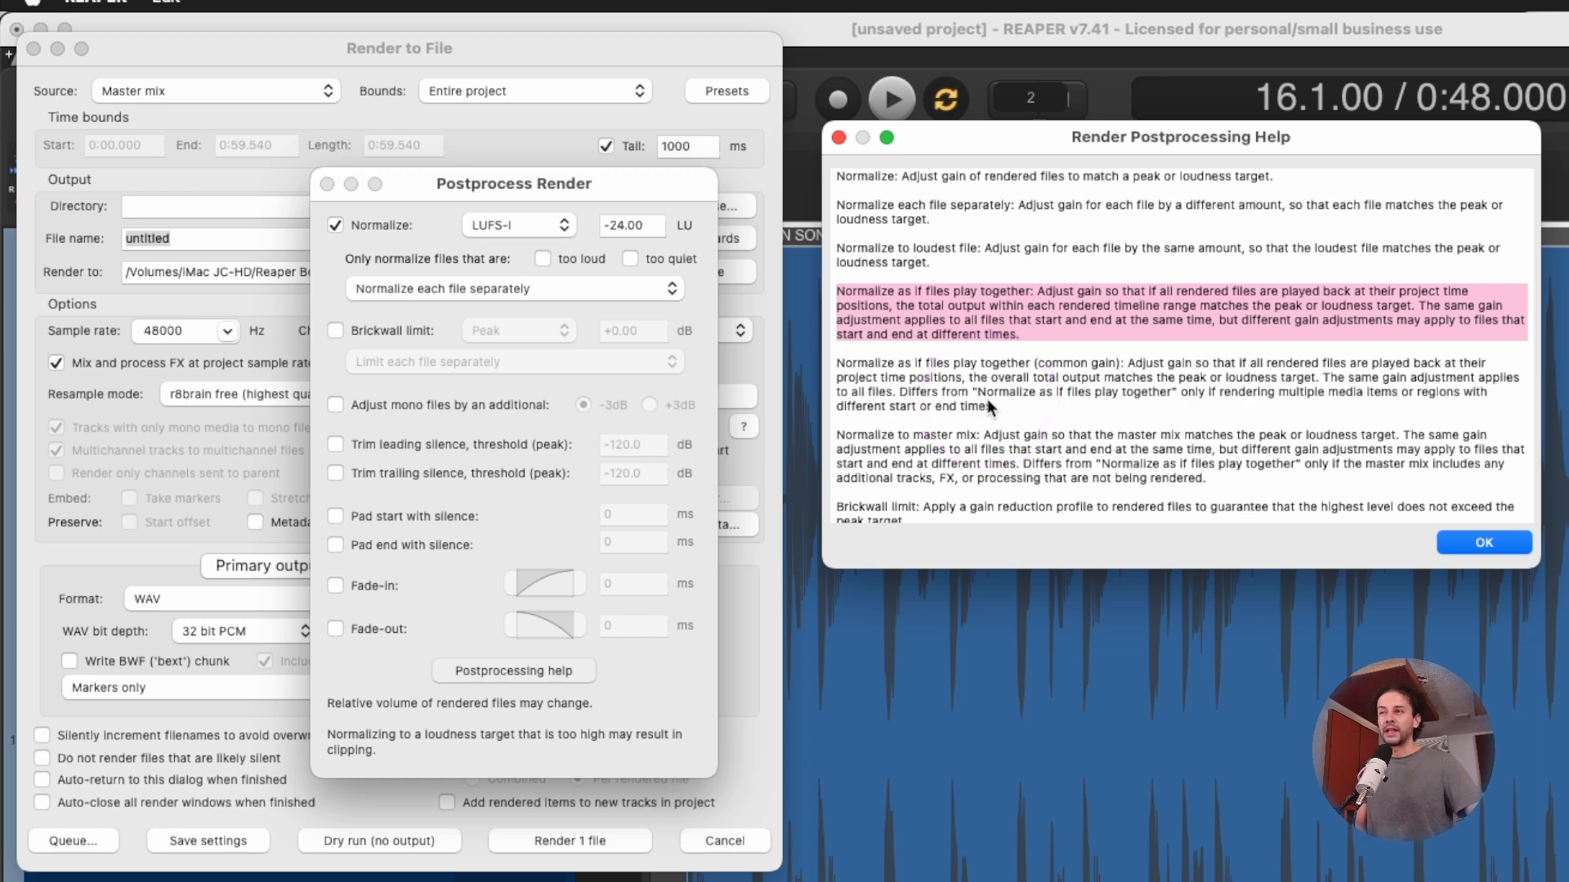
{"action": "left_click", "coordinate": [1108, 455]}
{"action": "left_click", "coordinate": [838, 138]}
Enable the -3 dB adjustment for mono files and check the pan law options in the advanced project settings.
{"action": "left_click", "coordinate": [381, 407]}
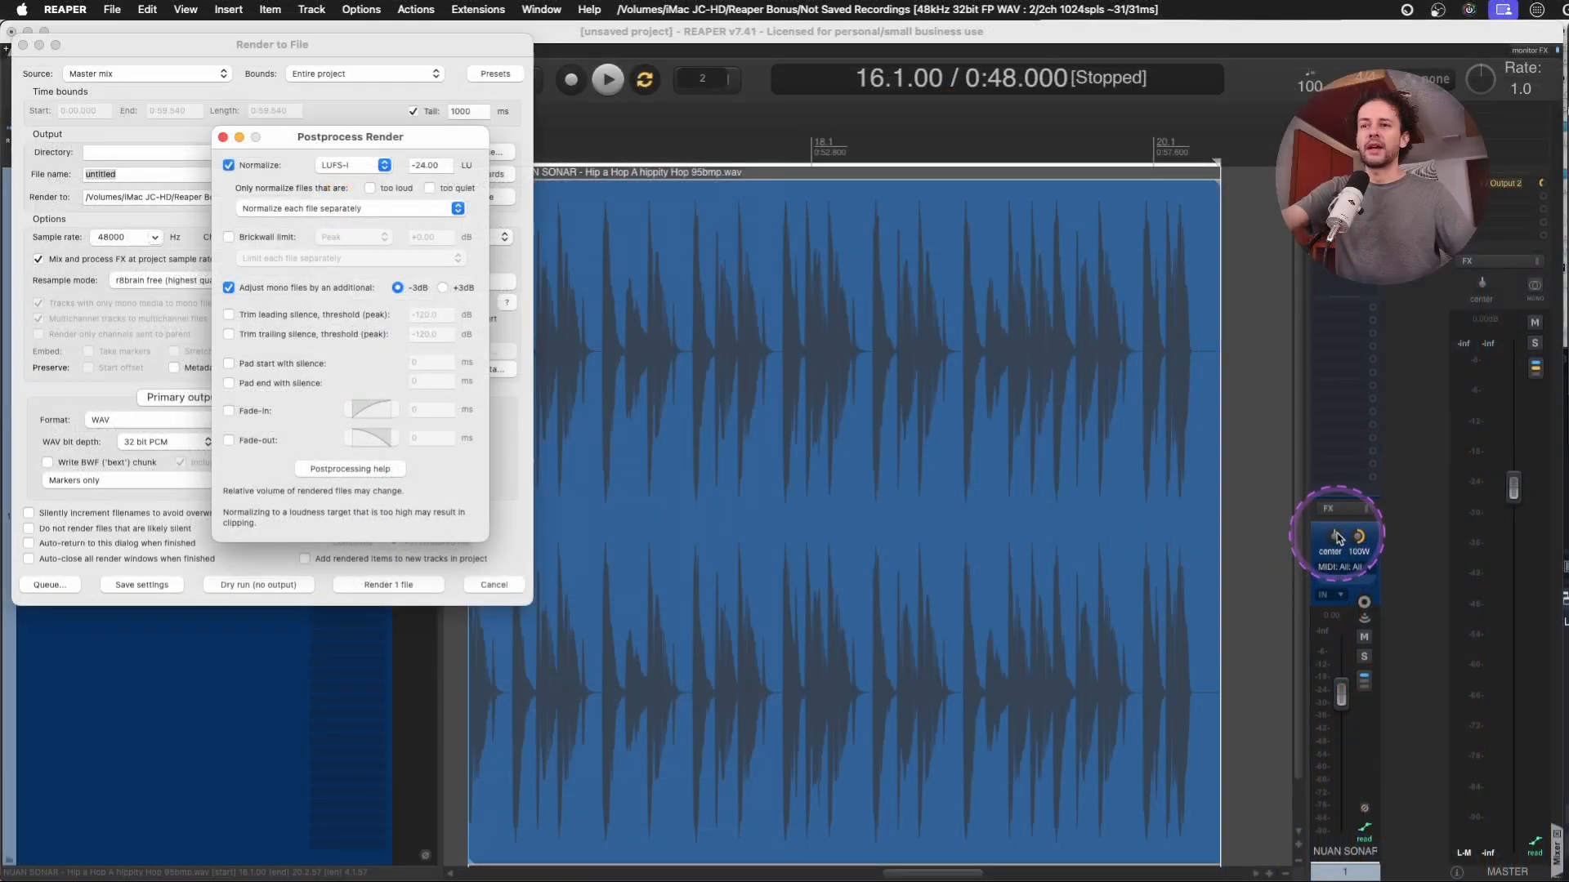
{"action": "key", "text": "alt+Return"}
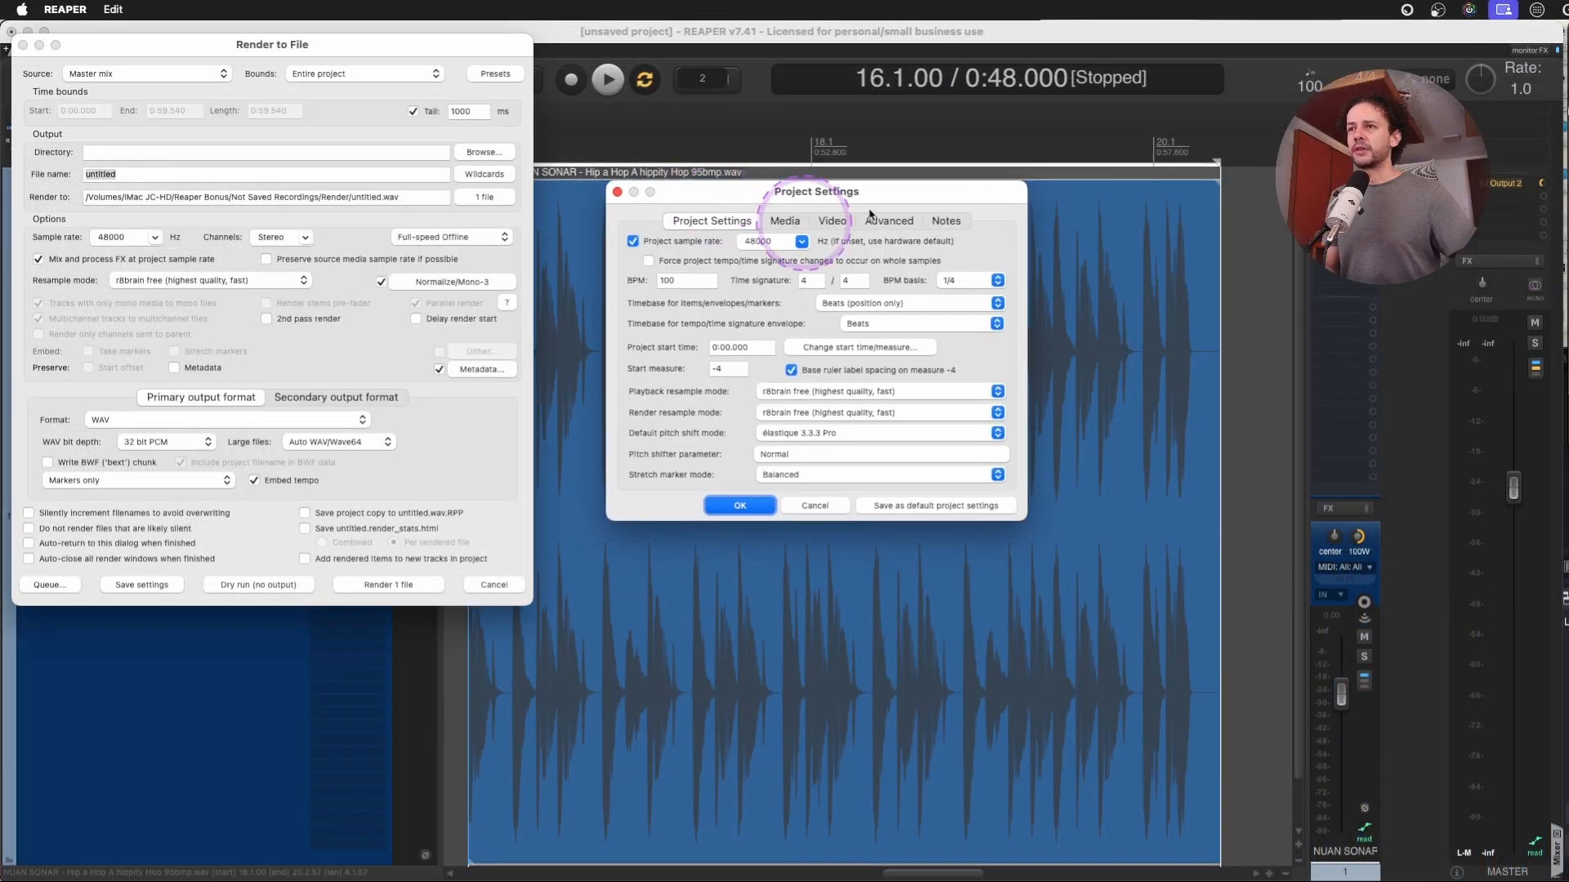
{"action": "left_click", "coordinate": [897, 221]}
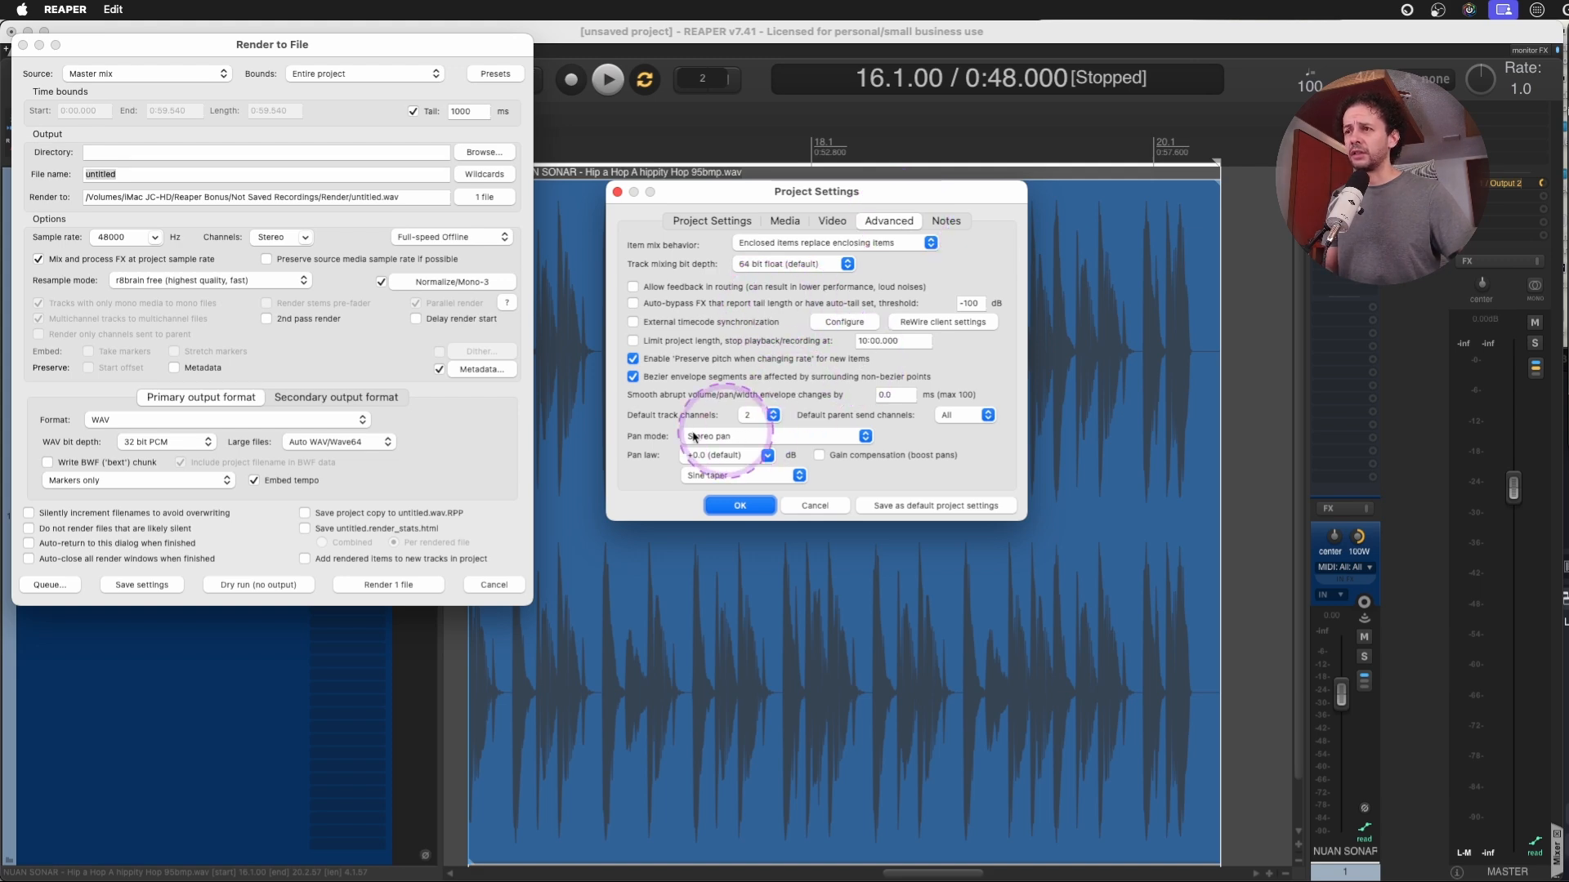
{"action": "left_click", "coordinate": [748, 459]}
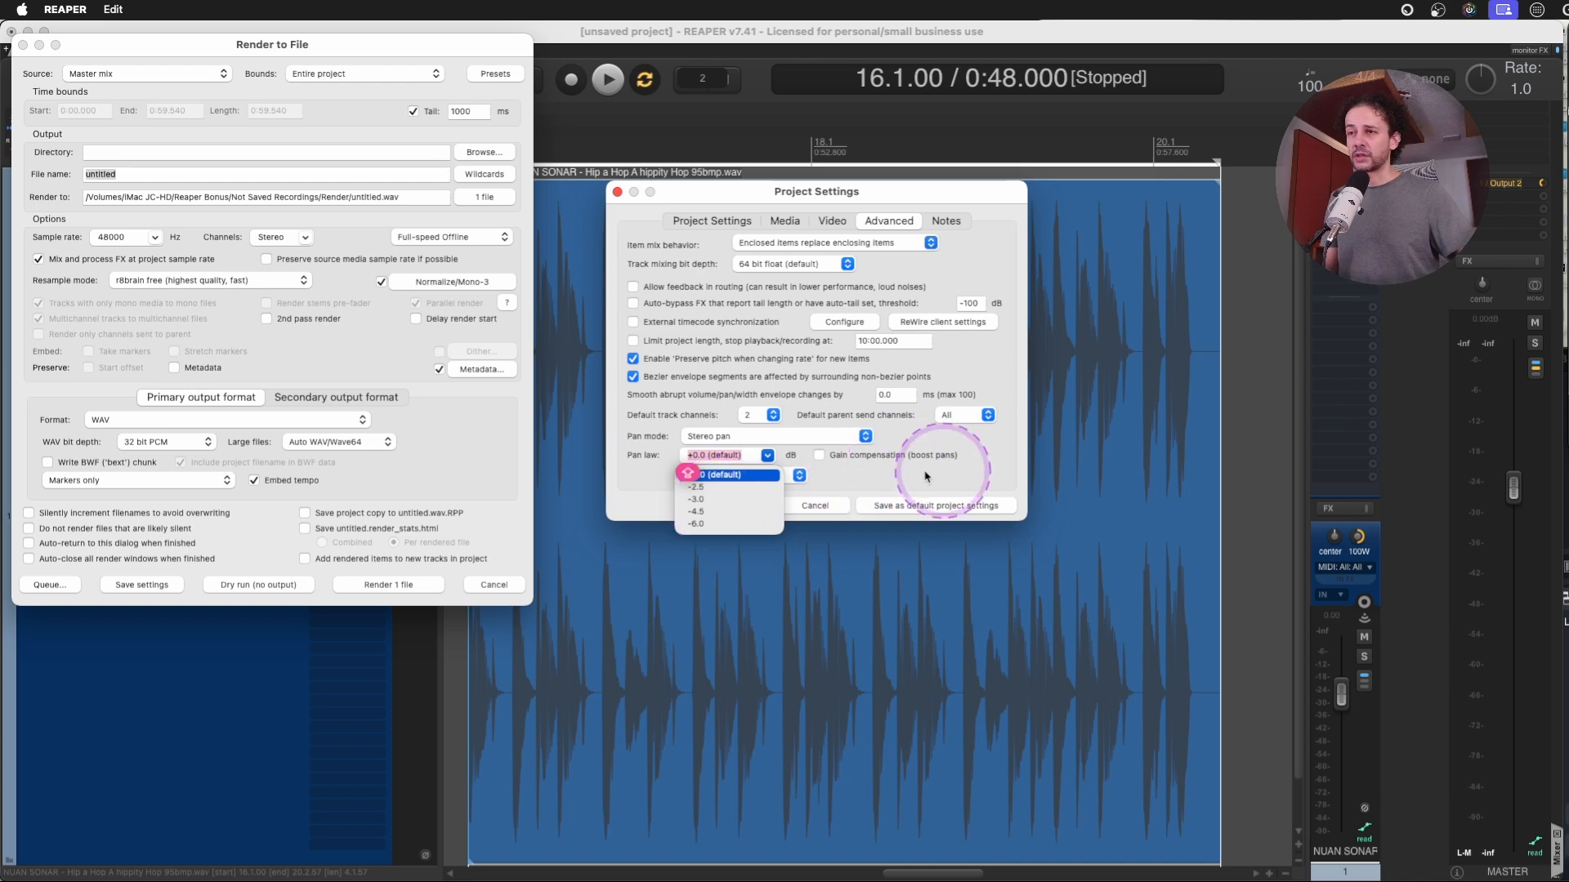
{"action": "left_click", "coordinate": [860, 476]}
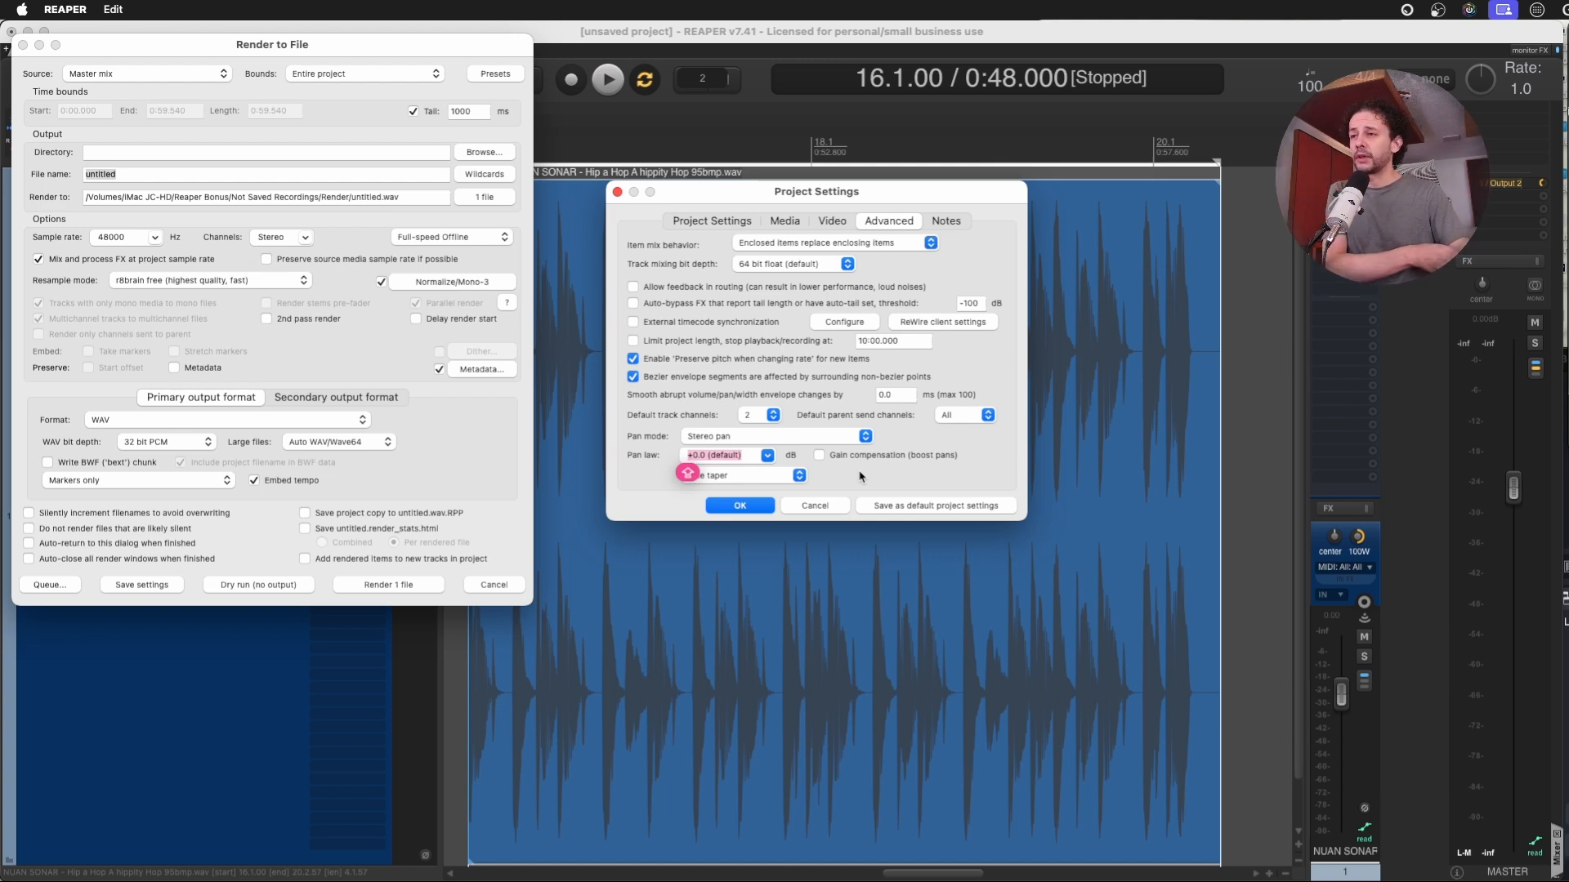
{"action": "left_click", "coordinate": [859, 477]}
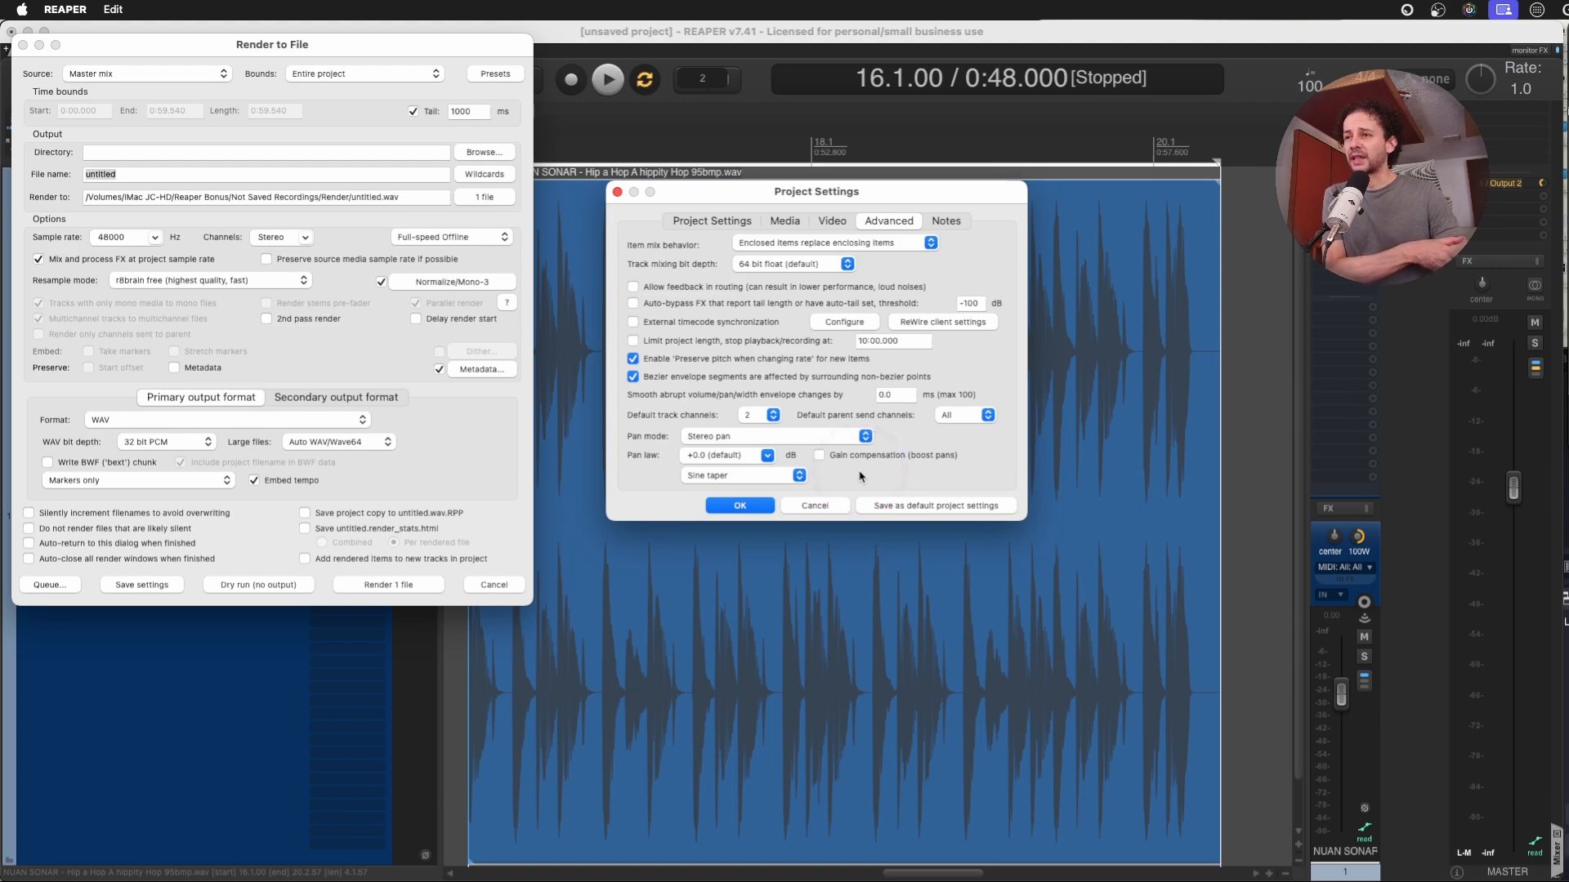
{"action": "left_click", "coordinate": [812, 504]}
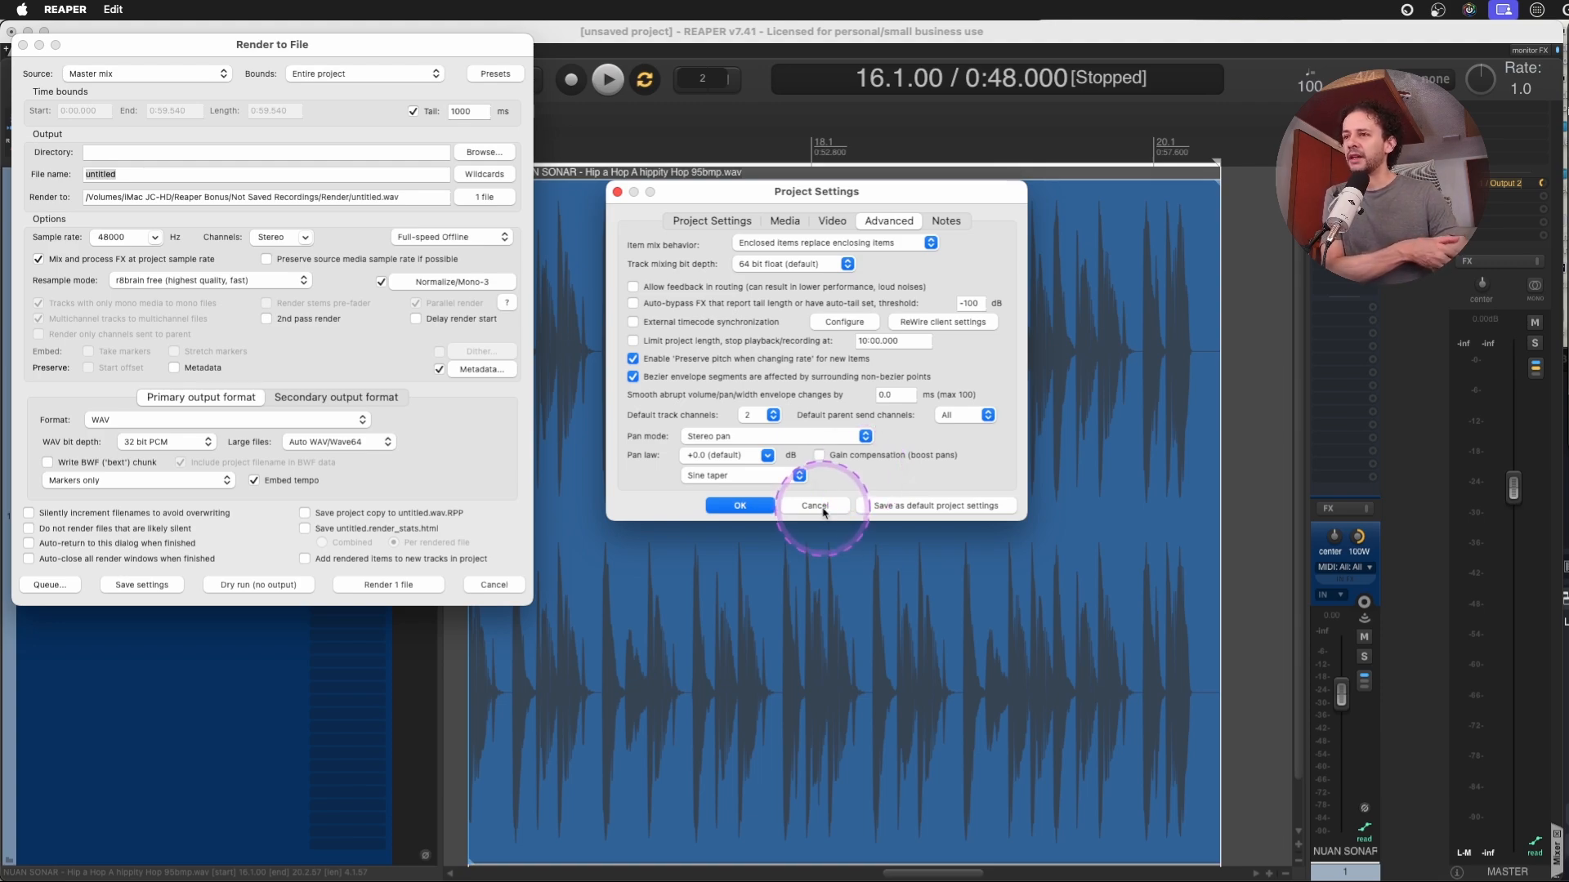
Turn off the mono file adjustment and enable trimming of leading and trailing silence in the render postprocessing.
{"action": "left_click", "coordinate": [425, 282]}
{"action": "left_click", "coordinate": [666, 137]}
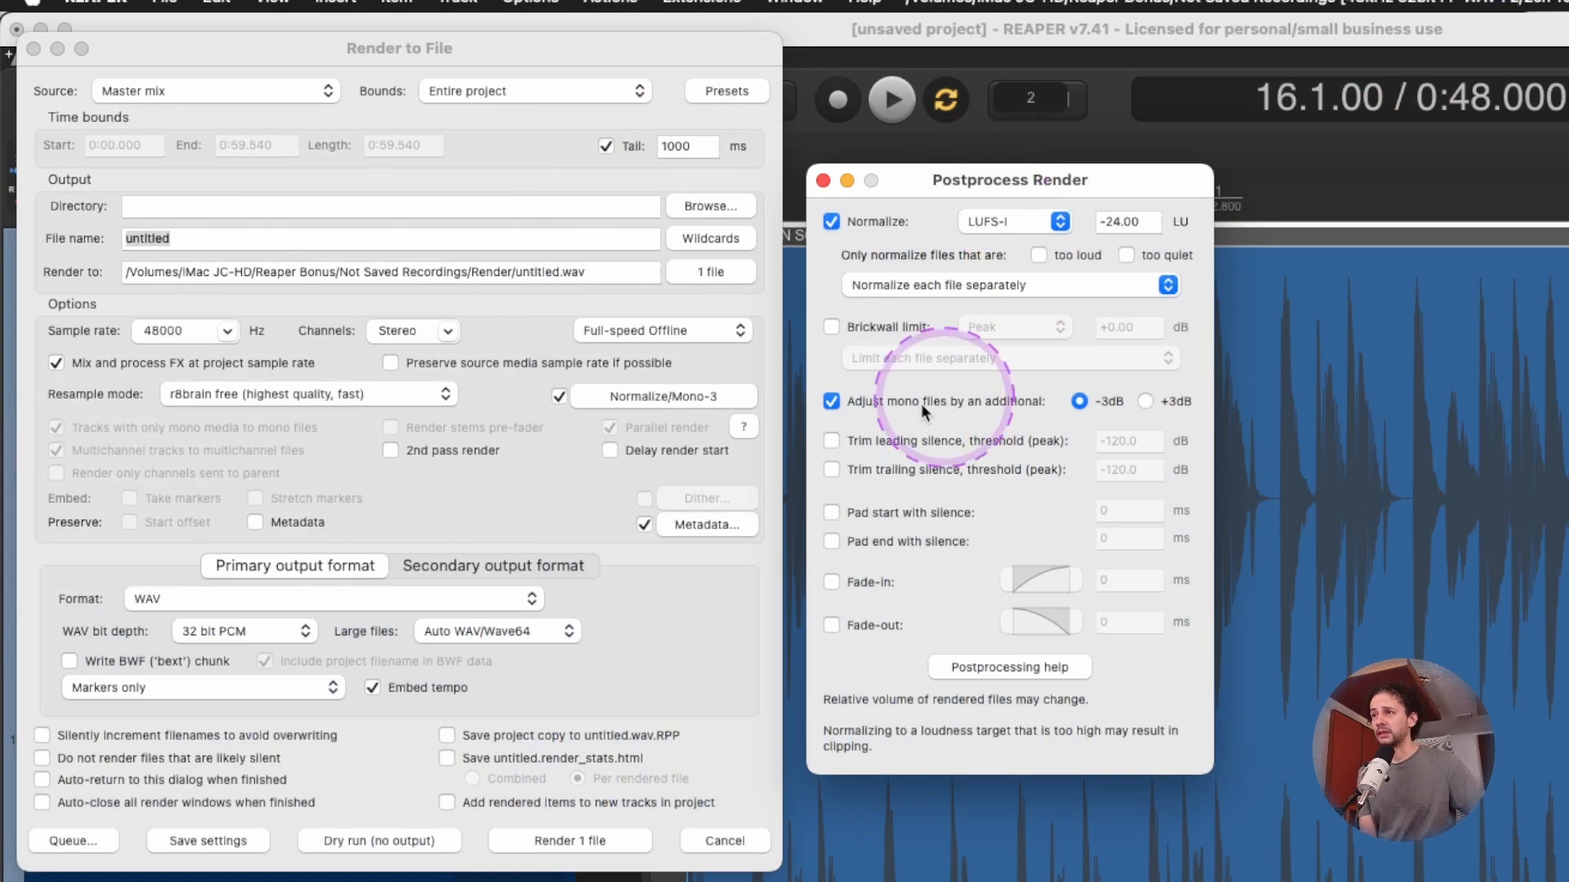
{"action": "left_click", "coordinate": [894, 399]}
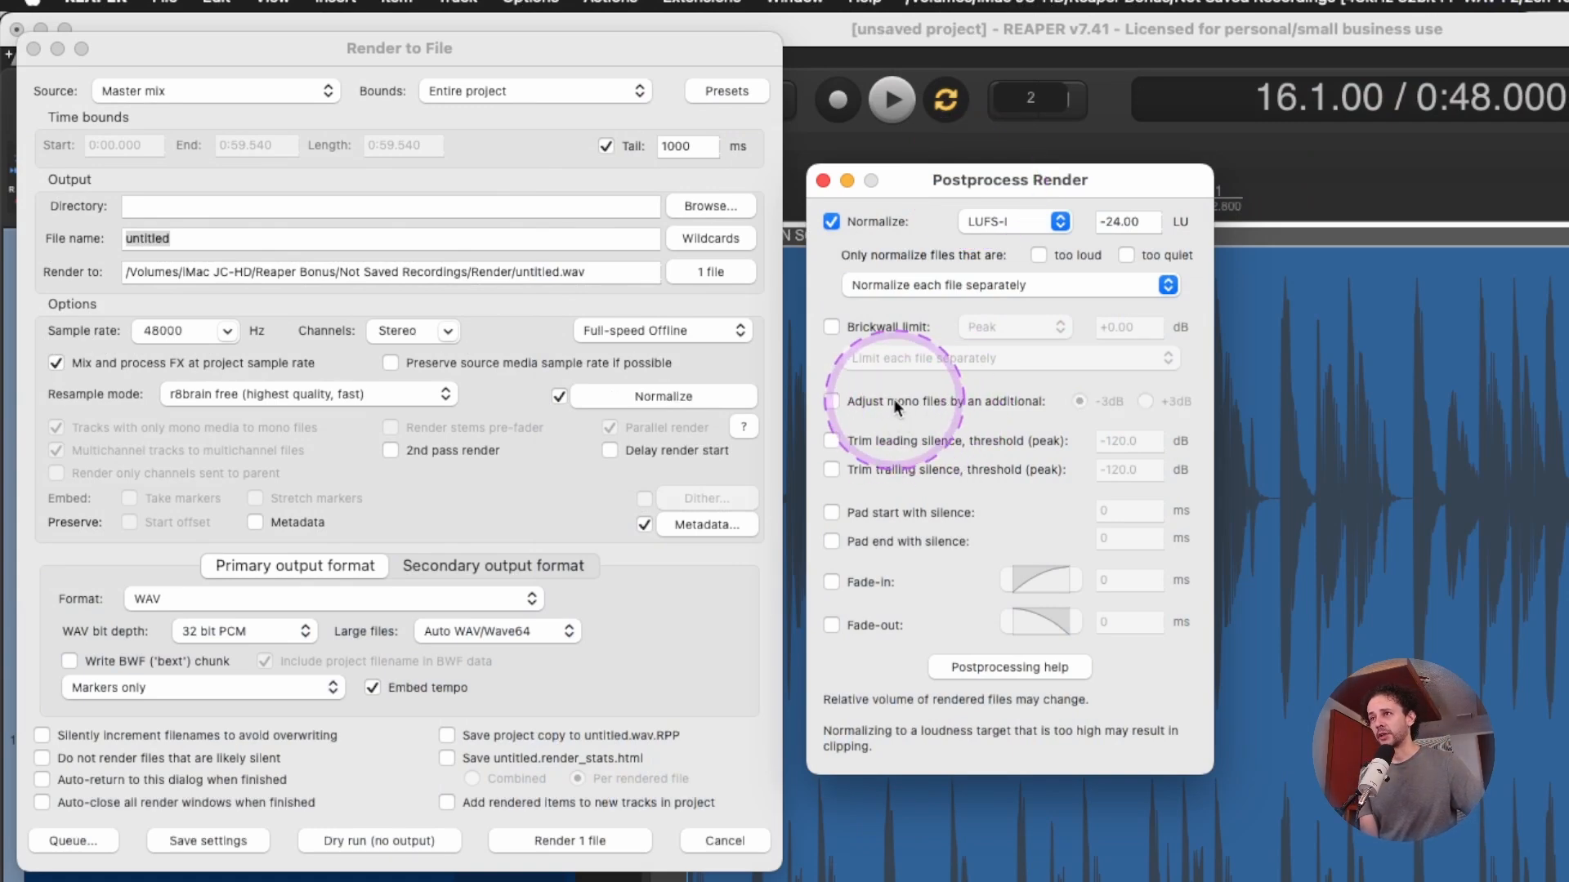
{"action": "left_click", "coordinate": [874, 441]}
{"action": "left_click", "coordinate": [871, 469]}
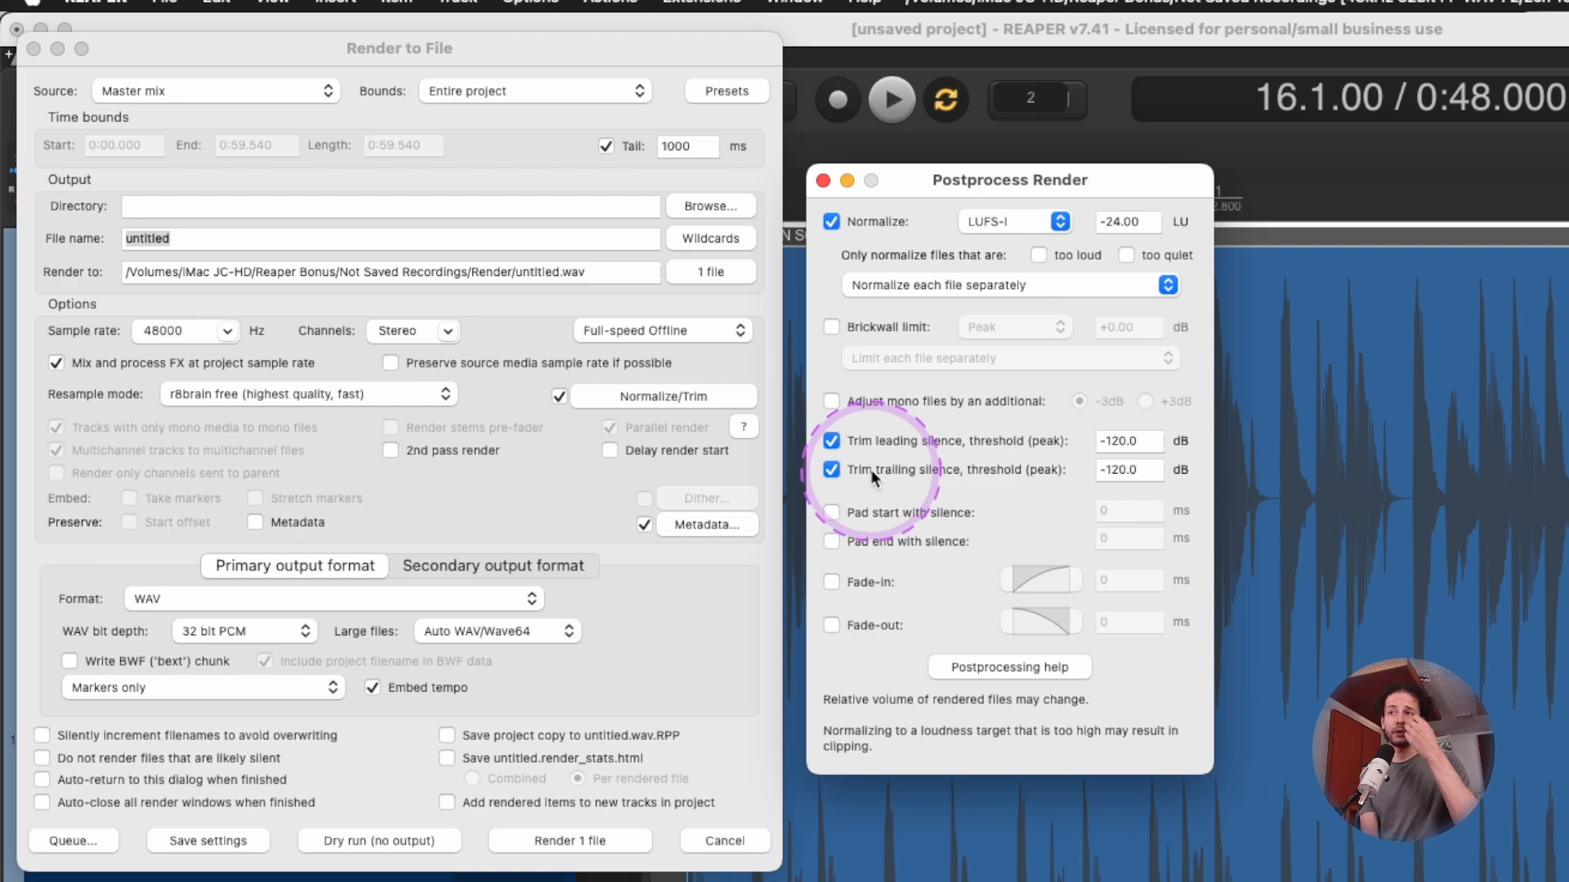
{"action": "key", "text": "Escape"}
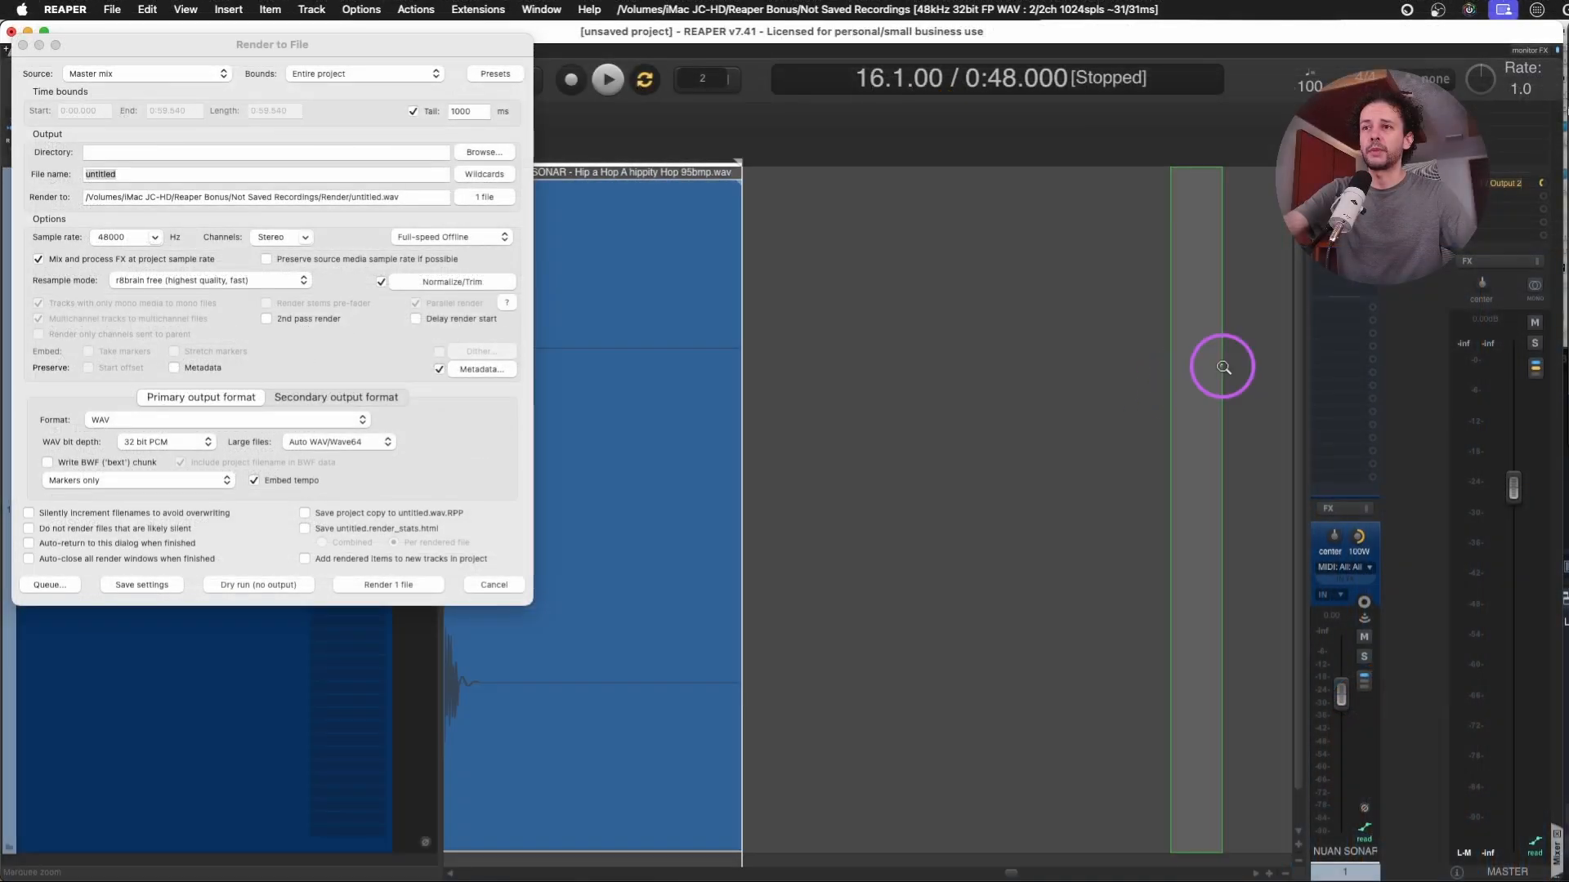
Enable padding the start and end with silence, plus fade-in and fade-out, in the render postprocessing.
{"action": "left_click", "coordinate": [723, 351]}
{"action": "left_click_drag", "start_coordinate": [723, 351], "coordinate": [501, 288]}
{"action": "left_click", "coordinate": [481, 283]}
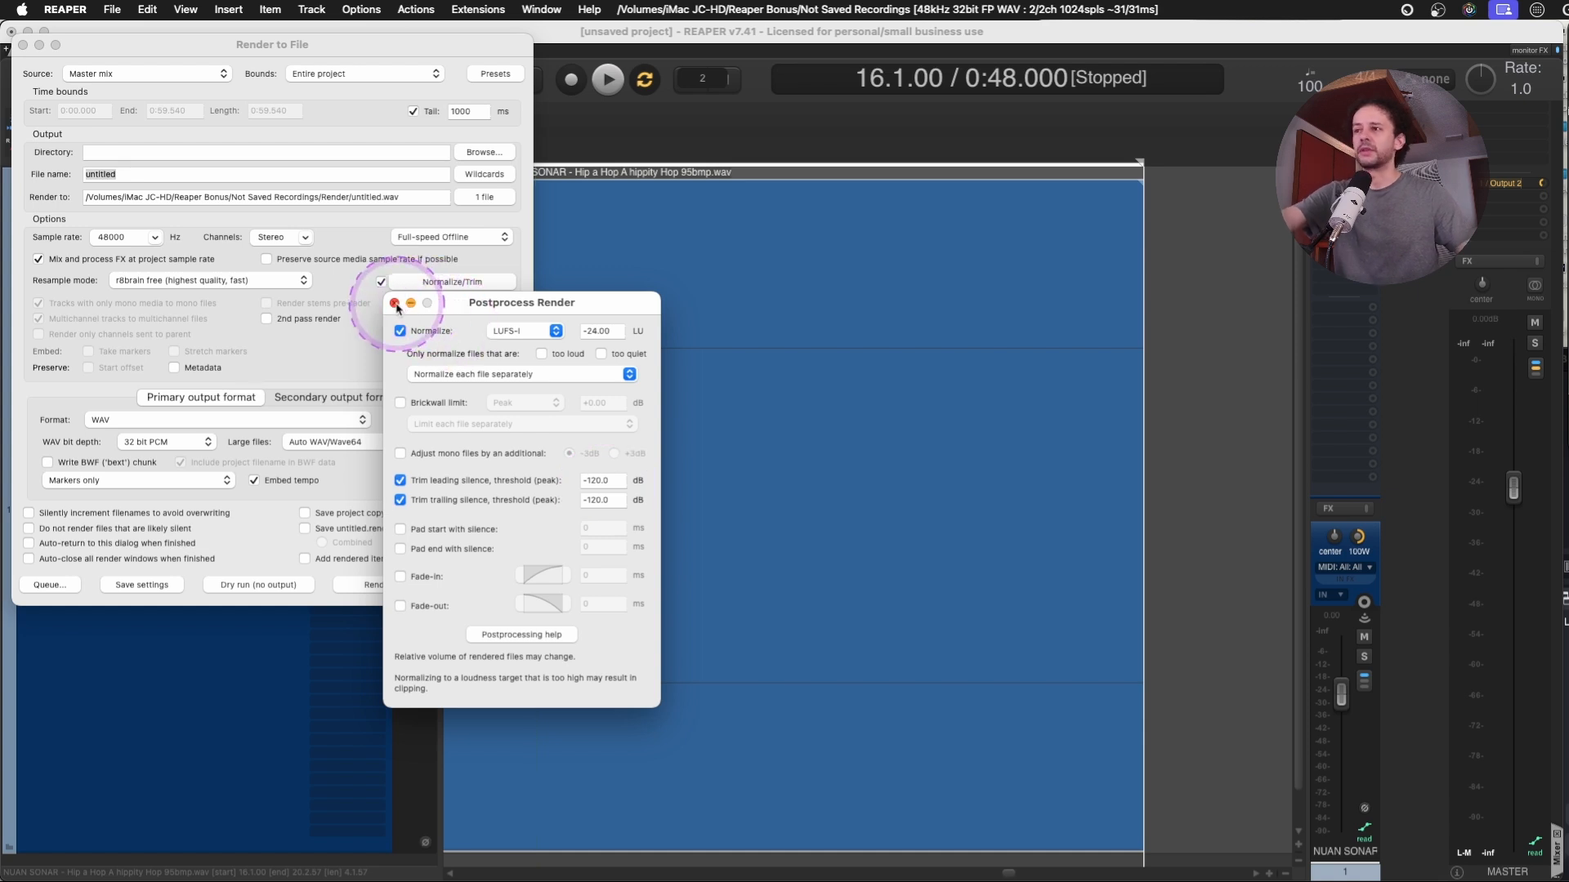
{"action": "left_click", "coordinate": [482, 530]}
{"action": "left_click", "coordinate": [494, 550]}
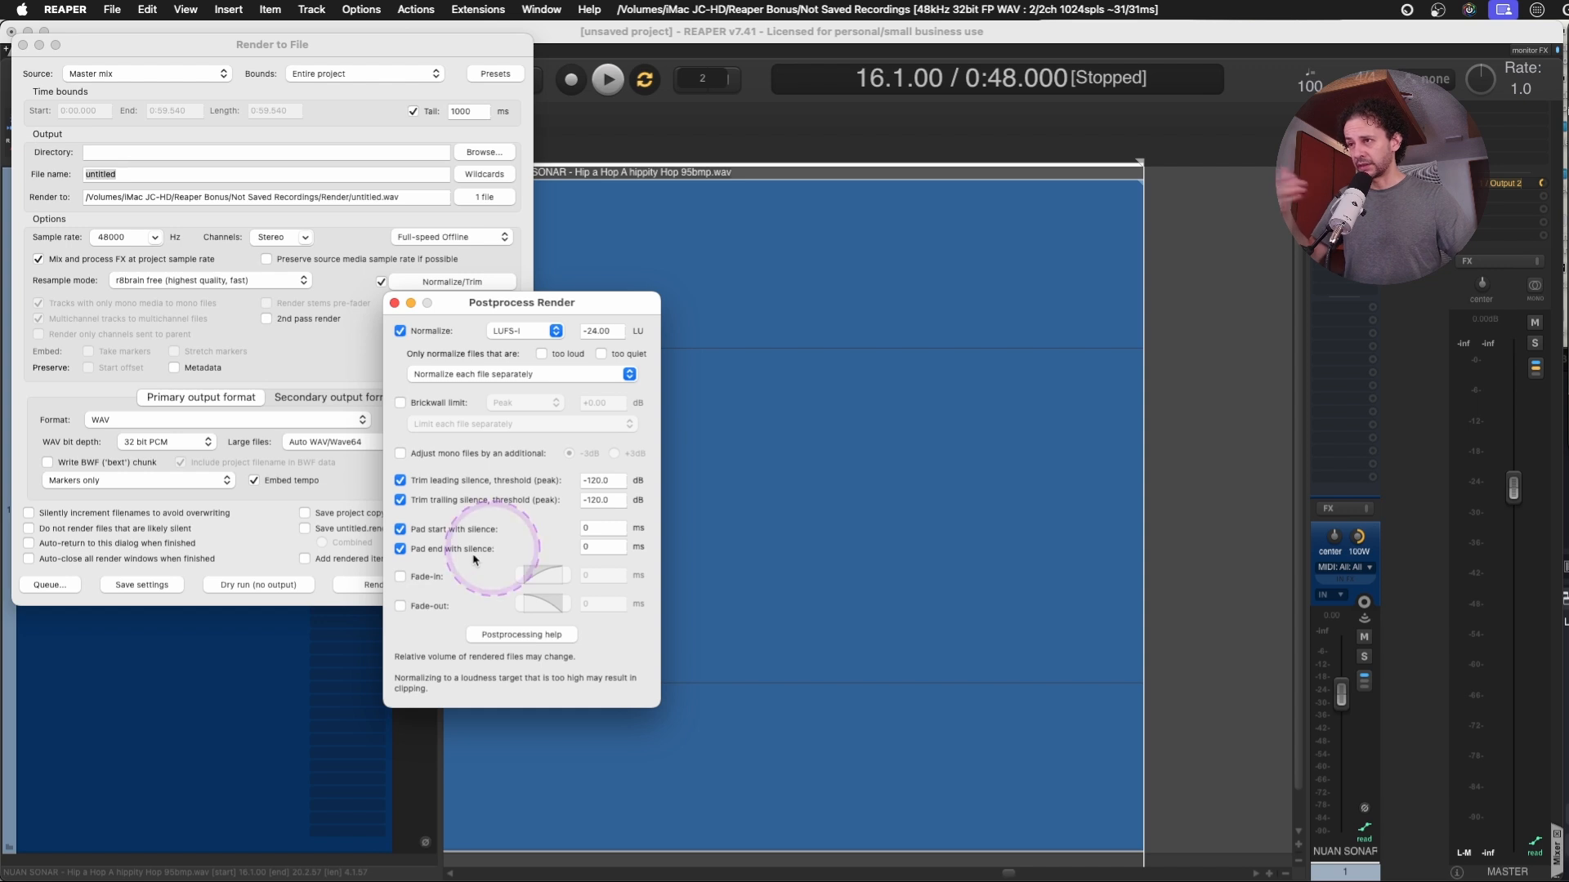
{"action": "left_click", "coordinate": [405, 577]}
{"action": "left_click", "coordinate": [417, 612]}
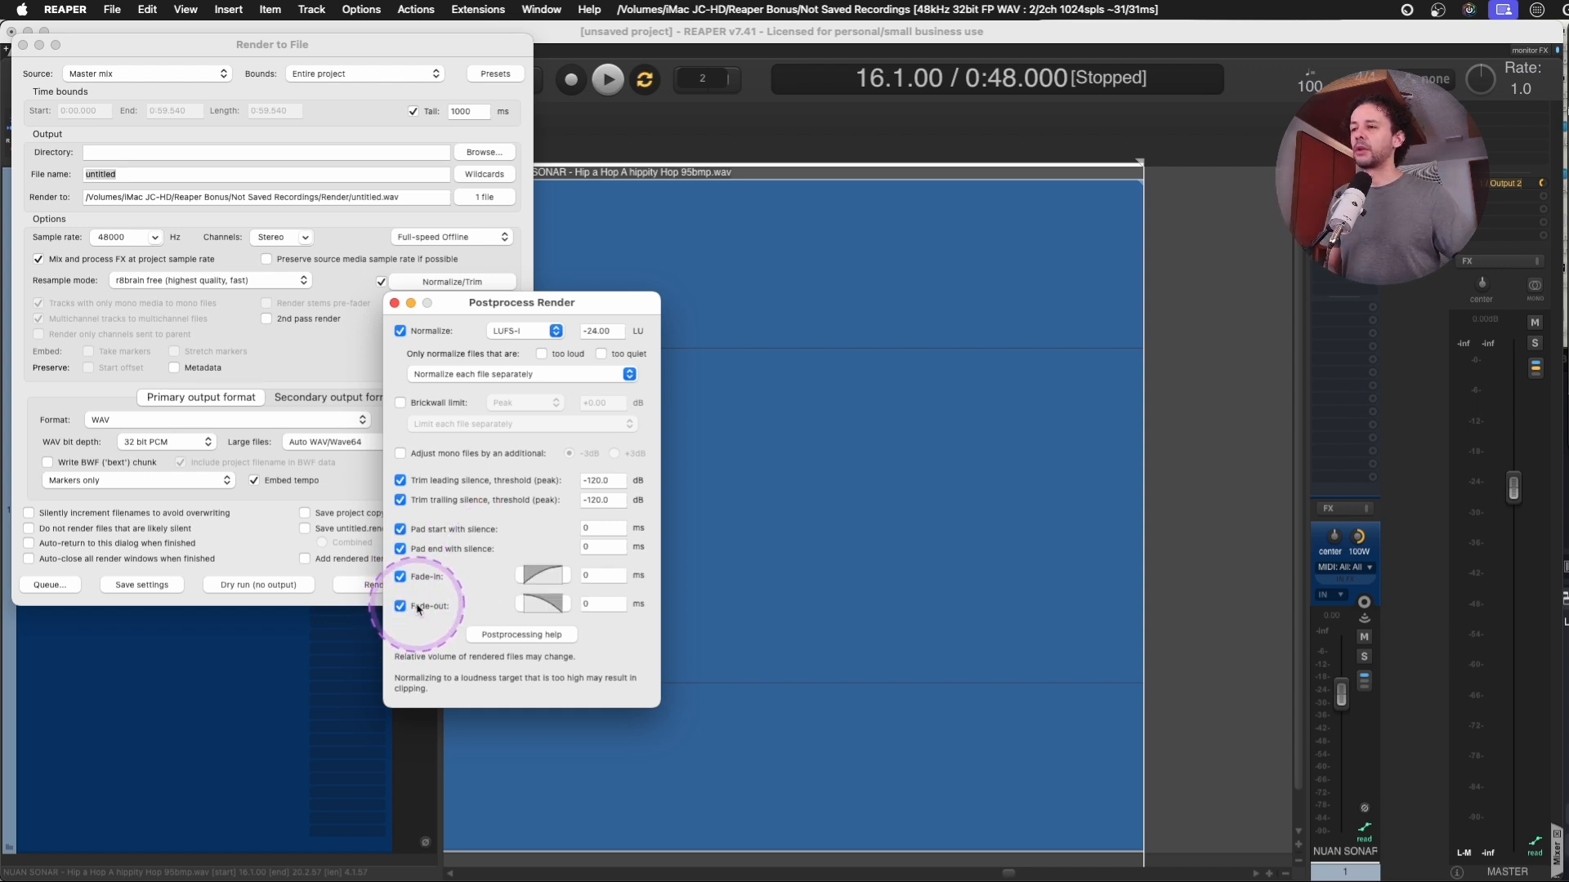
{"action": "left_click", "coordinate": [394, 303]}
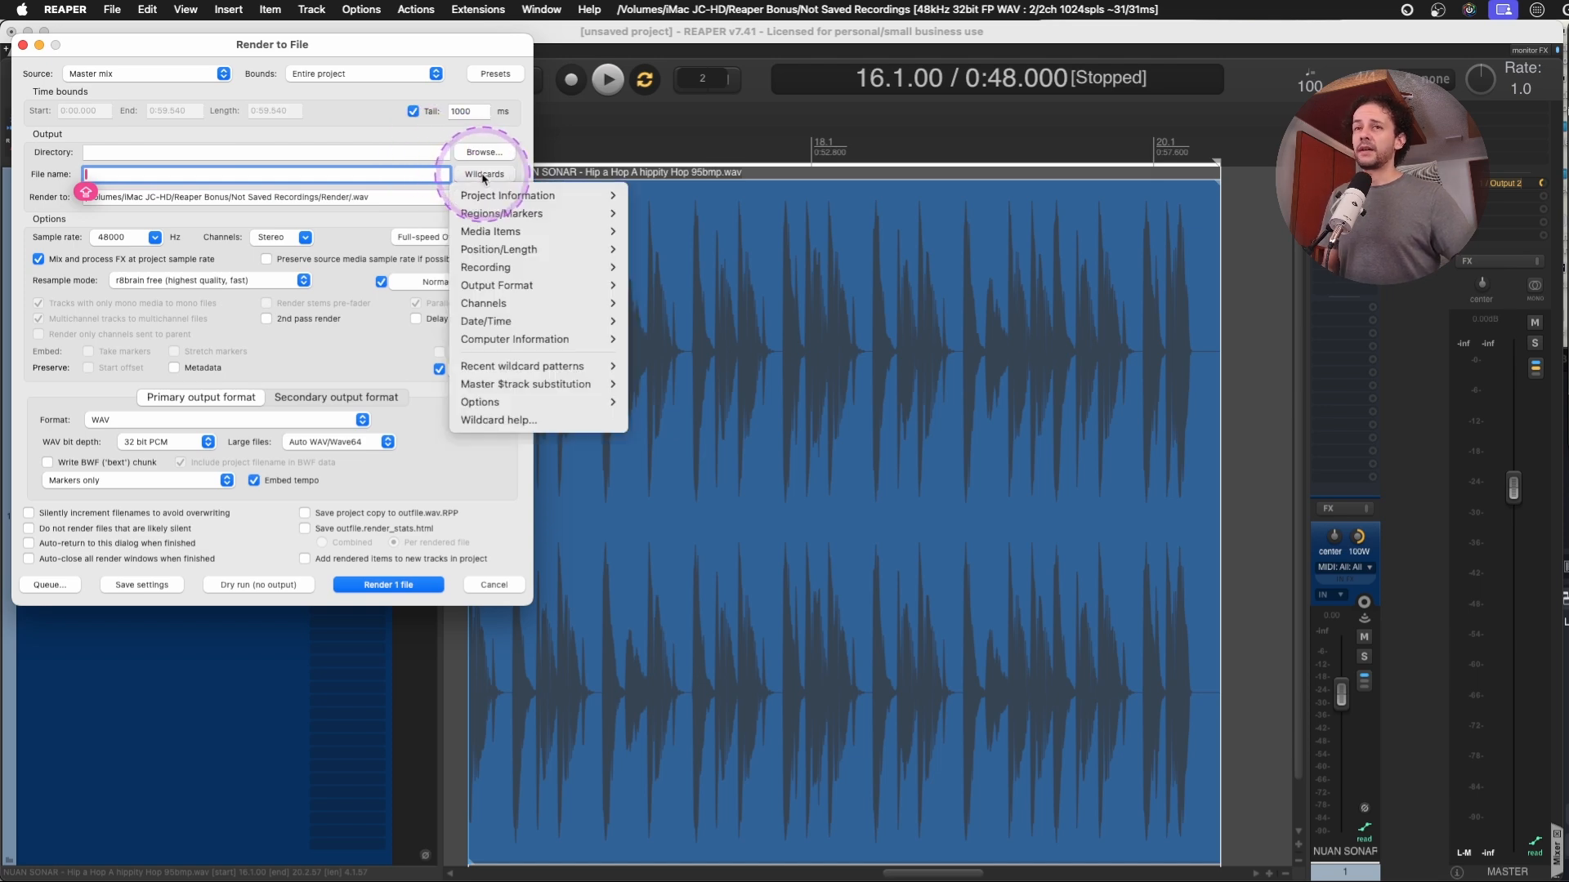
Examine the project information wildcards available for the render file name.
{"action": "mouse_move", "coordinate": [494, 198]}
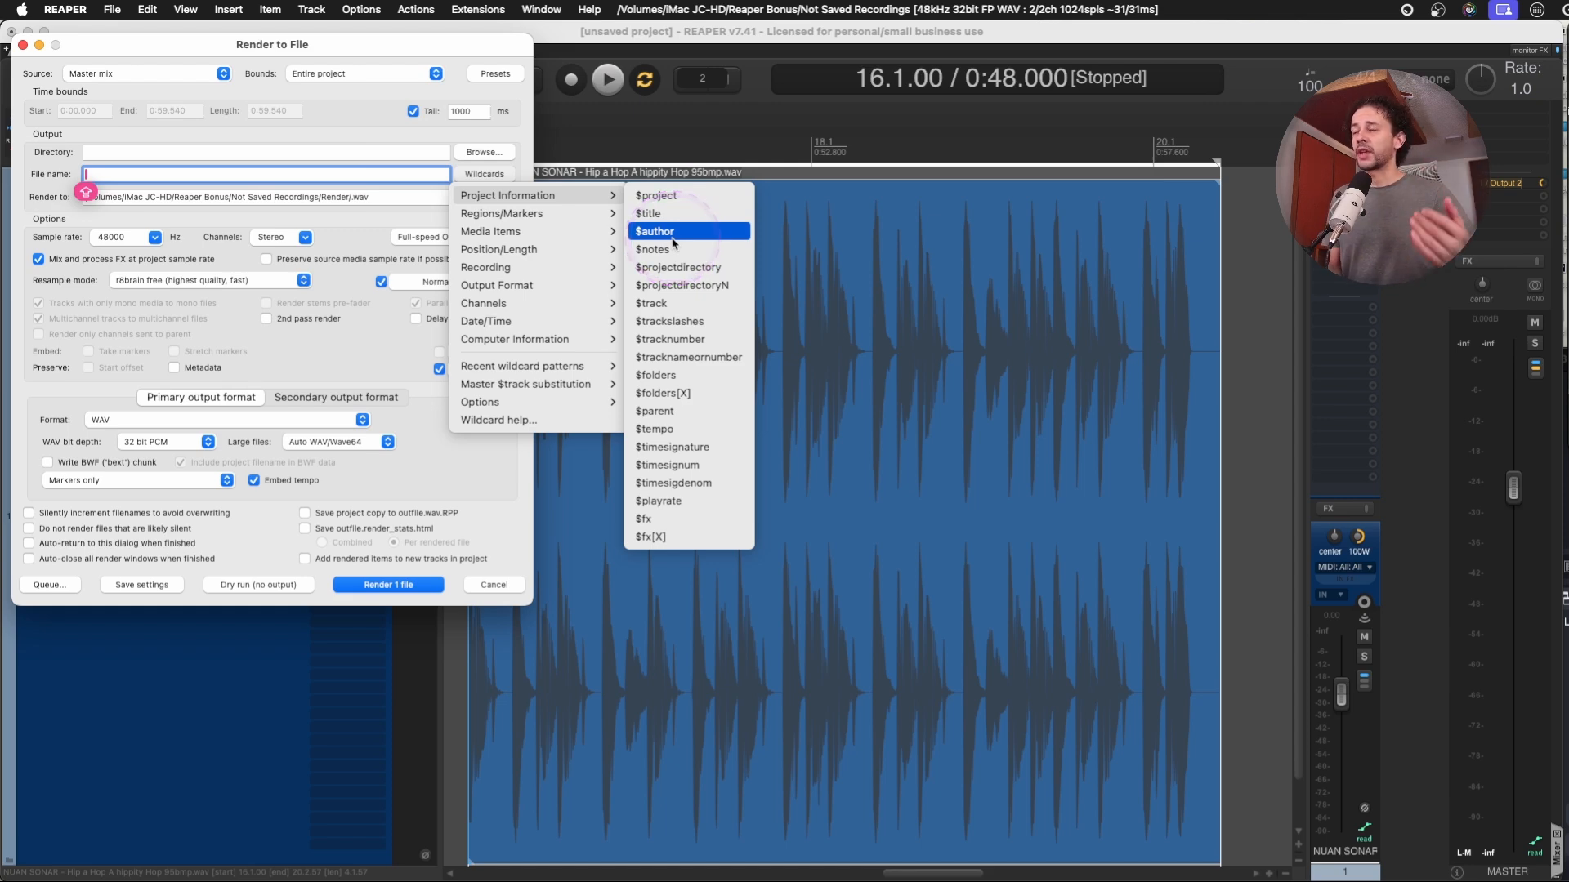
{"action": "left_click", "coordinate": [495, 74]}
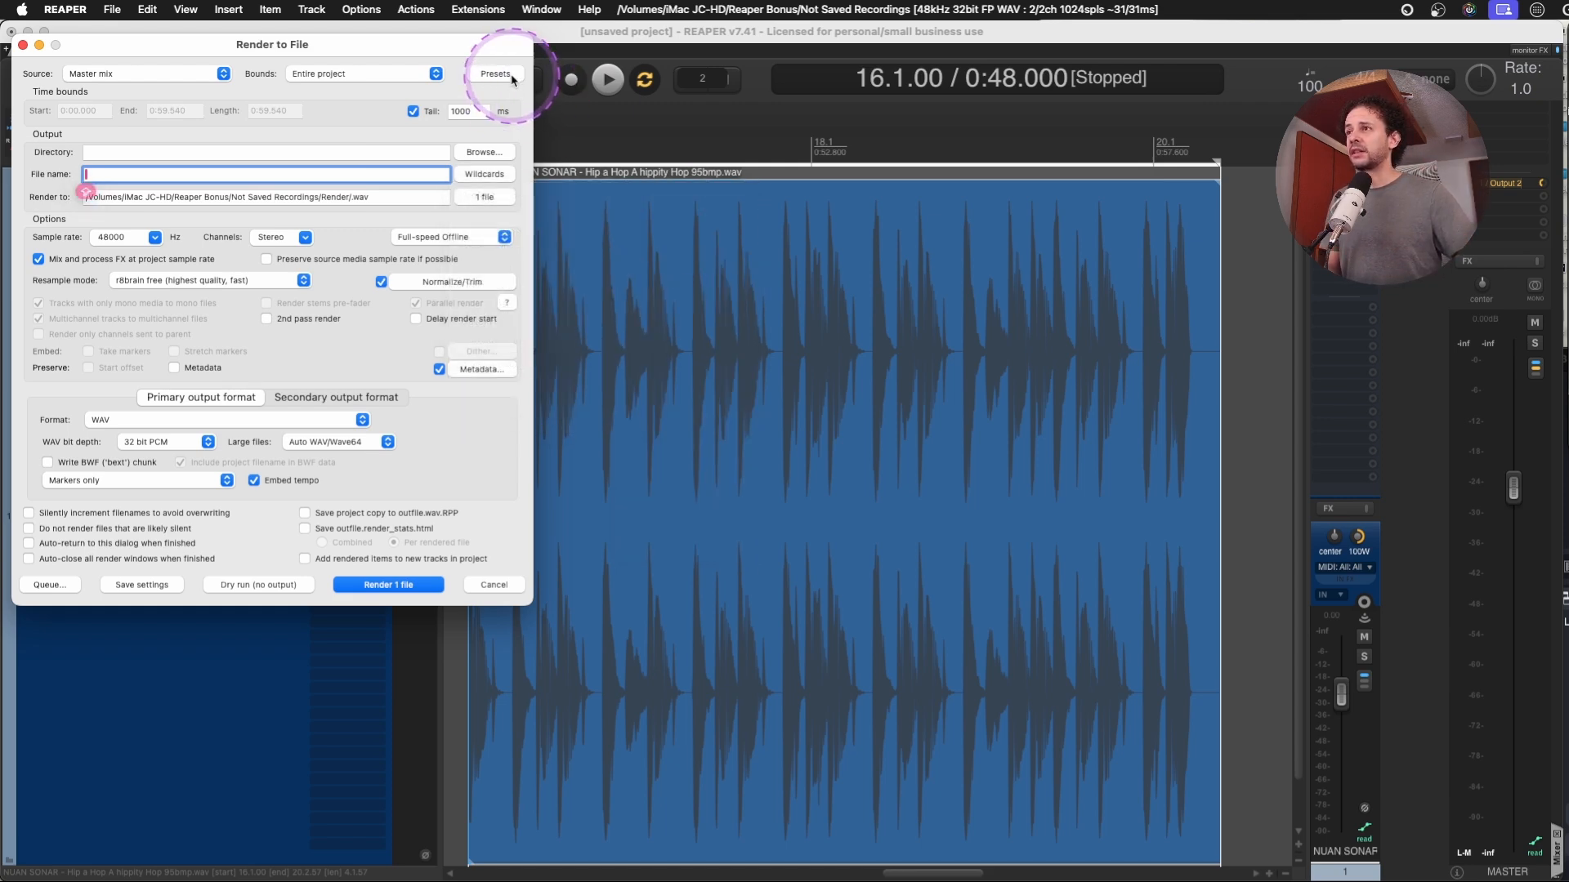
{"action": "left_click", "coordinate": [495, 74]}
Insert the $lane media item wildcard into the render file name.
{"action": "left_click", "coordinate": [483, 173]}
{"action": "mouse_move", "coordinate": [541, 227]}
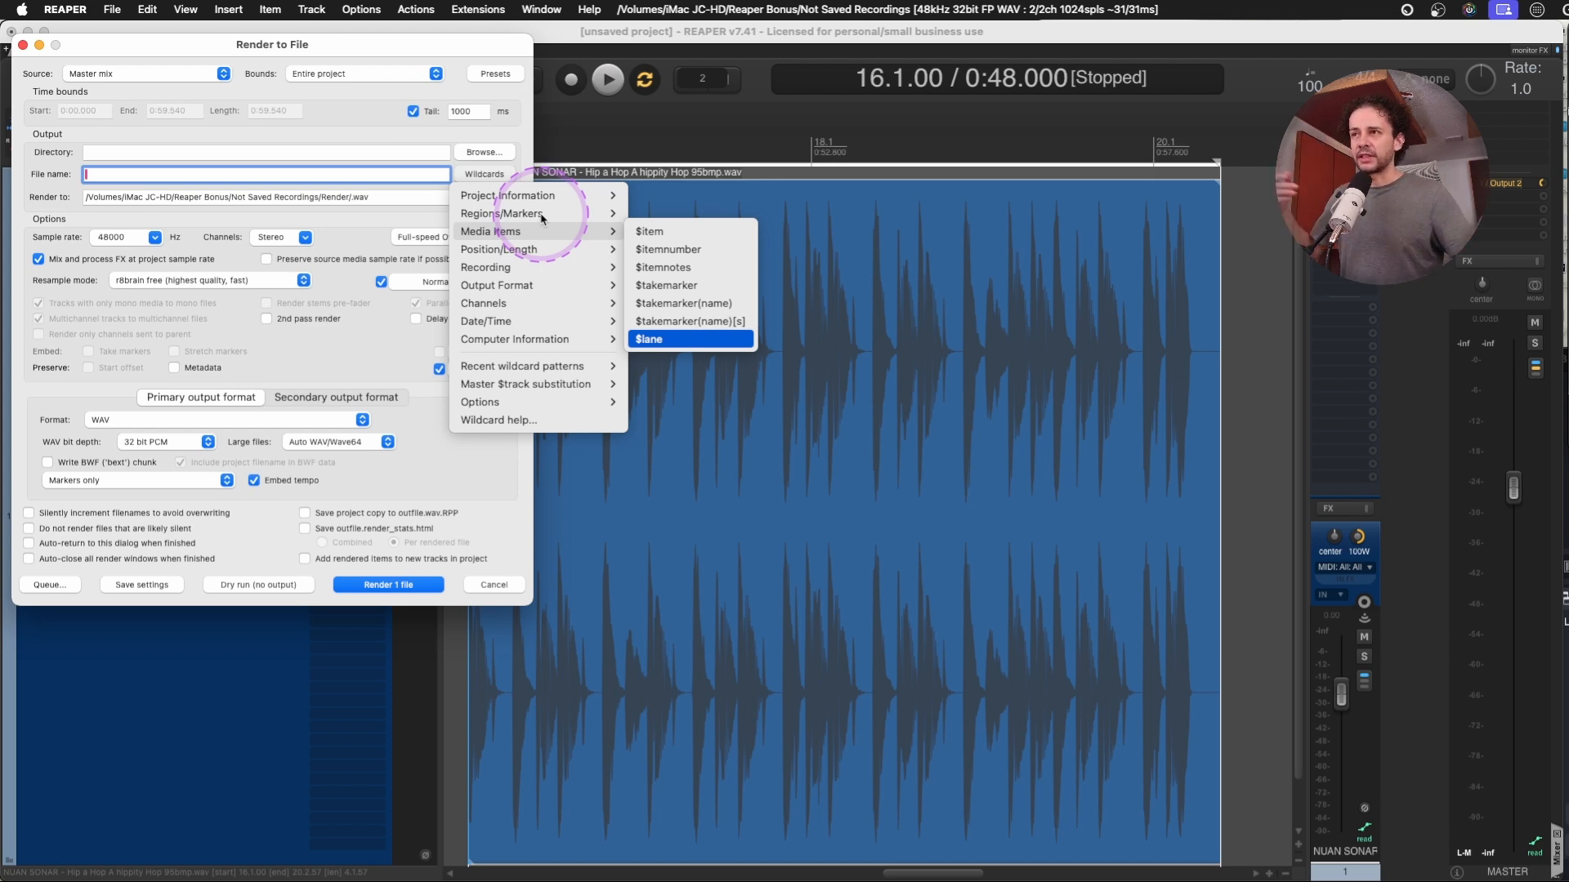
{"action": "key", "text": "Up"}
{"action": "key", "text": "Up"}
{"action": "key", "text": "Up"}
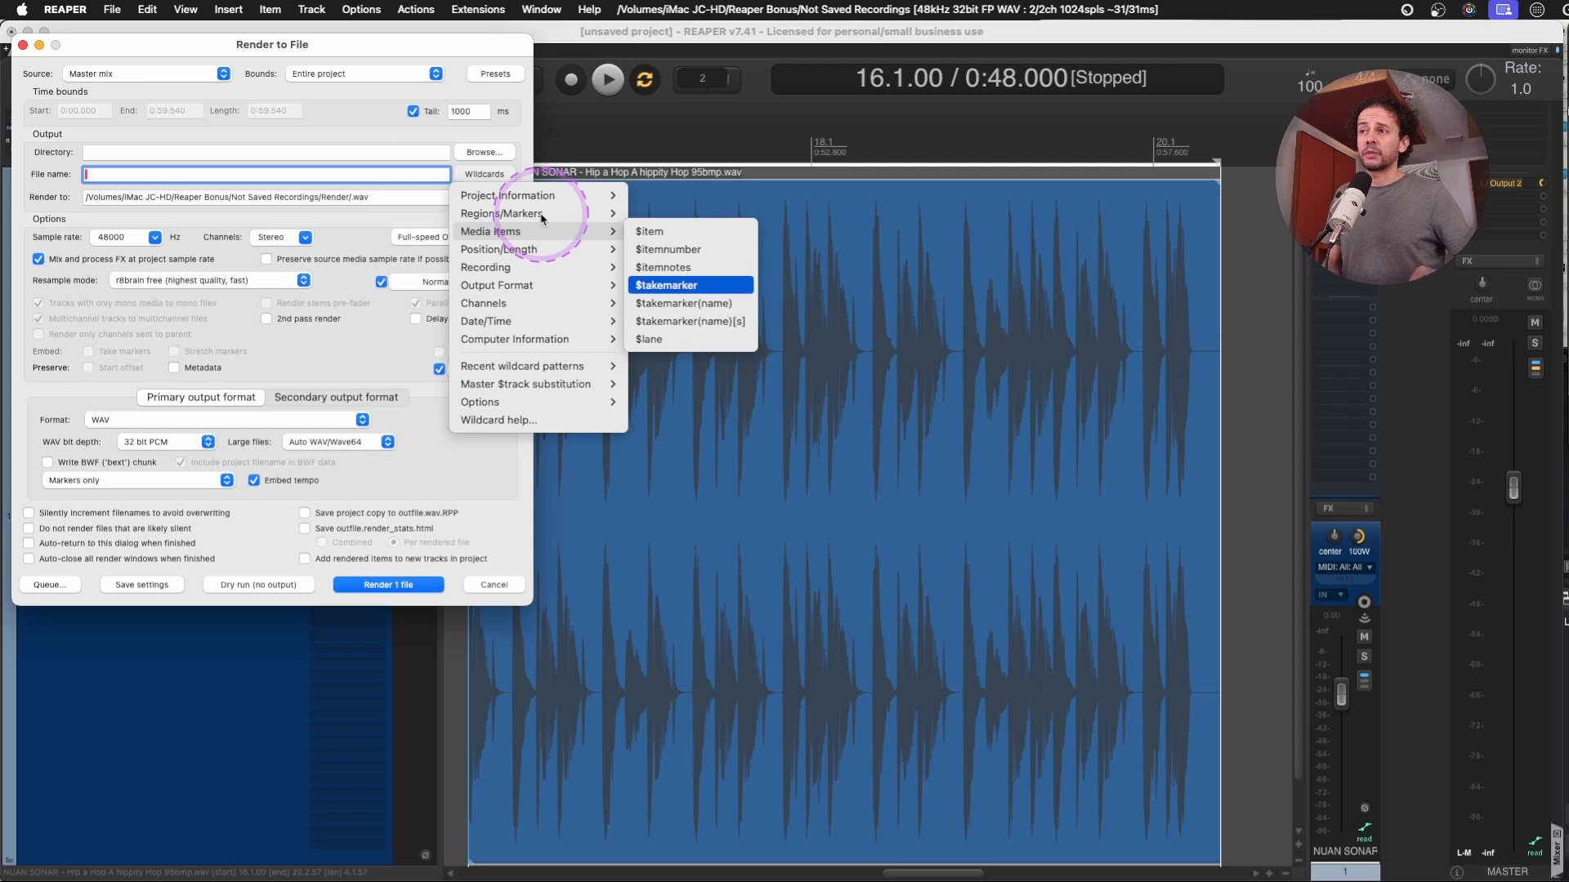
{"action": "key", "text": "Down"}
{"action": "key", "text": "Down"}
{"action": "key", "text": "Down"}
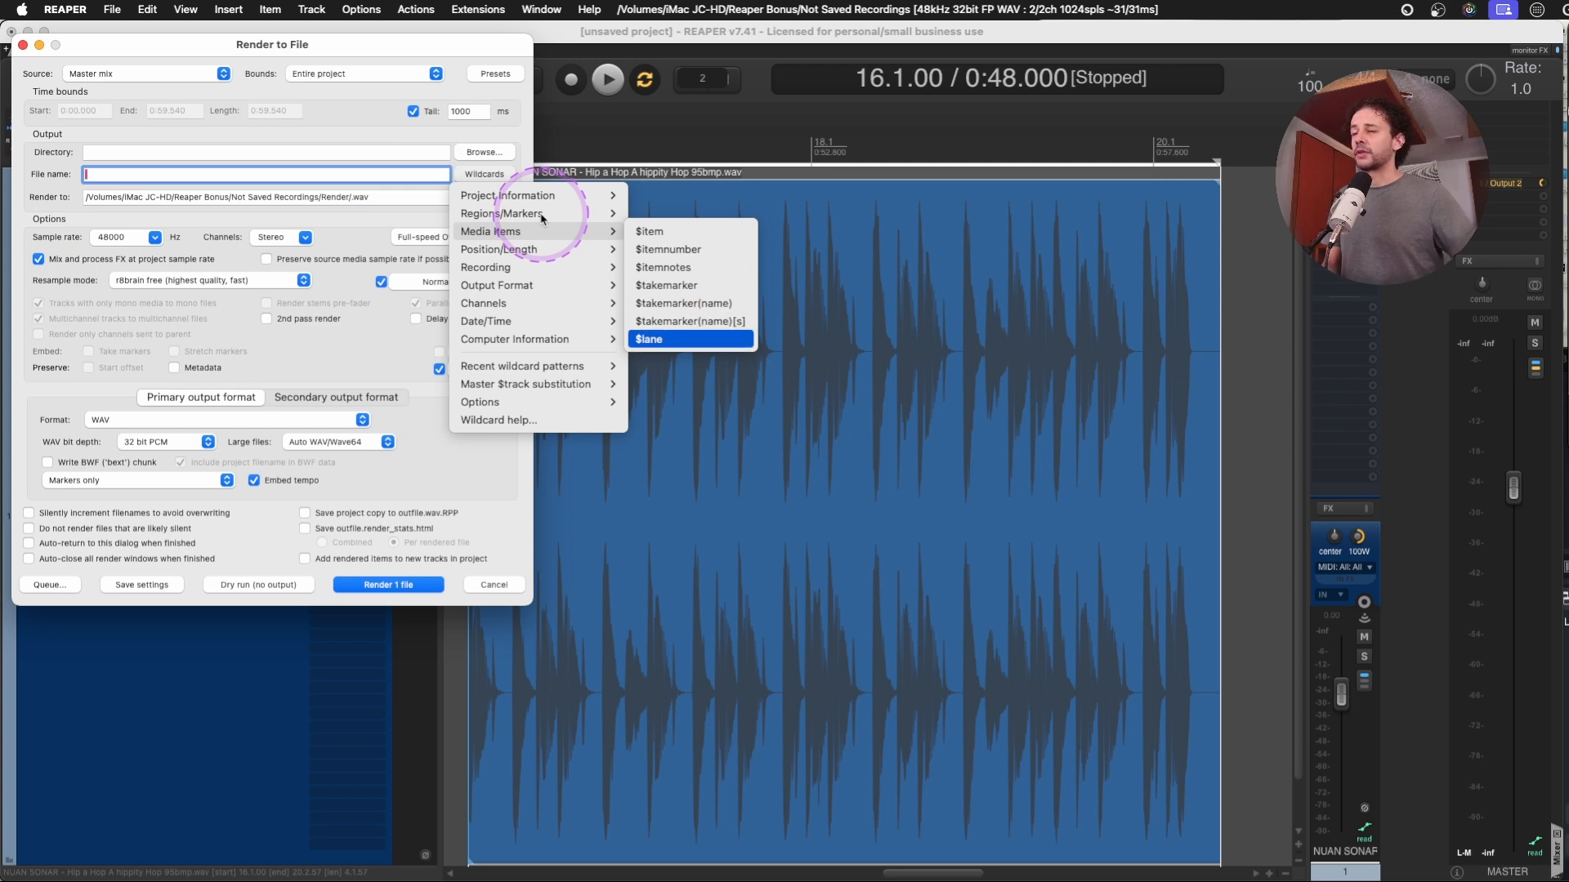
{"action": "left_click", "coordinate": [656, 339]}
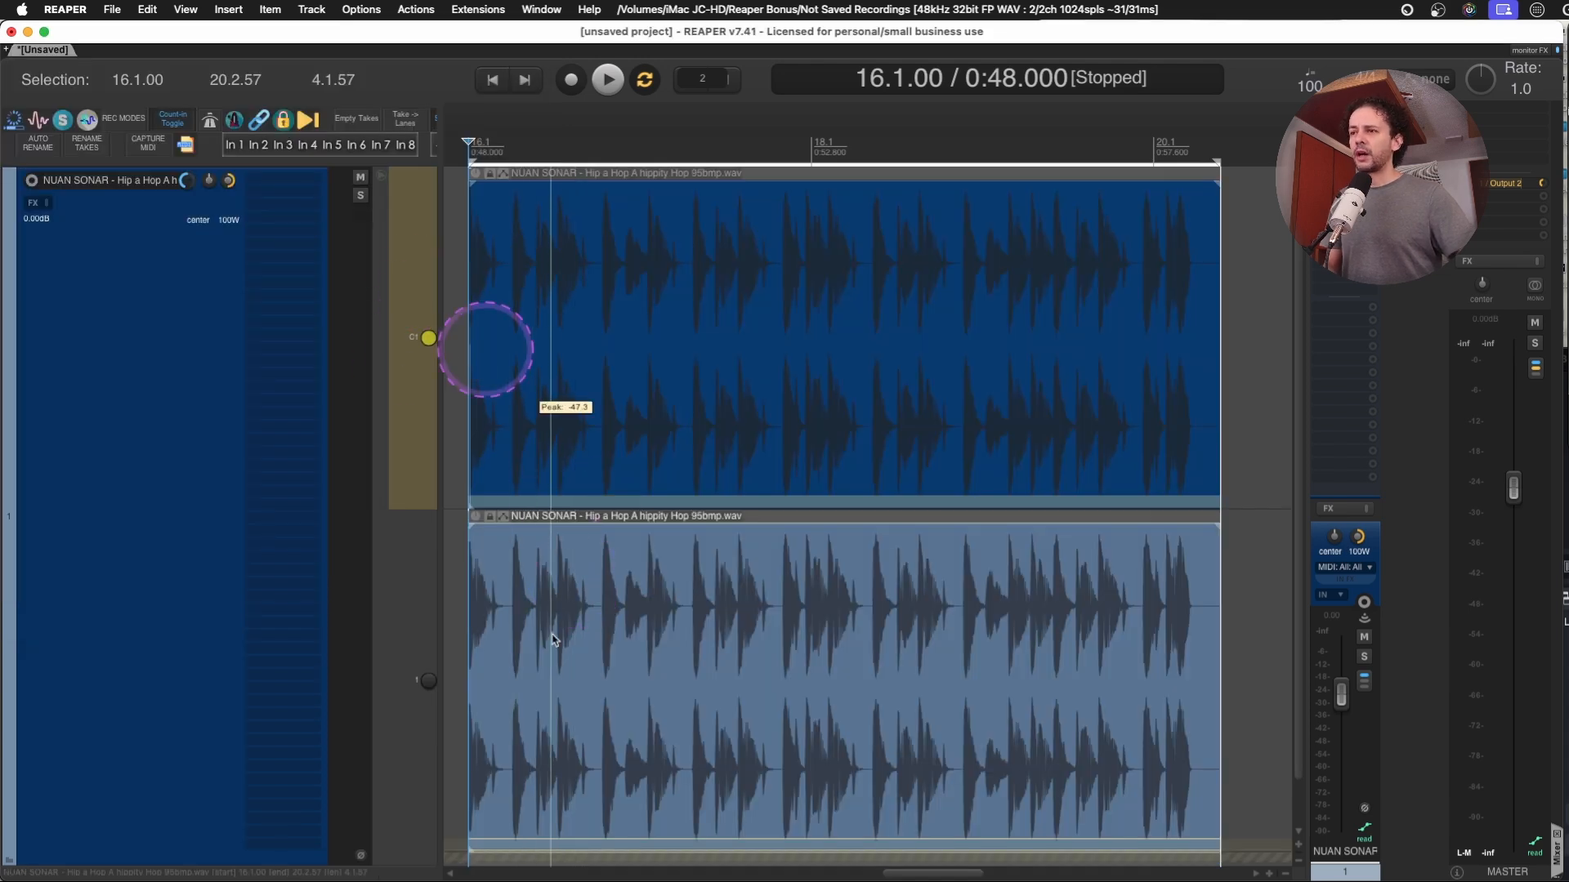
Rename the track's second lane, the one below C1, as COMP 1.
{"action": "left_click", "coordinate": [624, 609]}
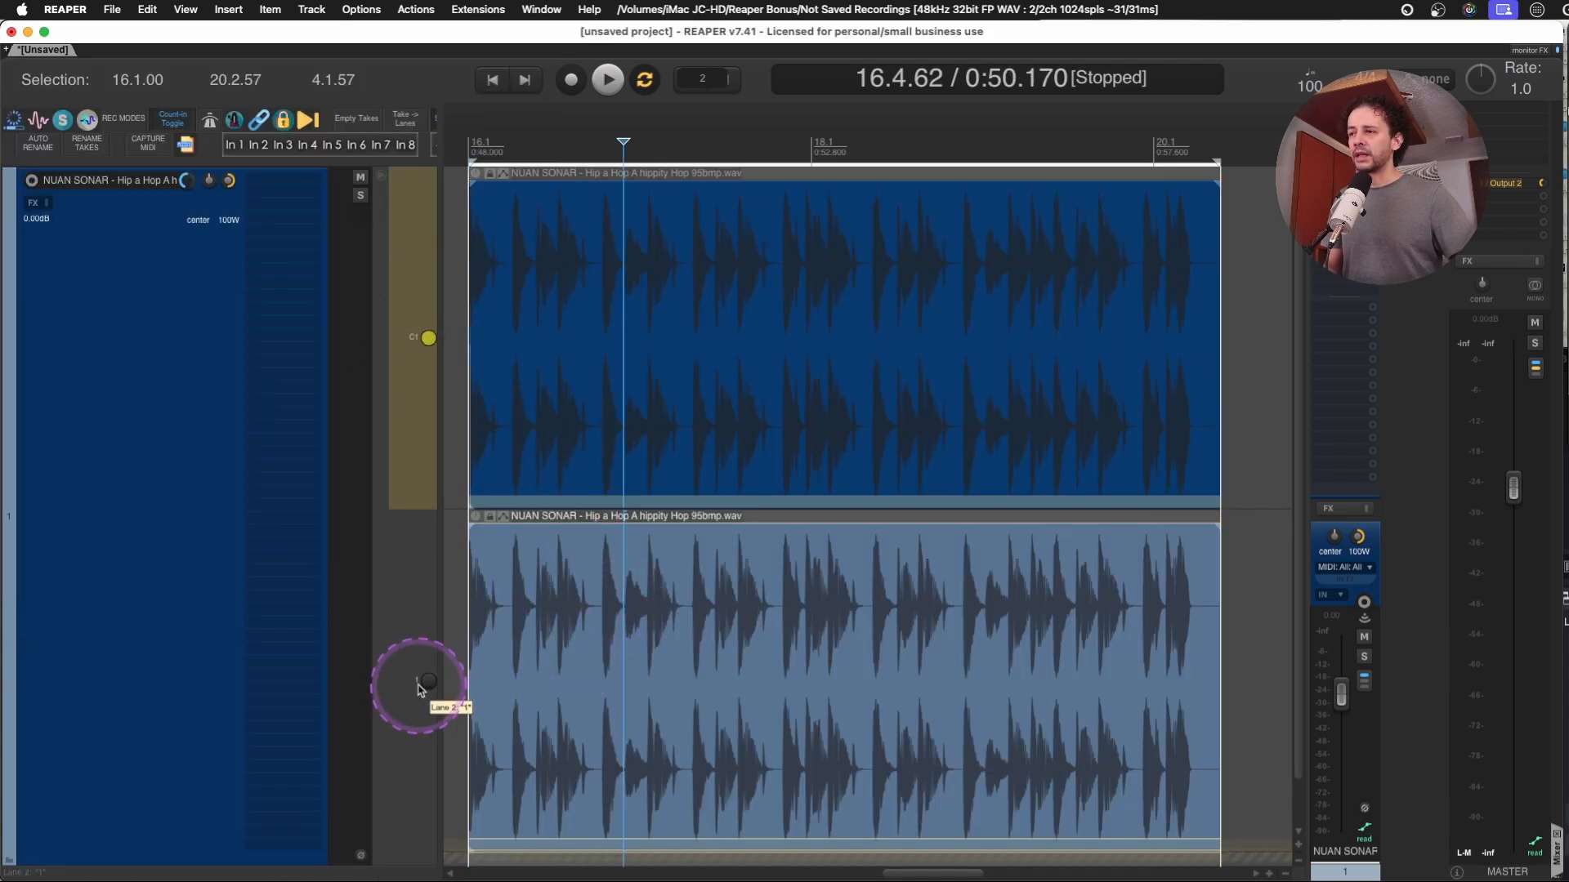
{"action": "left_click", "coordinate": [760, 608]}
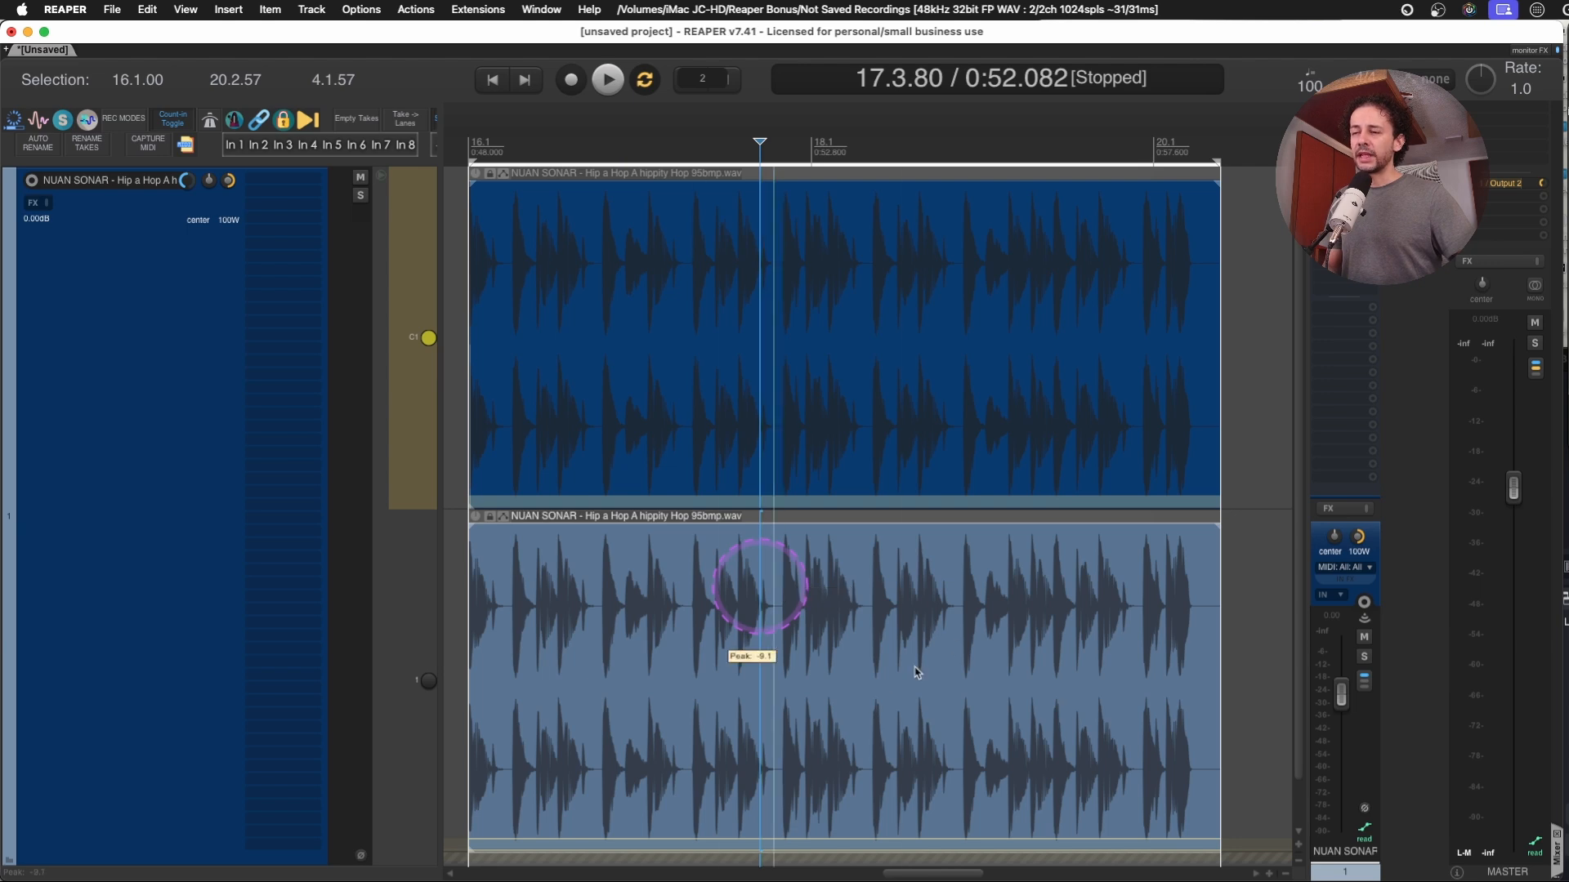
{"action": "double_click", "coordinate": [417, 683]}
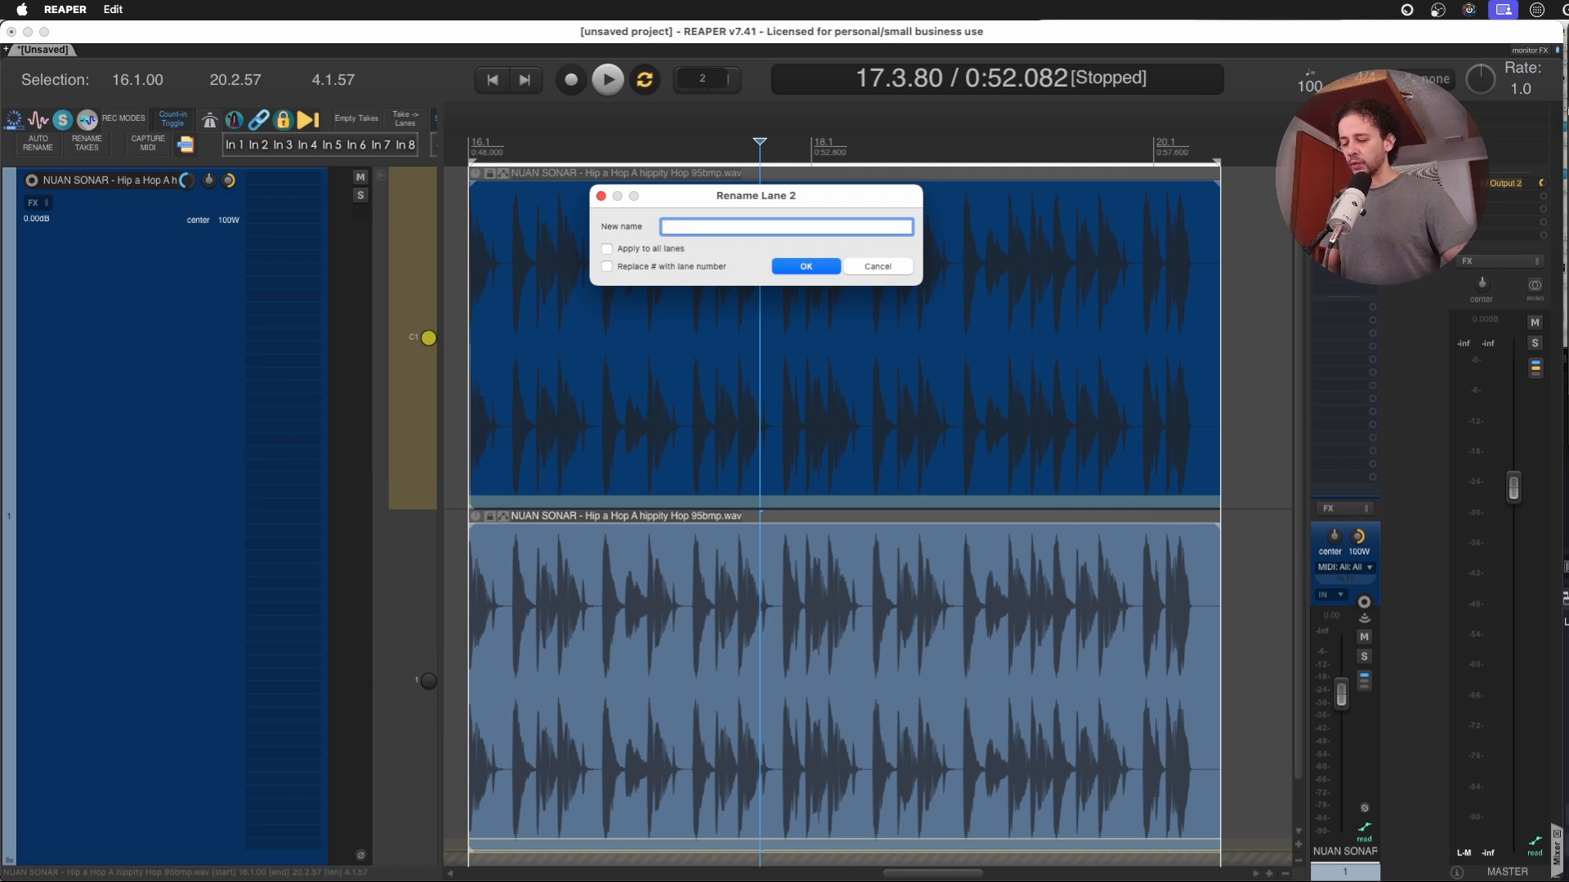
{"action": "type", "text": "COMP 1"}
{"action": "key", "text": "Return"}
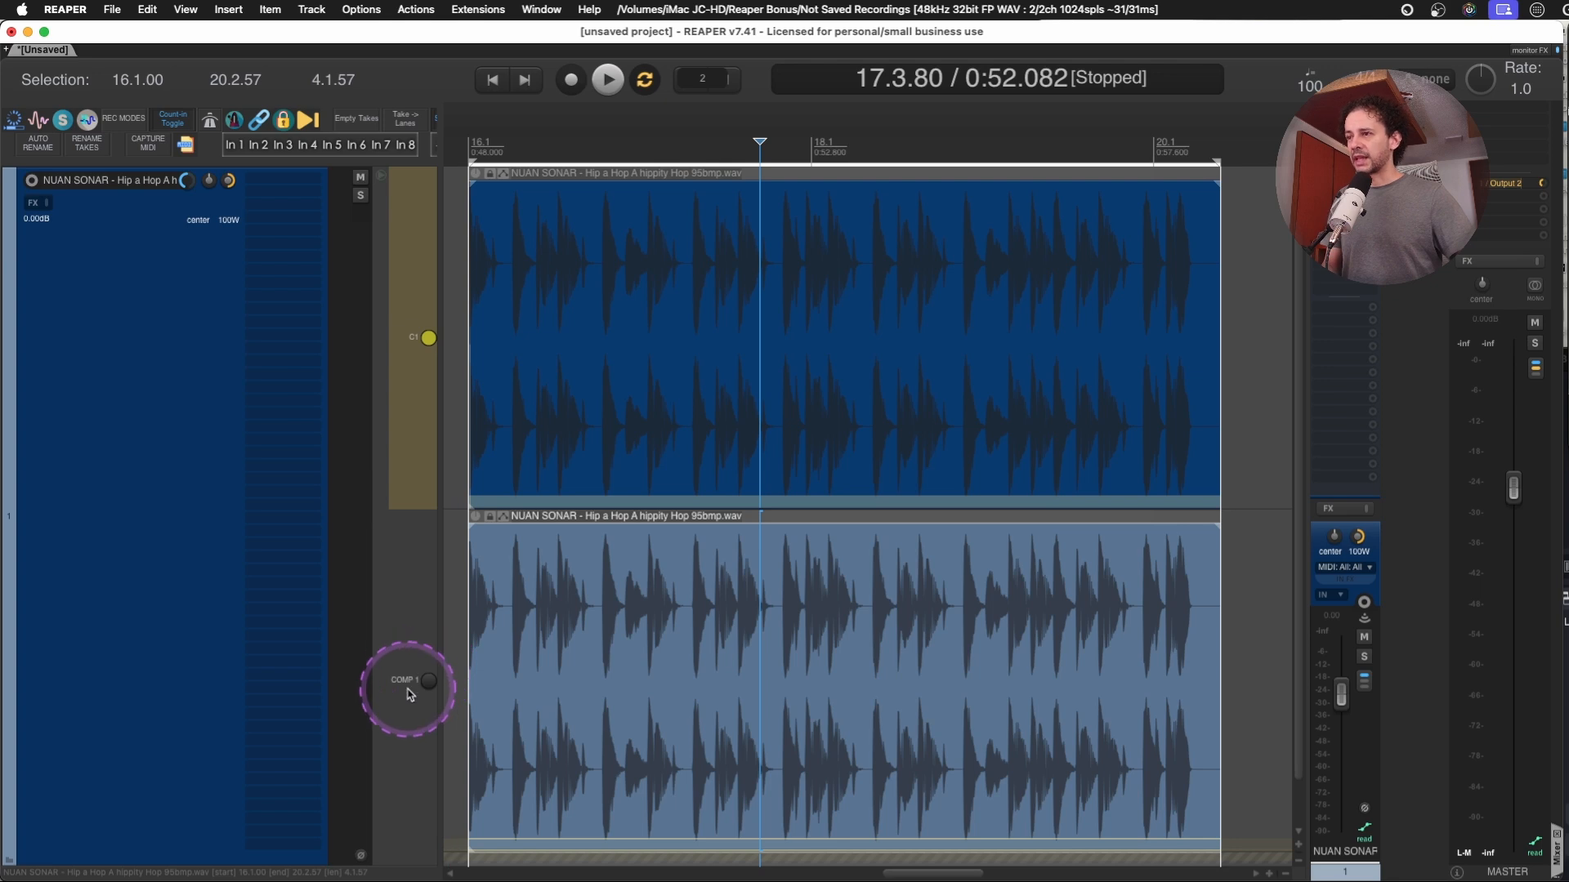
Open the render settings and build the file name from the $tracknumber and $track project information wildcards.
{"action": "key", "text": "super+alt+r"}
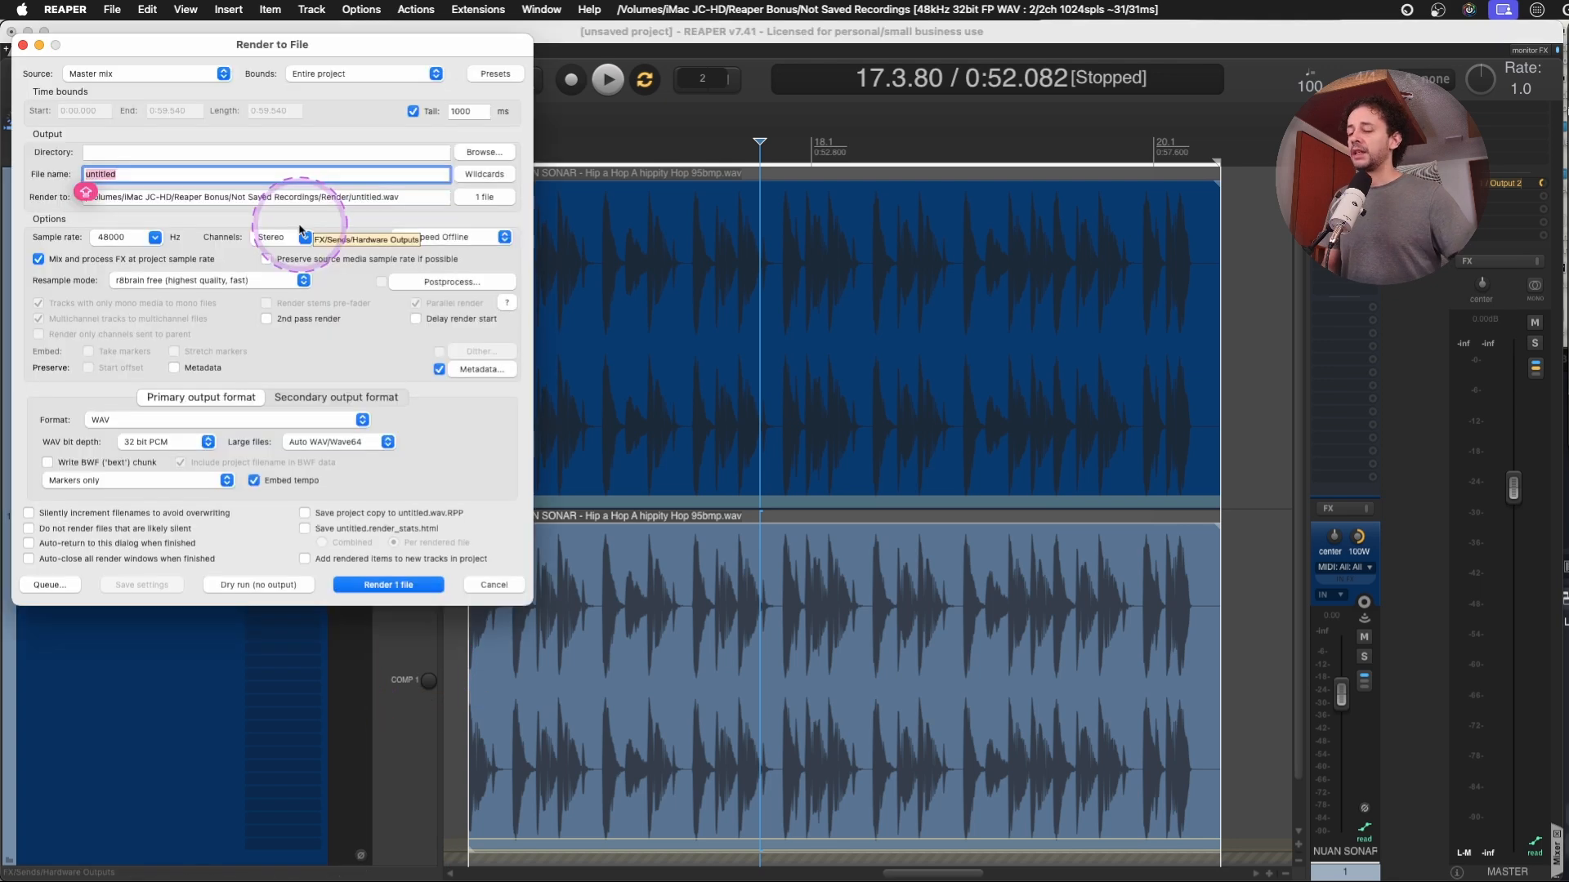
{"action": "left_click", "coordinate": [485, 174]}
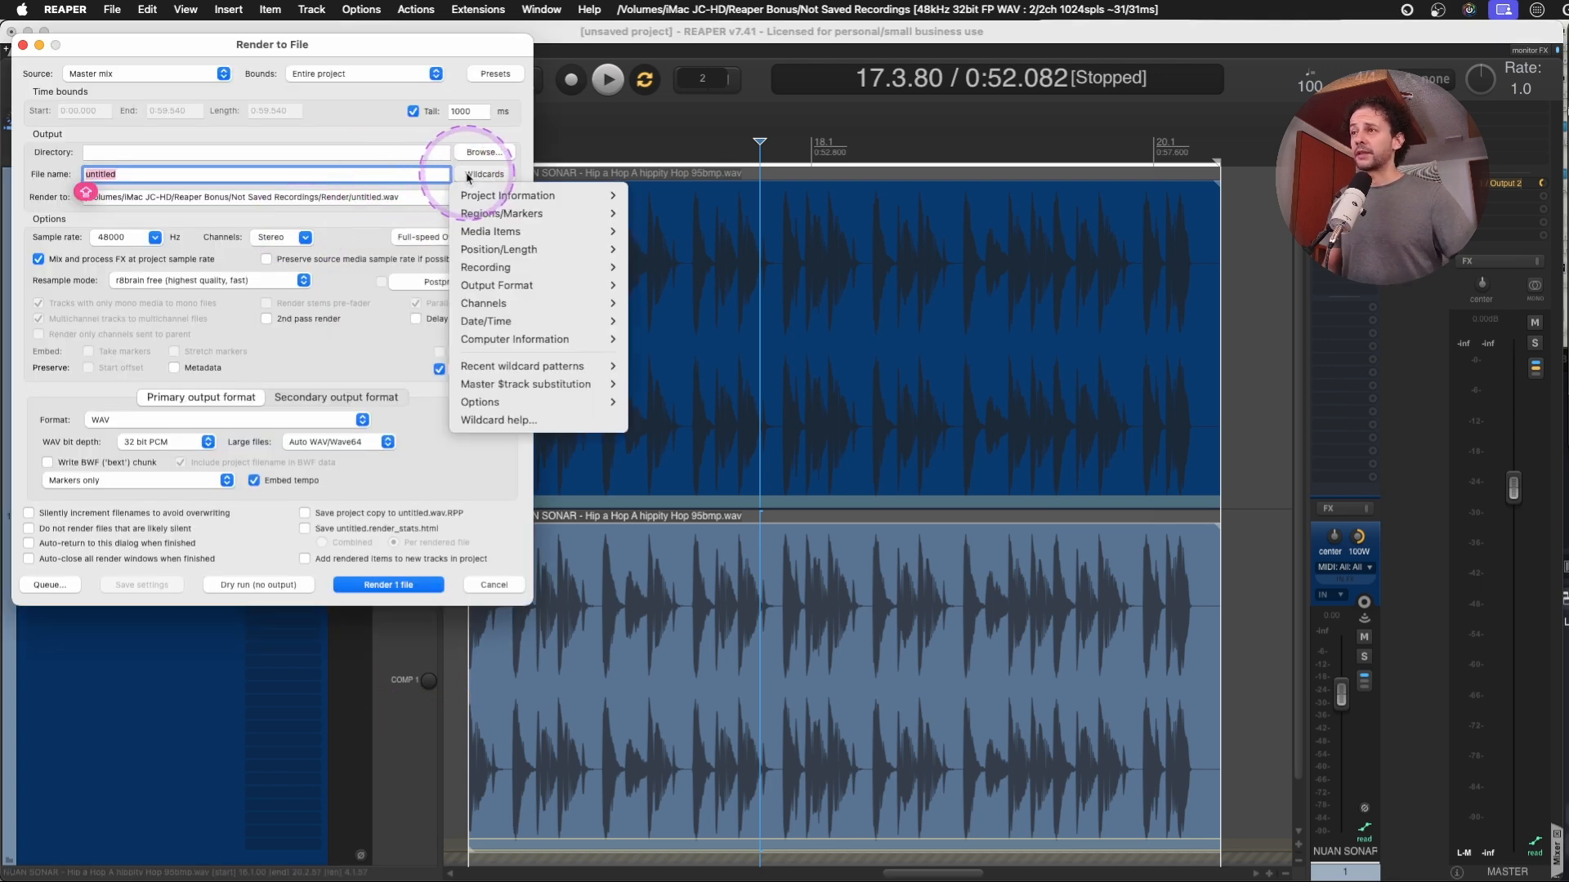
{"action": "mouse_move", "coordinate": [484, 195]}
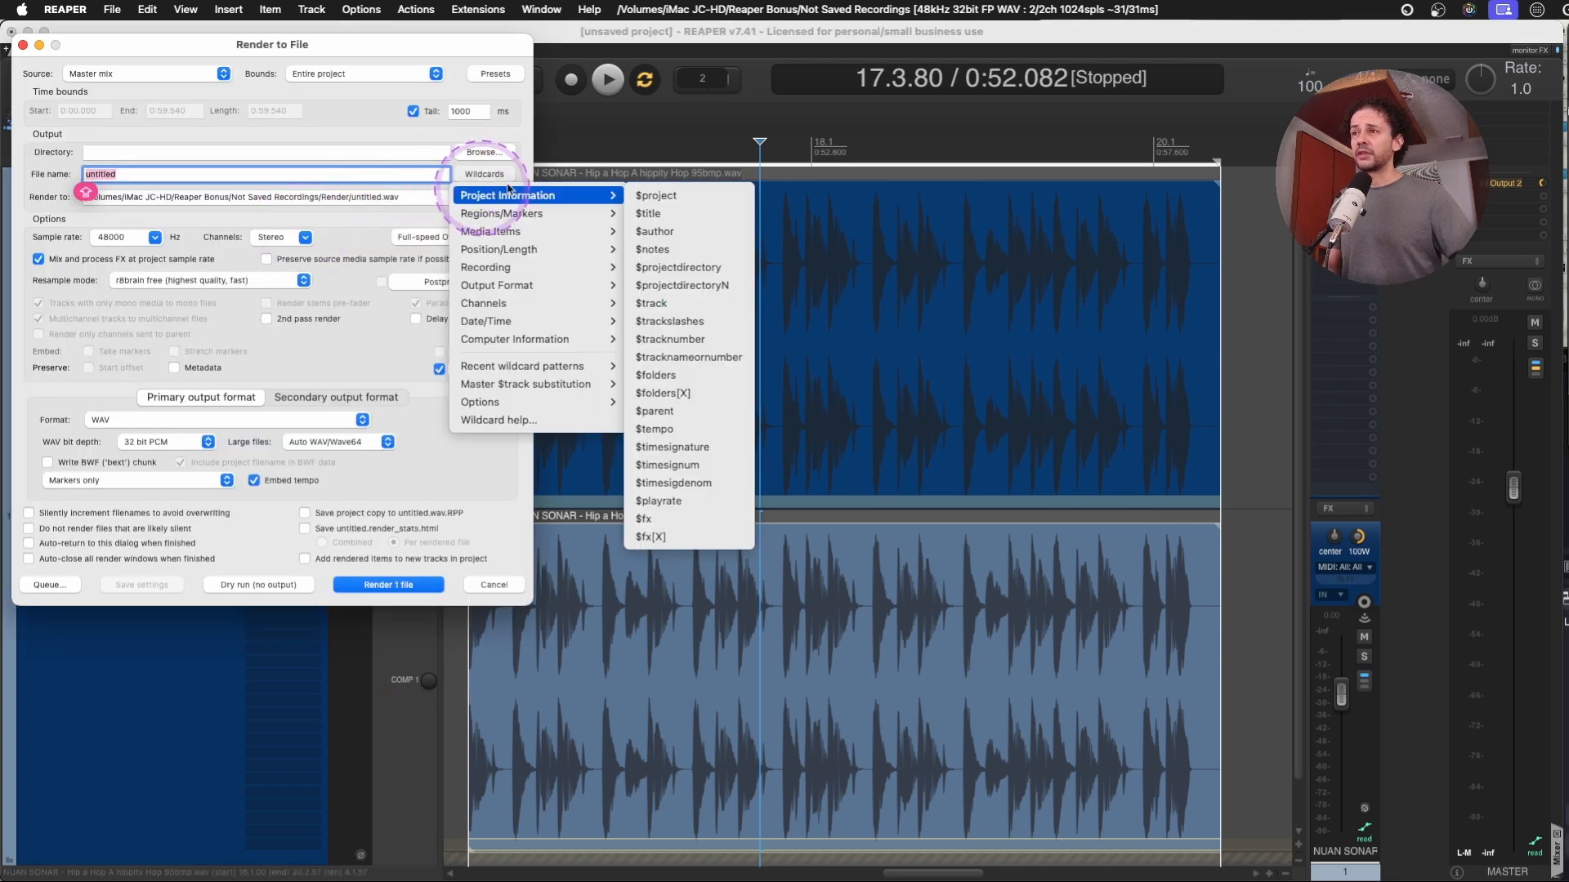
{"action": "left_click", "coordinate": [675, 339]}
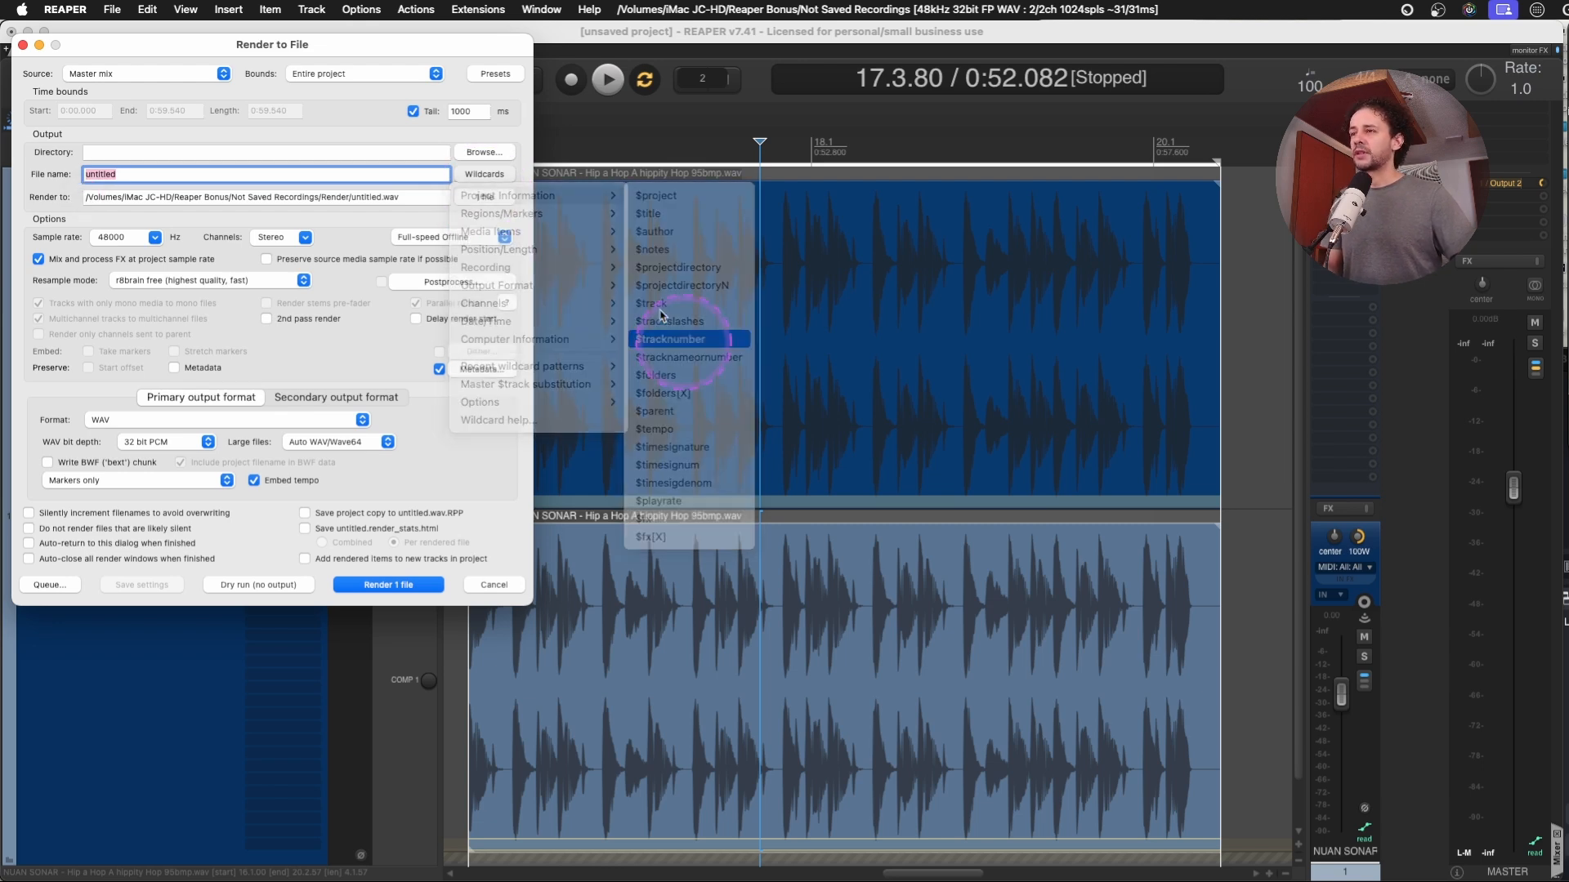
{"action": "left_click", "coordinate": [494, 176]}
{"action": "mouse_move", "coordinate": [531, 196]}
{"action": "left_click", "coordinate": [652, 303]}
Append the $title, $author and $tempo project information wildcards to the render file name.
{"action": "left_click", "coordinate": [491, 174]}
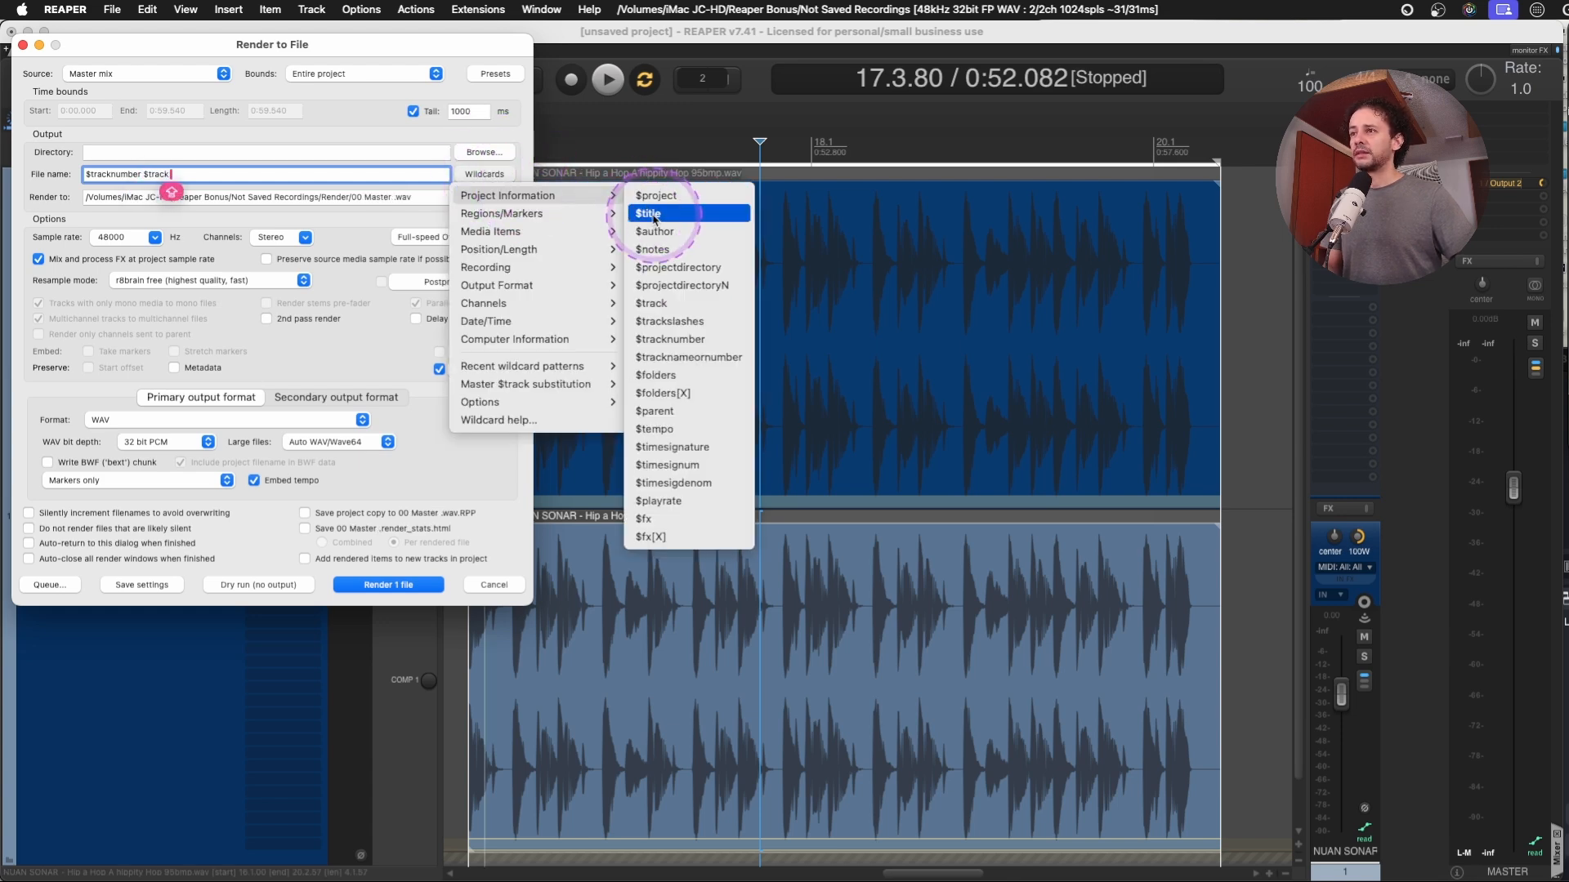
{"action": "left_click", "coordinate": [651, 214]}
{"action": "left_click", "coordinate": [490, 174]}
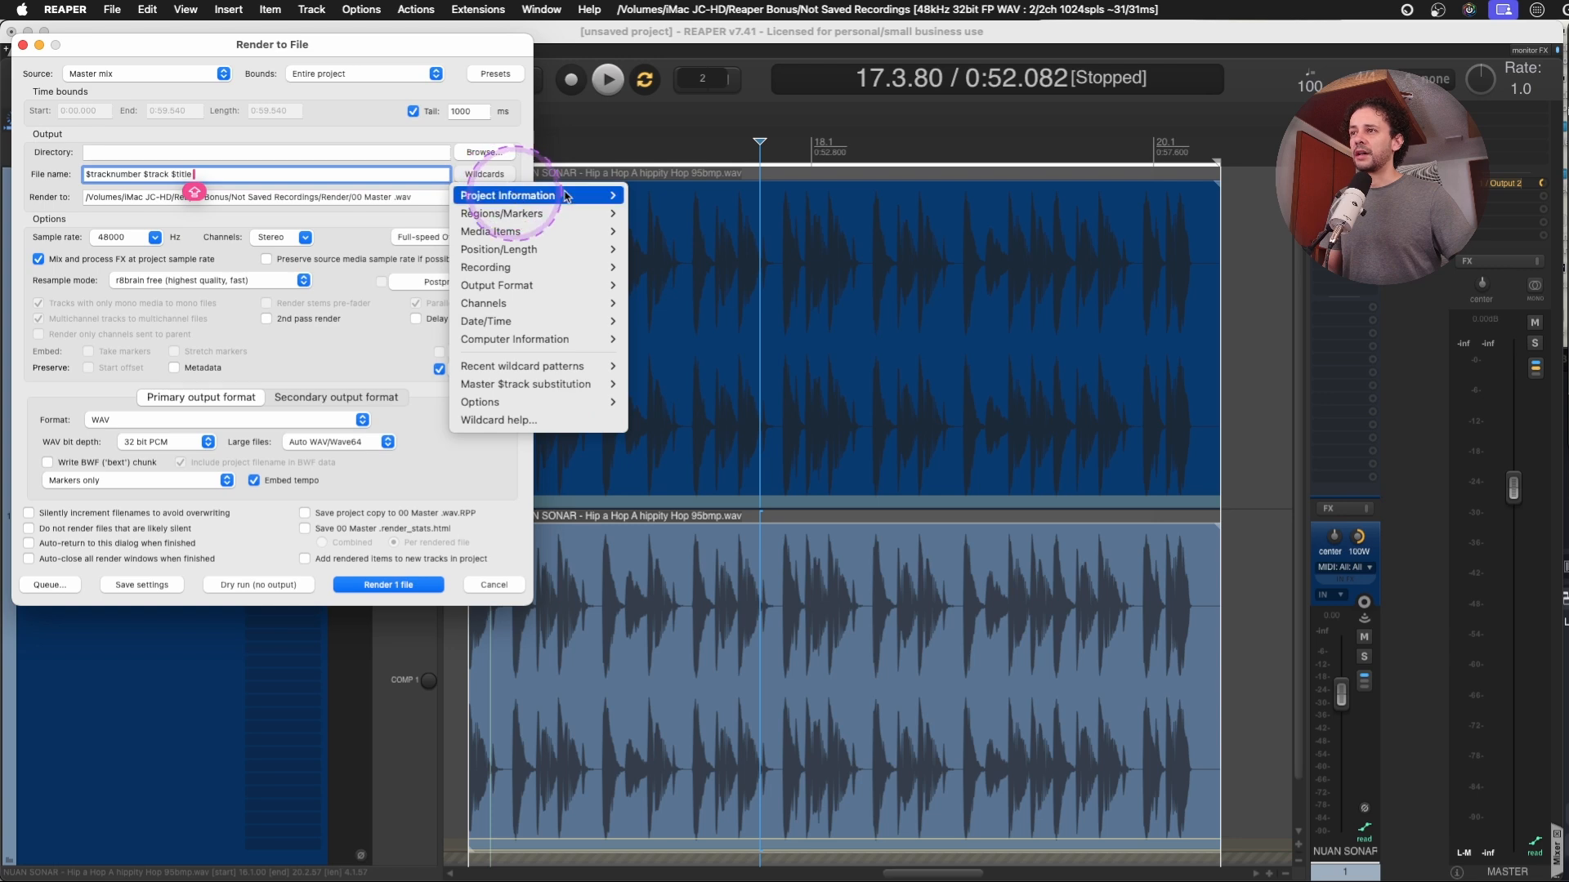
{"action": "mouse_move", "coordinate": [567, 196]}
{"action": "left_click", "coordinate": [654, 232]}
{"action": "left_click", "coordinate": [490, 174]}
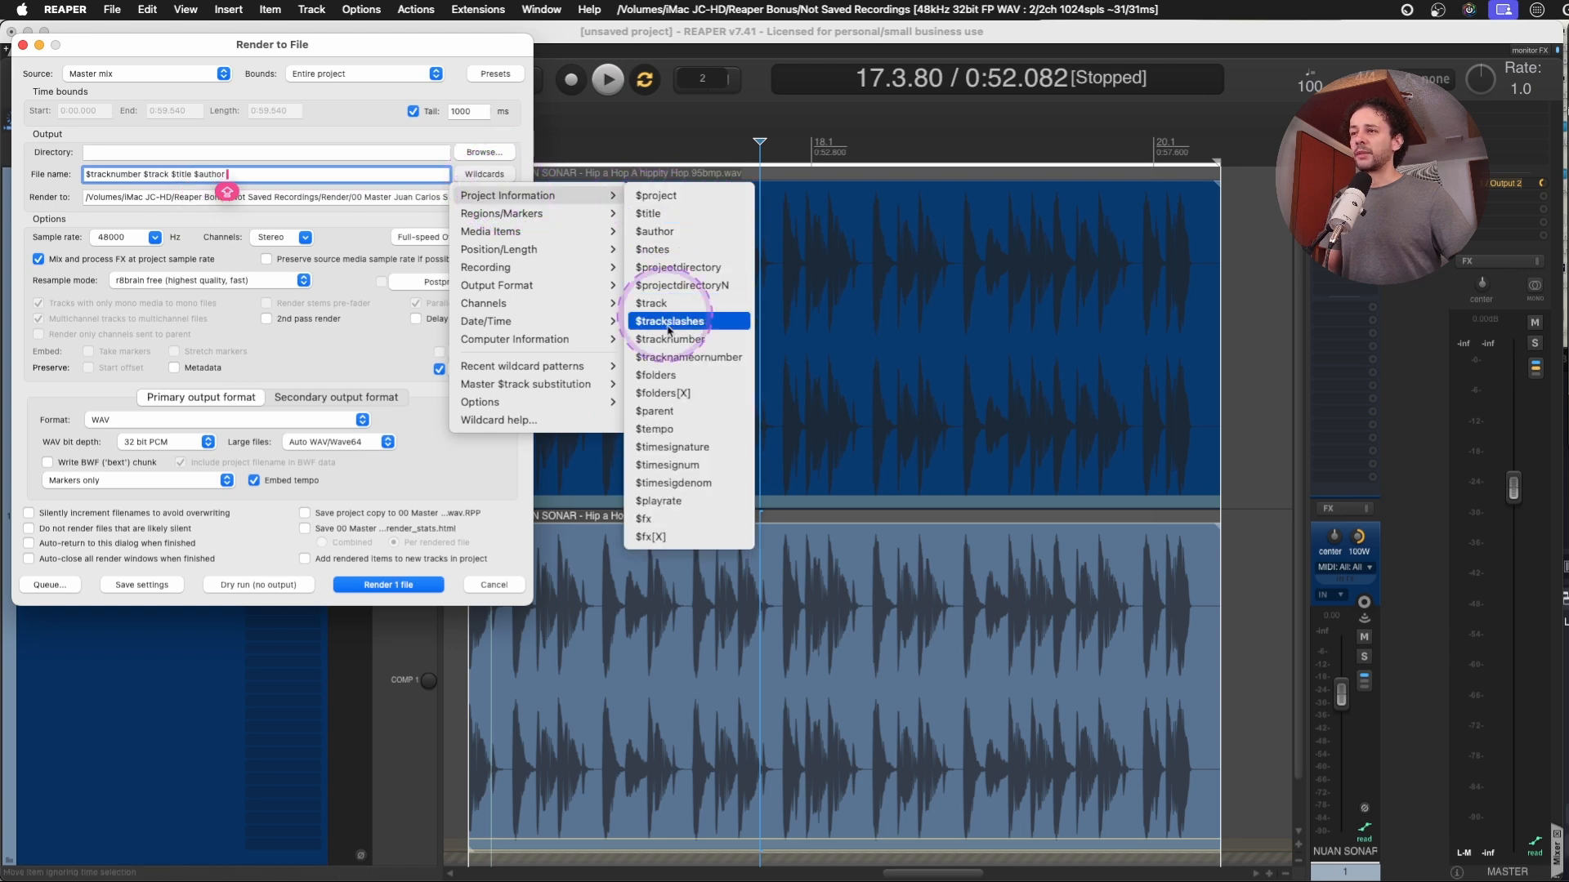
{"action": "left_click", "coordinate": [674, 428]}
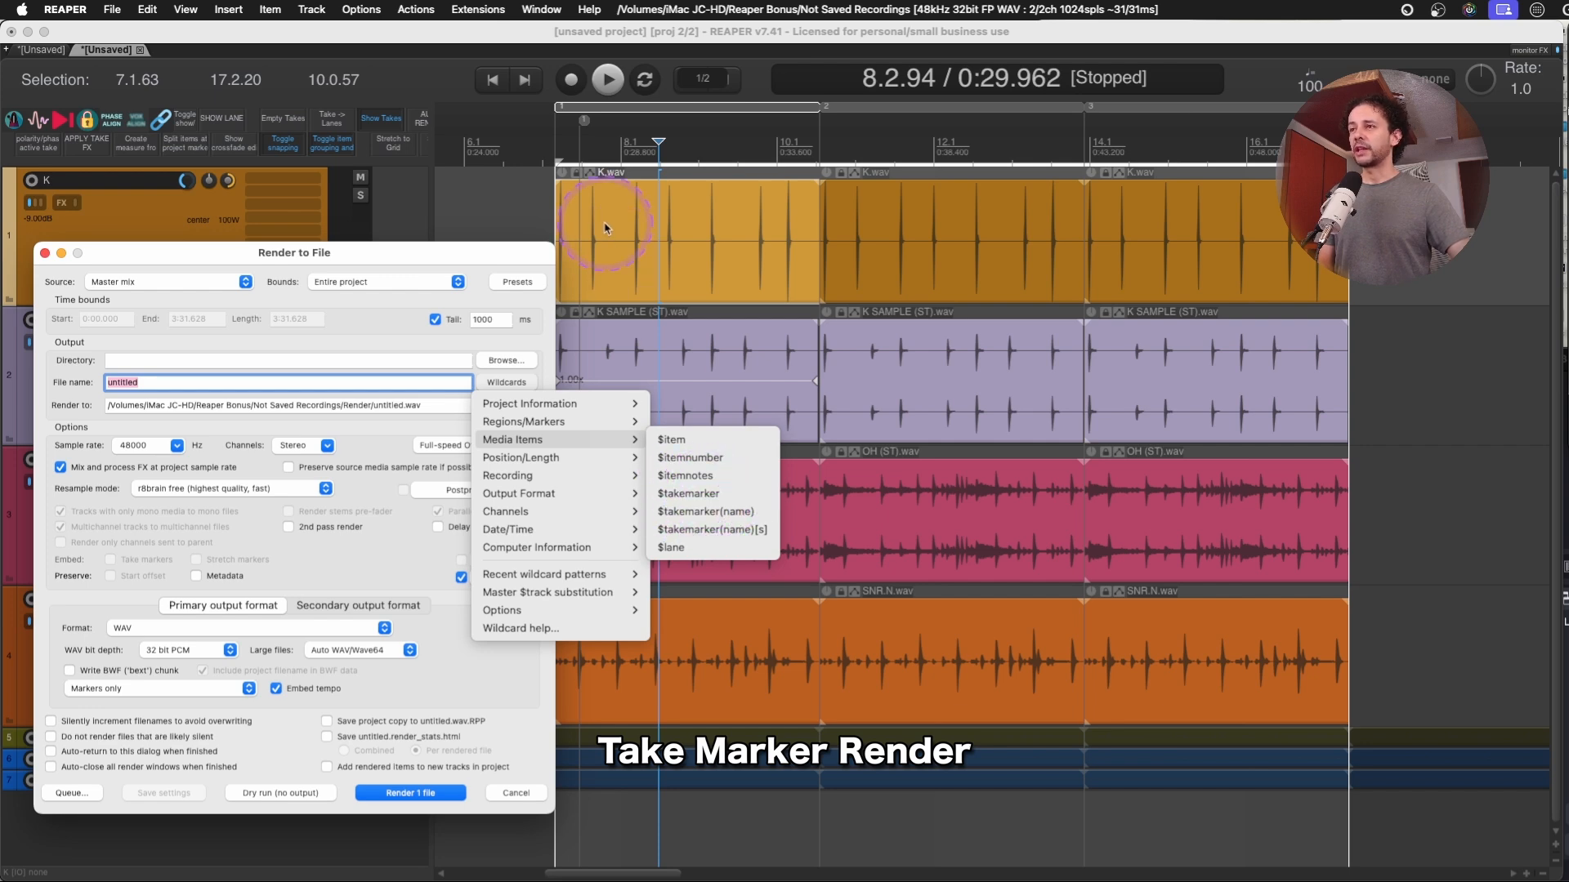
Place the edit cursor in the first K.wav item and find the "Add/edit take marker at play position or edit cursor" action, copying its text.
{"action": "left_click", "coordinate": [635, 222]}
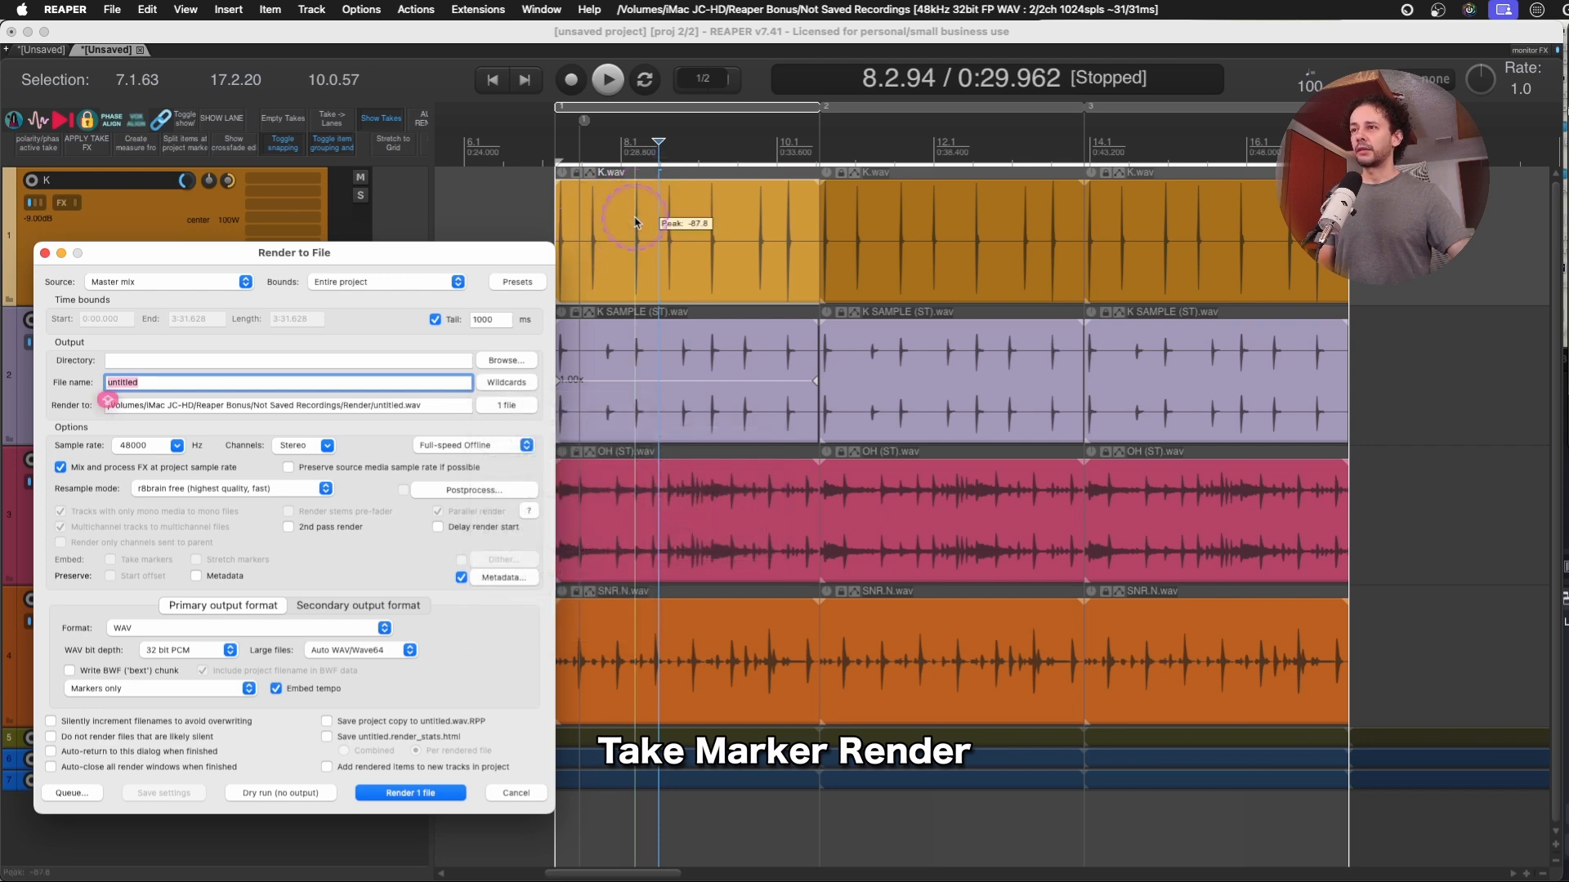
{"action": "key", "text": "question"}
{"action": "type", "text": "TAKE MARKER"}
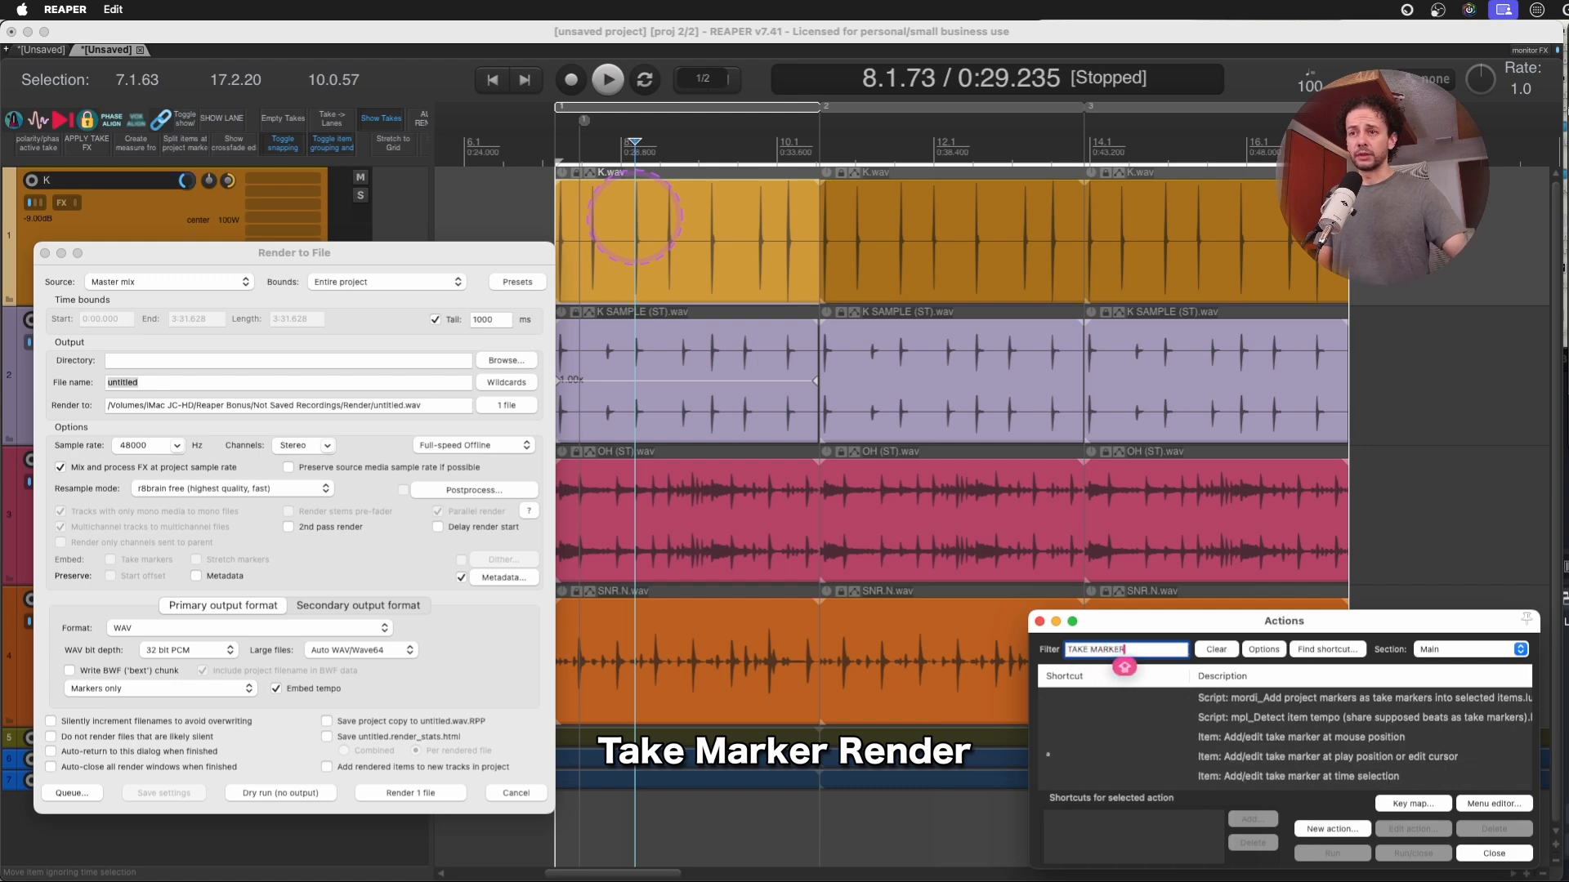
{"action": "left_click", "coordinate": [1279, 758]}
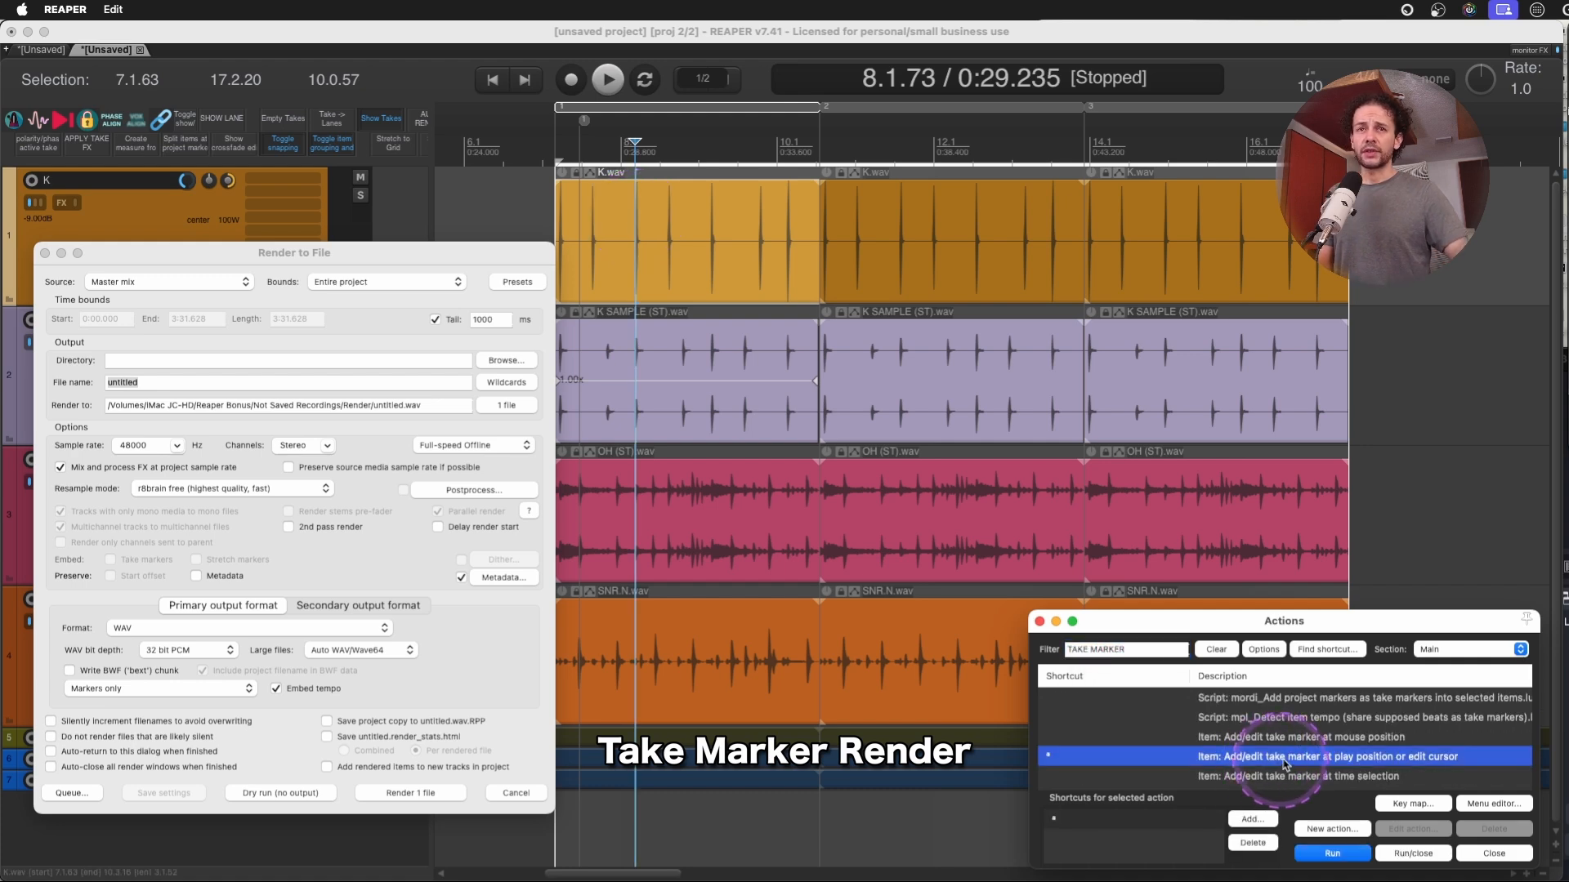
{"action": "right_click", "coordinate": [1280, 765]}
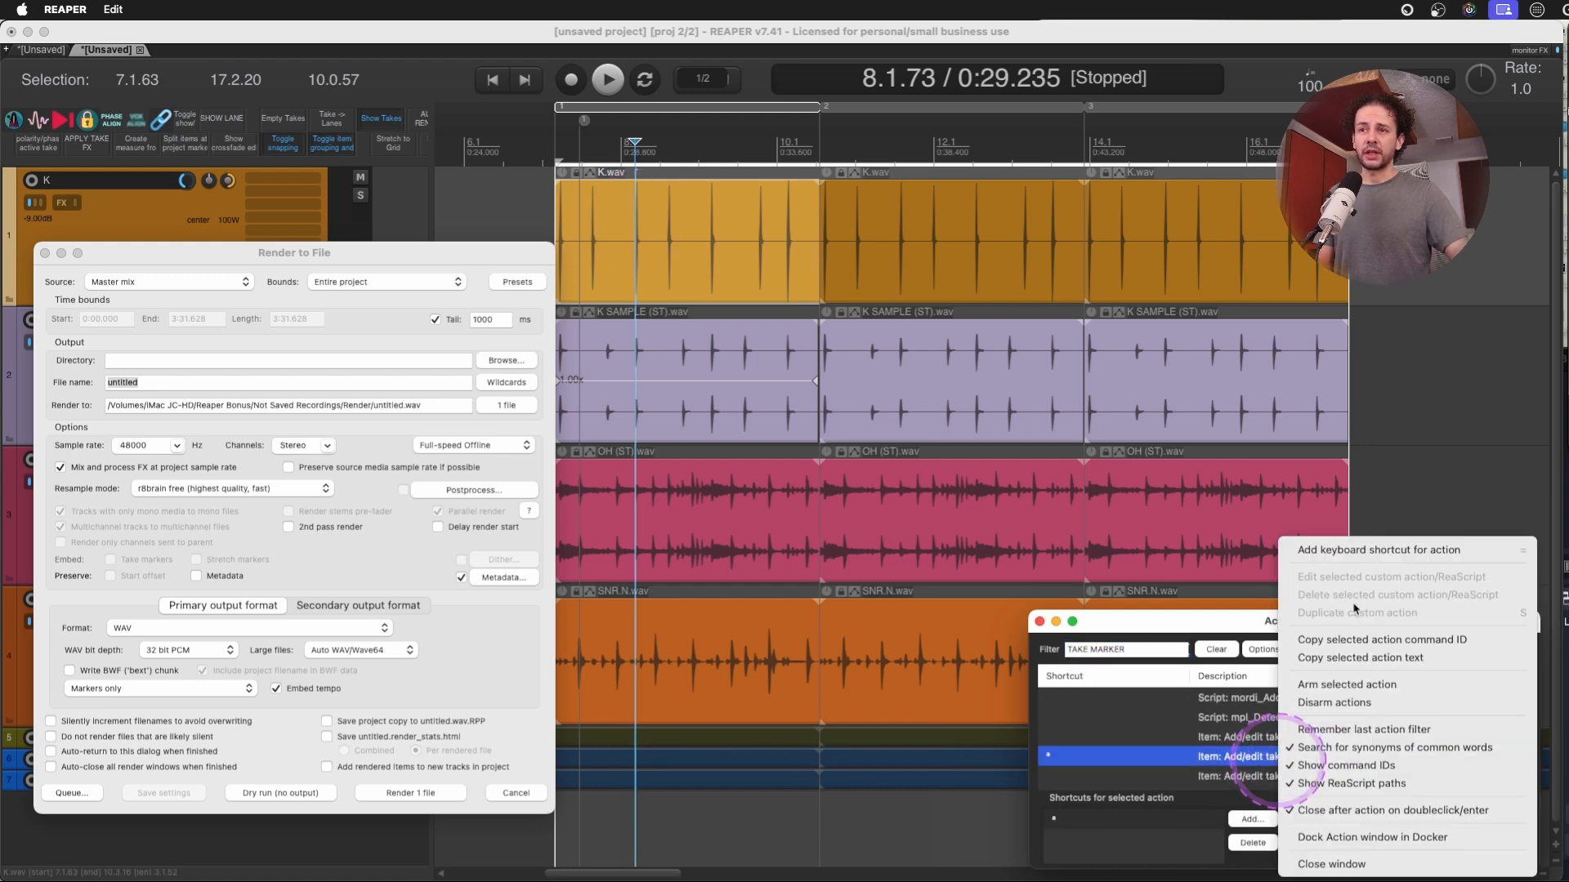
{"action": "left_click", "coordinate": [1360, 656]}
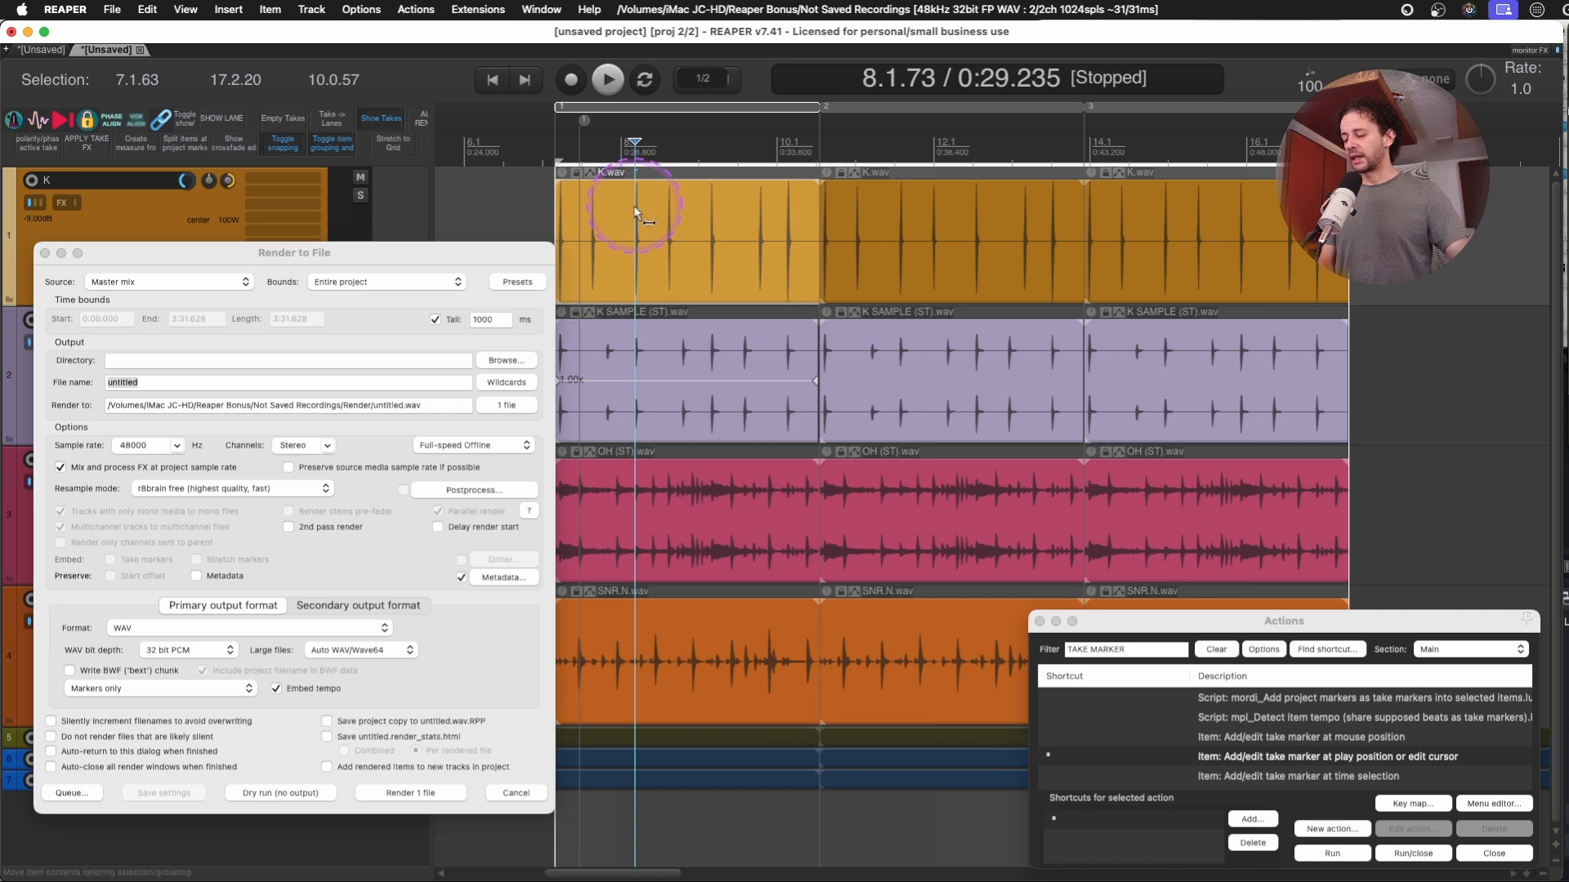
Add a take marker named CHECK LATER with a length of 1 at the edit cursor in the first K.wav item.
{"action": "key", "text": "a"}
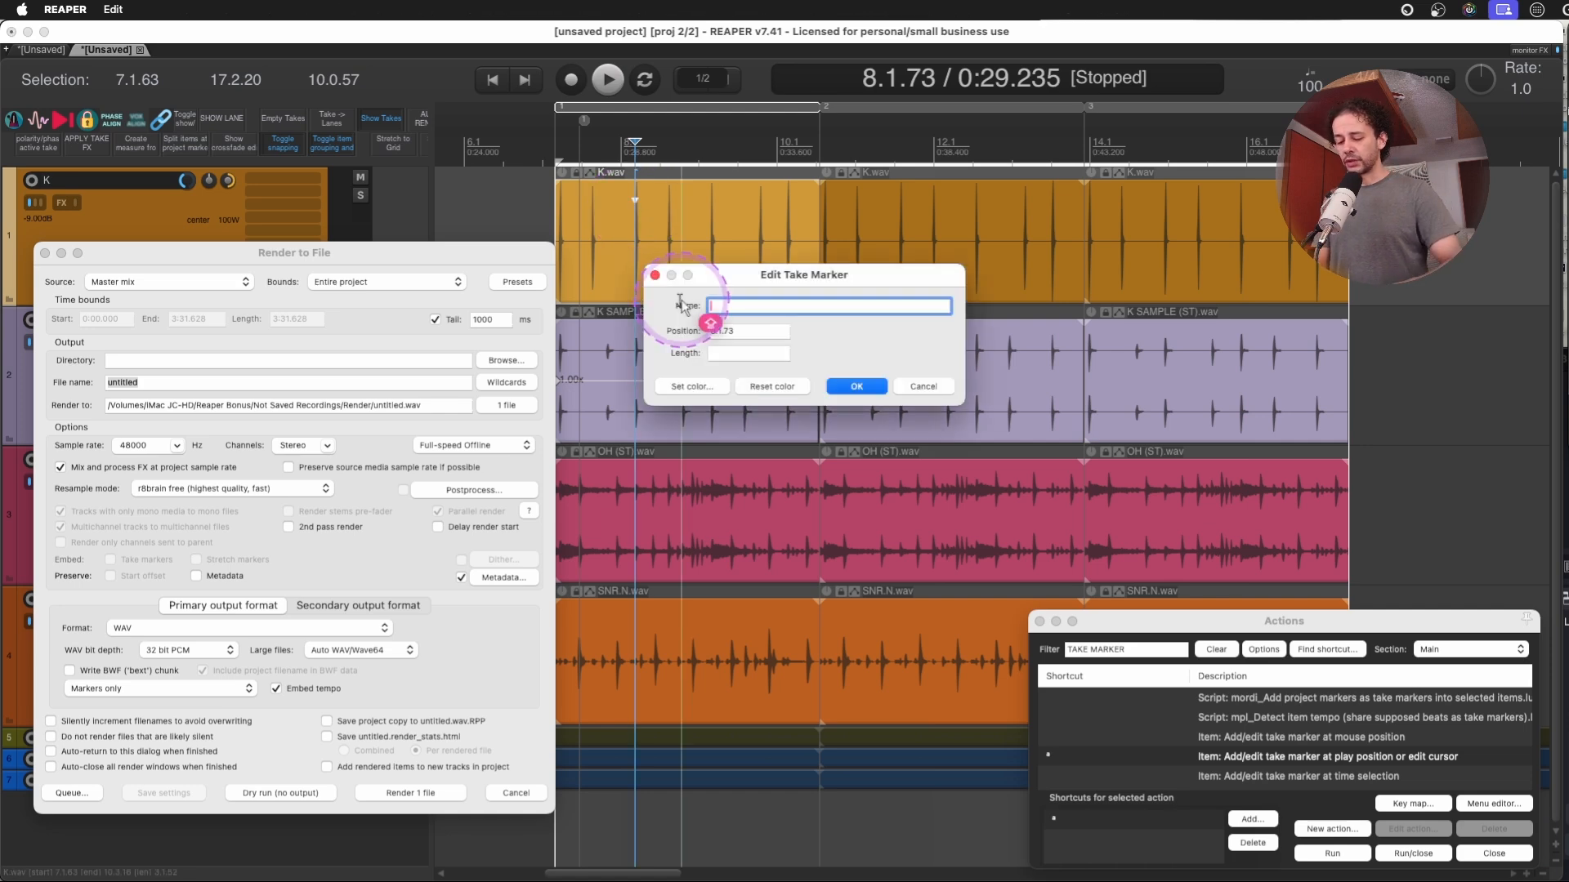
{"action": "type", "text": "CHECK LATER"}
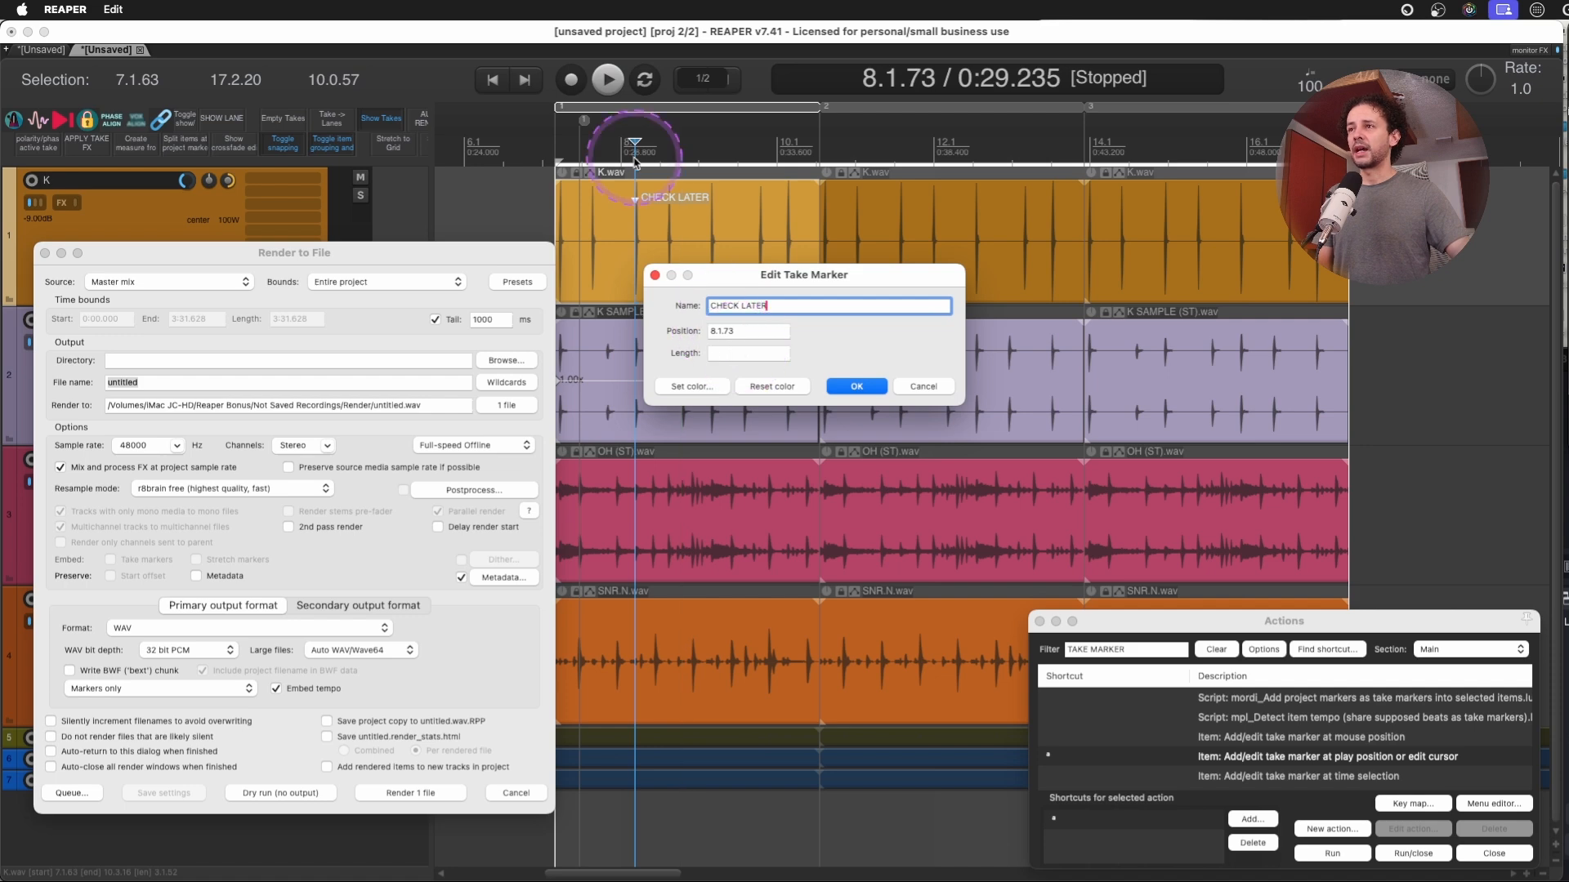
{"action": "left_click", "coordinate": [744, 354]}
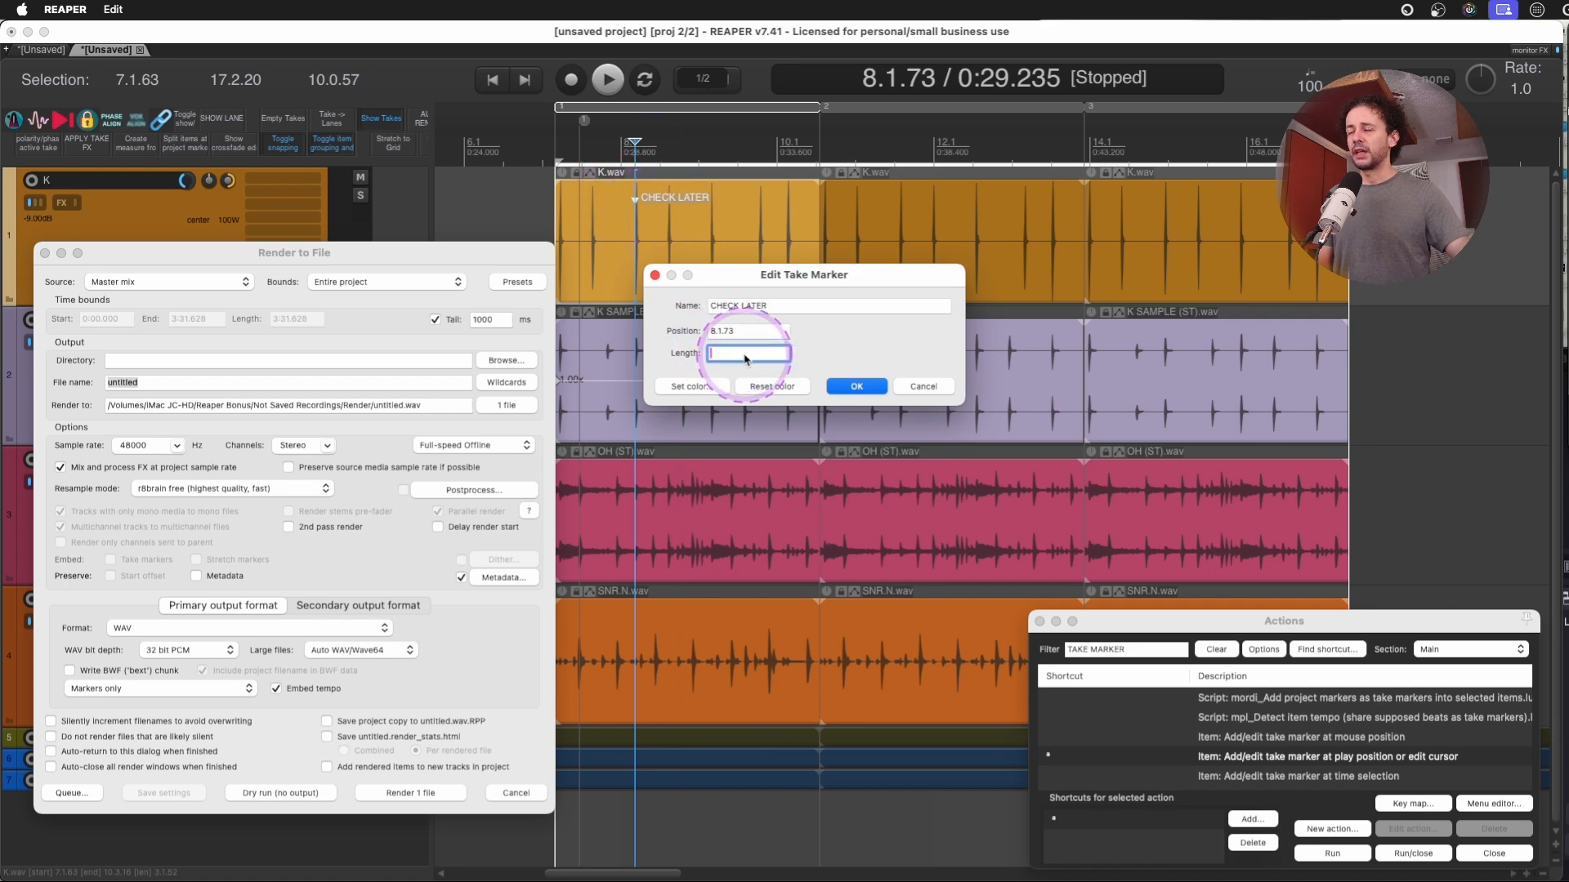
{"action": "type", "text": "1"}
{"action": "key", "text": "Return"}
{"action": "scroll", "coordinate": [674, 222], "scroll_direction": "up", "scroll_amount": 5}
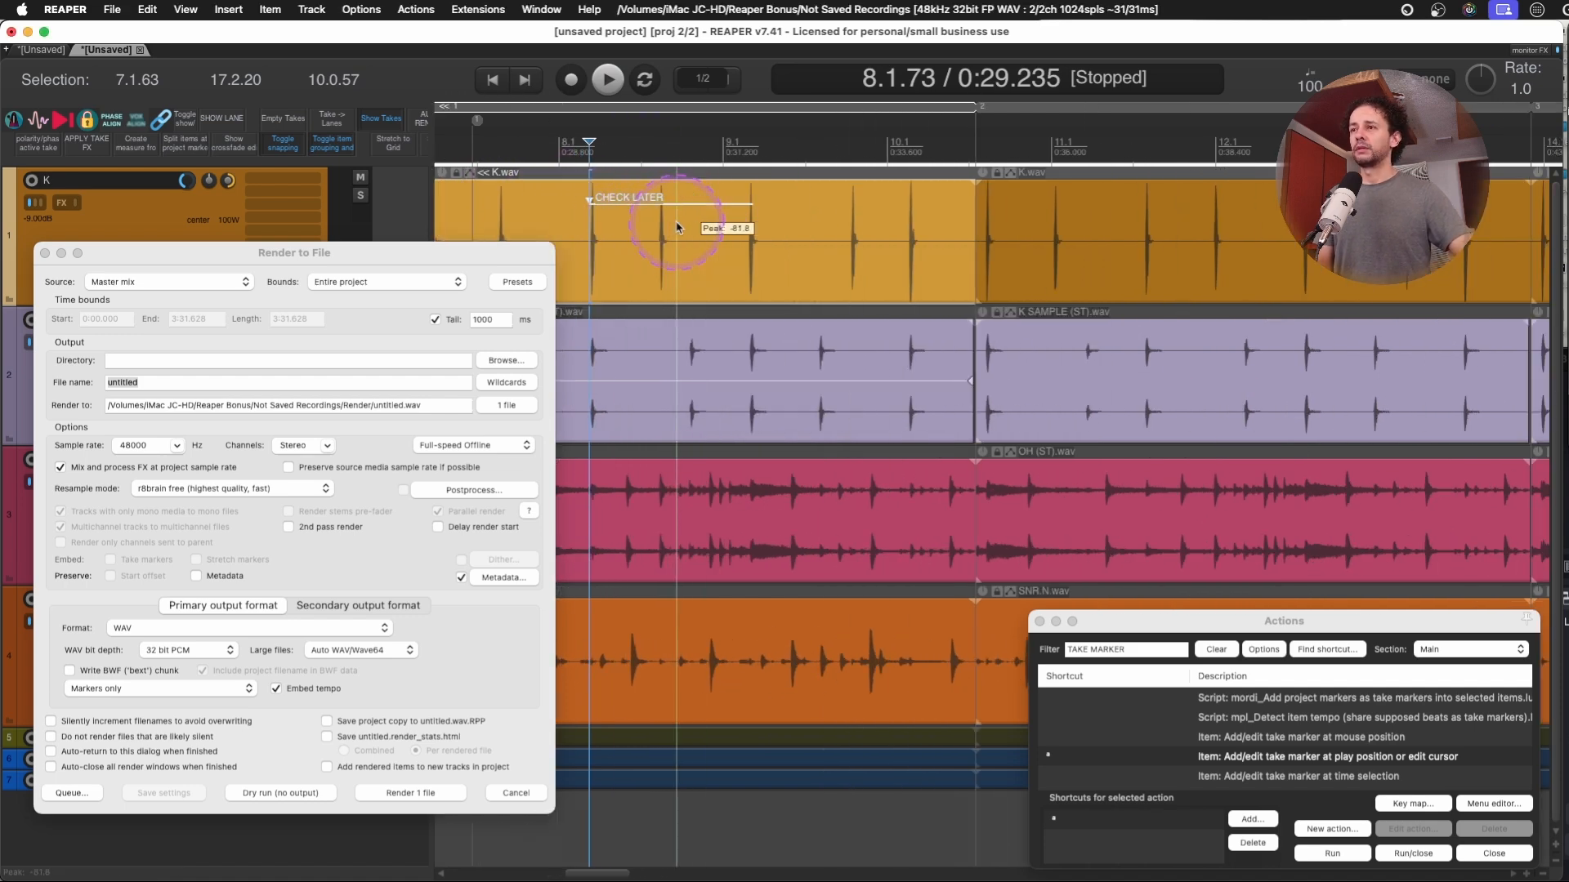
{"action": "scroll", "coordinate": [675, 222], "scroll_direction": "left", "scroll_amount": 2}
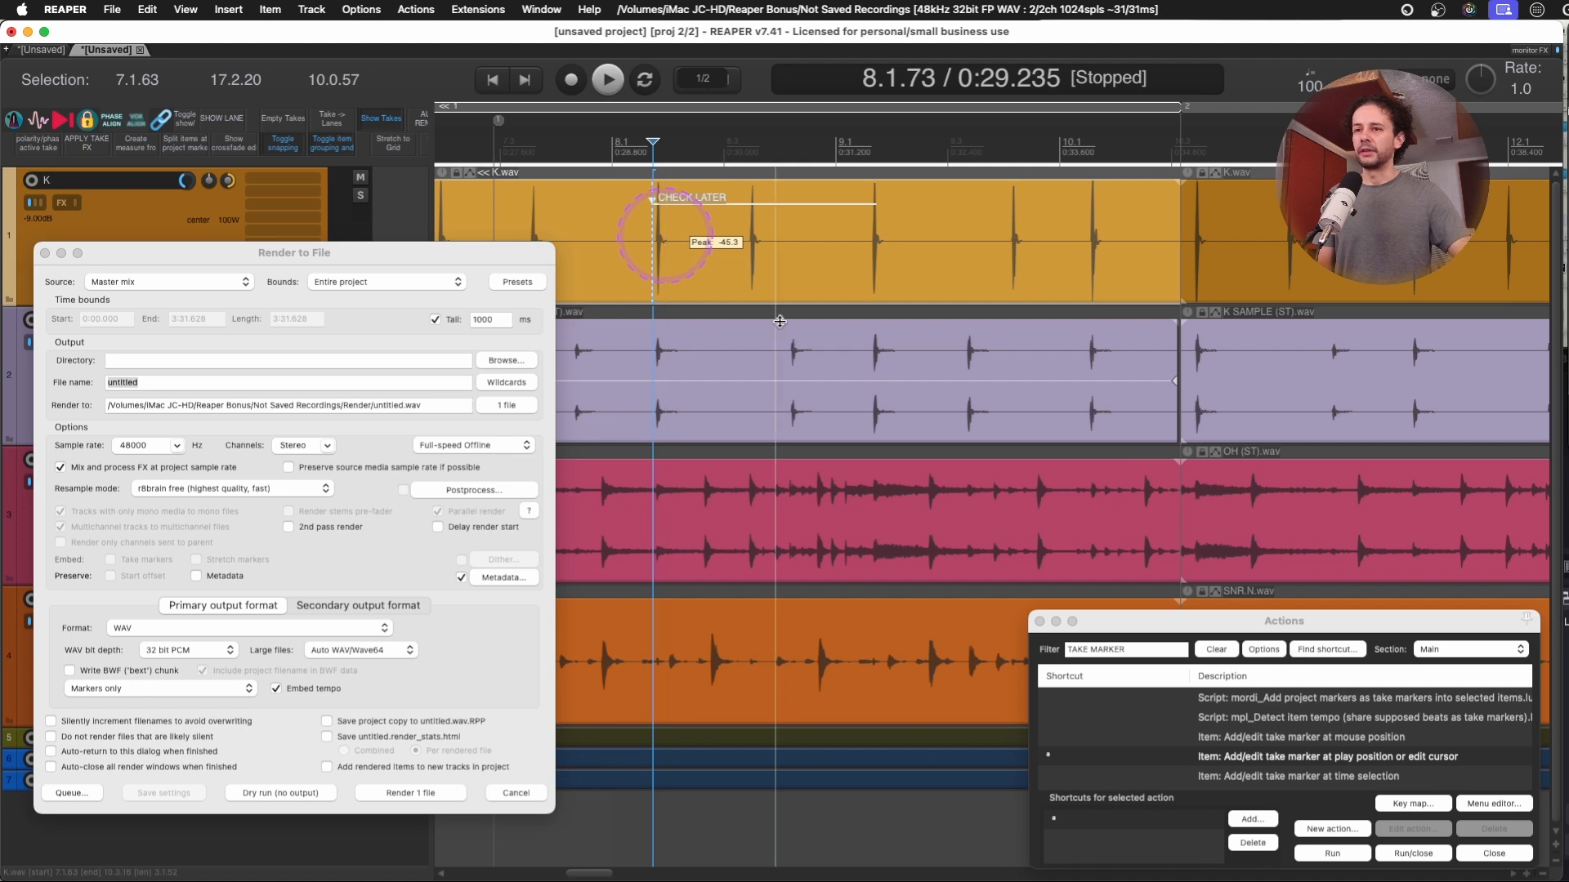
{"action": "scroll", "coordinate": [809, 335], "scroll_direction": "down", "scroll_amount": 5}
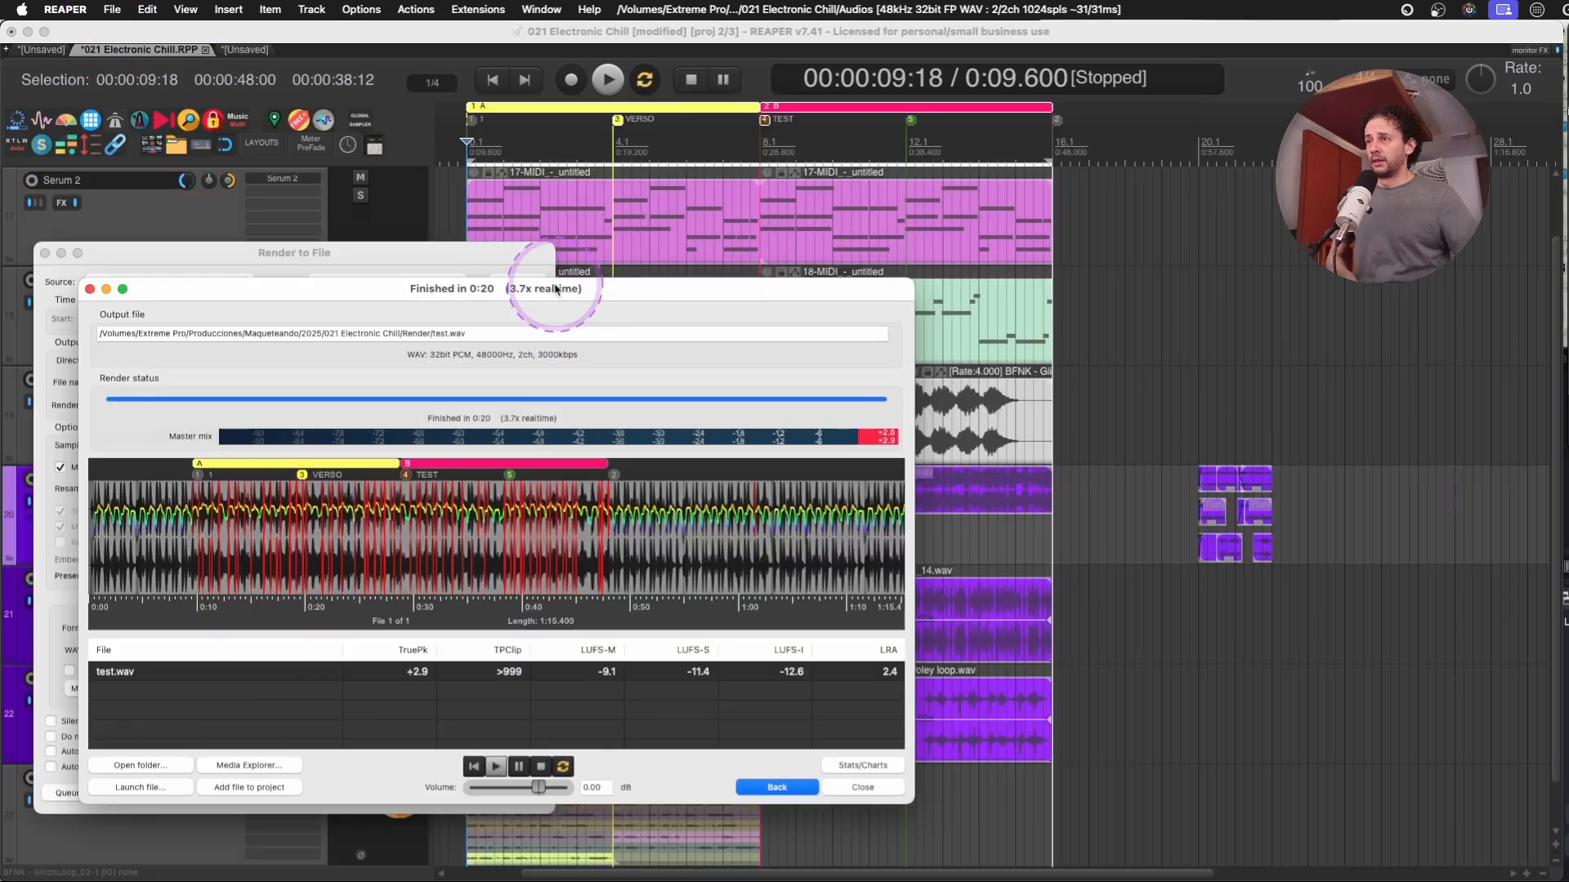
Preview the rendered test.wav from the finished-render window at -12.3 dB and select a range of its waveform.
{"action": "left_click_drag", "start_coordinate": [539, 284], "coordinate": [667, 239]}
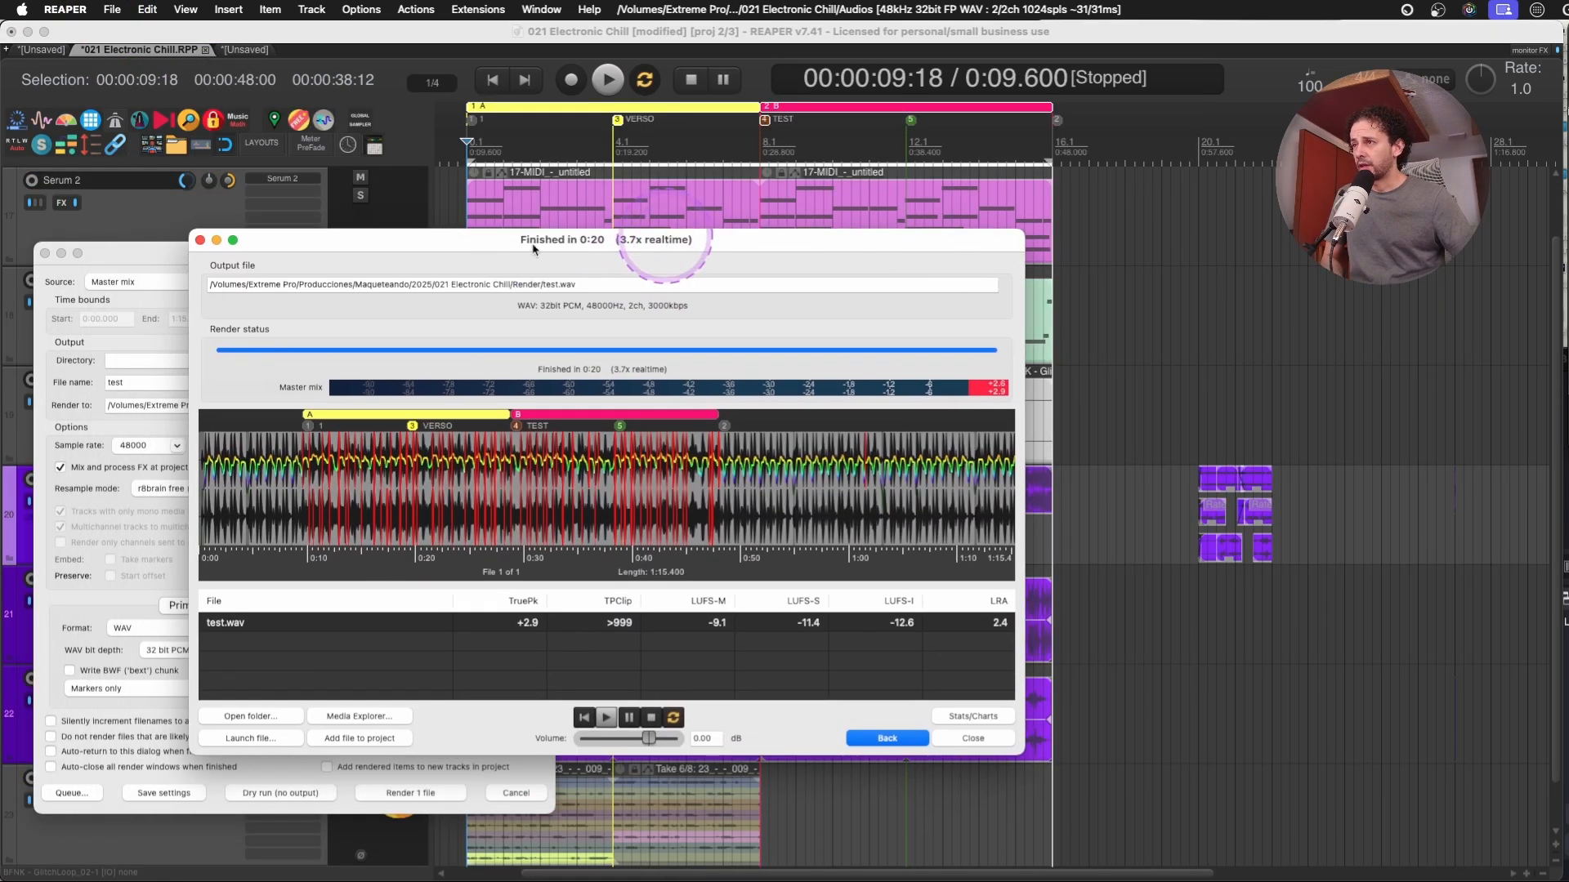
{"action": "left_click_drag", "start_coordinate": [532, 249], "coordinate": [891, 321]}
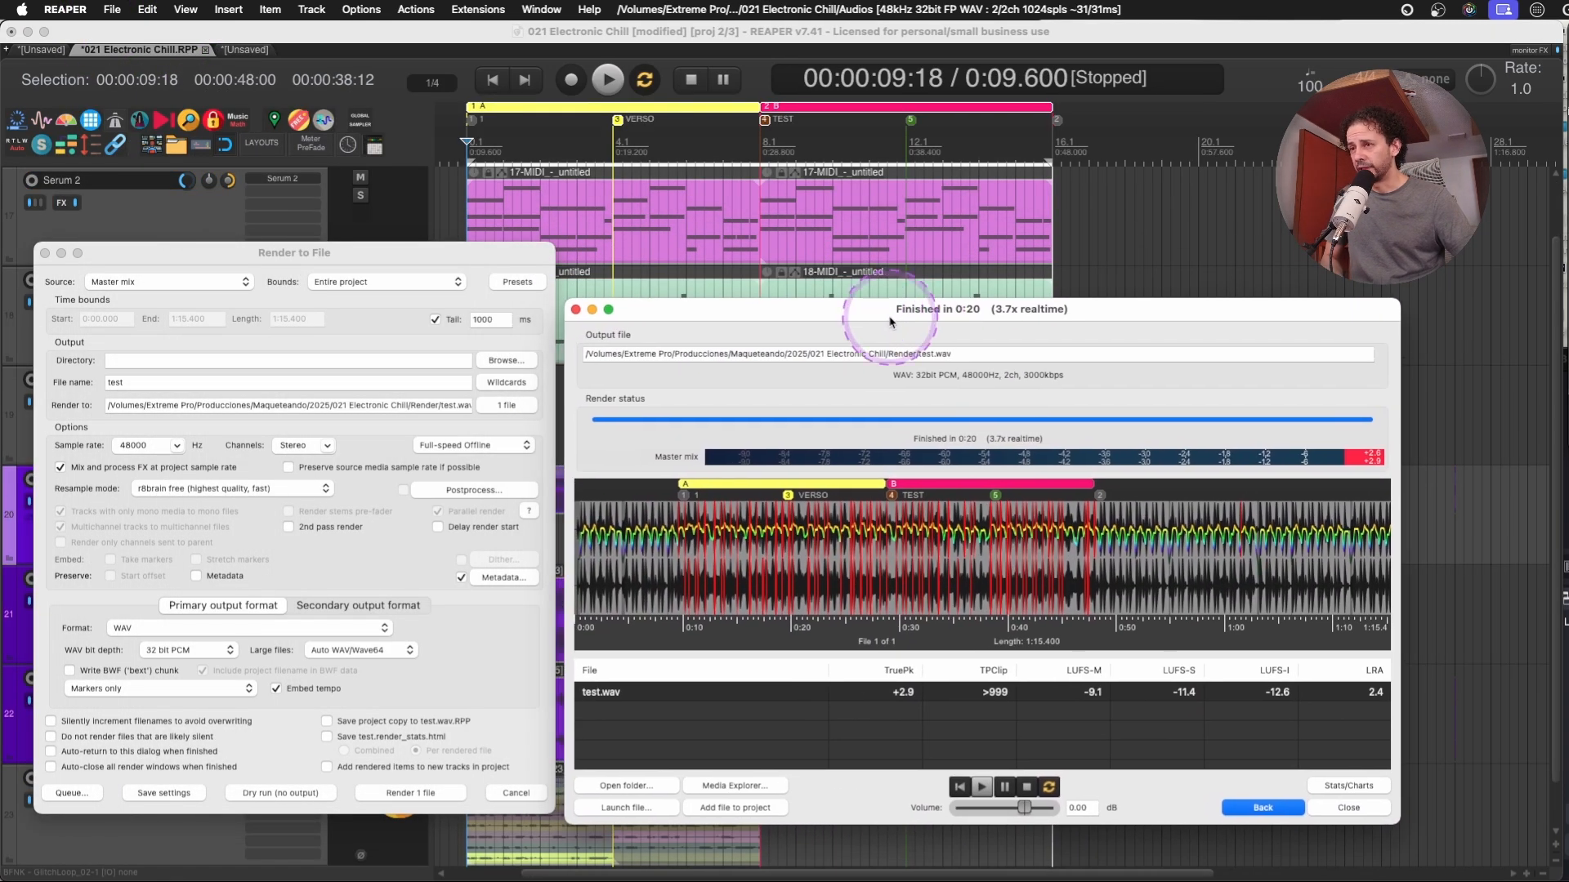
{"action": "left_click_drag", "start_coordinate": [1024, 808], "coordinate": [996, 814]}
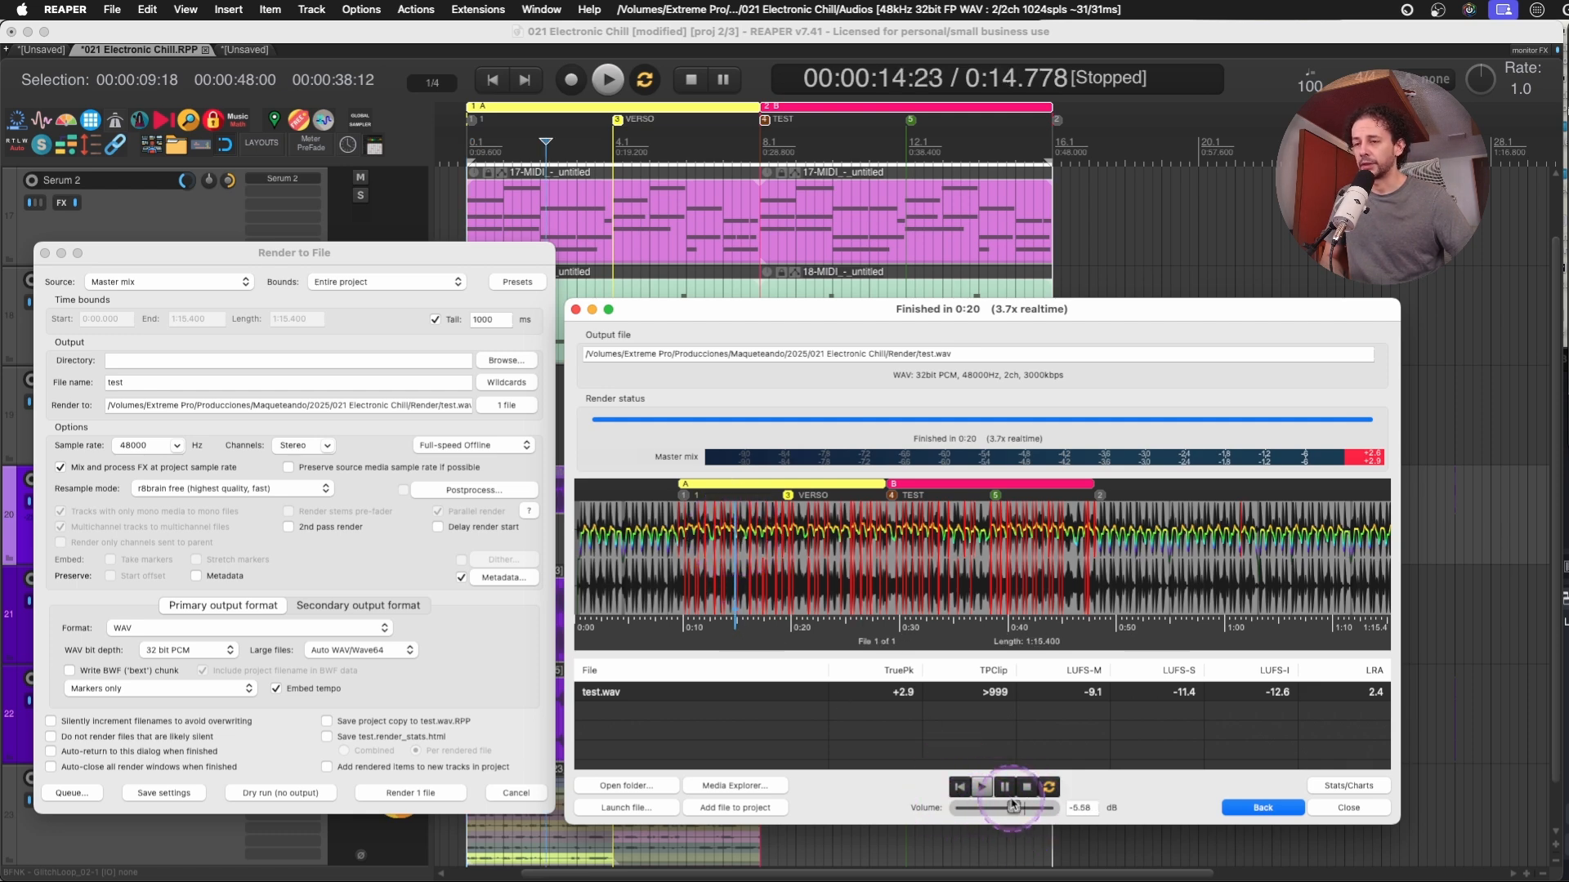
{"action": "left_click", "coordinate": [981, 786]}
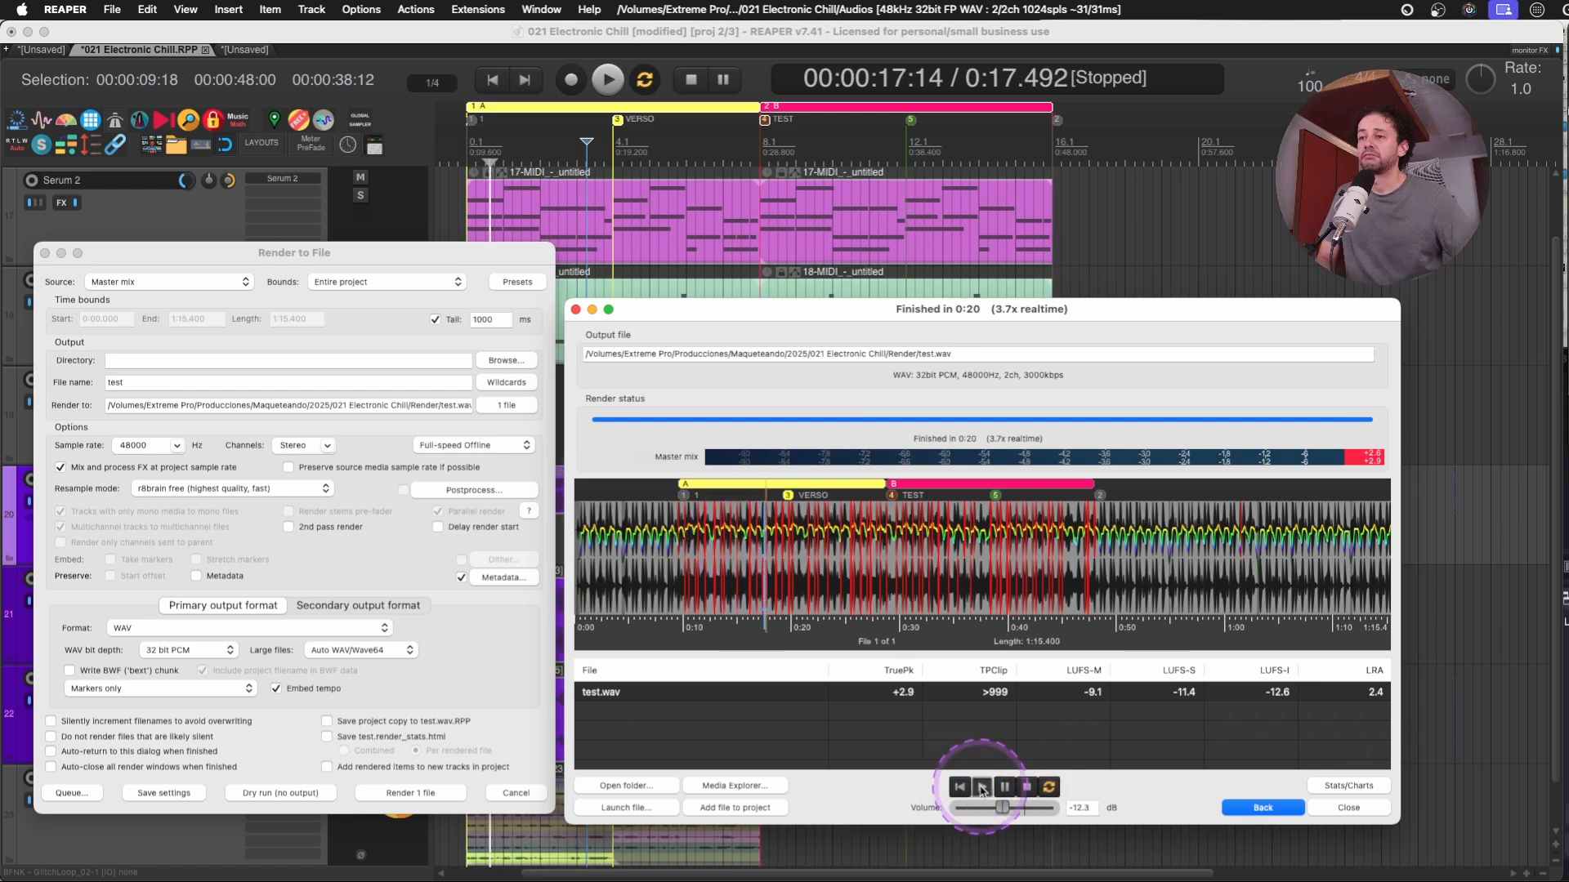
{"action": "left_click", "coordinate": [982, 787]}
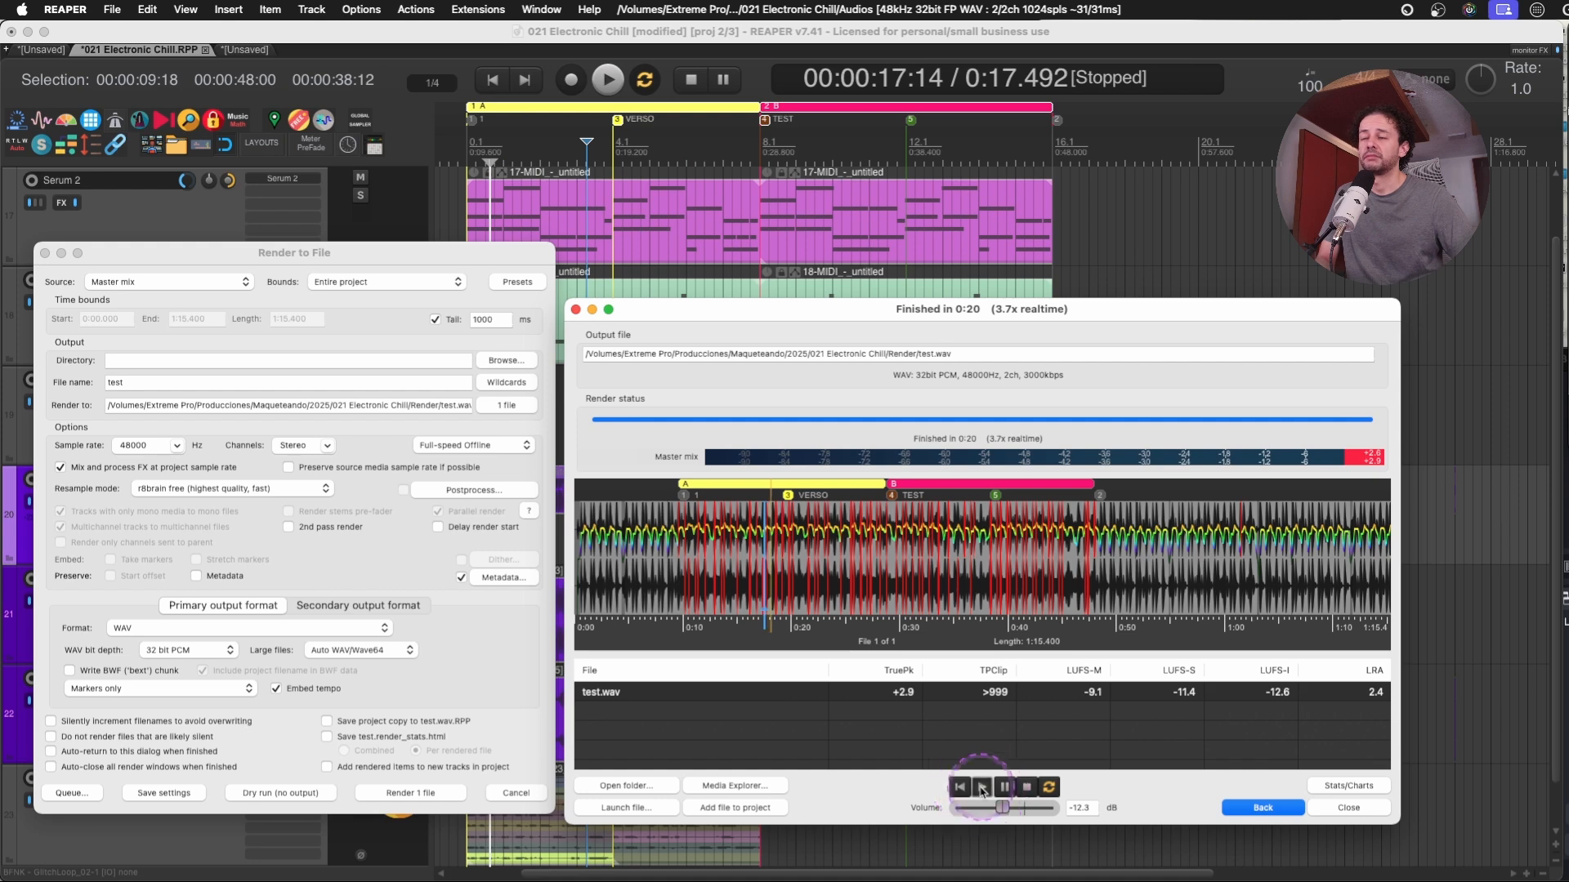
{"action": "left_click_drag", "start_coordinate": [832, 582], "coordinate": [1067, 583]}
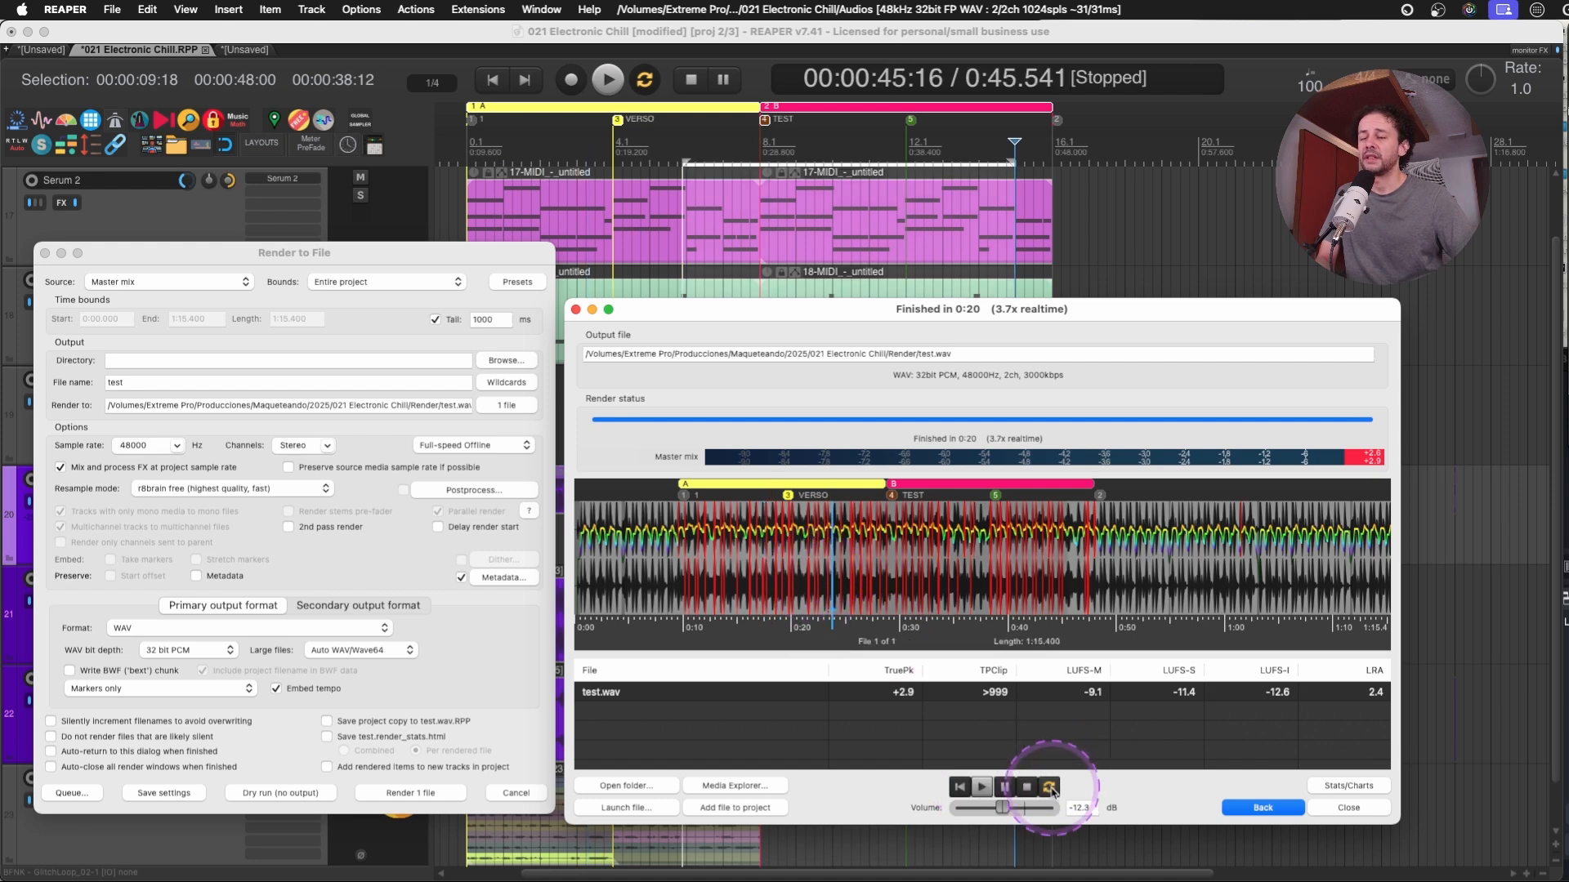
{"action": "left_click", "coordinate": [870, 584]}
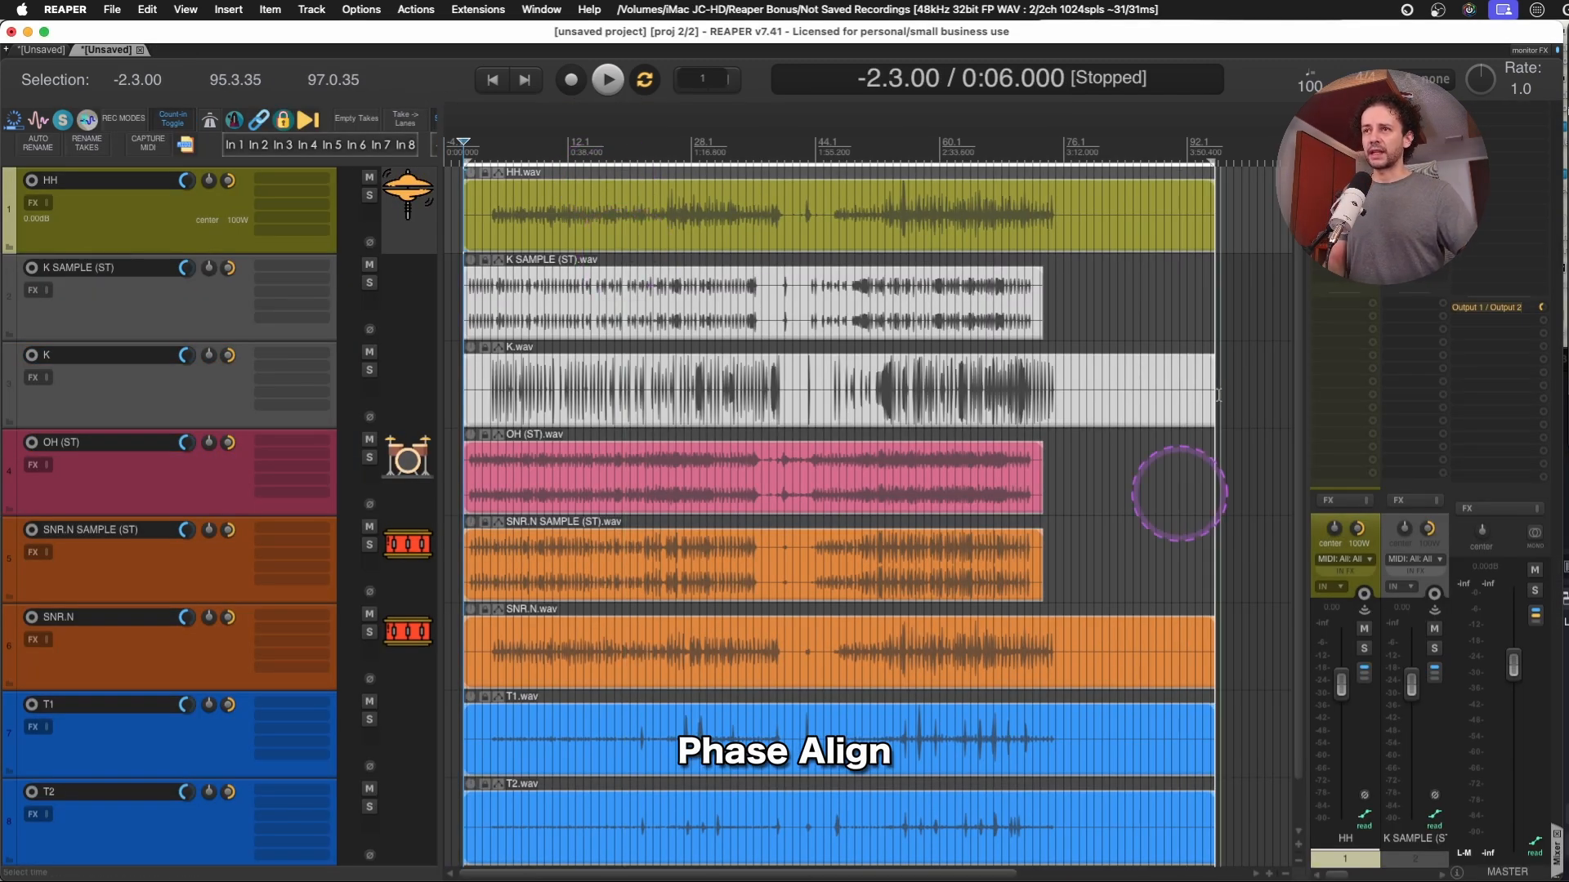
Trim the empty ends off the longer drum items and set the volume of all tracks from HH through T2 to -9 dB.
{"action": "left_click_drag", "start_coordinate": [1239, 223], "coordinate": [1070, 804]}
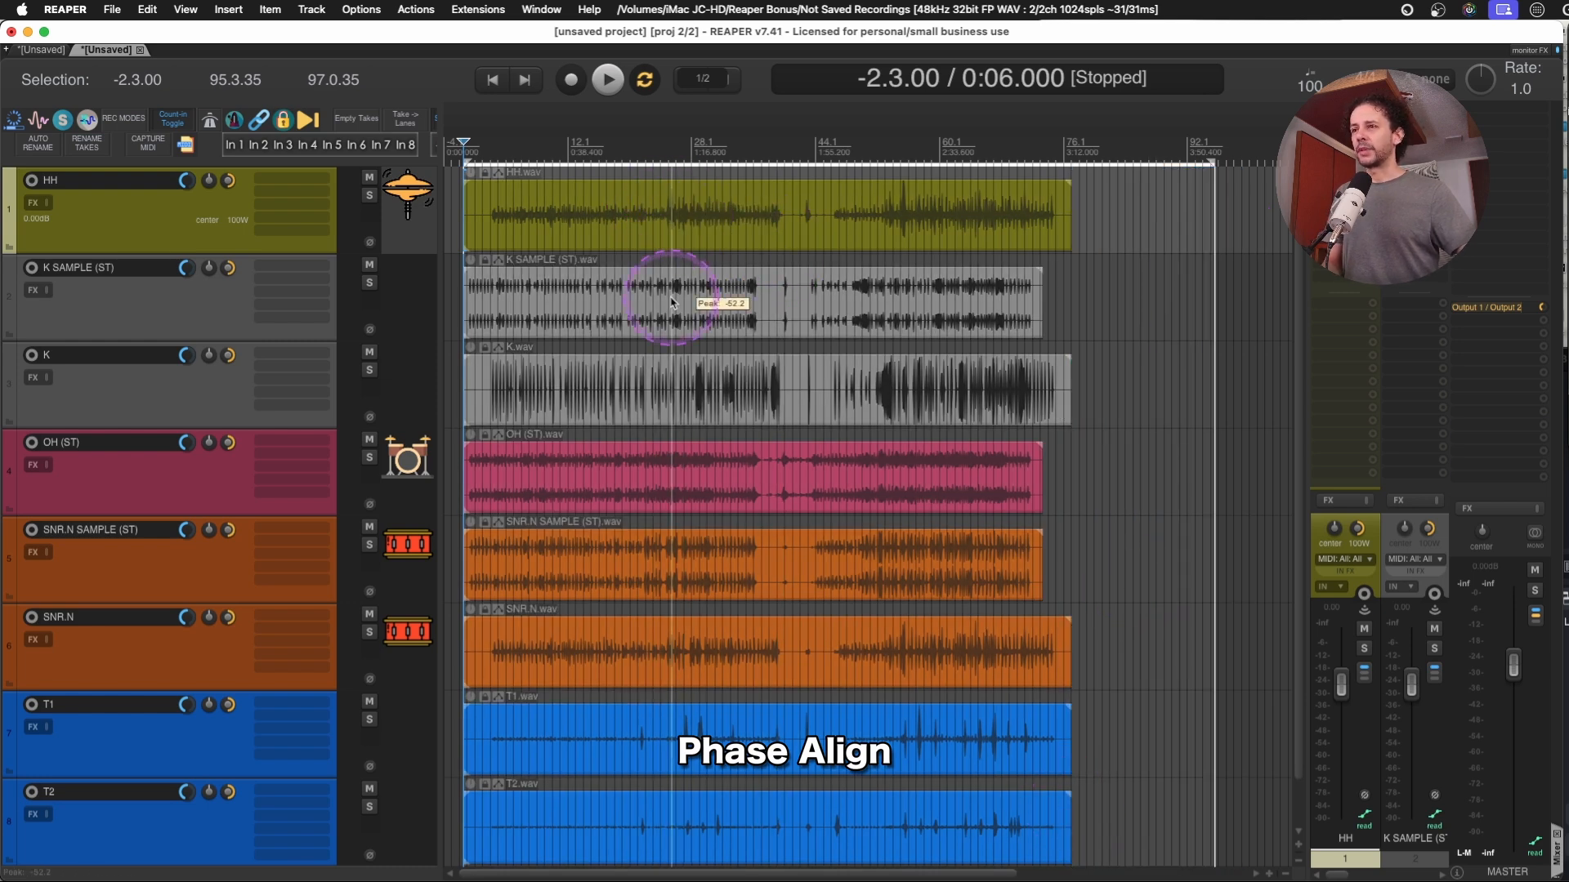
{"action": "left_click", "coordinate": [186, 803], "text": "shift"}
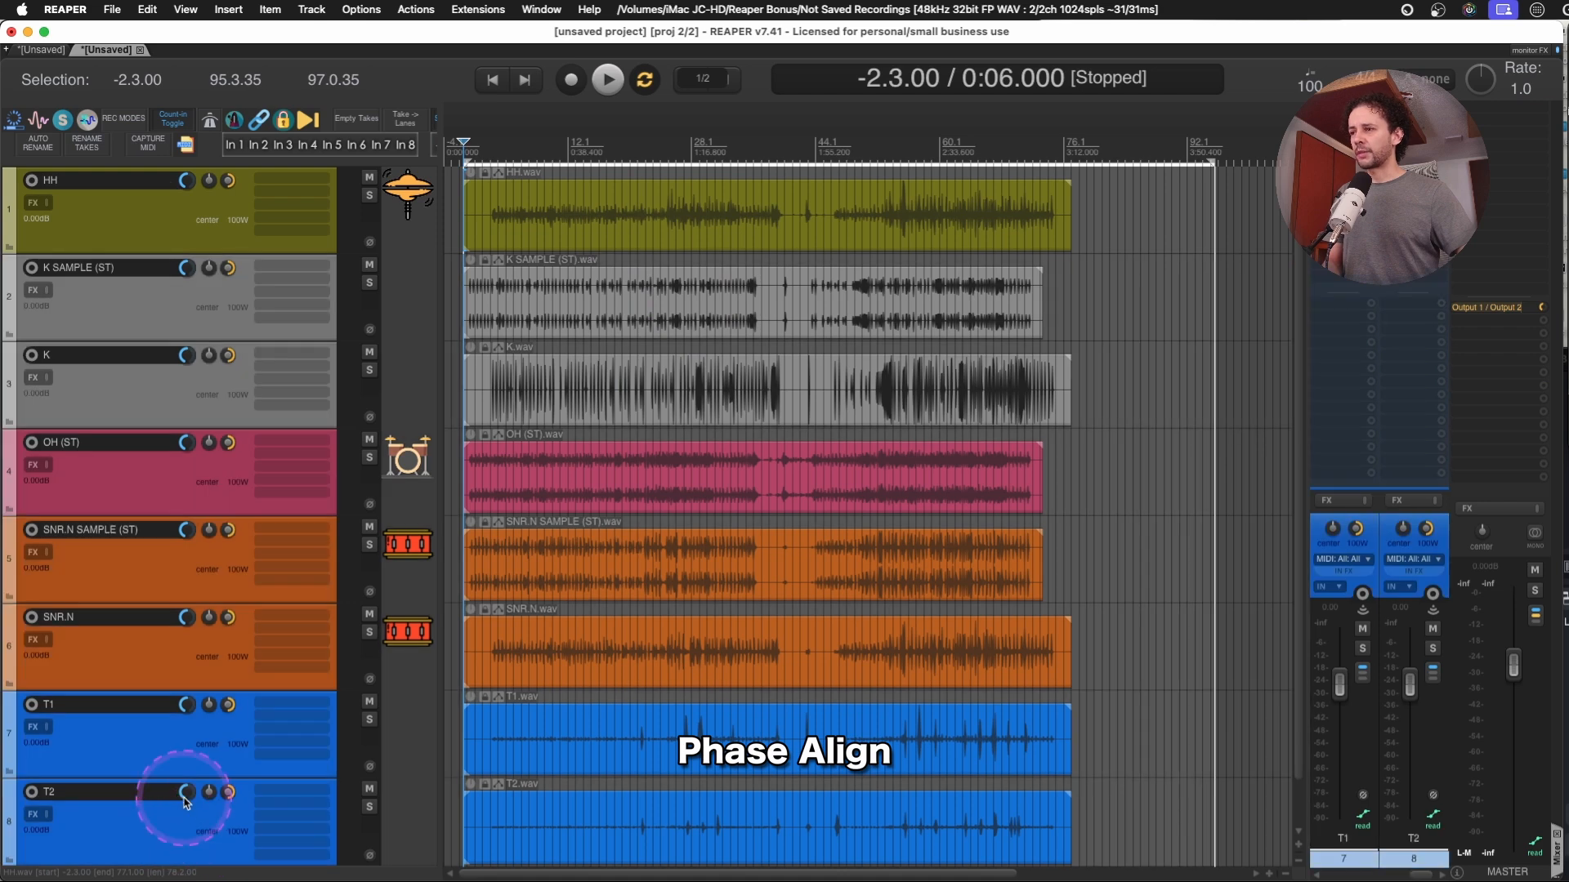
{"action": "left_click", "coordinate": [185, 797]}
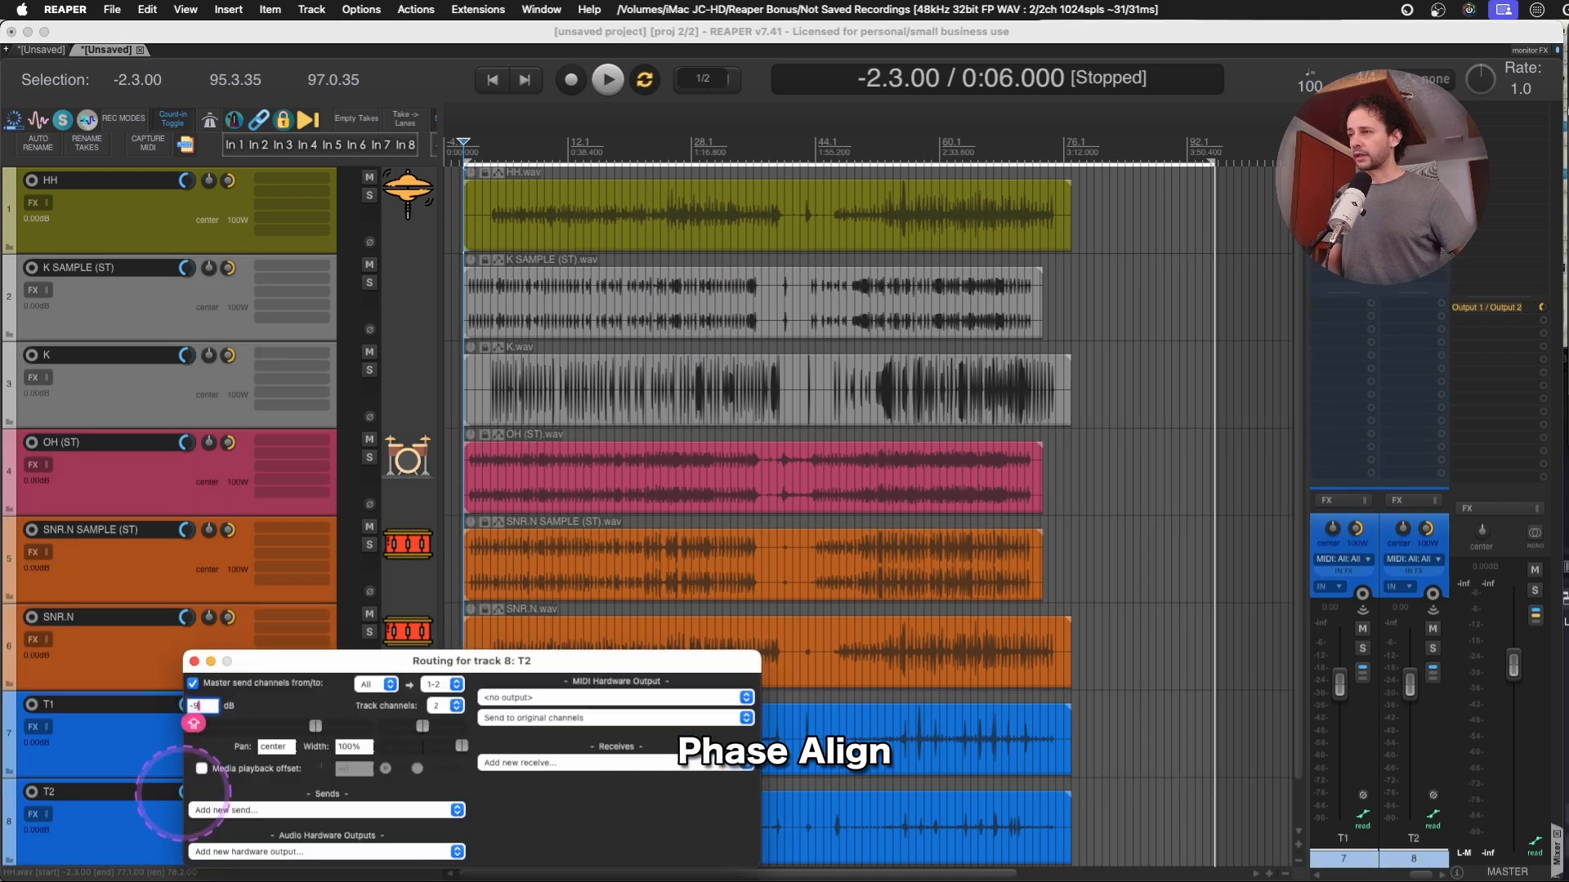
{"action": "key", "text": "Return"}
Play the drum tracks from position 8.1.00.
{"action": "left_click", "coordinate": [537, 198]}
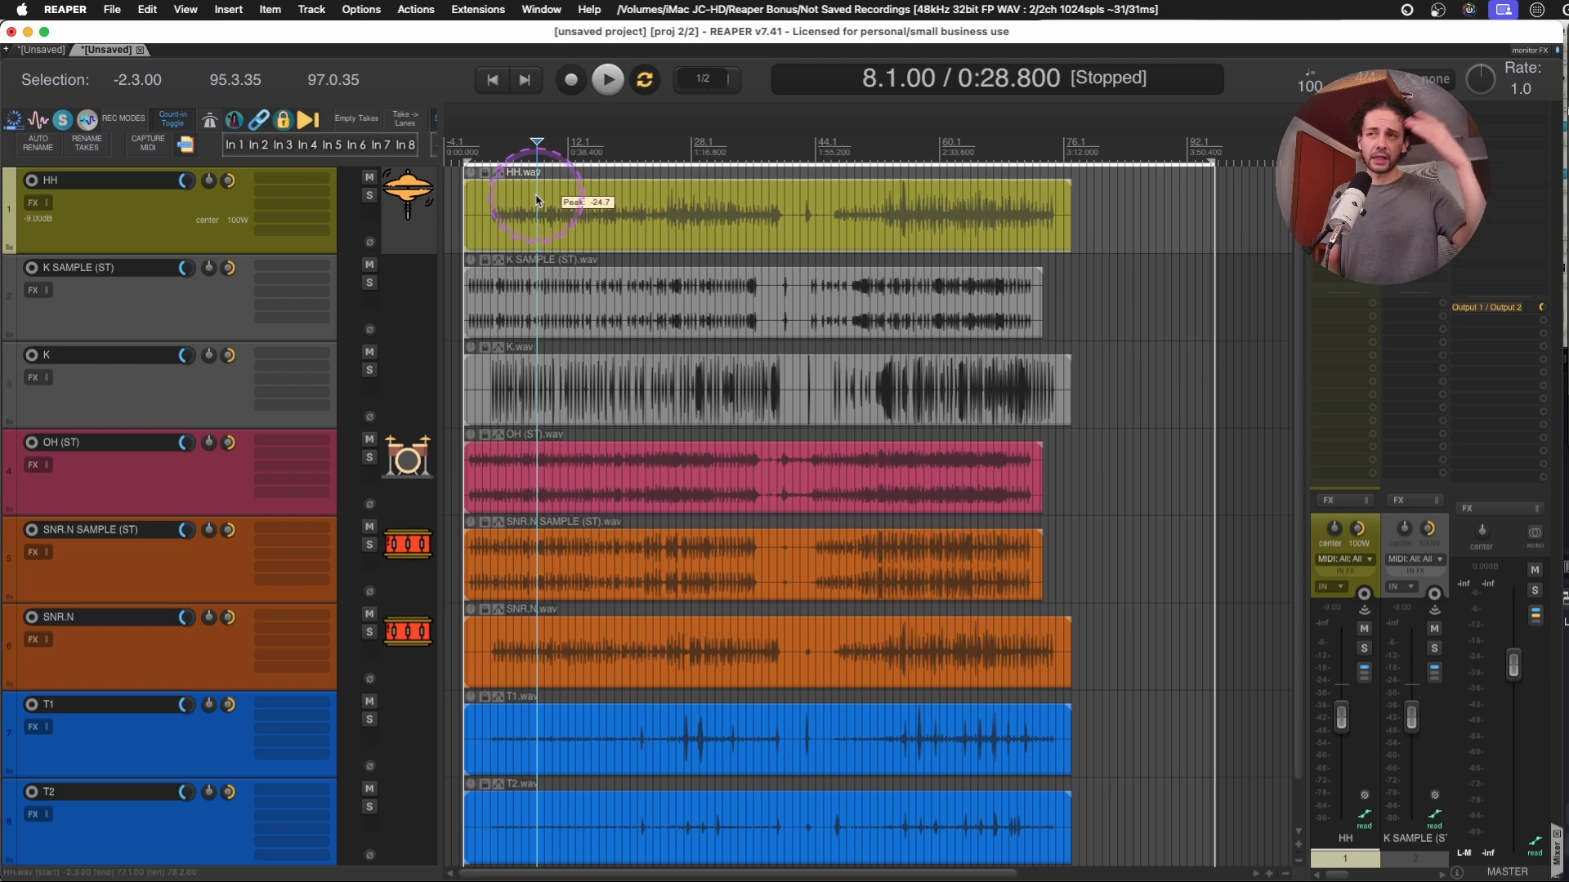
{"action": "key", "text": "space"}
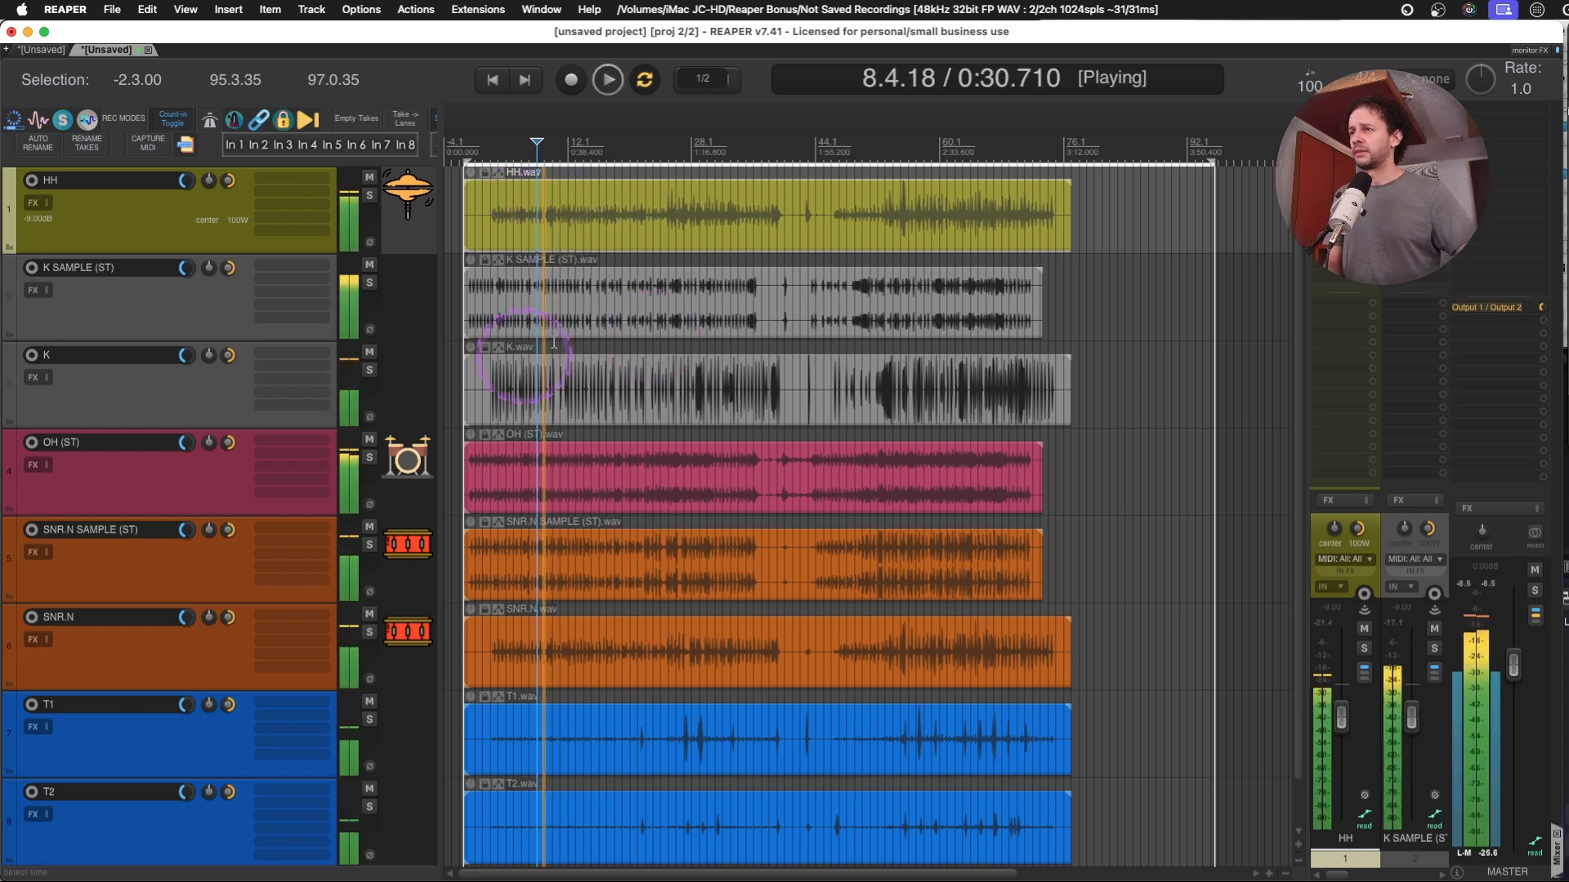
Stop playback and reorder the tracks as K, K SAMPLE (ST), OH (ST), SNR.N SAMPLE (ST), SNR.N, HH, T1, T2.
{"action": "scroll", "coordinate": [613, 820], "scroll_direction": "up", "scroll_amount": 5}
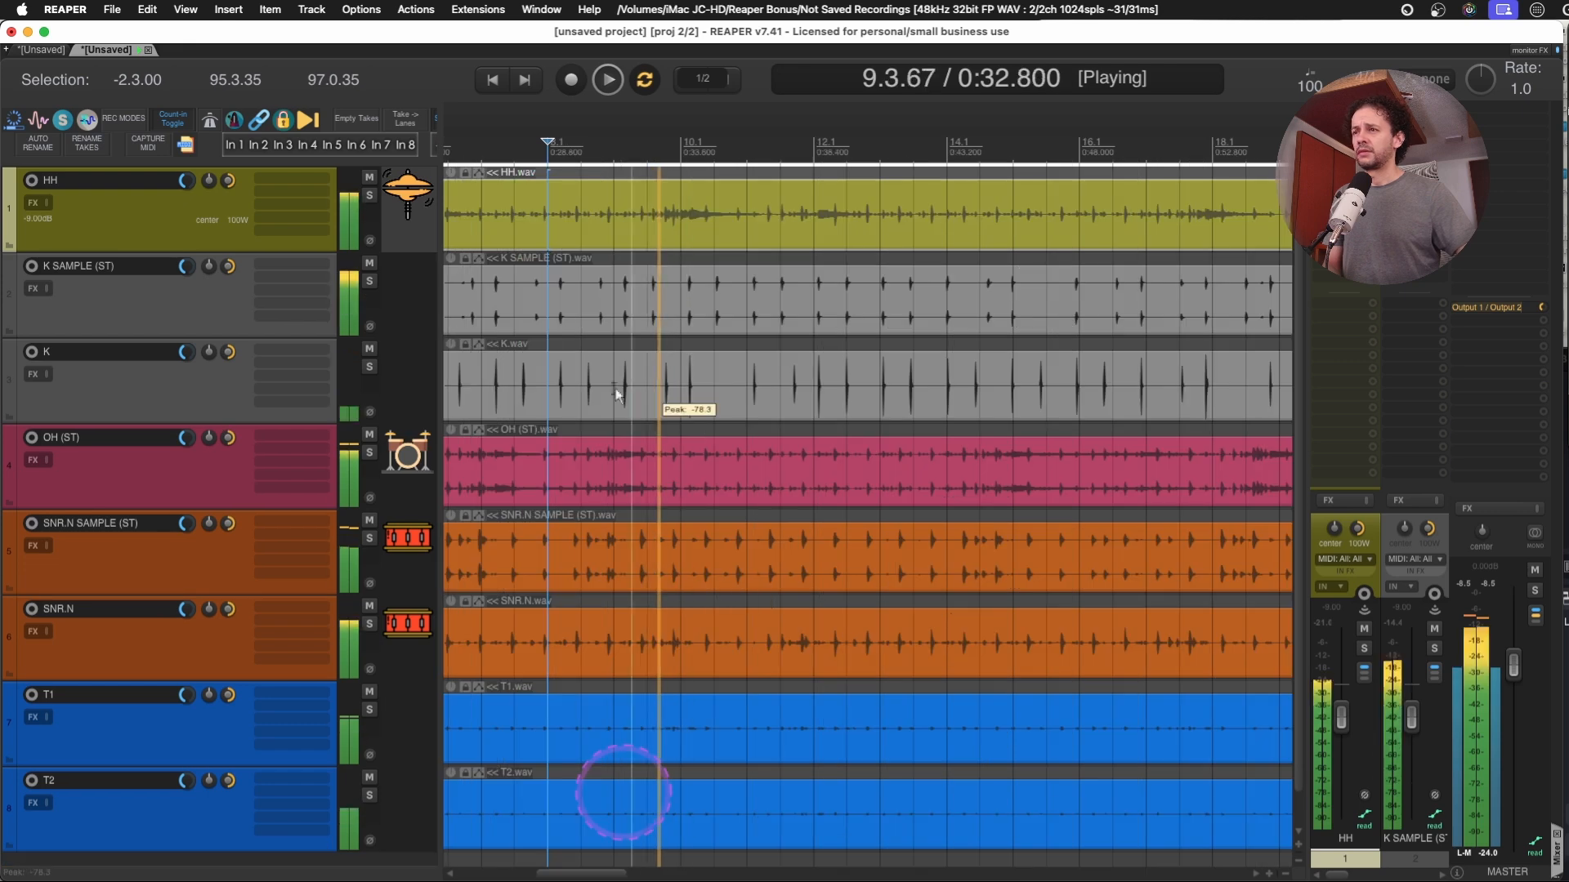
{"action": "key", "text": "space"}
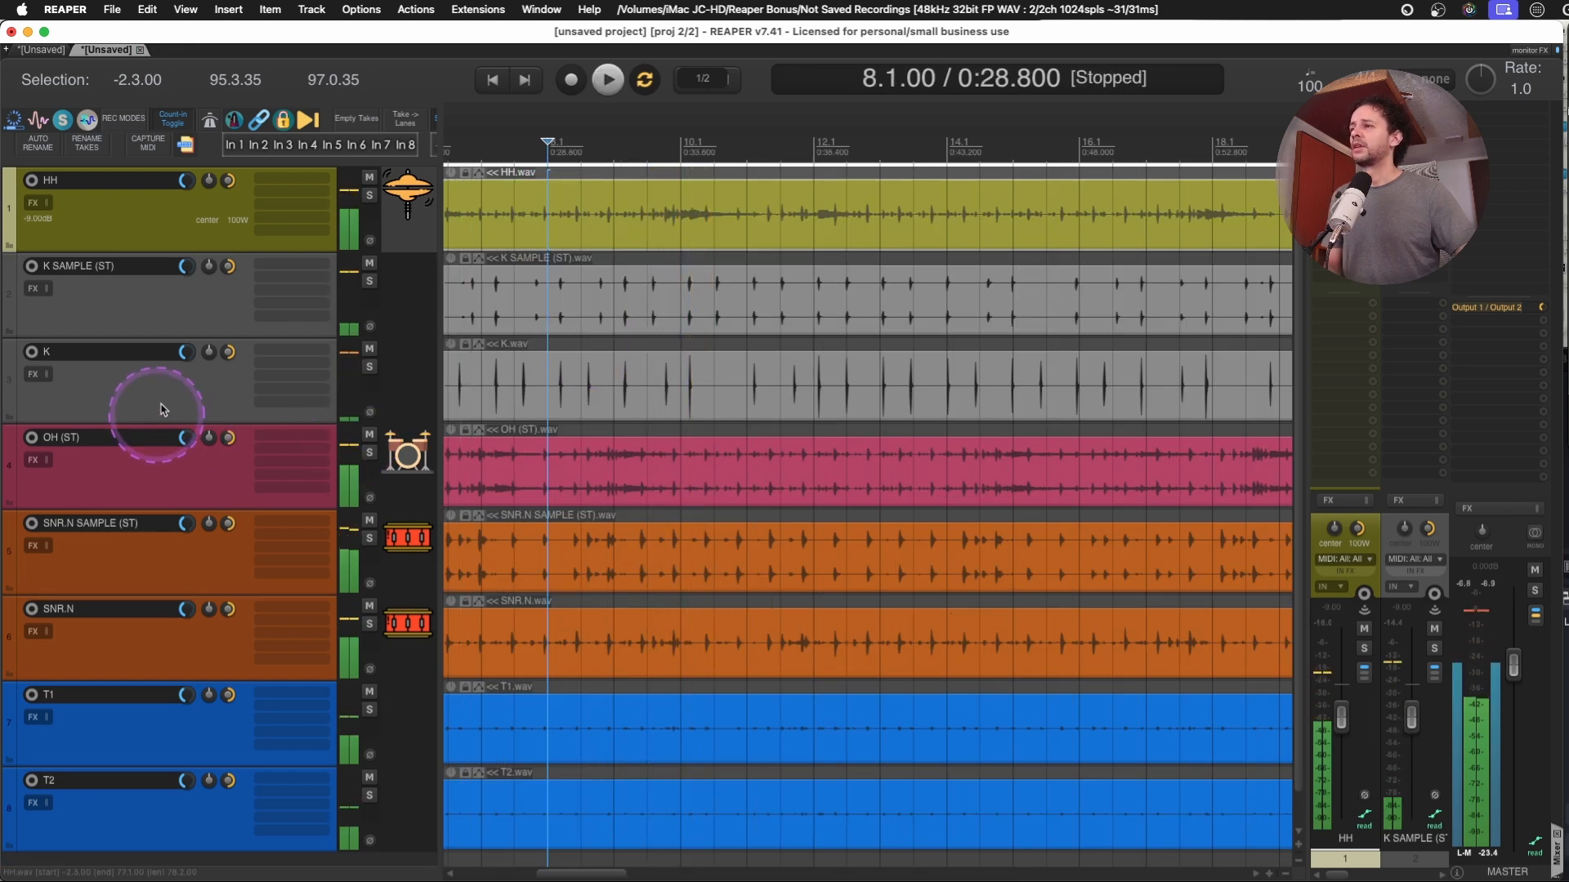
{"action": "left_click", "coordinate": [147, 395]}
{"action": "left_click", "coordinate": [139, 483], "text": "shift"}
{"action": "left_click_drag", "start_coordinate": [140, 409], "coordinate": [122, 164]}
{"action": "left_click_drag", "start_coordinate": [143, 472], "coordinate": [147, 270]}
{"action": "left_click", "coordinate": [127, 566]}
{"action": "left_click", "coordinate": [129, 629], "text": "shift"}
{"action": "left_click_drag", "start_coordinate": [133, 562], "coordinate": [148, 425]}
Mute the HH, T1 and T2 tracks.
{"action": "left_click", "coordinate": [149, 609]}
{"action": "left_click", "coordinate": [150, 808], "text": "shift"}
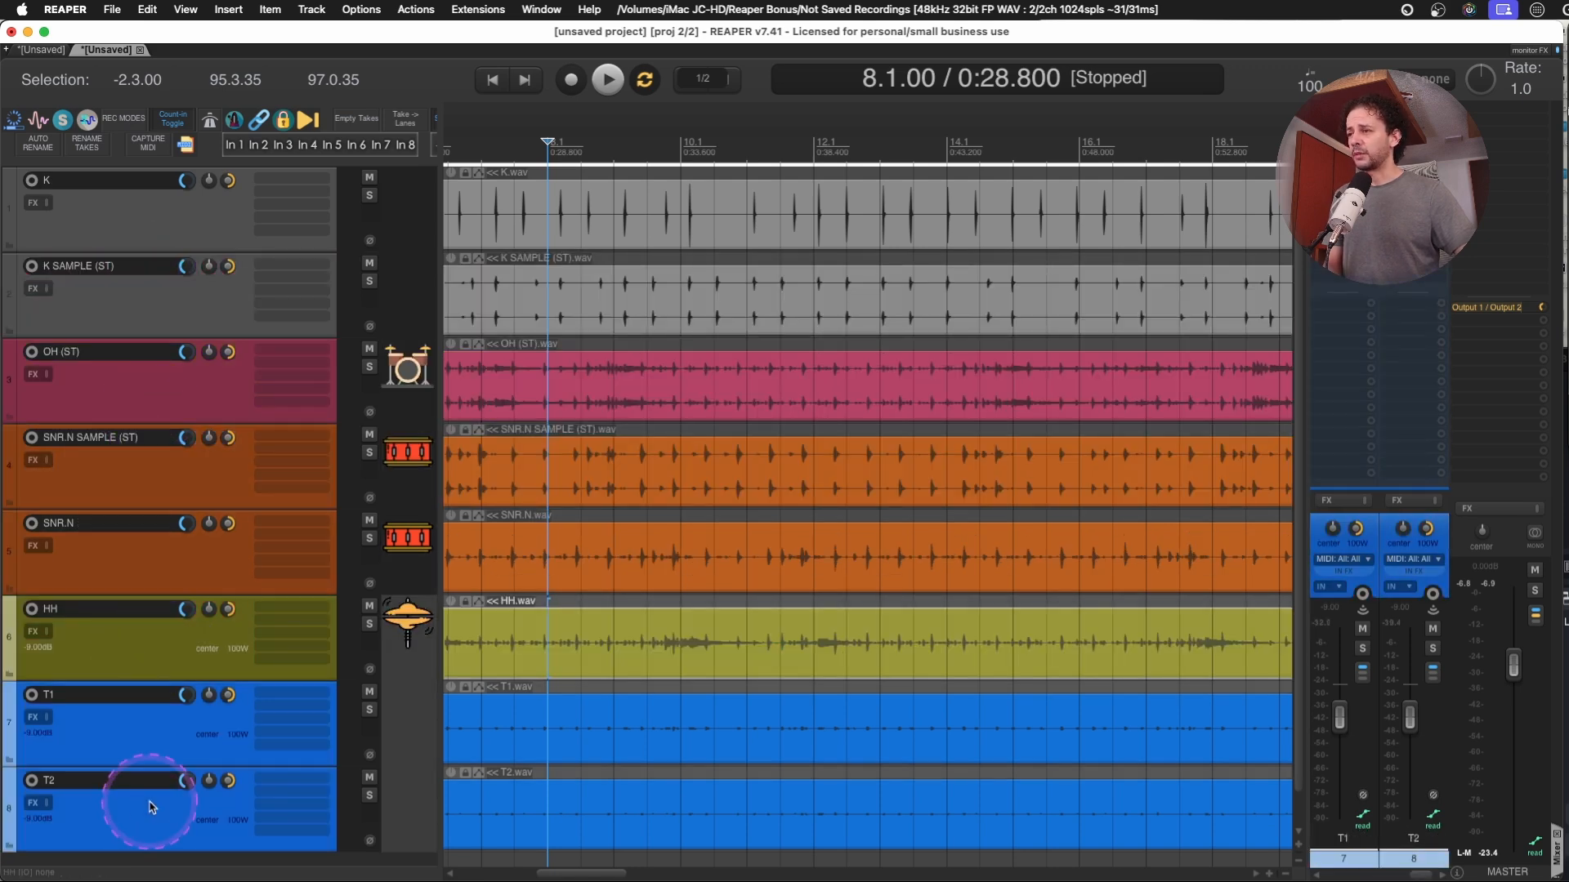
{"action": "key", "text": "Delete"}
{"action": "key", "text": "Escape"}
{"action": "key", "text": "m"}
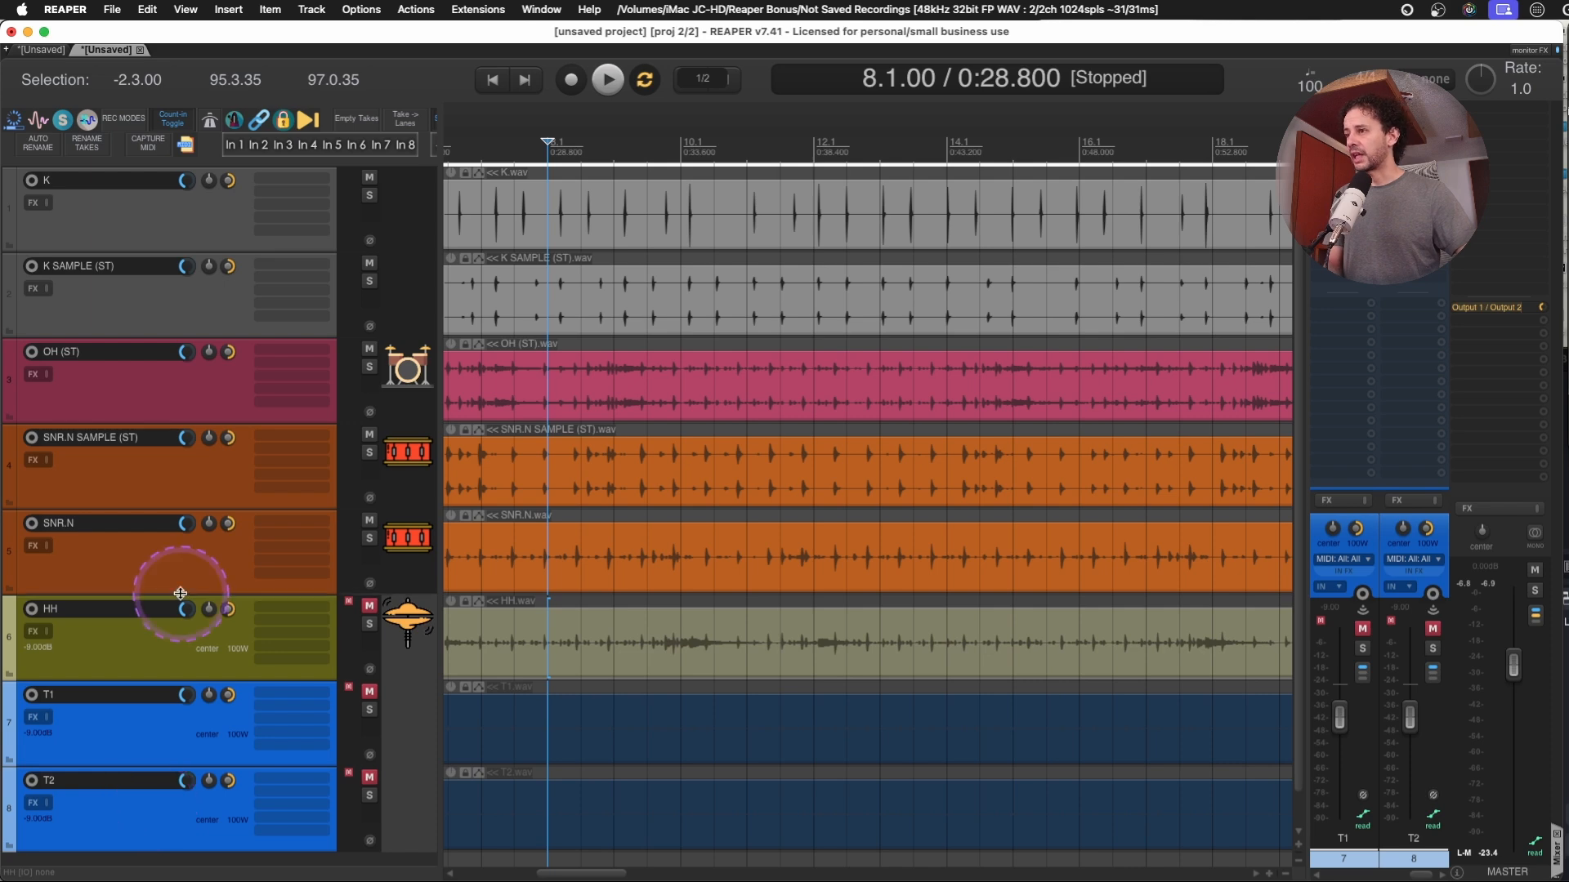
Enlarge the two snare tracks around a single hit and place the edit cursor at the SNR.N hit's start, 7.2.89.
{"action": "left_click", "coordinate": [174, 562]}
{"action": "left_click", "coordinate": [159, 478], "text": "shift"}
{"action": "left_click_drag", "start_coordinate": [516, 489], "coordinate": [651, 570]}
{"action": "left_click_drag", "start_coordinate": [545, 312], "coordinate": [732, 596]}
{"action": "left_click_drag", "start_coordinate": [708, 358], "coordinate": [1070, 700]}
{"action": "left_click_drag", "start_coordinate": [625, 363], "coordinate": [1121, 637]}
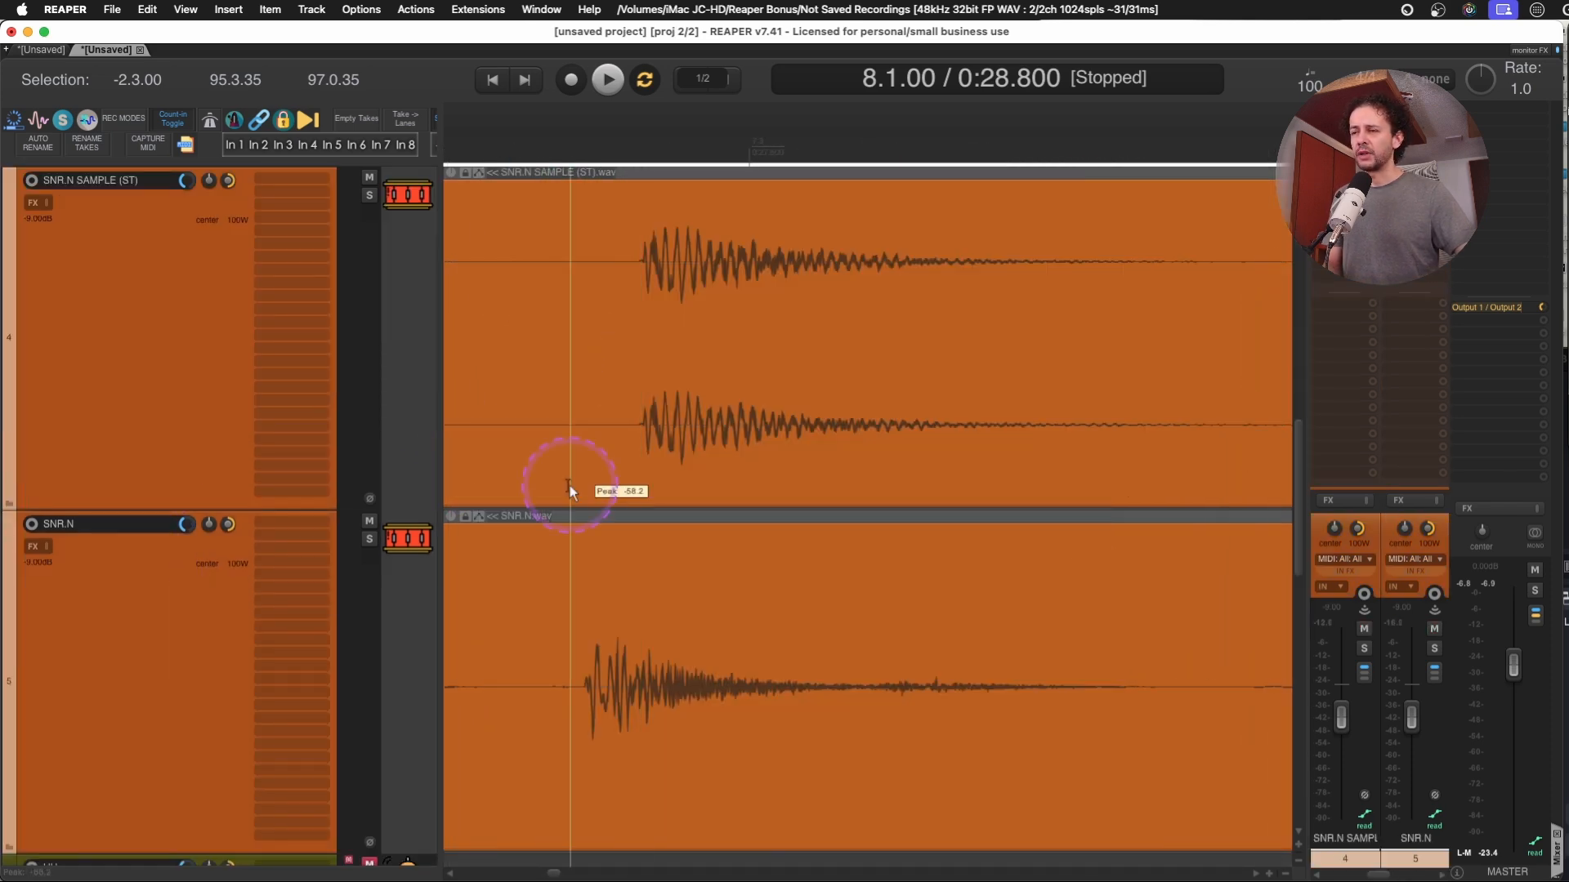
{"action": "left_click", "coordinate": [584, 590]}
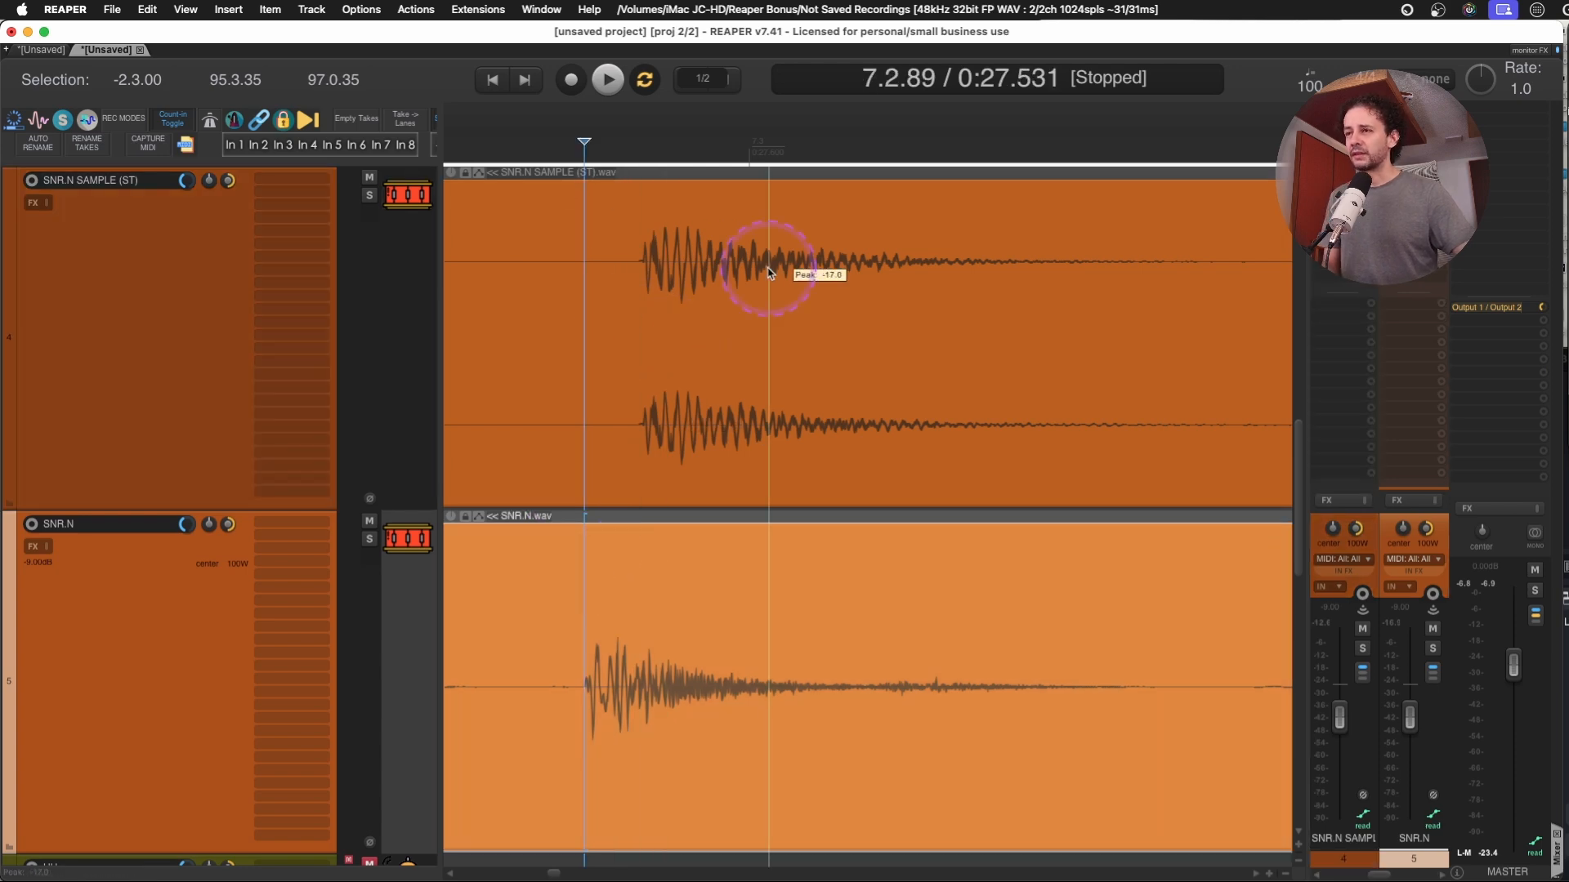
Try shifting the SNR.N SAMPLE (ST) item slightly earlier to line up with the SNR.N hit, and undo the move.
{"action": "left_click", "coordinate": [553, 245]}
{"action": "left_click_drag", "start_coordinate": [727, 286], "coordinate": [713, 289]}
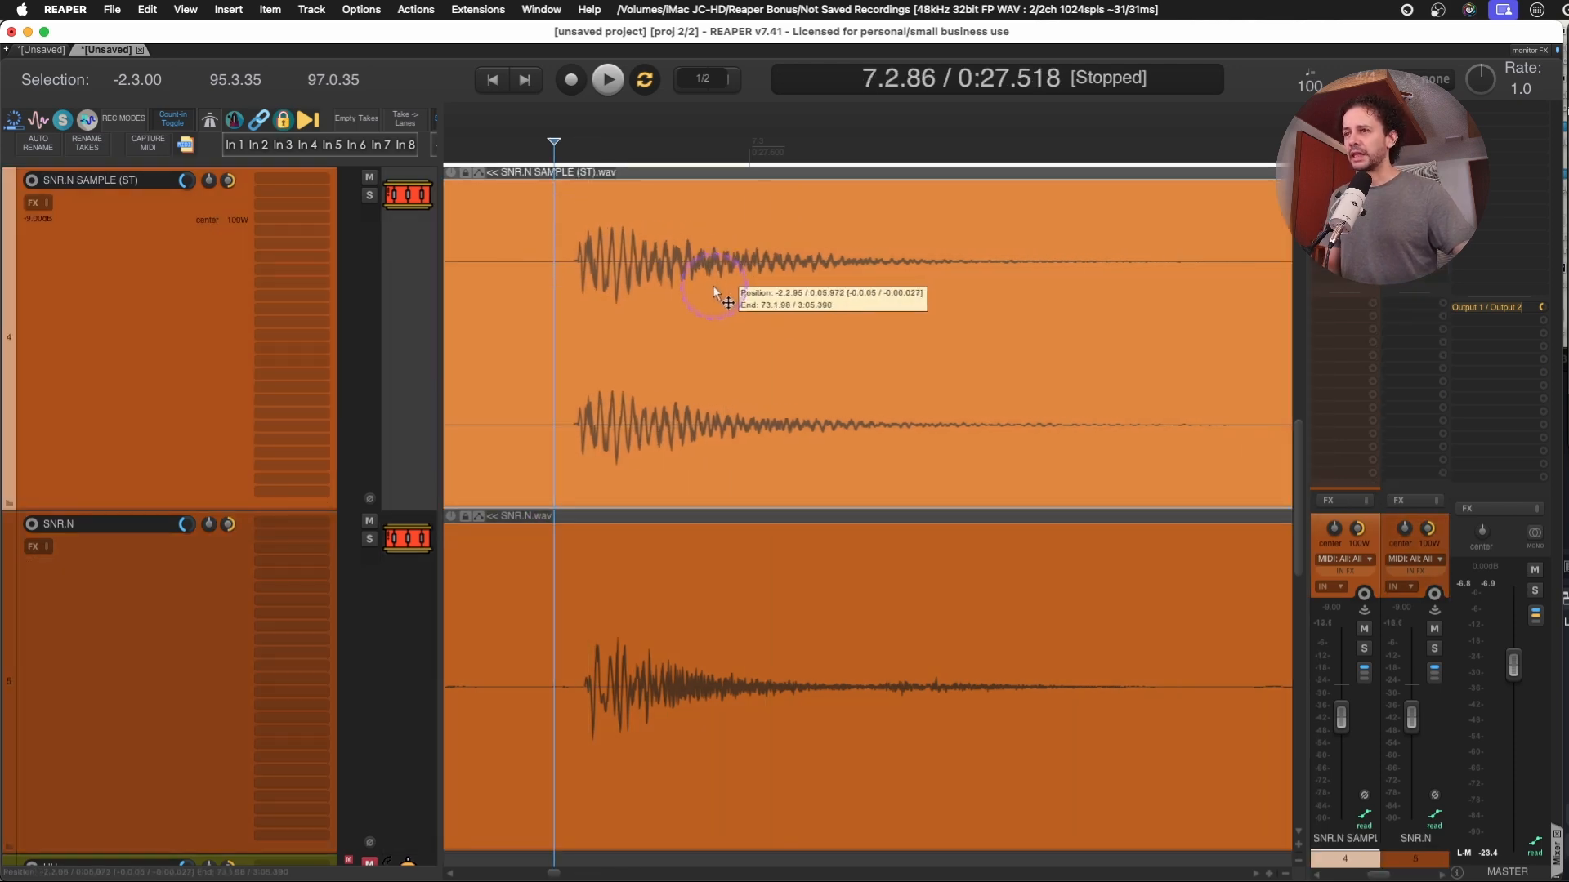
{"action": "key", "text": "super+z"}
Select the time gap between the two snare onsets, 7.2.89 to 7.2.92, and place the edit cursor just before it at 7.2.88.
{"action": "left_click_drag", "start_coordinate": [559, 294], "coordinate": [1038, 651]}
{"action": "left_click", "coordinate": [592, 325]}
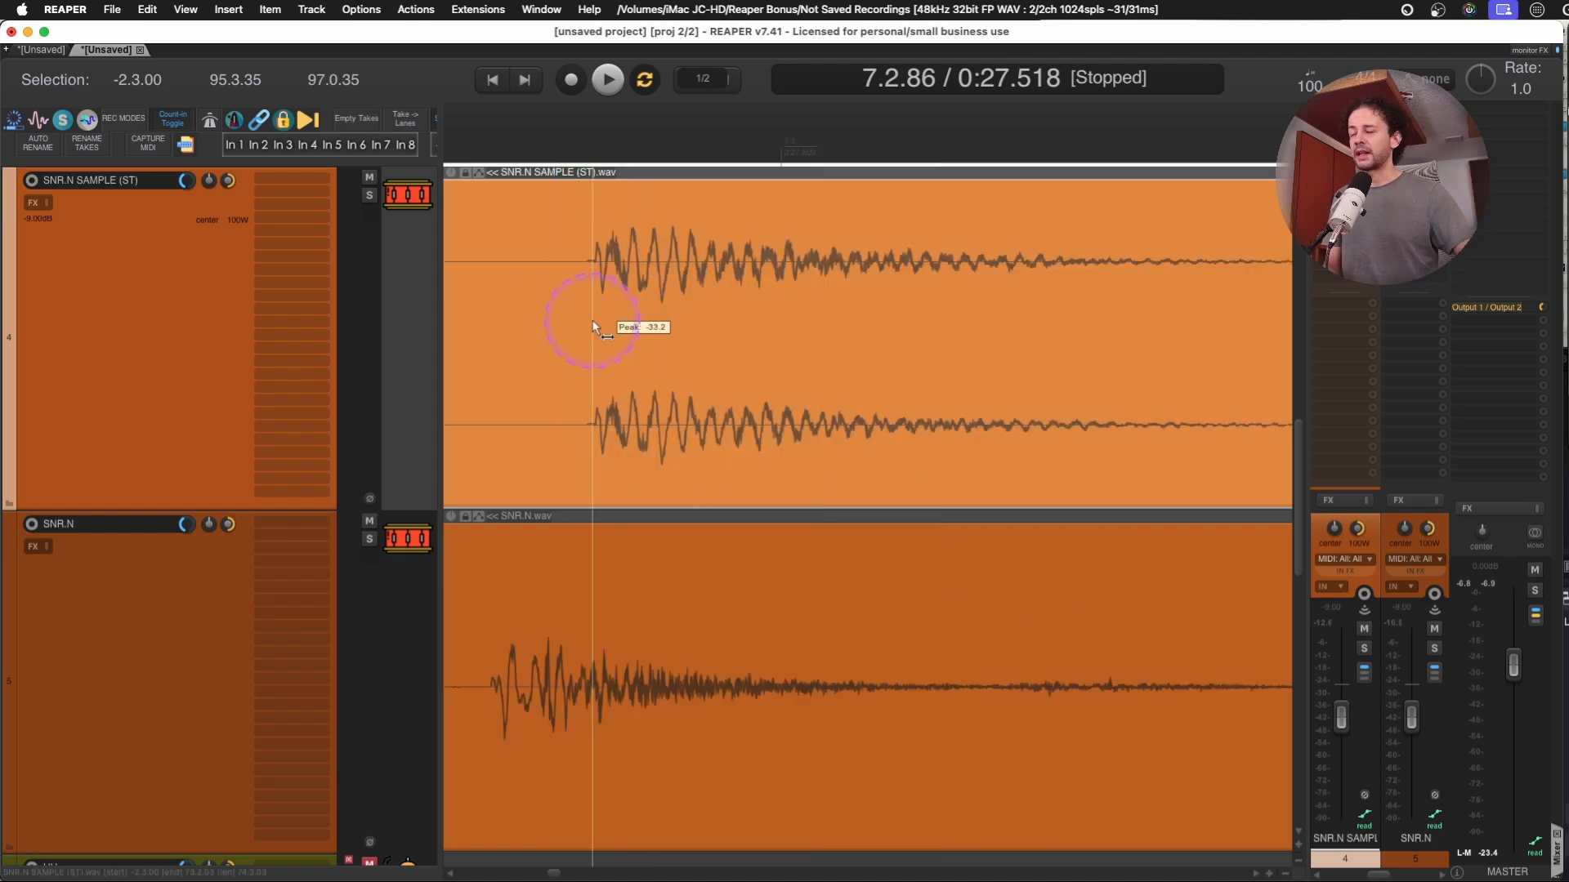
{"action": "left_click_drag", "start_coordinate": [594, 325], "coordinate": [640, 356]}
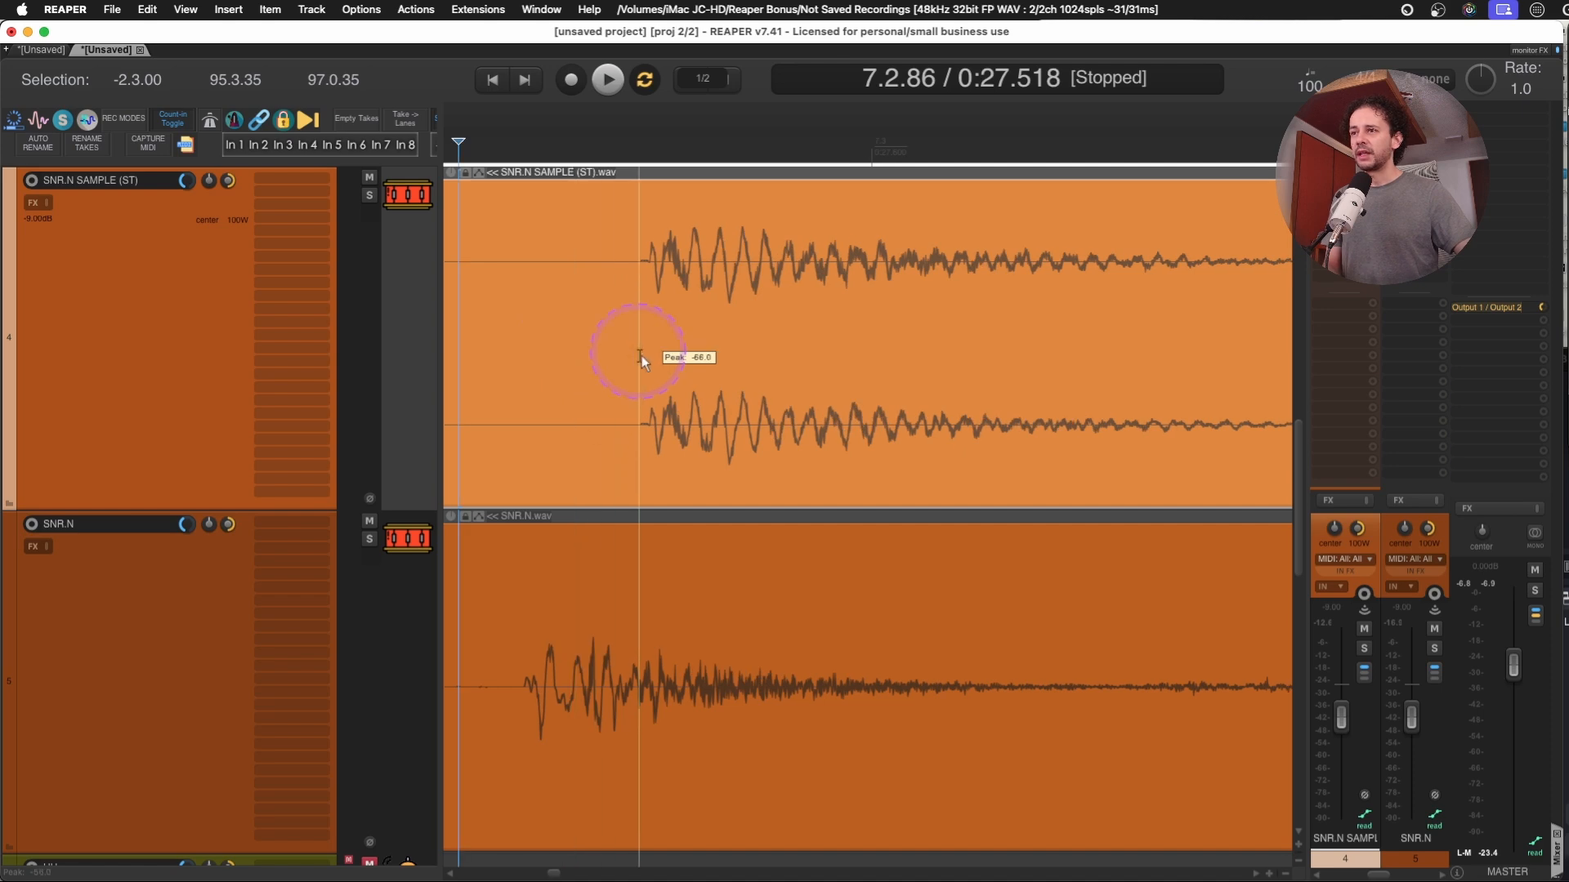
{"action": "left_click_drag", "start_coordinate": [639, 432], "coordinate": [521, 439]}
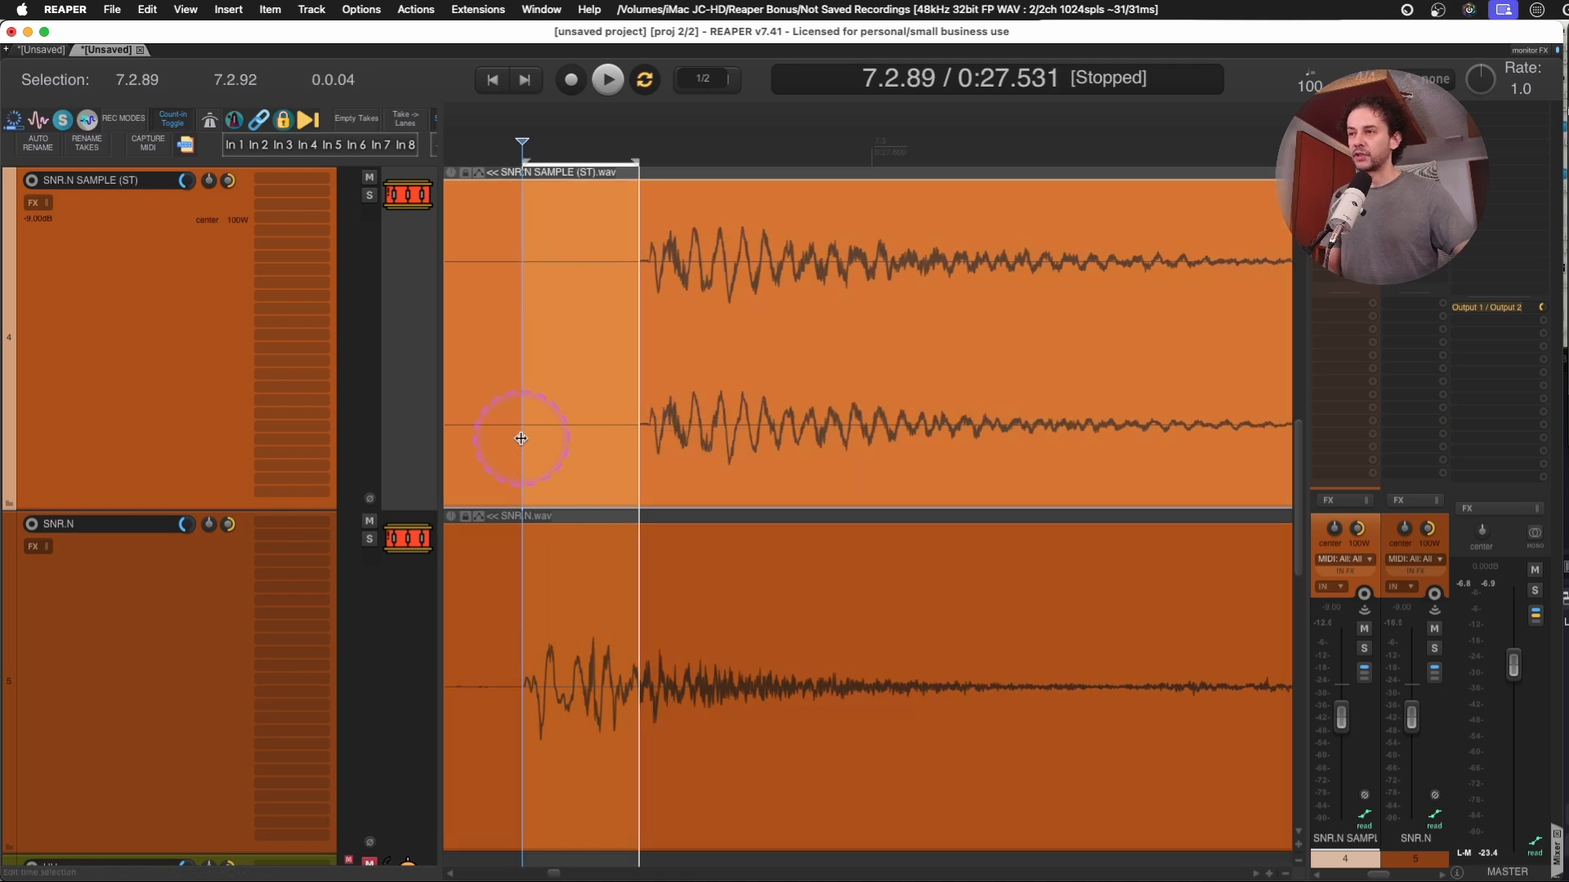
{"action": "left_click", "coordinate": [502, 282]}
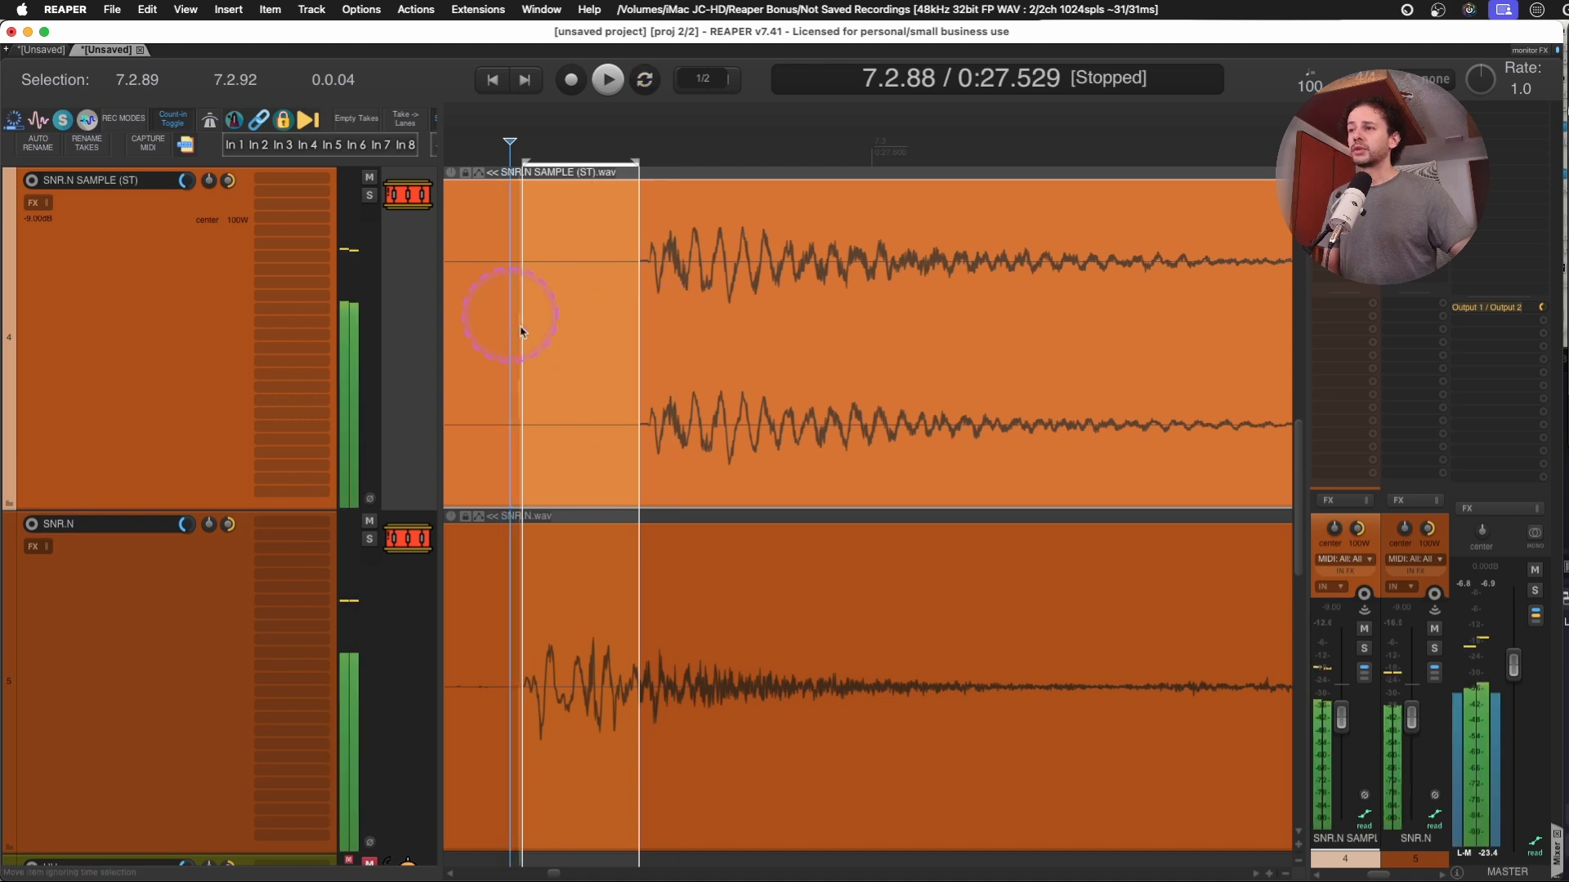
{"action": "left_click", "coordinate": [509, 353]}
{"action": "scroll", "coordinate": [500, 355], "scroll_direction": "up", "scroll_amount": 1}
{"action": "scroll", "coordinate": [500, 355], "scroll_direction": "up", "scroll_amount": 1}
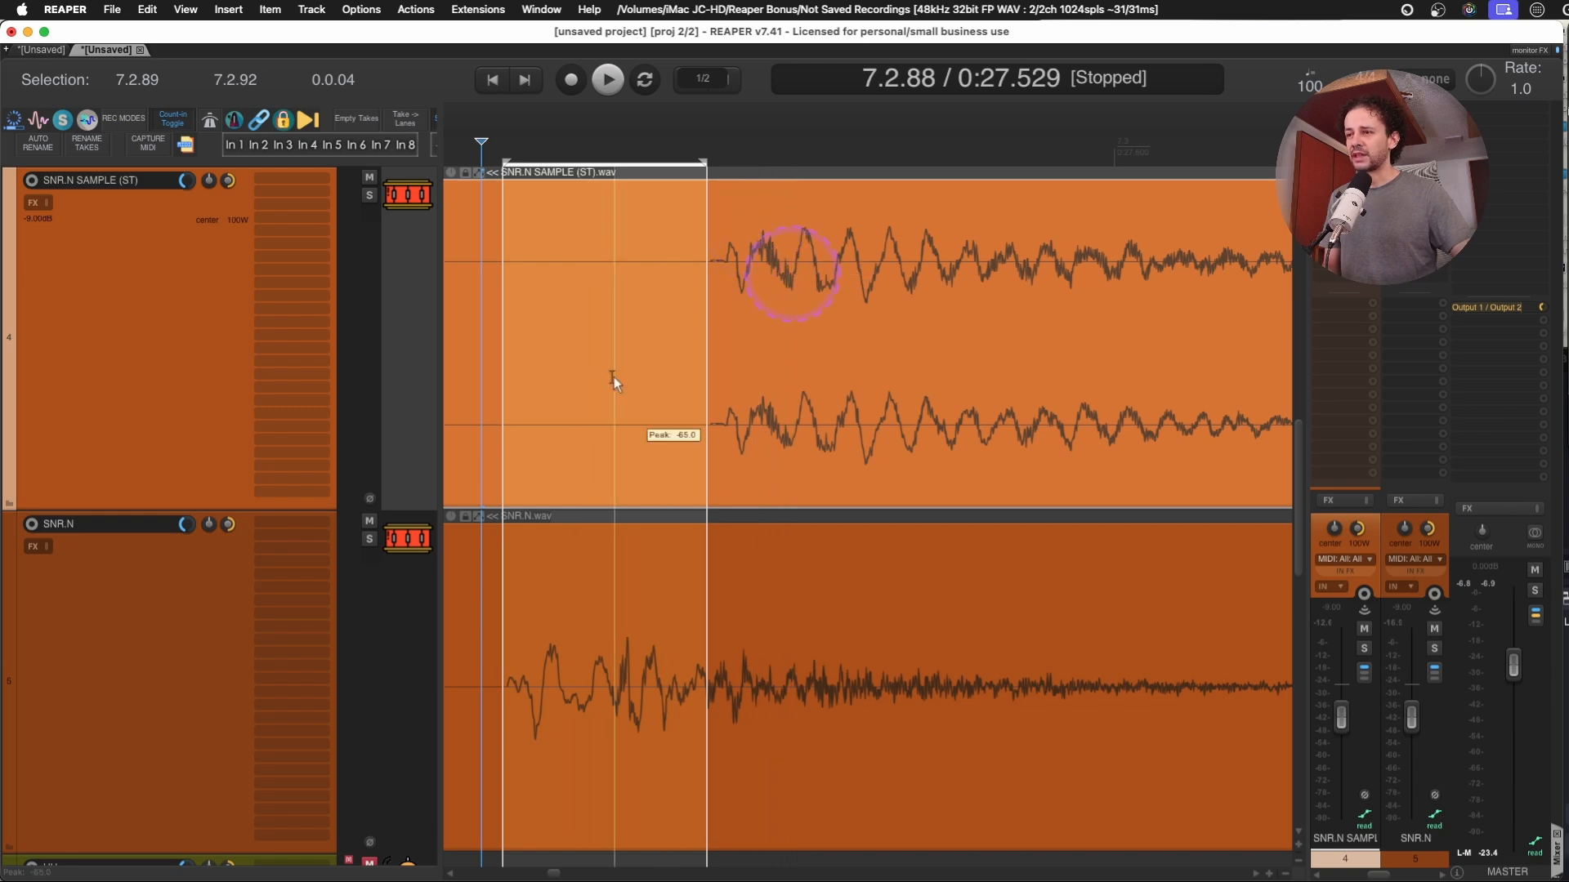
{"action": "scroll", "coordinate": [948, 307], "scroll_direction": "down", "scroll_amount": 4}
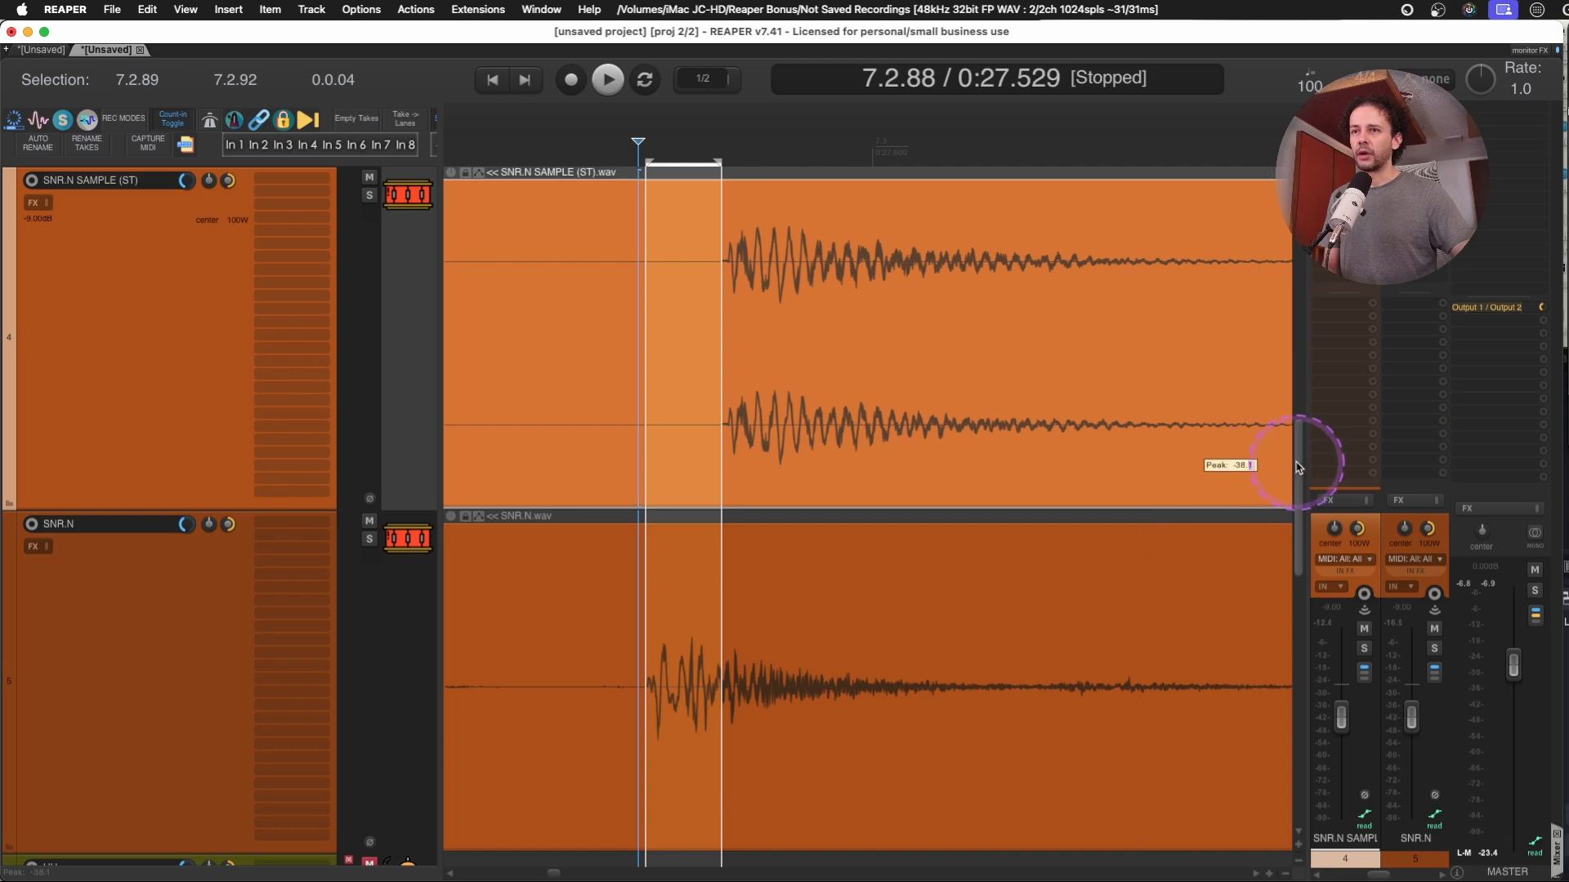
Place the edit cursor at the start of a kick hit in K.wav, 7.1.92, and compare it with K SAMPLE (ST).
{"action": "scroll", "coordinate": [1299, 455], "scroll_direction": "up", "scroll_amount": 8}
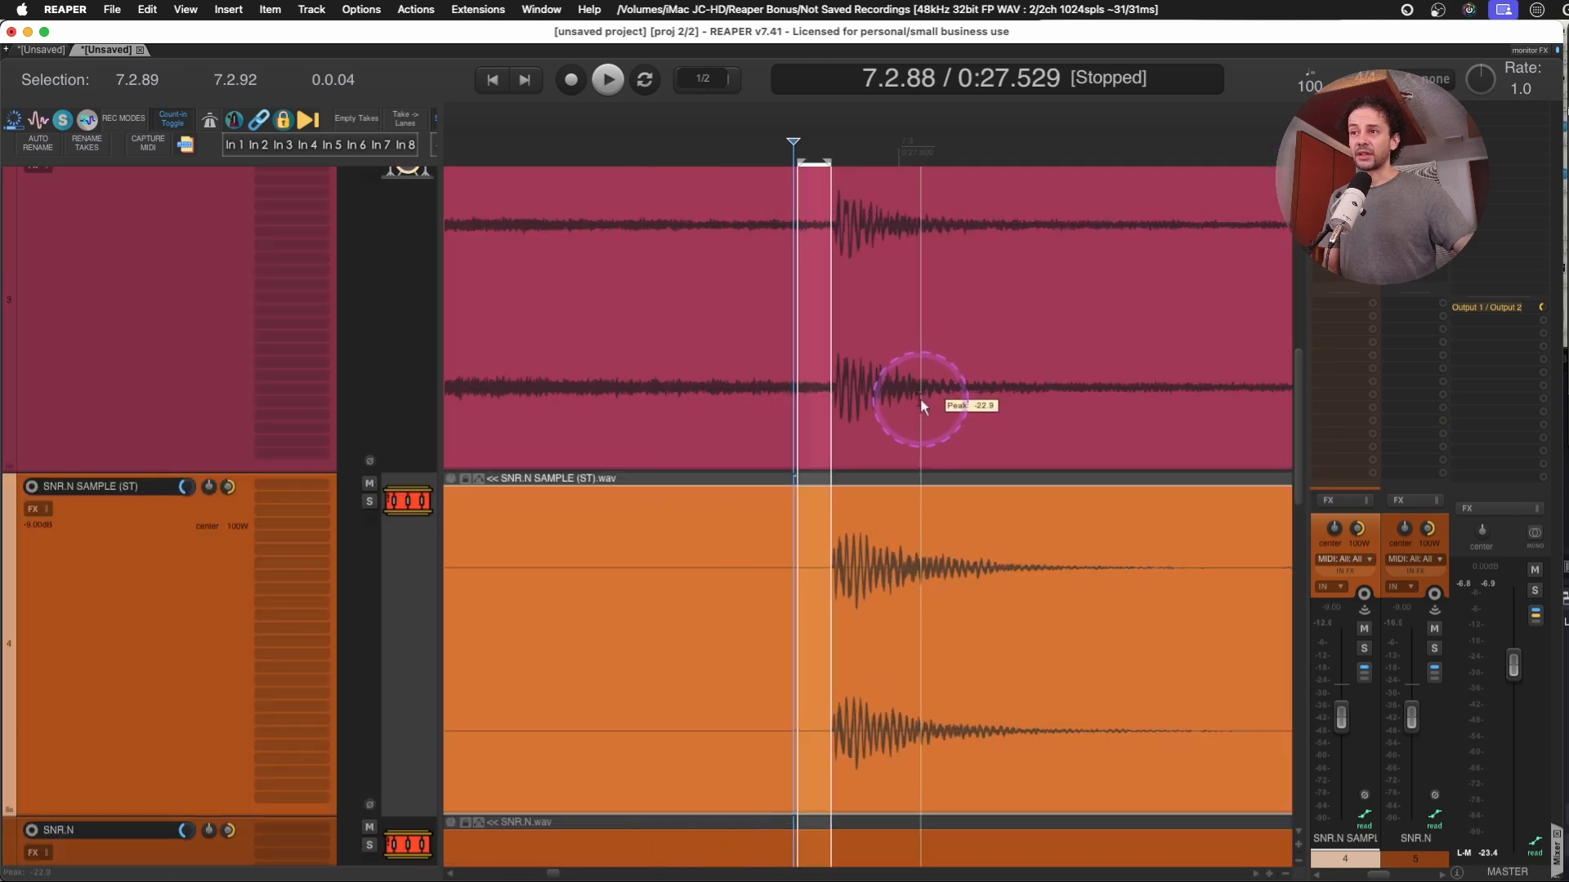
{"action": "scroll", "coordinate": [920, 399], "scroll_direction": "down", "scroll_amount": 1}
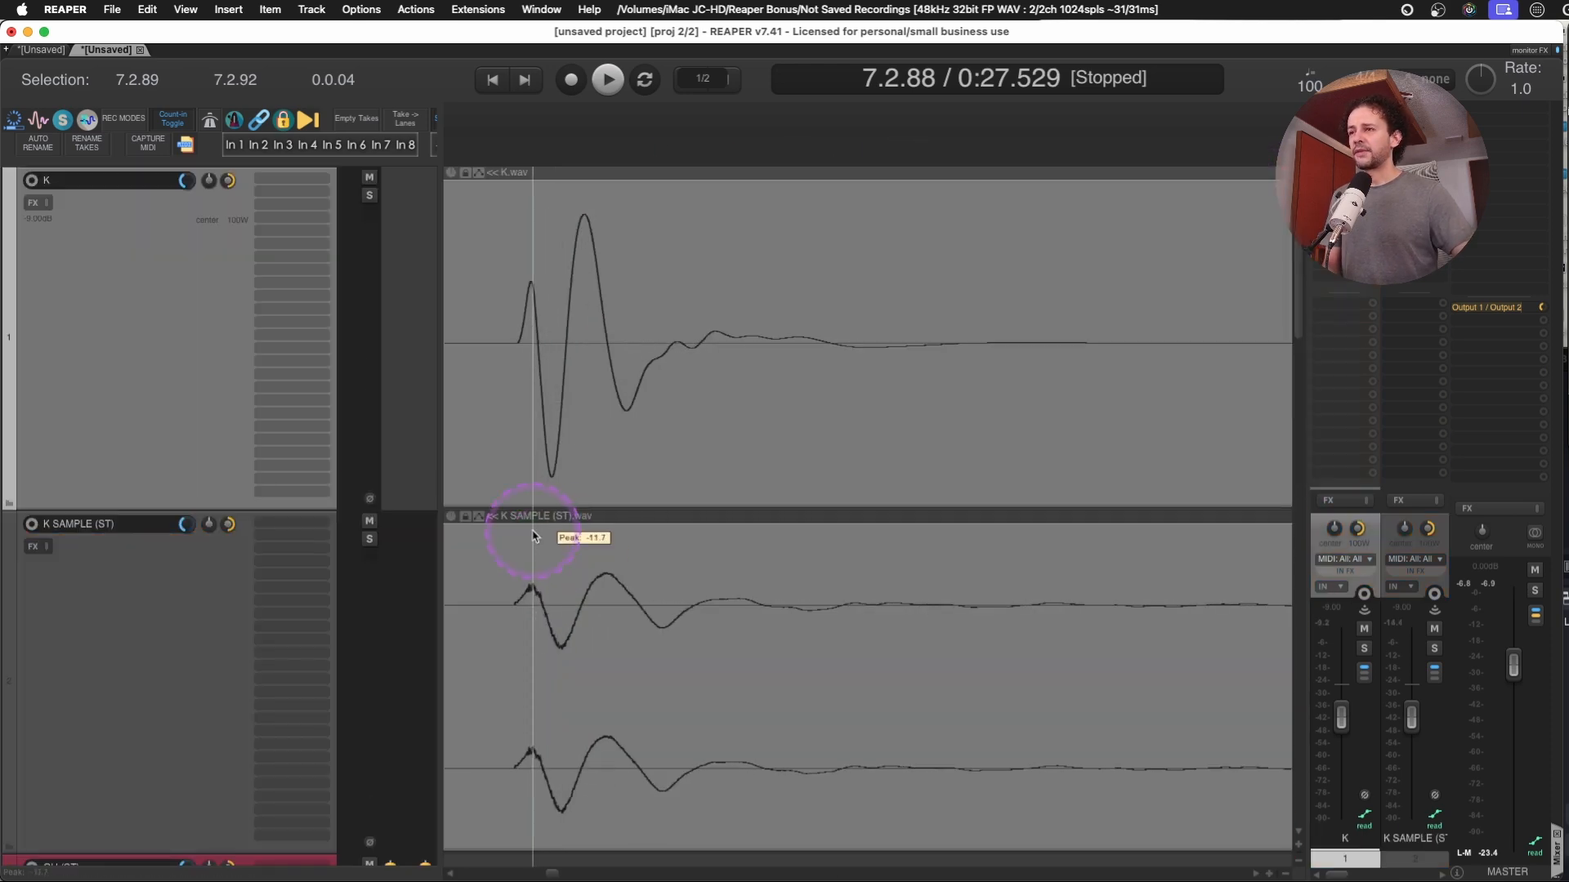
{"action": "scroll", "coordinate": [534, 537], "scroll_direction": "up", "scroll_amount": 2}
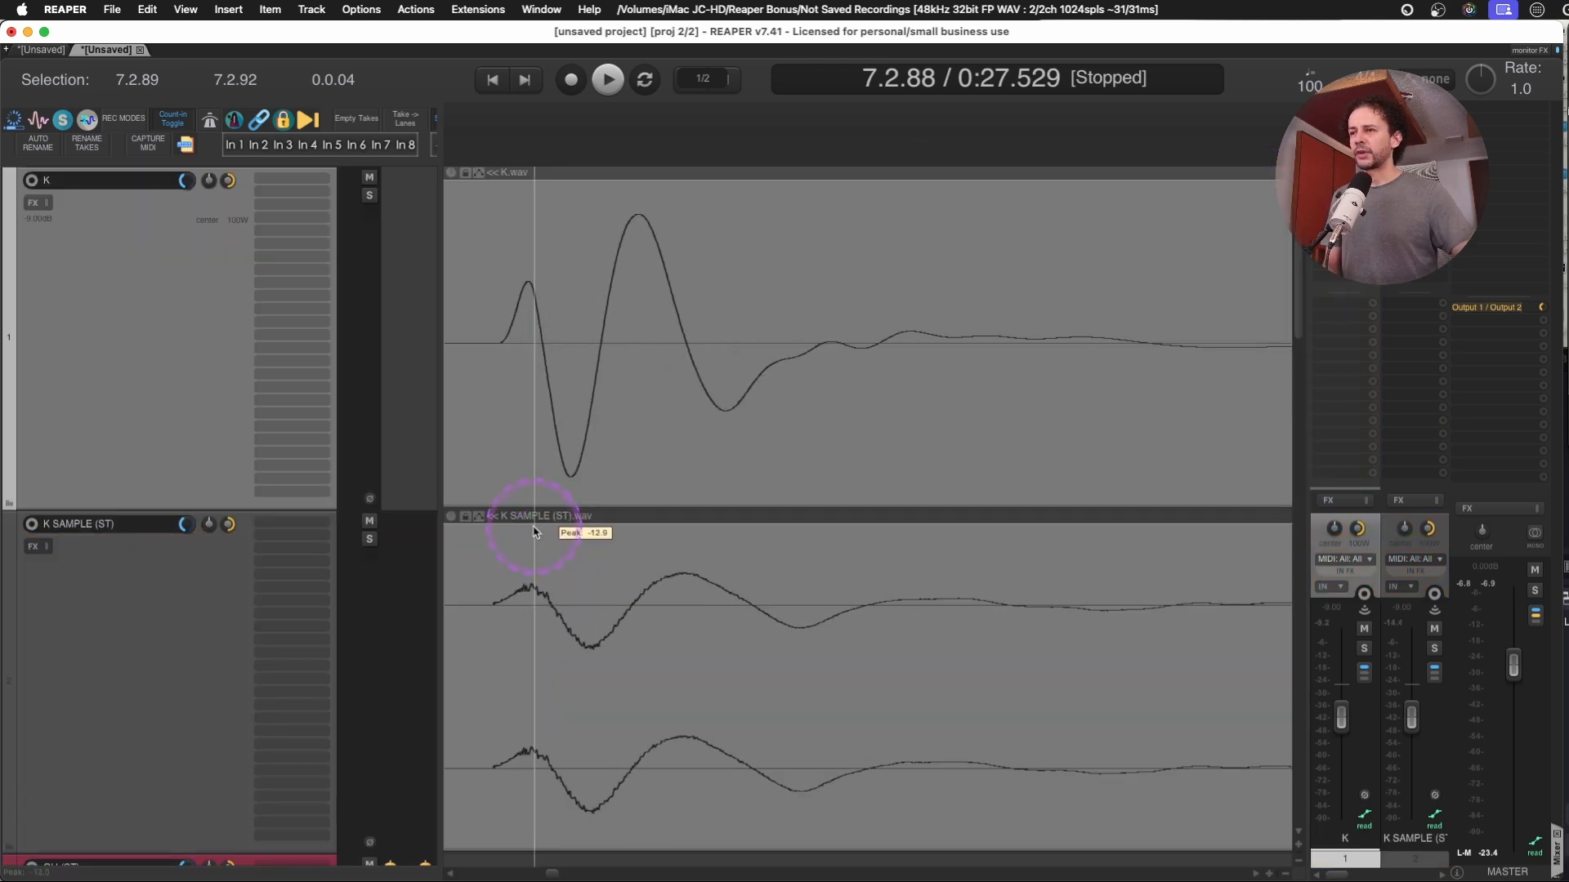
{"action": "left_click", "coordinate": [604, 332]}
{"action": "left_click", "coordinate": [687, 686]}
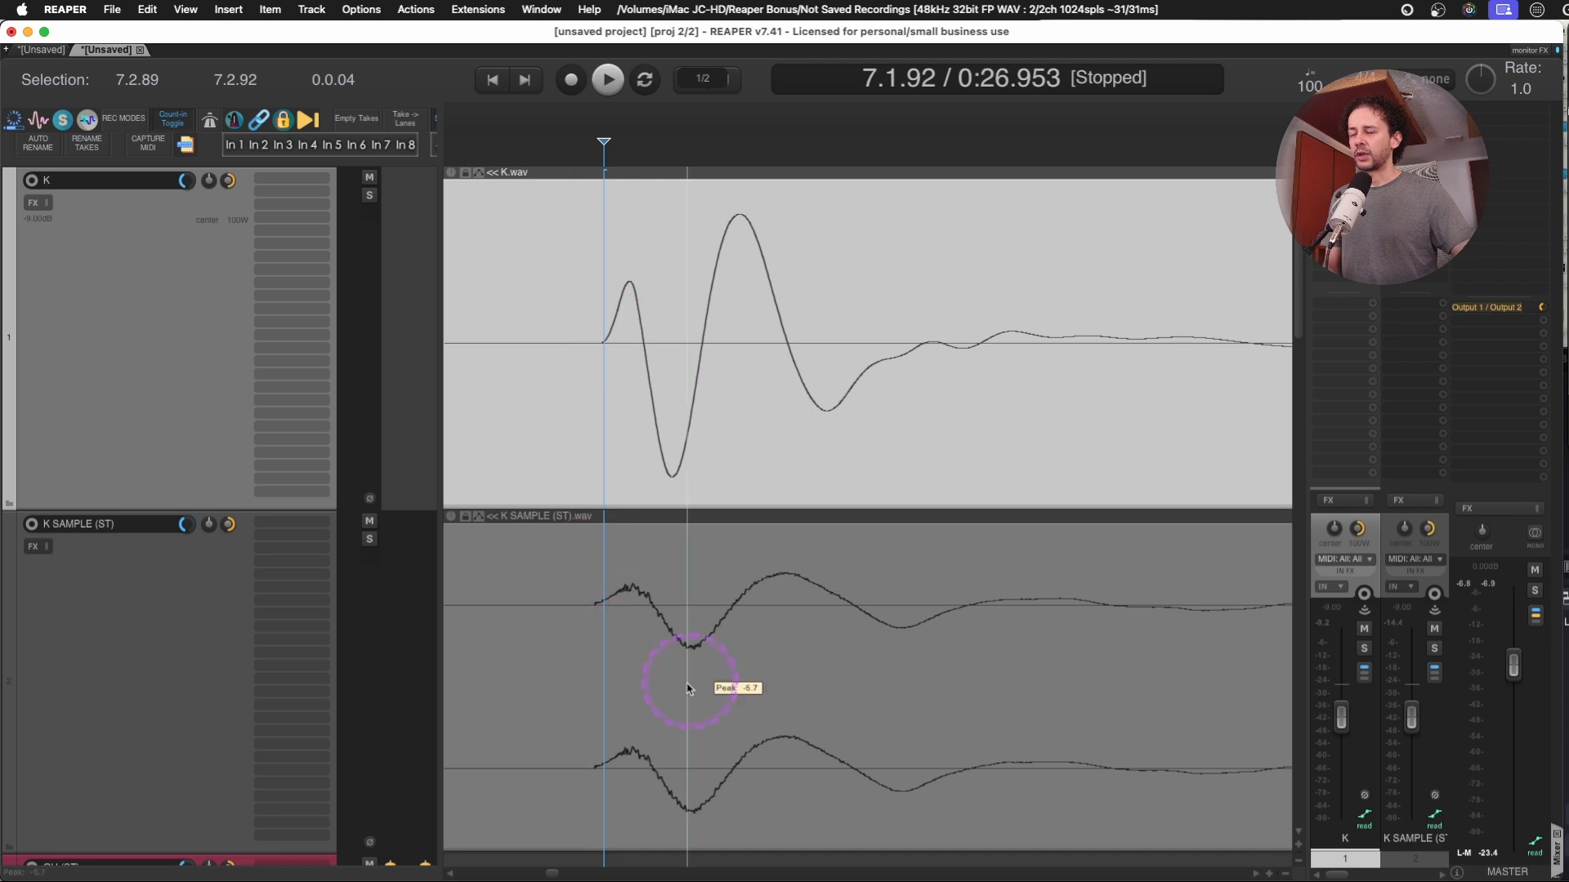
{"action": "left_click", "coordinate": [682, 296]}
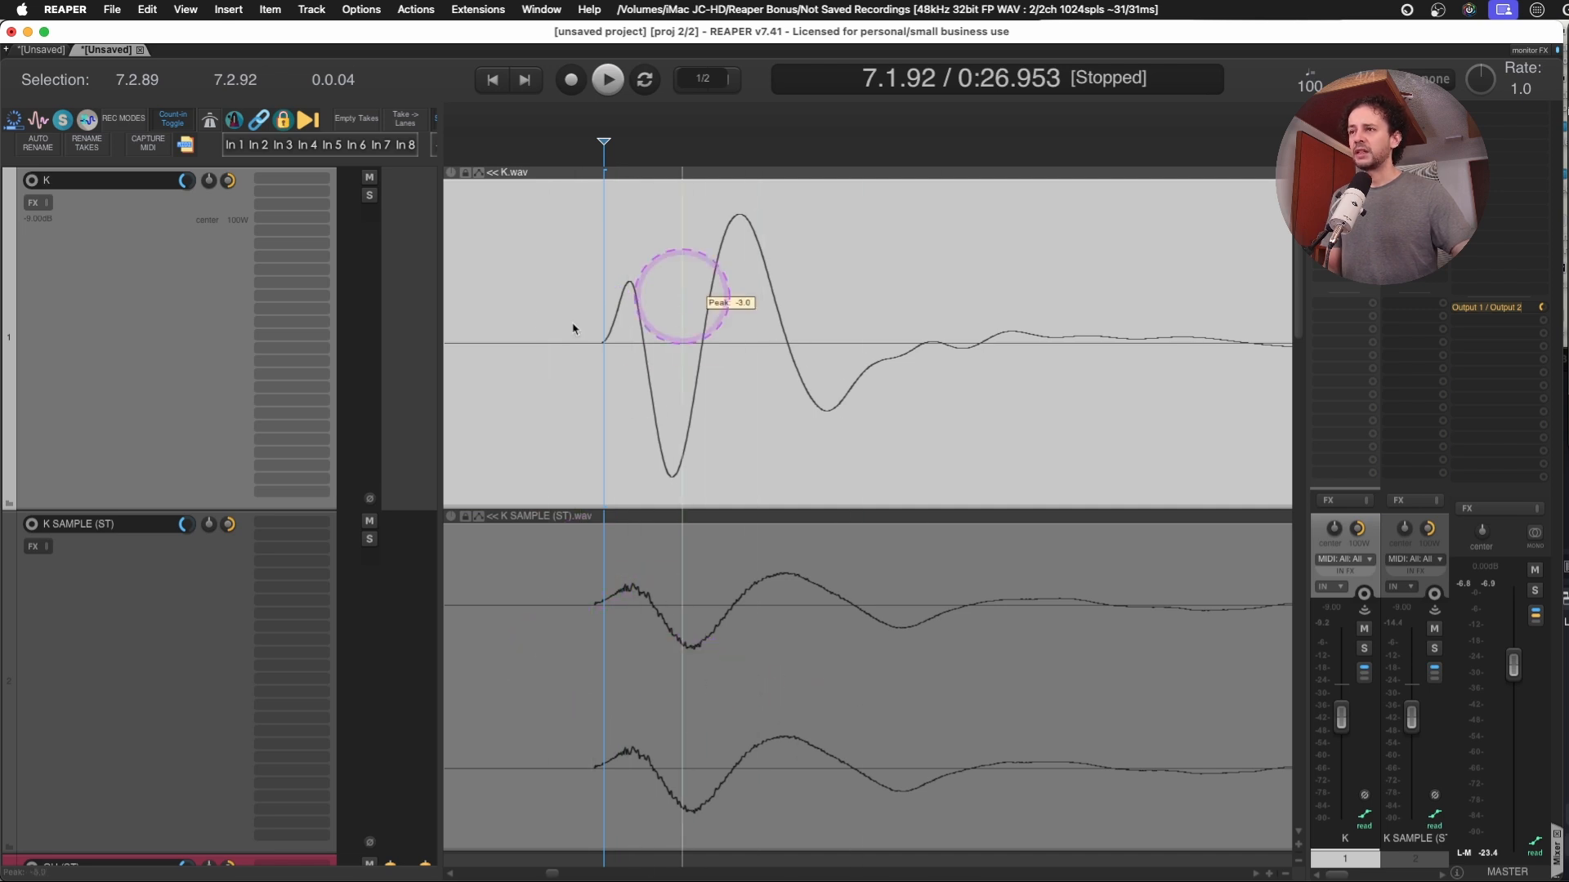
{"action": "left_click", "coordinate": [676, 354]}
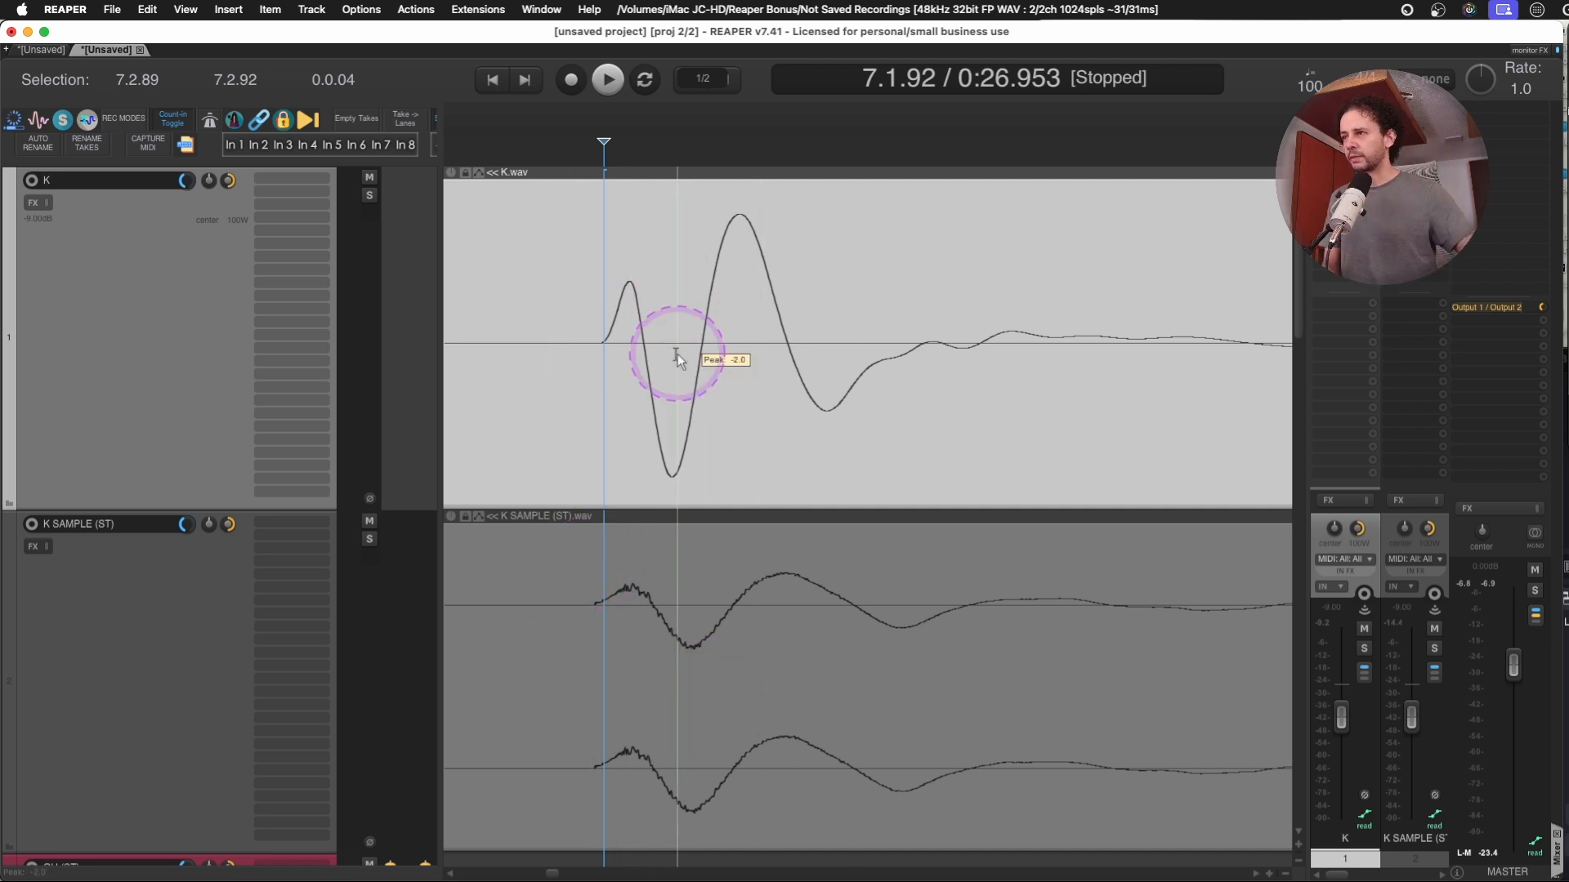
Increase the displayed waveform height of the K and K SAMPLE (ST) items and examine how their onsets line up.
{"action": "left_click", "coordinate": [611, 620]}
{"action": "scroll", "coordinate": [611, 619], "scroll_direction": "up", "scroll_amount": 4}
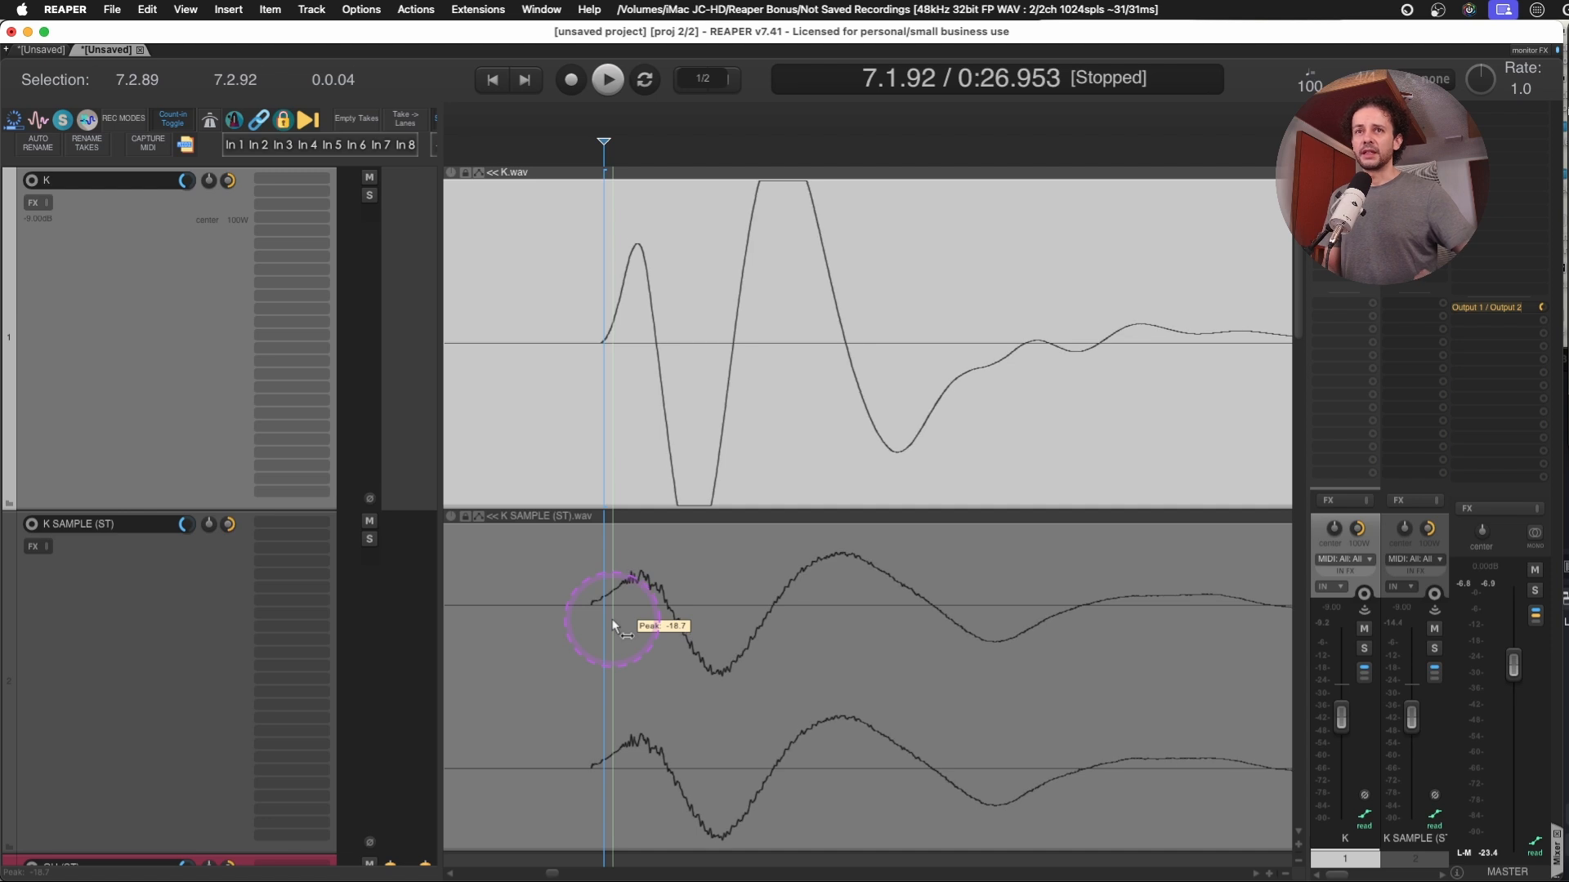
{"action": "scroll", "coordinate": [611, 619], "scroll_direction": "up", "scroll_amount": 3}
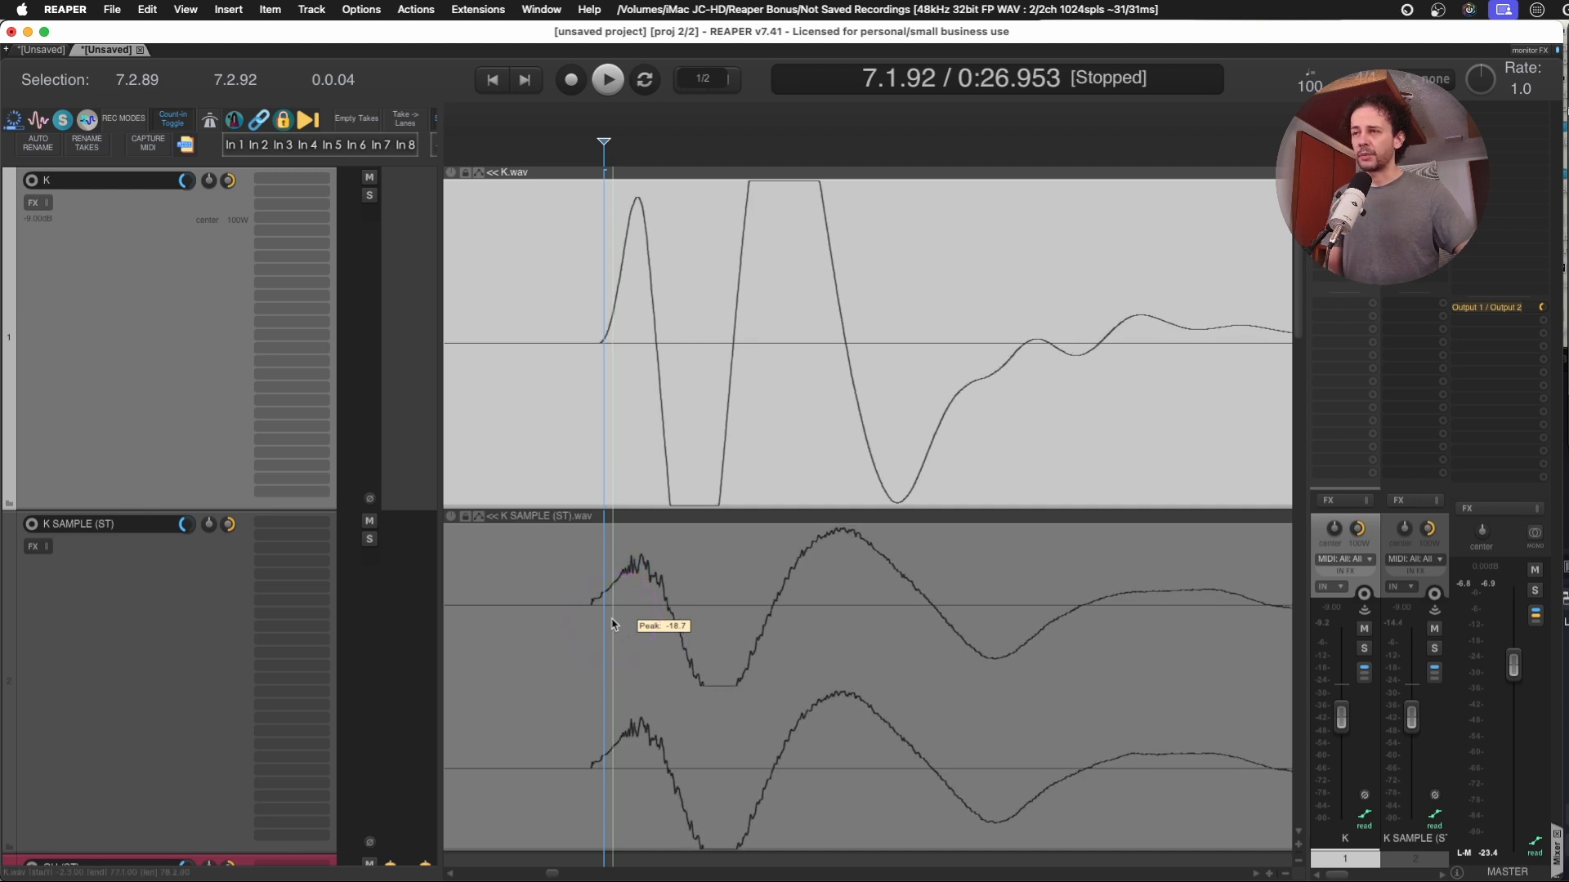
{"action": "left_click", "coordinate": [632, 619]}
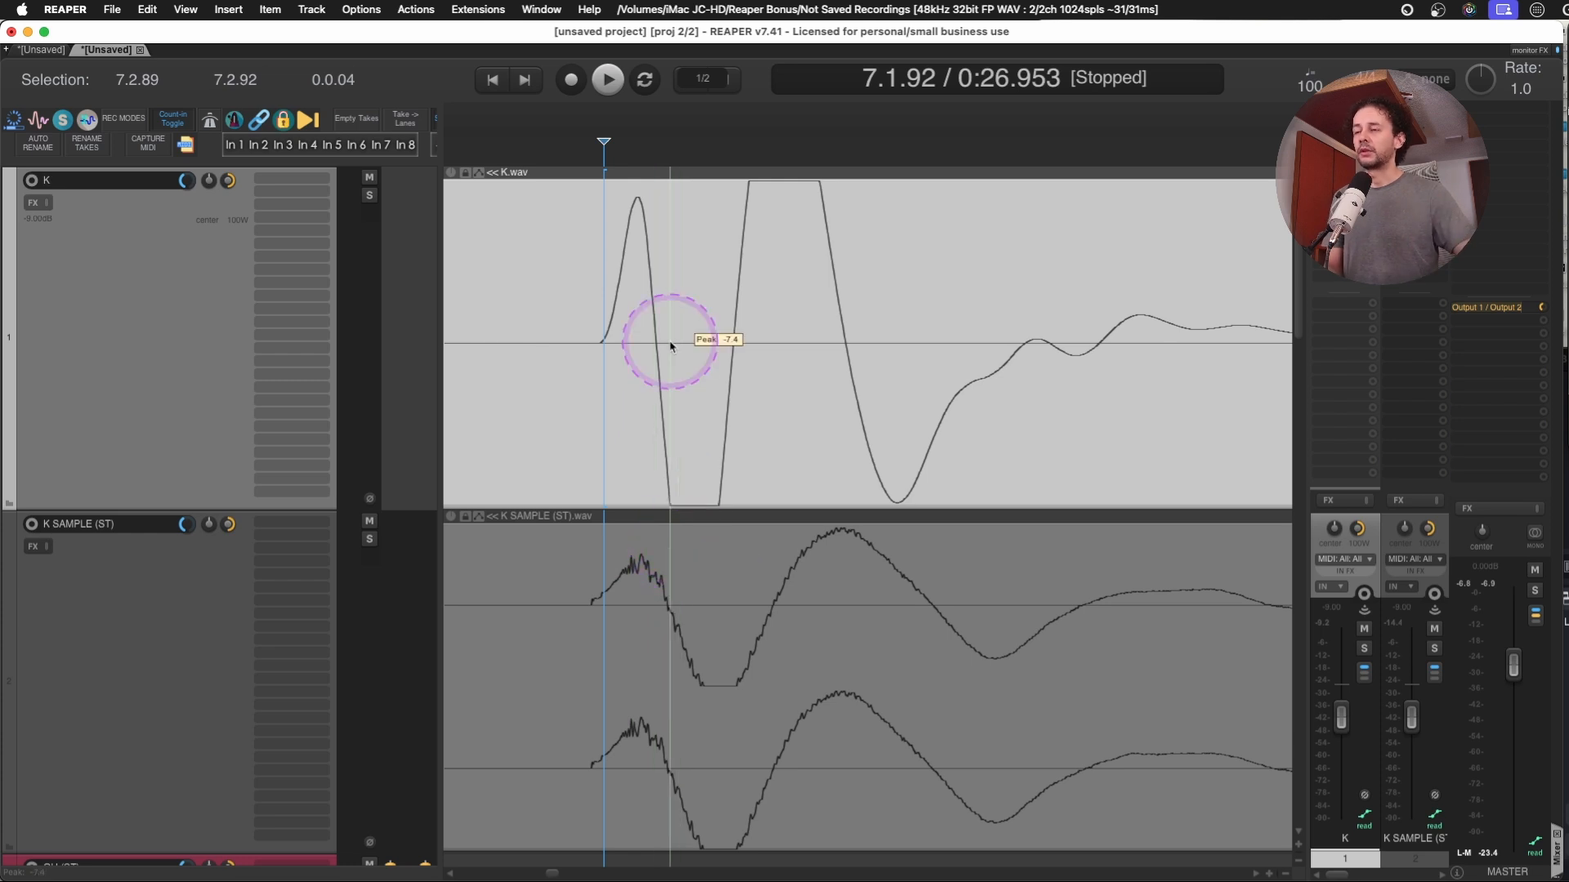
{"action": "scroll", "coordinate": [956, 572], "scroll_direction": "down", "scroll_amount": 4}
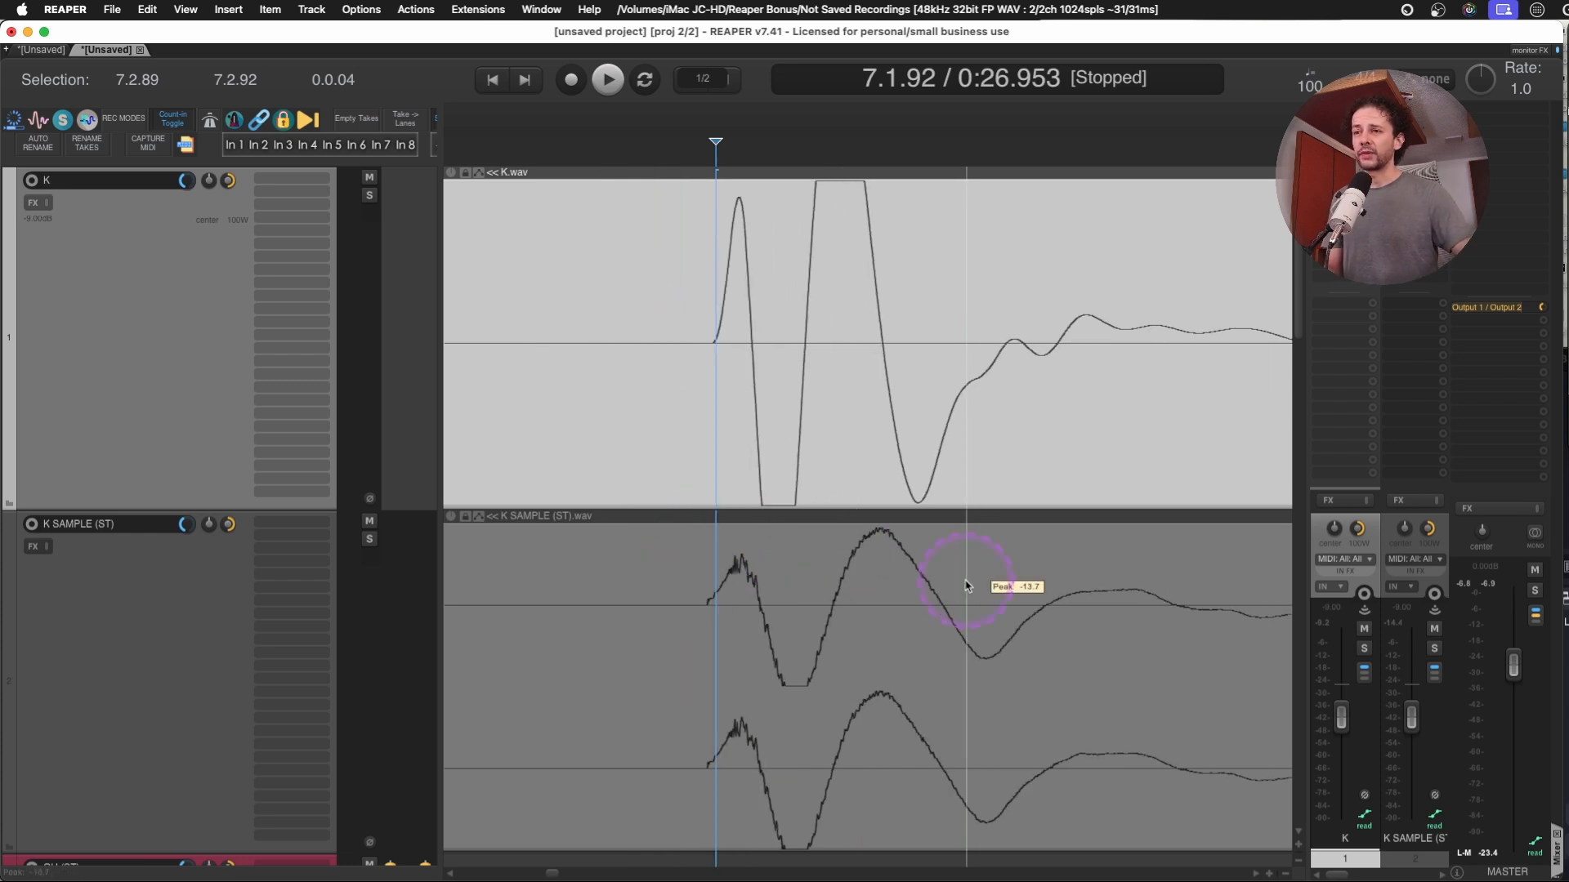
{"action": "scroll", "coordinate": [817, 351], "scroll_direction": "up", "scroll_amount": 2}
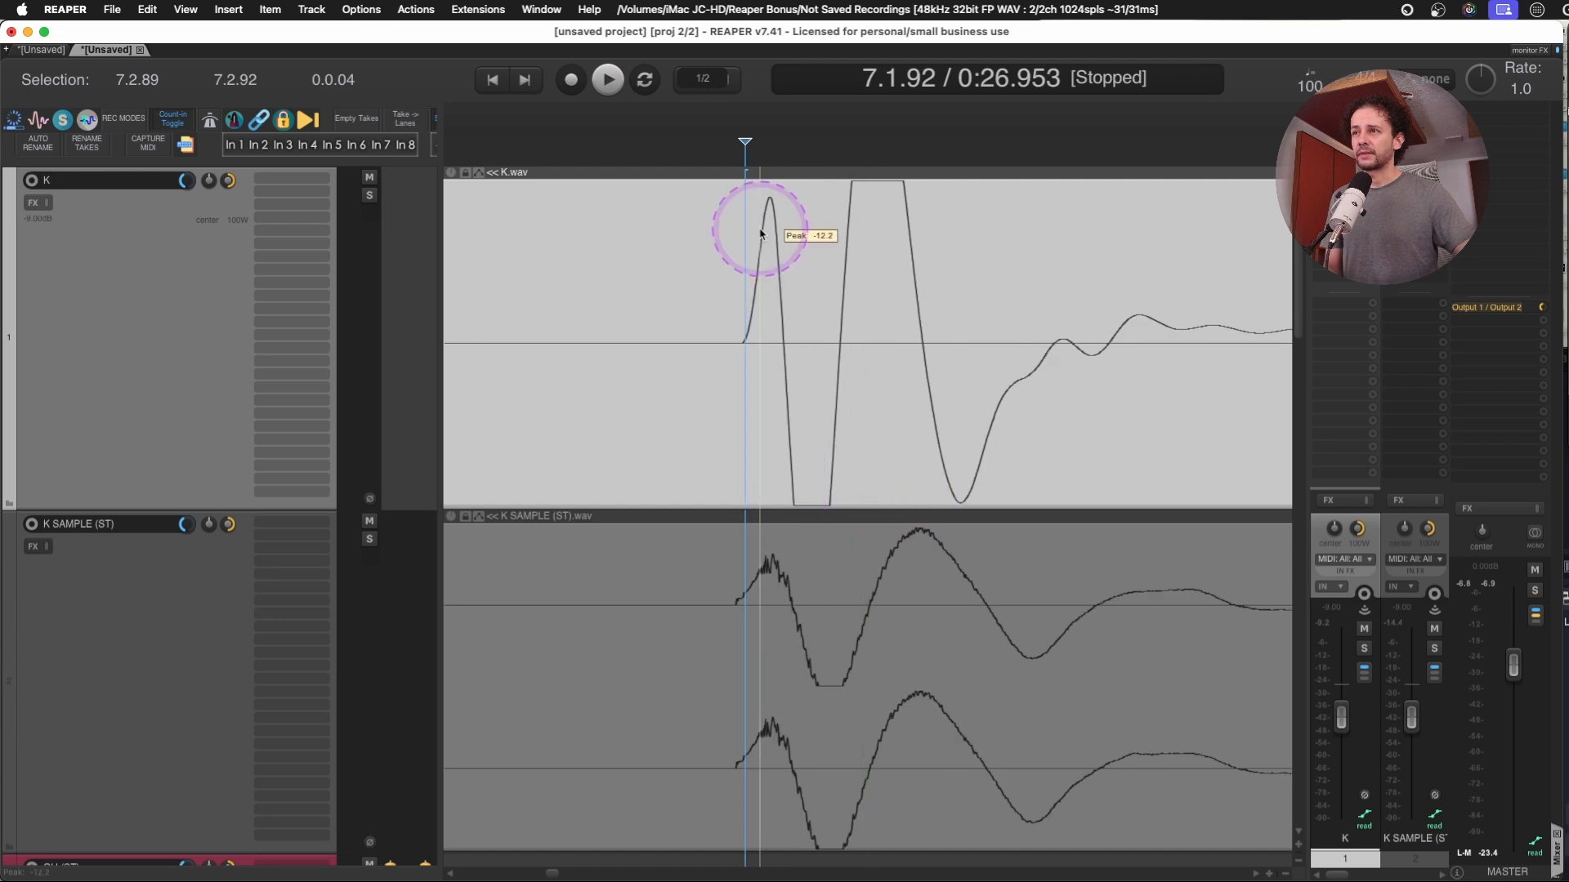
Compare the wave peaks of K and K SAMPLE (ST) by placing the edit cursor at 7.1.93 and at 7.1.94.
{"action": "left_click", "coordinate": [768, 200]}
{"action": "scroll", "coordinate": [768, 200], "scroll_direction": "up", "scroll_amount": 2}
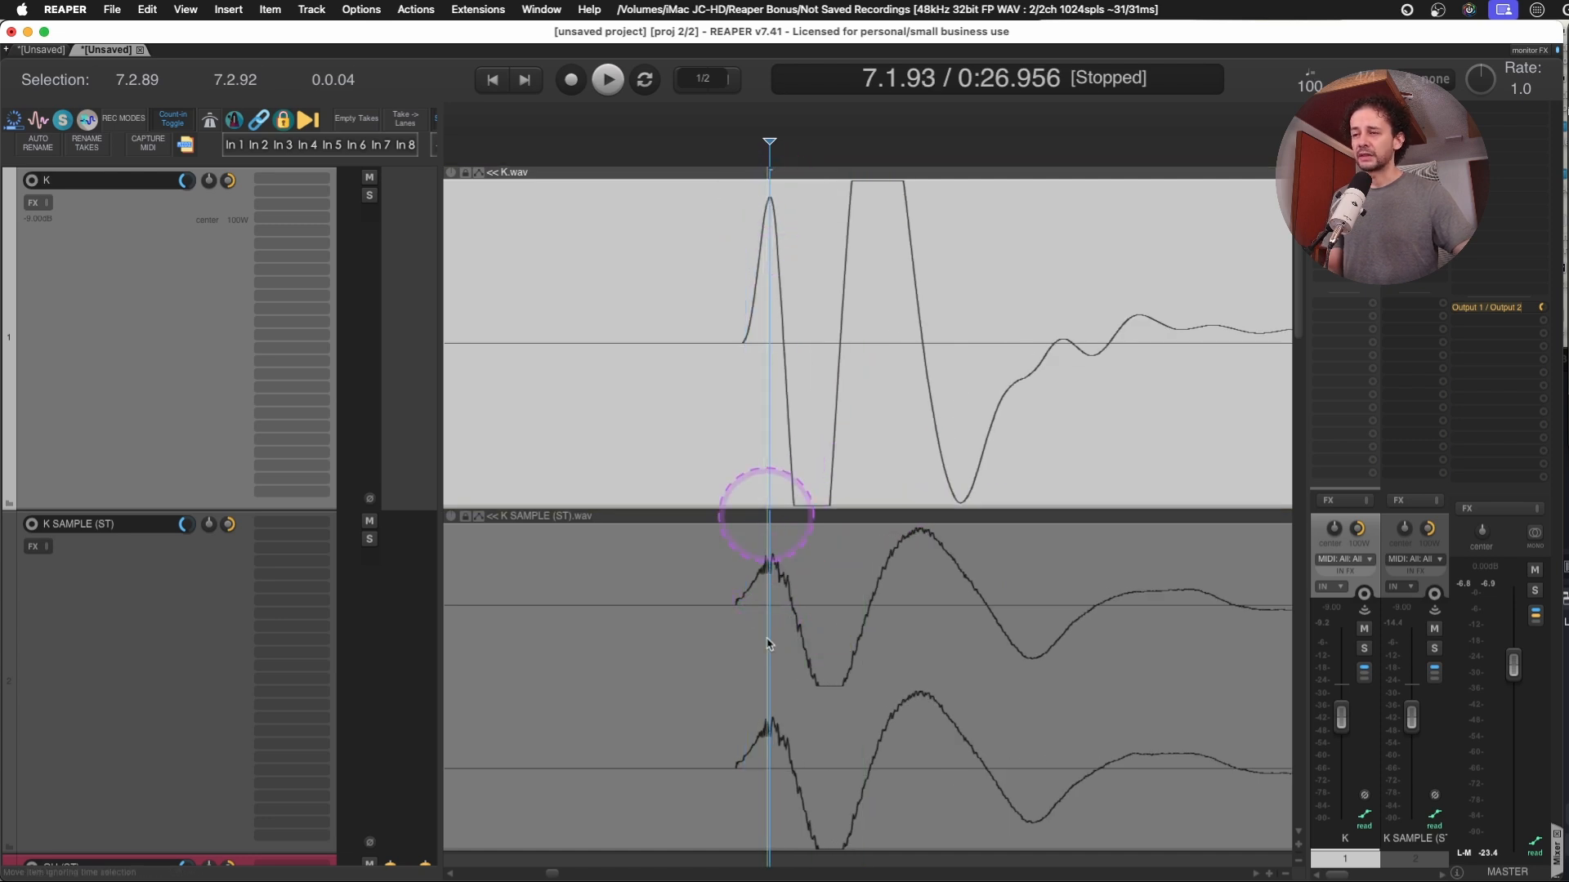
{"action": "left_click", "coordinate": [882, 322]}
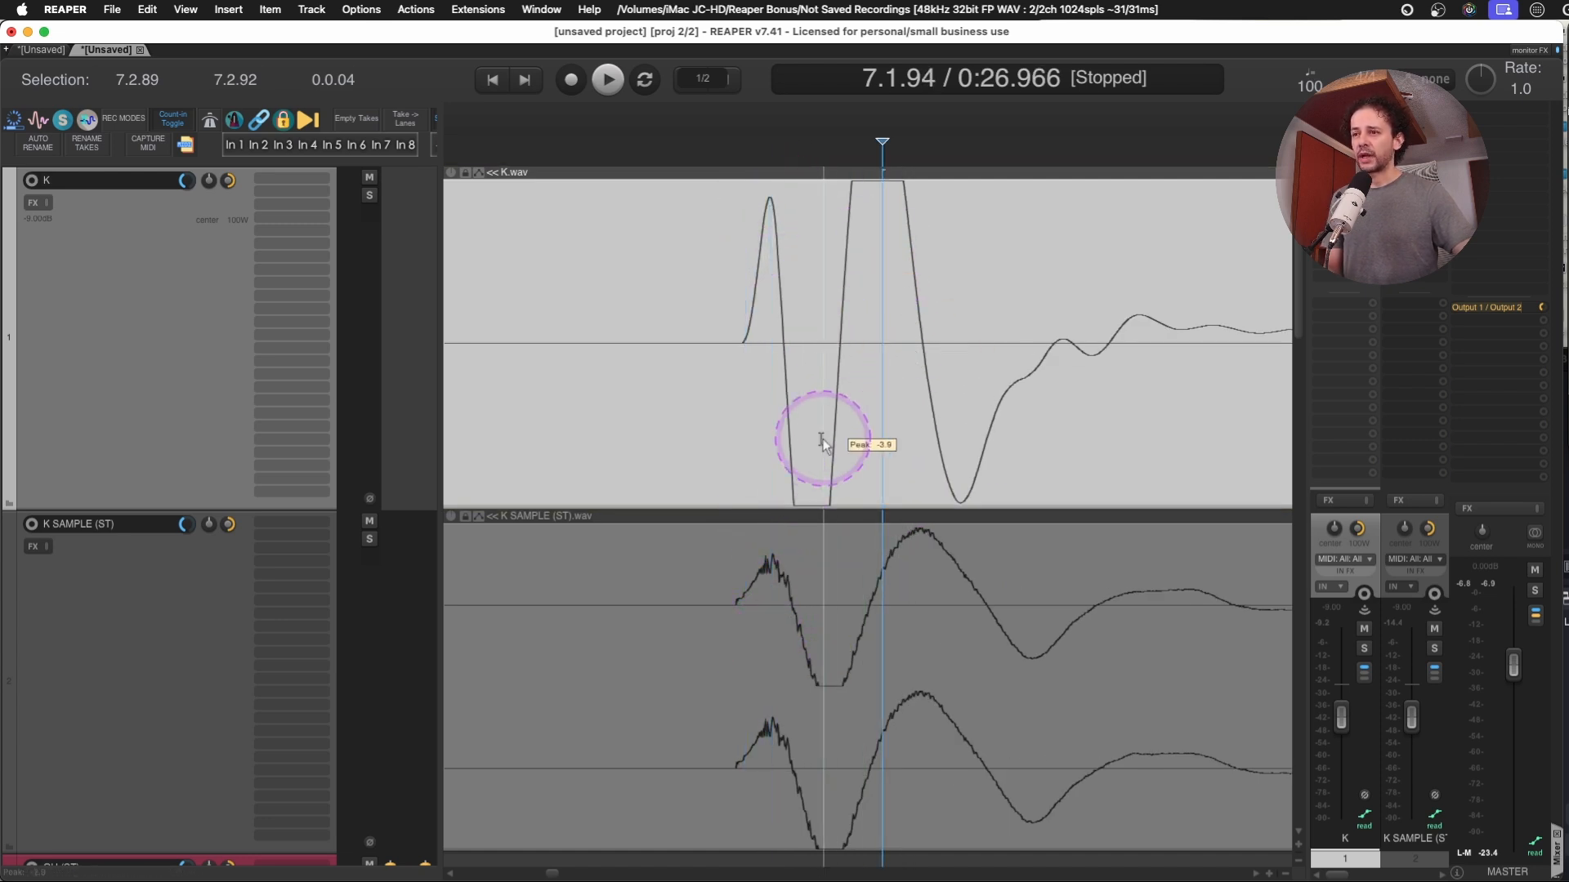
{"action": "left_click", "coordinate": [831, 638]}
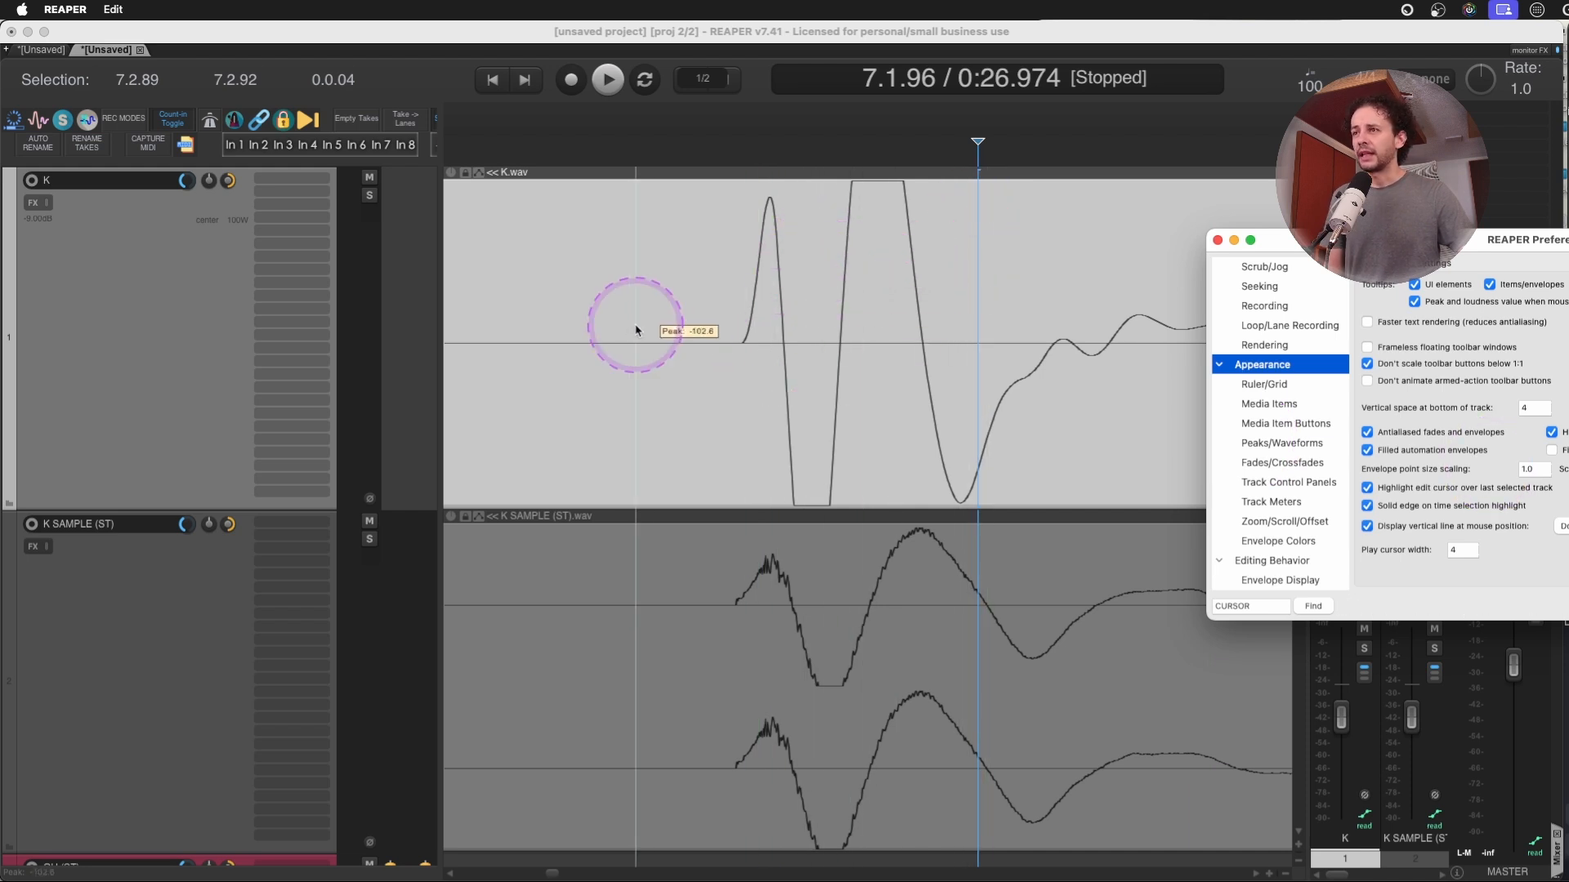
Apply random colors to the K and K SAMPLE (ST) tracks repeatedly, ending with orange for K and lavender for K SAMPLE (ST).
{"action": "left_click", "coordinate": [151, 384]}
{"action": "left_click", "coordinate": [109, 613], "text": "shift"}
{"action": "key", "text": "shift+c"}
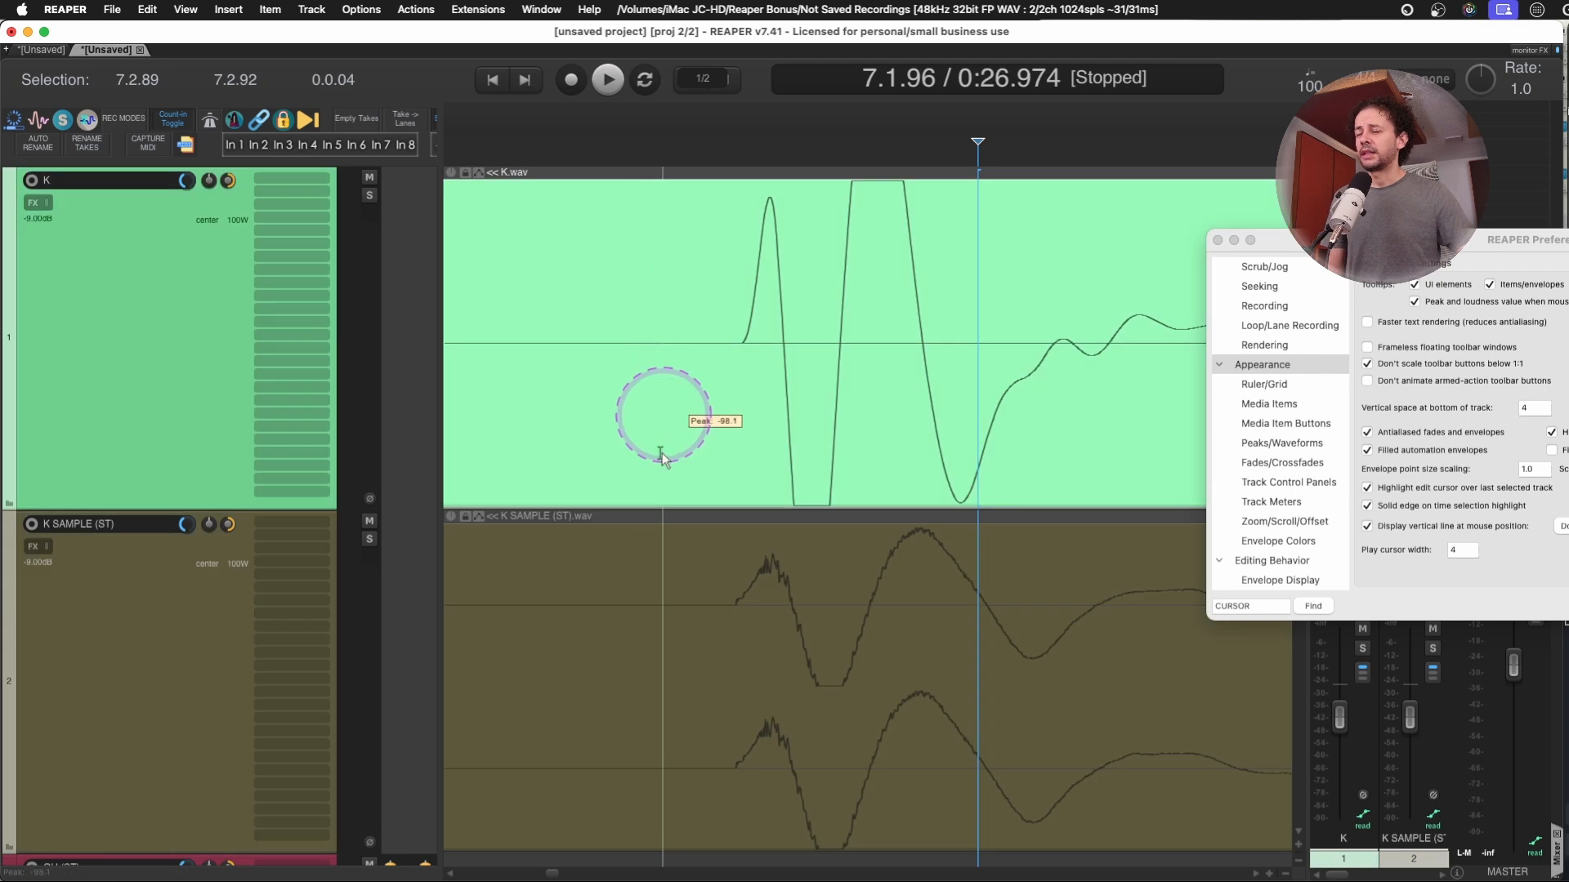
{"action": "key", "text": "shift+c"}
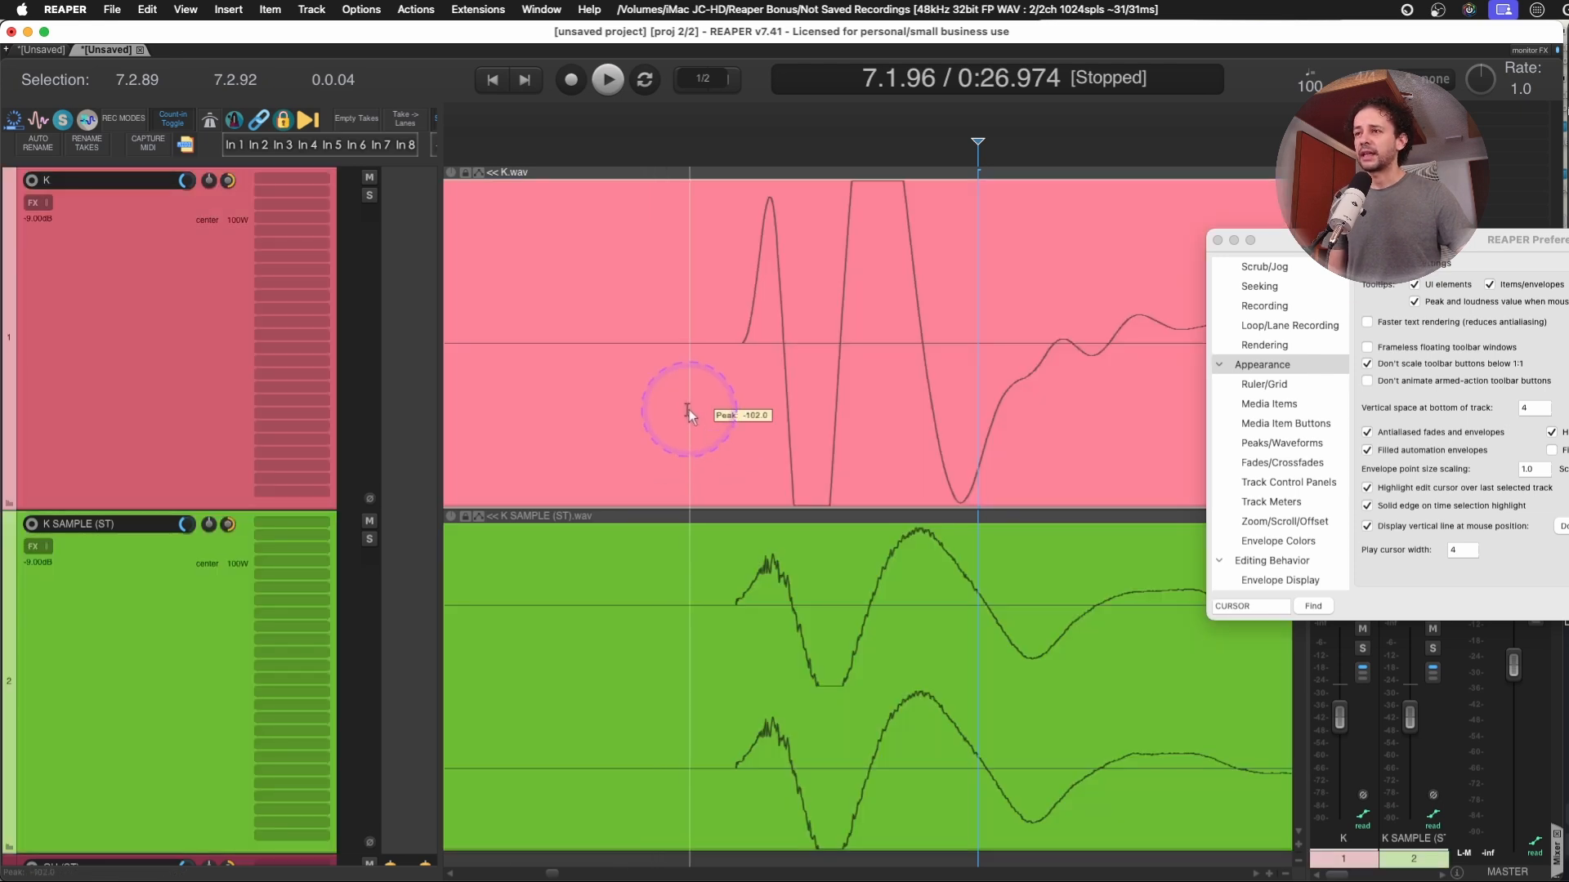
{"action": "key", "text": "shift+c"}
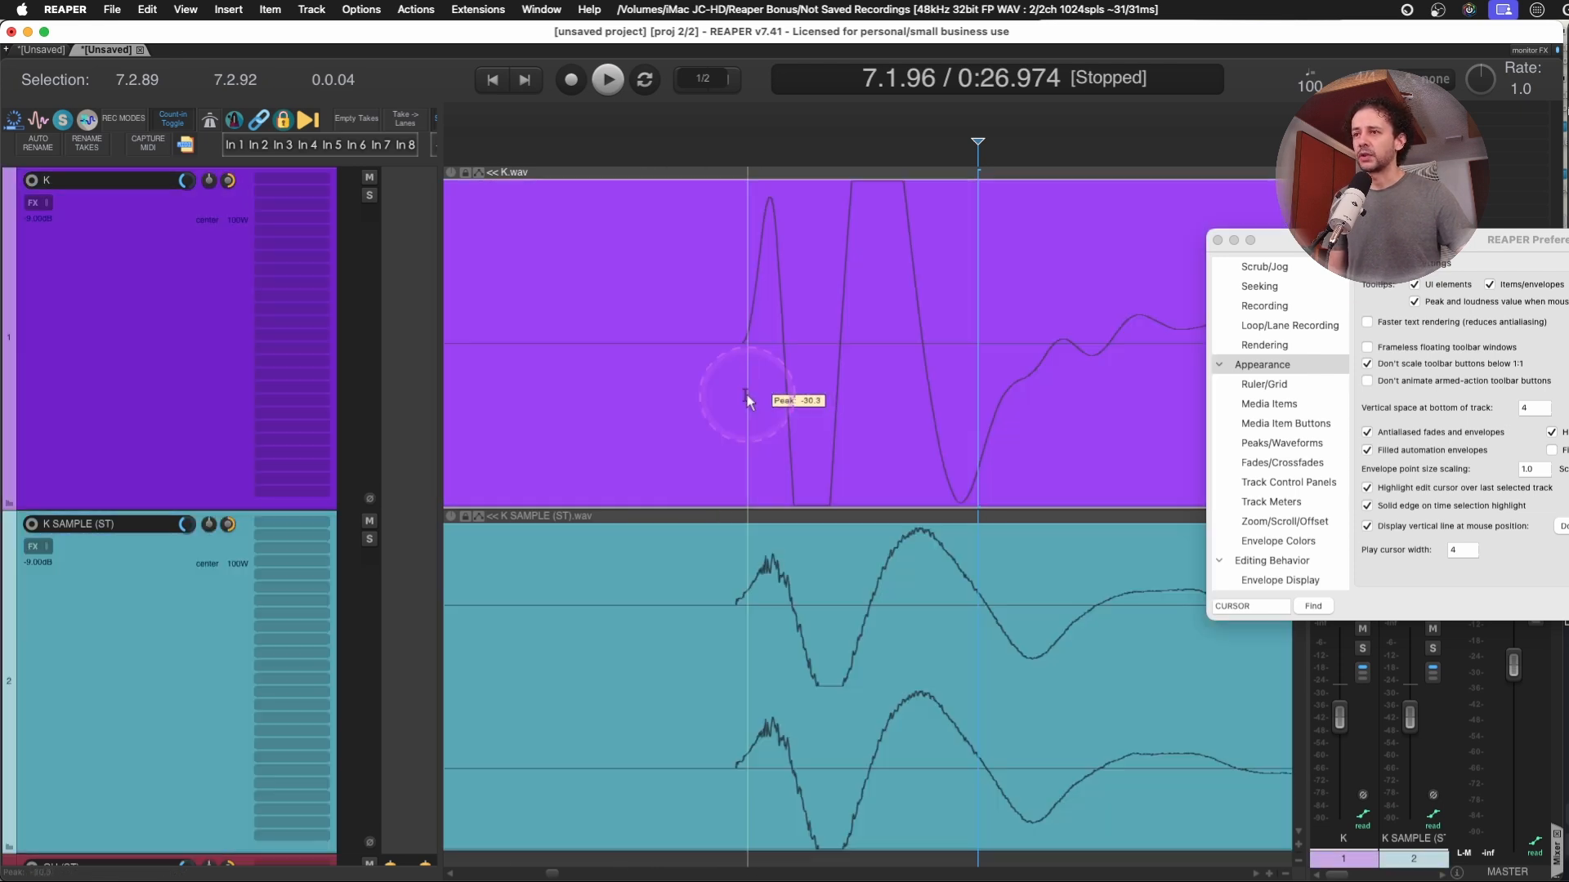
{"action": "key", "text": "shift+c"}
{"action": "key", "text": "shift+c"}
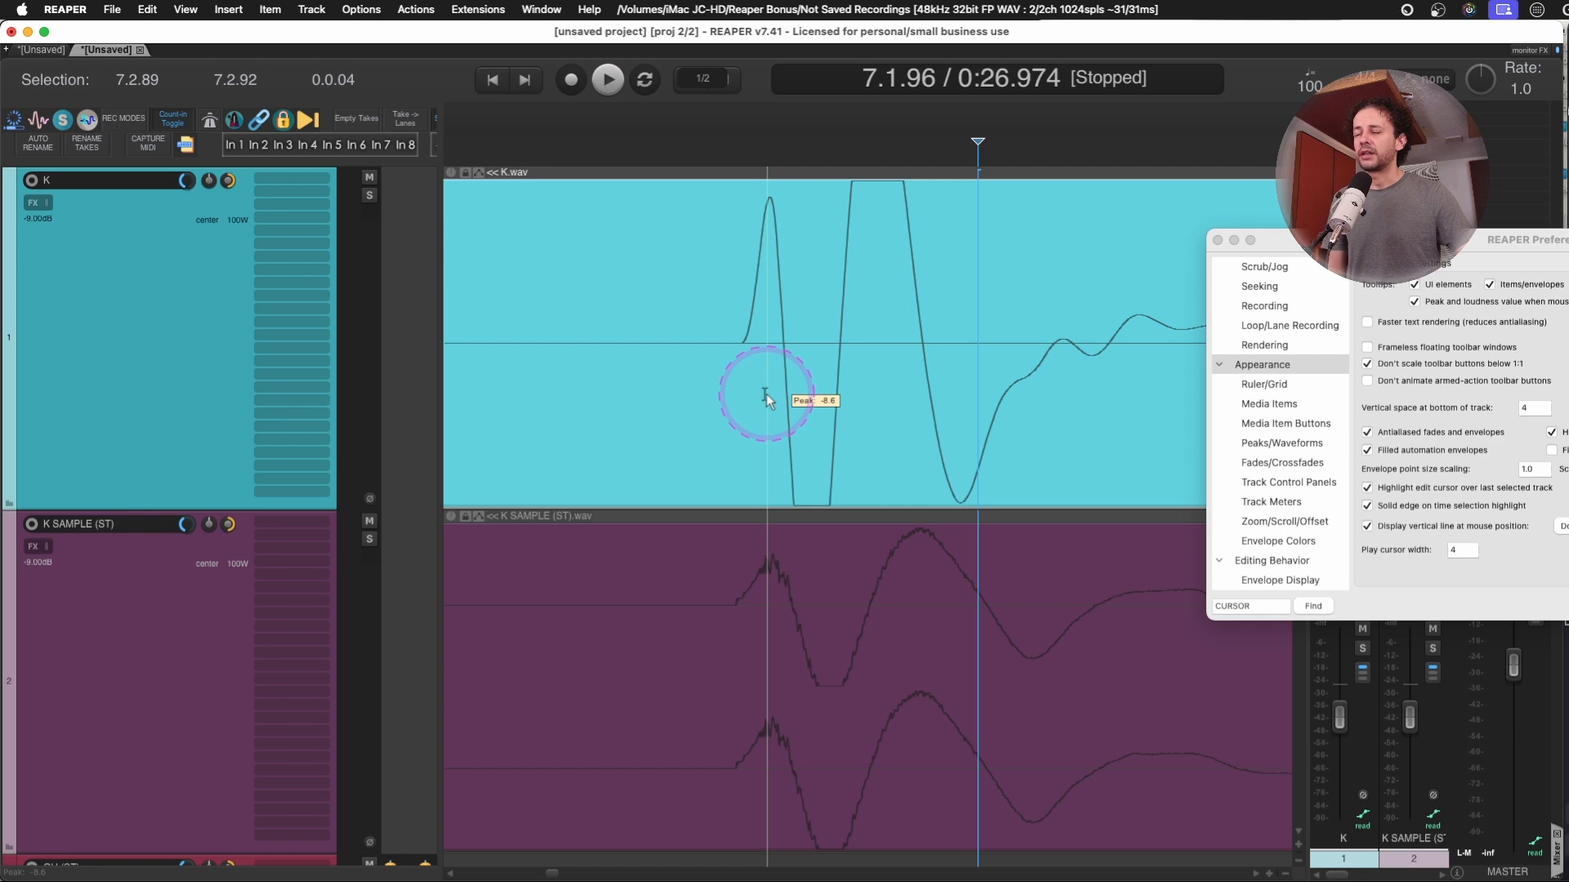
{"action": "key", "text": "shift+c"}
{"action": "key", "text": "shift+c"}
{"action": "key", "text": "shift+c"}
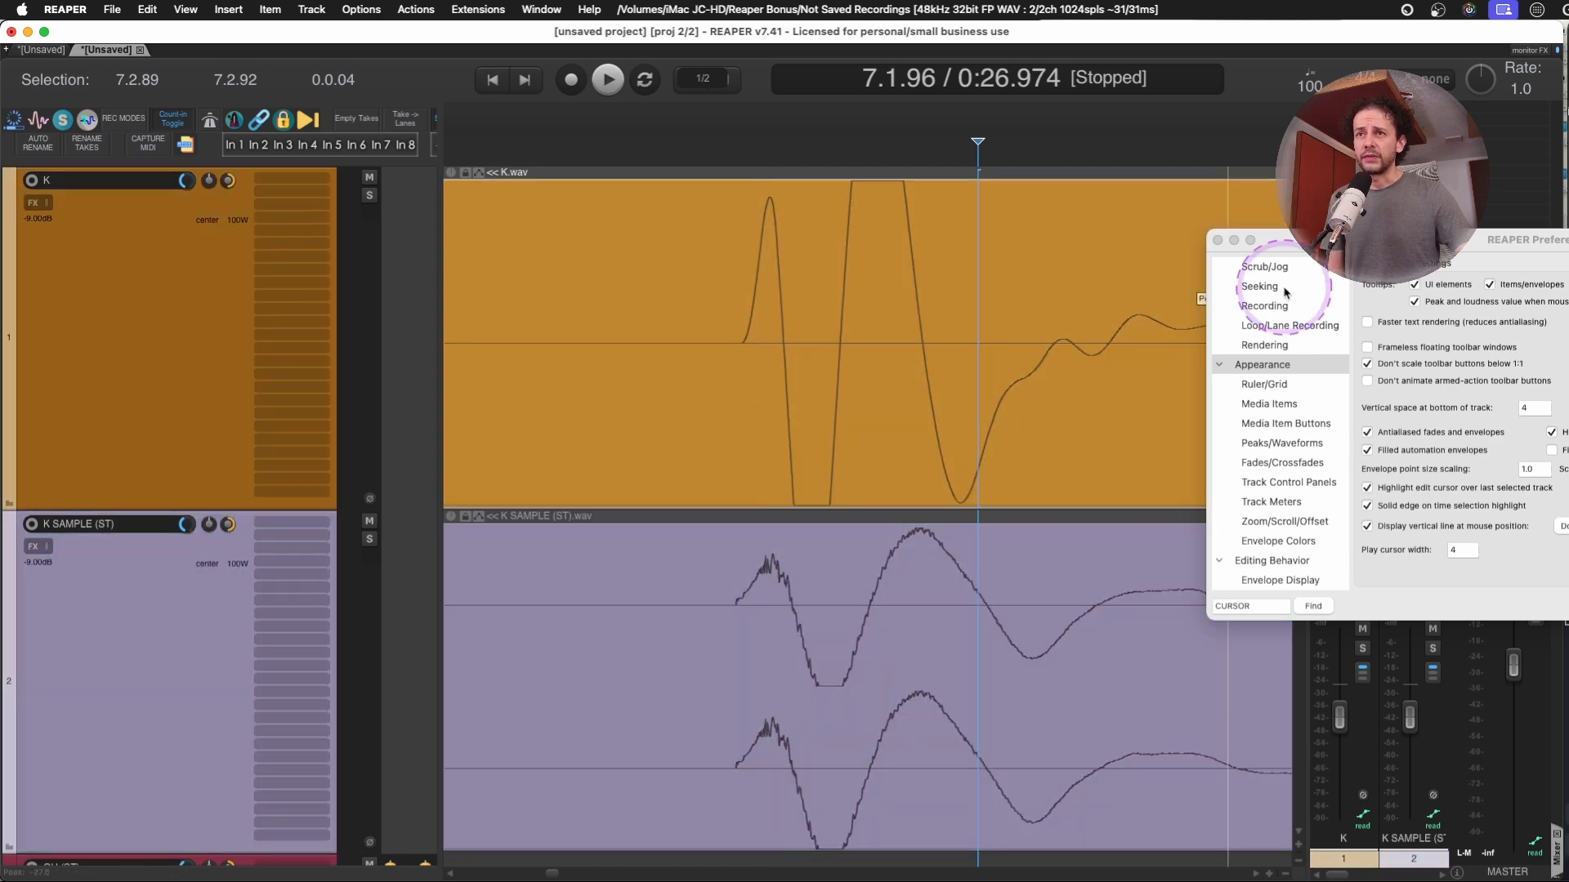
Turn off the vertical line at the mouse position in the Appearance preferences and place the edit cursor at 7.1.93 in K.wav.
{"action": "left_click_drag", "start_coordinate": [1343, 240], "coordinate": [226, 180]}
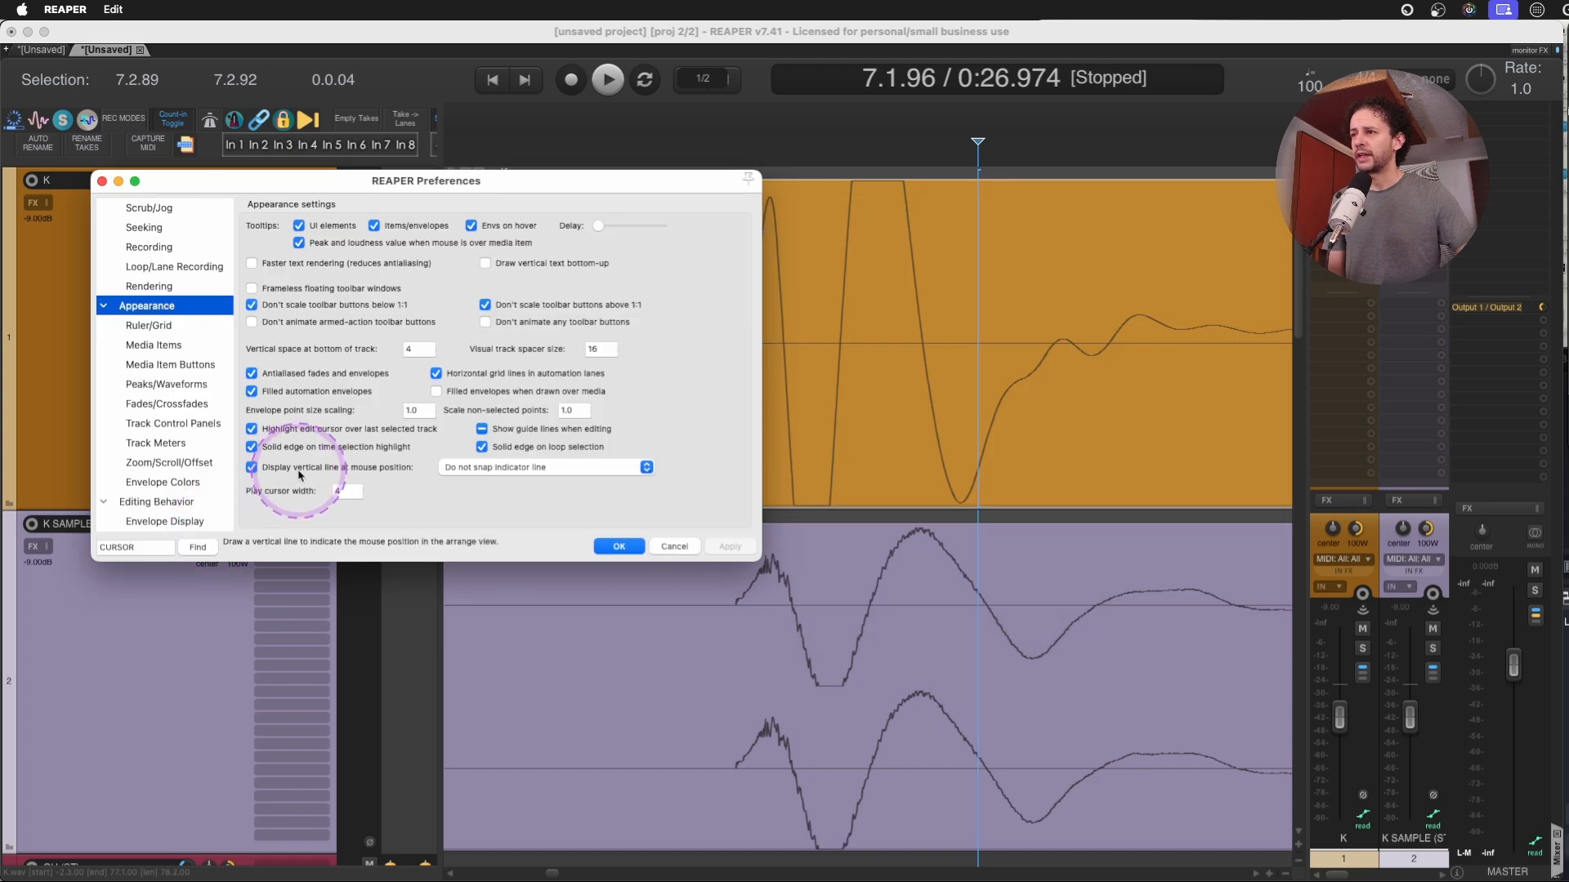
{"action": "left_click", "coordinate": [394, 467]}
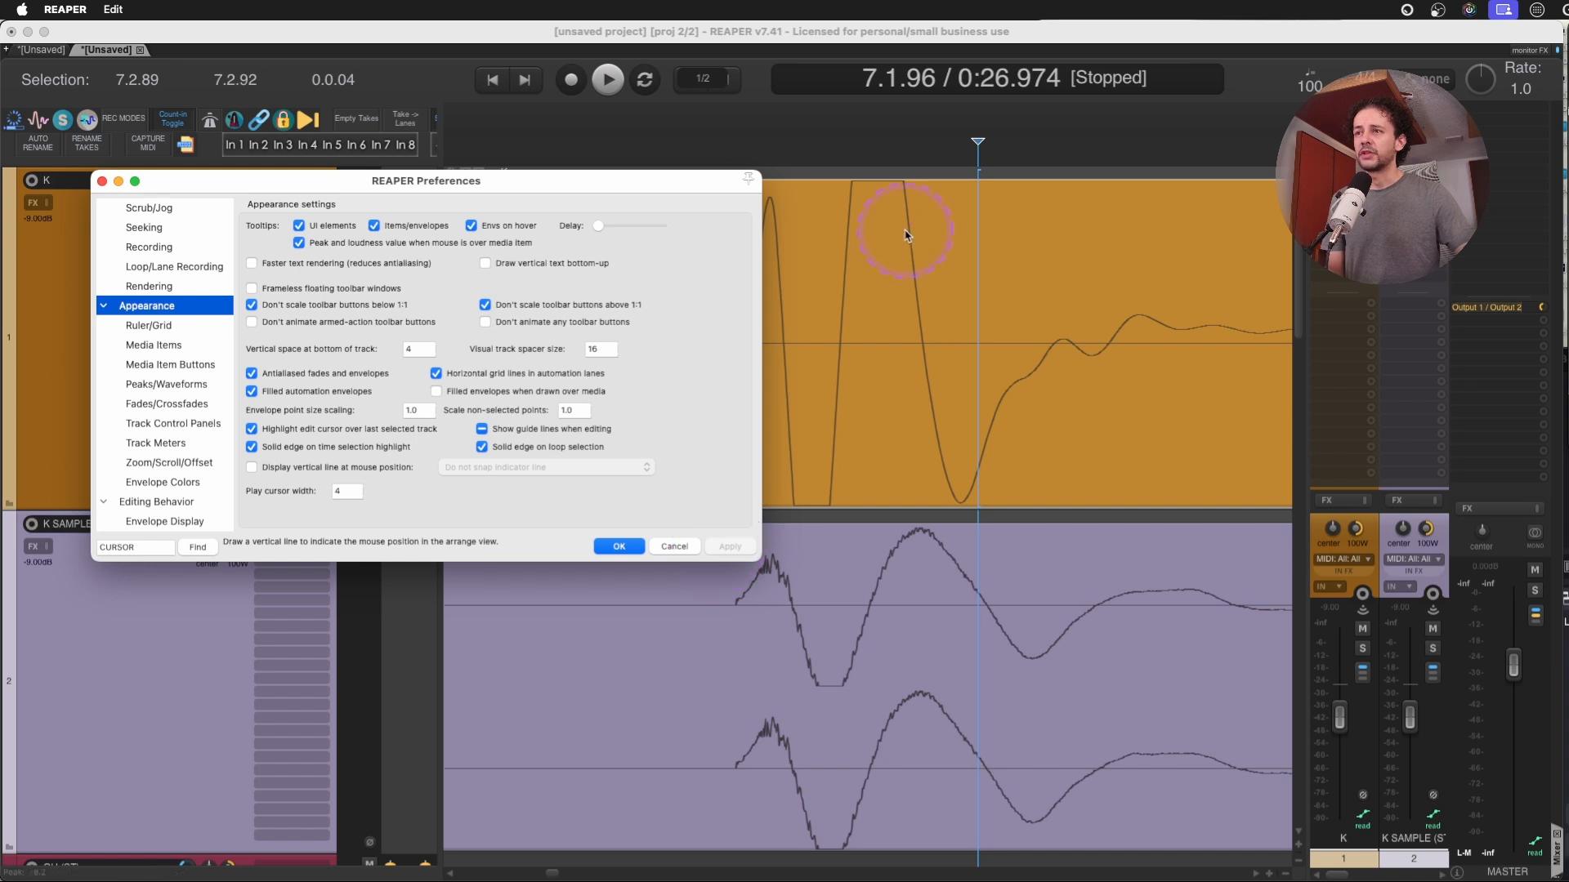
{"action": "left_click", "coordinate": [808, 258]}
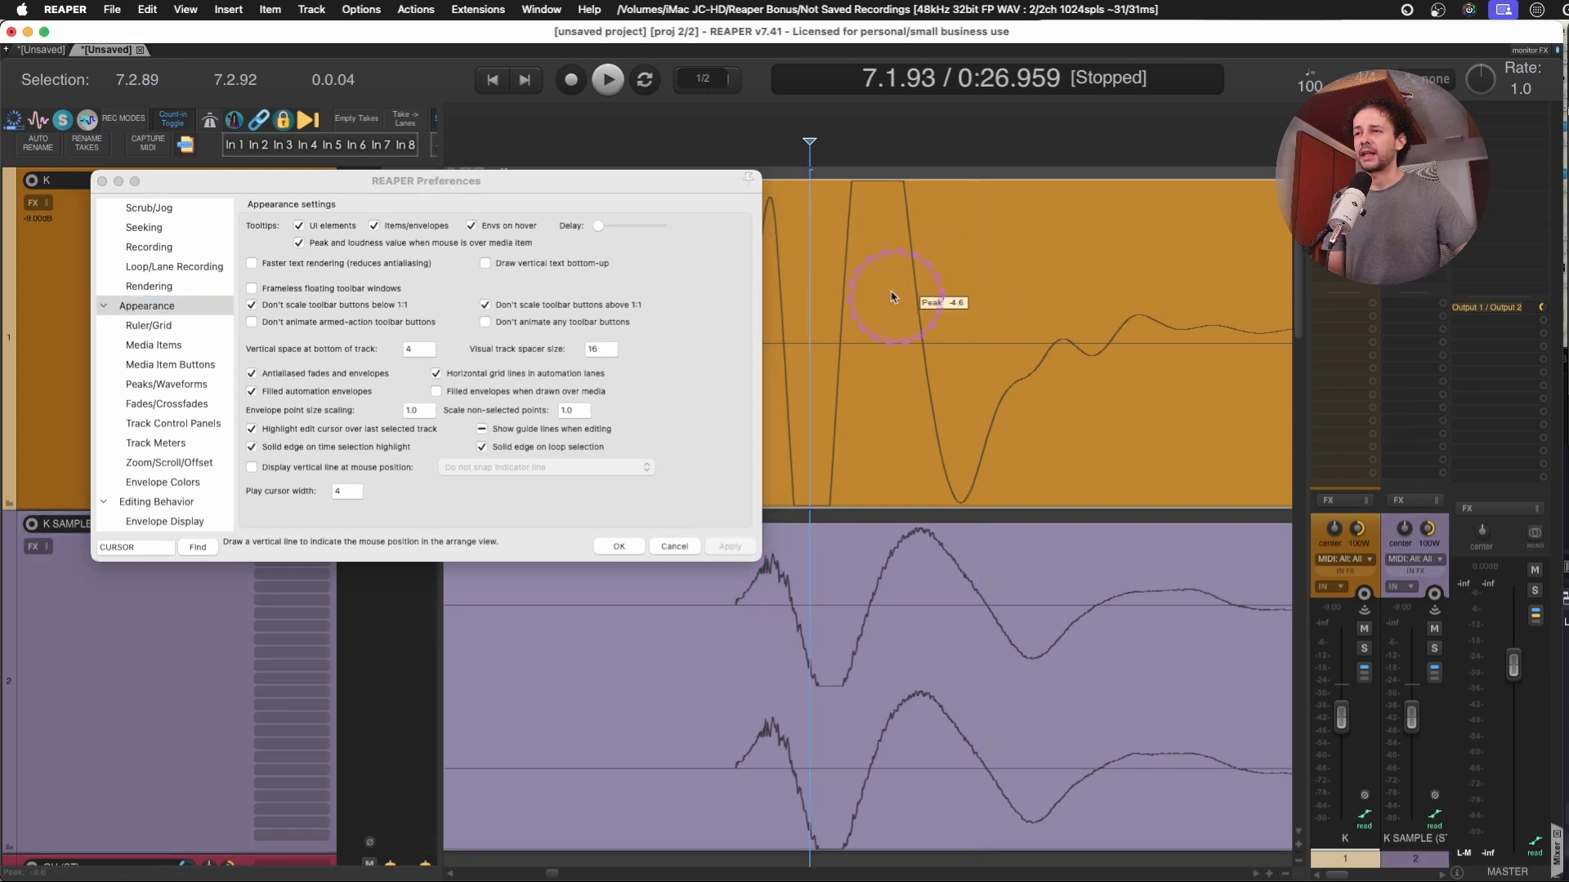
Place the edit cursor at 7.1.94, turn on the unsnapped vertical line at the mouse position and confirm the preferences.
{"action": "left_click", "coordinate": [1070, 290]}
{"action": "left_click", "coordinate": [983, 272]}
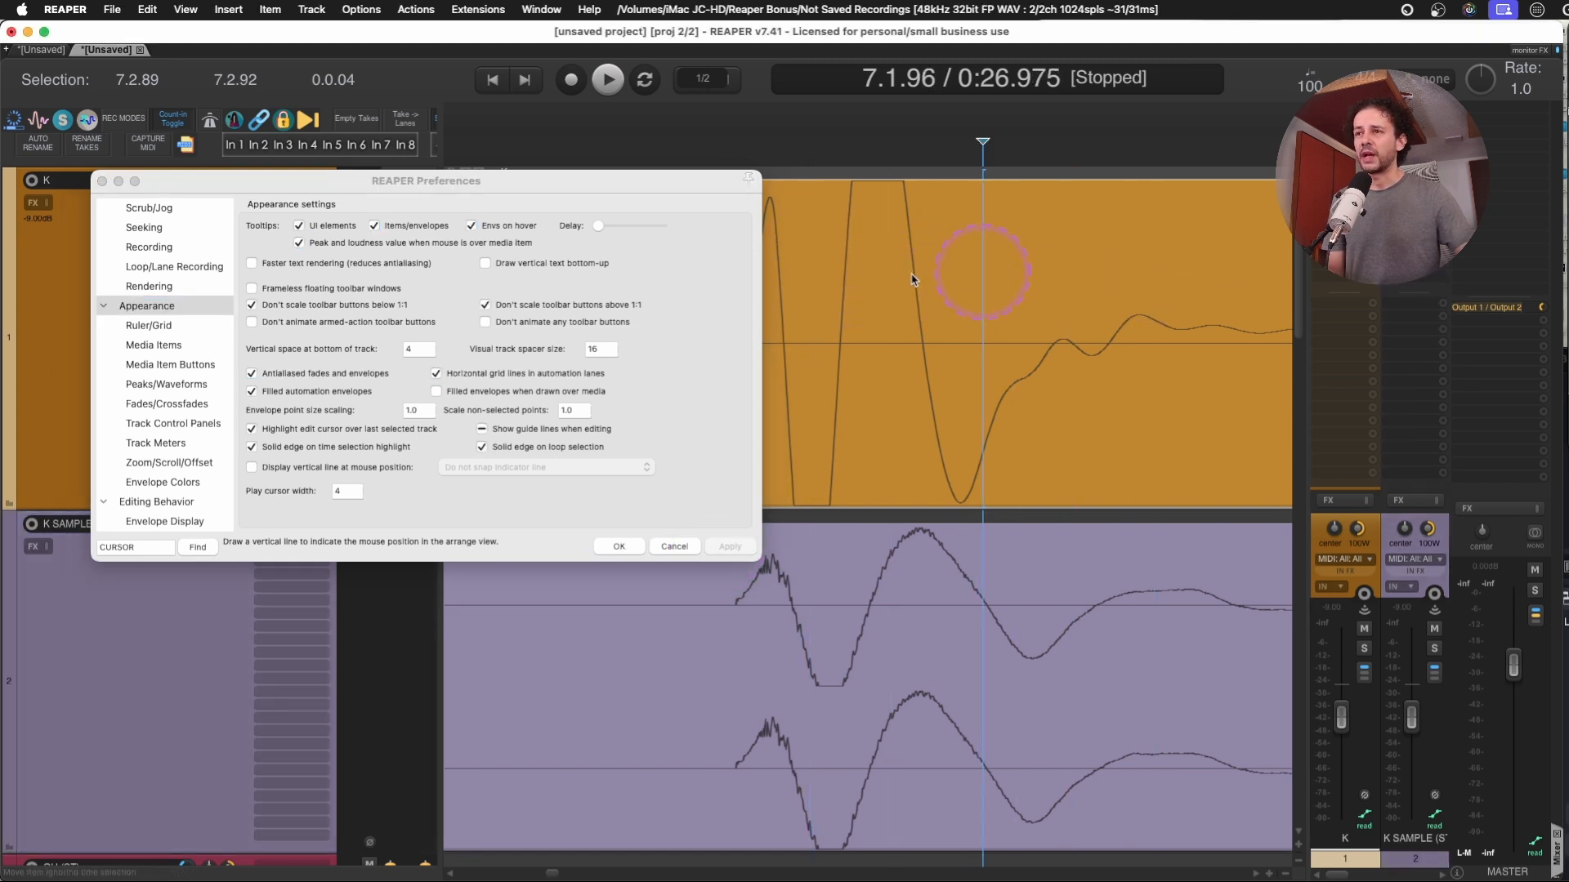
{"action": "left_click", "coordinate": [326, 467]}
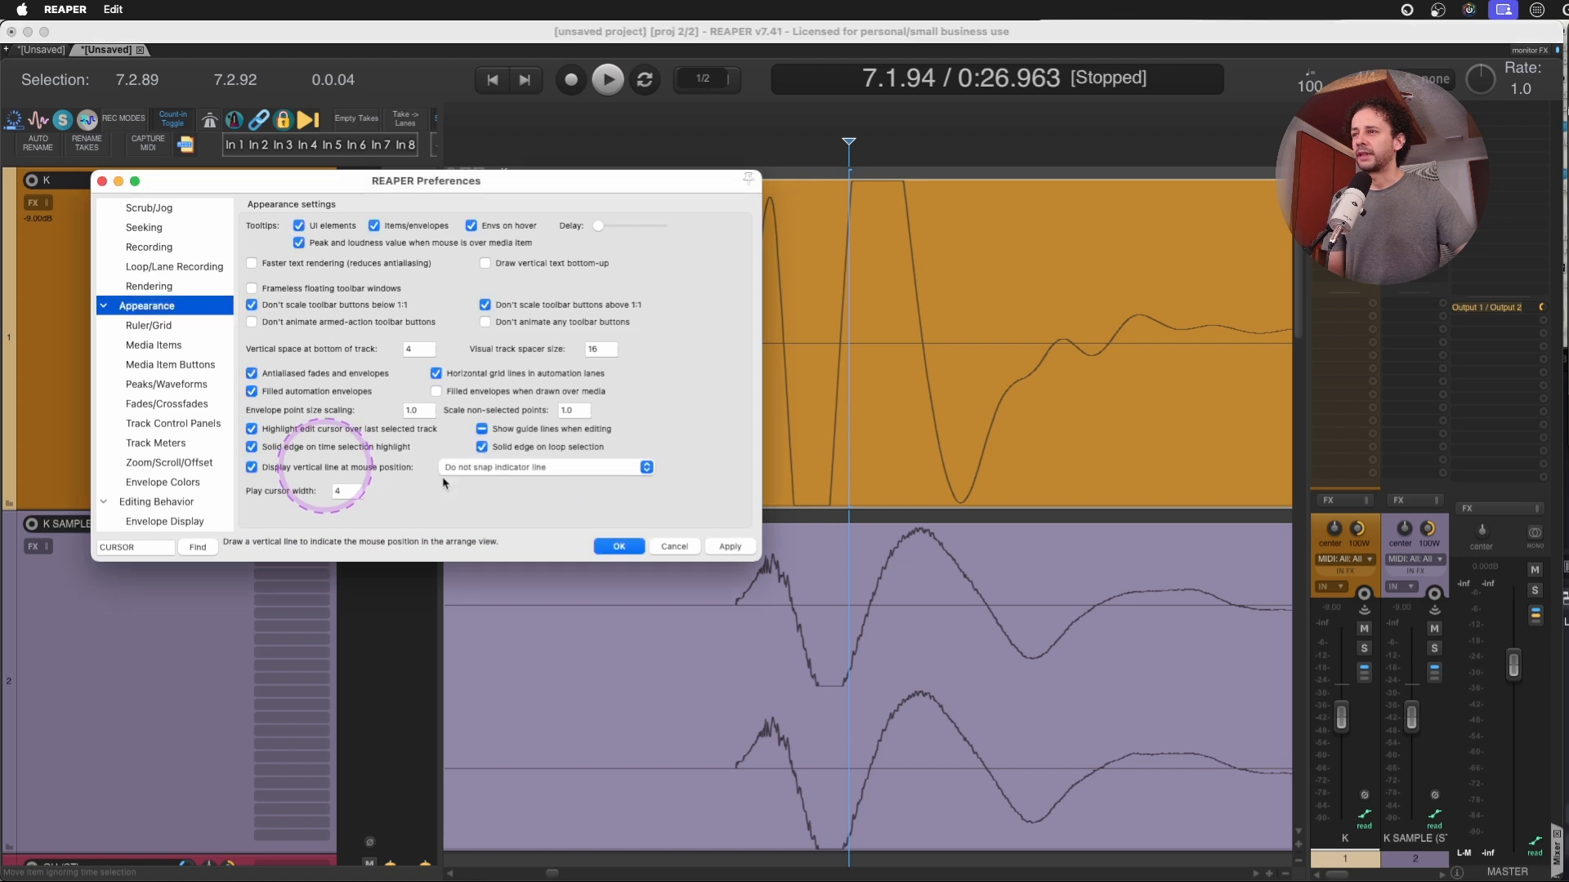
{"action": "left_click", "coordinate": [742, 547]}
{"action": "left_click", "coordinate": [619, 546]}
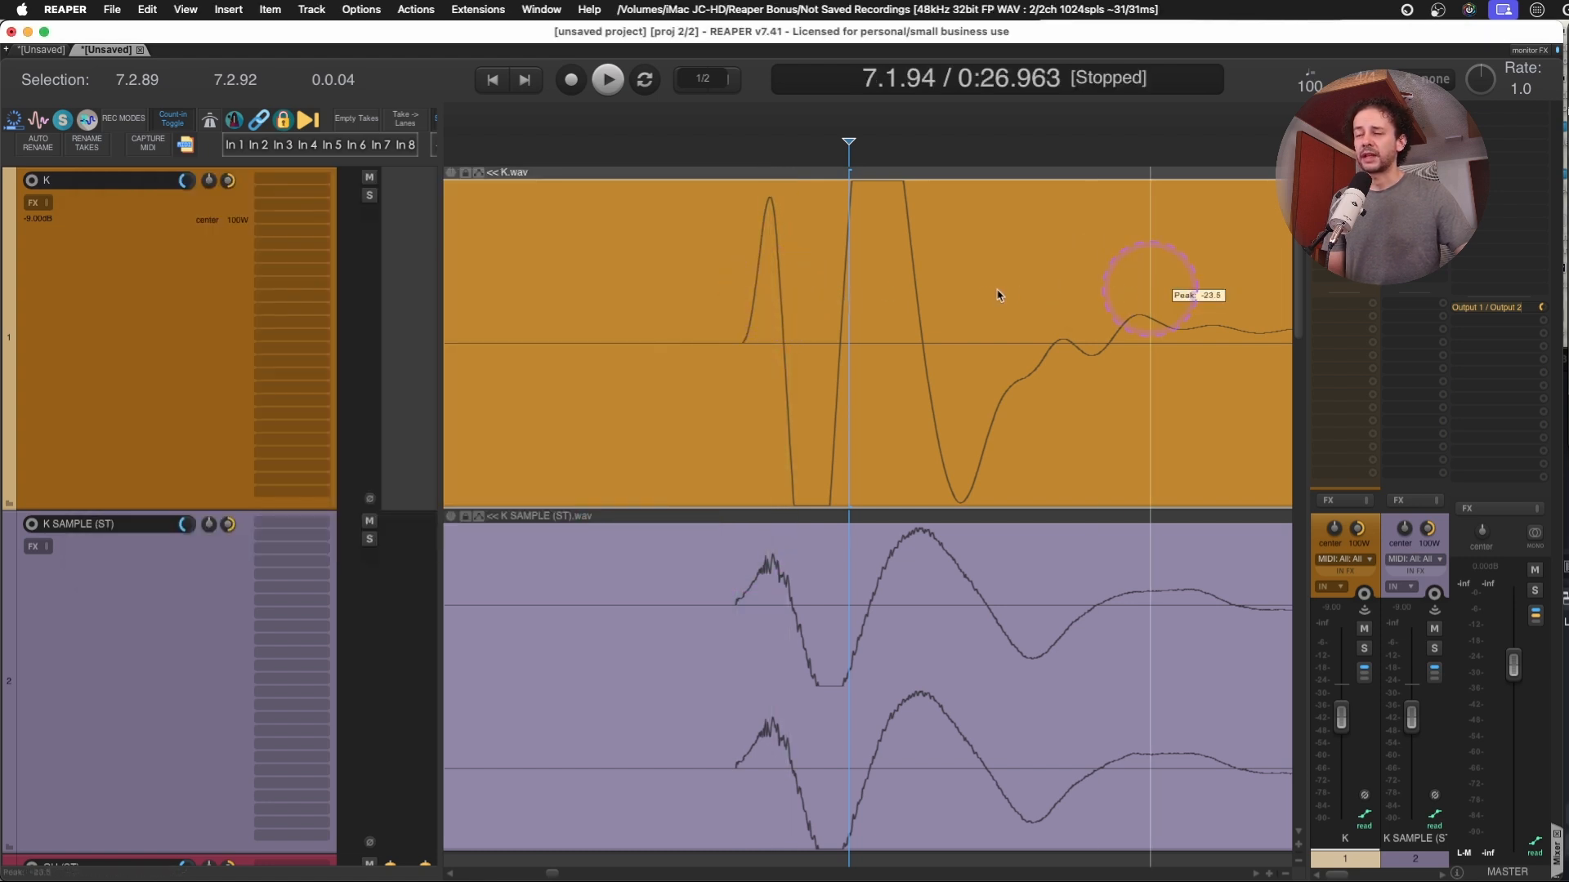
Place the edit cursor at 7.1.91 just before the kick onset in K.wav and examine both waveforms there.
{"action": "left_click", "coordinate": [675, 302]}
{"action": "scroll", "coordinate": [677, 308], "scroll_direction": "down", "scroll_amount": 3}
{"action": "scroll", "coordinate": [666, 347], "scroll_direction": "up", "scroll_amount": 5}
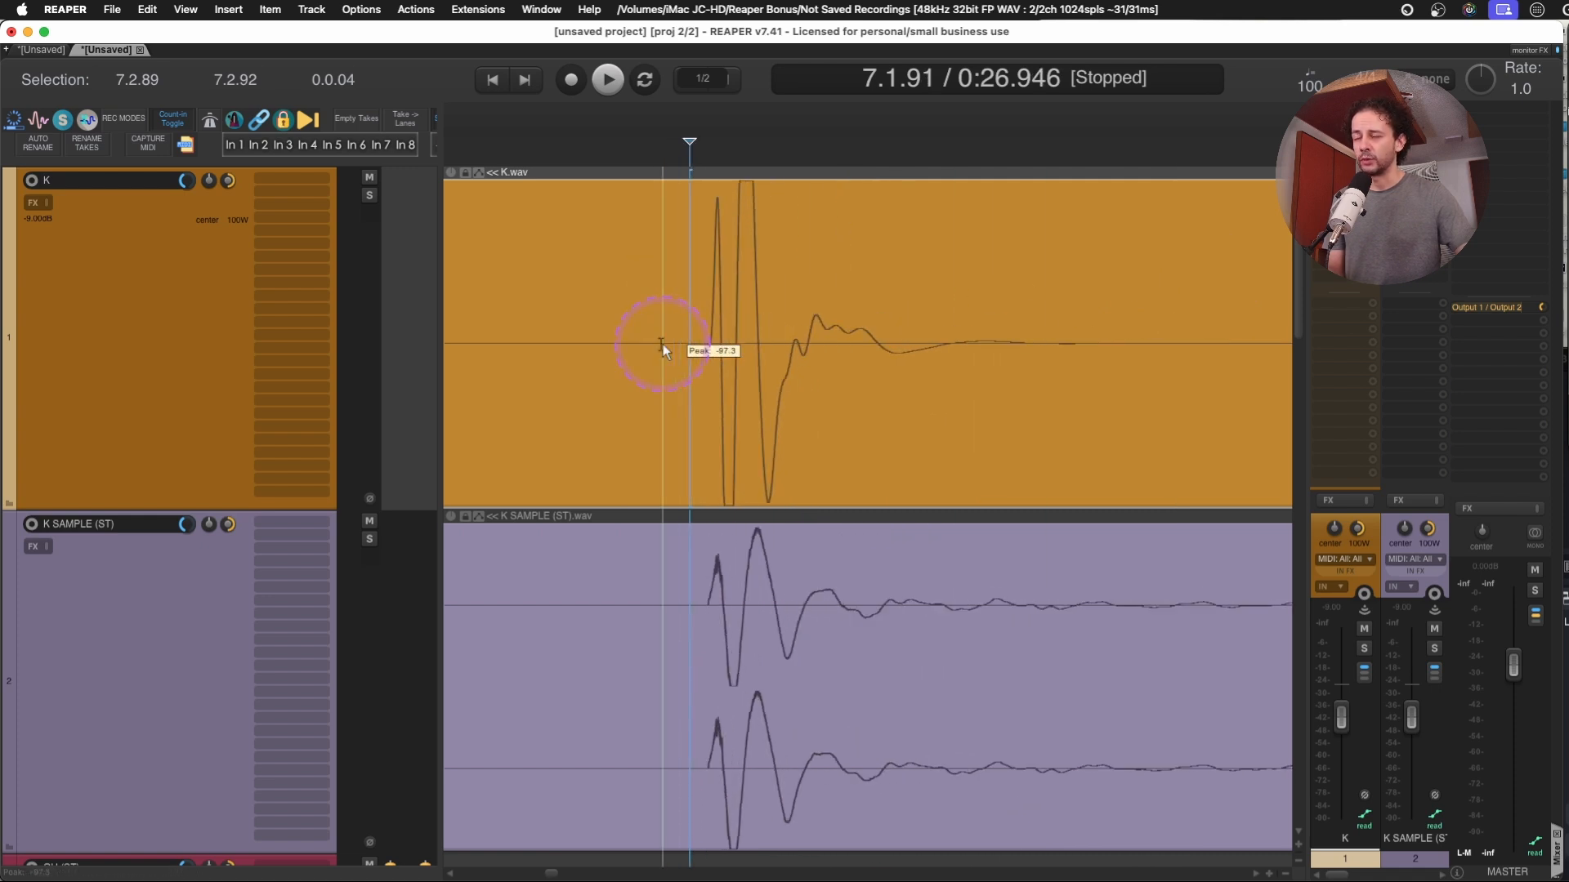
{"action": "scroll", "coordinate": [692, 347], "scroll_direction": "down", "scroll_amount": 3}
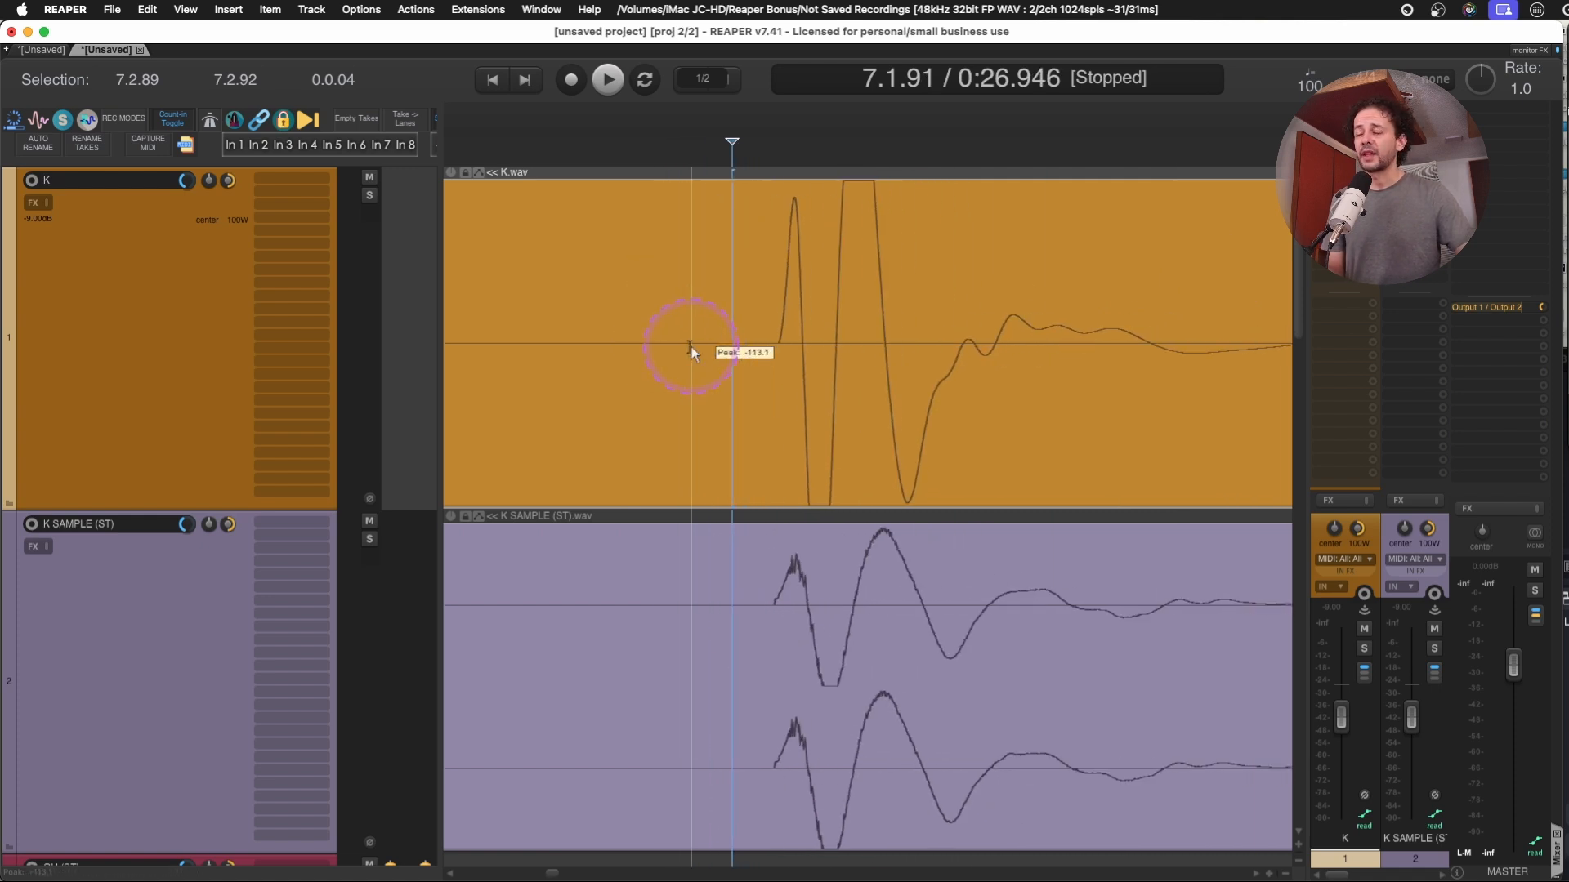
{"action": "scroll", "coordinate": [894, 344], "scroll_direction": "up", "scroll_amount": 4}
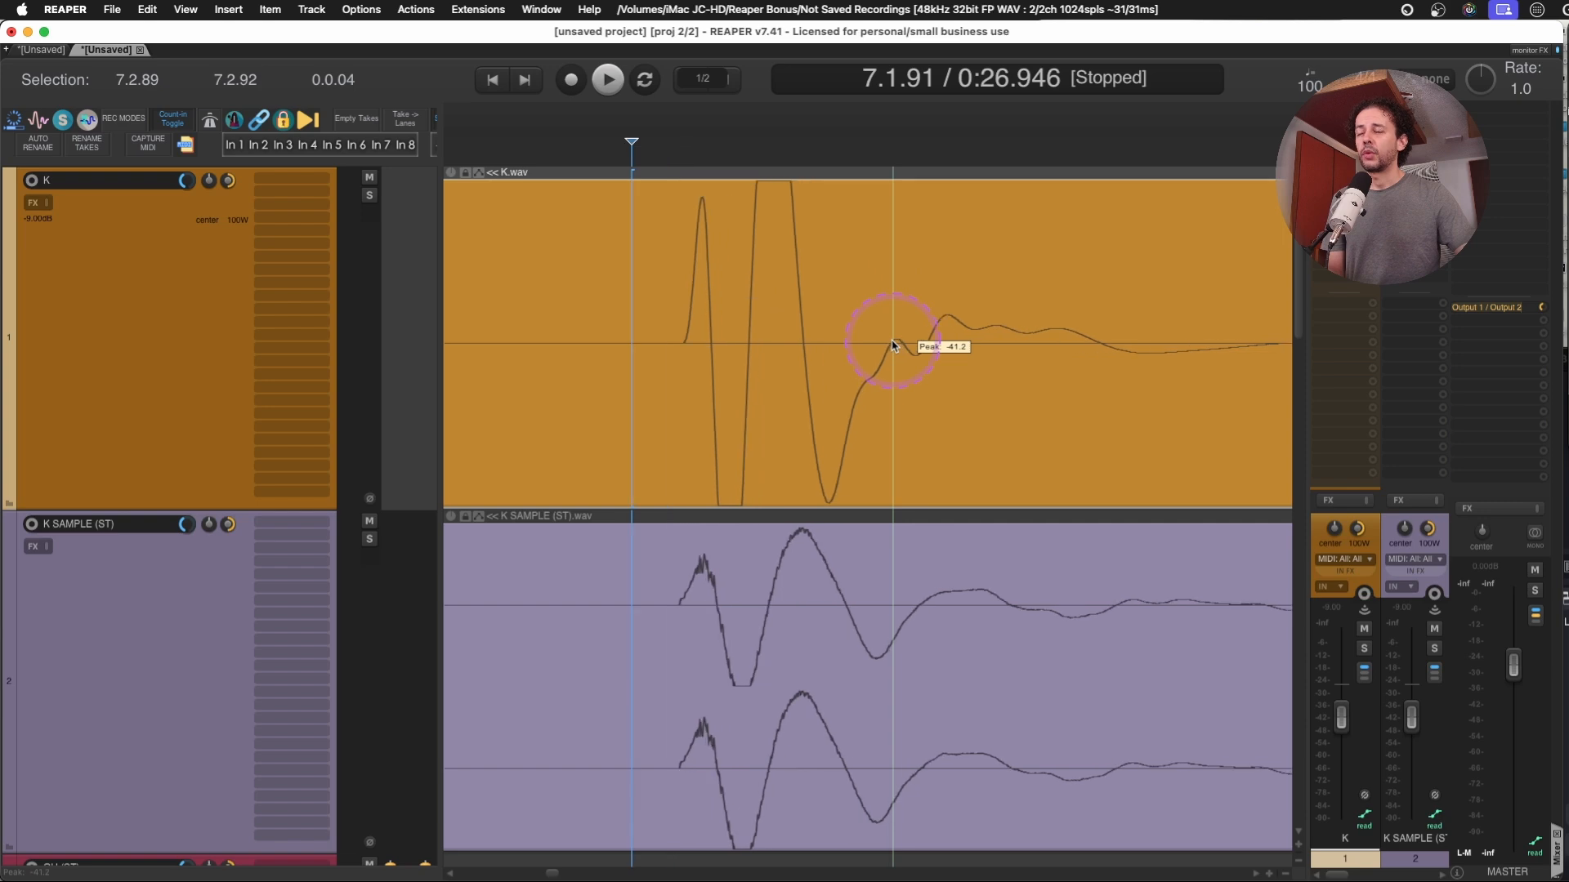
{"action": "scroll", "coordinate": [893, 345], "scroll_direction": "down", "scroll_amount": 2}
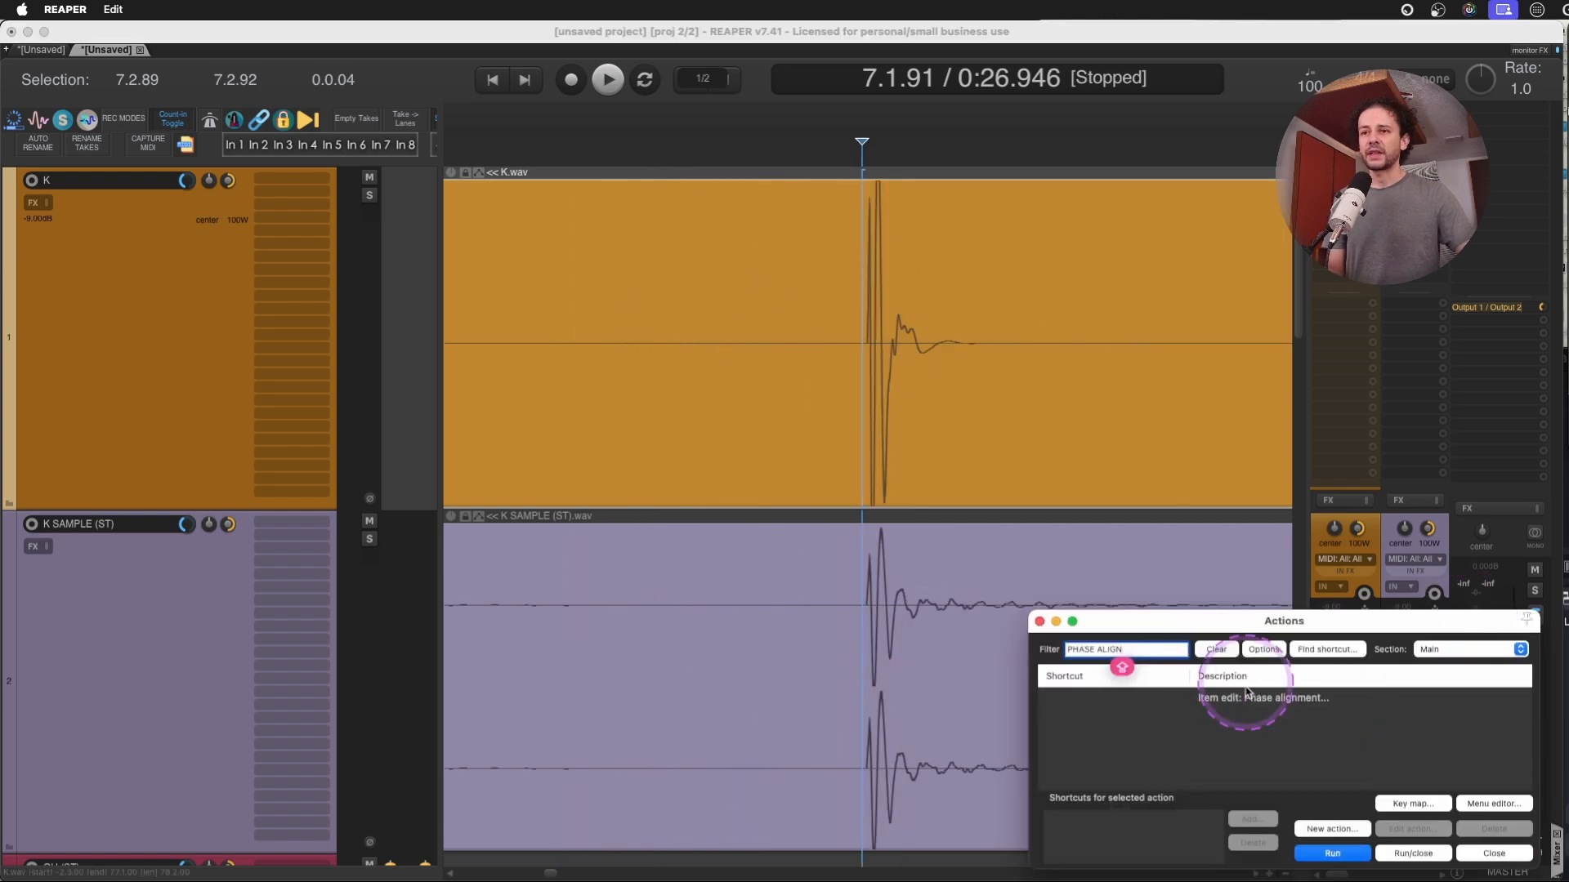
Look up the Item edit: Phase alignment action and open the Phase Align Items window for K.wav.
{"action": "left_click", "coordinate": [1246, 699]}
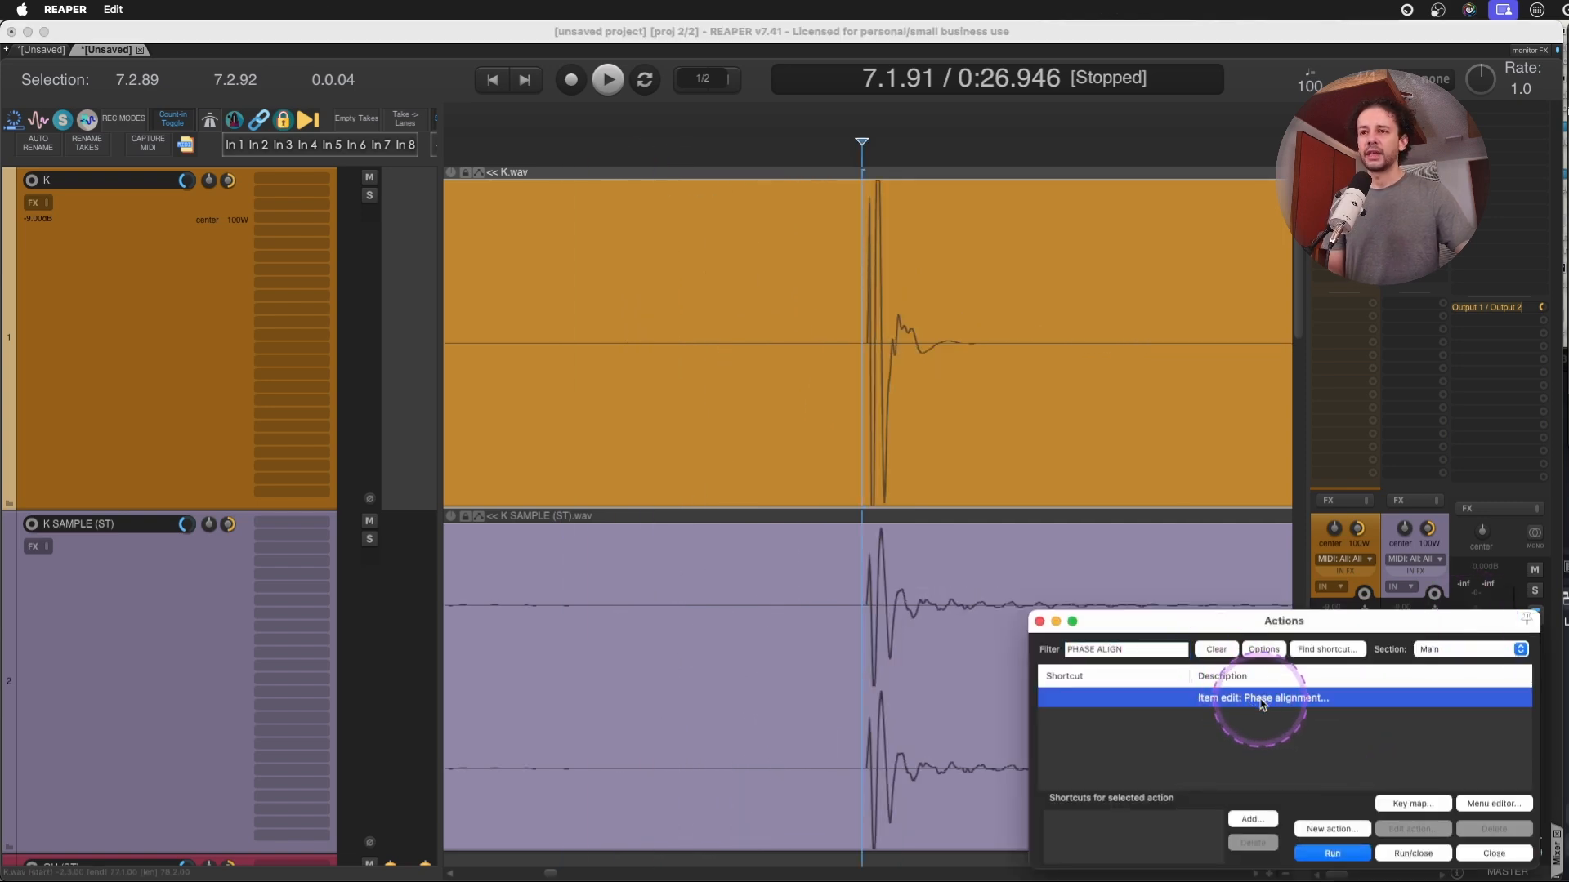
{"action": "right_click", "coordinate": [1263, 704]}
{"action": "left_click", "coordinate": [148, 278]}
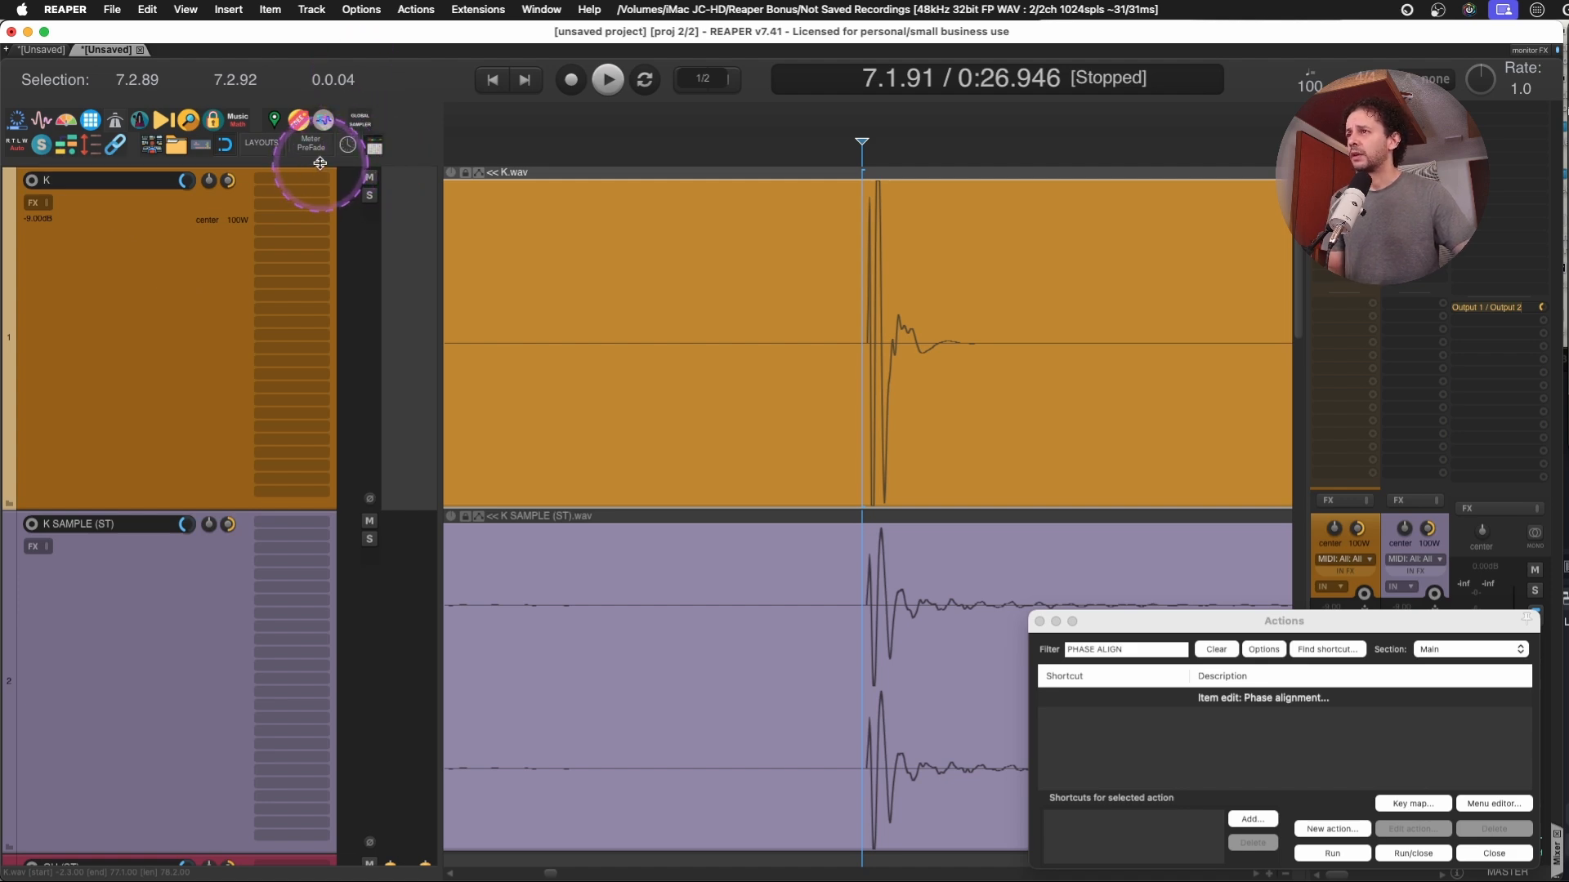
{"action": "left_click", "coordinate": [110, 126]}
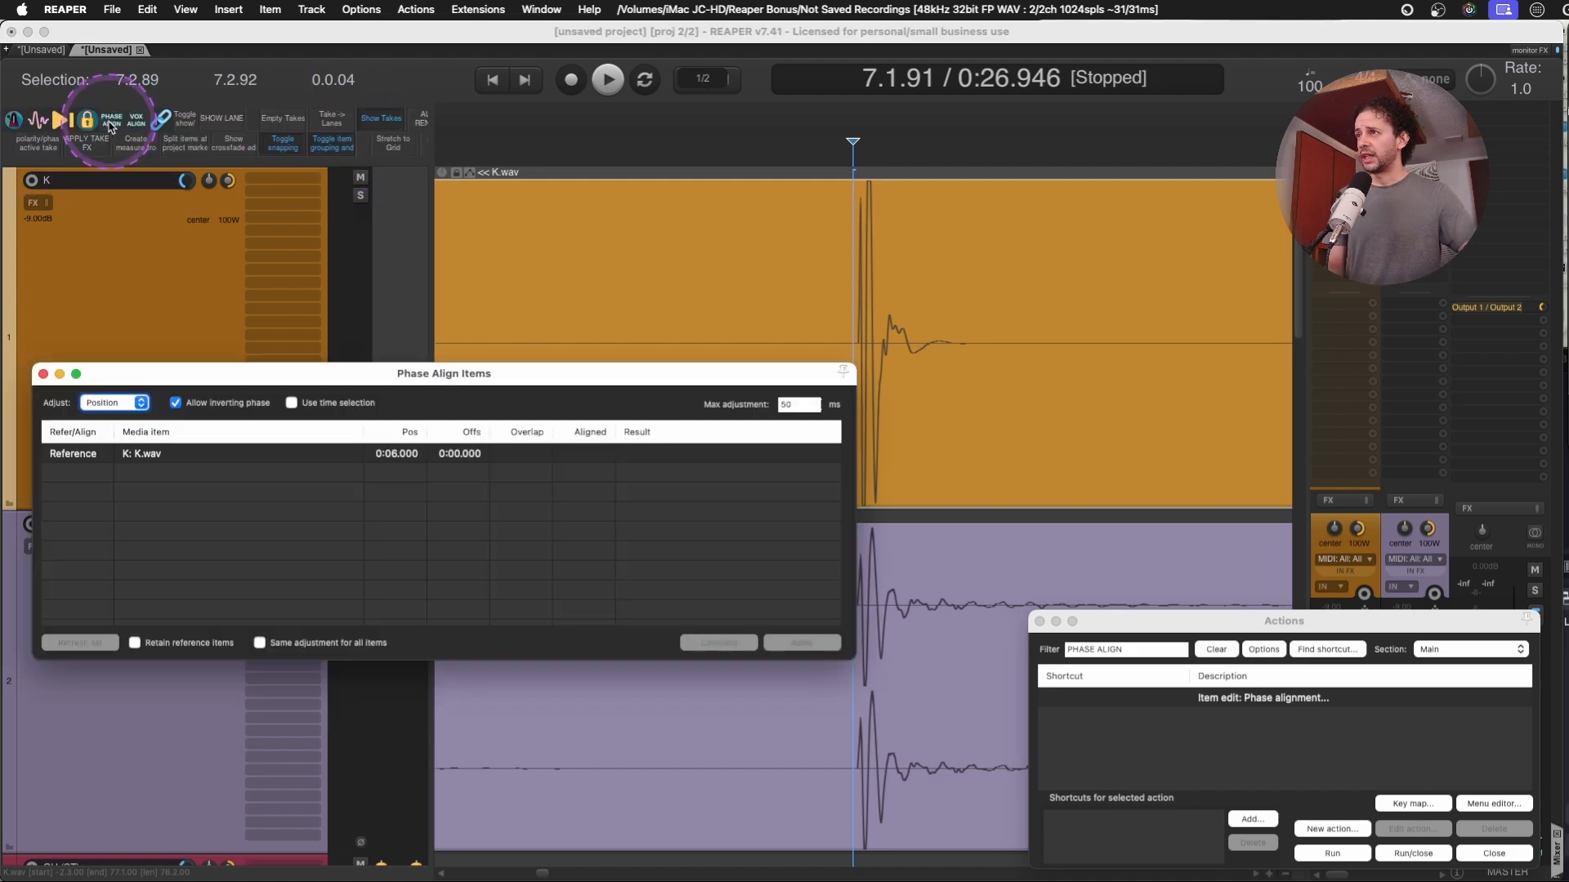
{"action": "left_click_drag", "start_coordinate": [205, 382], "coordinate": [189, 579]}
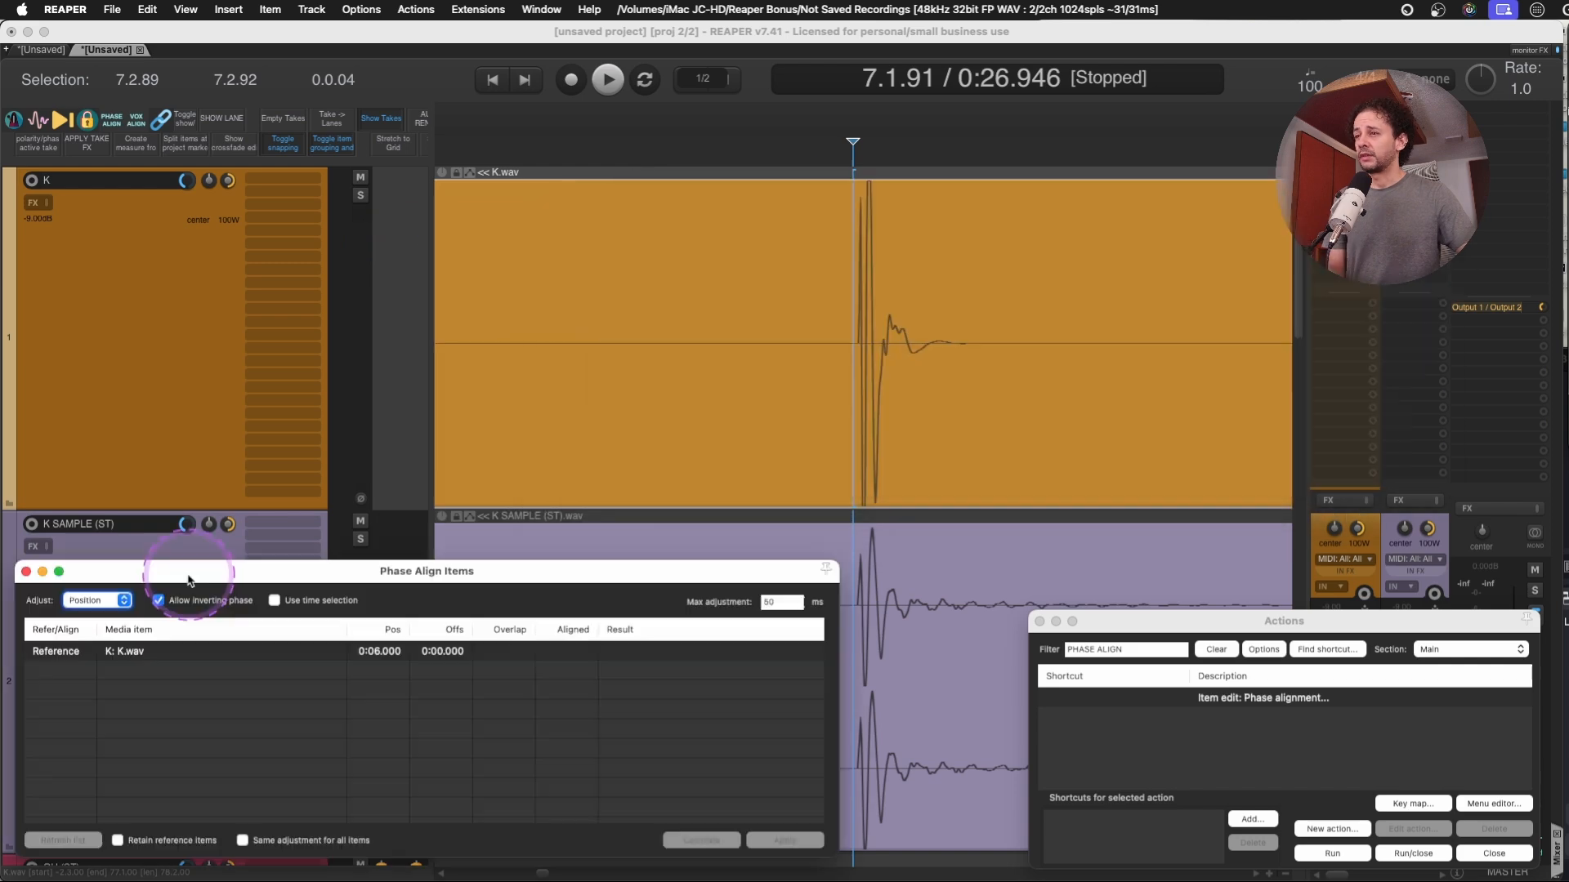
Duplicate the K and K SAMPLE (ST) tracks and reorder them so each K track is followed by a K SAMPLE (ST) track.
{"action": "left_click", "coordinate": [221, 356]}
{"action": "key", "text": "super+Down"}
{"action": "key", "text": "super+Down"}
{"action": "key", "text": "super+Down"}
{"action": "key", "text": "super+Down"}
{"action": "key", "text": "super+Down"}
{"action": "key", "text": "super+Down"}
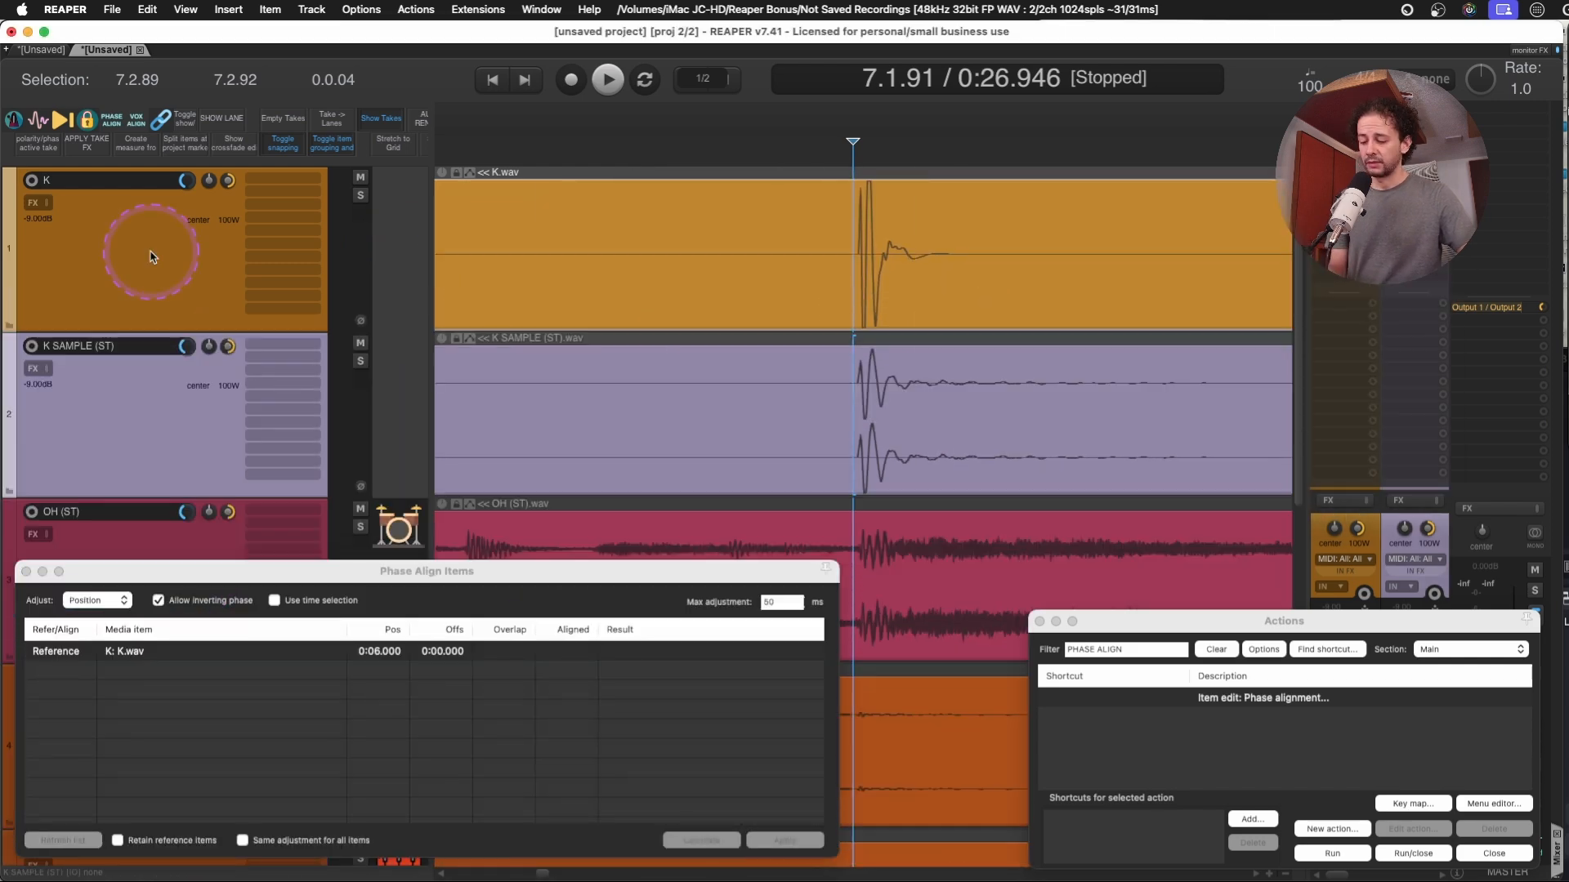
{"action": "key", "text": "super+alt+d"}
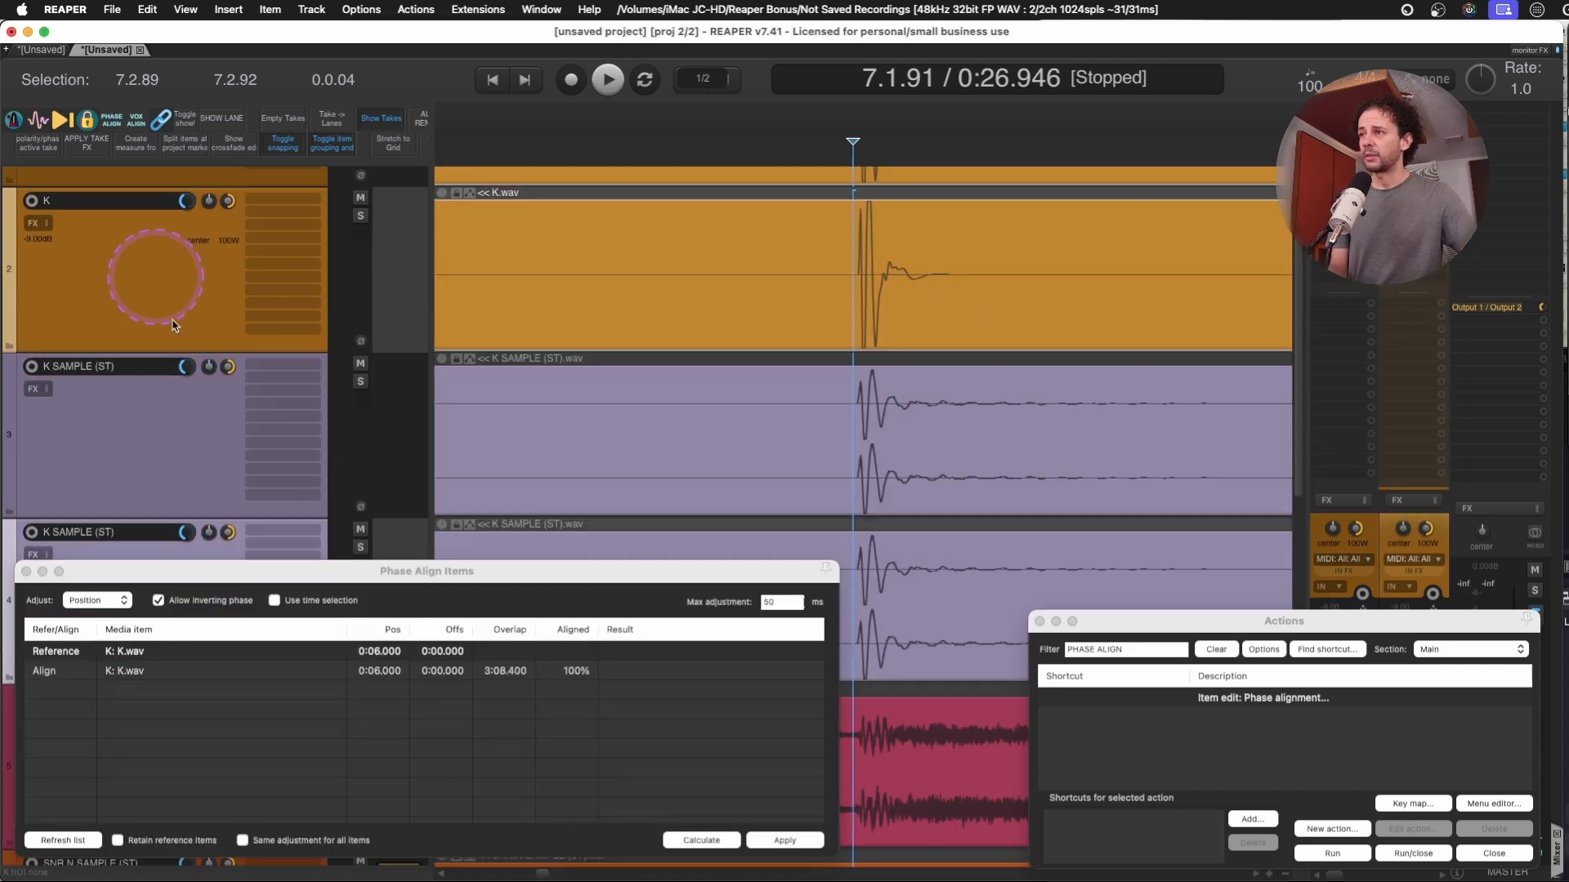
{"action": "scroll", "coordinate": [141, 335], "scroll_direction": "up", "scroll_amount": 1}
{"action": "left_click_drag", "start_coordinate": [148, 433], "coordinate": [147, 238]}
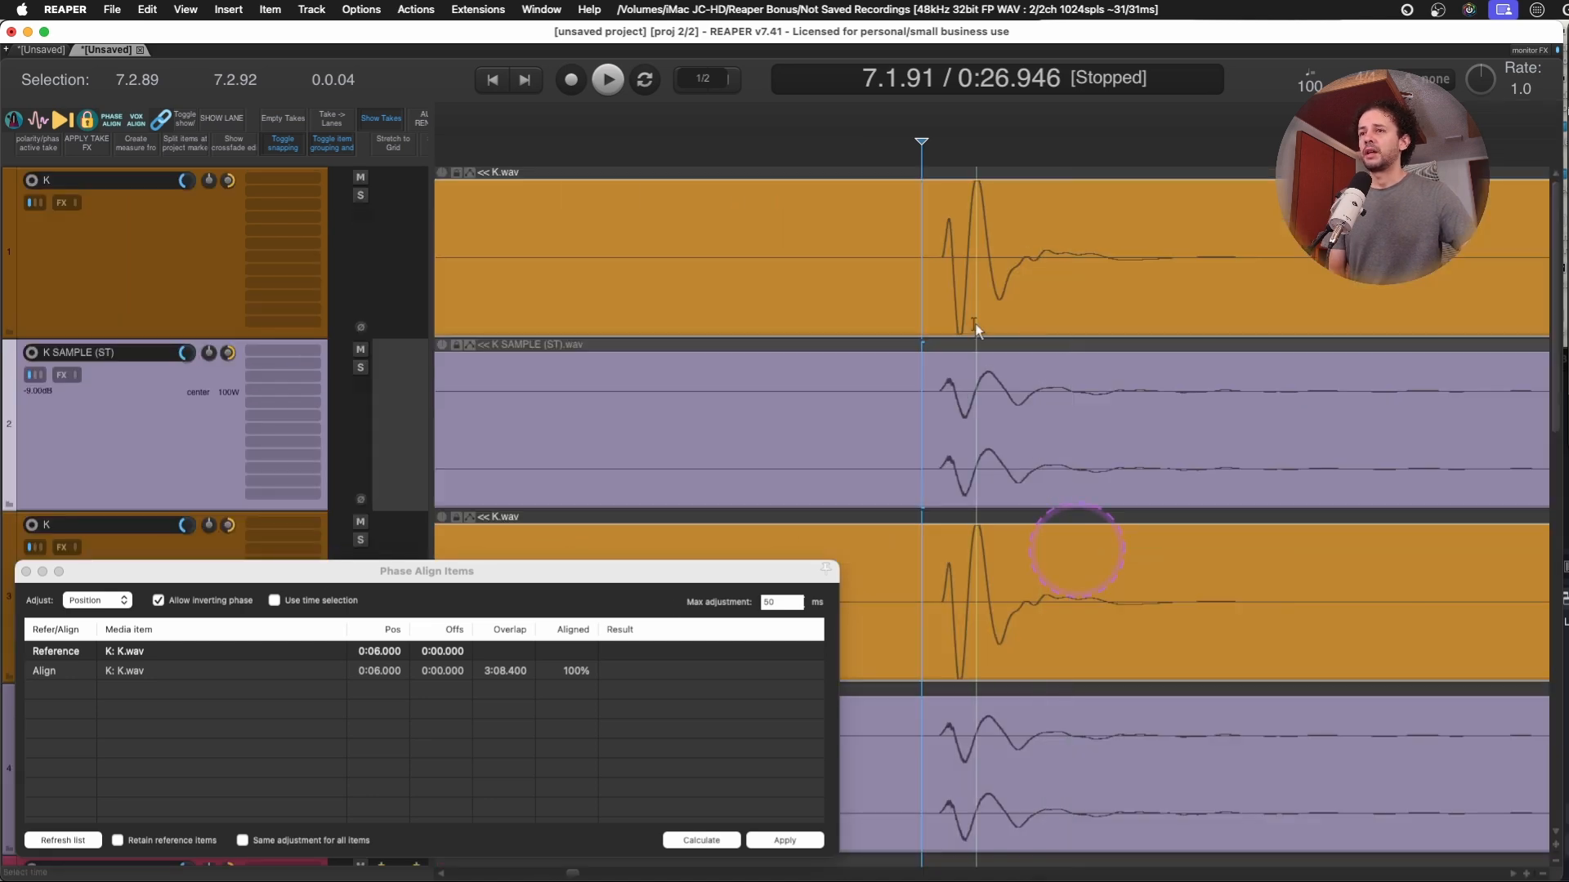
Compare the kick transients in the first K and K SAMPLE (ST) tracks, setting the edit cursor at 7.1.93 and 7.1.94.
{"action": "left_click", "coordinate": [957, 249]}
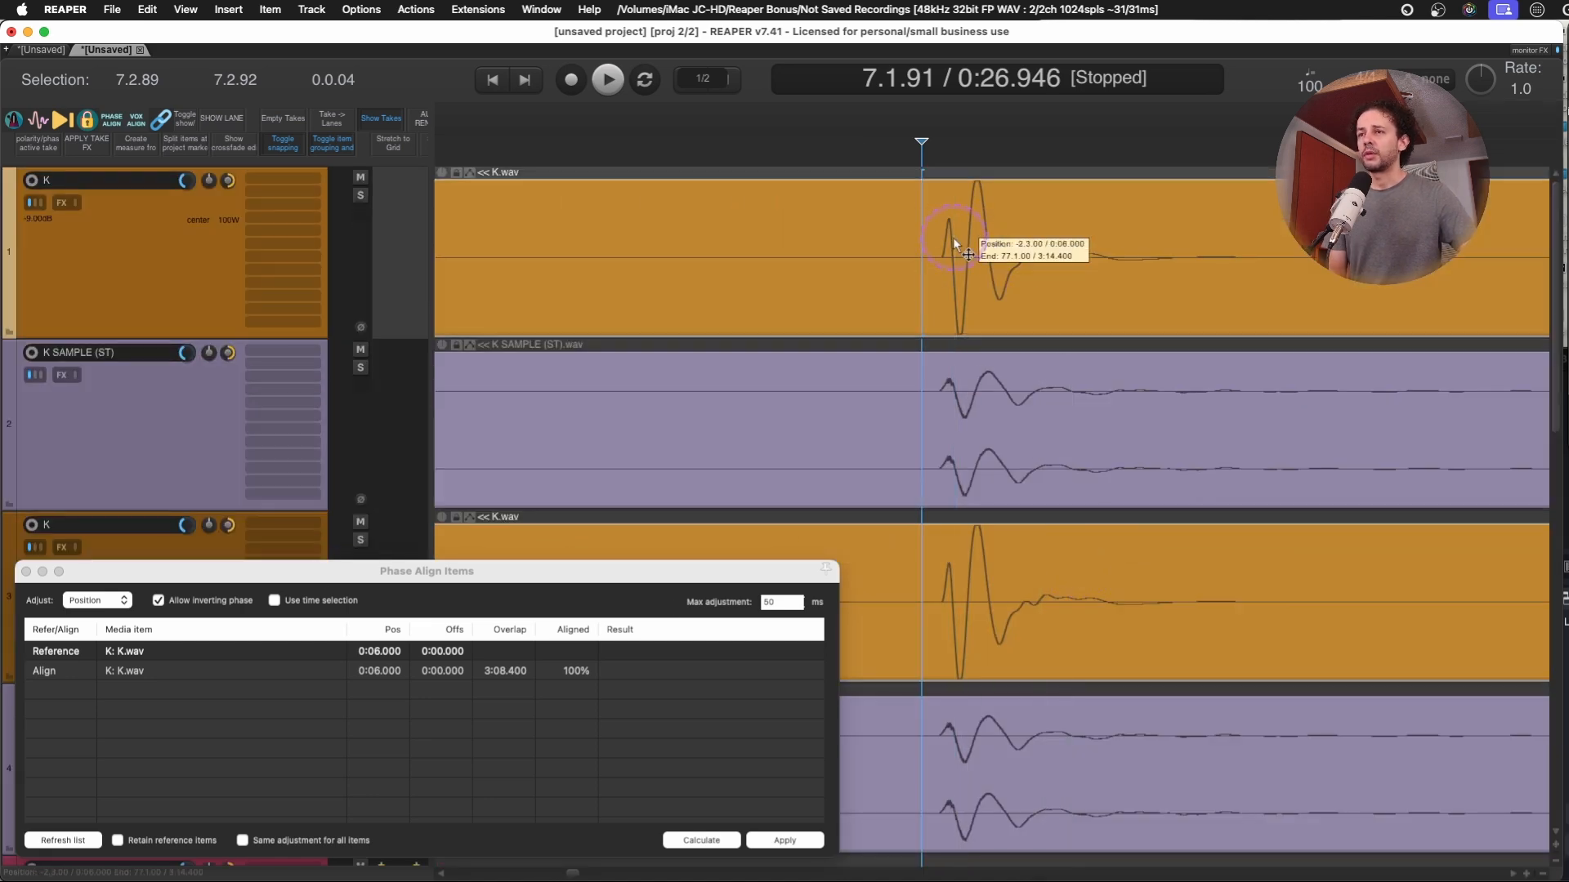
{"action": "left_click", "coordinate": [957, 395]}
{"action": "left_click", "coordinate": [953, 218]}
{"action": "left_click", "coordinate": [963, 393]}
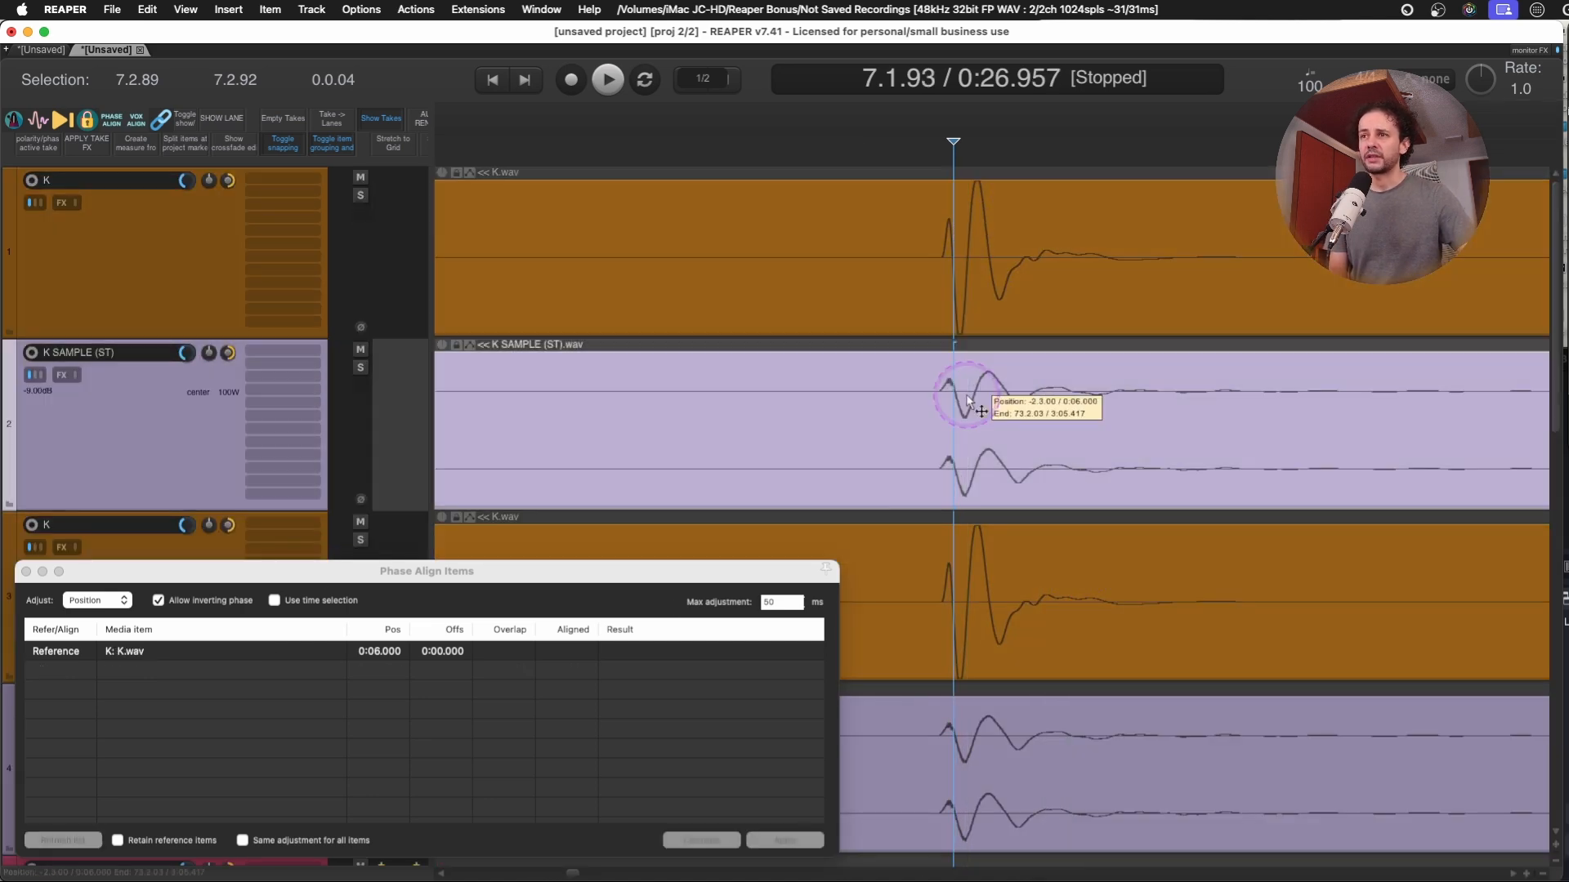
{"action": "left_click", "coordinate": [969, 392]}
Try to phase-align the second K track's item to the adjacent K SAMPLE (ST) item as reference, calculating and applying the adjustment.
{"action": "left_click", "coordinate": [950, 584]}
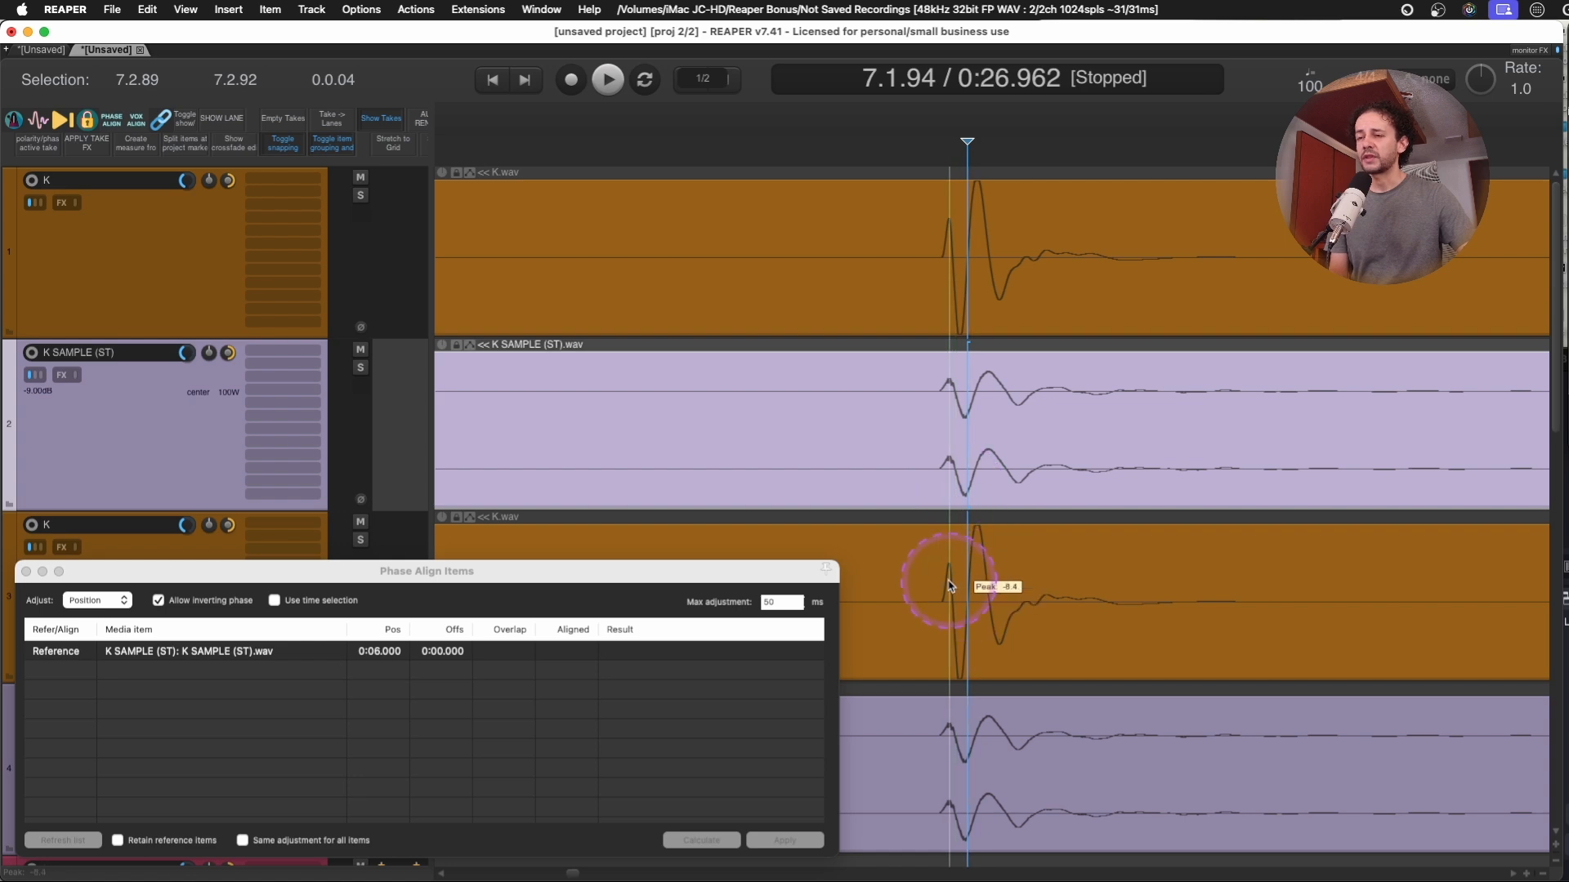
{"action": "left_click", "coordinate": [964, 752], "text": "super"}
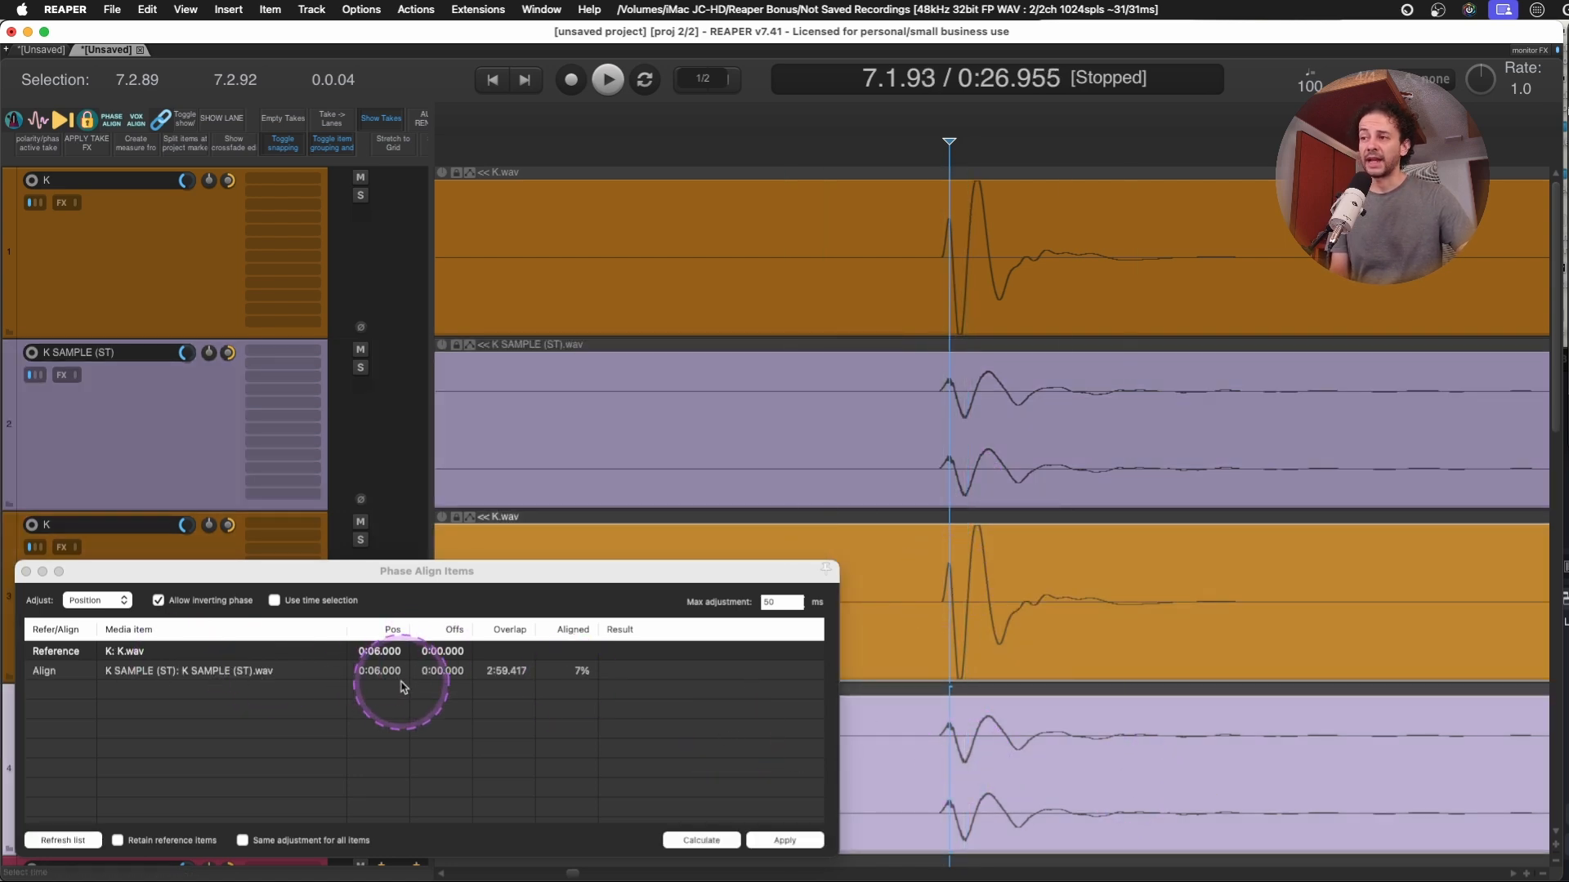
{"action": "left_click", "coordinate": [99, 671]}
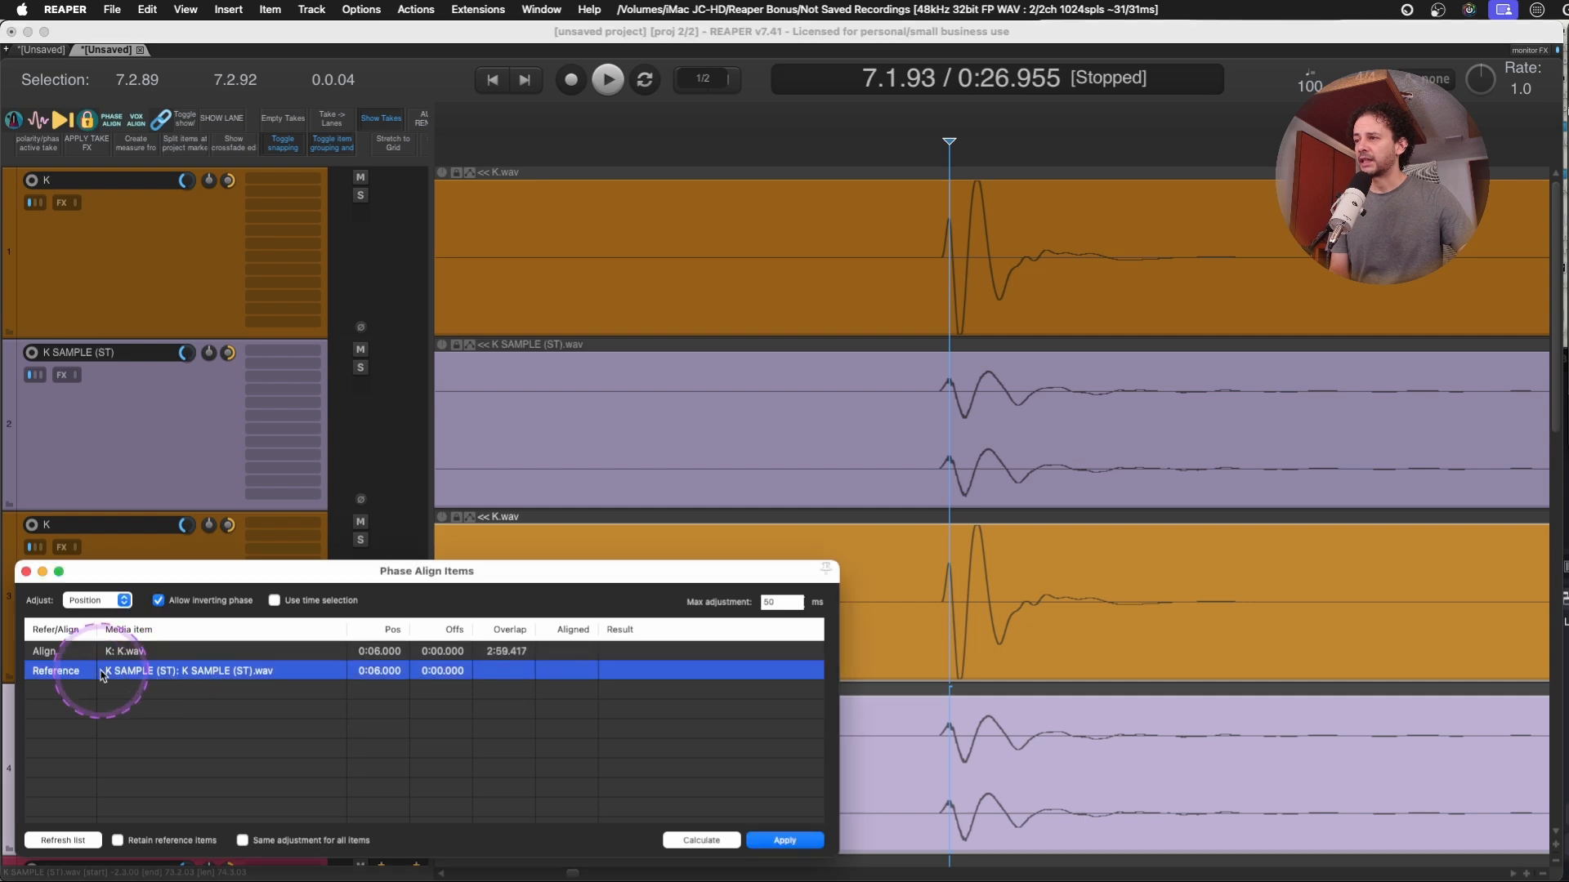
{"action": "left_click", "coordinate": [133, 655]}
{"action": "left_click", "coordinate": [141, 671]}
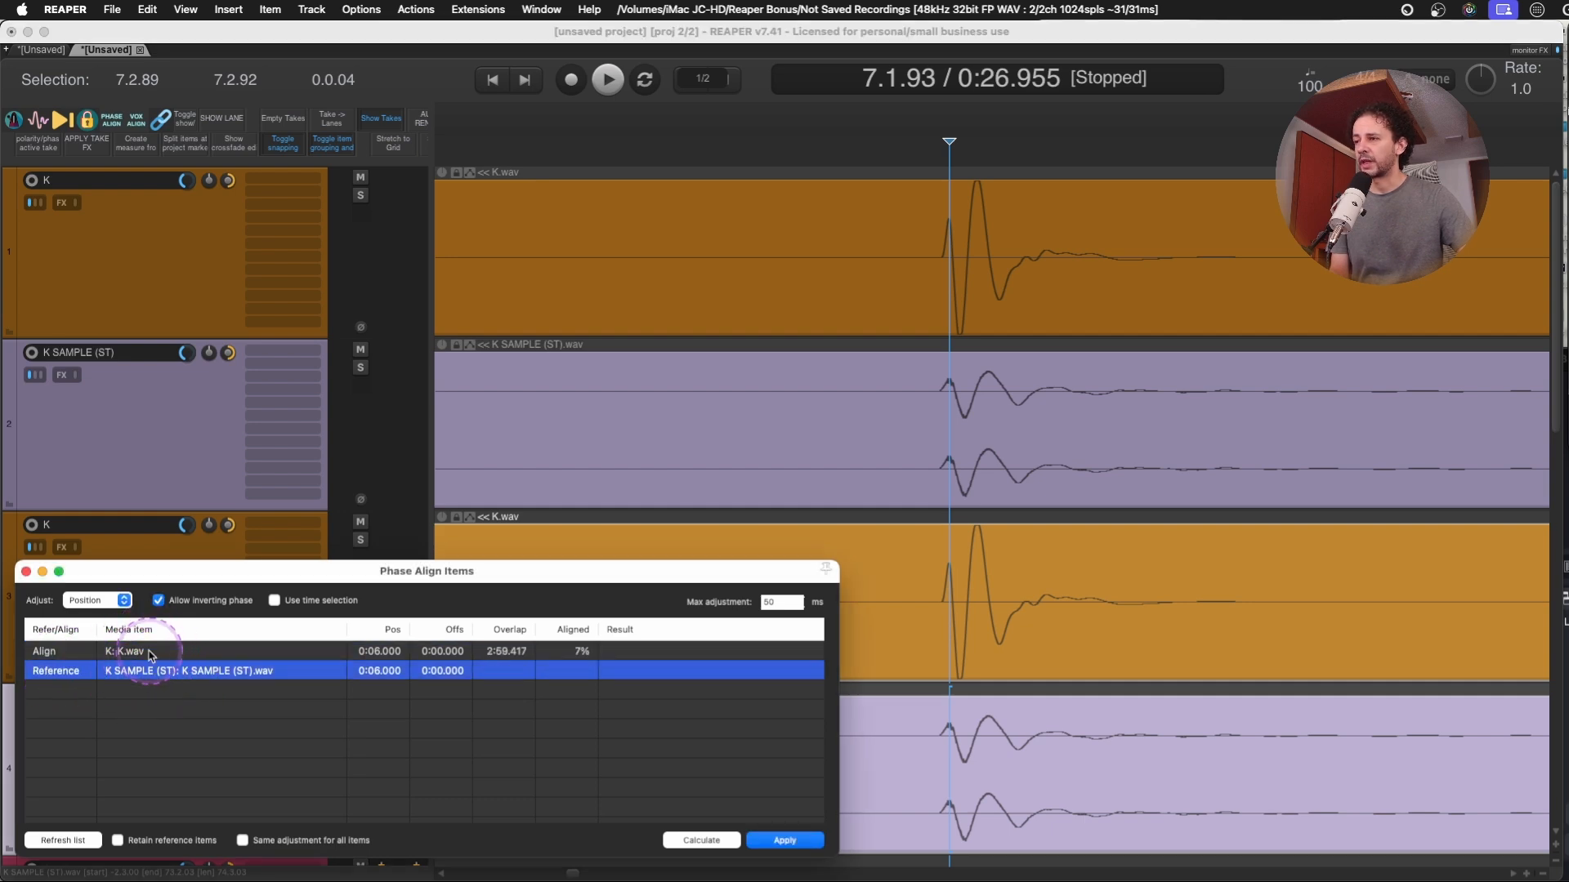
{"action": "left_click", "coordinate": [146, 673]}
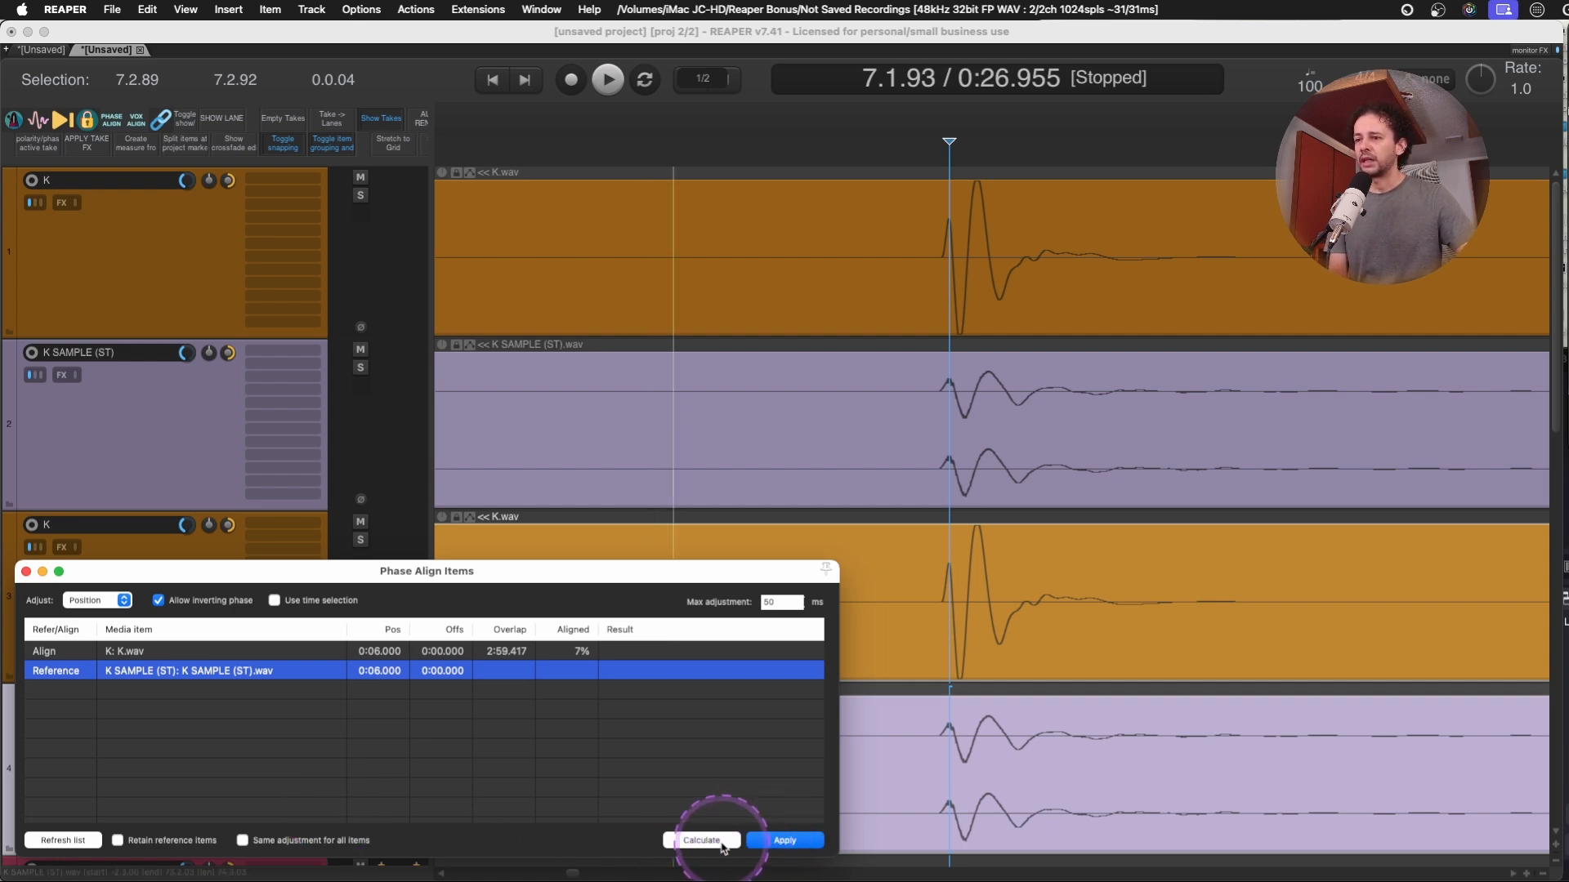
{"action": "left_click", "coordinate": [703, 840]}
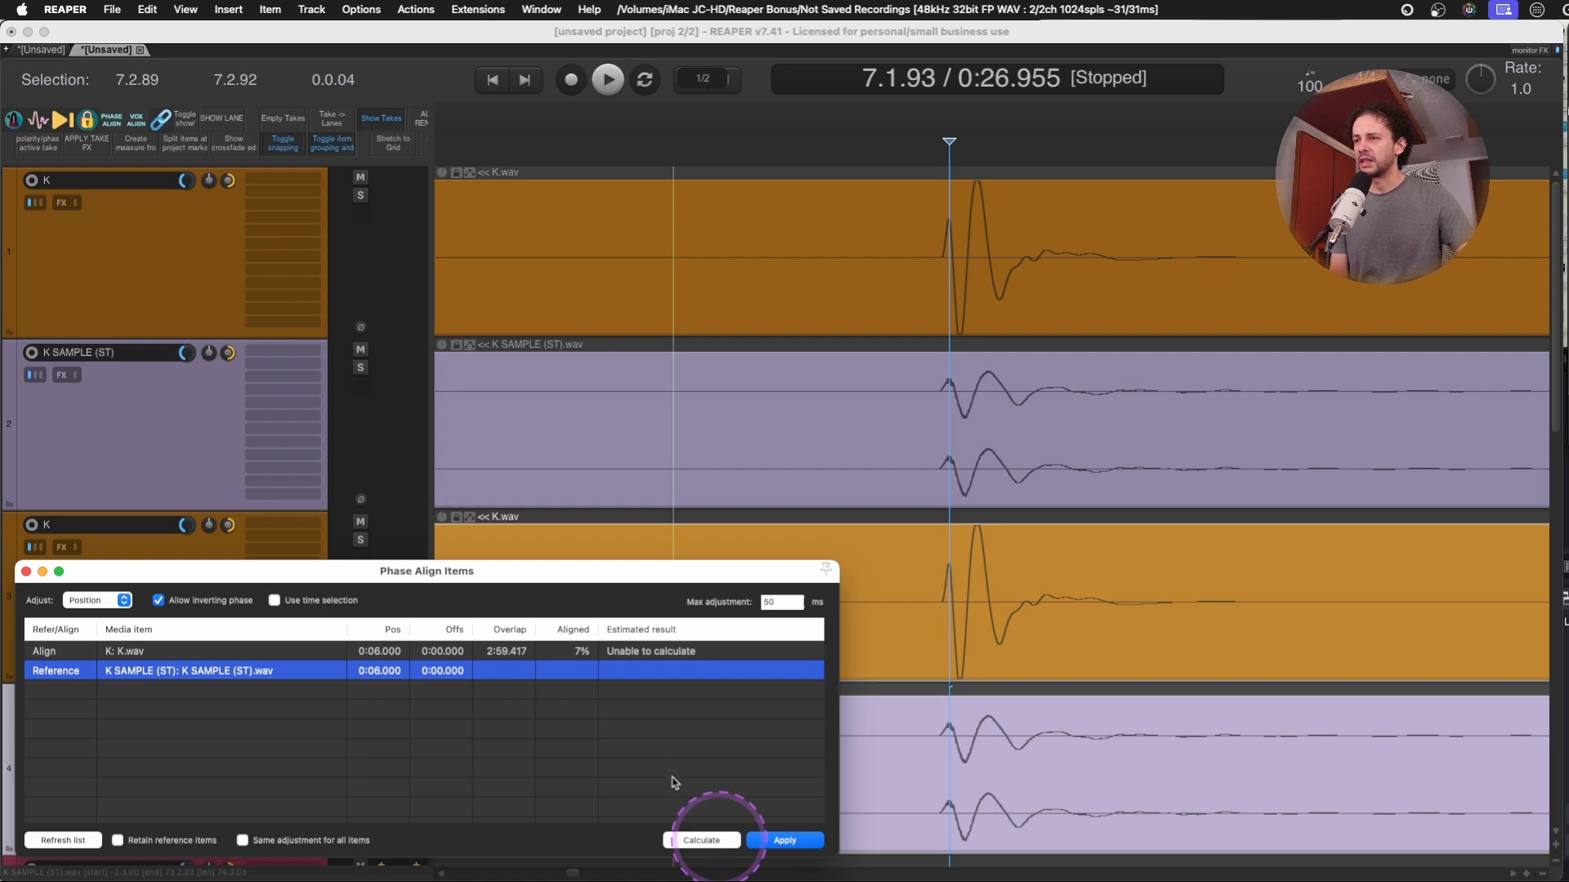
{"action": "left_click", "coordinate": [776, 841]}
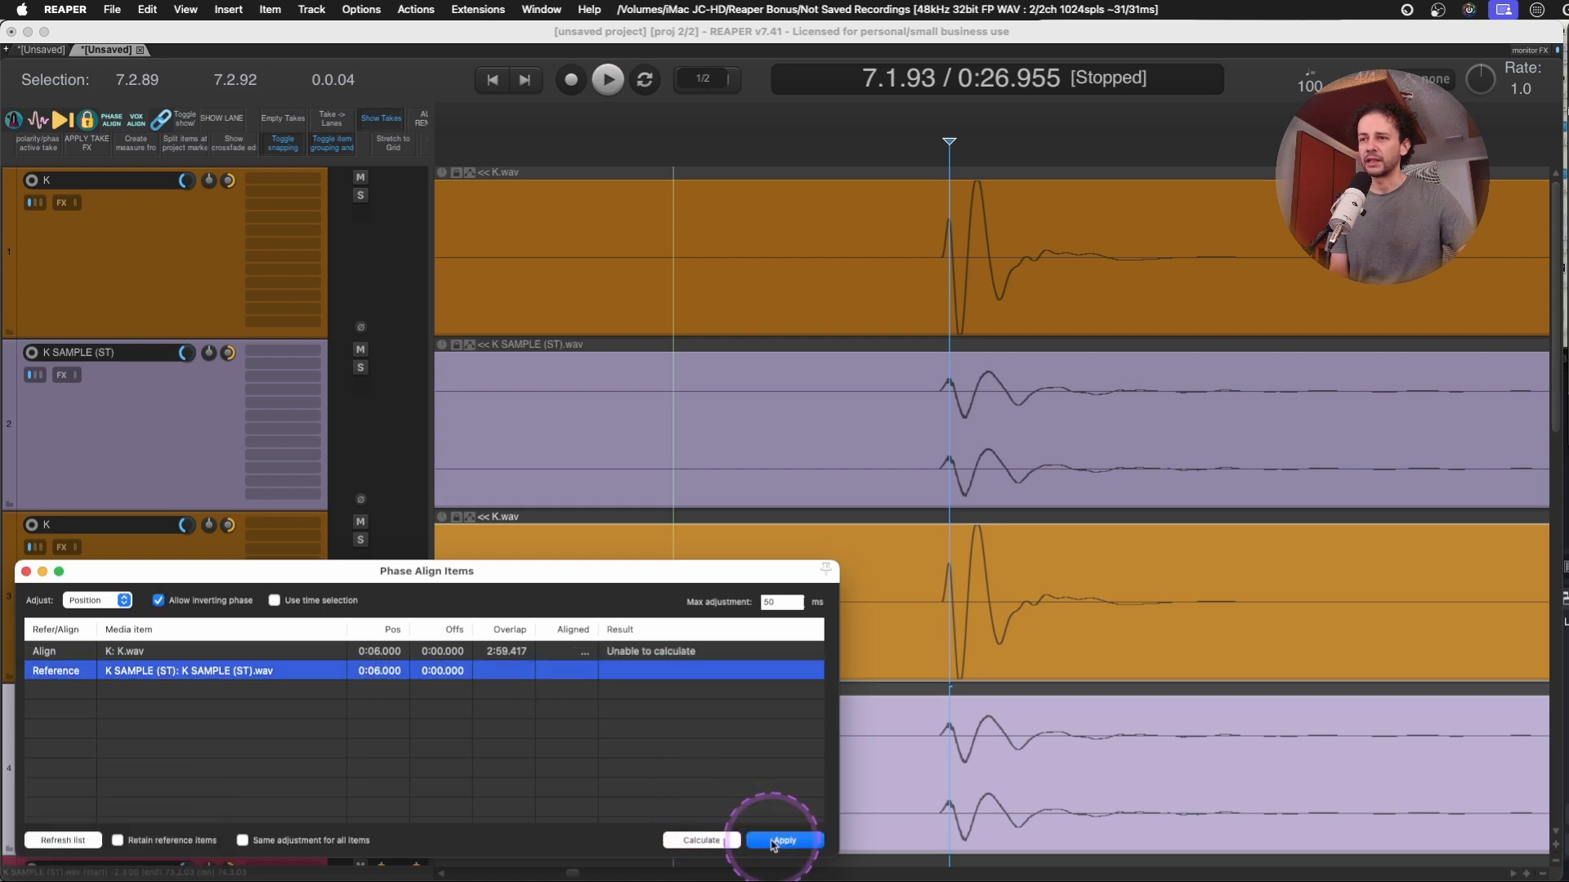
Examine how the kick onsets line up across the original and duplicated K and K SAMPLE (ST) tracks.
{"action": "left_click_drag", "start_coordinate": [904, 543], "coordinate": [1137, 773]}
{"action": "scroll", "coordinate": [964, 585], "scroll_direction": "left", "scroll_amount": 5}
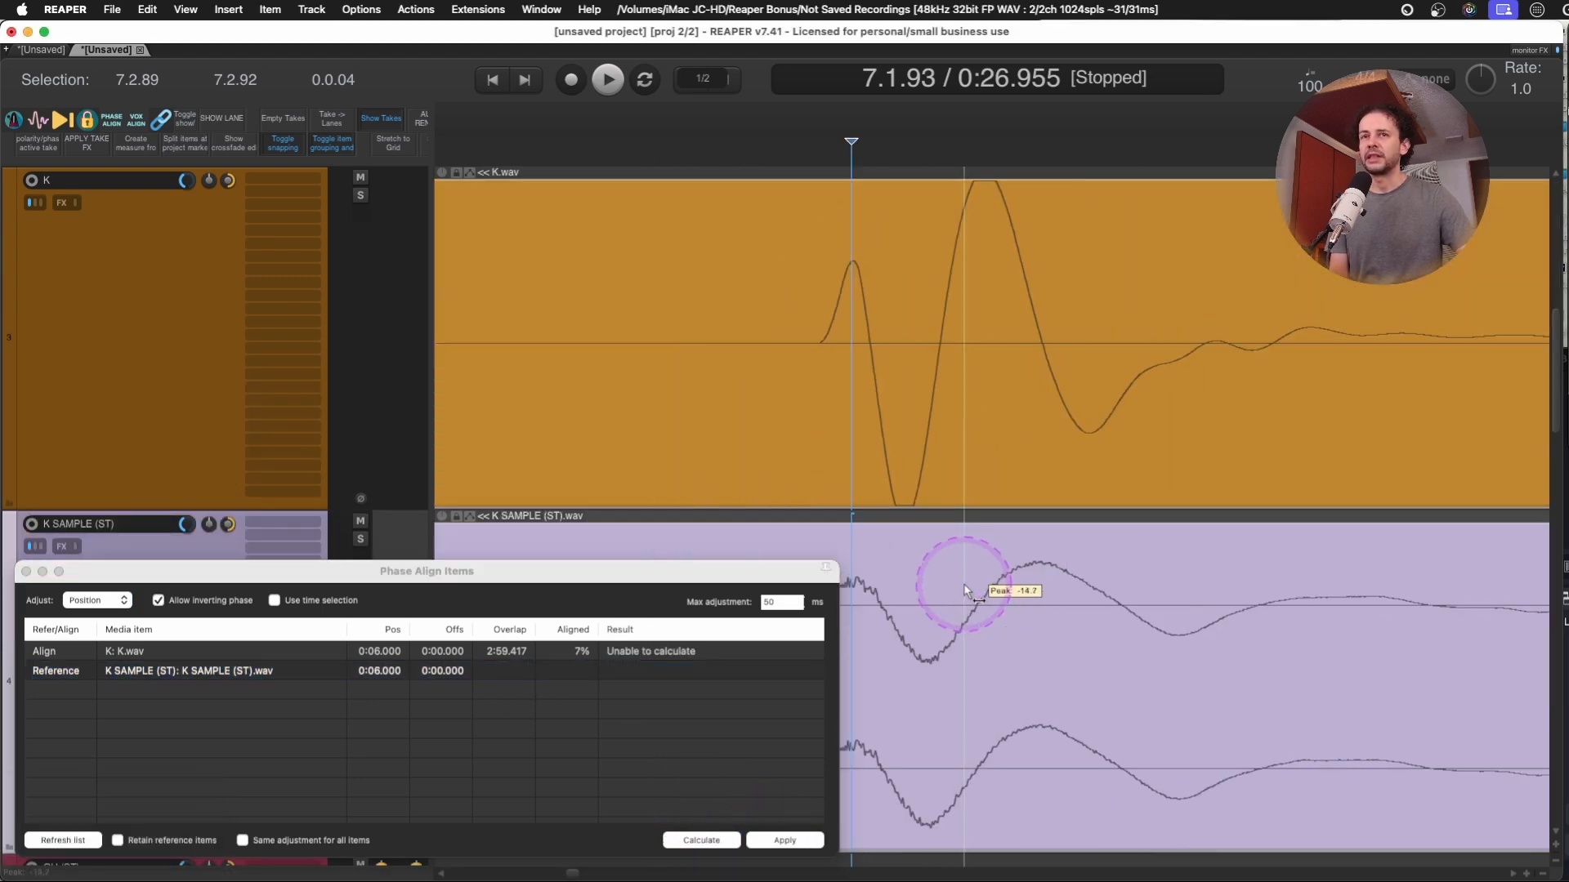
{"action": "scroll", "coordinate": [964, 585], "scroll_direction": "left", "scroll_amount": 6}
{"action": "scroll", "coordinate": [964, 585], "scroll_direction": "right", "scroll_amount": 2}
{"action": "left_click", "coordinate": [964, 585]}
{"action": "left_click", "coordinate": [964, 585]}
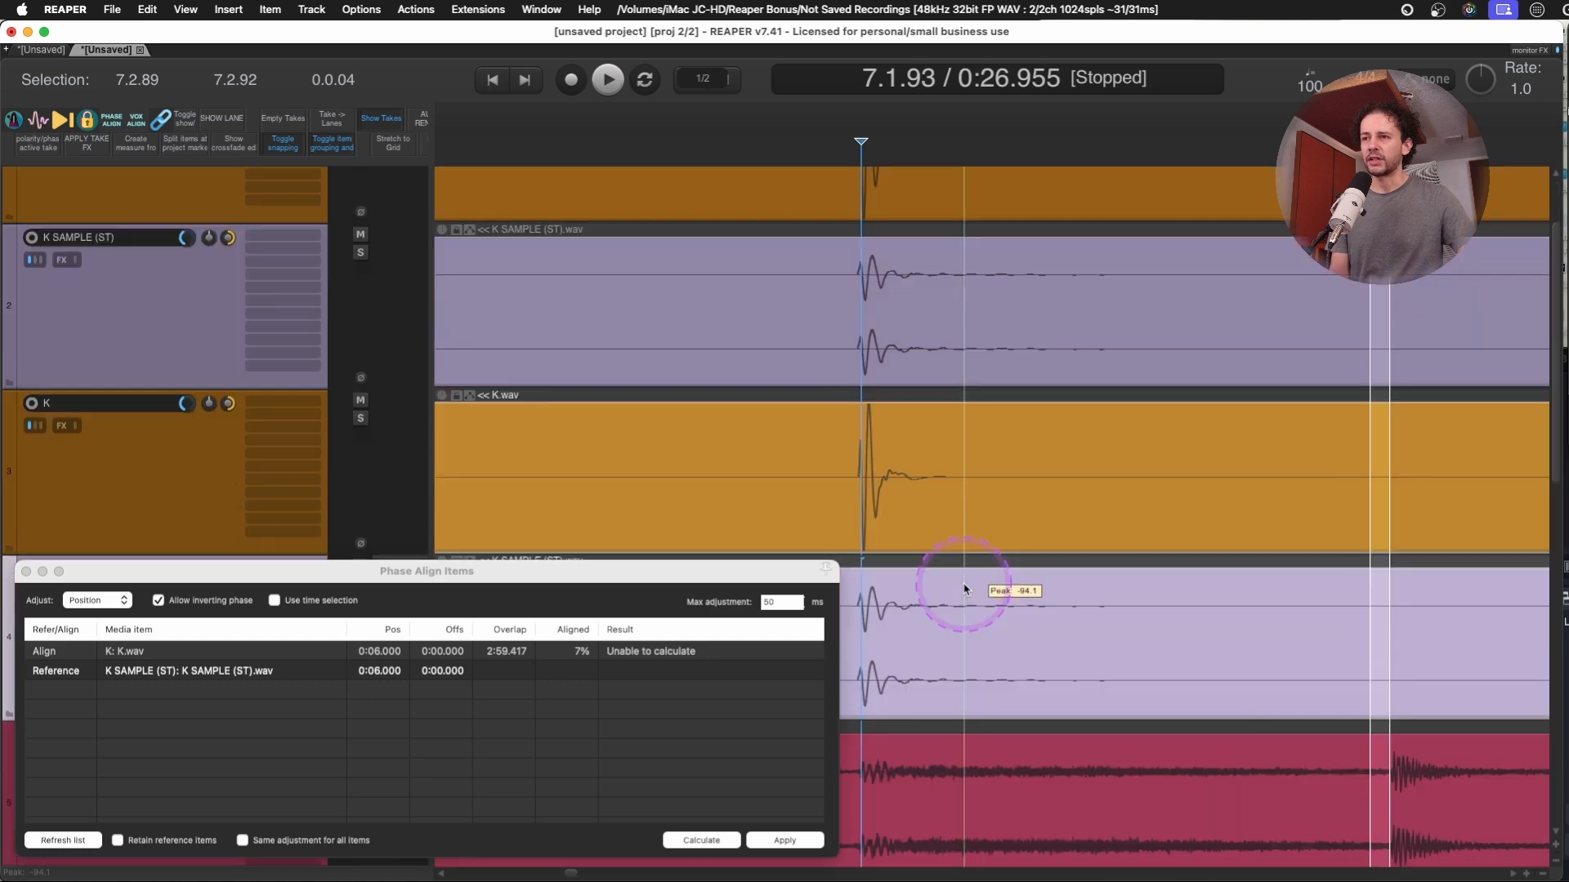
{"action": "left_click", "coordinate": [964, 585]}
{"action": "left_click", "coordinate": [965, 584]}
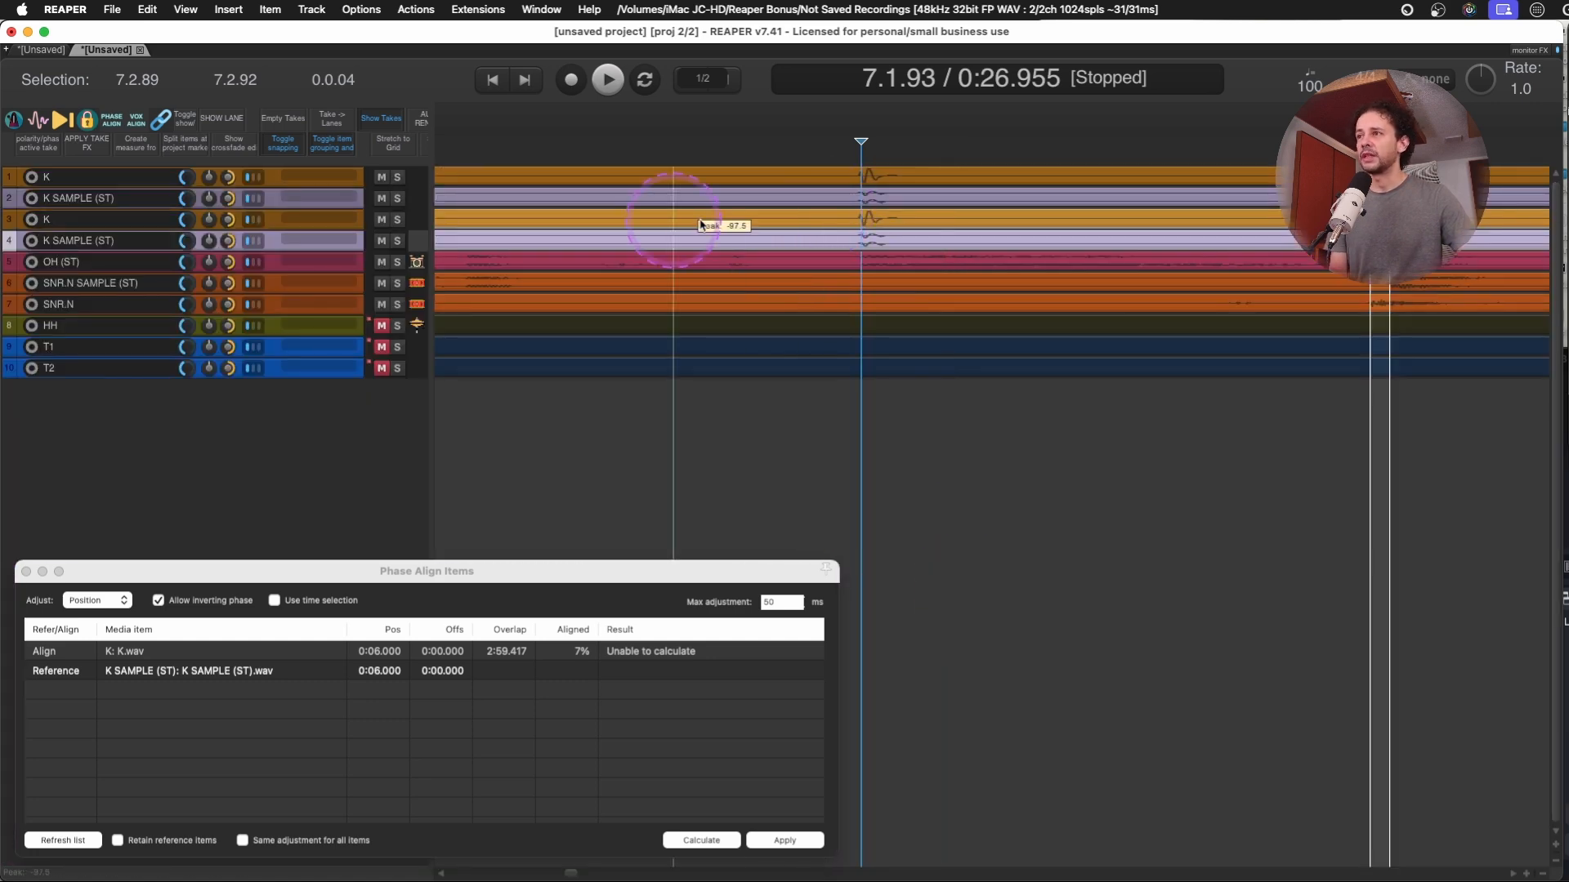
{"action": "left_click_drag", "start_coordinate": [815, 168], "coordinate": [939, 298]}
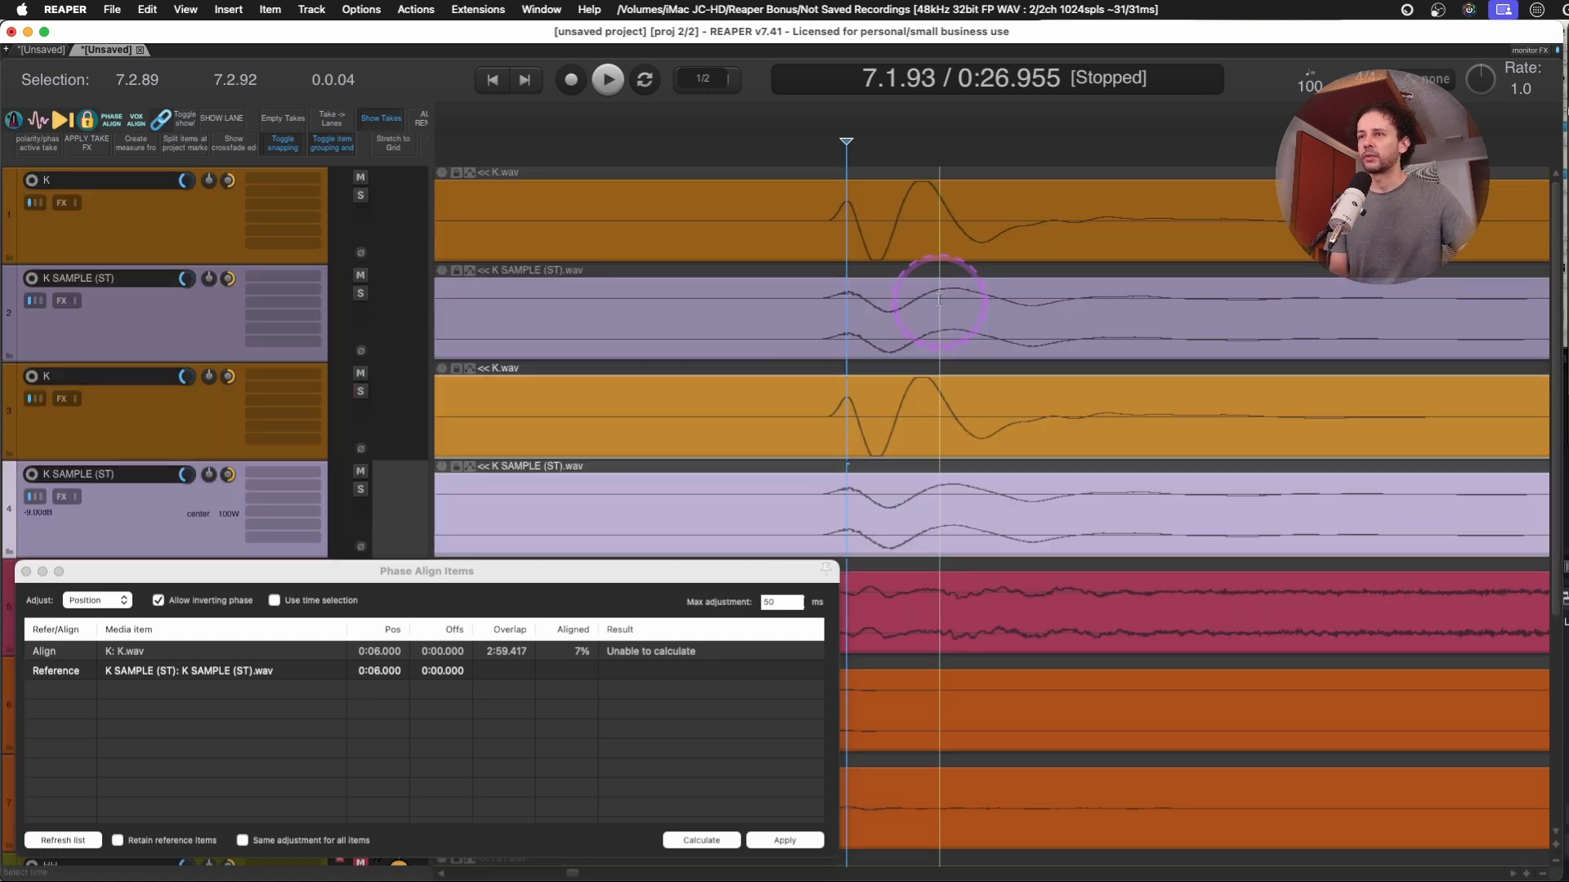
{"action": "scroll", "coordinate": [1031, 518], "scroll_direction": "down", "scroll_amount": 8}
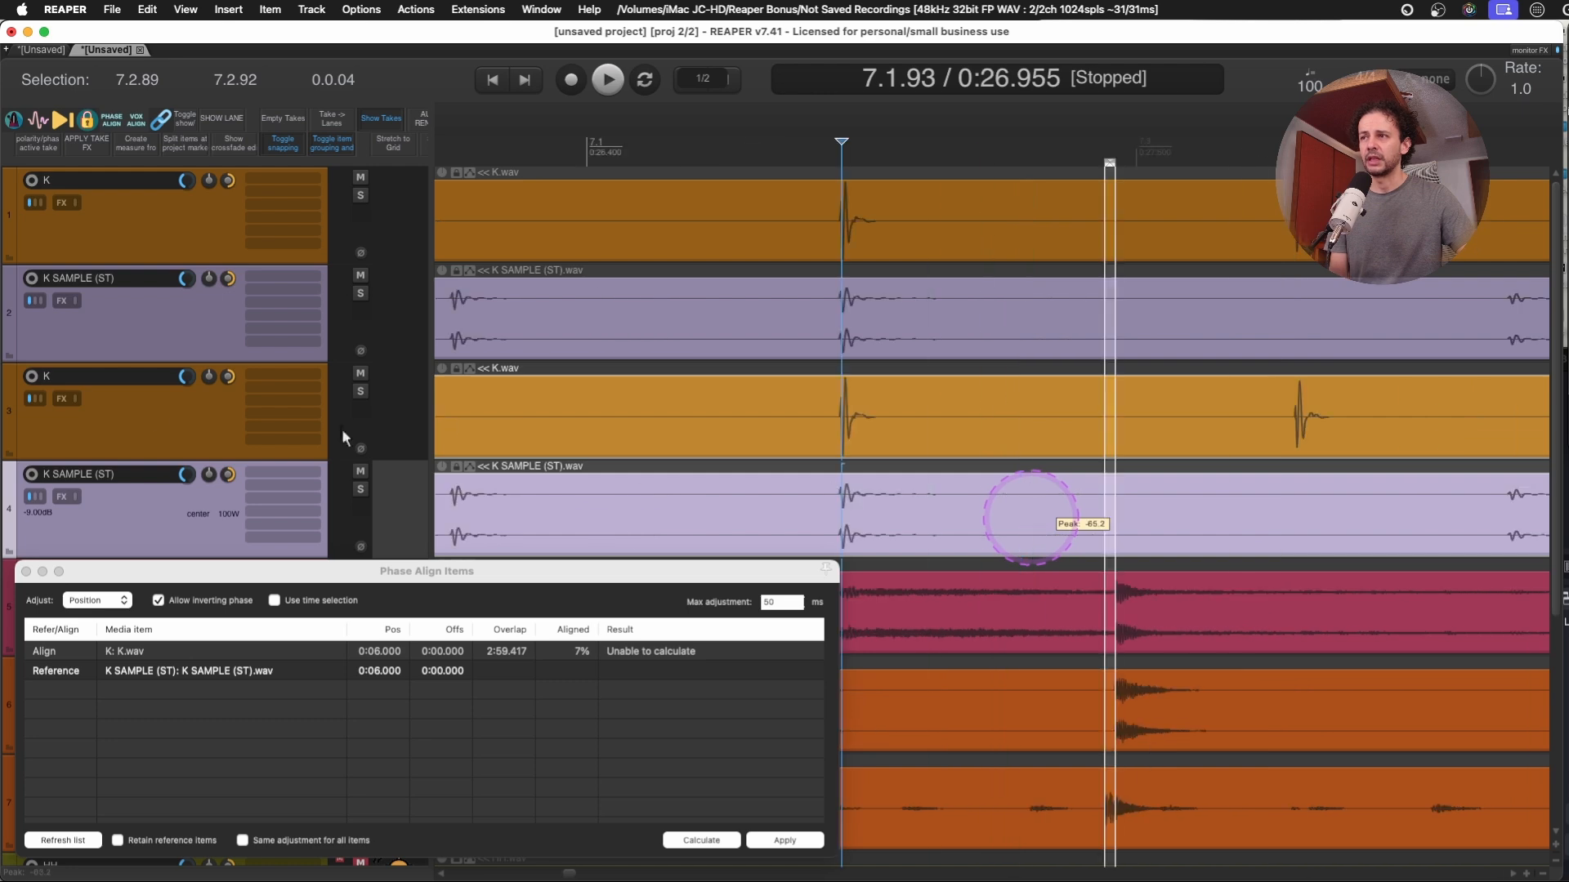
Delete the duplicated K and K SAMPLE (ST) tracks, numbers 3 and 4.
{"action": "left_click", "coordinate": [133, 417]}
{"action": "left_click", "coordinate": [111, 510], "text": "shift"}
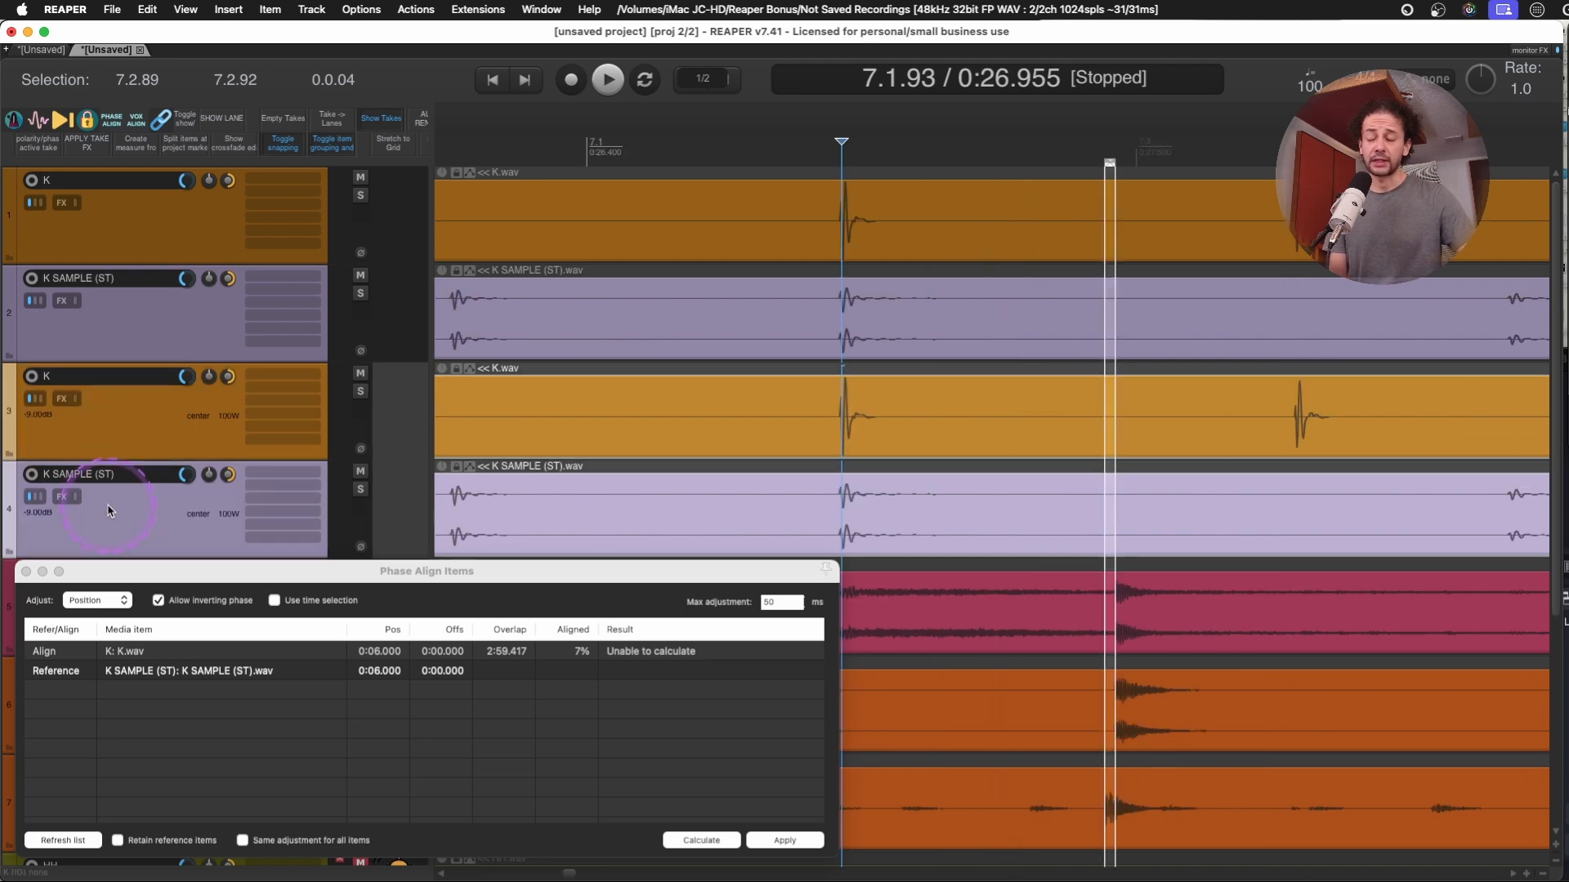
{"action": "key", "text": "Delete"}
{"action": "scroll", "coordinate": [1046, 397], "scroll_direction": "down", "scroll_amount": 3}
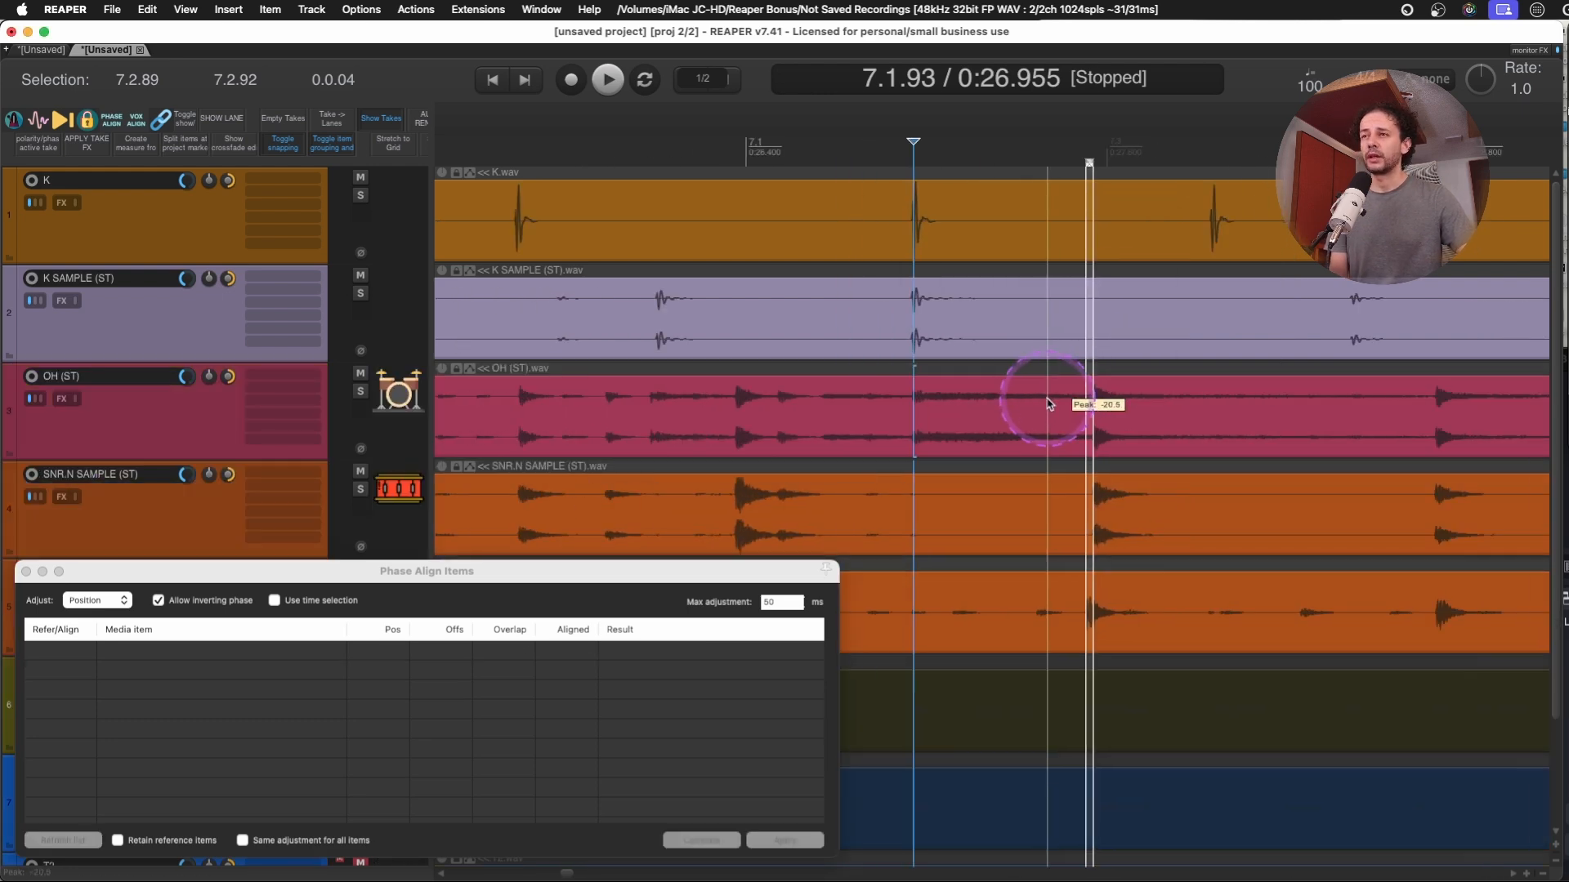
Select the items from K to SNR.N and apply phase alignment by position with K.wav as the reference.
{"action": "left_click_drag", "start_coordinate": [809, 214], "coordinate": [1390, 588]}
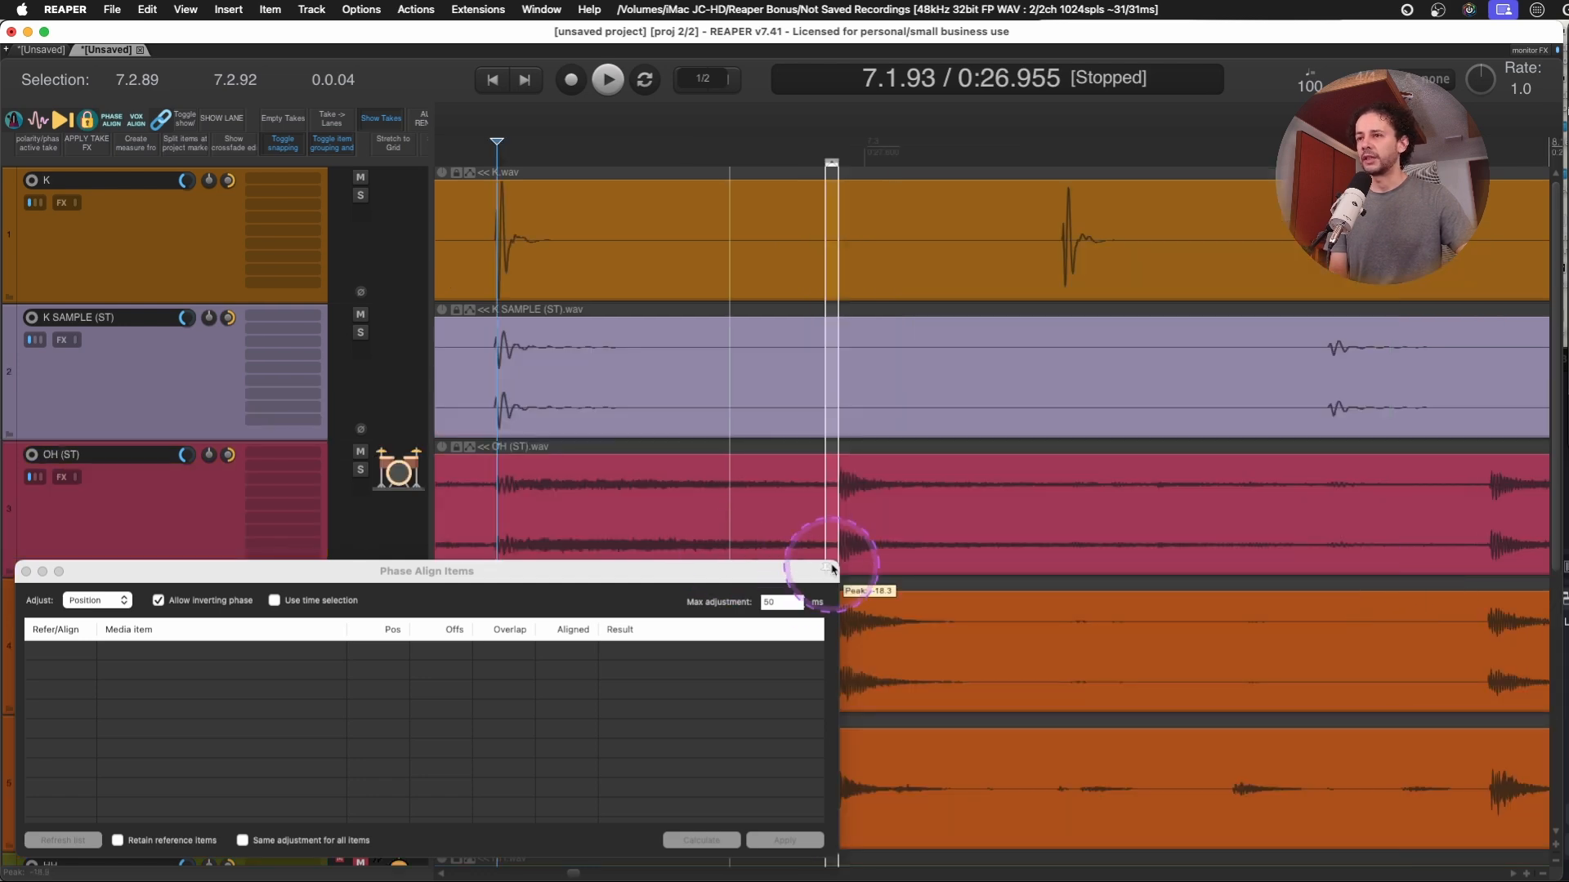
{"action": "scroll", "coordinate": [938, 560], "scroll_direction": "left", "scroll_amount": 5}
{"action": "left_click", "coordinate": [904, 247]}
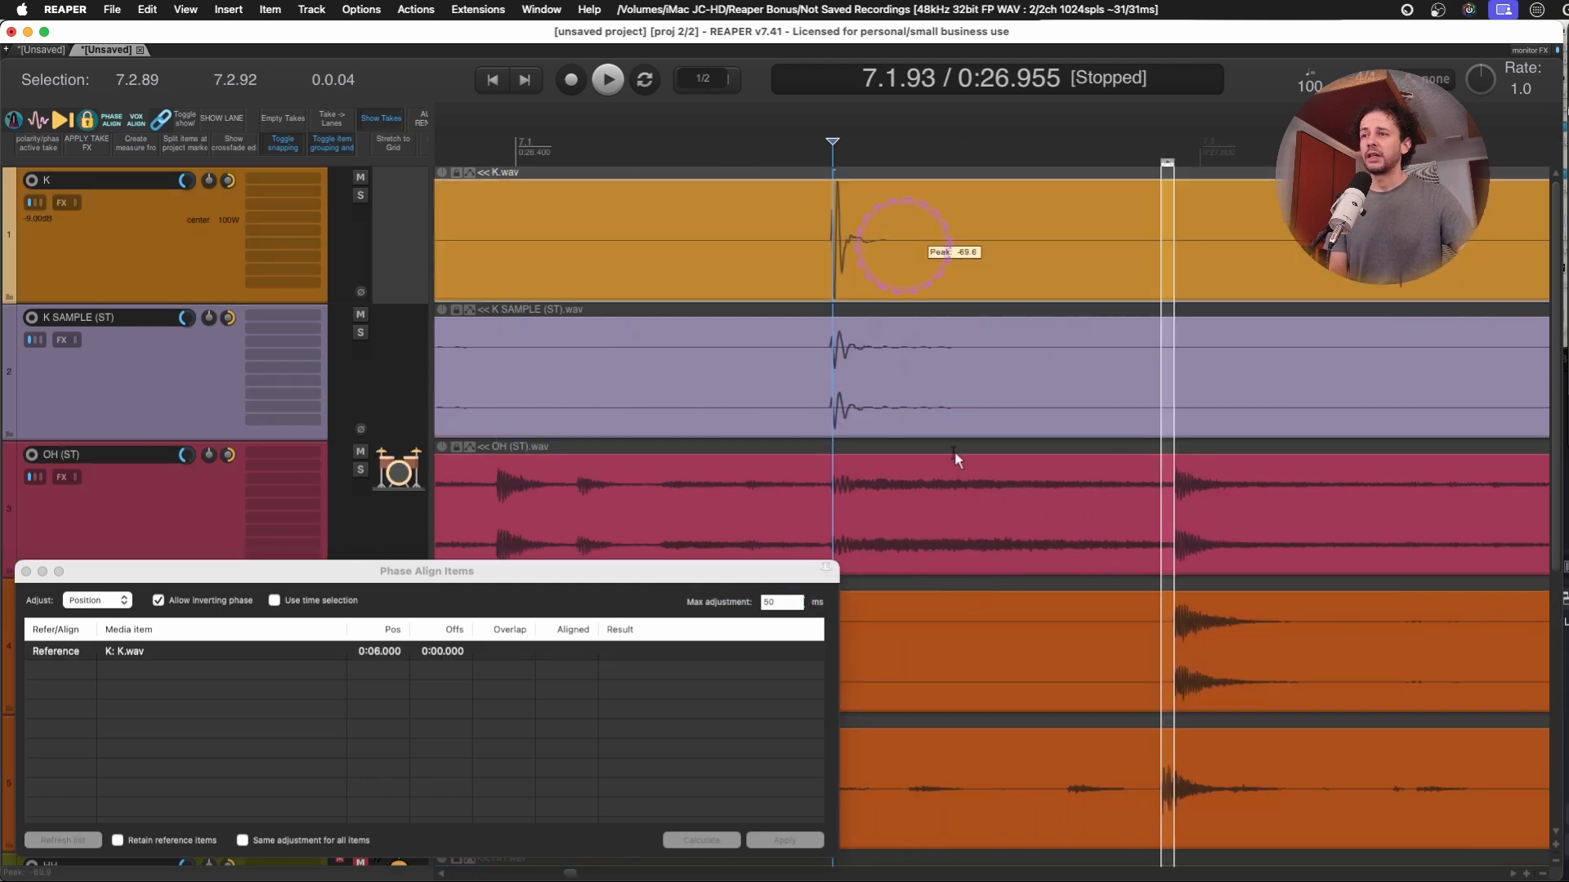
{"action": "left_click", "coordinate": [972, 757], "text": "shift"}
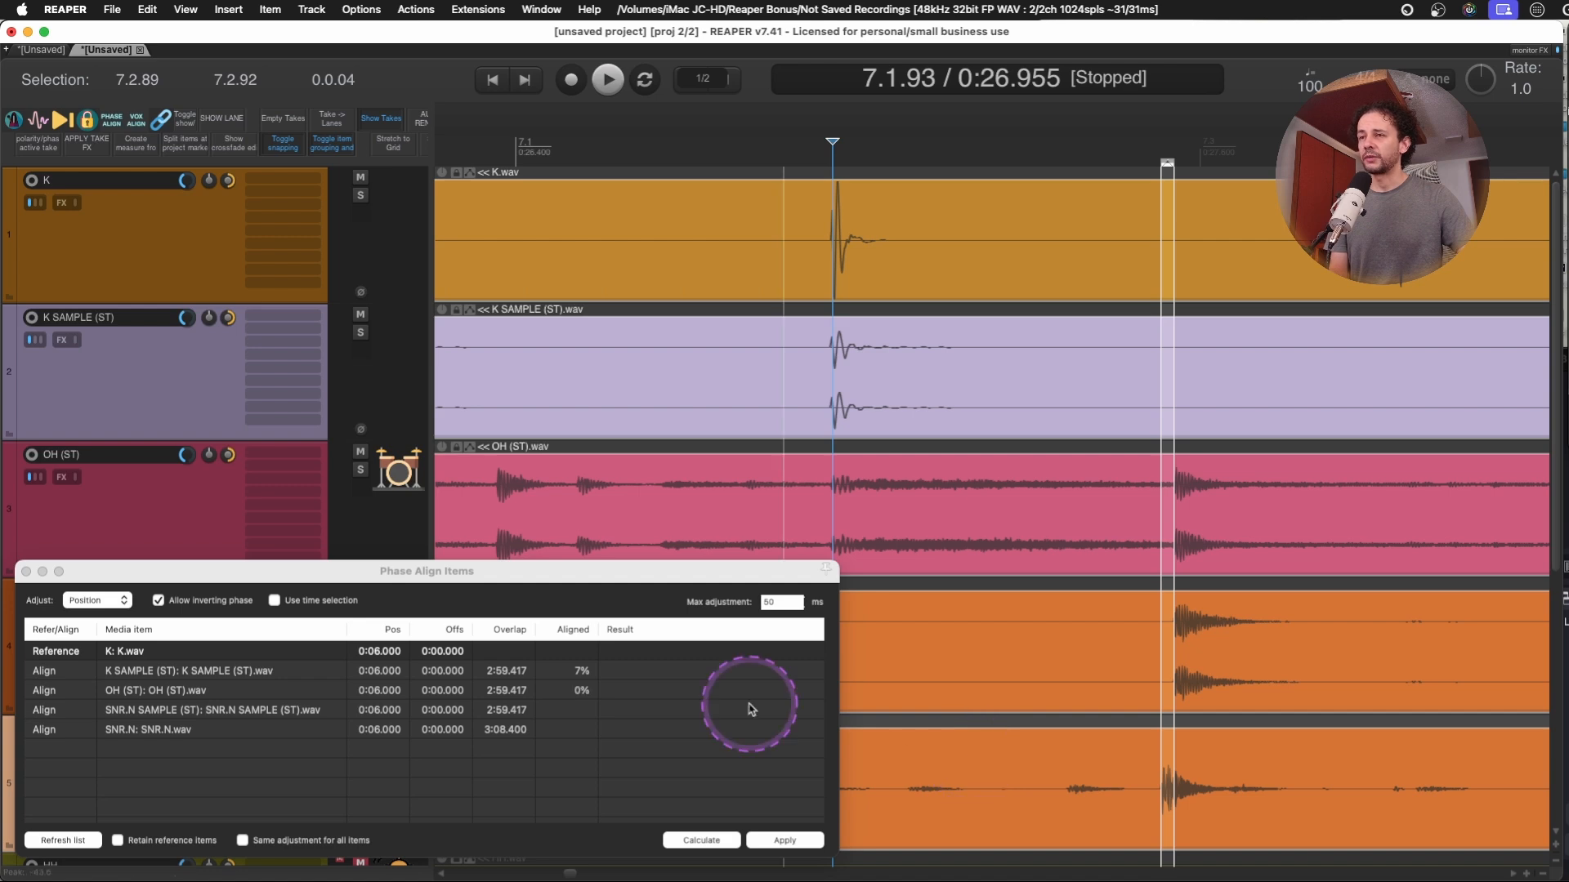
{"action": "left_click", "coordinate": [227, 654]}
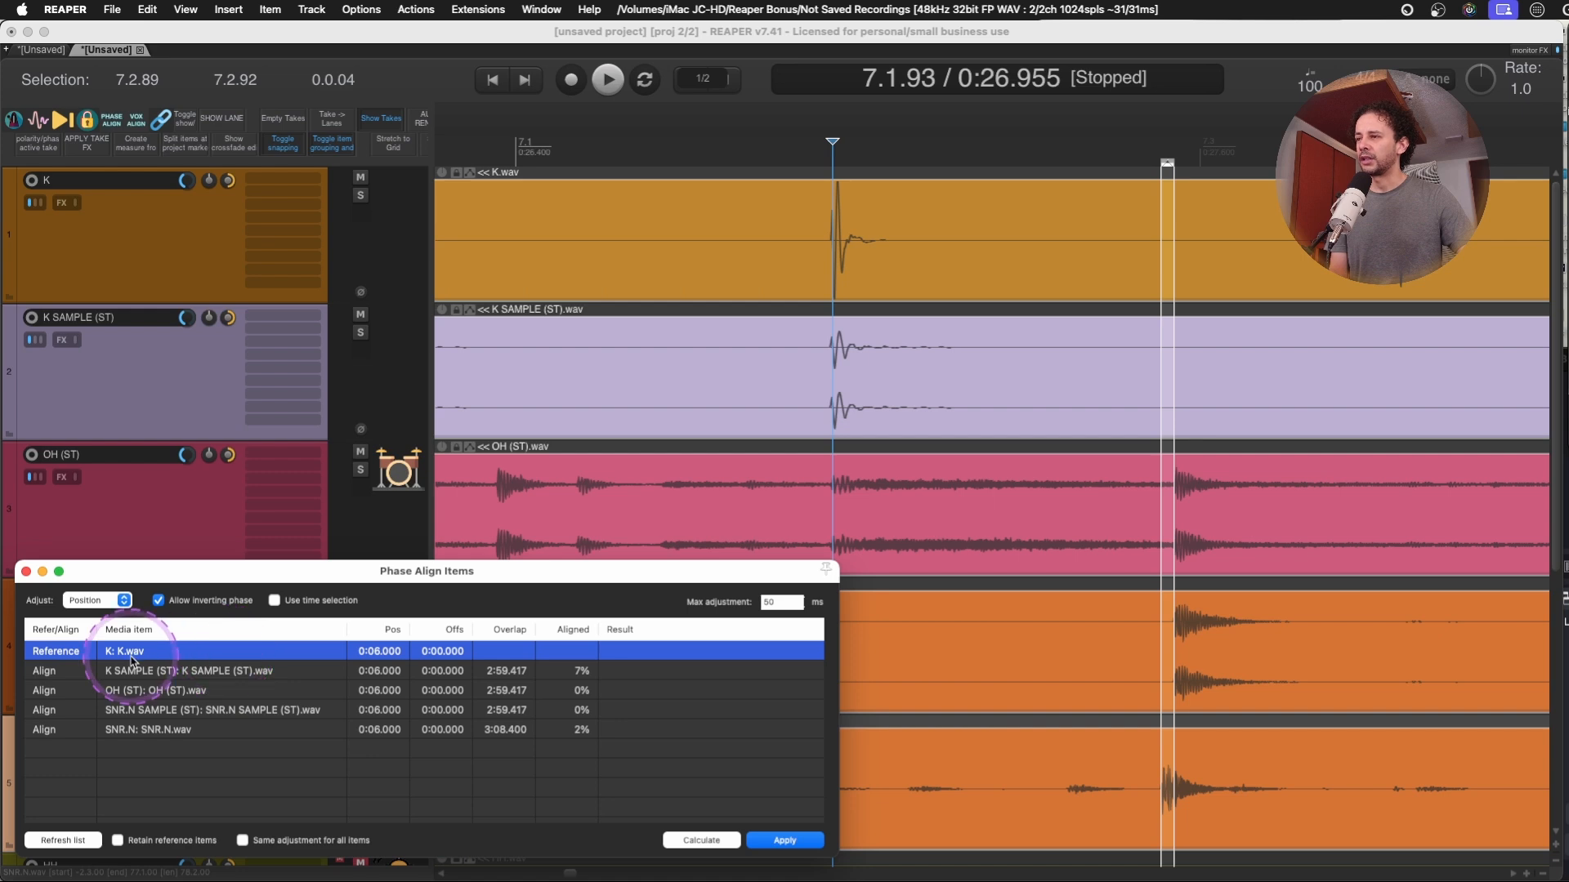
{"action": "left_click", "coordinate": [788, 842]}
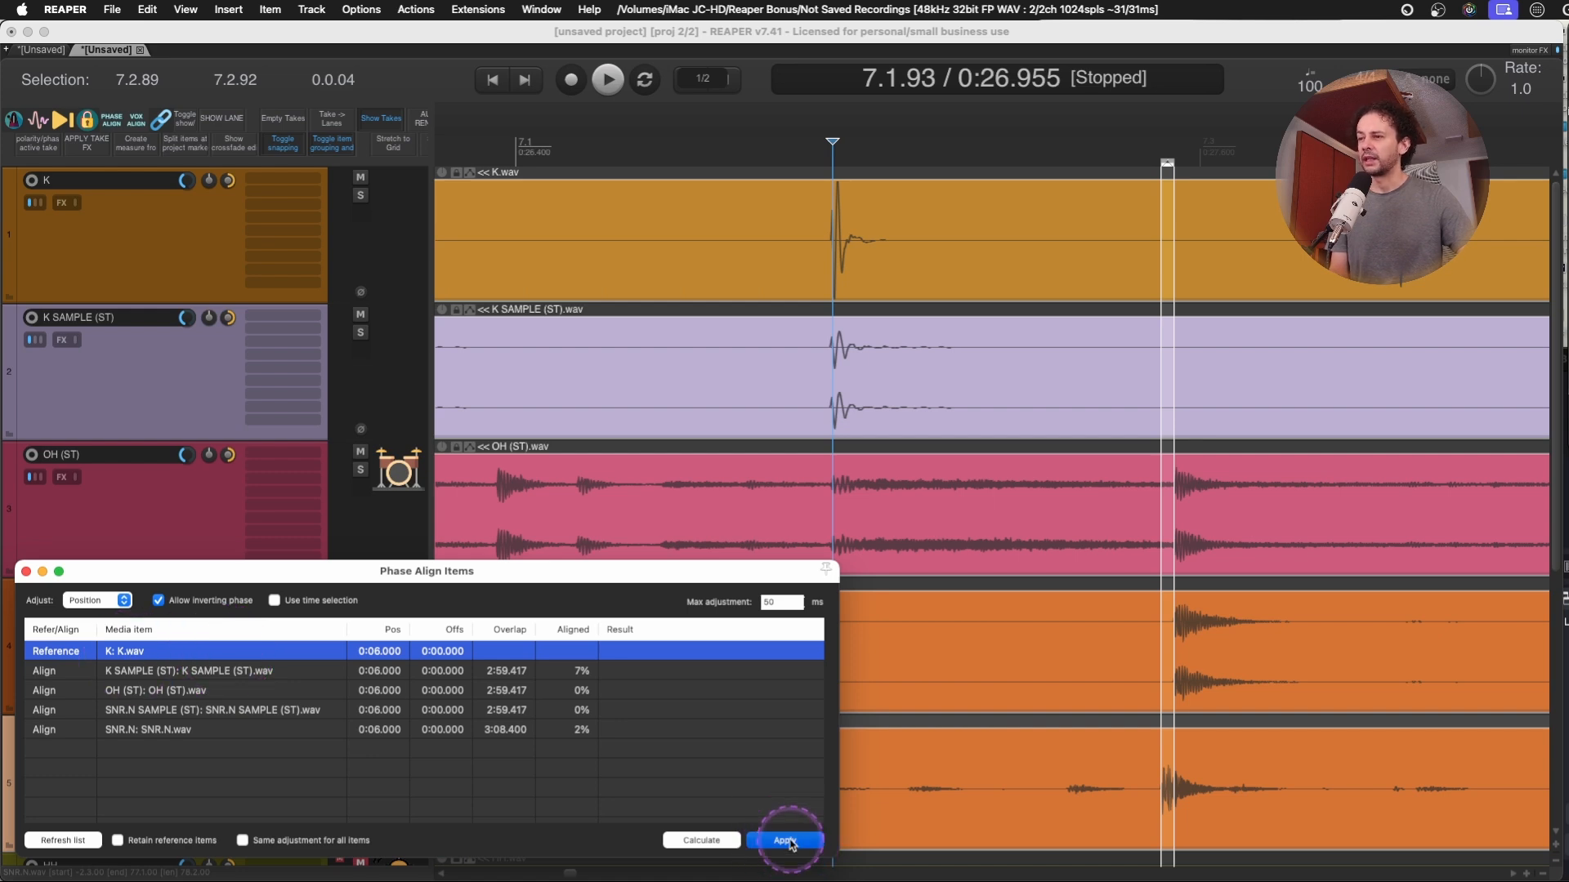
Split the K to SNR.N items at the edit cursor in bar 7 and delete the portions before the split.
{"action": "key", "text": "space"}
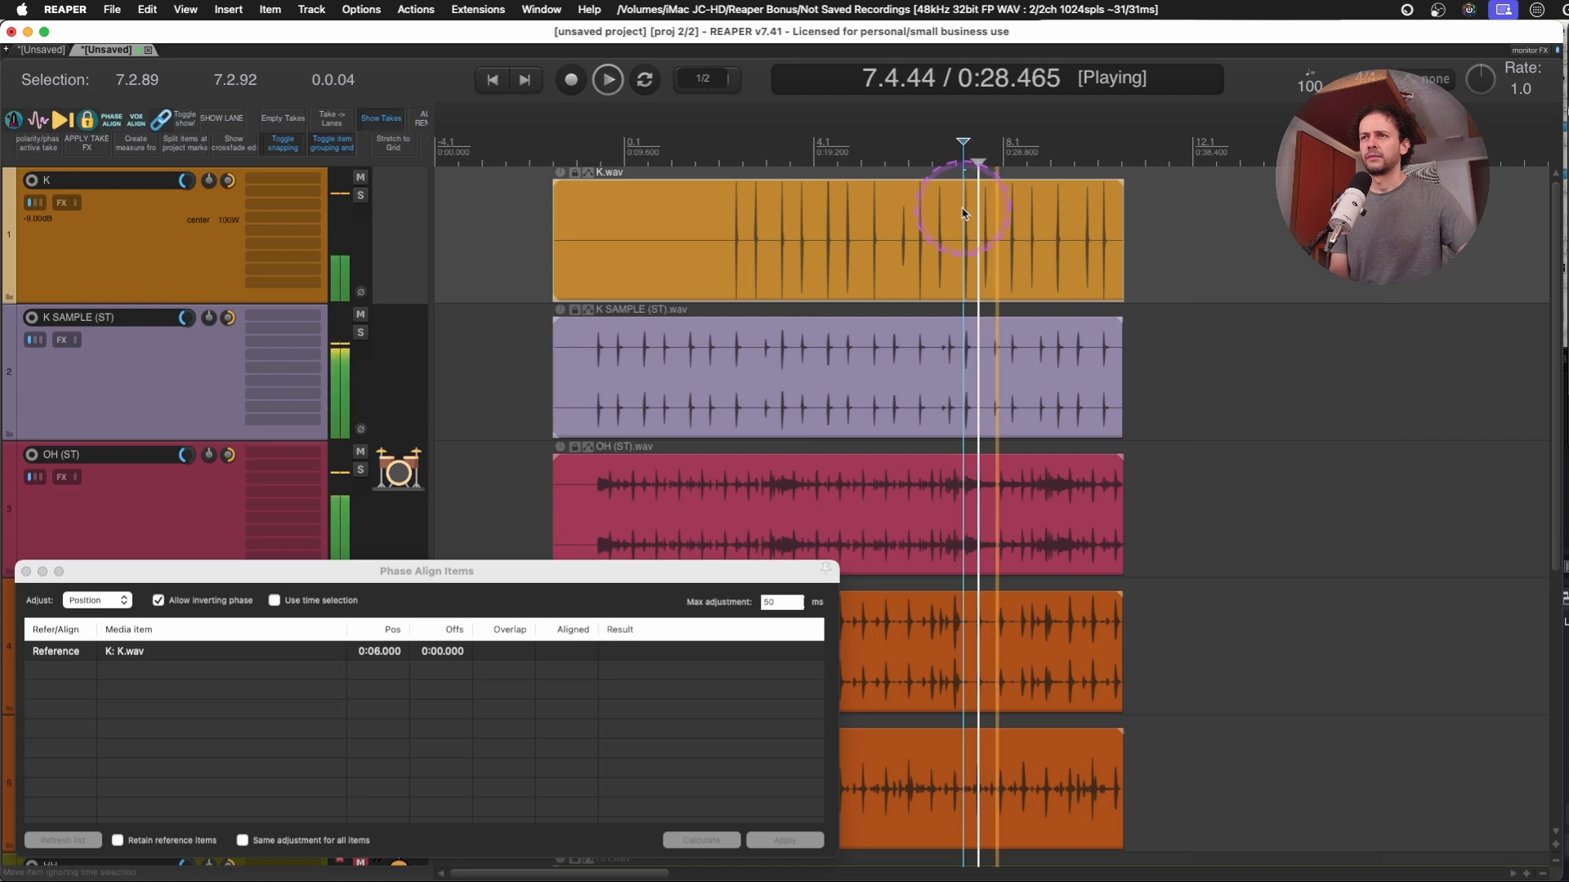
{"action": "left_click", "coordinate": [946, 755], "text": "shift"}
{"action": "key", "text": "s"}
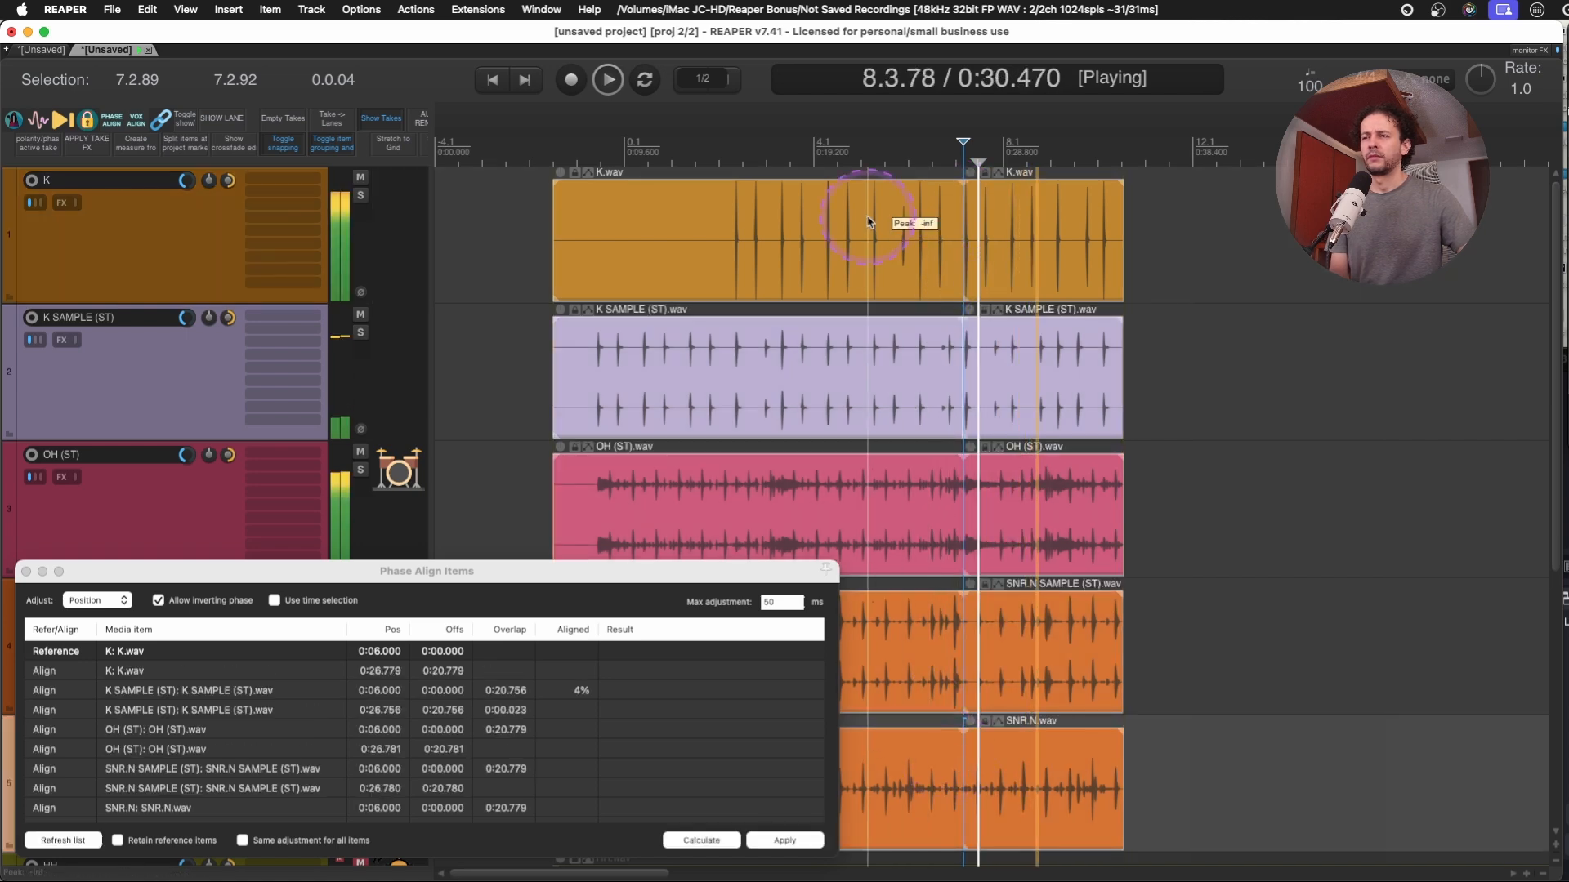
{"action": "left_click", "coordinate": [867, 220]}
{"action": "left_click", "coordinate": [892, 770], "text": "shift"}
{"action": "key", "text": "Delete"}
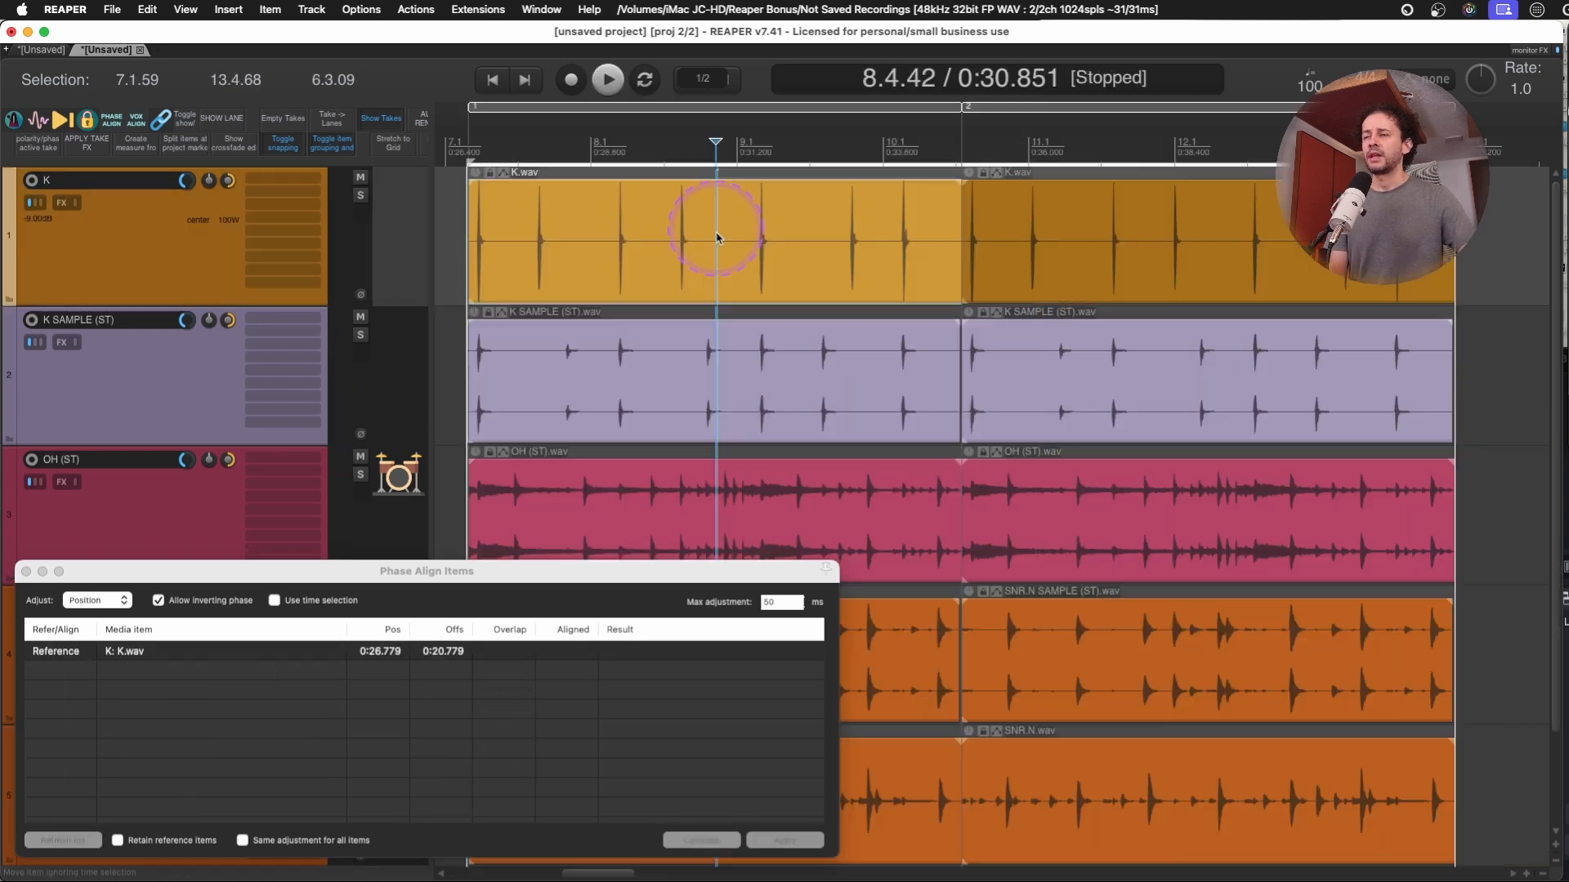
Phase-align the second drum section's items from K to SNR.N by position, using K.wav as the reference.
{"action": "left_click", "coordinate": [884, 772]}
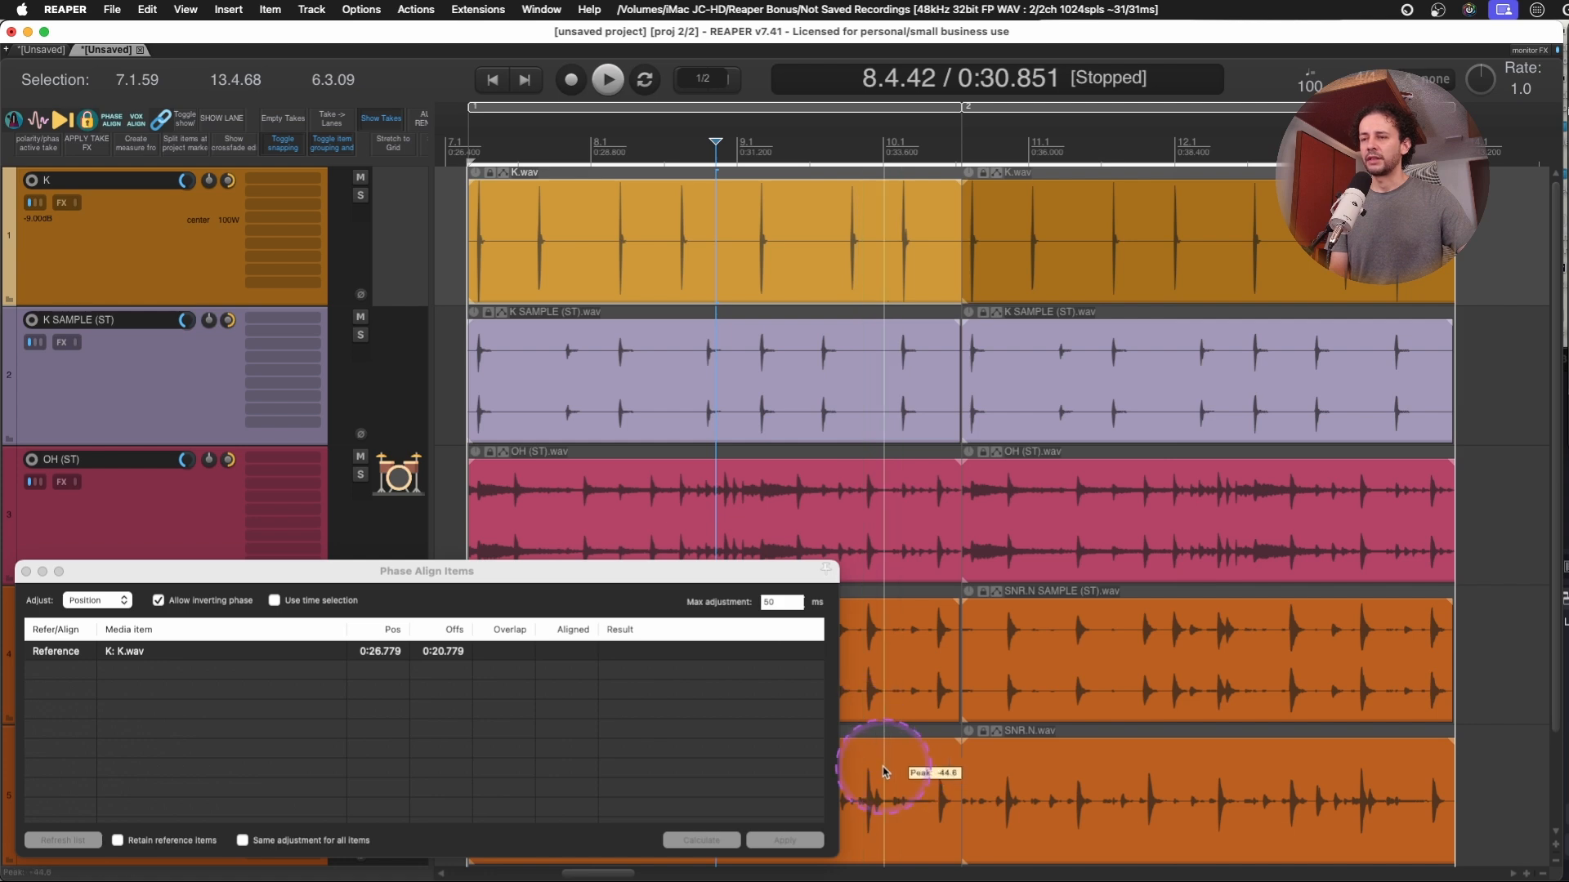
{"action": "left_click", "coordinate": [1085, 221]}
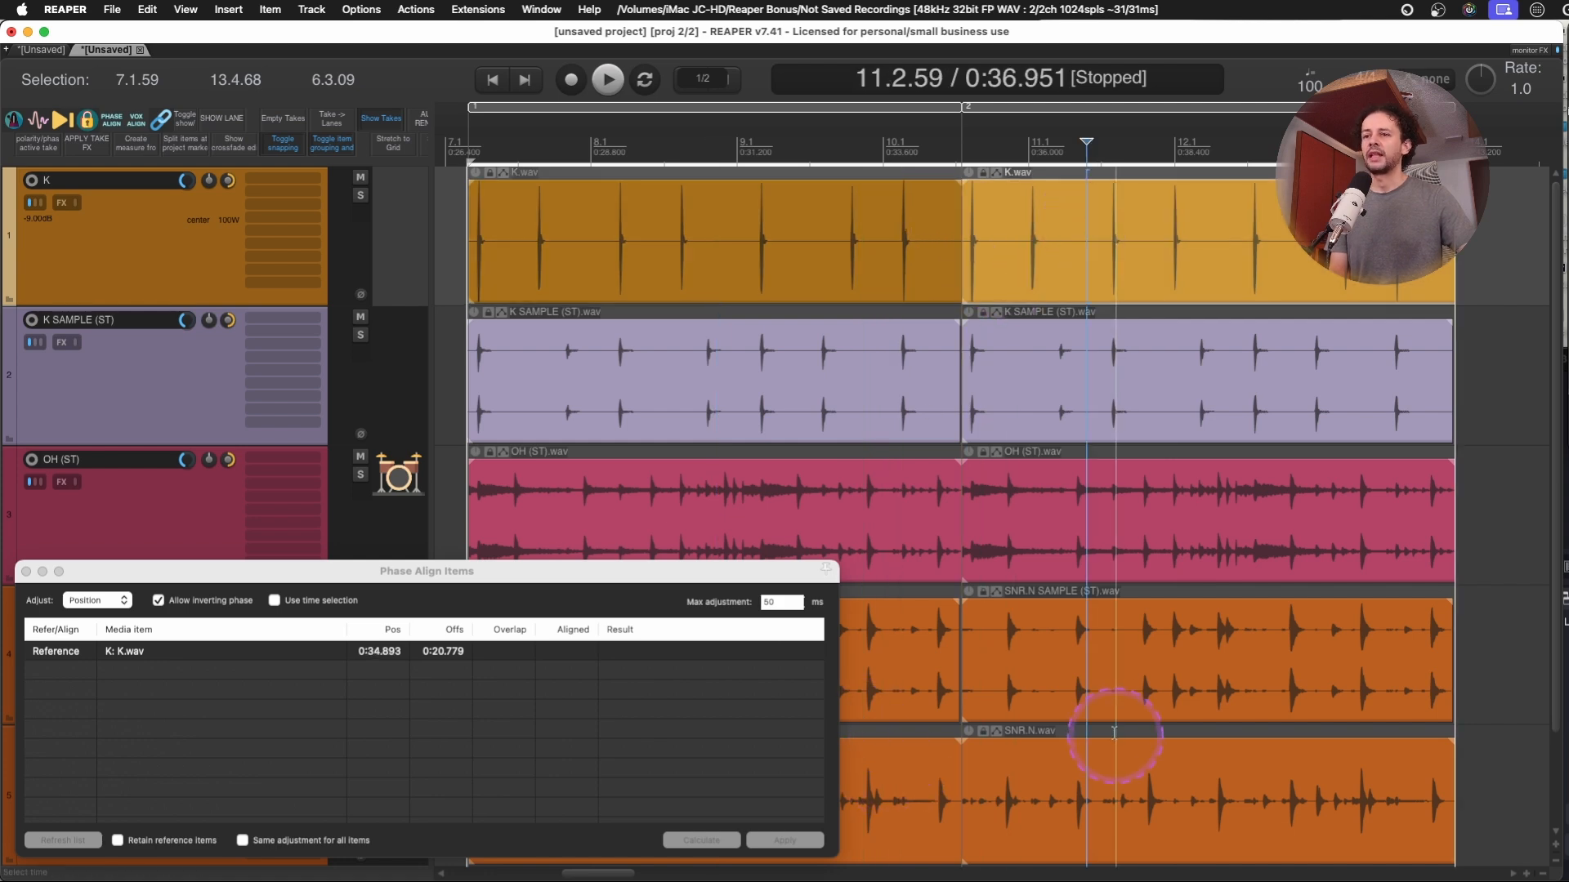
{"action": "left_click", "coordinate": [1088, 782], "text": "shift"}
{"action": "left_click", "coordinate": [700, 840]}
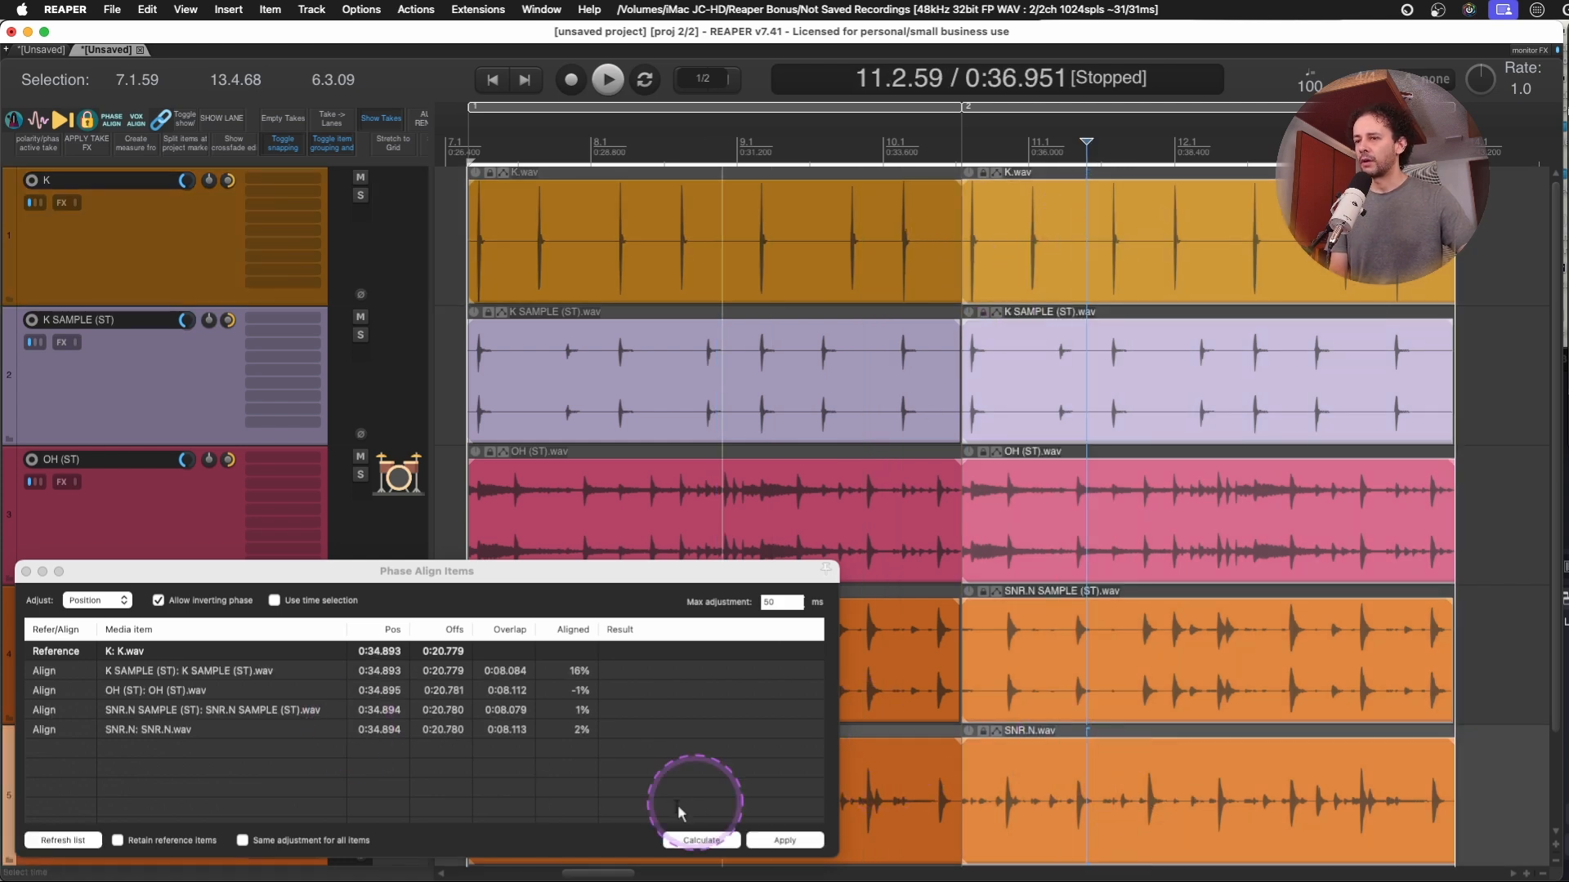
{"action": "left_click", "coordinate": [768, 840]}
{"action": "left_click", "coordinate": [863, 104]}
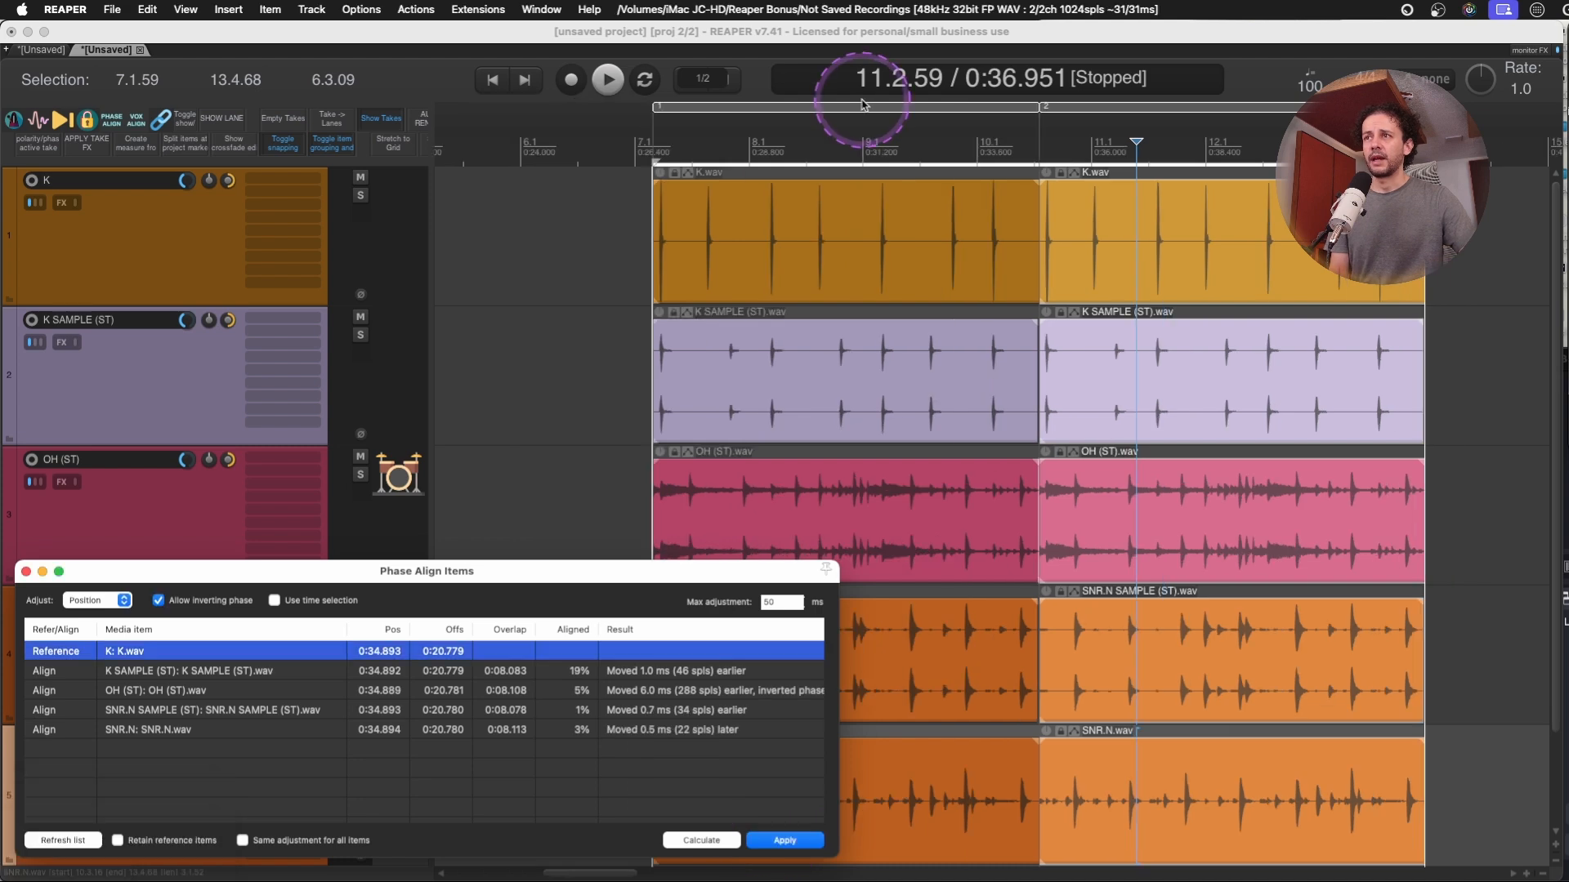
Duplicate the second drum section as a third one and phase-align the copy by position with OH (ST).wav as the reference.
{"action": "key", "text": "super+d"}
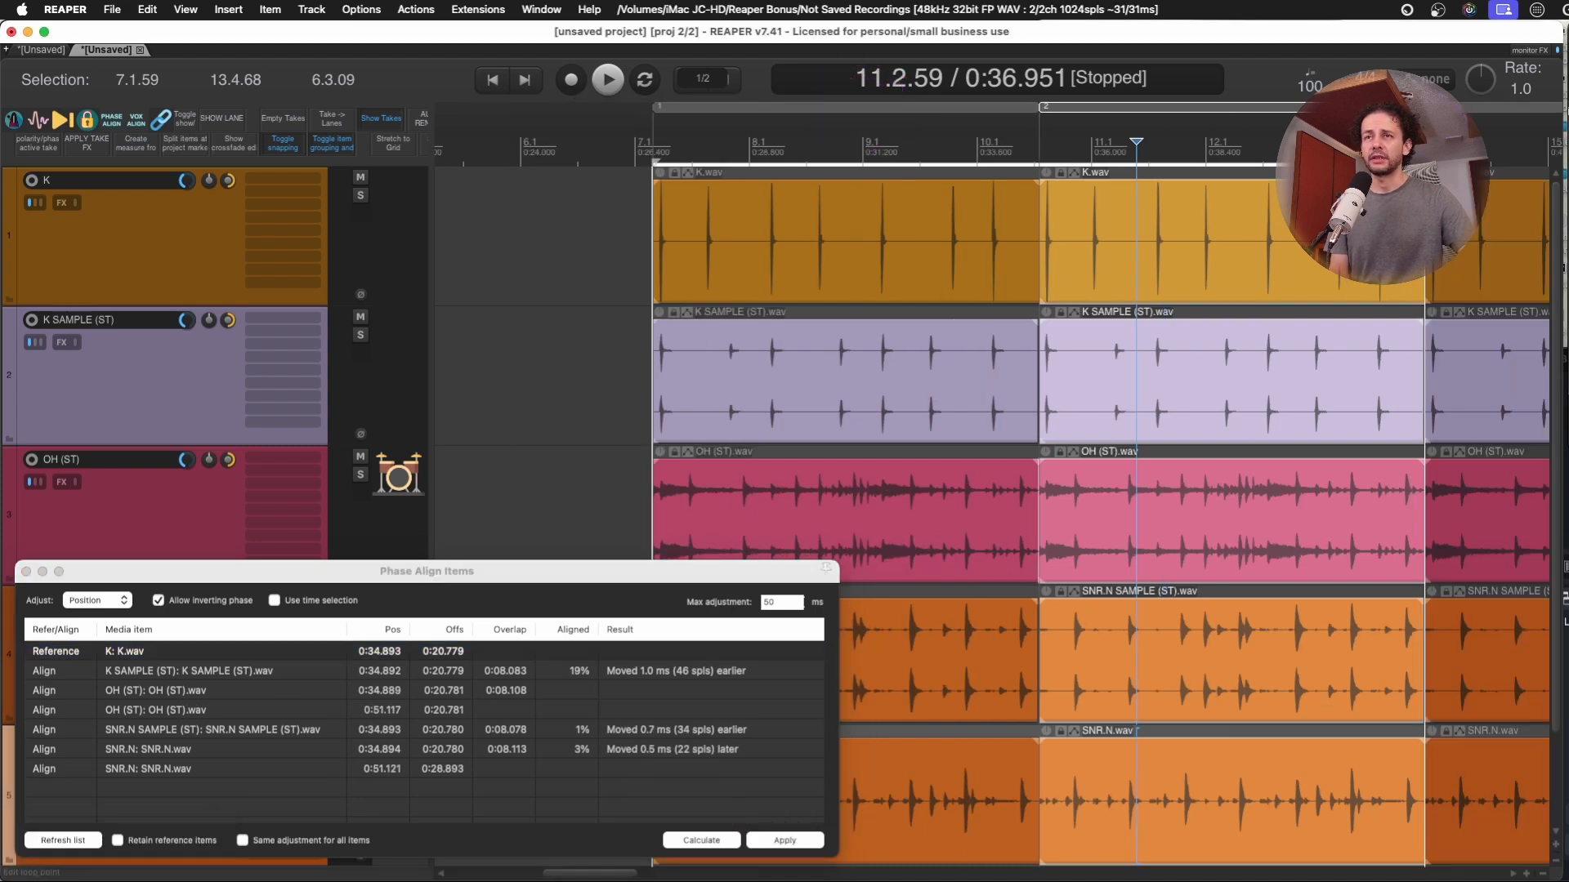
{"action": "scroll", "coordinate": [909, 108], "scroll_direction": "right", "scroll_amount": 5}
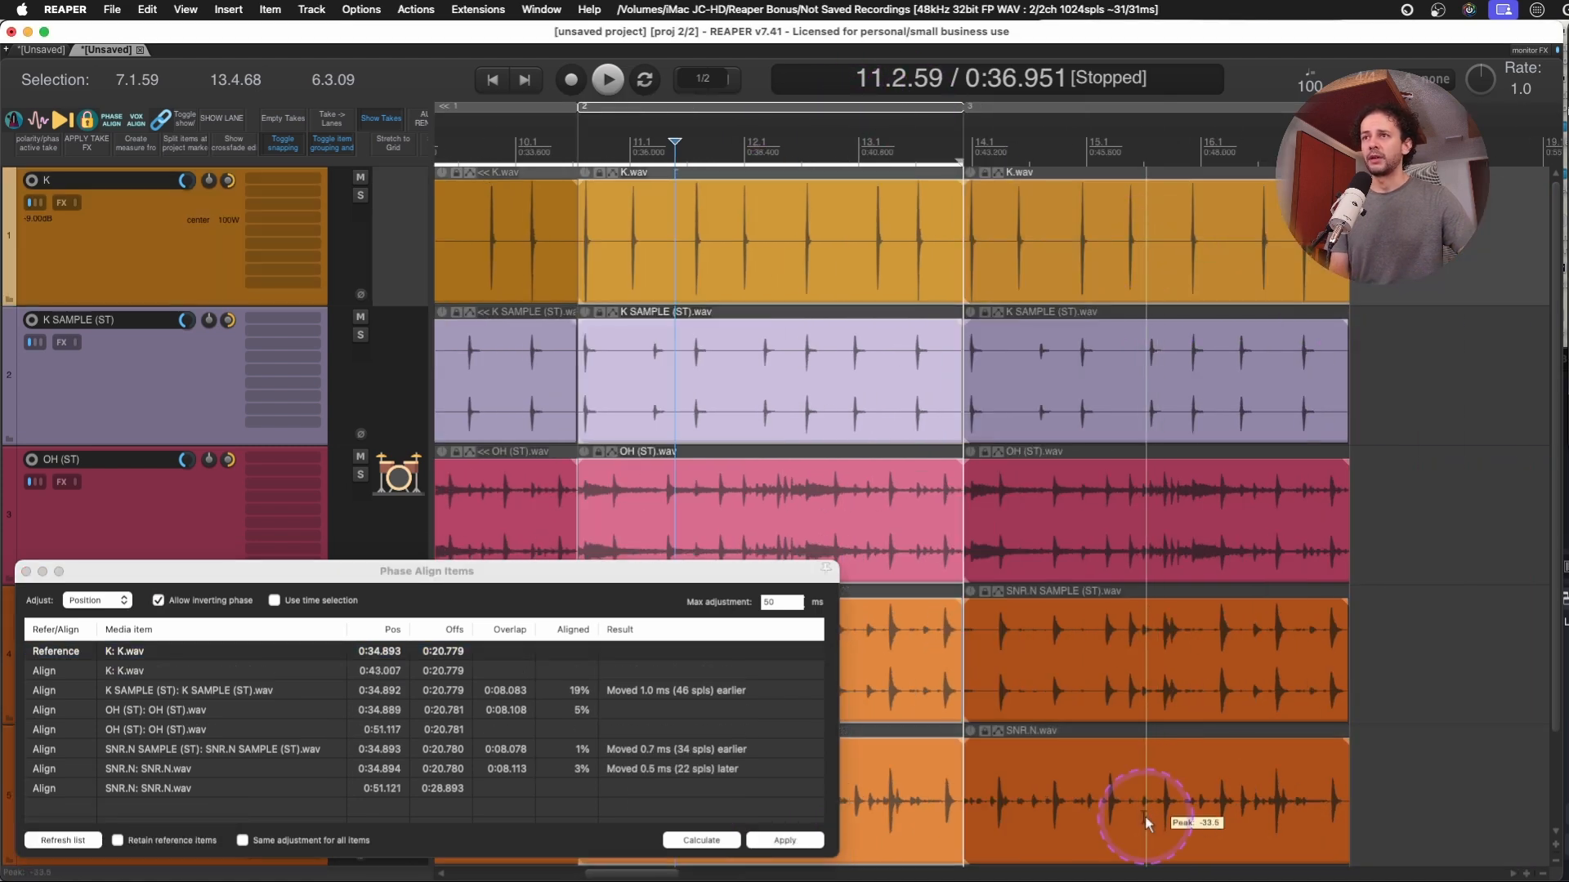
{"action": "left_click", "coordinate": [1403, 298]}
{"action": "left_click", "coordinate": [1250, 201]}
{"action": "left_click", "coordinate": [1163, 763], "text": "shift"}
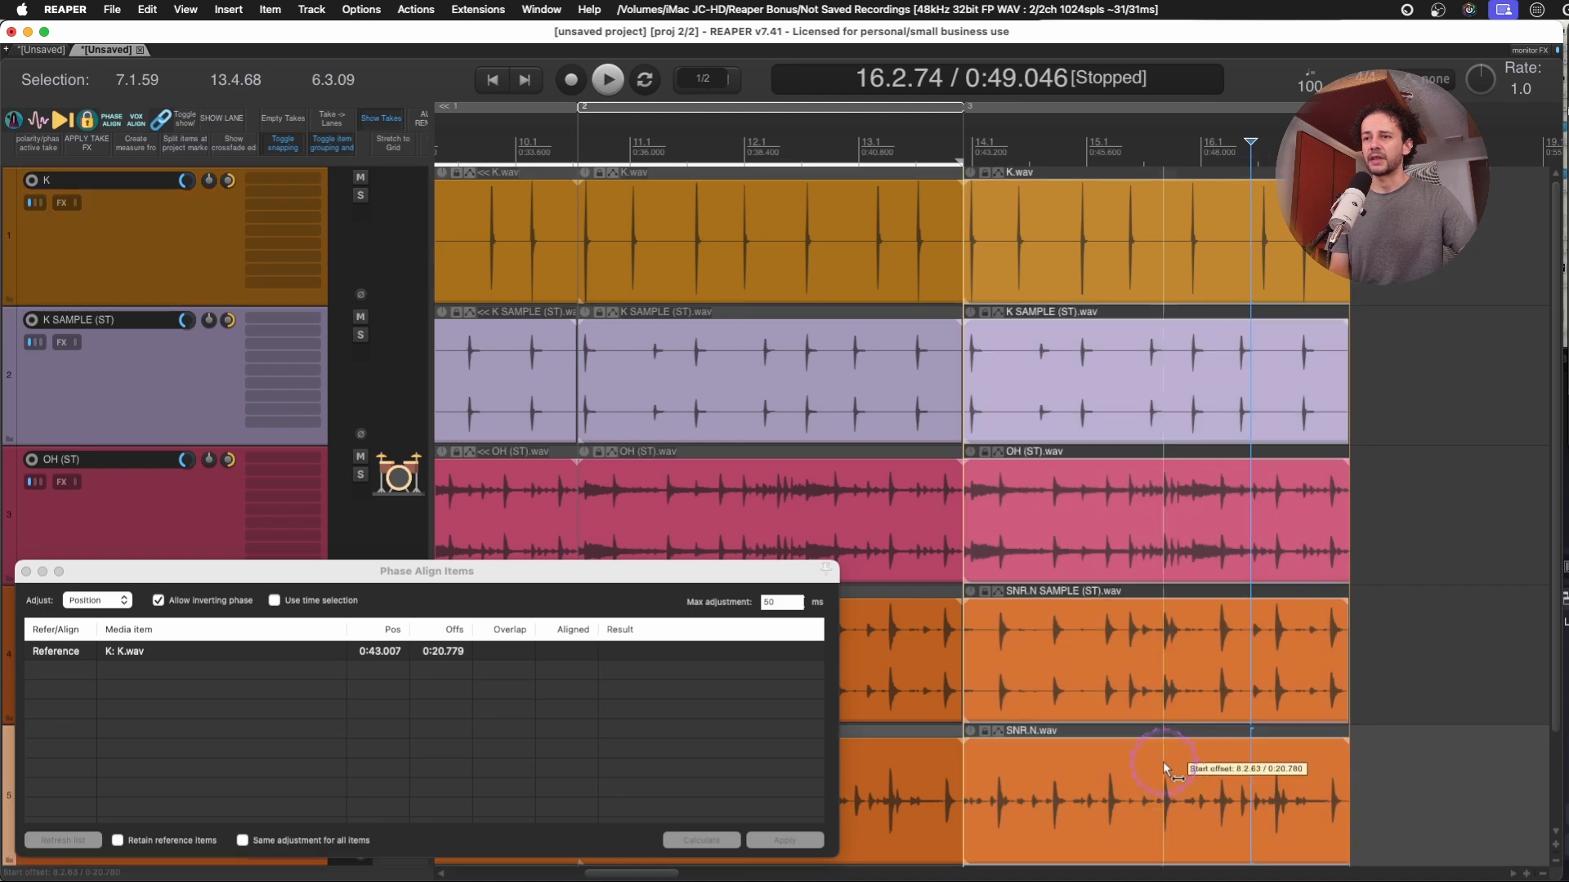
{"action": "left_click", "coordinate": [337, 755]}
{"action": "left_click", "coordinate": [133, 690]}
{"action": "left_click", "coordinate": [786, 841]}
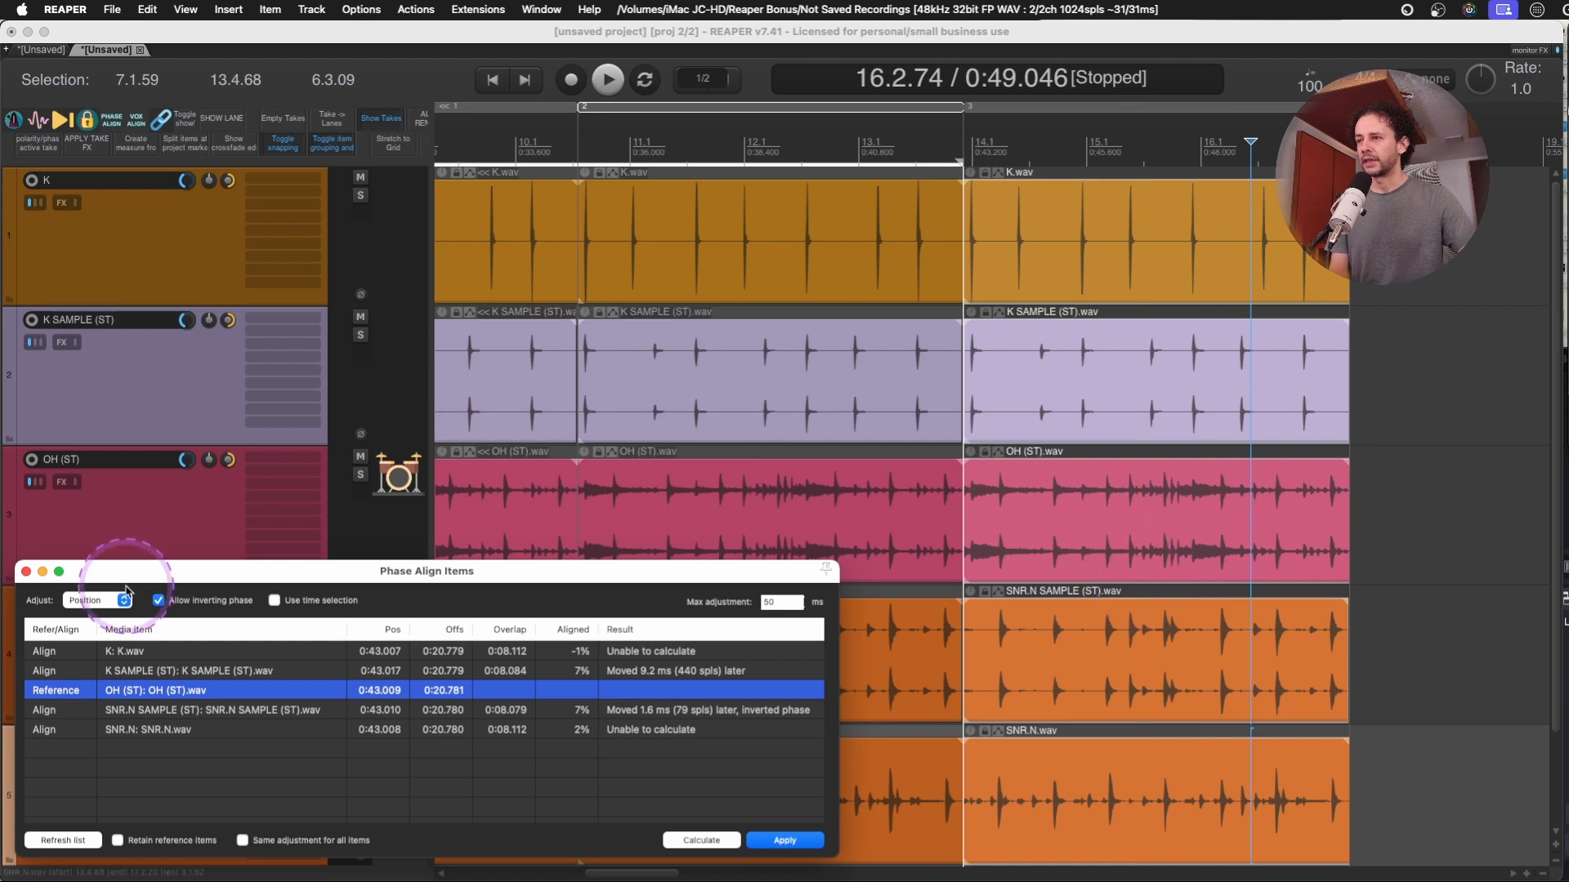
Try to phase-align the first section's SNR.N item by position with SNR.N SAMPLE (ST).wav as the reference.
{"action": "left_click", "coordinate": [802, 236]}
{"action": "left_click", "coordinate": [856, 766]}
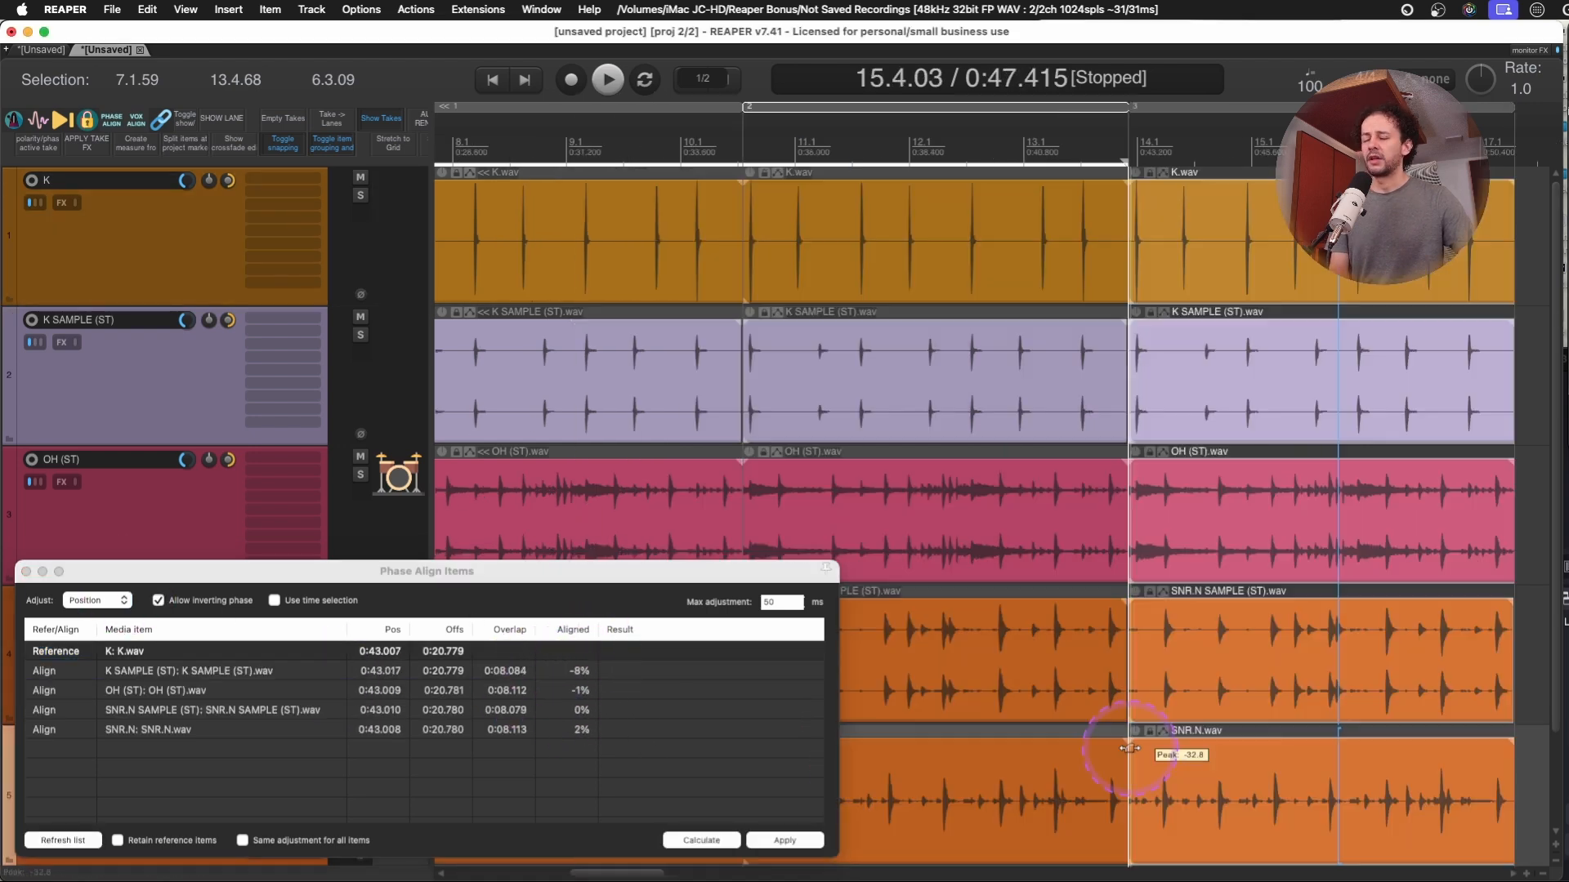
{"action": "scroll", "coordinate": [1129, 748], "scroll_direction": "left", "scroll_amount": 1}
{"action": "scroll", "coordinate": [1130, 747], "scroll_direction": "down", "scroll_amount": 1}
{"action": "scroll", "coordinate": [1129, 747], "scroll_direction": "left", "scroll_amount": 1}
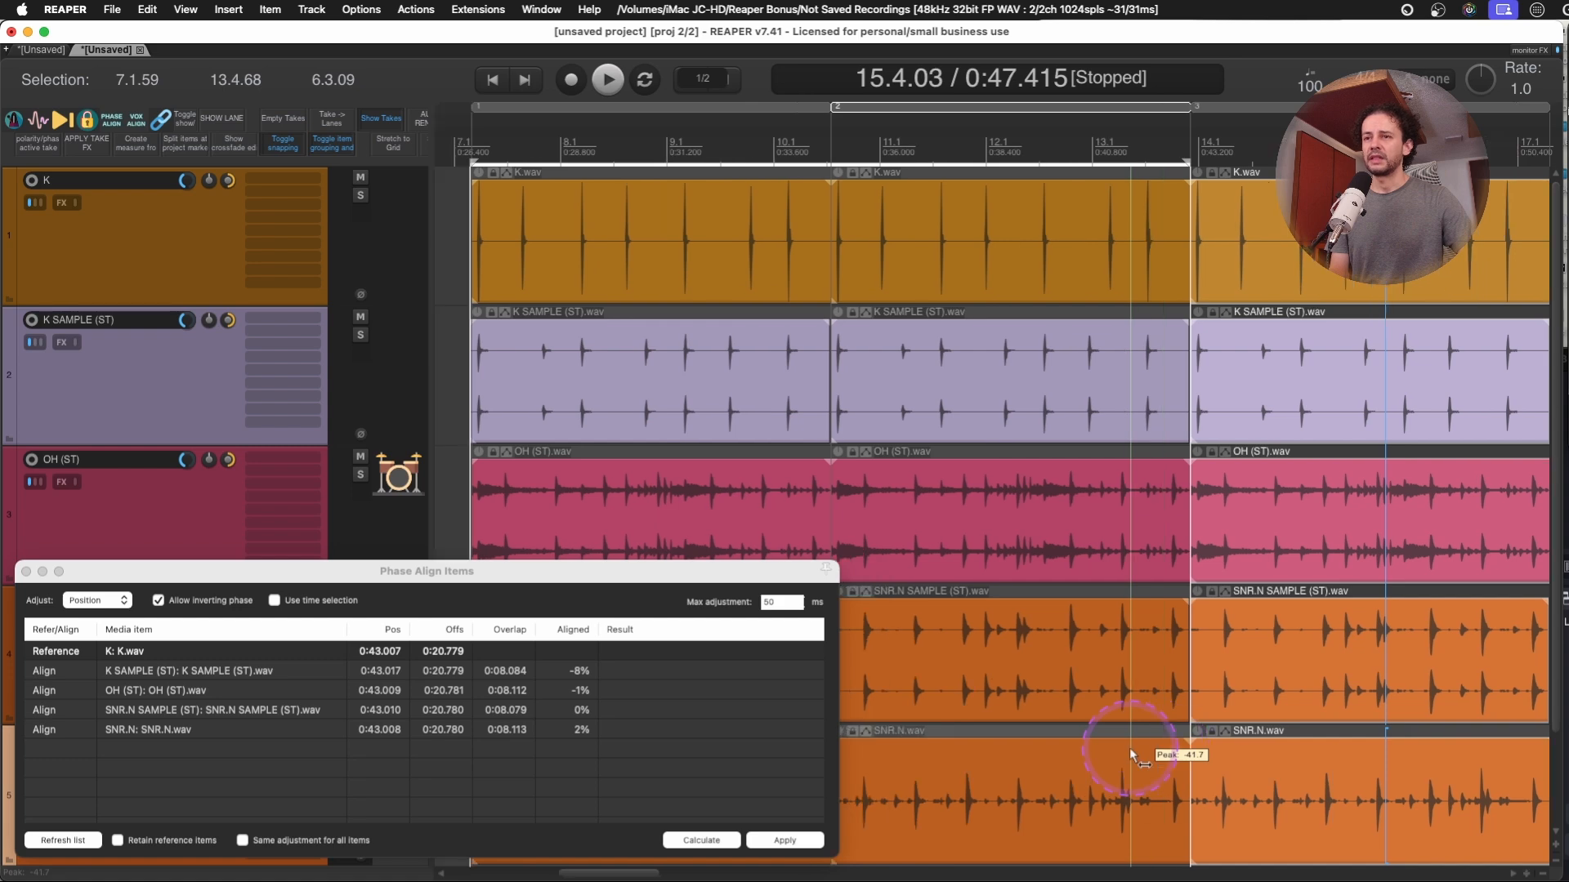
{"action": "scroll", "coordinate": [1129, 748], "scroll_direction": "left", "scroll_amount": 2}
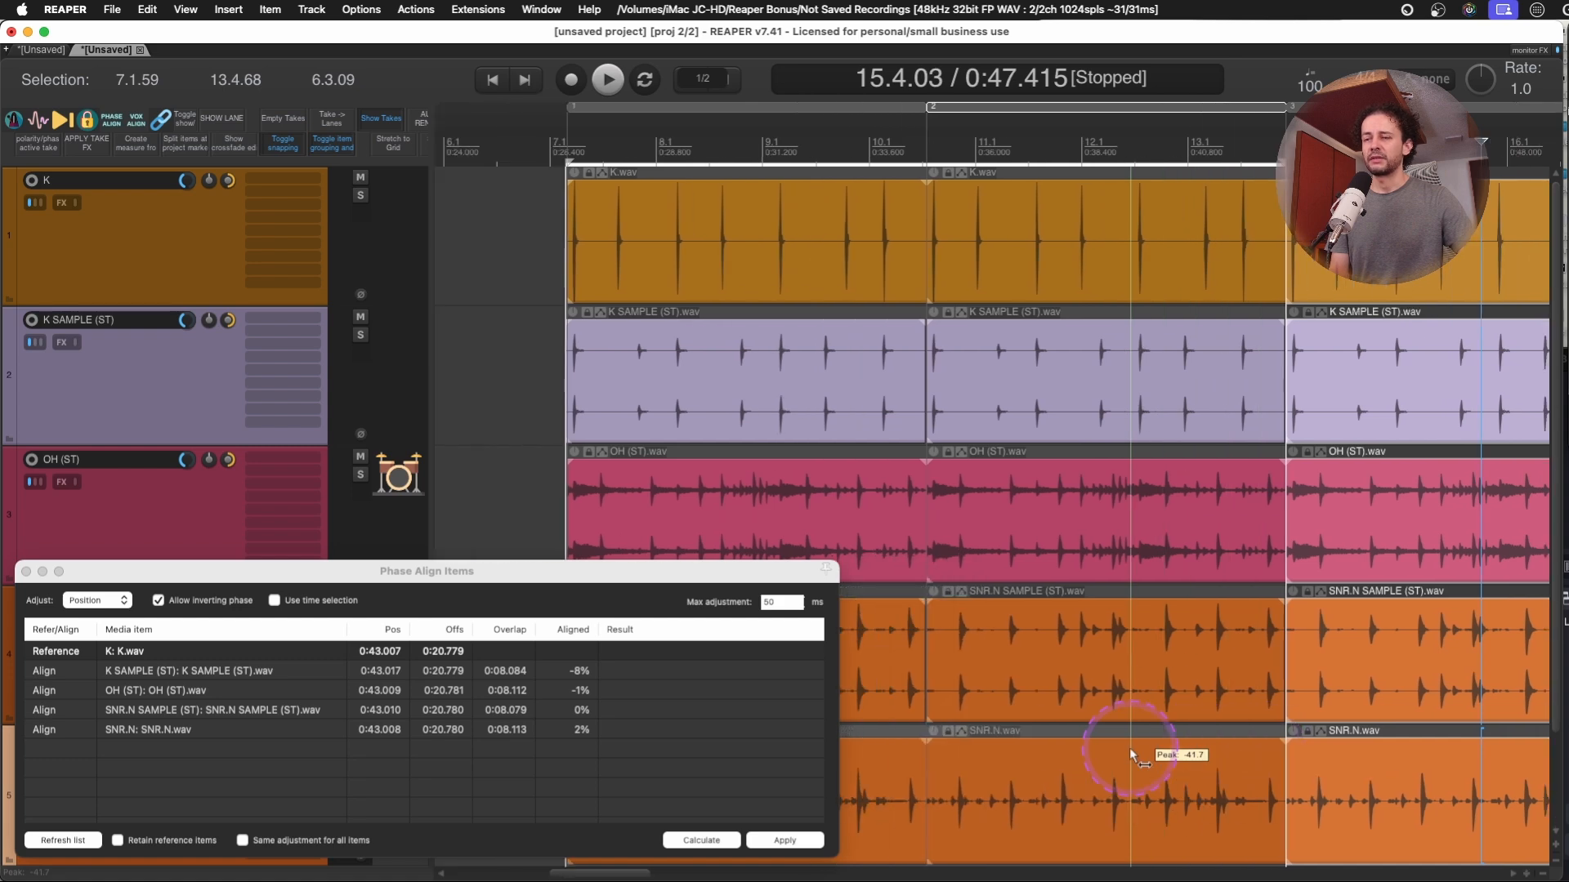
{"action": "scroll", "coordinate": [1013, 666], "scroll_direction": "left", "scroll_amount": 3}
{"action": "left_click", "coordinate": [990, 659]}
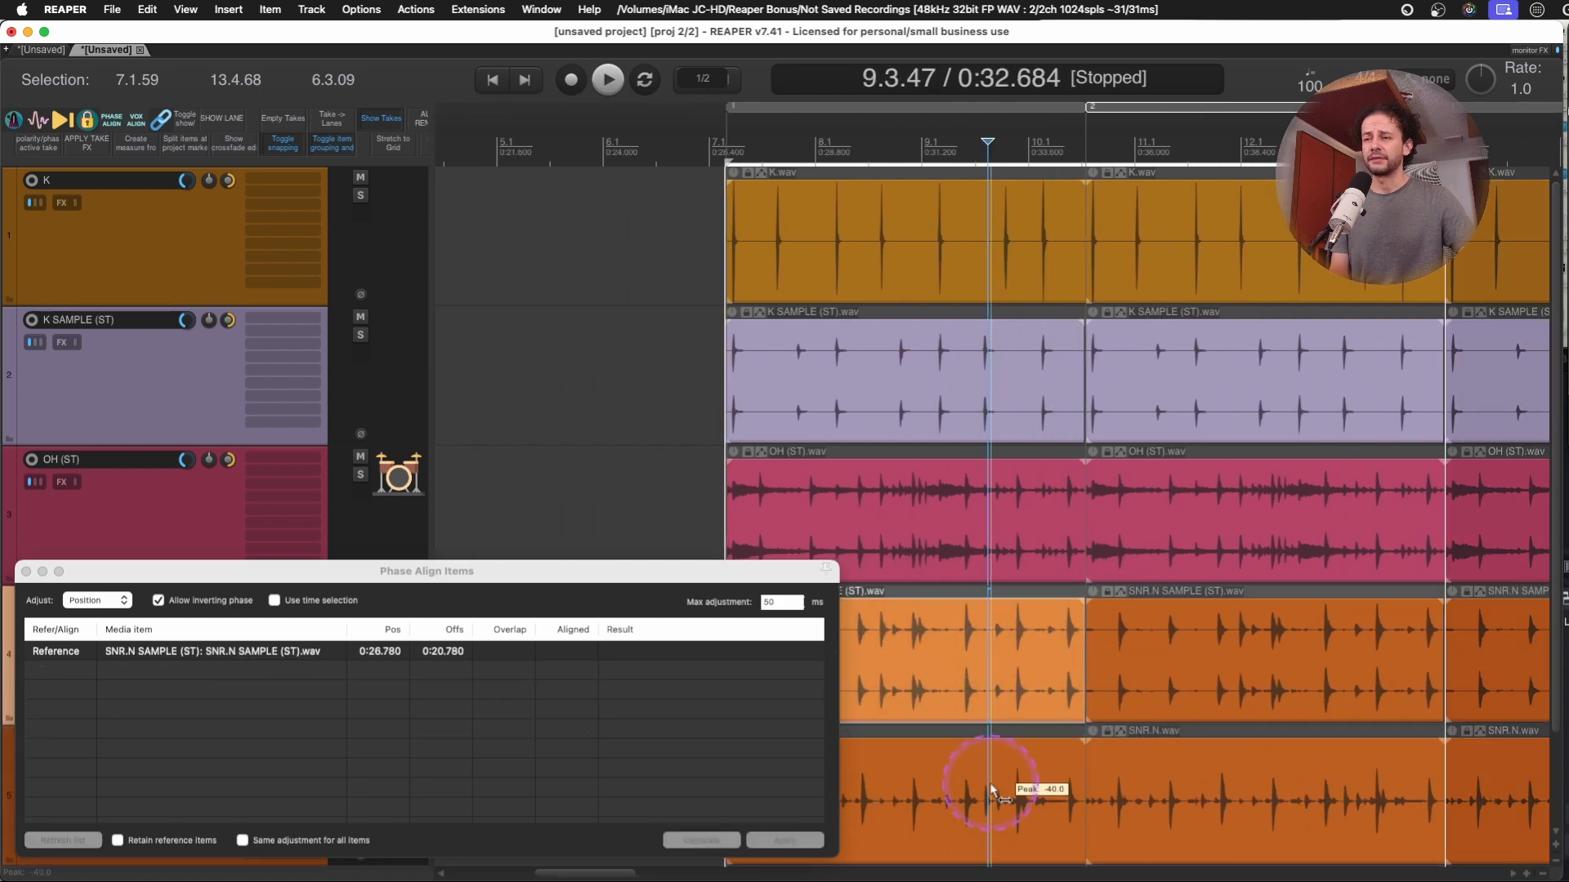
{"action": "left_click", "coordinate": [991, 791], "text": "super"}
{"action": "left_click", "coordinate": [775, 842]}
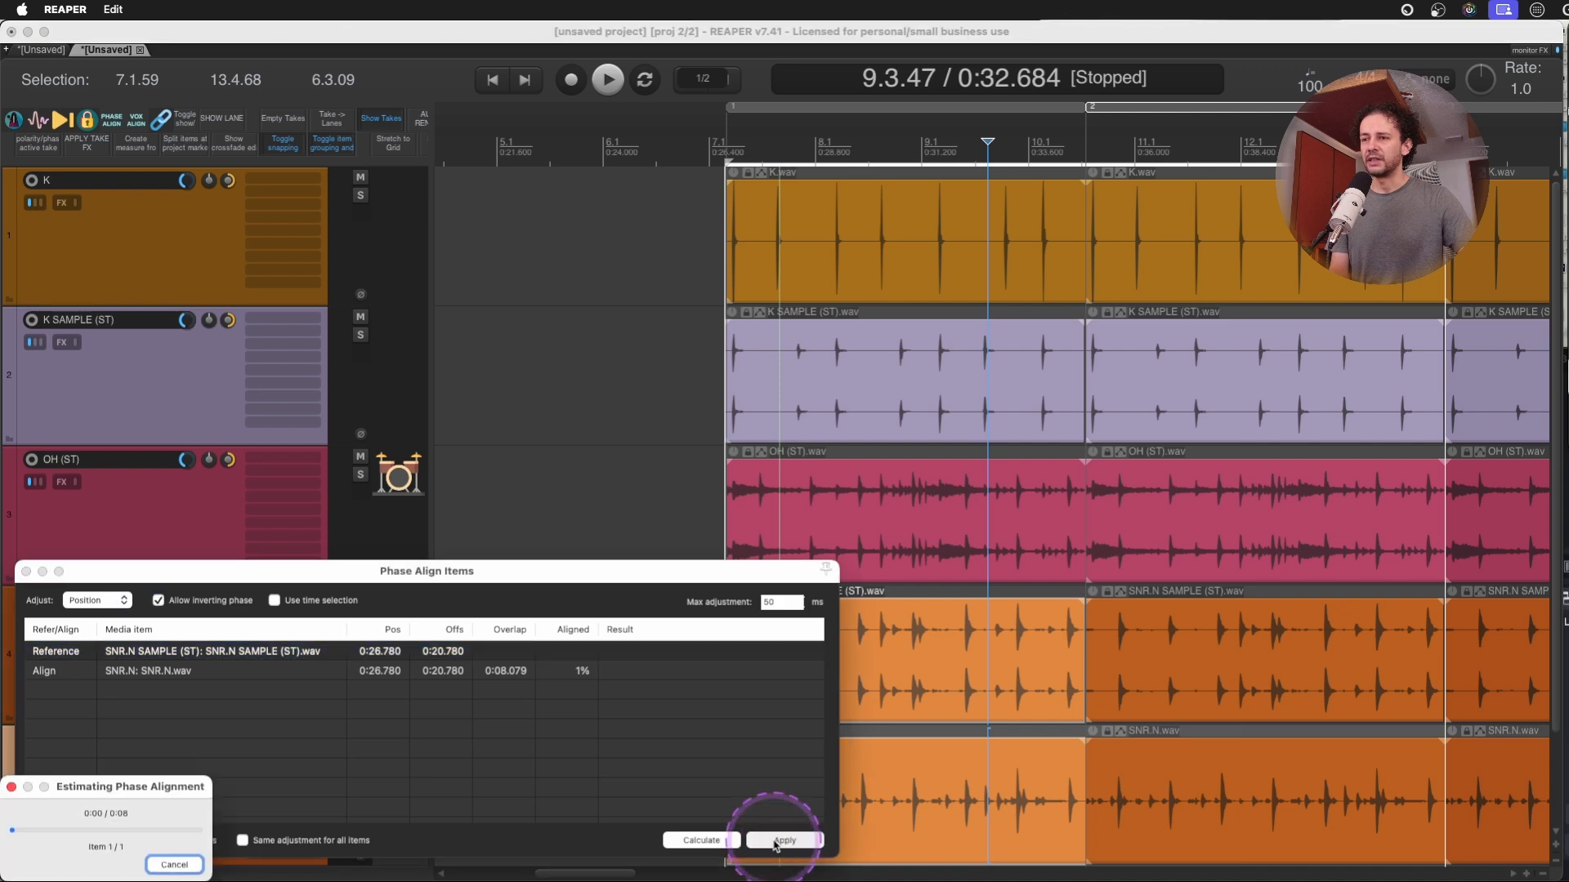
Solo the SNR.N SAMPLE (ST) and SNR.N tracks and loop the first section to compare their snare hits.
{"action": "scroll", "coordinate": [938, 641], "scroll_direction": "left", "scroll_amount": 1}
{"action": "left_click_drag", "start_coordinate": [964, 765], "coordinate": [962, 766]}
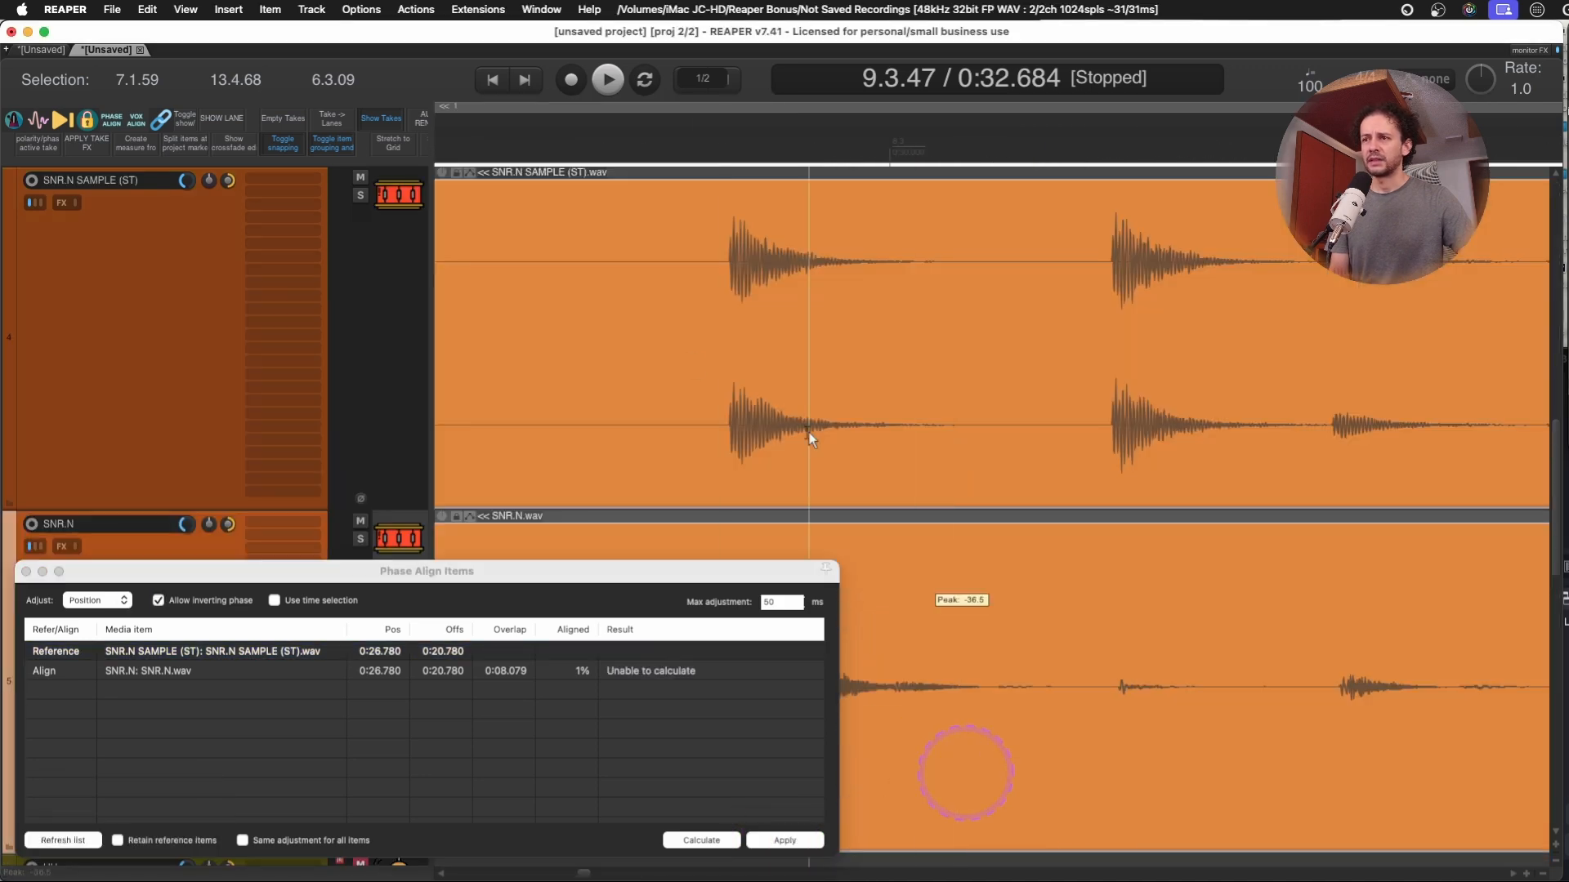
{"action": "scroll", "coordinate": [850, 444], "scroll_direction": "left", "scroll_amount": 2}
{"action": "left_click_drag", "start_coordinate": [931, 378], "coordinate": [1079, 384]}
{"action": "scroll", "coordinate": [1195, 631], "scroll_direction": "down", "scroll_amount": 3}
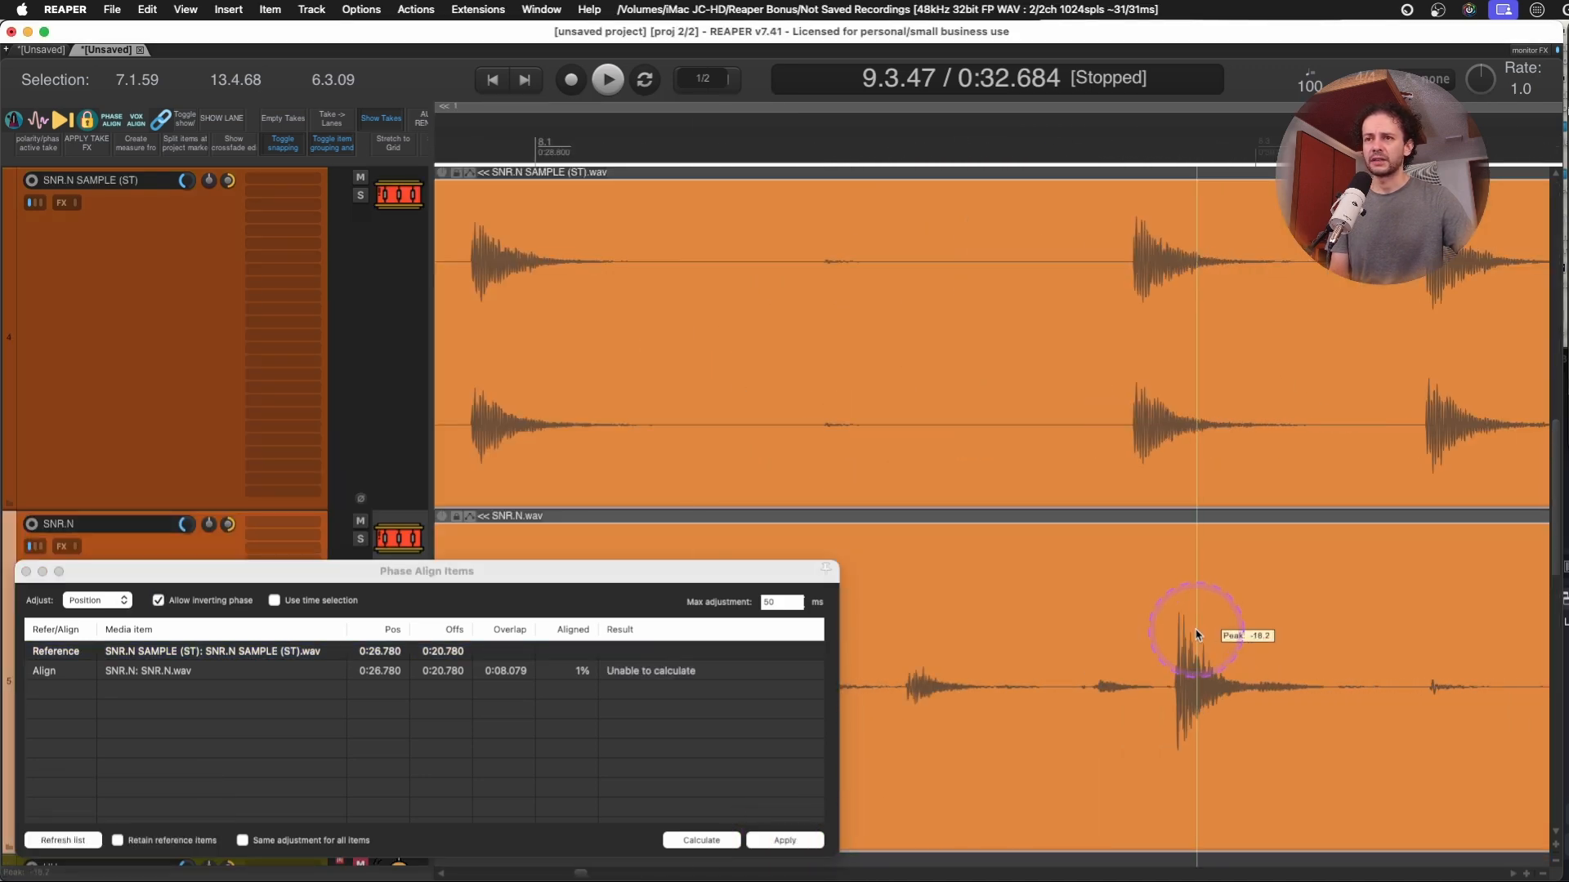
{"action": "key", "text": "space"}
{"action": "scroll", "coordinate": [727, 362], "scroll_direction": "left", "scroll_amount": 3}
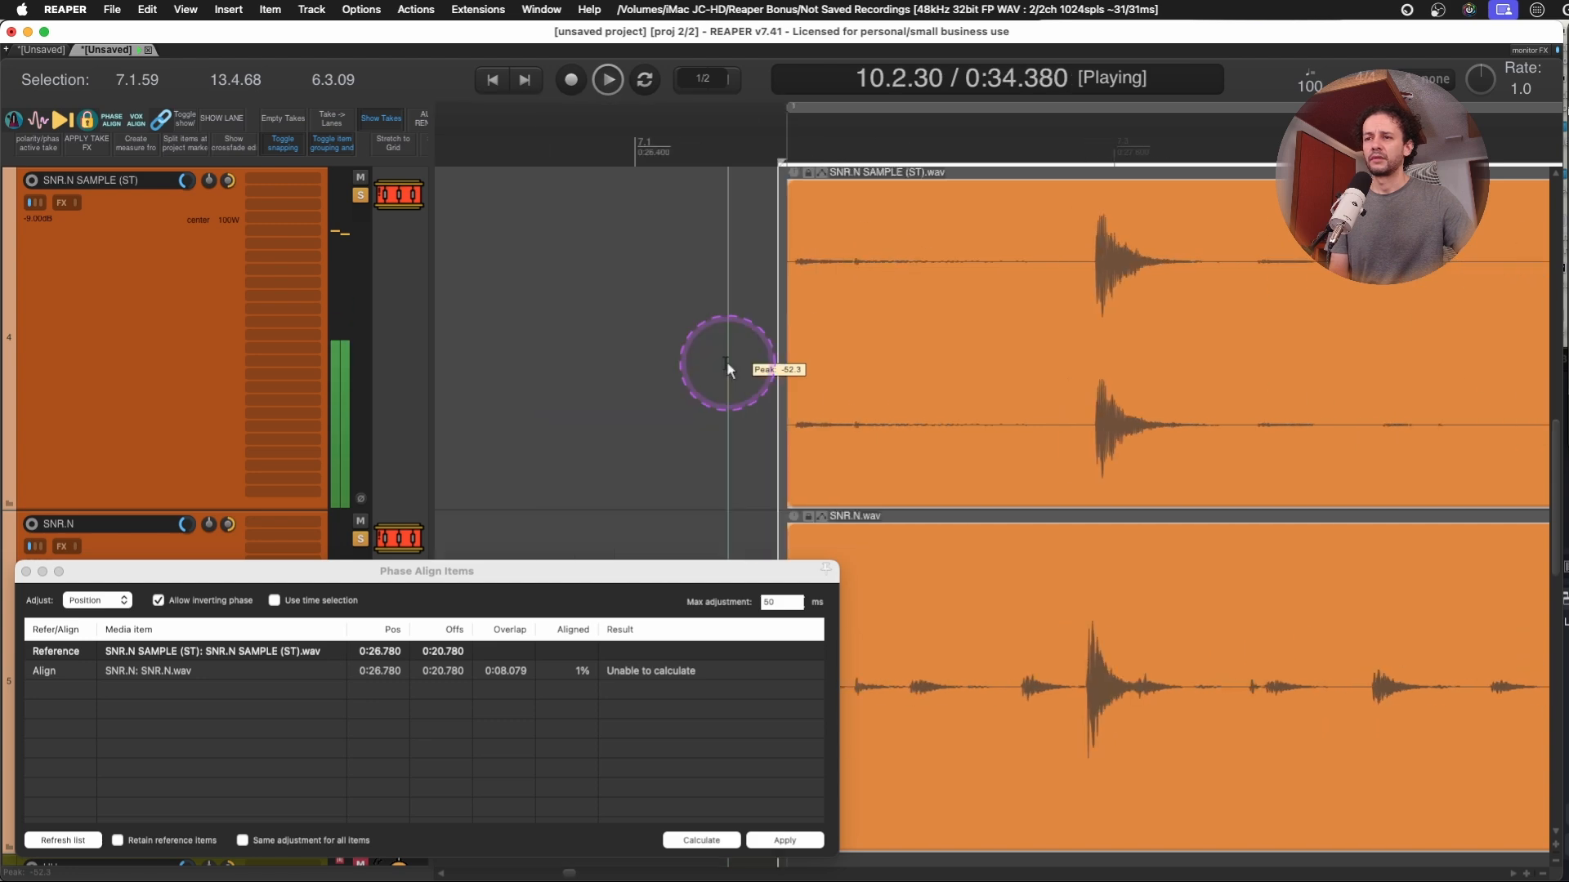
{"action": "scroll", "coordinate": [727, 363], "scroll_direction": "right", "scroll_amount": 1}
{"action": "left_click", "coordinate": [645, 79]}
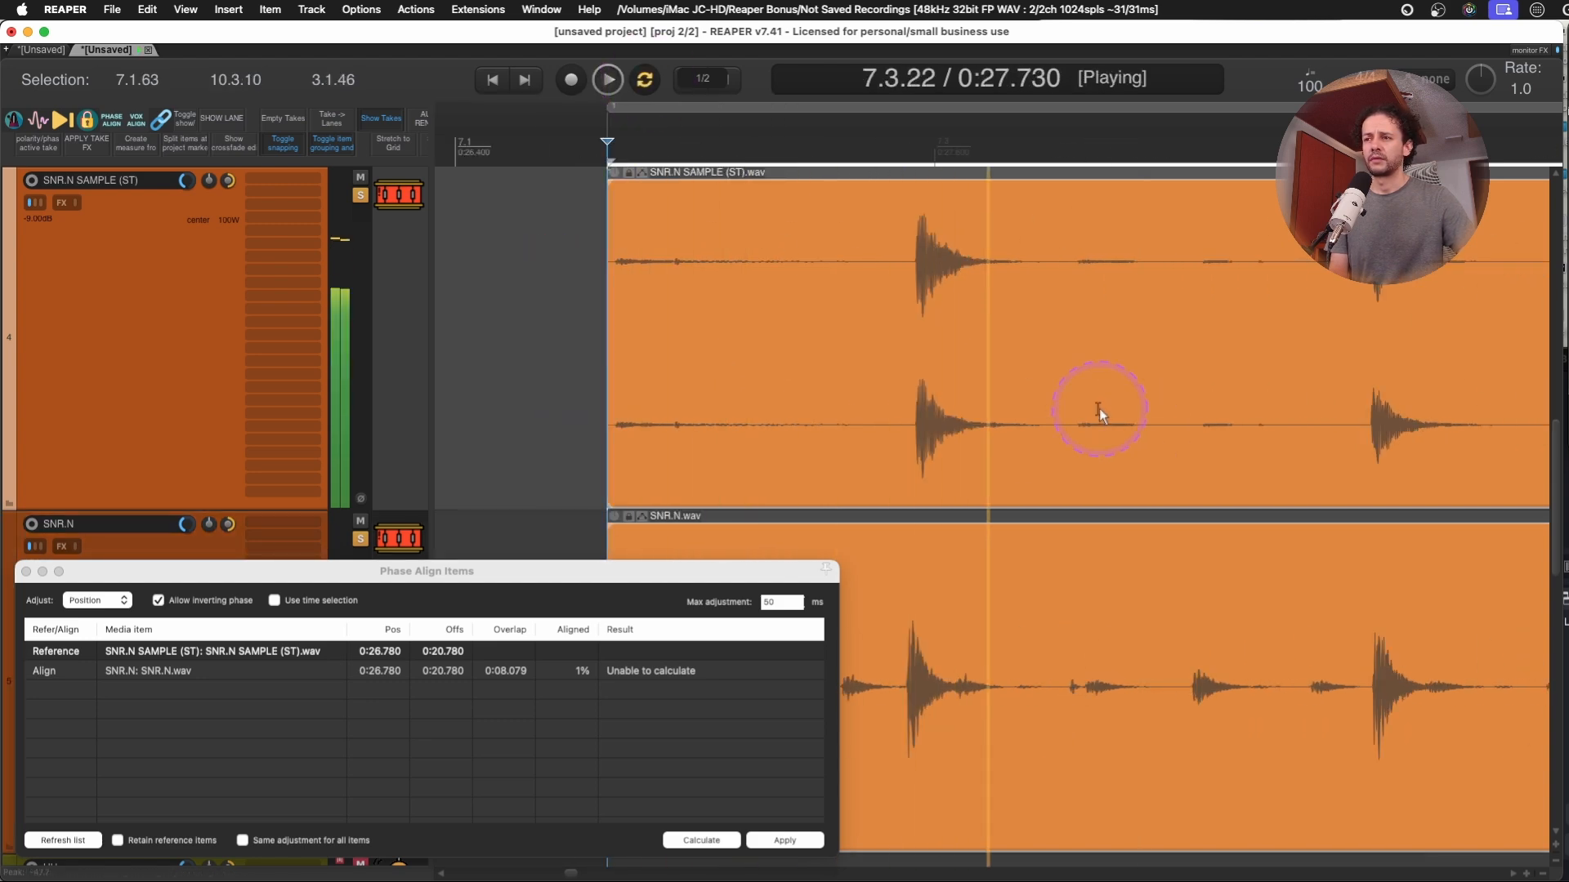
{"action": "scroll", "coordinate": [907, 355], "scroll_direction": "up", "scroll_amount": 5}
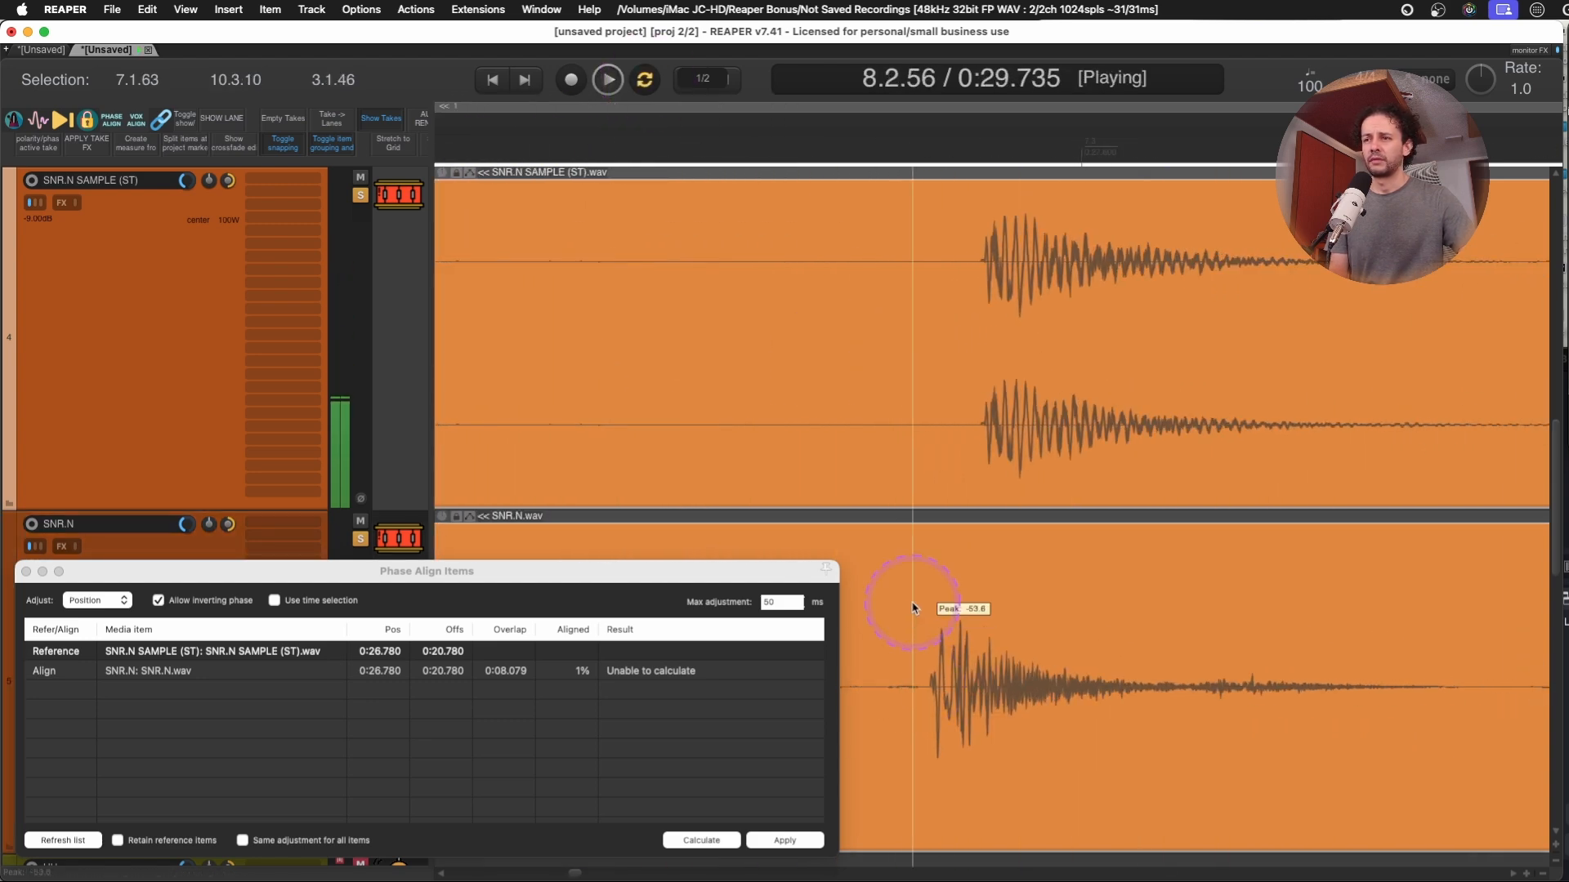
{"action": "key", "text": "space"}
Place a marker at SNR.N's first snare onset and slip the SNR.N SAMPLE (ST) item's audio earlier to line up with it.
{"action": "left_click", "coordinate": [928, 535]}
{"action": "key", "text": "shift+m"}
{"action": "key", "text": "Return"}
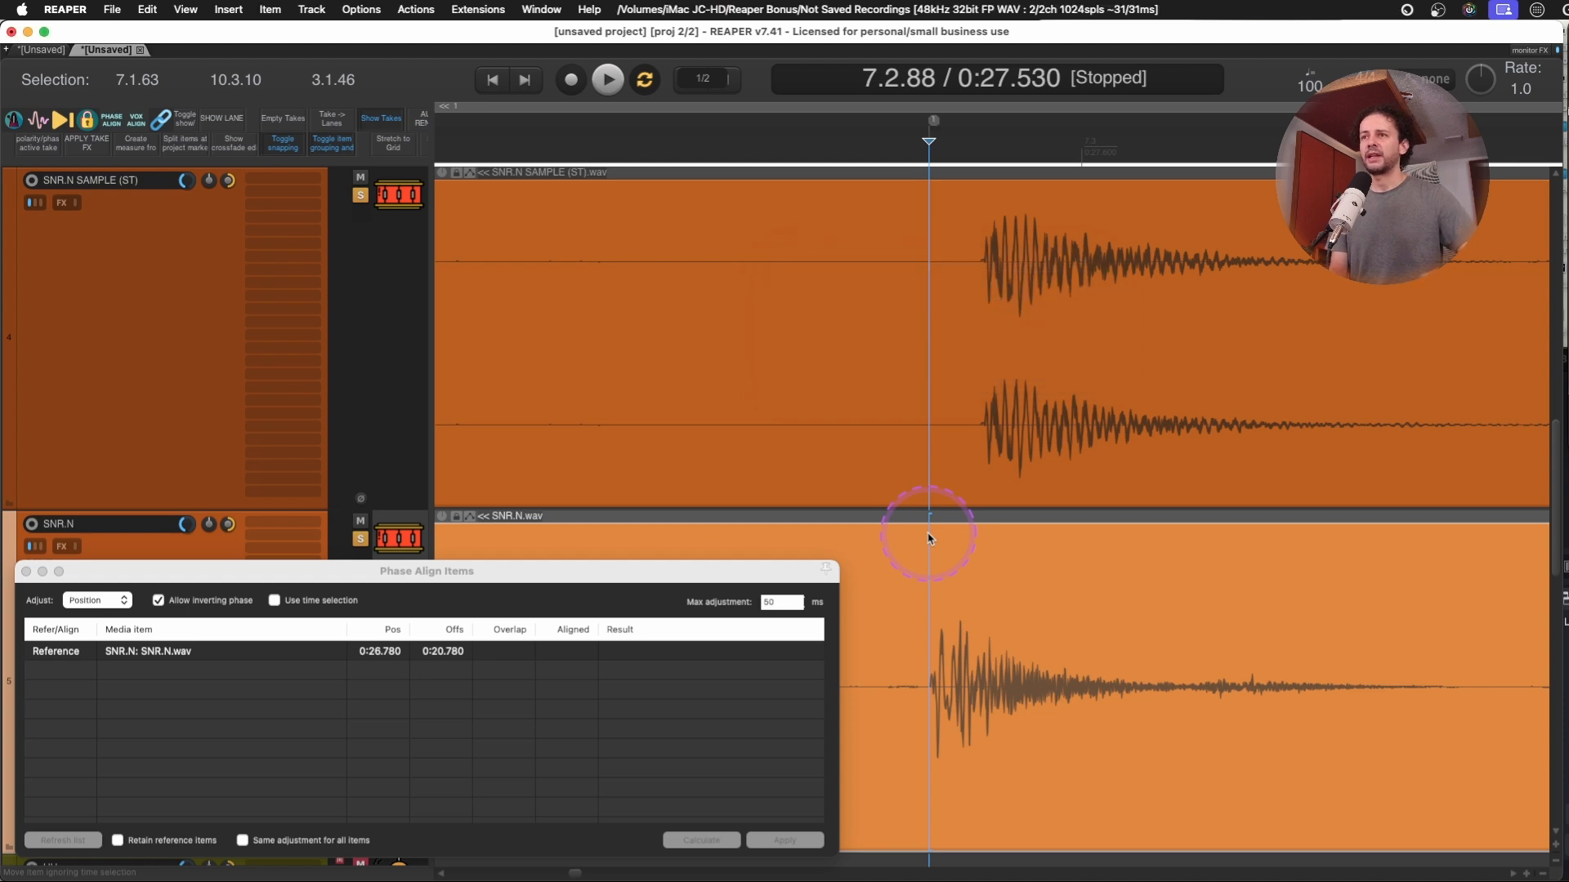
{"action": "mouse_move", "coordinate": [1014, 263]}
{"action": "left_mouse_down"}
{"action": "mouse_move", "coordinate": [997, 263]}
{"action": "mouse_move", "coordinate": [1028, 265]}
{"action": "mouse_move", "coordinate": [968, 276]}
{"action": "left_mouse_up"}
{"action": "scroll", "coordinate": [981, 286], "scroll_direction": "down", "scroll_amount": 1}
{"action": "scroll", "coordinate": [989, 296], "scroll_direction": "down", "scroll_amount": 4}
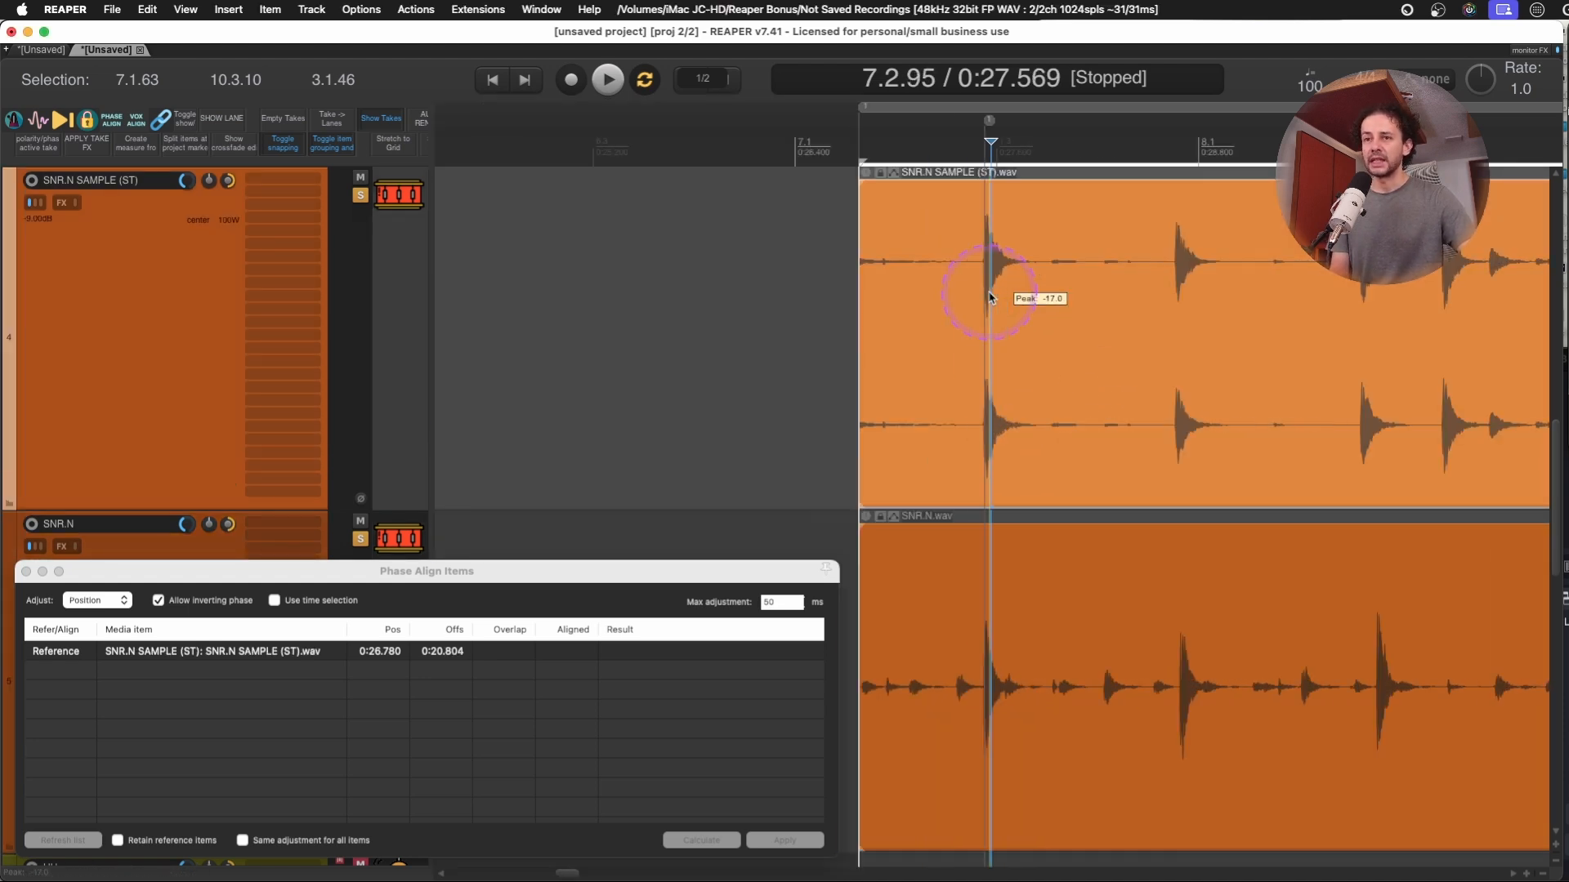
{"action": "scroll", "coordinate": [1021, 368], "scroll_direction": "right", "scroll_amount": 6}
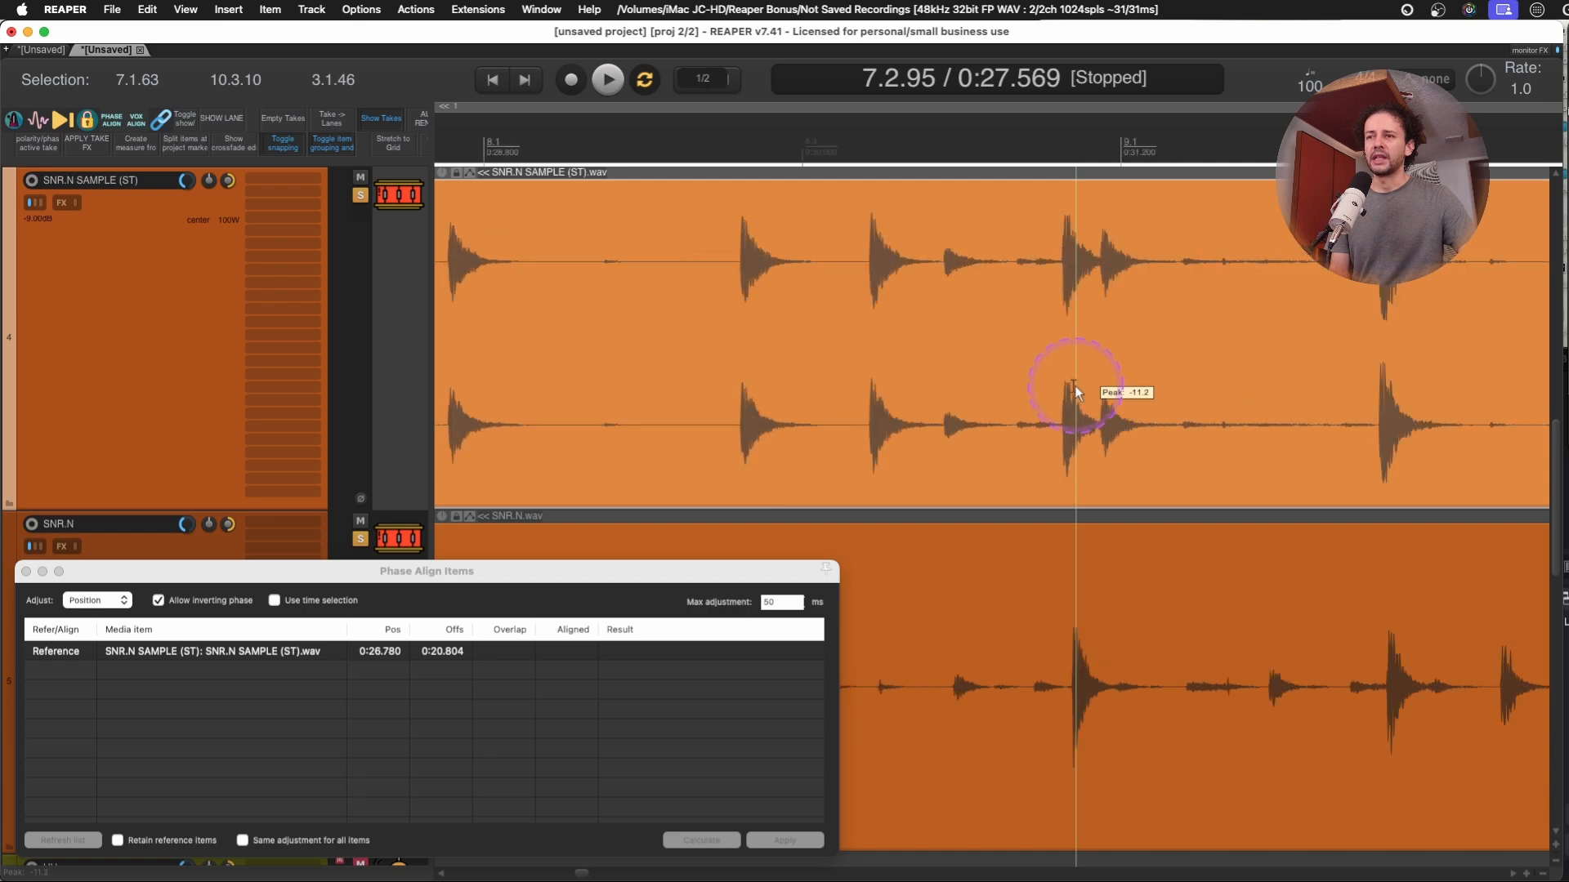
{"action": "scroll", "coordinate": [1087, 386], "scroll_direction": "right", "scroll_amount": 2}
{"action": "scroll", "coordinate": [1120, 390], "scroll_direction": "up", "scroll_amount": 2}
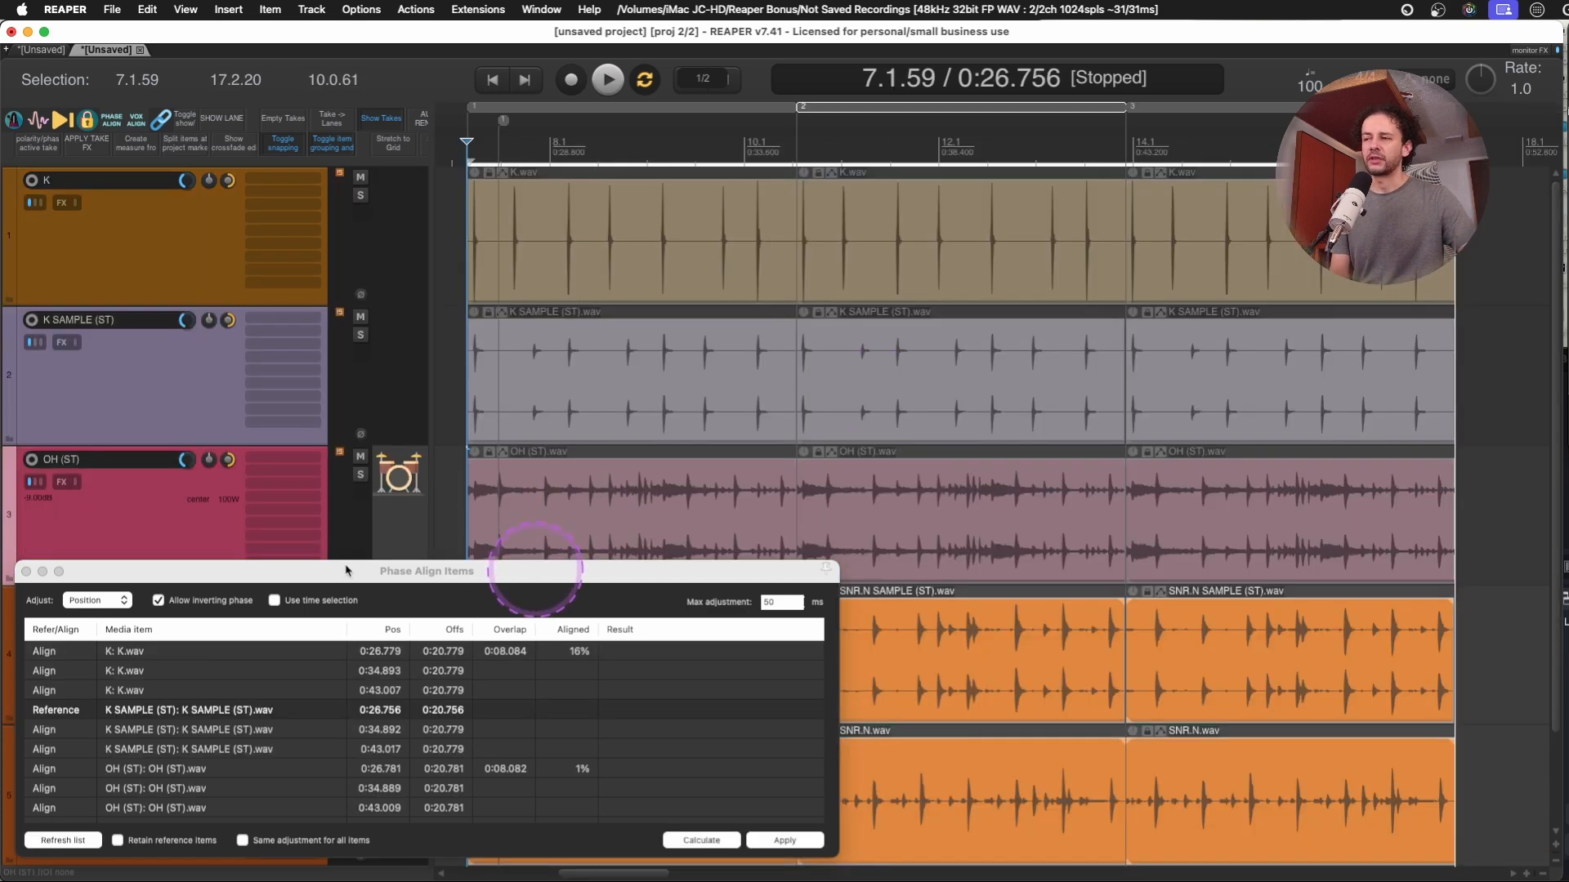
Close the Phase Align Items window, and mute and delete the SNR.N SAMPLE (ST) track.
{"action": "left_click", "coordinate": [25, 571]}
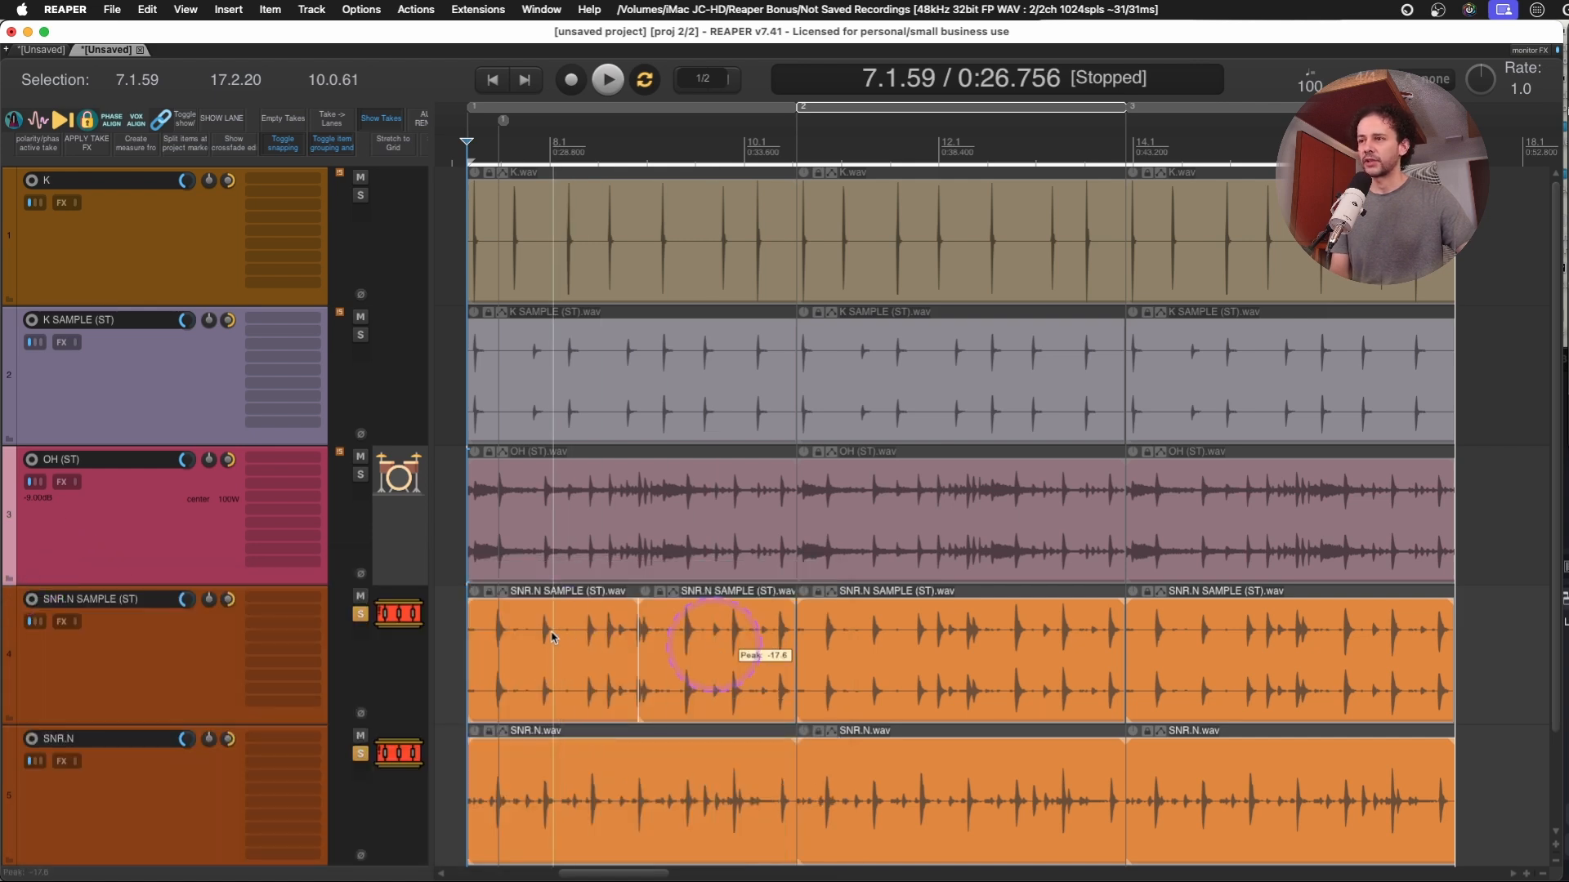
{"action": "left_click", "coordinate": [127, 643]}
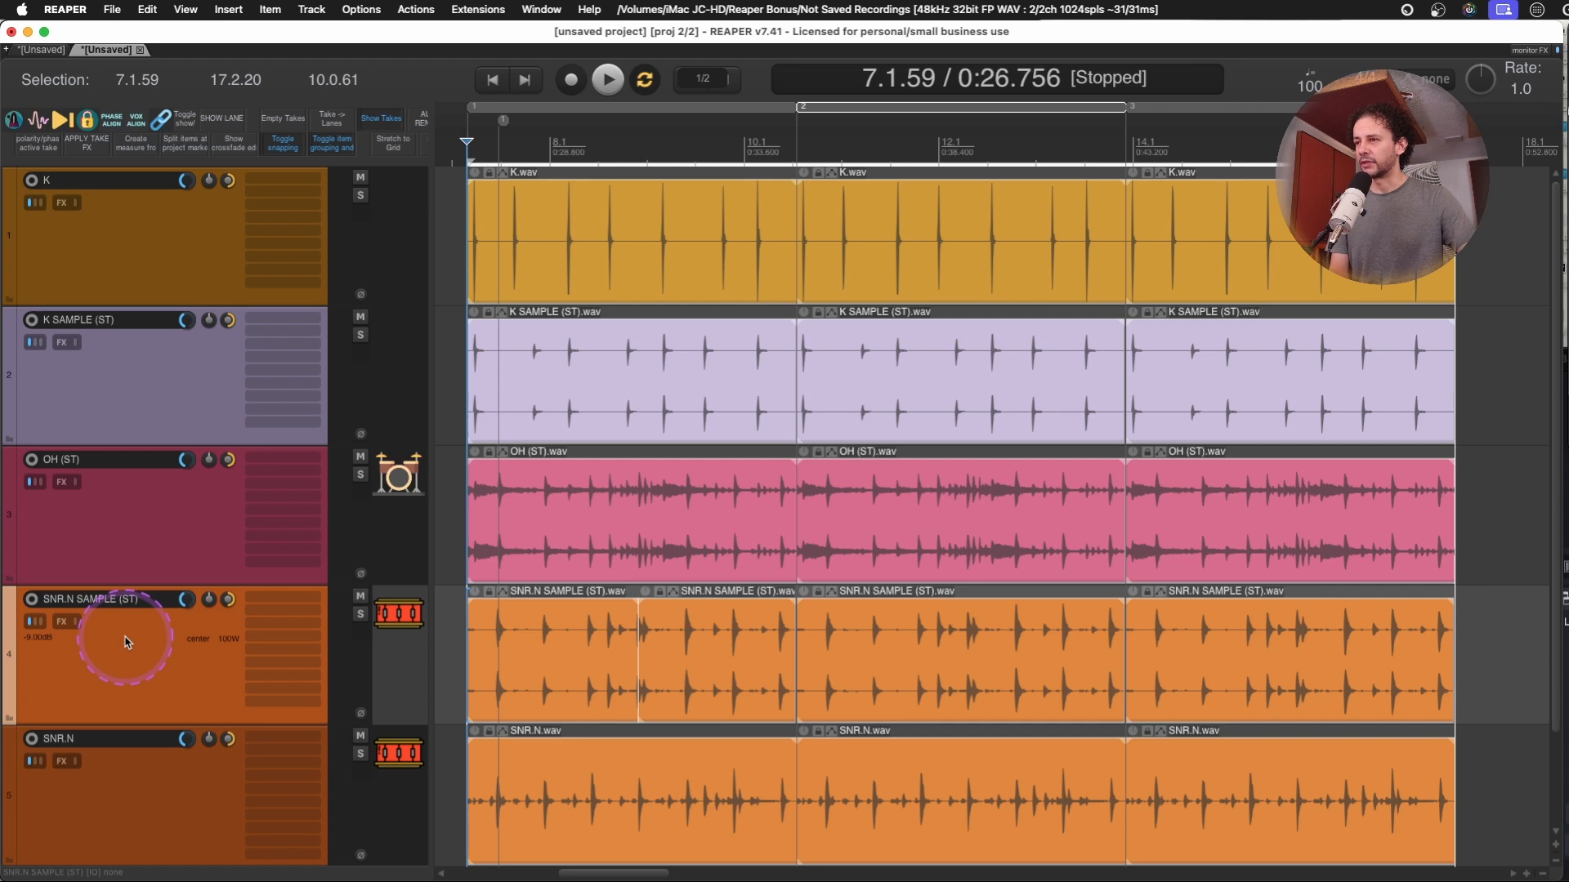
{"action": "key", "text": "F5"}
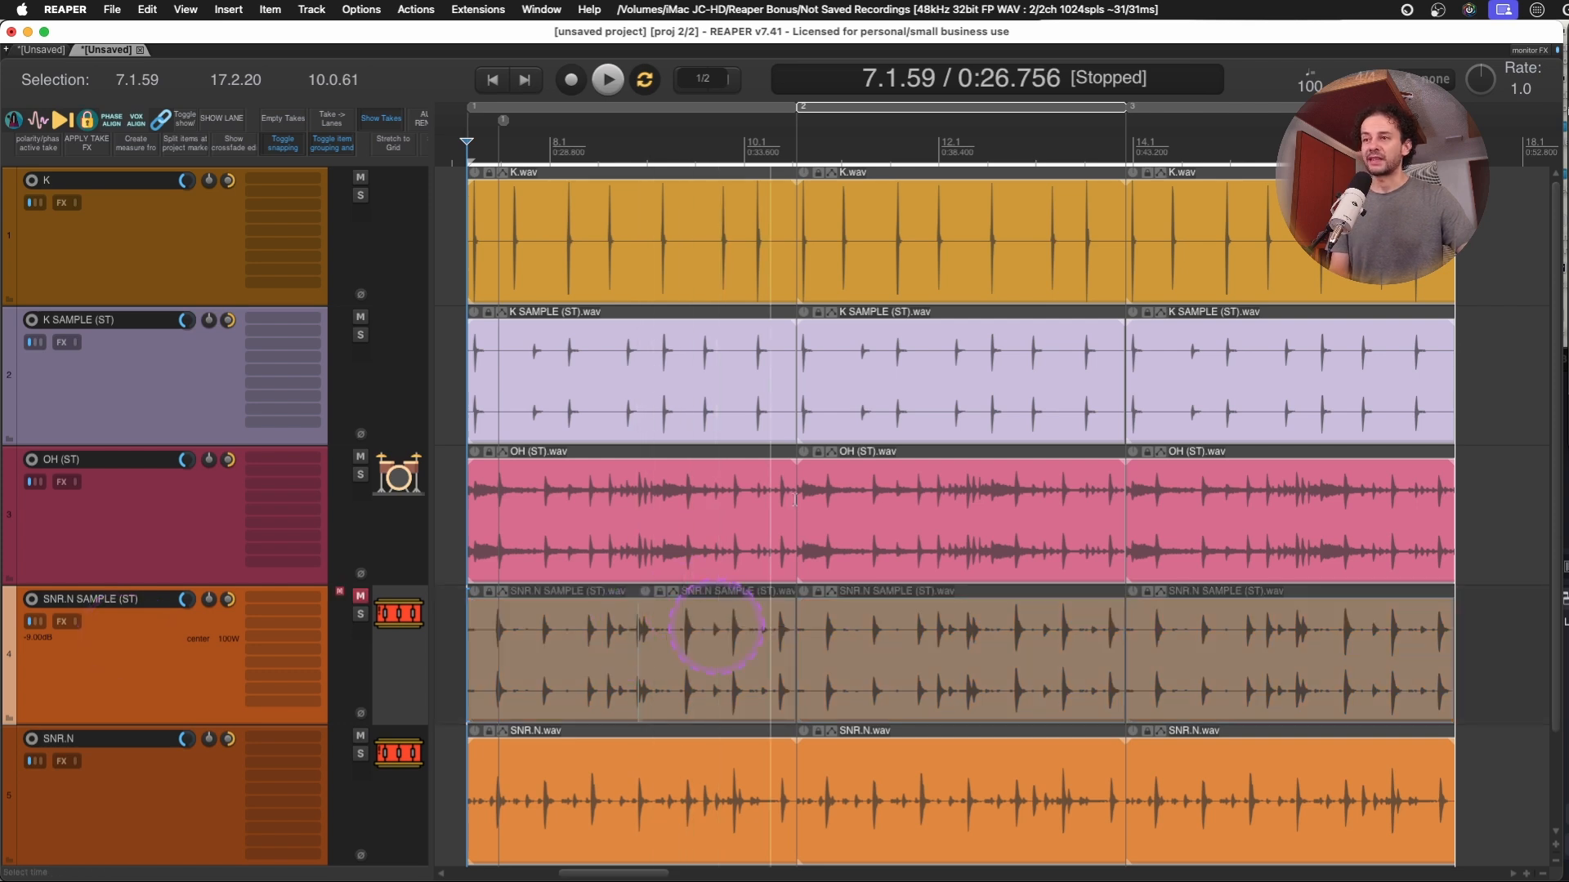
Recalculate the phase alignment for the second section with K.wav as reference and for the third with OH (ST).wav.
{"action": "left_click", "coordinate": [962, 644]}
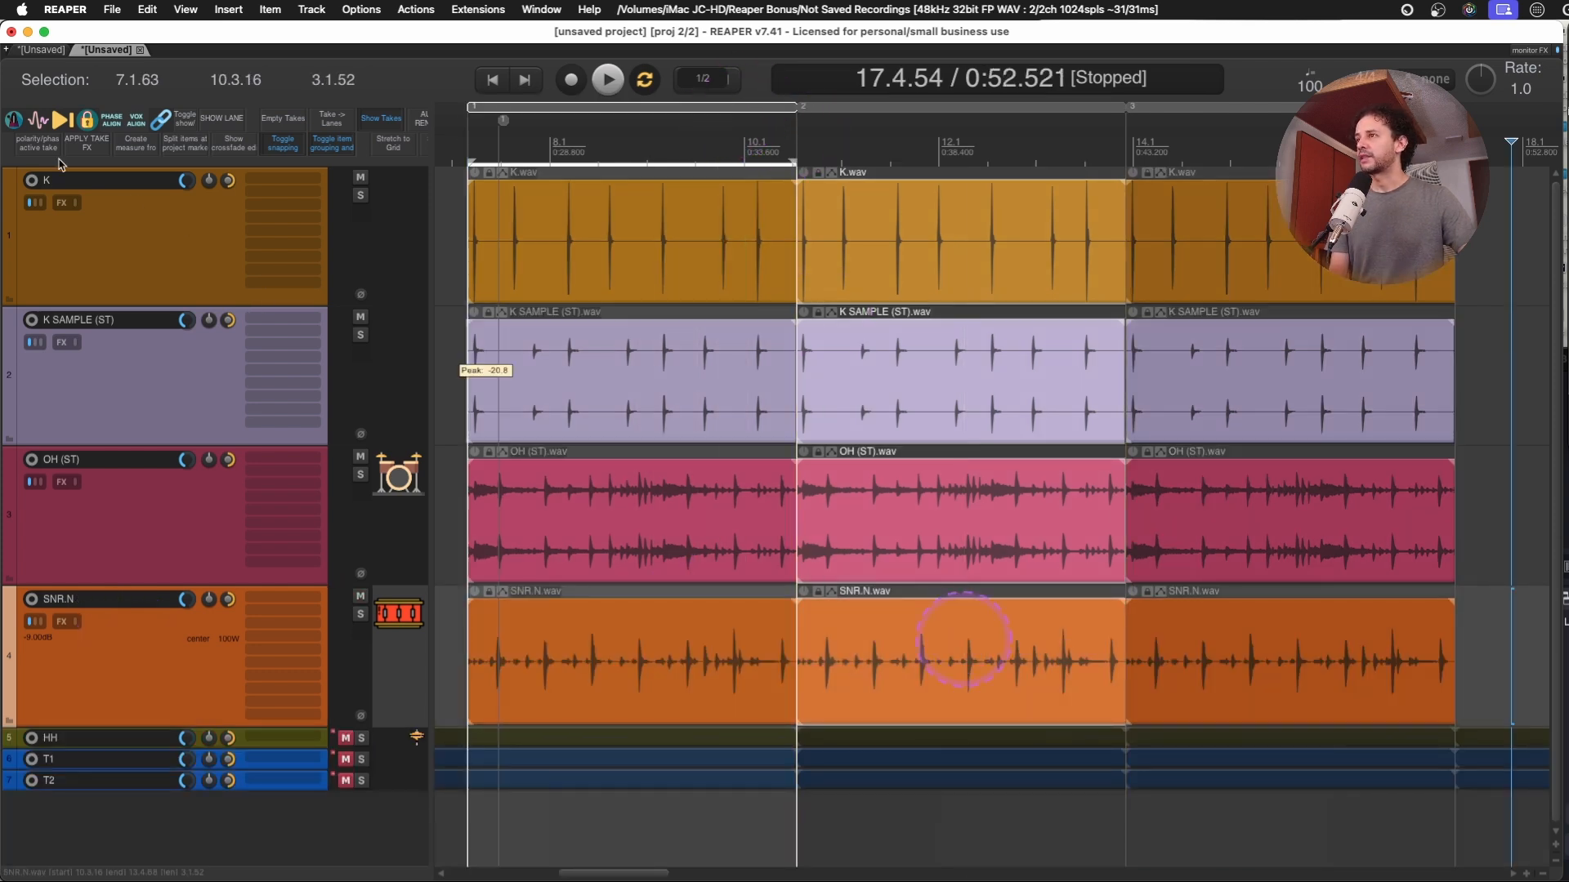
{"action": "left_click", "coordinate": [110, 122]}
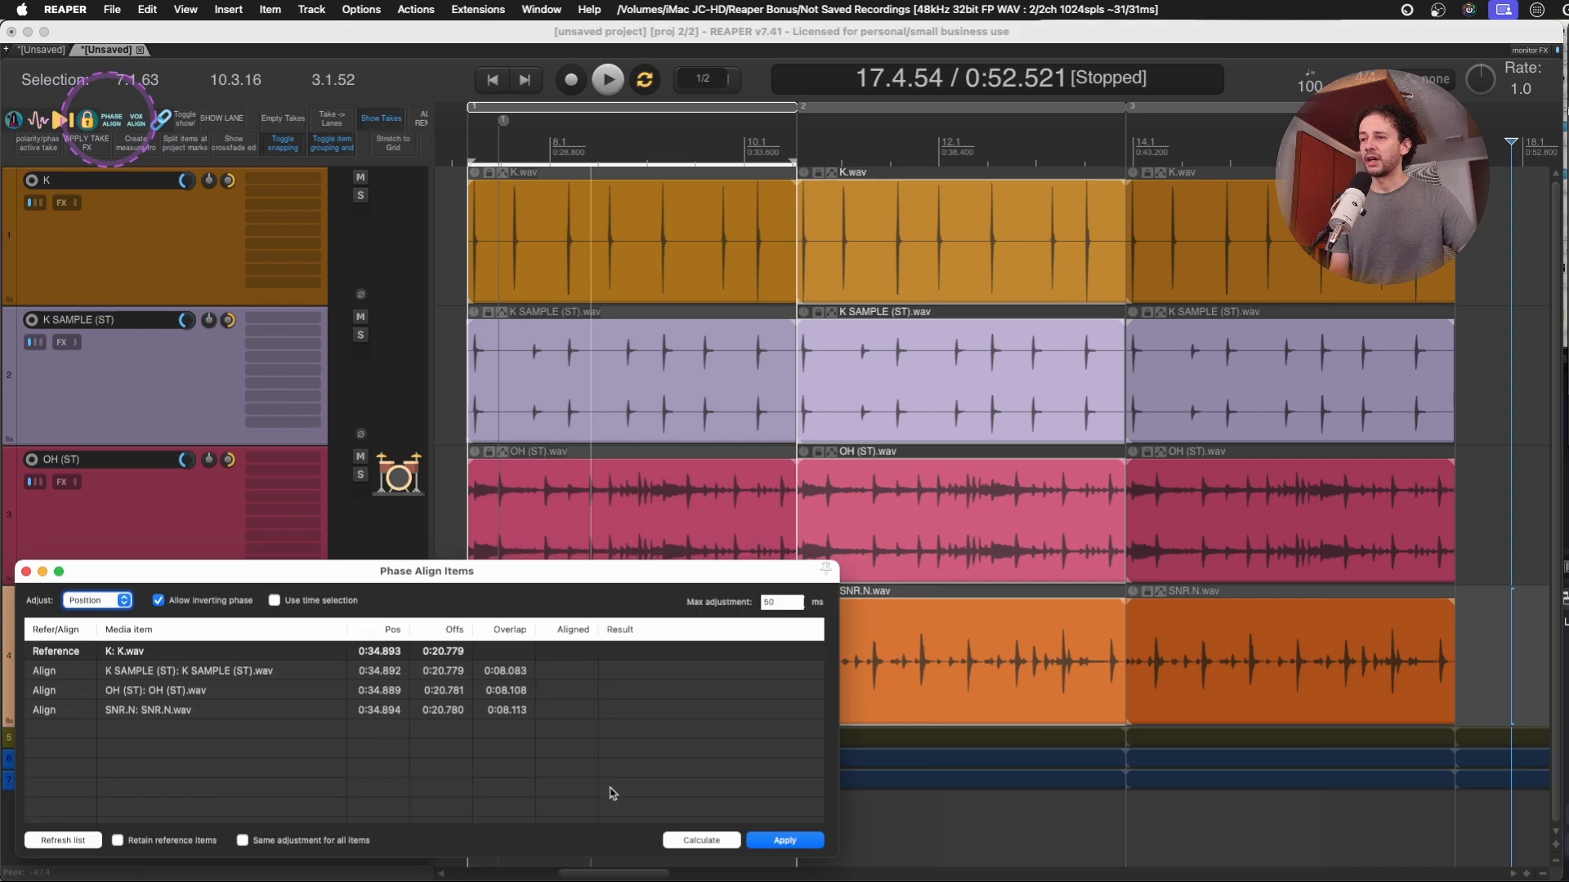
{"action": "left_click", "coordinate": [701, 840]}
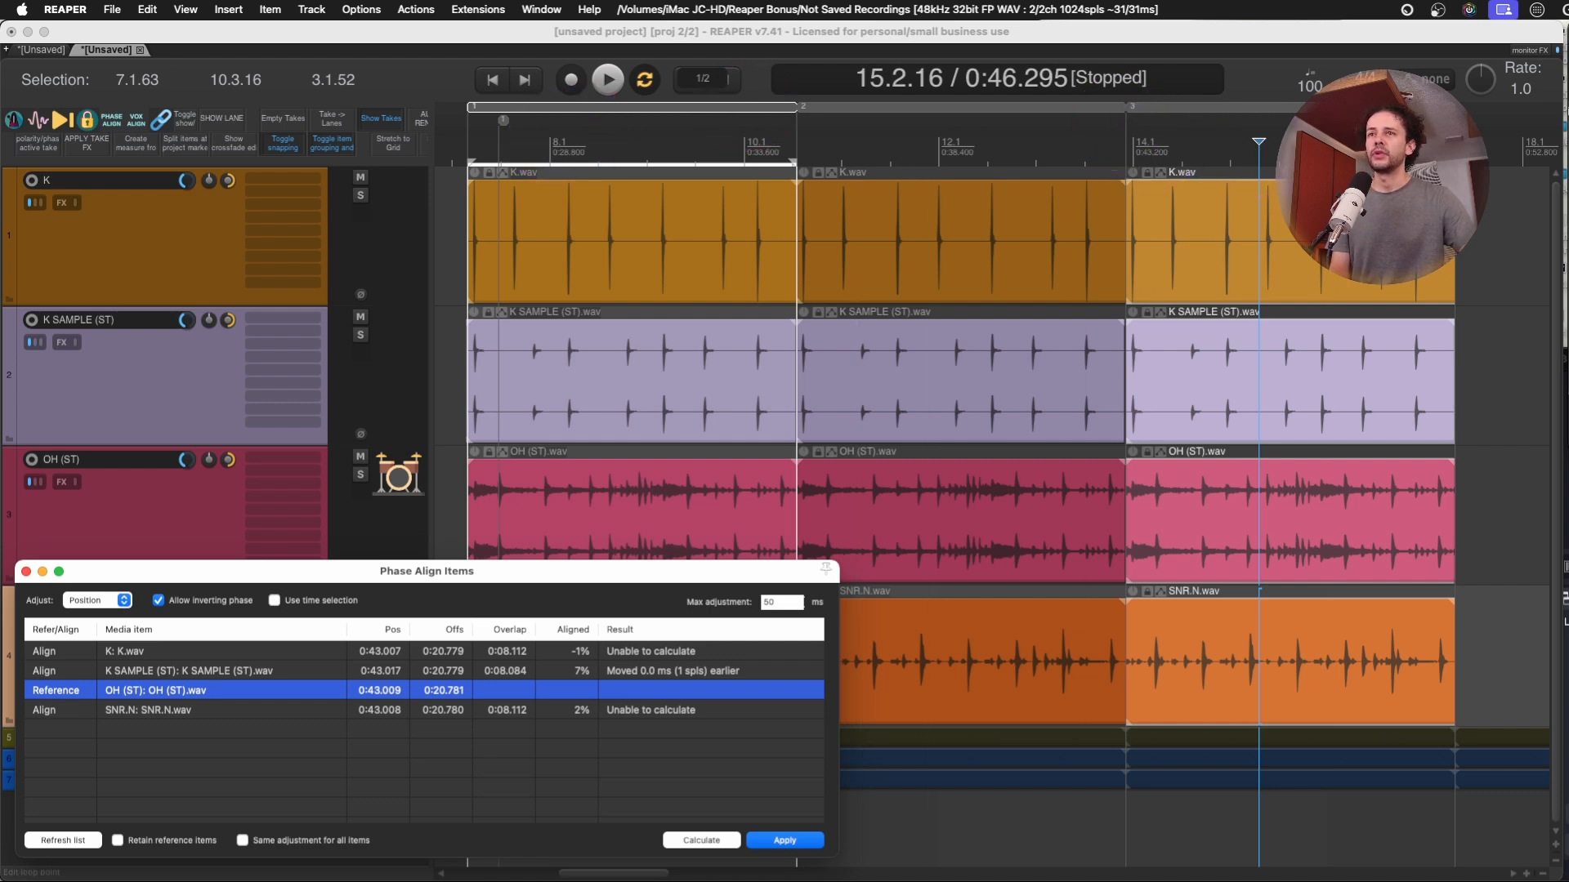
Set the time selection across all three drum sections, turn off repeat, and play through them to compare the alignments.
{"action": "left_click_drag", "start_coordinate": [1445, 160], "coordinate": [467, 161]}
{"action": "left_click", "coordinate": [642, 80]}
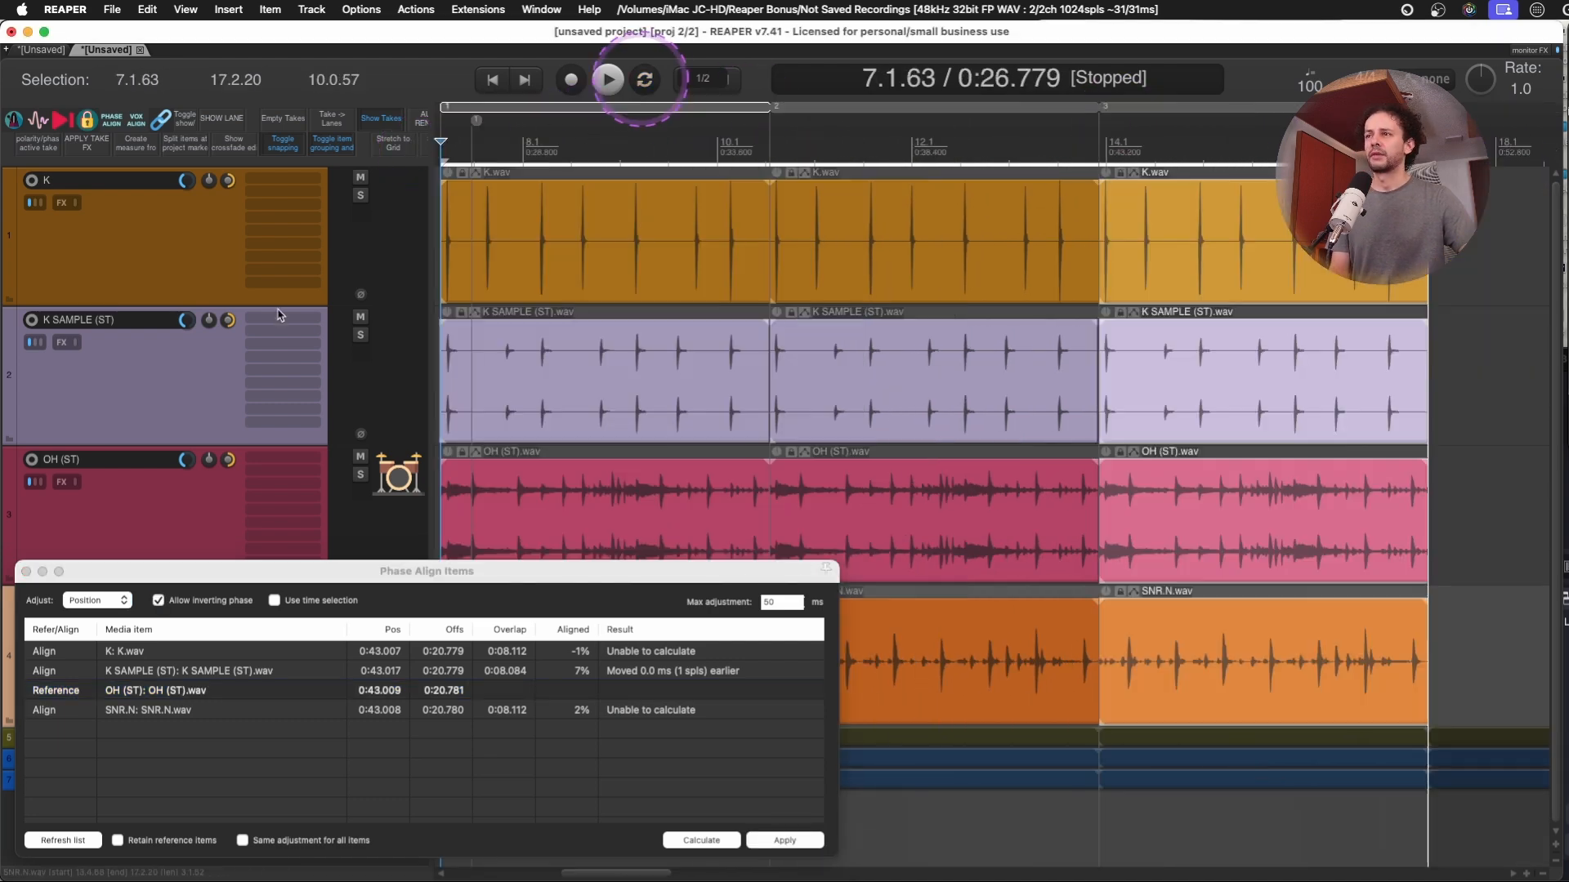
{"action": "key", "text": "space"}
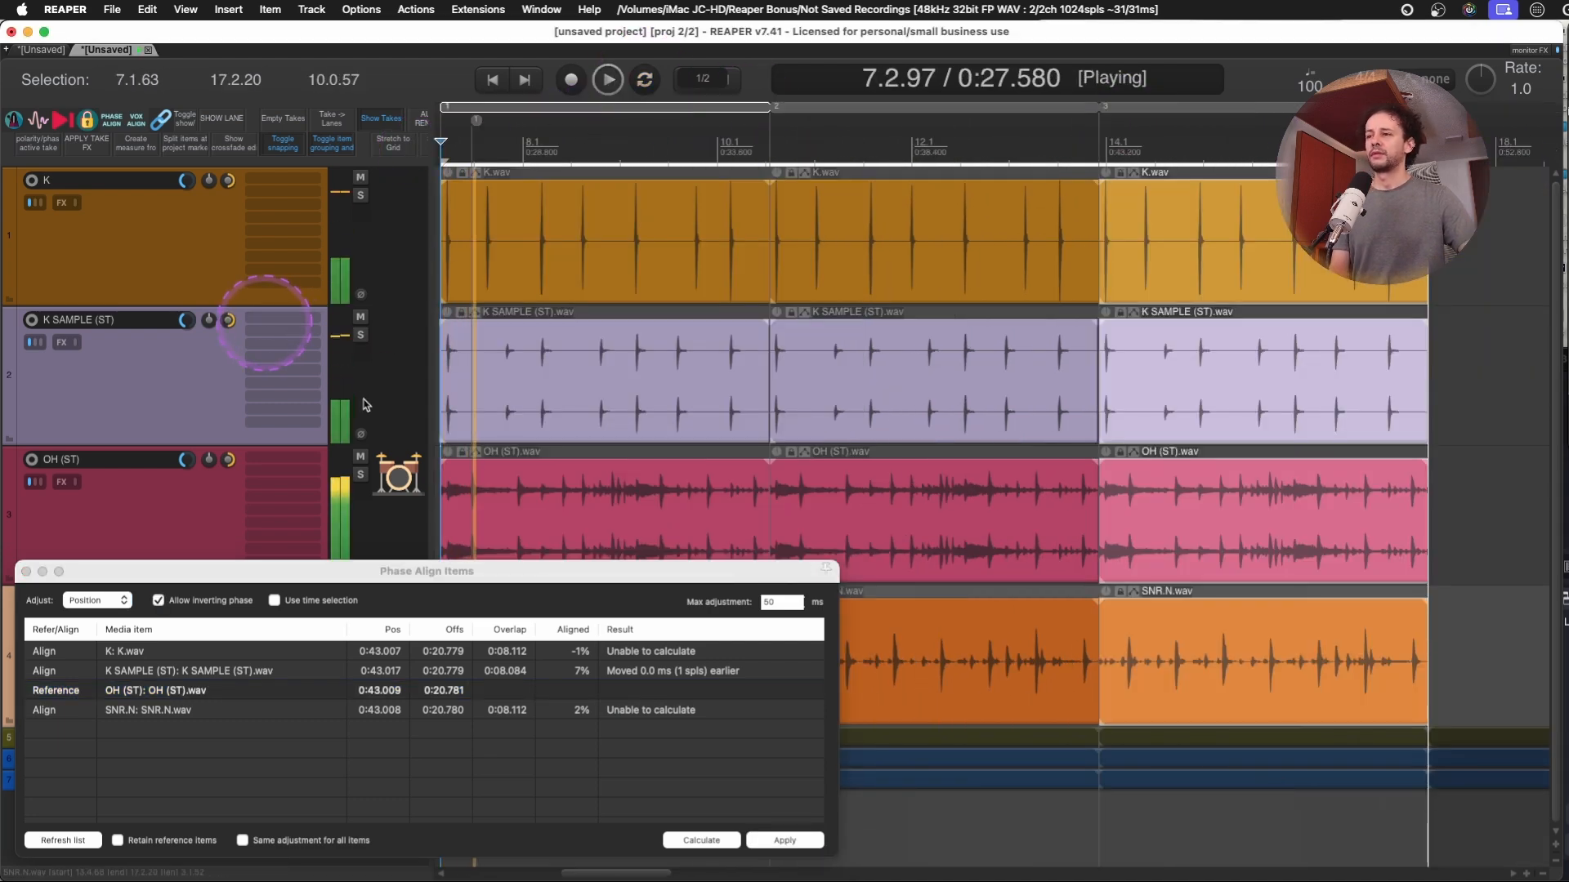
{"action": "left_click", "coordinate": [26, 571]}
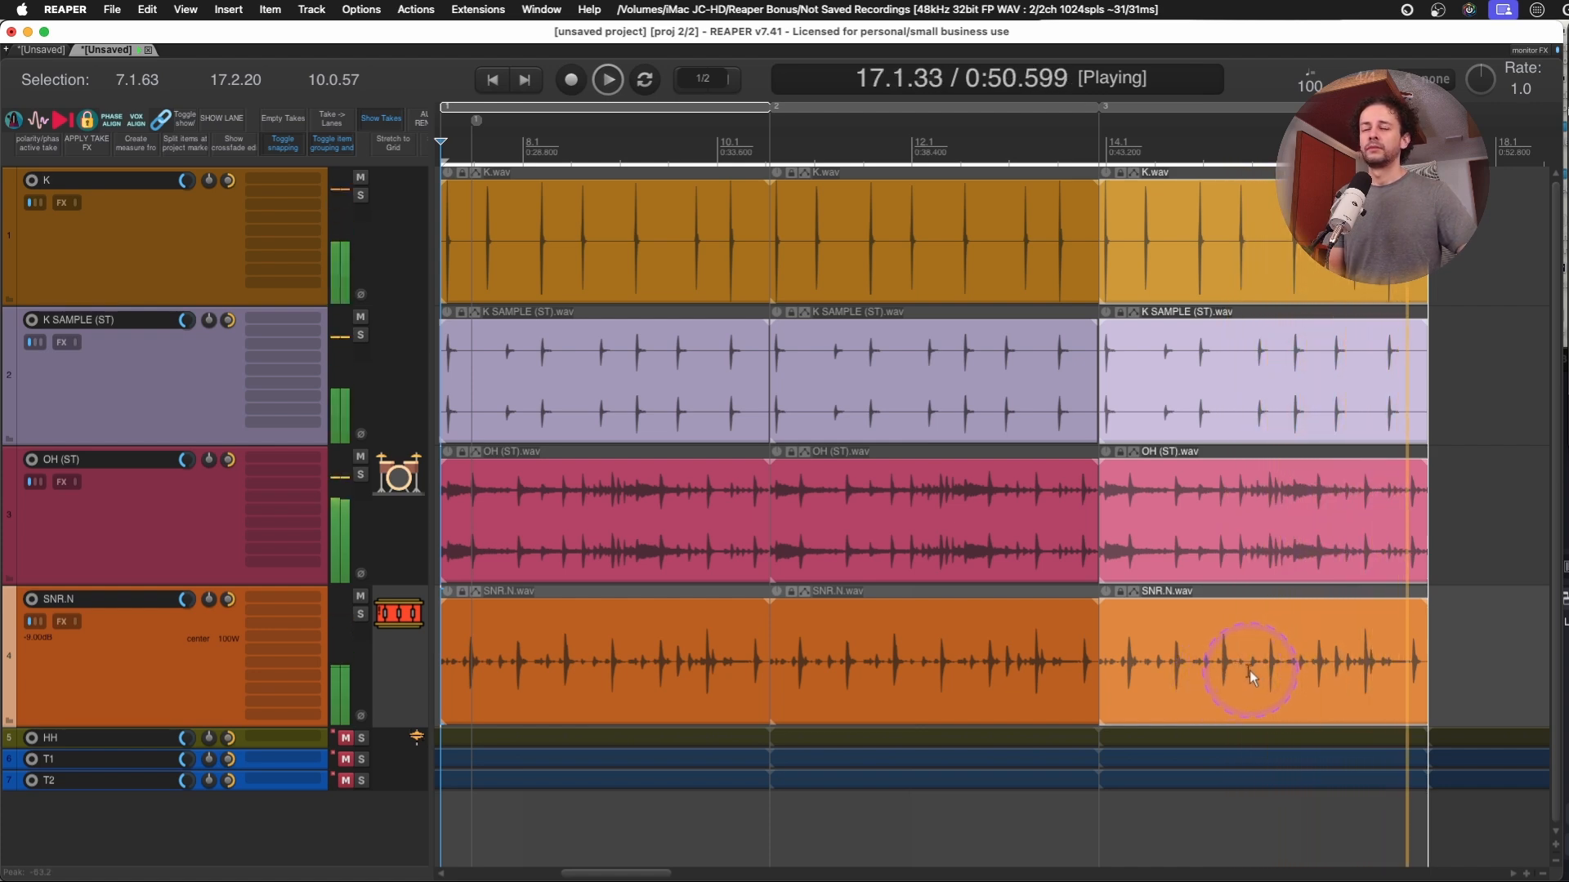
{"action": "key", "text": "space"}
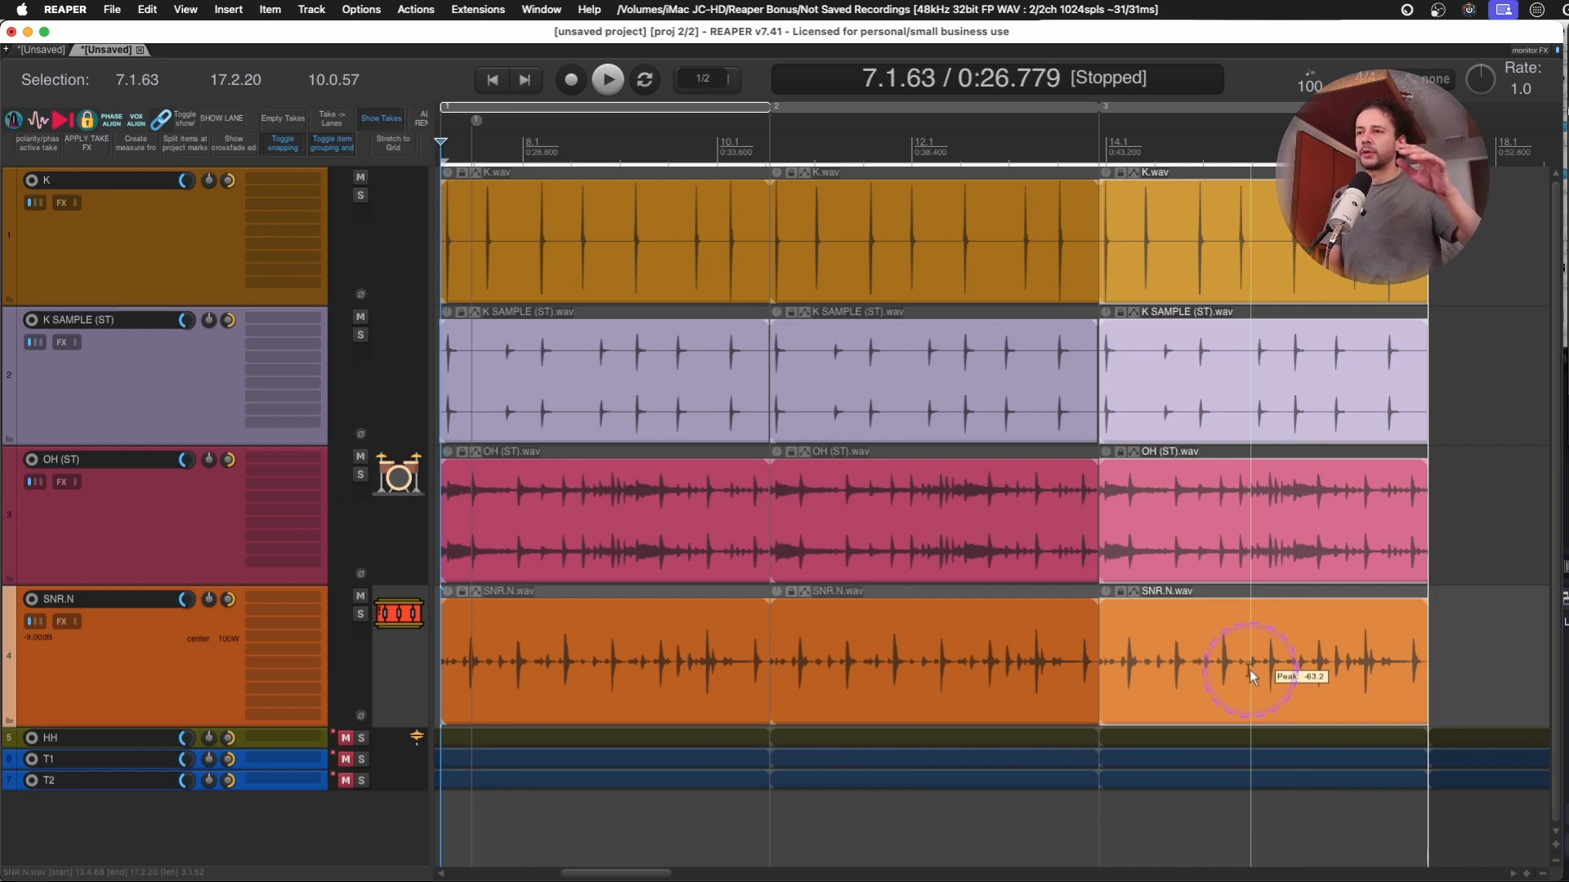
Select the first section's K and K SAMPLE (ST) items, look through the Align Takes audio, reference and dub settings, and close the window.
{"action": "scroll", "coordinate": [1248, 670], "scroll_direction": "left", "scroll_amount": 1}
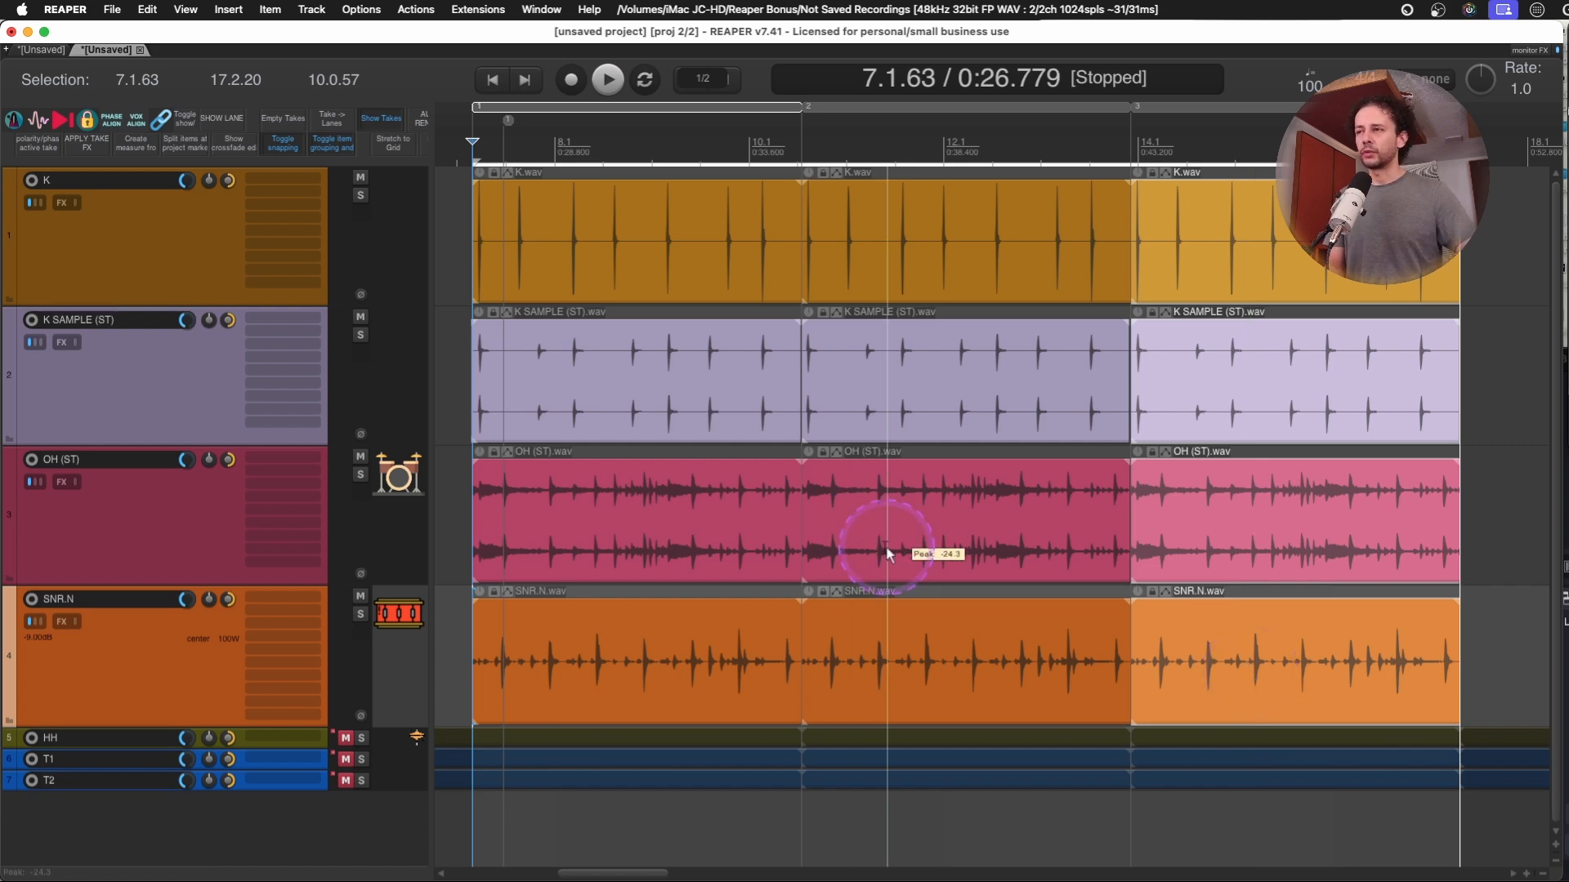
{"action": "scroll", "coordinate": [885, 546], "scroll_direction": "down", "scroll_amount": 2}
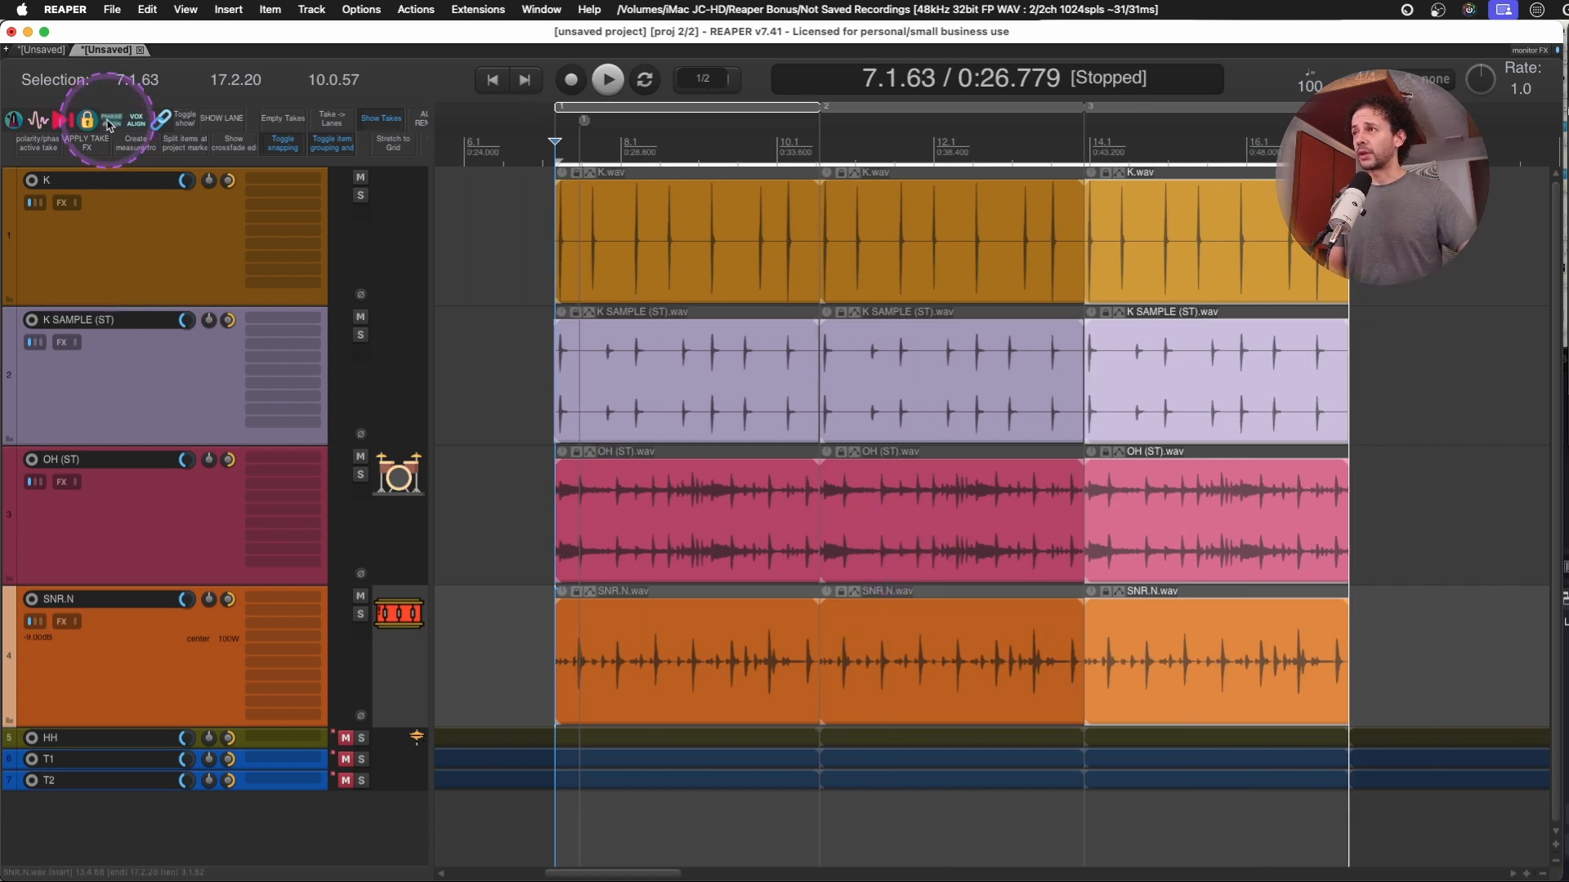
{"action": "left_click", "coordinate": [647, 237]}
{"action": "left_click", "coordinate": [666, 360]}
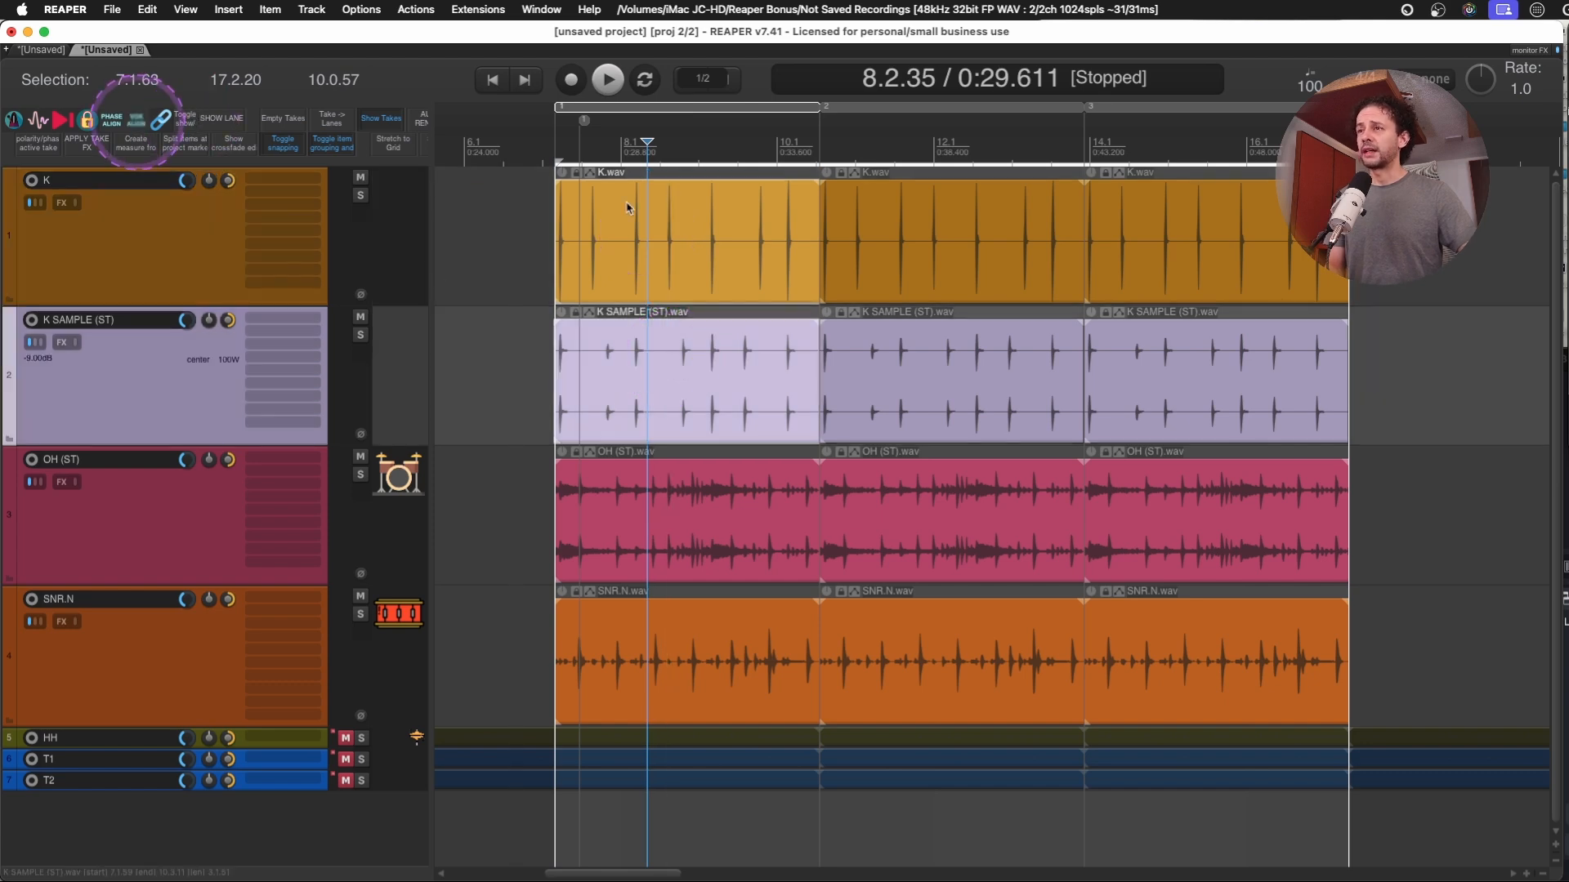
{"action": "left_click_drag", "start_coordinate": [1566, 407], "coordinate": [331, 382]}
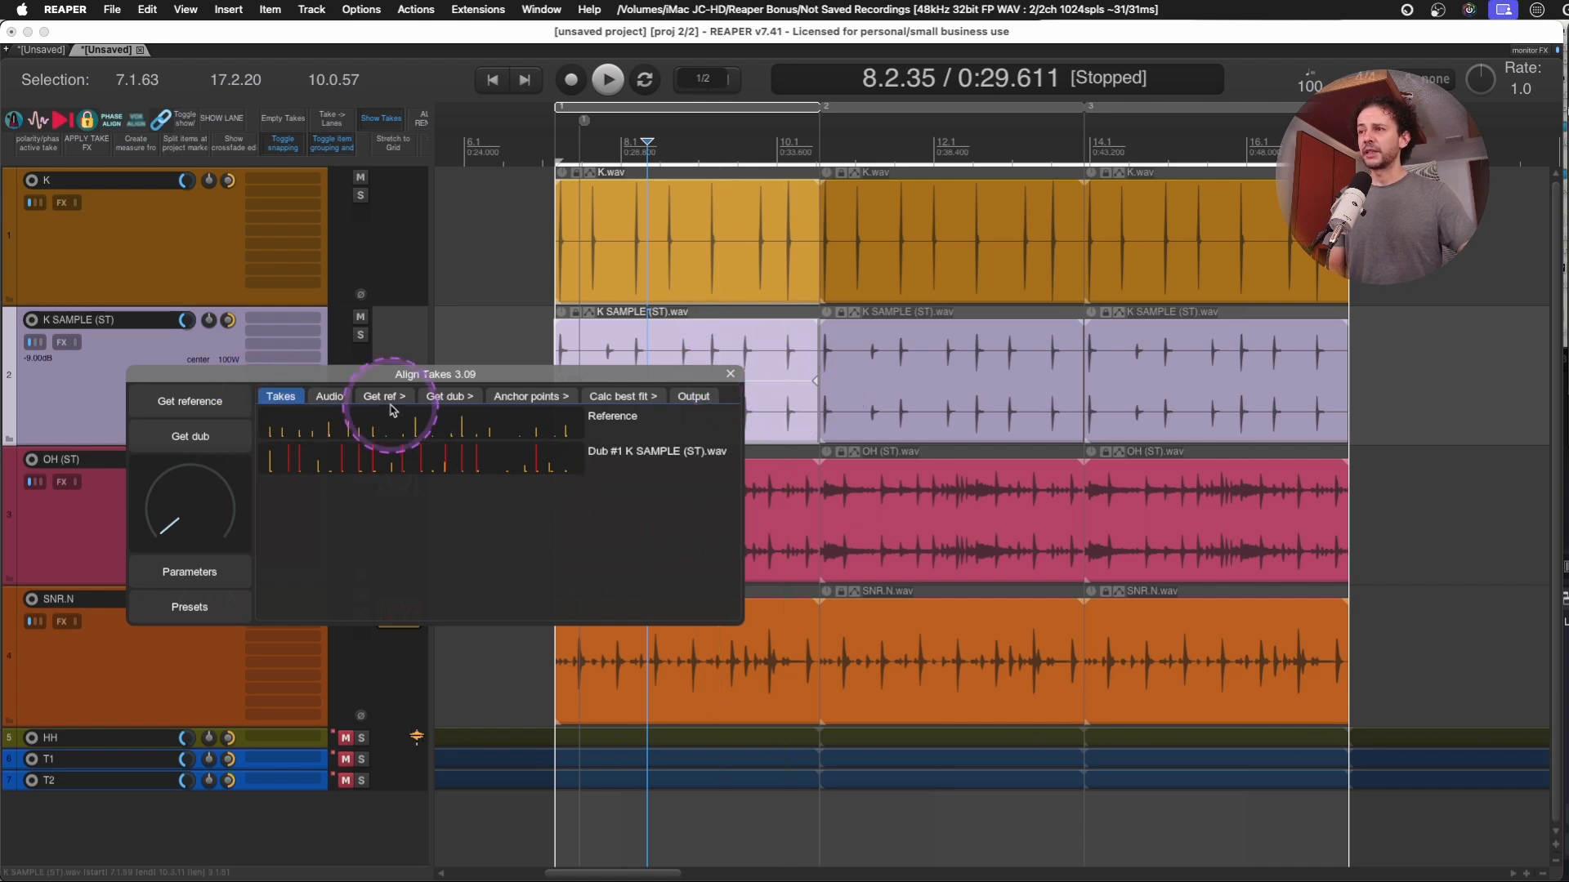
{"action": "left_click", "coordinate": [329, 396]}
{"action": "left_click", "coordinate": [384, 396]}
{"action": "left_click", "coordinate": [448, 396]}
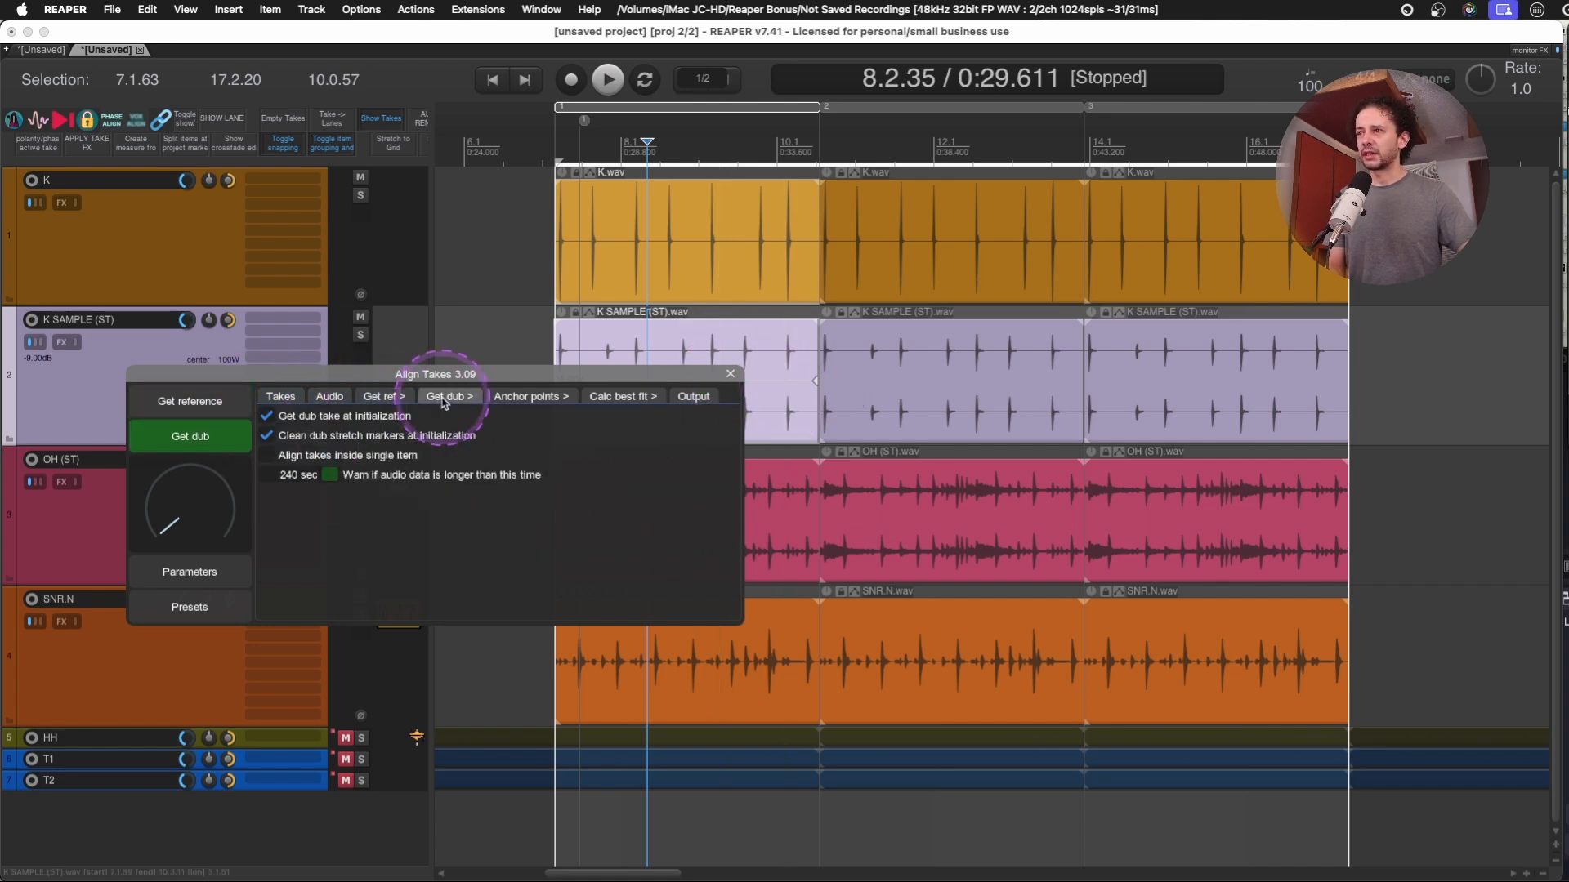
{"action": "left_click", "coordinate": [730, 375]}
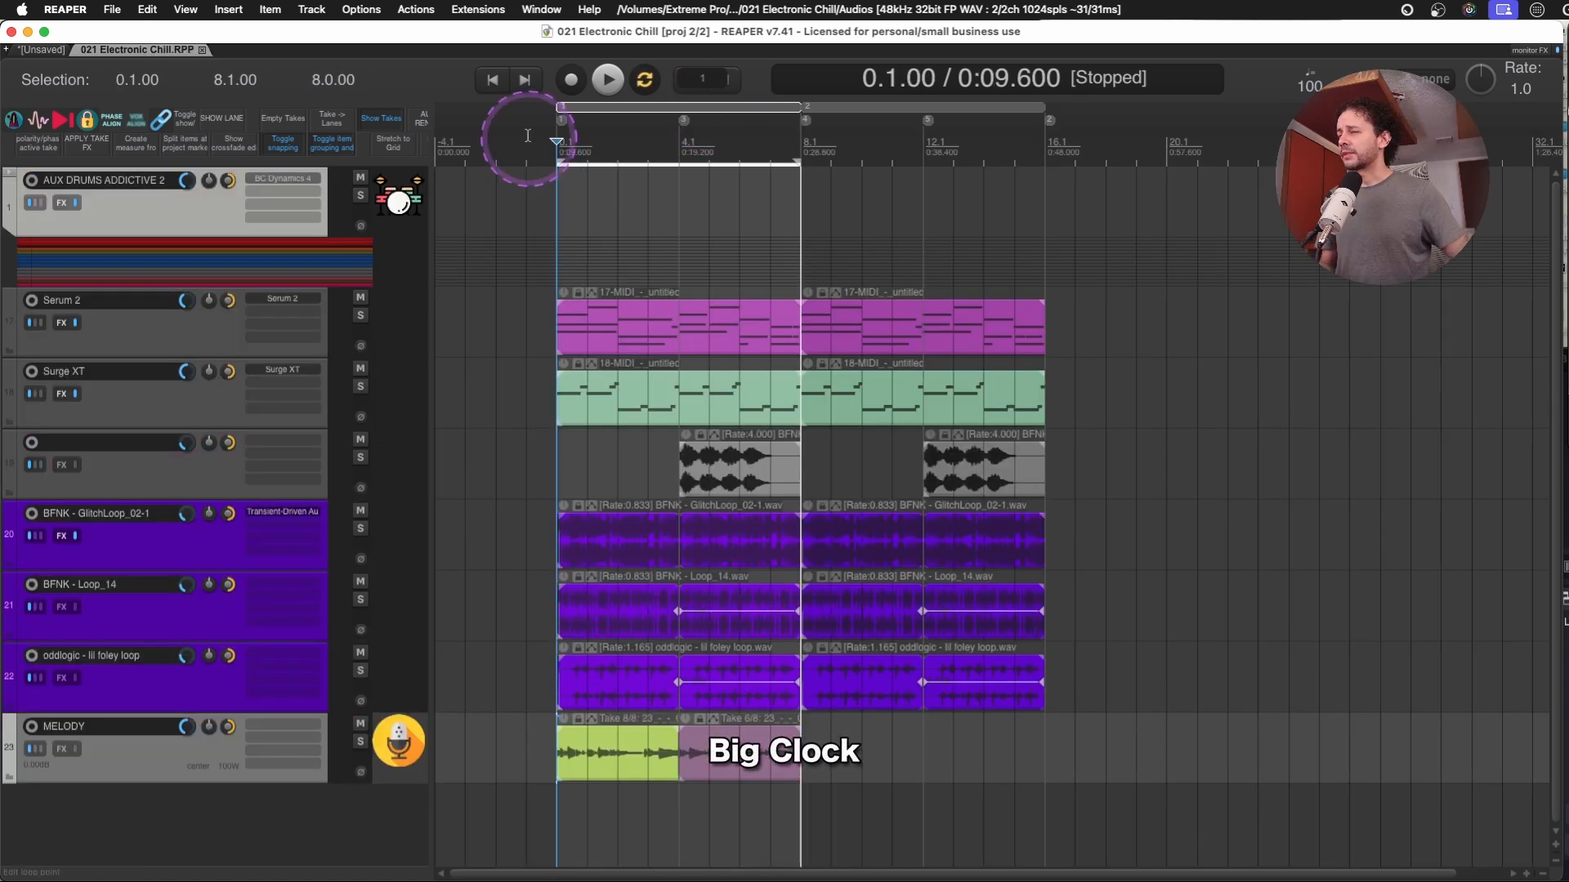
Switch the toolbar set, open Big Clock Plus, undock it, and place its floating window in the empty arrange area after the items.
{"action": "key", "text": "alt+1"}
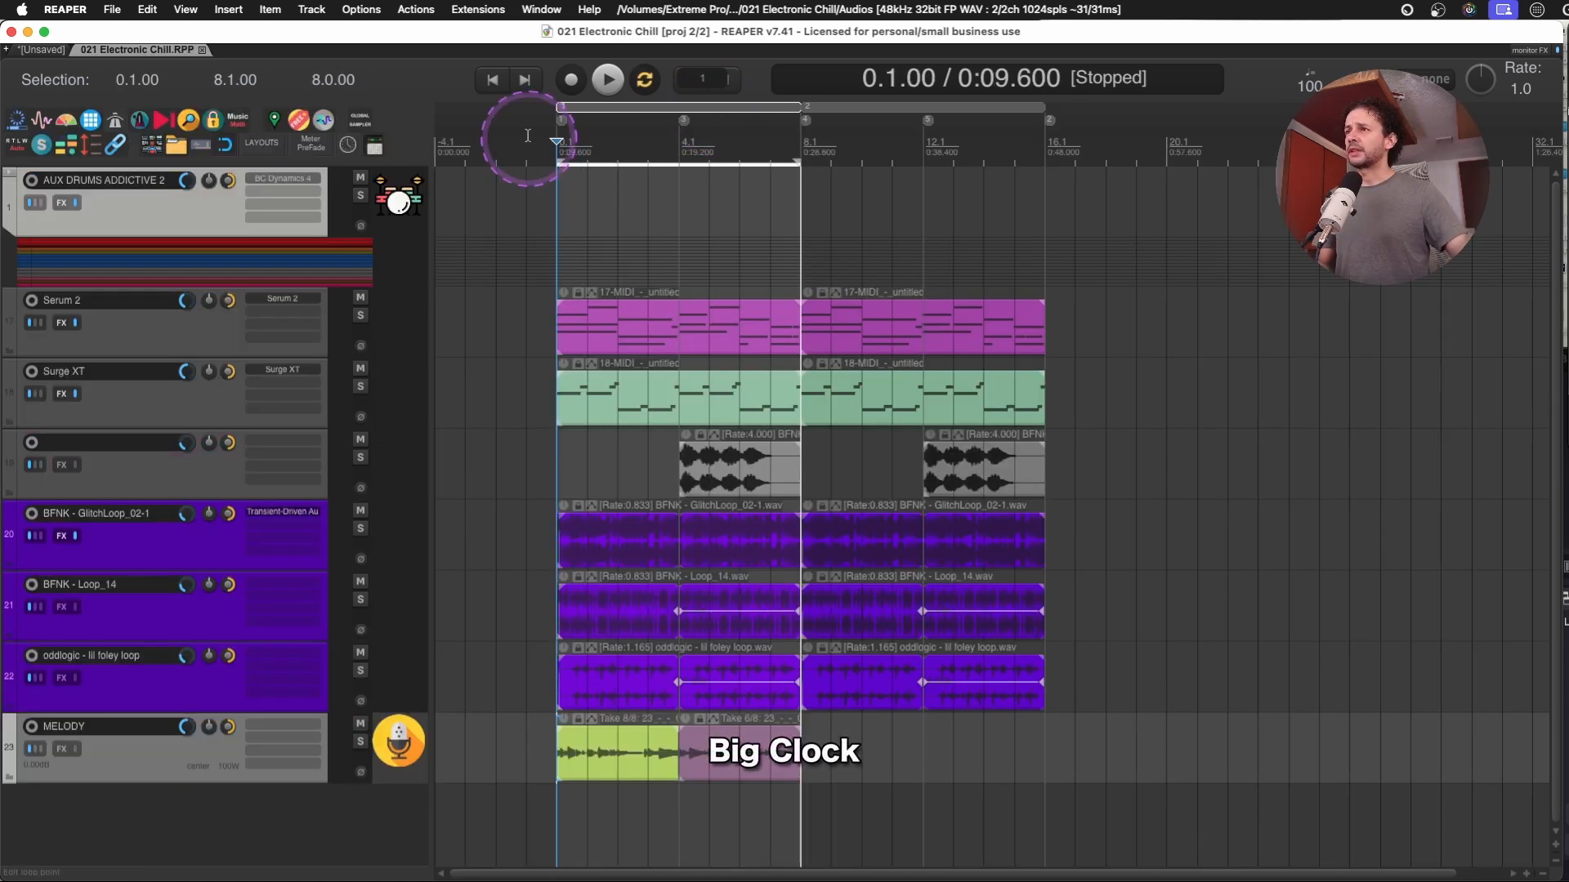
{"action": "left_click", "coordinate": [348, 147]}
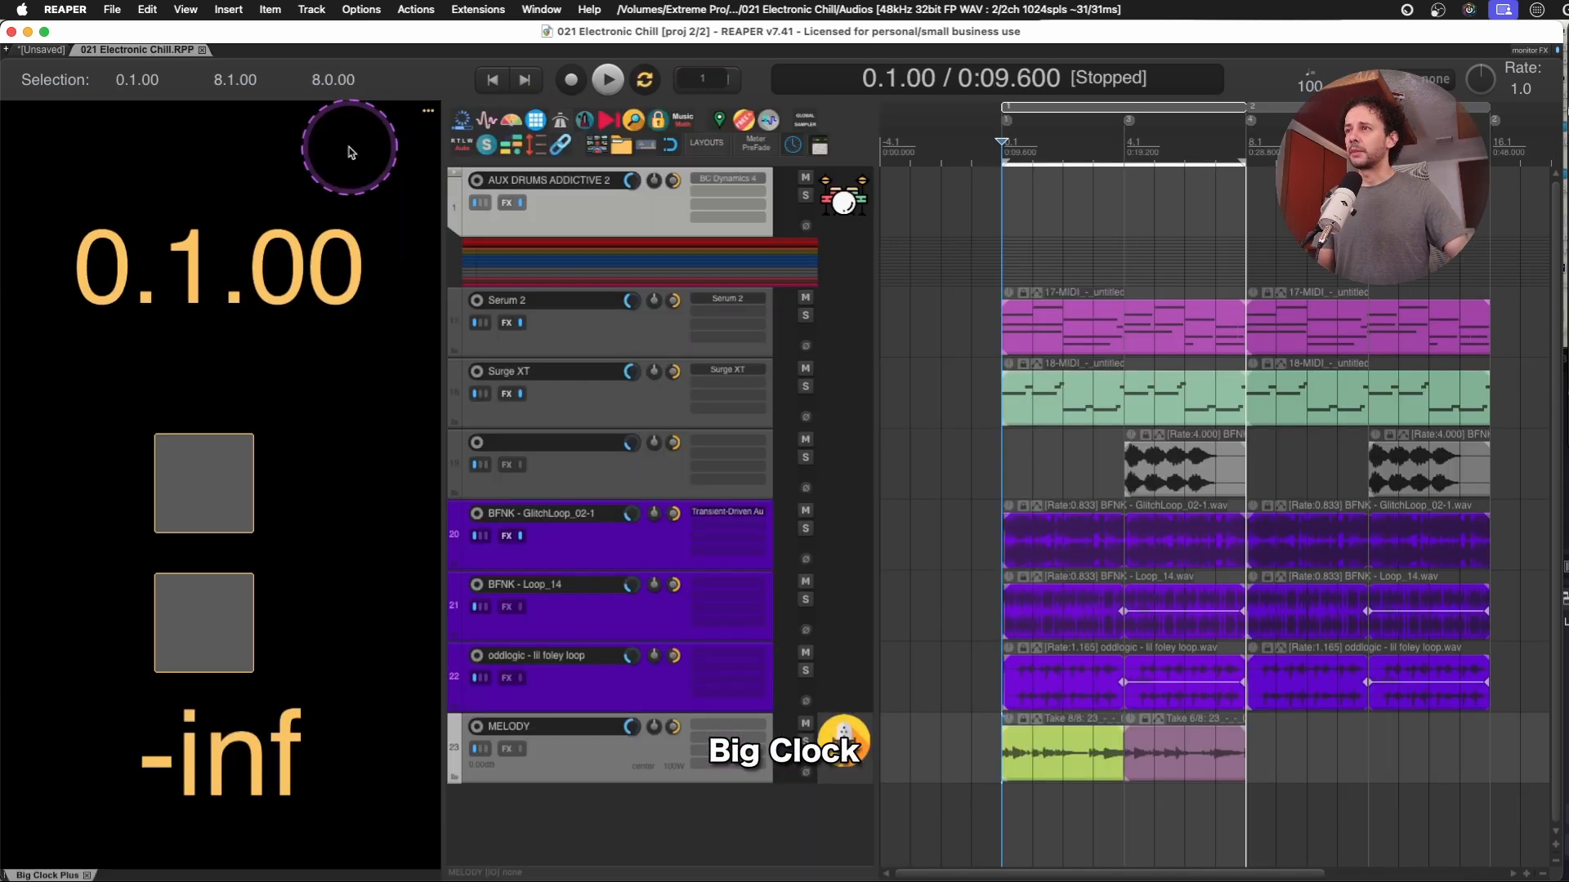
{"action": "right_click", "coordinate": [71, 875]}
{"action": "left_click", "coordinate": [162, 452]}
{"action": "left_click_drag", "start_coordinate": [1133, 206], "coordinate": [1317, 669]}
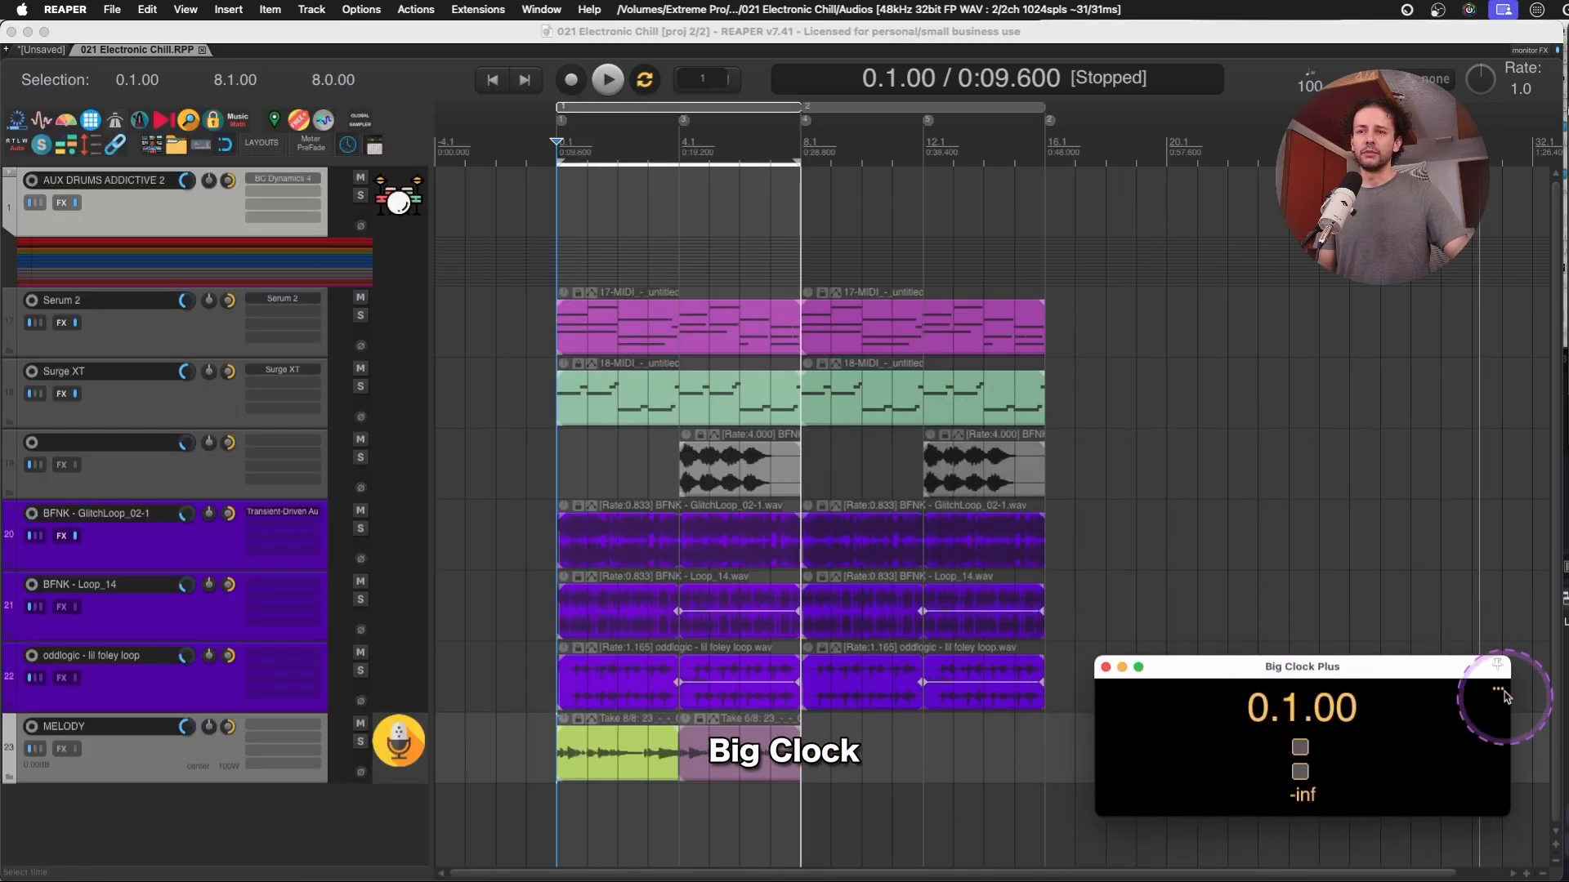
{"action": "left_click_drag", "start_coordinate": [1450, 670], "coordinate": [1461, 688]}
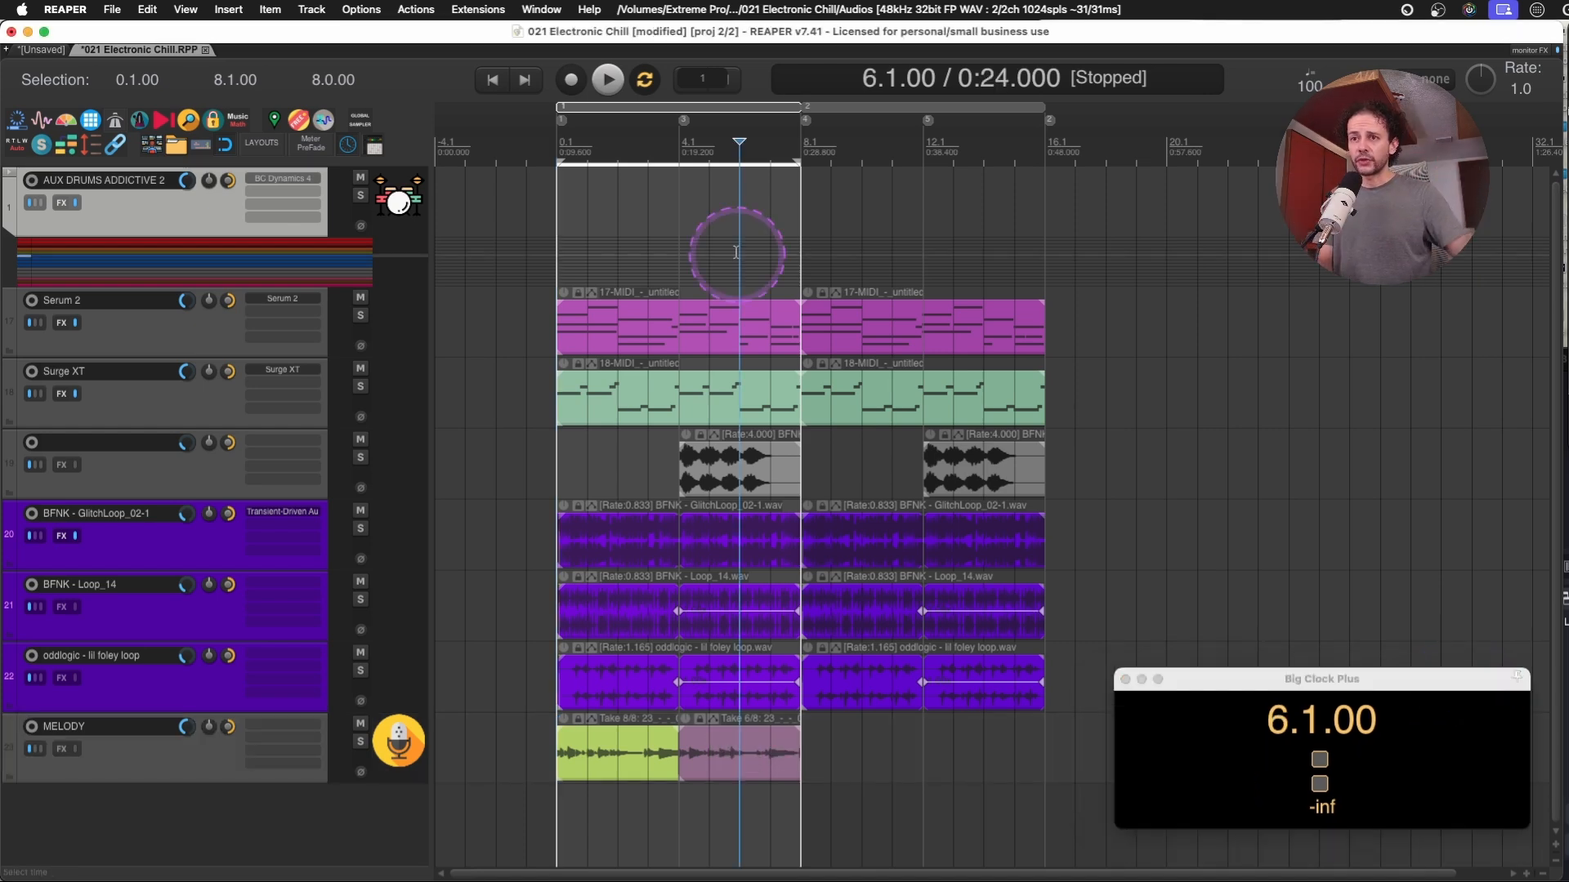
Step the edit cursor forward seven measures to 13.1.00 to check how Big Clock Plus follows it.
{"action": "key", "text": "Page_Down"}
{"action": "key", "text": "Page_Down"}
{"action": "key", "text": "Page_Down"}
{"action": "key", "text": "Page_Down"}
{"action": "key", "text": "Page_Down"}
{"action": "key", "text": "Page_Down"}
{"action": "key", "text": "Page_Down"}
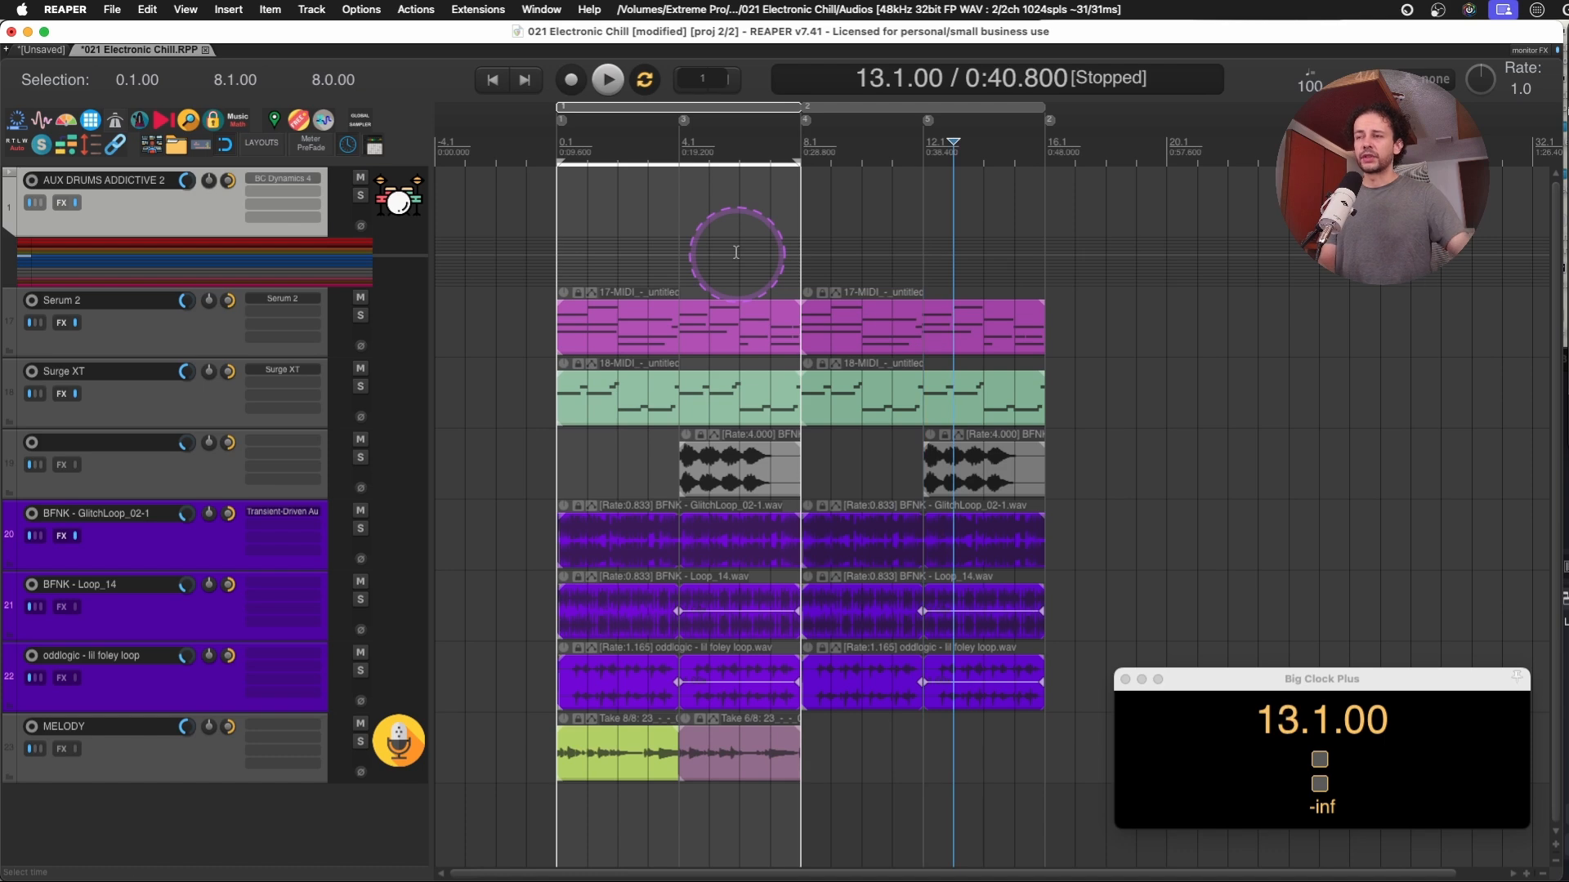
Set the time unit of both the transport and Big Clock Plus to Hours:Minutes:Seconds:Frames.
{"action": "right_click", "coordinate": [335, 82]}
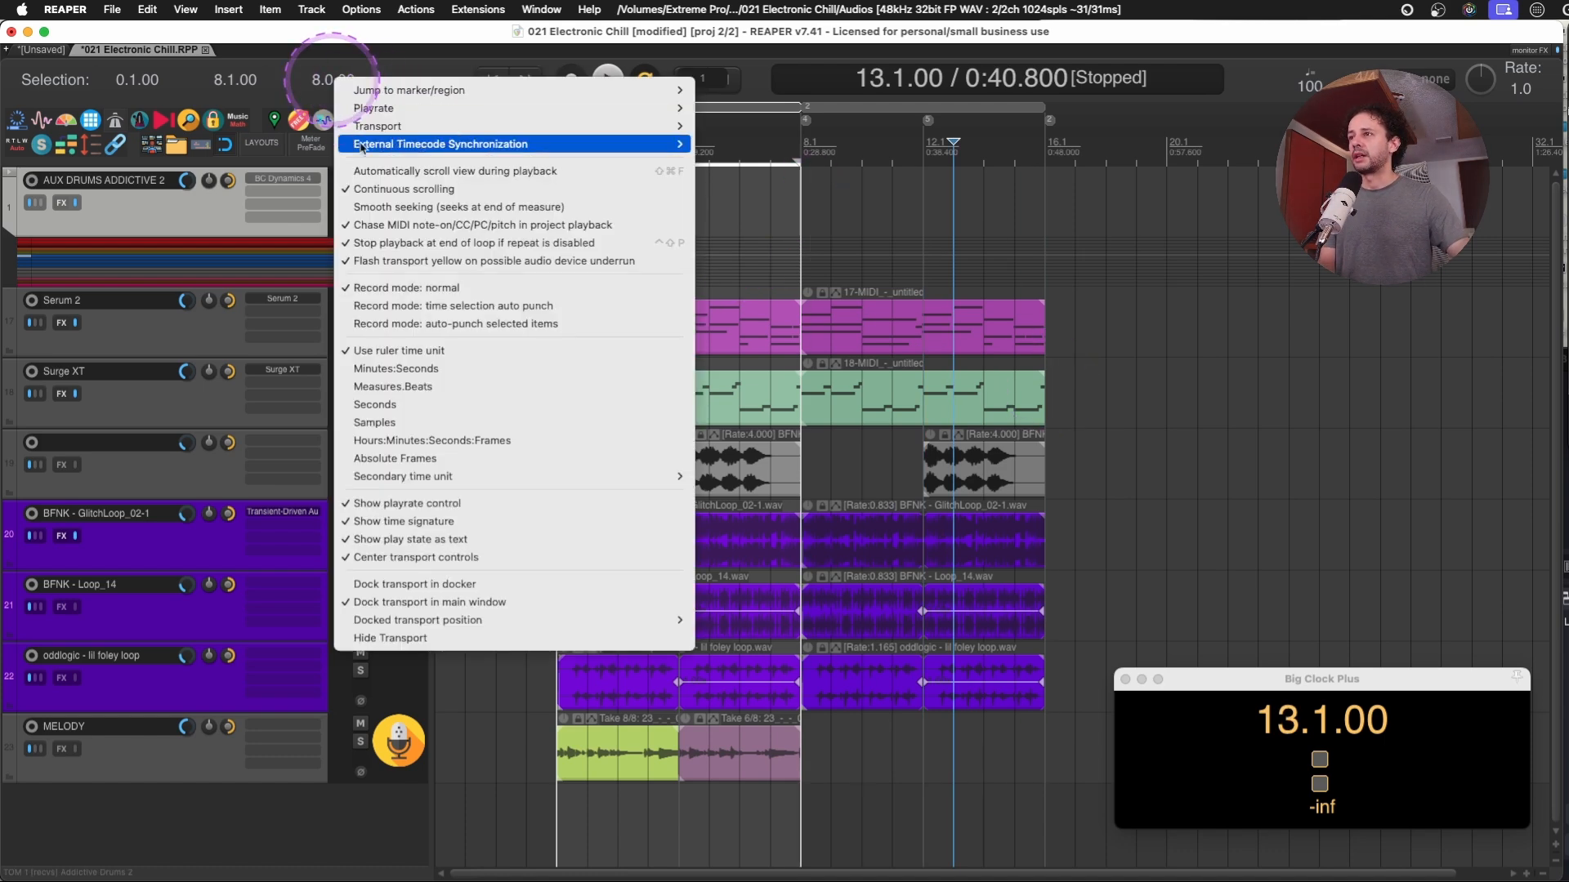
{"action": "left_click", "coordinate": [488, 439]}
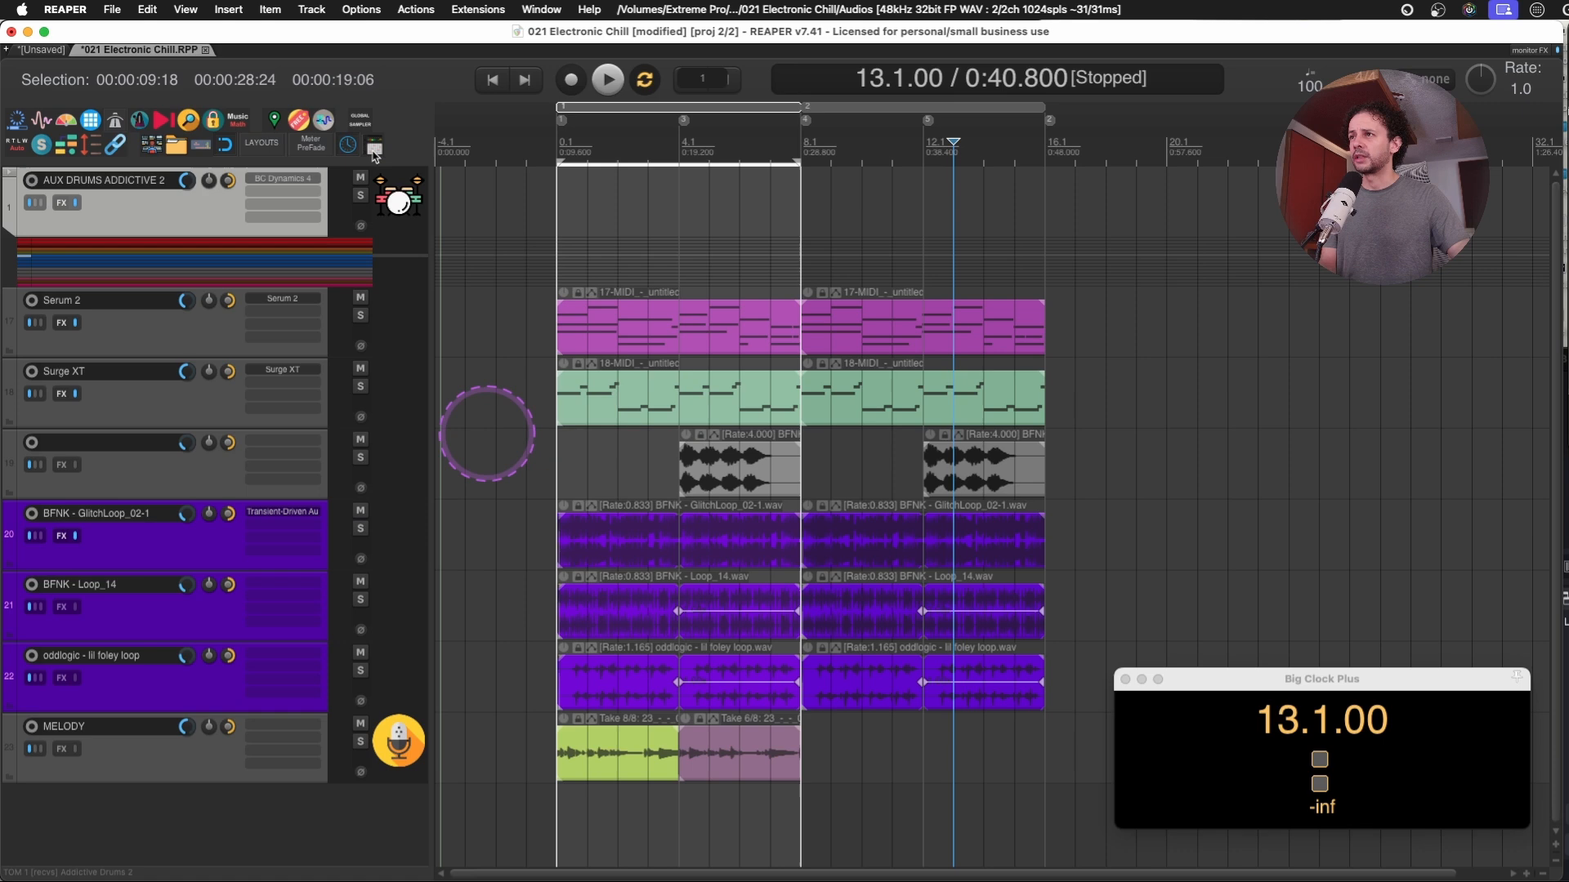
{"action": "right_click", "coordinate": [314, 88]}
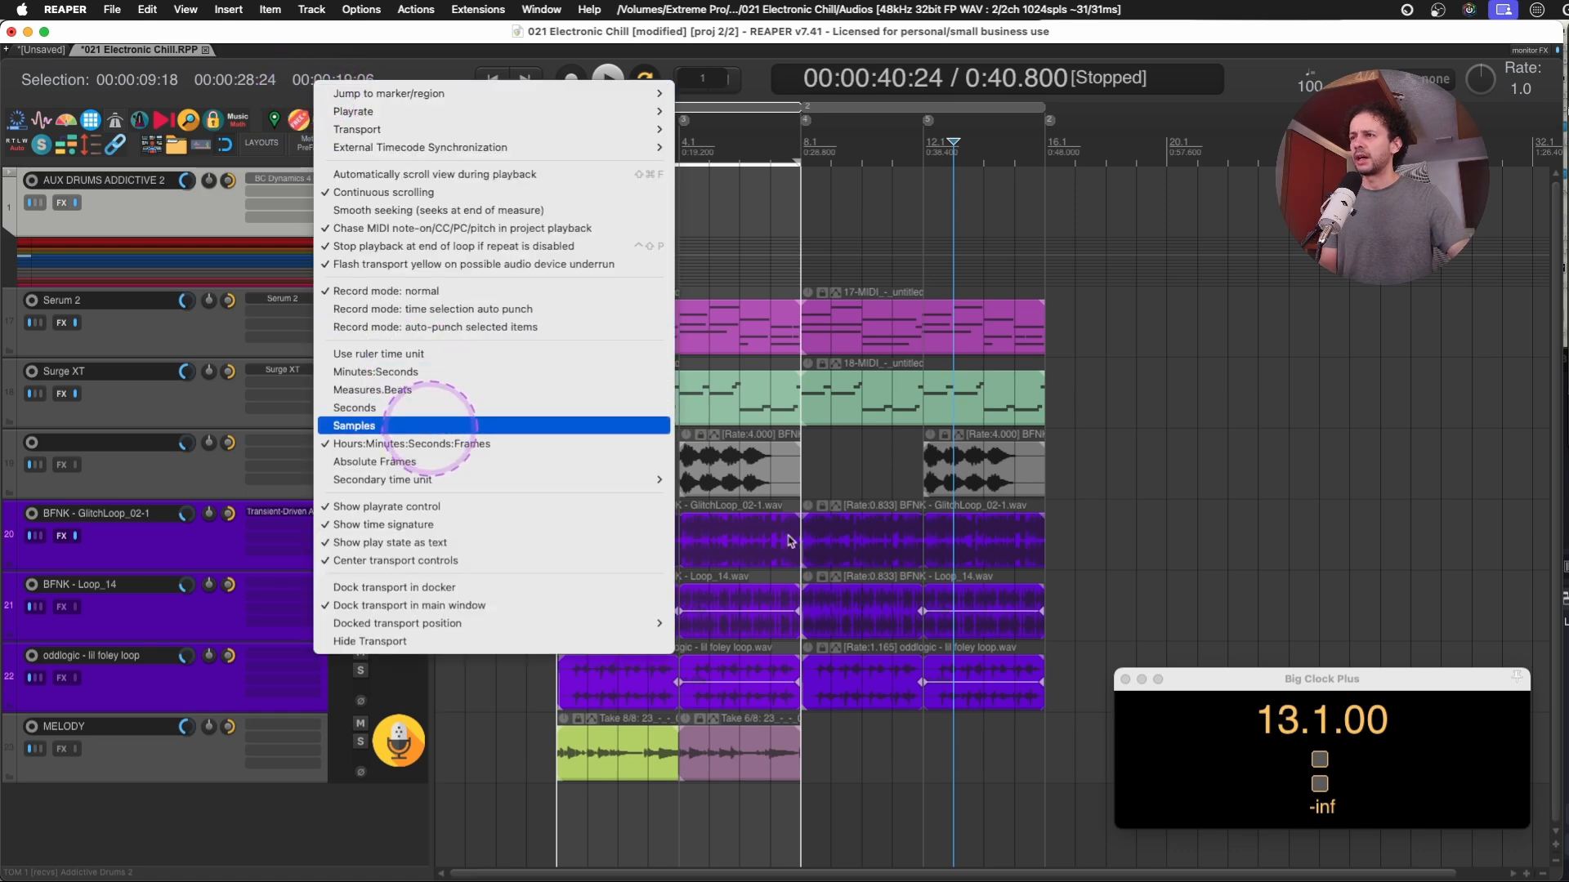
{"action": "right_click", "coordinate": [1340, 739]}
{"action": "left_click", "coordinate": [1389, 640]}
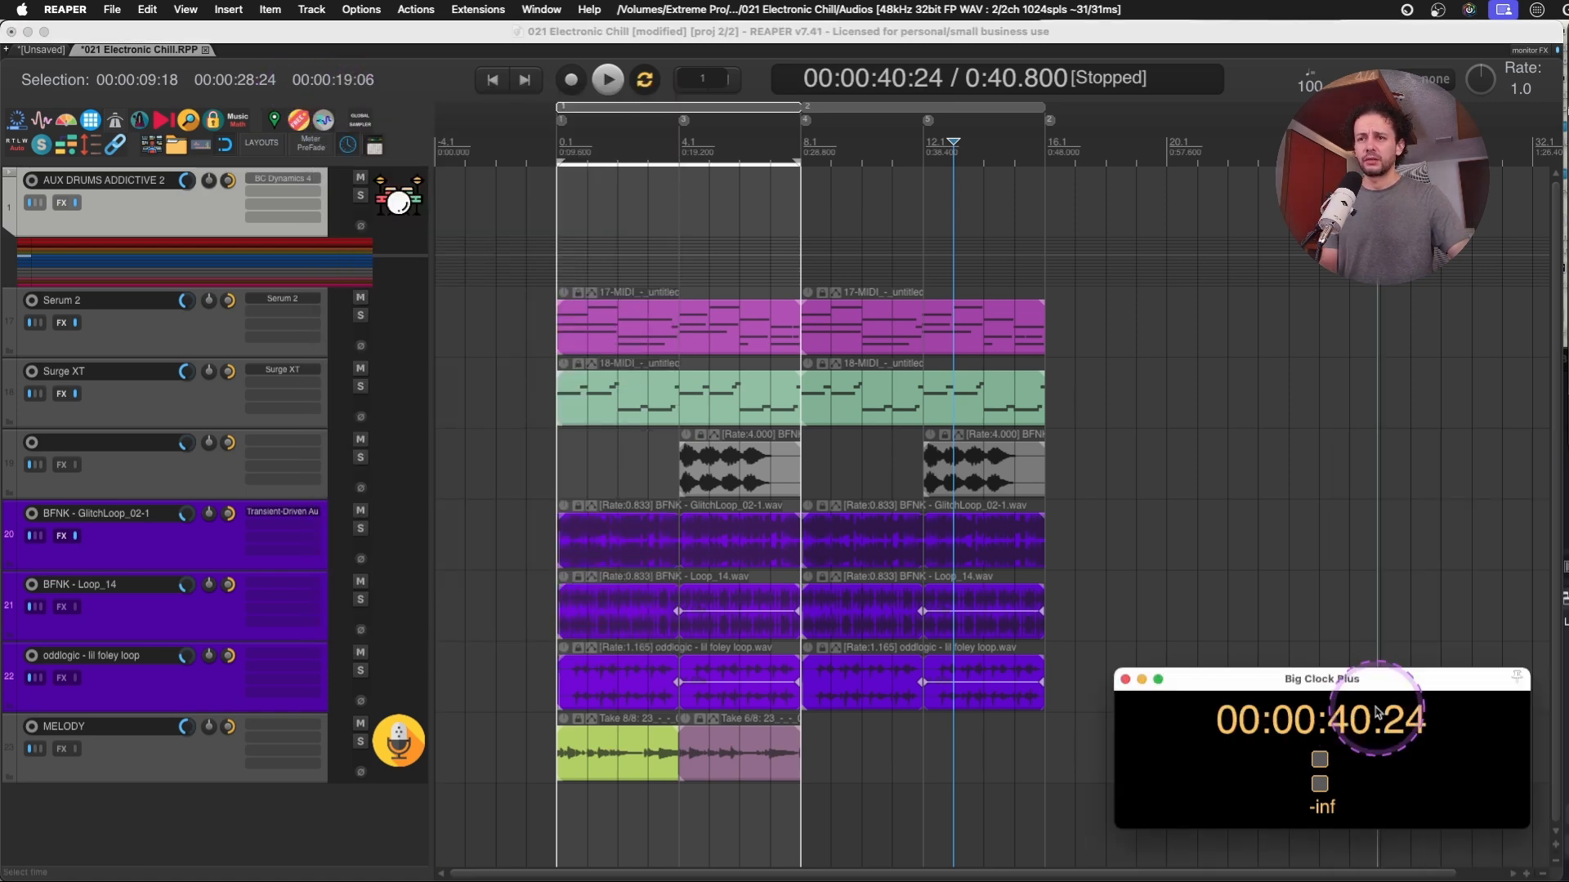
Move the Big Clock Plus window higher, make it narrower, and set its time unit to Measures.Beats.
{"action": "left_click_drag", "start_coordinate": [1368, 686], "coordinate": [1346, 419]}
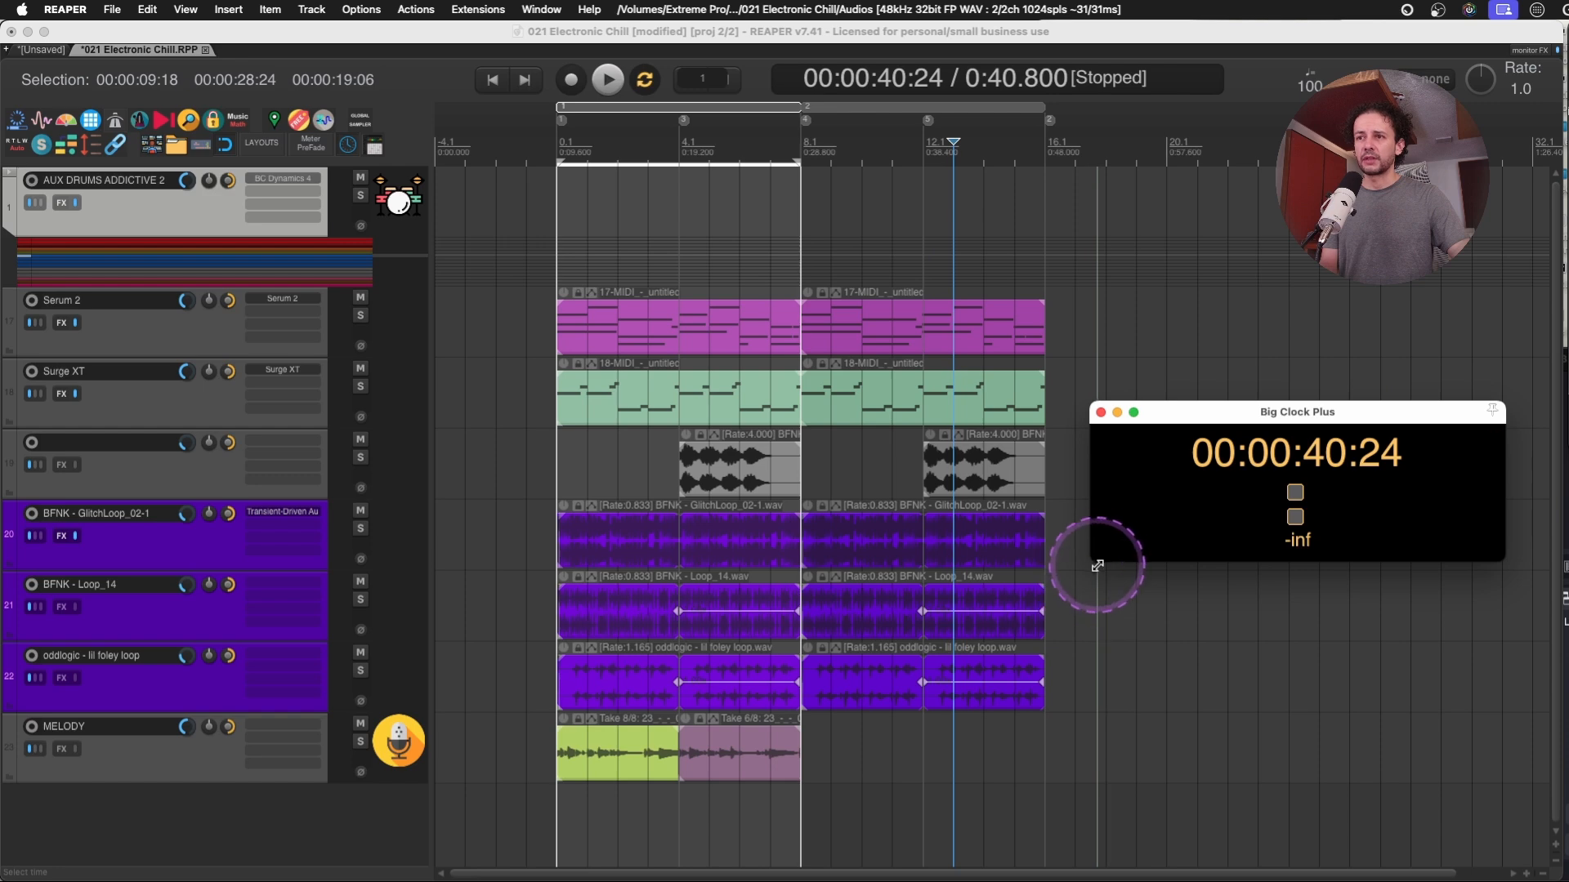
{"action": "left_click_drag", "start_coordinate": [1093, 564], "coordinate": [1136, 586]}
{"action": "right_click", "coordinate": [1266, 481]}
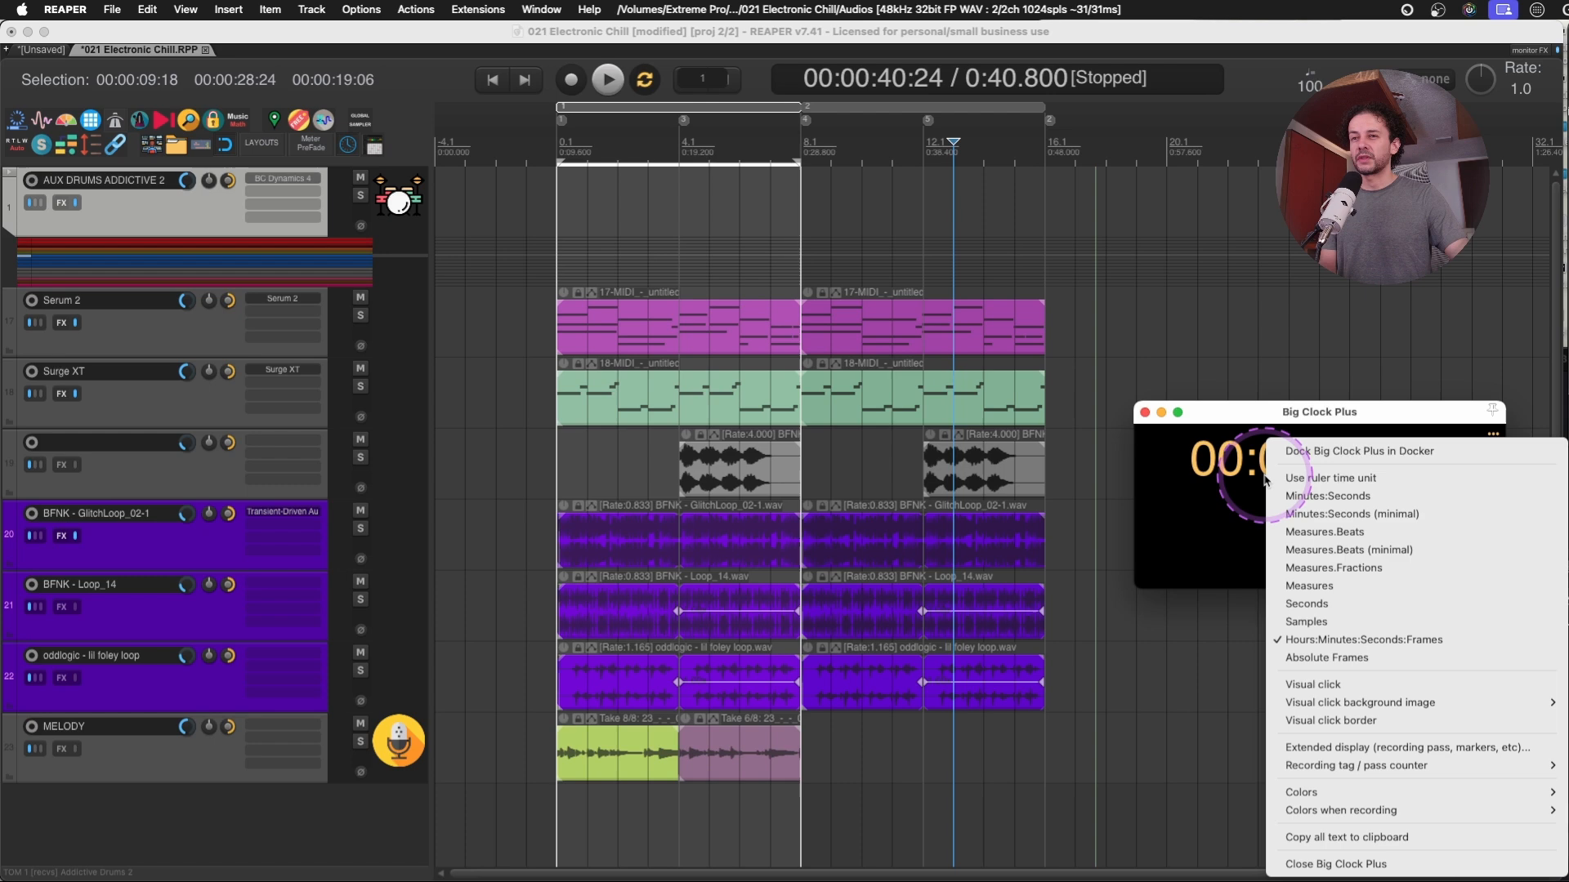
{"action": "left_click", "coordinate": [1337, 538]}
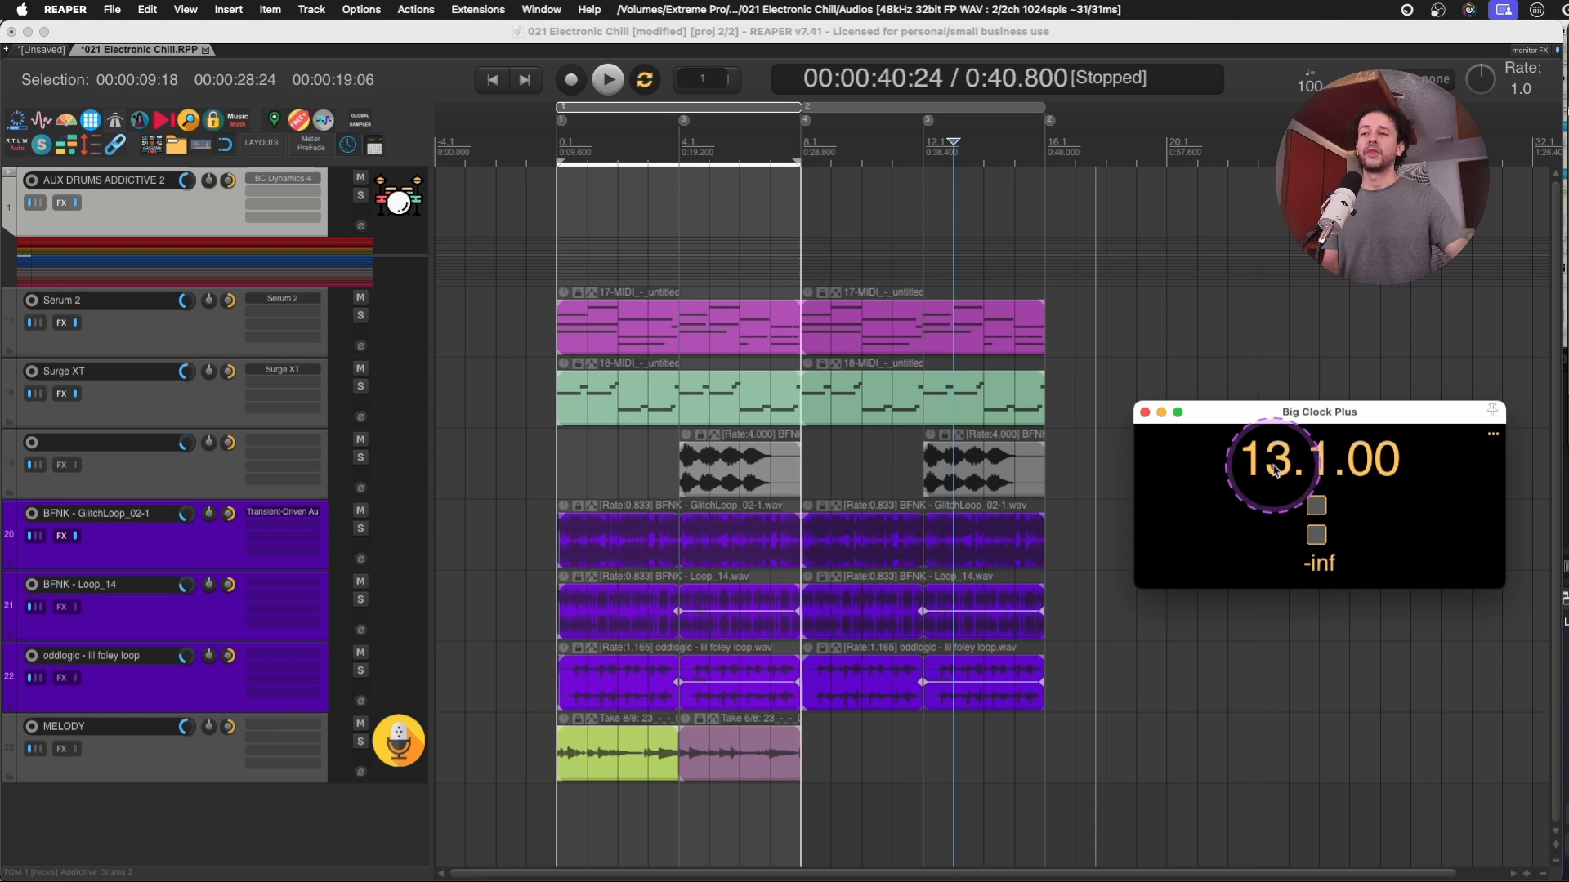
{"action": "left_click_drag", "start_coordinate": [1259, 411], "coordinate": [1254, 440]}
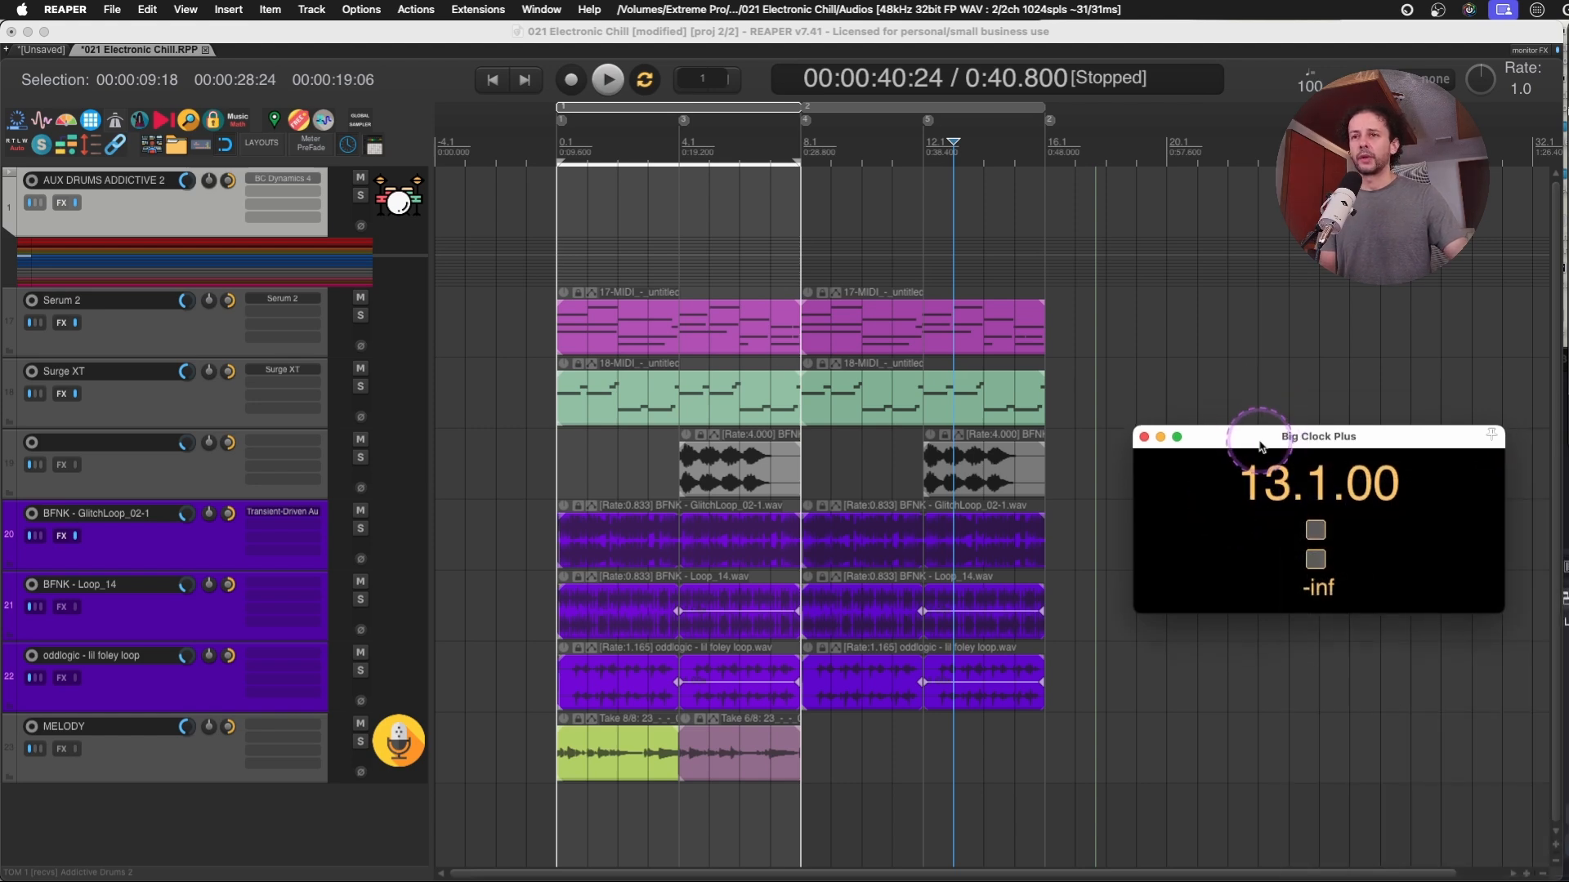
Name the project marker at measure 0.1.00 "1".
{"action": "double_click", "coordinate": [561, 122]}
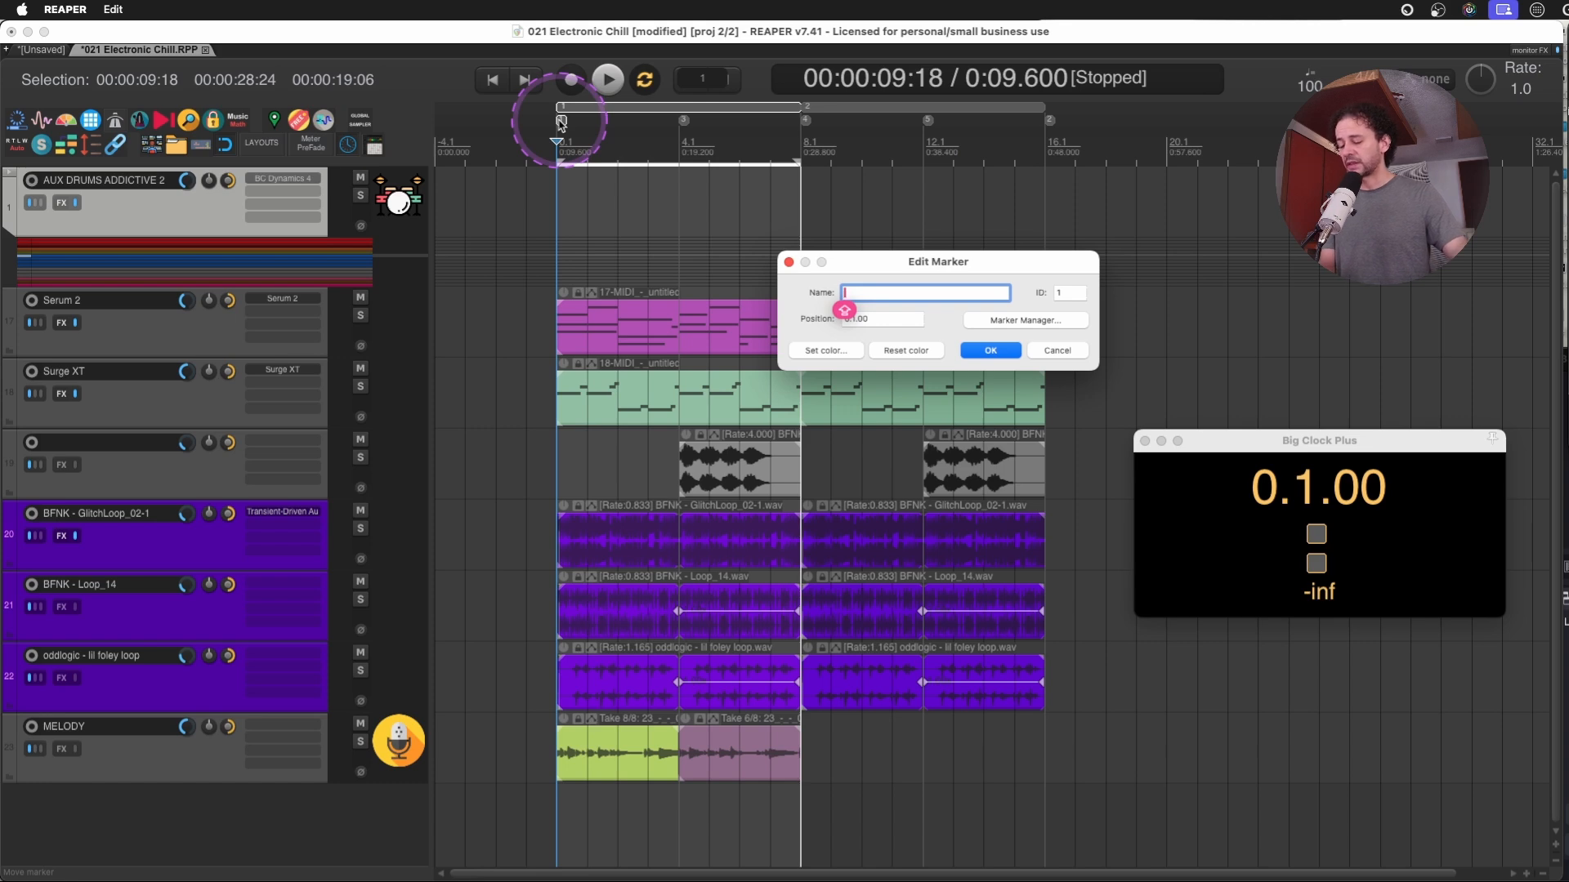
{"action": "key", "text": "Return"}
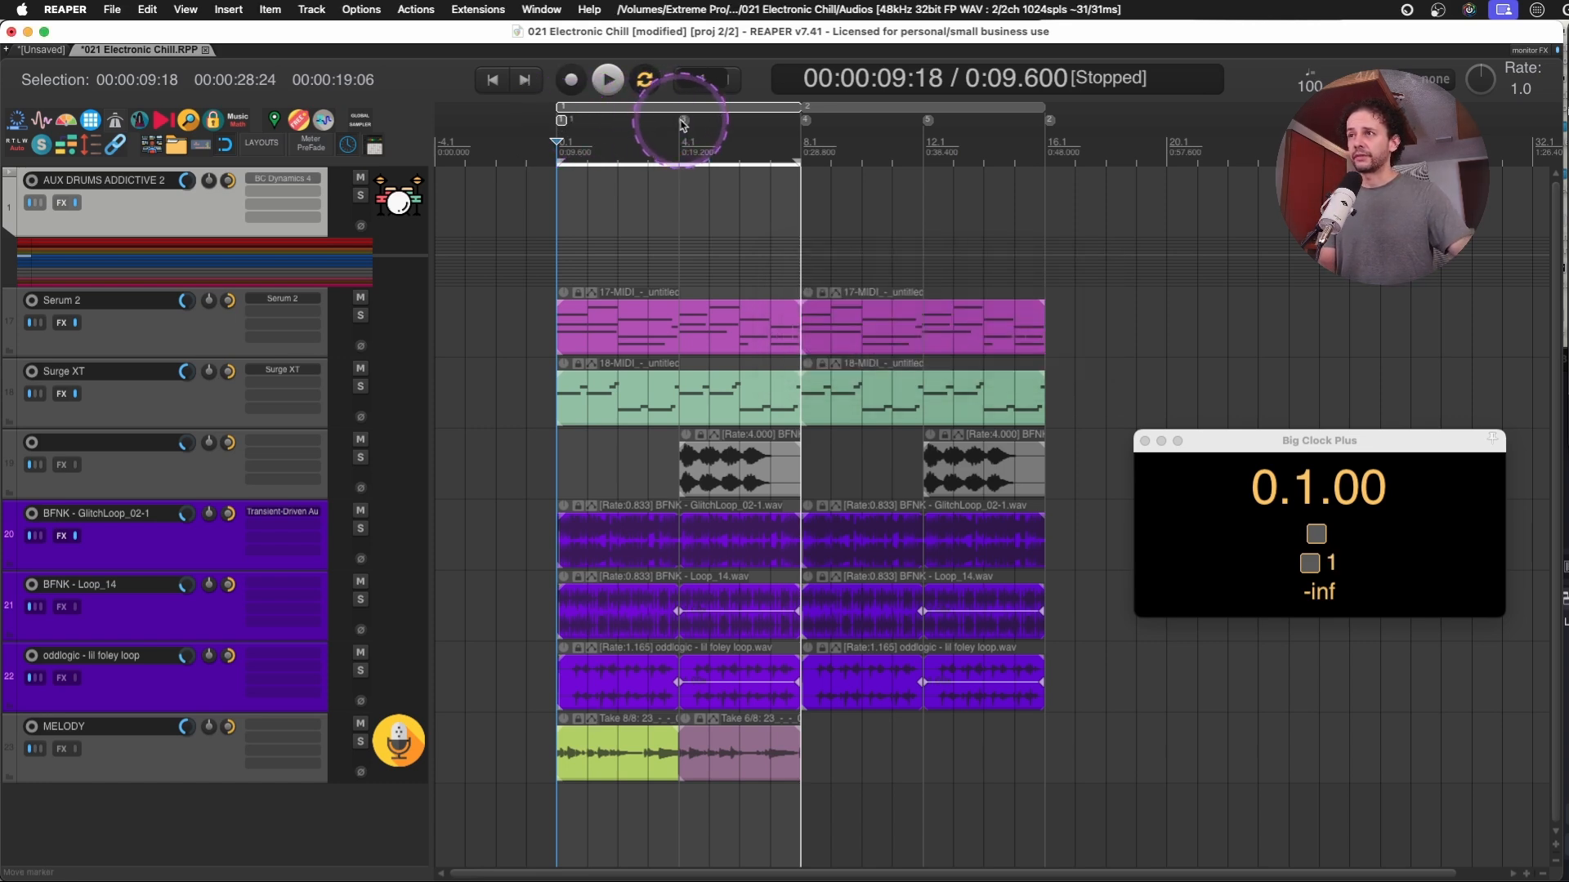
Place the edit cursor in turn before, between and after the VERSO, TEST and green markers to examine the clock's marker name and color.
{"action": "left_click", "coordinate": [649, 141]}
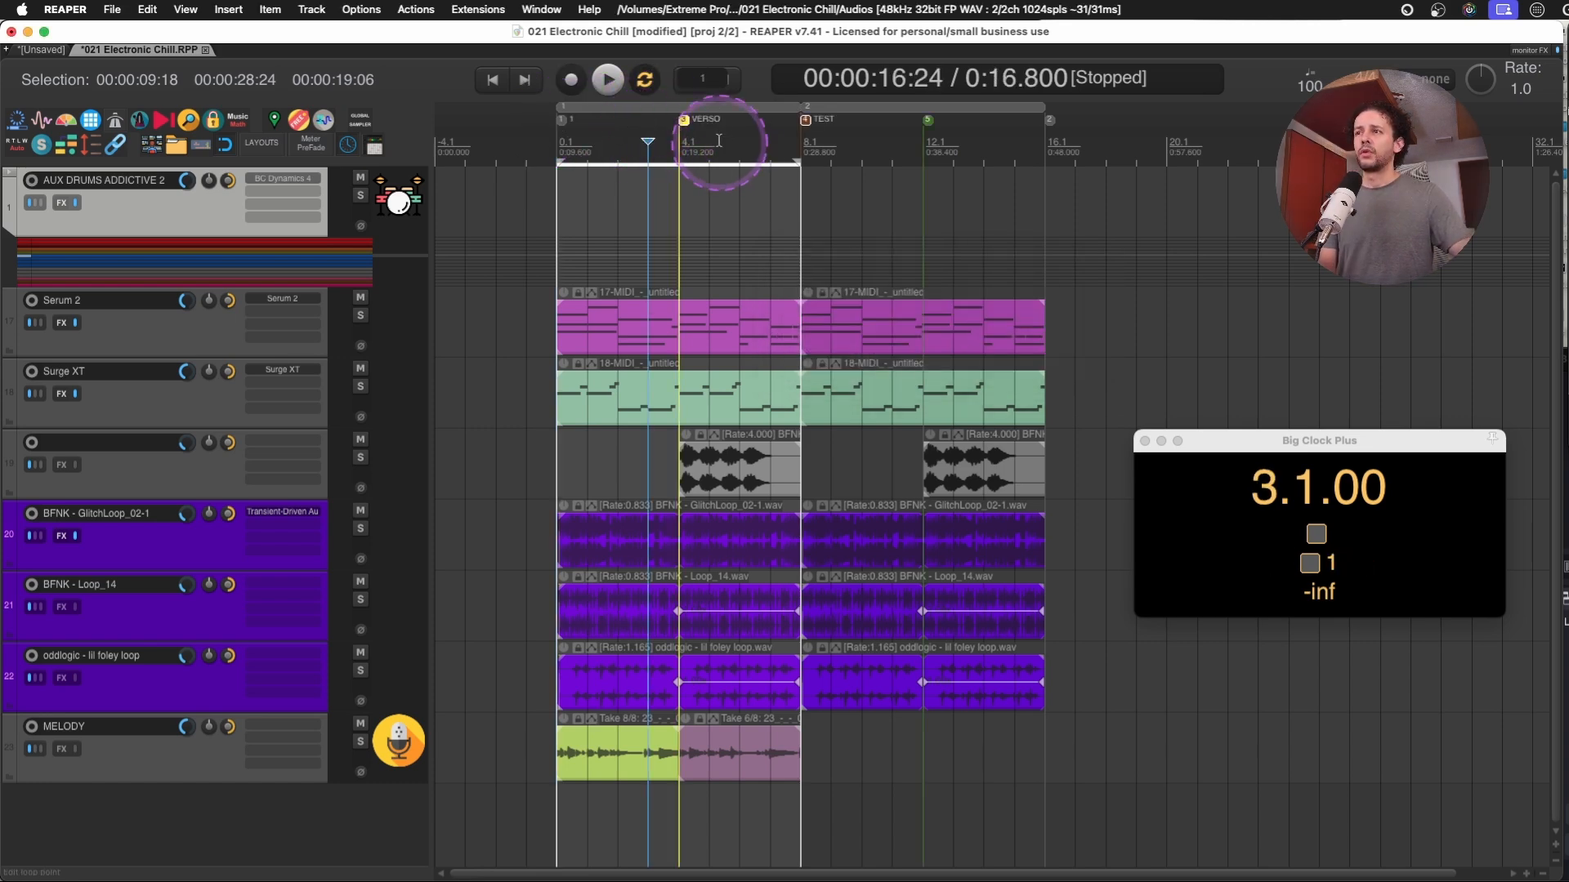
{"action": "left_click", "coordinate": [712, 141]}
{"action": "left_click", "coordinate": [831, 141]}
{"action": "left_click", "coordinate": [954, 137]}
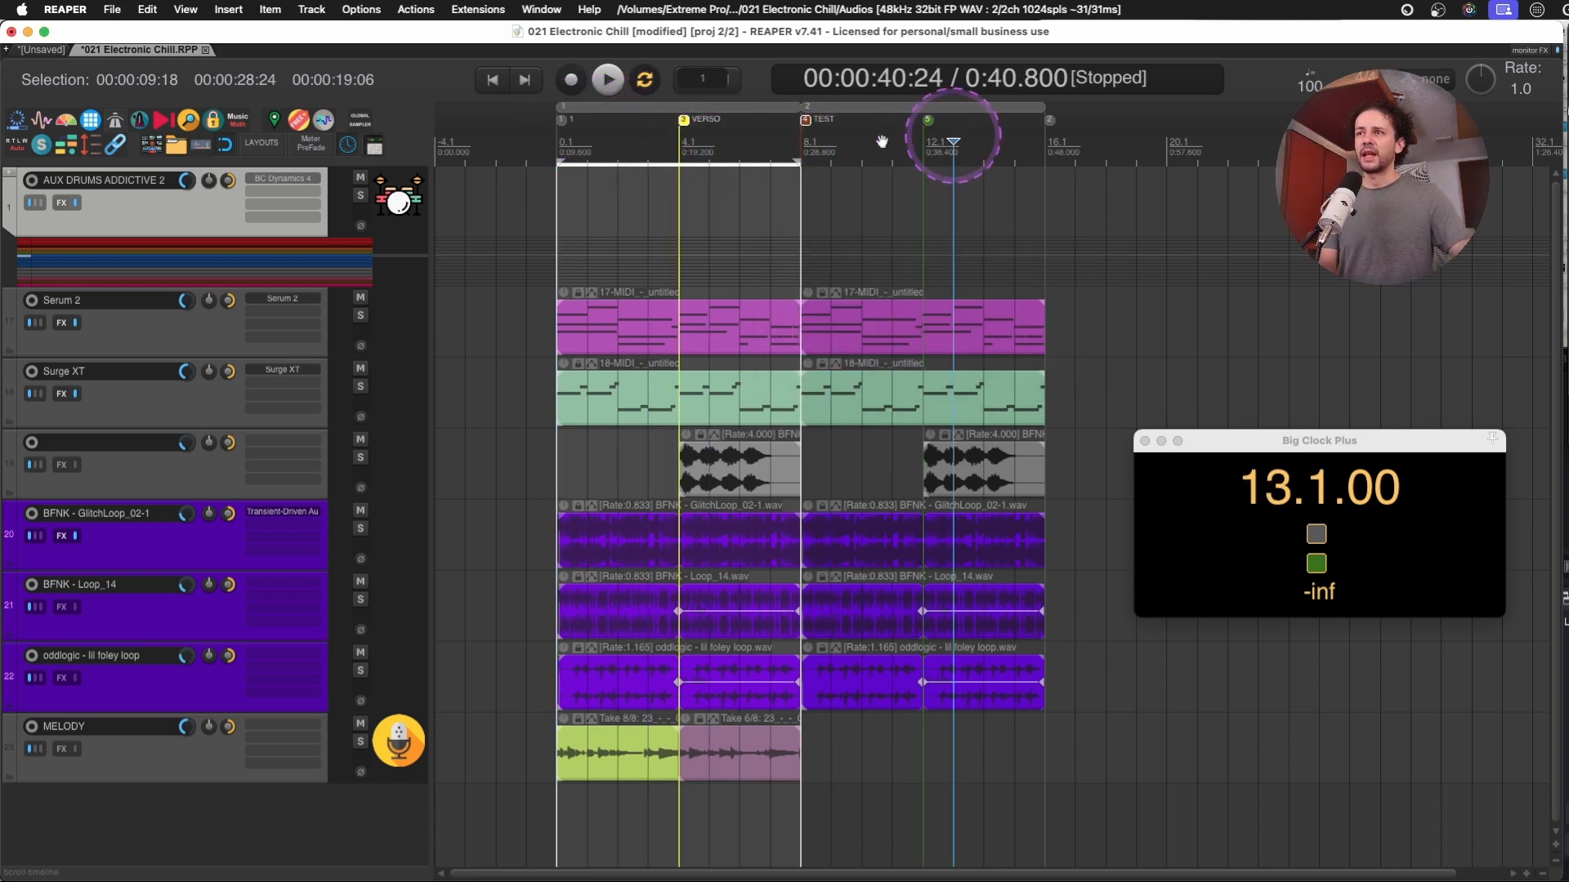
{"action": "left_click", "coordinate": [894, 141]}
{"action": "left_click", "coordinate": [678, 140]}
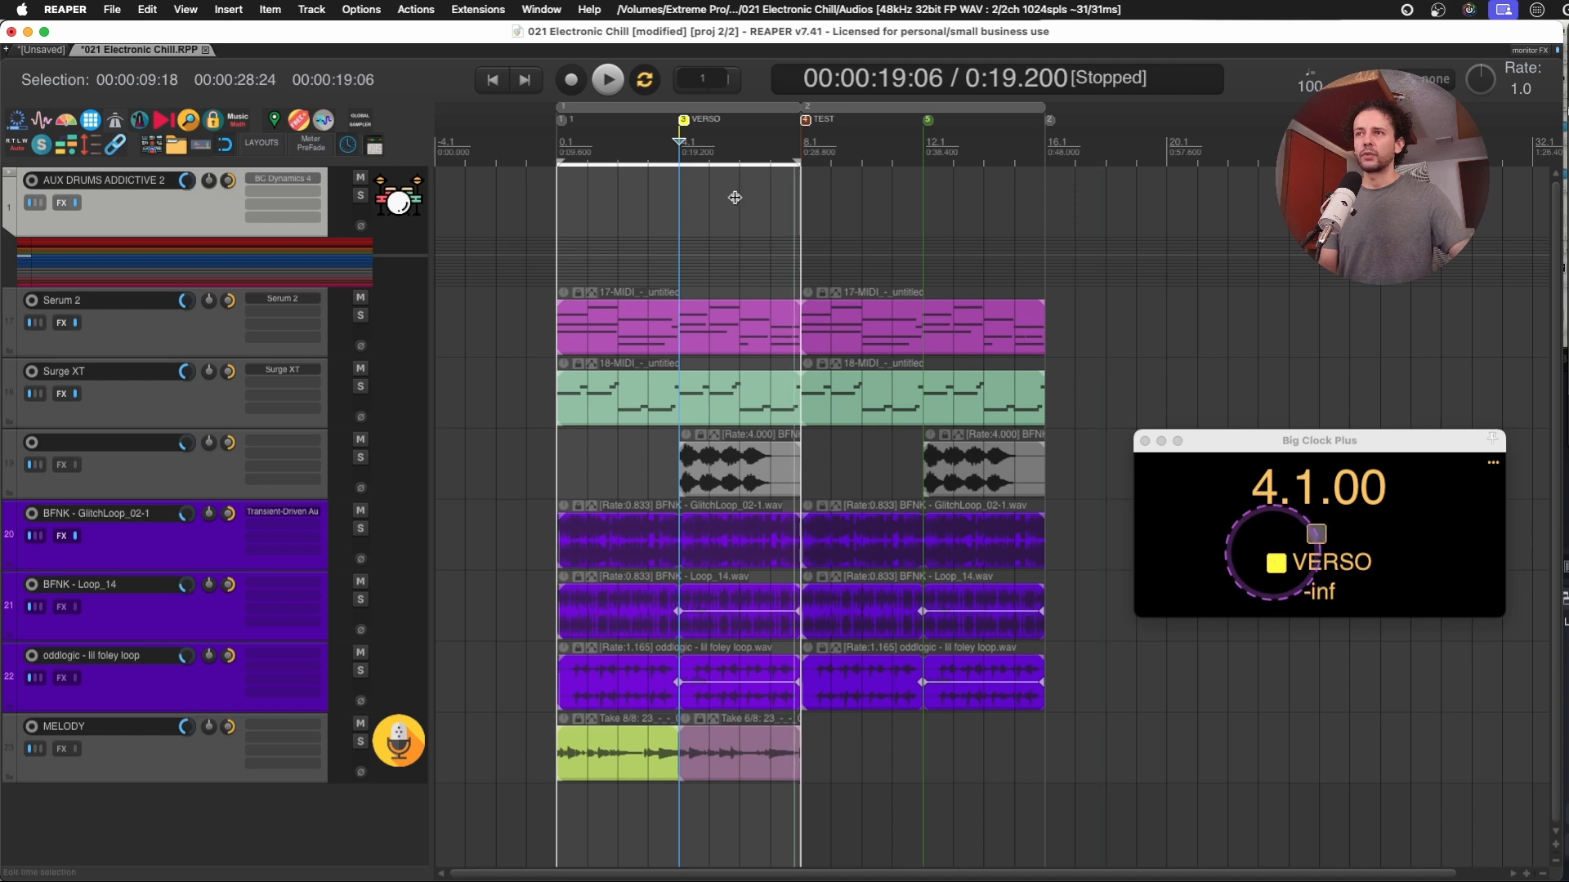
{"action": "left_click", "coordinate": [862, 140]}
{"action": "left_click", "coordinate": [767, 140]}
{"action": "left_click", "coordinate": [870, 141]}
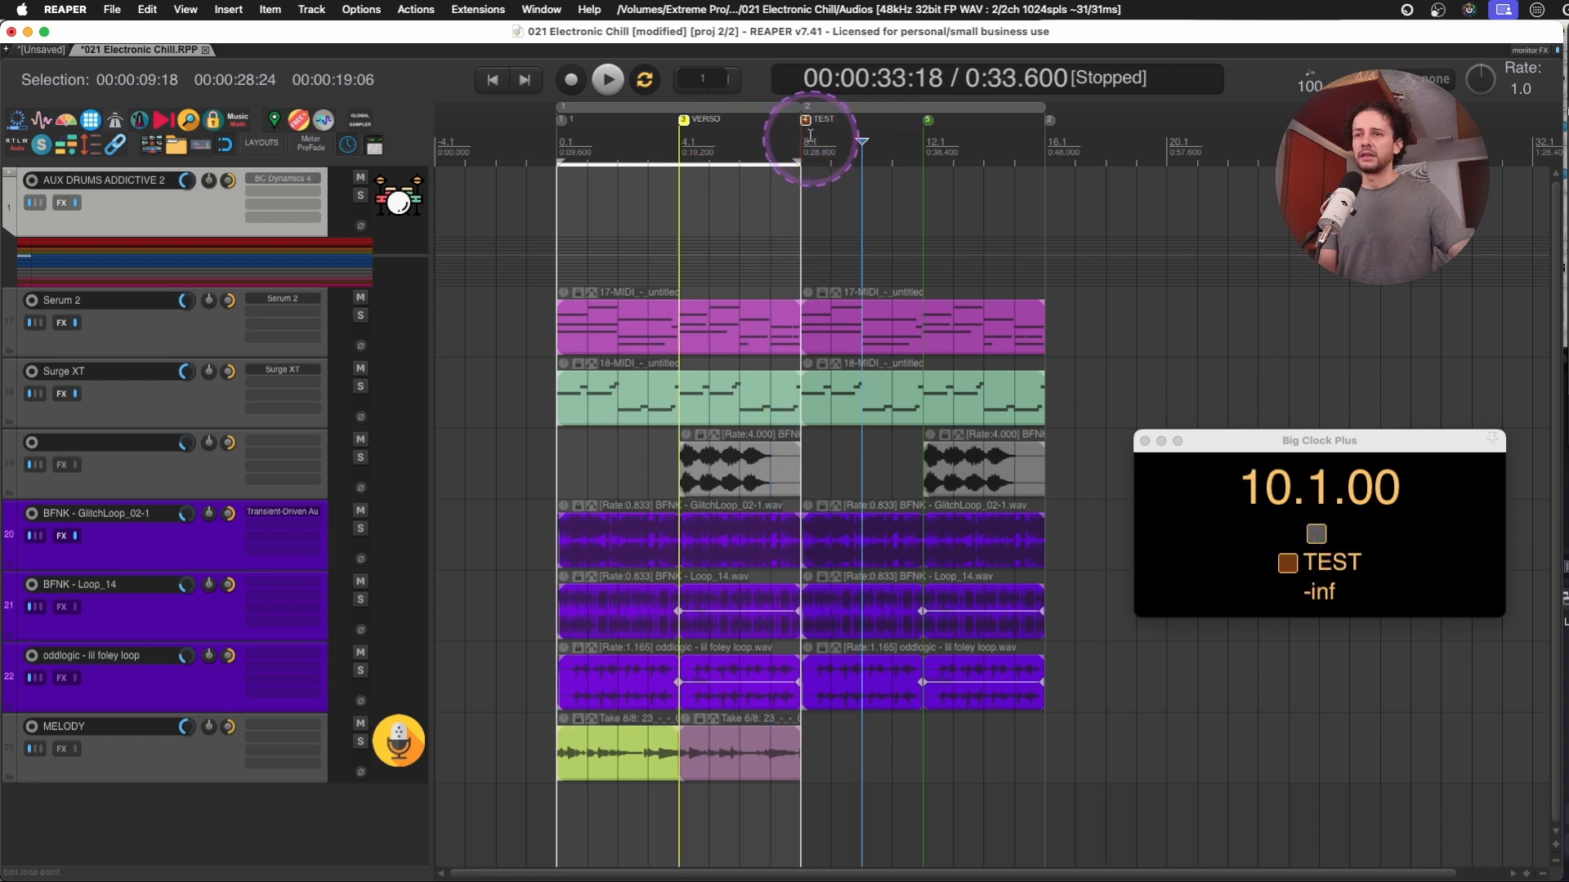
{"action": "left_click", "coordinate": [802, 139]}
{"action": "left_click", "coordinate": [862, 139]}
{"action": "left_click", "coordinate": [771, 140]}
{"action": "left_click", "coordinate": [893, 139]}
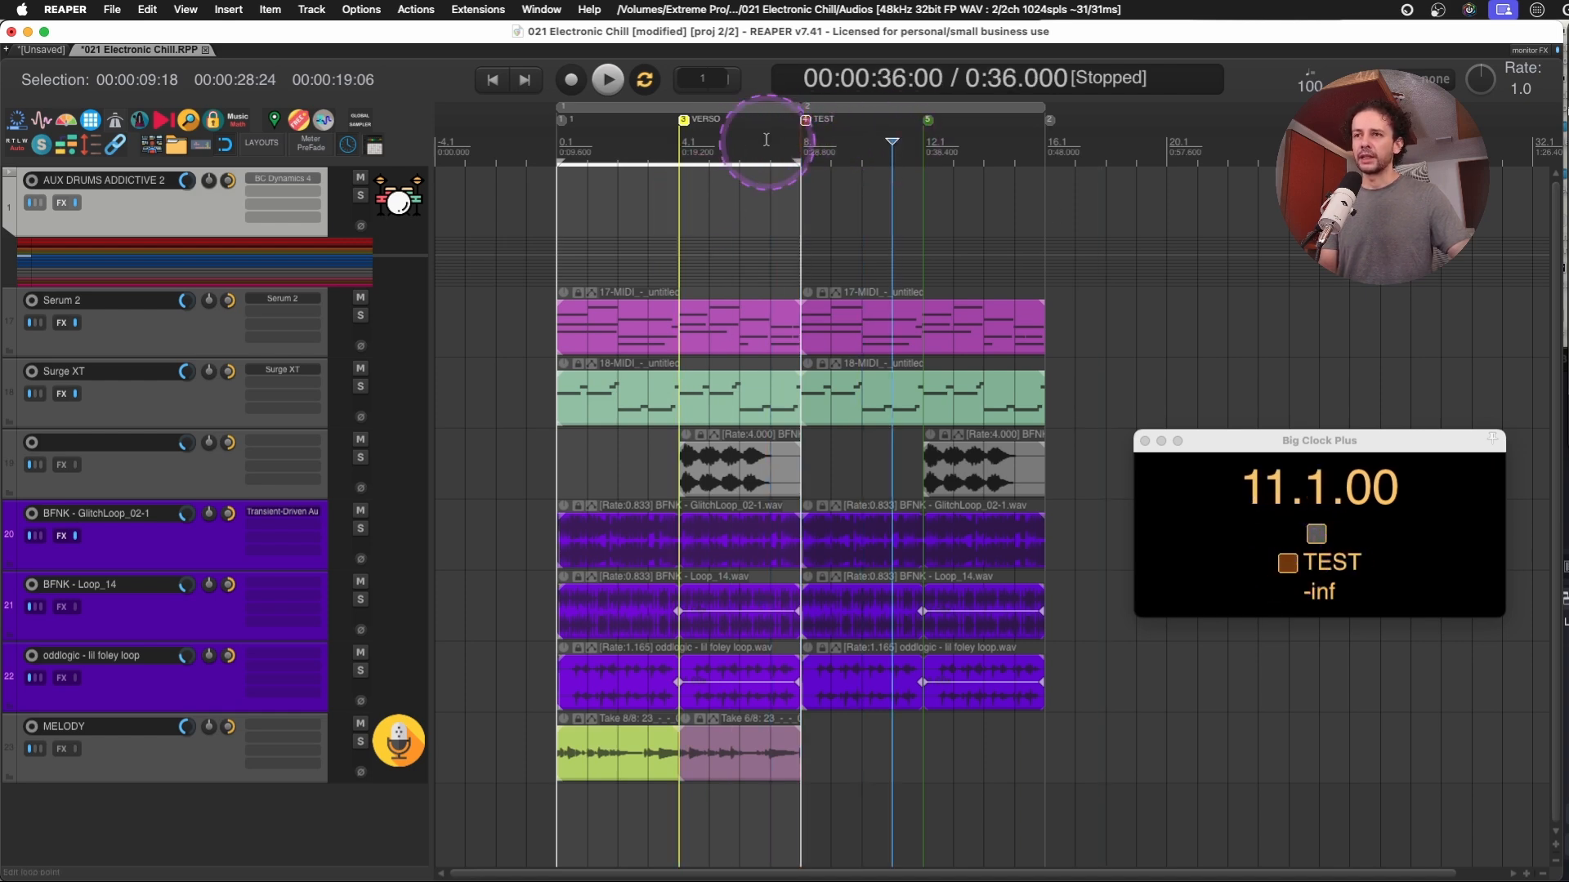
{"action": "left_click", "coordinate": [740, 140]}
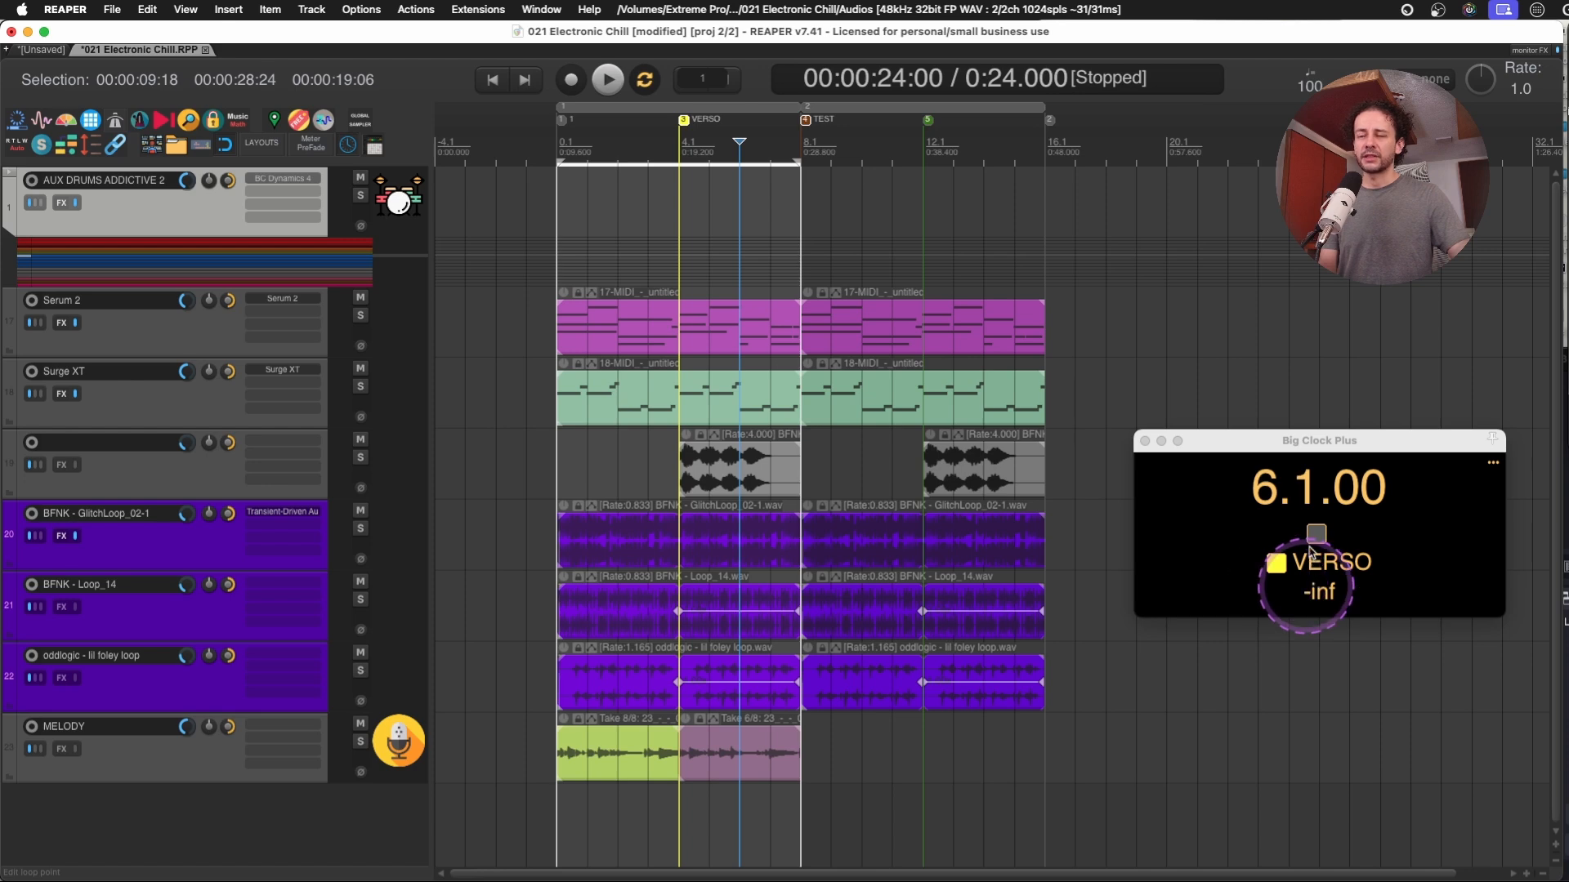
Open the Extended Big Clock Plus Display settings, move the window beside the clock, and make it taller to show more rows.
{"action": "left_click", "coordinate": [1492, 462]}
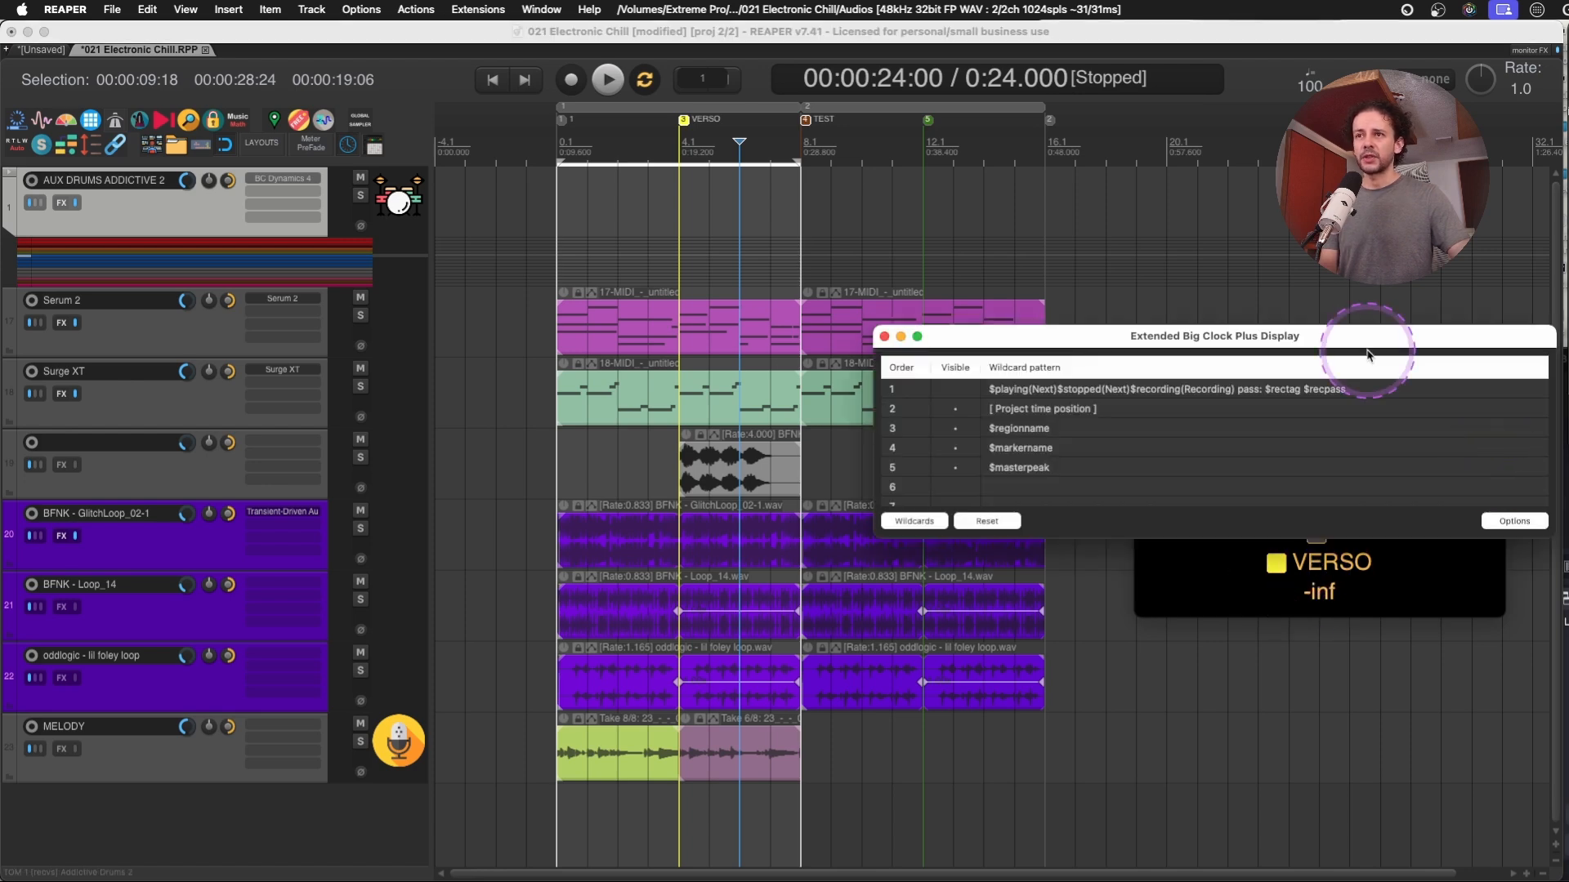
{"action": "left_click_drag", "start_coordinate": [1368, 354], "coordinate": [899, 421]}
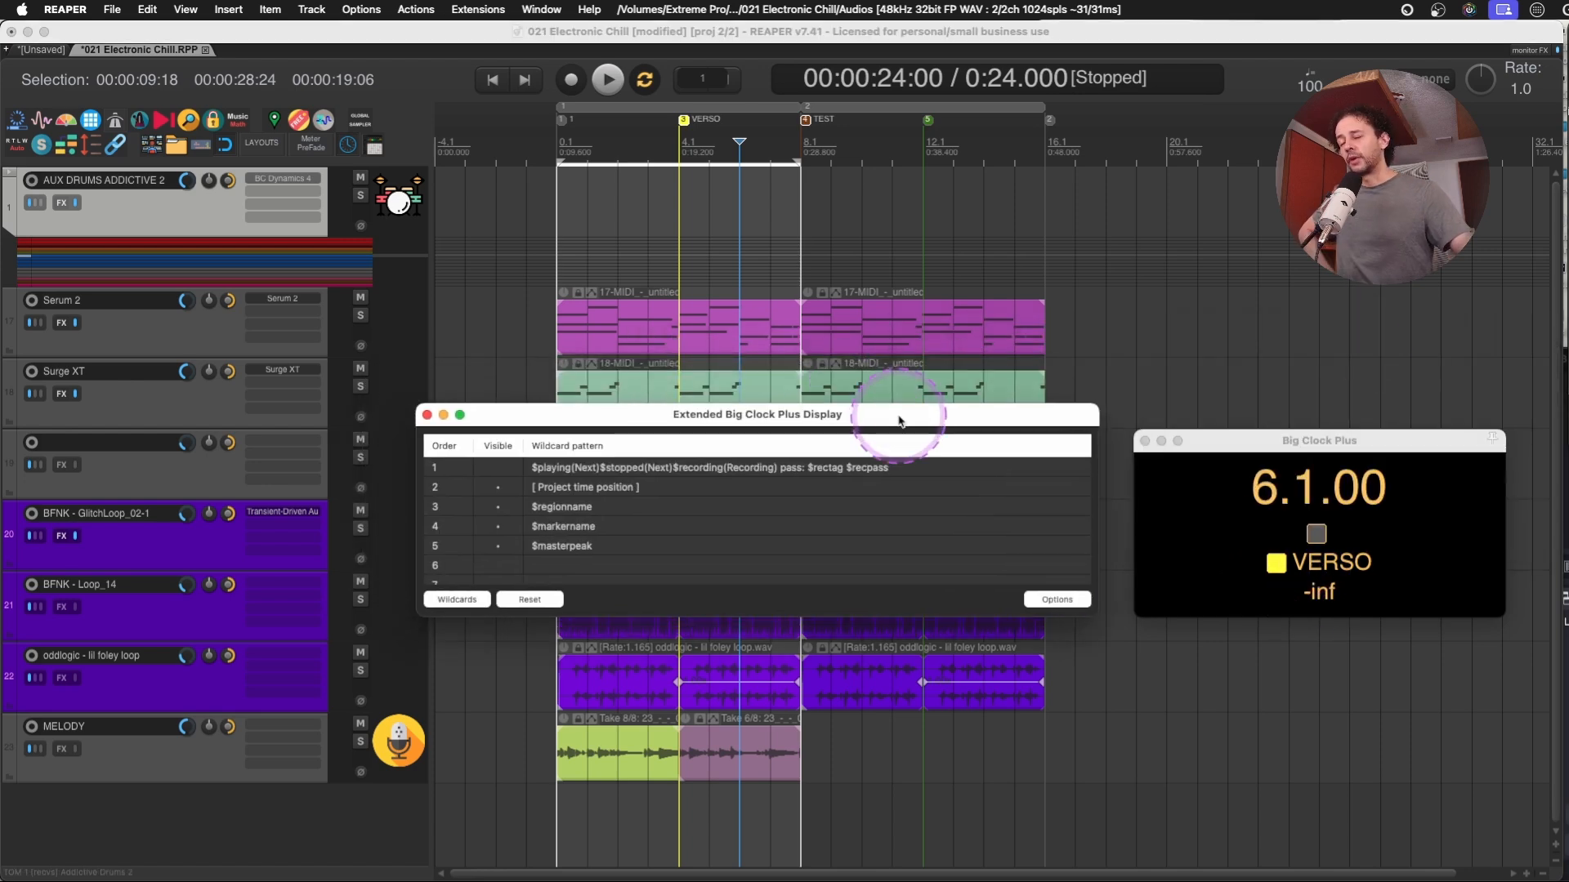
{"action": "left_click_drag", "start_coordinate": [970, 619], "coordinate": [964, 678]}
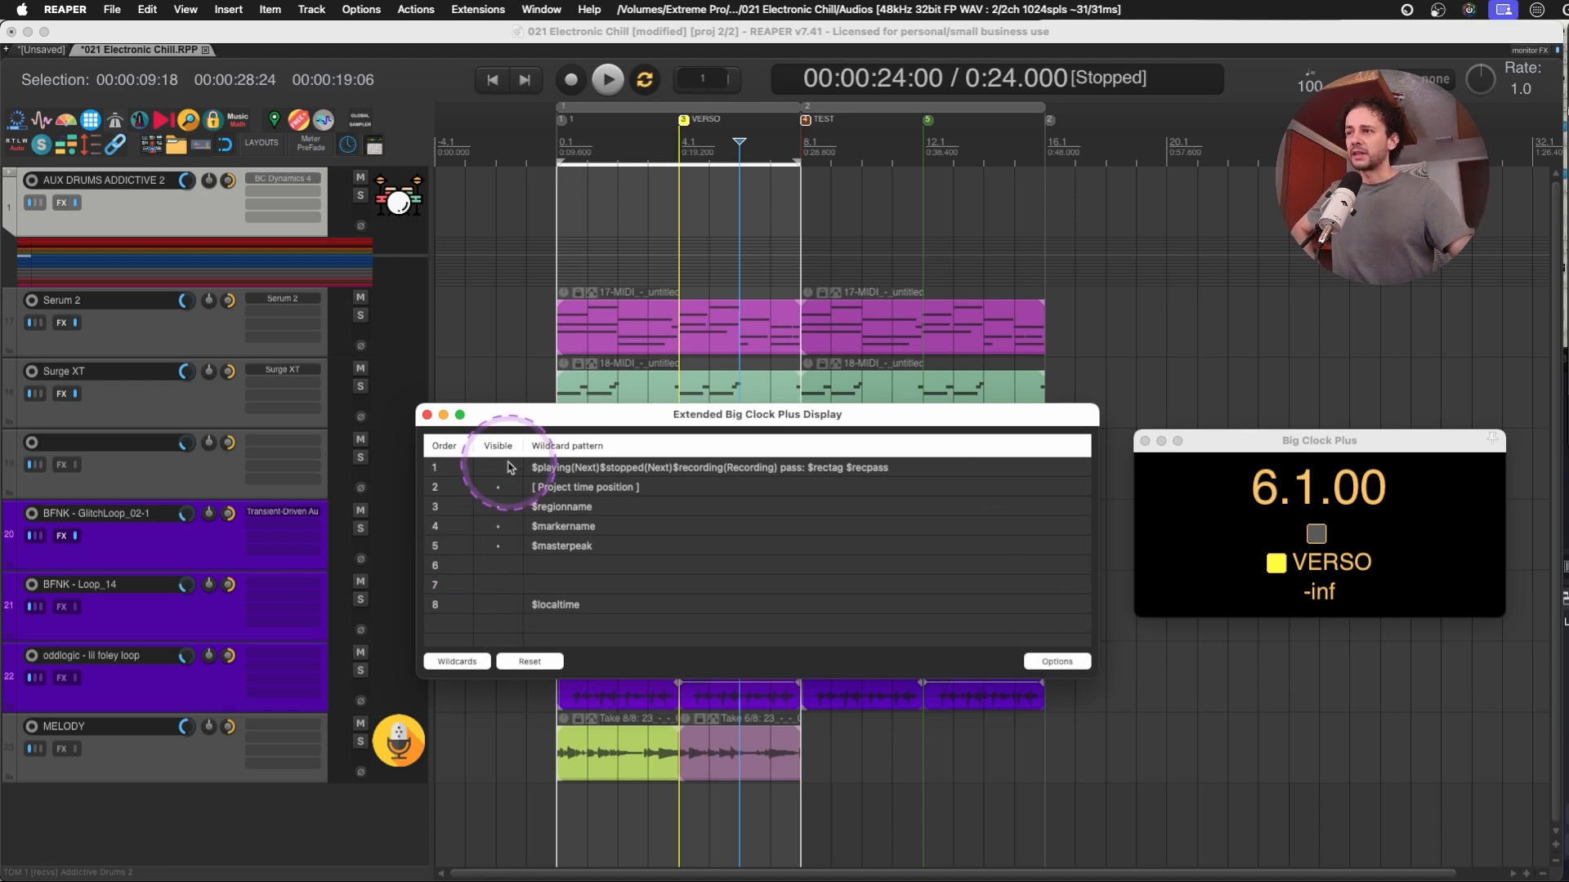
Hide the project time position line in the clock and show it again.
{"action": "left_click", "coordinate": [499, 489]}
{"action": "left_click", "coordinate": [498, 488]}
{"action": "left_click", "coordinate": [498, 487]}
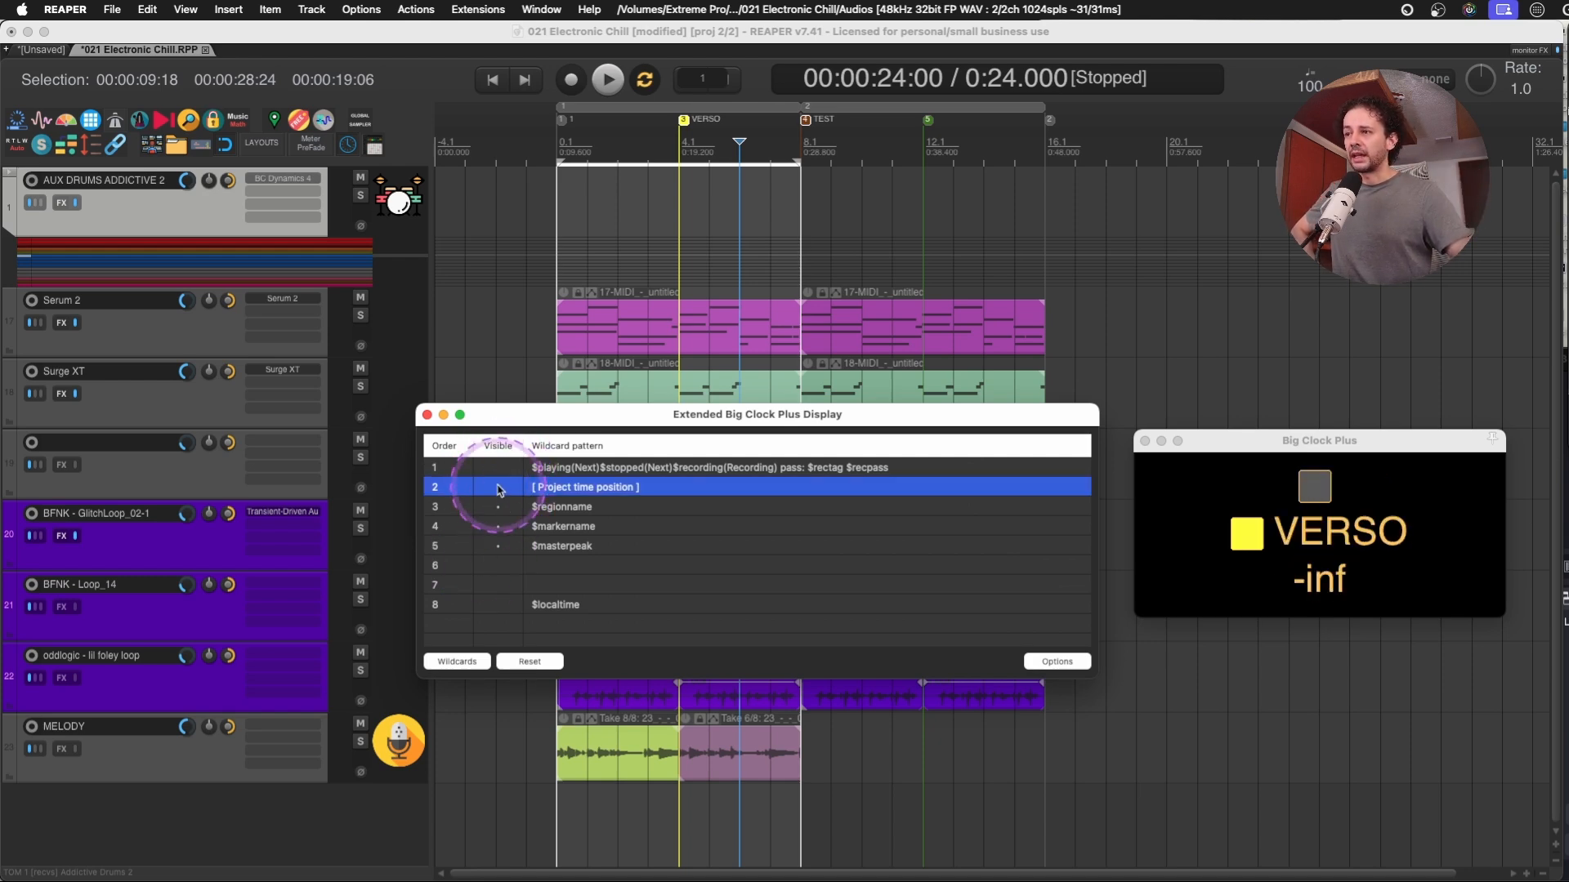
{"action": "left_click", "coordinate": [498, 487]}
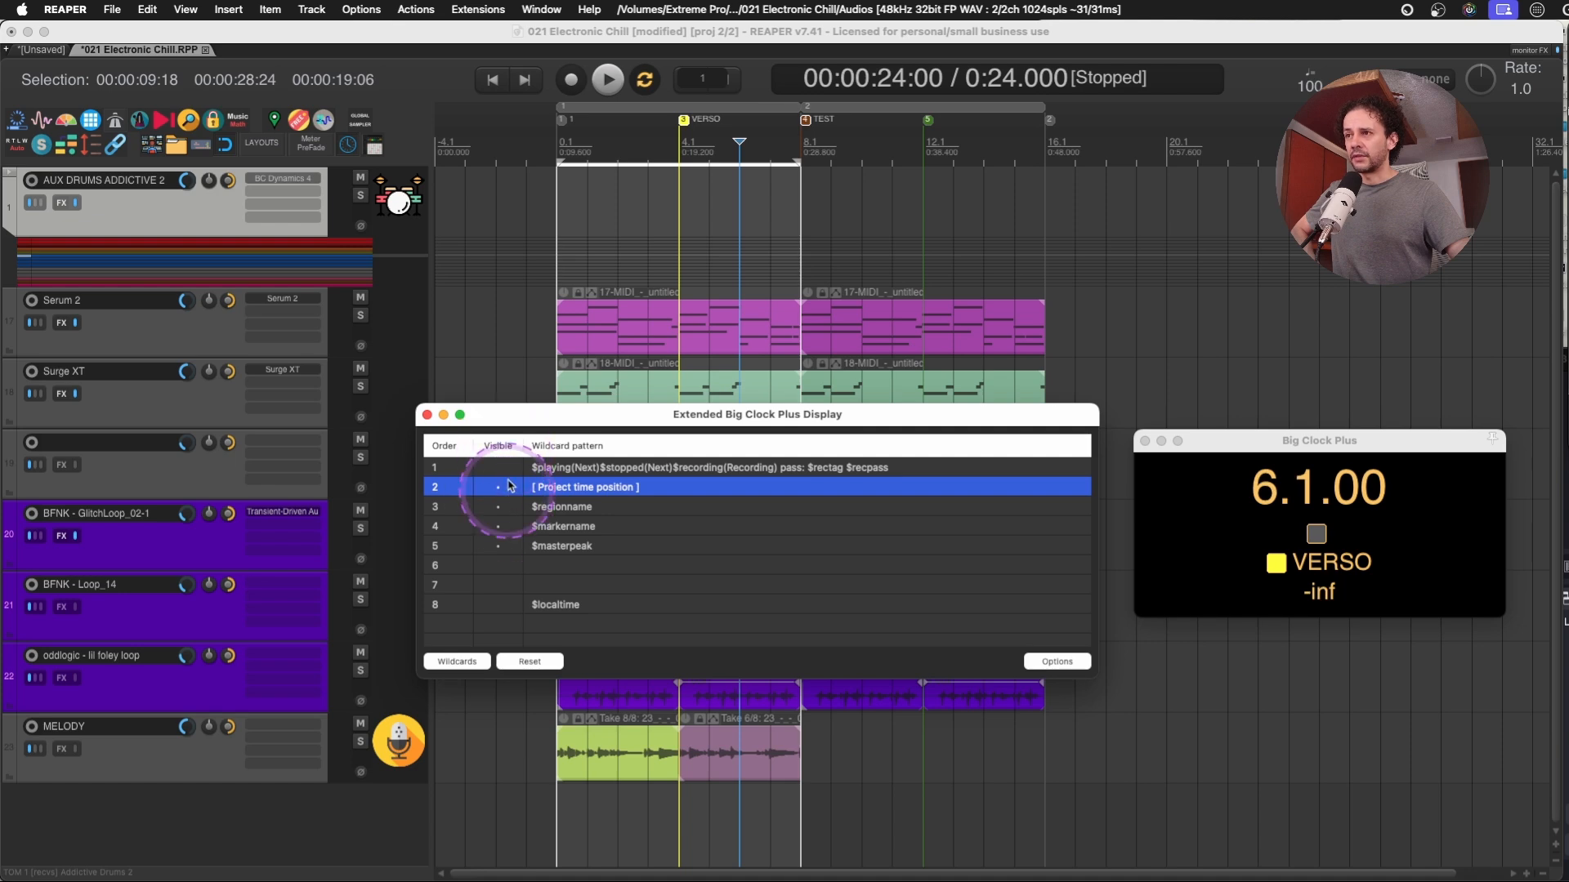
Select the $regionname row and name the first region A so the clock can display it.
{"action": "left_click", "coordinate": [566, 507]}
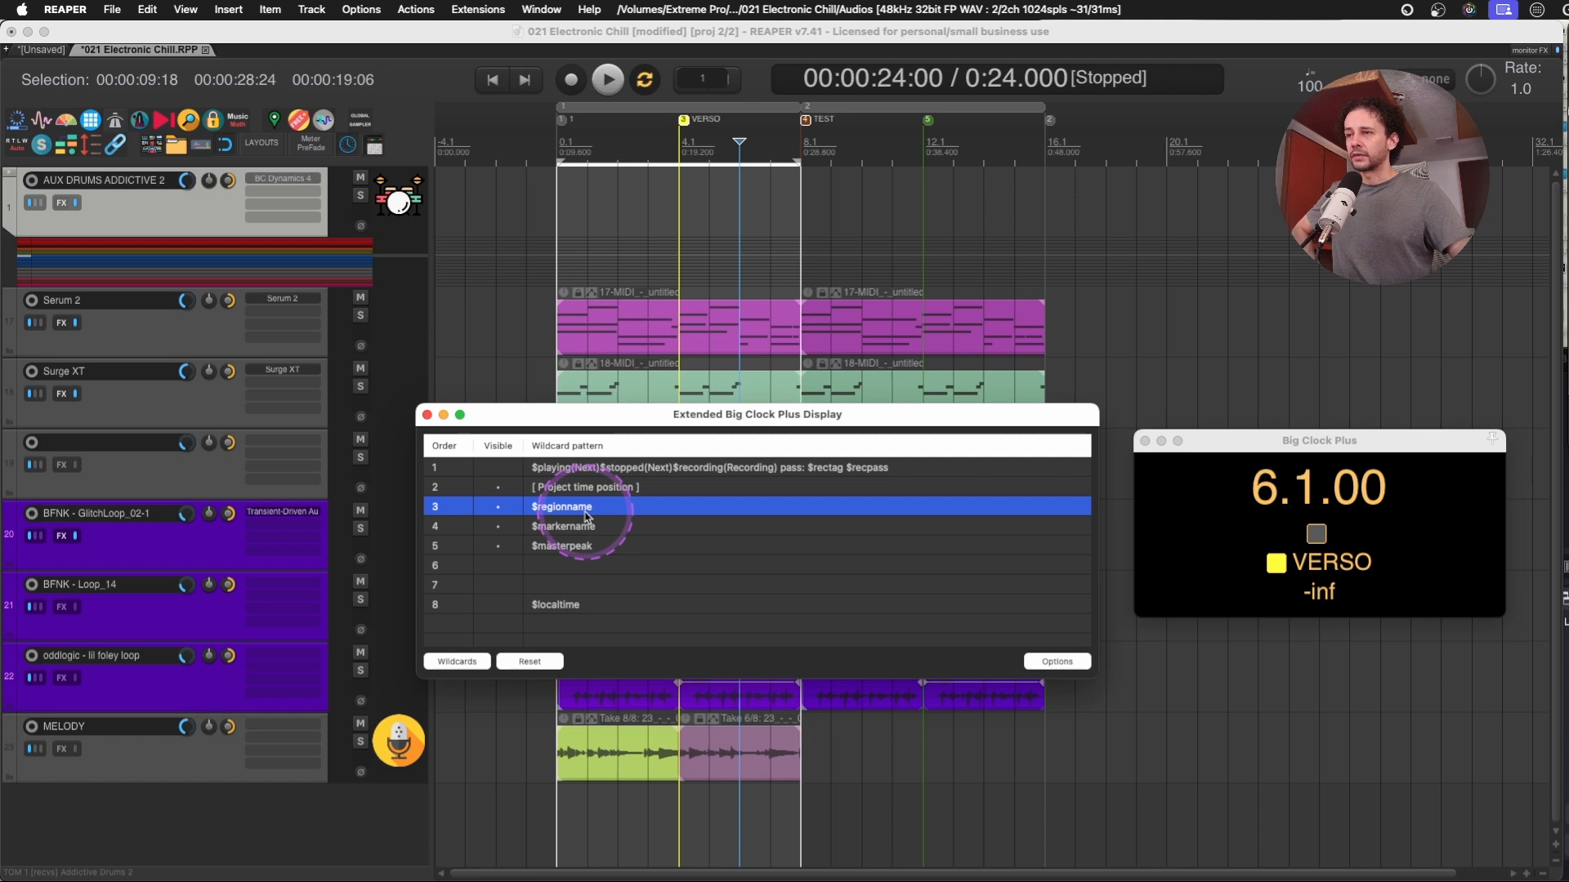
{"action": "double_click", "coordinate": [716, 112]}
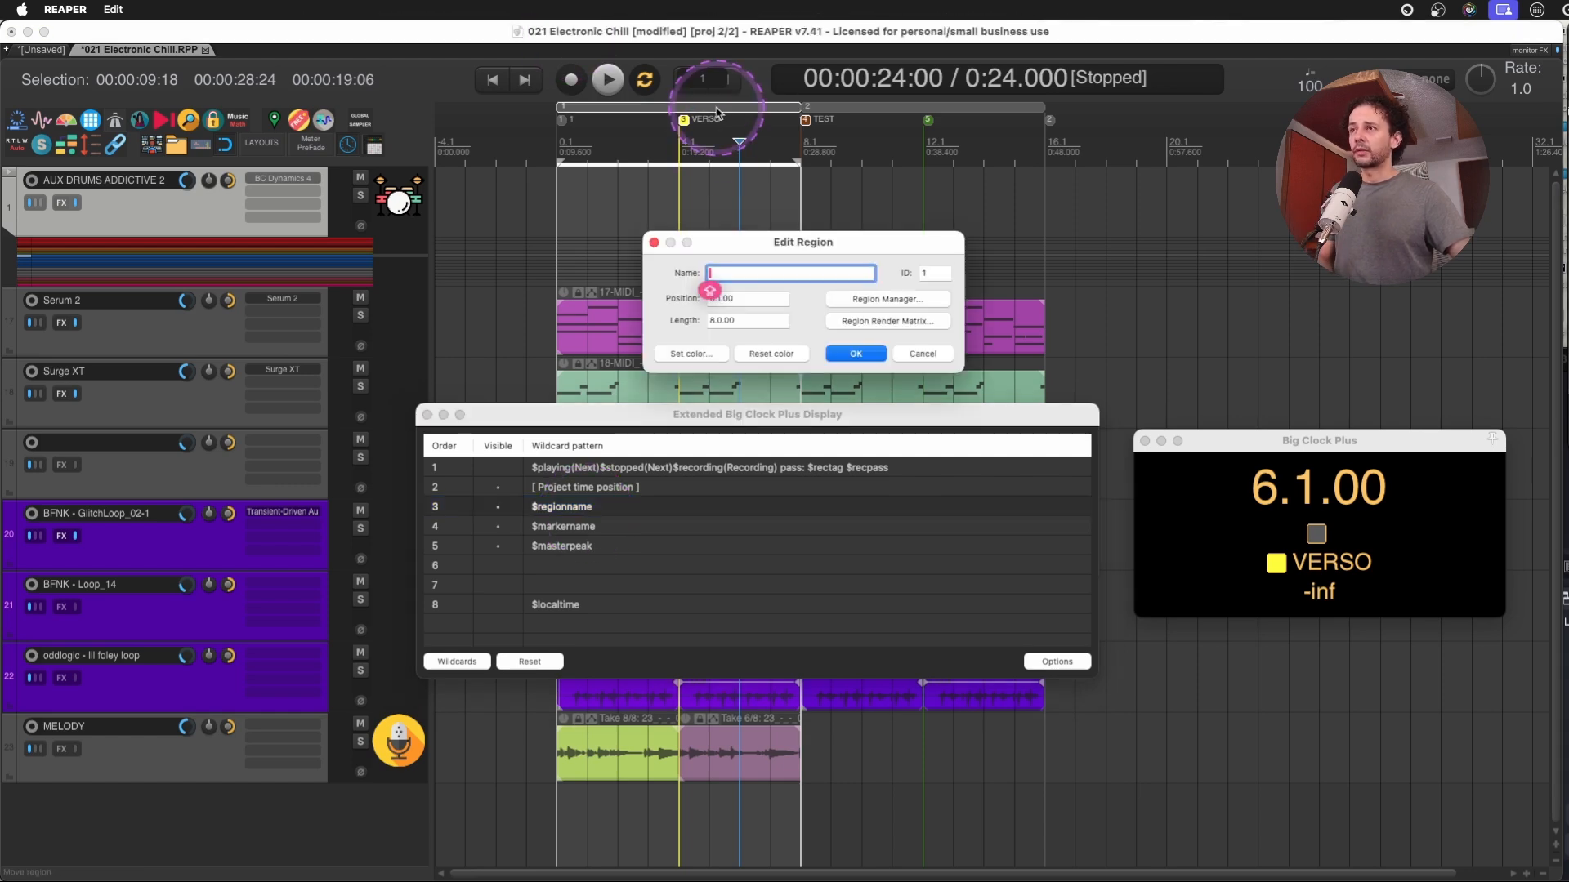
{"action": "type", "text": "A"}
{"action": "key", "text": "Return"}
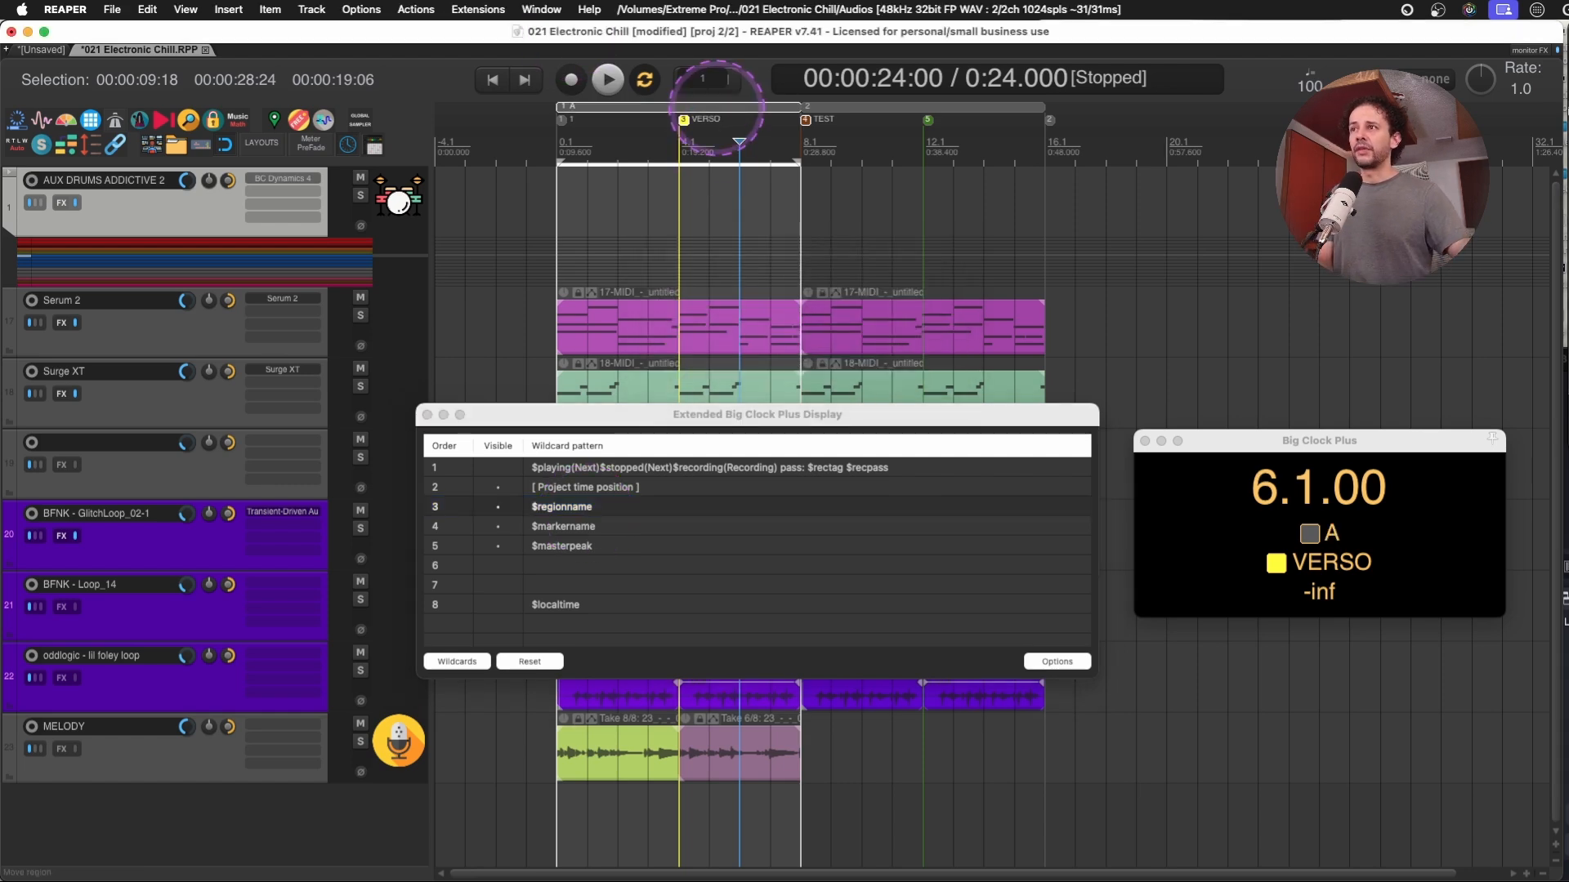
Name the second region B and color it pink, and color region A yellow.
{"action": "left_click", "coordinate": [776, 424]}
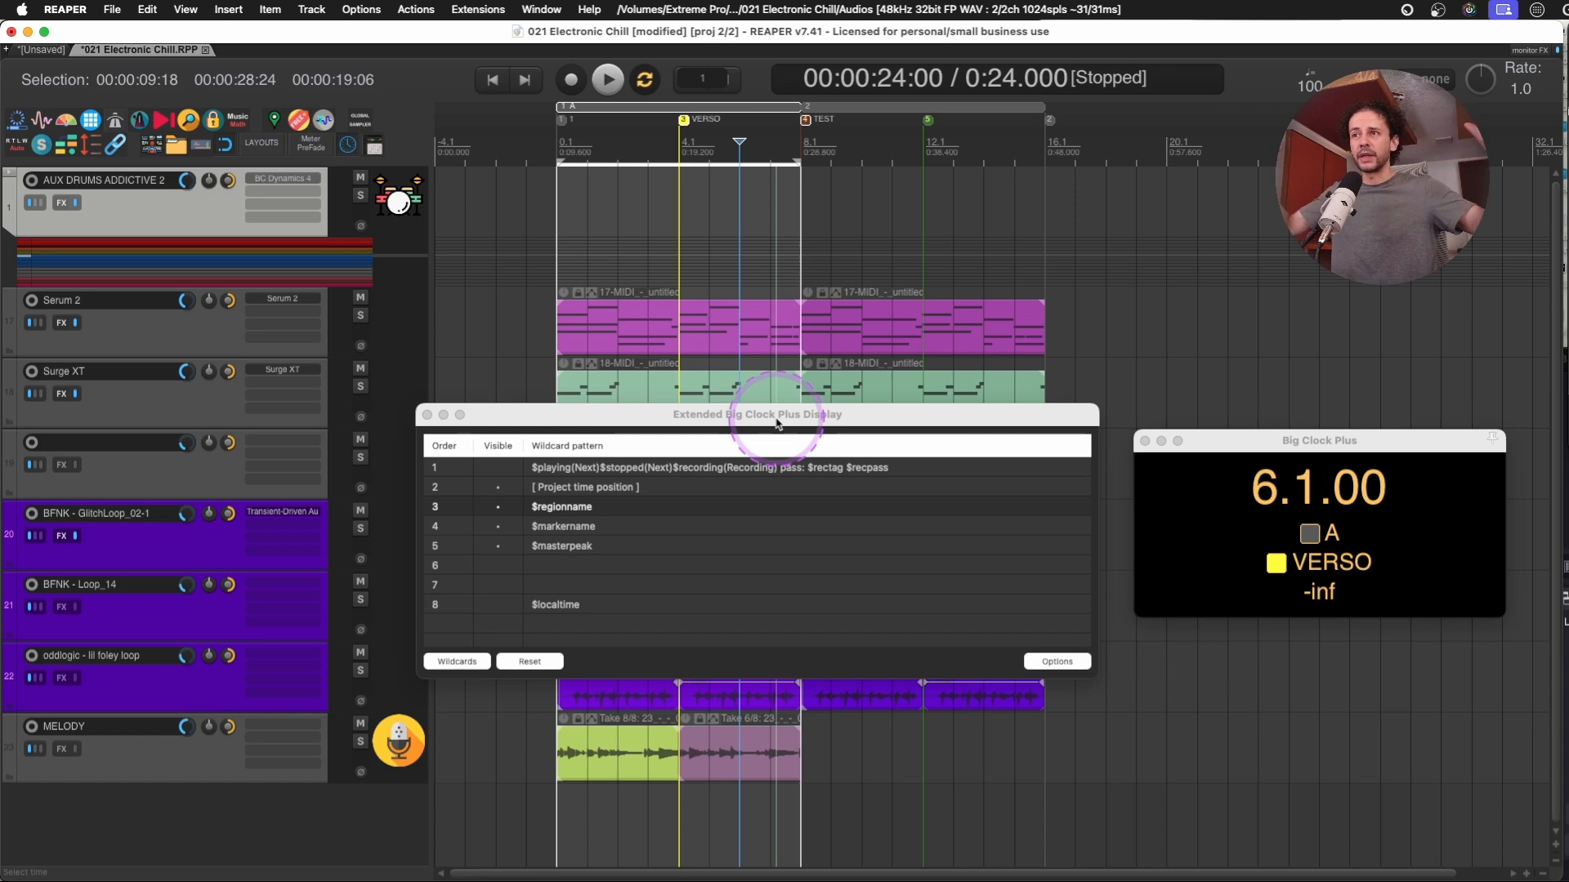
{"action": "double_click", "coordinate": [855, 108]}
{"action": "type", "text": "B"}
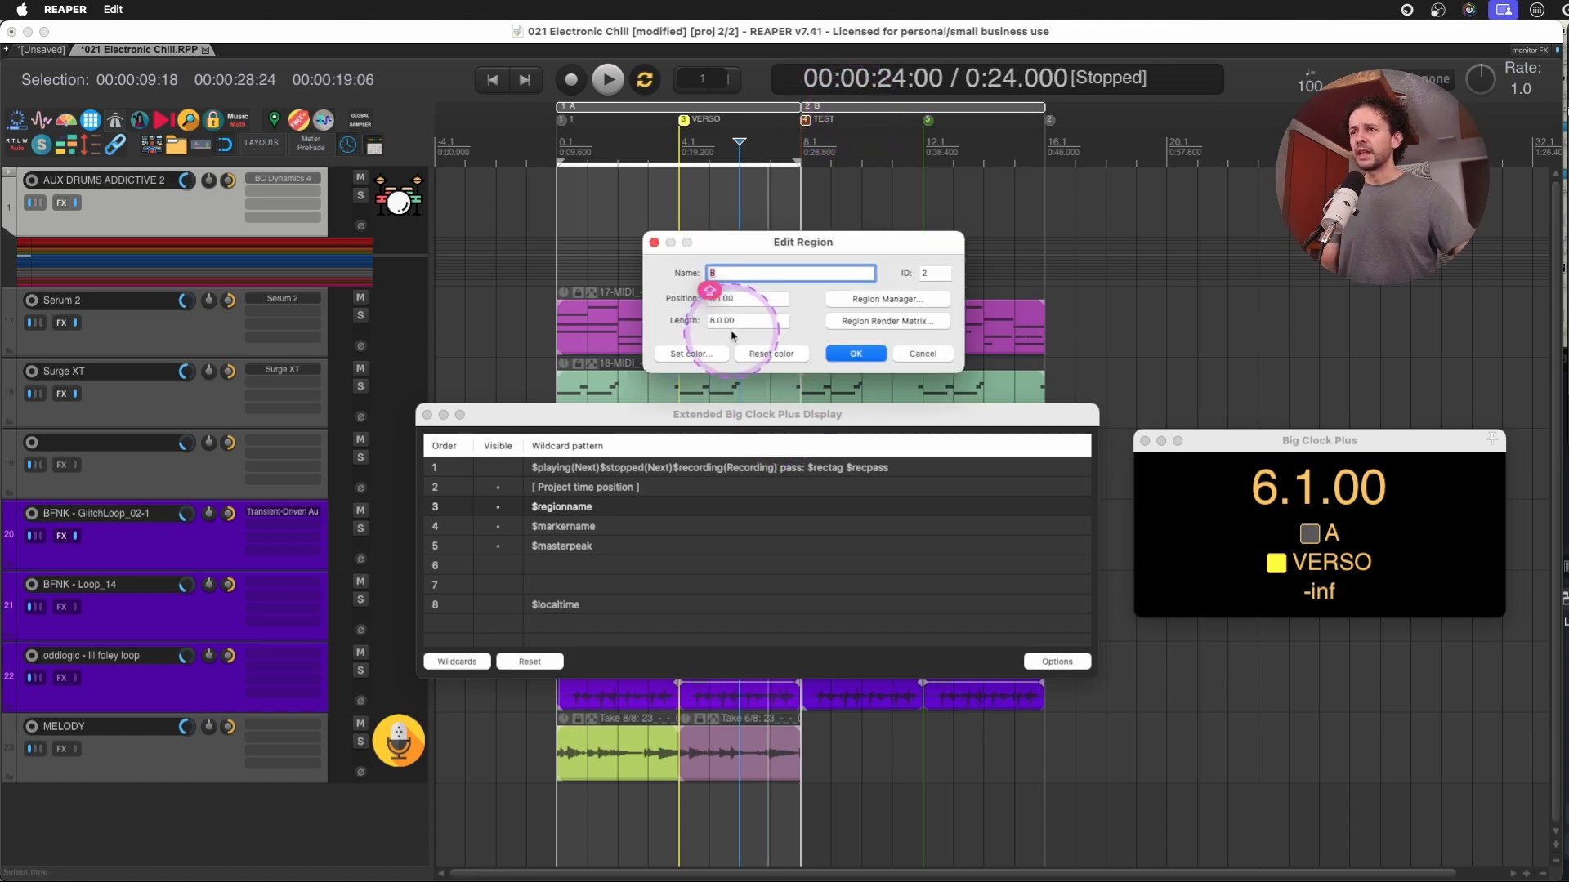
{"action": "left_click", "coordinate": [691, 355]}
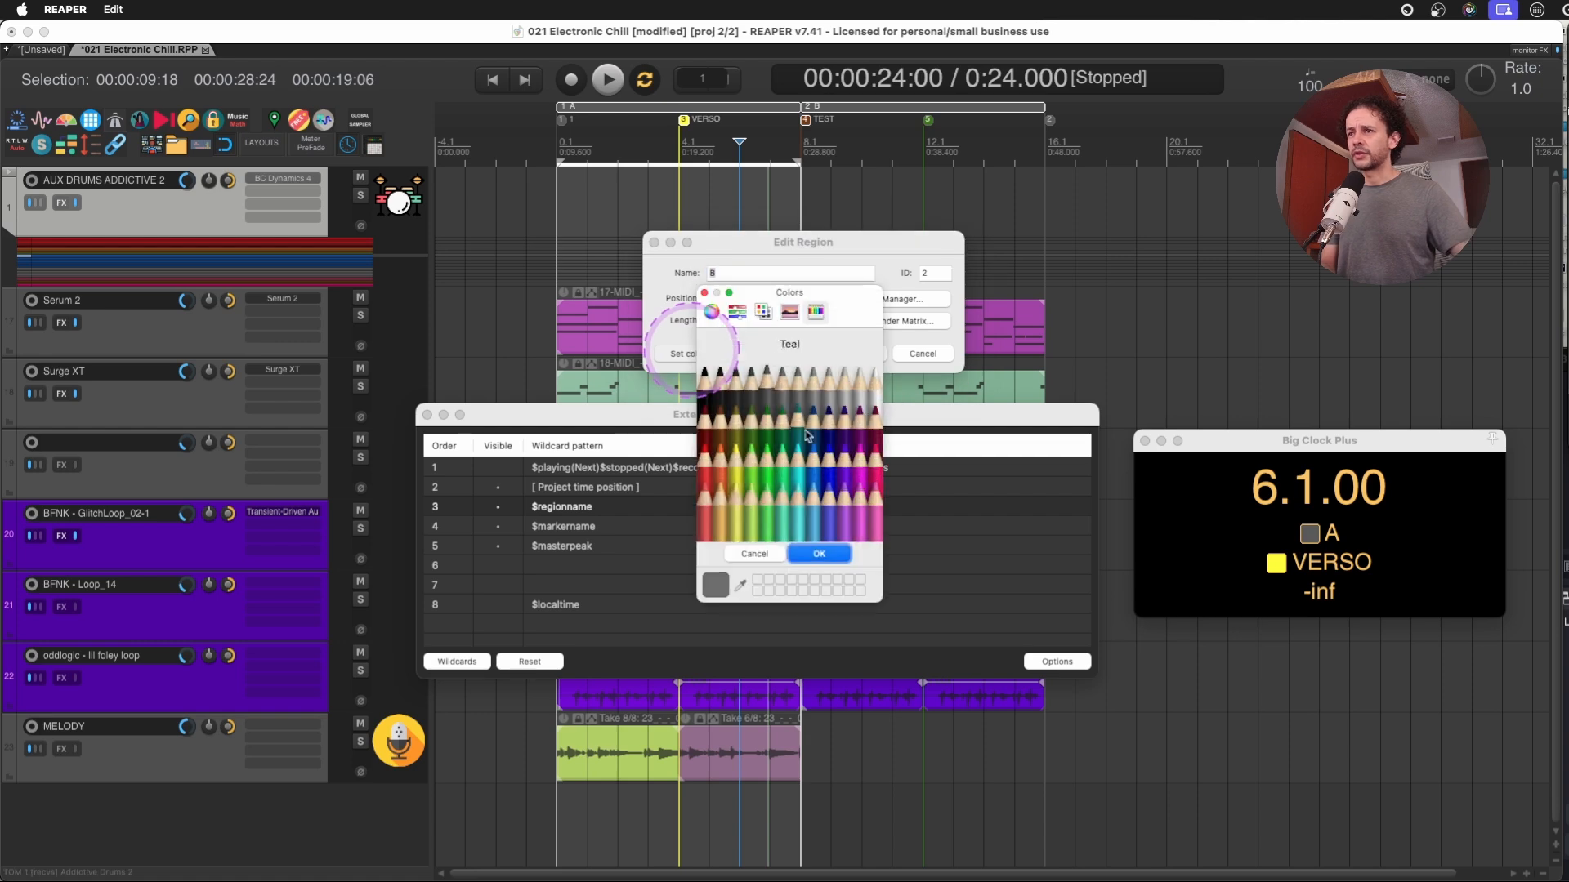
{"action": "left_click", "coordinate": [872, 468]}
{"action": "left_click", "coordinate": [818, 554]}
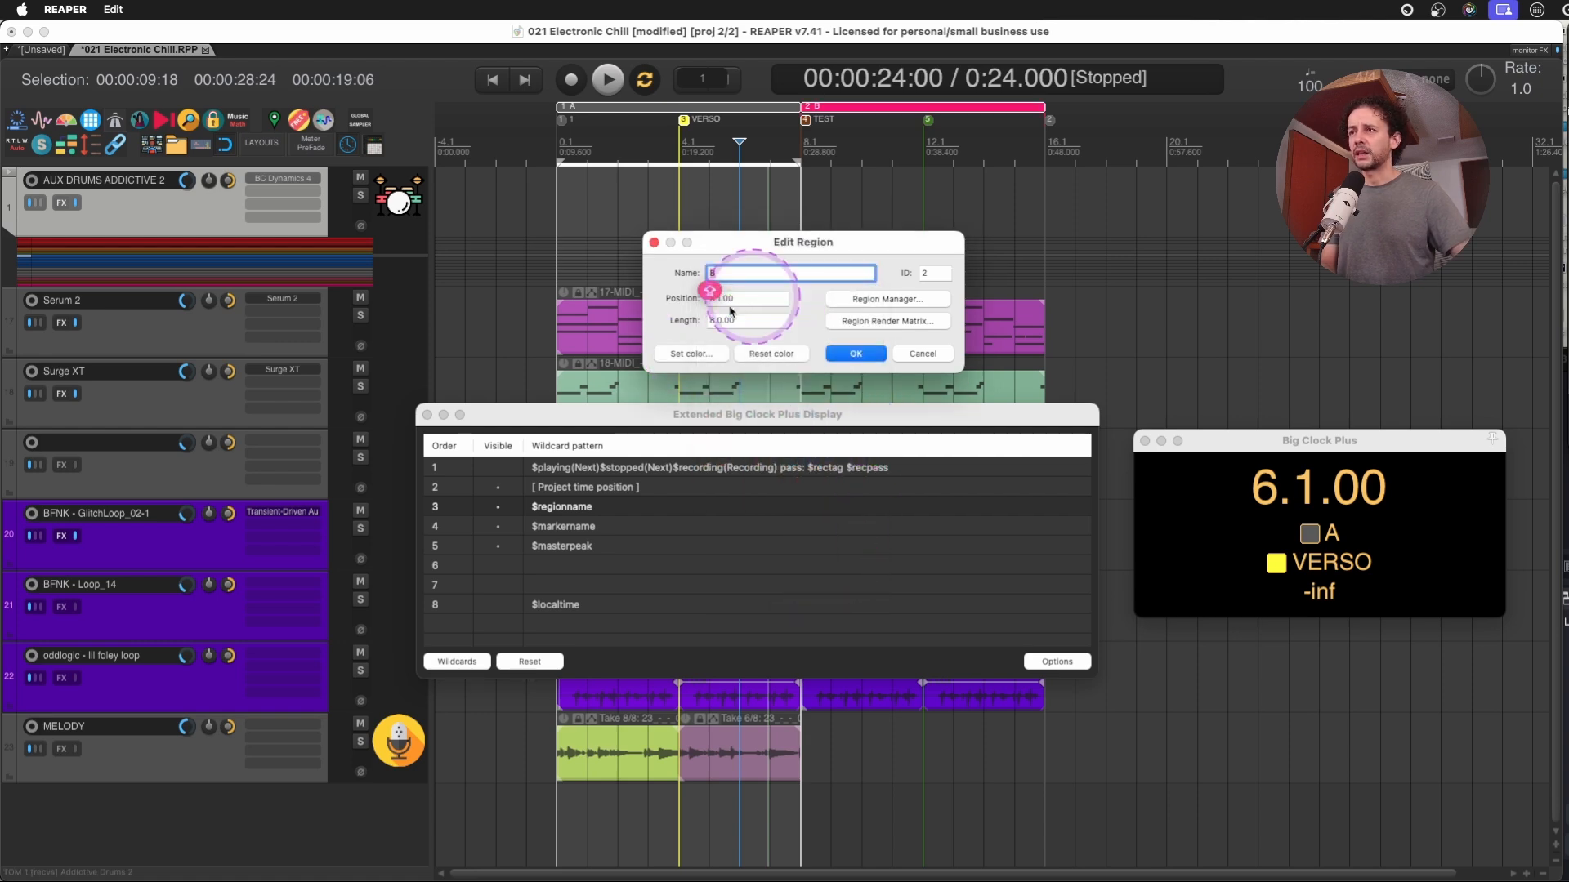
{"action": "left_click", "coordinate": [882, 159]}
Move the edit cursor back and forth across the boundary between regions A and B to examine the clock's region name and color.
{"action": "left_click", "coordinate": [635, 142]}
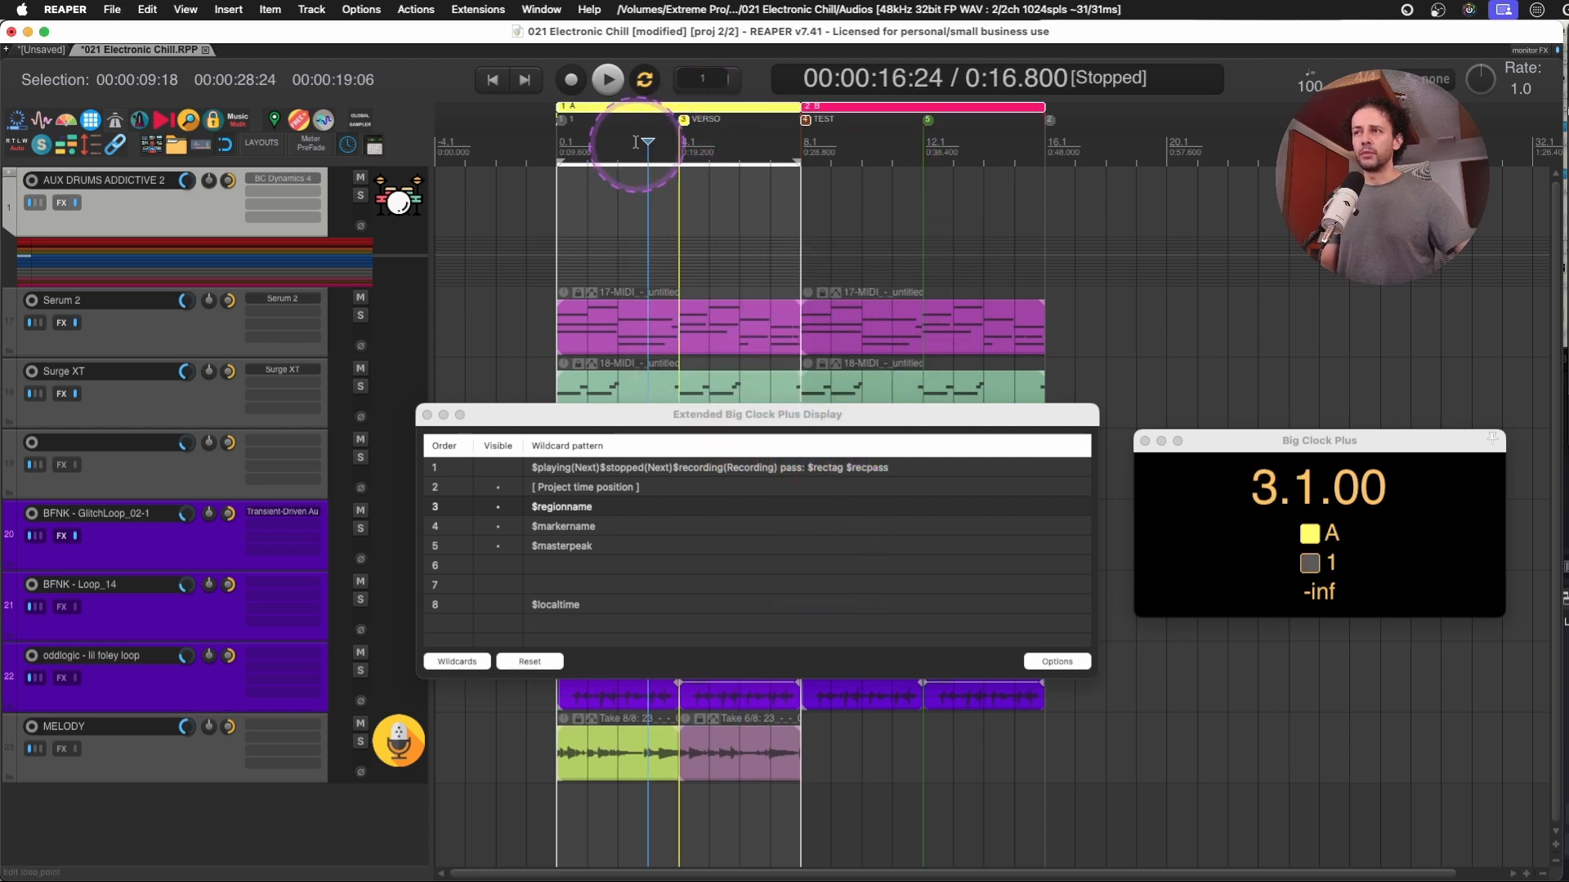
{"action": "key", "text": "Right"}
{"action": "key", "text": "Right"}
{"action": "key", "text": "Right"}
{"action": "key", "text": "Right"}
{"action": "key", "text": "Right"}
{"action": "key", "text": "Right"}
{"action": "key", "text": "Right"}
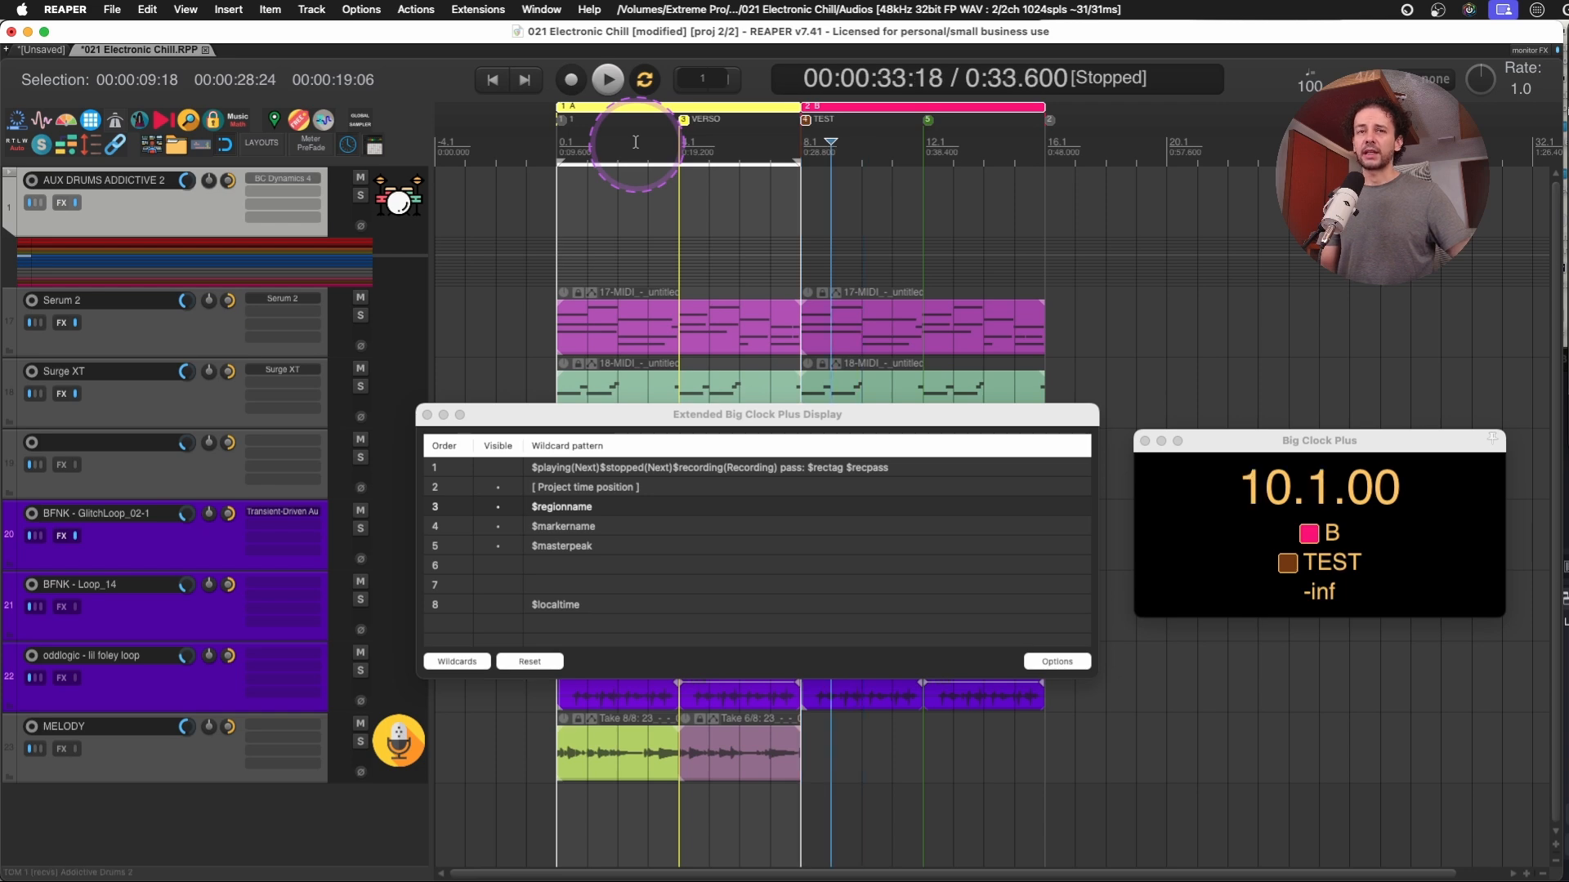
{"action": "key", "text": "Left"}
{"action": "key", "text": "Left"}
{"action": "key", "text": "Left"}
{"action": "key", "text": "Right"}
{"action": "key", "text": "Right"}
{"action": "key", "text": "Right"}
{"action": "key", "text": "Left"}
{"action": "key", "text": "Left"}
{"action": "key", "text": "Left"}
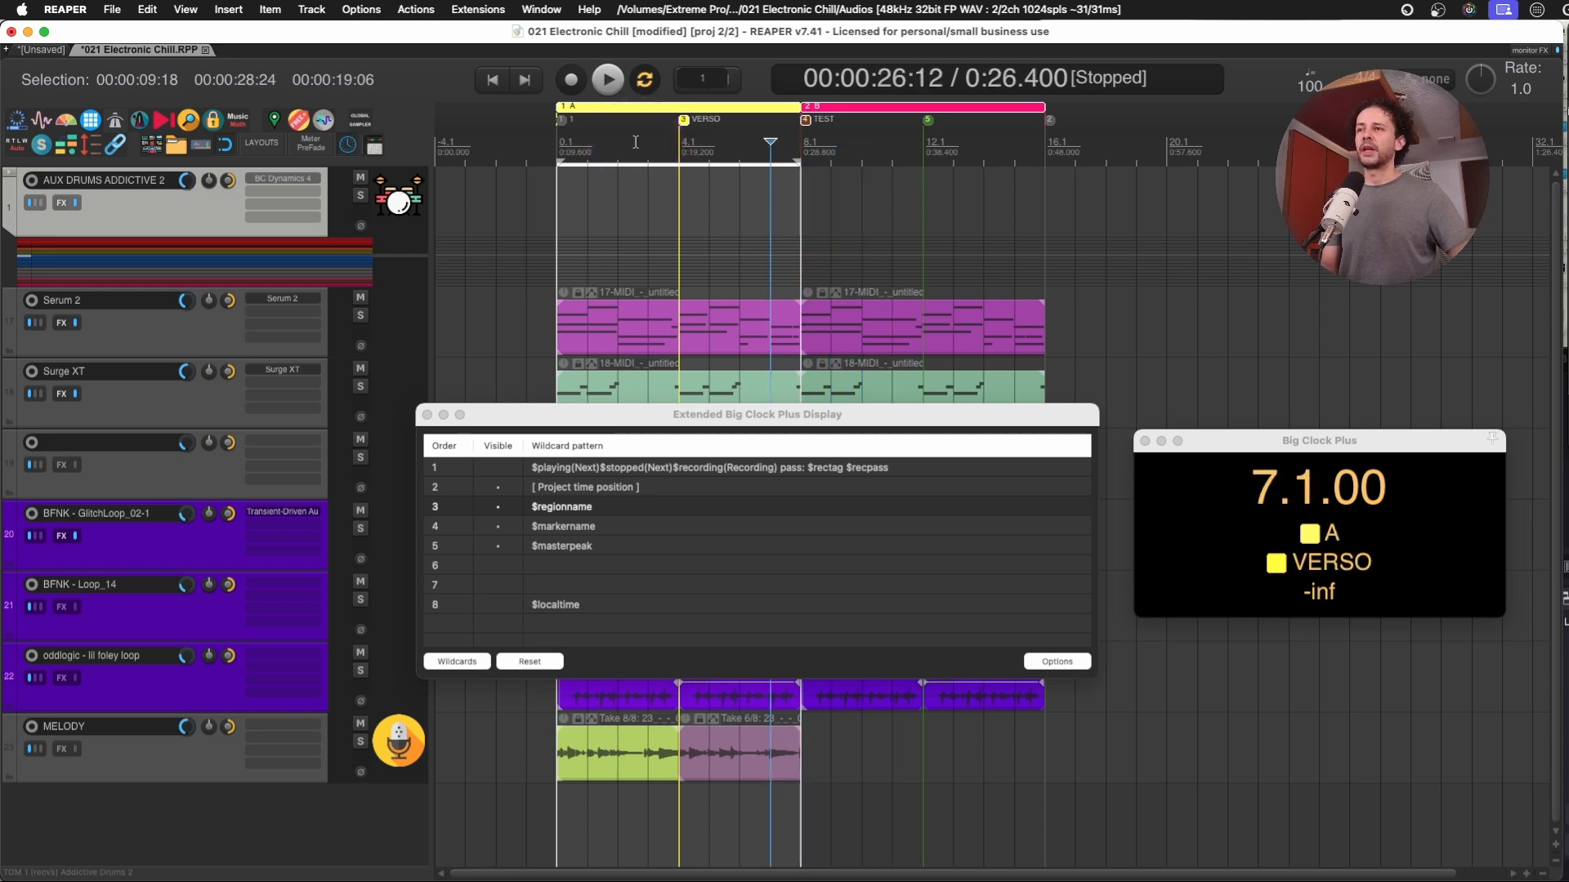
{"action": "key", "text": "Right"}
{"action": "key", "text": "Right"}
{"action": "key", "text": "Left"}
{"action": "key", "text": "Right"}
{"action": "key", "text": "Right"}
{"action": "key", "text": "Right"}
{"action": "key", "text": "Left"}
{"action": "key", "text": "Left"}
{"action": "key", "text": "Left"}
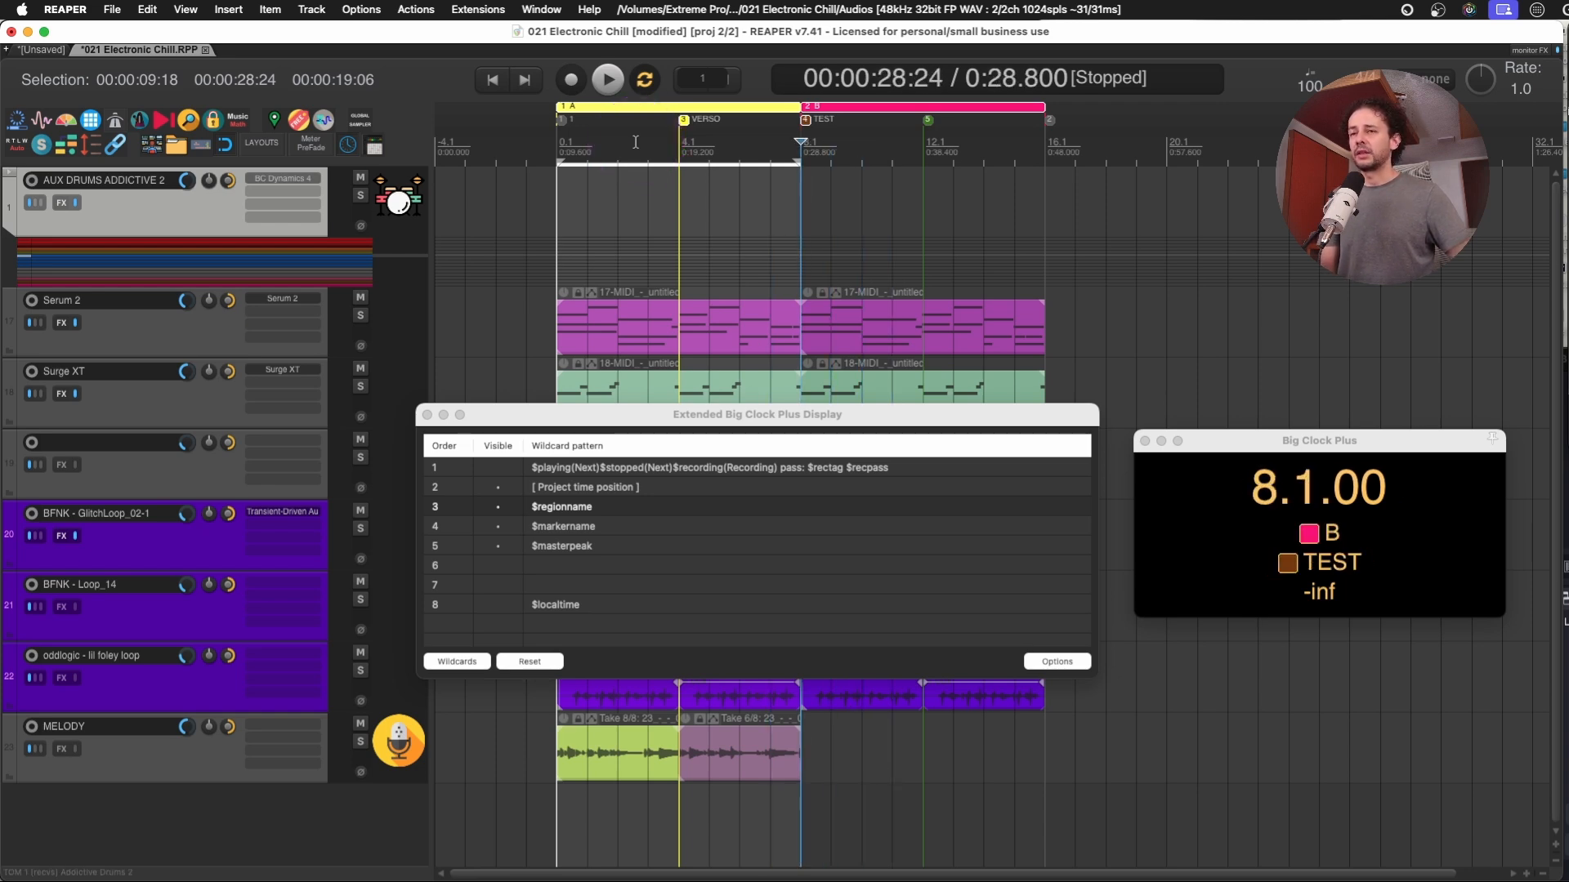
{"action": "key", "text": "Right"}
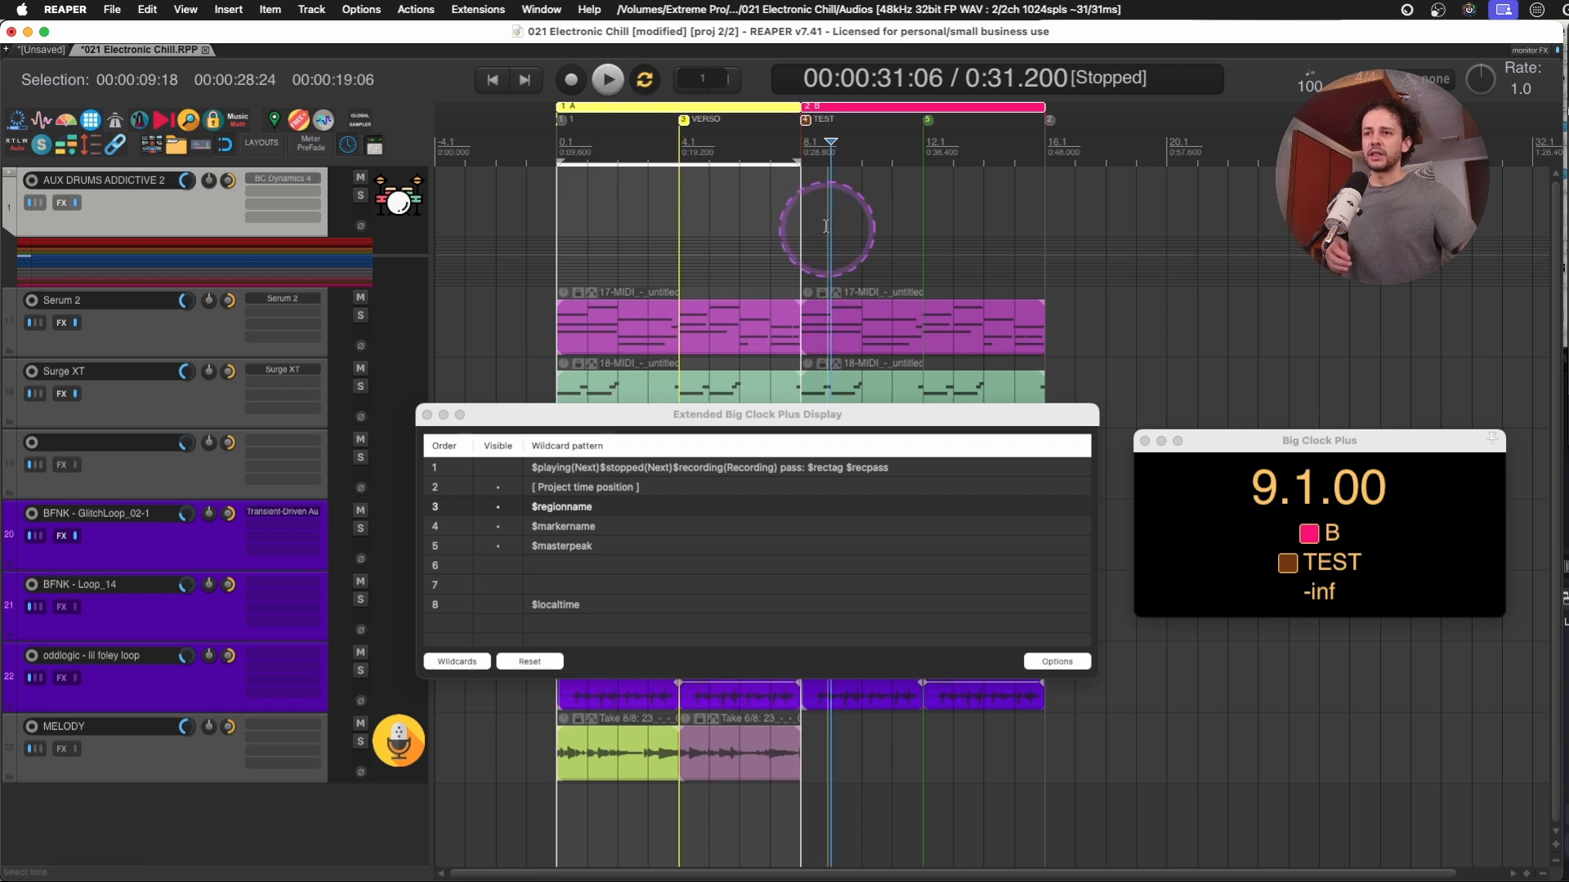
Shrink the Big Clock Plus window, move it lower on the screen, and select the $masterpeak row in the display settings.
{"action": "left_click_drag", "start_coordinate": [1138, 620], "coordinate": [594, 493]}
{"action": "left_click_drag", "start_coordinate": [1301, 442], "coordinate": [1266, 321]}
{"action": "left_click_drag", "start_coordinate": [1485, 374], "coordinate": [838, 425]}
{"action": "left_click_drag", "start_coordinate": [706, 319], "coordinate": [1320, 603]}
{"action": "left_click", "coordinate": [570, 544]}
{"action": "left_click", "coordinate": [579, 545]}
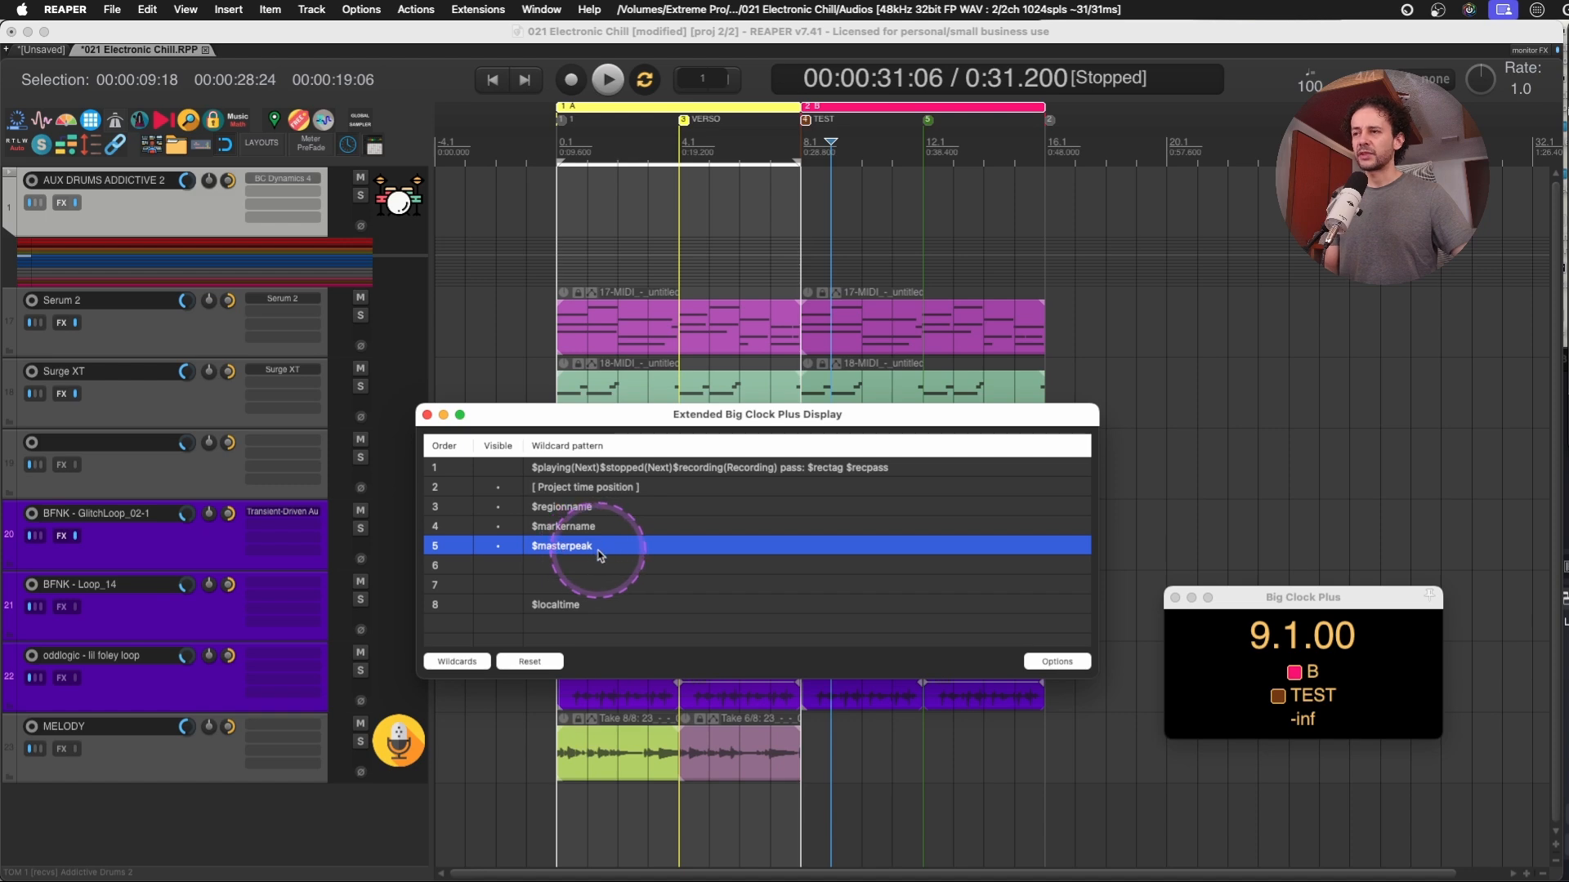
Set the time selection from the first marker to VERSO and play it to compare the clock's master peak with the mixer's master meter.
{"action": "double_click", "coordinate": [588, 133]}
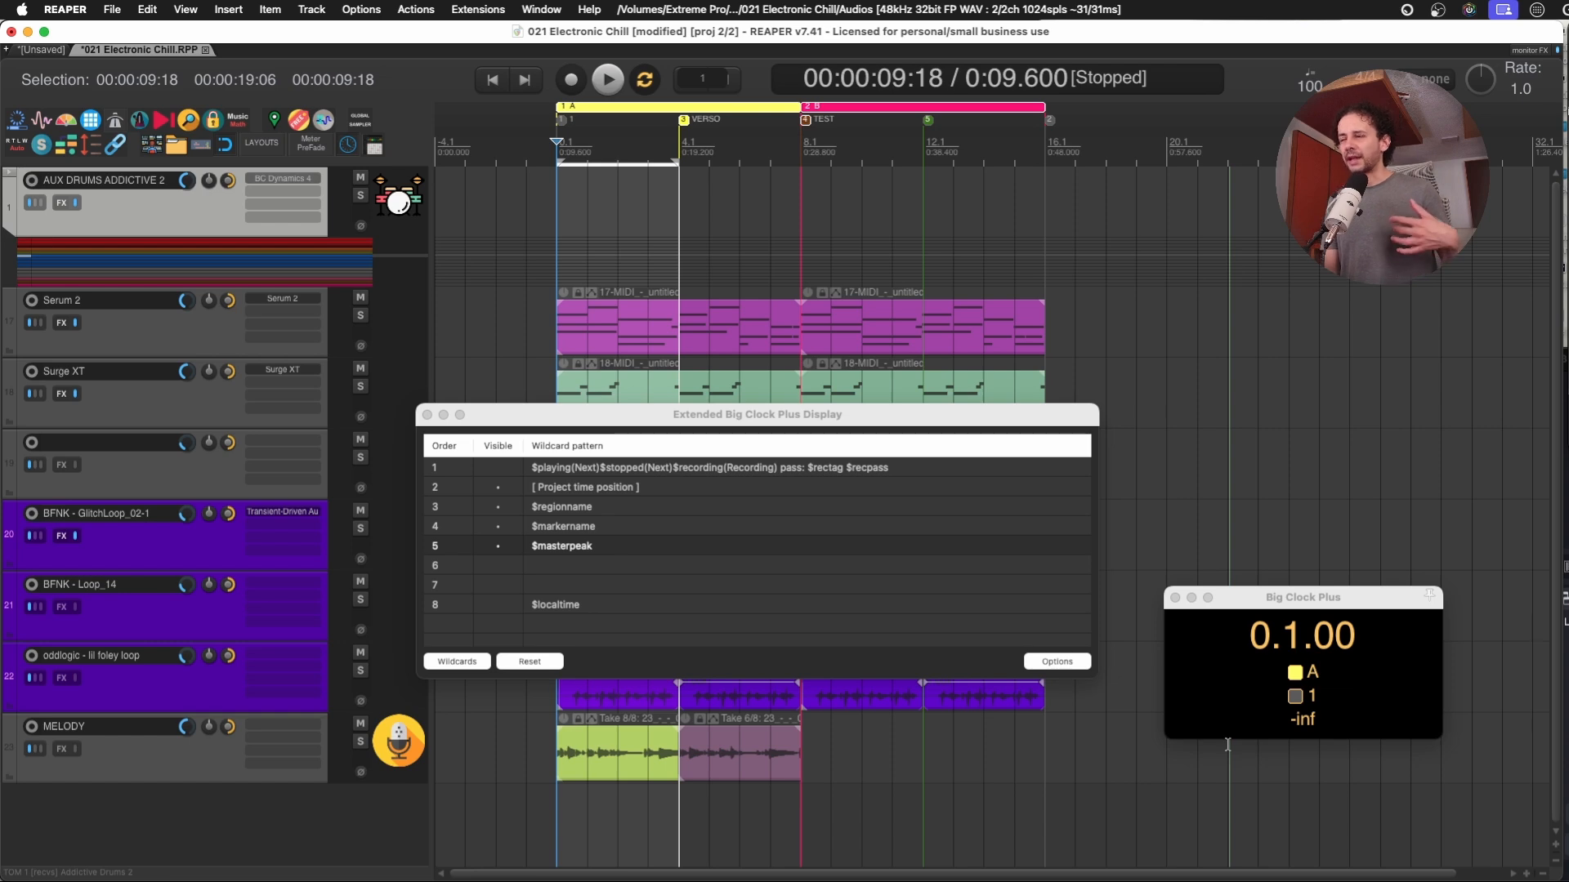
{"action": "key", "text": "space"}
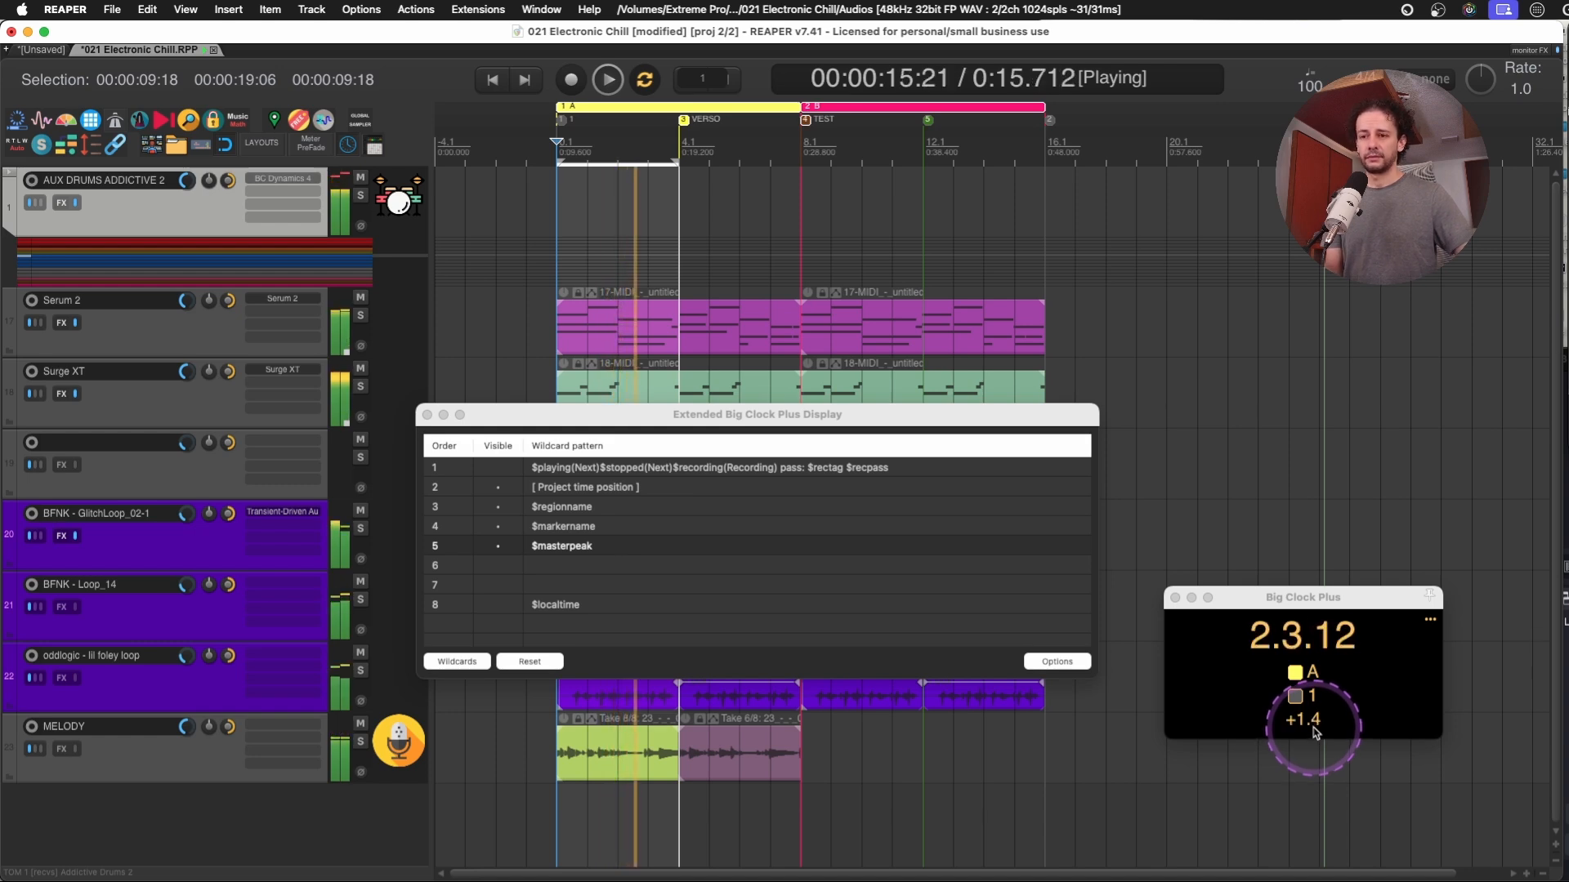
{"action": "key", "text": "space"}
{"action": "key", "text": "super+m"}
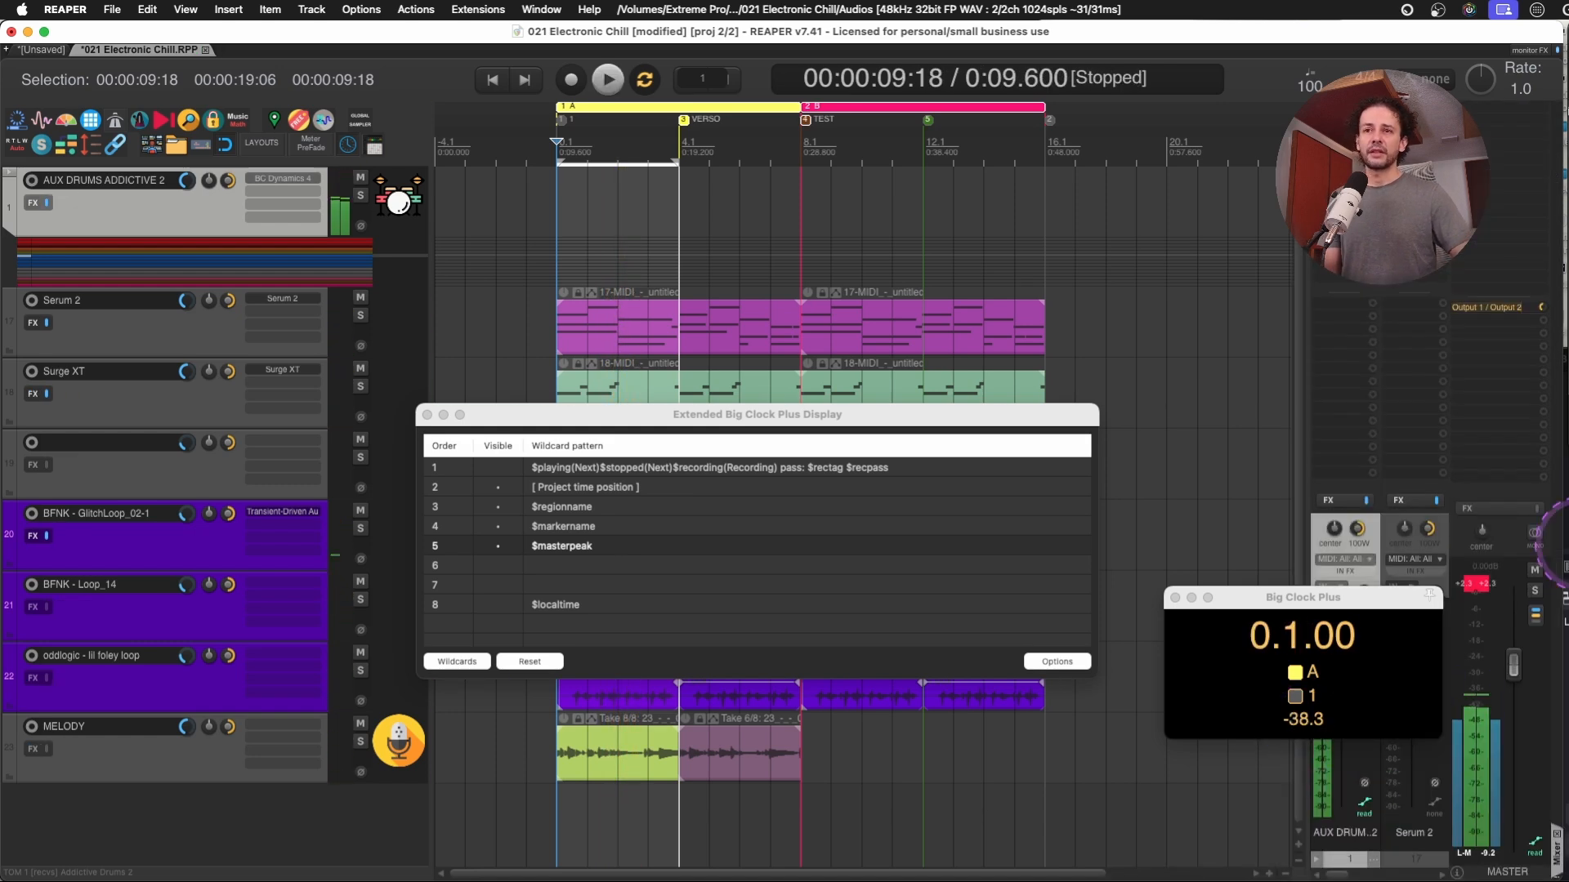
Add the $masterloudness wildcard after $masterpeak in the clock's fifth display row.
{"action": "left_click", "coordinate": [603, 546]}
{"action": "double_click", "coordinate": [603, 546]}
{"action": "right_click", "coordinate": [603, 546]}
{"action": "left_click", "coordinate": [574, 551]}
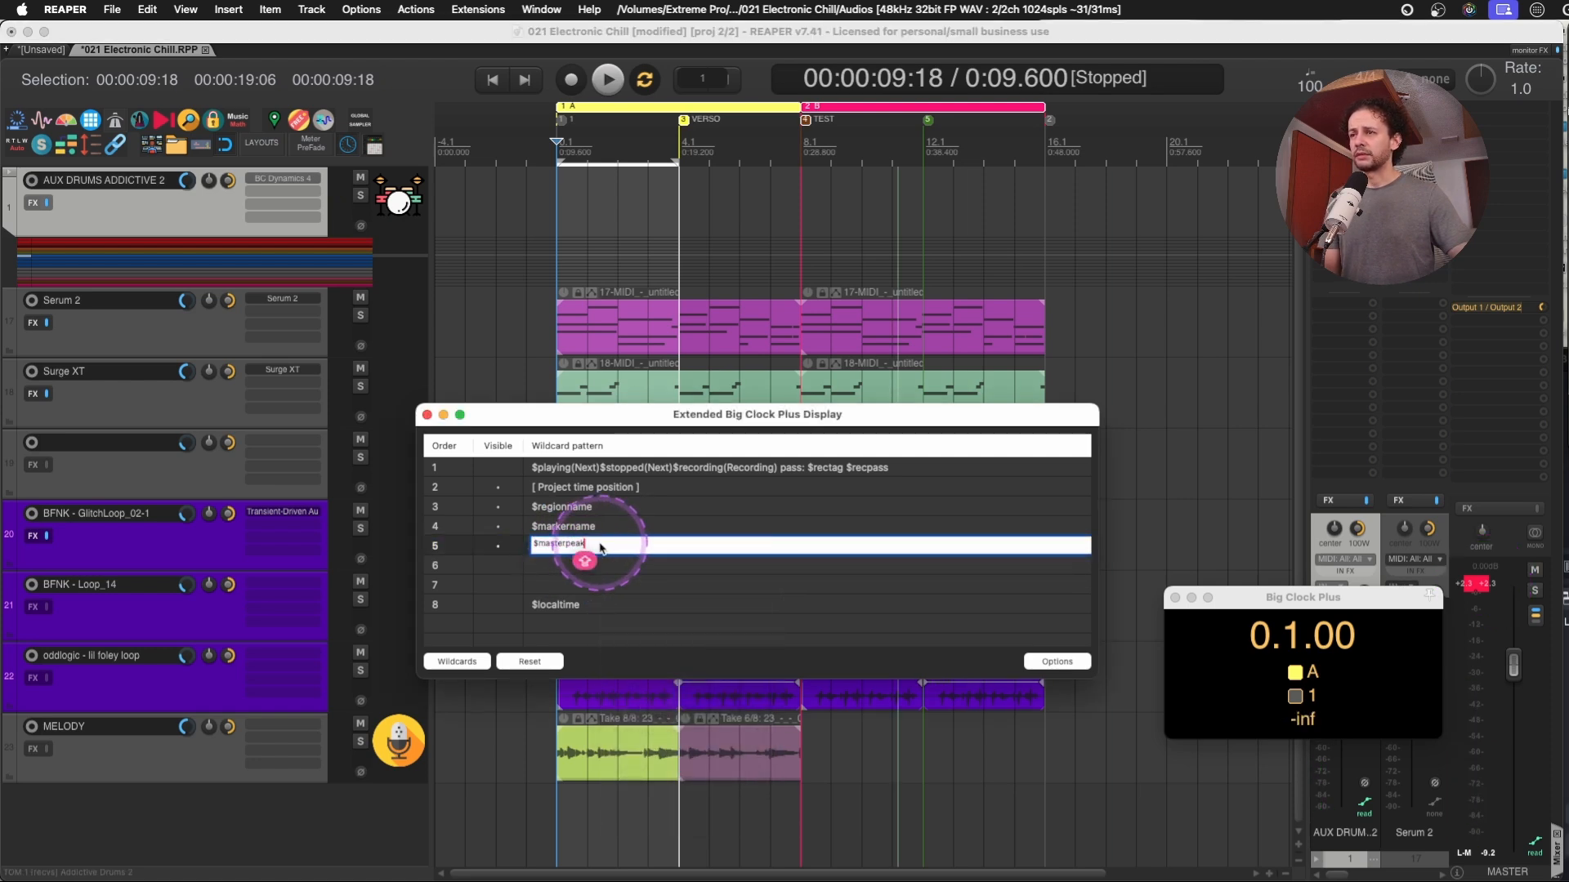
{"action": "left_click", "coordinate": [456, 661]}
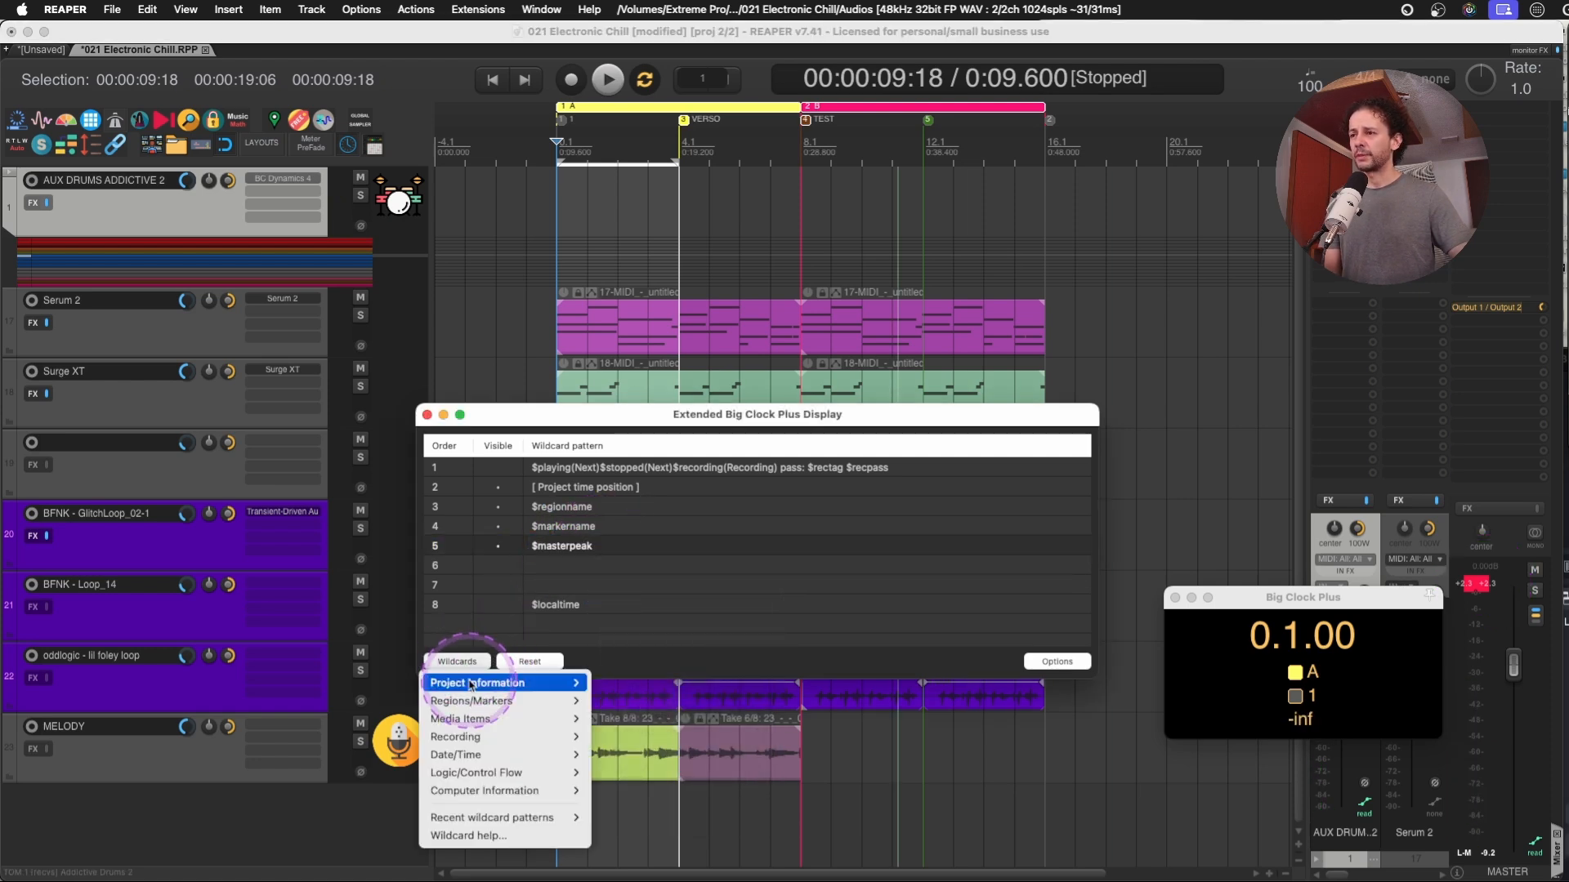
{"action": "mouse_move", "coordinate": [470, 683]}
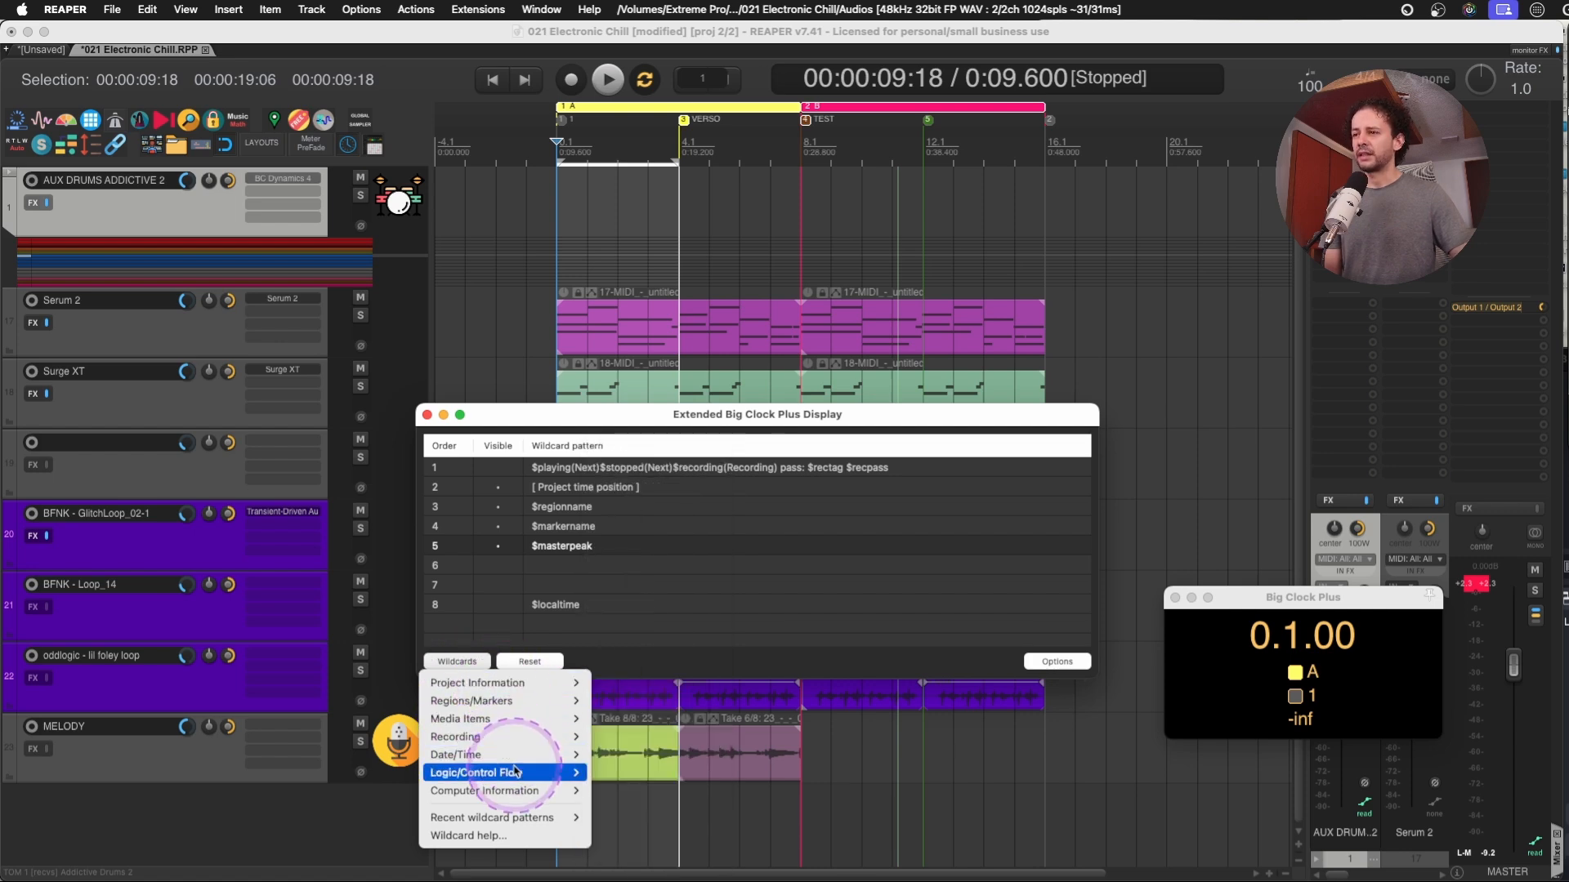
{"action": "mouse_move", "coordinate": [564, 683]}
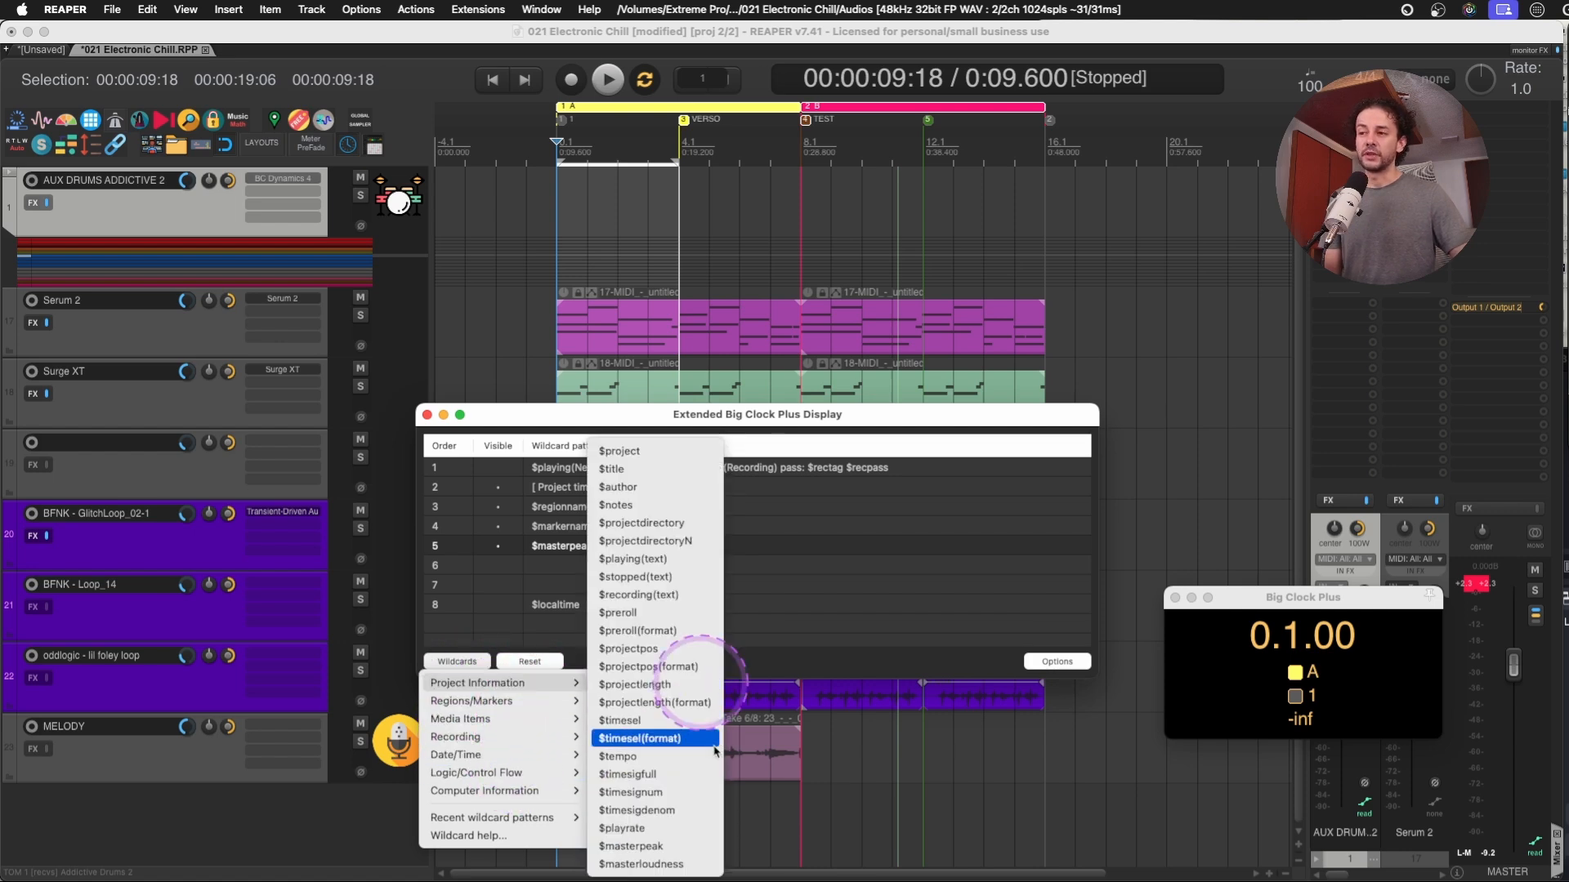
{"action": "left_click", "coordinate": [641, 864]}
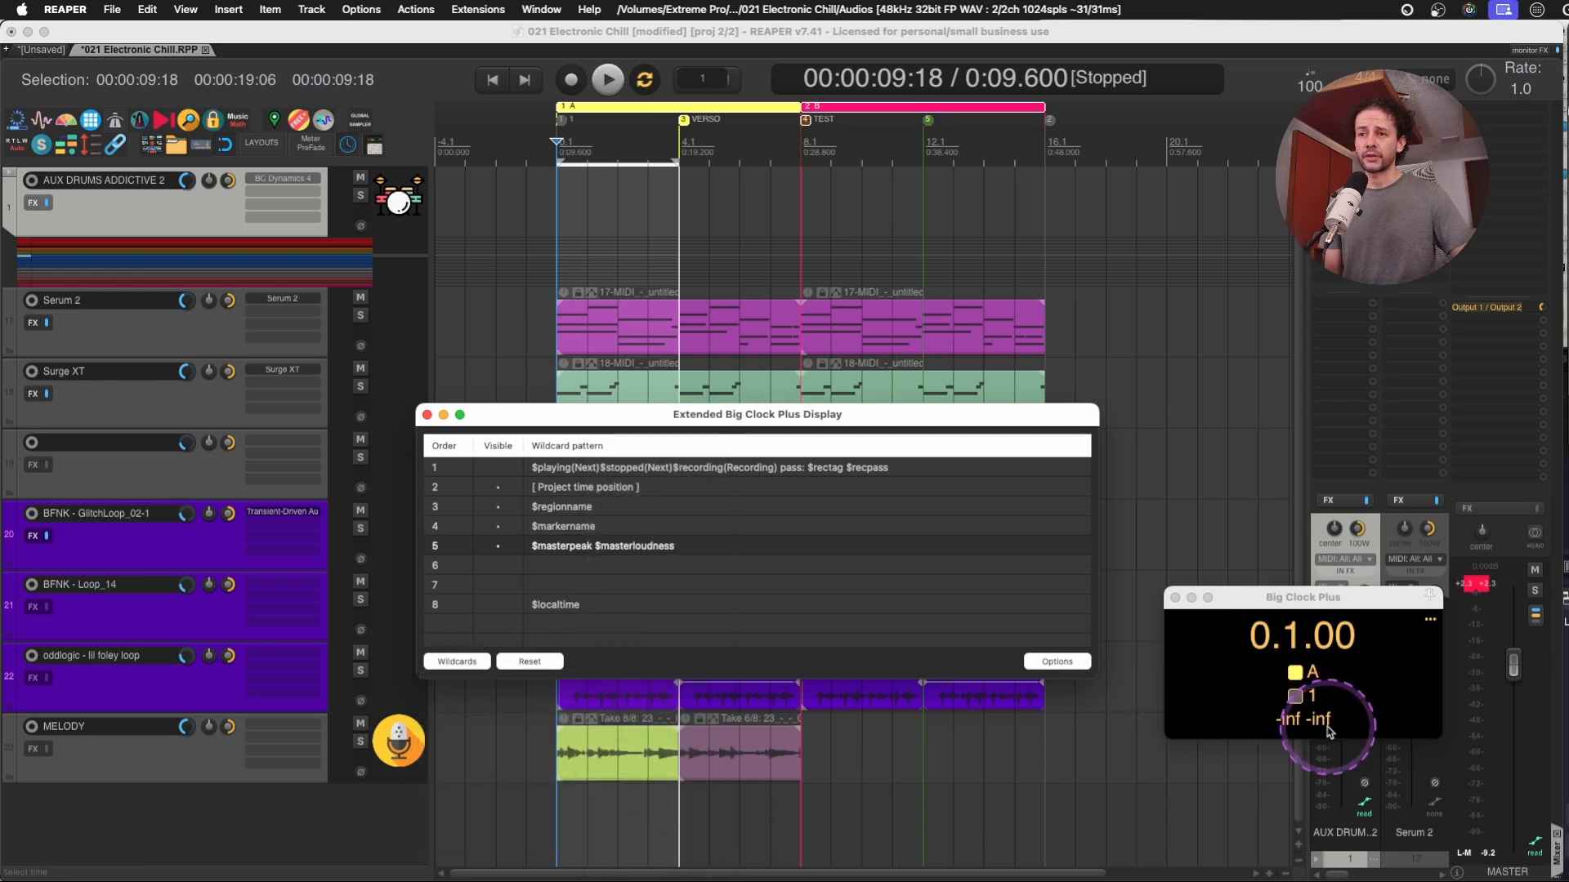
Play the selected section to examine the master peak and loudness values in the clock, and stop playback.
{"action": "left_click", "coordinate": [455, 94]}
{"action": "key", "text": "space"}
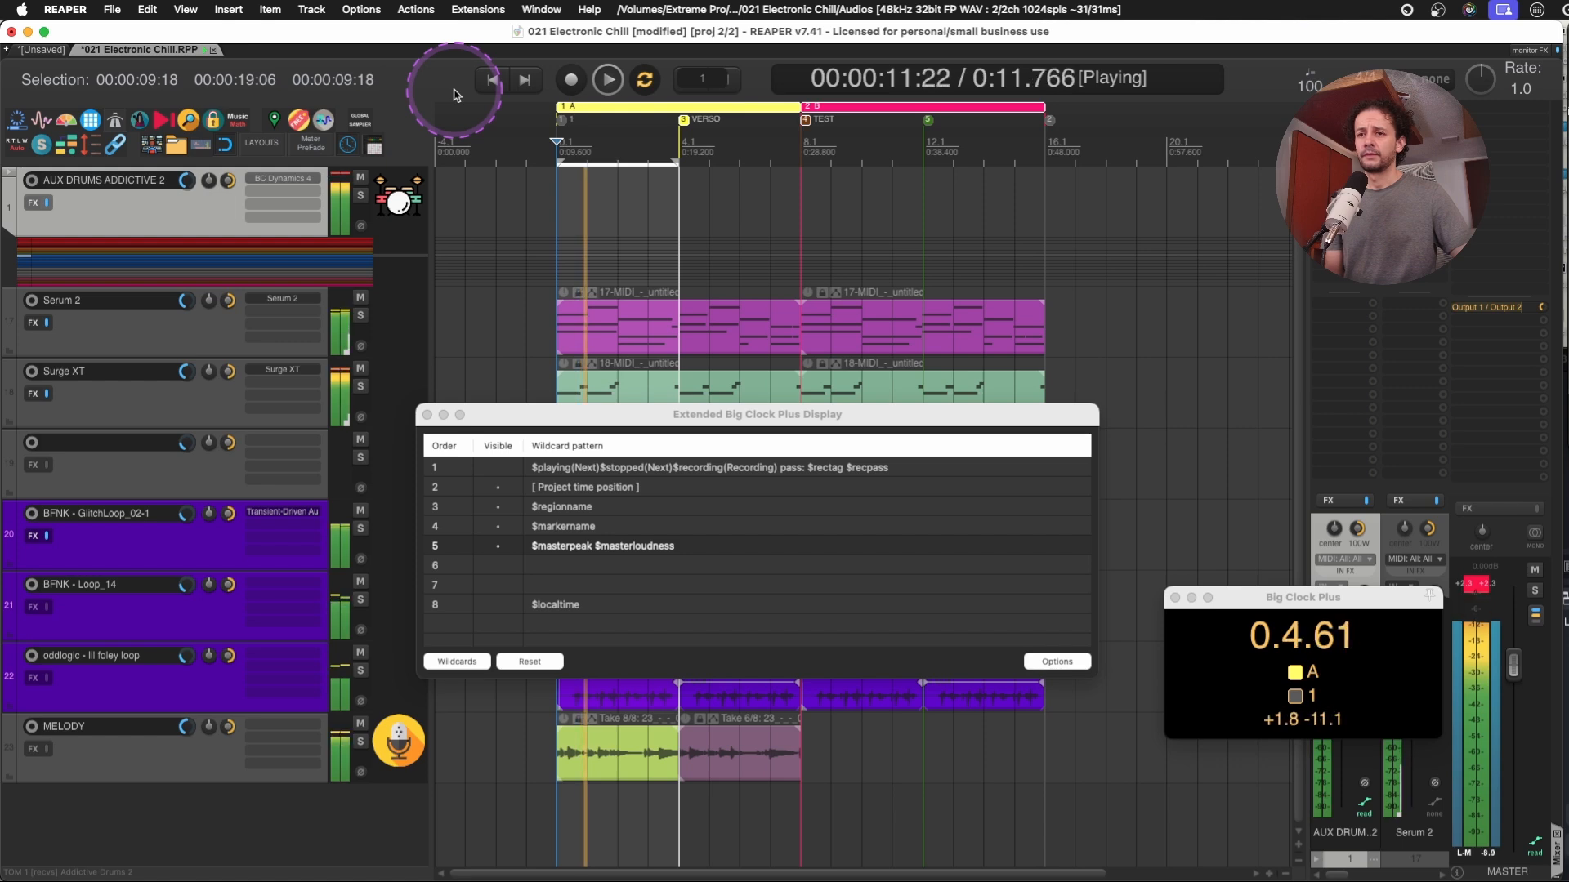
{"action": "left_click", "coordinate": [434, 82]}
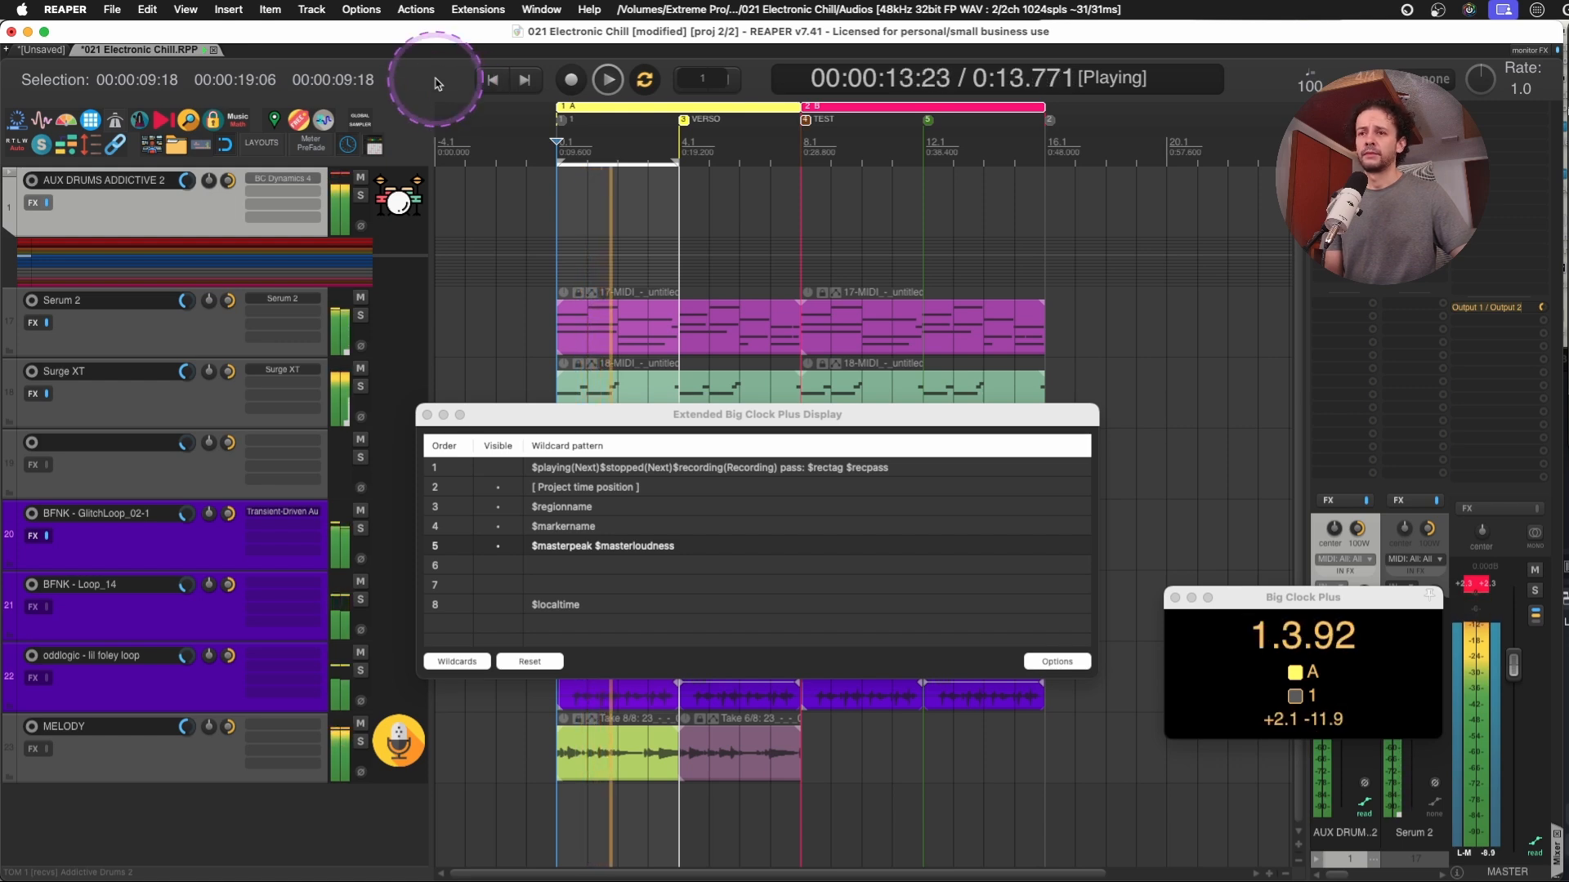
{"action": "key", "text": "space"}
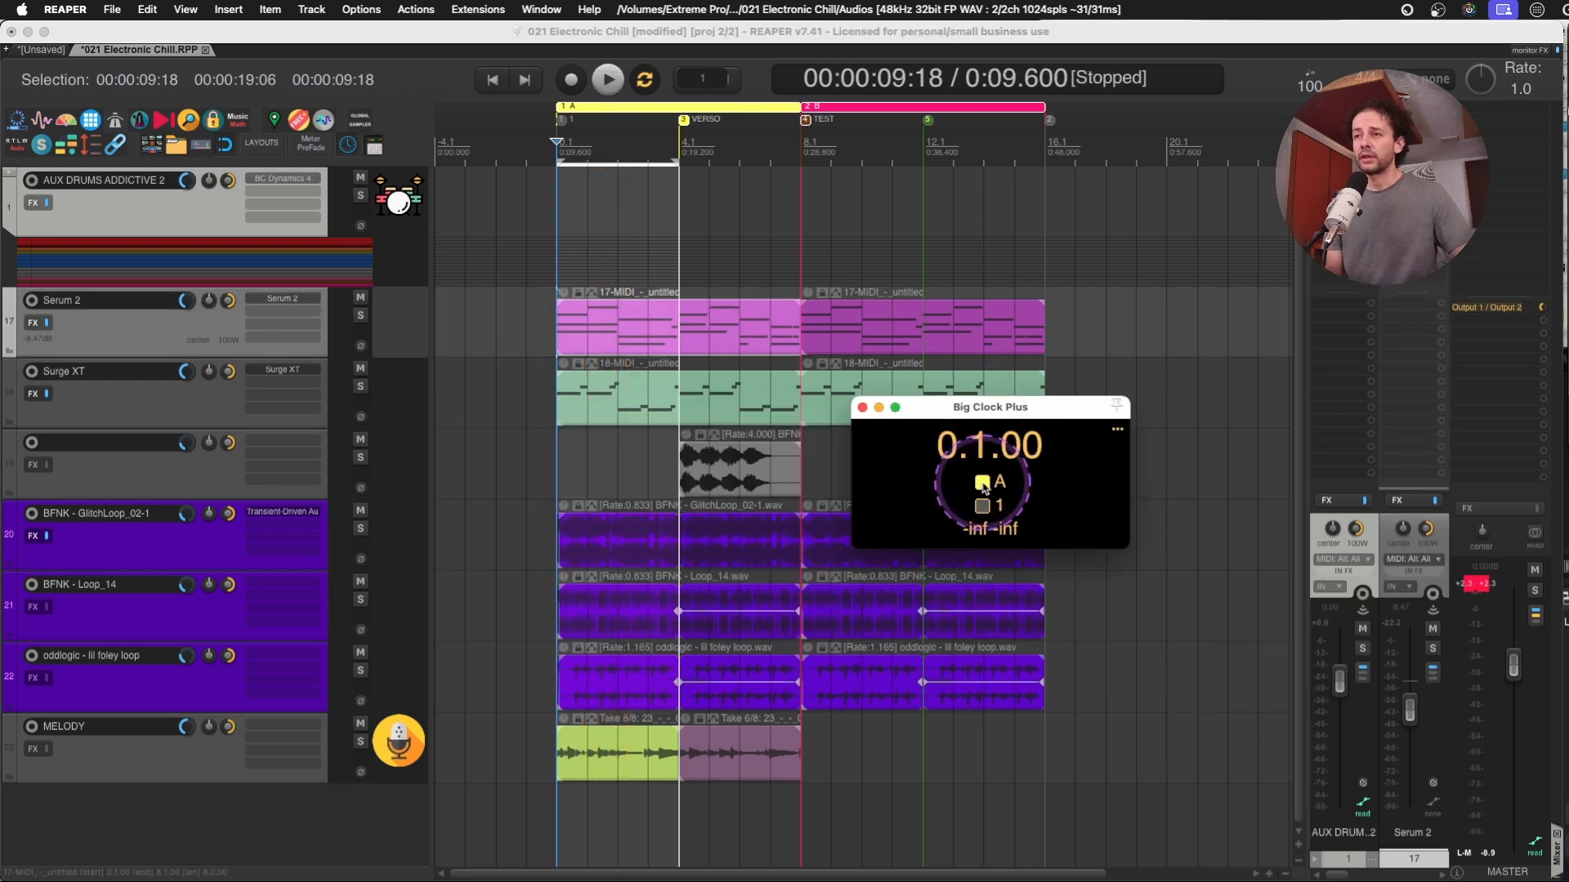
Open the edit dialogs for region A and marker 1 directly from the clock, and cancel each without changes.
{"action": "double_click", "coordinate": [983, 485]}
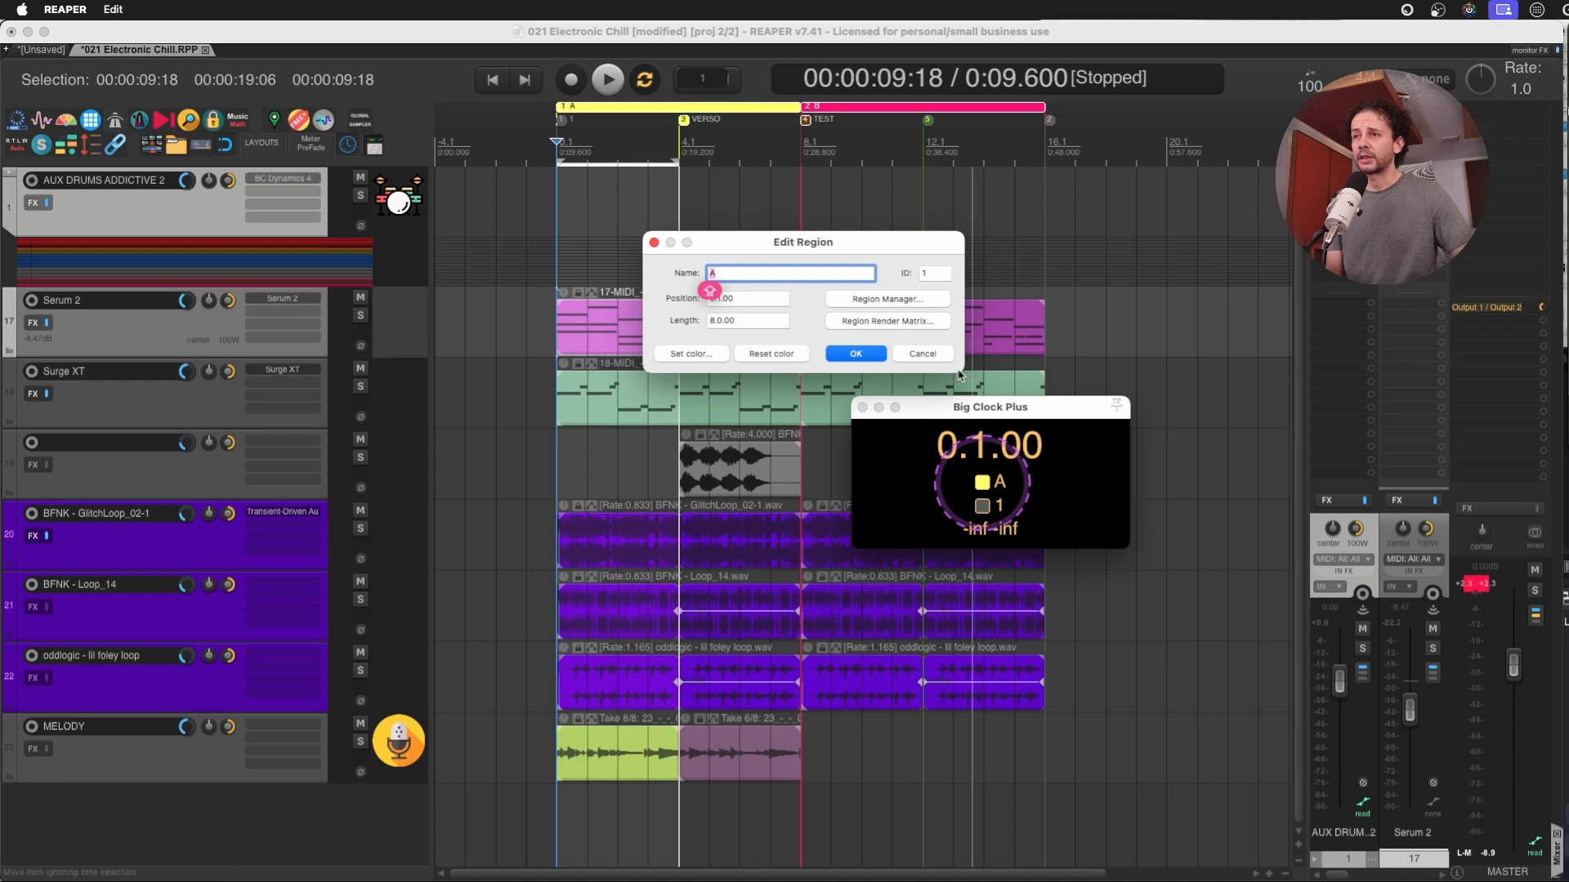
{"action": "left_click", "coordinate": [929, 361]}
{"action": "double_click", "coordinate": [995, 506]}
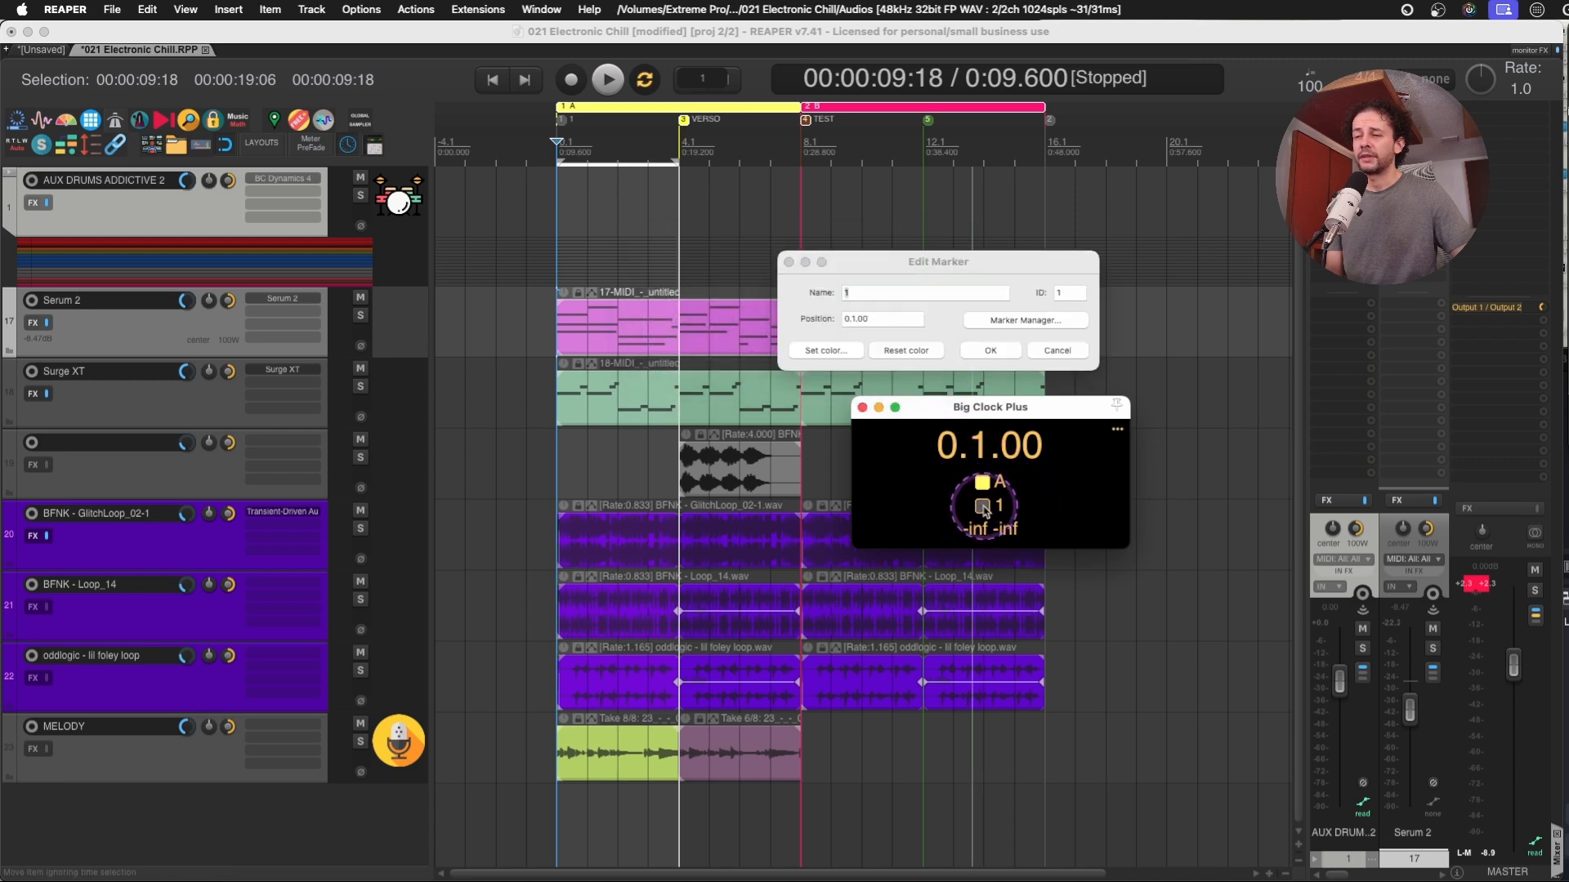
{"action": "left_click", "coordinate": [1057, 353]}
Open the extended display settings from the clock, and close both the settings window and Big Clock Plus.
{"action": "double_click", "coordinate": [1005, 520]}
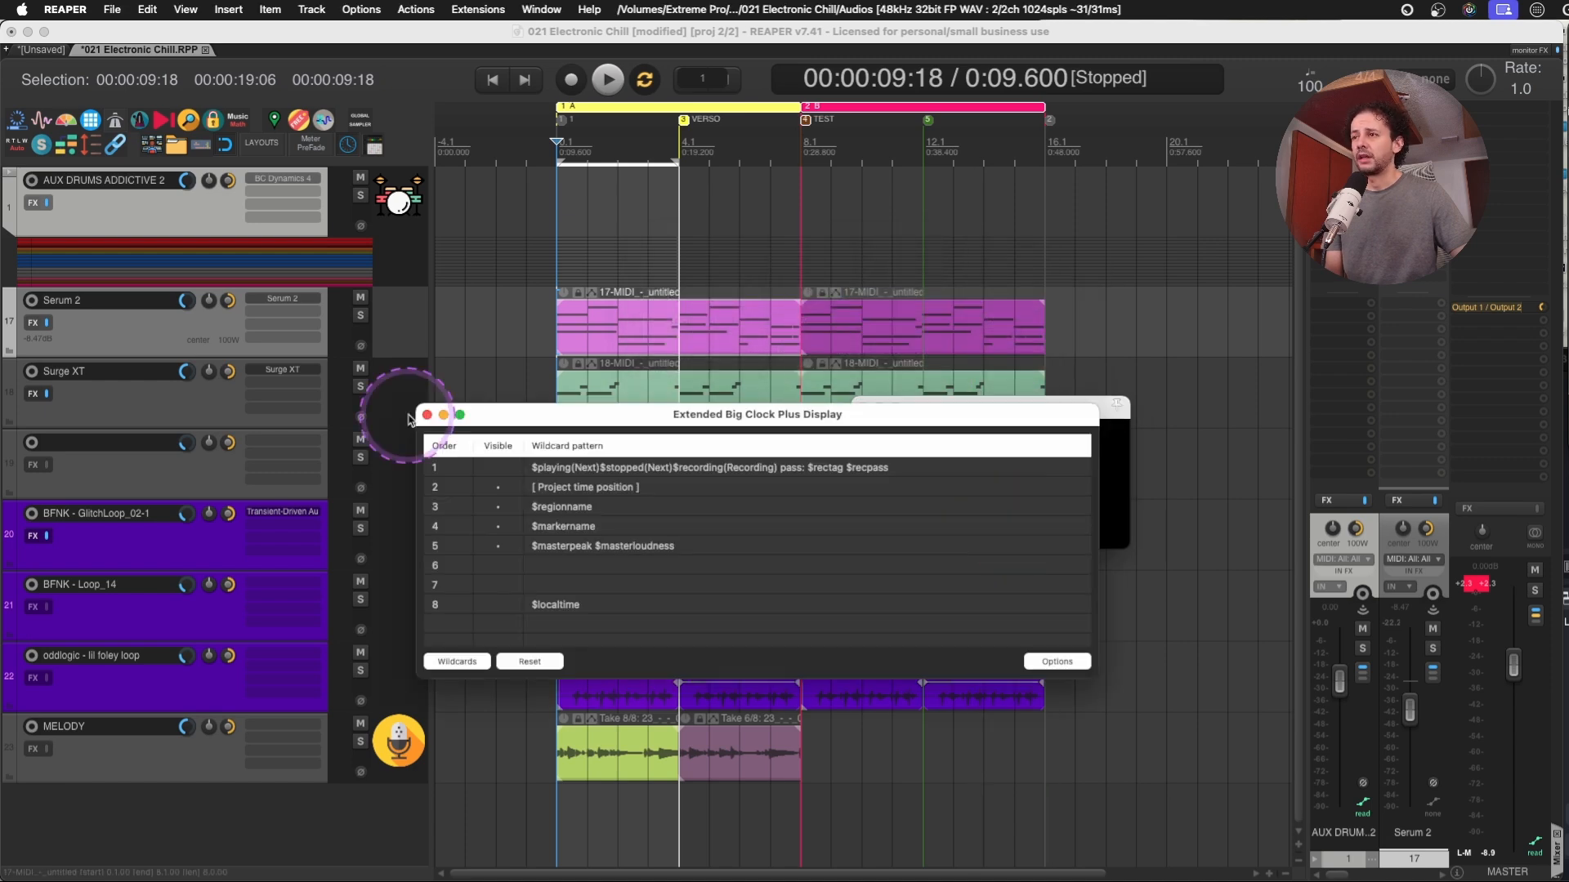
{"action": "left_click", "coordinate": [441, 415]}
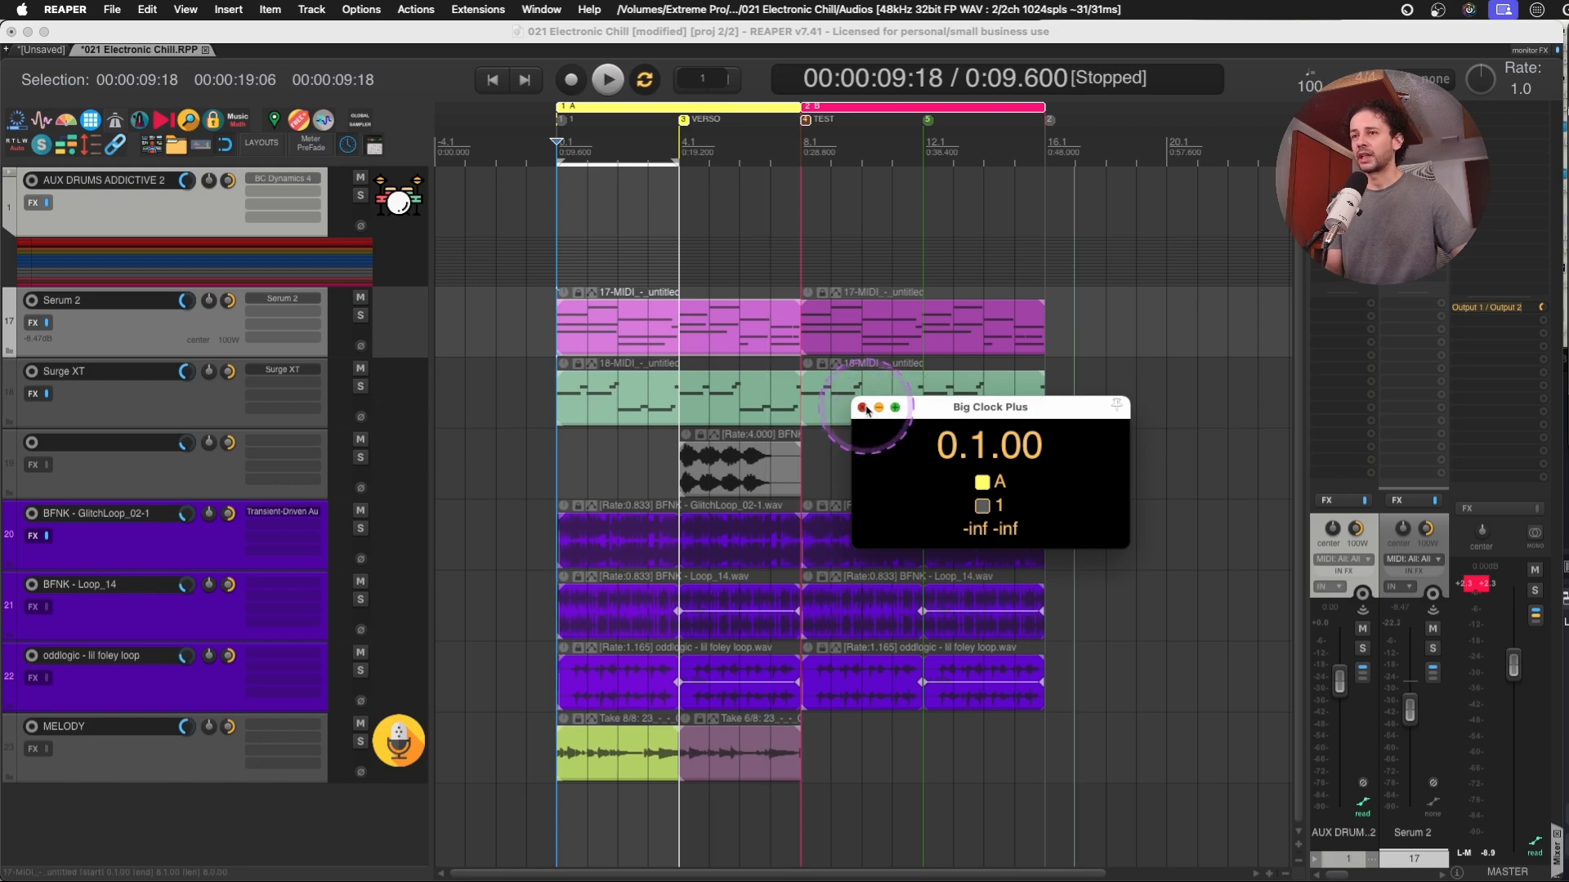
{"action": "left_click", "coordinate": [863, 408]}
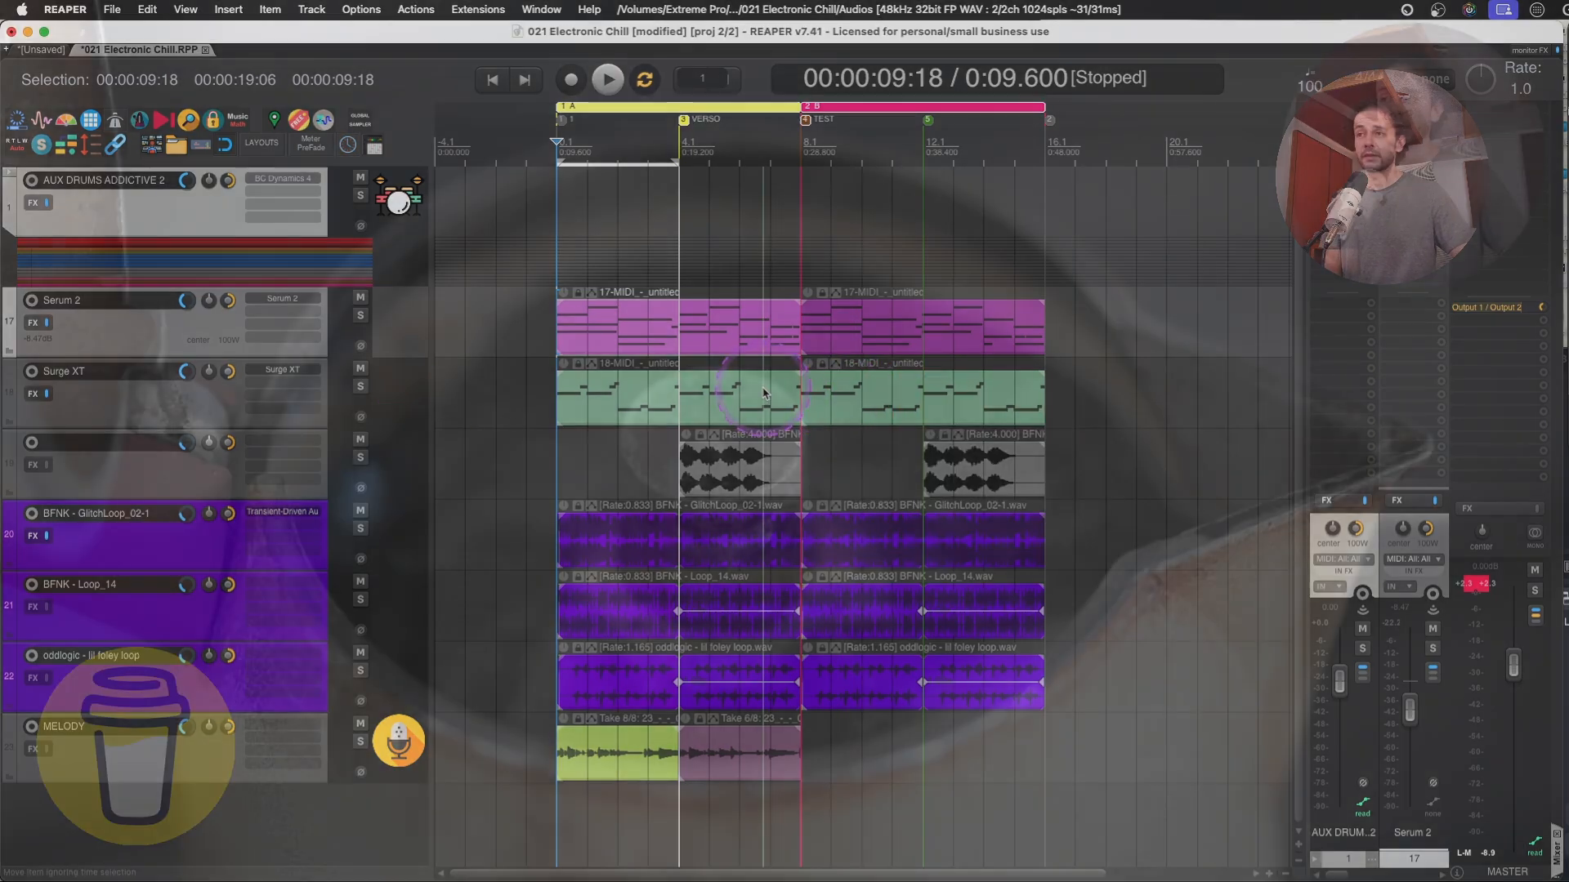
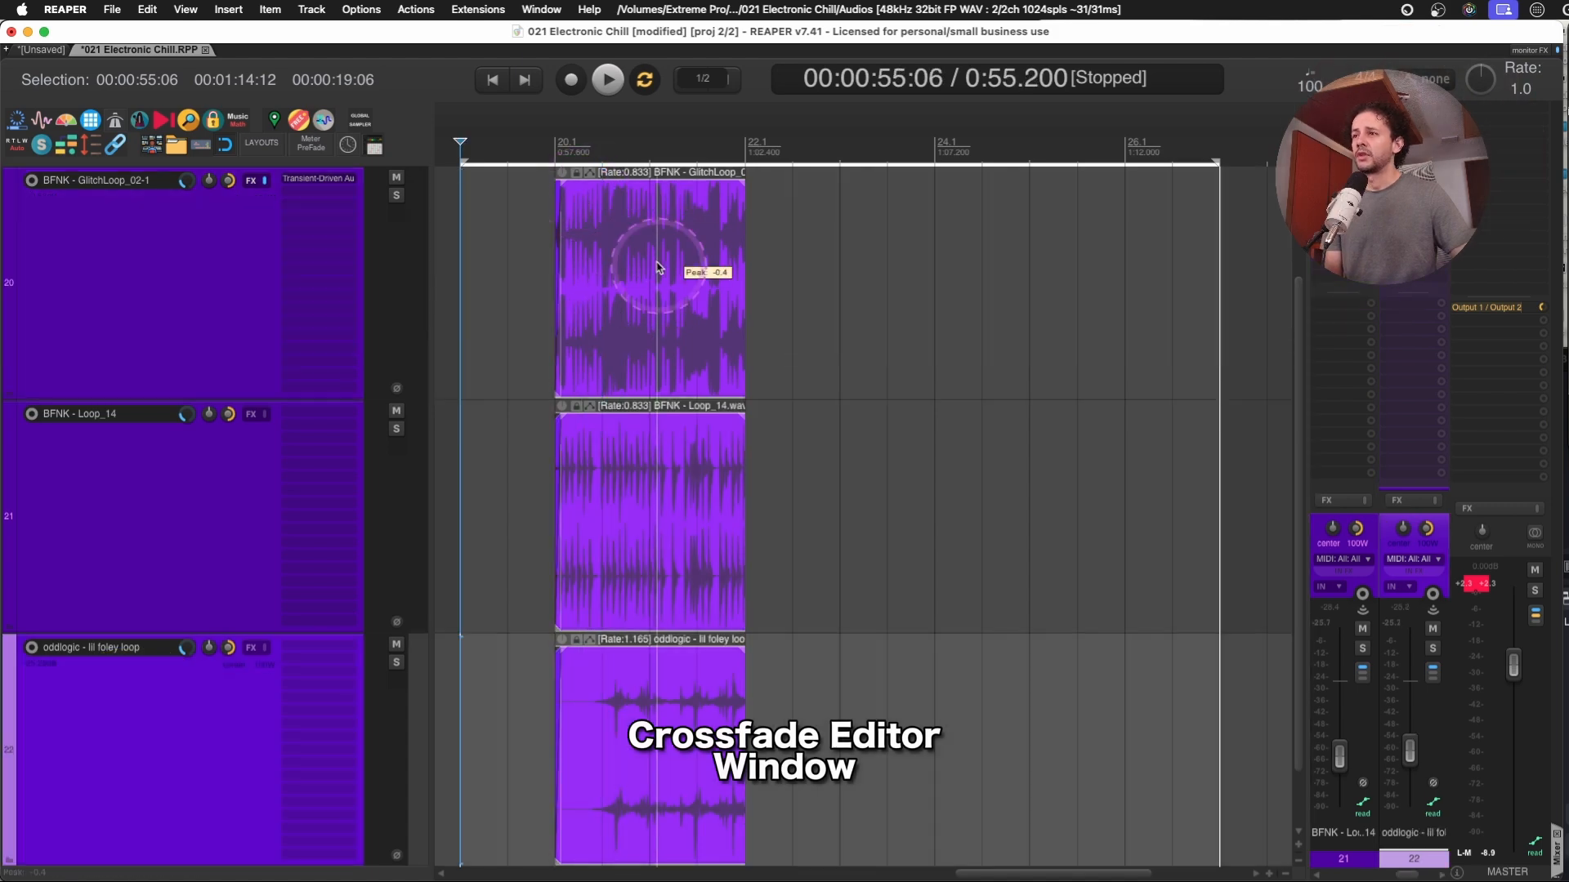
Find the Free item positioning action in the Actions list and enable it for the BFNK - GlitchLoop_02-1 track.
{"action": "left_click", "coordinate": [146, 316]}
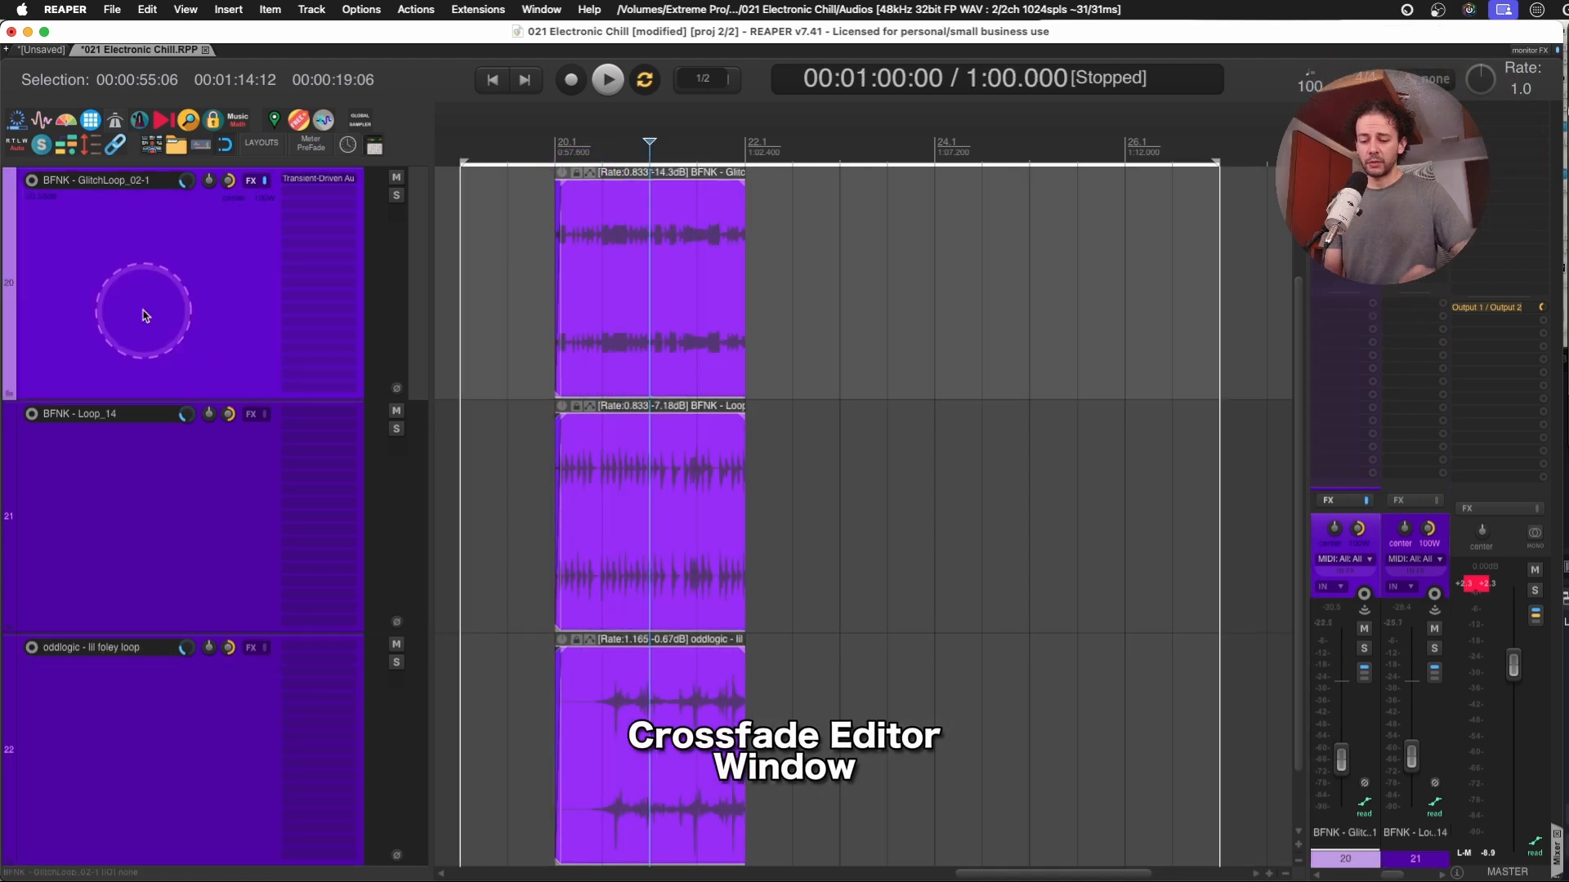
{"action": "key", "text": "shift+slash"}
{"action": "type", "text": "F"}
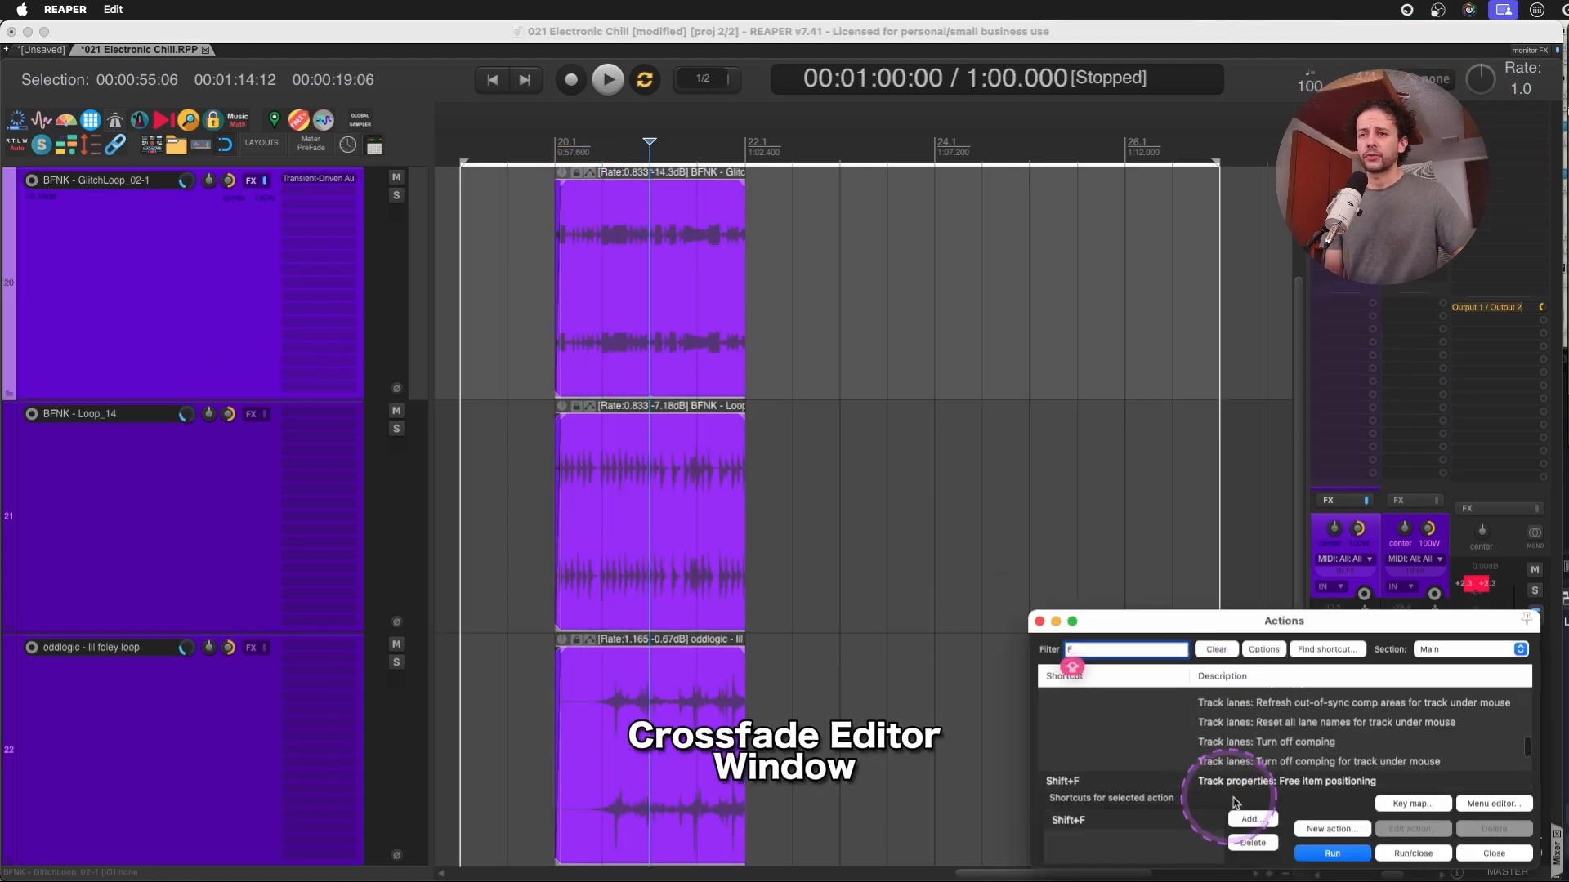
{"action": "left_click", "coordinate": [139, 307]}
{"action": "key", "text": "shift+f"}
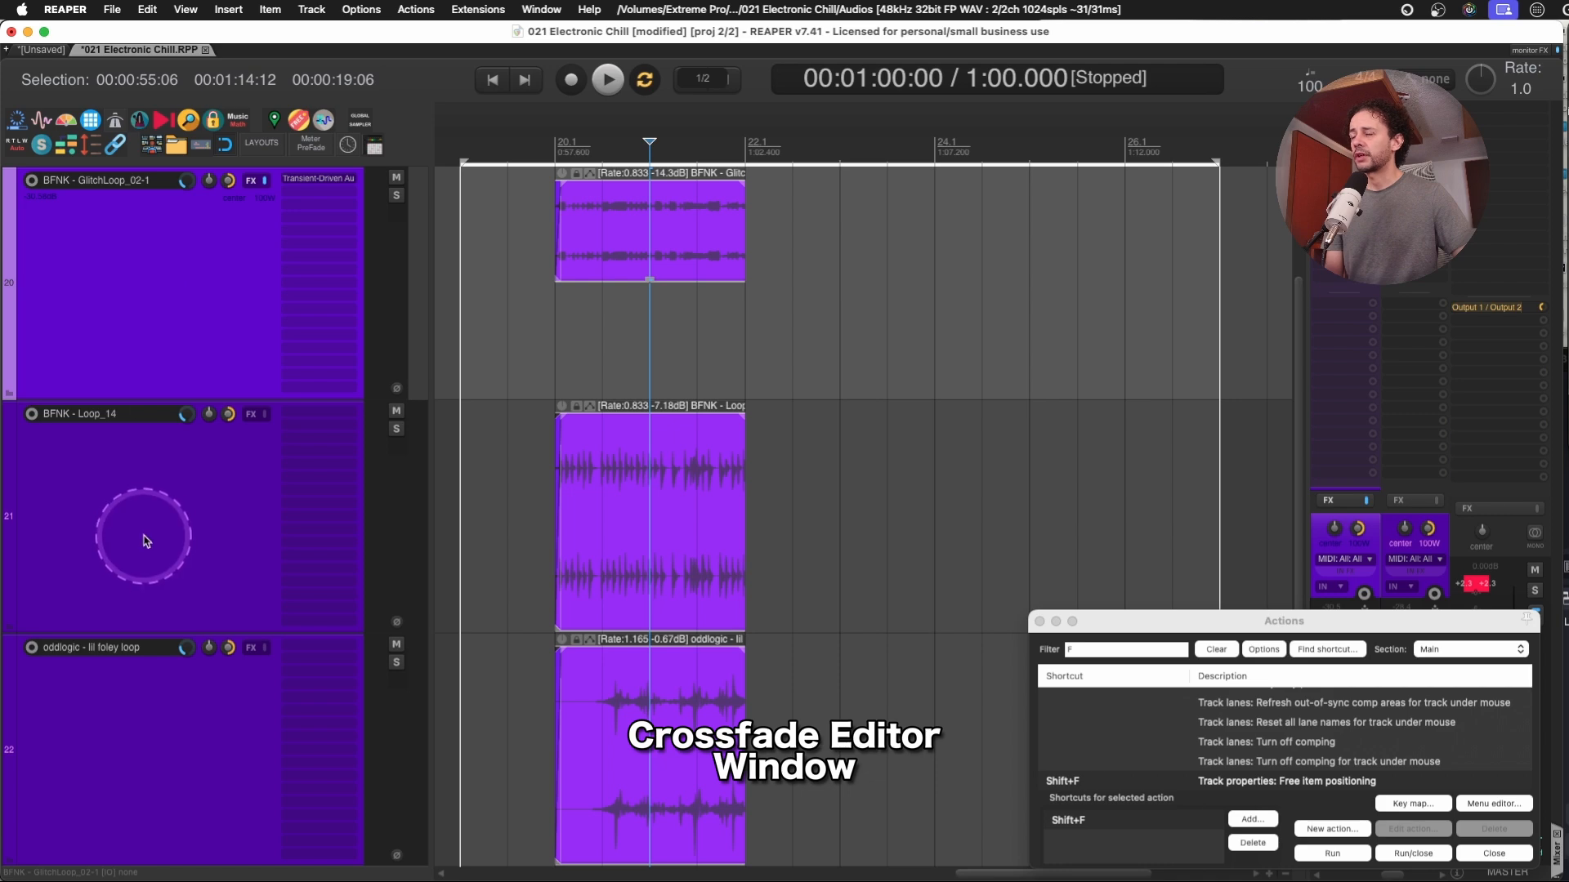
Move the BFNK - Loop_14 and oddlogic - lil foley loop items onto the GlitchLoop track, below its existing item.
{"action": "left_click", "coordinate": [618, 474]}
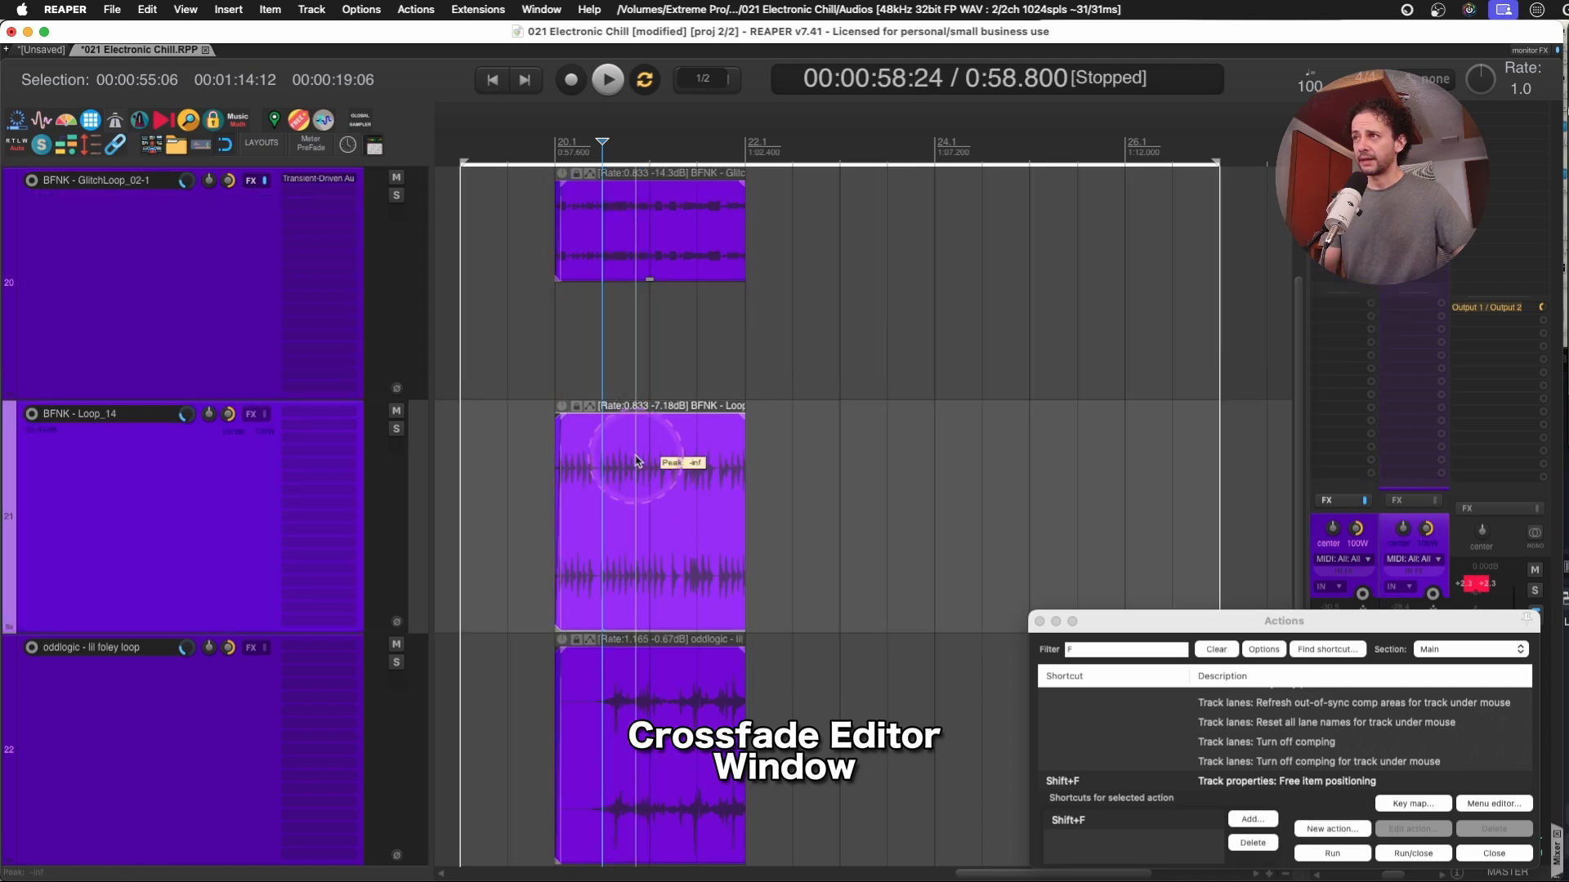
{"action": "left_click_drag", "start_coordinate": [636, 461], "coordinate": [642, 342]}
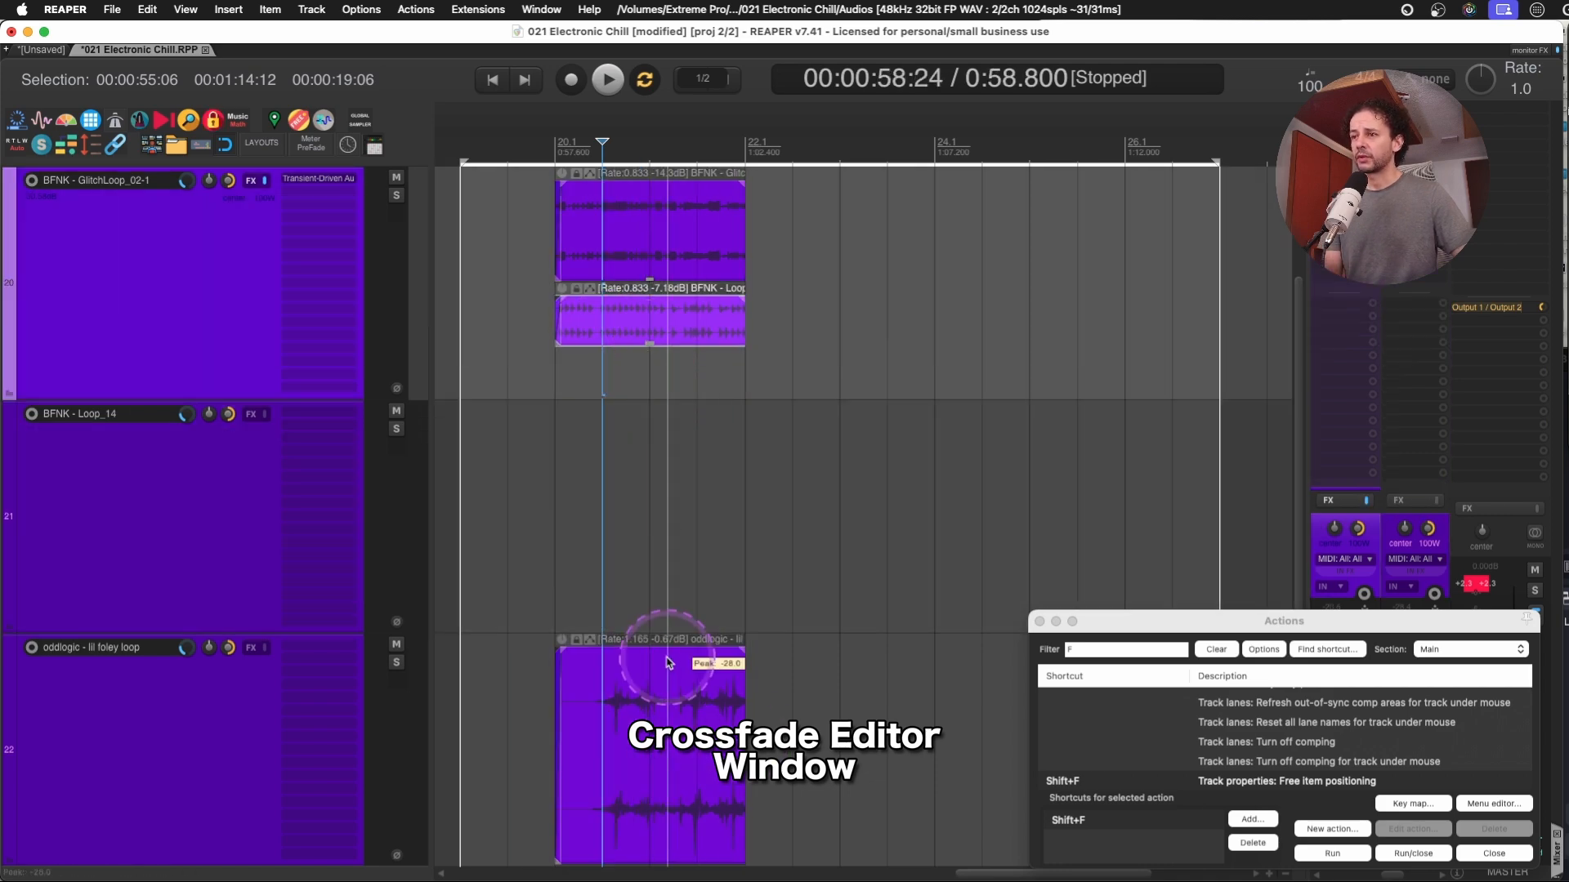
{"action": "left_click_drag", "start_coordinate": [667, 661], "coordinate": [658, 378]}
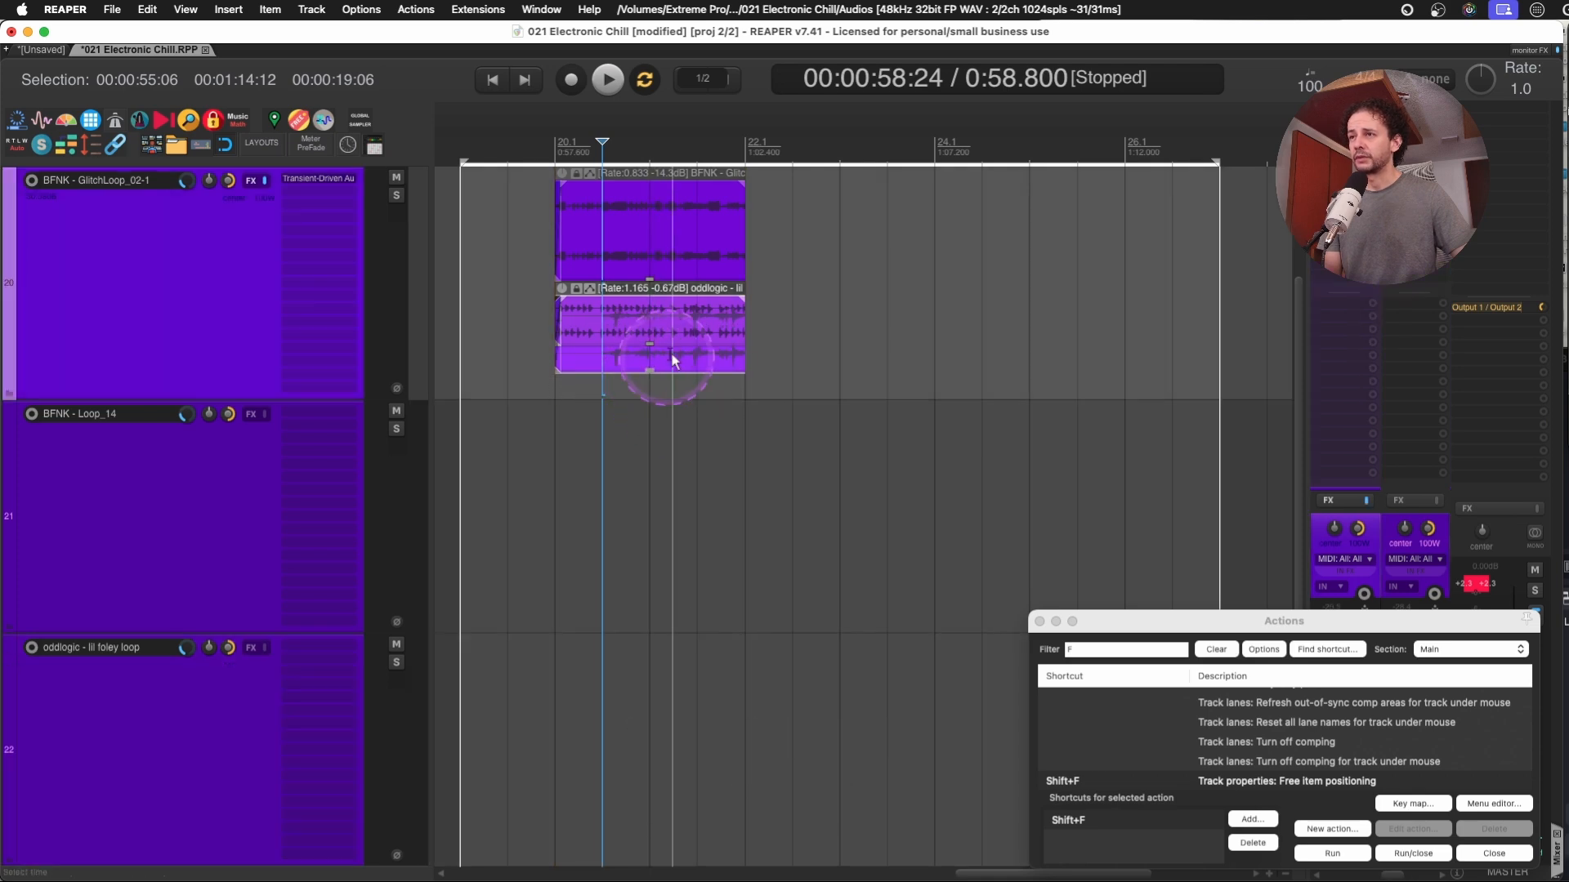
Reduce the heights of the GlitchLoop_02-1, Loop_14 and lil foley loop items on the GlitchLoop track so they stop overlapping.
{"action": "key", "text": "z"}
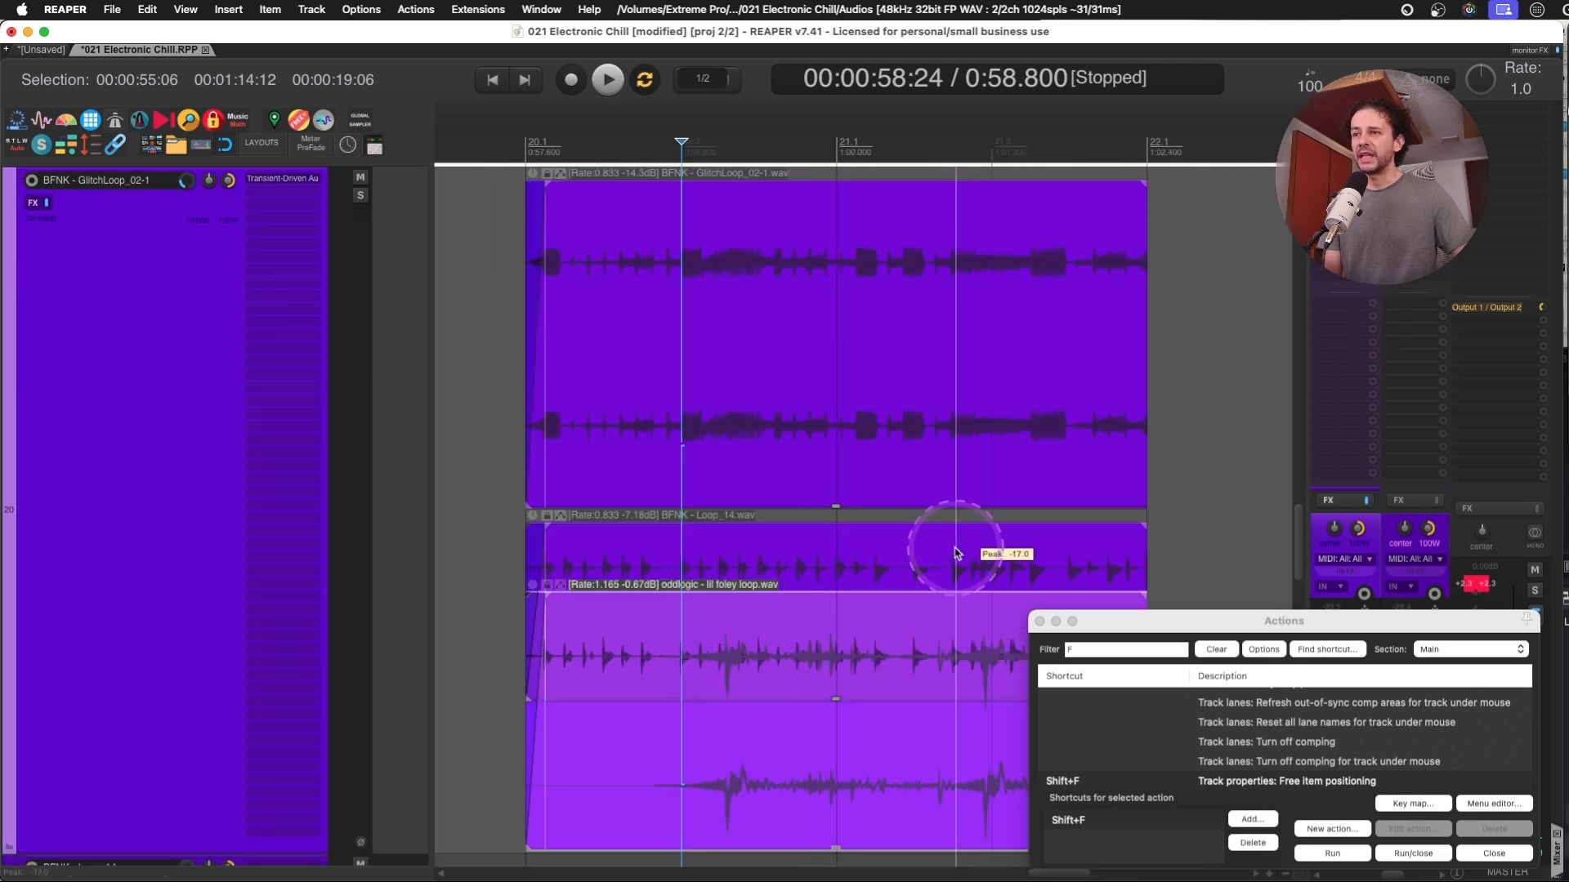
{"action": "left_click_drag", "start_coordinate": [838, 507], "coordinate": [854, 360]}
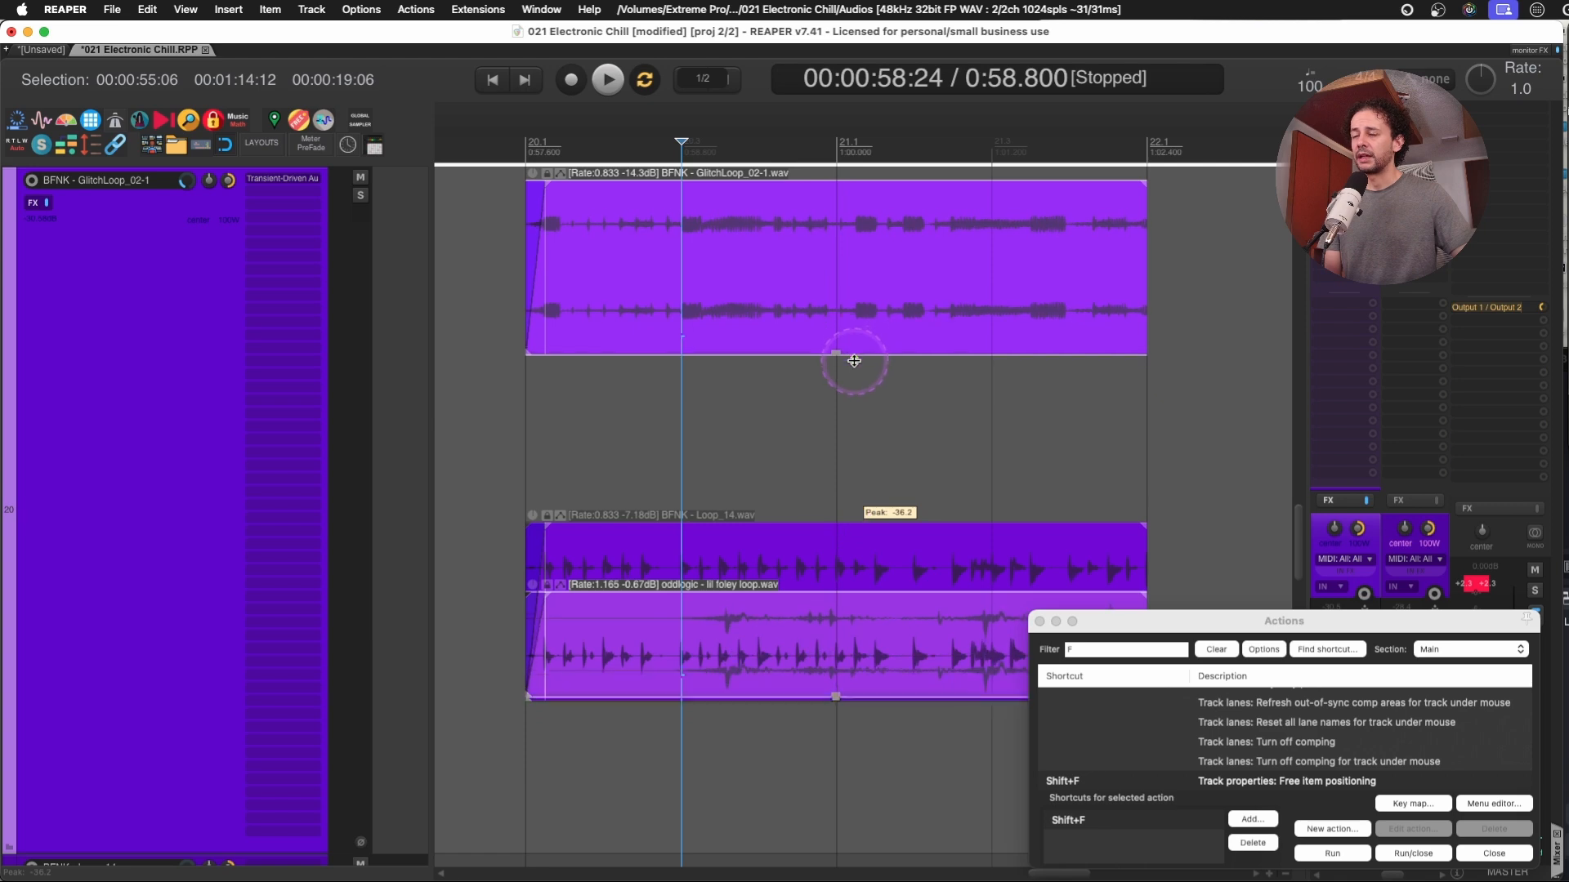
{"action": "key", "text": "super+z"}
{"action": "left_click", "coordinate": [991, 392]}
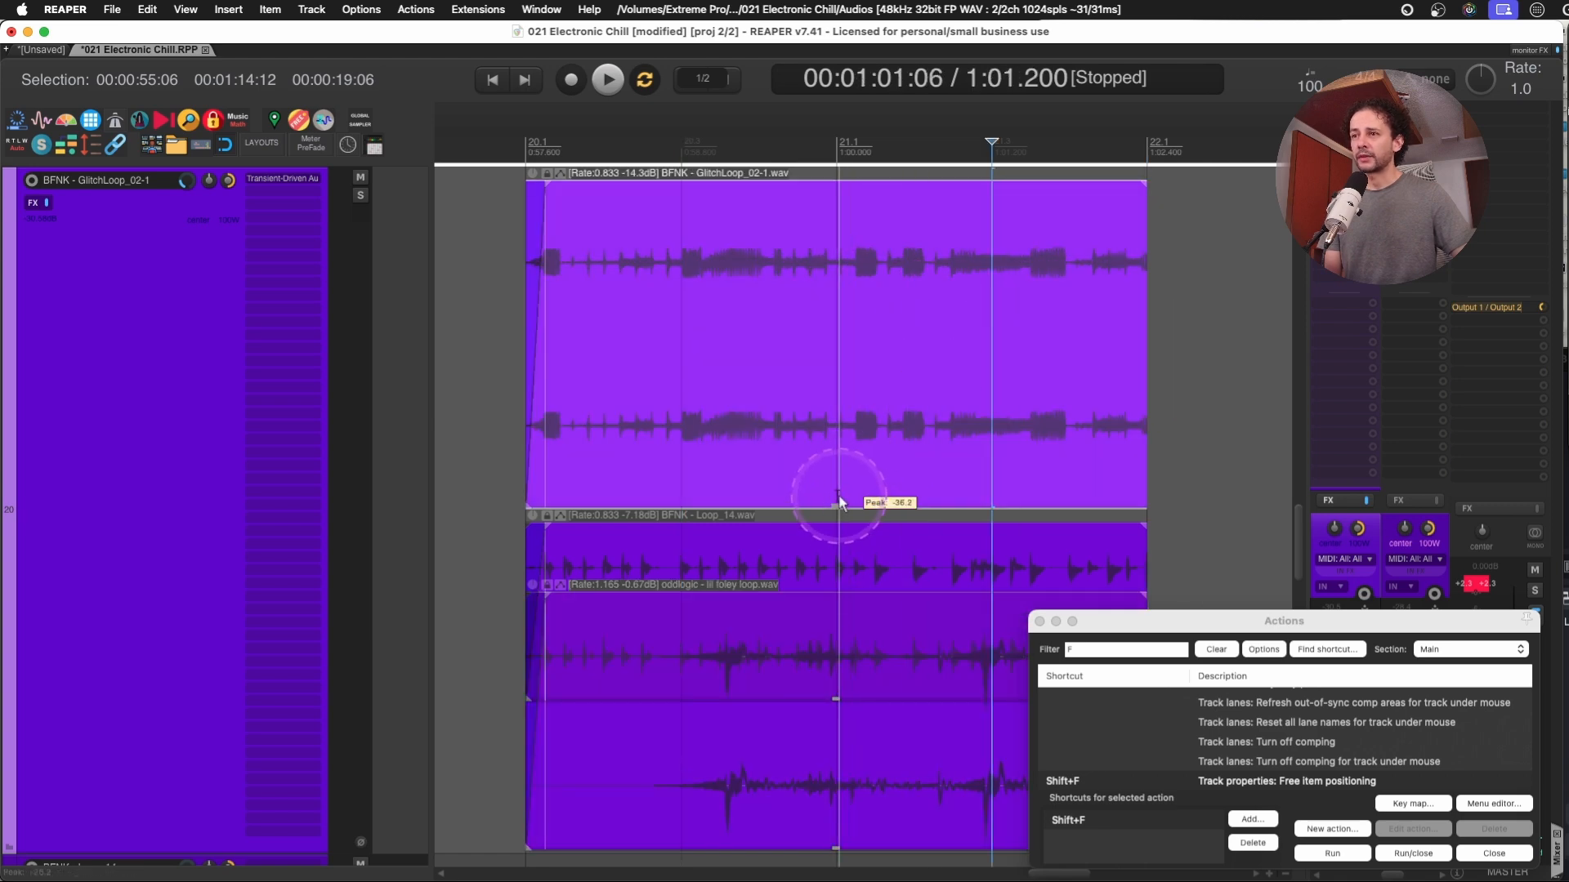
{"action": "left_click_drag", "start_coordinate": [839, 500], "coordinate": [842, 355]}
{"action": "left_click_drag", "start_coordinate": [843, 545], "coordinate": [852, 419]}
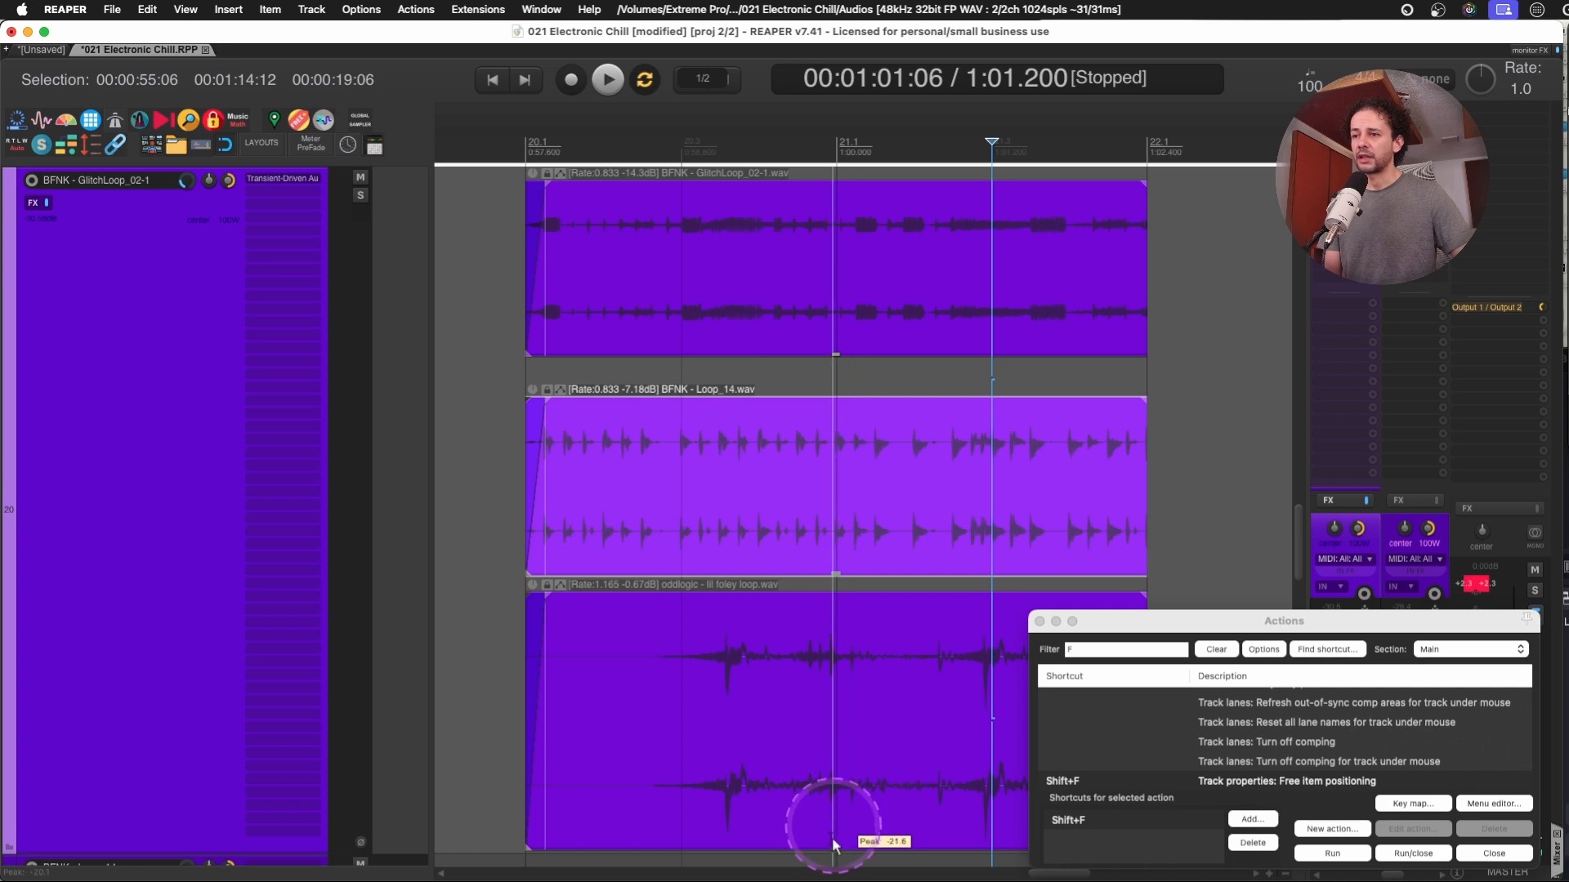
{"action": "left_click_drag", "start_coordinate": [834, 849], "coordinate": [834, 777]}
Space the foley loop and Loop_14 items evenly below the GlitchLoop item, and close the Actions list.
{"action": "left_click_drag", "start_coordinate": [864, 664], "coordinate": [862, 738]}
{"action": "left_click_drag", "start_coordinate": [841, 465], "coordinate": [842, 489]}
{"action": "left_click", "coordinate": [691, 491]}
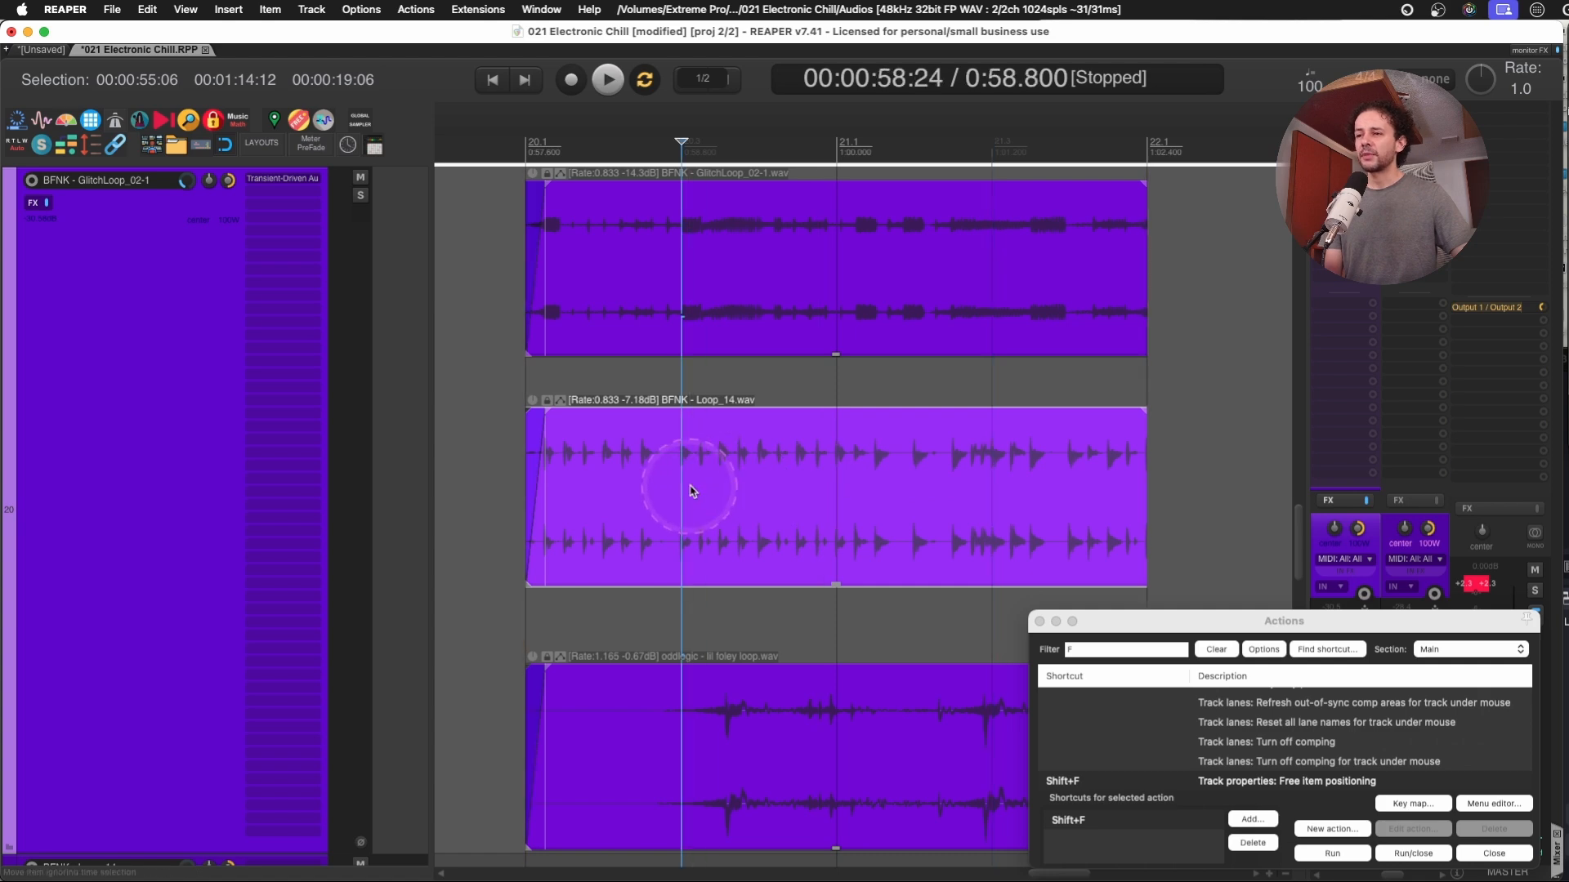
{"action": "left_click", "coordinate": [1040, 622]}
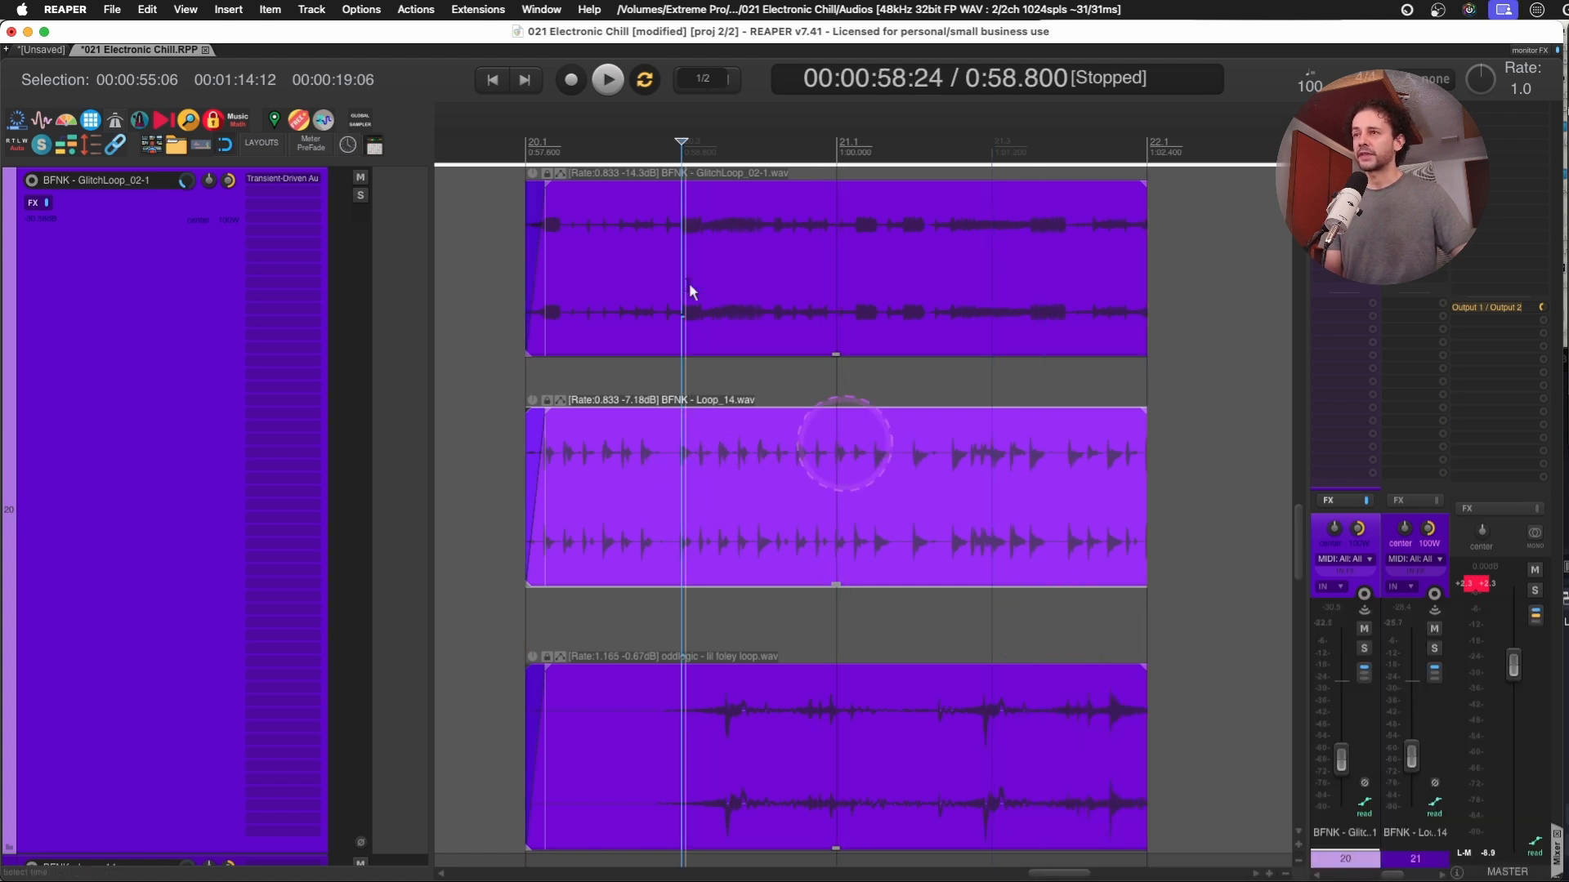
{"action": "left_click_drag", "start_coordinate": [839, 467], "coordinate": [837, 474]}
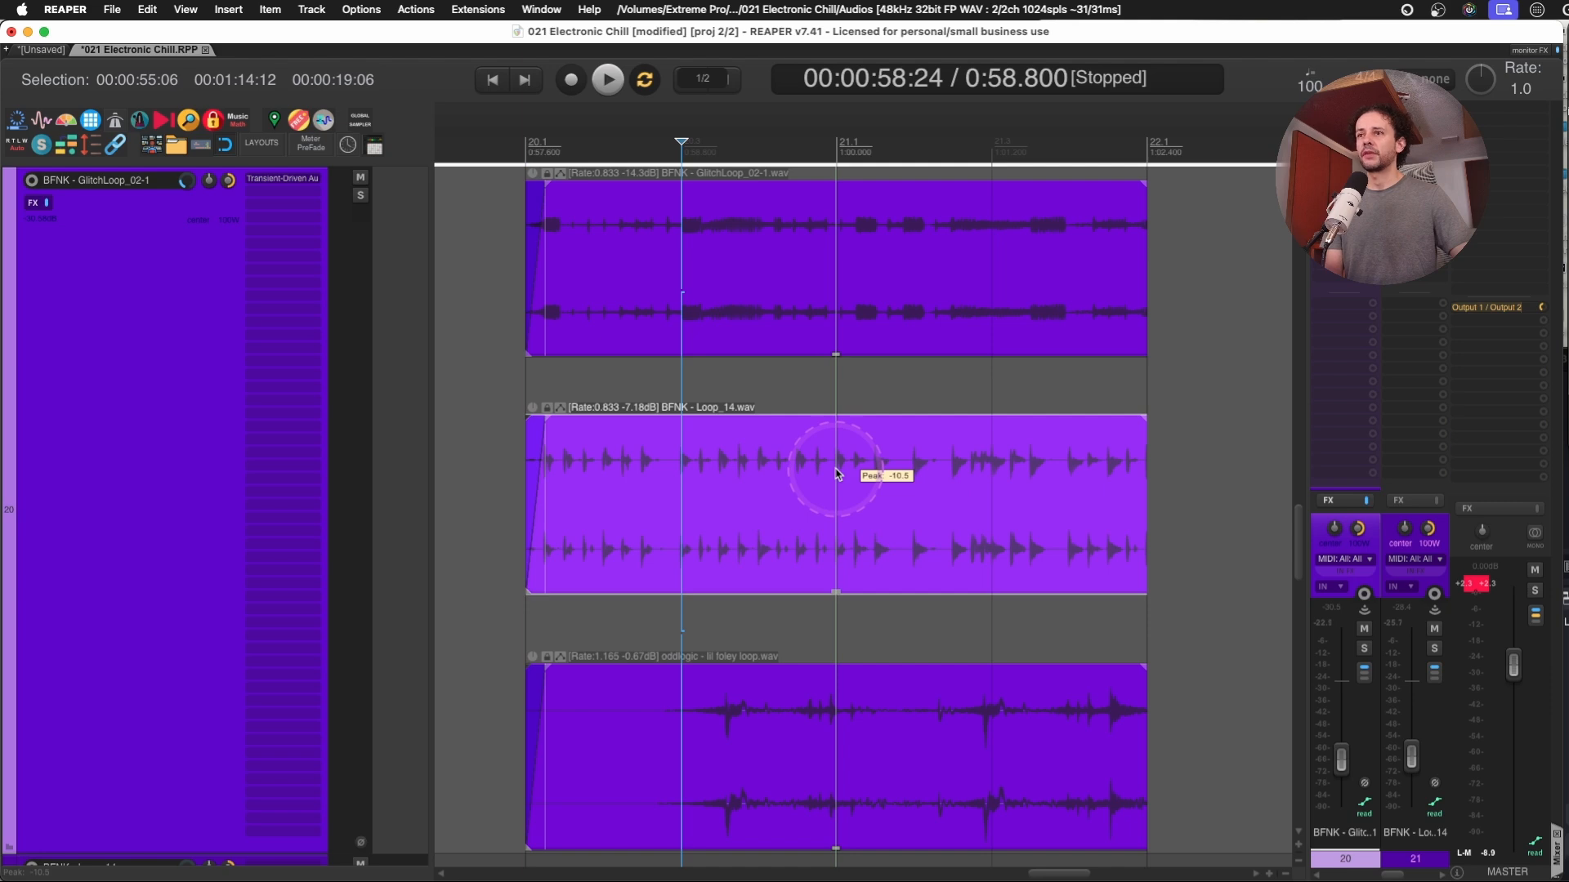
{"action": "left_click_drag", "start_coordinate": [837, 475], "coordinate": [837, 475]}
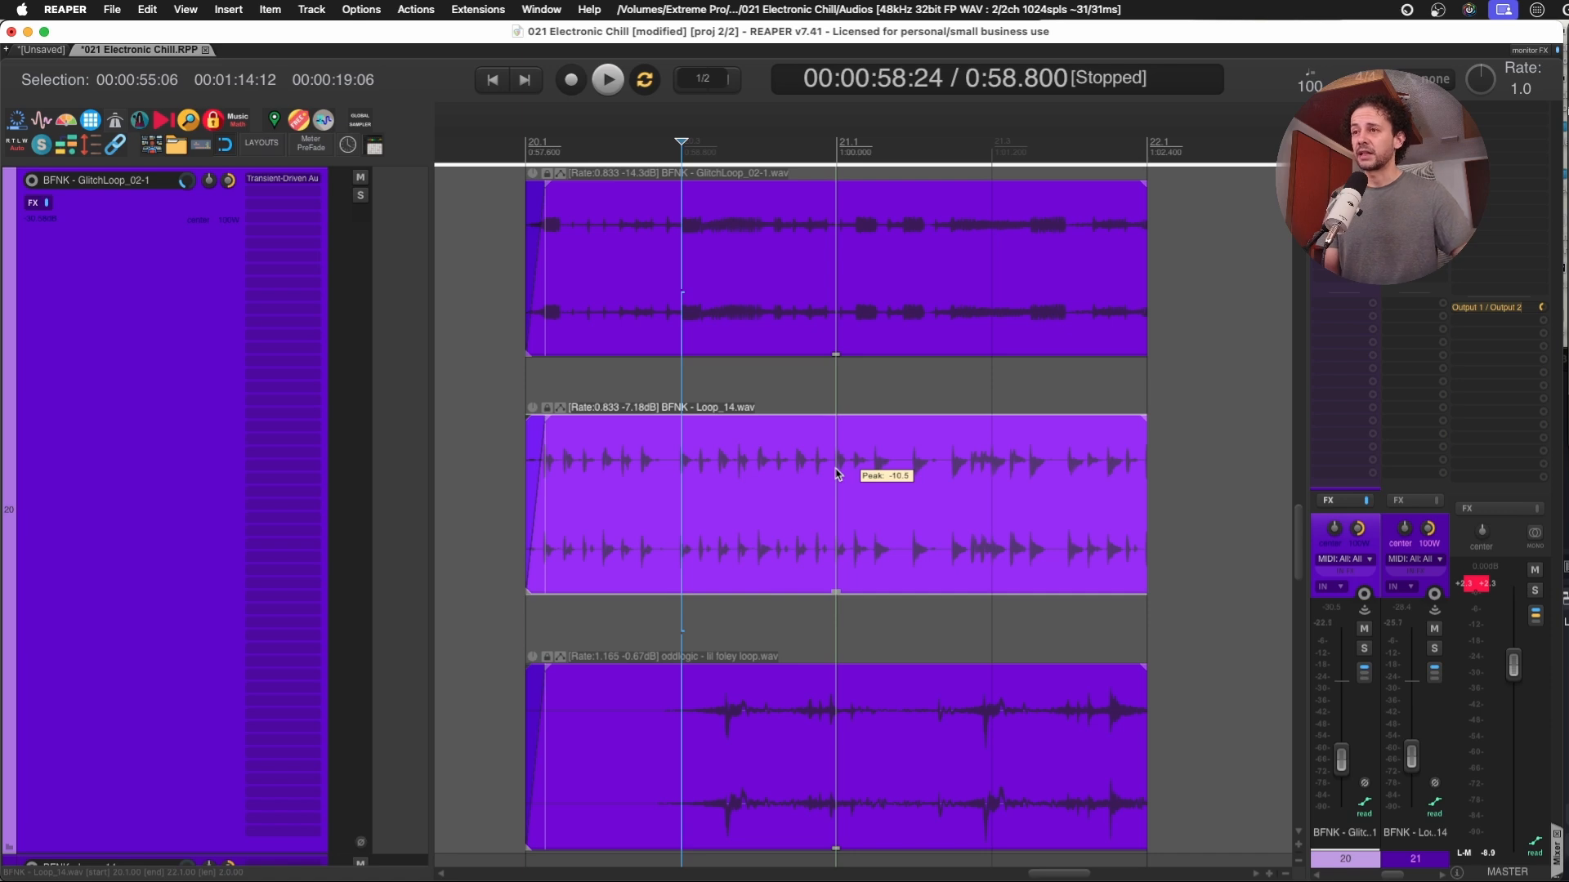
Split the GlitchLoop_02-1 item at 0:58.800 and 1:00.000.
{"action": "left_click", "coordinate": [749, 228]}
{"action": "key", "text": "s"}
{"action": "left_click", "coordinate": [830, 217]}
{"action": "key", "text": "s"}
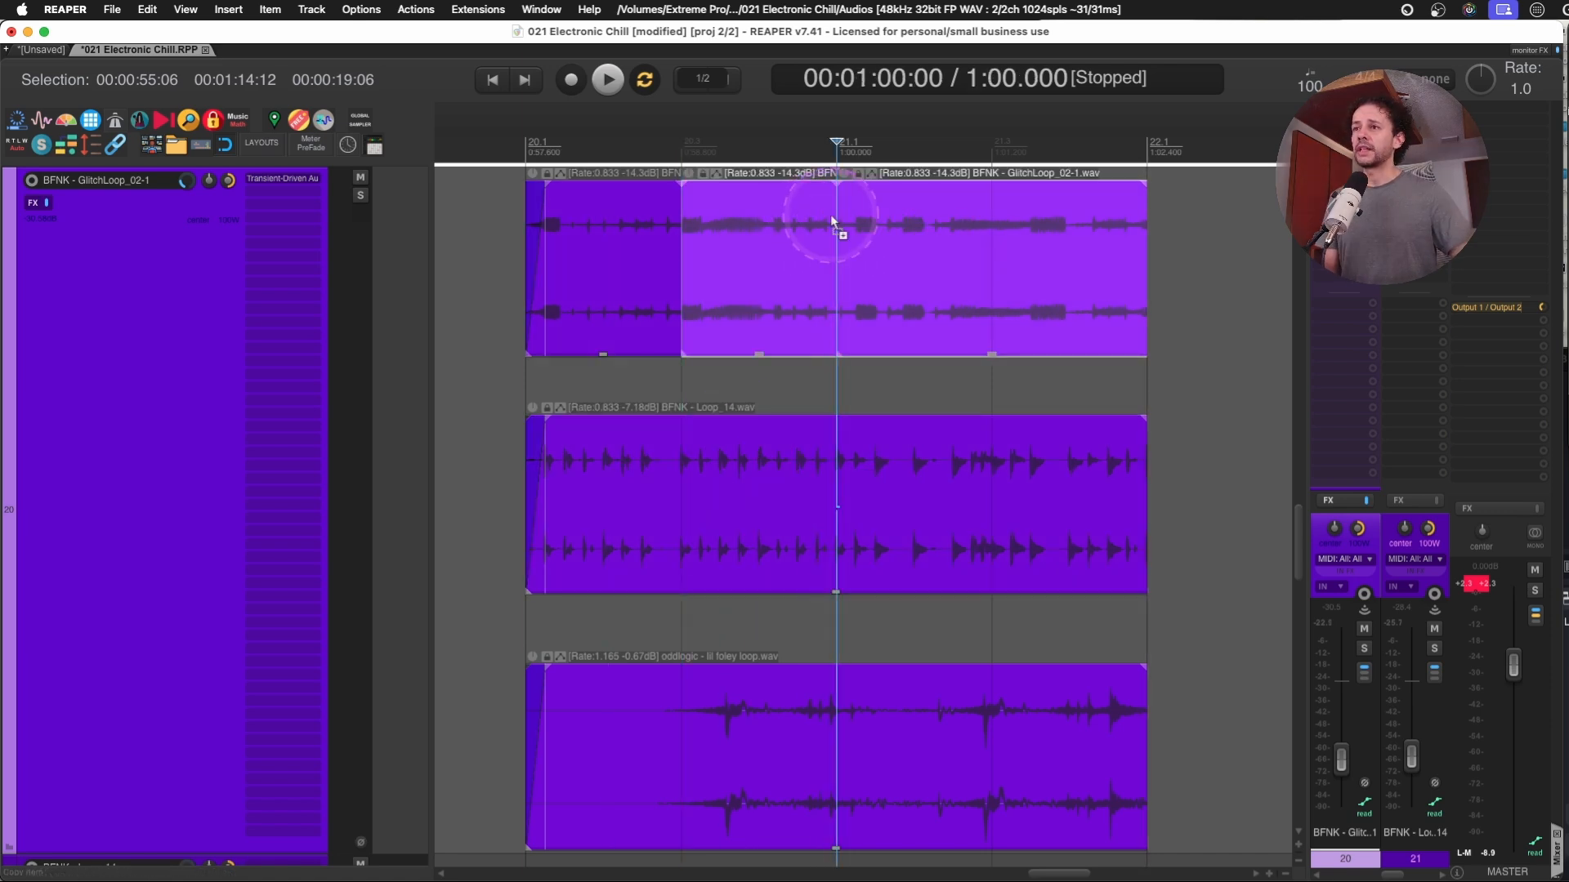
Split the BFNK - Loop_14 item at 1:00.600 and 0:59.400.
{"action": "left_click", "coordinate": [896, 460]}
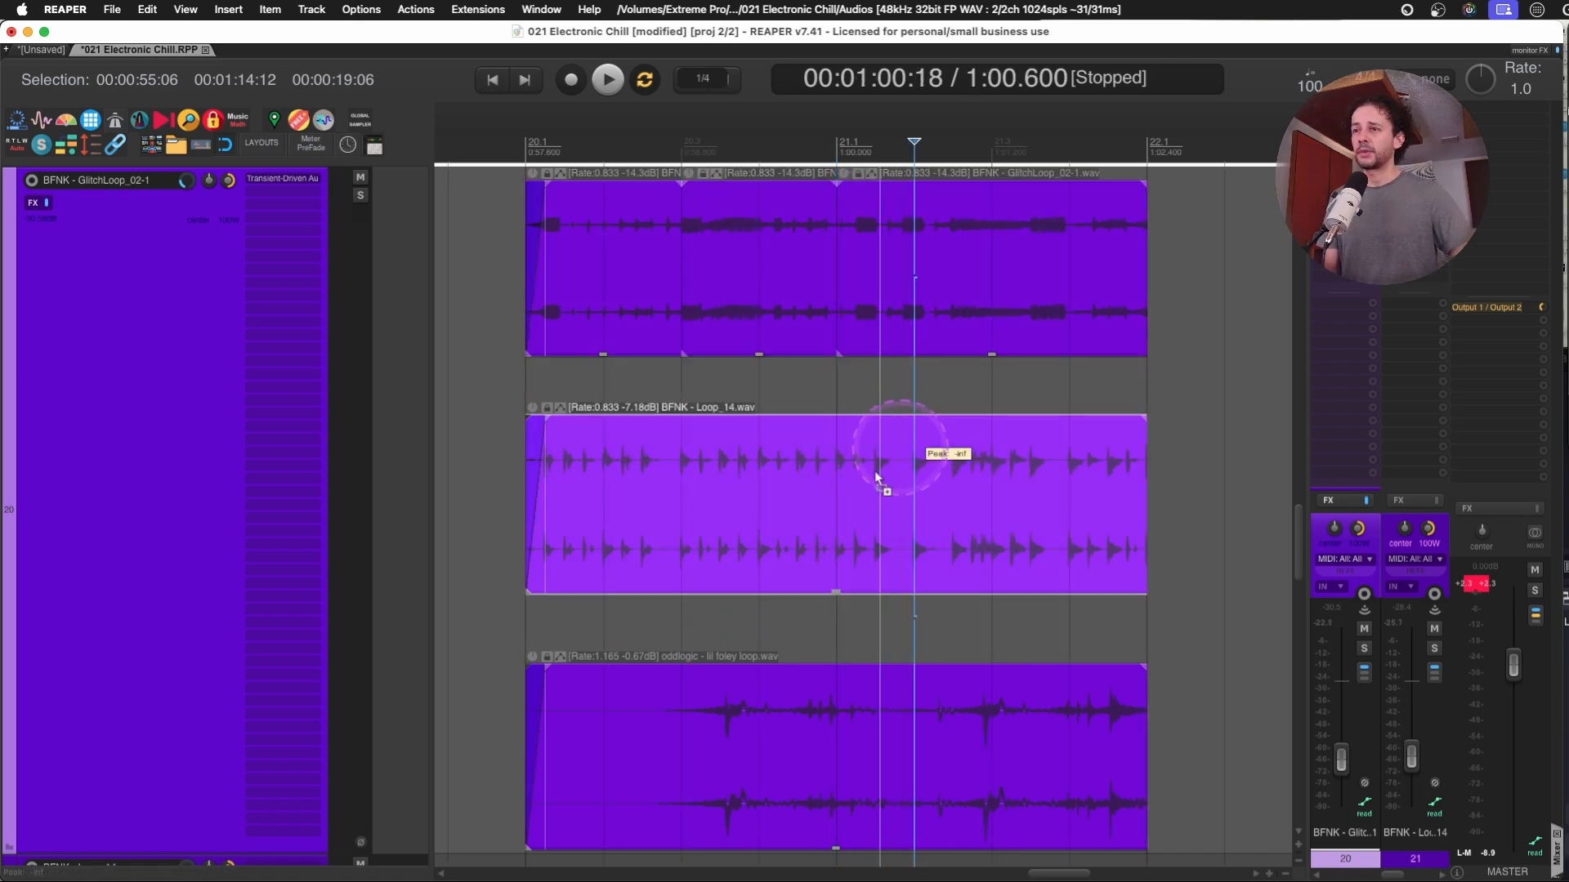
{"action": "key", "text": "s"}
{"action": "left_click", "coordinate": [697, 463]}
{"action": "left_click", "coordinate": [749, 457]}
{"action": "key", "text": "s"}
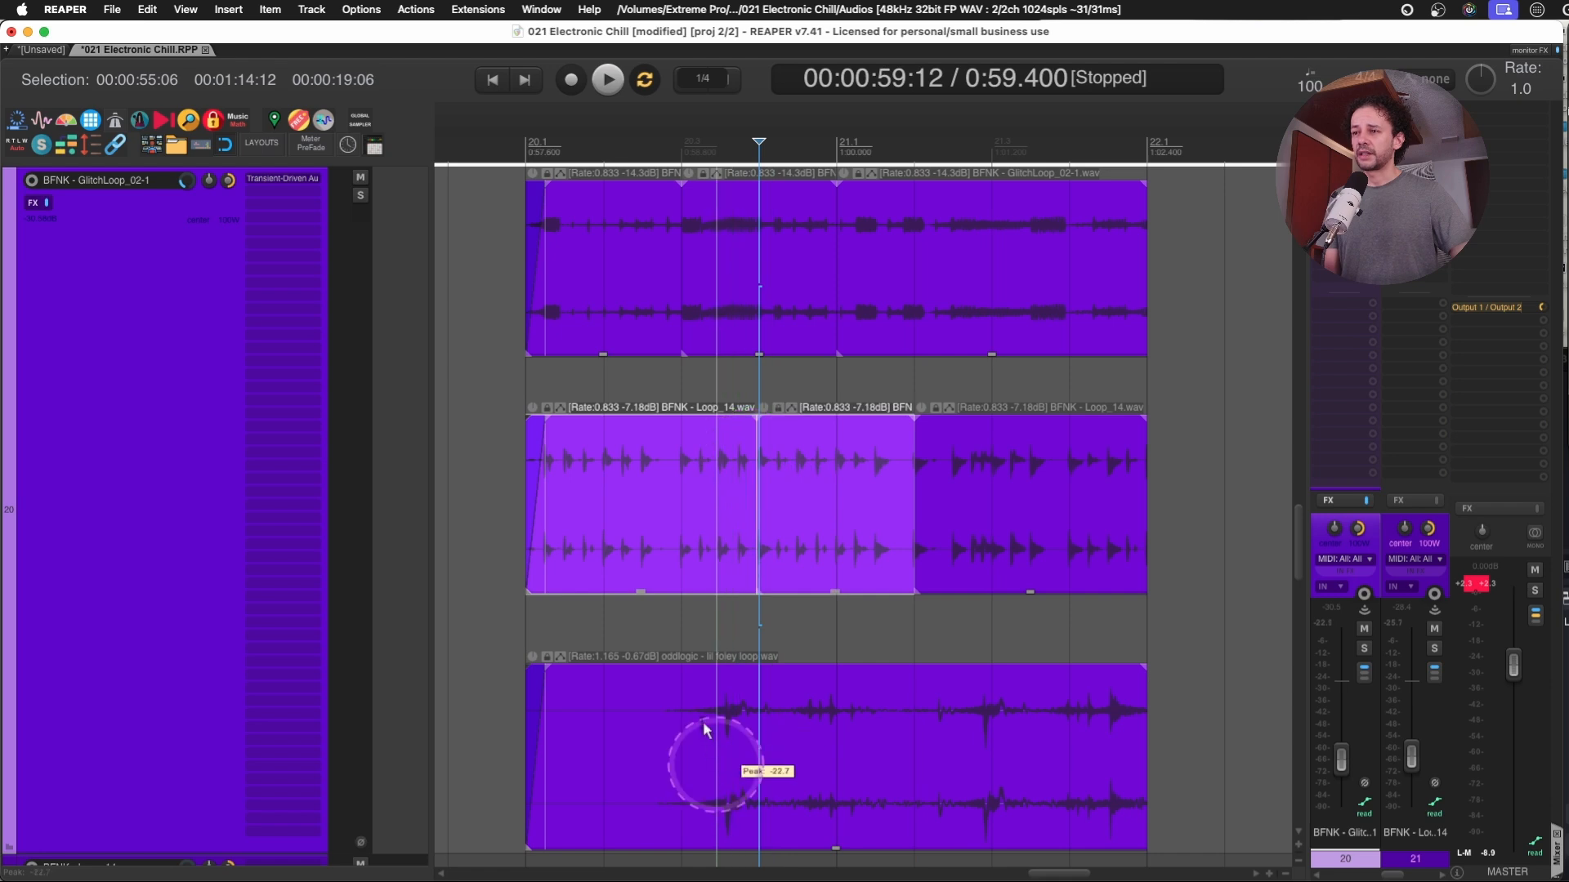
Split the oddlogic - lil foley loop item at 0:58.800 and 1:01.200.
{"action": "left_click", "coordinate": [686, 735]}
{"action": "key", "text": "s"}
{"action": "left_click", "coordinate": [989, 719]}
{"action": "type", "text": "s"}
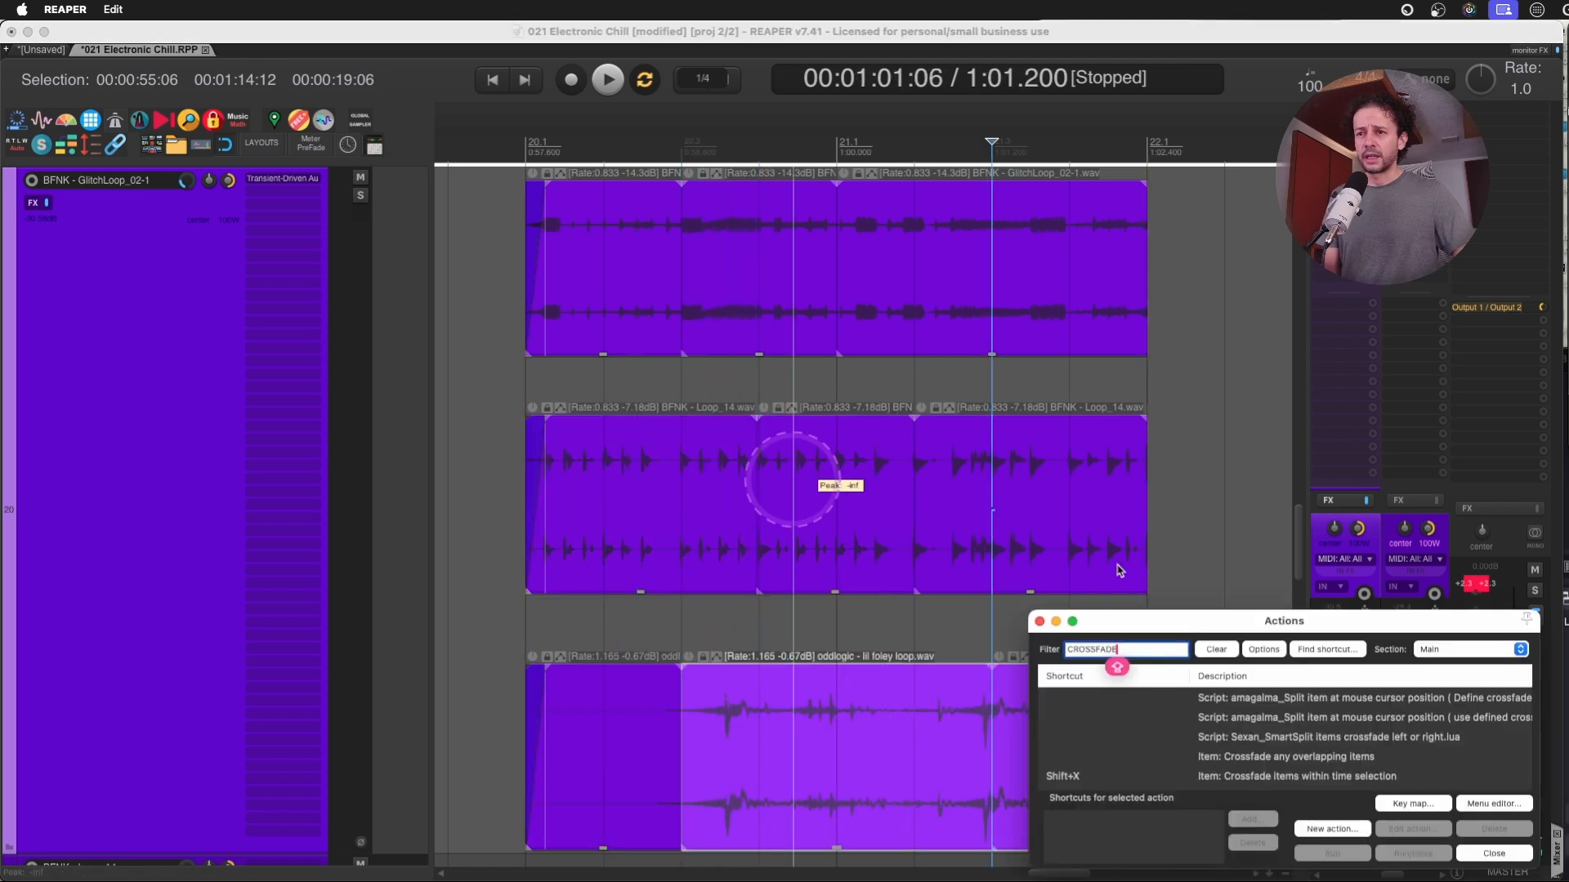
Find the "View: Show crossfade editor window" action with the filter CROSSFADE EDITOR and run it.
{"action": "type", "text": " EDITOR"}
{"action": "left_click", "coordinate": [1309, 699]}
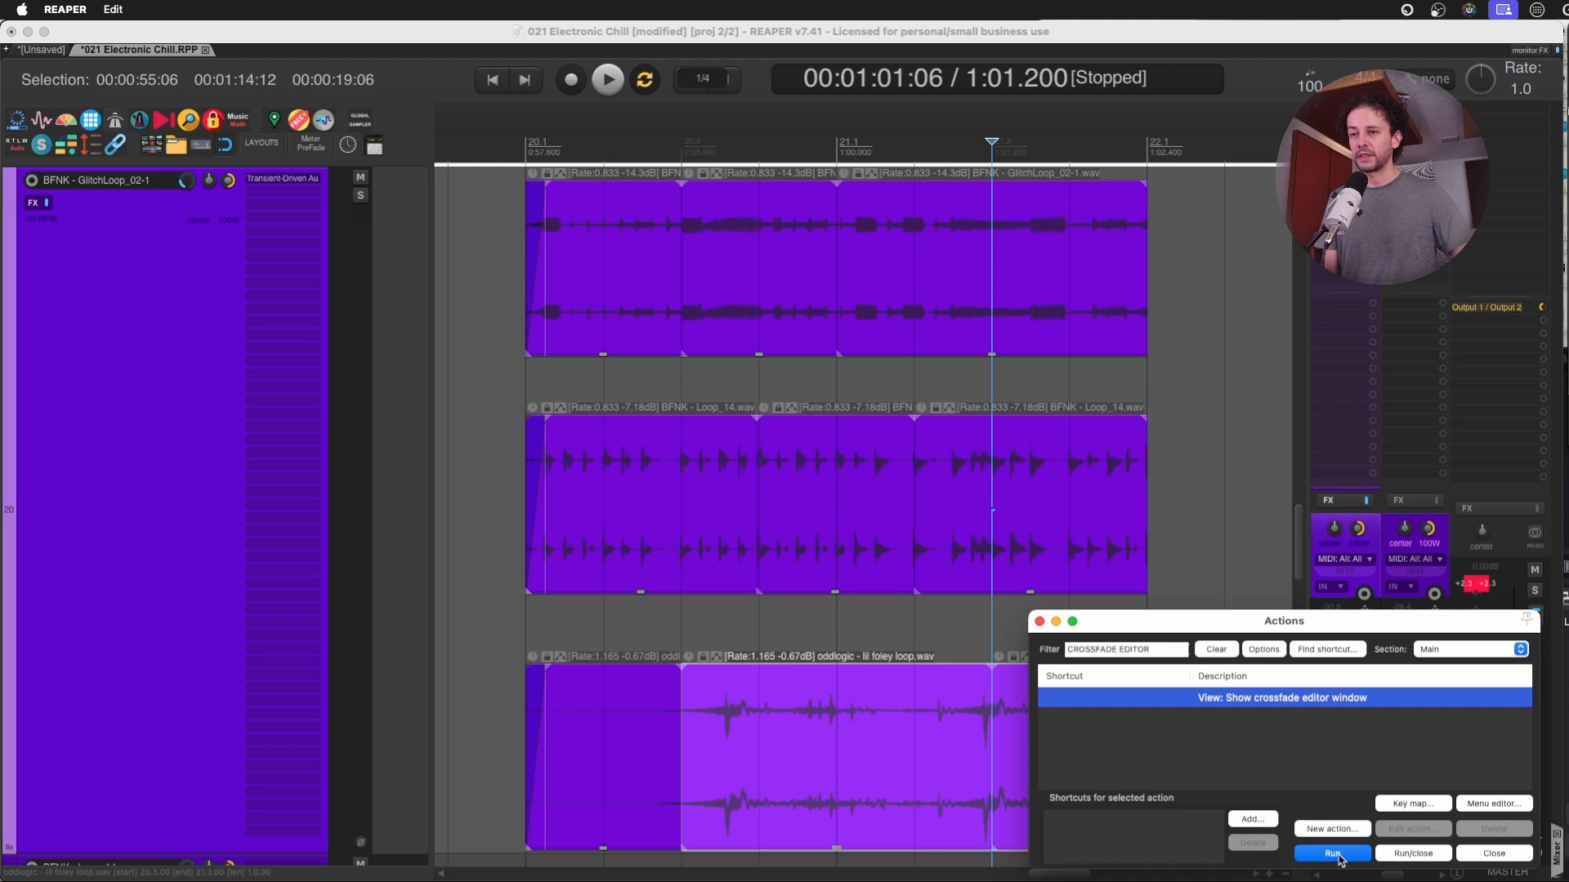
{"action": "left_click", "coordinate": [1333, 854]}
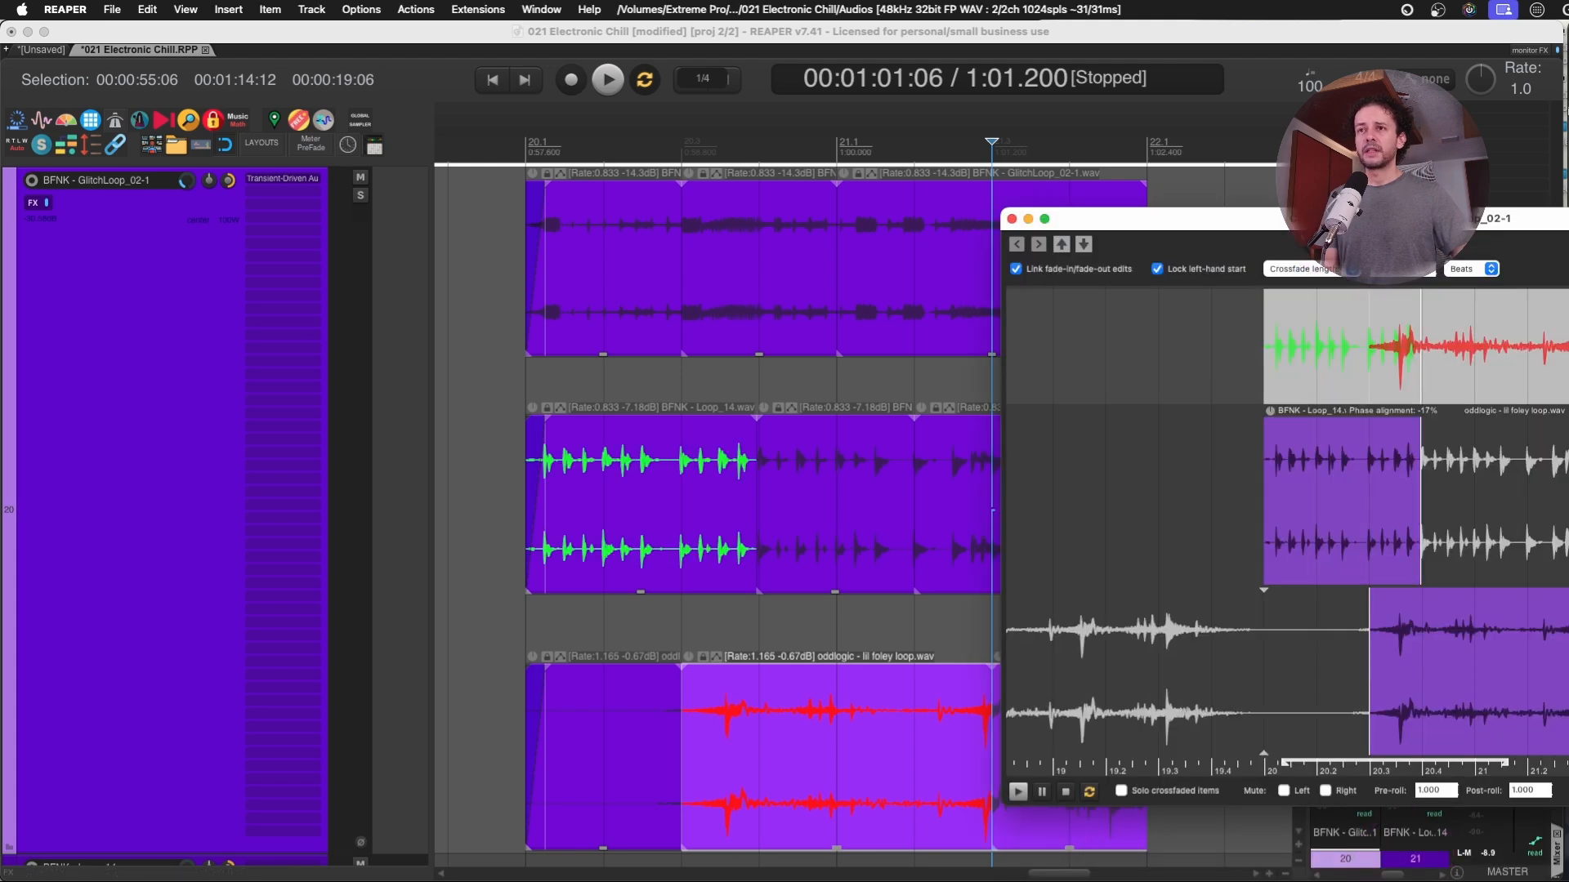
Shrink the Crossfade Editor window and place it beside the split items so both stay visible.
{"action": "left_click_drag", "start_coordinate": [1318, 219], "coordinate": [317, 147]}
{"action": "left_click_drag", "start_coordinate": [449, 100], "coordinate": [484, 174]}
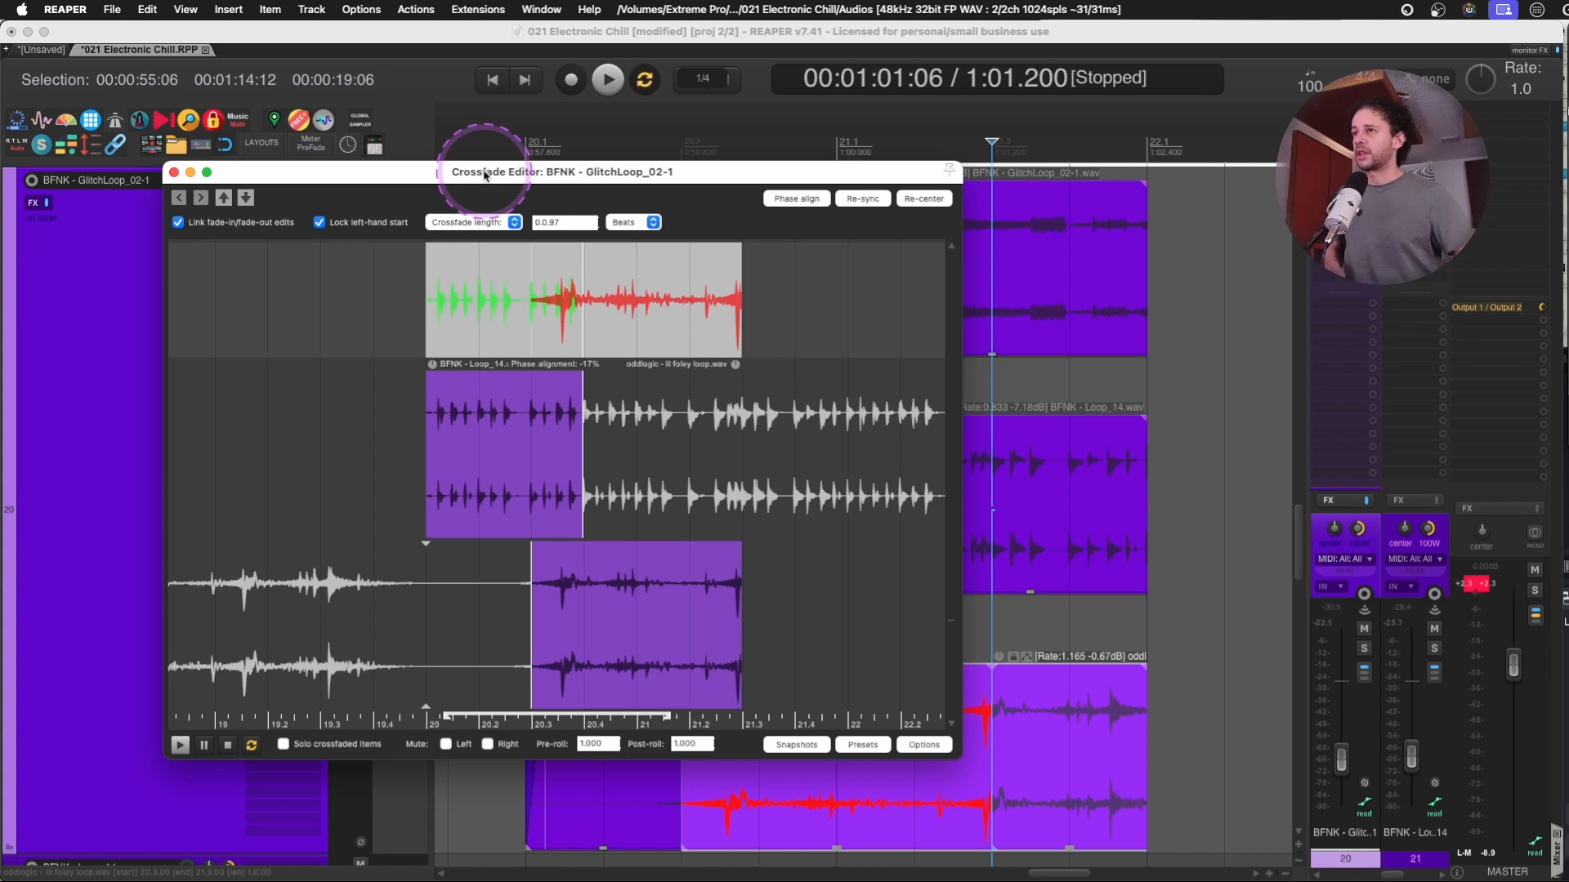
{"action": "left_click_drag", "start_coordinate": [484, 174], "coordinate": [418, 213]}
{"action": "double_click", "coordinate": [495, 459]}
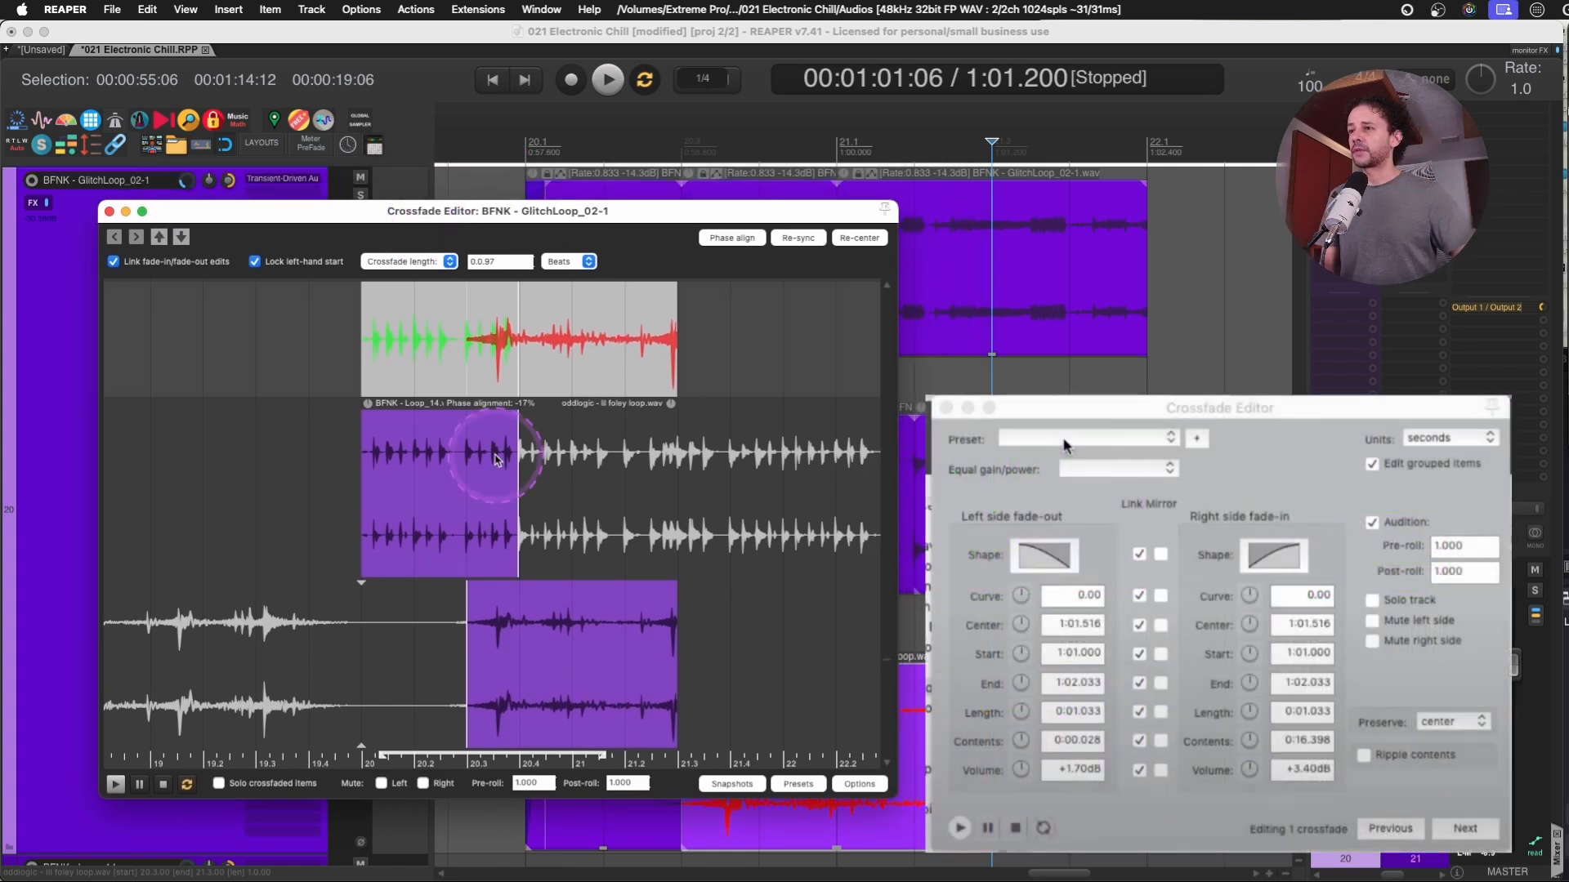
{"action": "double_click", "coordinate": [870, 209]}
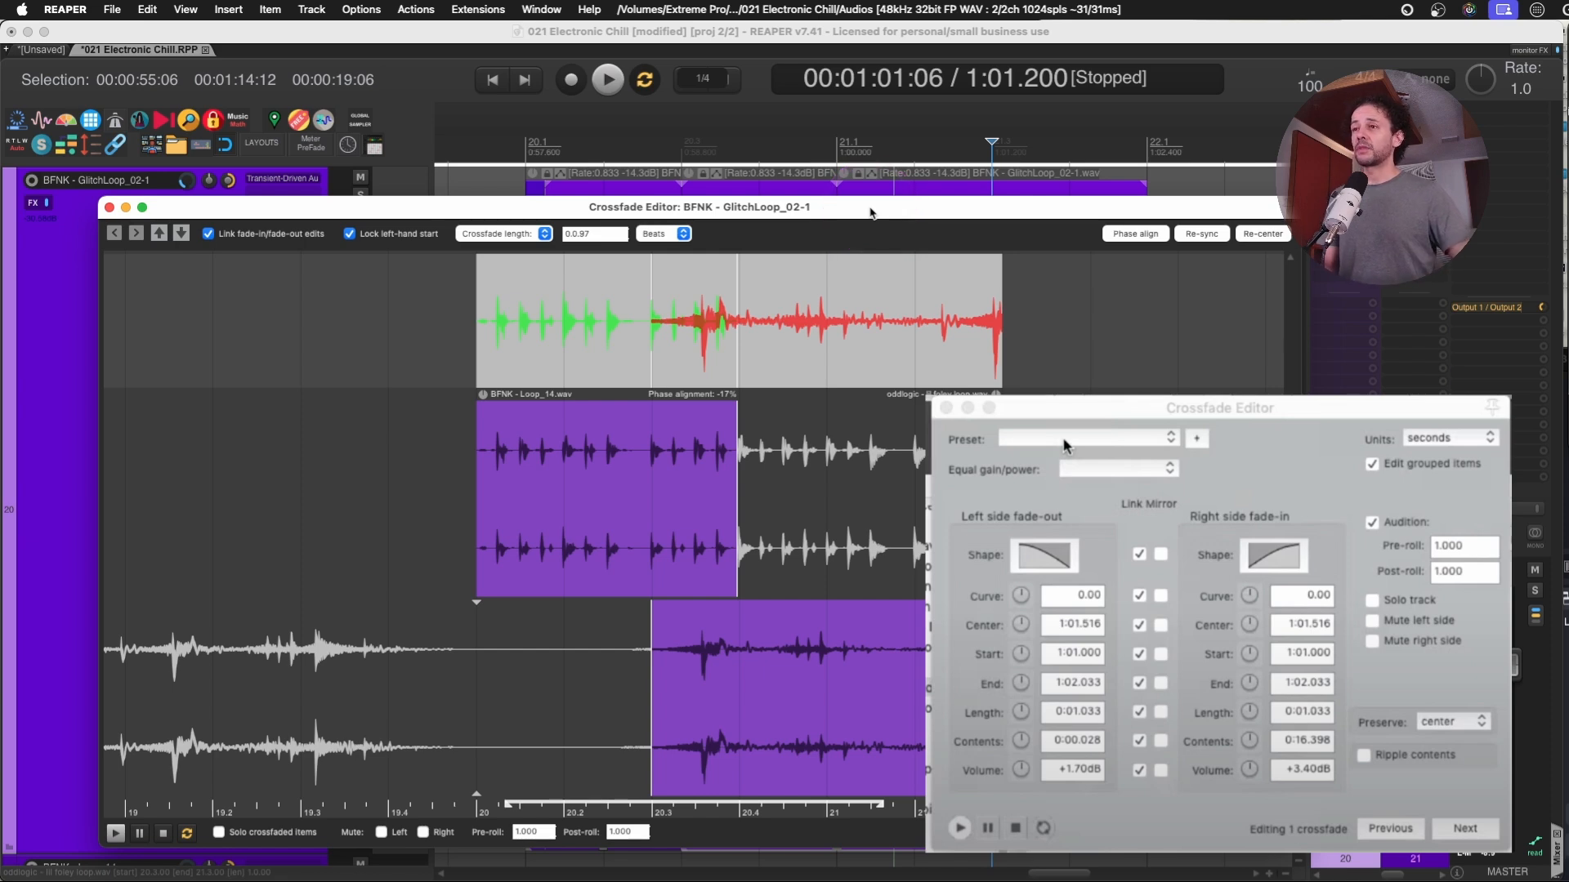
{"action": "double_click", "coordinate": [1266, 208]}
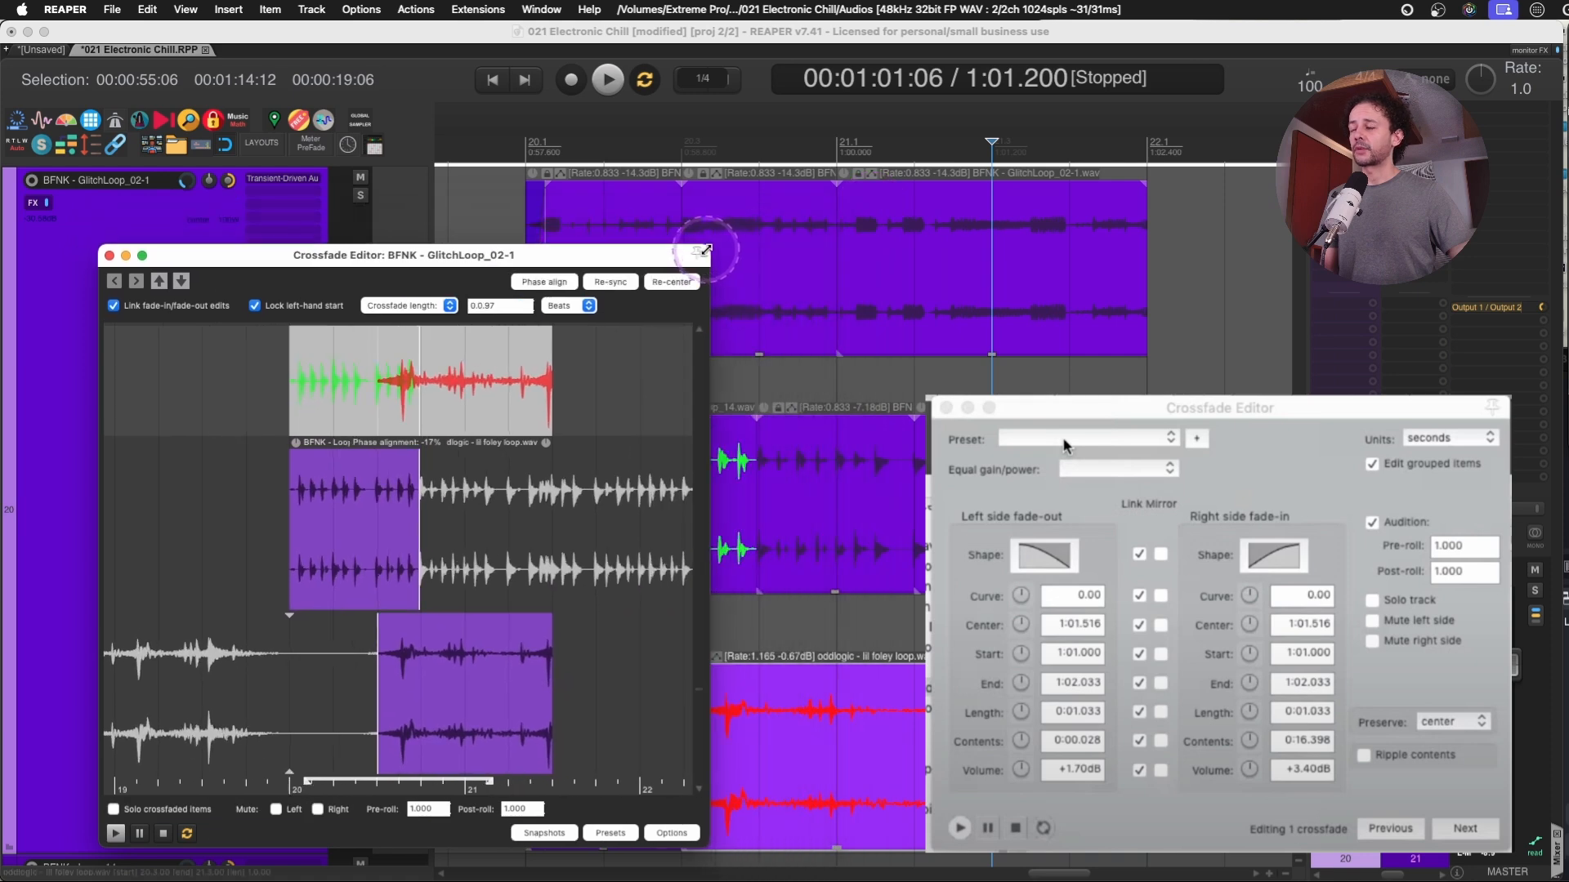
{"action": "left_click_drag", "start_coordinate": [580, 254], "coordinate": [515, 237]}
{"action": "scroll", "coordinate": [898, 326], "scroll_direction": "left", "scroll_amount": 5}
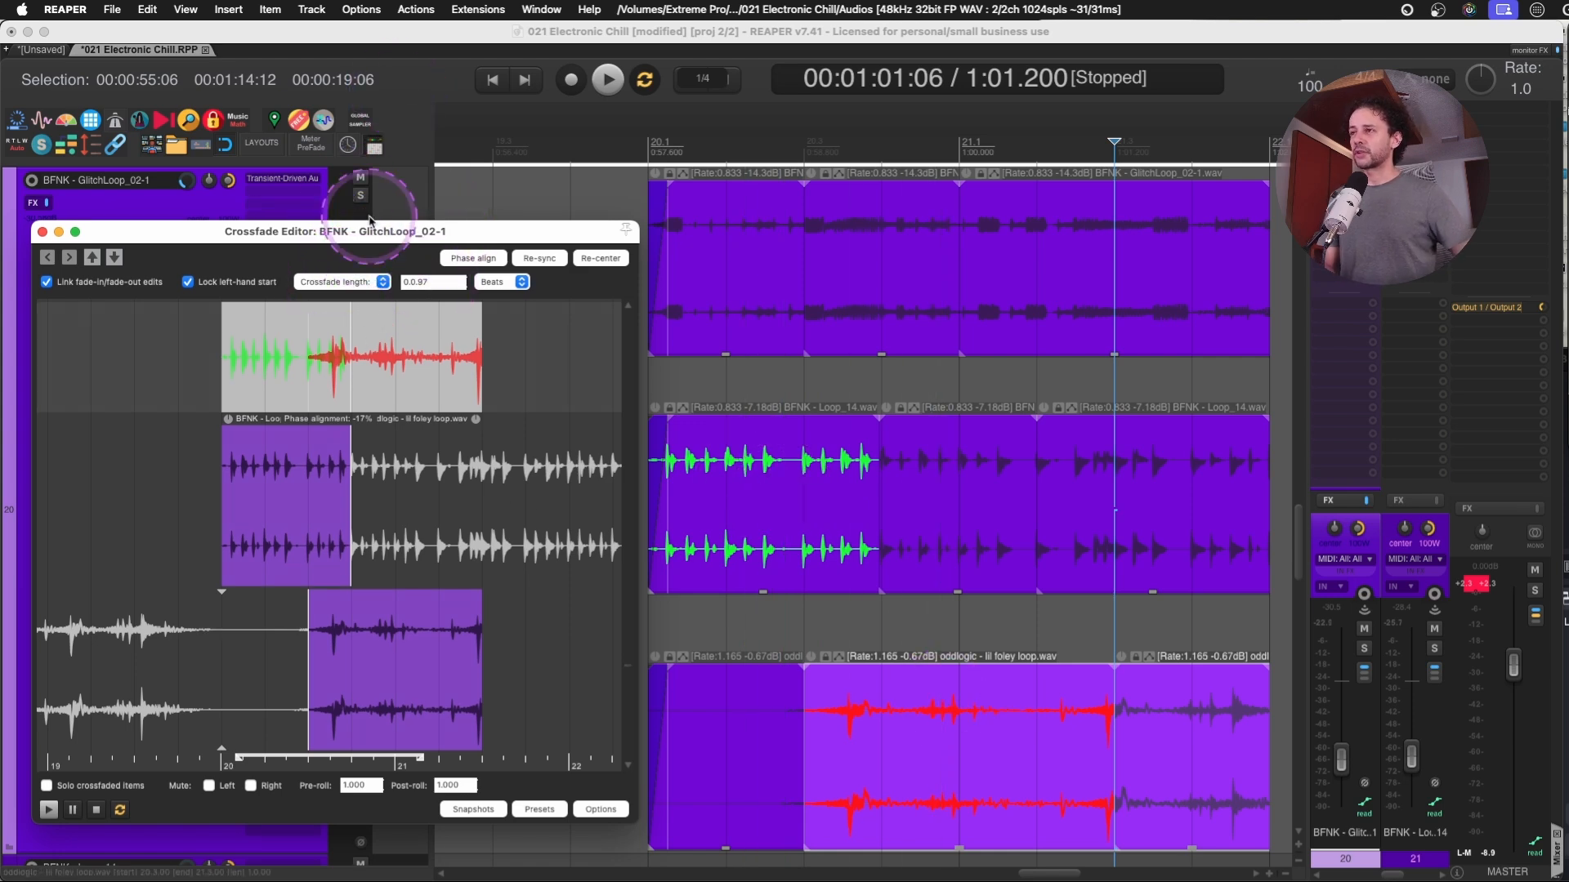
Step back and forth through the project's crossfades in the Crossfade Editor to examine how it pairs the split items across the three rows.
{"action": "key", "text": "Left"}
{"action": "key", "text": "Left"}
{"action": "key", "text": "Left"}
{"action": "key", "text": "Left"}
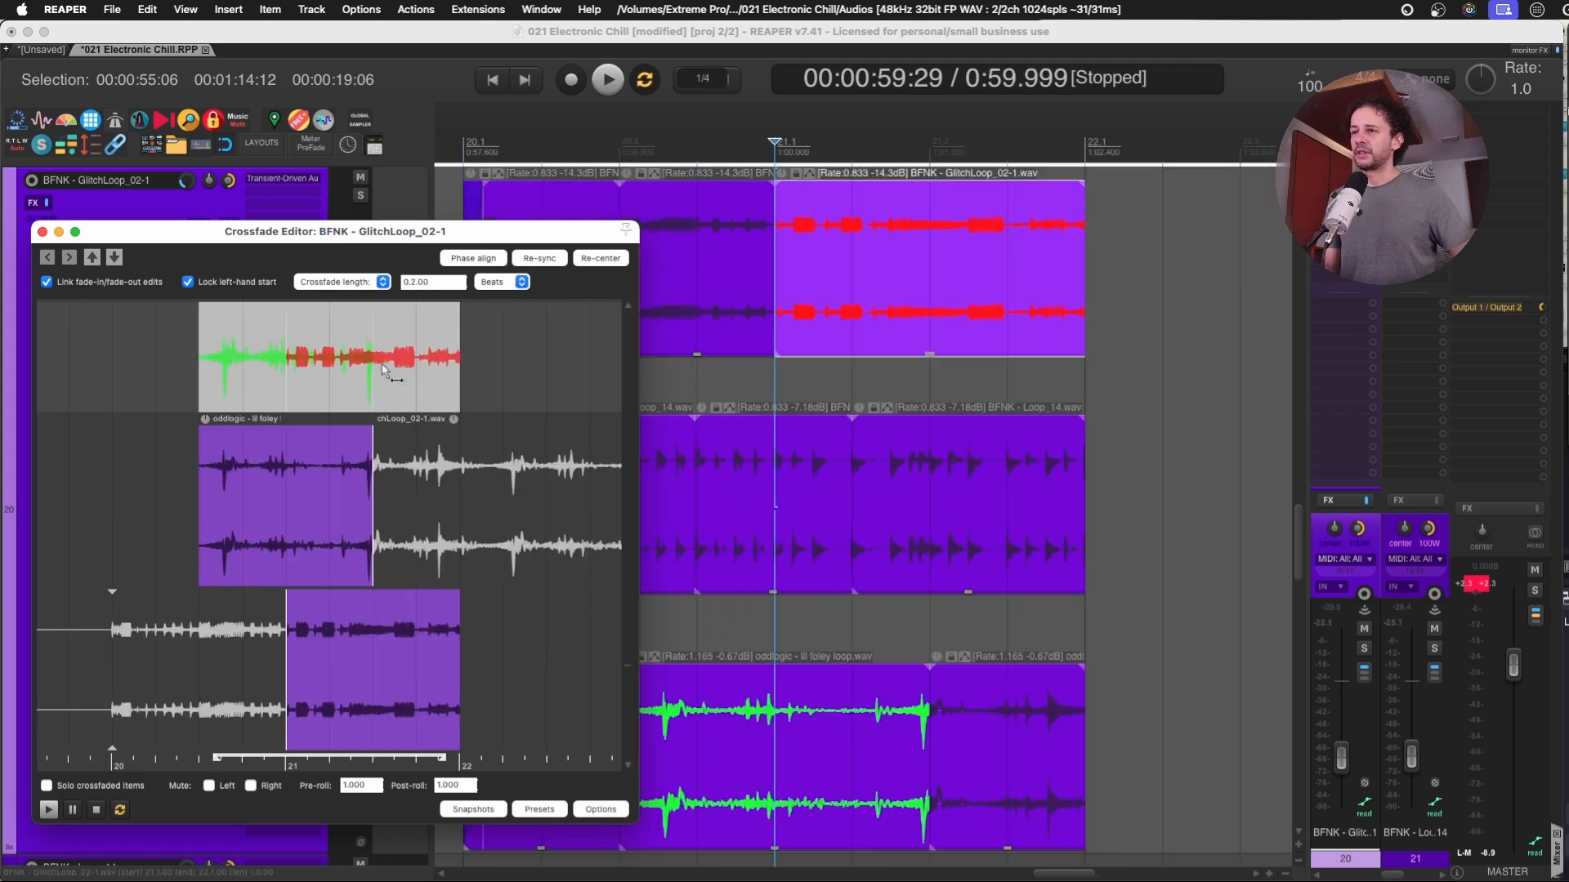
{"action": "key", "text": "Right"}
{"action": "key", "text": "Right"}
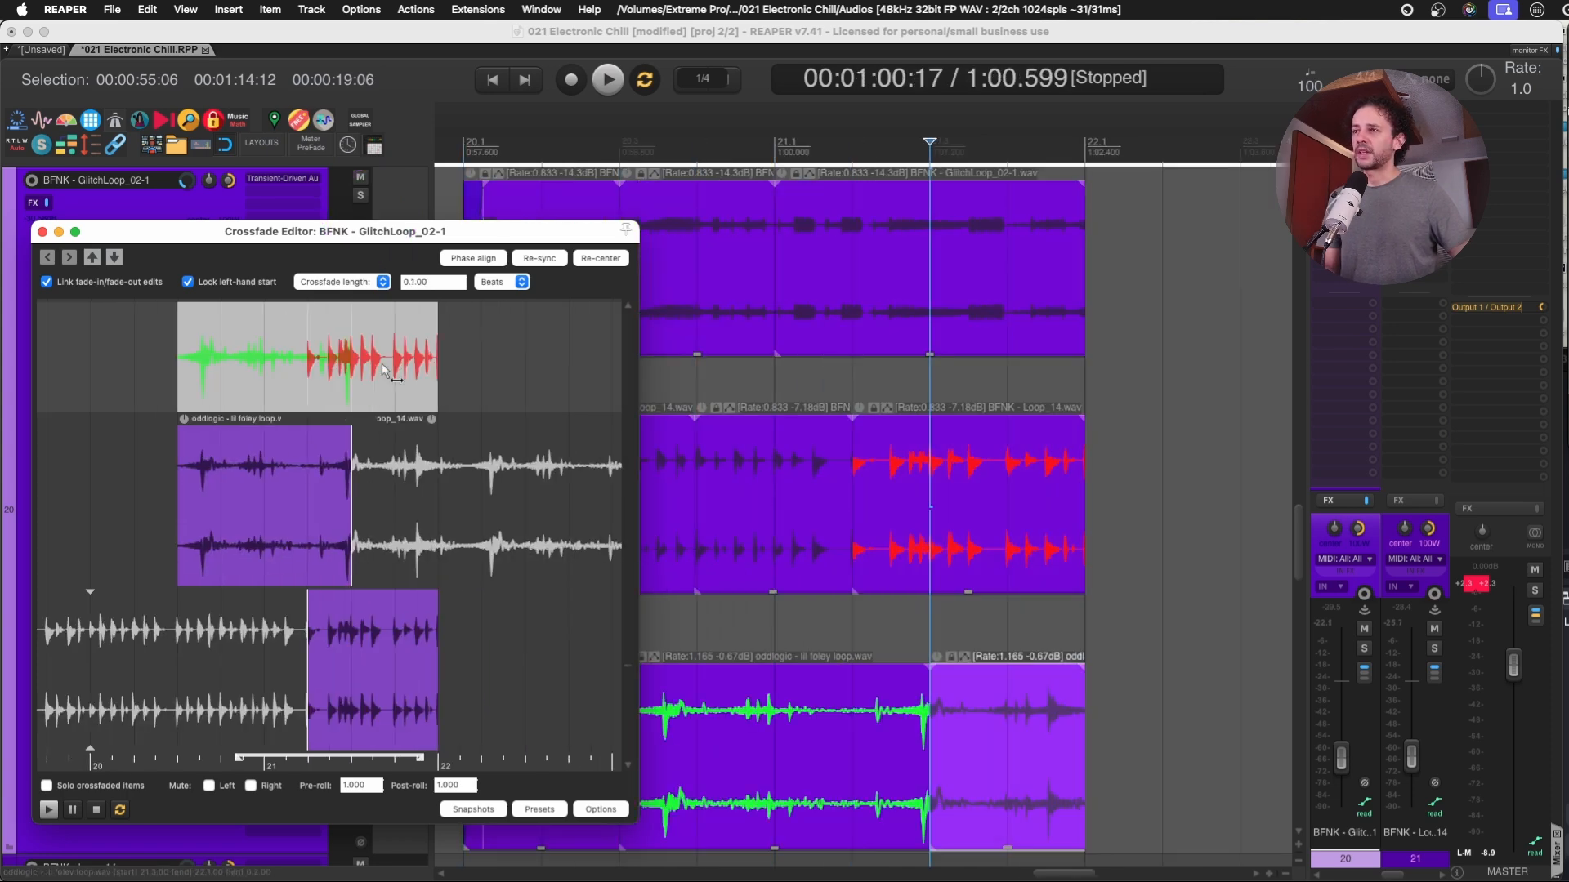
{"action": "key", "text": "Left"}
{"action": "key", "text": "Left"}
{"action": "key", "text": "Left"}
{"action": "key", "text": "Left"}
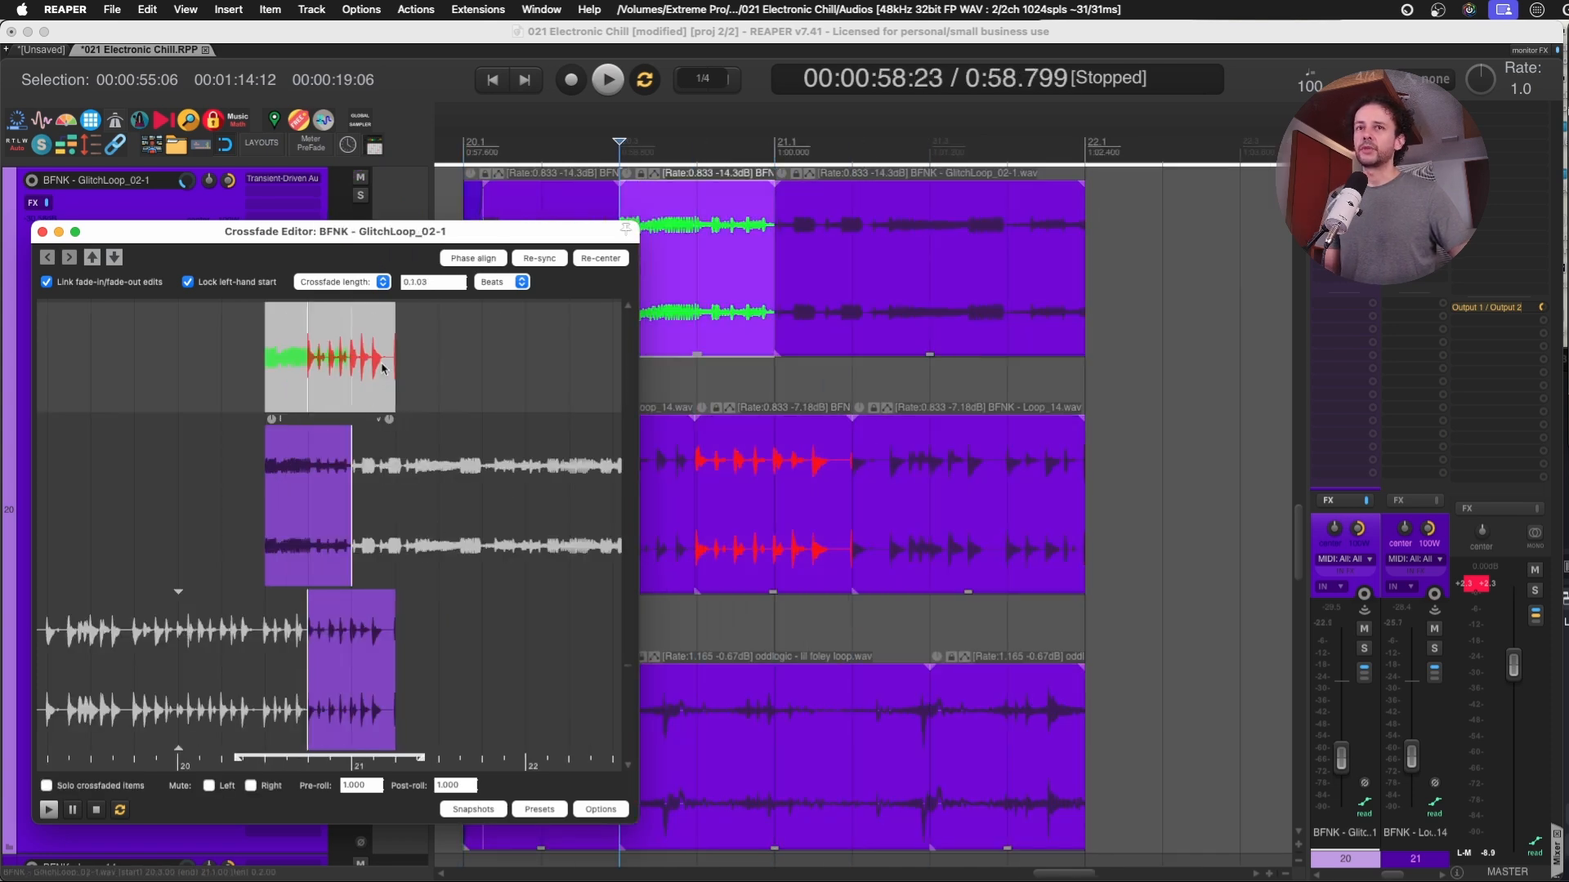
{"action": "key", "text": "Left"}
{"action": "key", "text": "Left"}
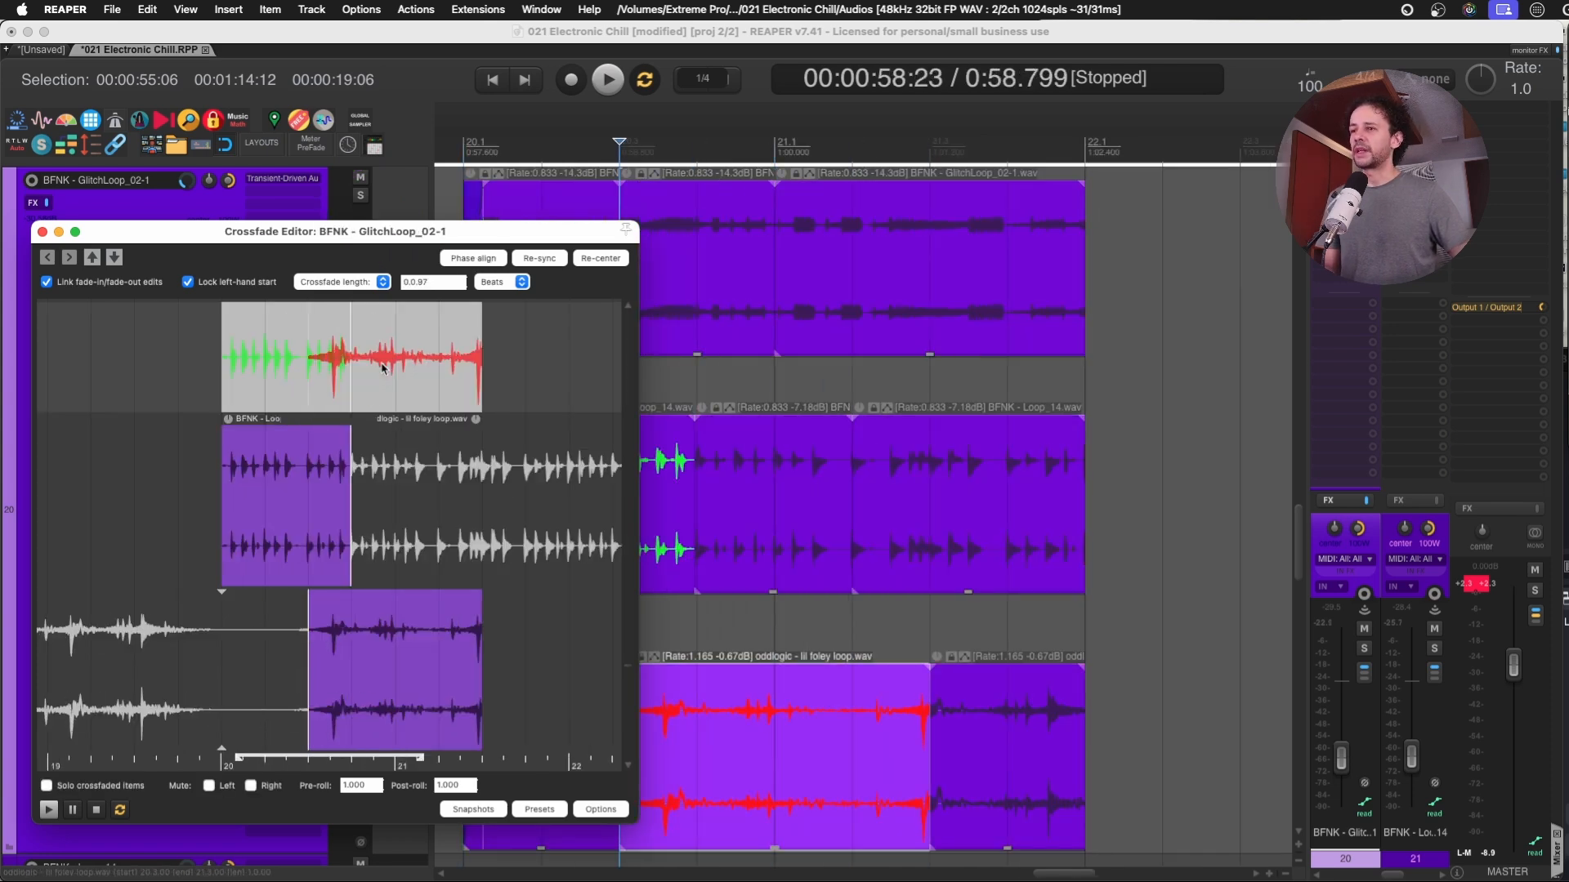
{"action": "key", "text": "Right"}
{"action": "key", "text": "Right"}
{"action": "key", "text": "Right"}
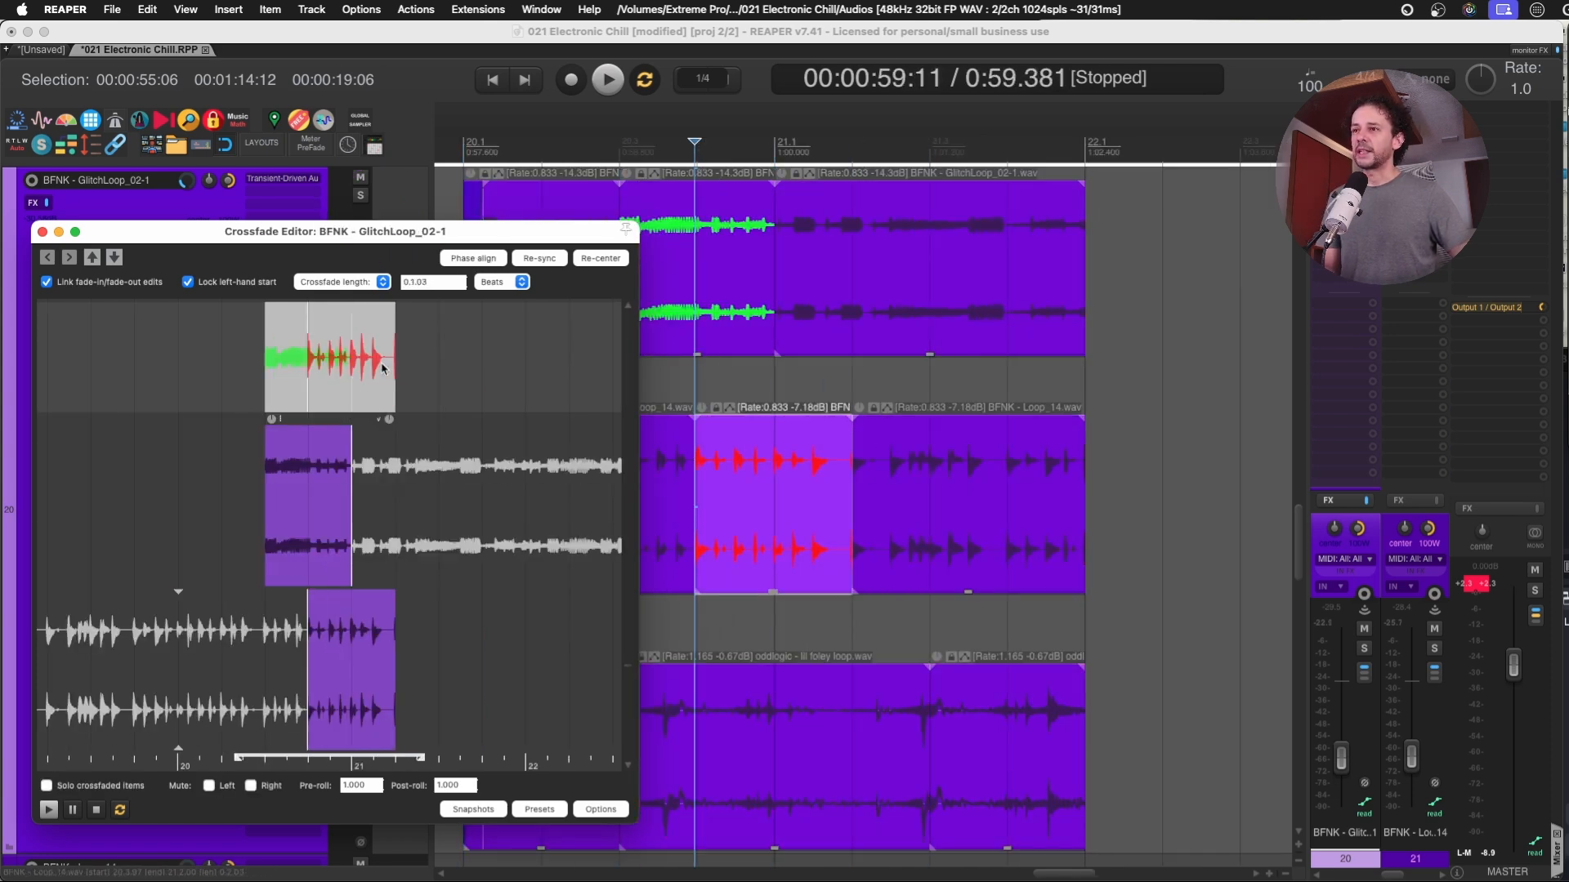
{"action": "key", "text": "Right"}
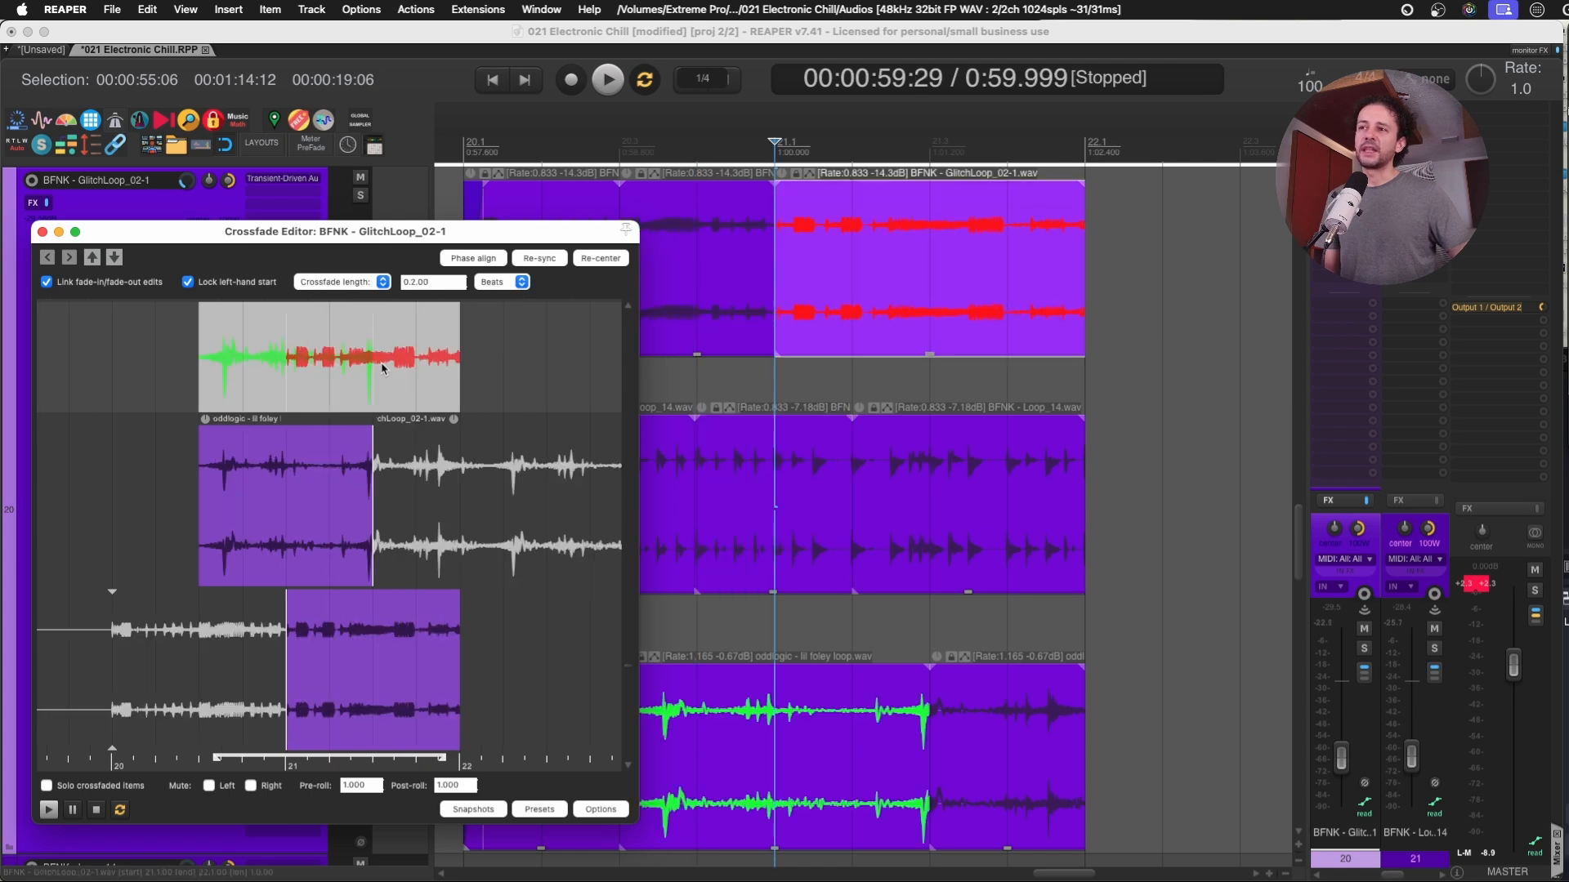
{"action": "key", "text": "Right"}
{"action": "key", "text": "Left"}
{"action": "key", "text": "Right"}
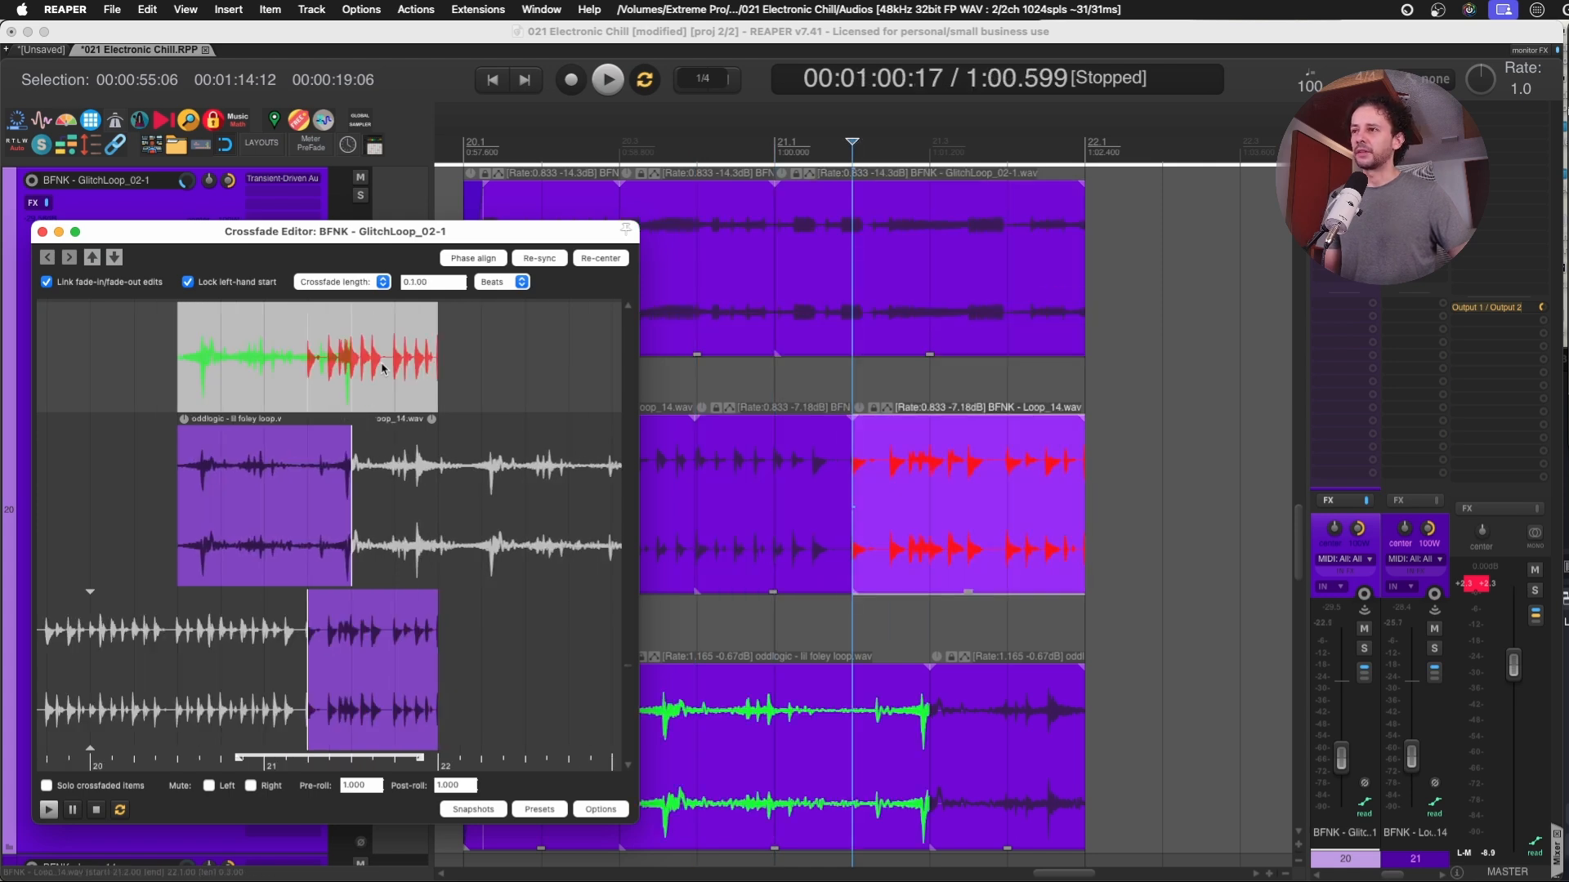
{"action": "key", "text": "Left"}
{"action": "key", "text": "Right"}
{"action": "key", "text": "Left"}
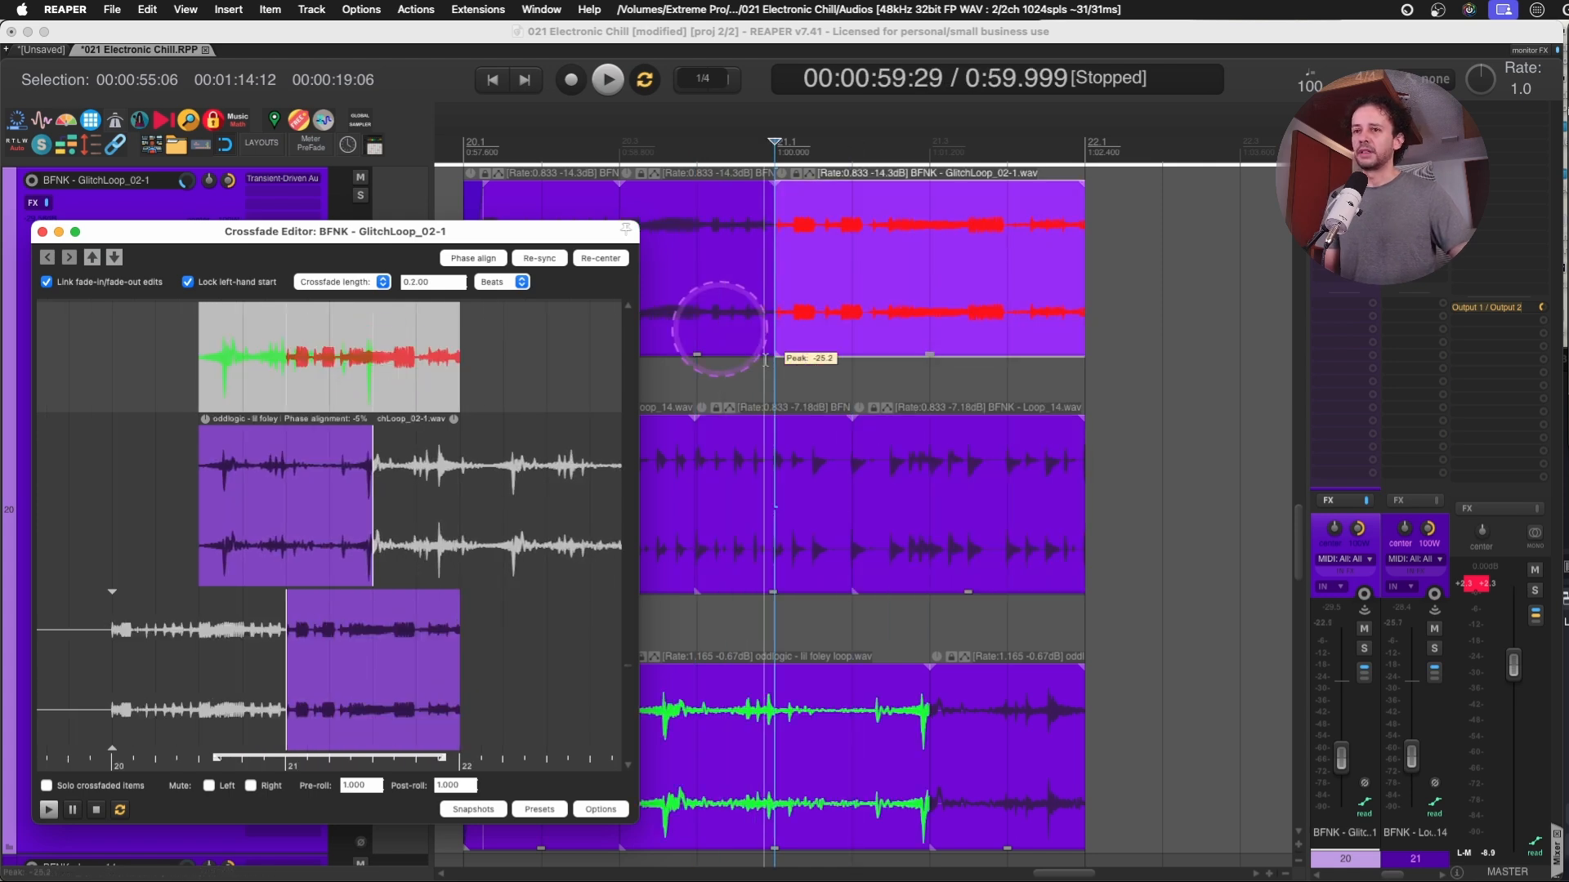
Reposition the Crossfade Editor clear of the items and enlarge its window.
{"action": "key", "text": "super+m"}
{"action": "scroll", "coordinate": [850, 368], "scroll_direction": "left", "scroll_amount": 4}
{"action": "left_click_drag", "start_coordinate": [566, 237], "coordinate": [543, 188]}
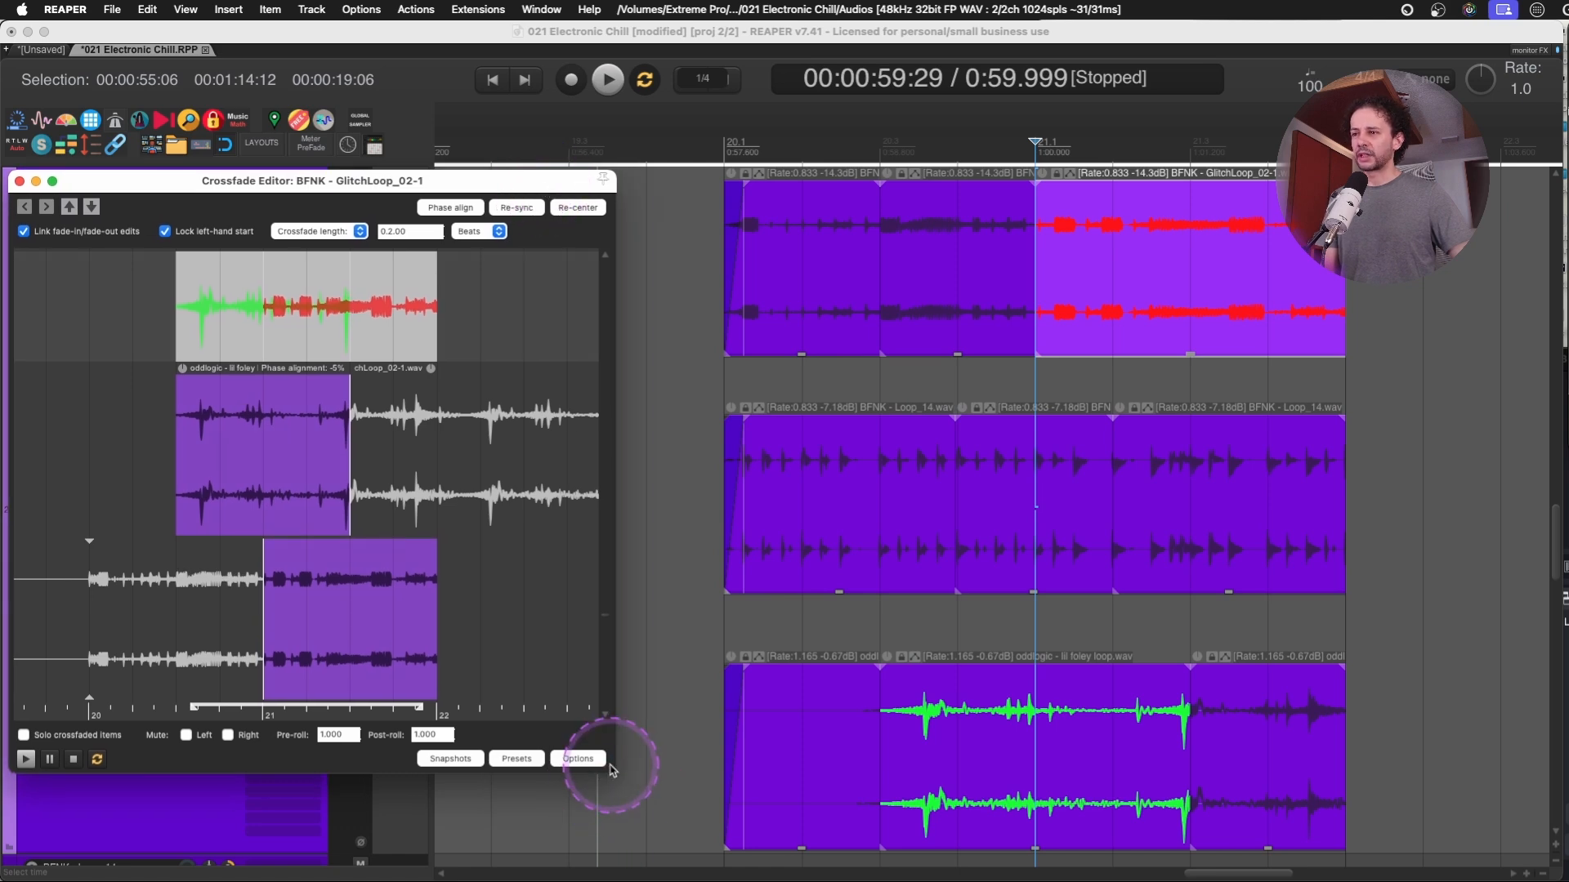
{"action": "left_click_drag", "start_coordinate": [612, 769], "coordinate": [698, 849]}
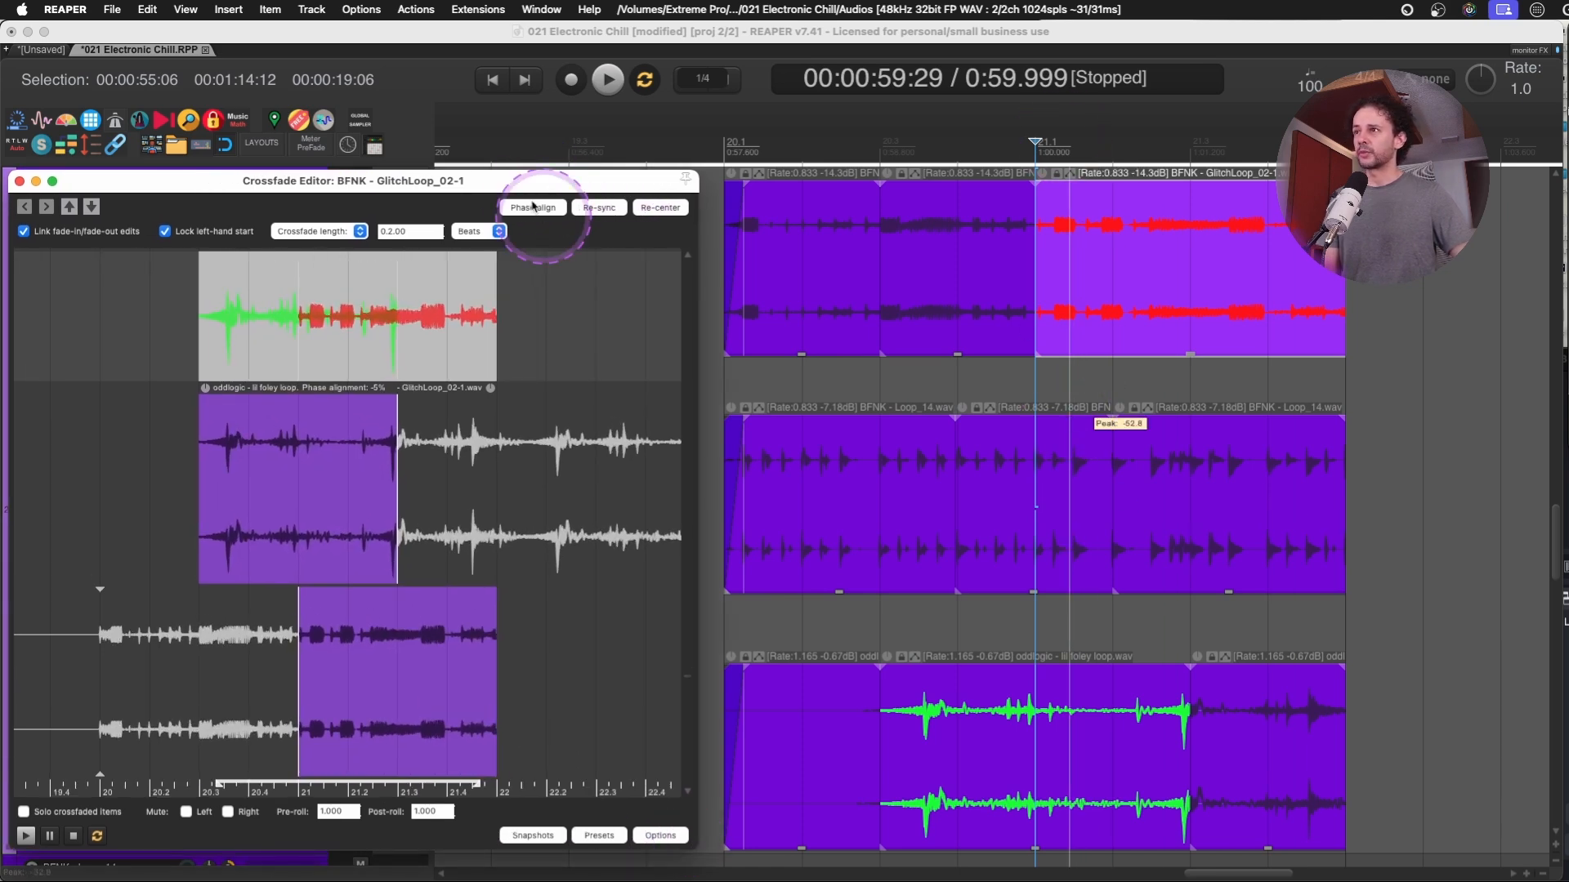
{"action": "key", "text": "Left"}
{"action": "key", "text": "Right"}
{"action": "key", "text": "Up"}
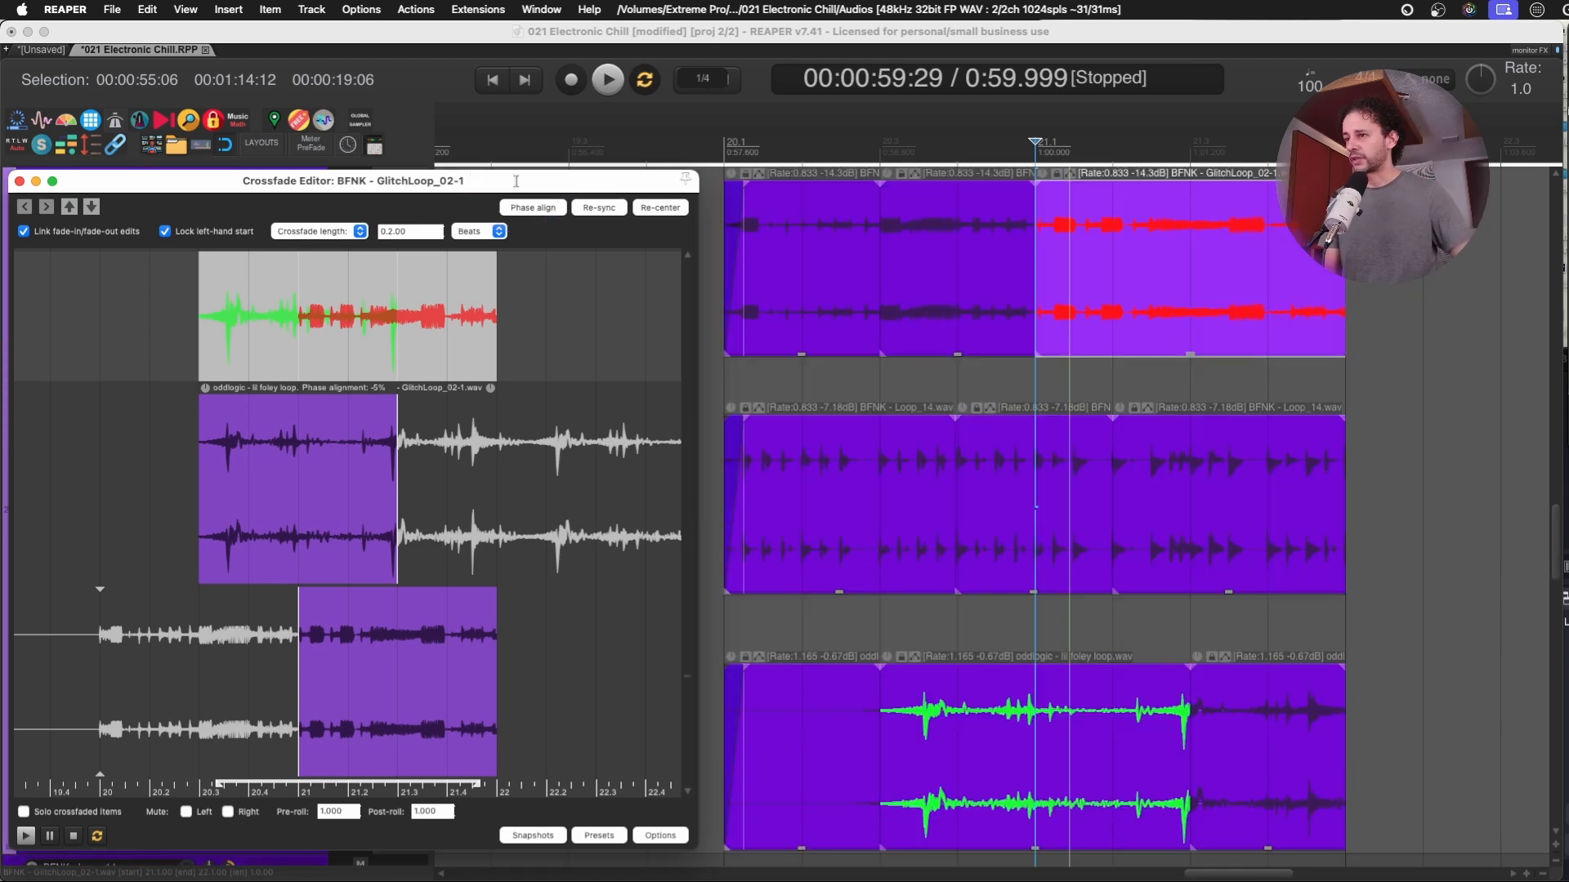
{"action": "left_click", "coordinate": [309, 474]}
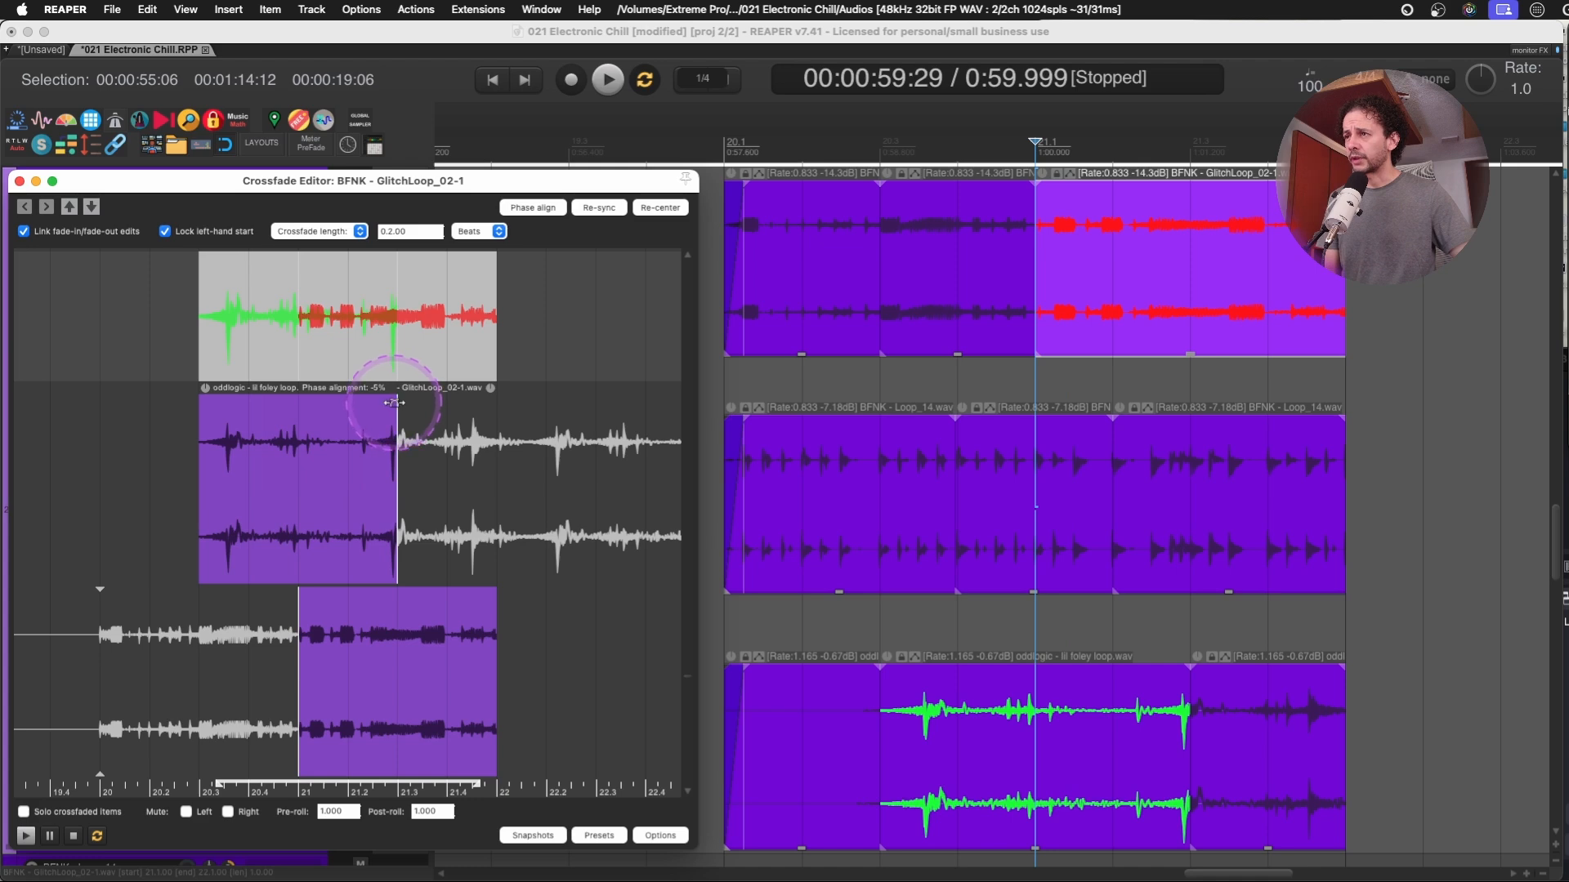
Lengthen the foley loop to GlitchLoop crossfade to about 0.3.40 beats and the GlitchLoop to Loop_14 crossfade to about 0.2.03.
{"action": "mouse_move", "coordinate": [394, 399]}
{"action": "left_mouse_down"}
{"action": "mouse_move", "coordinate": [349, 400]}
{"action": "mouse_move", "coordinate": [423, 398]}
{"action": "mouse_move", "coordinate": [384, 400]}
{"action": "mouse_move", "coordinate": [393, 433]}
{"action": "mouse_move", "coordinate": [369, 408]}
{"action": "mouse_move", "coordinate": [419, 335]}
{"action": "mouse_move", "coordinate": [402, 408]}
{"action": "mouse_move", "coordinate": [372, 403]}
{"action": "left_mouse_up"}
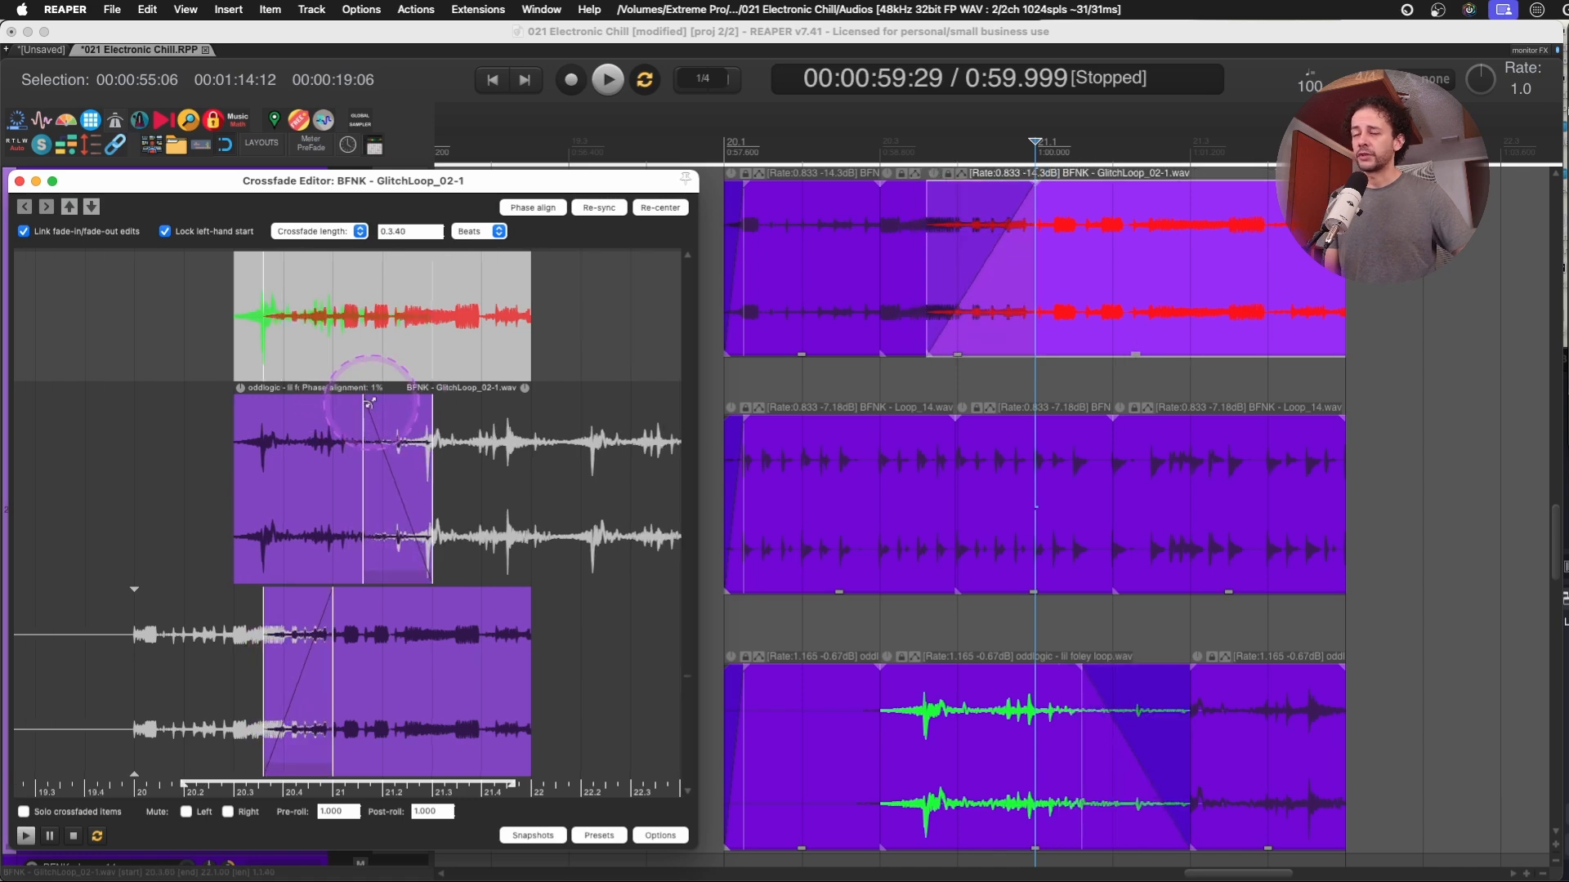
{"action": "key", "text": "Left"}
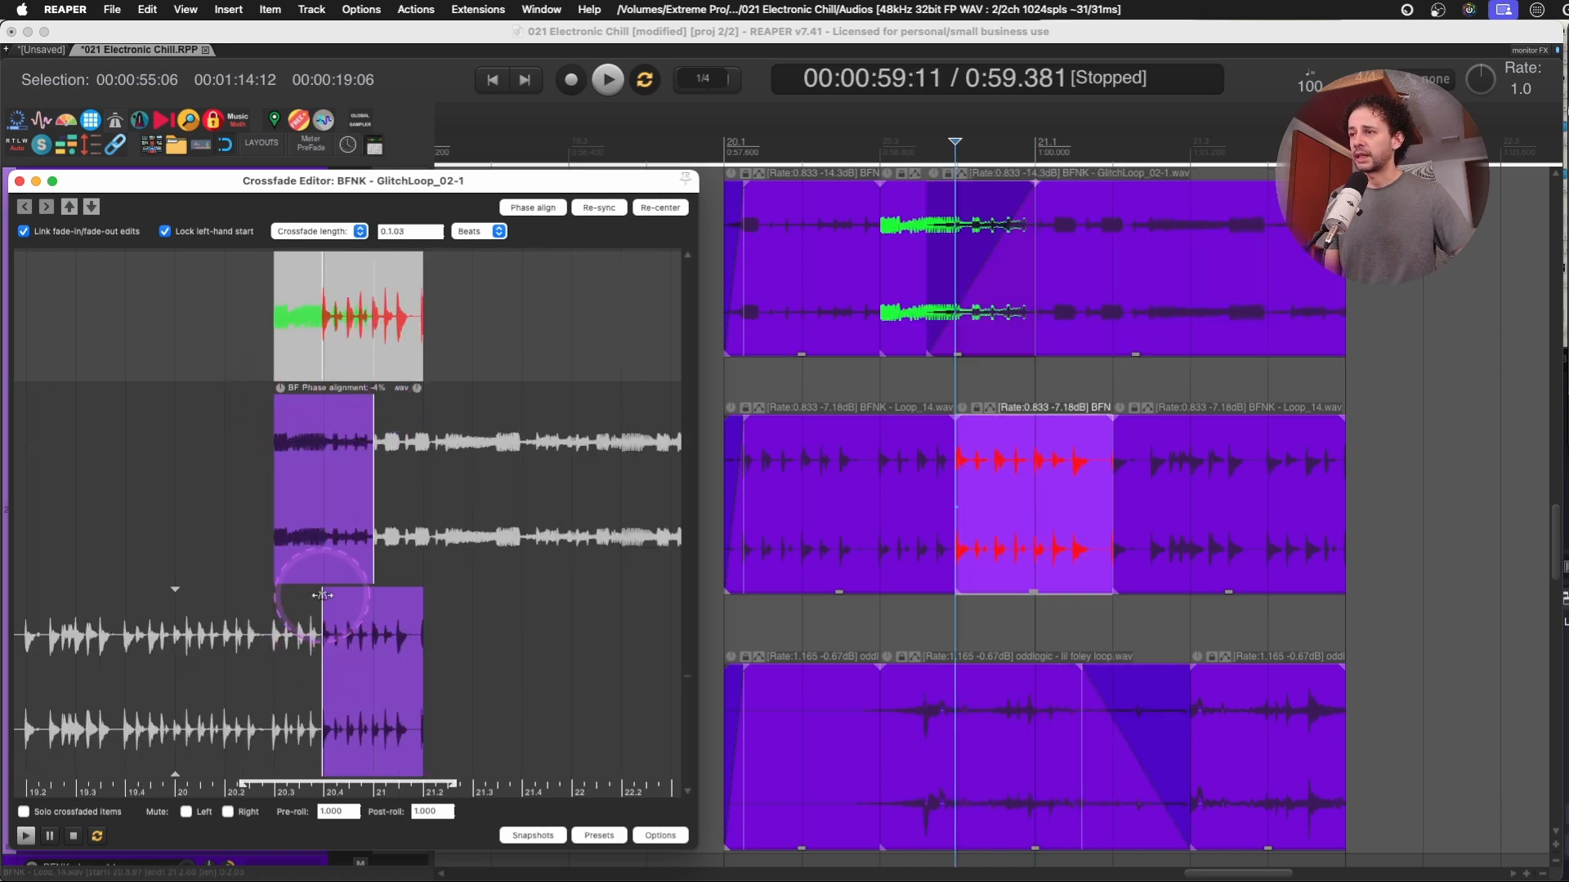
{"action": "left_click_drag", "start_coordinate": [322, 595], "coordinate": [390, 594]}
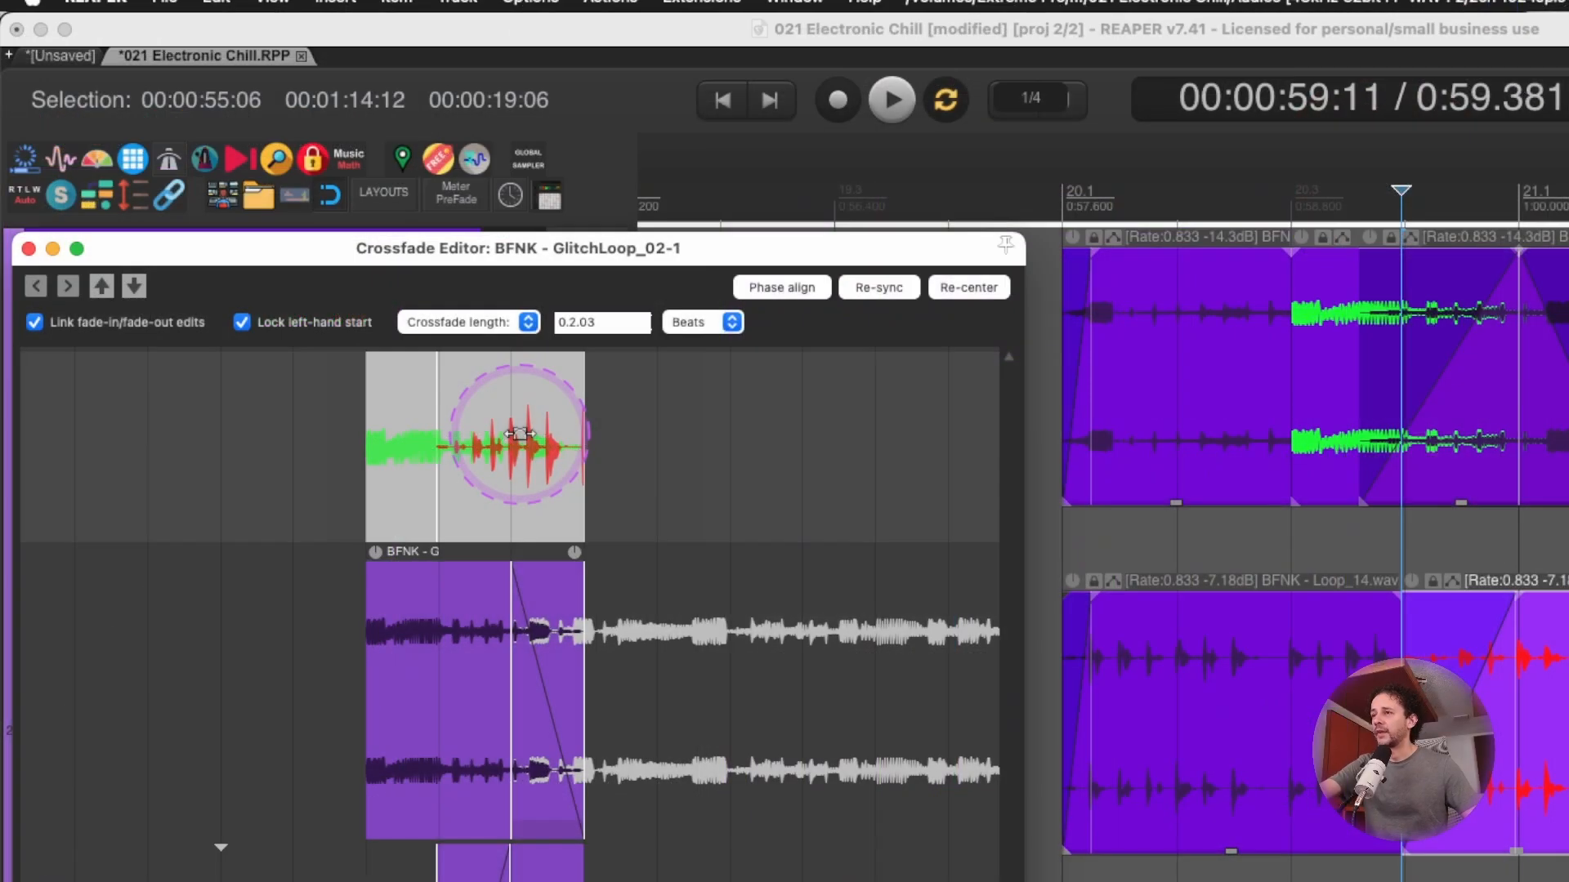
Phase align the GlitchLoop to Loop_14 crossfade by adjusting the left item position, and re-sync its fades.
{"action": "left_click", "coordinate": [794, 289]}
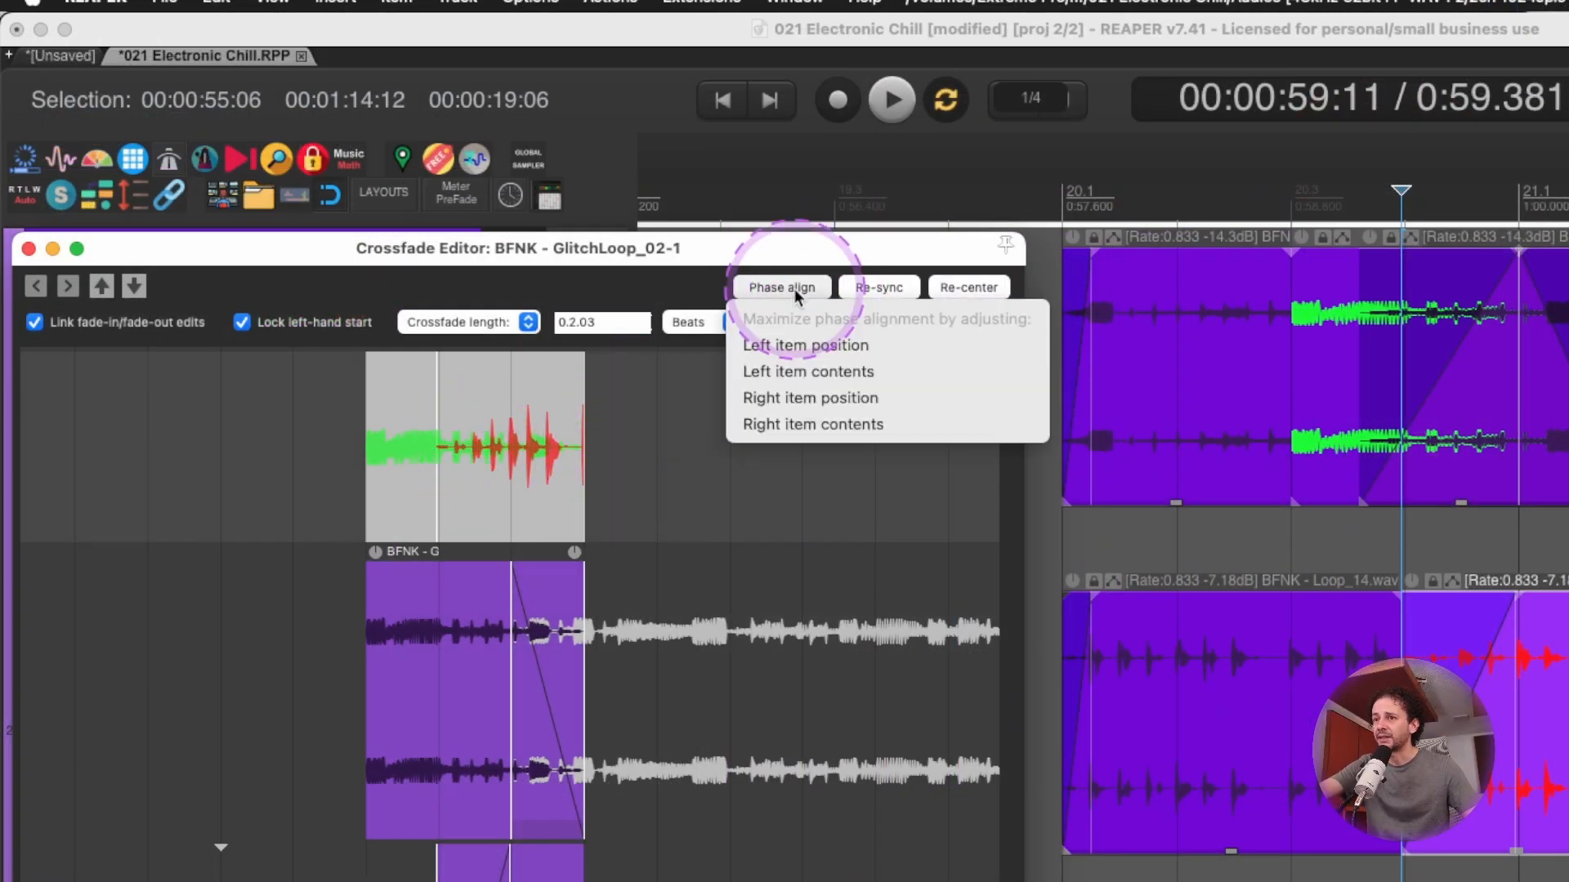
{"action": "left_click", "coordinate": [799, 343]}
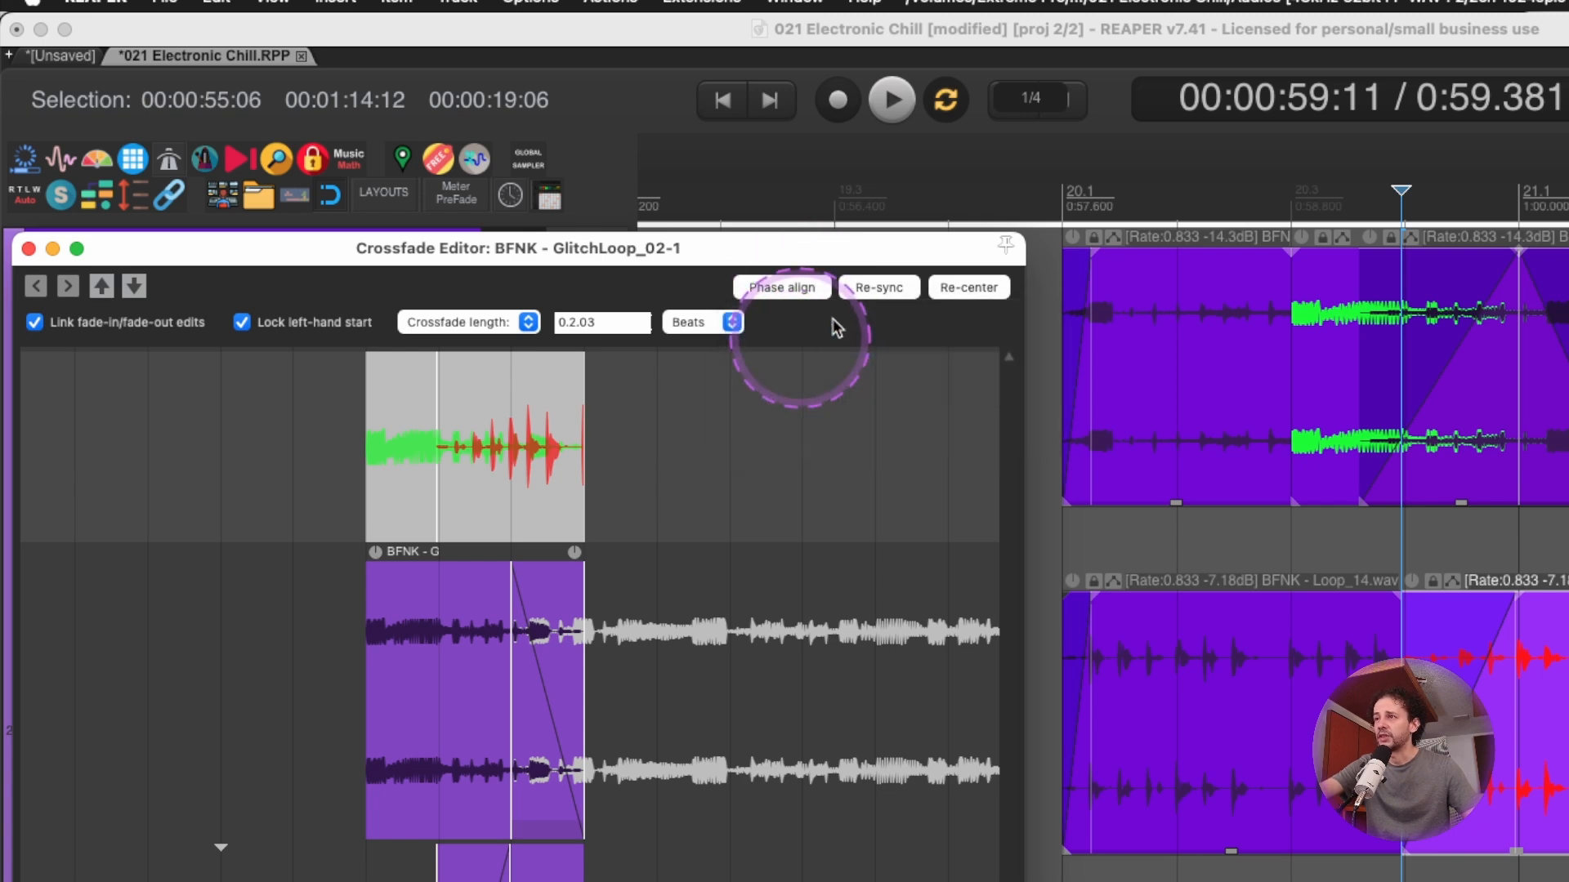
{"action": "left_click", "coordinate": [871, 284]}
{"action": "left_click", "coordinate": [881, 315]}
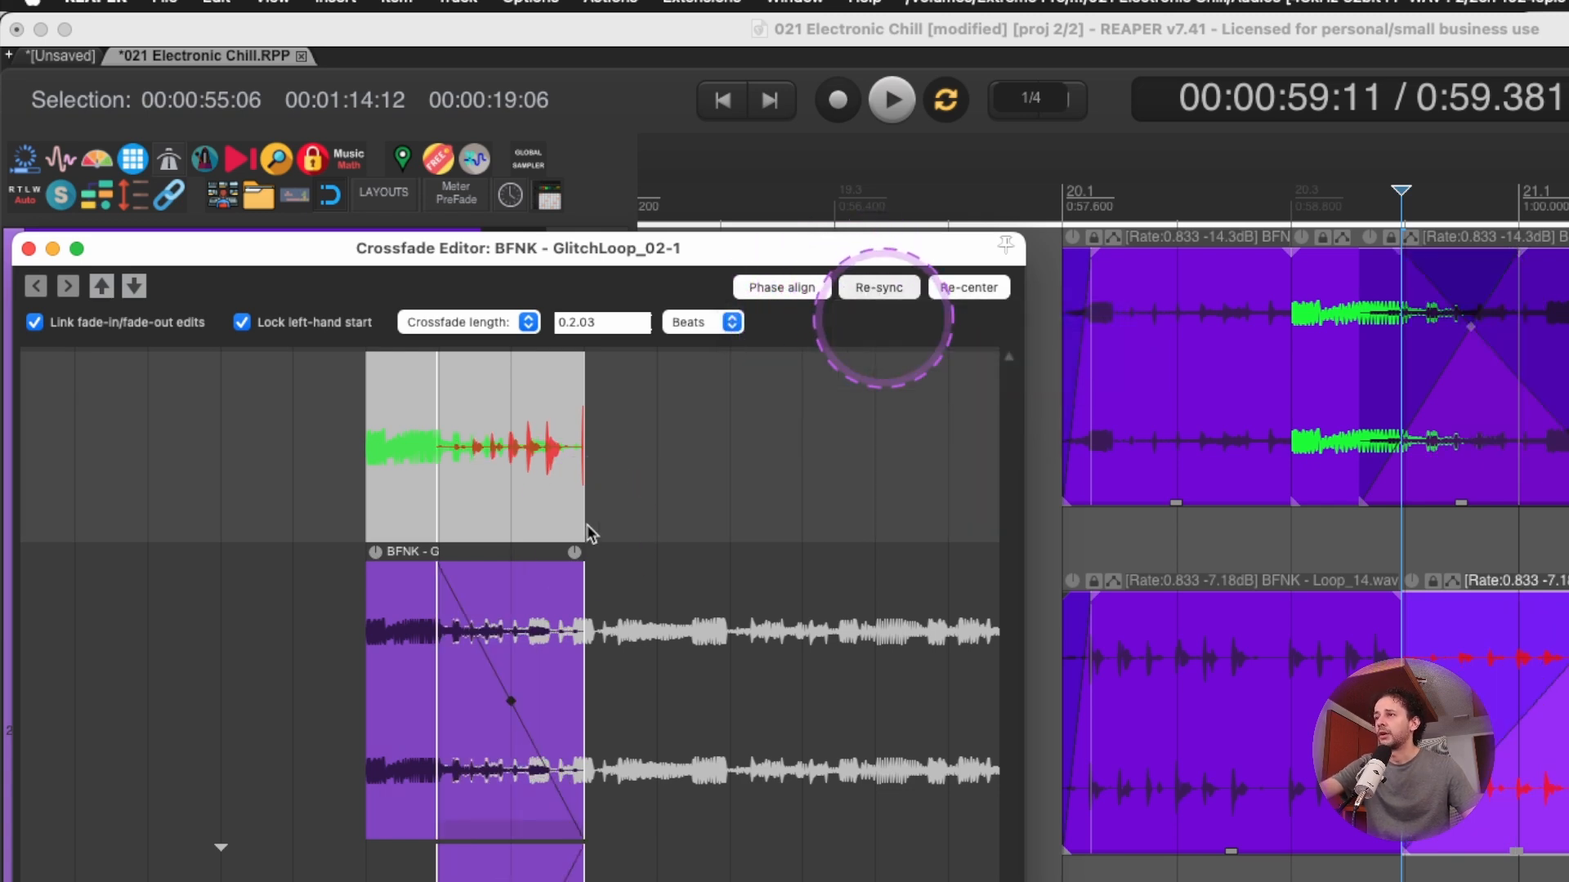
Return to the foley loop to GlitchLoop crossfade and shorten it to about 0.2.58 beats by moving its edge.
{"action": "left_click_drag", "start_coordinate": [724, 643], "coordinate": [641, 633]}
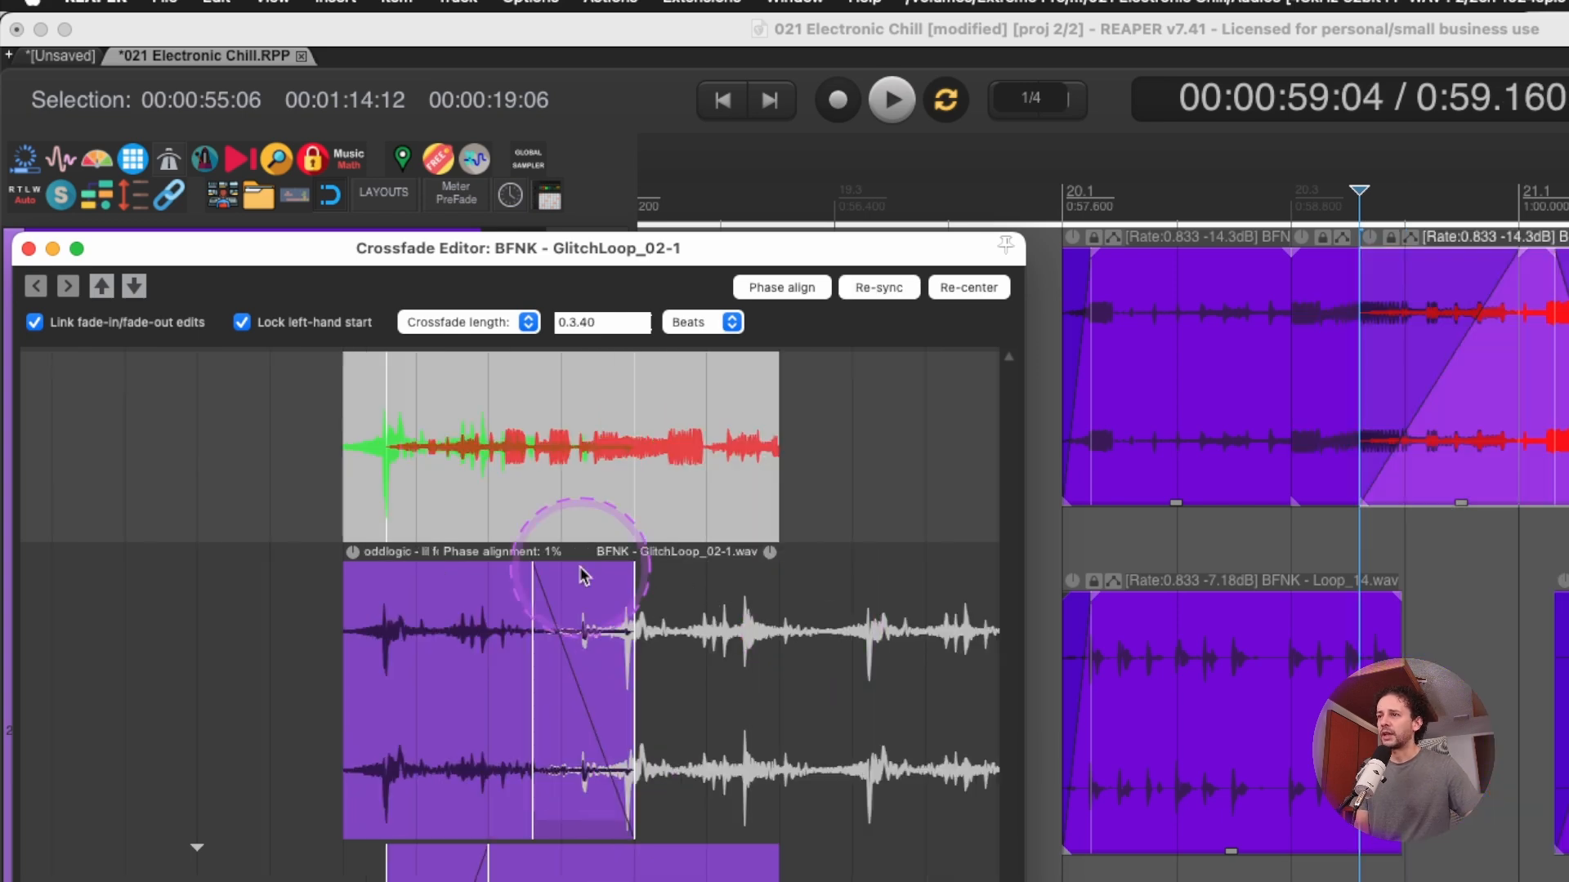
{"action": "left_click_drag", "start_coordinate": [537, 576], "coordinate": [613, 564]}
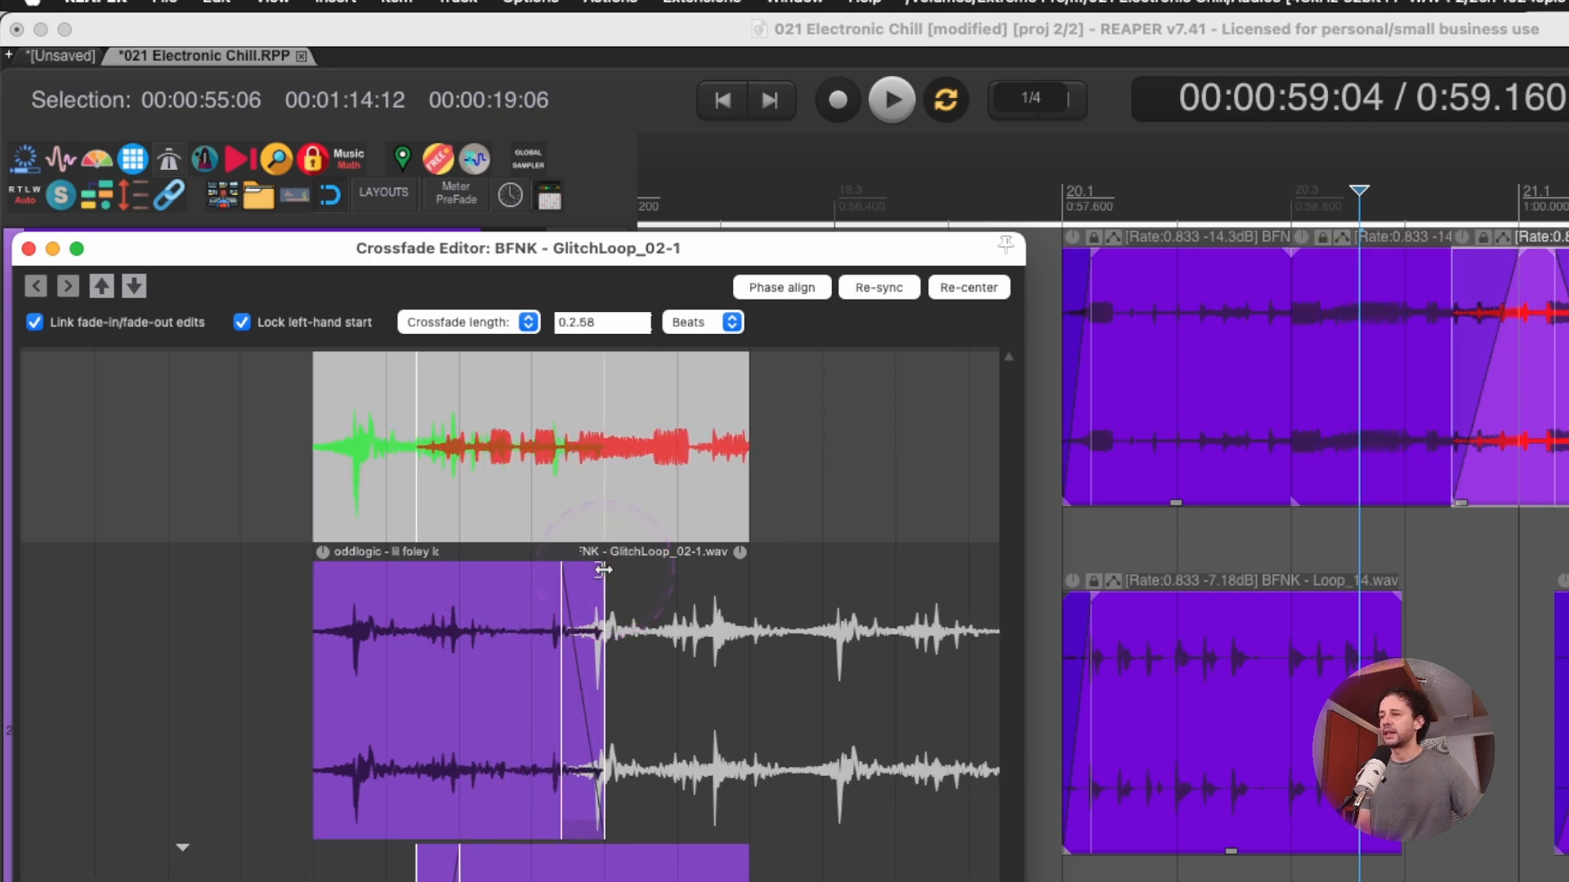
Undo, redo and undo again the last crossfade edits on the BFNK - GlitchLoop_02-1 item.
{"action": "key", "text": "super+z"}
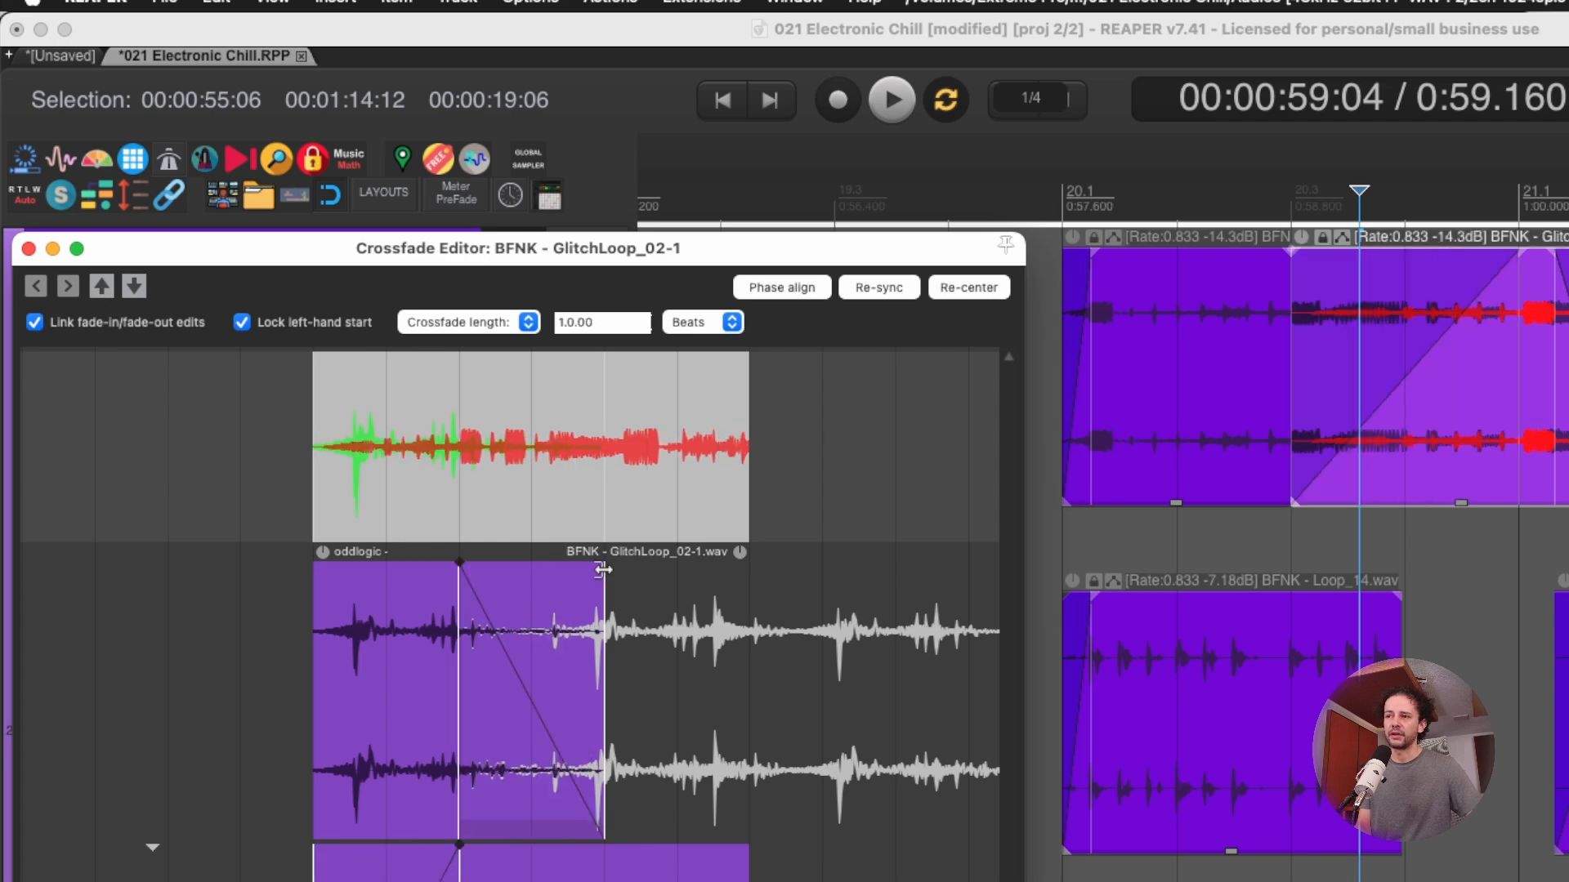
{"action": "key", "text": "super+shift+z"}
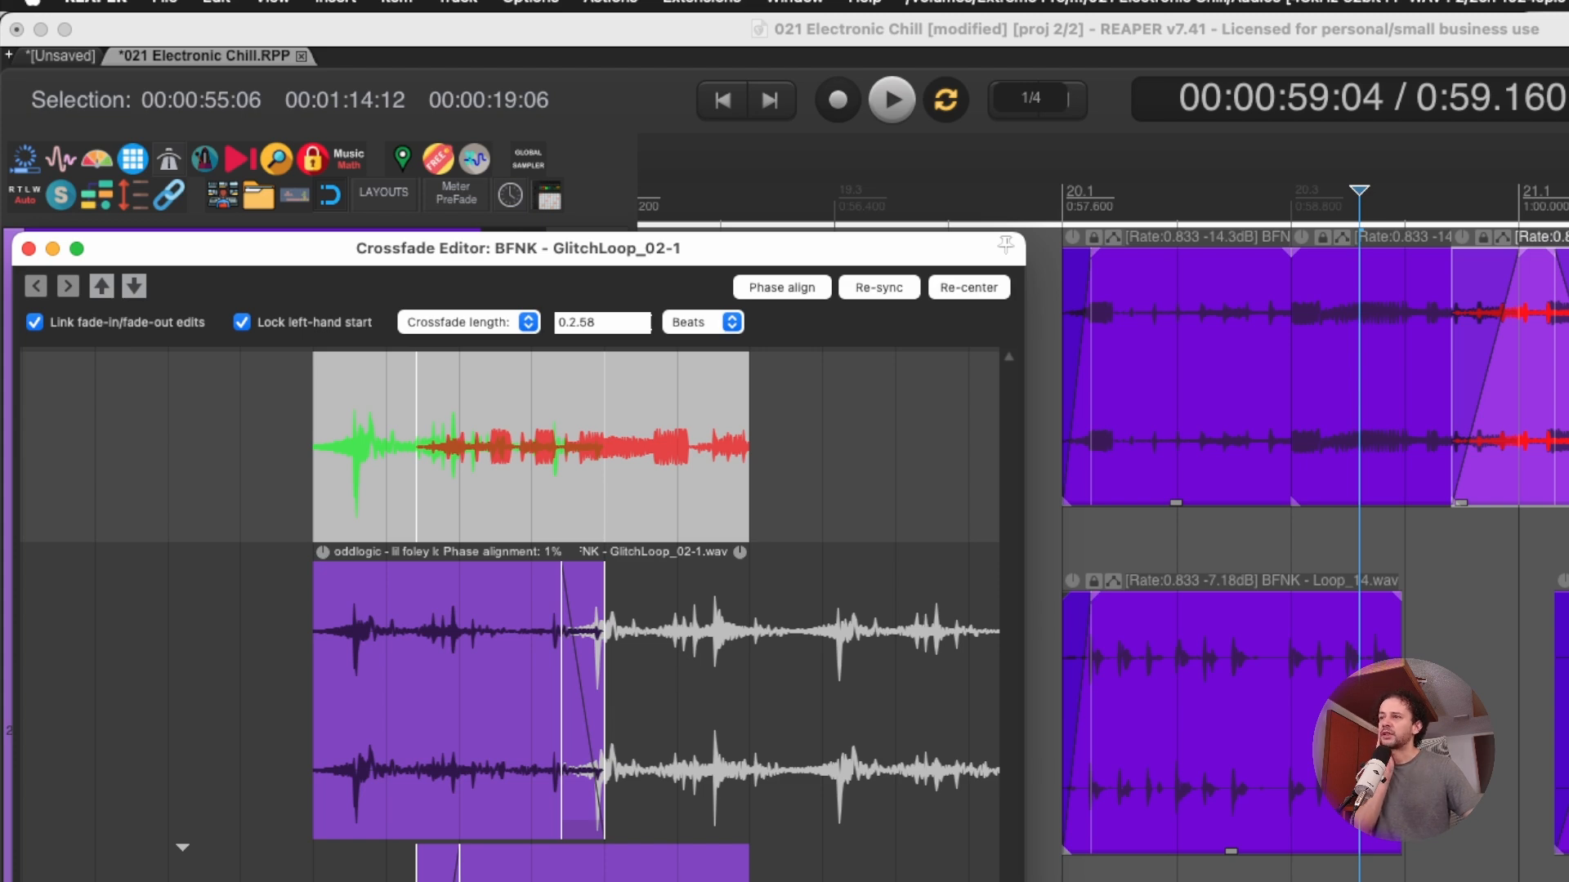
{"action": "key", "text": "super+z"}
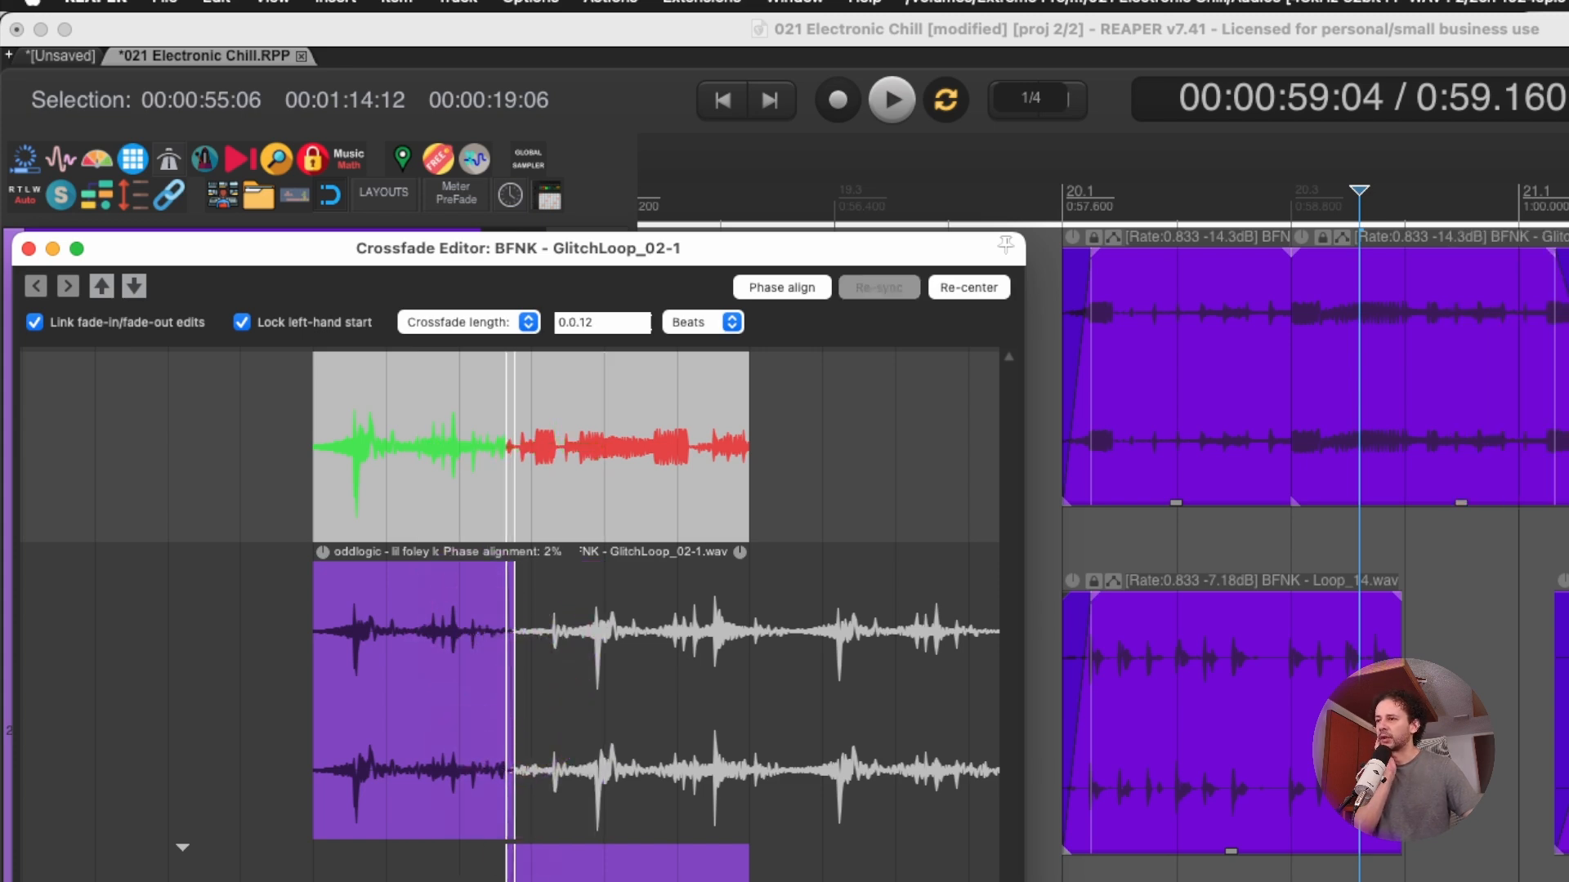
{"action": "right_click", "coordinate": [547, 806]}
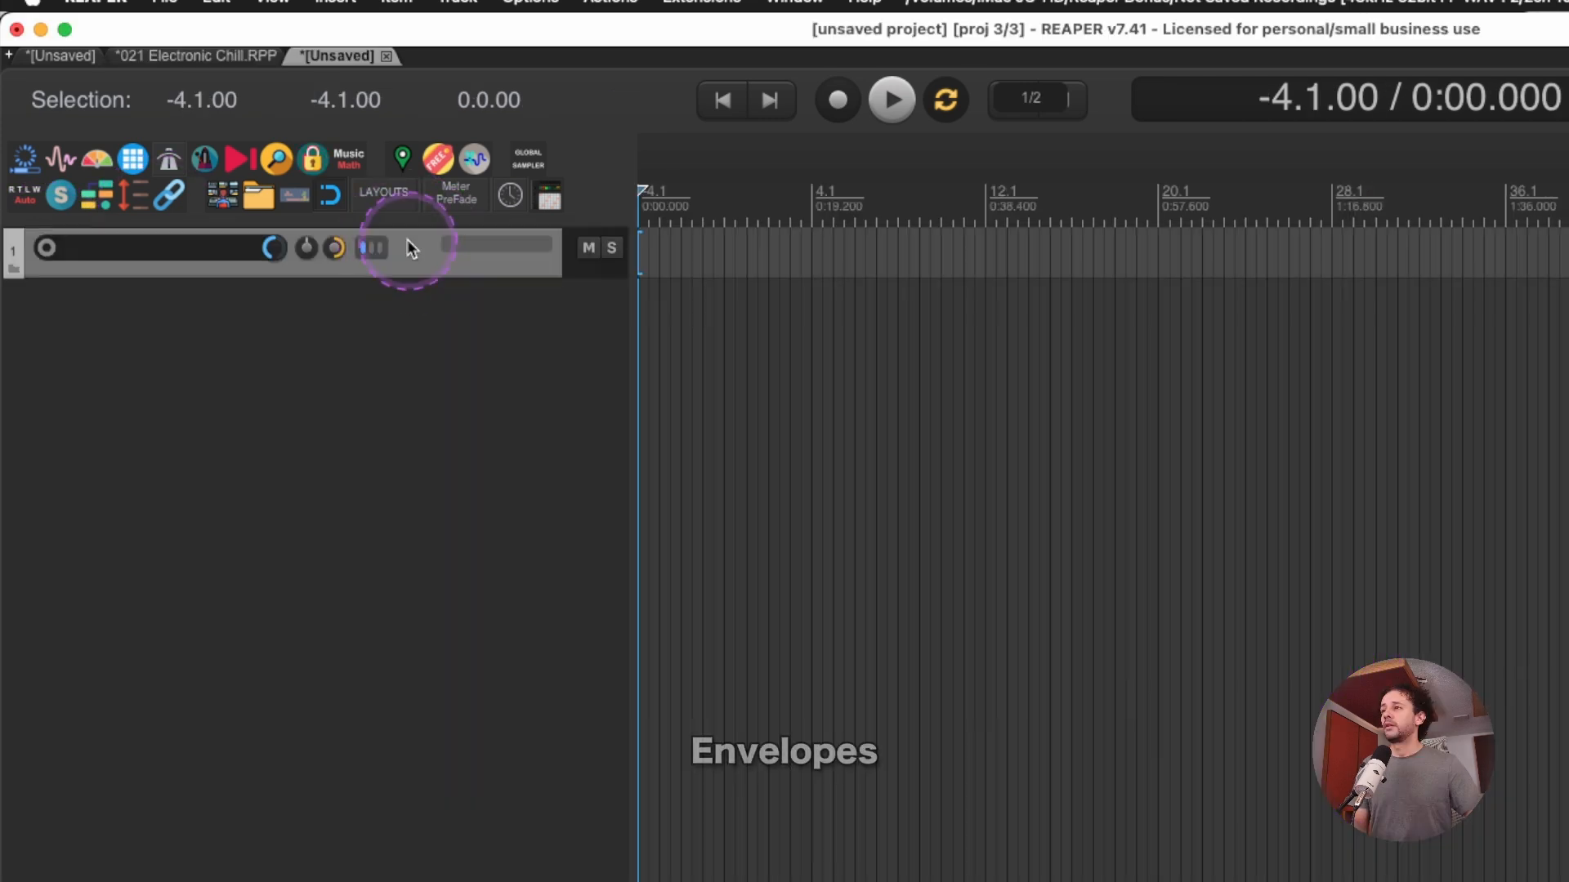
Show the volume envelope of track 1 in a taller lane and set the grid division to 2.
{"action": "key", "text": "v"}
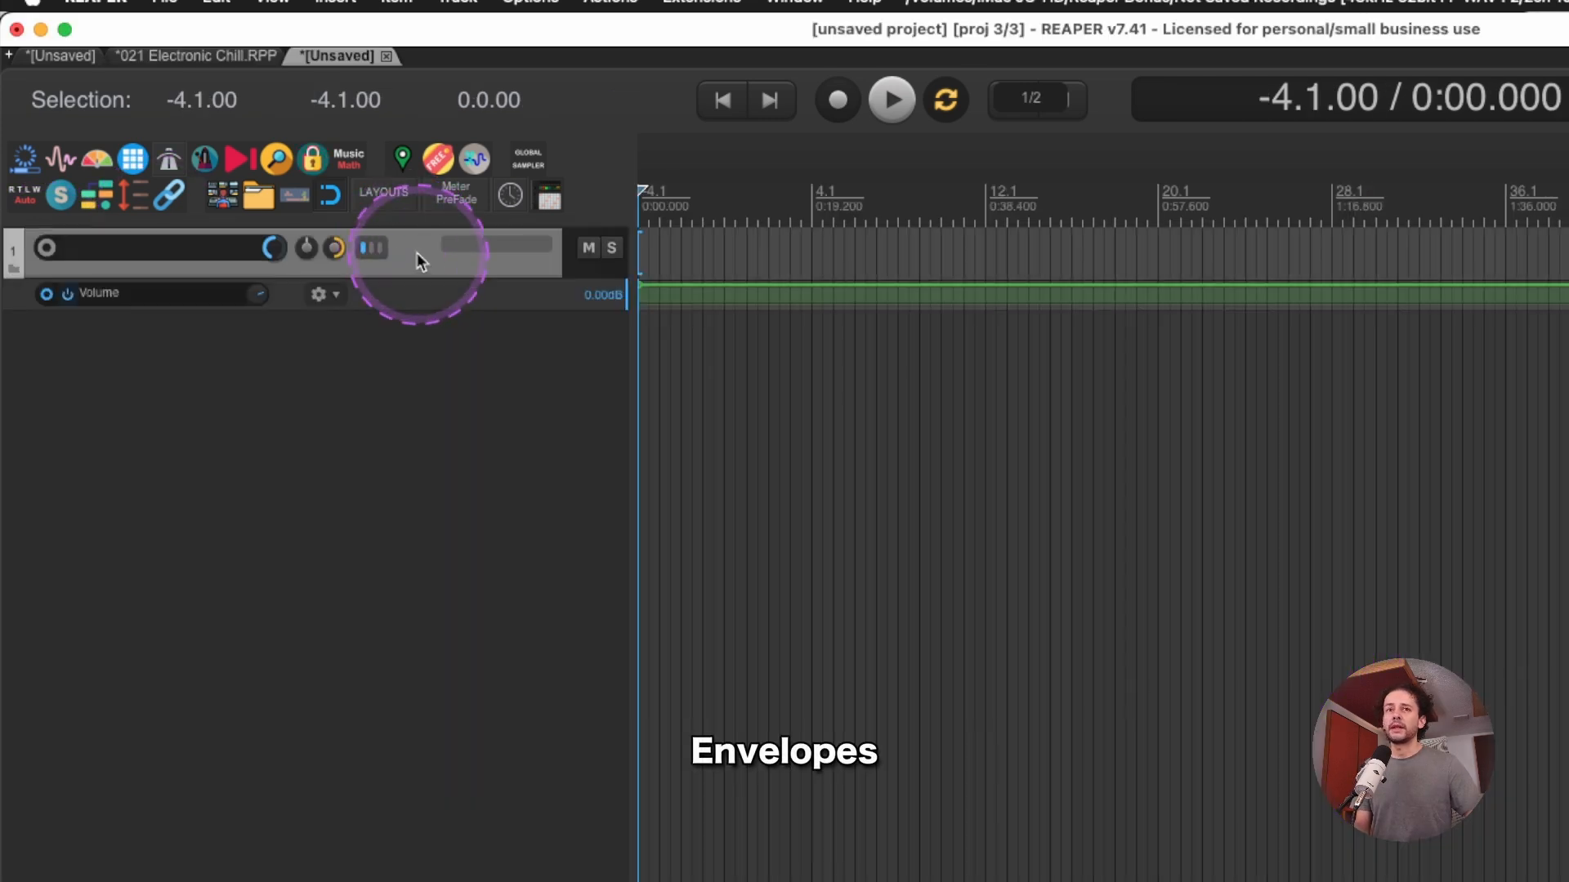
{"action": "left_click_drag", "start_coordinate": [377, 346], "coordinate": [371, 469]}
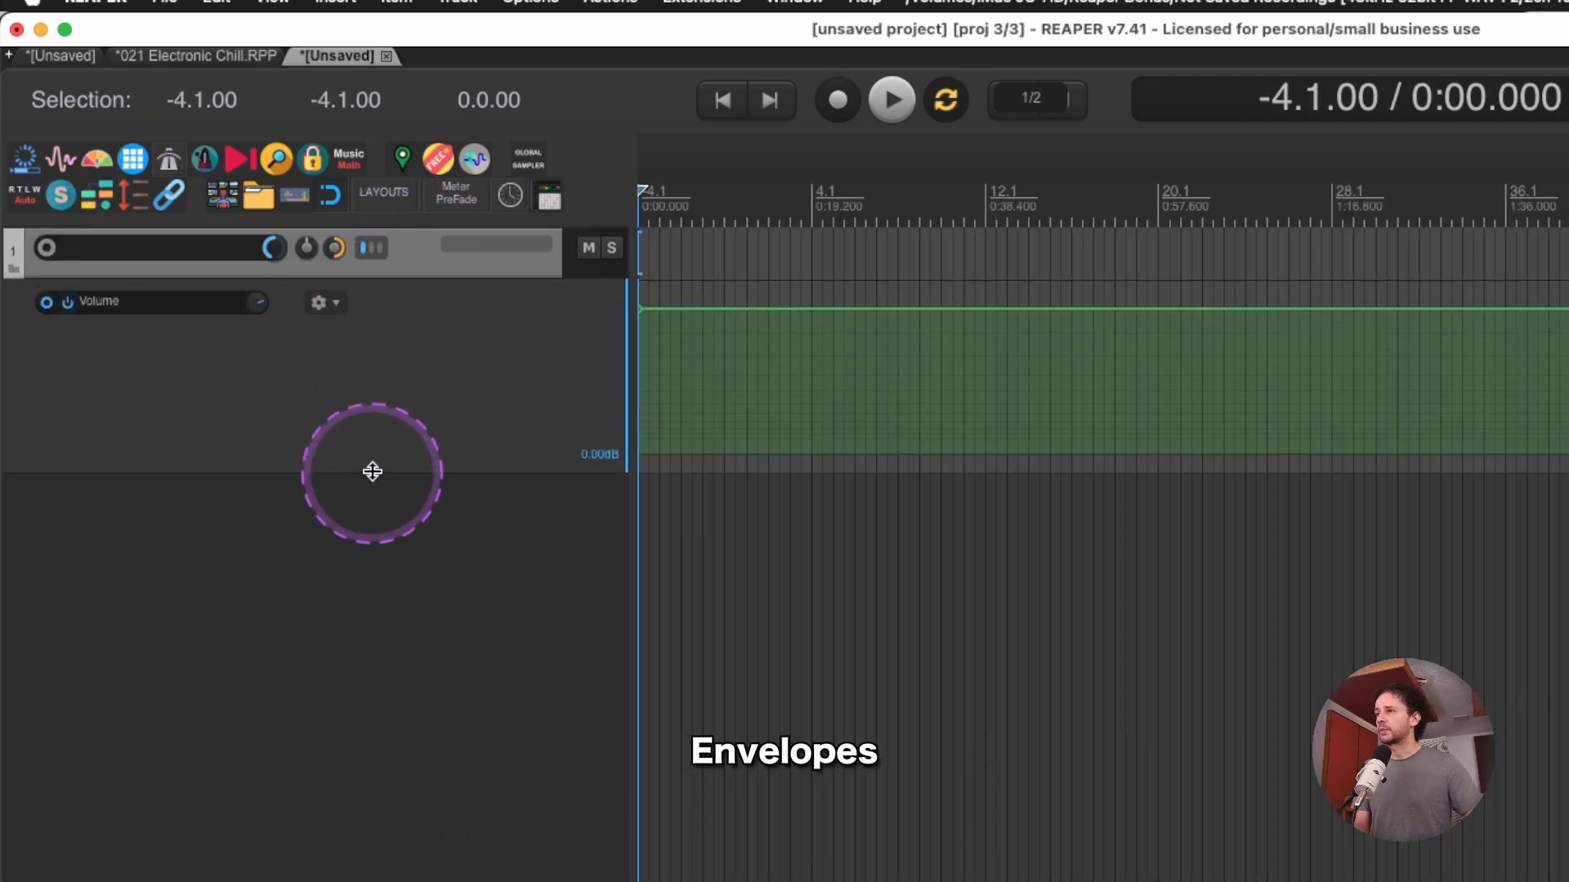
{"action": "left_click", "coordinate": [844, 209]}
{"action": "scroll", "coordinate": [832, 294], "scroll_direction": "up", "scroll_amount": 2}
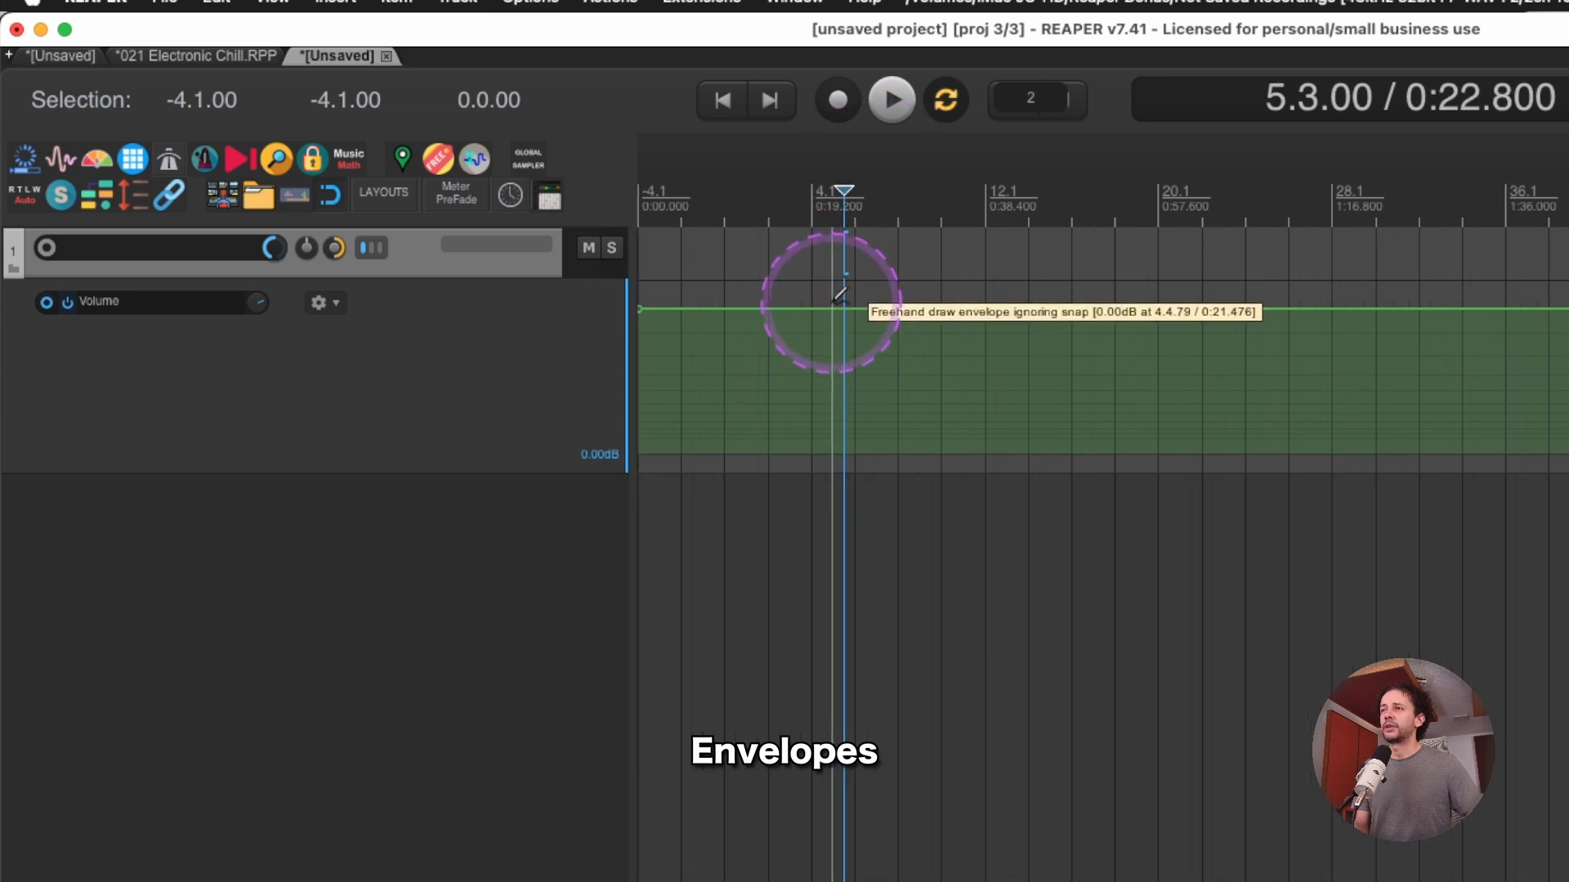
{"action": "scroll", "coordinate": [838, 294], "scroll_direction": "down", "scroll_amount": 1}
{"action": "left_click", "coordinate": [1029, 105]}
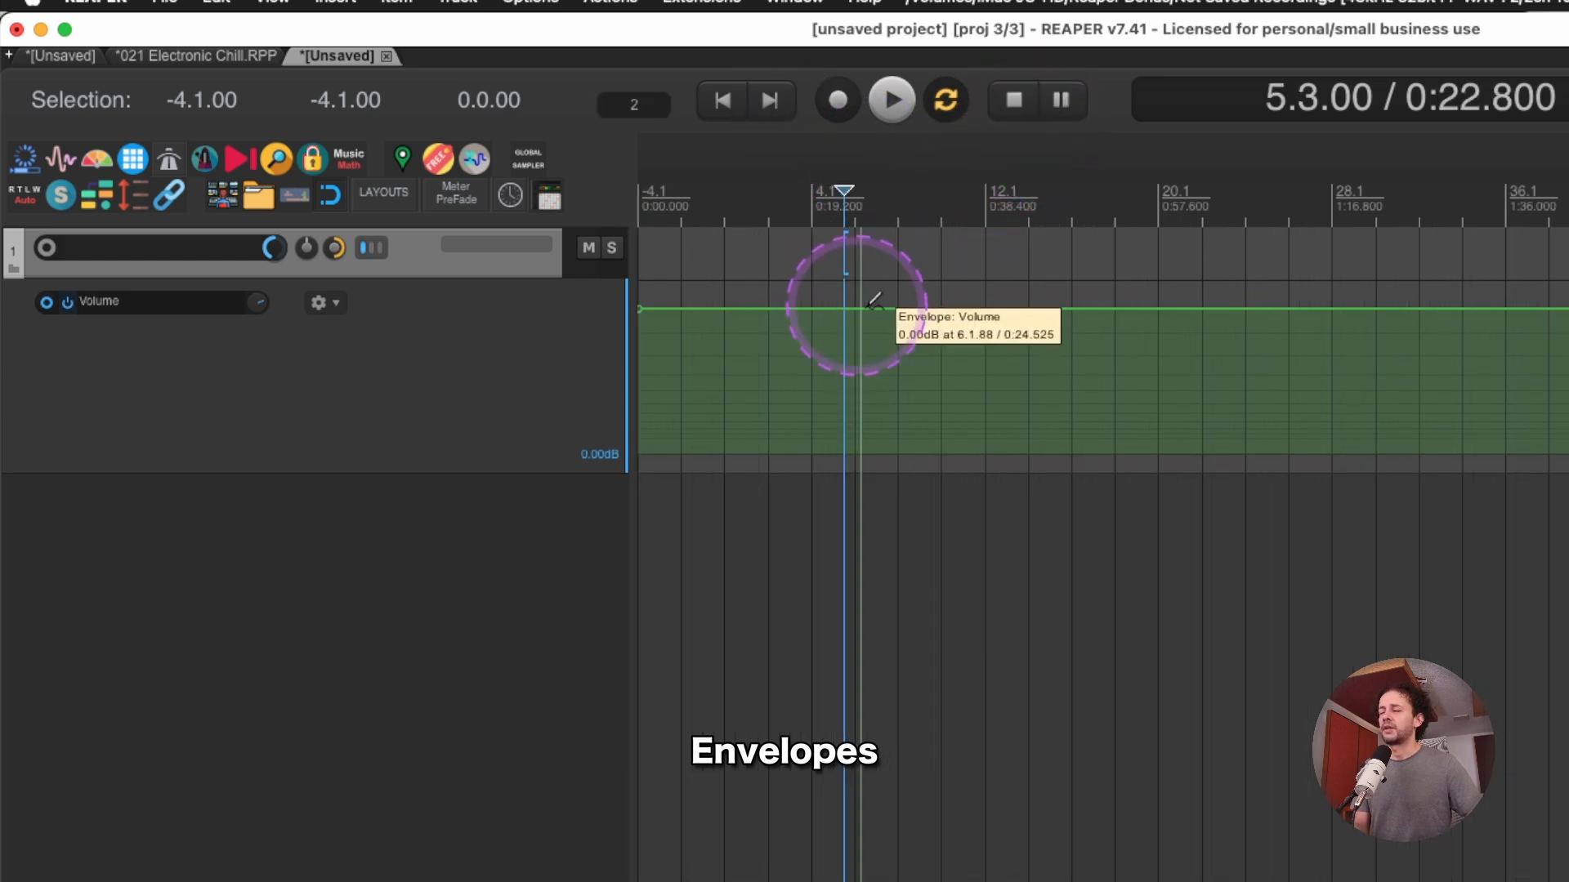
Draw several freehand volume dips on track 1's envelope, between about bars 6 and 34.
{"action": "mouse_move", "coordinate": [875, 306]}
{"action": "left_mouse_down"}
{"action": "mouse_move", "coordinate": [875, 350]}
{"action": "mouse_move", "coordinate": [942, 370]}
{"action": "mouse_move", "coordinate": [995, 350]}
{"action": "left_mouse_up"}
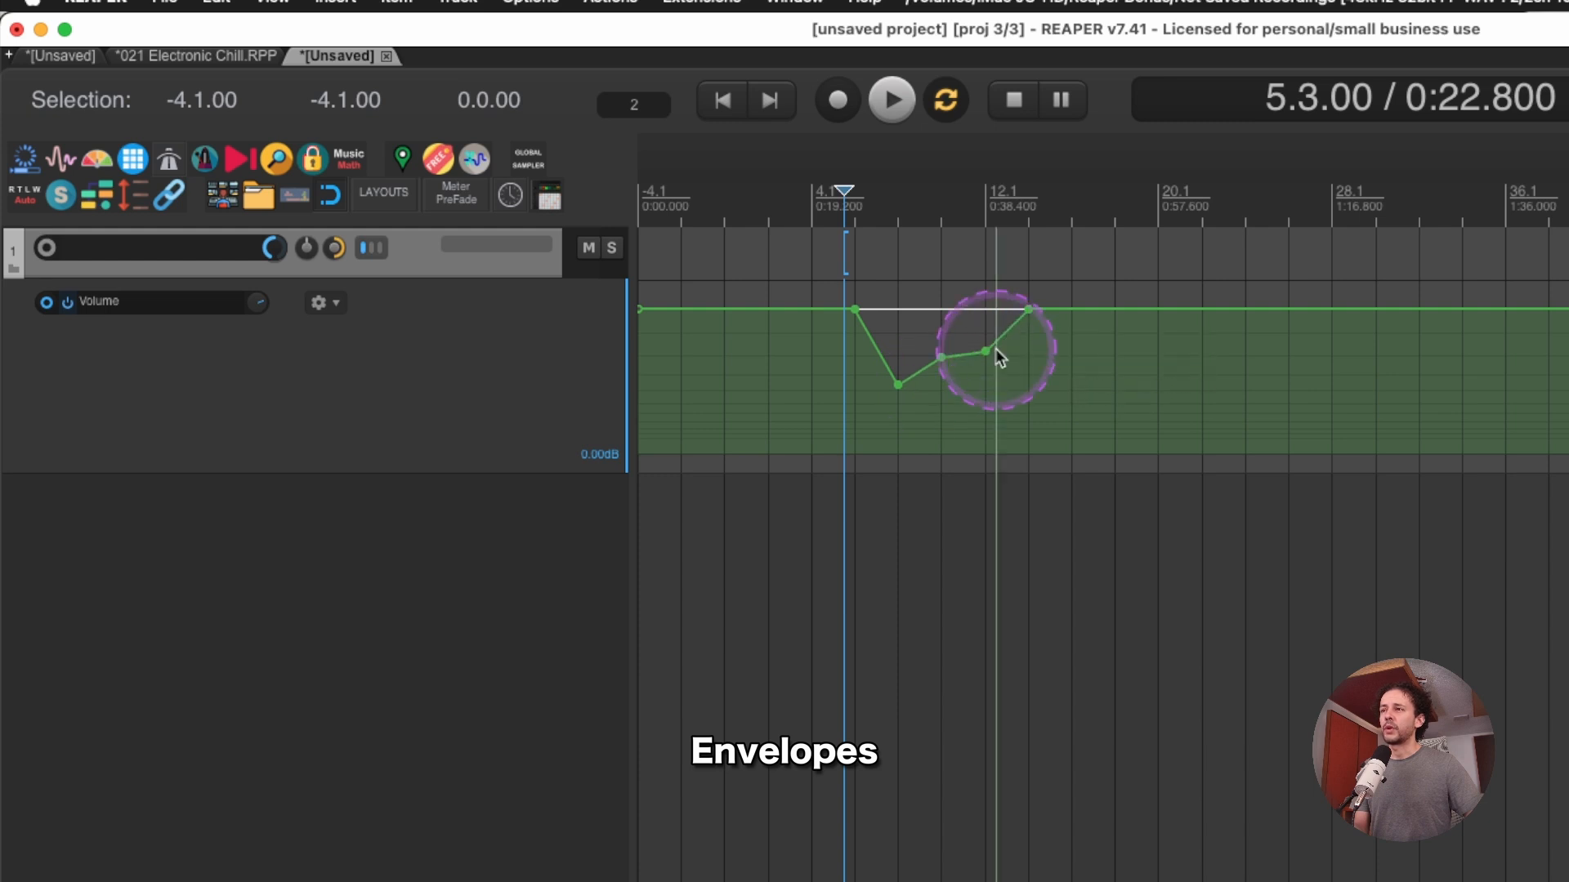
{"action": "left_click_drag", "start_coordinate": [1120, 357], "coordinate": [1148, 368]}
{"action": "mouse_move", "coordinate": [1065, 295]}
{"action": "left_mouse_down"}
{"action": "mouse_move", "coordinate": [1313, 360]}
{"action": "mouse_move", "coordinate": [1459, 329]}
{"action": "left_mouse_up"}
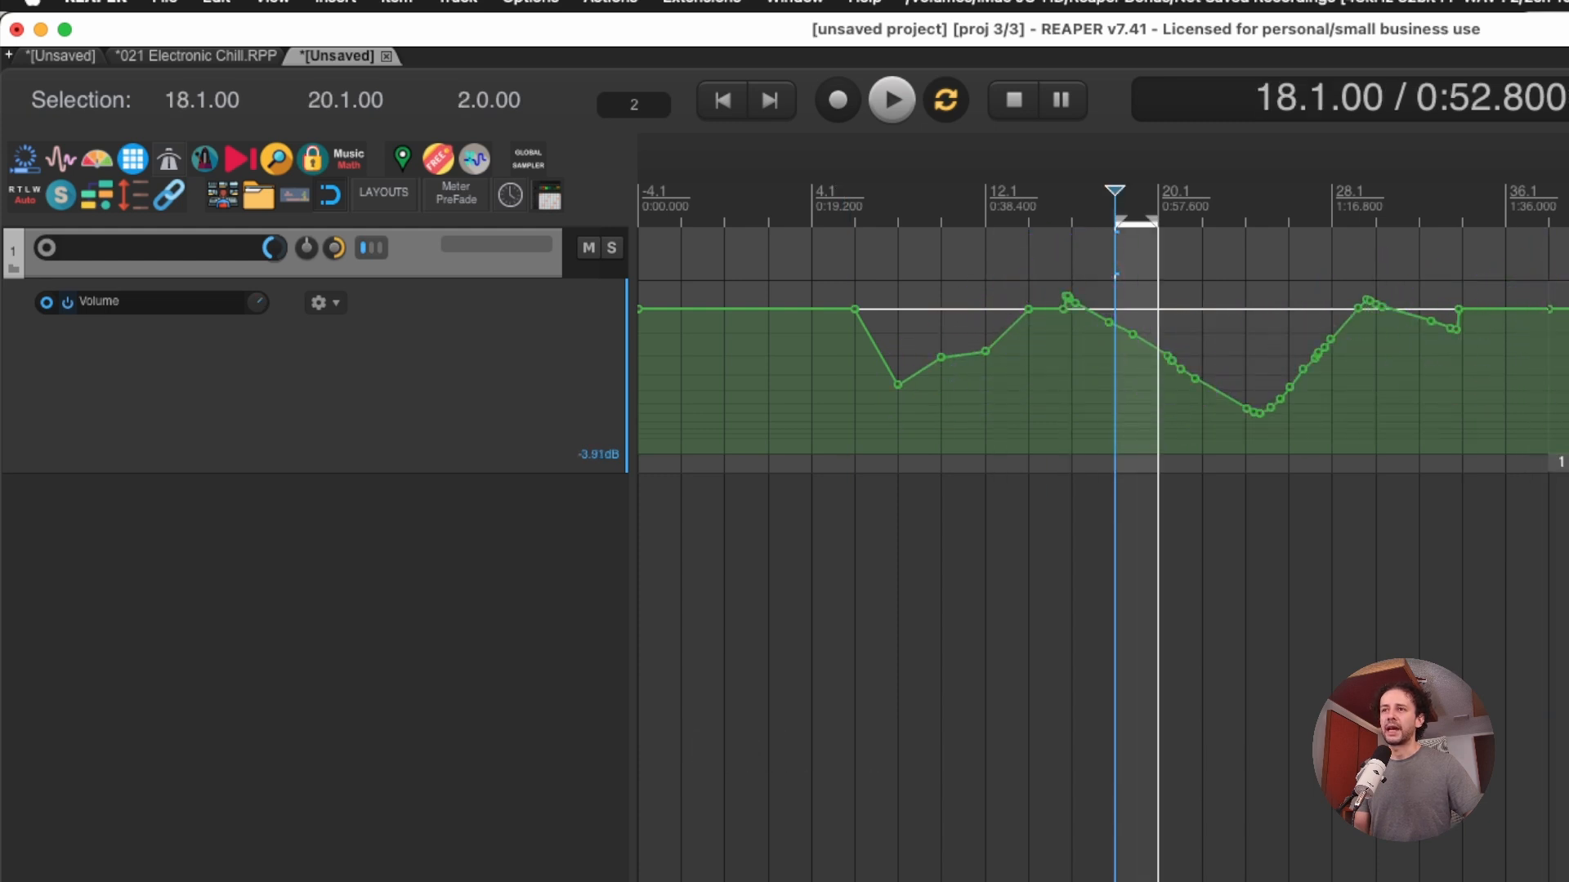
Select the time range from 10.1.00 to 18.1.00 and create a region from it.
{"action": "scroll", "coordinate": [1389, 384], "scroll_direction": "right", "scroll_amount": 5}
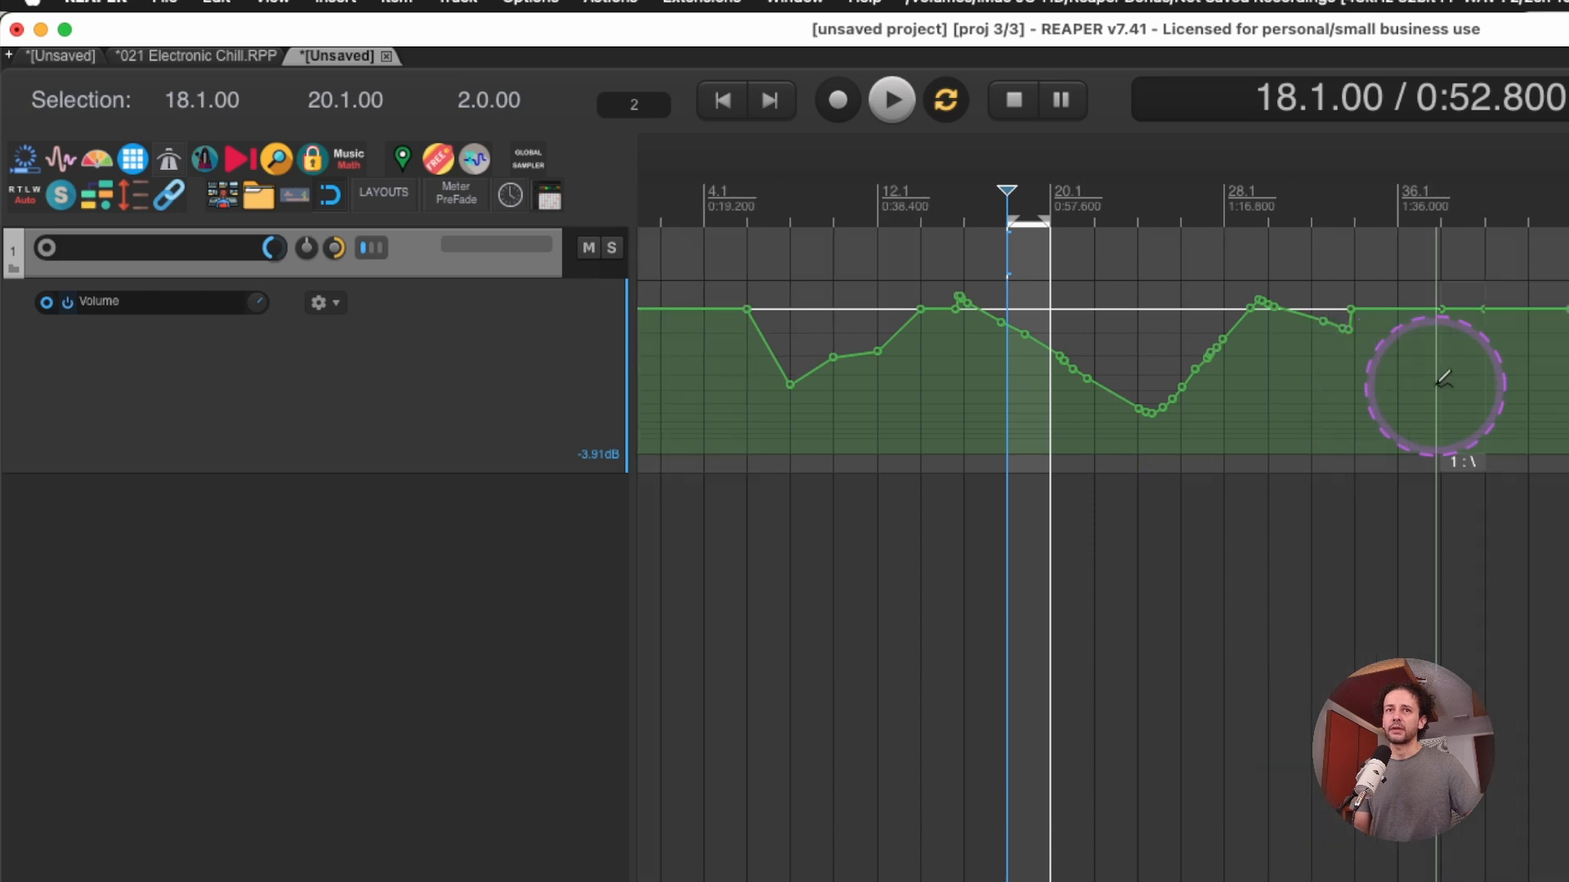
{"action": "scroll", "coordinate": [844, 340], "scroll_direction": "left", "scroll_amount": 2}
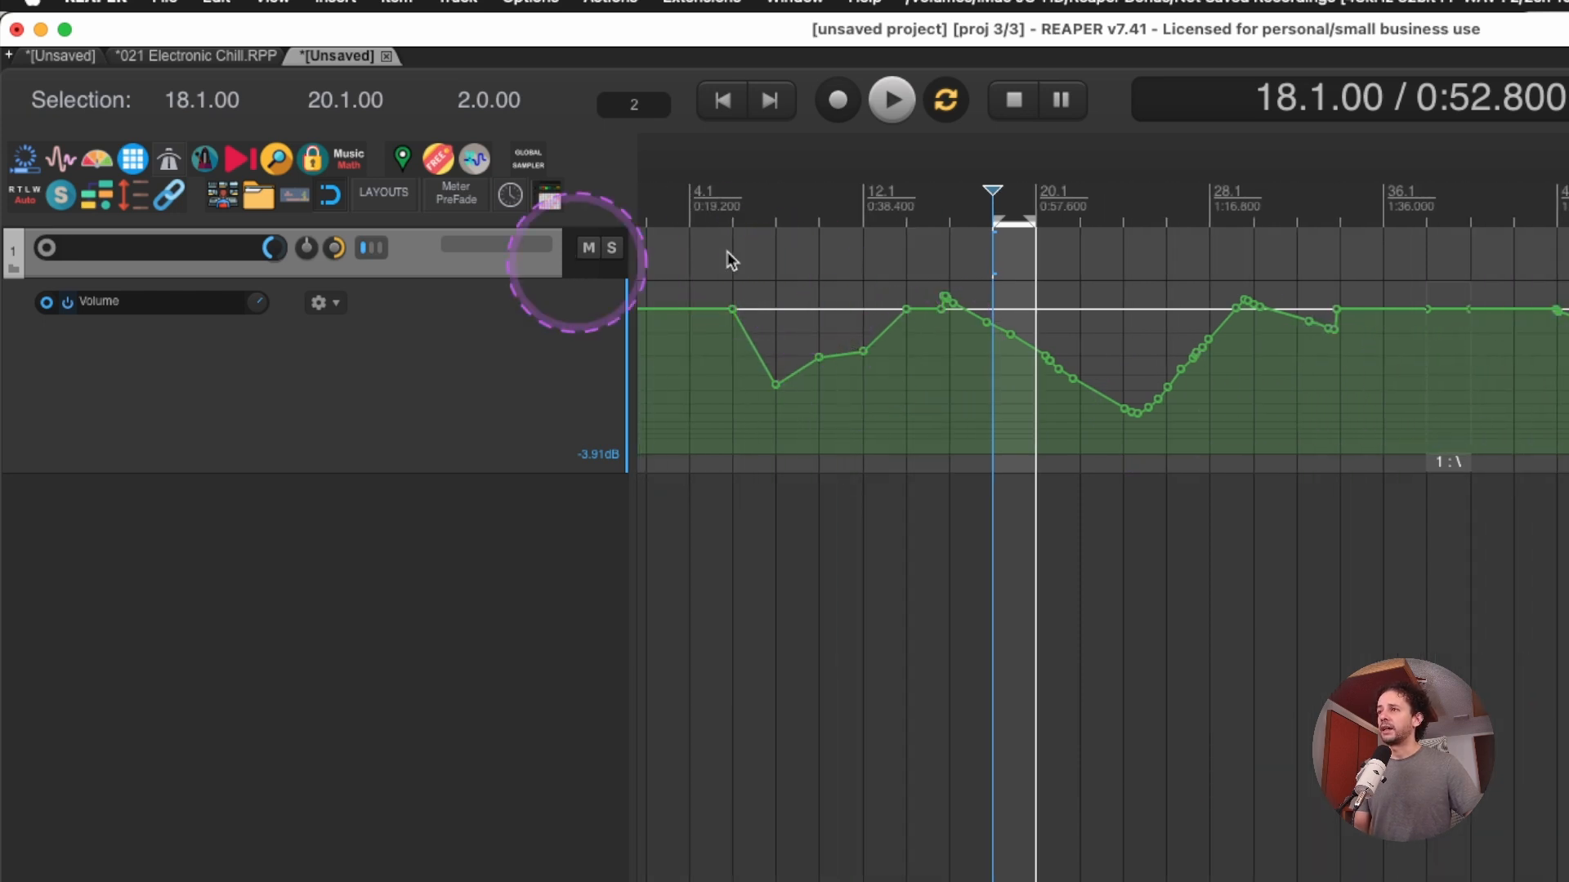
{"action": "left_click_drag", "start_coordinate": [818, 262], "coordinate": [1012, 265]}
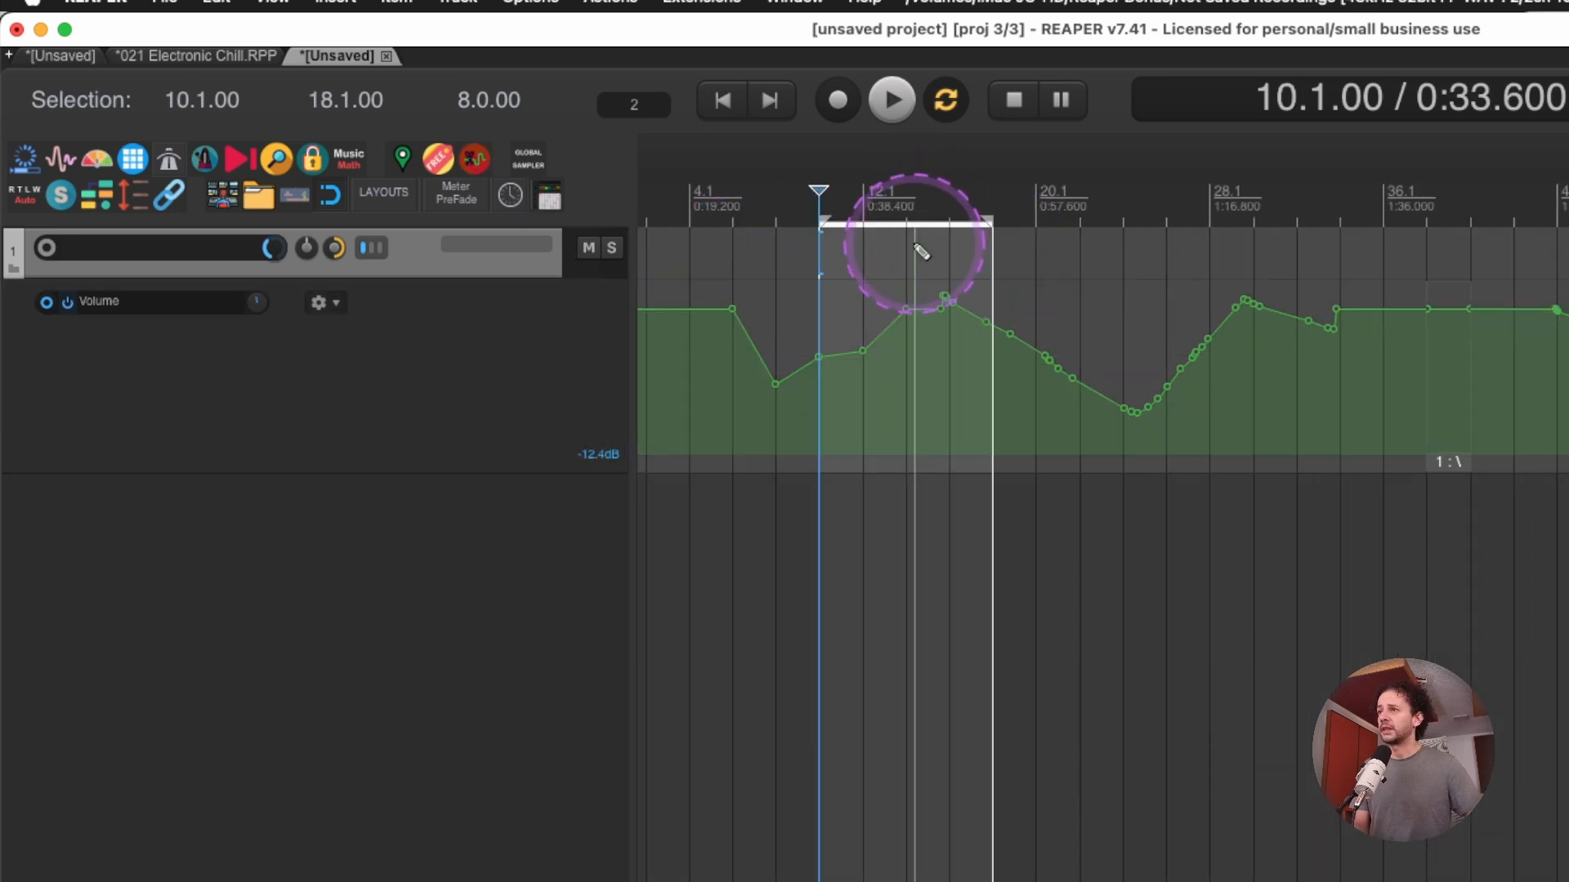
{"action": "key", "text": "shift+r"}
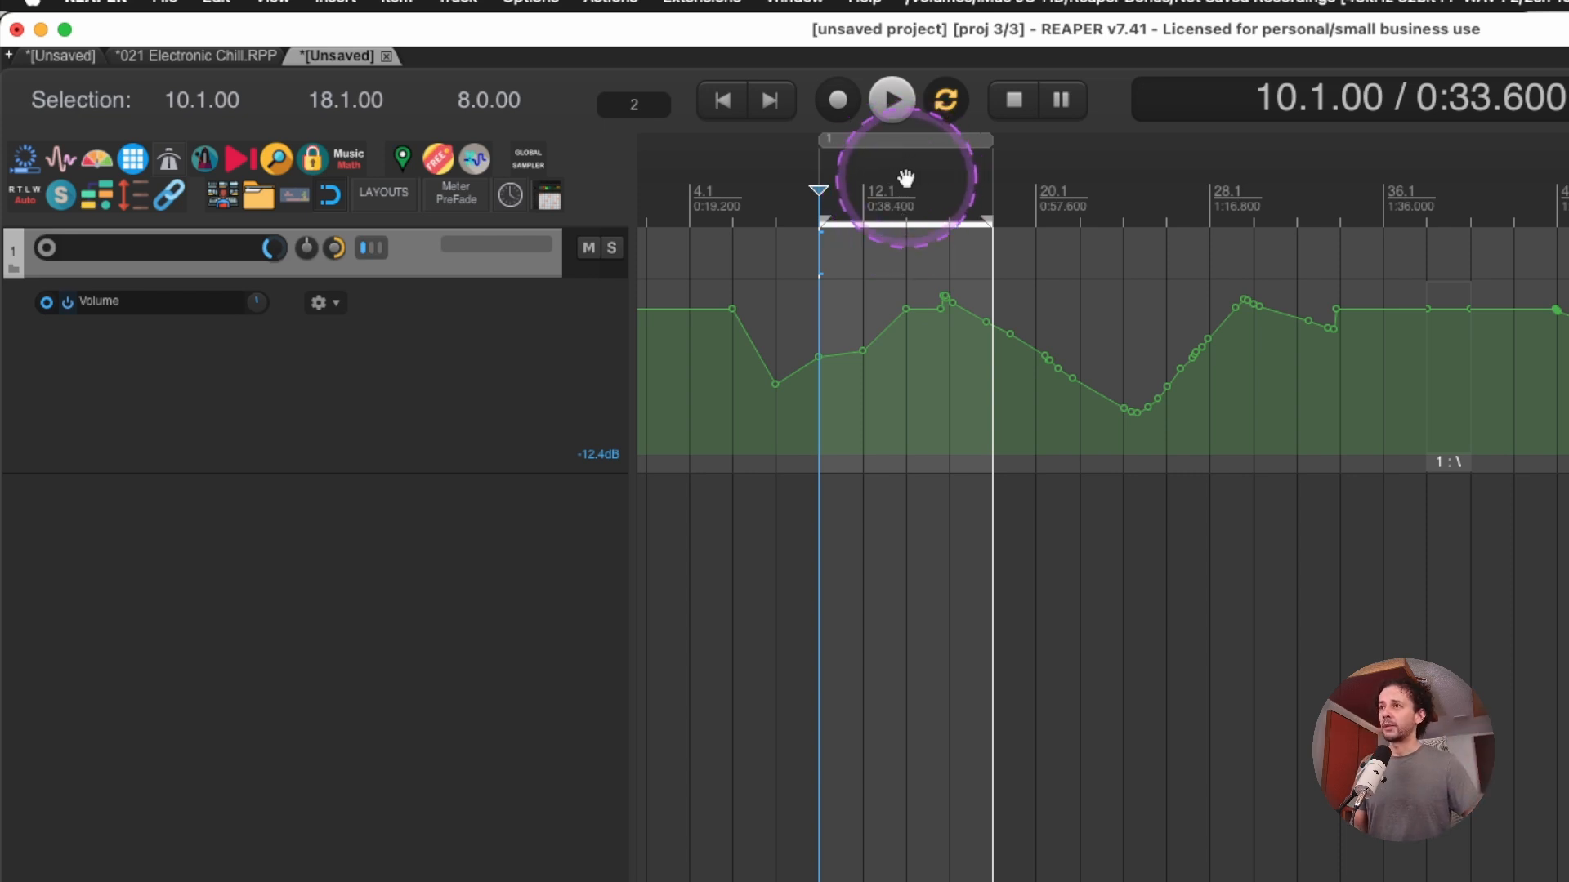
Try moving the region farther along the timeline, and undo the move.
{"action": "left_click_drag", "start_coordinate": [907, 140], "coordinate": [1195, 153]}
{"action": "key", "text": "super+z"}
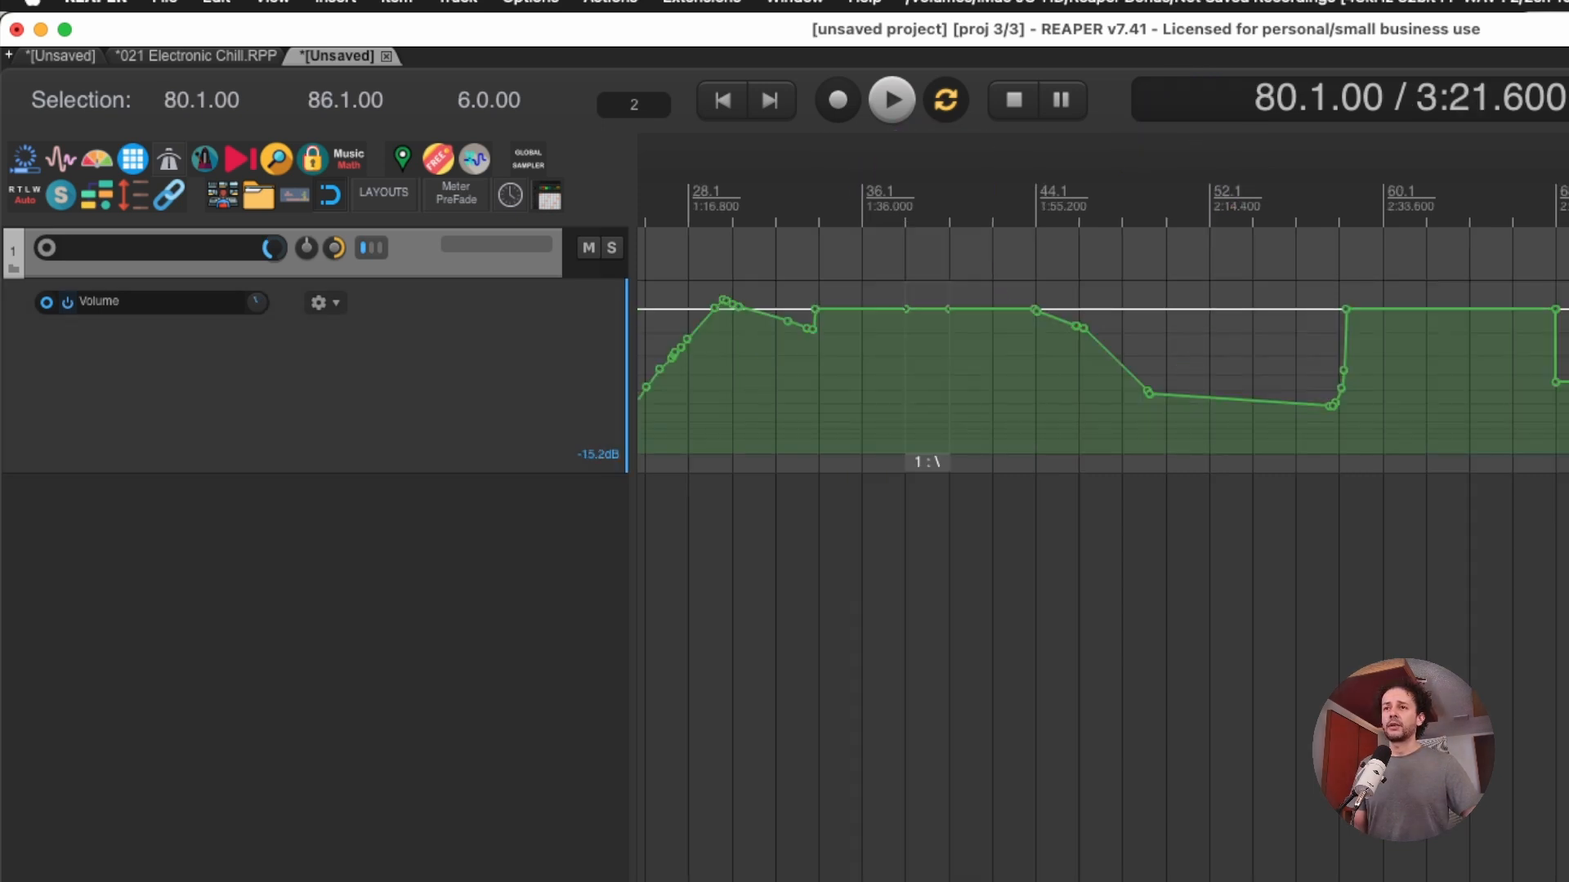
Create a region from 68.1.00 to 86.1.00 around the stepped part of track 1's volume envelope.
{"action": "left_click_drag", "start_coordinate": [1565, 404], "coordinate": [1555, 405]}
{"action": "scroll", "coordinate": [1556, 404], "scroll_direction": "right", "scroll_amount": 10}
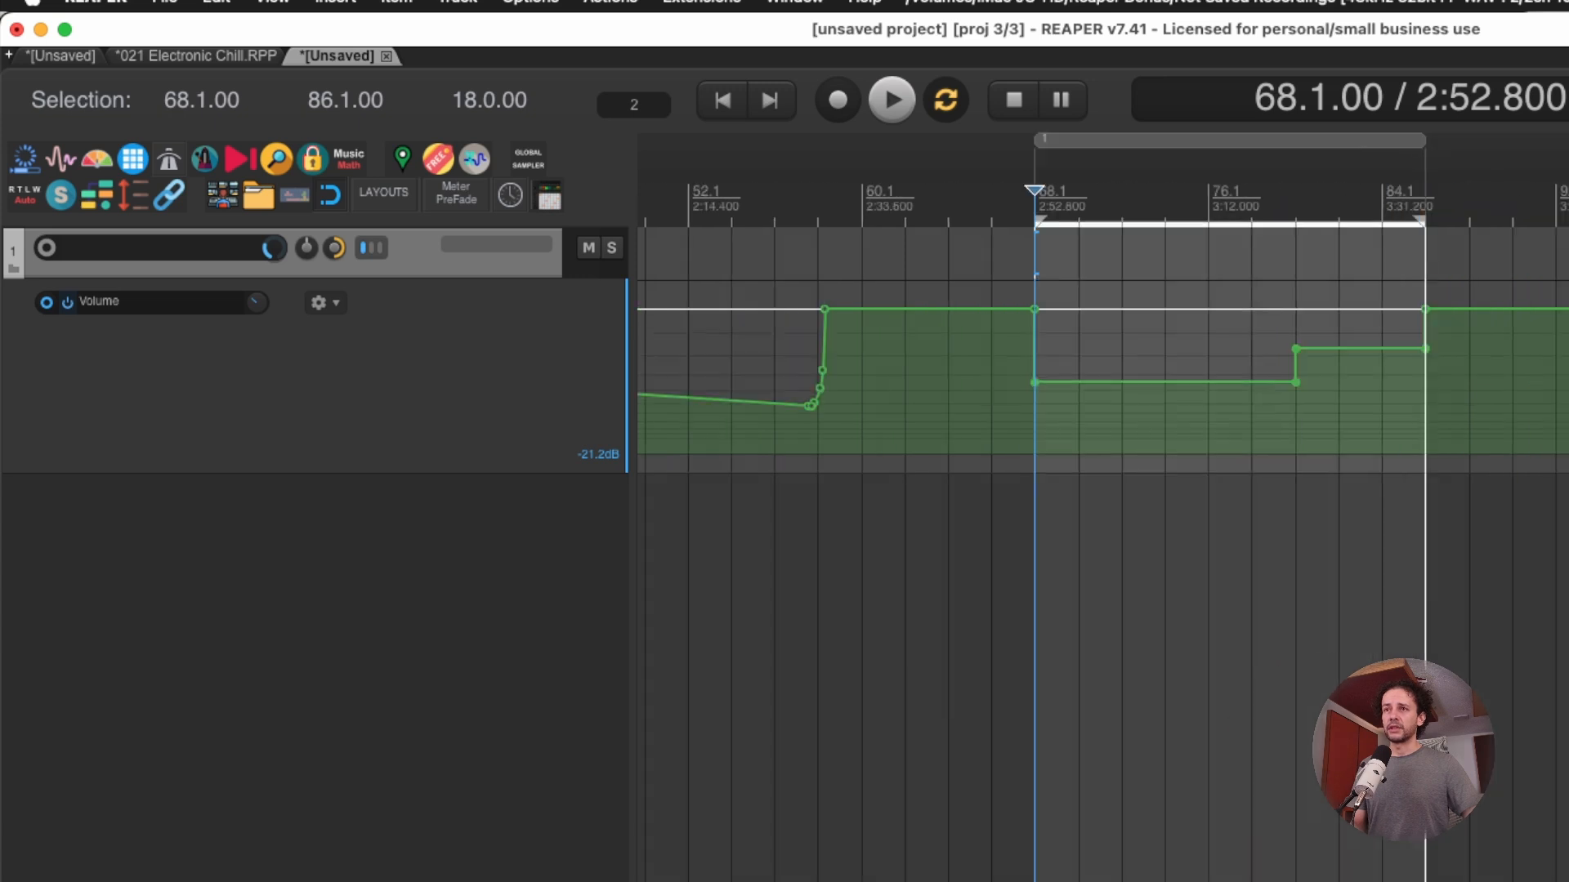
Choose the all-tracks ripple mode and insert a MIDI item on track 1 spanning 68.1.00 to 86.1.00.
{"action": "right_click", "coordinate": [477, 161]}
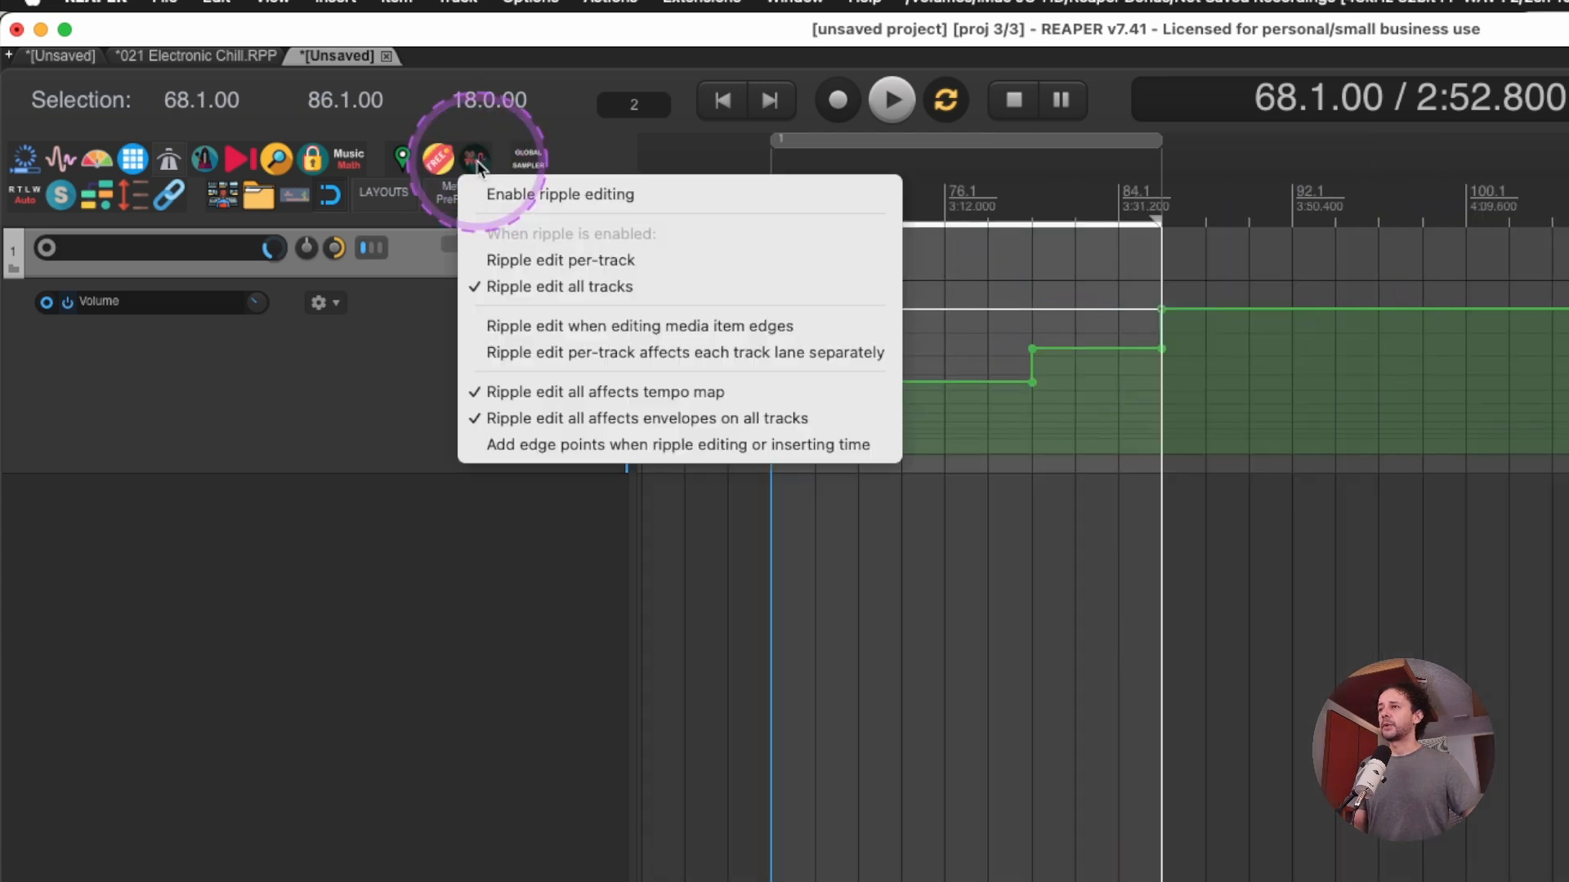
{"action": "left_click", "coordinate": [632, 290]}
{"action": "key", "text": "super+v"}
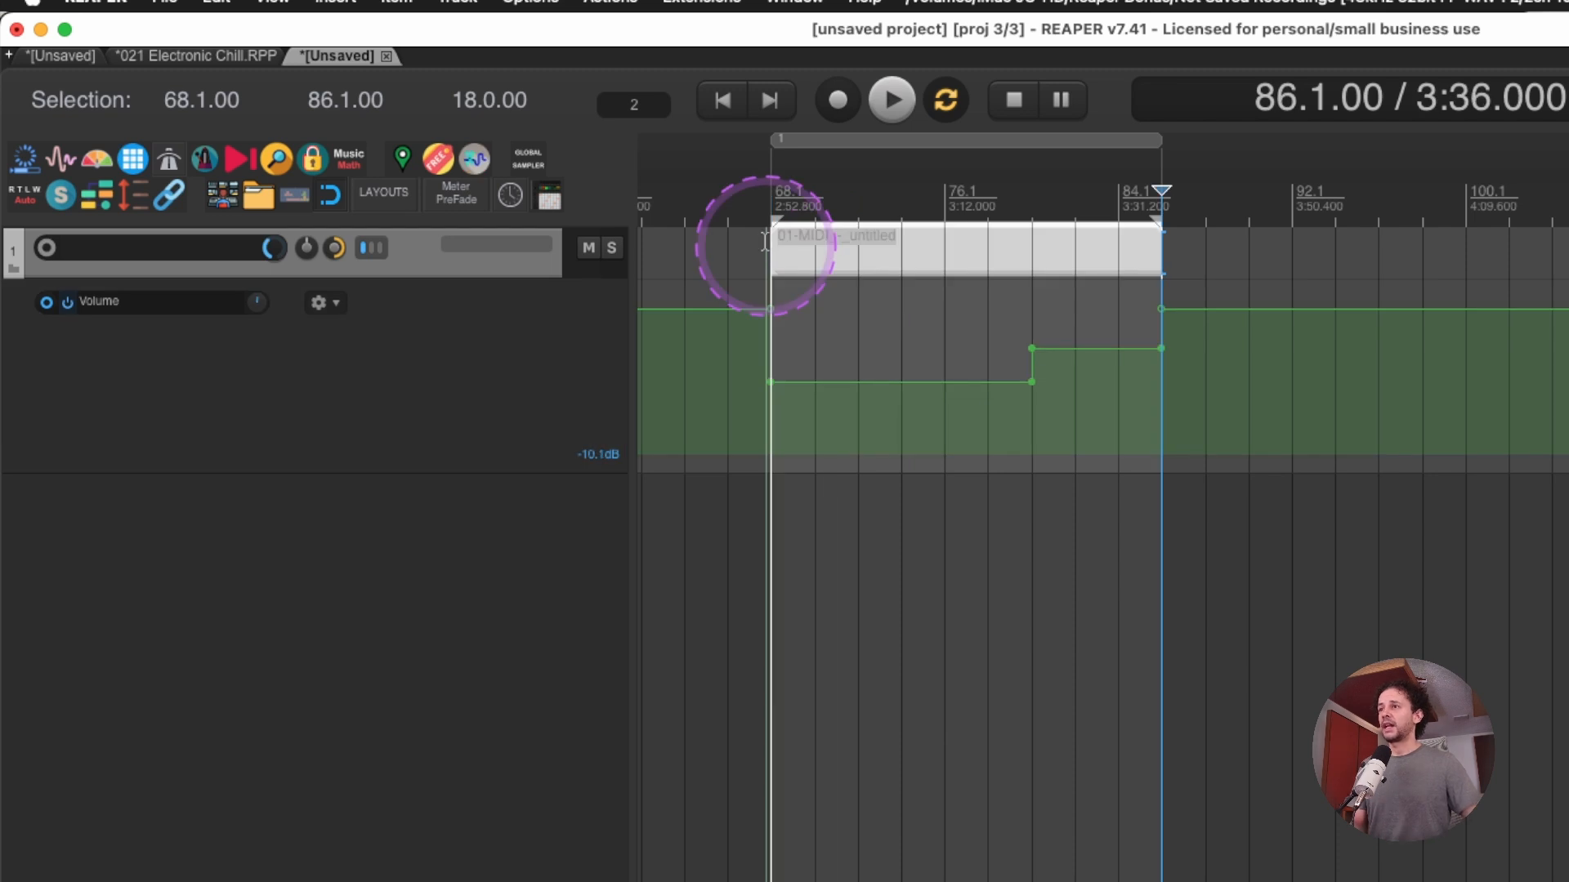
Add a second track with a tall volume envelope lane and draw a freehand curve with deep dips across the region.
{"action": "double_click", "coordinate": [461, 591]}
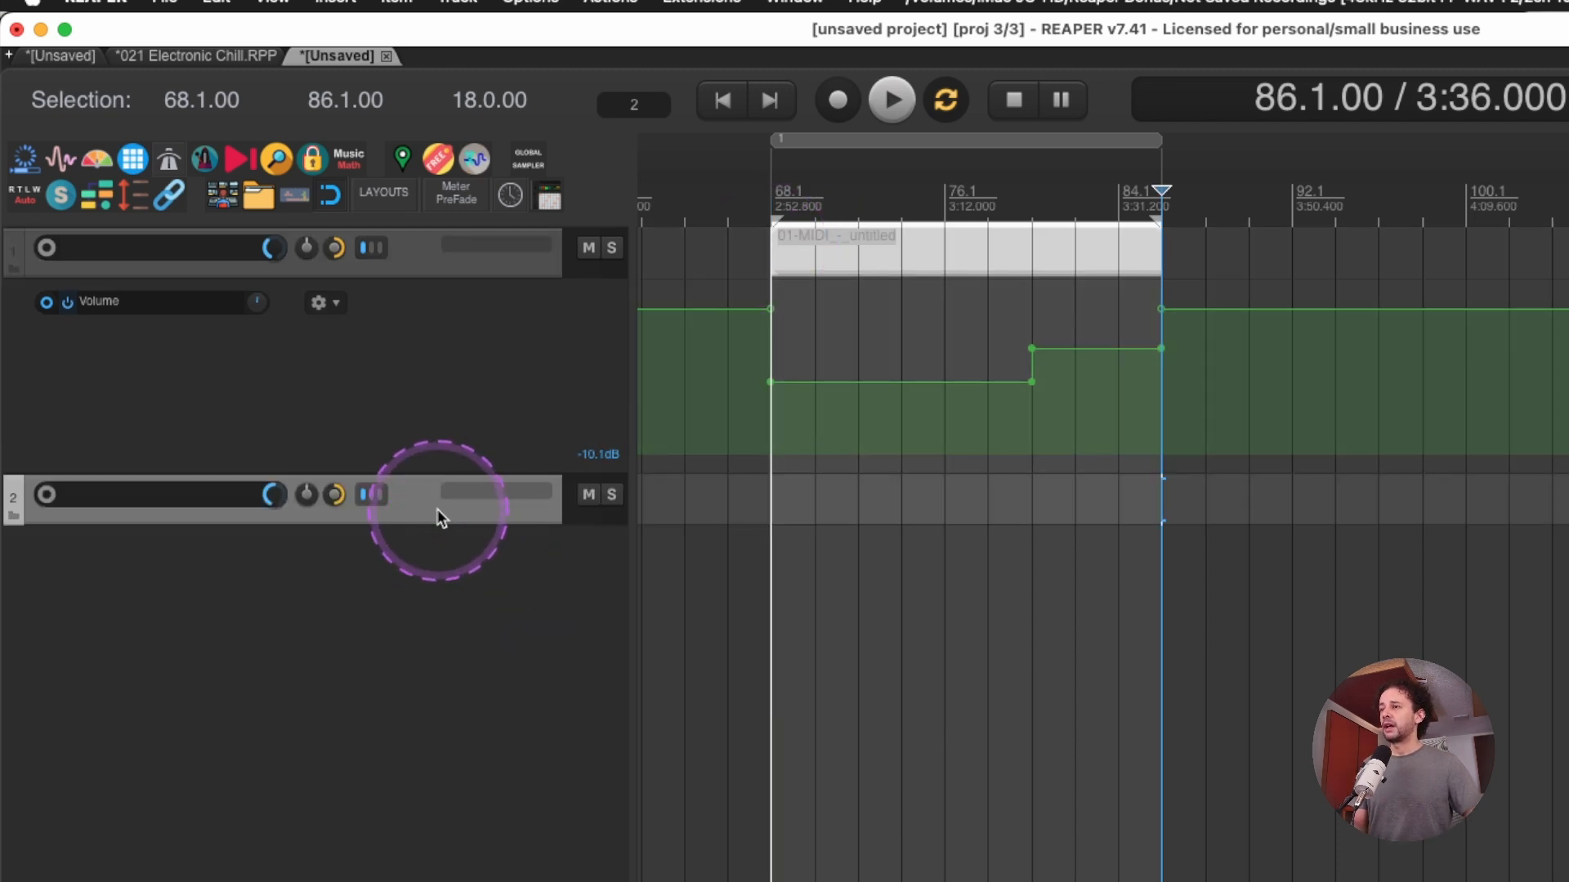
{"action": "mouse_move", "coordinate": [489, 541]}
{"action": "left_mouse_down"}
{"action": "mouse_move", "coordinate": [786, 560]}
{"action": "mouse_move", "coordinate": [905, 535]}
{"action": "mouse_move", "coordinate": [429, 554]}
{"action": "mouse_move", "coordinate": [433, 805]}
{"action": "left_mouse_up"}
{"action": "left_click_drag", "start_coordinate": [1185, 611], "coordinate": [1211, 568]}
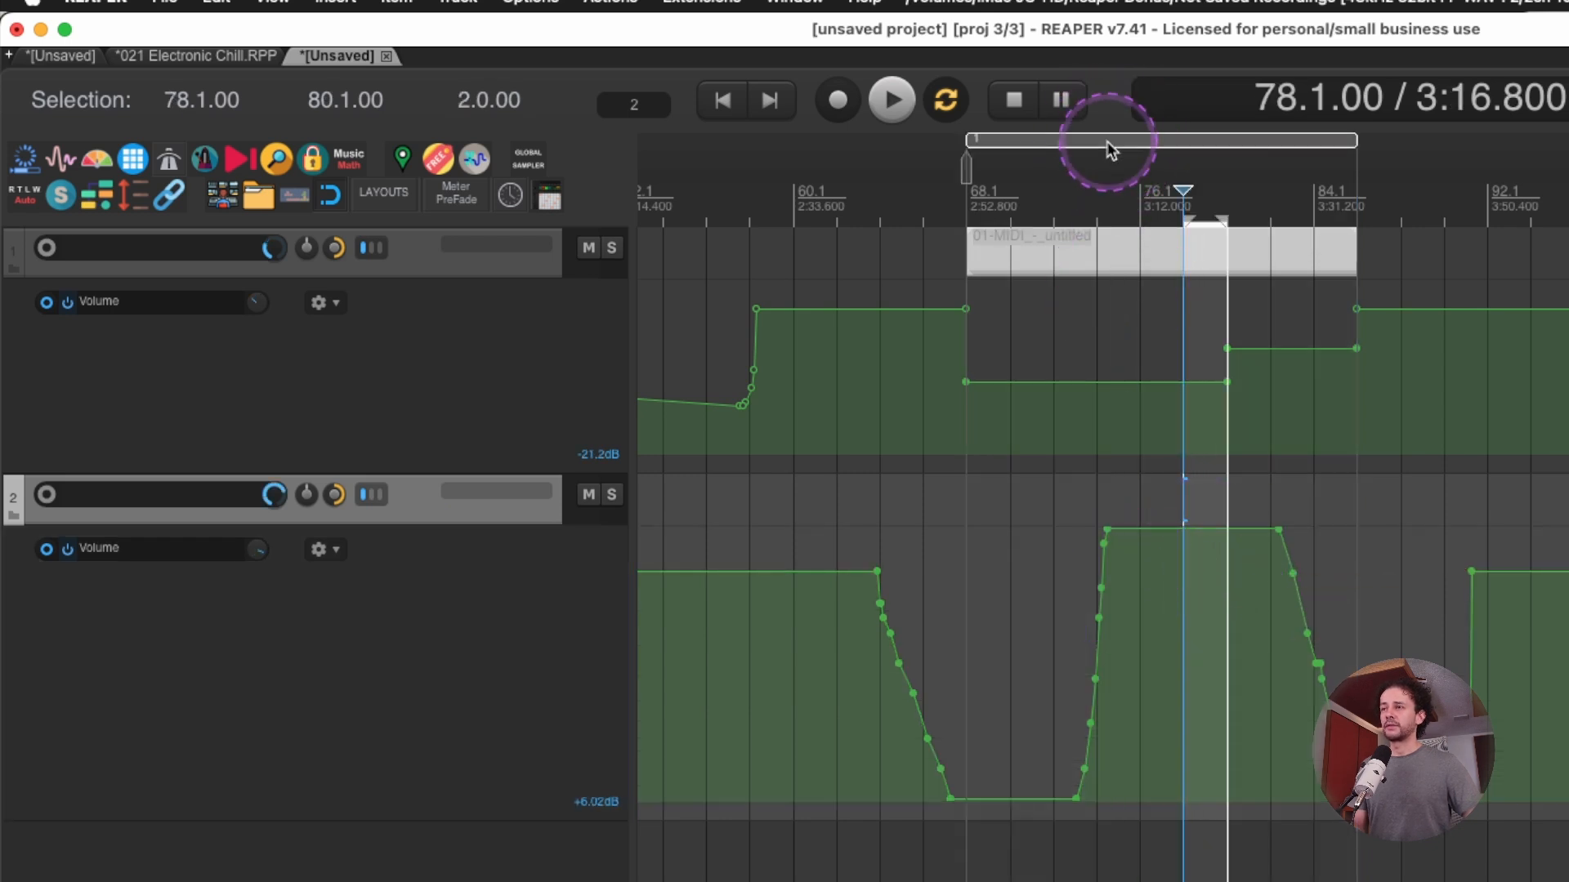
Try moving the region with its item and envelopes, including to start at bars 84.1 and 86.1, and undo each move.
{"action": "left_click", "coordinate": [1160, 142]}
{"action": "left_click_drag", "start_coordinate": [1160, 143], "coordinate": [1568, 142]}
{"action": "key", "text": "super+z"}
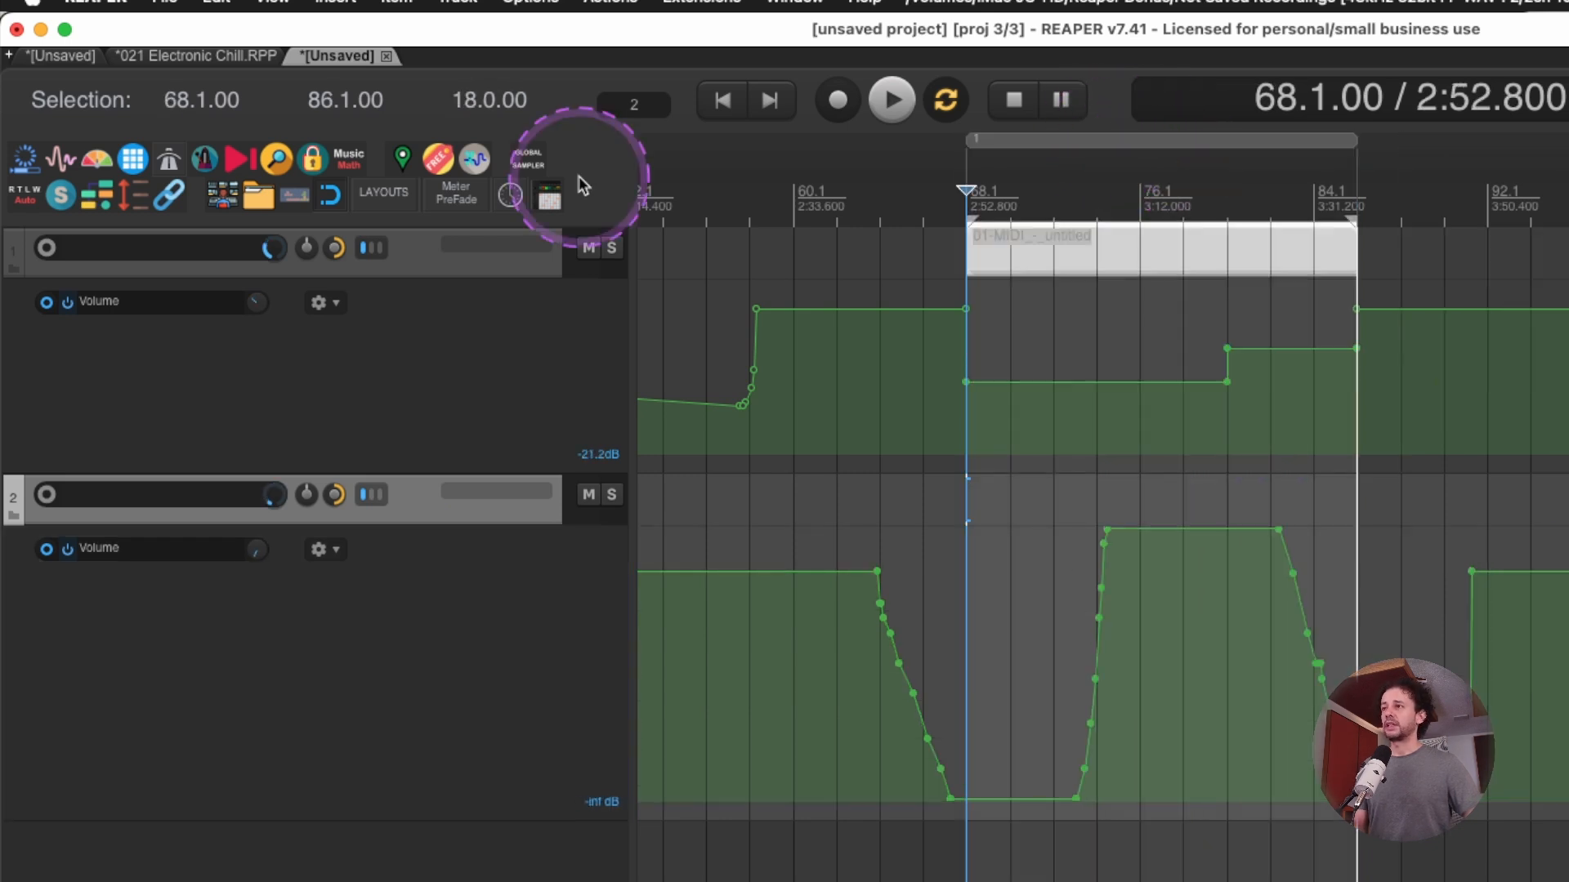
{"action": "left_click_drag", "start_coordinate": [1166, 142], "coordinate": [1514, 142]}
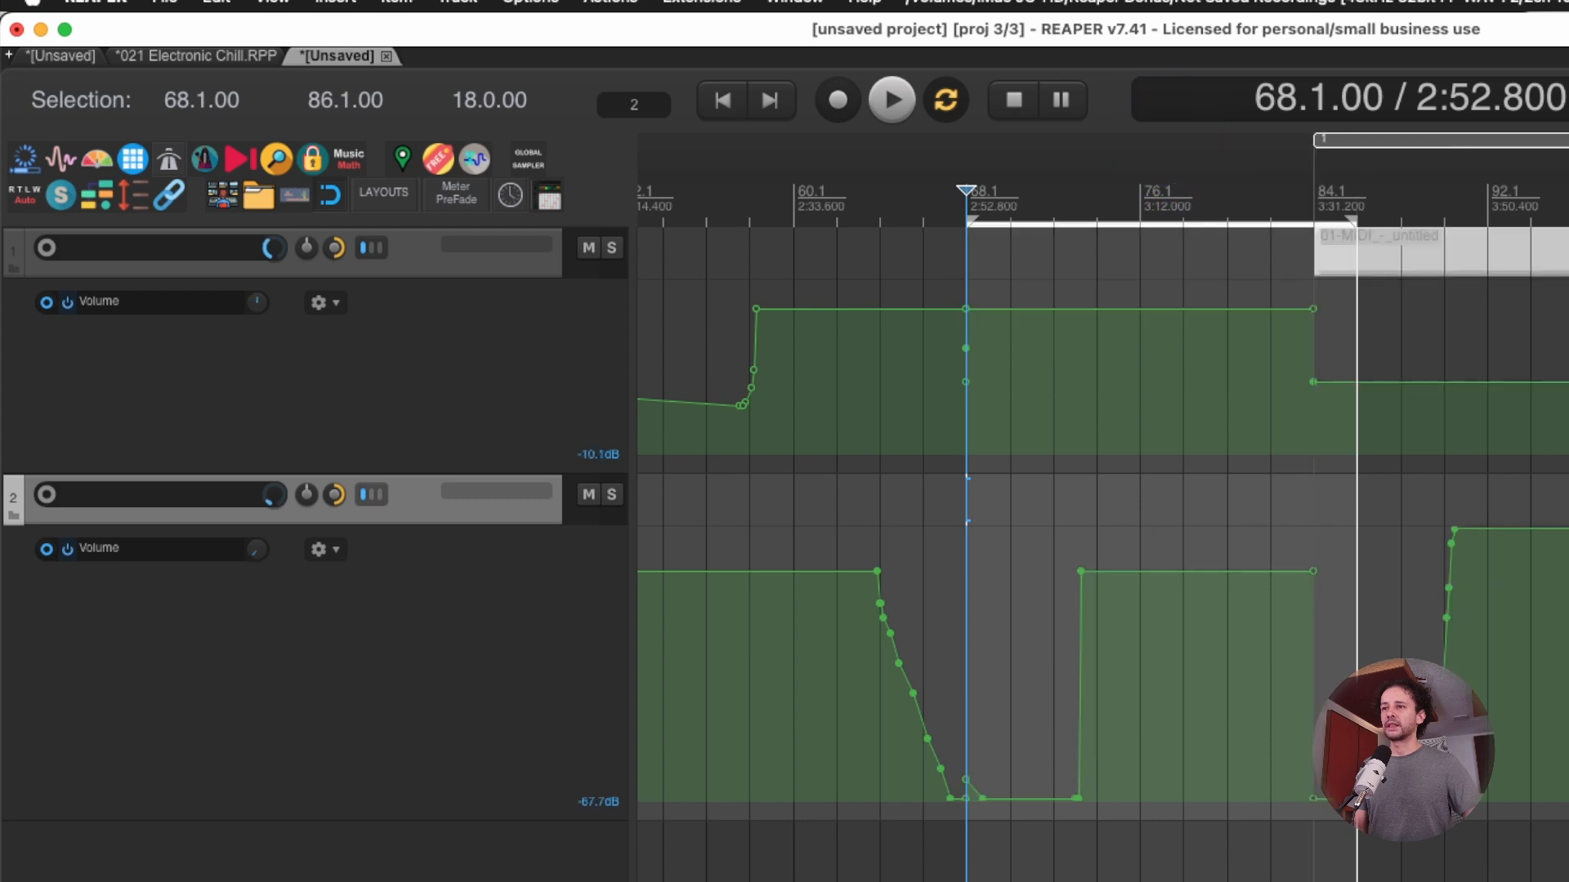
{"action": "key", "text": "super+z"}
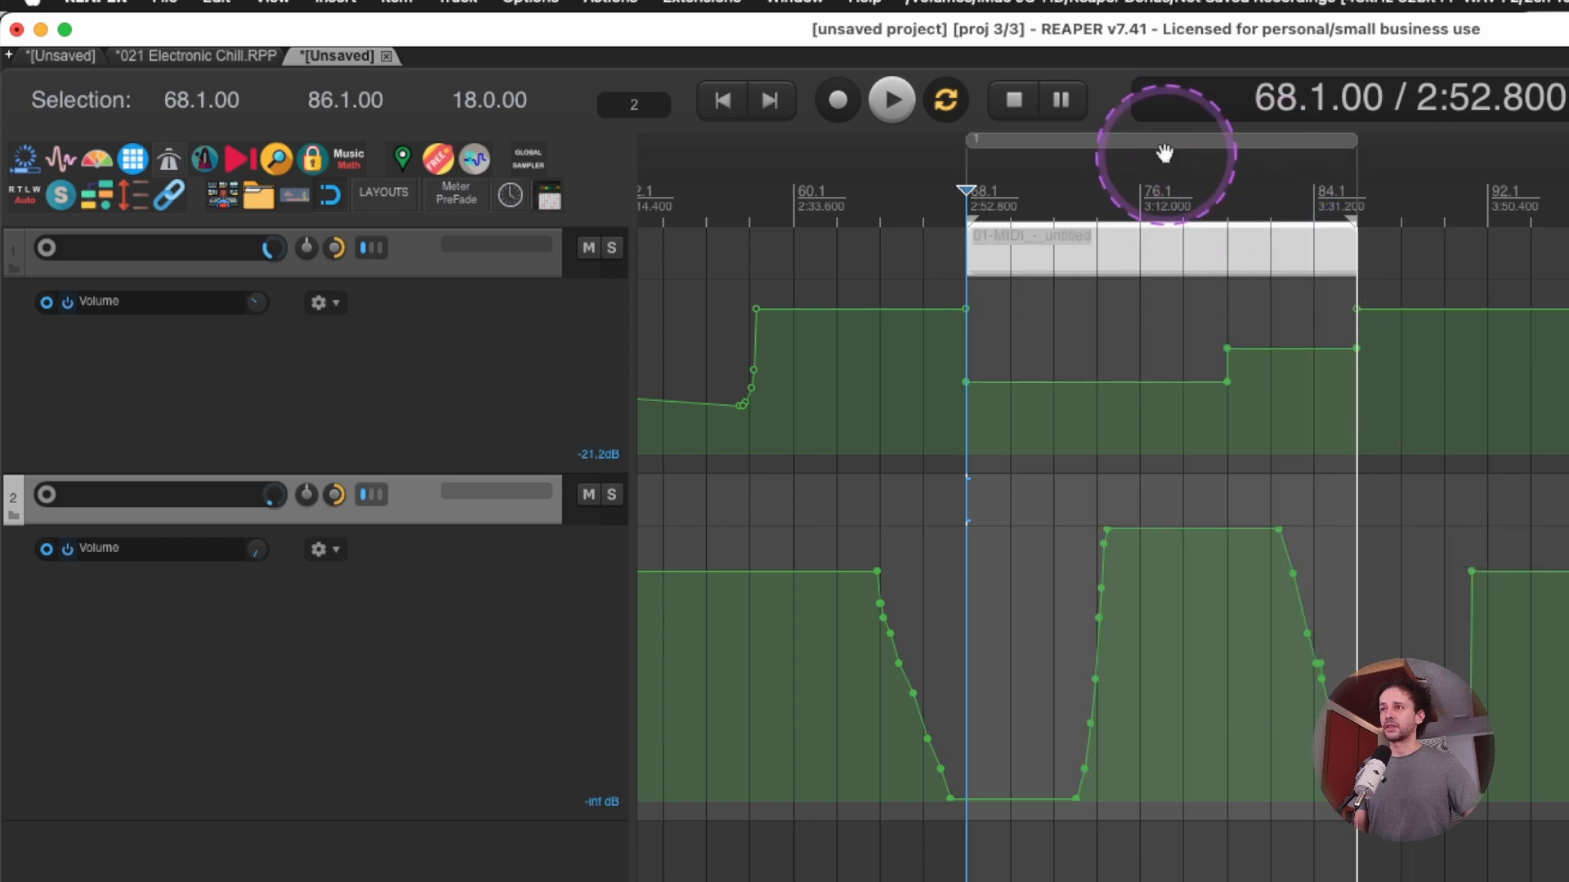
{"action": "left_click_drag", "start_coordinate": [1166, 141], "coordinate": [1557, 166]}
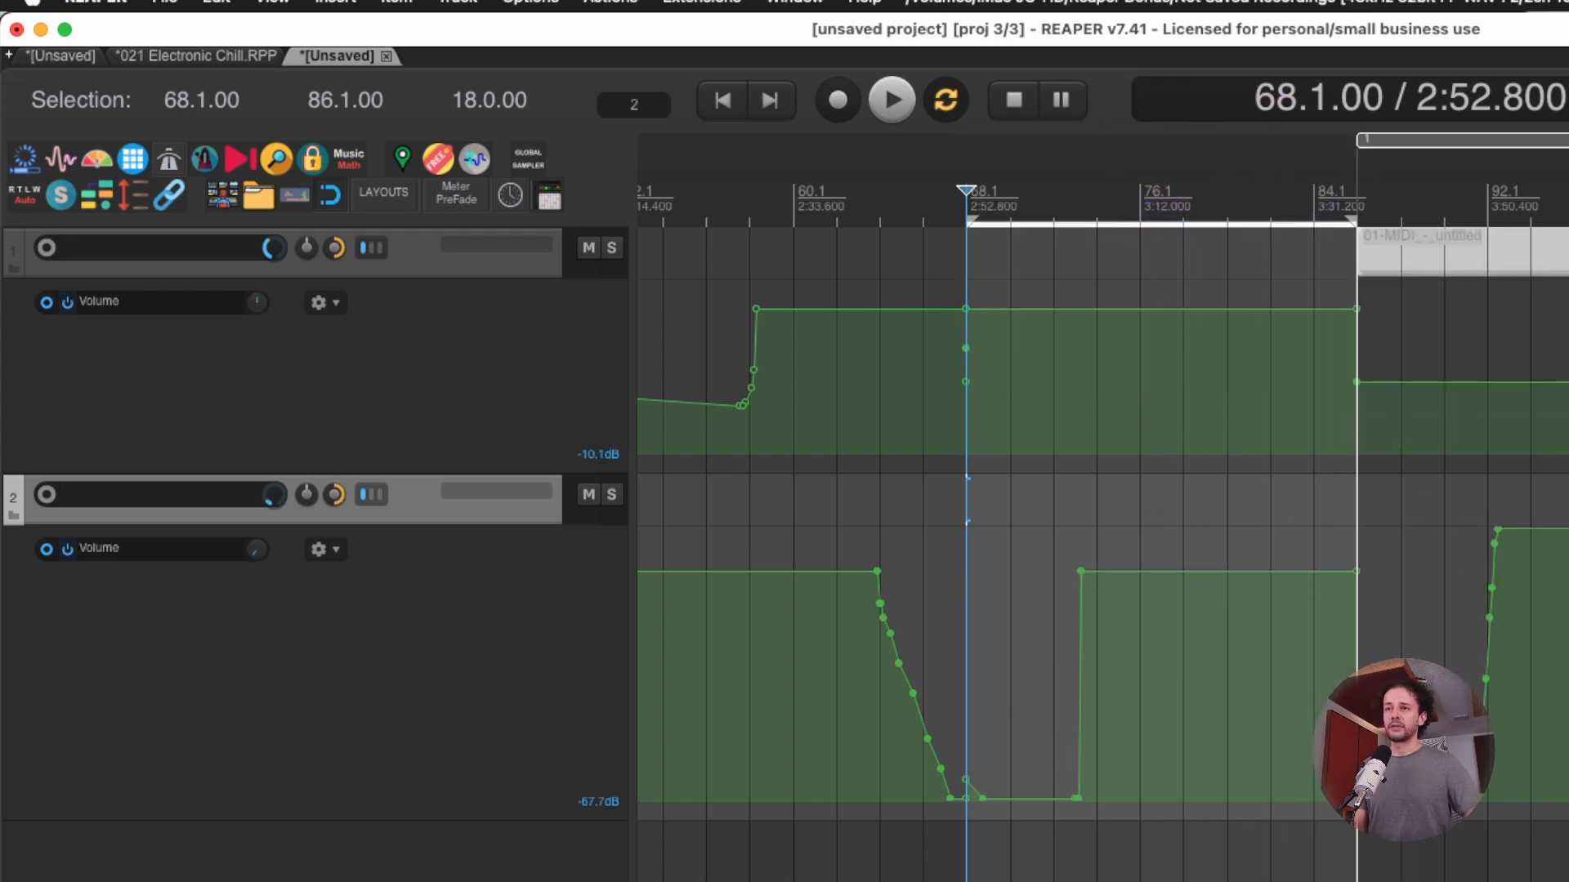
{"action": "key", "text": "super+z"}
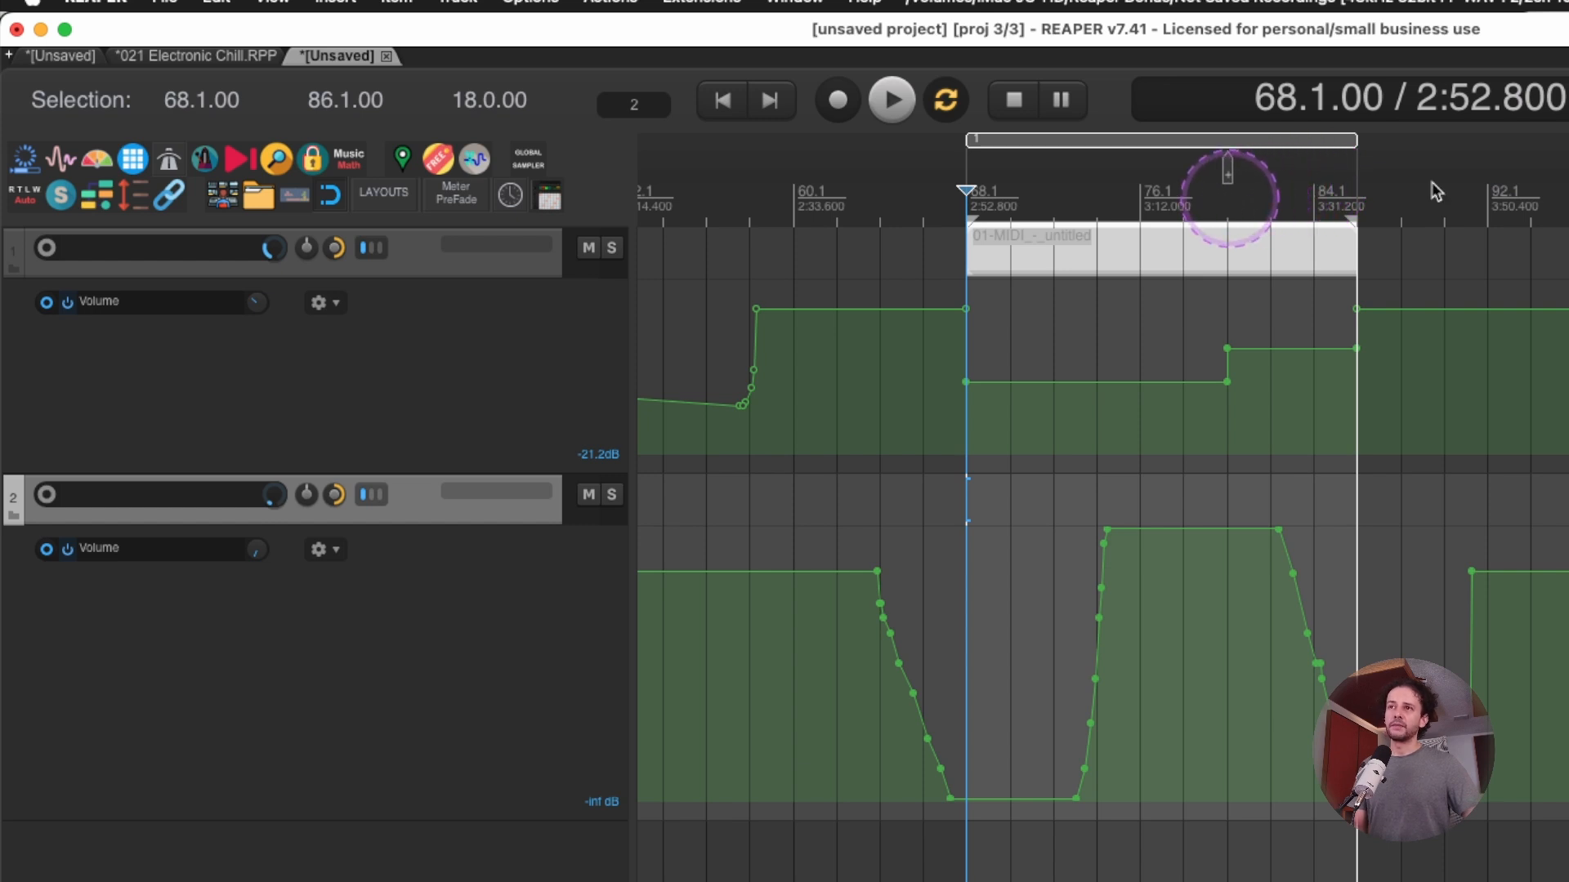
Try copying the region with its item and envelopes to start at bar 82.1, and undo the copy.
{"action": "left_click_drag", "start_coordinate": [1268, 200], "coordinate": [1269, 201]}
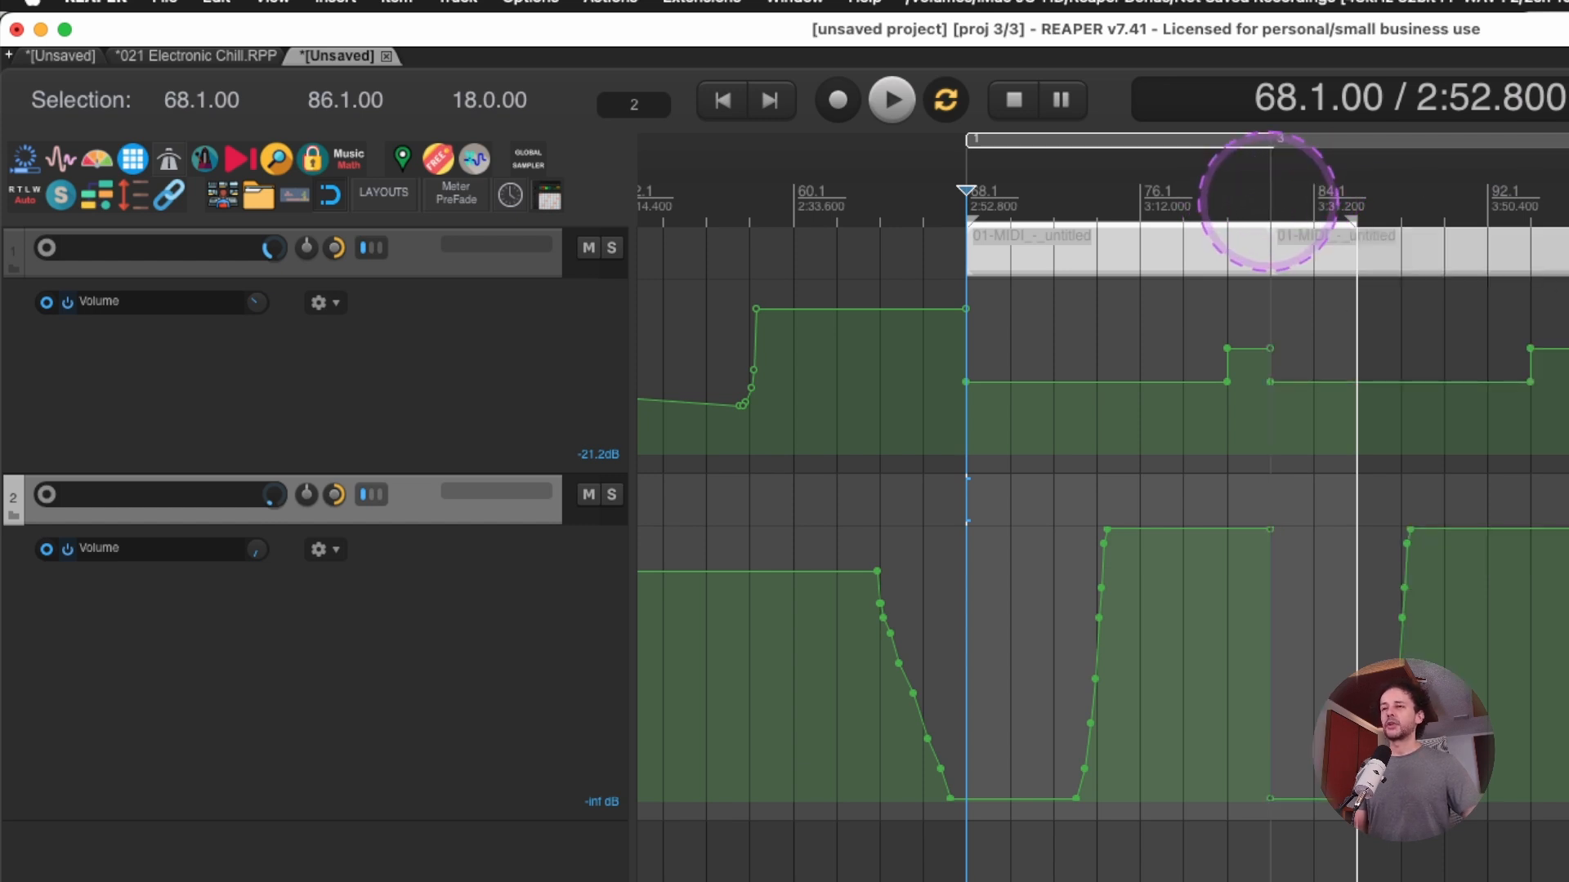
{"action": "key", "text": "super+z"}
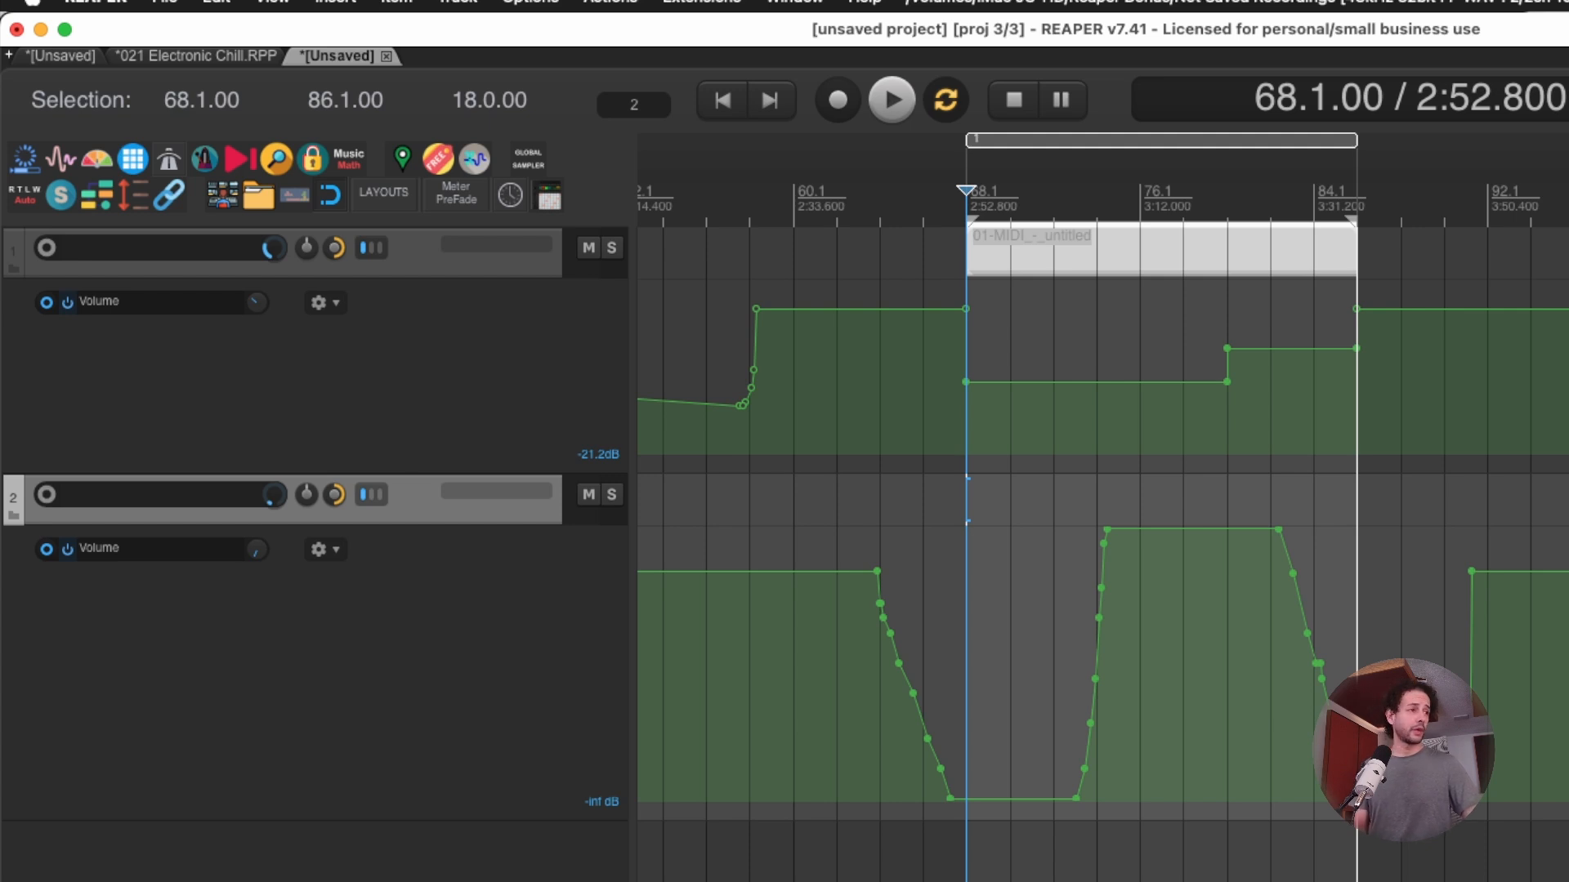
Enable ripple editing in per-track mode.
{"action": "right_click", "coordinate": [438, 158]}
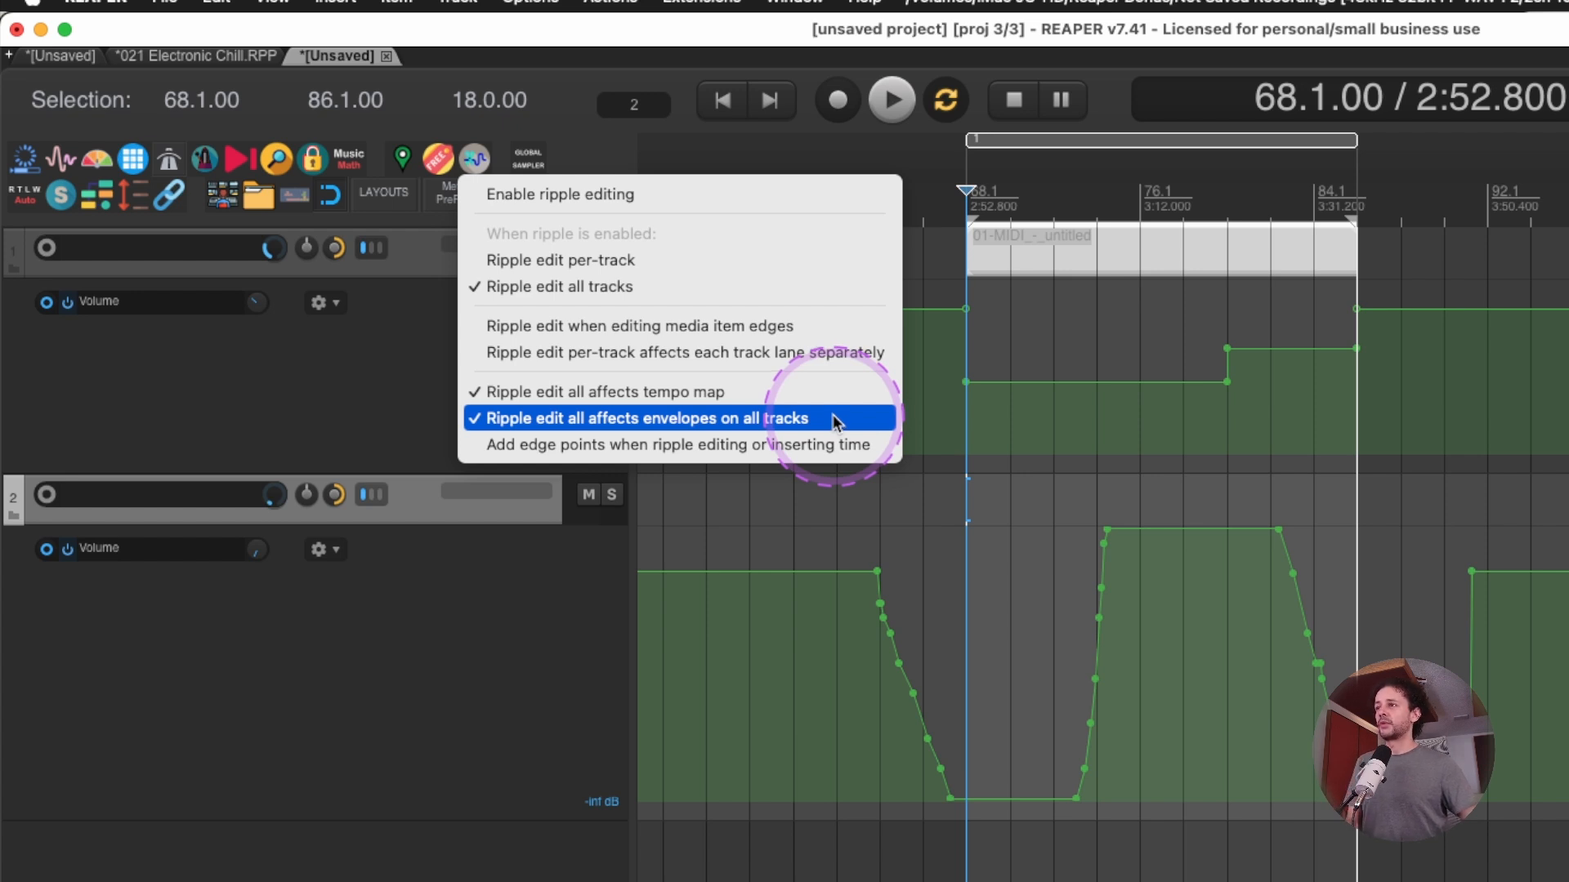
{"action": "left_click", "coordinate": [521, 257]}
Split the MIDI item on track 1 at bars 74.1 and 78.1, leaving the middle piece selected.
{"action": "left_click", "coordinate": [1152, 245]}
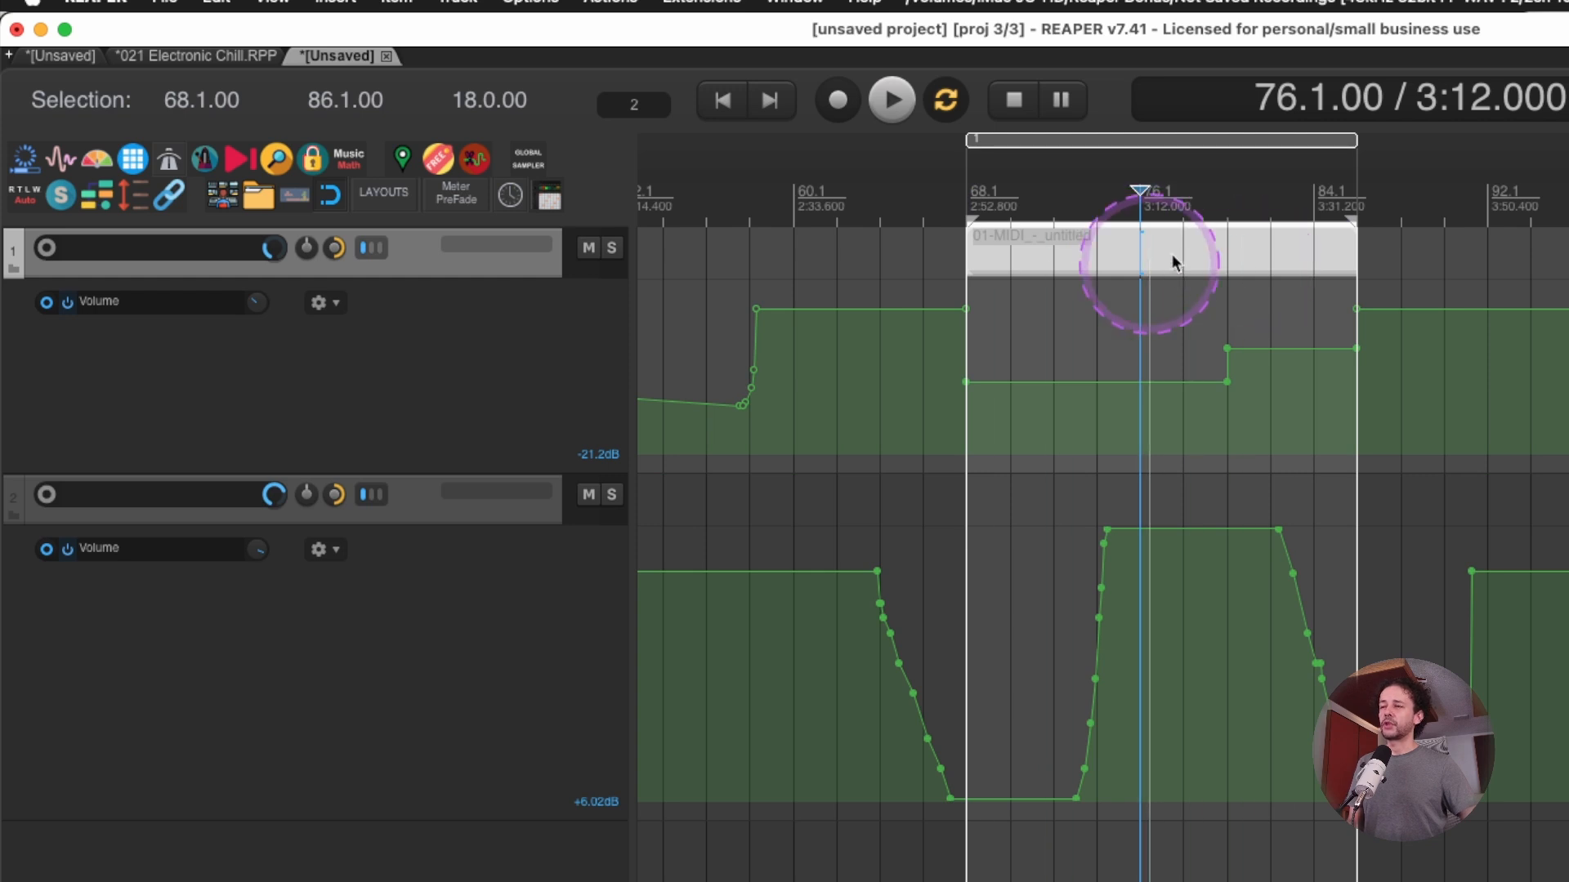
{"action": "left_click", "coordinate": [1113, 242]}
{"action": "left_click", "coordinate": [1176, 234]}
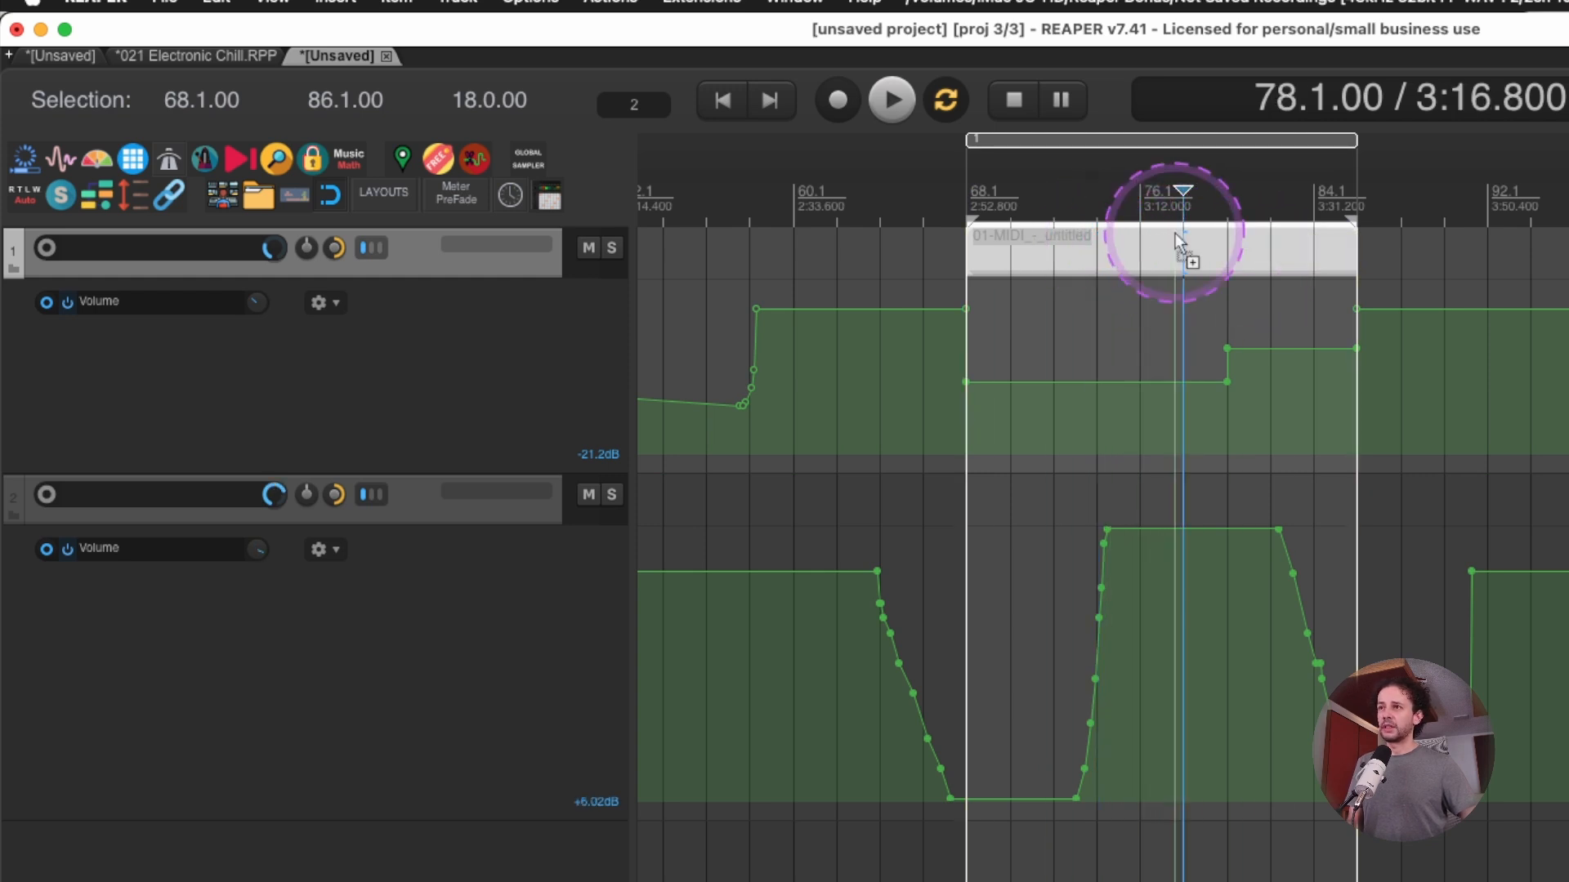
{"action": "left_click", "coordinate": [1148, 241]}
{"action": "key", "text": "s"}
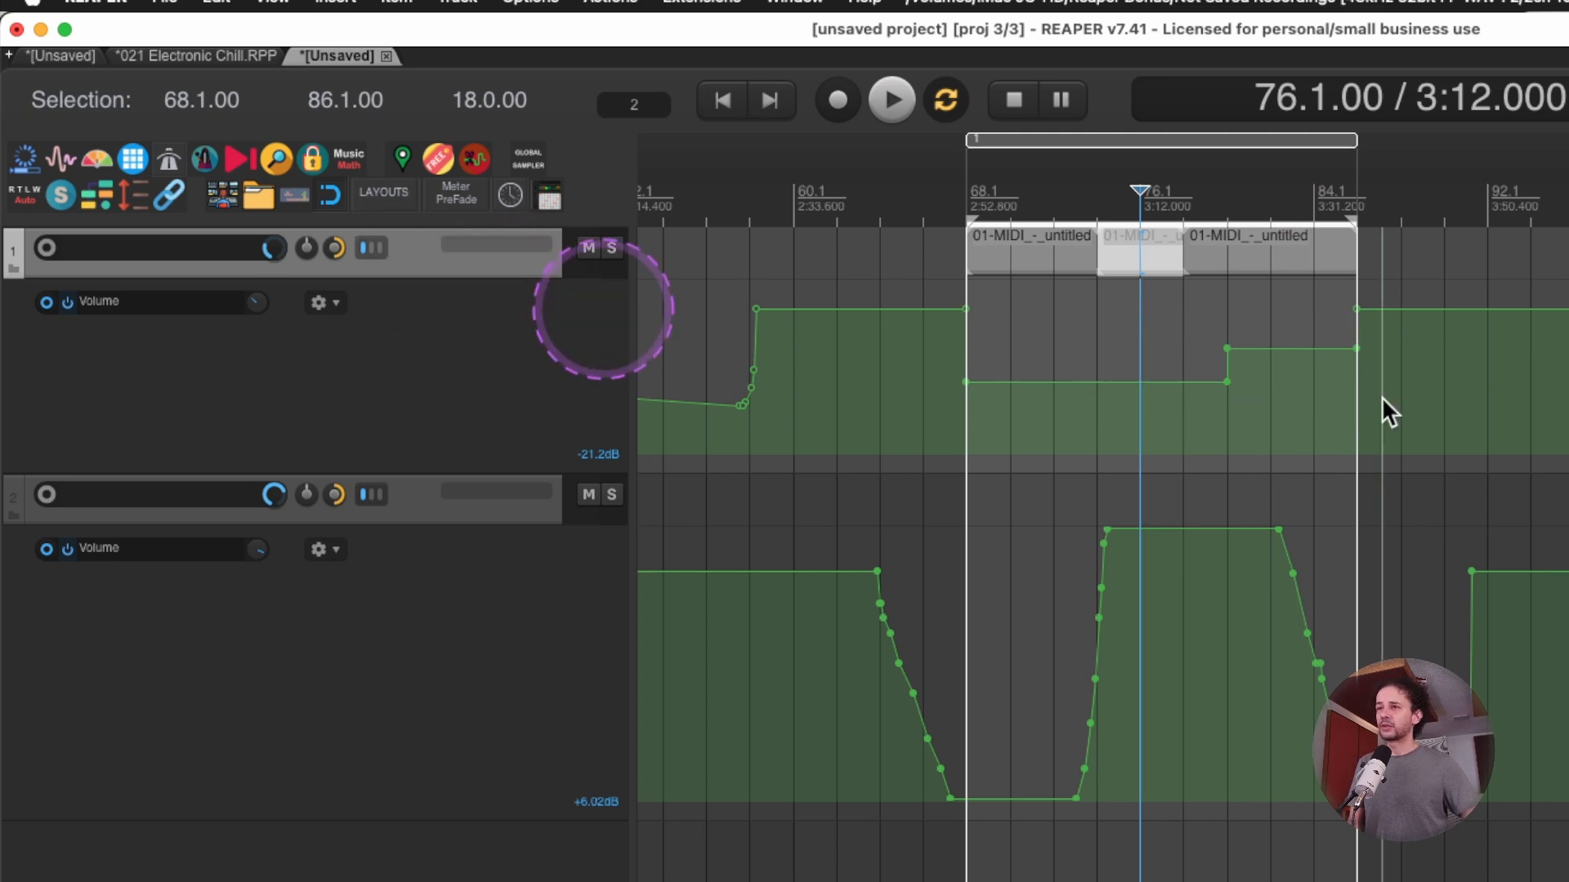
Try deleting the middle MIDI piece with per-track ripple editing, and undo the deletion.
{"action": "key", "text": "Delete"}
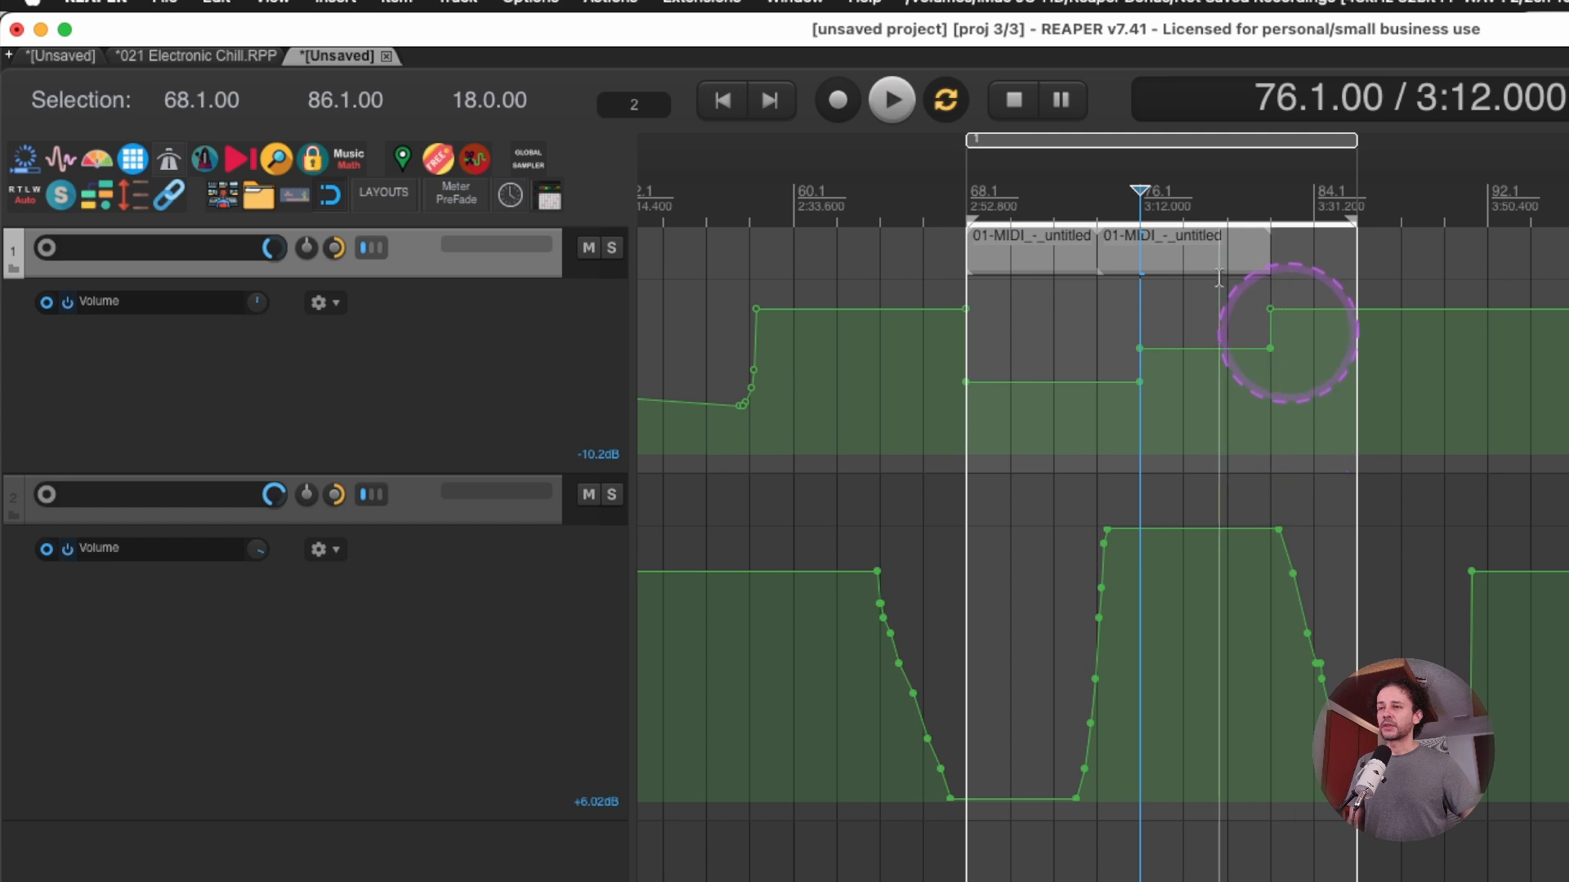
{"action": "key", "text": "super+z"}
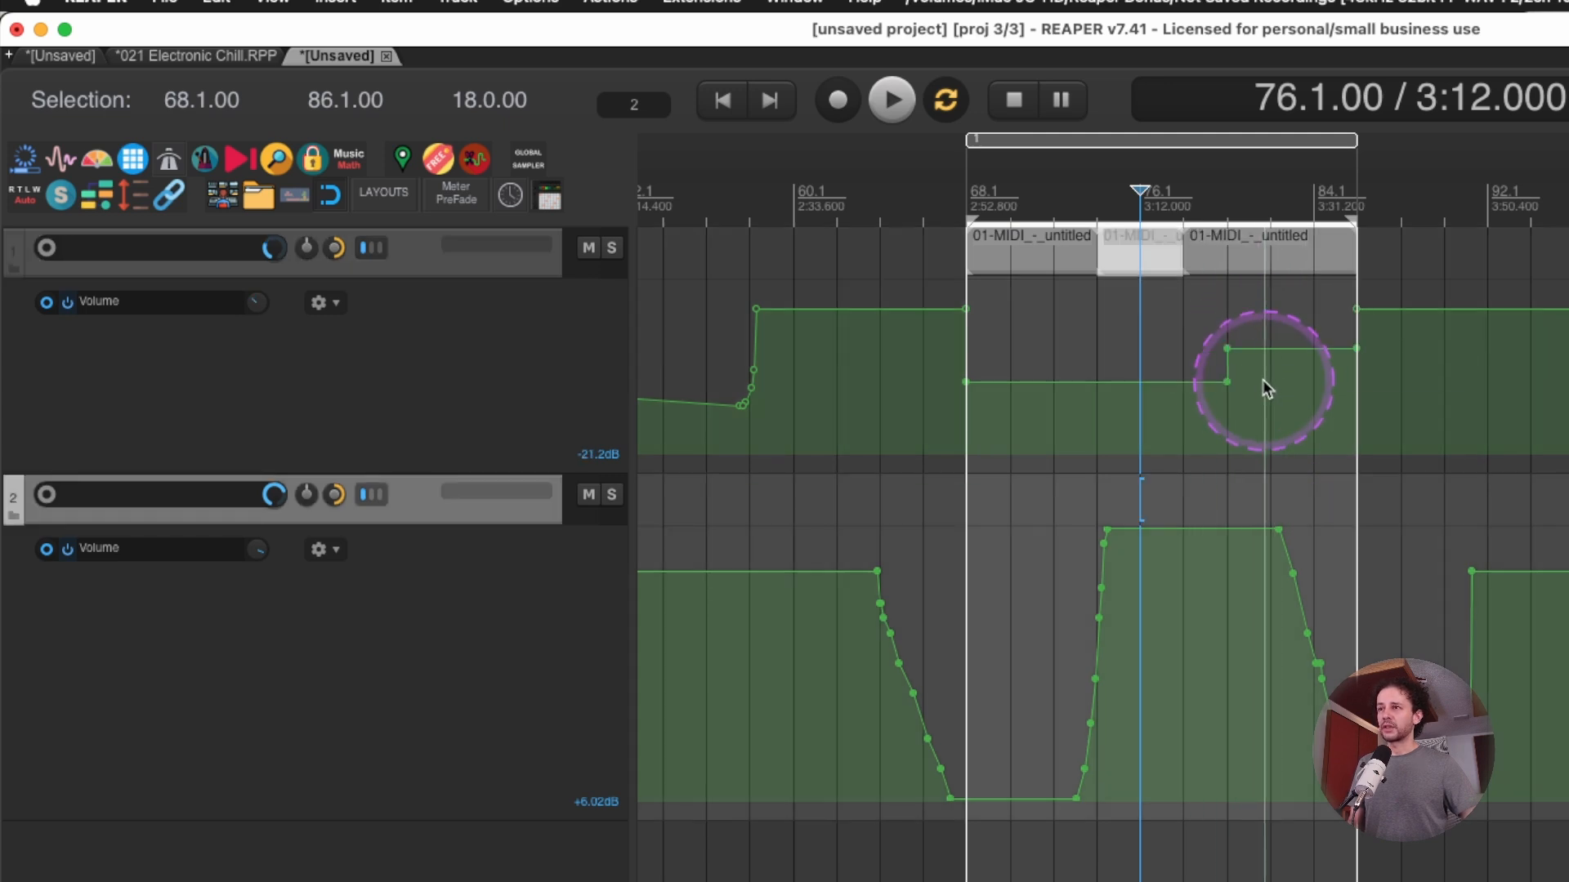
Switch ripple editing to all tracks and delete the middle MIDI piece on track 1.
{"action": "right_click", "coordinate": [470, 161]}
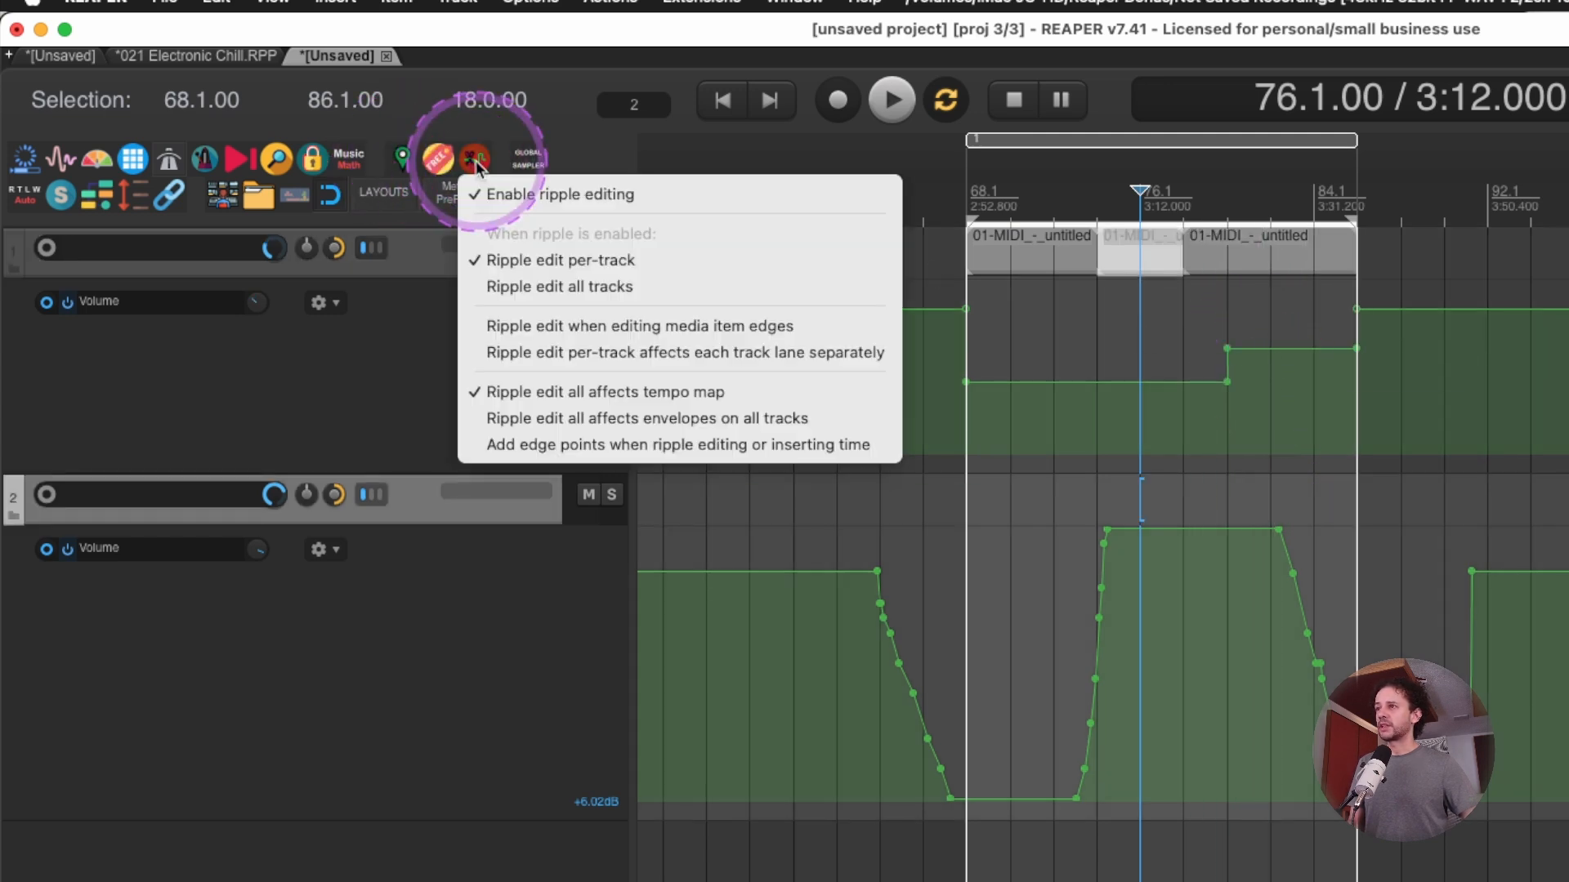
{"action": "left_click", "coordinate": [556, 287]}
{"action": "key", "text": "Delete"}
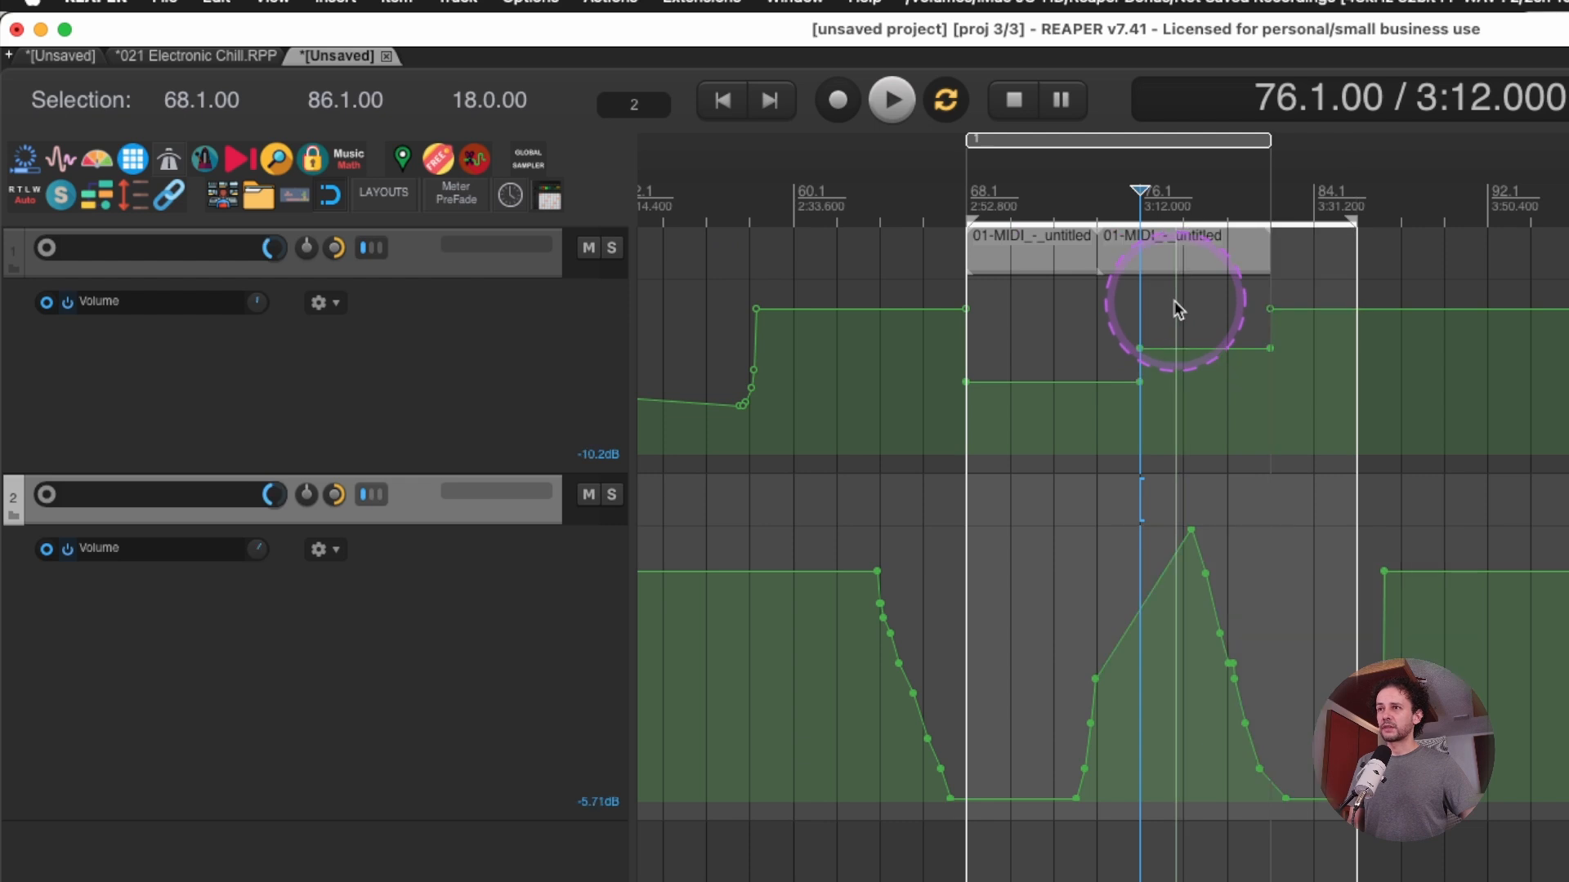
Undo and redo the all-tracks ripple deletion to compare its effect on both volume envelopes, leaving the deletion undone.
{"action": "key", "text": "super+z"}
{"action": "key", "text": "super+z"}
{"action": "key", "text": "super+shift+z"}
{"action": "key", "text": "super+shift+z"}
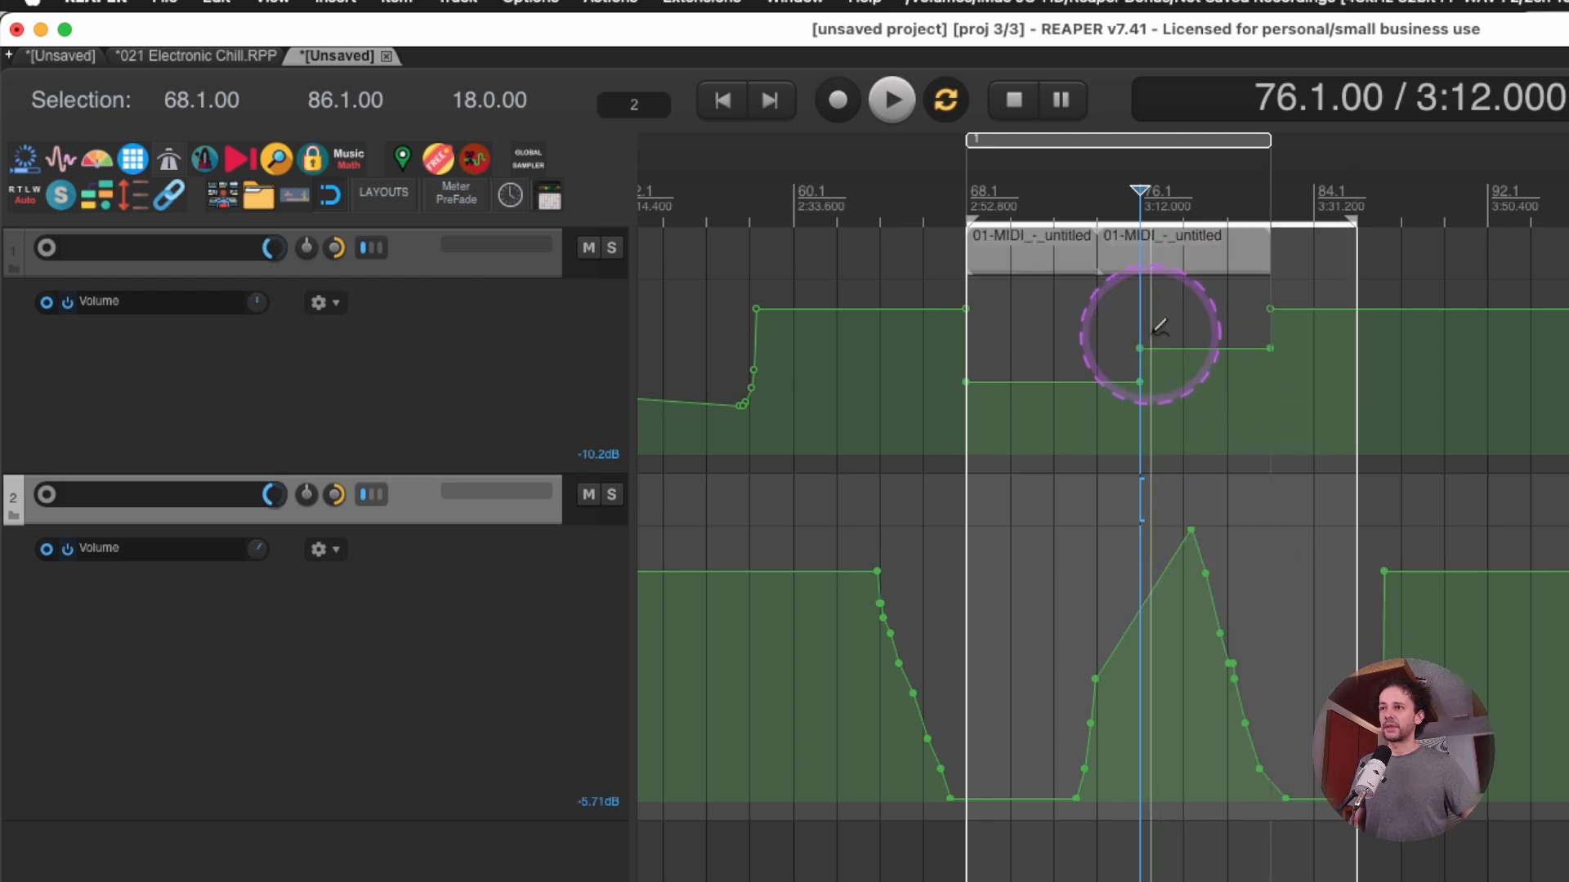
{"action": "key", "text": "super+z"}
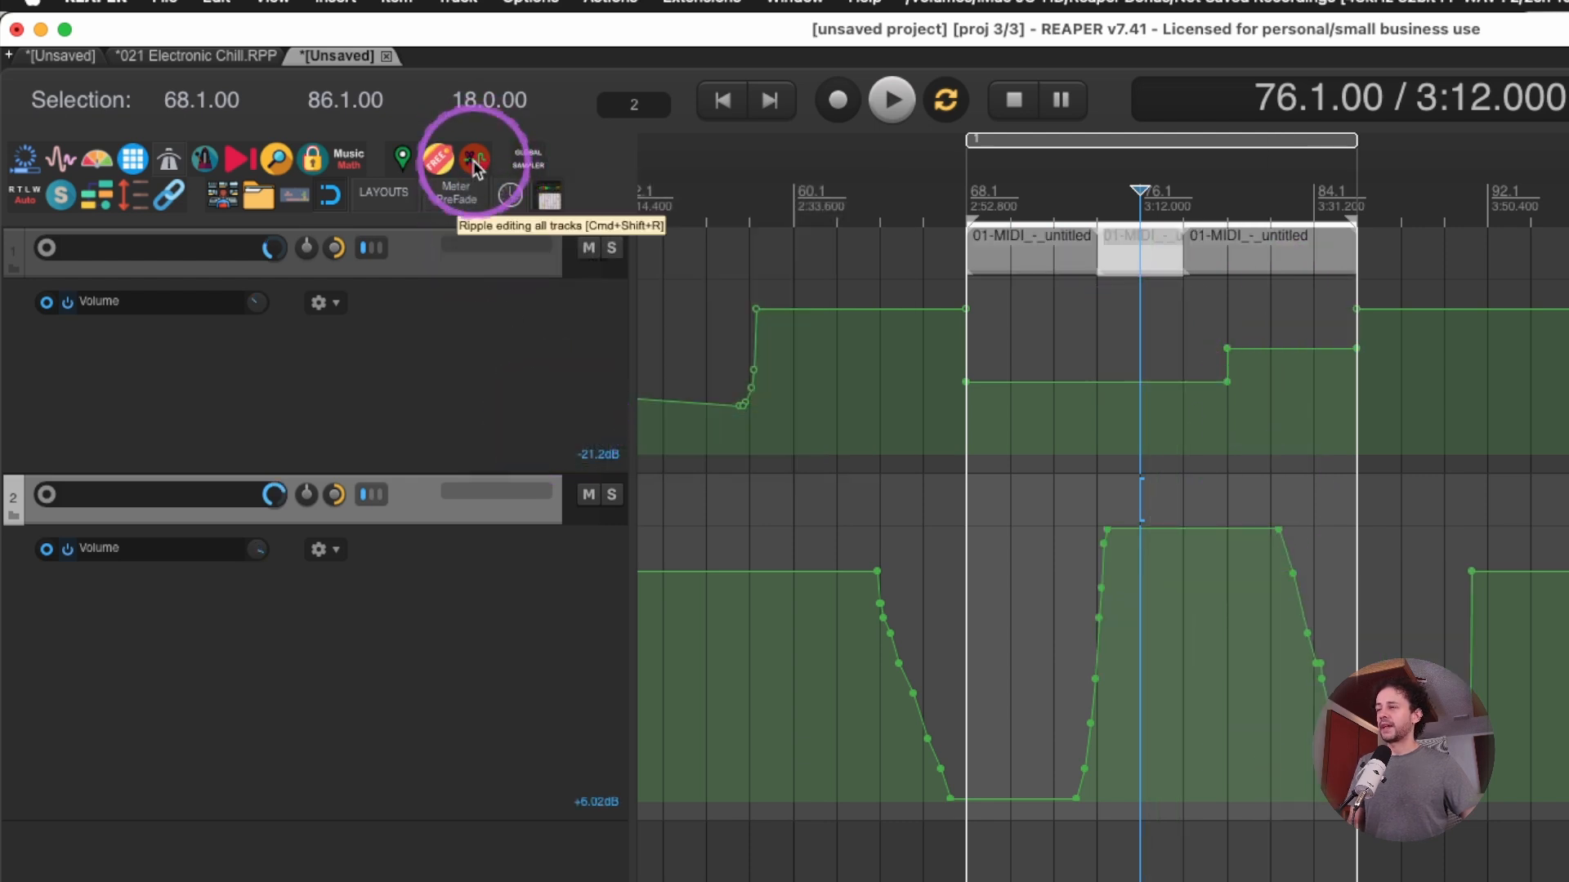
Switch ripple editing to per-track mode and review the option for rippling envelopes on all tracks.
{"action": "right_click", "coordinate": [455, 170]}
{"action": "left_click", "coordinate": [531, 260]}
{"action": "right_click", "coordinate": [454, 172]}
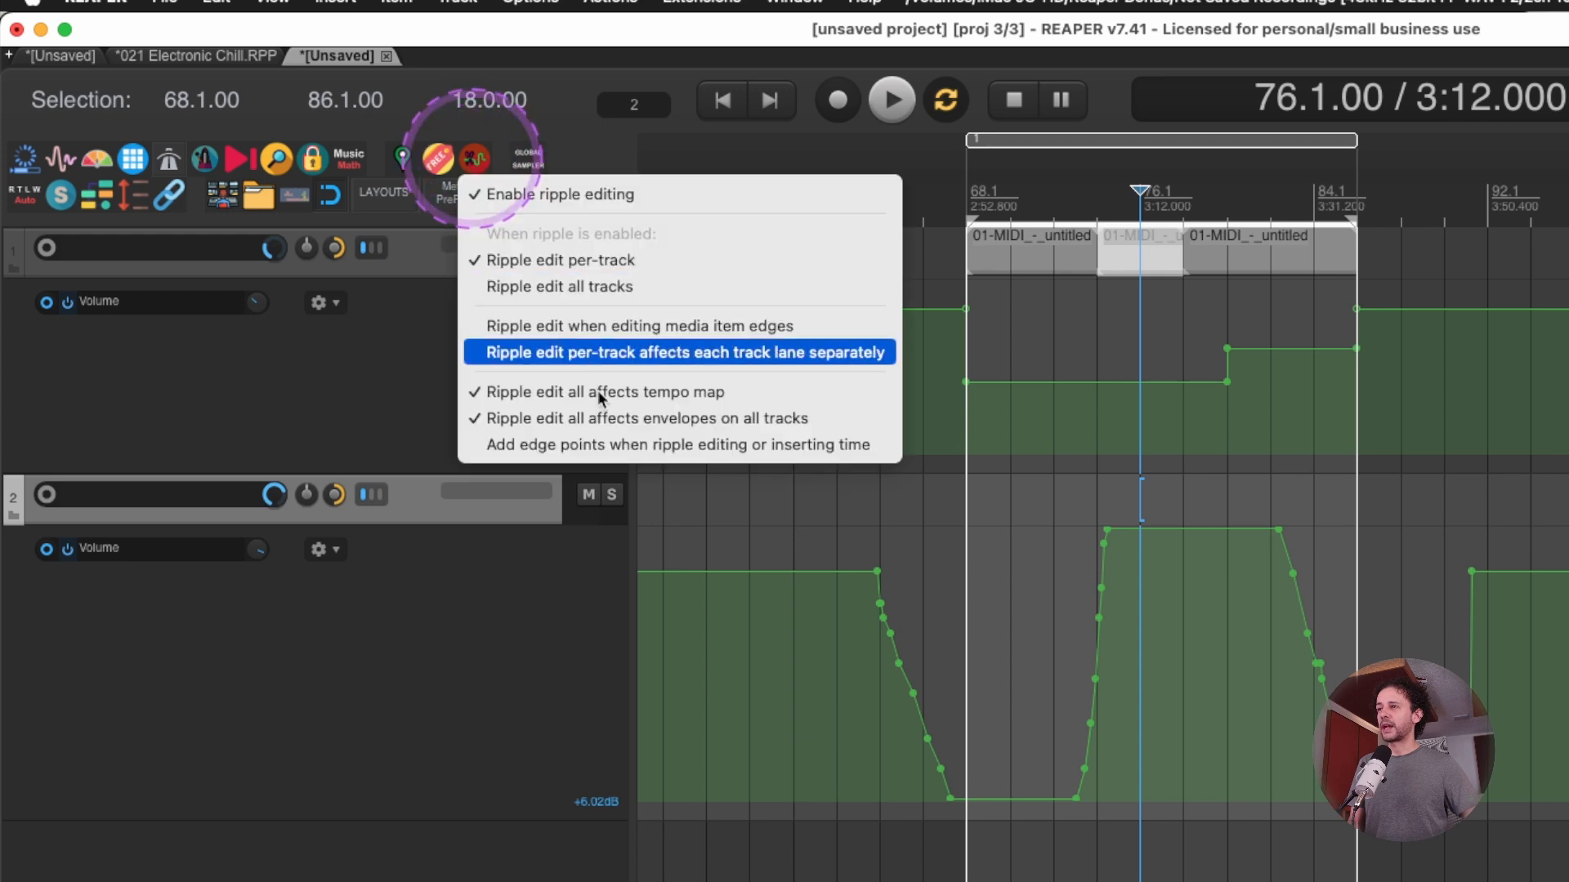
{"action": "left_click", "coordinate": [669, 420]}
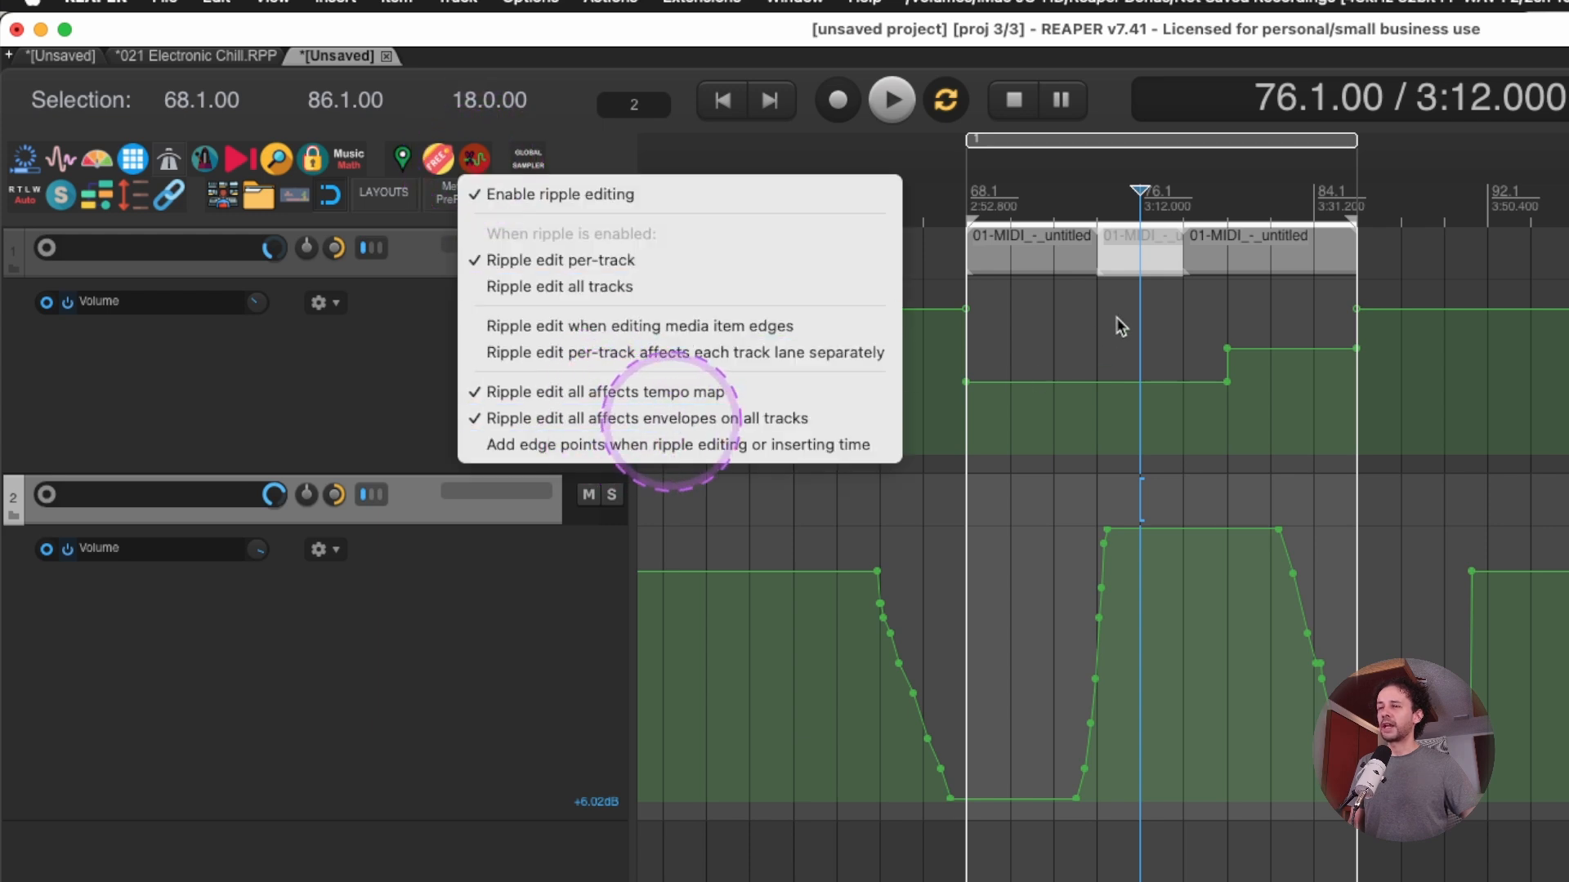
Try deleting the middle MIDI piece on track 1 with per-track ripple and undo it.
{"action": "key", "text": "Delete"}
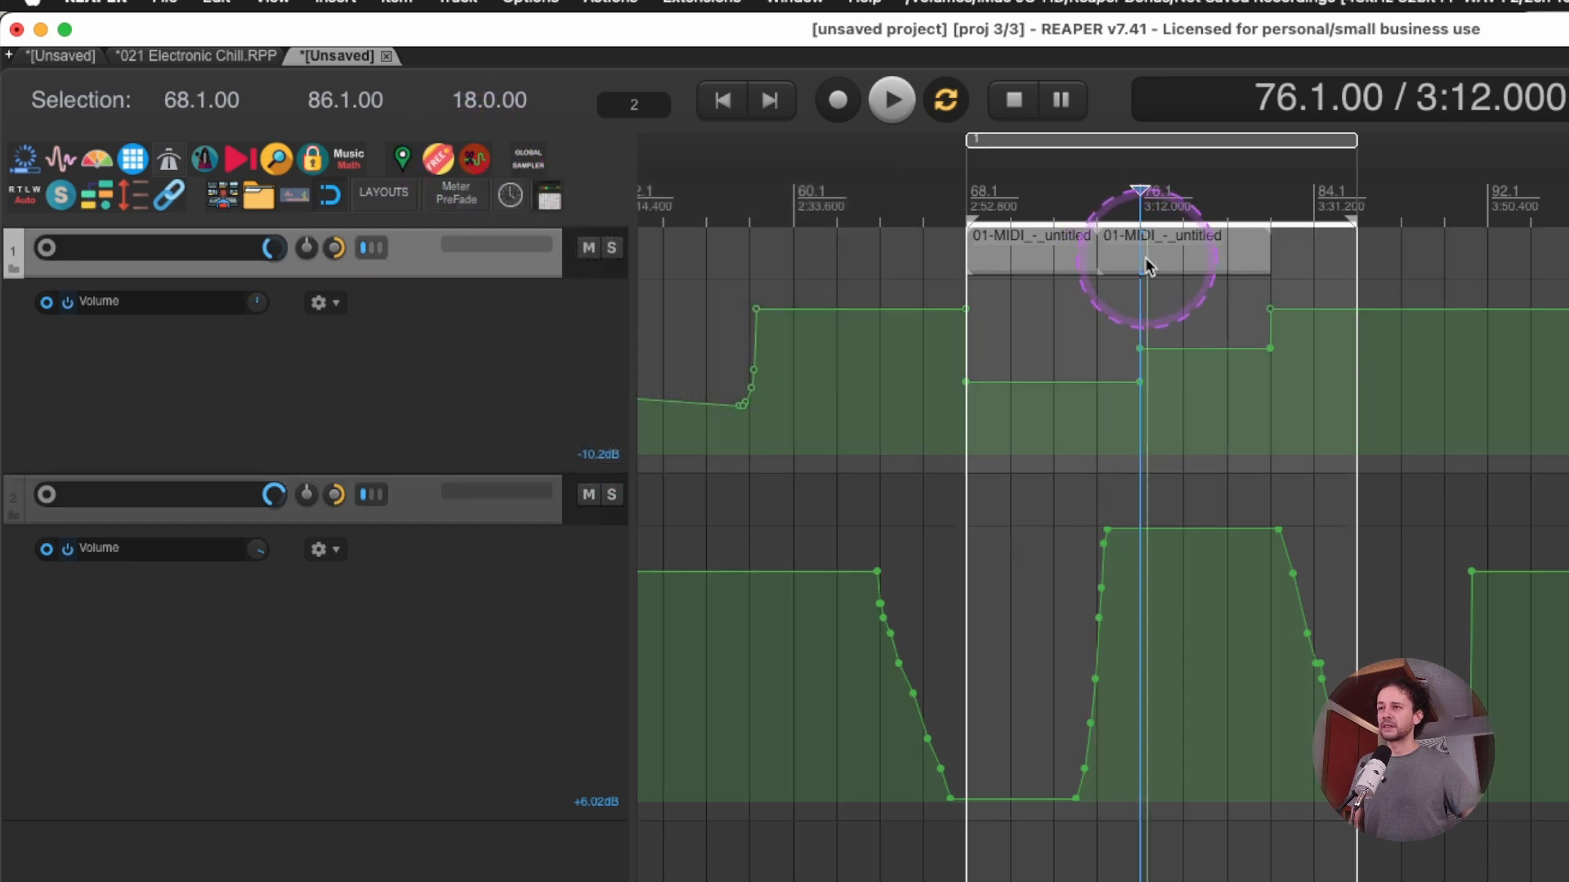
{"action": "key", "text": "super+z"}
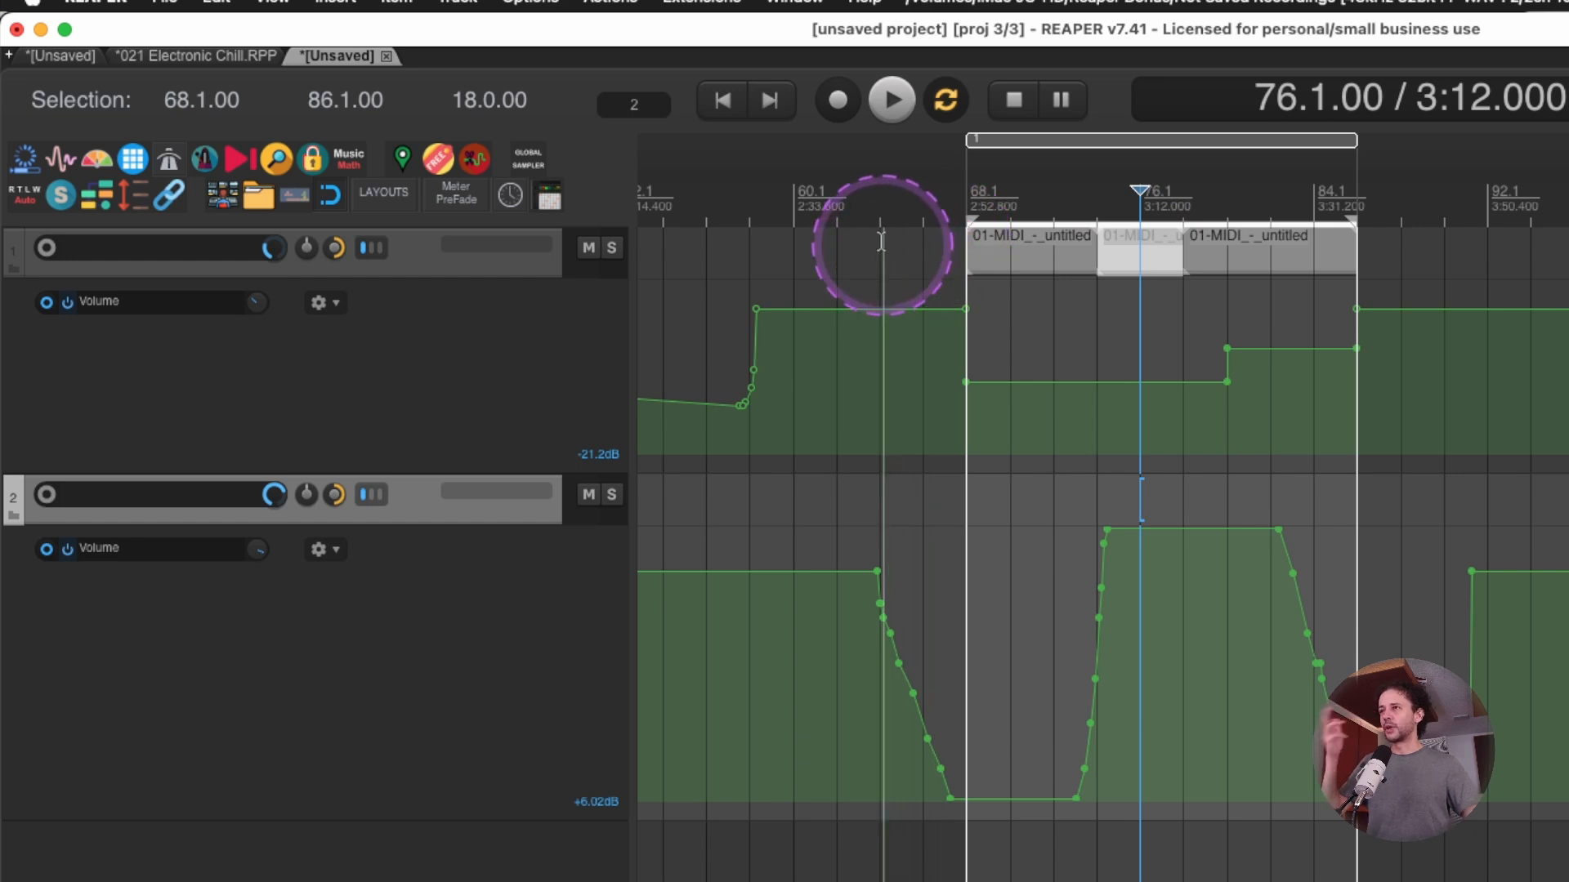
{"action": "right_click", "coordinate": [472, 161]}
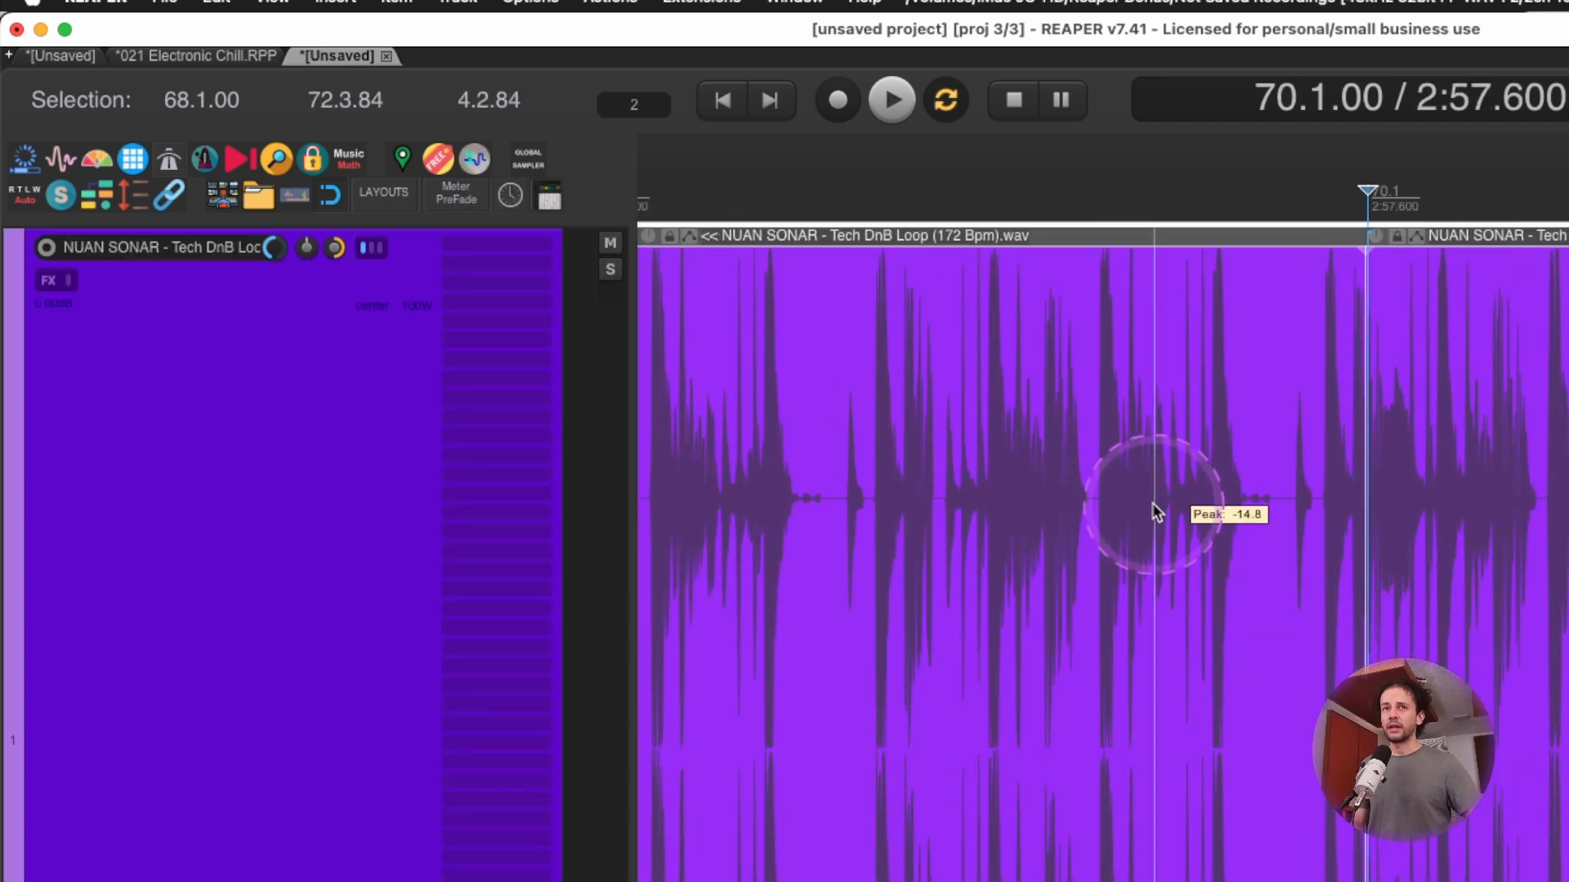
Try extending the start of the audio item at bar 70.1 back over the preceding item, and undo the change.
{"action": "scroll", "coordinate": [1154, 503], "scroll_direction": "down", "scroll_amount": 2}
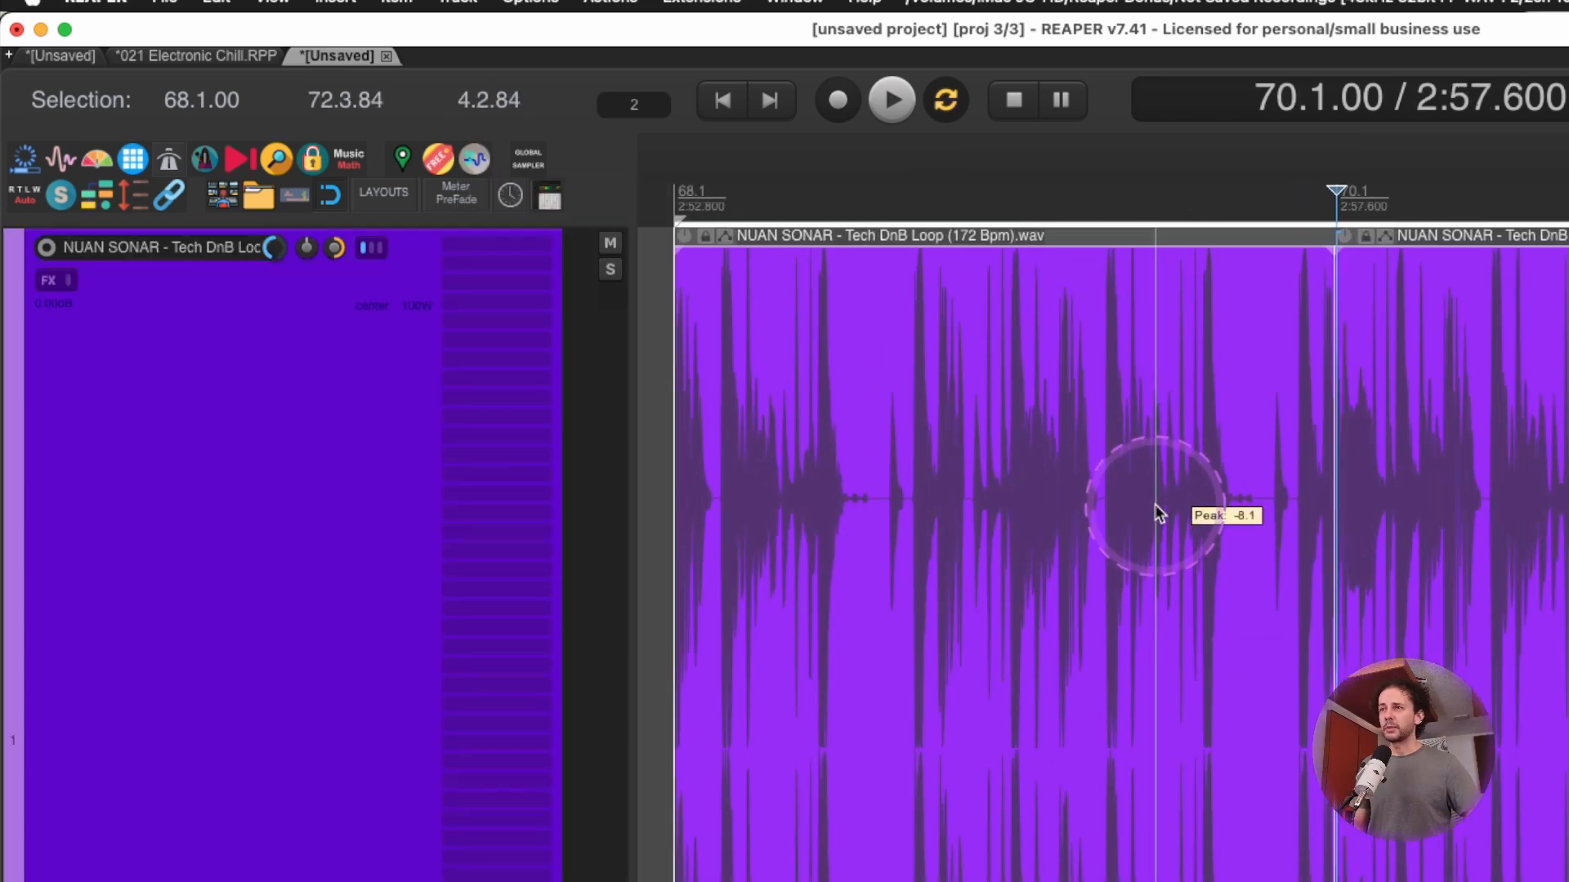
{"action": "left_click", "coordinate": [1268, 377]}
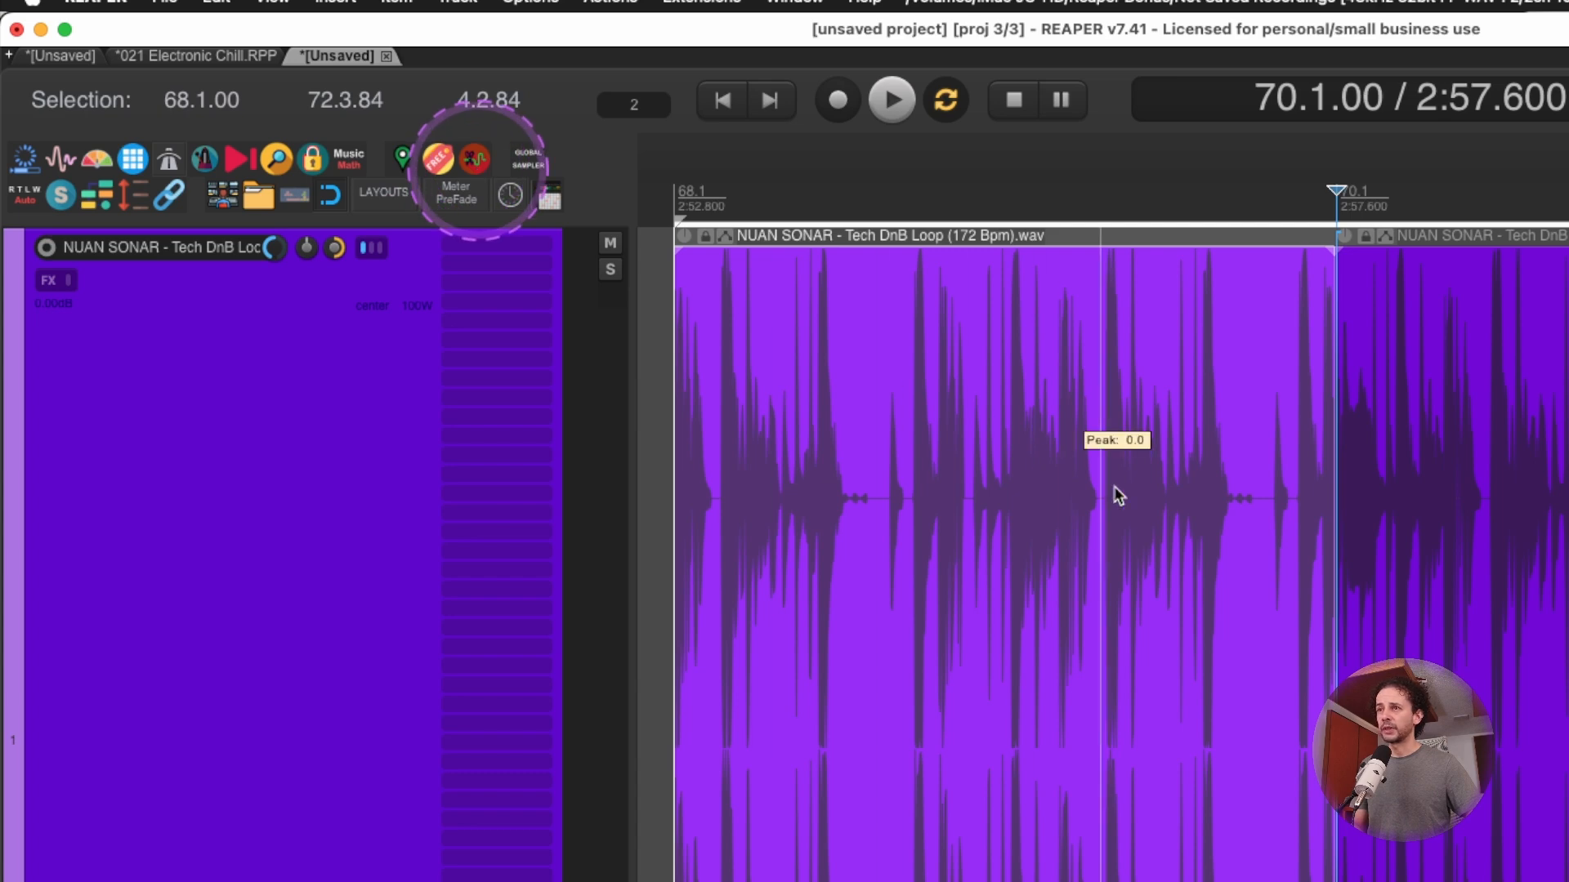
{"action": "left_click", "coordinate": [1339, 489]}
{"action": "left_click_drag", "start_coordinate": [1339, 489], "coordinate": [1077, 497]}
{"action": "left_click_drag", "start_coordinate": [1337, 434], "coordinate": [1018, 439]}
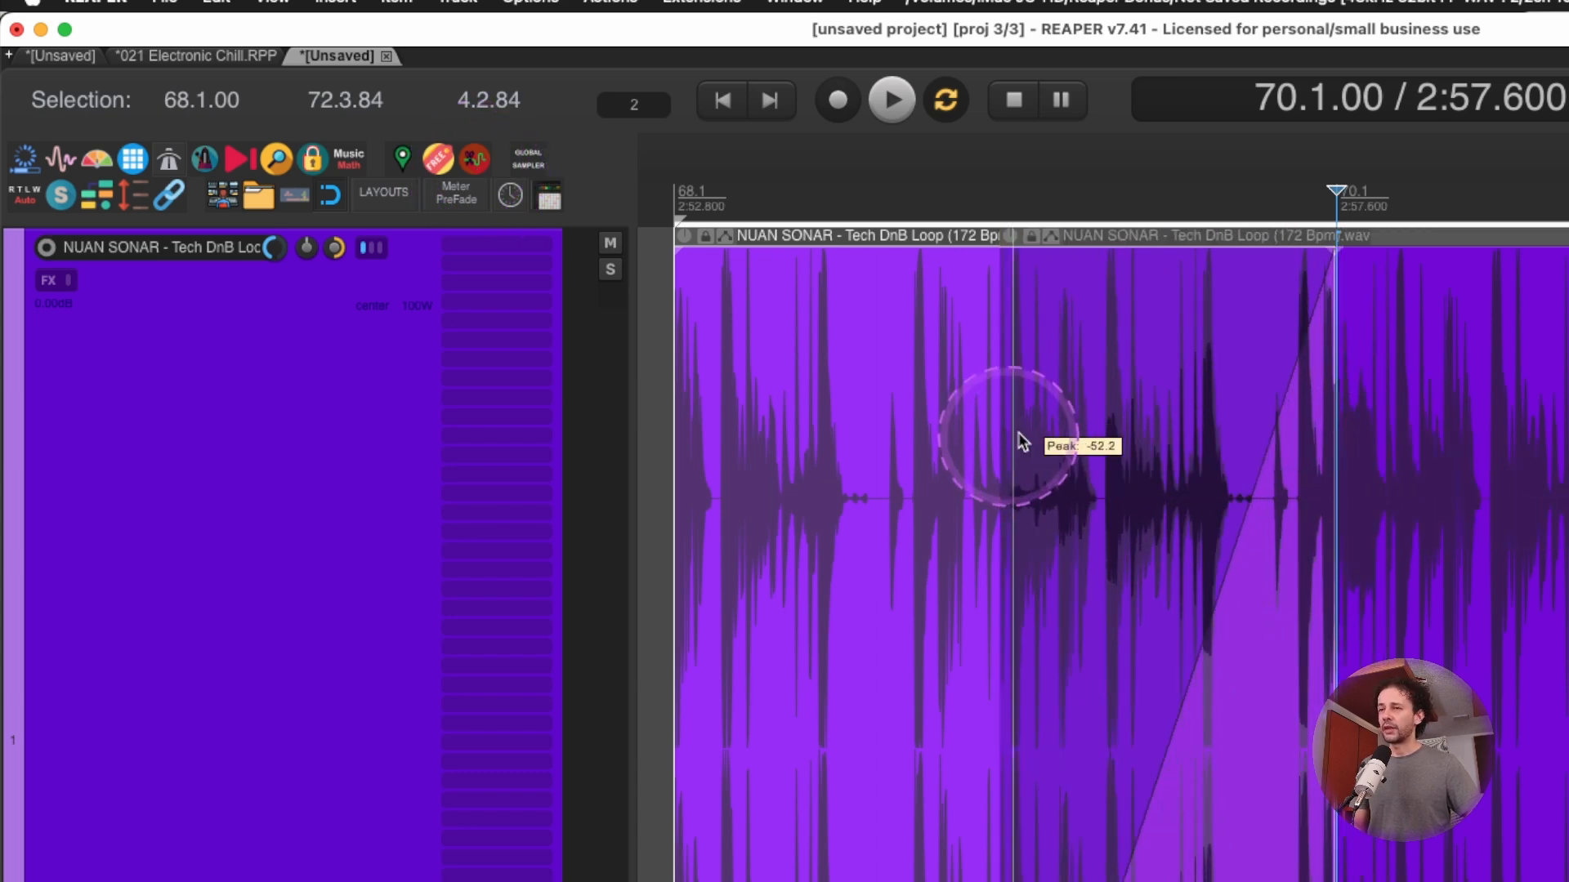
{"action": "key", "text": "super+z"}
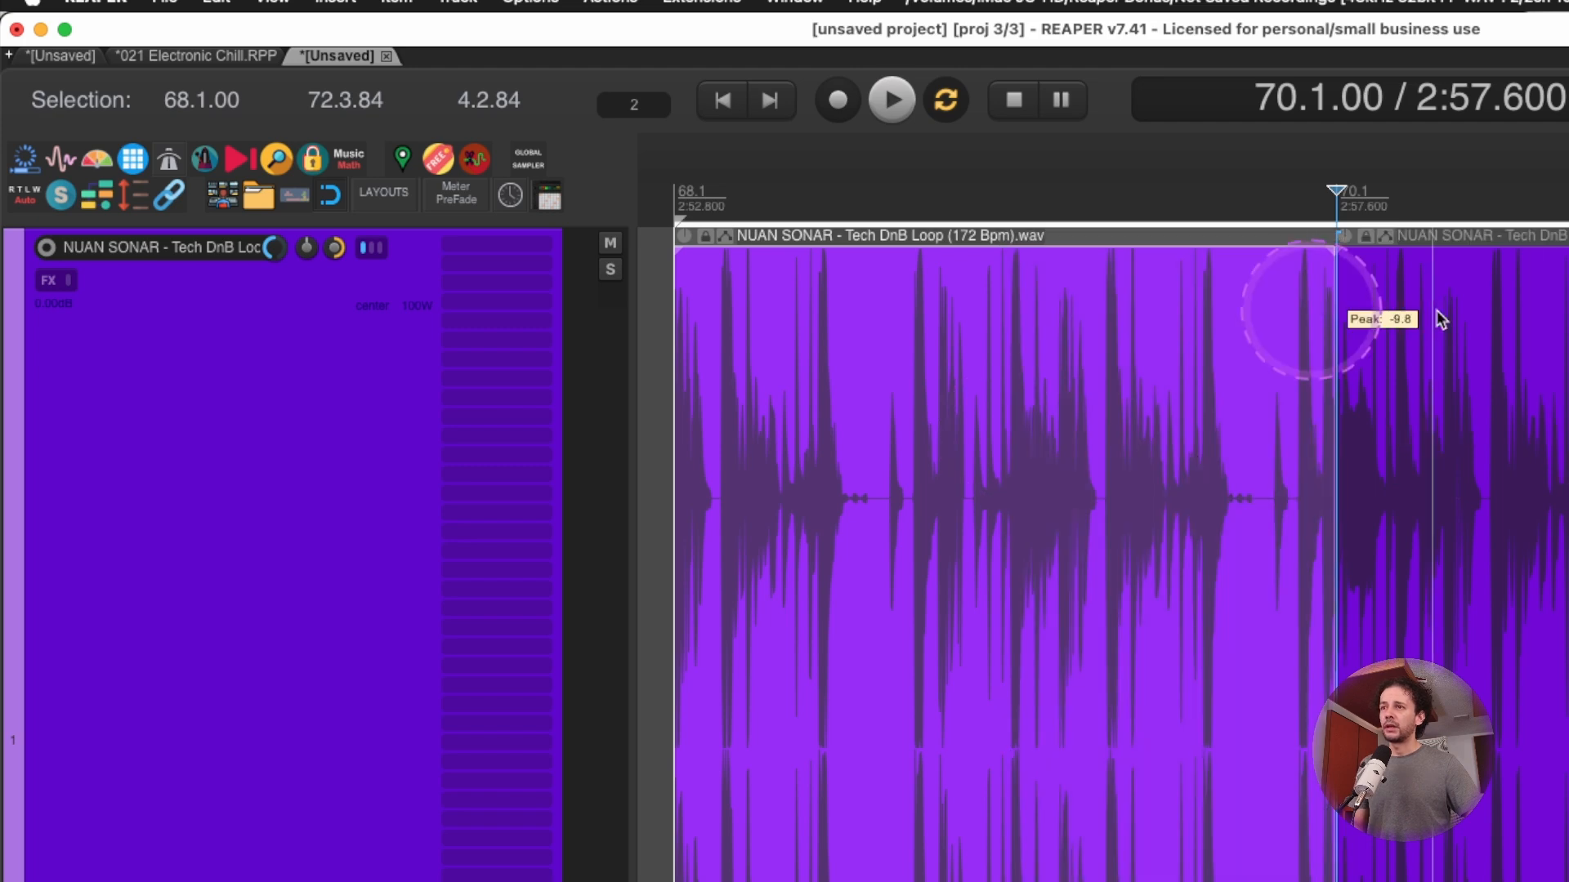
Split the second audio item shortly after bar 70.1, ripple-delete the short piece, and undo the deletion.
{"action": "left_click", "coordinate": [1540, 316]}
{"action": "key", "text": "s"}
{"action": "left_click", "coordinate": [1430, 320]}
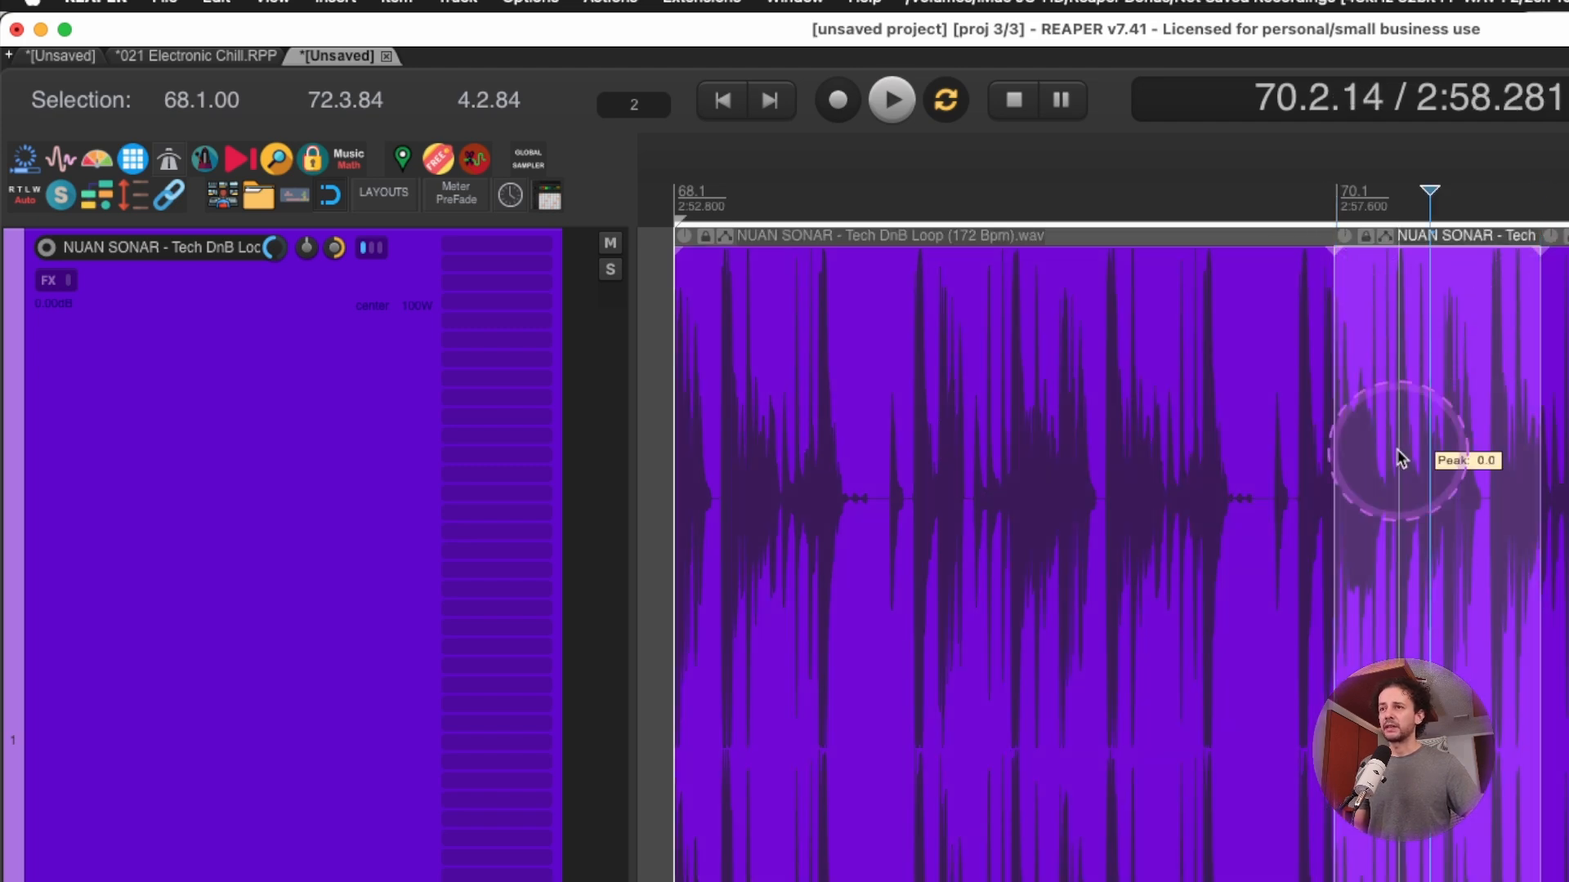
{"action": "key", "text": "Delete"}
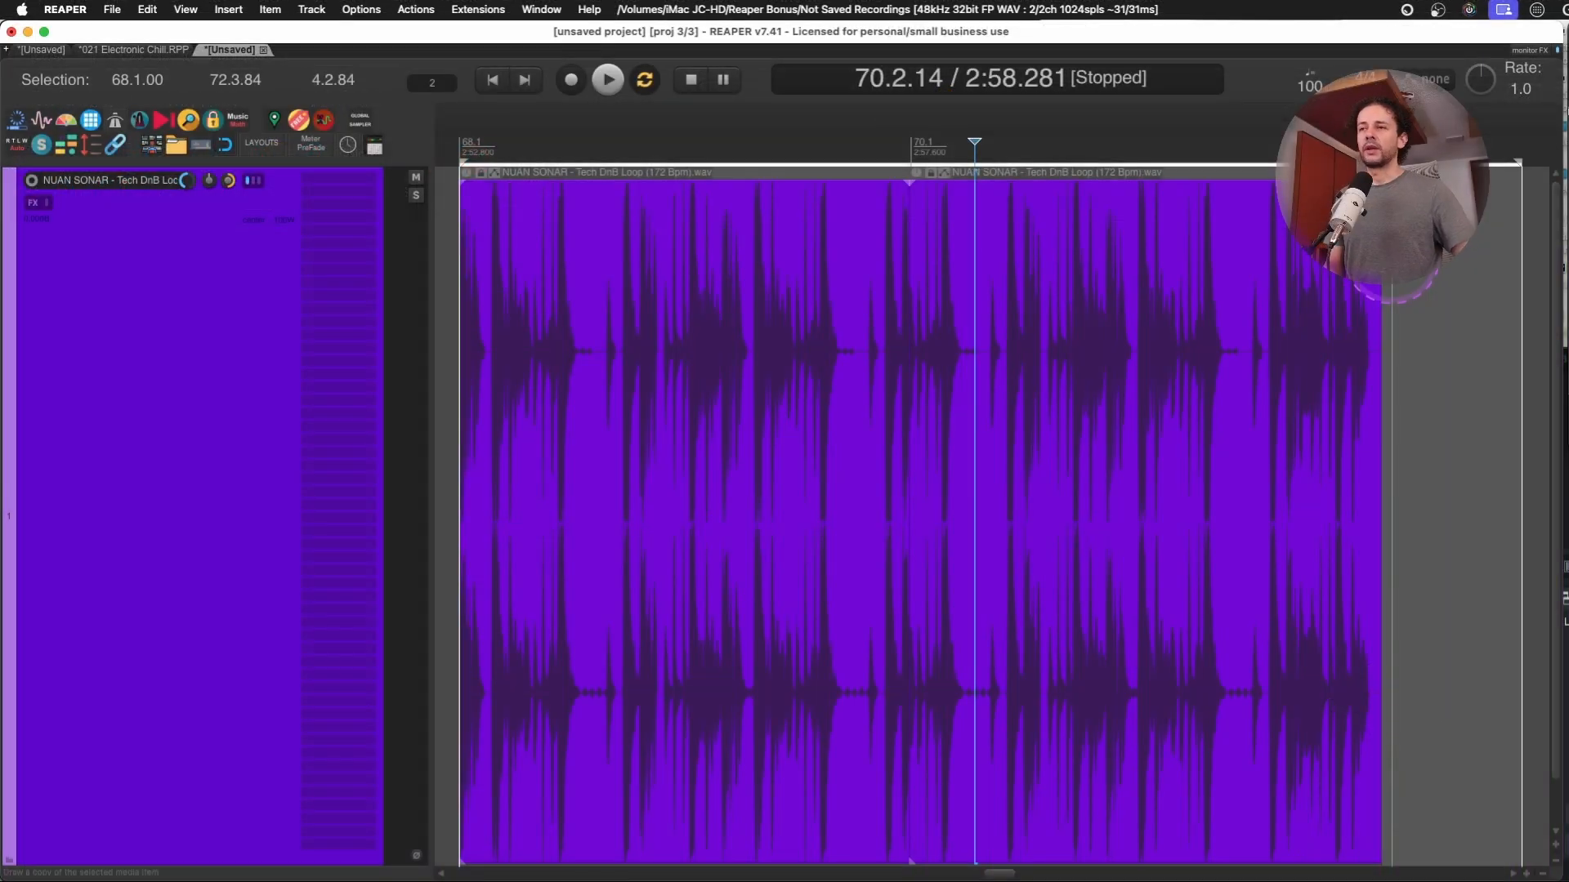
{"action": "key", "text": "super+z"}
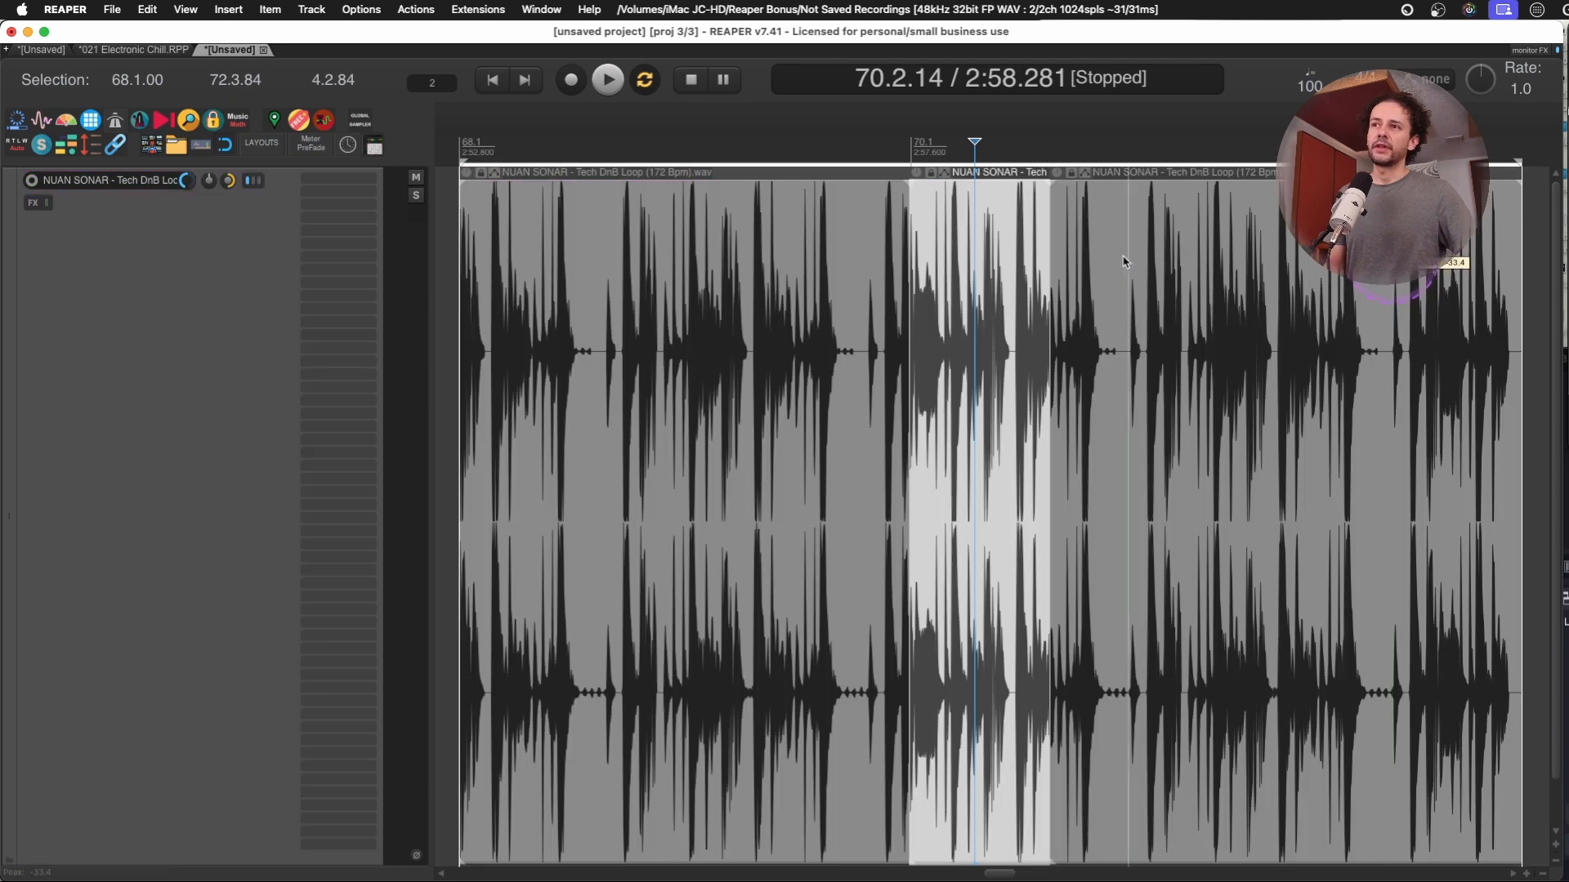
Undo the ripple deletion and earlier splits, and split the whole audio item at 70.1.15.
{"action": "left_click", "coordinate": [965, 250]}
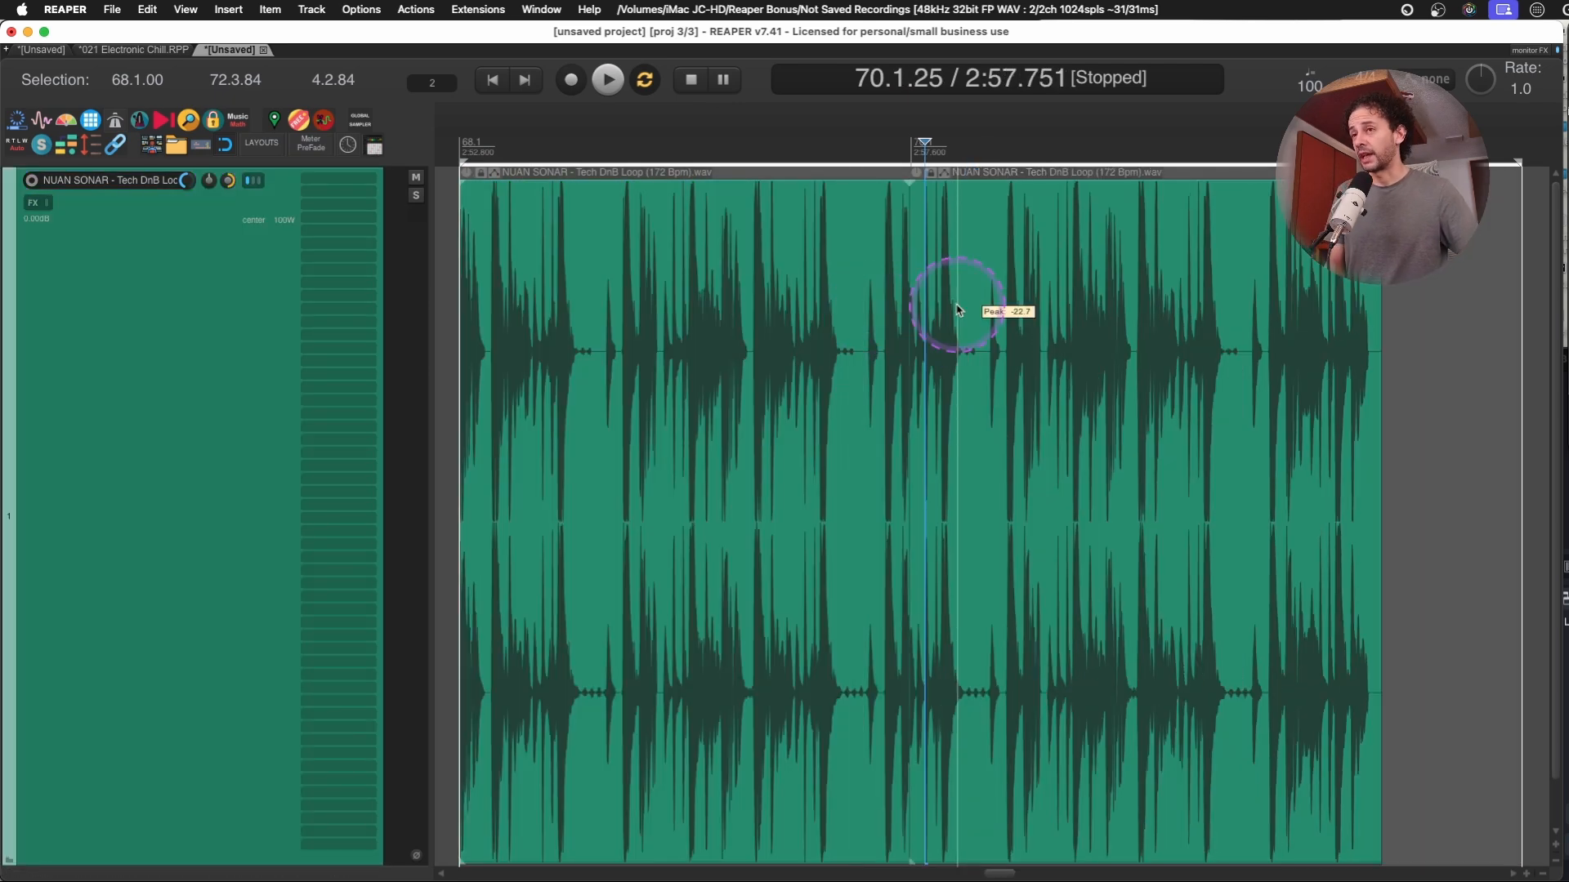
{"action": "key", "text": "super+z"}
{"action": "key", "text": "super+z"}
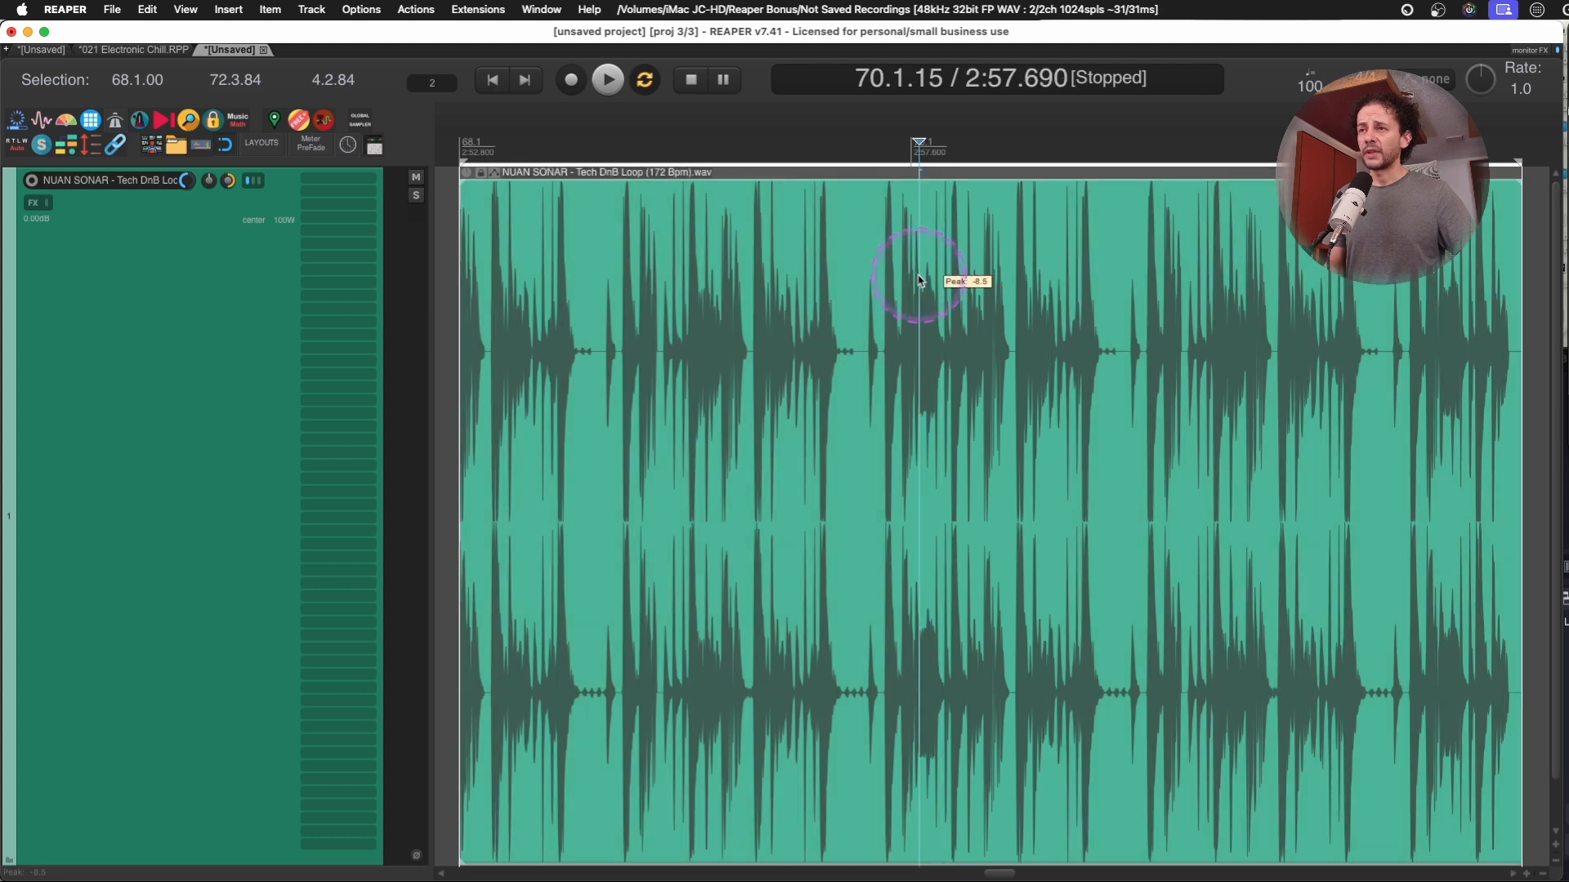
{"action": "left_click", "coordinate": [904, 282]}
{"action": "left_click", "coordinate": [977, 290]}
{"action": "left_click", "coordinate": [868, 288]}
{"action": "left_click", "coordinate": [994, 273]}
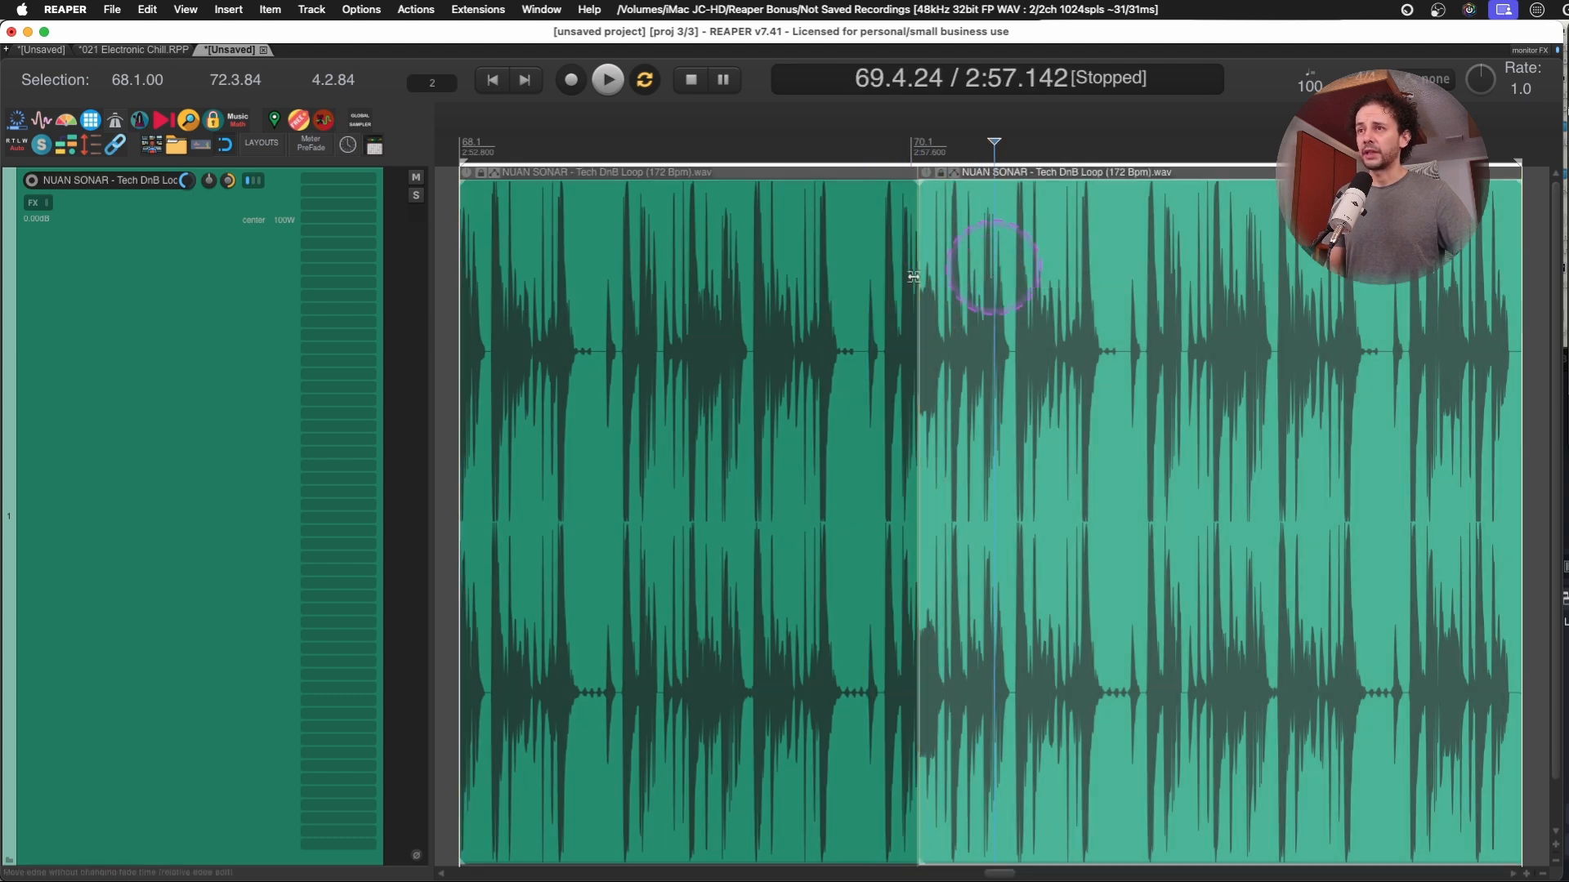
Try extending the first audio item's end to 70.4.48 over the second item, and undo the change.
{"action": "left_click", "coordinate": [902, 284]}
{"action": "left_click_drag", "start_coordinate": [921, 290], "coordinate": [1103, 288]}
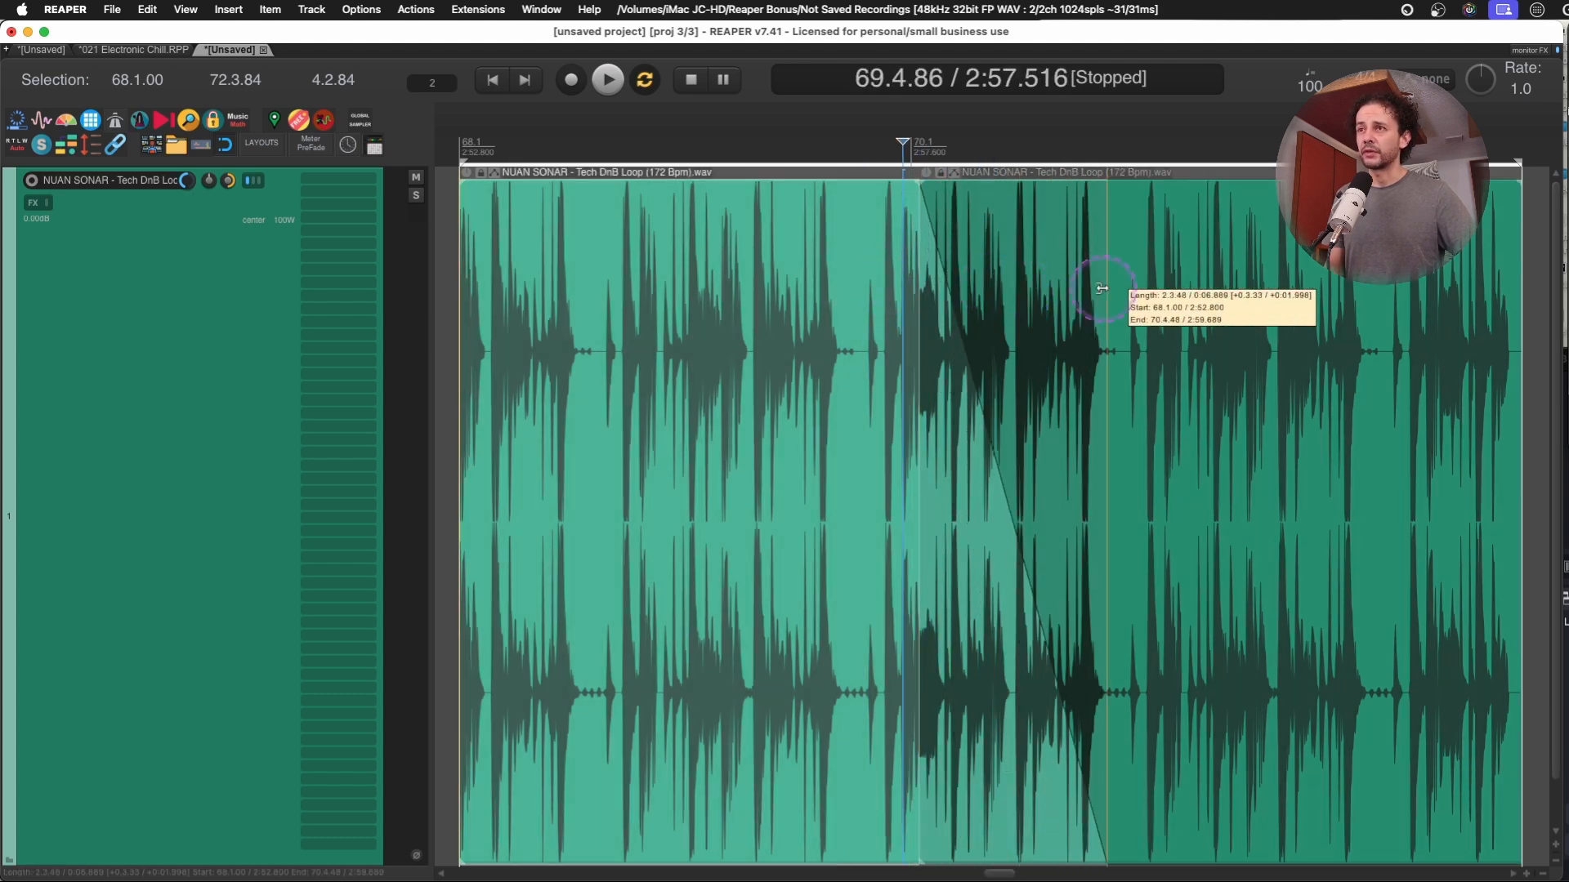
{"action": "left_click", "coordinate": [1121, 217]}
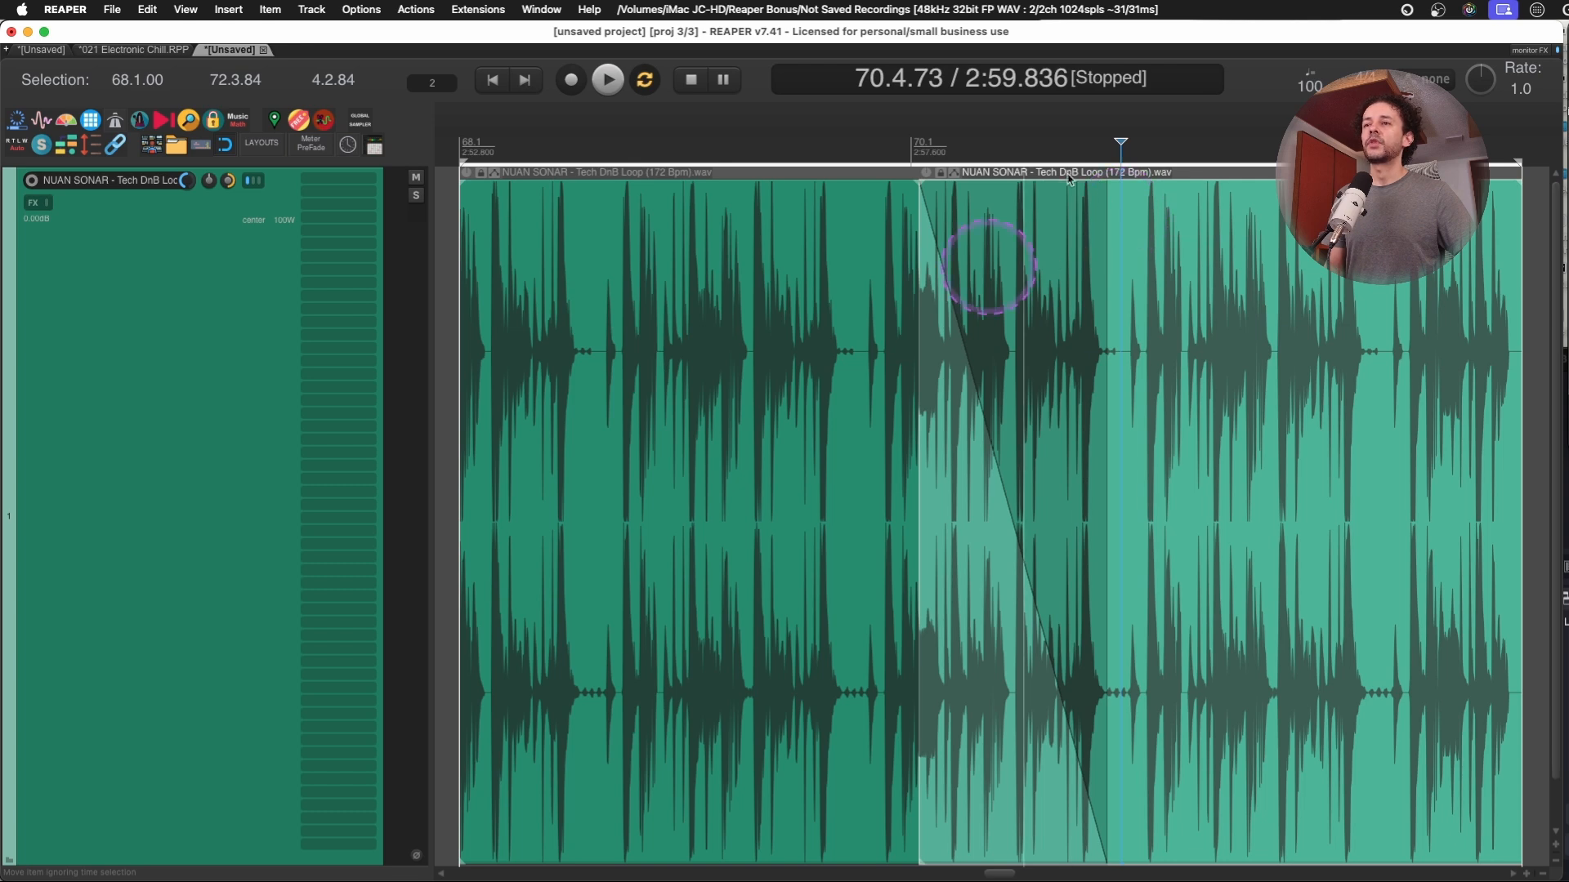
{"action": "key", "text": "super+z"}
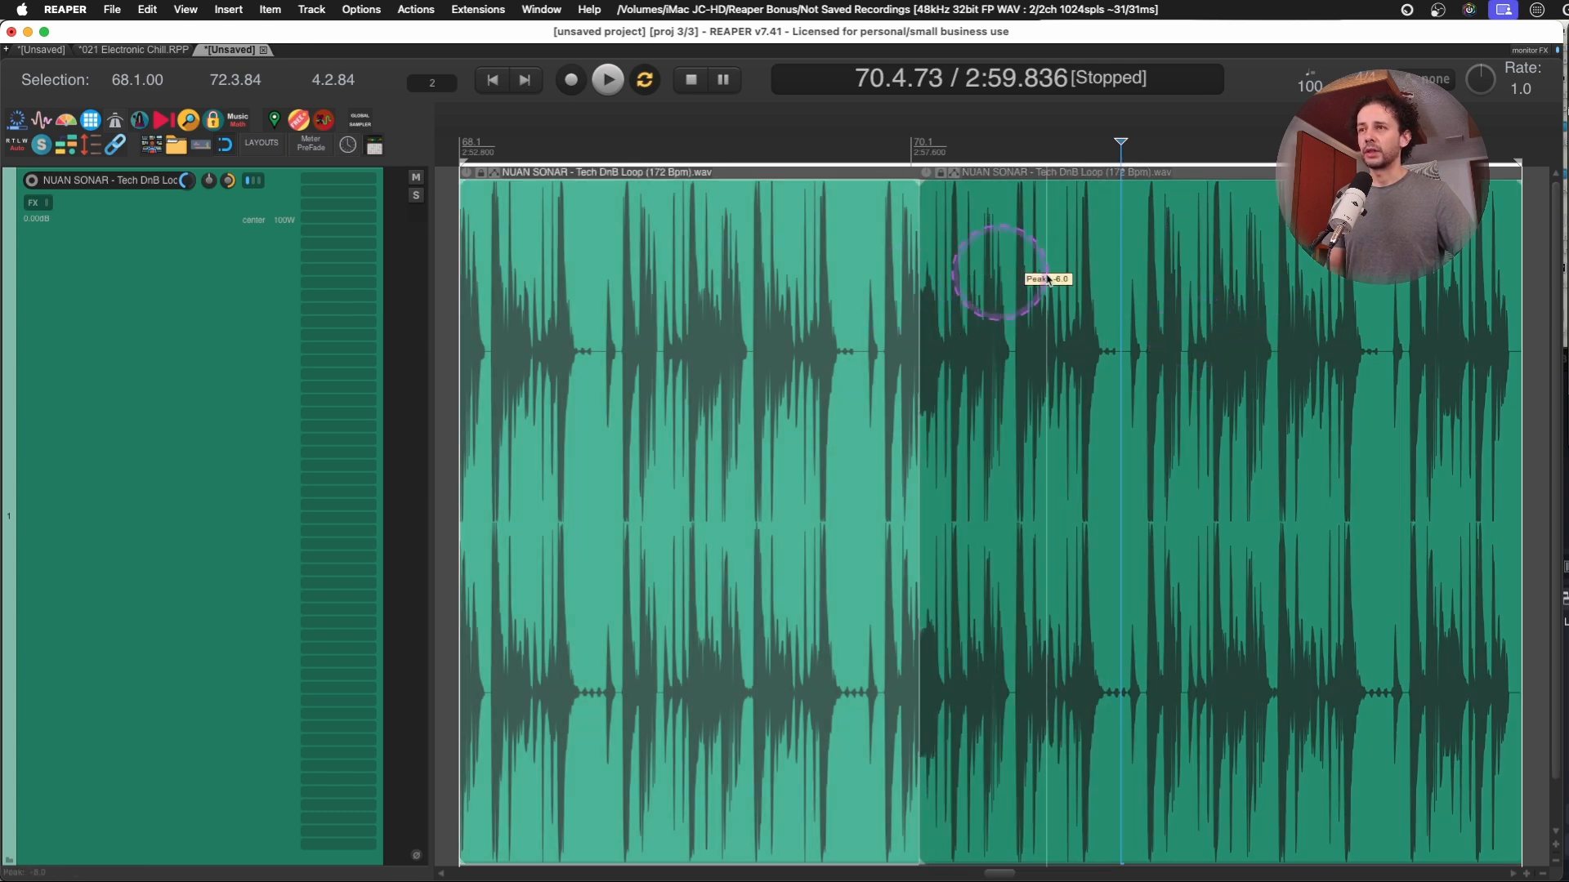
Try trimming the second audio item's start later and extending the first item's end with ripple editing, undoing the changes.
{"action": "left_click", "coordinate": [1047, 280]}
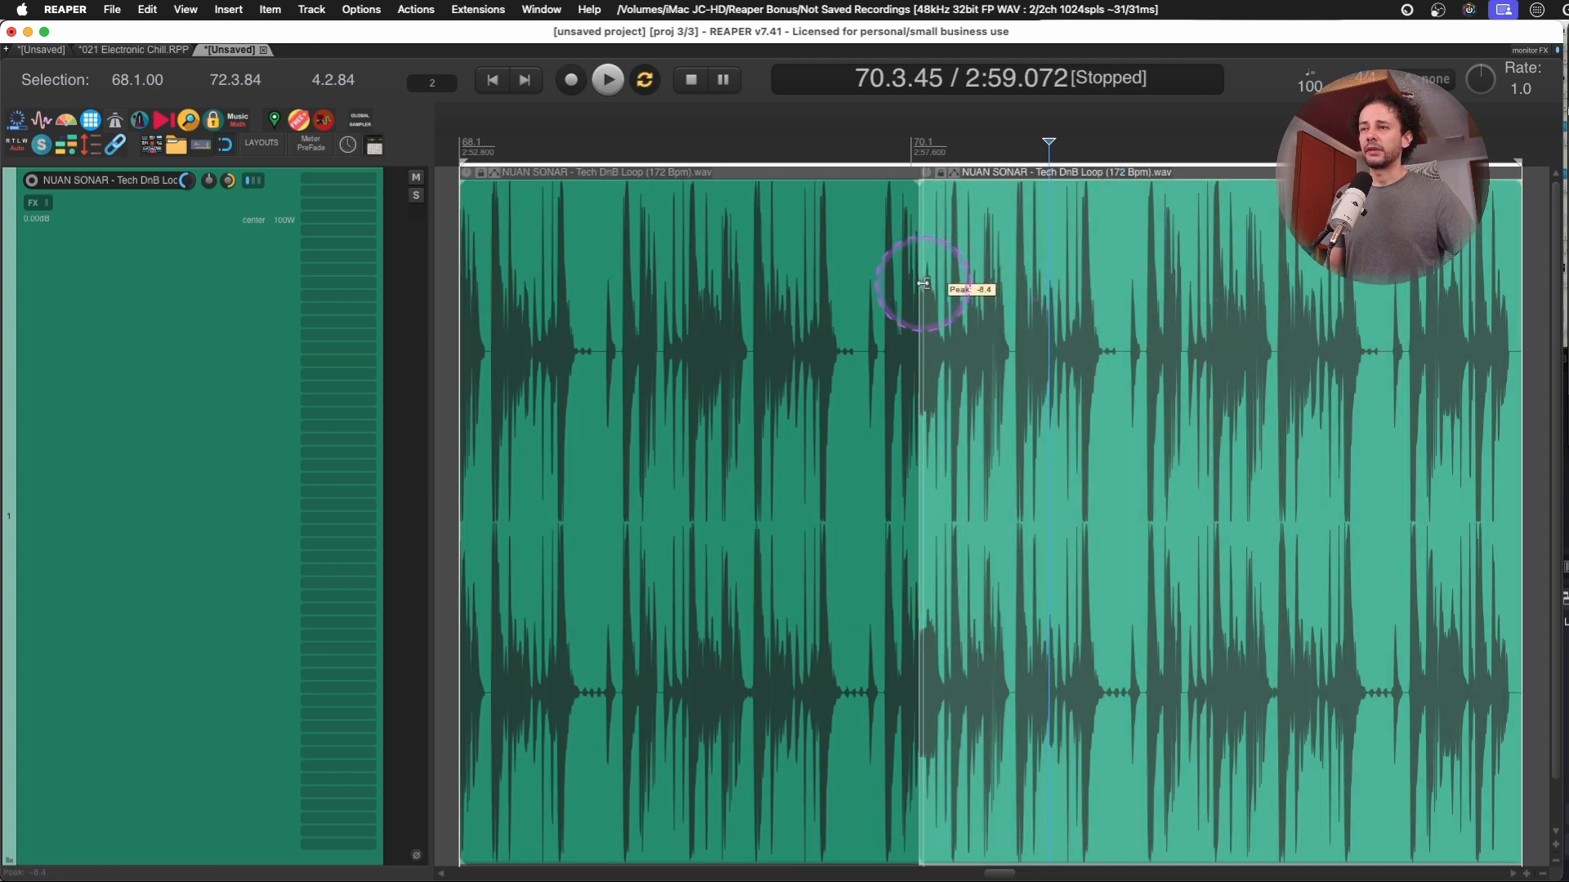
{"action": "left_click_drag", "start_coordinate": [918, 283], "coordinate": [1082, 282]}
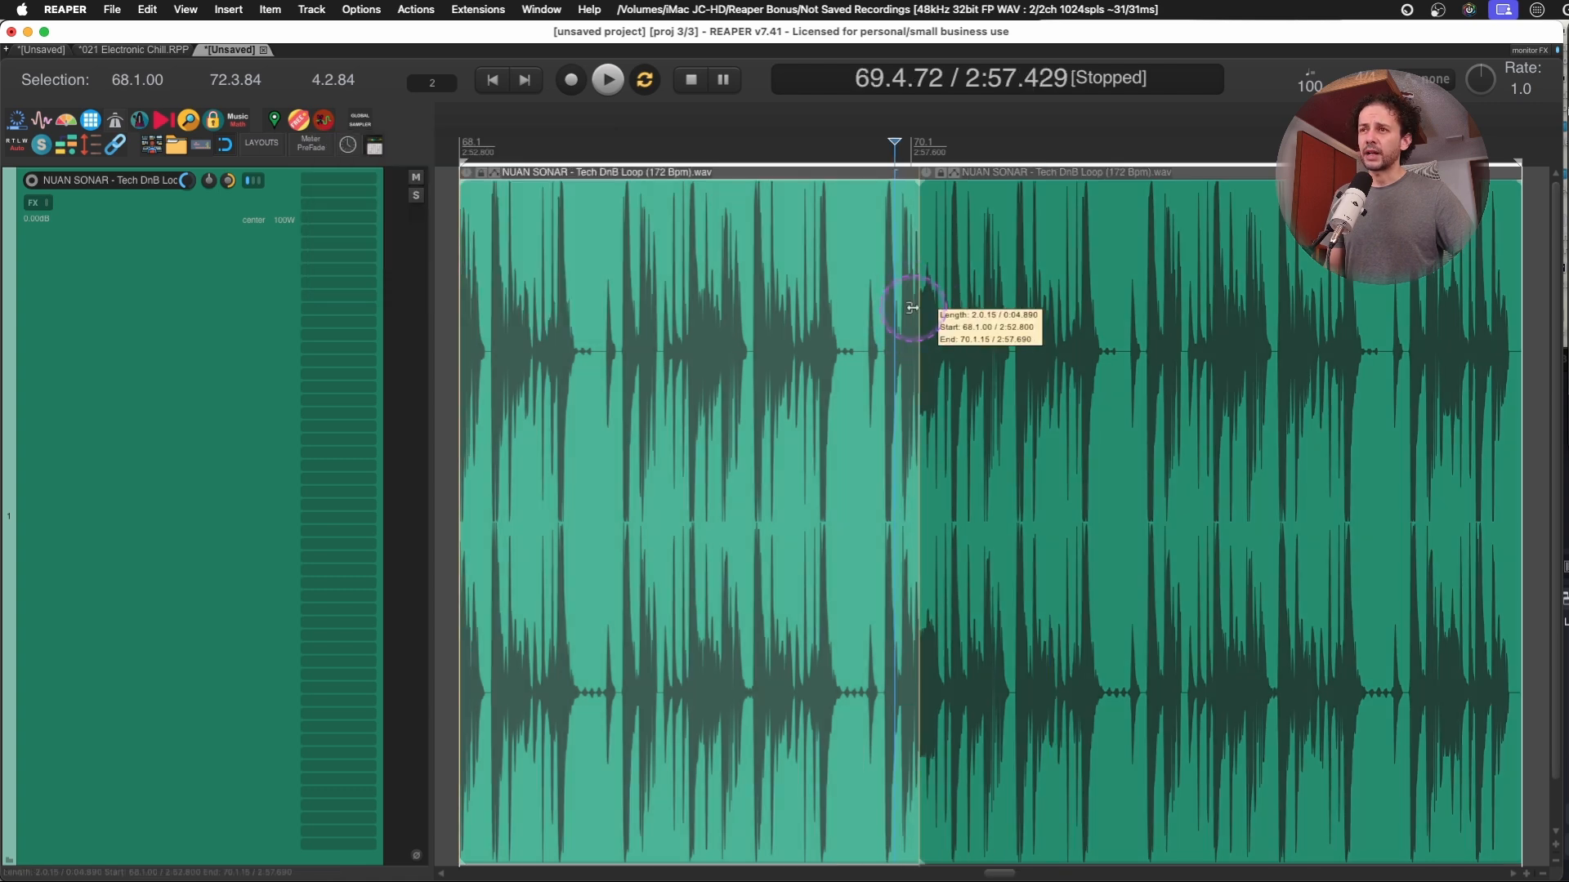
{"action": "left_click_drag", "start_coordinate": [912, 307], "coordinate": [1015, 317]}
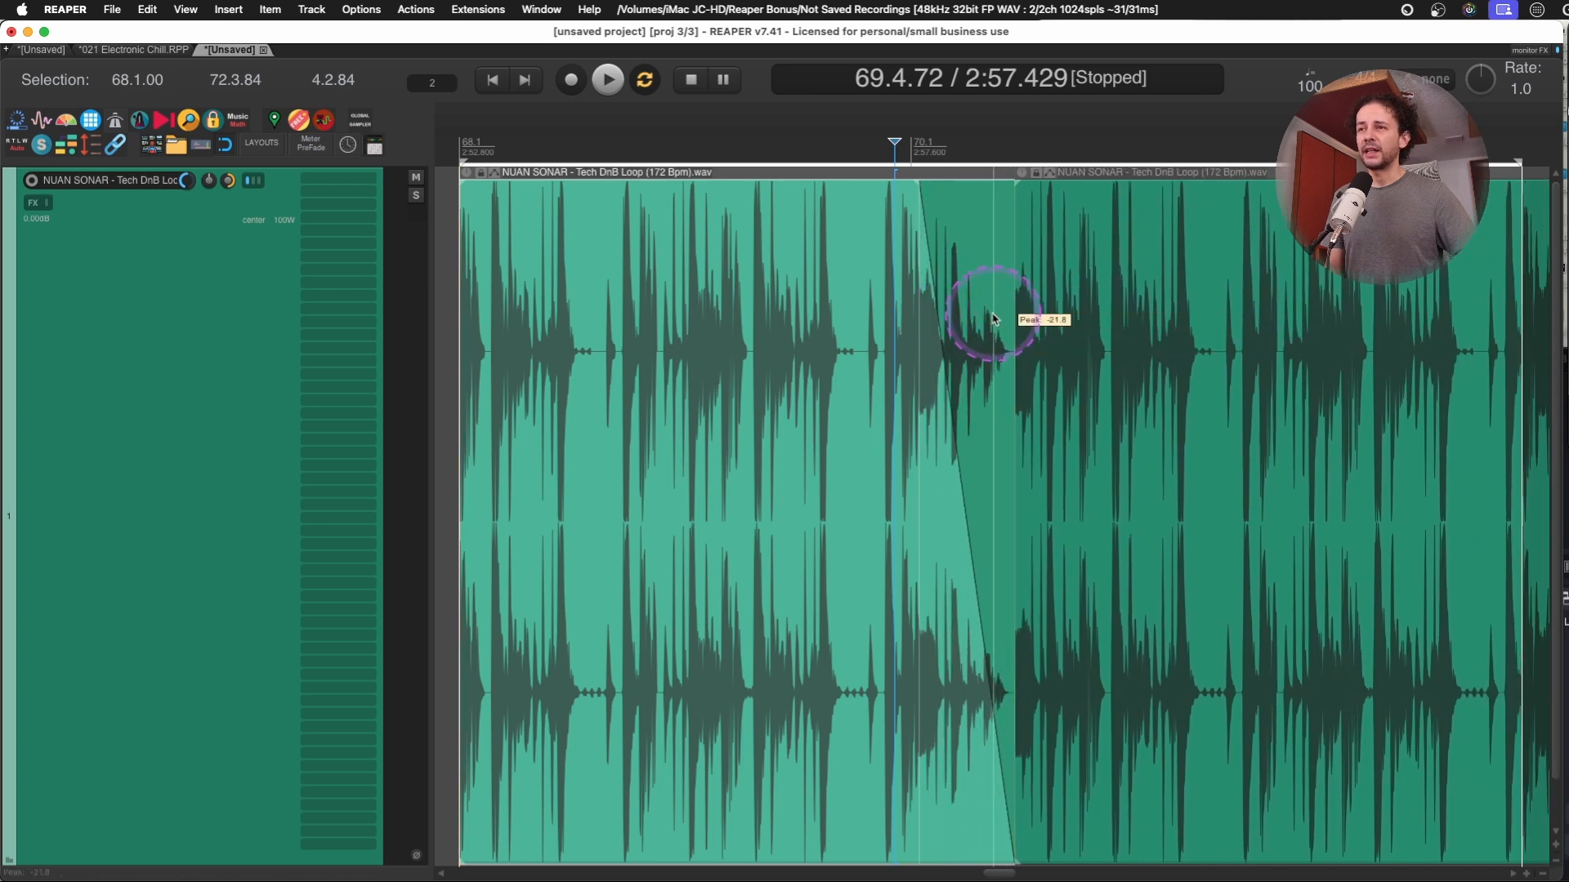
{"action": "key", "text": "super+z"}
Extend the second audio item's start back over most of the first item twice, undoing the change each time.
{"action": "left_click", "coordinate": [955, 305]}
{"action": "left_click_drag", "start_coordinate": [919, 314], "coordinate": [608, 315]}
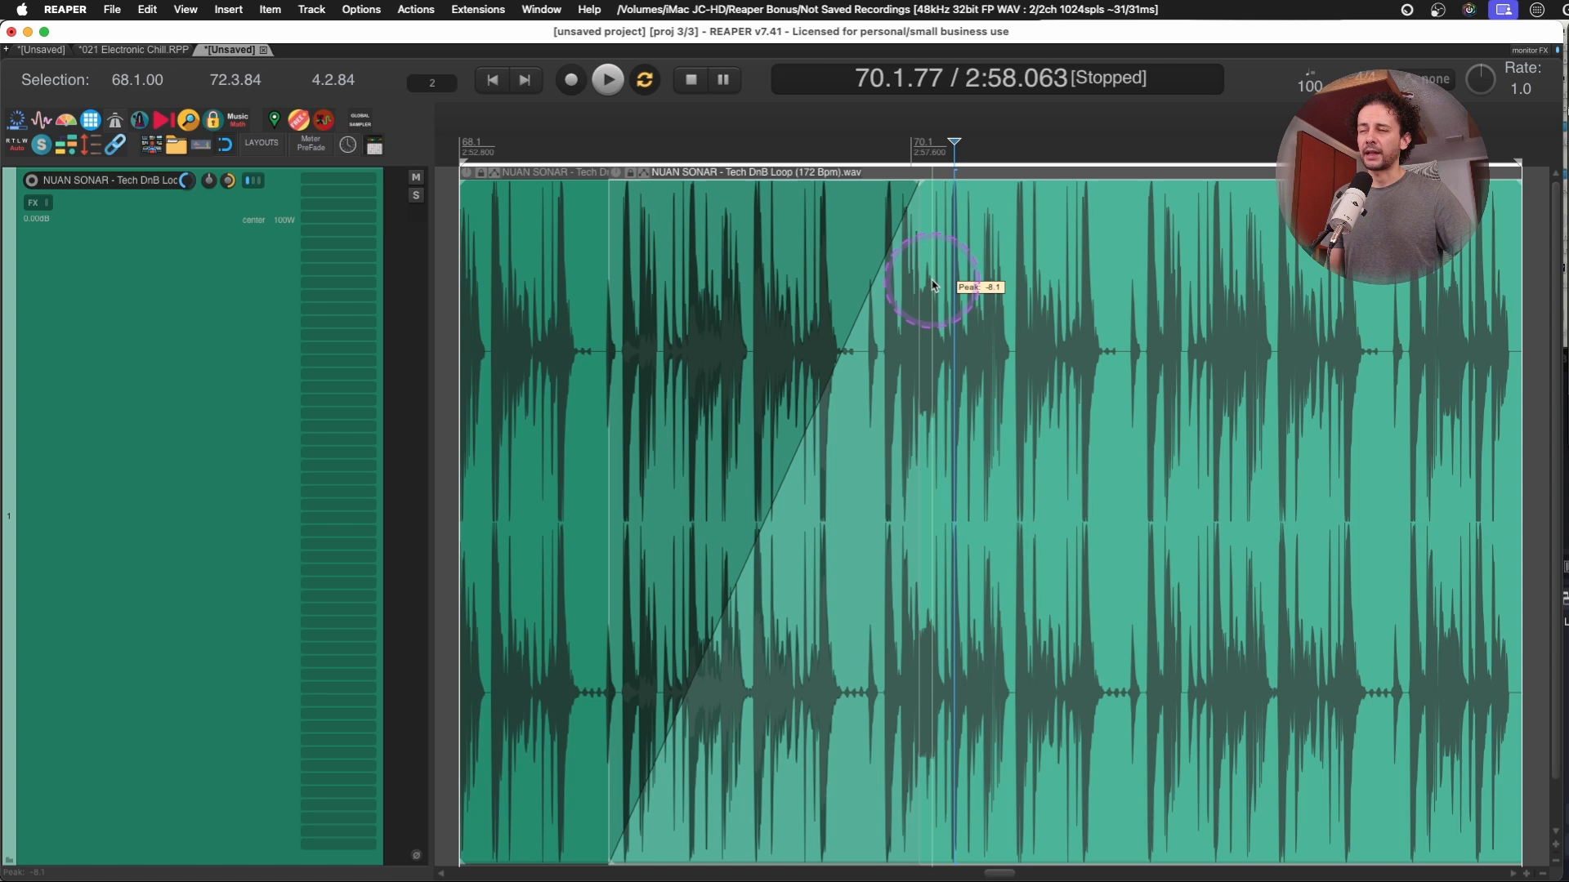
{"action": "key", "text": "super+z"}
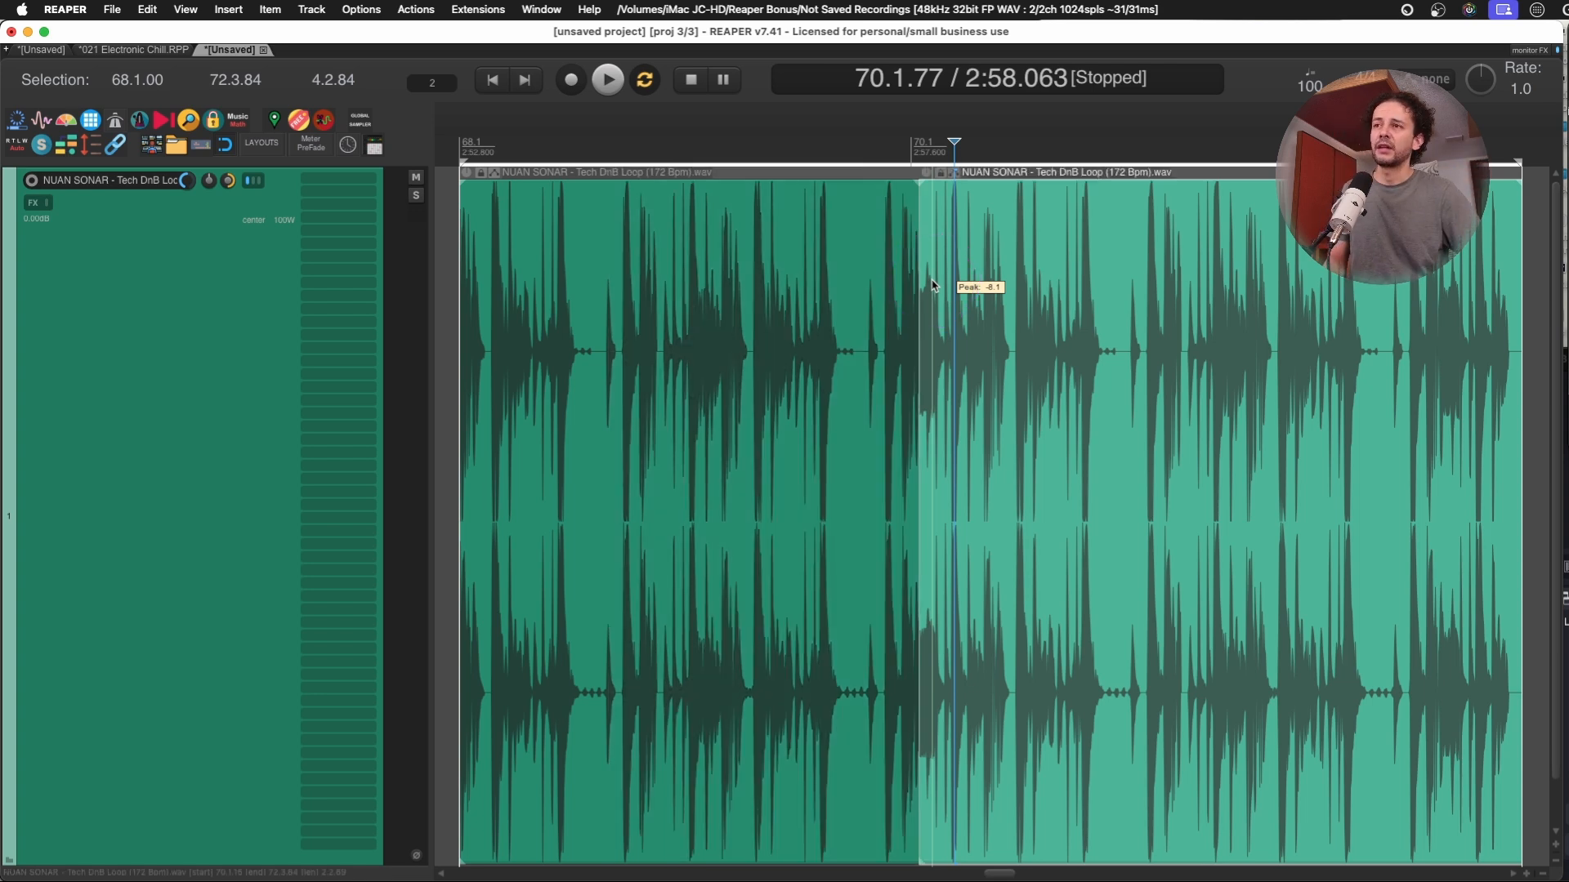
{"action": "left_click", "coordinate": [928, 283]}
{"action": "left_click_drag", "start_coordinate": [924, 278], "coordinate": [618, 287]}
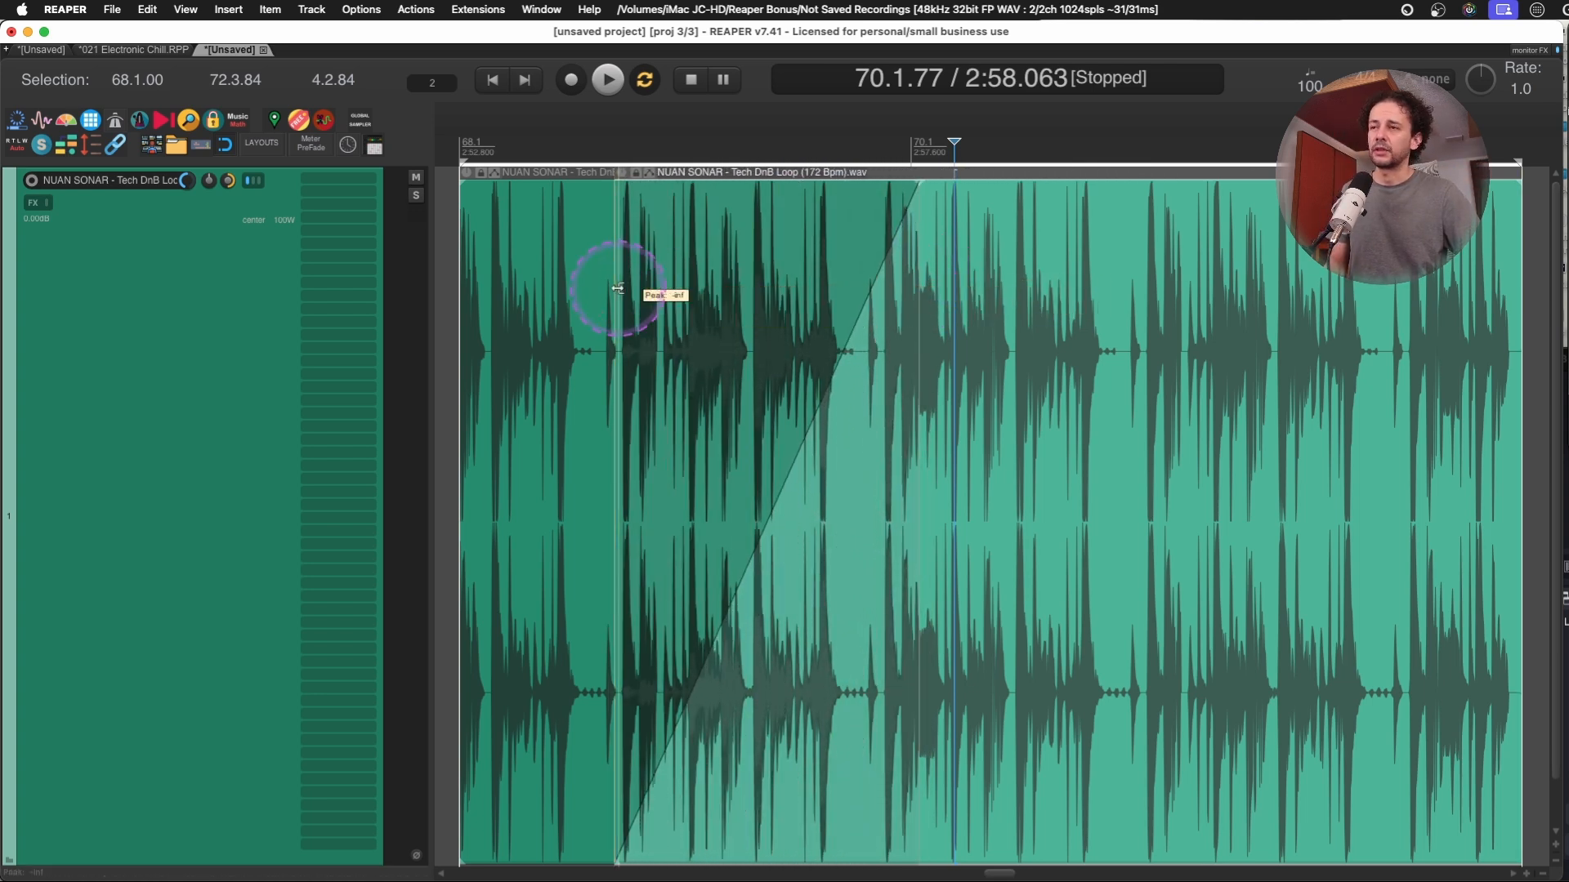
{"action": "key", "text": "super+z"}
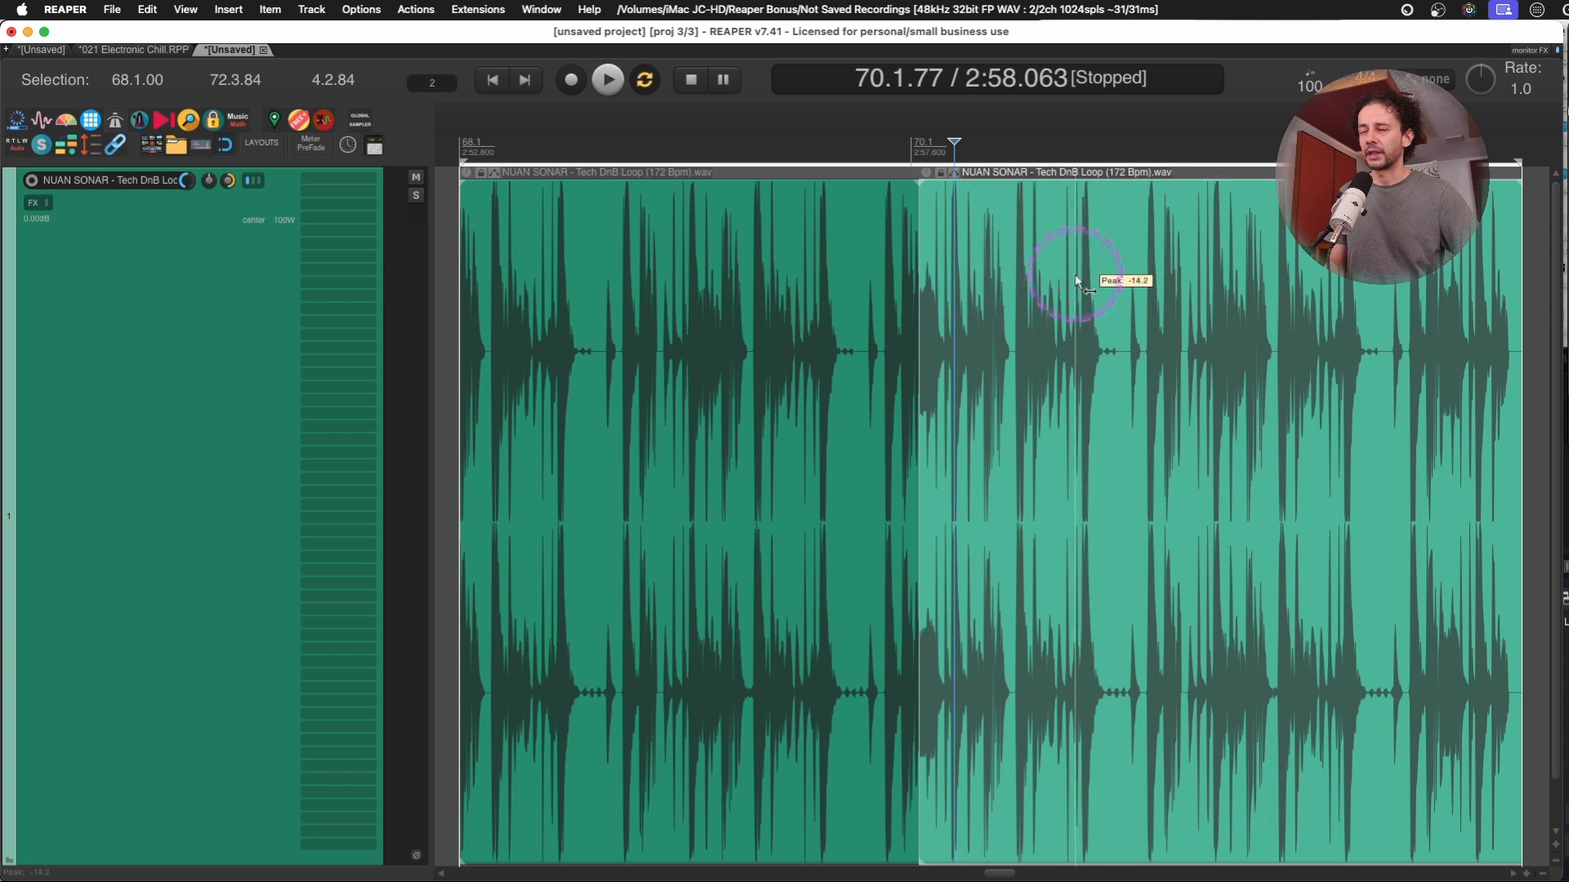
Try trimming the second audio item's start to just before bar 72.1 with ripple editing.
{"action": "left_click_drag", "start_coordinate": [1078, 278], "coordinate": [938, 263]}
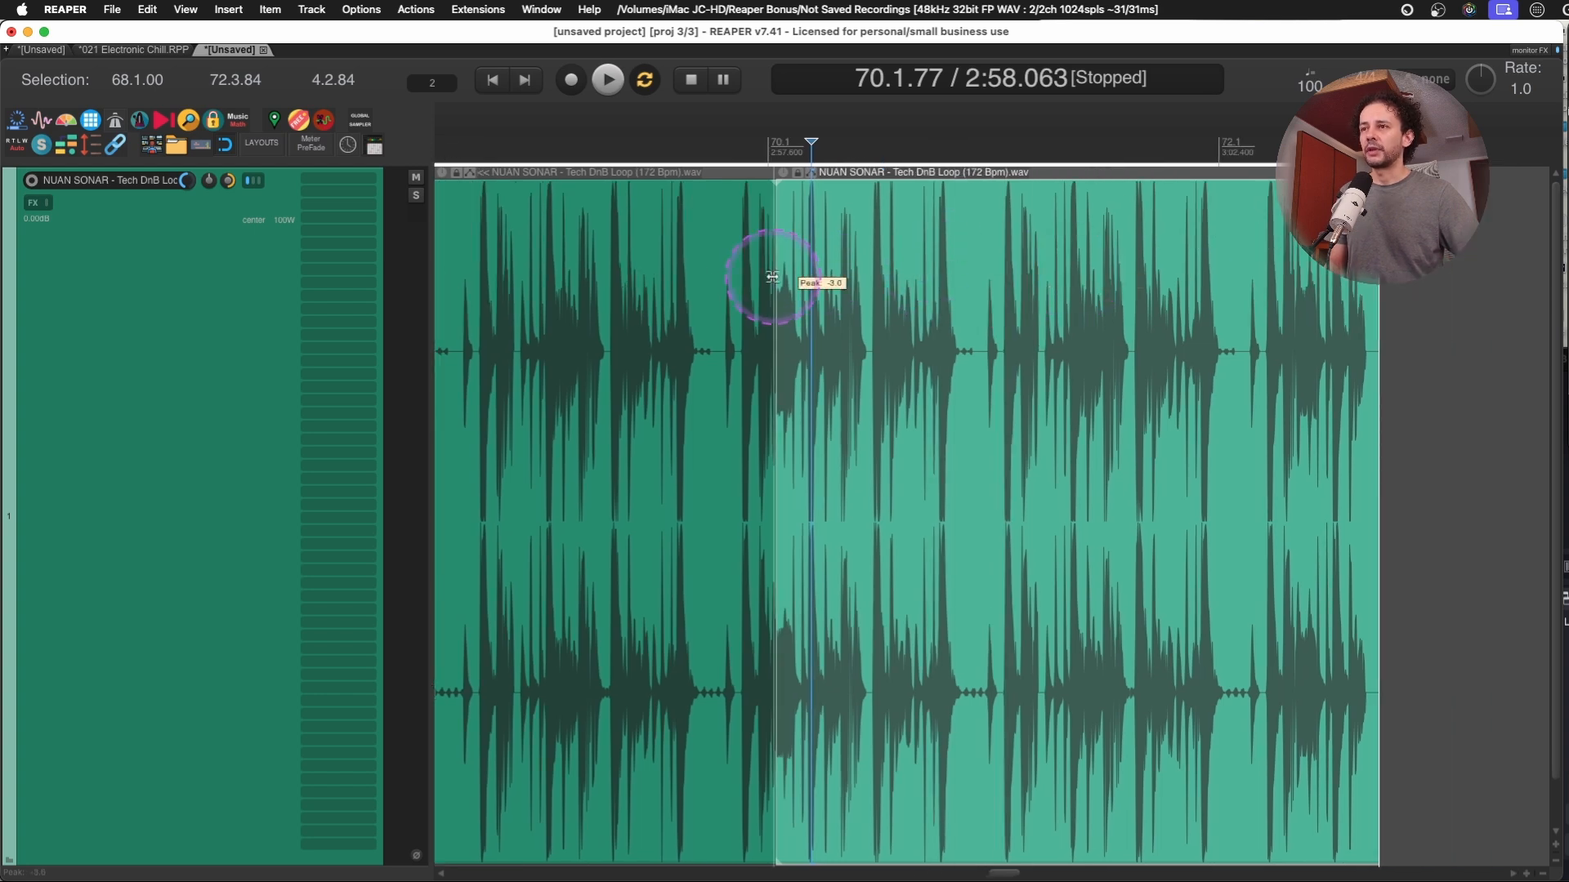
{"action": "left_click_drag", "start_coordinate": [772, 278], "coordinate": [1198, 283]}
{"action": "left_click_drag", "start_coordinate": [1413, 274], "coordinate": [904, 262]}
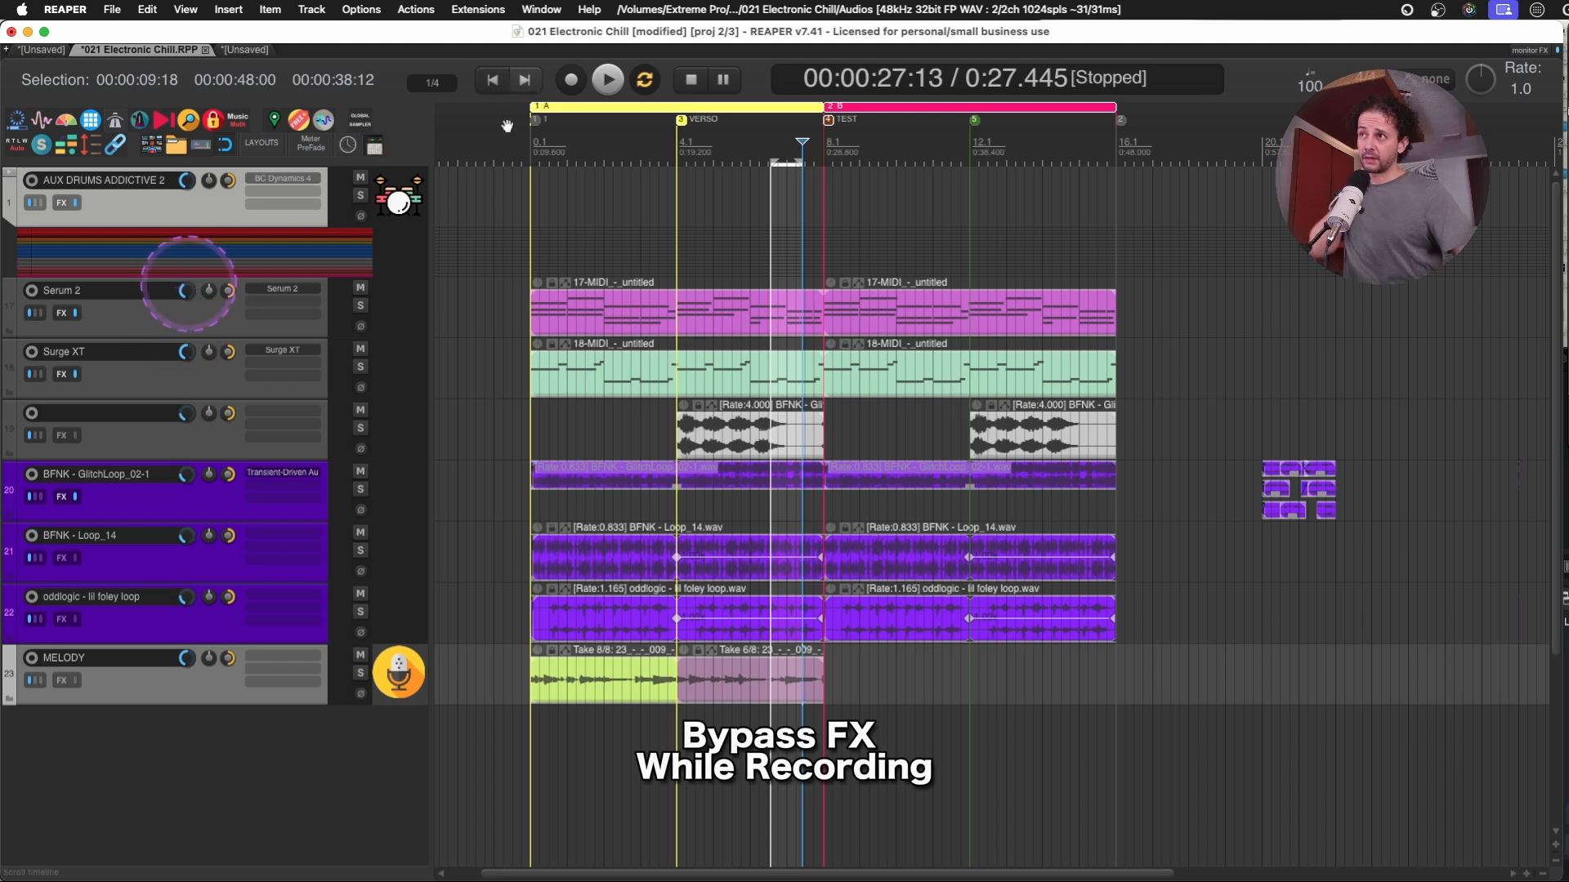
In the 021 Electronic Chill project, select time from 00:00:09:18 to 00:00:48:00 and place the Performance Meter over the lower tracks.
{"action": "left_click", "coordinate": [649, 200]}
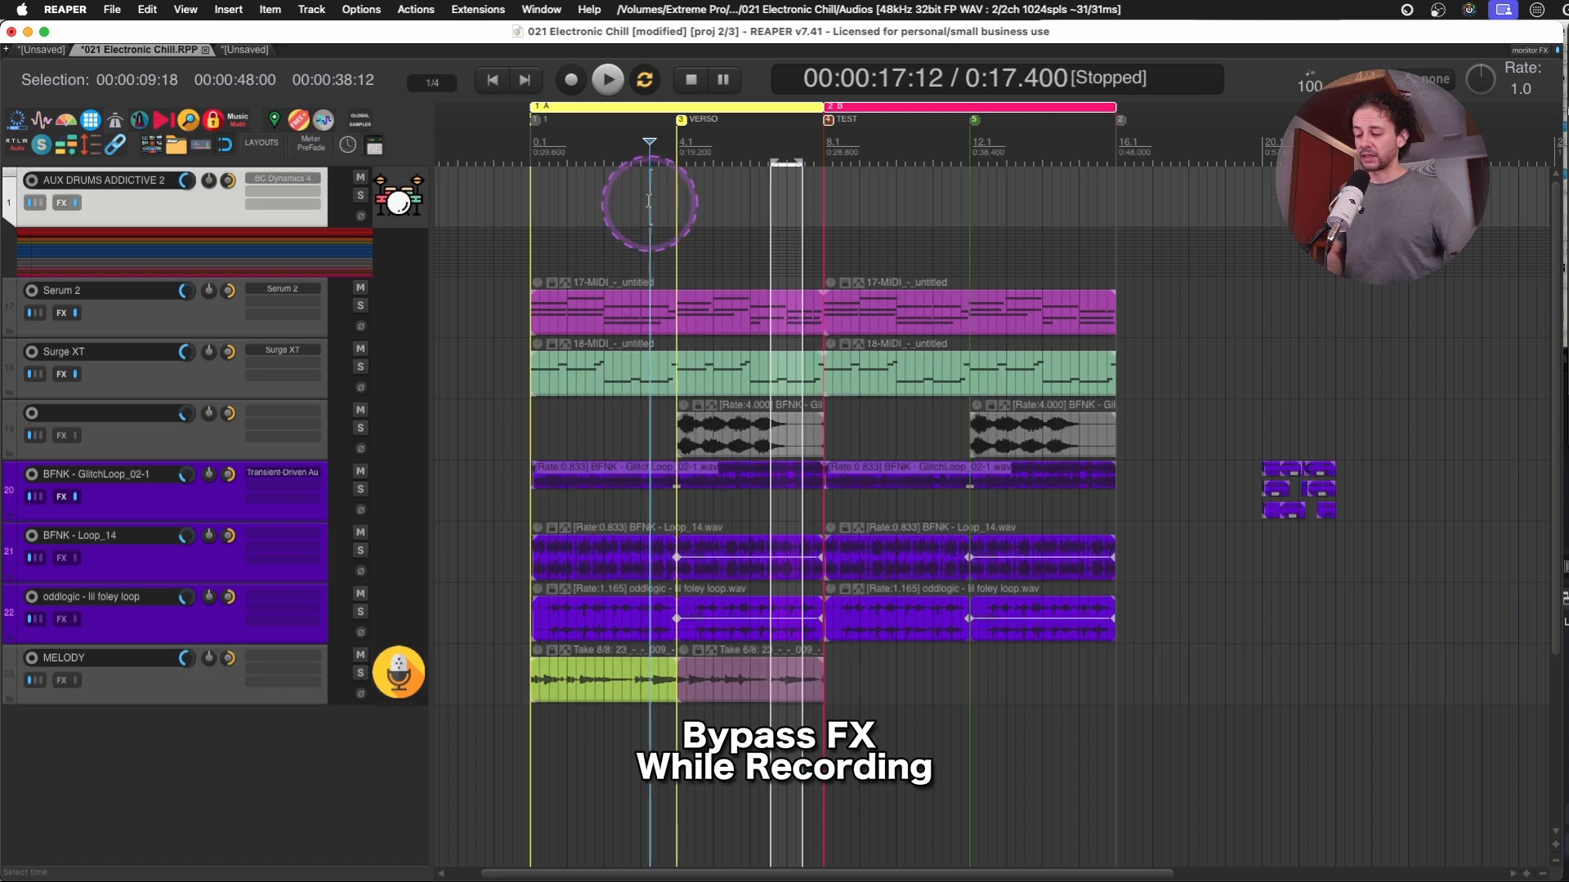
{"action": "left_click_drag", "start_coordinate": [528, 193], "coordinate": [1103, 193]}
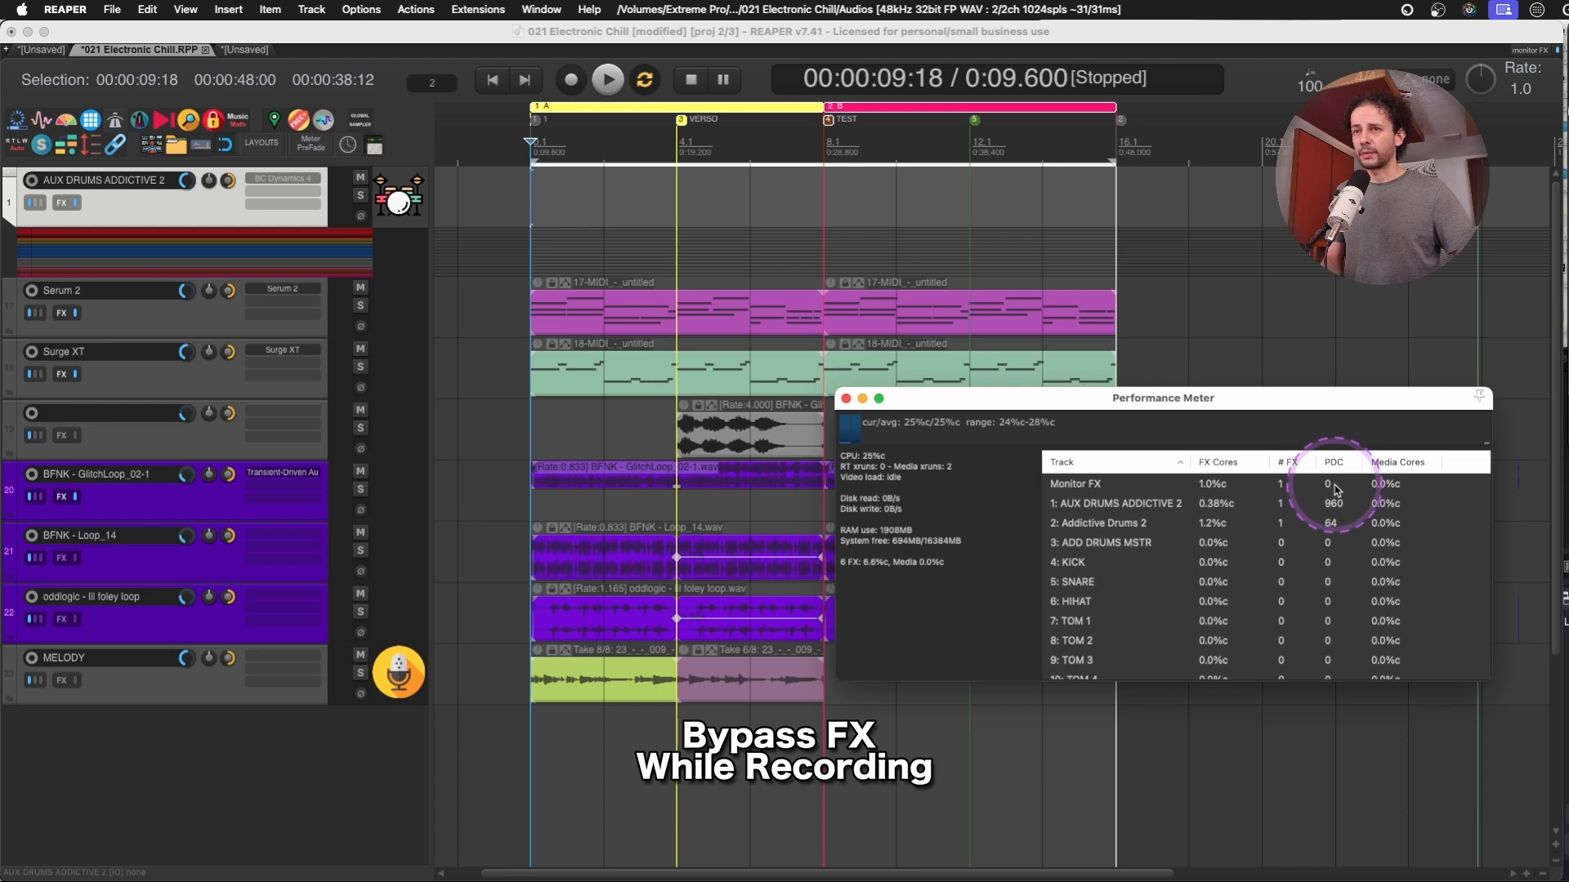
{"action": "left_click_drag", "start_coordinate": [1337, 412], "coordinate": [1371, 580]}
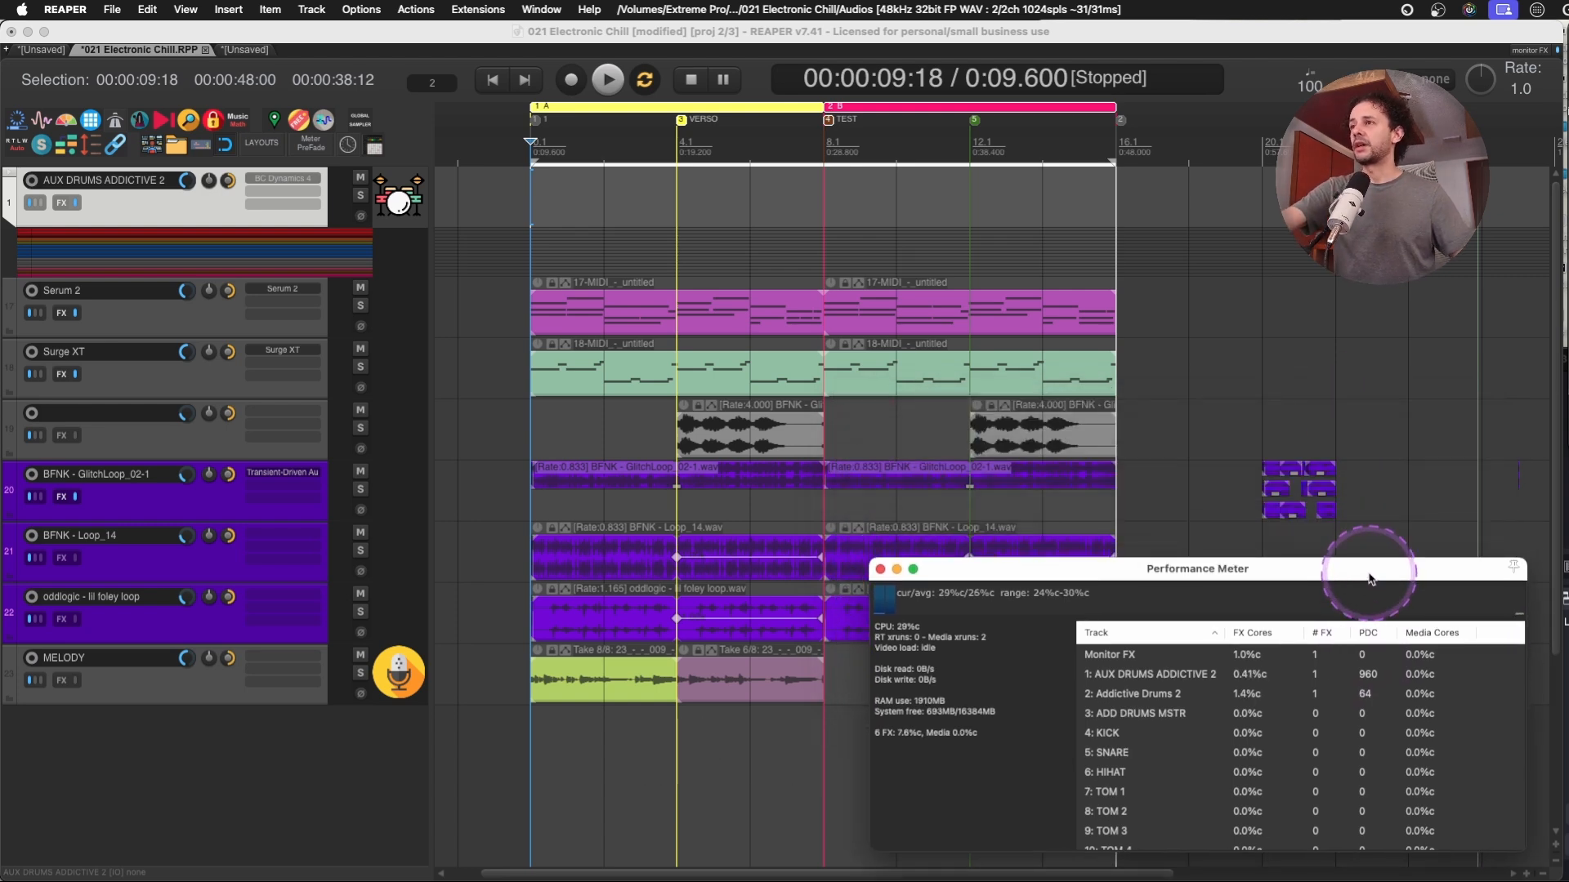
Open the Track Manager and widen it just enough to show its PDC column.
{"action": "left_click", "coordinate": [197, 14]}
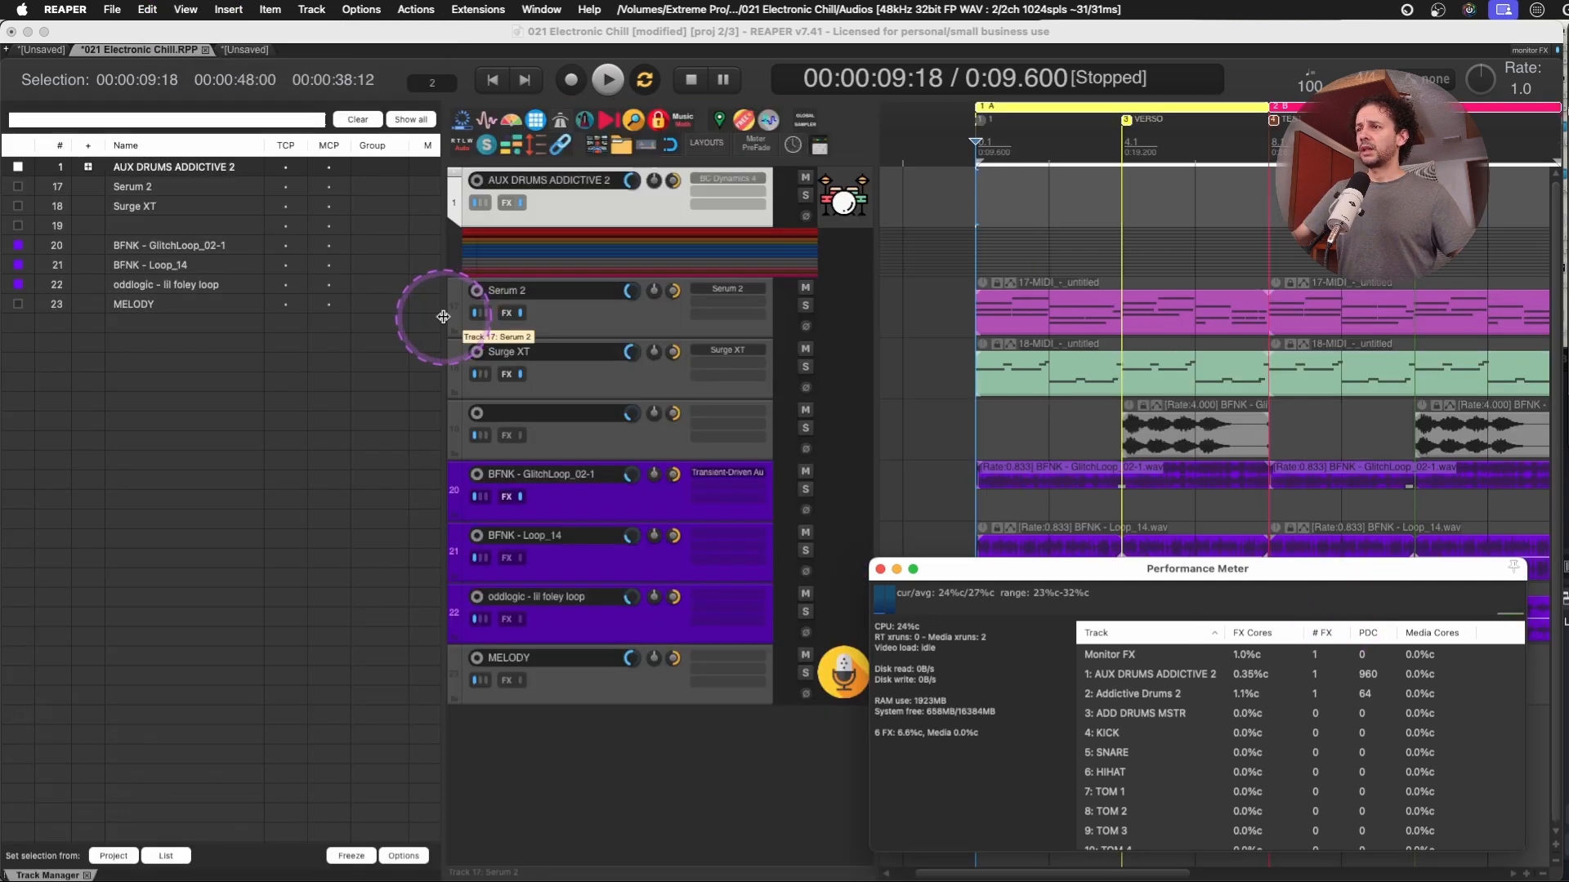
{"action": "left_click_drag", "start_coordinate": [442, 316], "coordinate": [675, 316]}
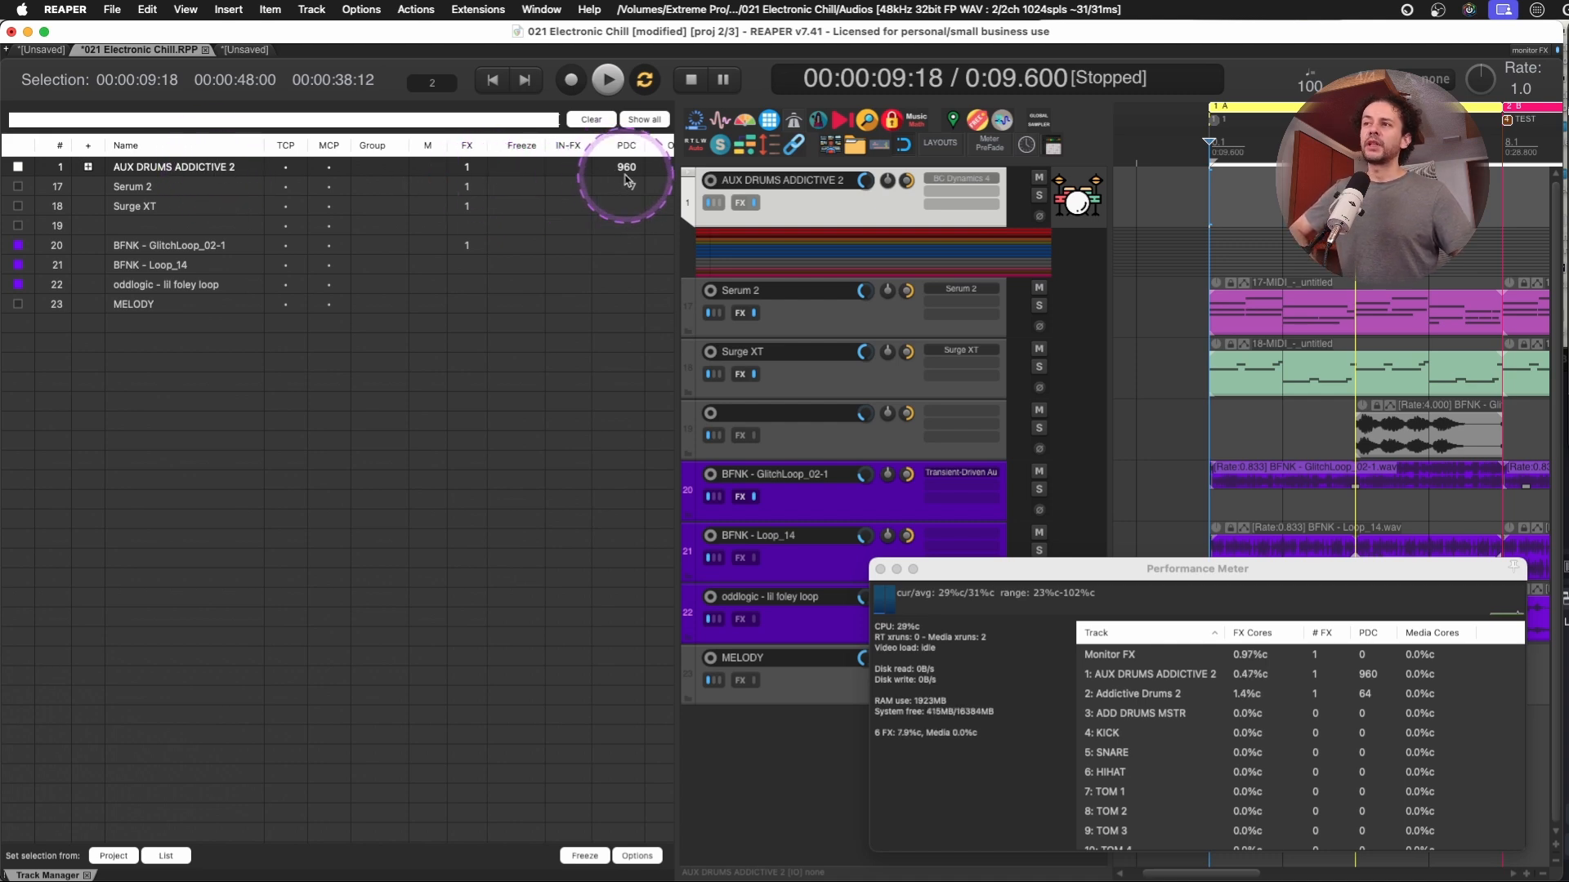
{"action": "left_click_drag", "start_coordinate": [677, 186], "coordinate": [648, 187]}
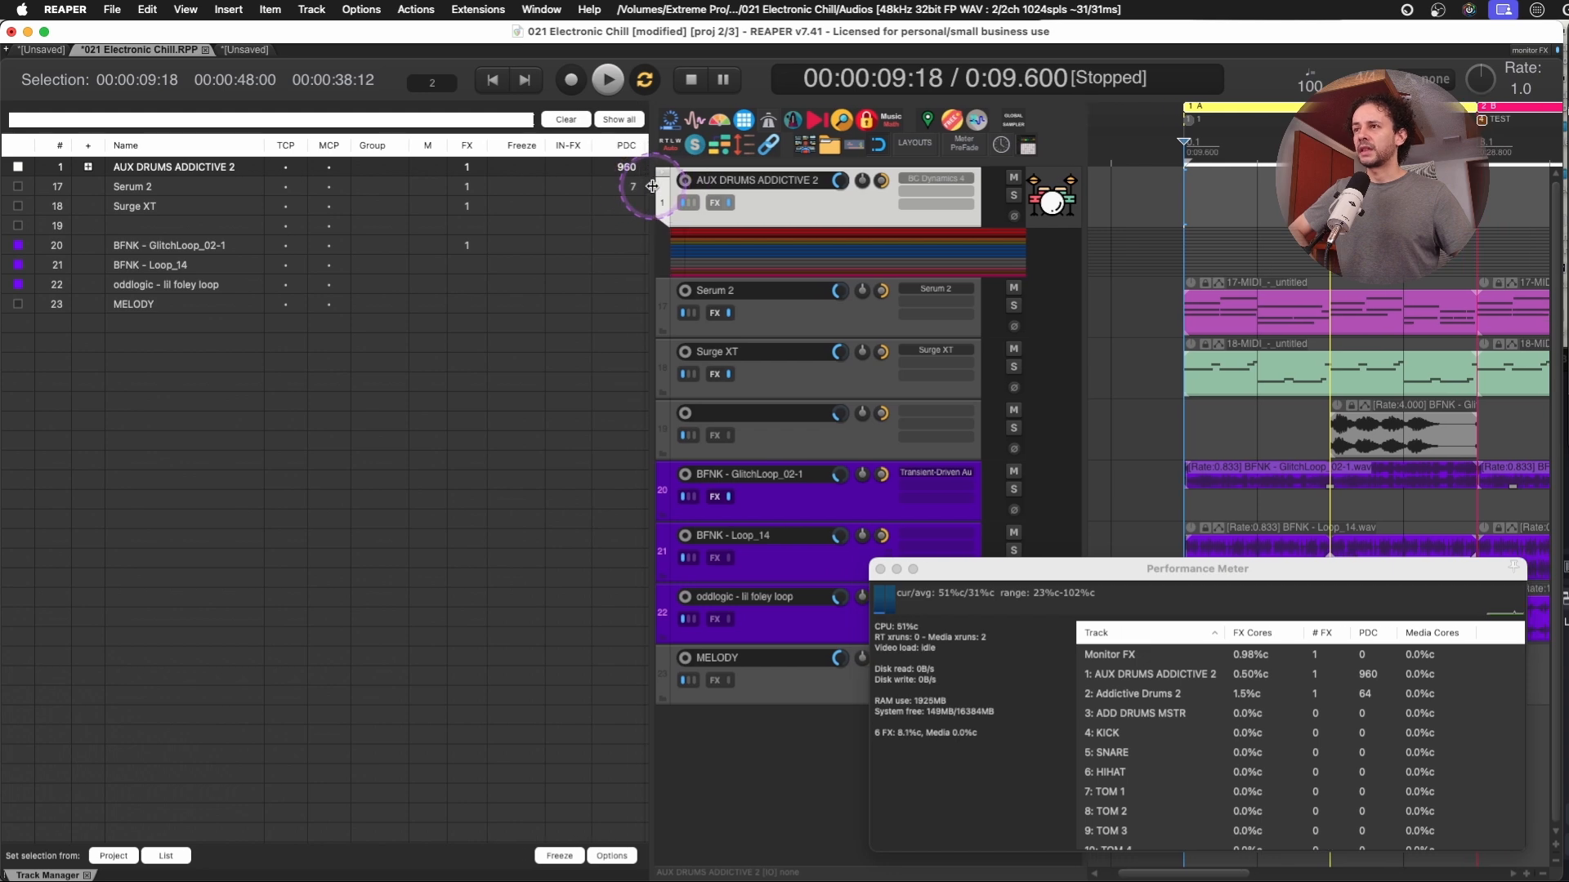
Examine the audio preference that auto-bypasses FX on record-armed tracks by PDC, leaving the preferences unchanged.
{"action": "key", "text": "super+comma"}
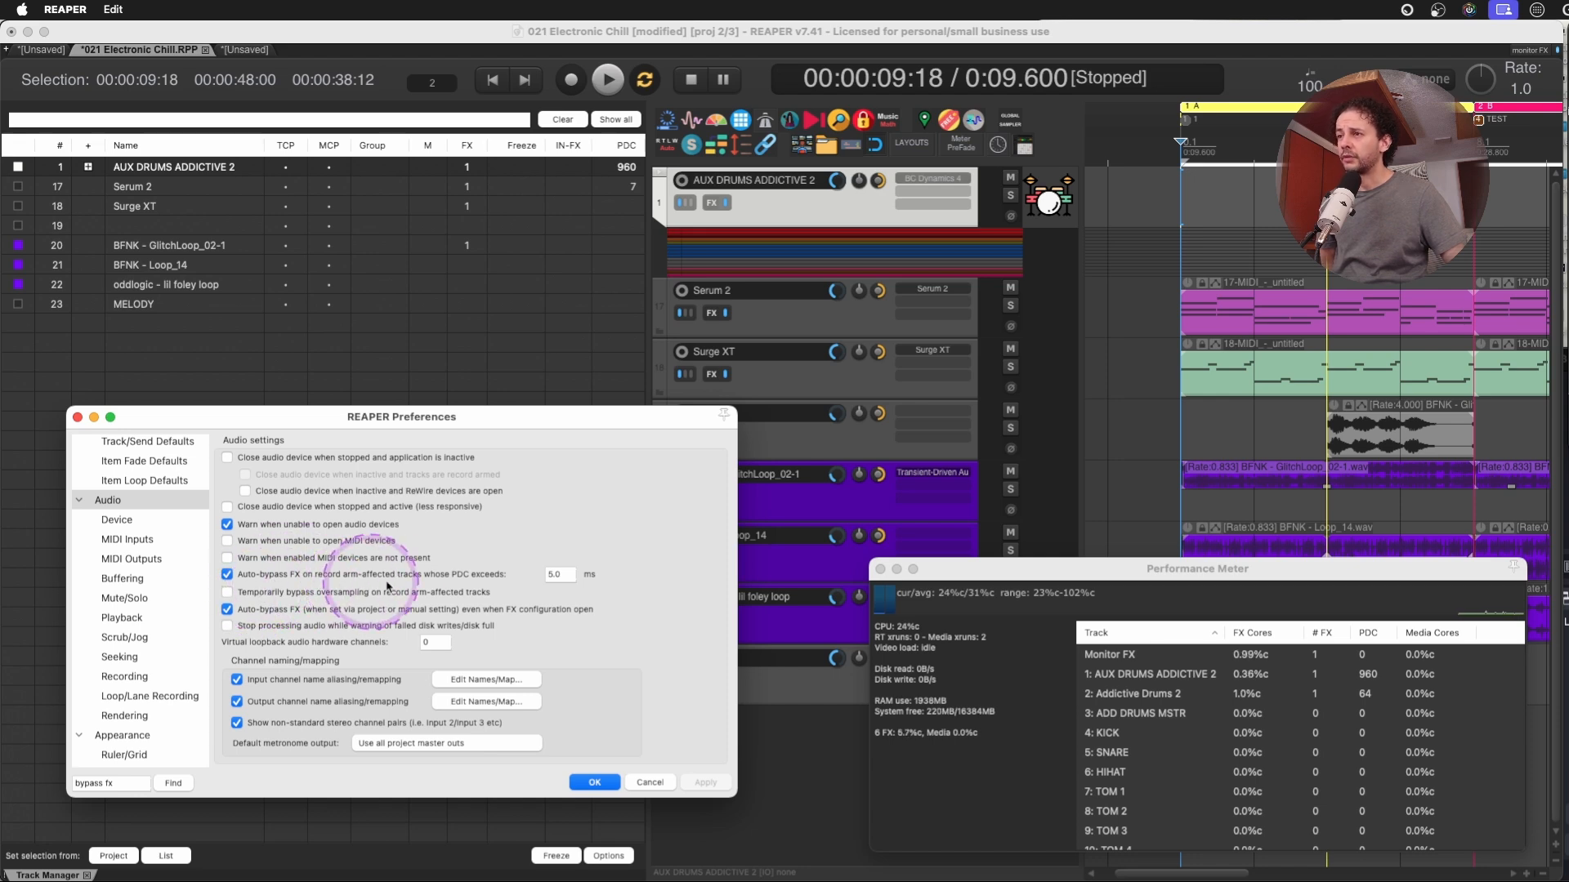
{"action": "left_click", "coordinate": [651, 783]}
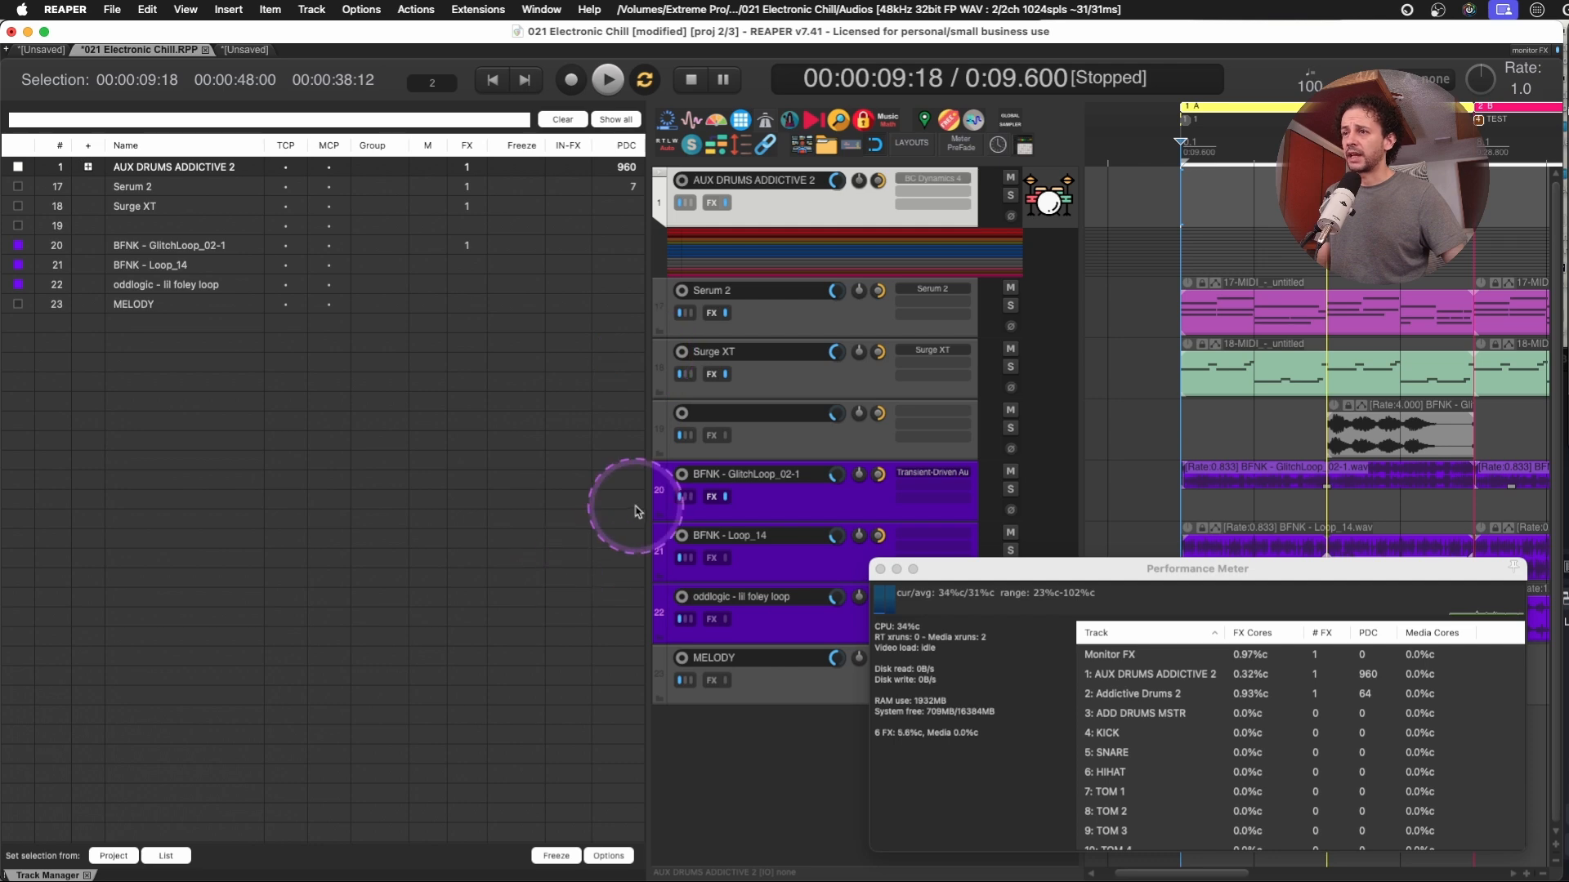
Narrow the Track Manager and lower the Performance Meter to uncover the MELODY track and its items.
{"action": "left_click_drag", "start_coordinate": [646, 493], "coordinate": [261, 458]}
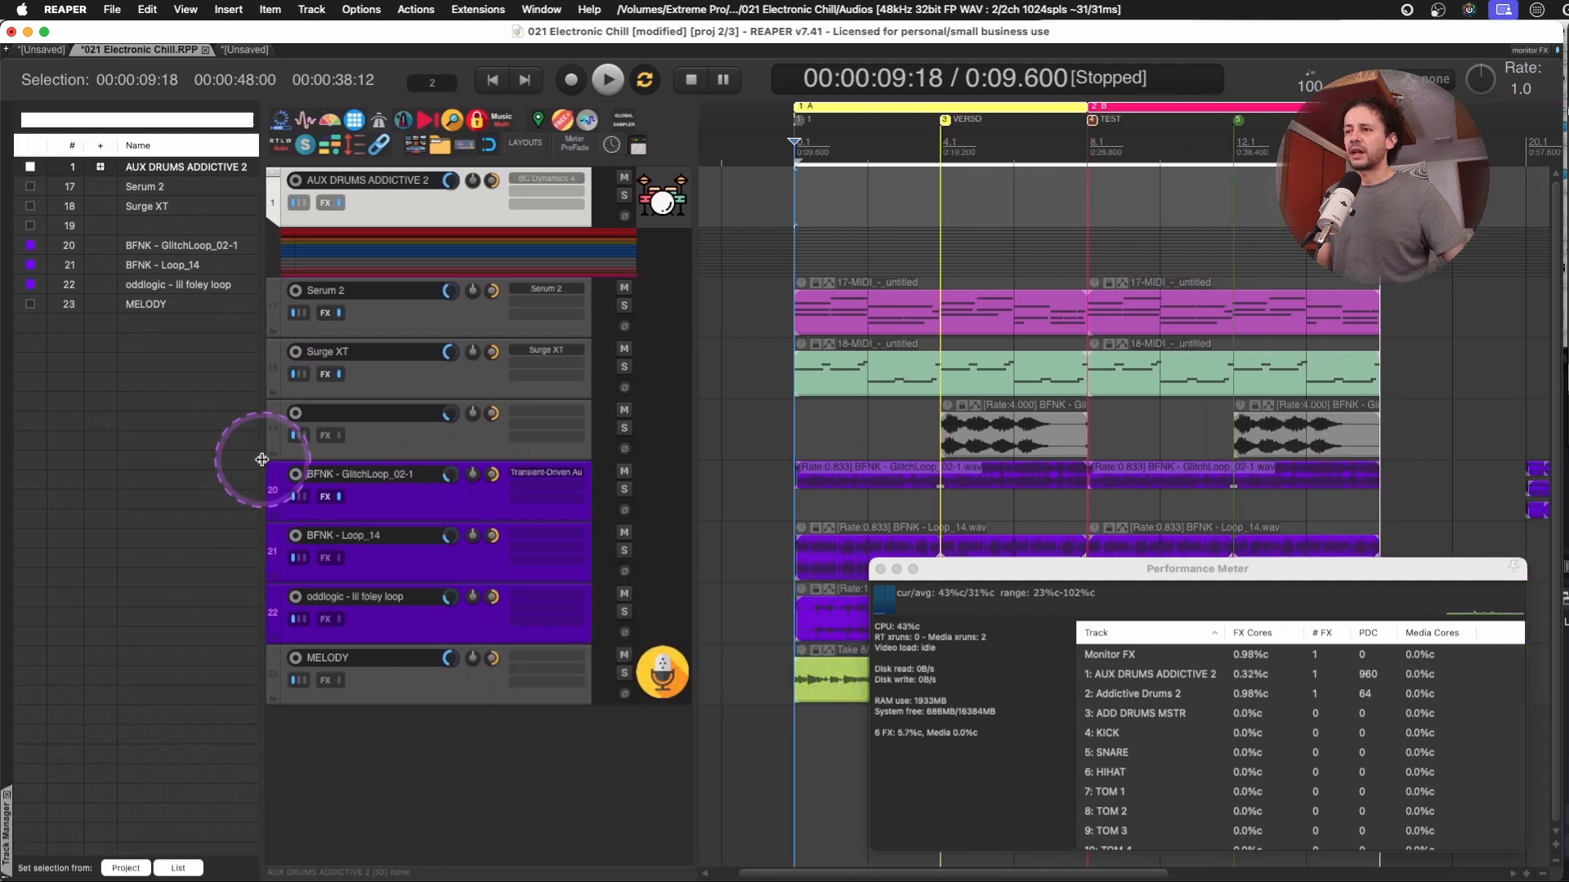
{"action": "left_click", "coordinate": [424, 686]}
{"action": "left_click_drag", "start_coordinate": [983, 569], "coordinate": [987, 708]}
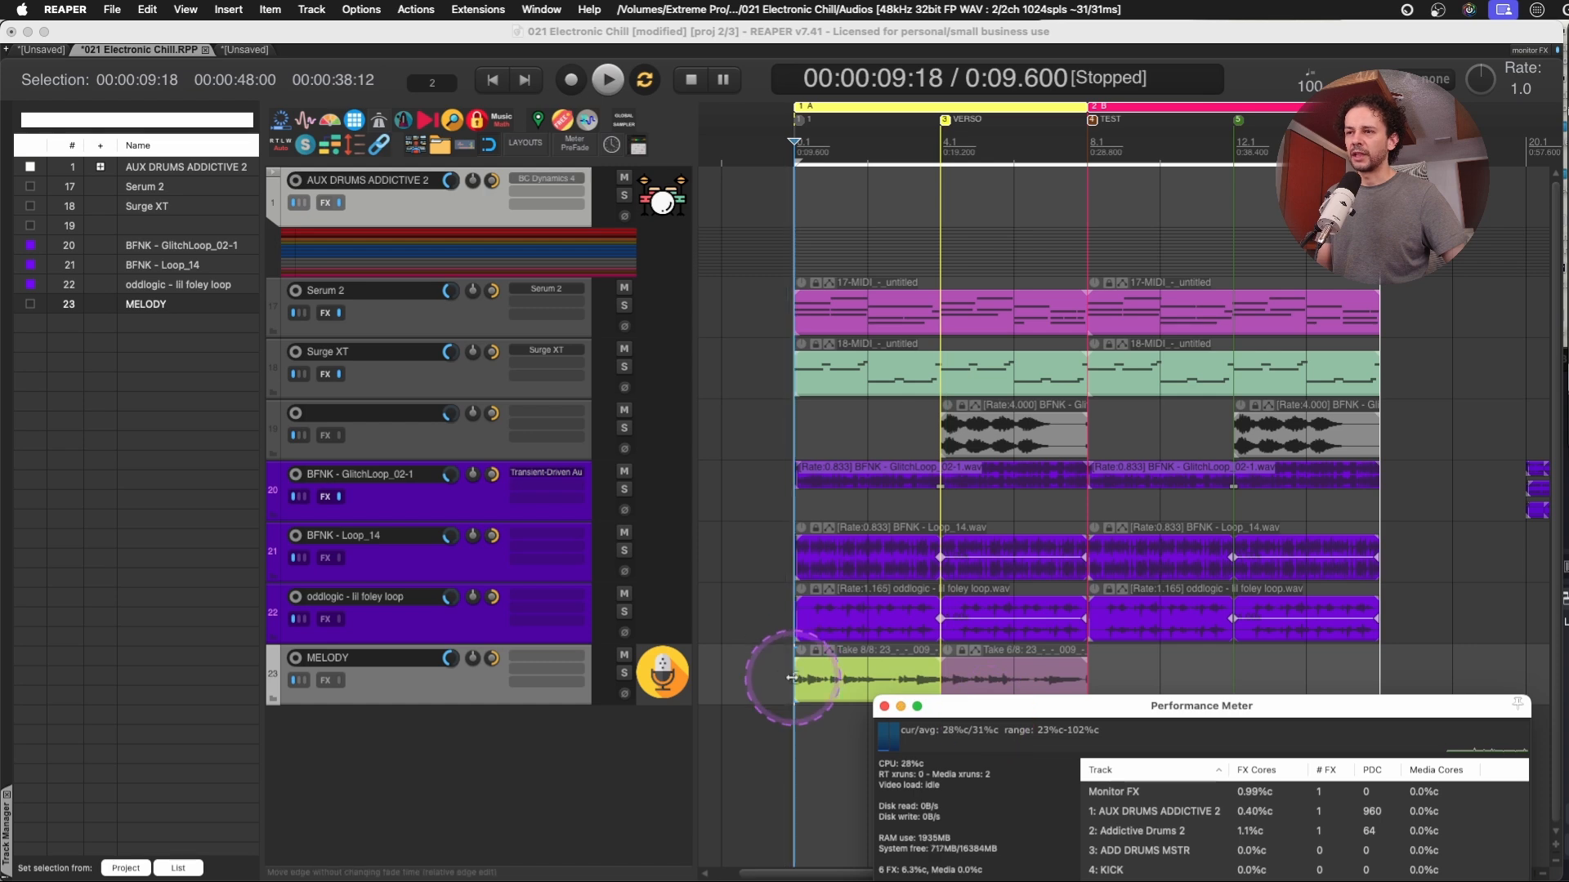
Audition the MELODY track in solo from the start of the time selection, ending with playback stopped and solo off.
{"action": "left_click", "coordinate": [792, 678]}
{"action": "key", "text": "F6"}
{"action": "key", "text": "space"}
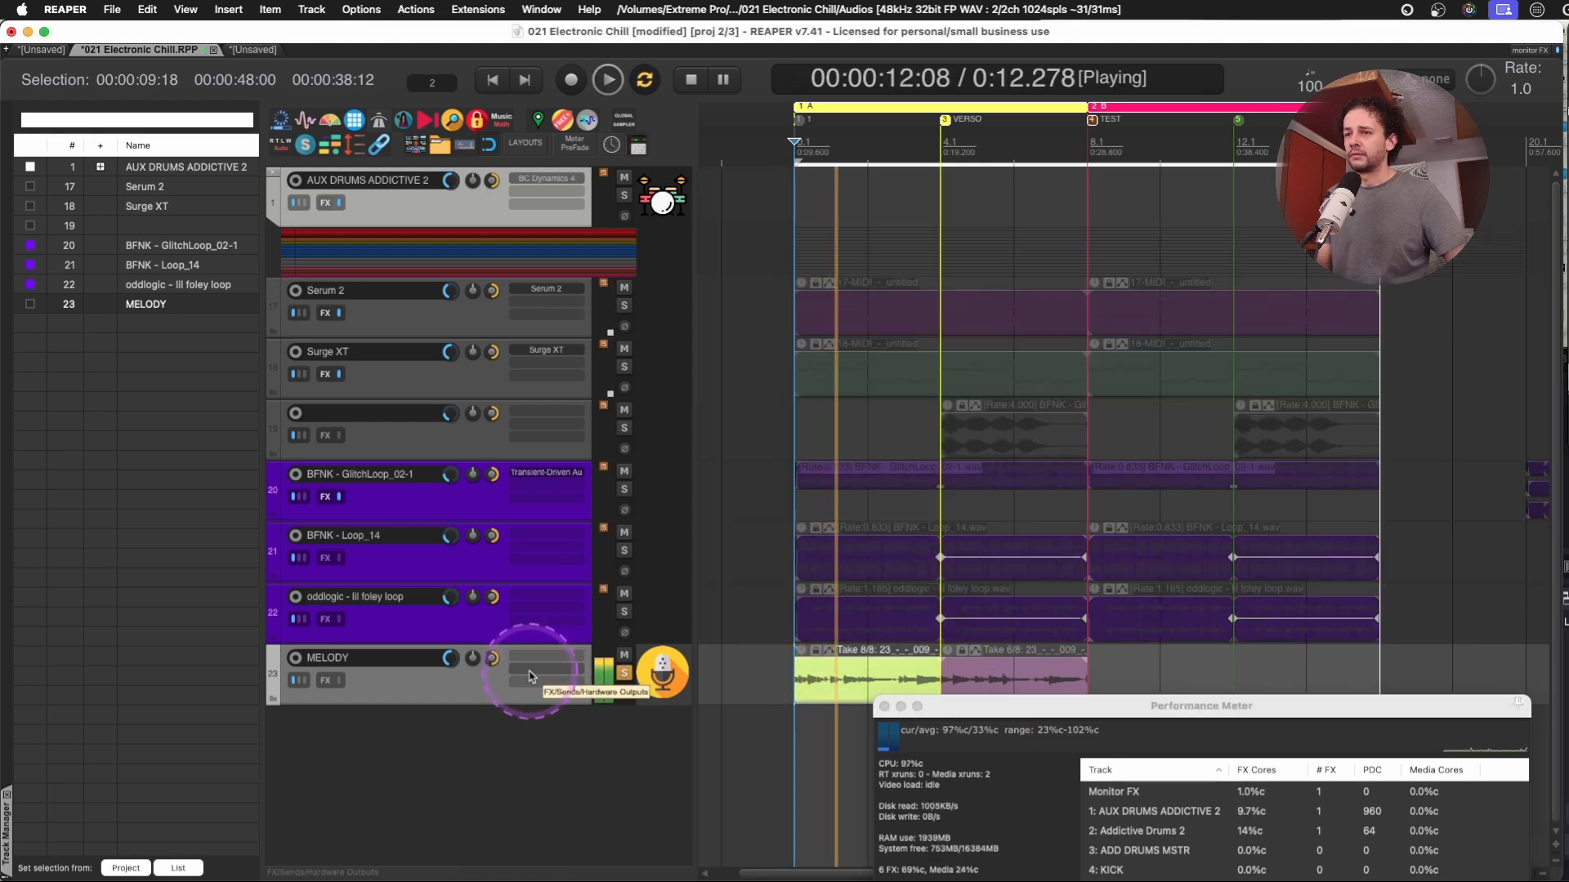
{"action": "key", "text": "space"}
{"action": "key", "text": "F6"}
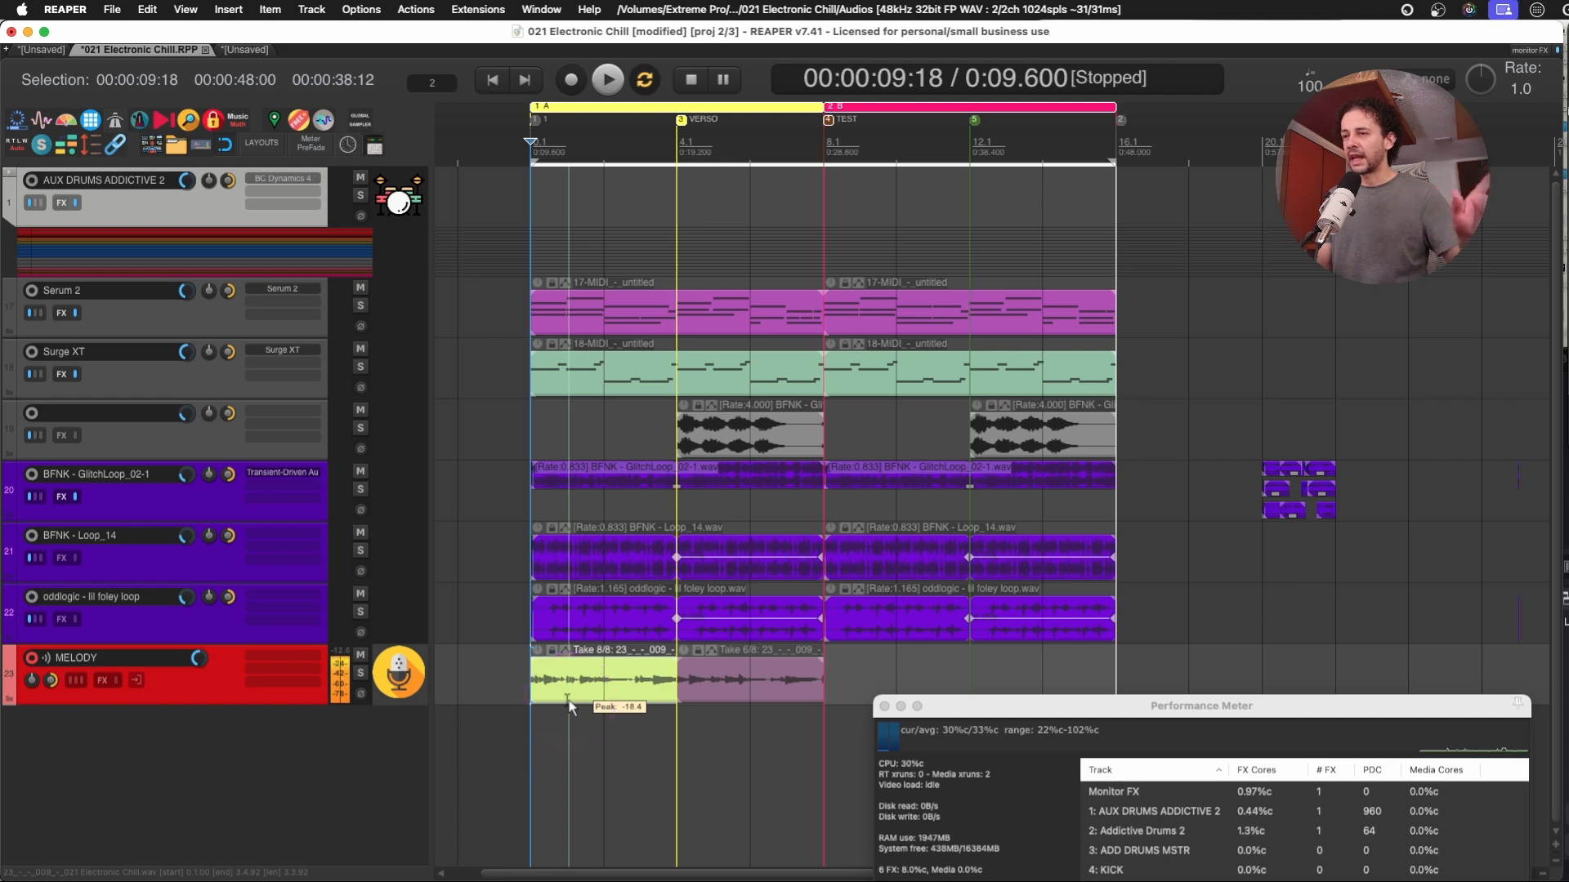
Expand the AUX DRUMS ADDICTIVE 2 folder and look through its child tracks from Addictive Drums 2 to BUS.
{"action": "left_click", "coordinate": [186, 206]}
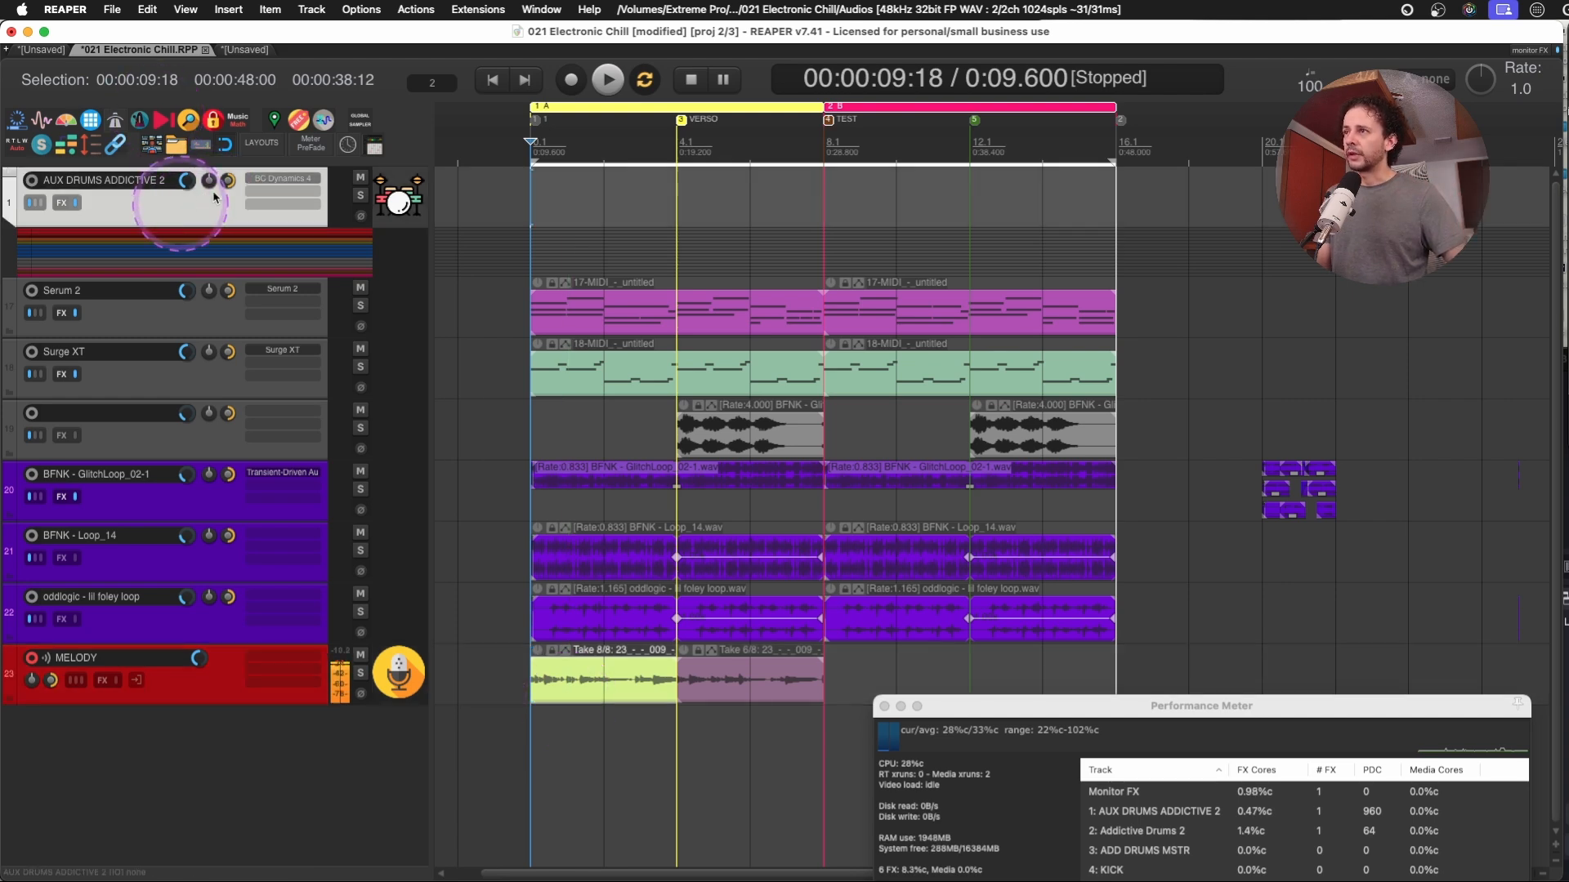
{"action": "left_click", "coordinate": [147, 192]}
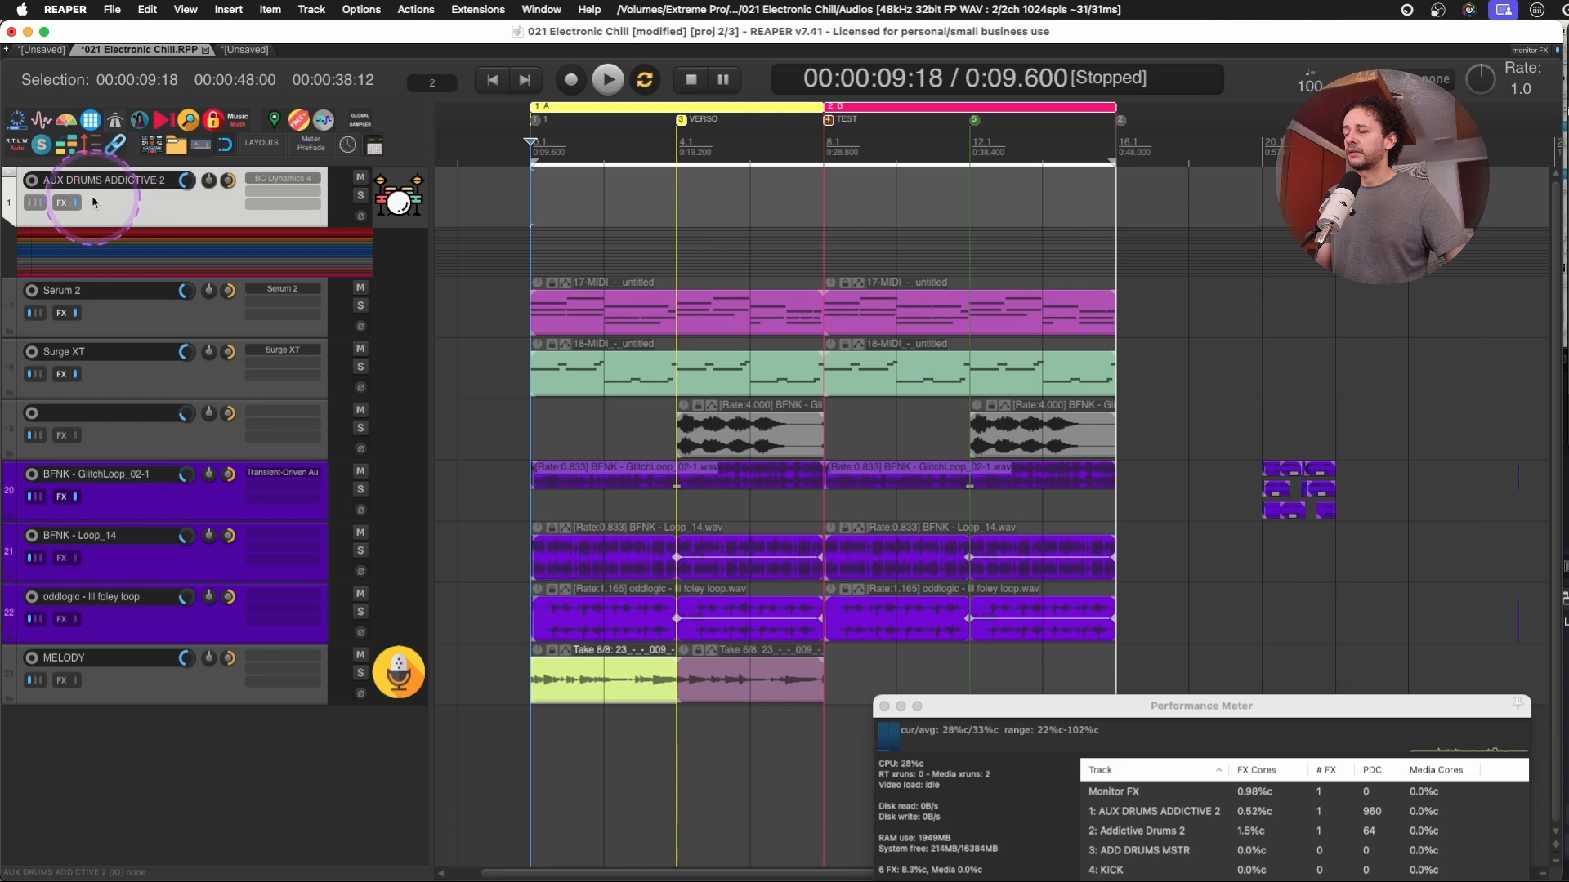
{"action": "double_click", "coordinate": [157, 206]}
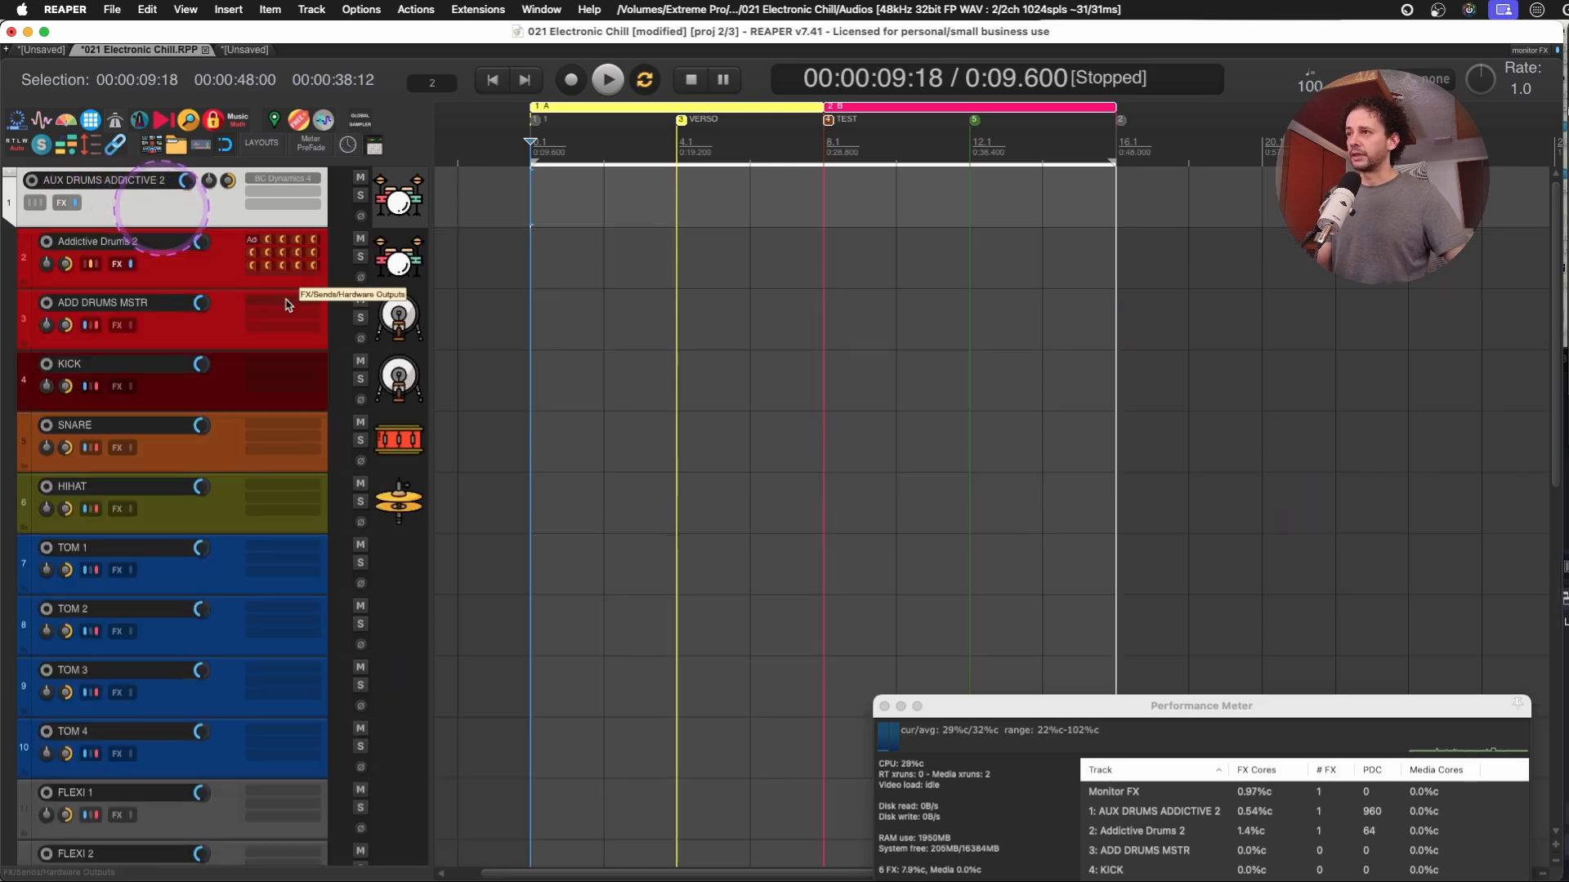
{"action": "scroll", "coordinate": [275, 375], "scroll_direction": "down", "scroll_amount": 3}
{"action": "scroll", "coordinate": [275, 375], "scroll_direction": "down", "scroll_amount": 5}
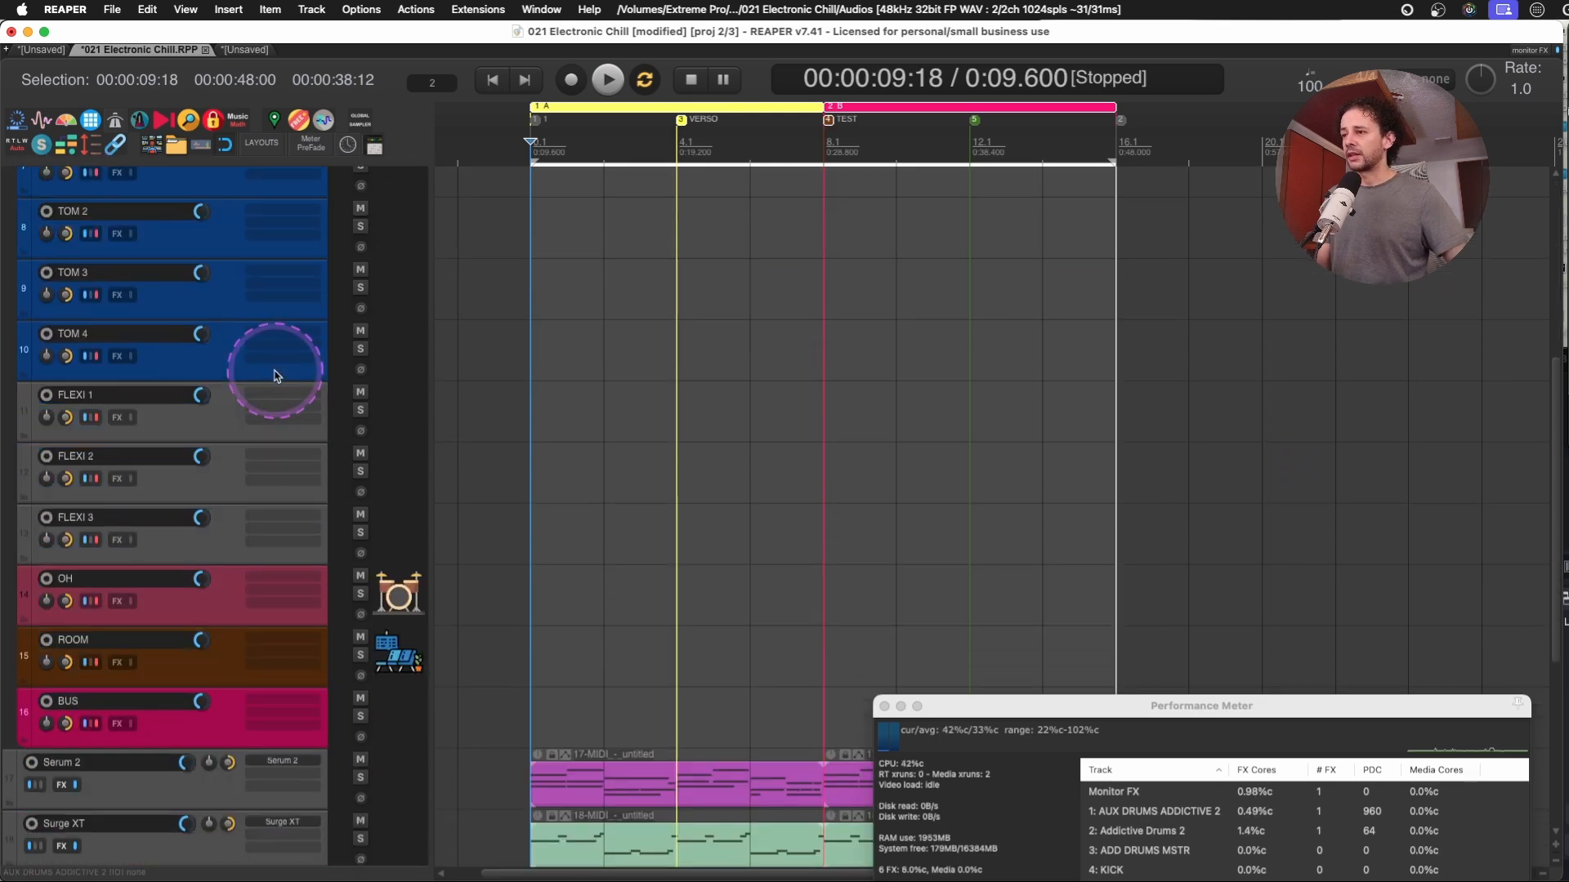
{"action": "scroll", "coordinate": [276, 375], "scroll_direction": "down", "scroll_amount": 2}
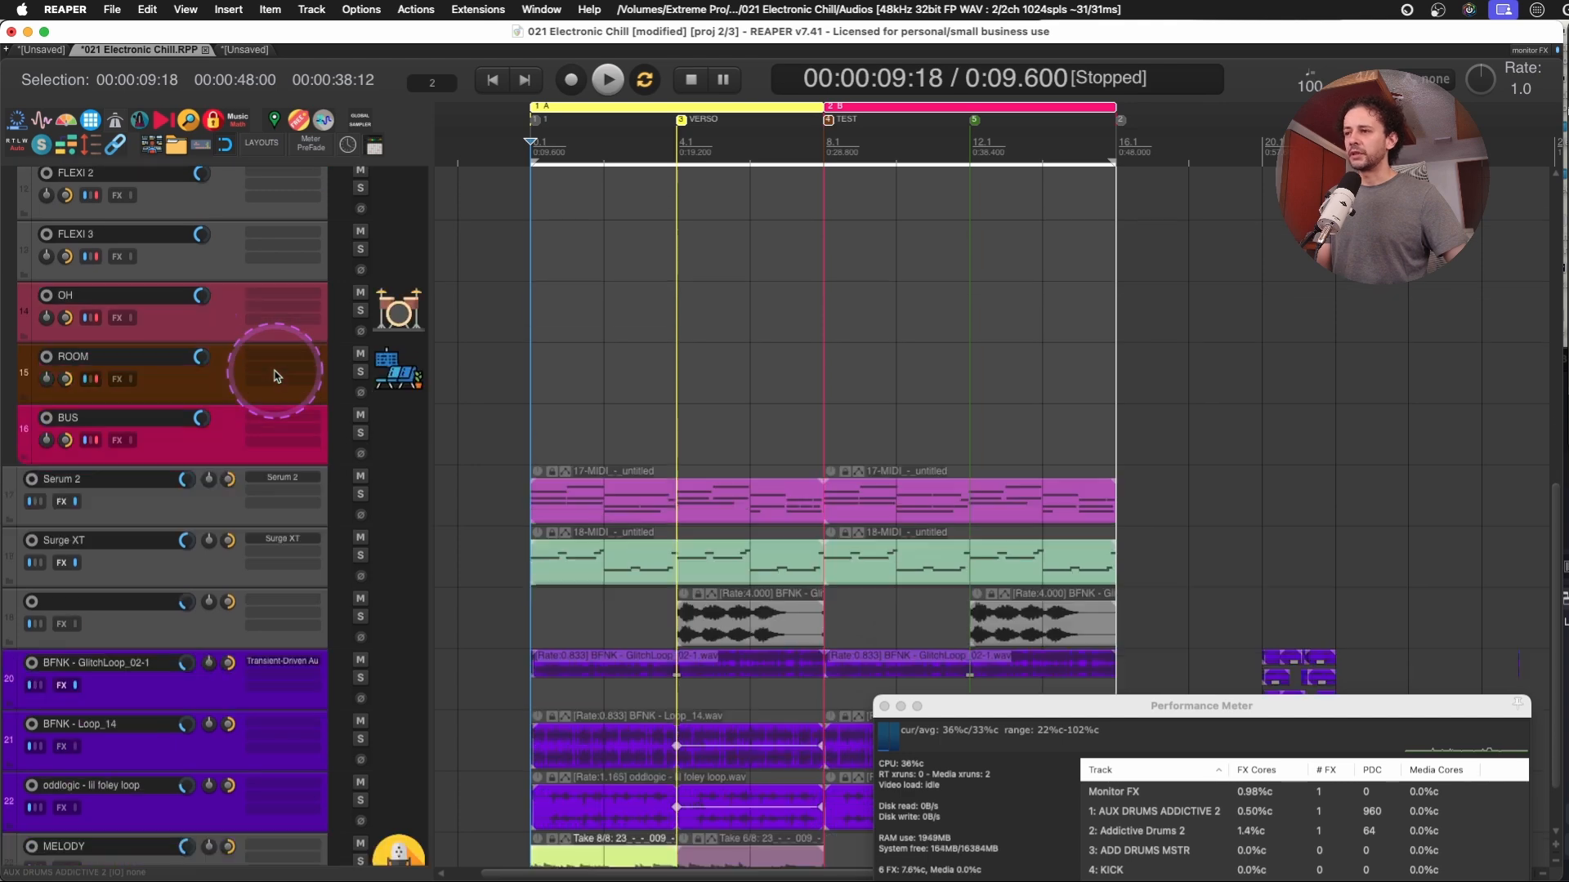
{"action": "scroll", "coordinate": [275, 375], "scroll_direction": "up", "scroll_amount": 8}
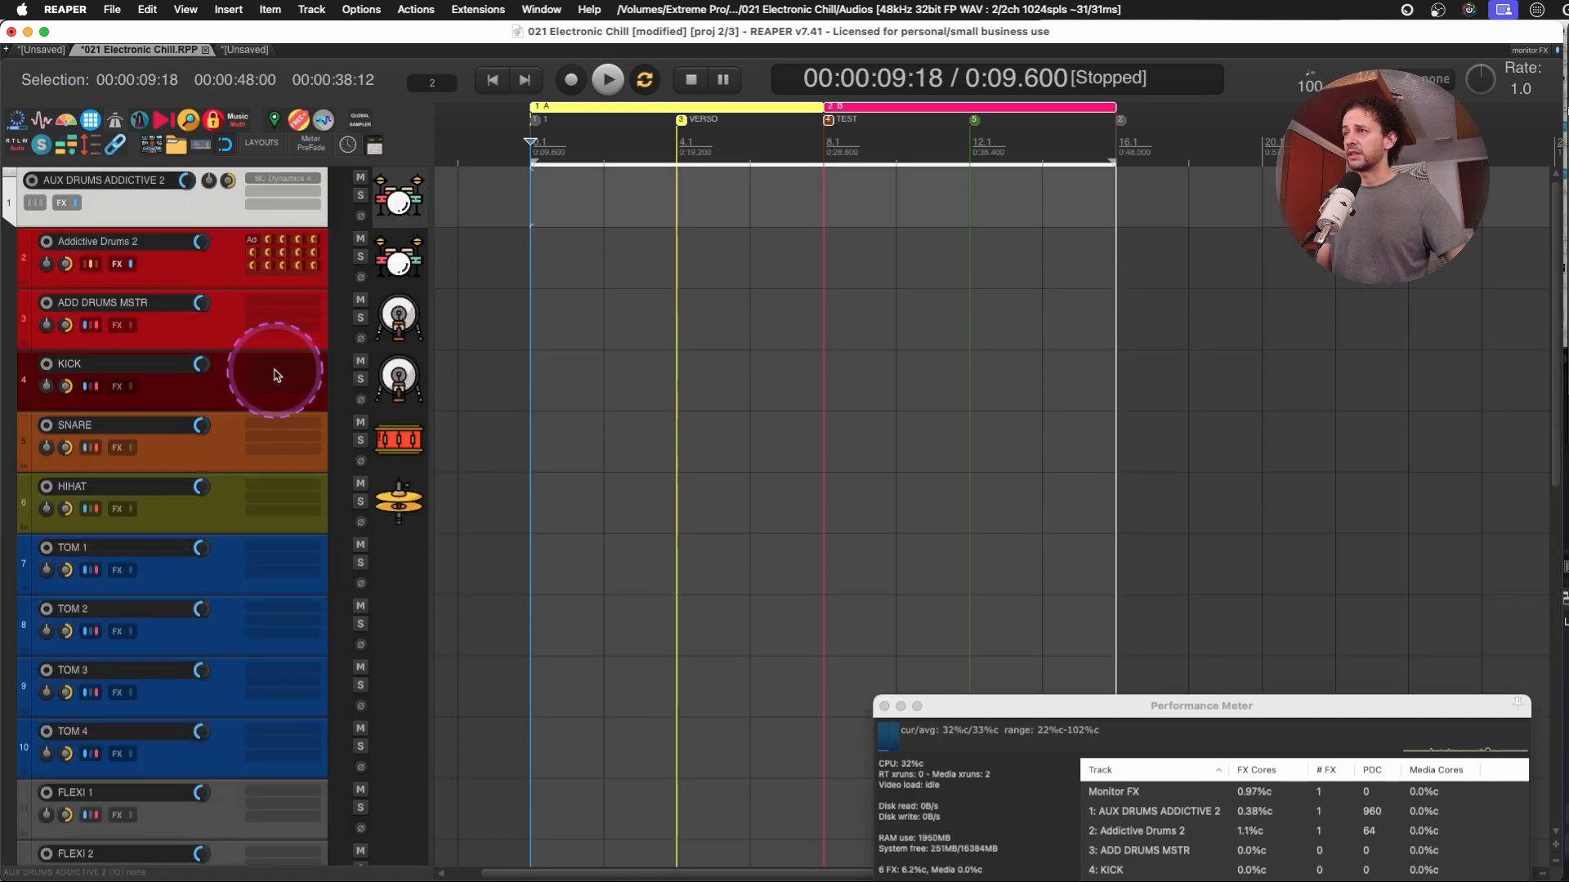
Toggle record arm on and off for the AUX DRUMS ADDICTIVE 2 track and collapse its child tracks.
{"action": "left_click", "coordinate": [180, 205]}
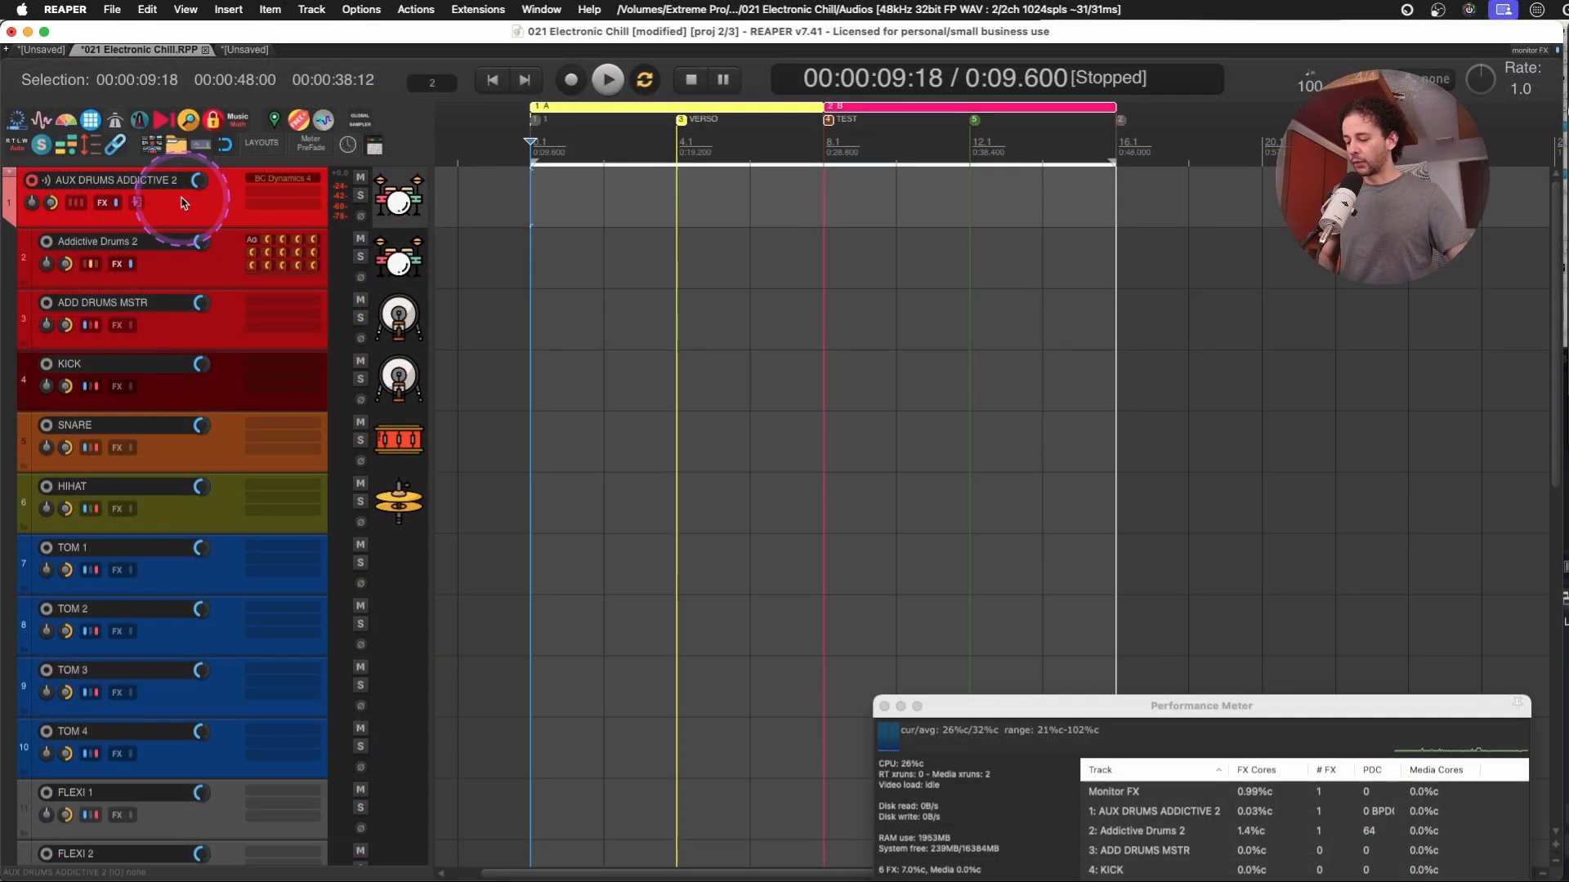
{"action": "left_click", "coordinate": [181, 201]}
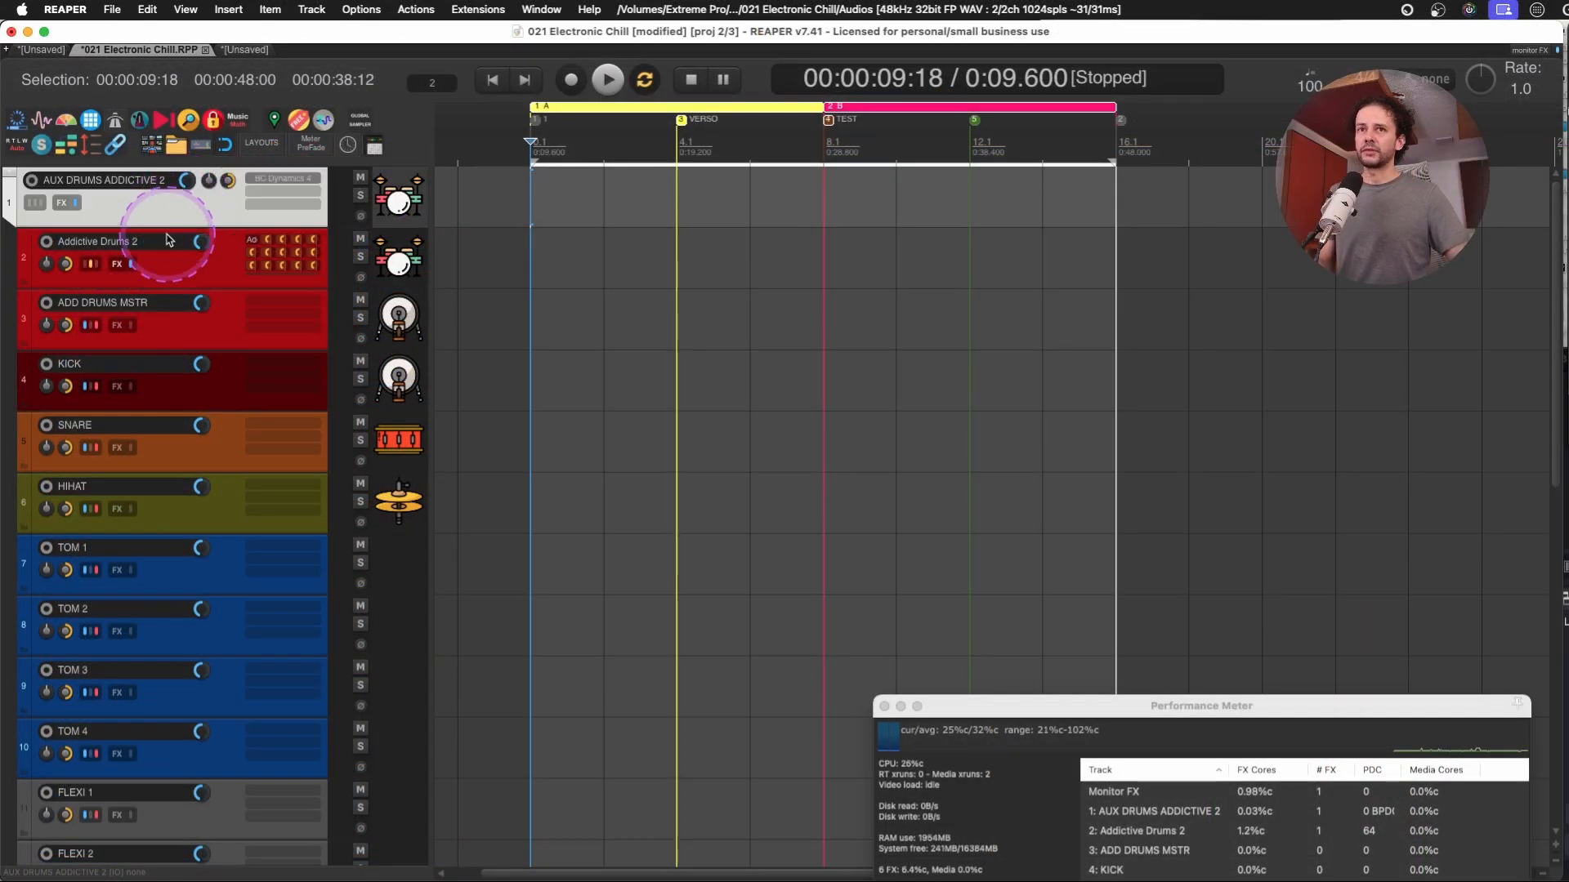
{"action": "left_click", "coordinate": [199, 217]}
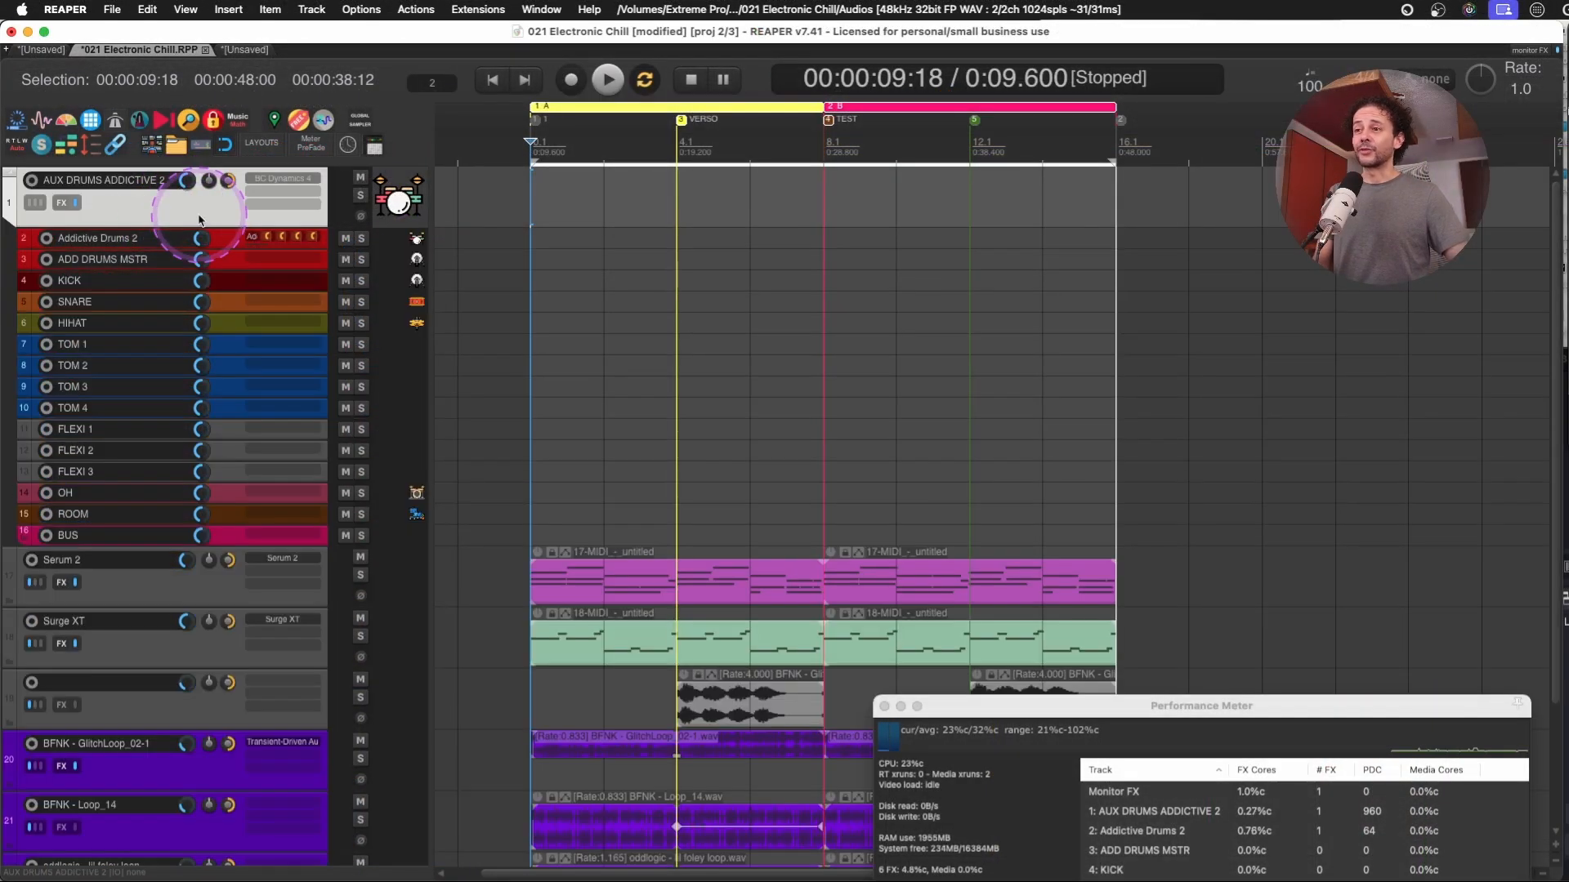
{"action": "left_click", "coordinate": [199, 217]}
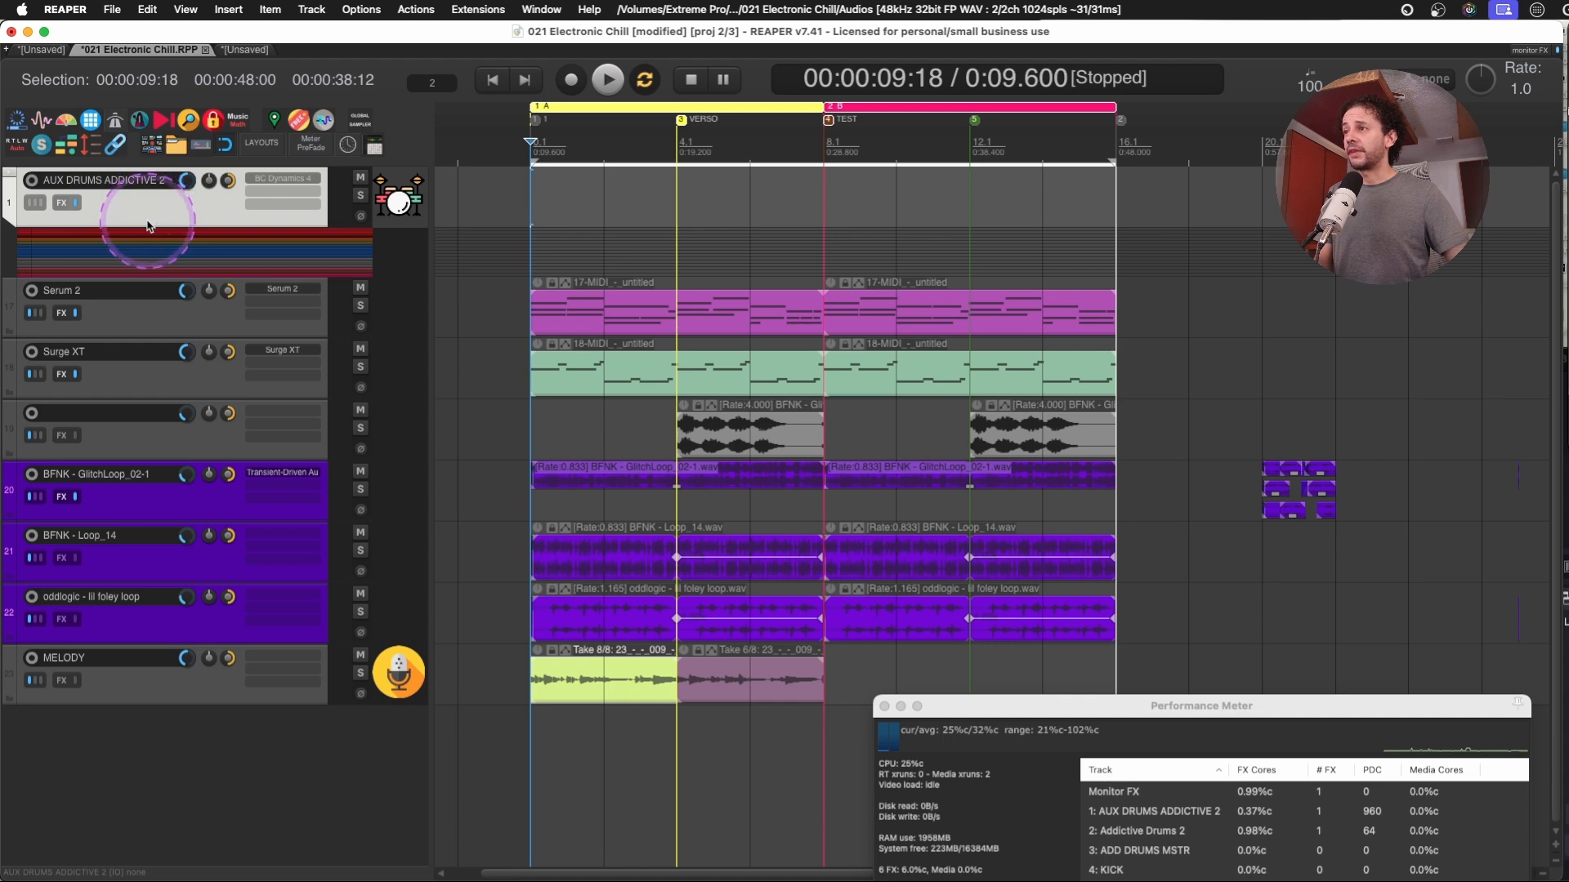
Make the AUX DRUMS ADDICTIVE 2 track taller and record-arm it, checking its input FX without adding a plug-in.
{"action": "left_click_drag", "start_coordinate": [146, 227], "coordinate": [141, 310]}
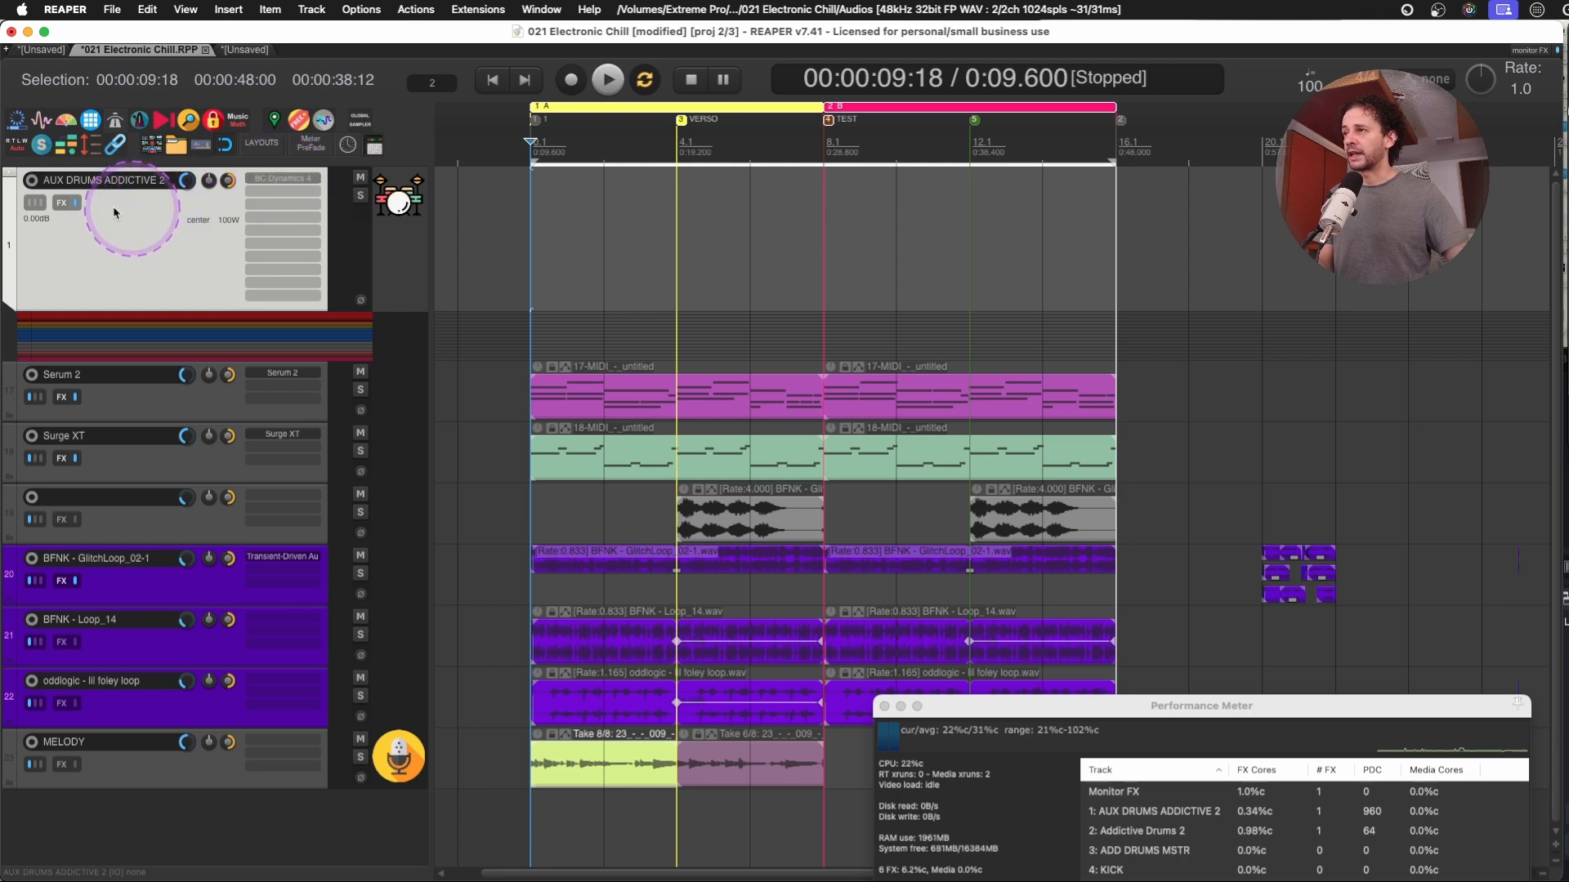
{"action": "left_click_drag", "start_coordinate": [268, 180], "coordinate": [65, 203]}
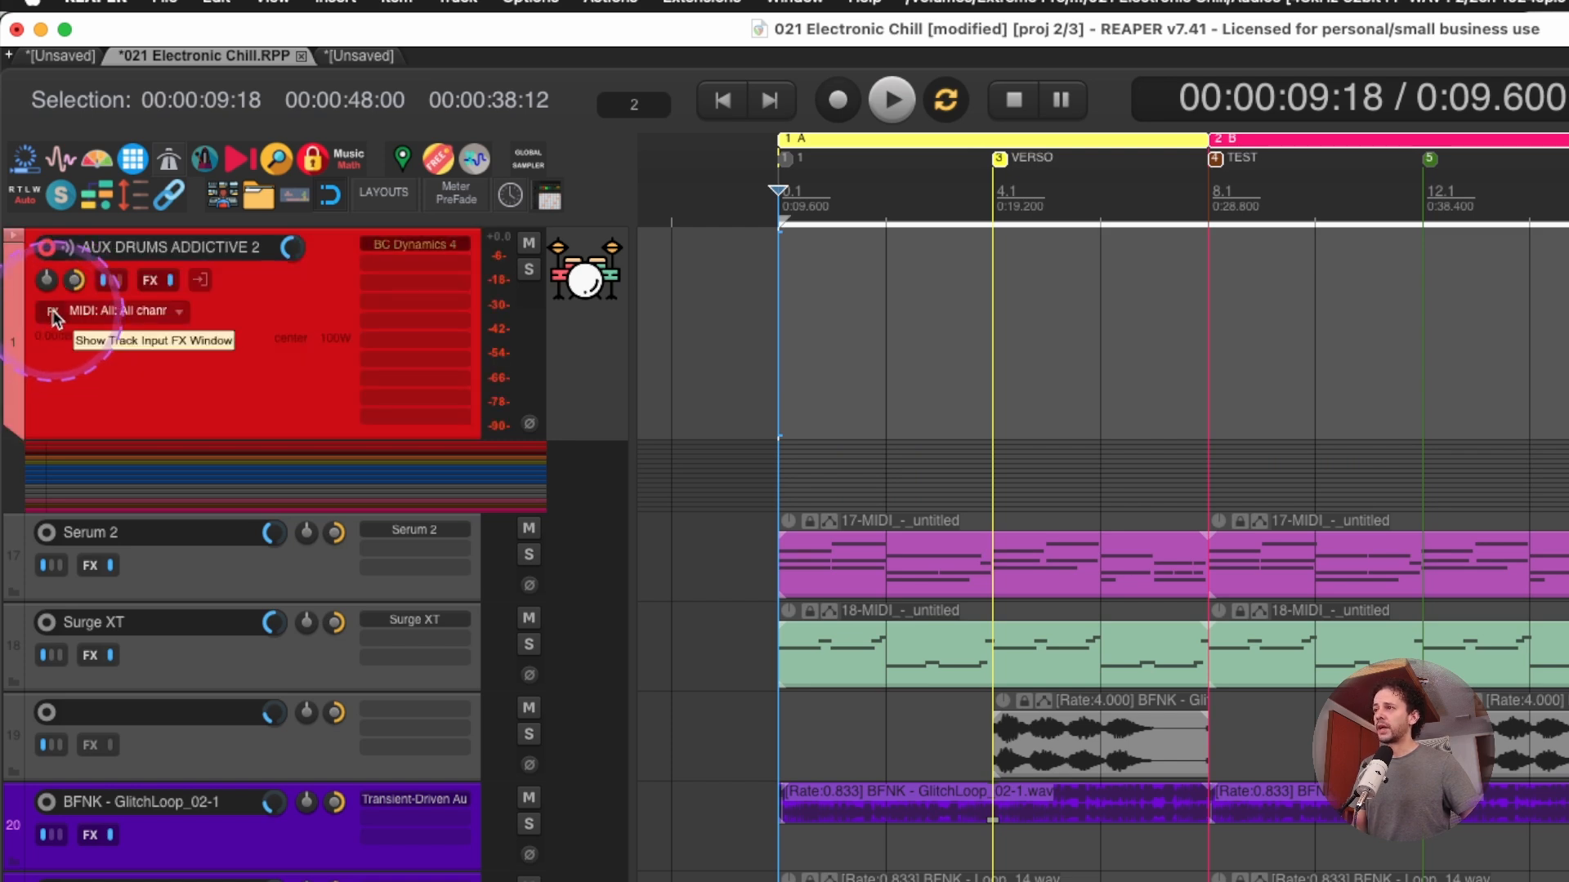
{"action": "left_click", "coordinate": [54, 316]}
{"action": "left_click_drag", "start_coordinate": [1193, 301], "coordinate": [940, 302]}
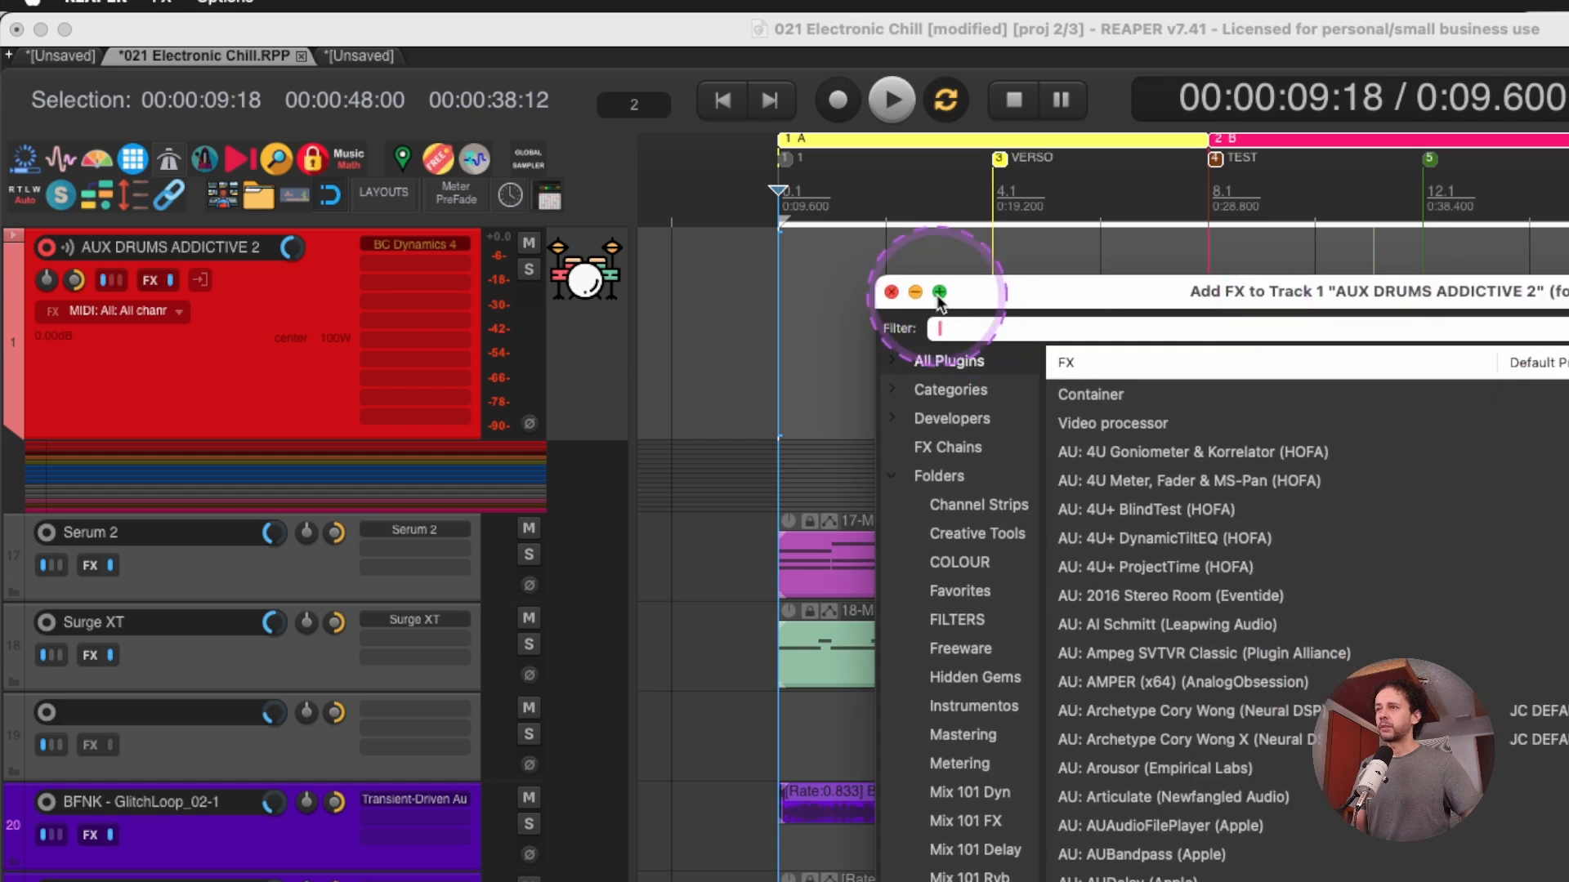
{"action": "left_click", "coordinate": [892, 291]}
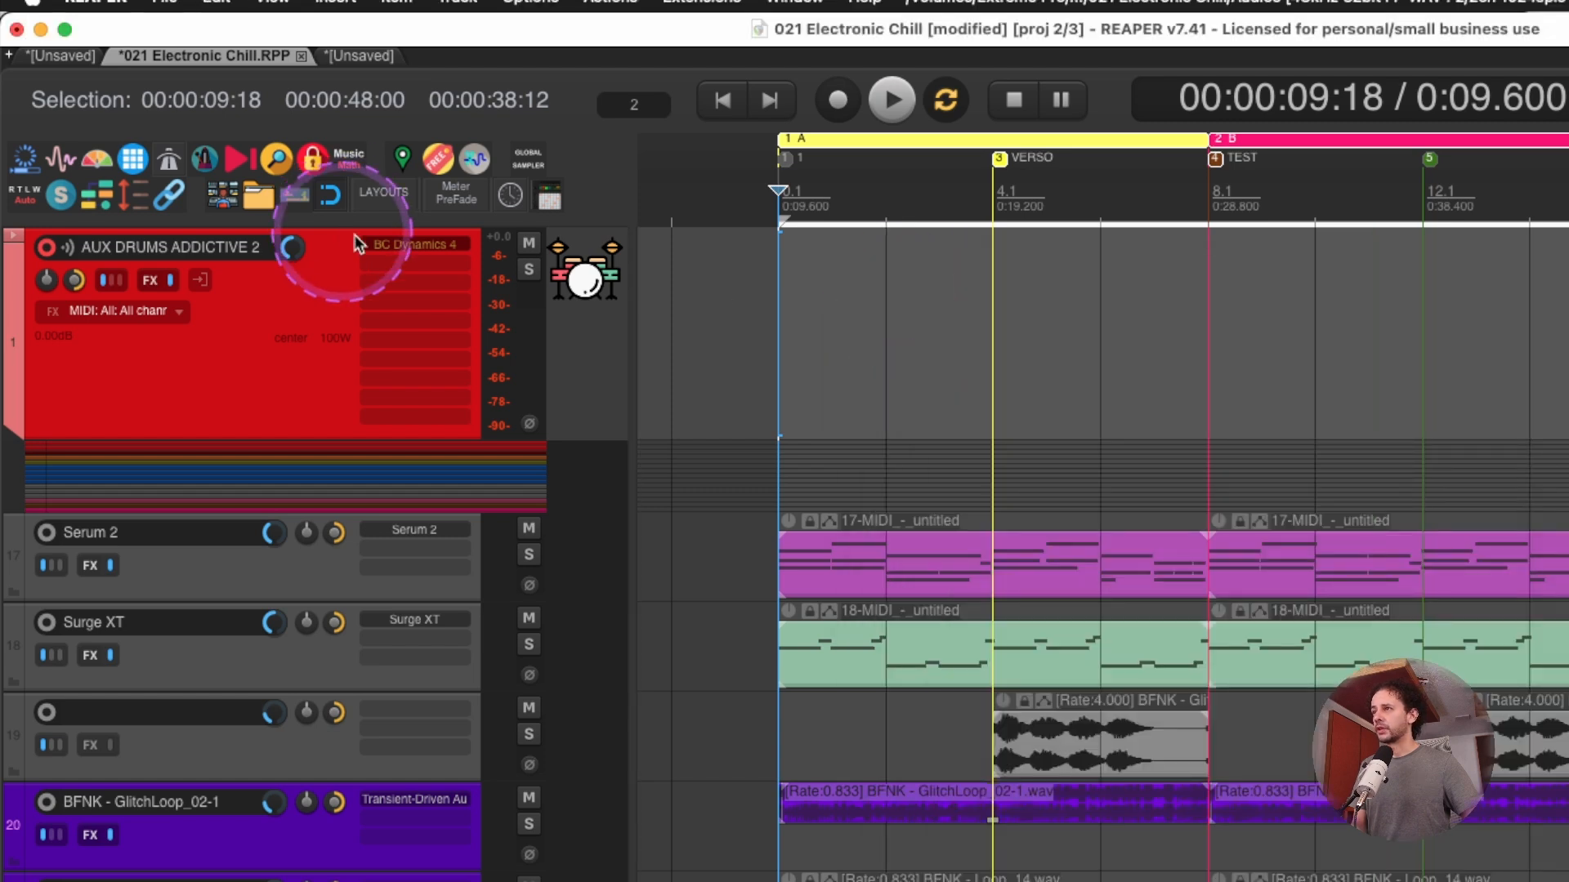
Copy BC Dynamics 4 into the AUX DRUMS ADDICTIVE 2 track's input FX chain and open that chain.
{"action": "left_click", "coordinate": [61, 311]}
{"action": "left_click_drag", "start_coordinate": [1561, 49], "coordinate": [1251, 277]}
{"action": "left_click", "coordinate": [1250, 384]}
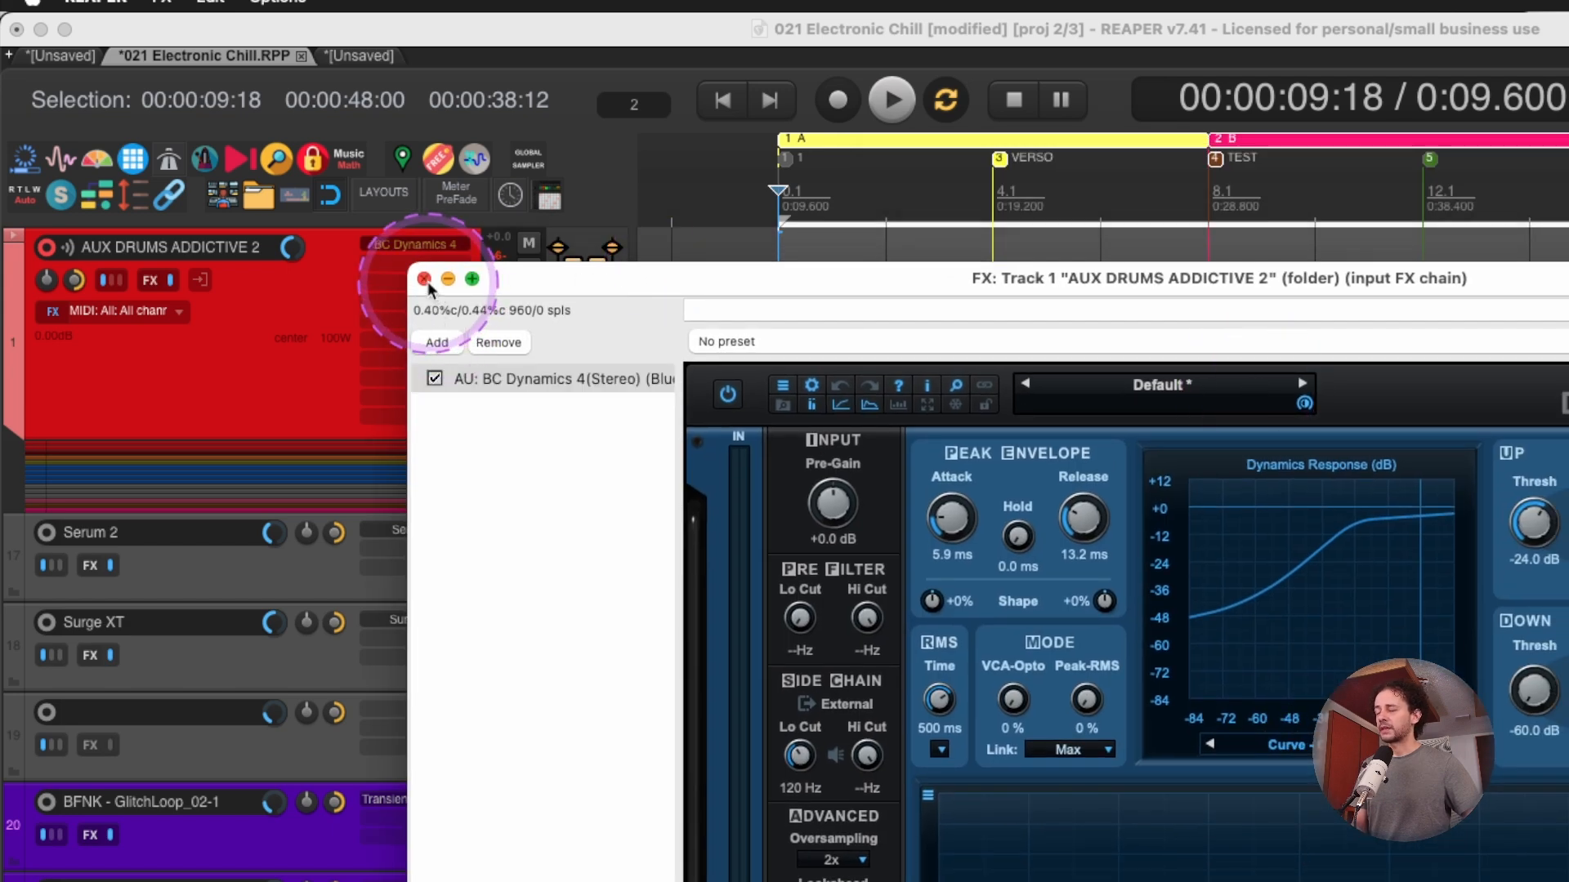
Remove BC Dynamics 4 from the input FX chain, close the chain and disarm the track.
{"action": "left_click", "coordinate": [484, 374]}
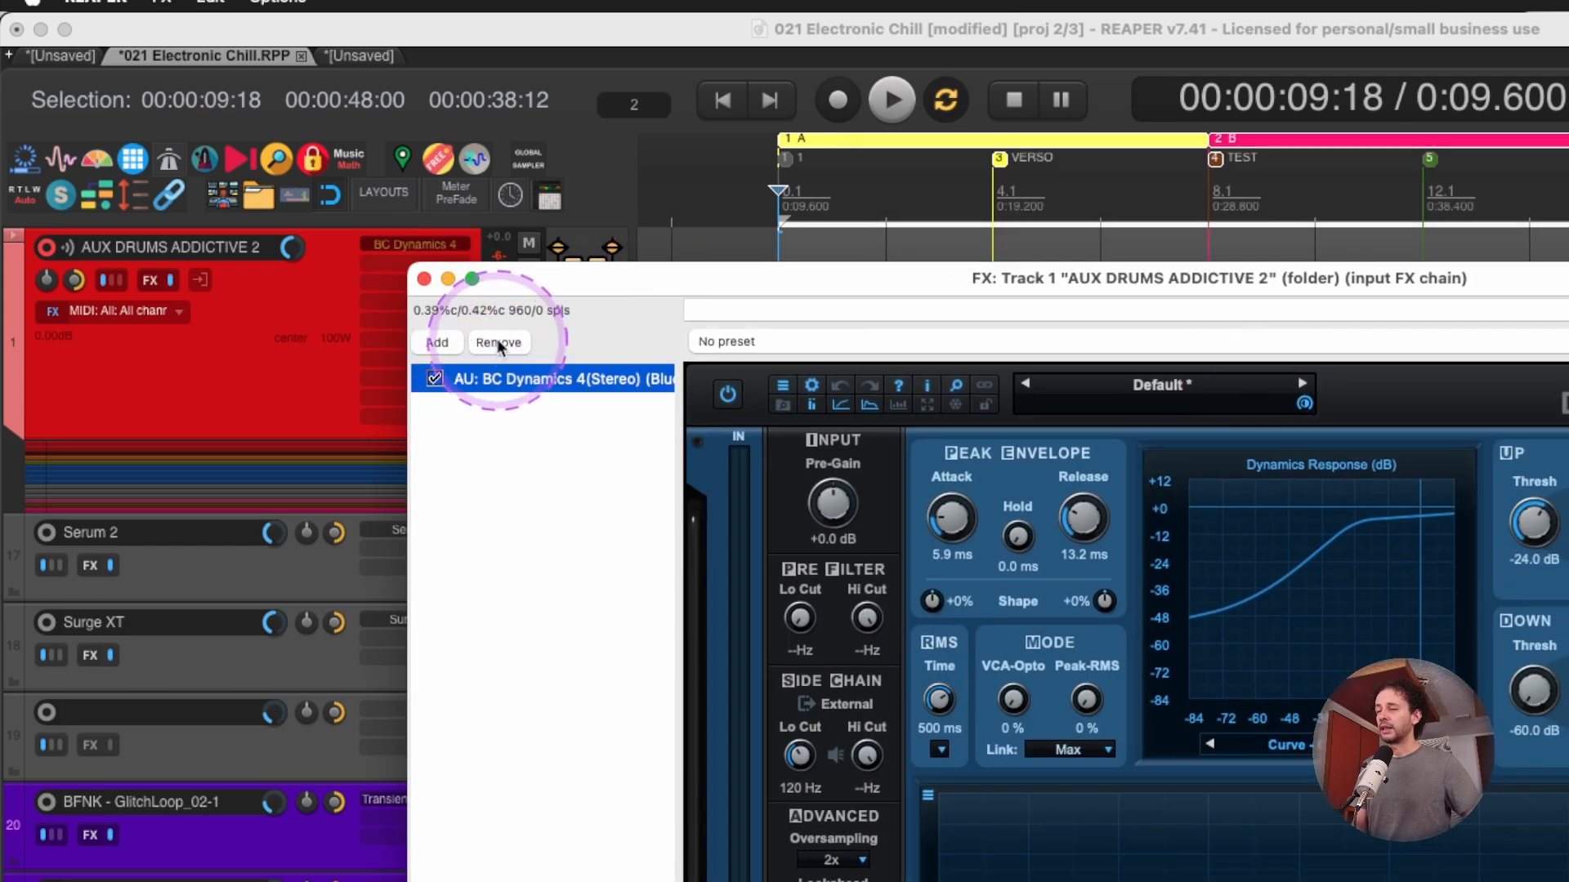
{"action": "left_click", "coordinate": [497, 340]}
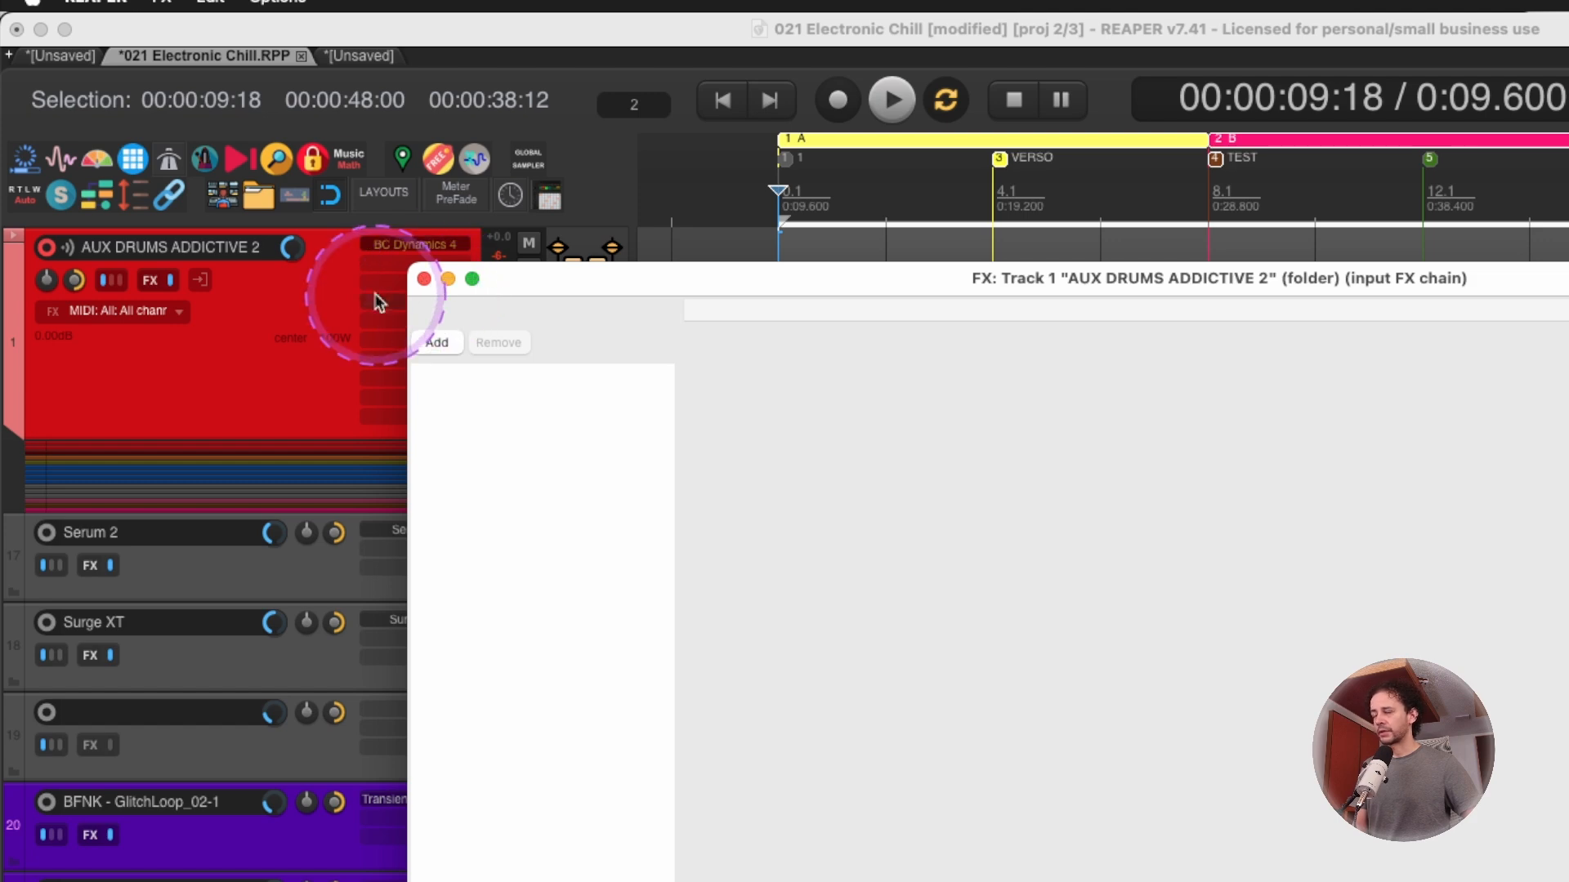
{"action": "left_click", "coordinate": [425, 280]}
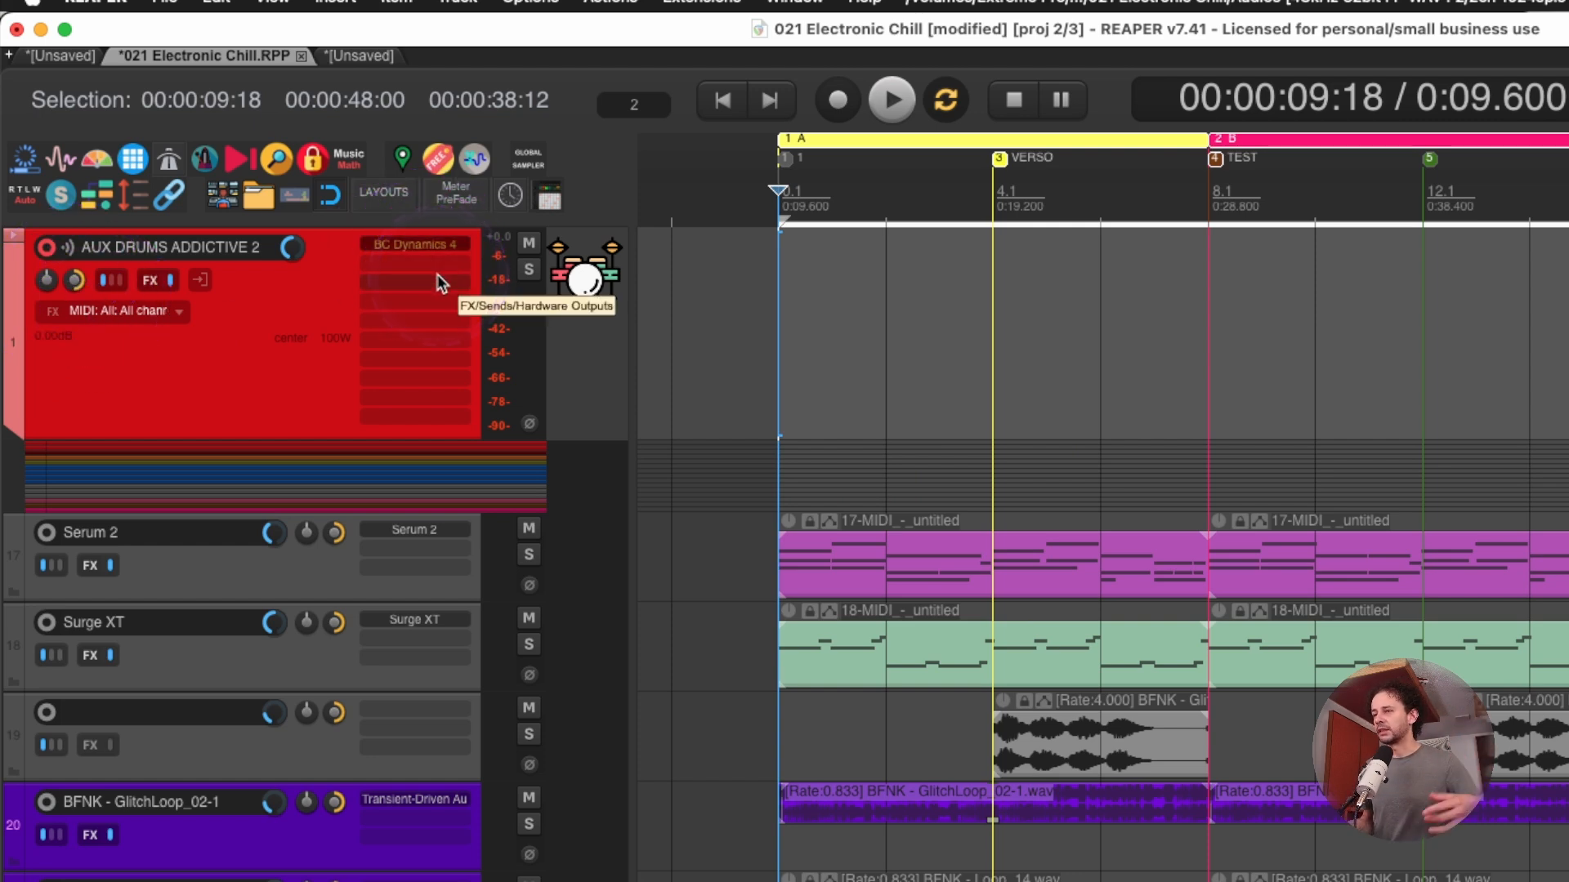
{"action": "left_click", "coordinate": [277, 278]}
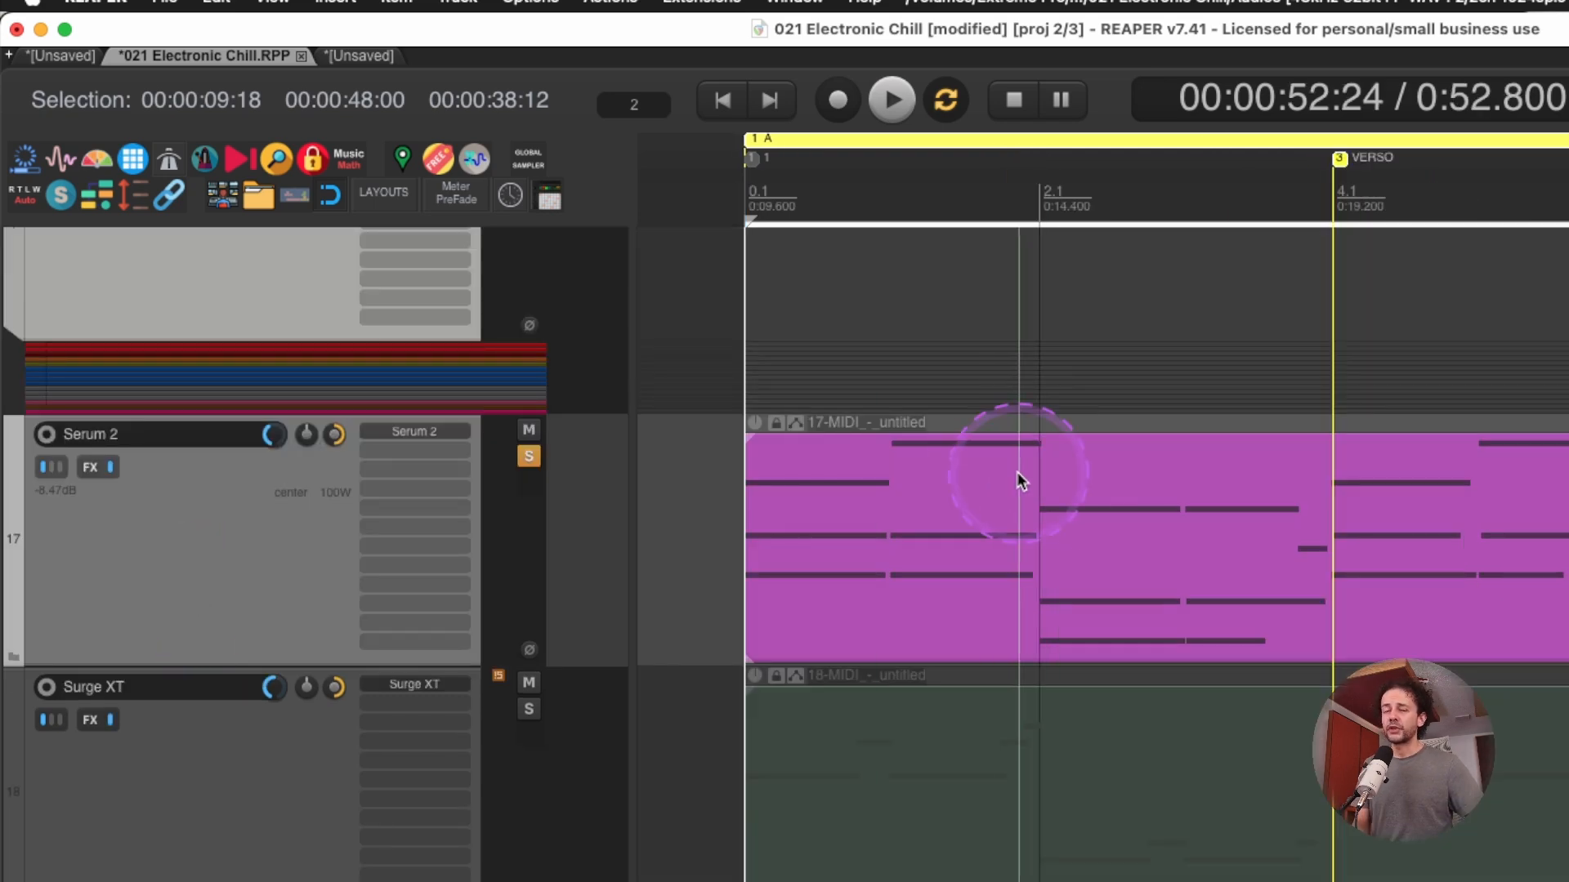
Open the first 17-MIDI item on the Serum 2 track in the MIDI editor and enlarge the editor pane.
{"action": "left_click", "coordinate": [1178, 474]}
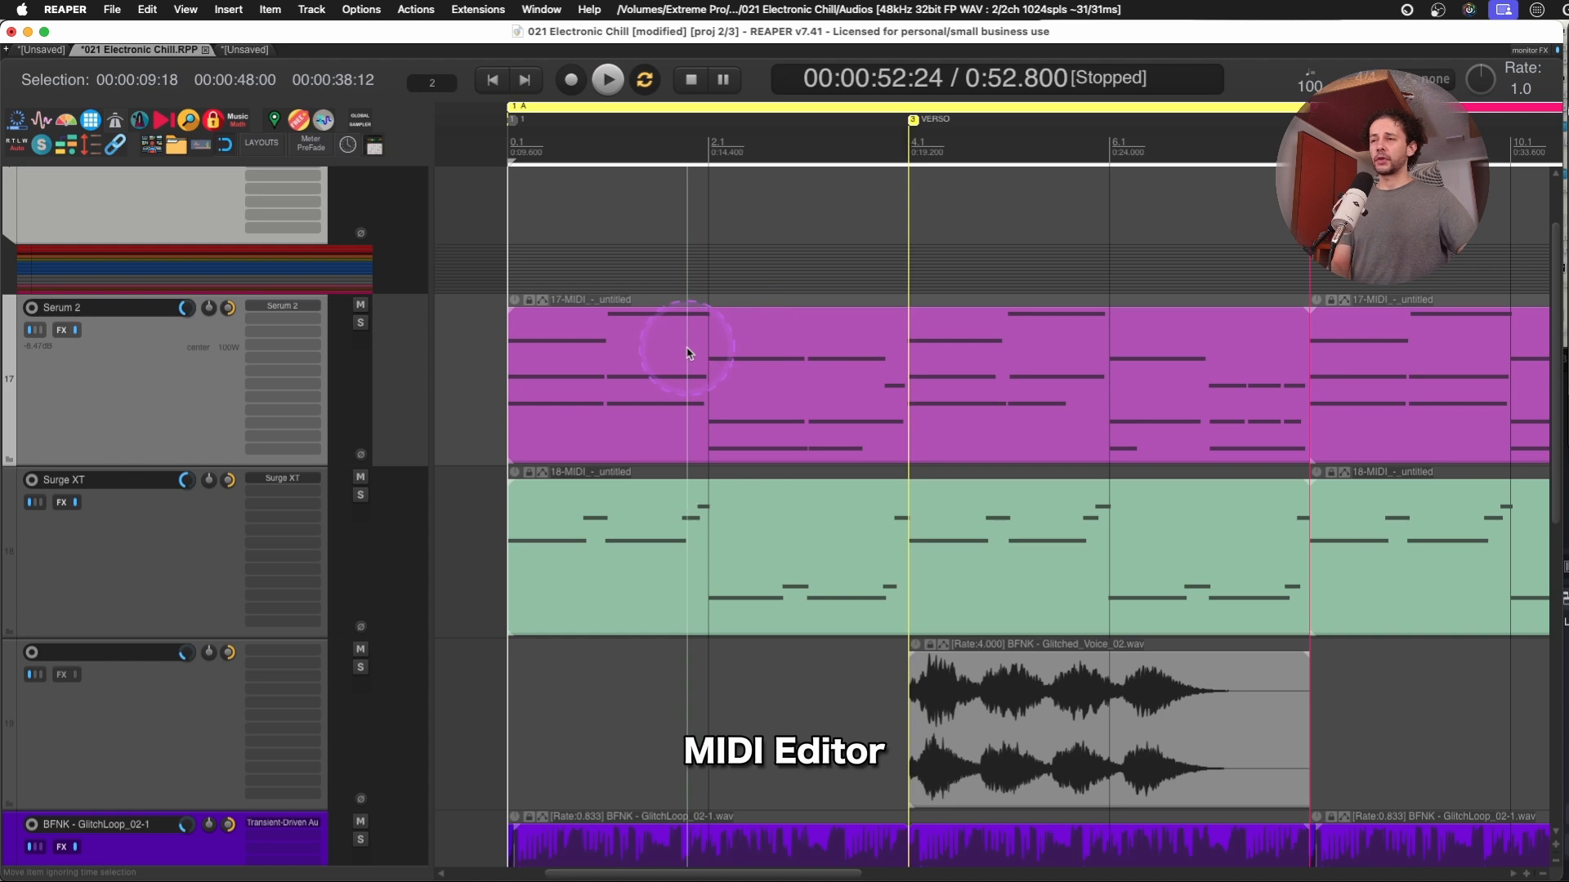
{"action": "double_click", "coordinate": [687, 353]}
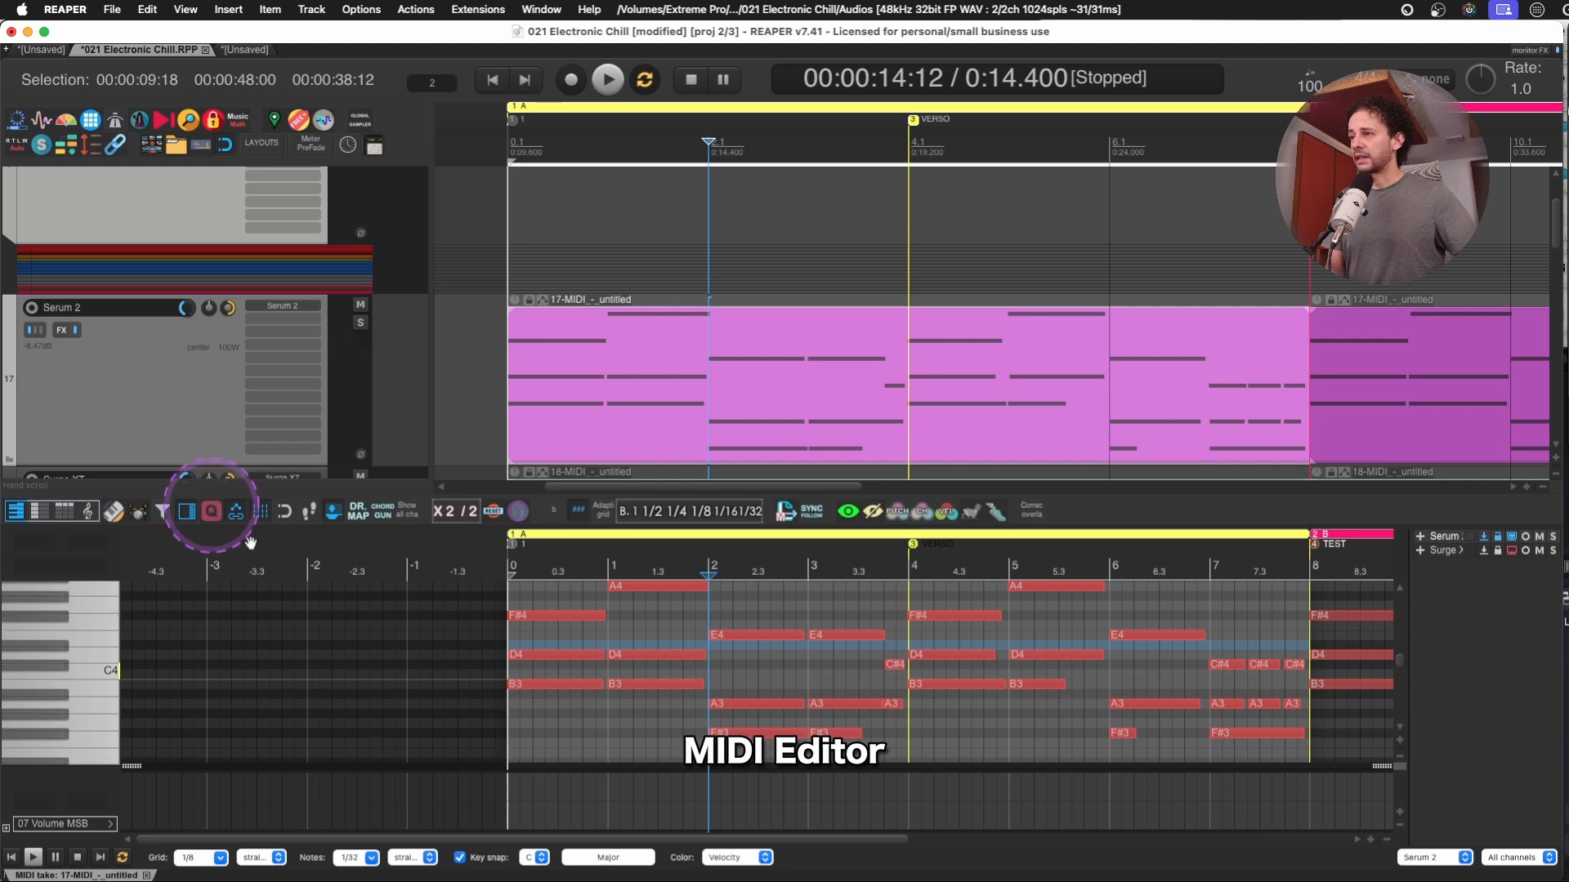
{"action": "left_click_drag", "start_coordinate": [254, 490], "coordinate": [315, 282]}
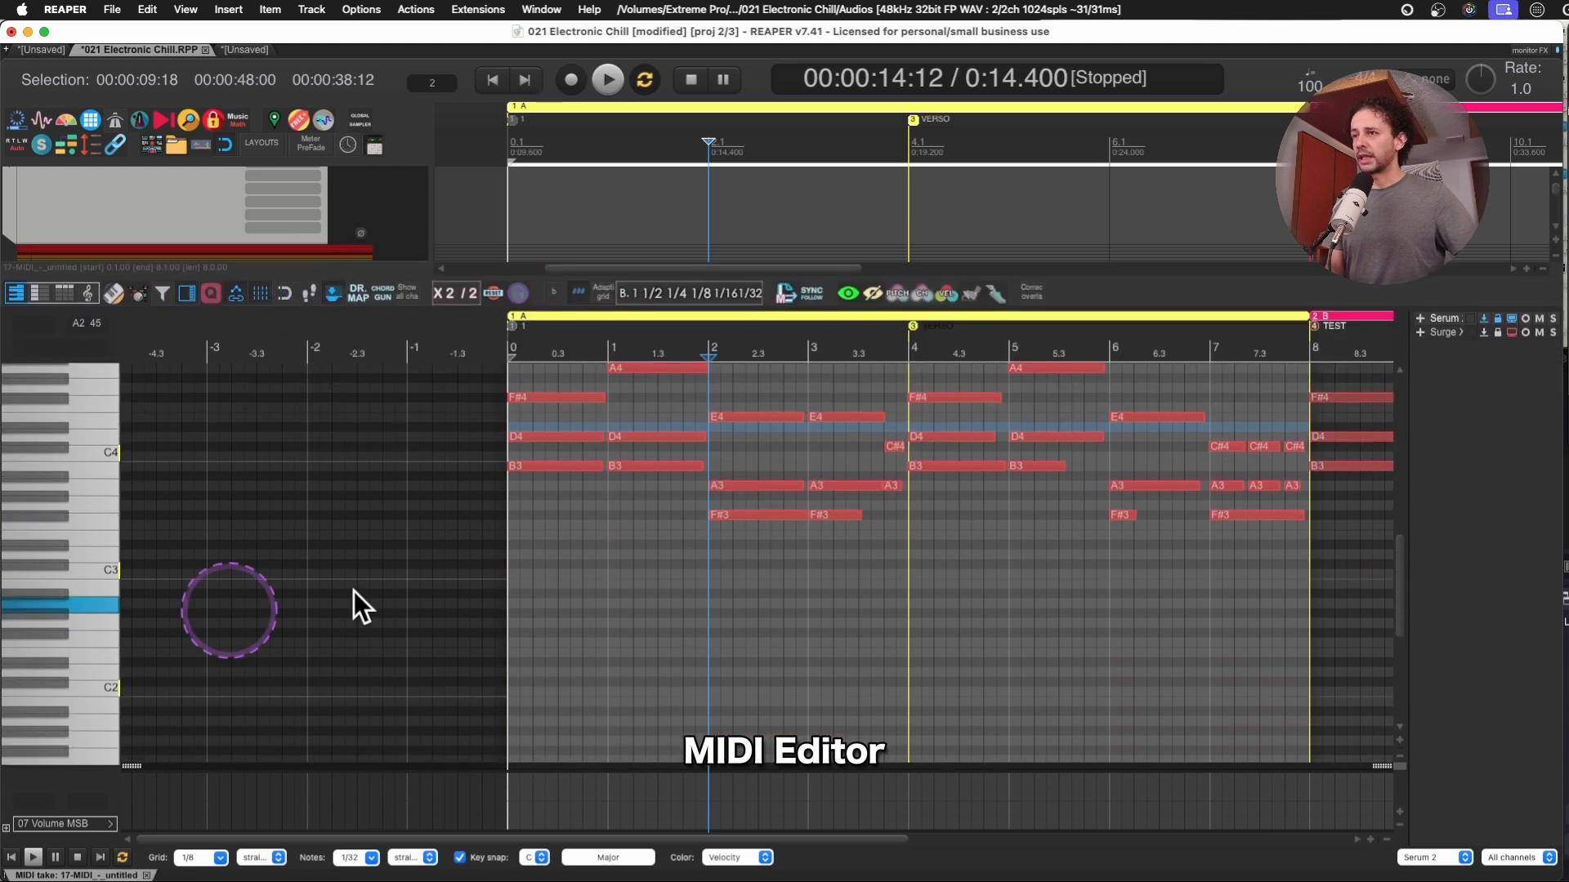
Browse the selectable controller lanes, including the CC54-85 group, while keeping the 07 Volume MSB lane.
{"action": "right_click", "coordinate": [51, 805]}
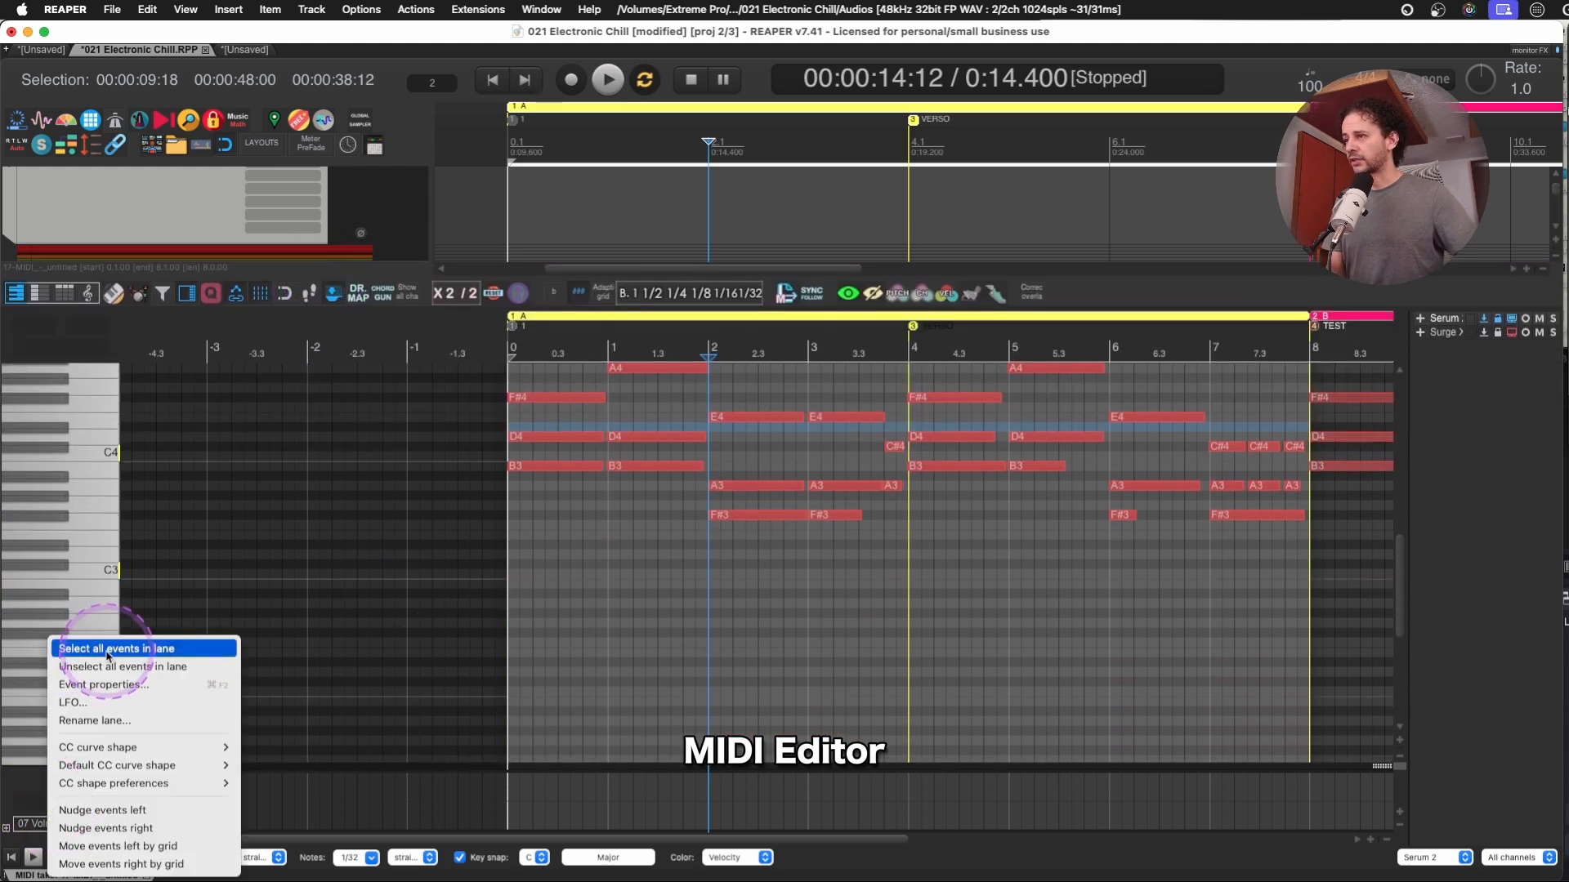
{"action": "left_click", "coordinate": [37, 816]}
{"action": "left_click", "coordinate": [50, 824]}
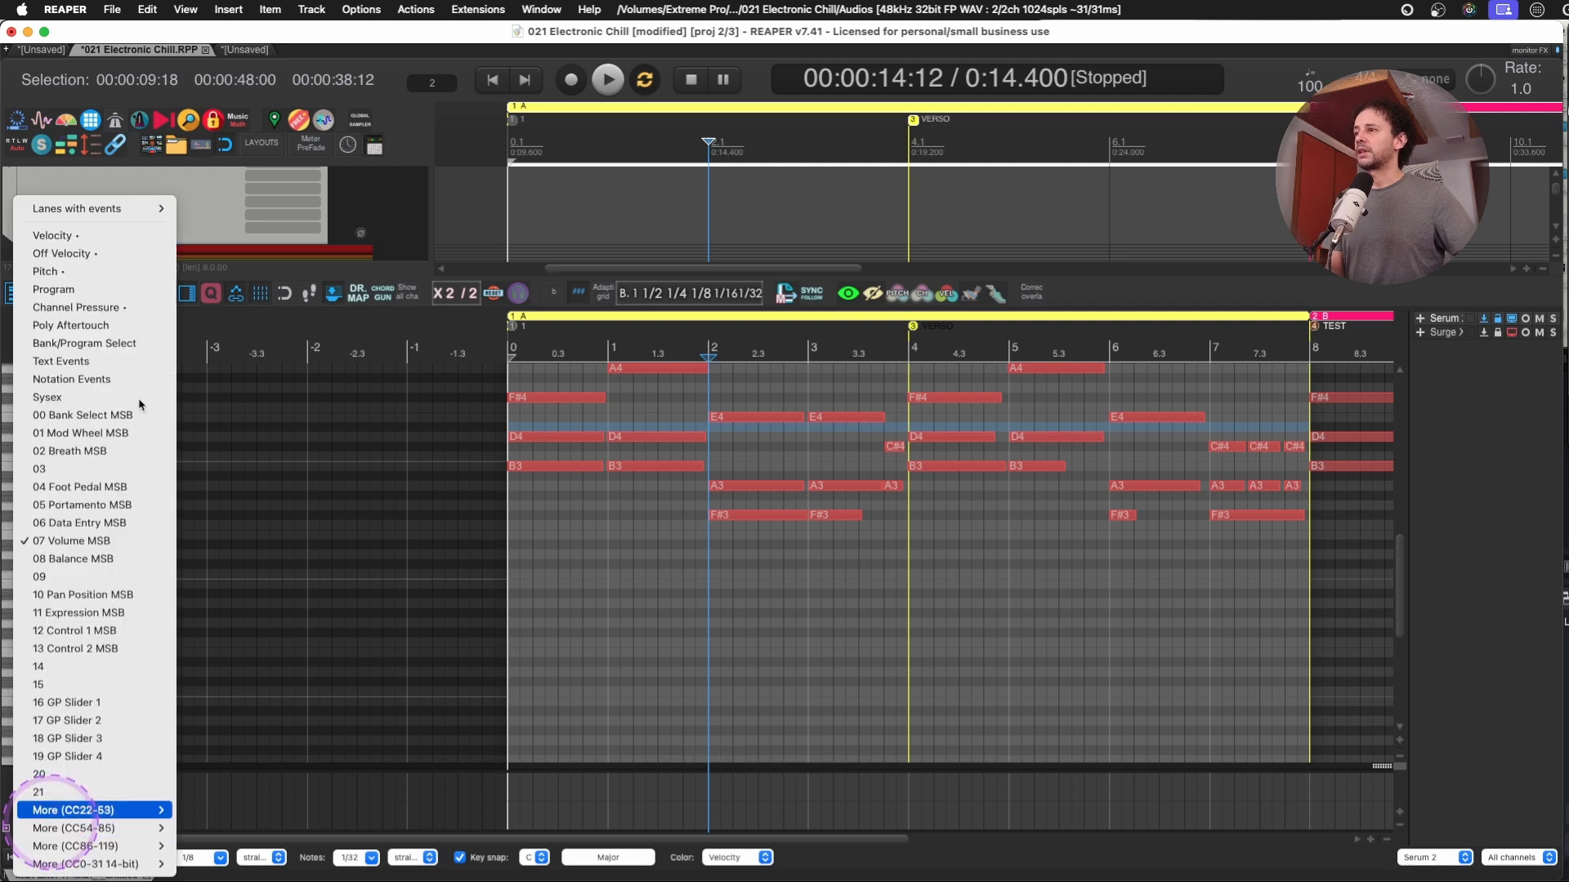
{"action": "mouse_move", "coordinate": [97, 817]}
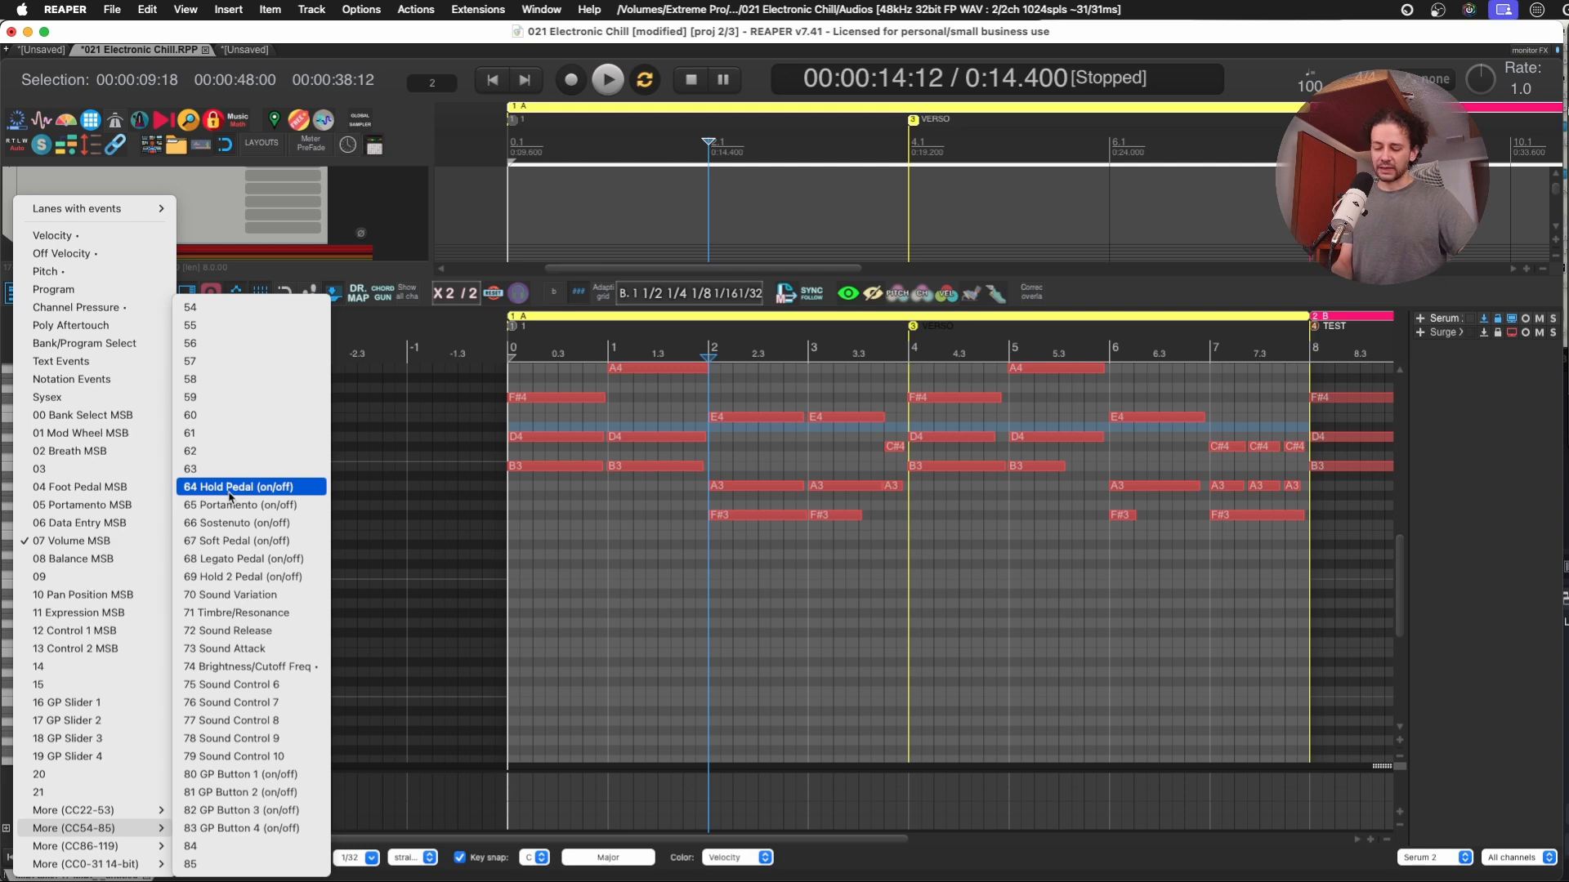
{"action": "left_click", "coordinate": [648, 560]}
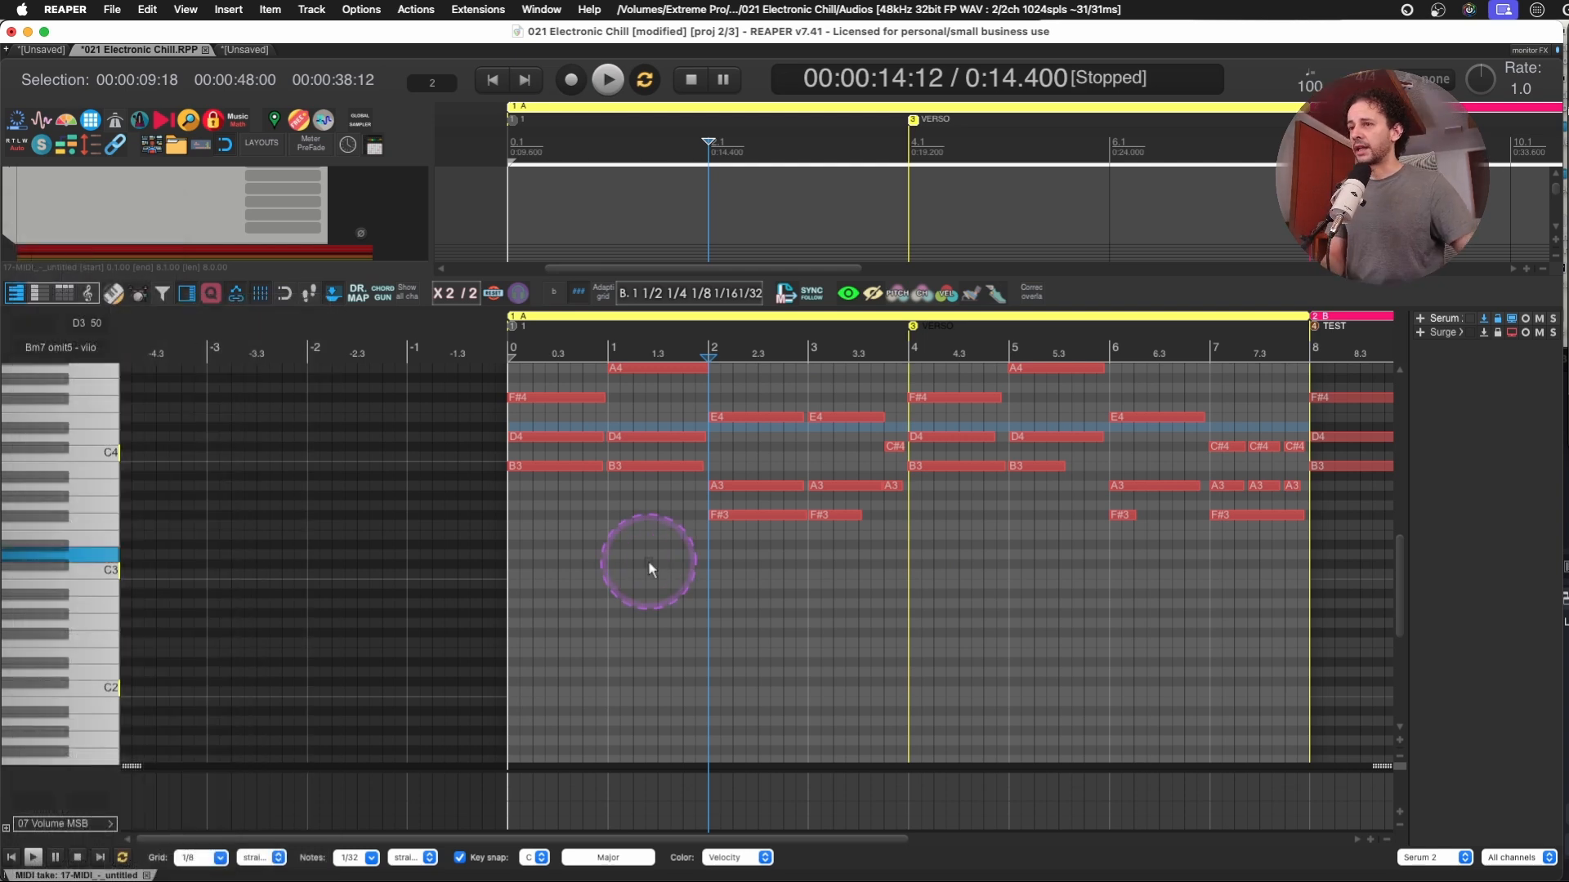
Switch the controller lane from 07 Volume MSB to Poly Aftertouch and make the lane taller.
{"action": "left_click", "coordinate": [45, 823]}
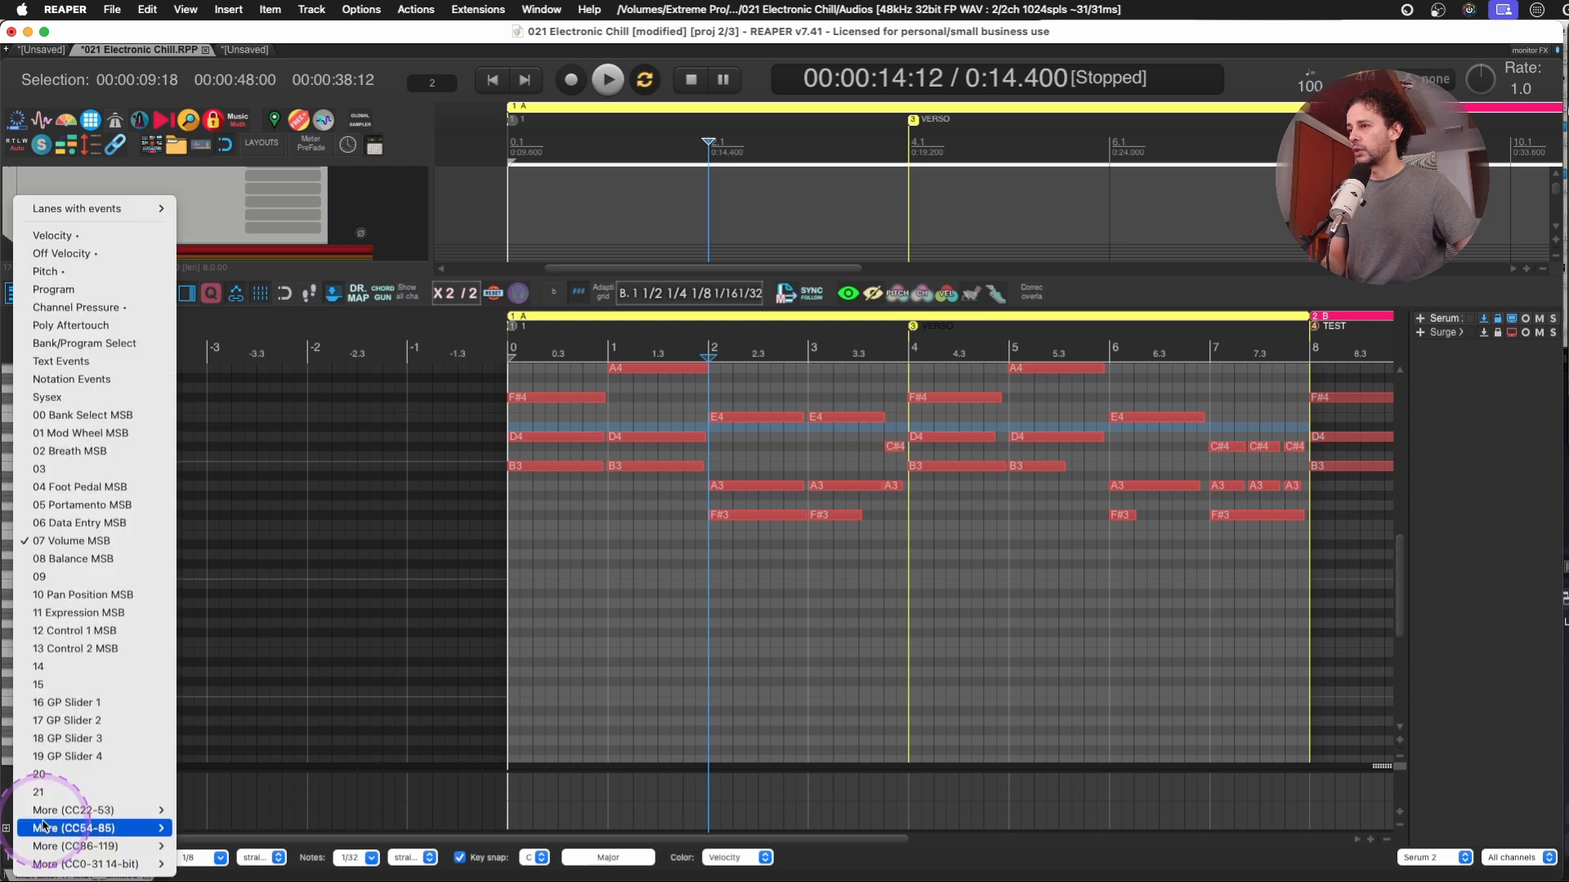
{"action": "mouse_move", "coordinate": [43, 827]}
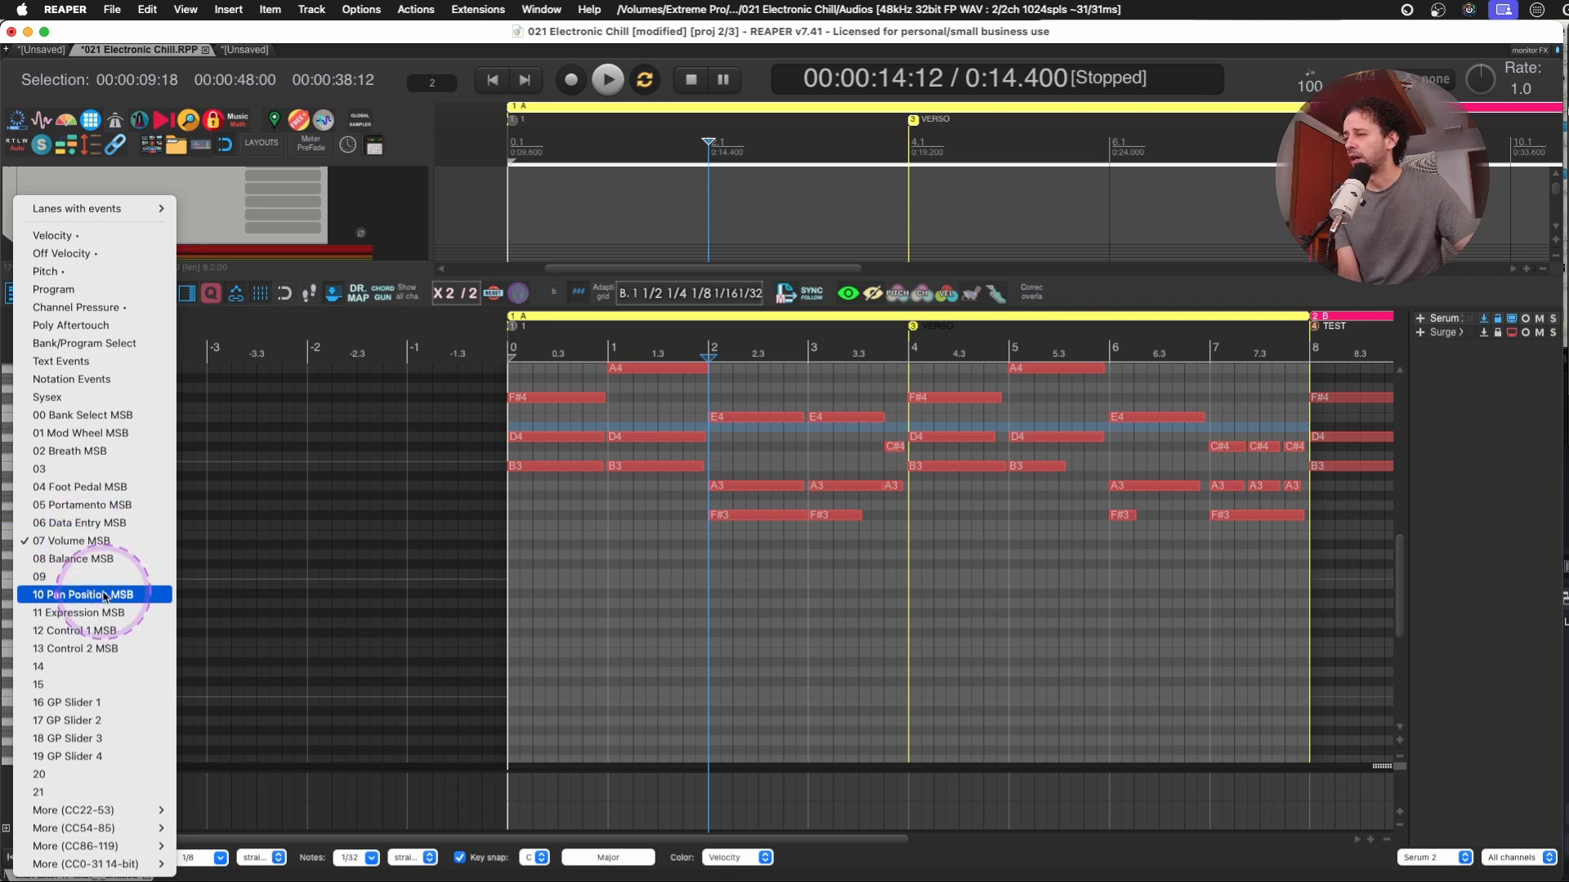
{"action": "mouse_move", "coordinate": [99, 817]}
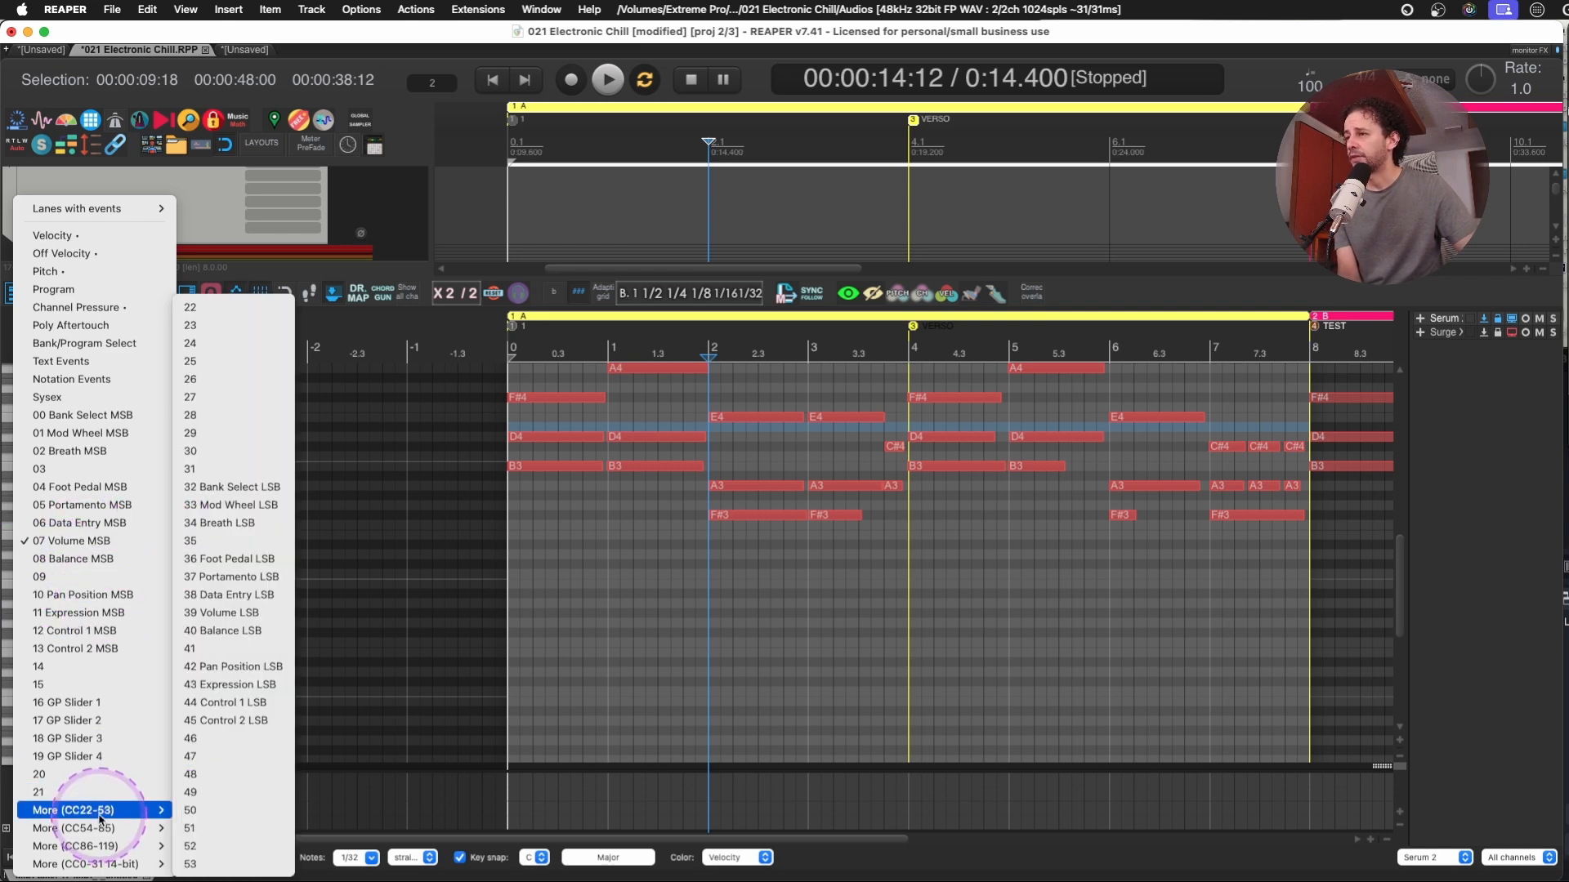
{"action": "left_click", "coordinate": [66, 326]}
{"action": "left_click_drag", "start_coordinate": [131, 769], "coordinate": [131, 687]}
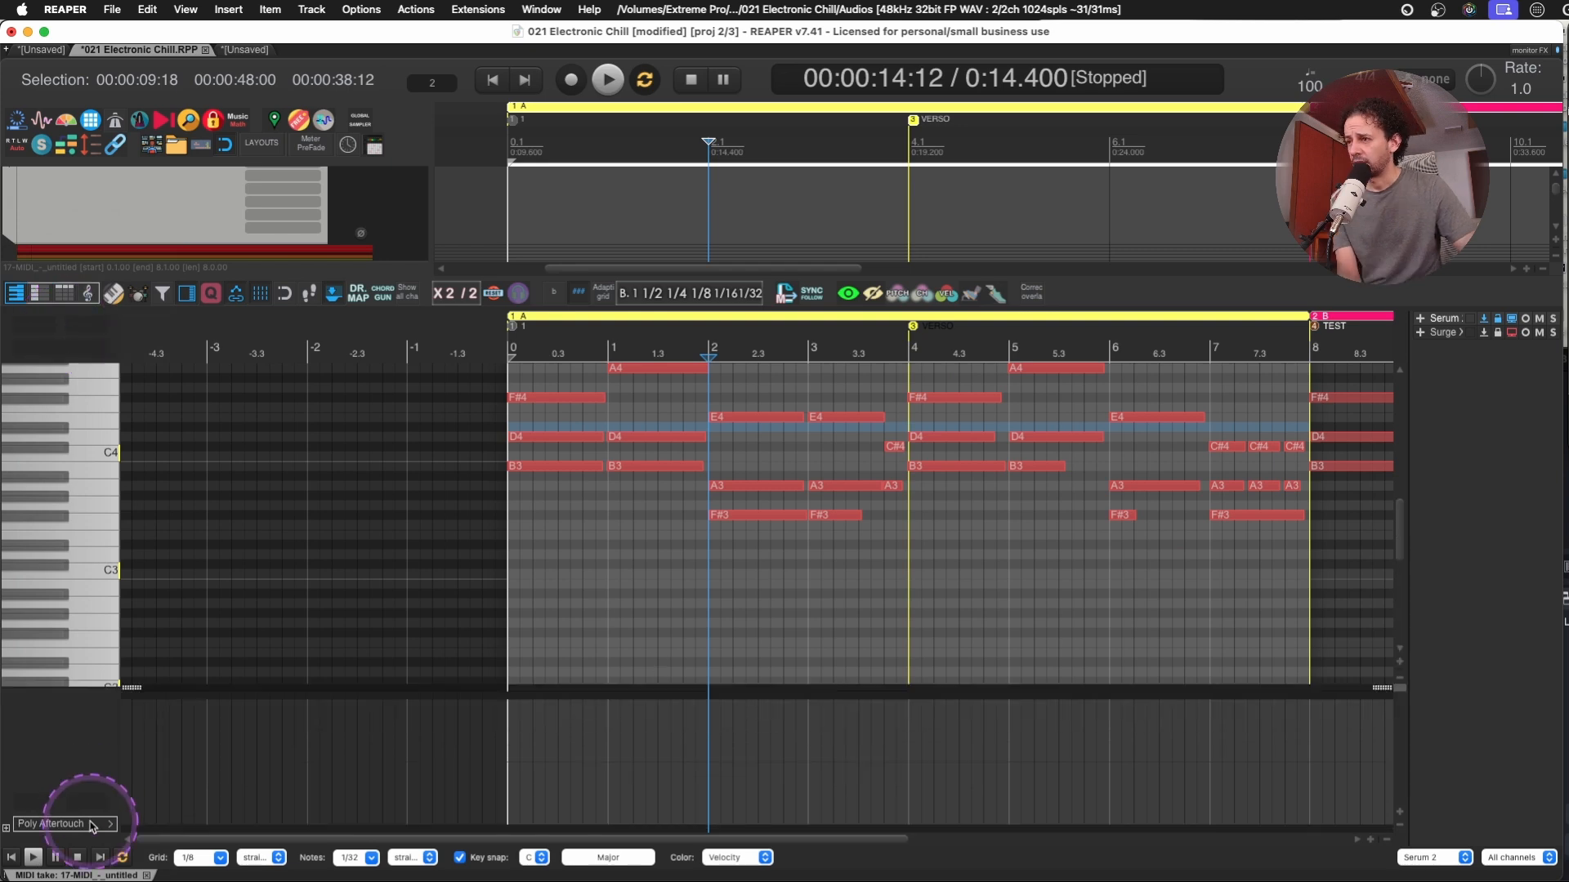
Draw separate poly aftertouch curves for the B3, D4 and A4 notes of the second chord: arched, falling and rising.
{"action": "left_click", "coordinate": [630, 466]}
{"action": "mouse_move", "coordinate": [601, 814]}
{"action": "left_mouse_down"}
{"action": "mouse_move", "coordinate": [651, 788]}
{"action": "mouse_move", "coordinate": [700, 804]}
{"action": "left_mouse_up"}
{"action": "left_click", "coordinate": [638, 437]}
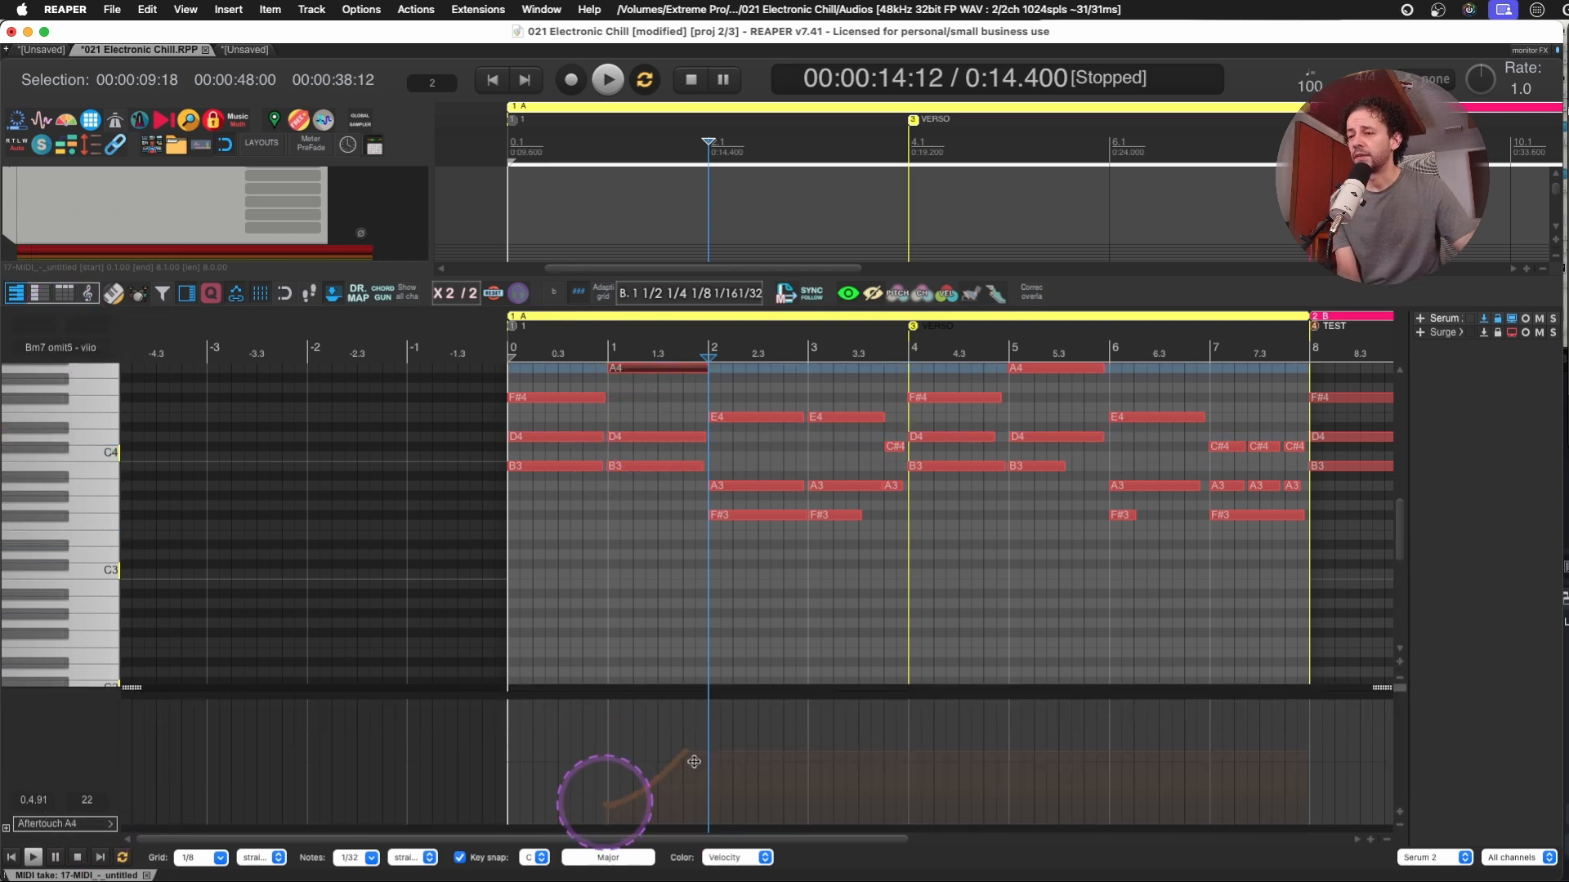
{"action": "mouse_move", "coordinate": [694, 761]}
{"action": "left_mouse_down"}
{"action": "mouse_move", "coordinate": [665, 746]}
{"action": "mouse_move", "coordinate": [701, 781]}
{"action": "left_mouse_up"}
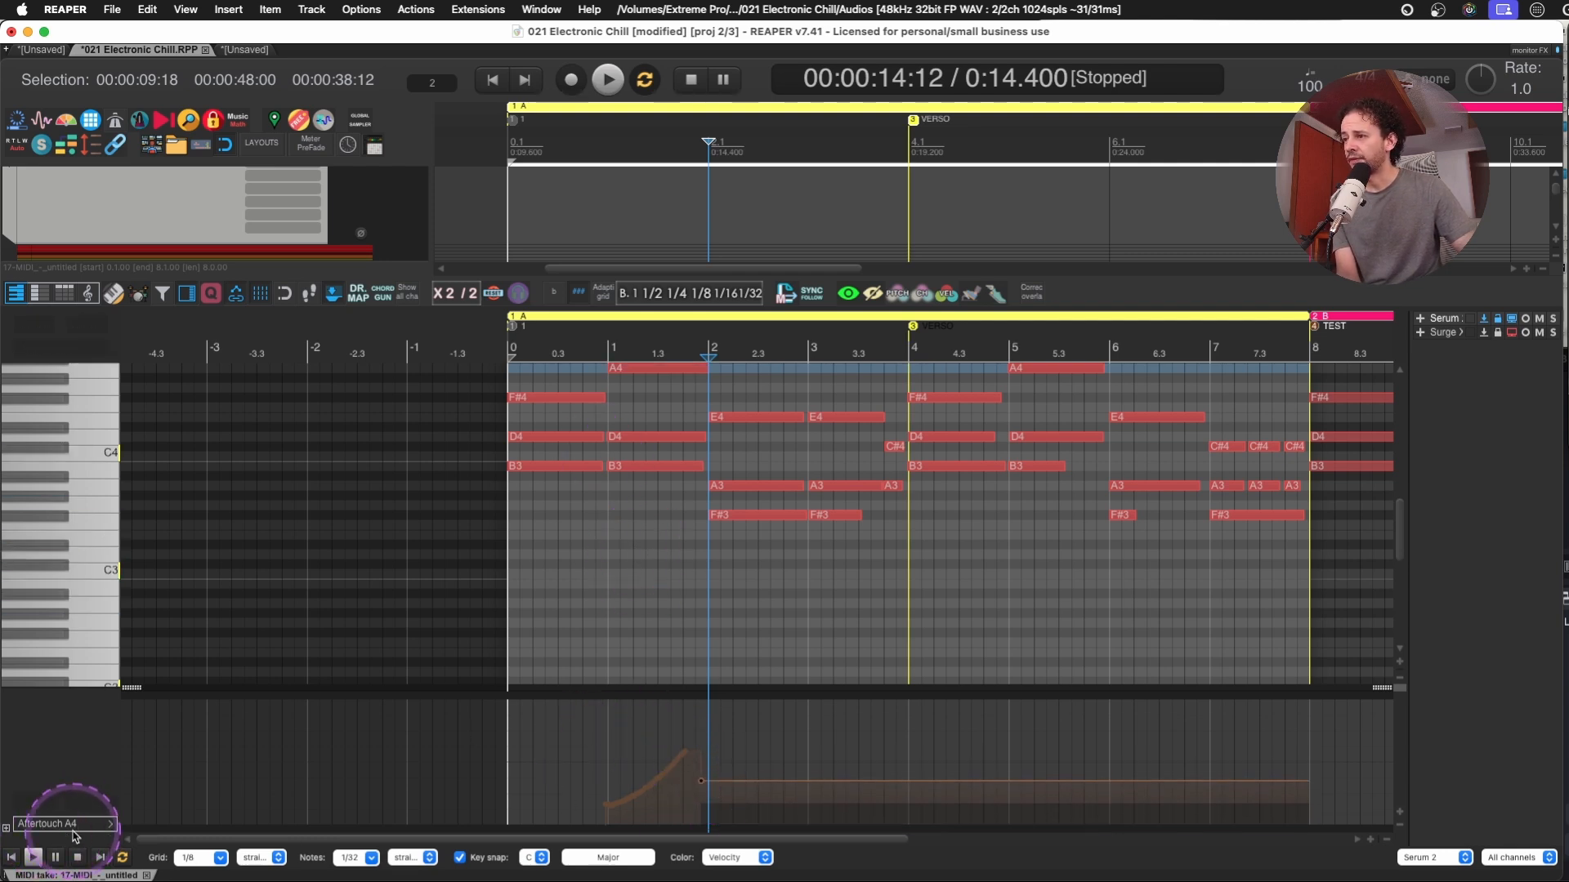
Select the second chord's D4, B3 and A4 notes to view their individual and combined aftertouch curves.
{"action": "left_click", "coordinate": [637, 441]}
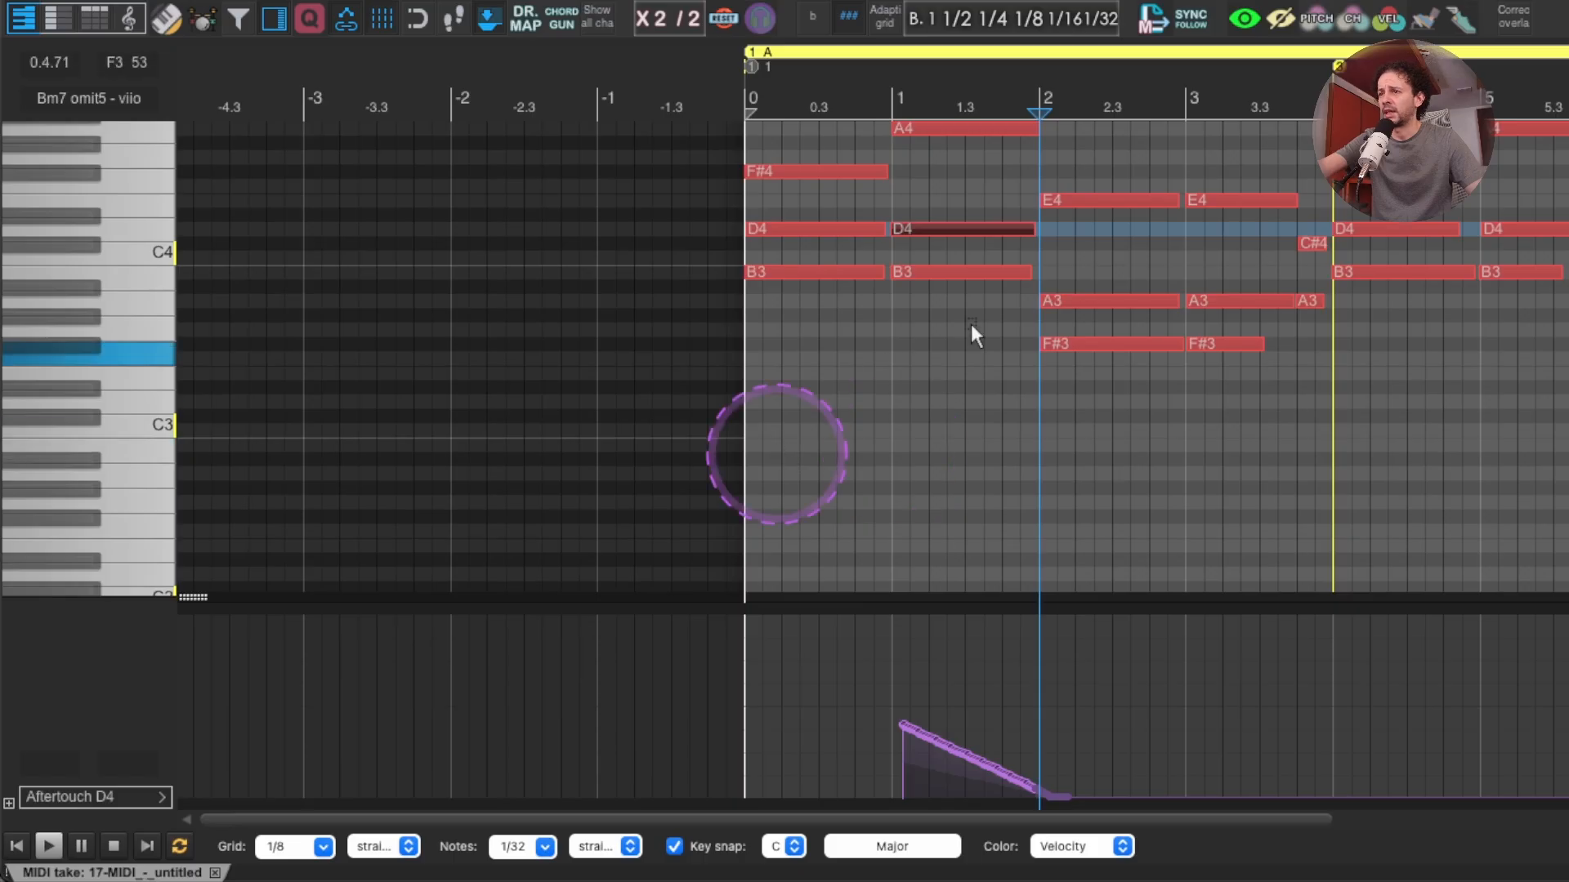
{"action": "left_click", "coordinate": [934, 272], "text": "ctrl"}
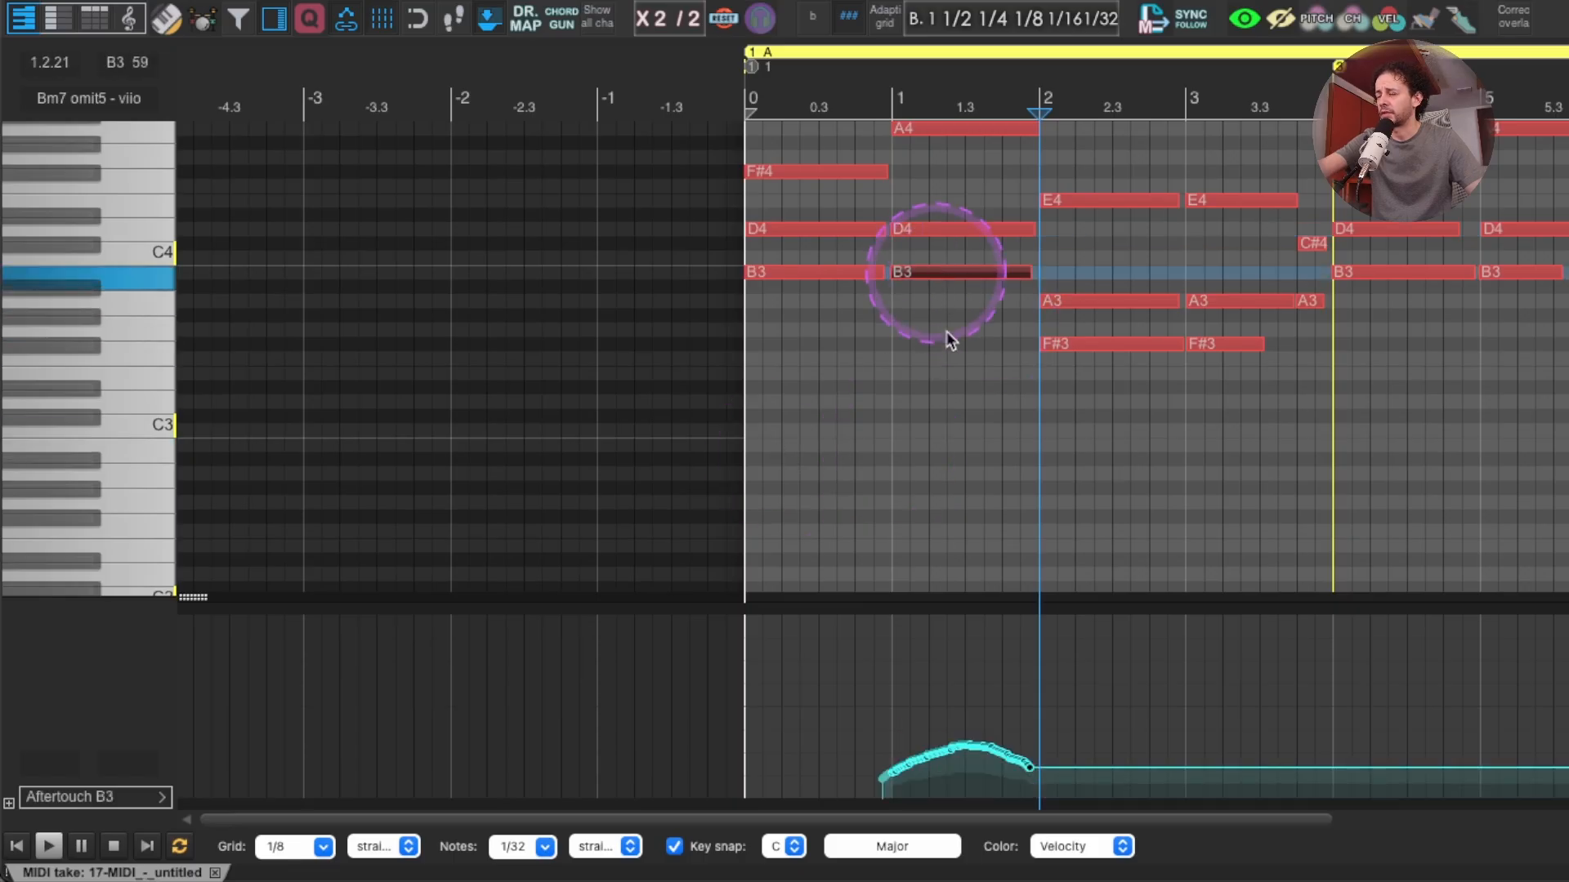
{"action": "left_click", "coordinate": [946, 127], "text": "ctrl"}
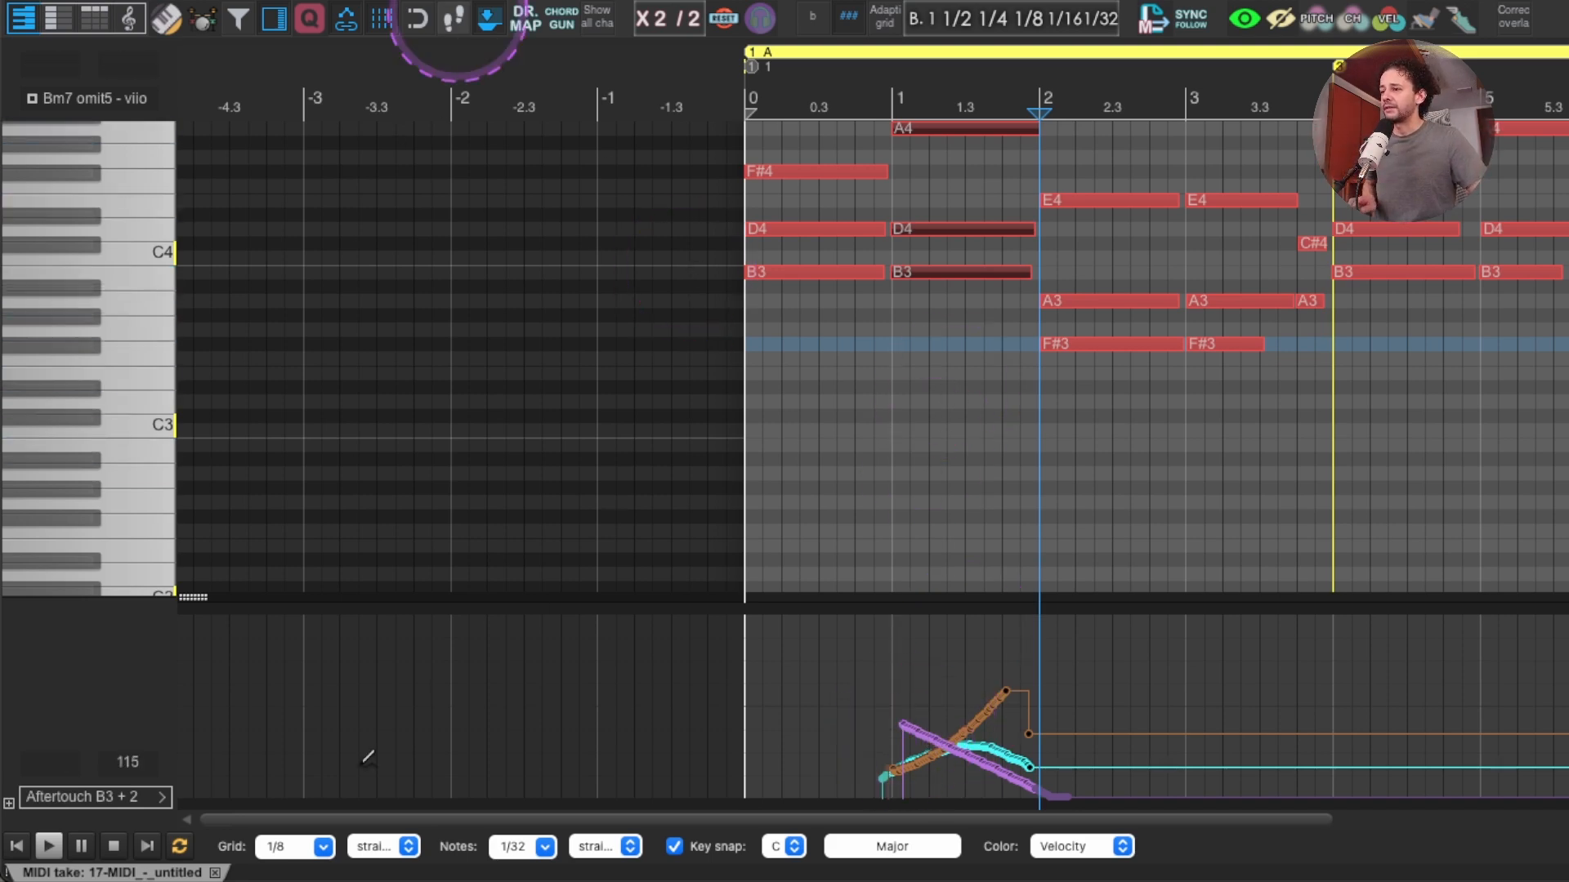
Open the track's Serum 2 plug-in and add a matrix row routing Poly Aftertouch to Filter 1 Freq with a positive amount.
{"action": "key", "text": "alt+shift+d"}
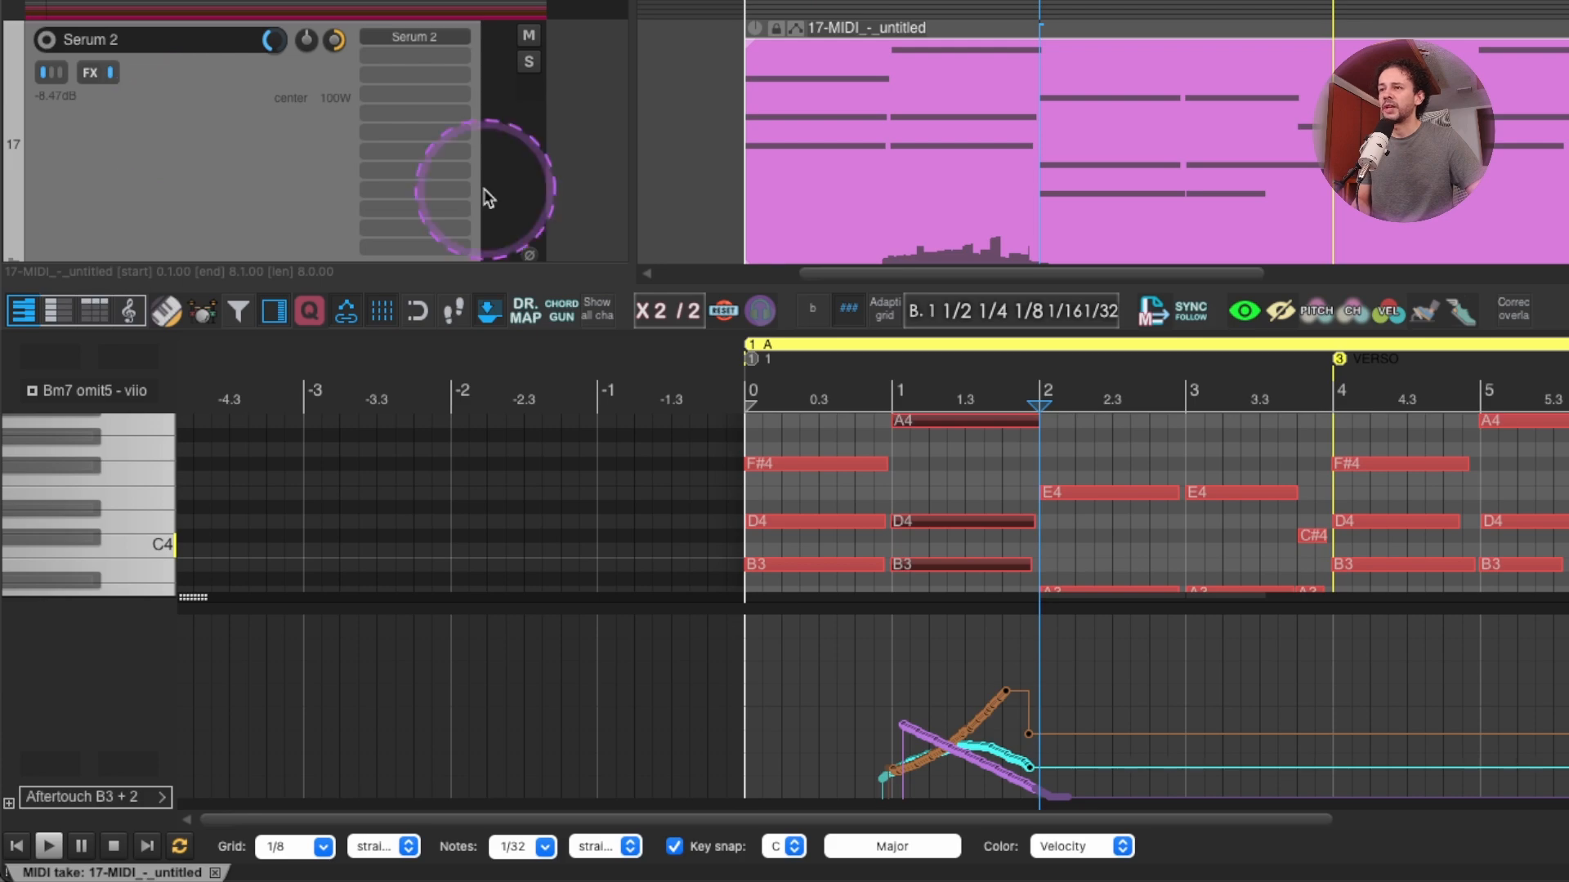
{"action": "key", "text": "f"}
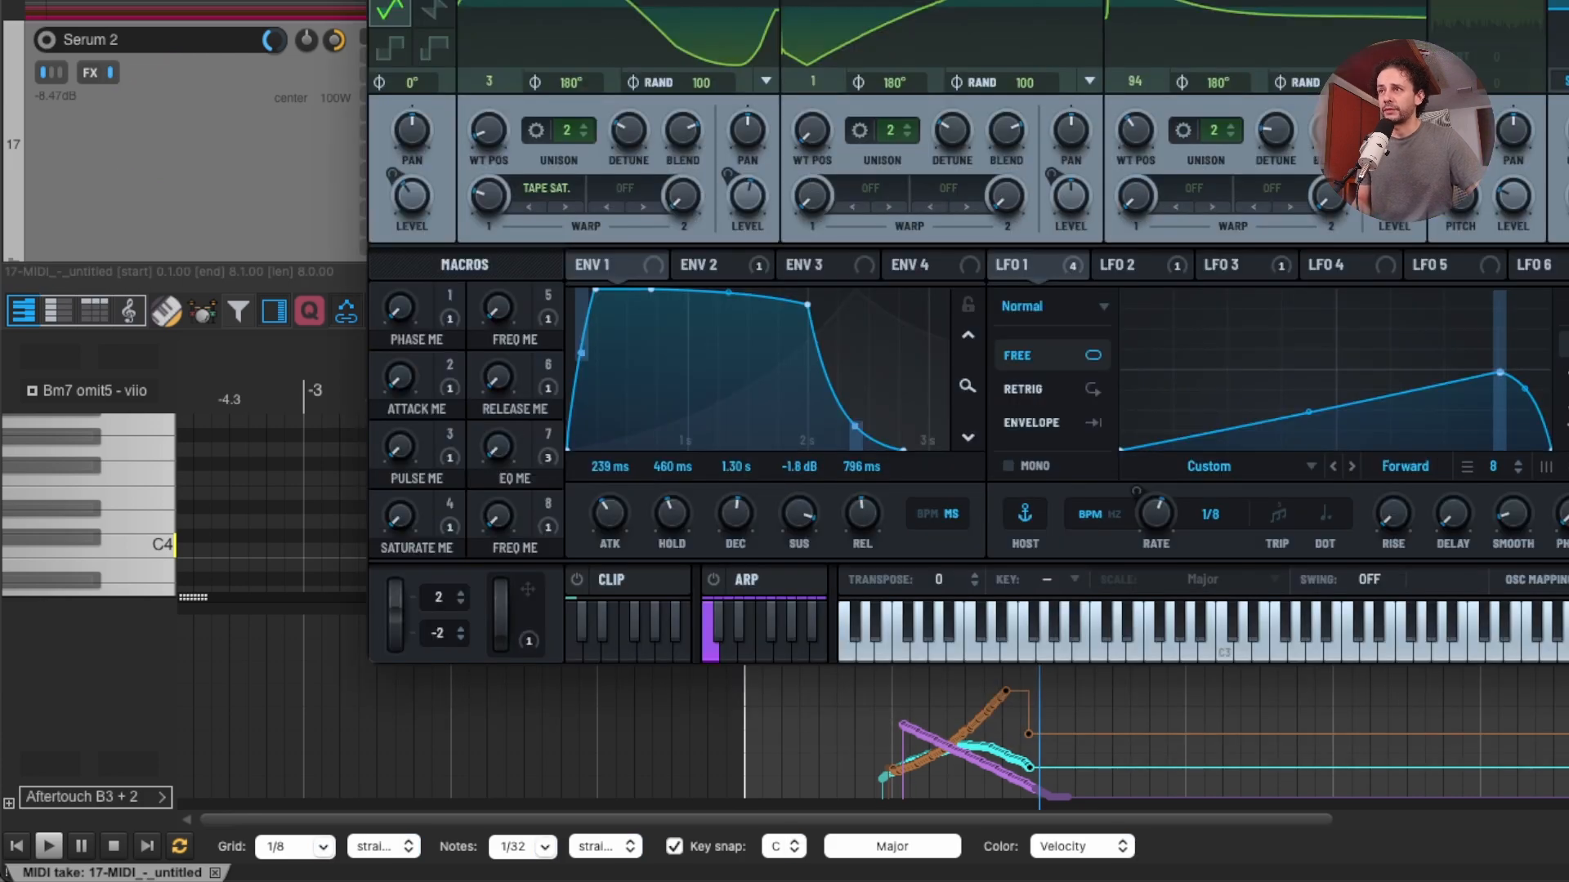
{"action": "left_click", "coordinate": [579, 167]}
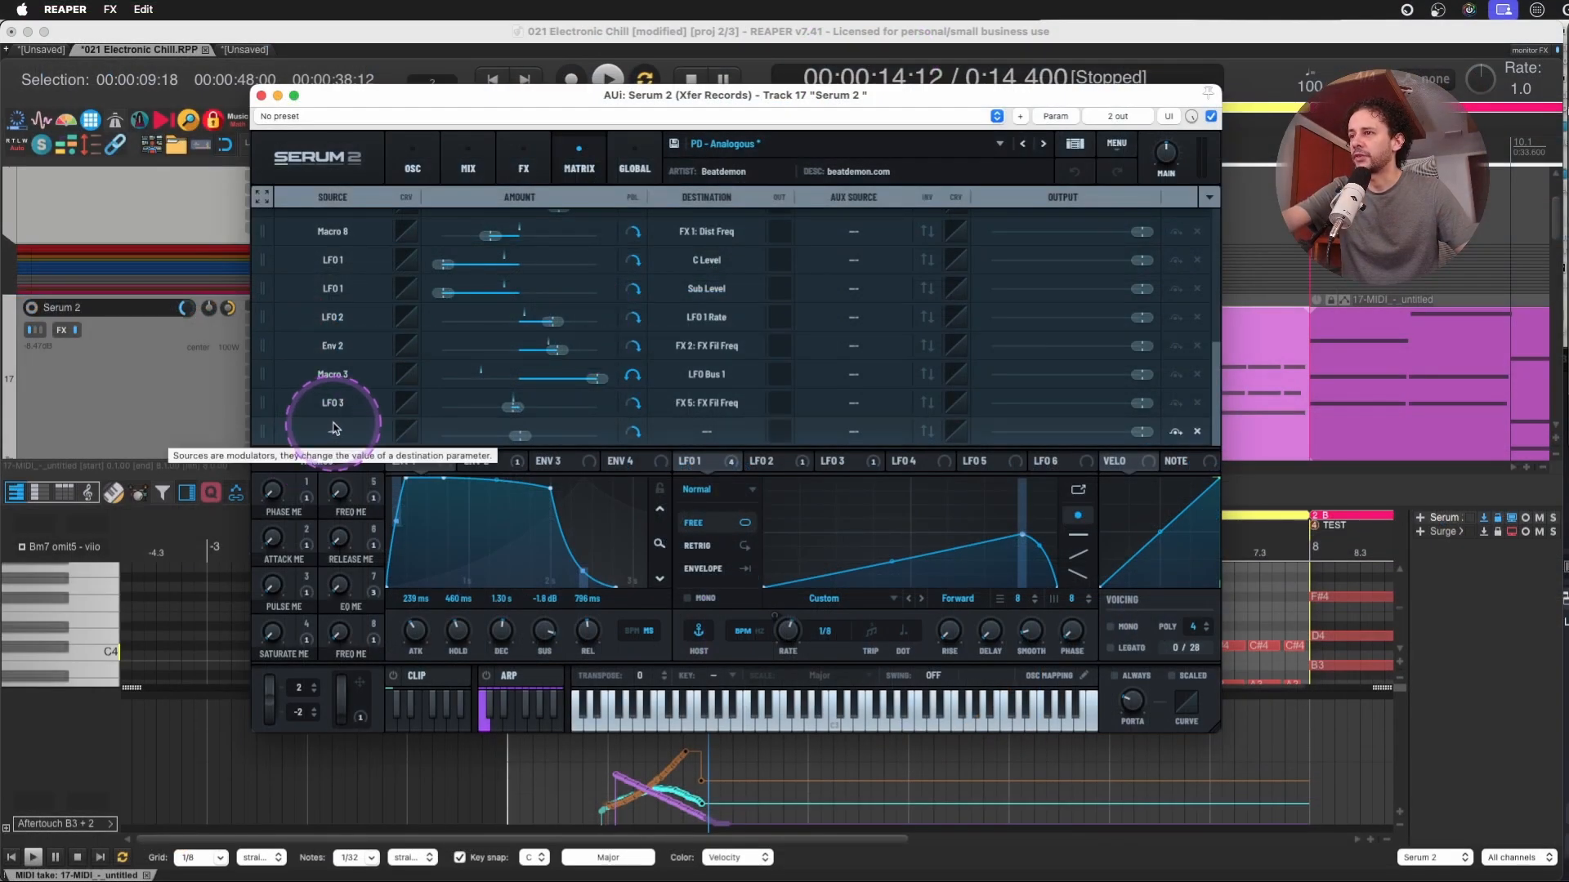
{"action": "left_click", "coordinate": [334, 429]}
{"action": "left_click", "coordinate": [322, 621]}
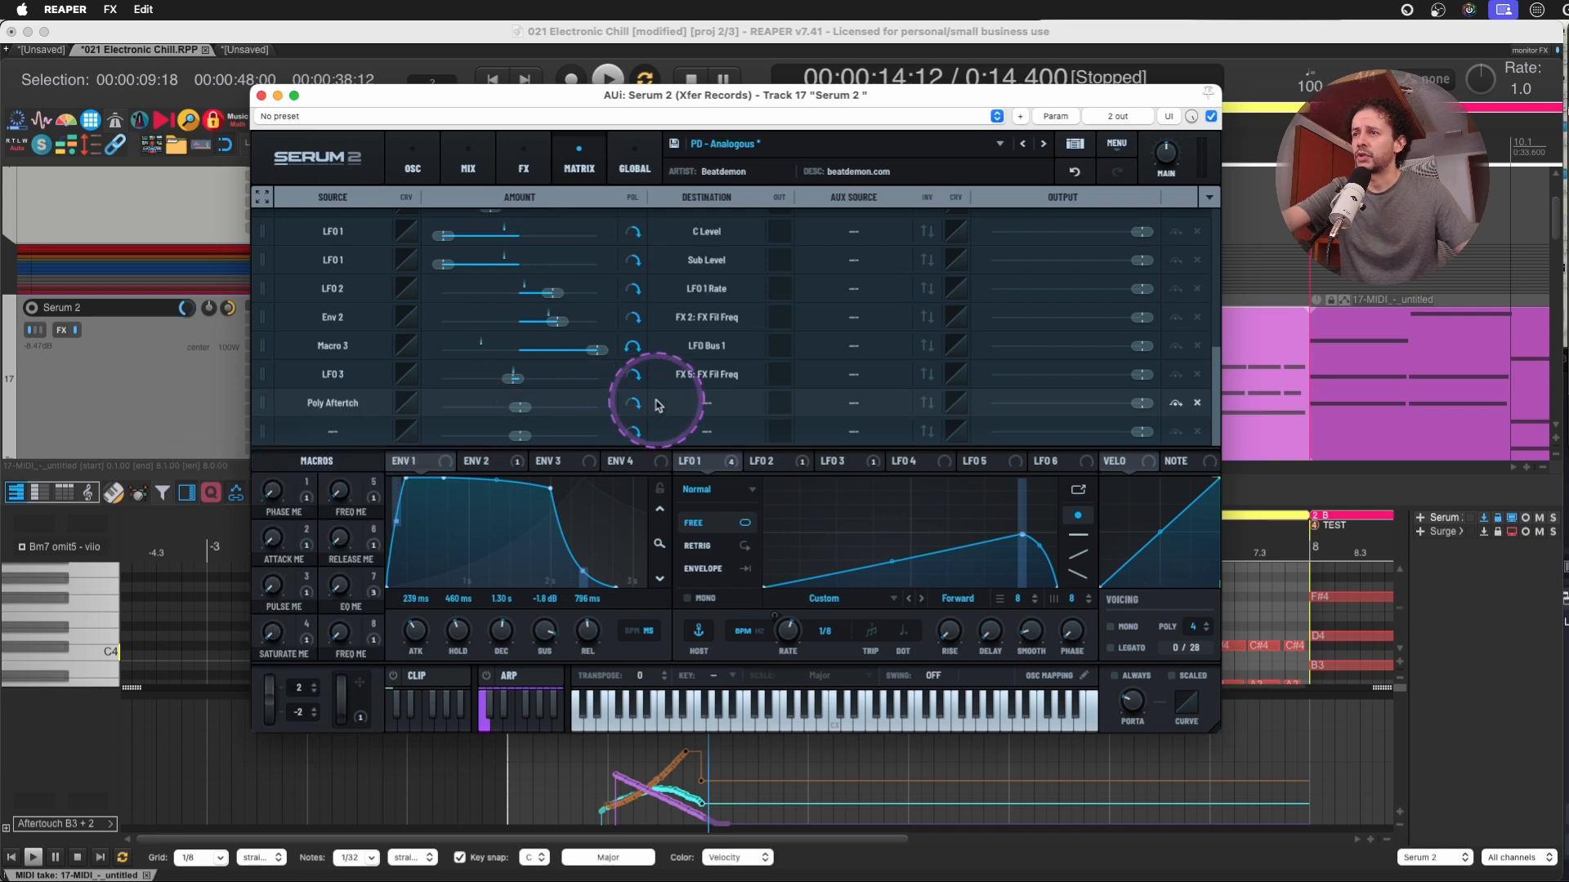
{"action": "left_click", "coordinate": [707, 403]}
{"action": "left_click_drag", "start_coordinate": [521, 406], "coordinate": [577, 410]}
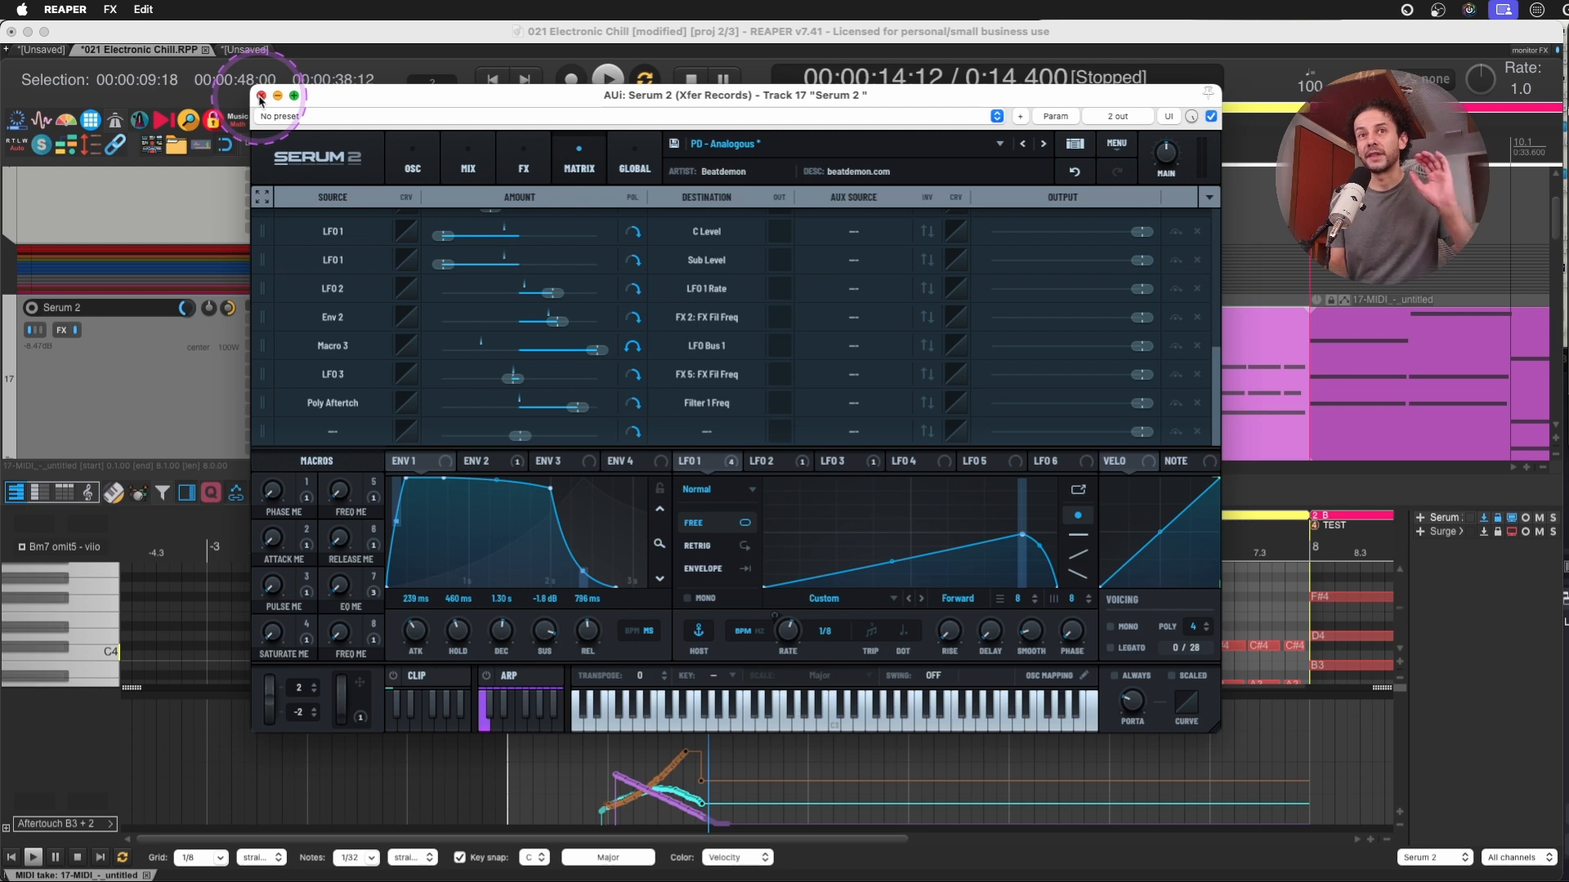
Review the modulation destinations for the Poly Aftertouch row, keep Filter 1 Freq, and close the Serum 2 window.
{"action": "left_click", "coordinate": [707, 403]}
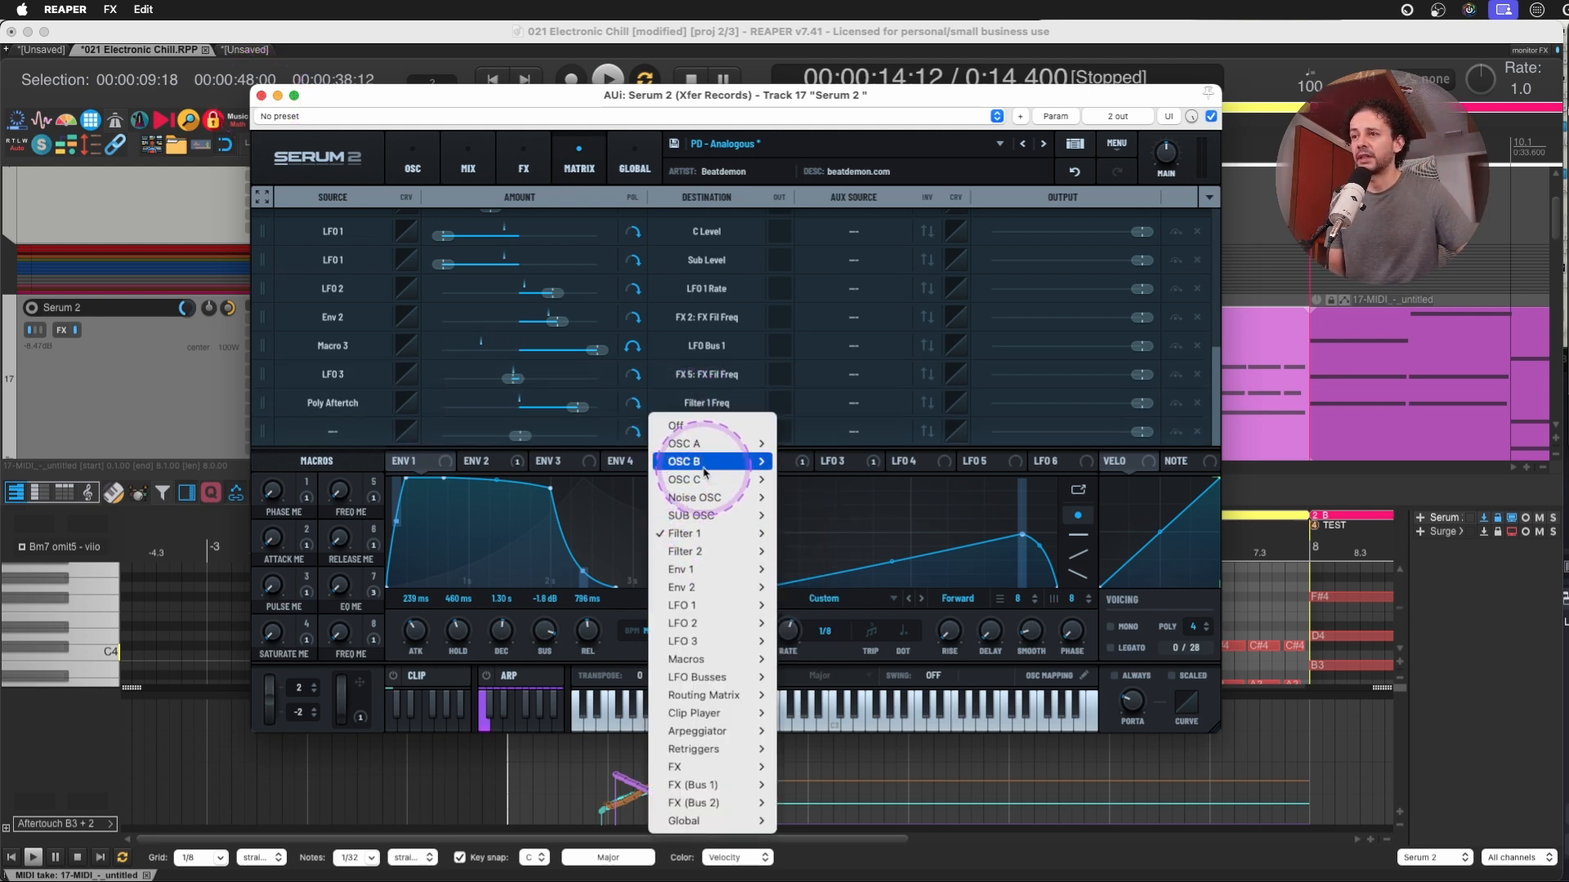
{"action": "left_click", "coordinate": [478, 98]}
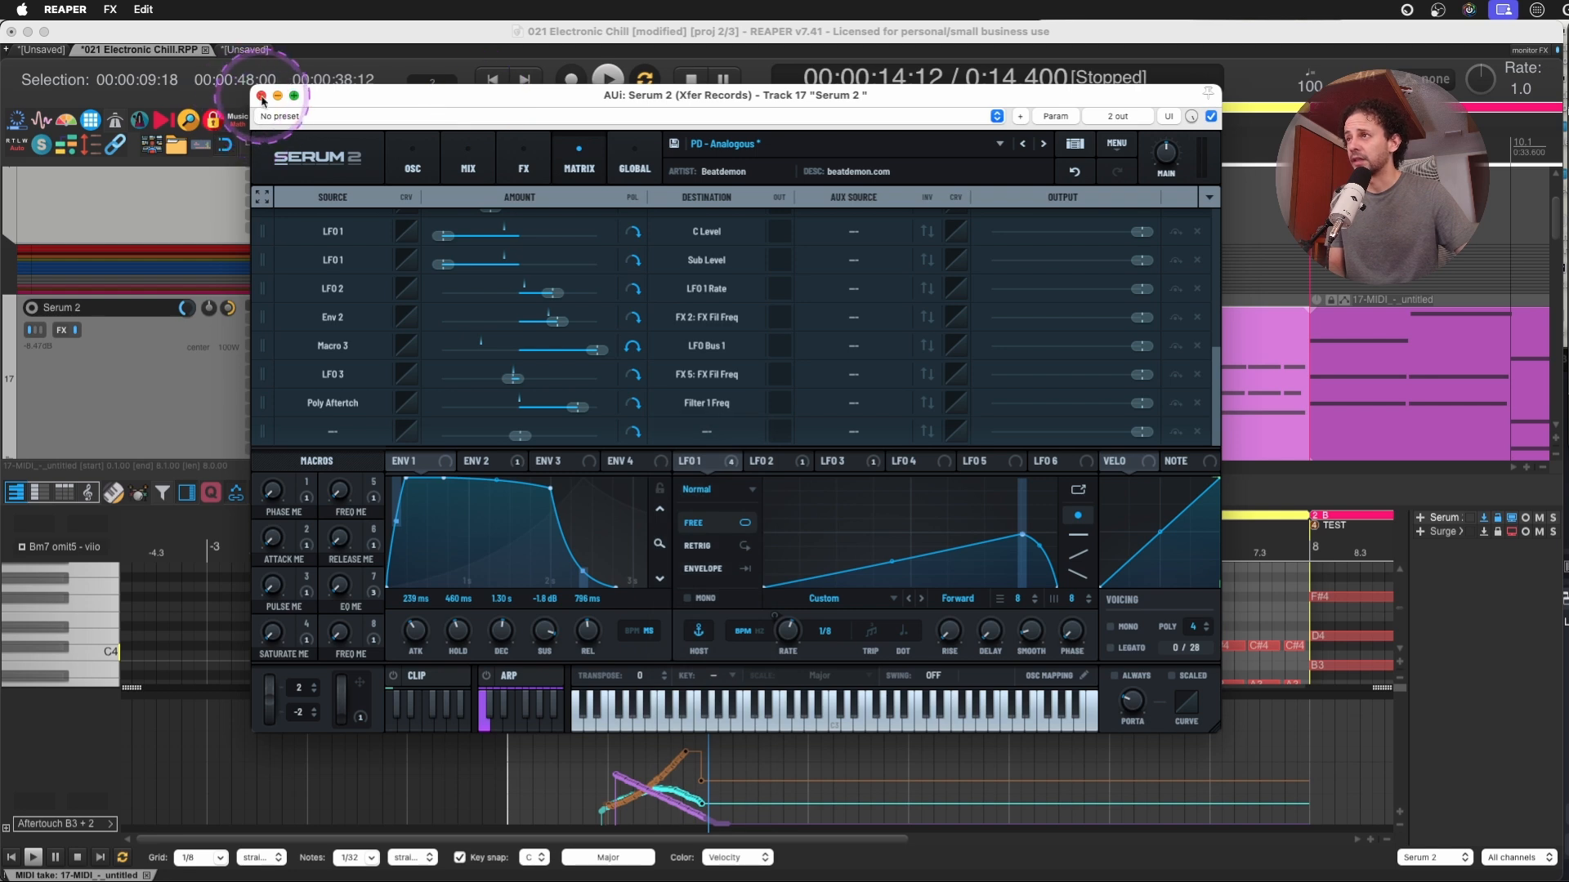
{"action": "left_click", "coordinate": [261, 96]}
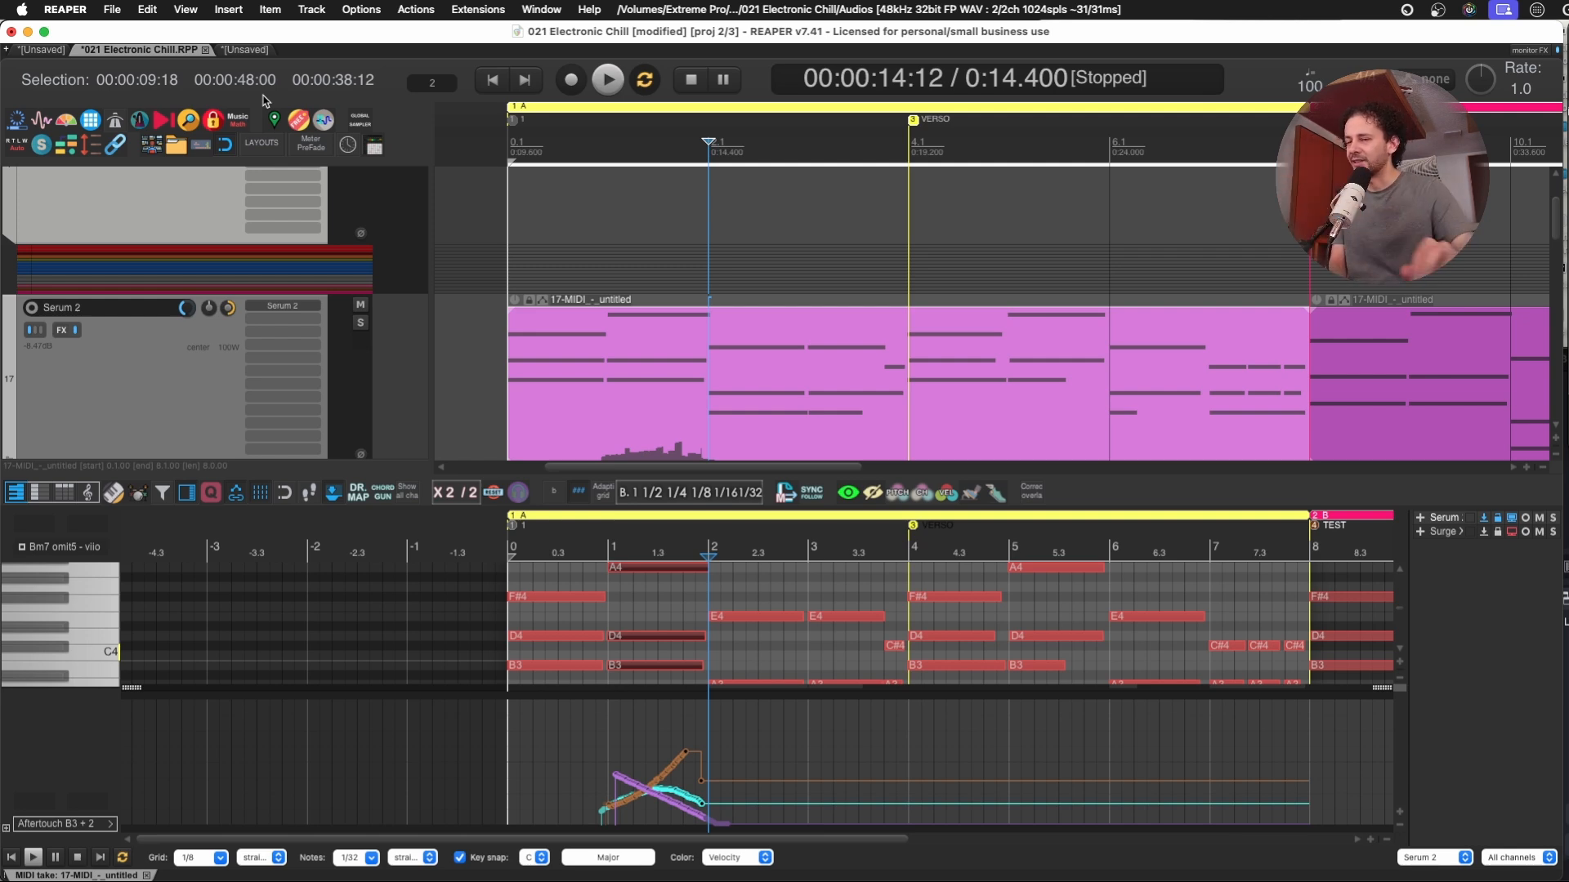
Add a second, taller controller lane above the aftertouch lane and set it to Velocity.
{"action": "right_click", "coordinate": [82, 723]}
{"action": "left_click", "coordinate": [49, 755]}
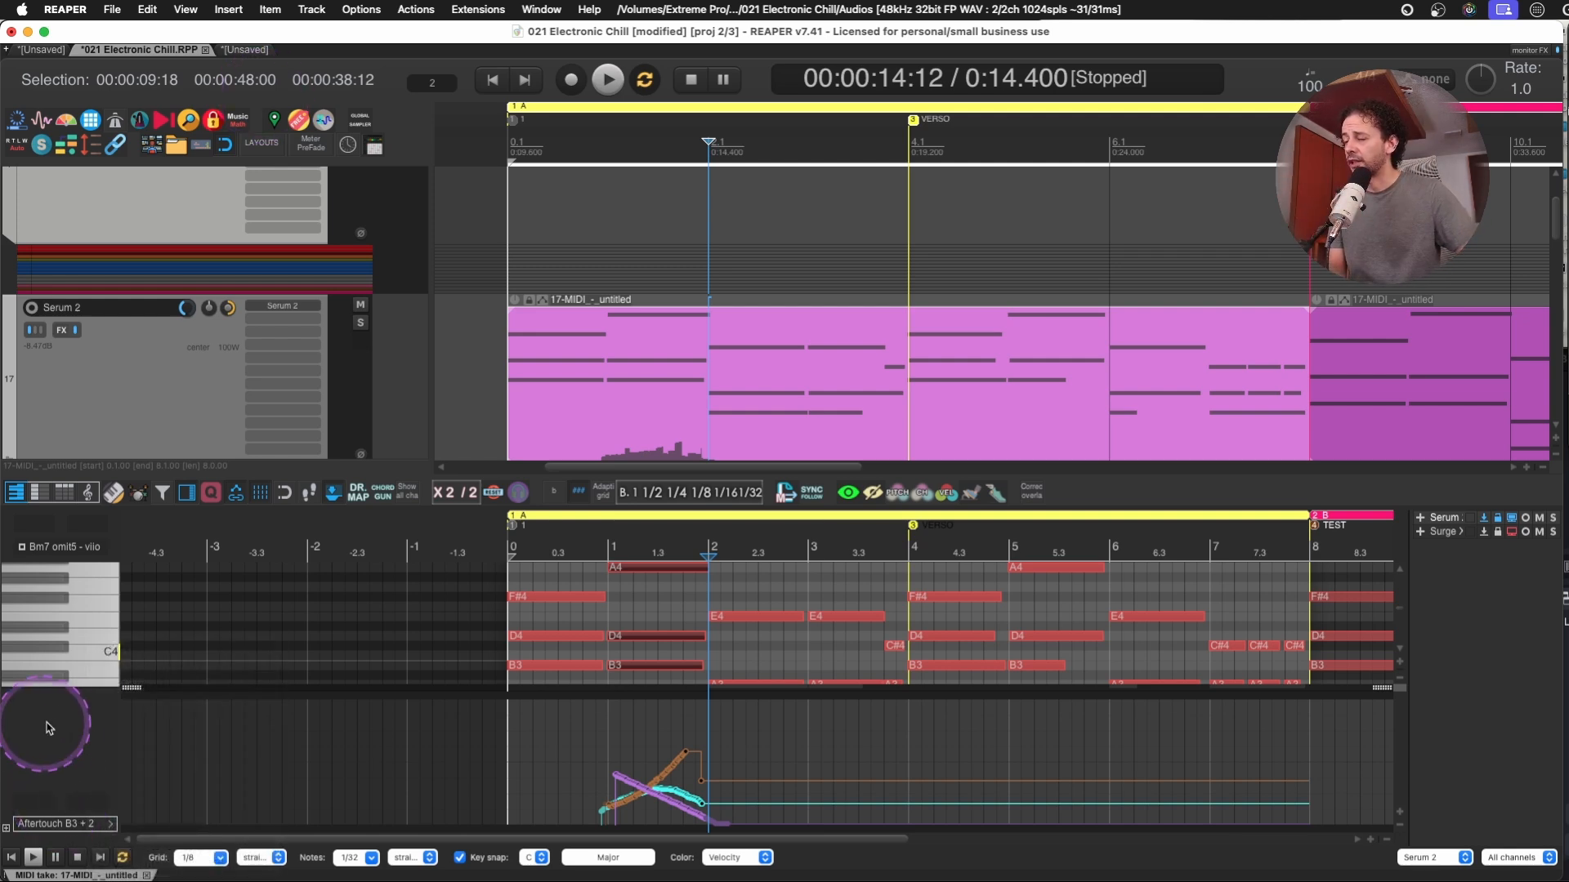
{"action": "right_click", "coordinate": [53, 724]}
{"action": "left_click", "coordinate": [39, 709]}
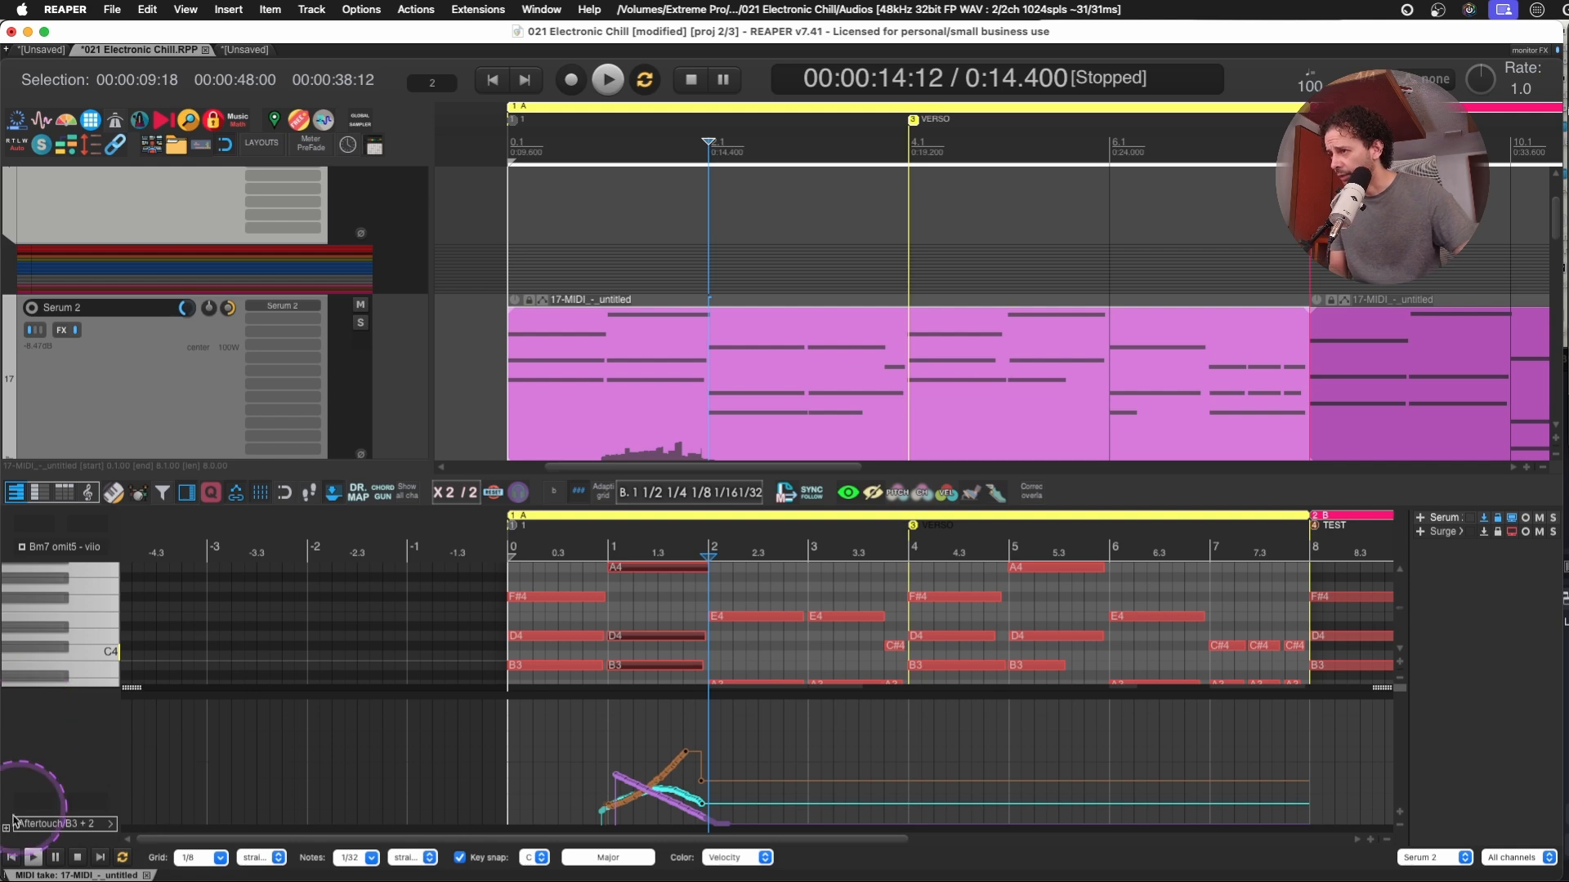
{"action": "left_click", "coordinate": [7, 827]}
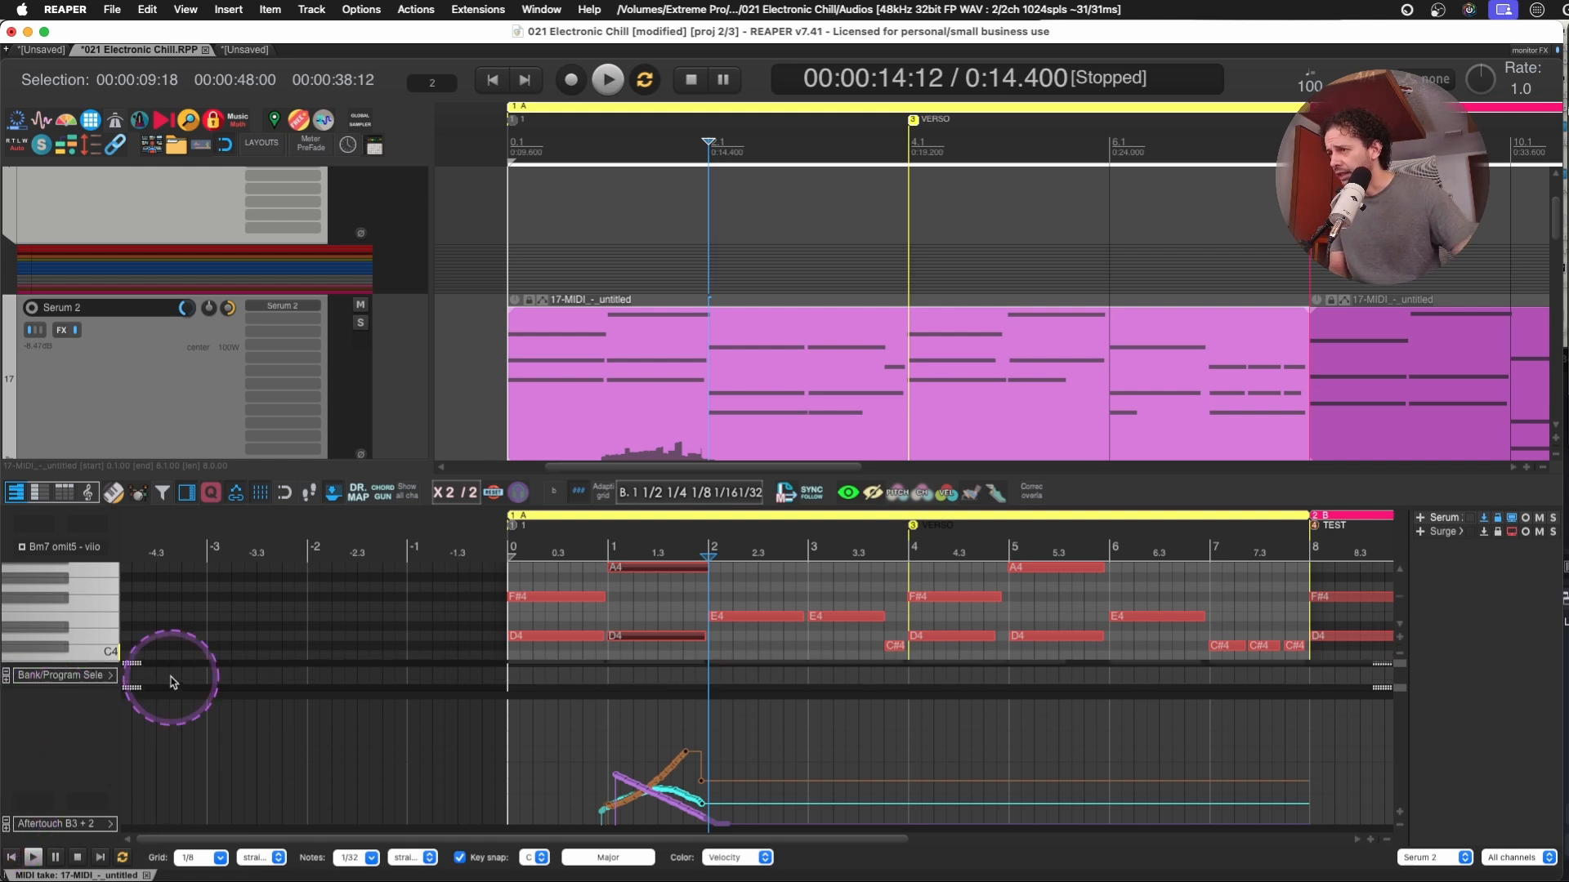
{"action": "right_click", "coordinate": [77, 621]}
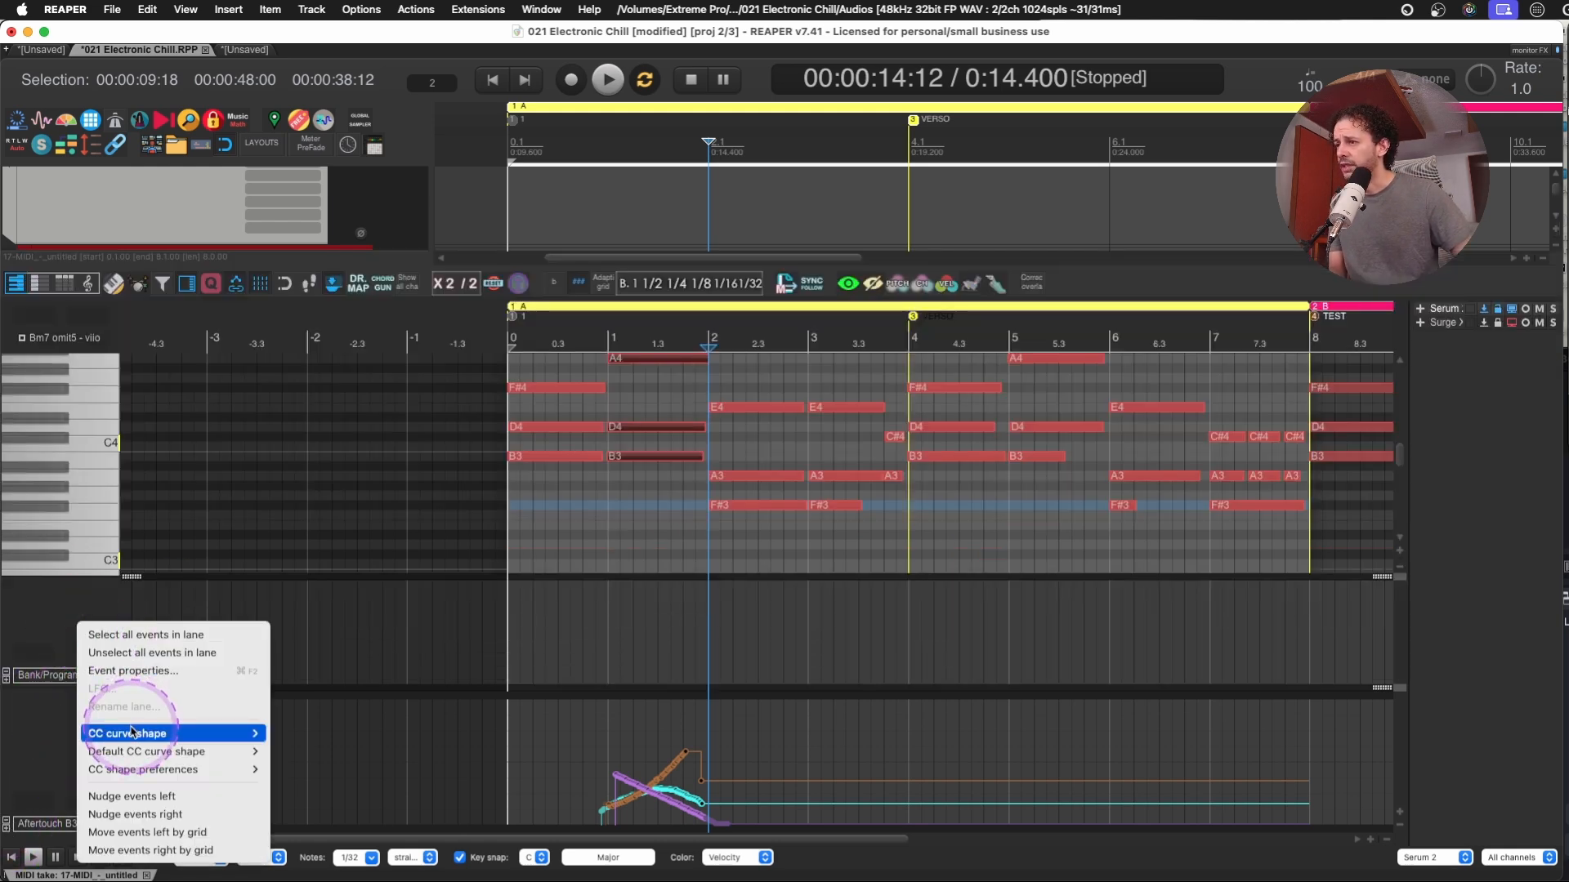
{"action": "left_click", "coordinate": [106, 675]}
{"action": "left_click", "coordinate": [135, 670]}
Raise the velocity of the selected second-chord notes to 127 and deselect them.
{"action": "left_click", "coordinate": [607, 589]}
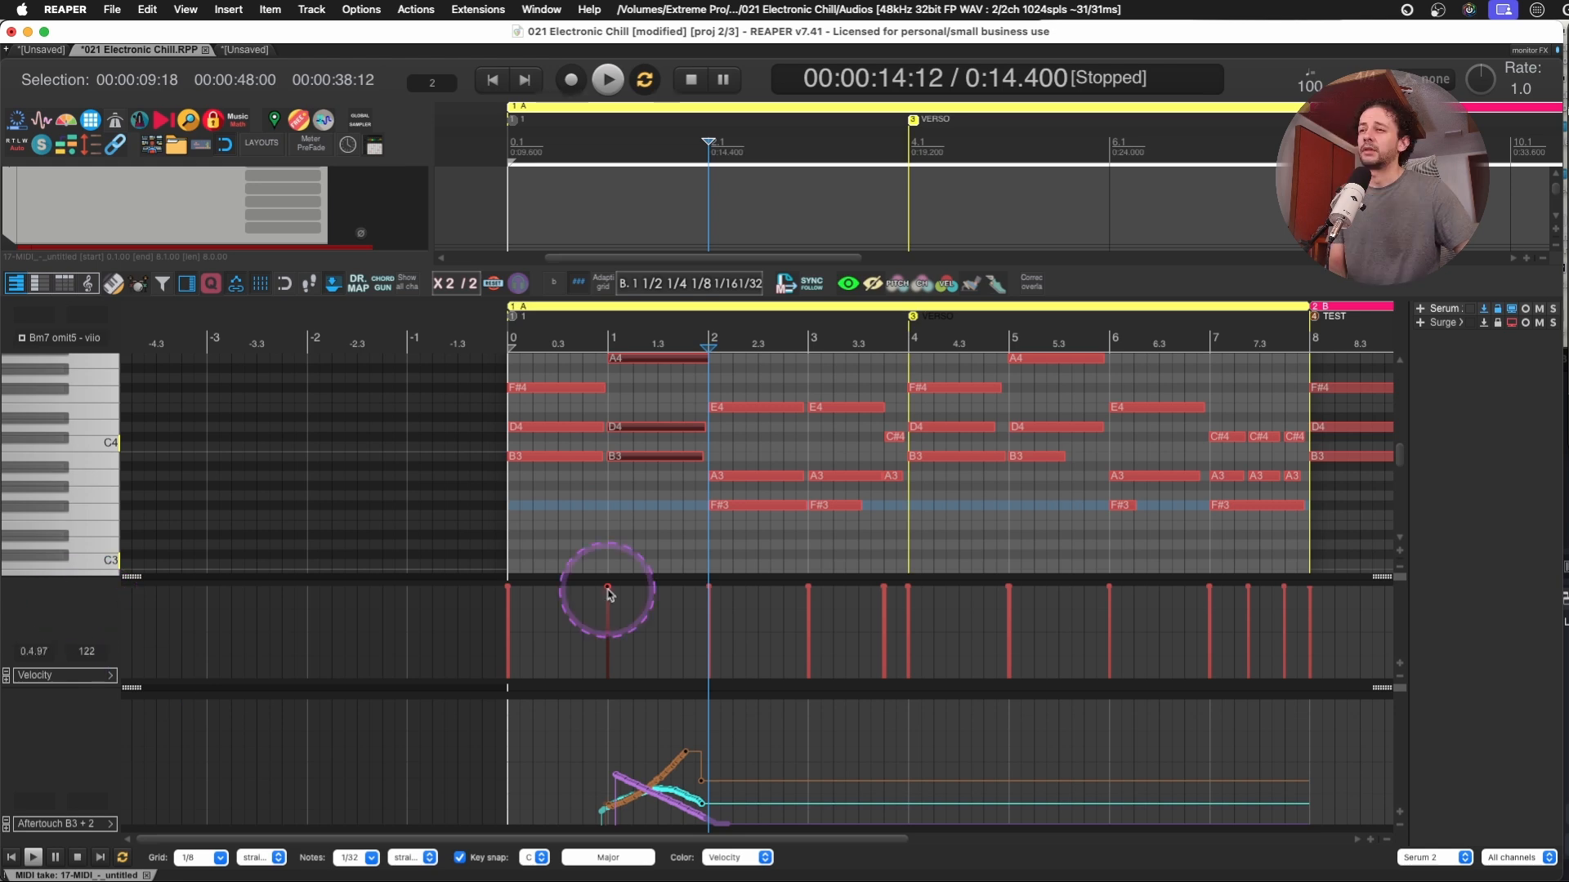
{"action": "mouse_move", "coordinate": [607, 586]}
{"action": "left_mouse_down"}
{"action": "mouse_move", "coordinate": [609, 613]}
{"action": "mouse_move", "coordinate": [610, 579]}
{"action": "left_mouse_up"}
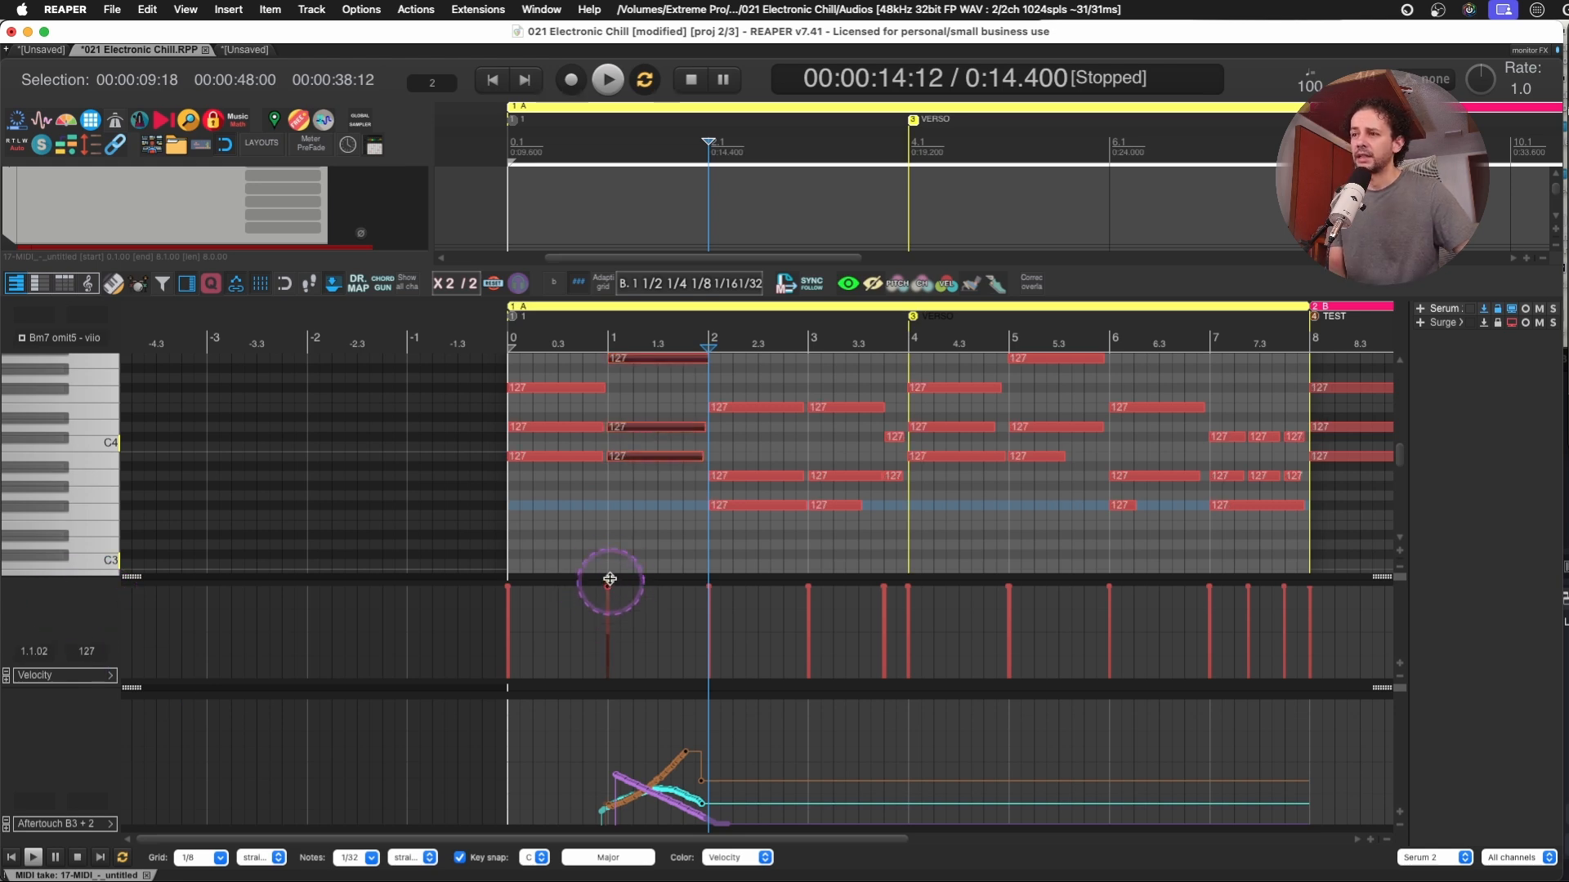
{"action": "left_click", "coordinate": [667, 548]}
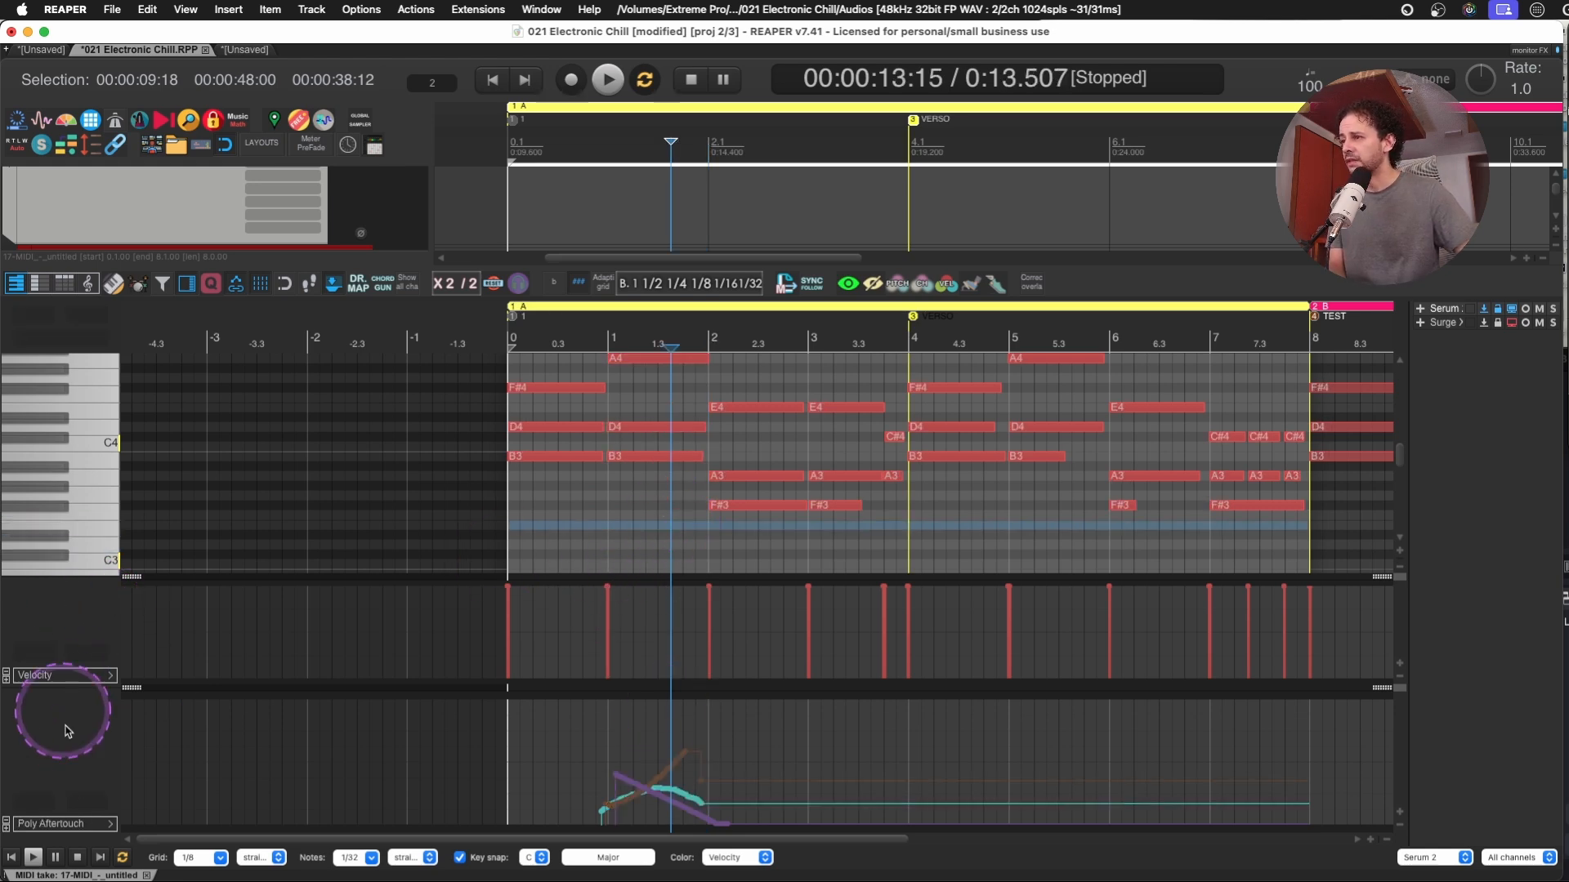
Start saving the Velocity and Poly Aftertouch lanes as a CC/velocity lane preset and cancel it.
{"action": "right_click", "coordinate": [68, 731]}
{"action": "left_click", "coordinate": [170, 819]}
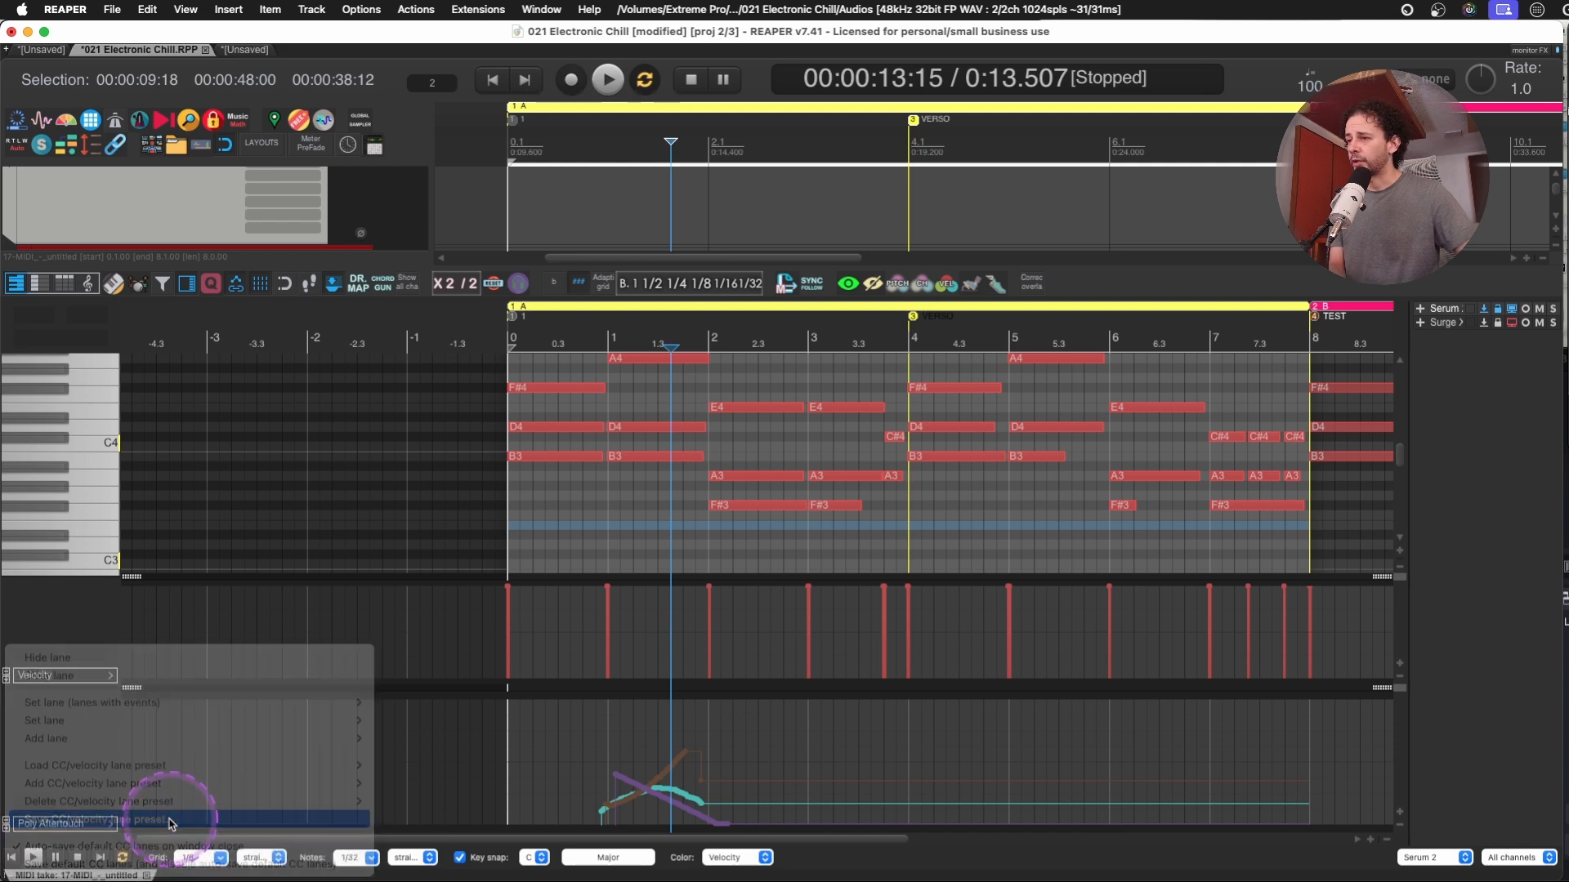
{"action": "key", "text": "Escape"}
Reduce the display to a single 12 Control 1 MSB lane and replace it by loading the POLY AT & VEL lane preset.
{"action": "left_click", "coordinate": [71, 800]}
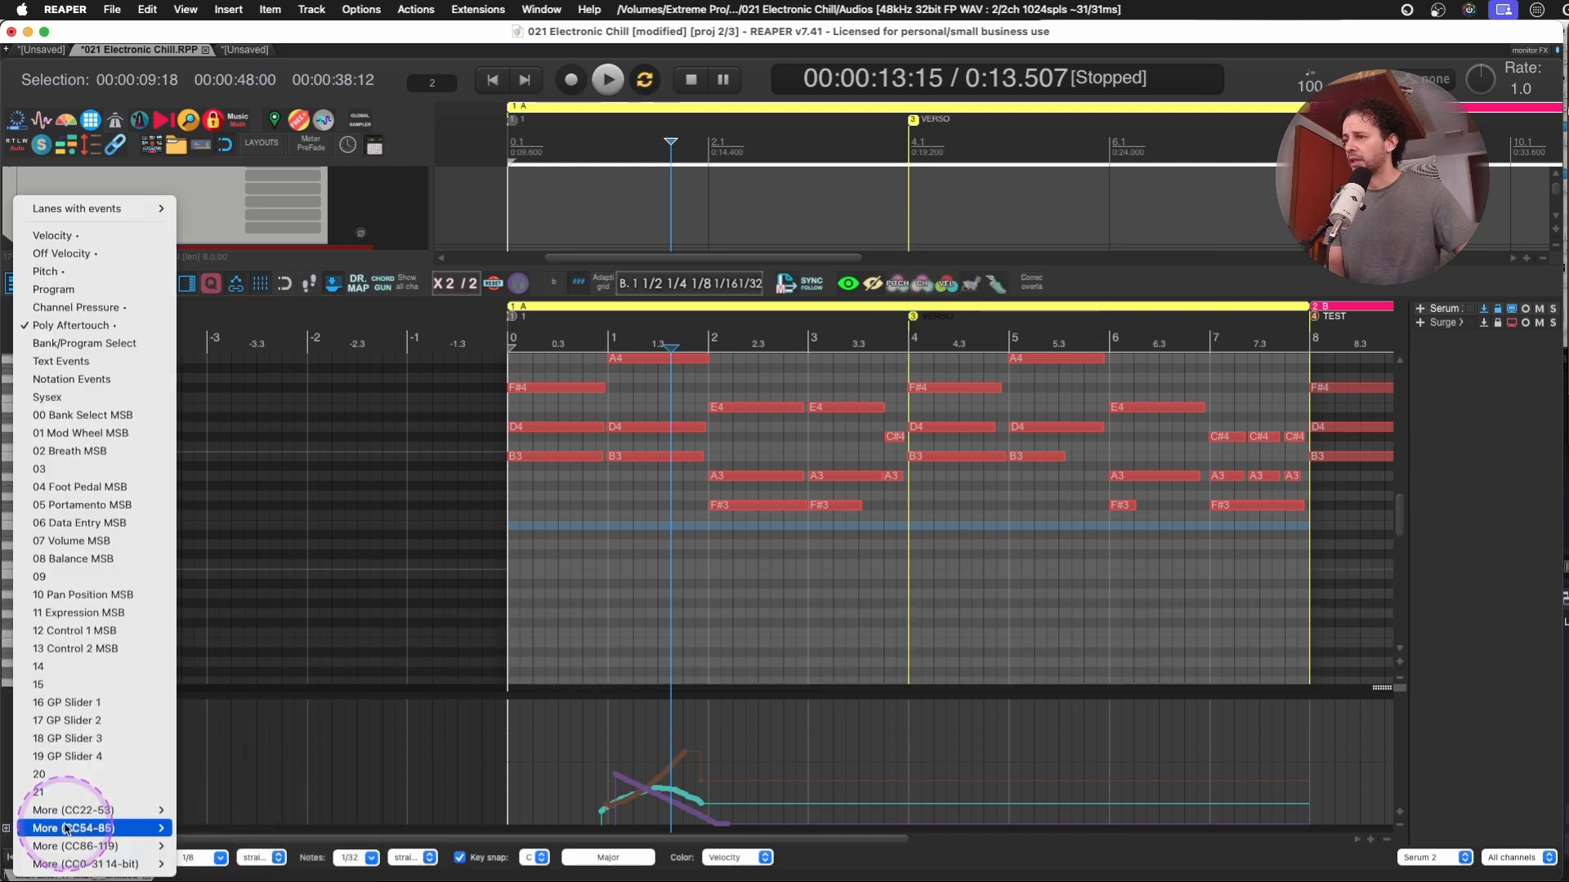
{"action": "left_click", "coordinate": [79, 625]}
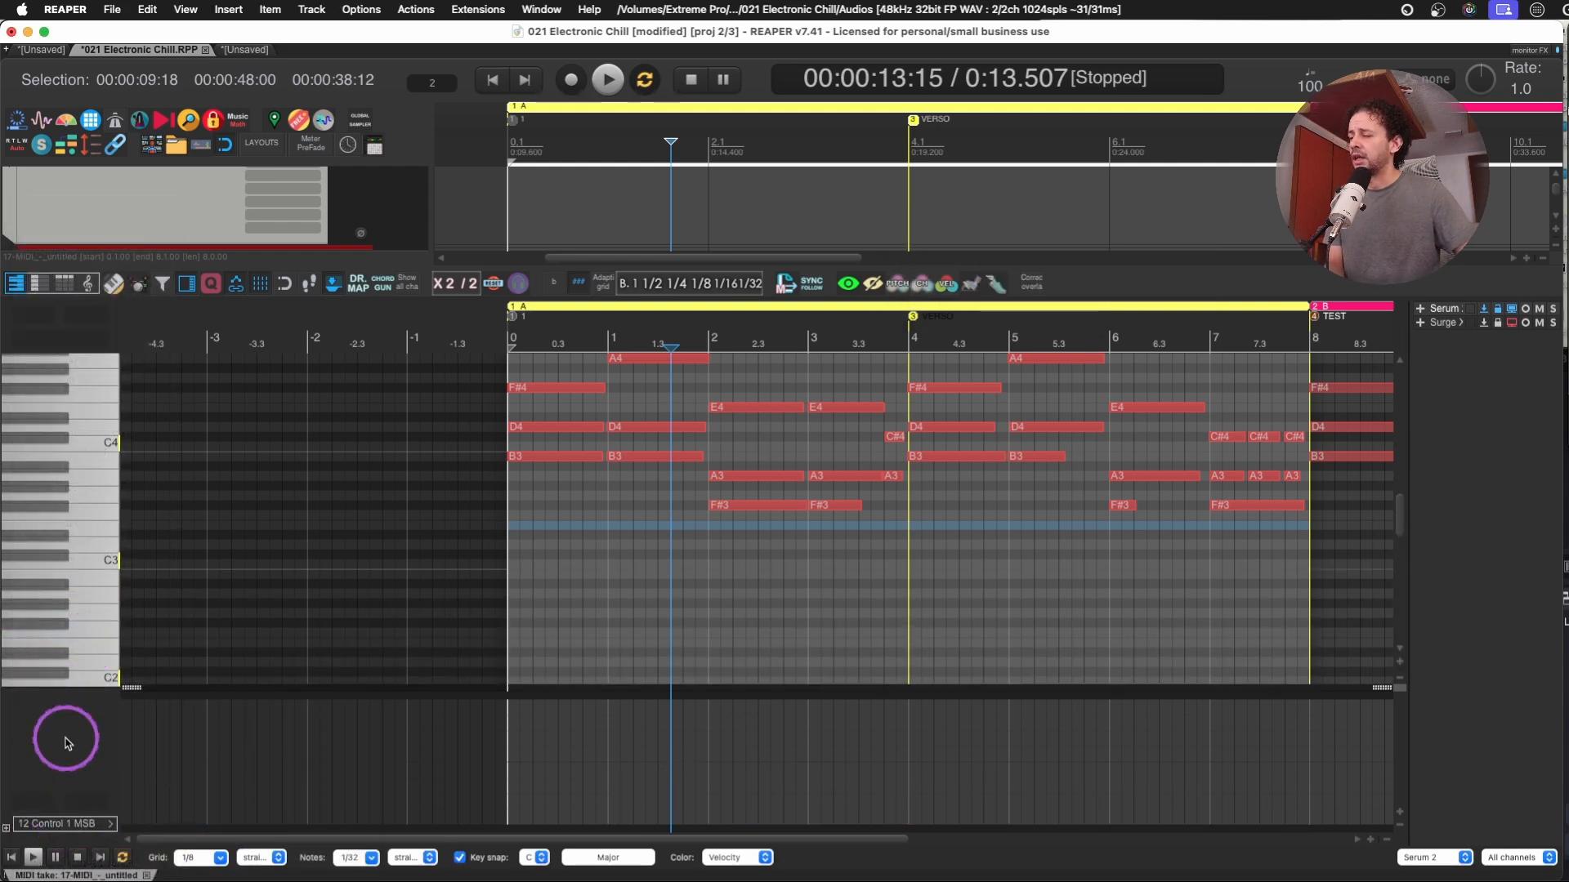
{"action": "left_click", "coordinate": [59, 823]}
{"action": "left_click", "coordinate": [57, 827]}
{"action": "right_click", "coordinate": [57, 827]}
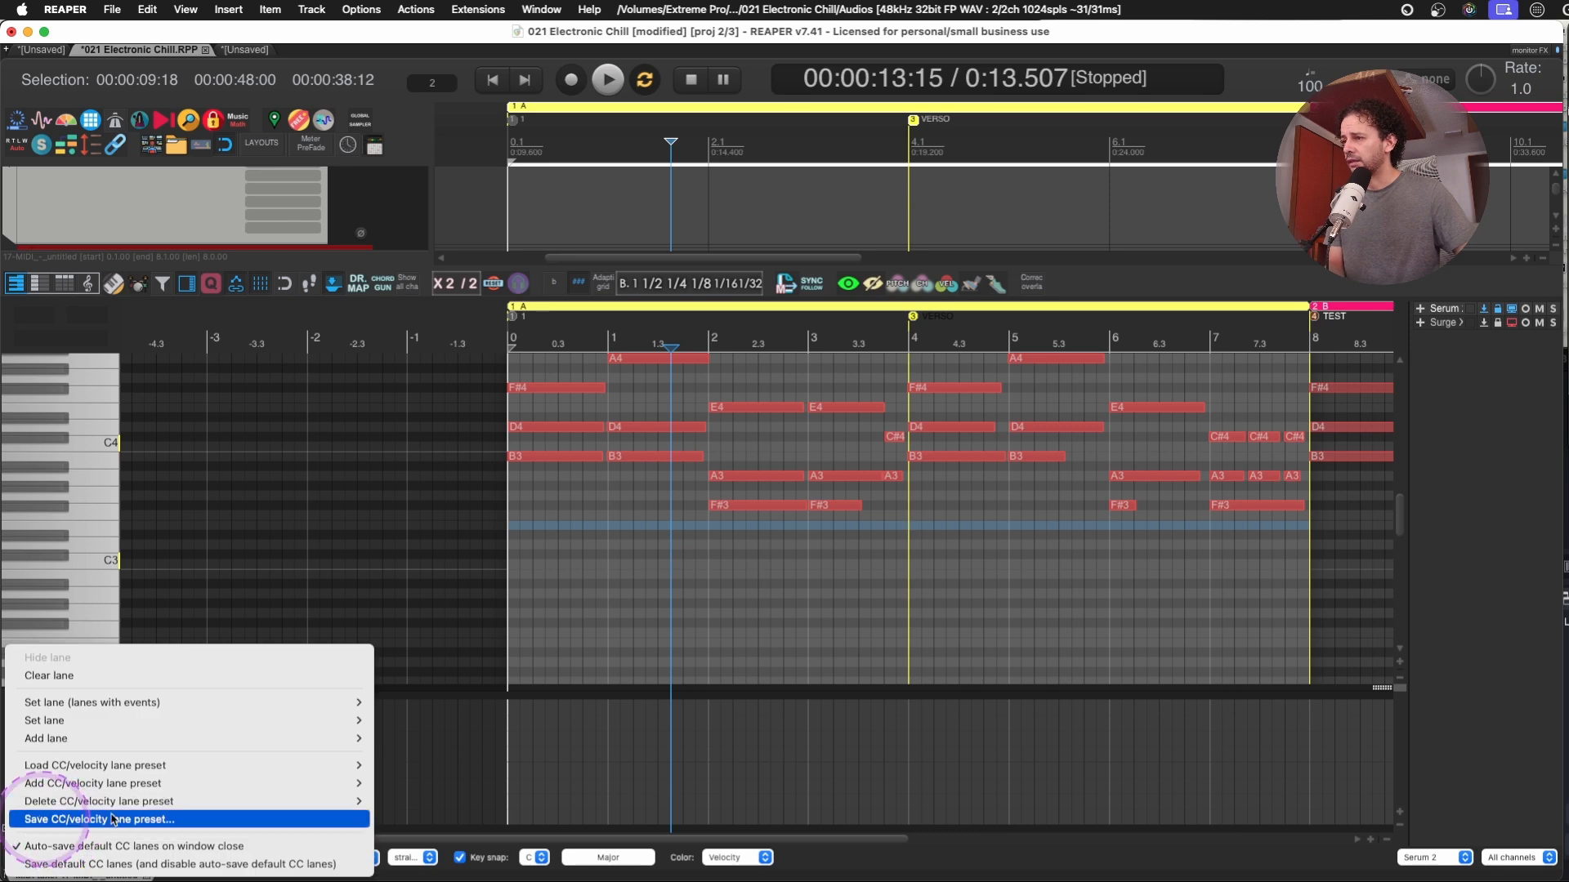
{"action": "left_click", "coordinate": [116, 765]}
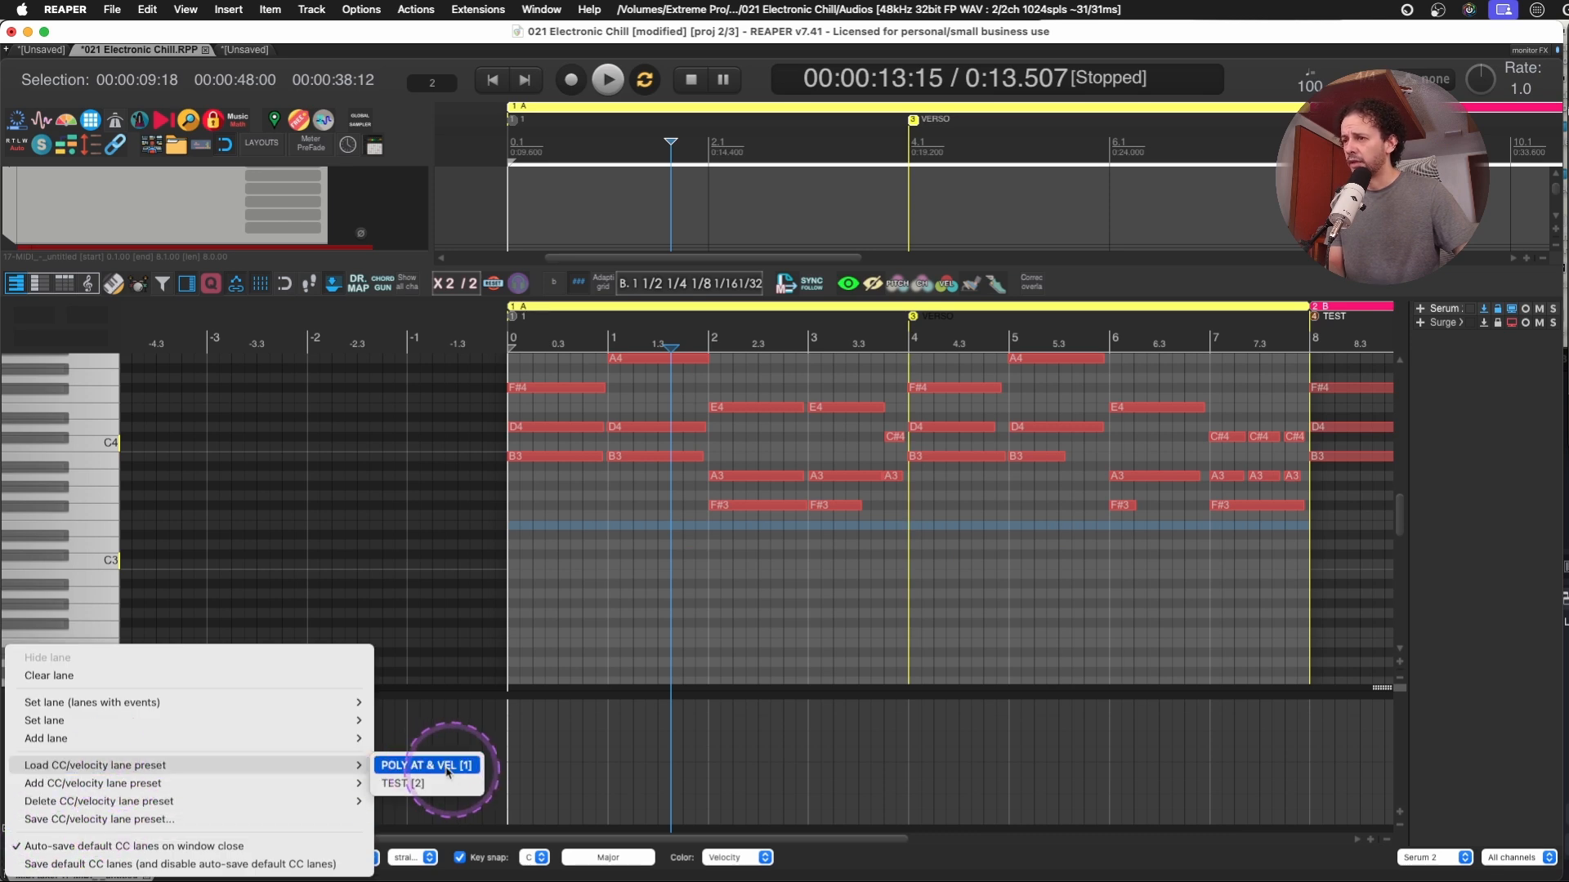
{"action": "left_click", "coordinate": [441, 766]}
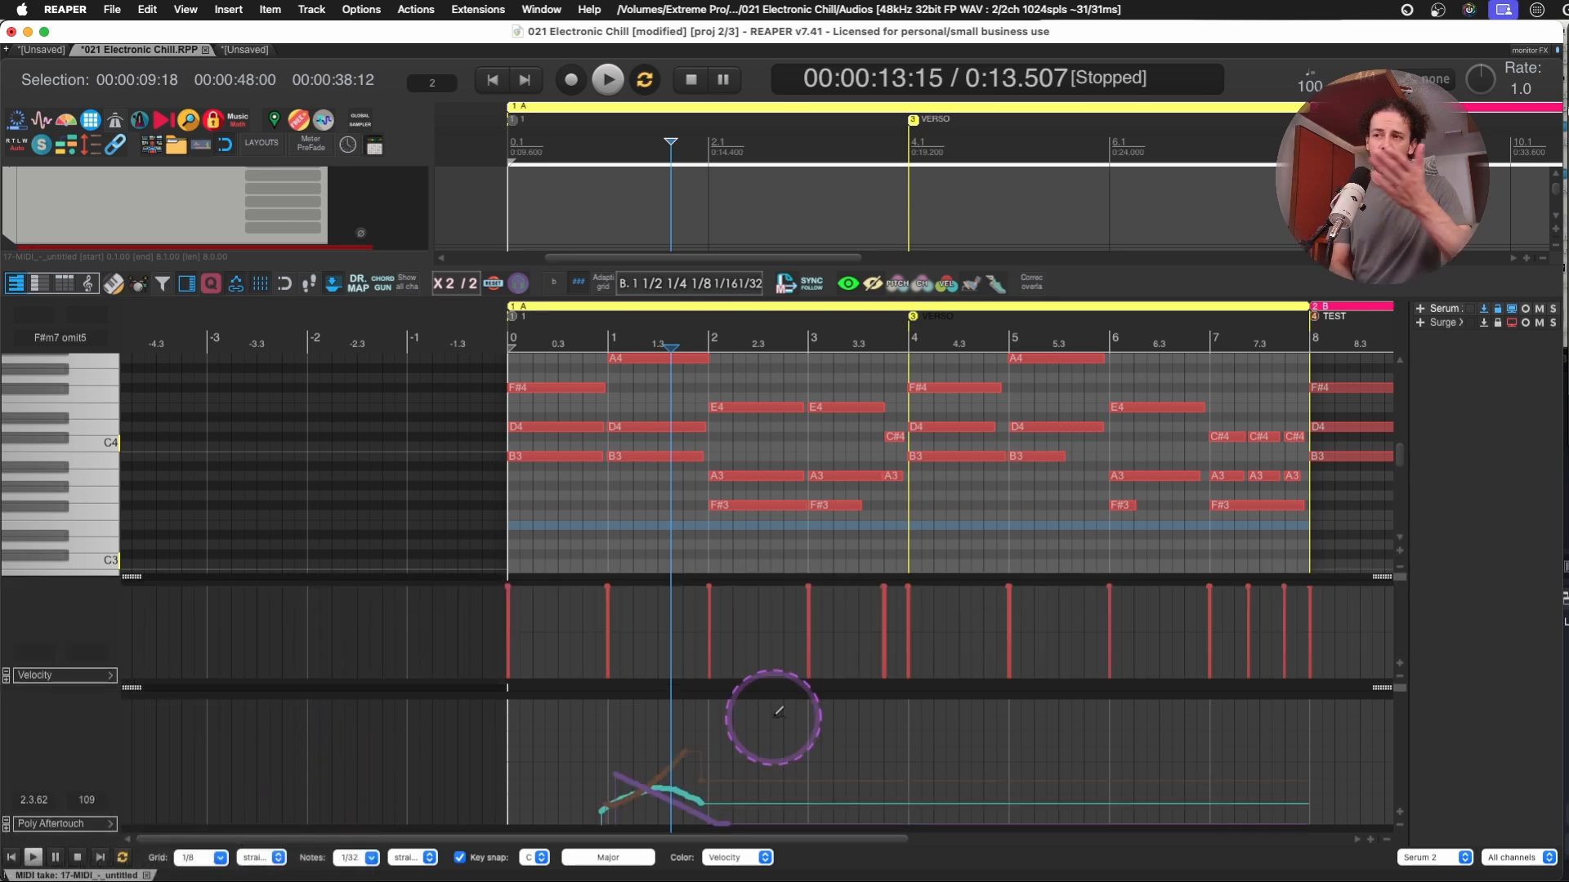
Search the MIDI Editor actions for LOAD to examine the CC/velocity lane preset actions, and close the list.
{"action": "key", "text": "shift+slash"}
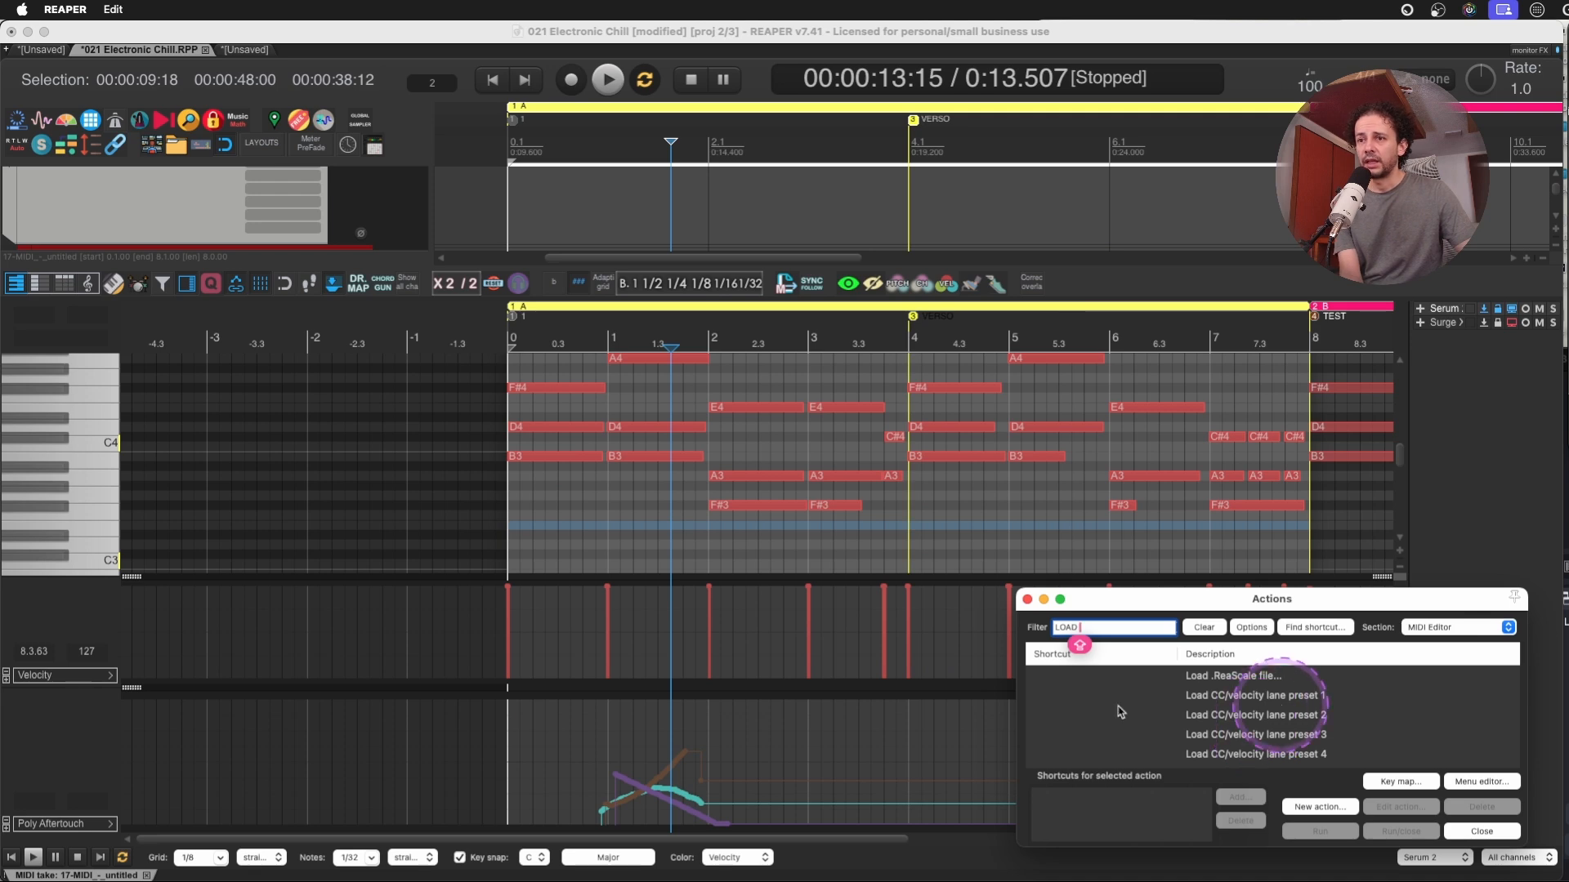
{"action": "scroll", "coordinate": [1285, 732], "scroll_direction": "down", "scroll_amount": 5}
{"action": "scroll", "coordinate": [1285, 732], "scroll_direction": "up", "scroll_amount": 4}
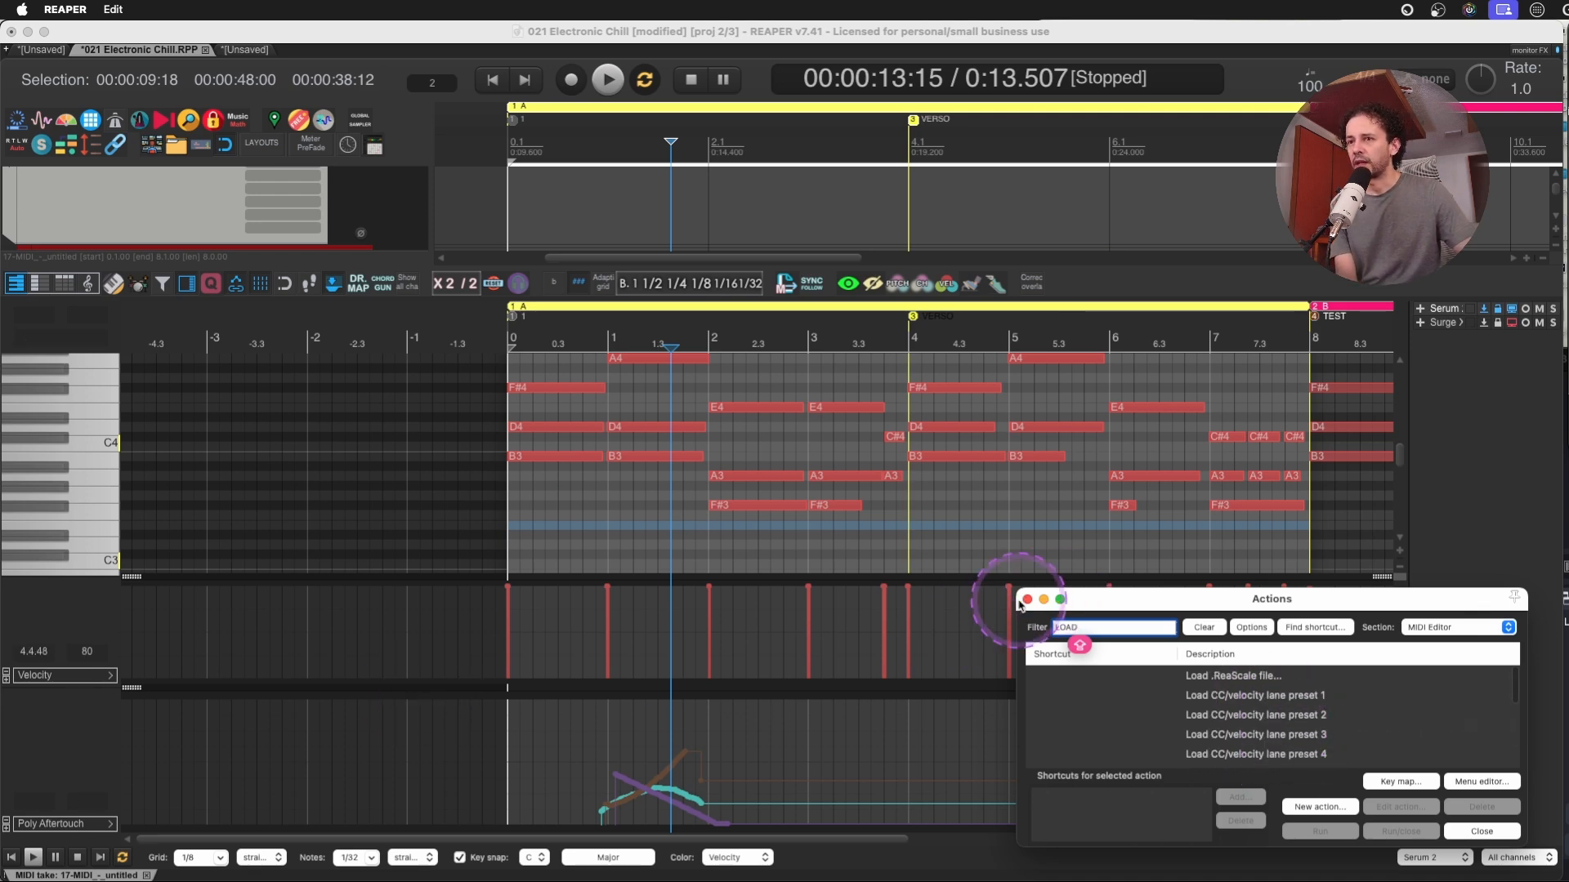
{"action": "left_click", "coordinate": [1028, 600]}
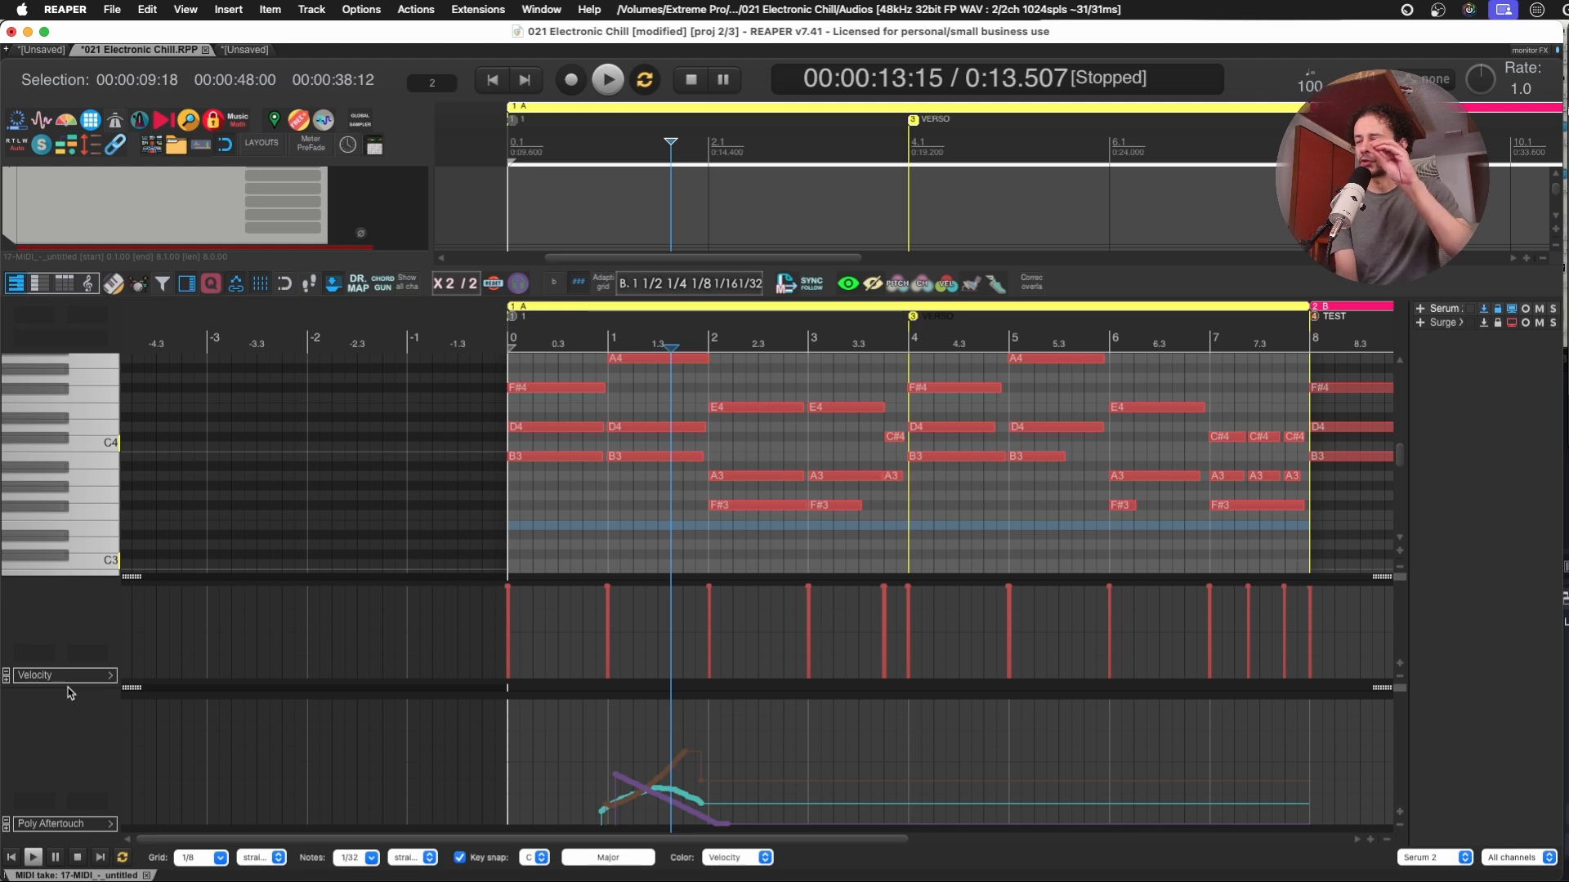
Enable snapping notes/CC relative to grid for the unsaved project's empty MIDI item and insert B3 notes at 4.3 and 4.4.
{"action": "left_click", "coordinate": [562, 428]}
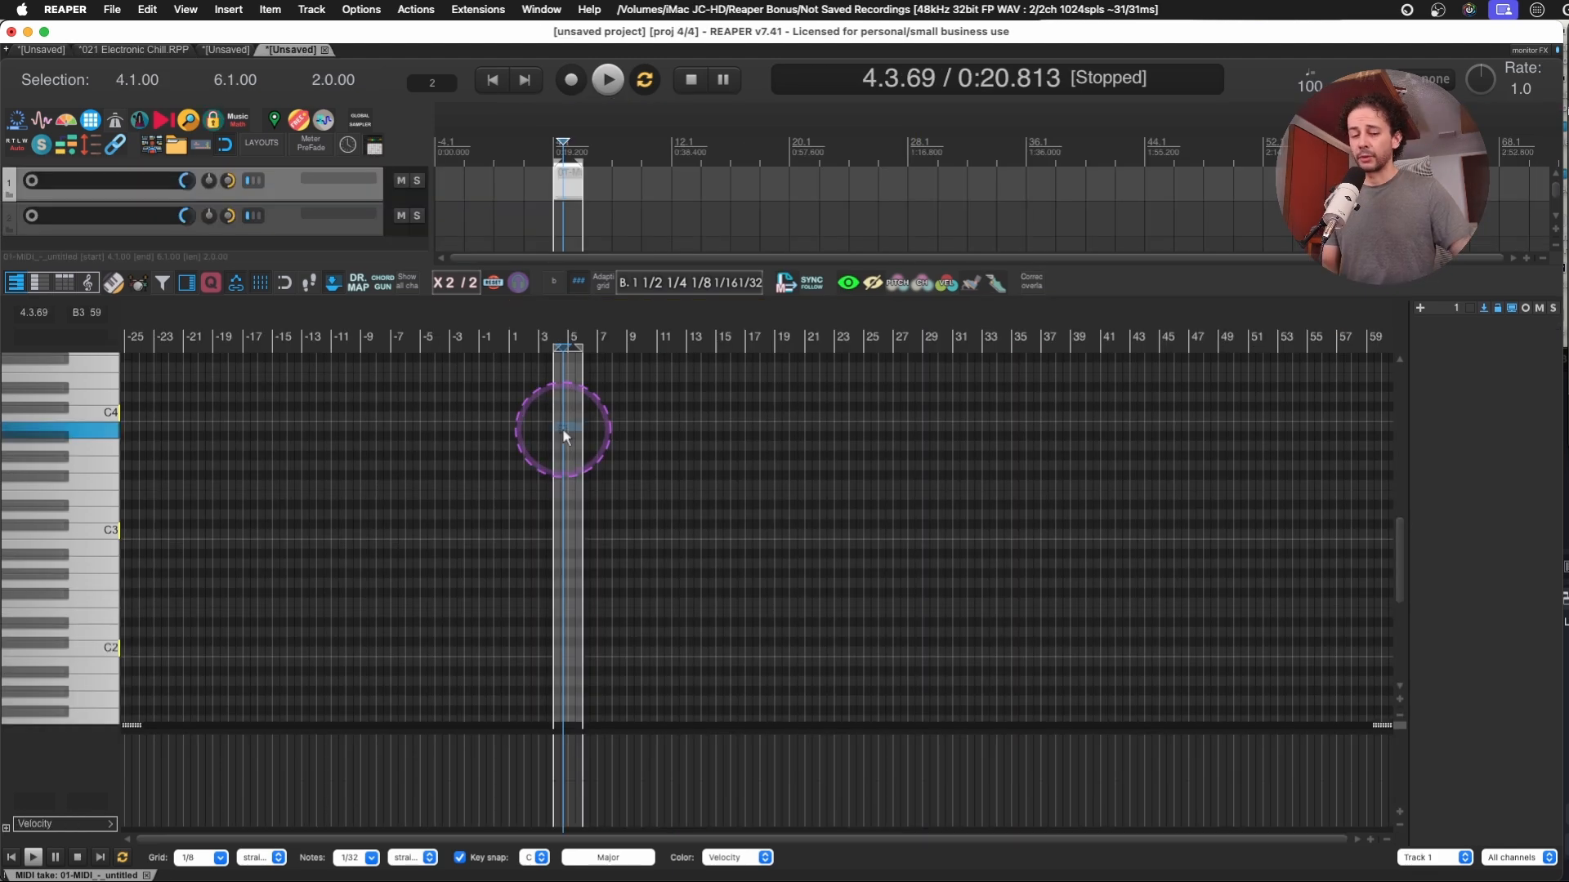
{"action": "scroll", "coordinate": [563, 428], "scroll_direction": "up", "scroll_amount": 10}
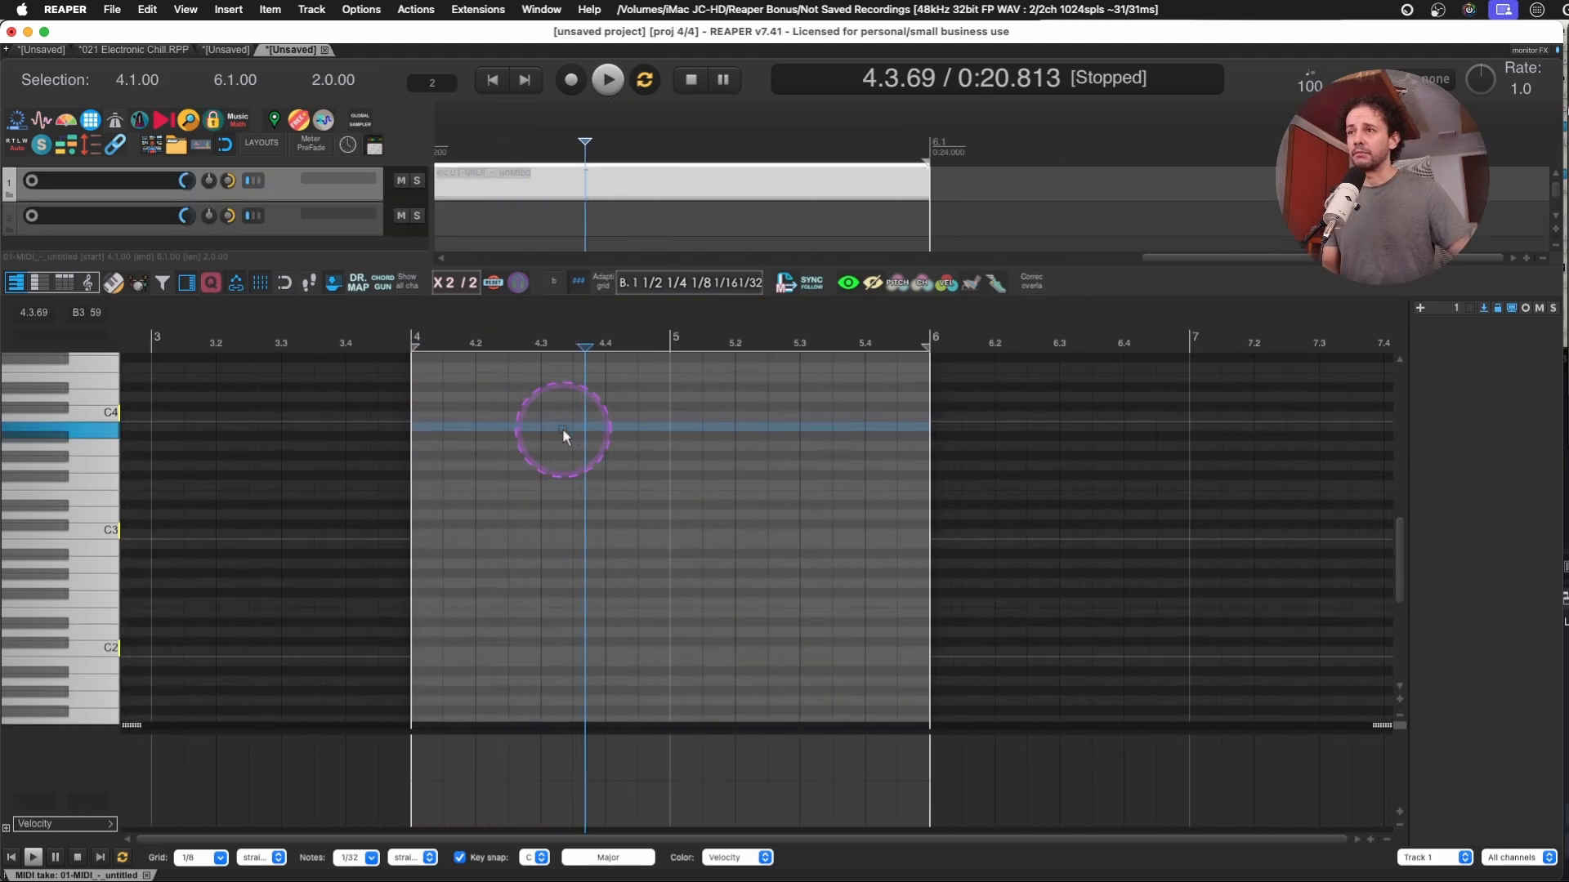
{"action": "scroll", "coordinate": [562, 428], "scroll_direction": "up", "scroll_amount": 3}
{"action": "left_click", "coordinate": [410, 446]}
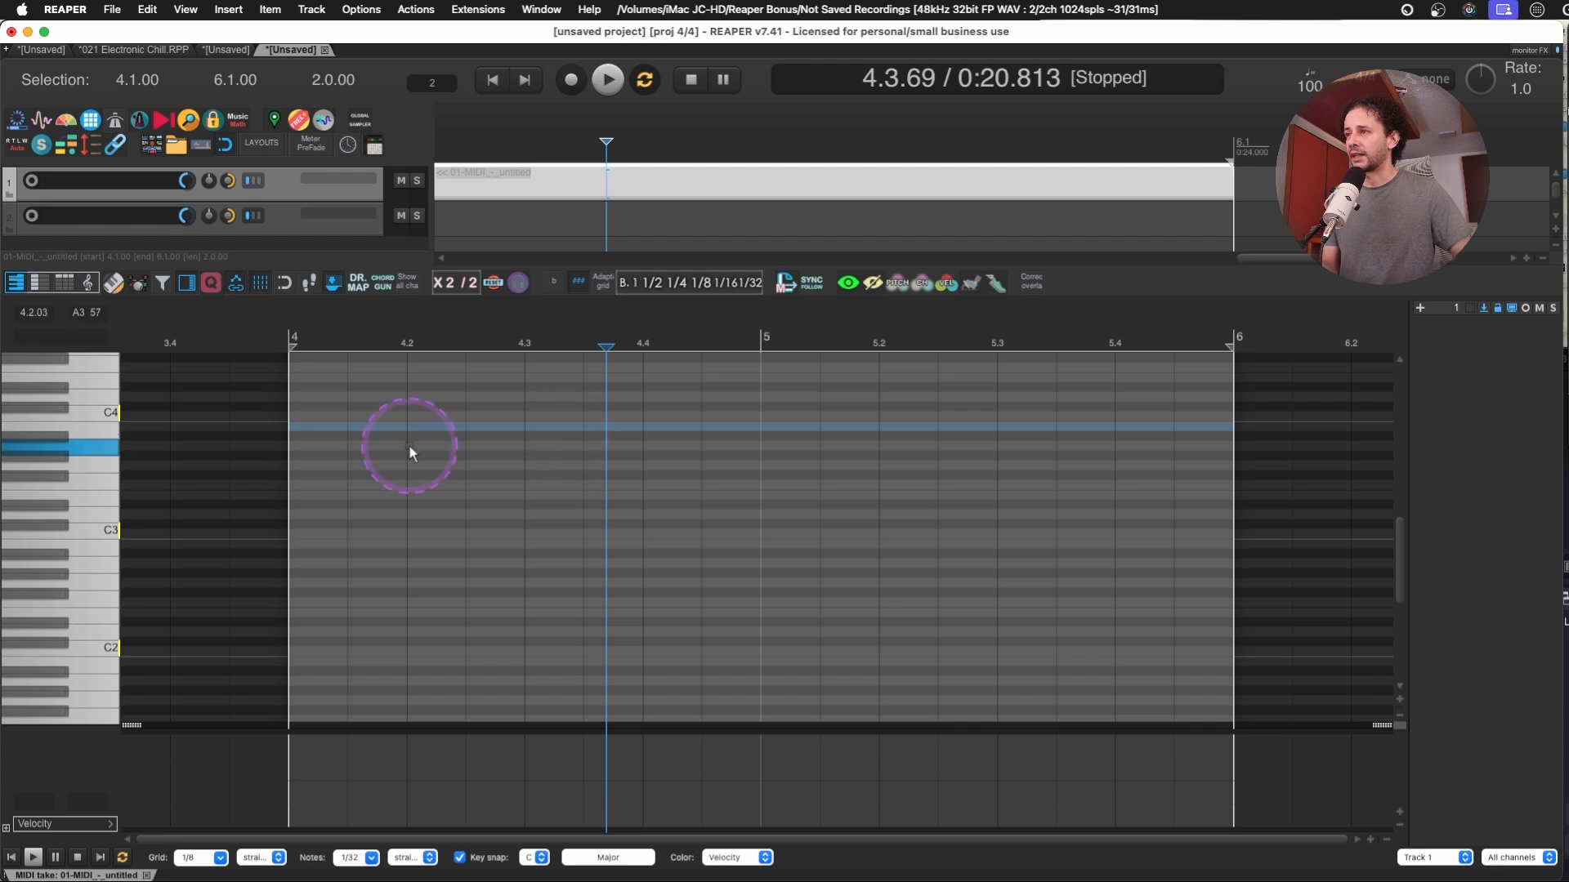
{"action": "left_click", "coordinate": [285, 284]}
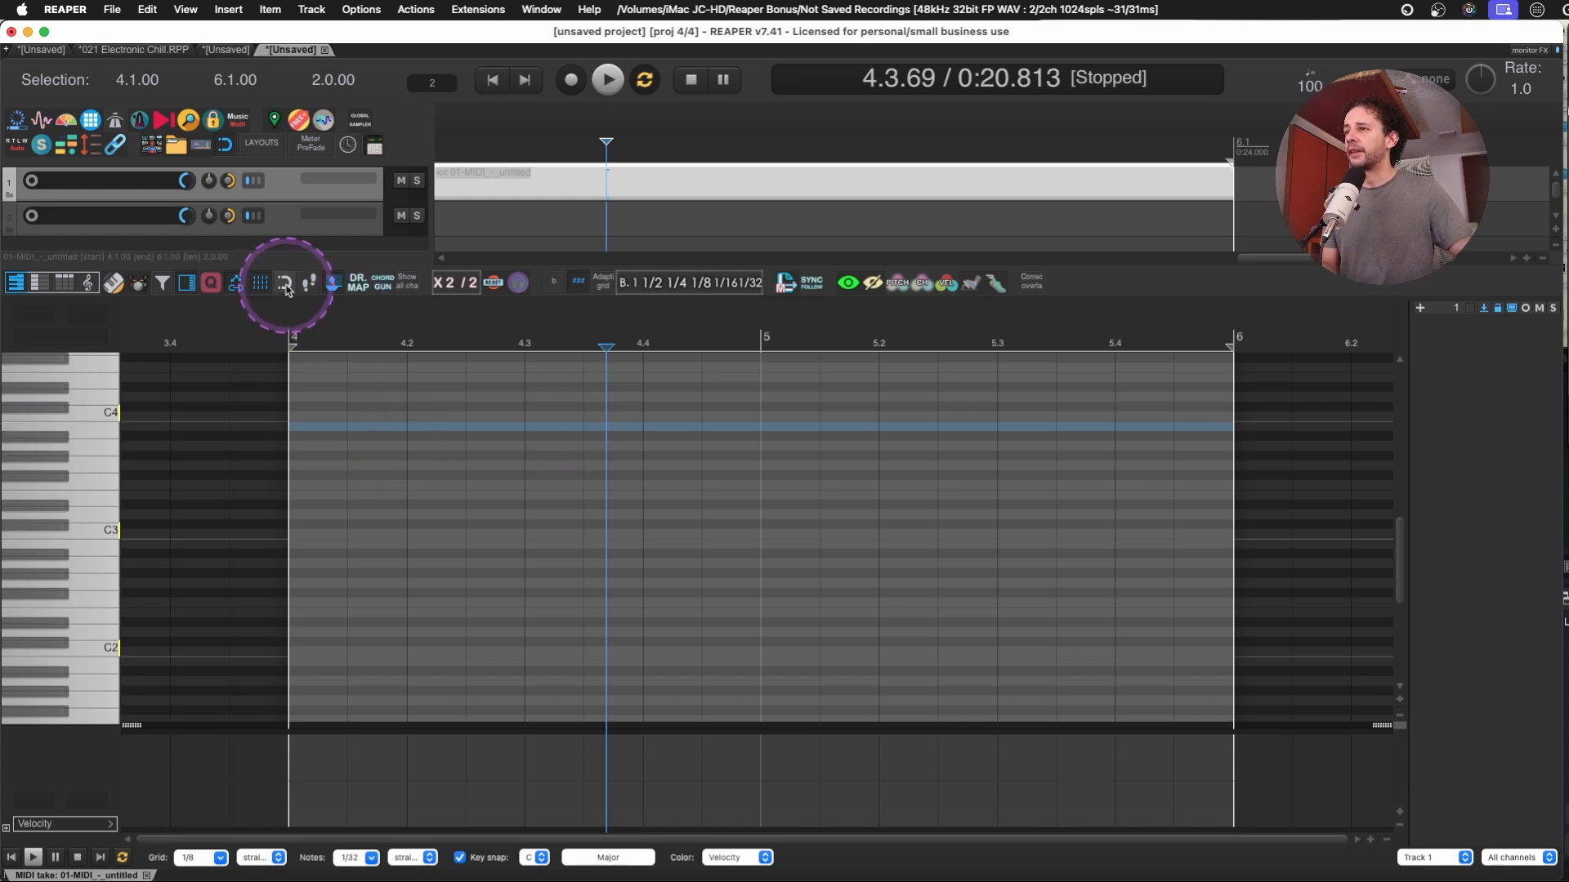
{"action": "left_click", "coordinate": [286, 285]}
{"action": "right_click", "coordinate": [286, 285]}
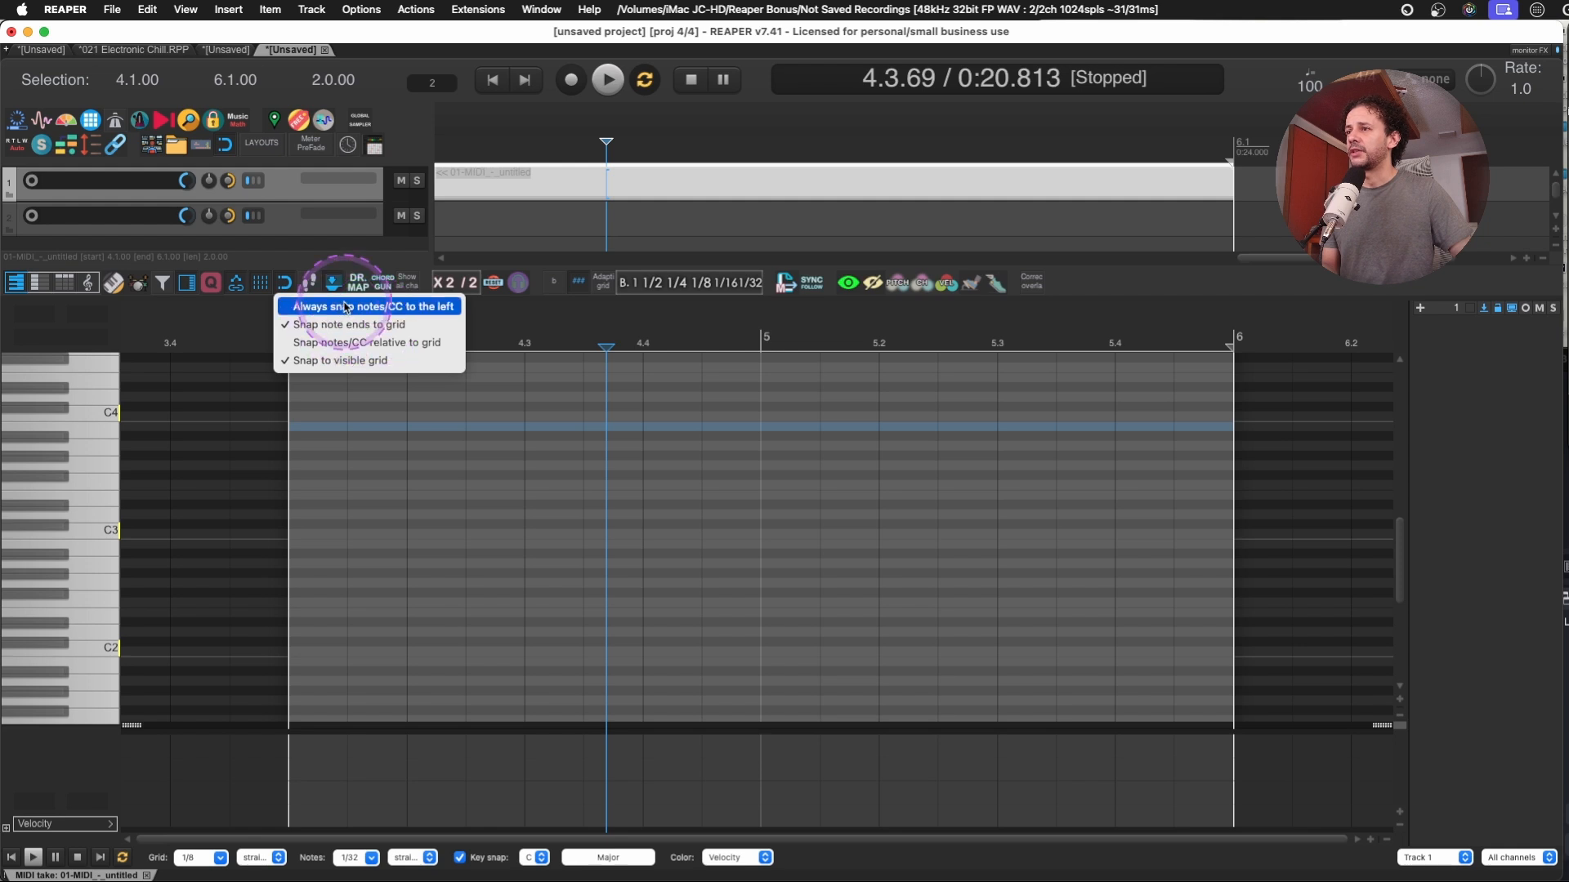
{"action": "left_click", "coordinate": [347, 347]}
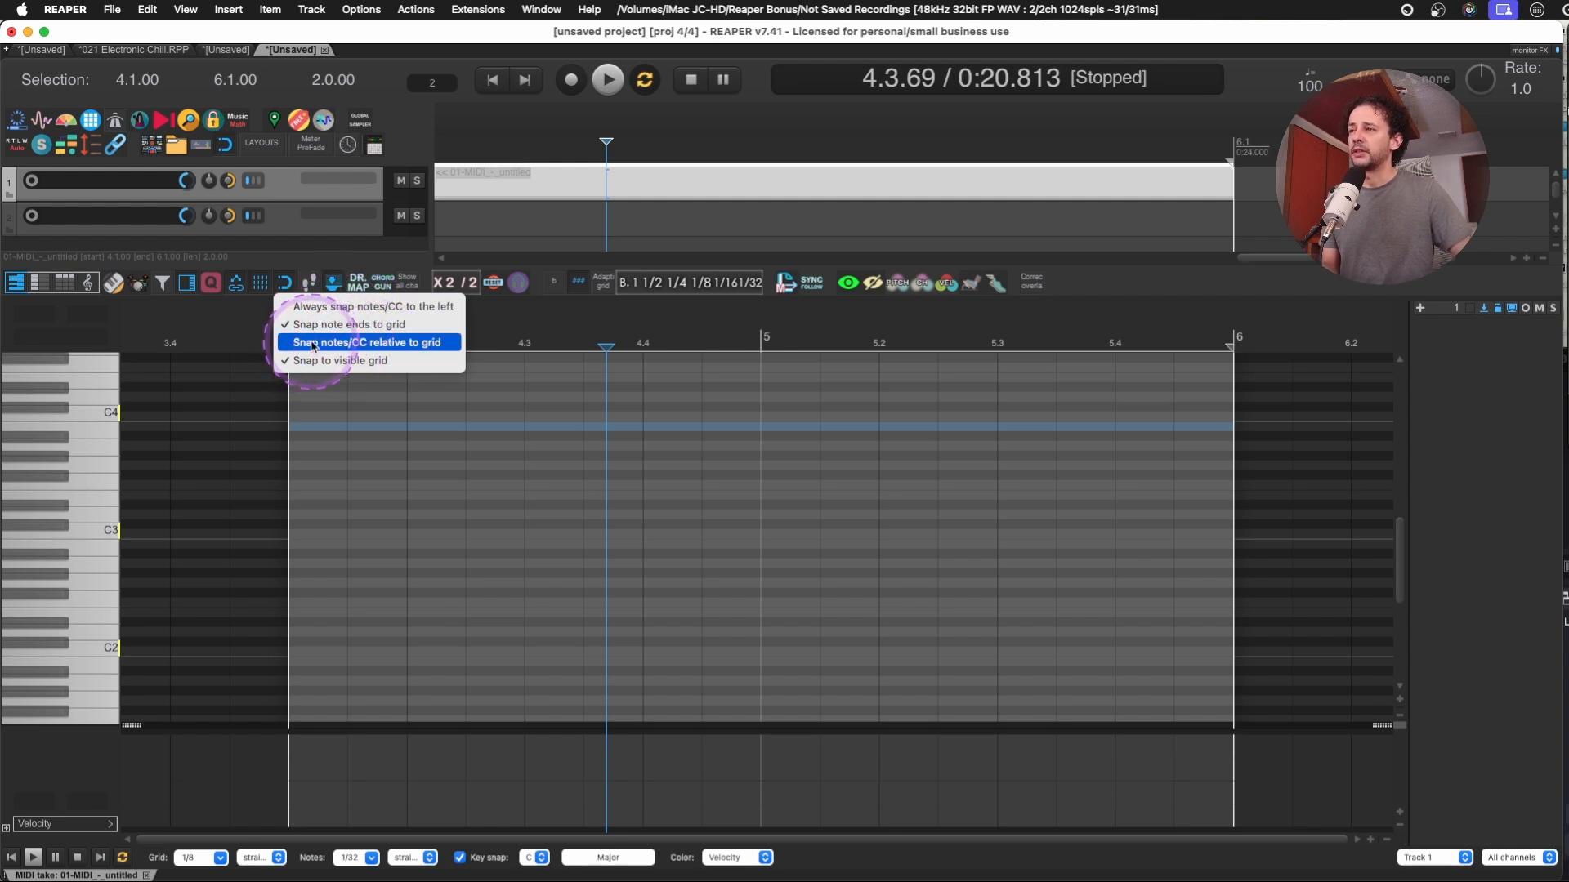
{"action": "left_click", "coordinate": [351, 343]}
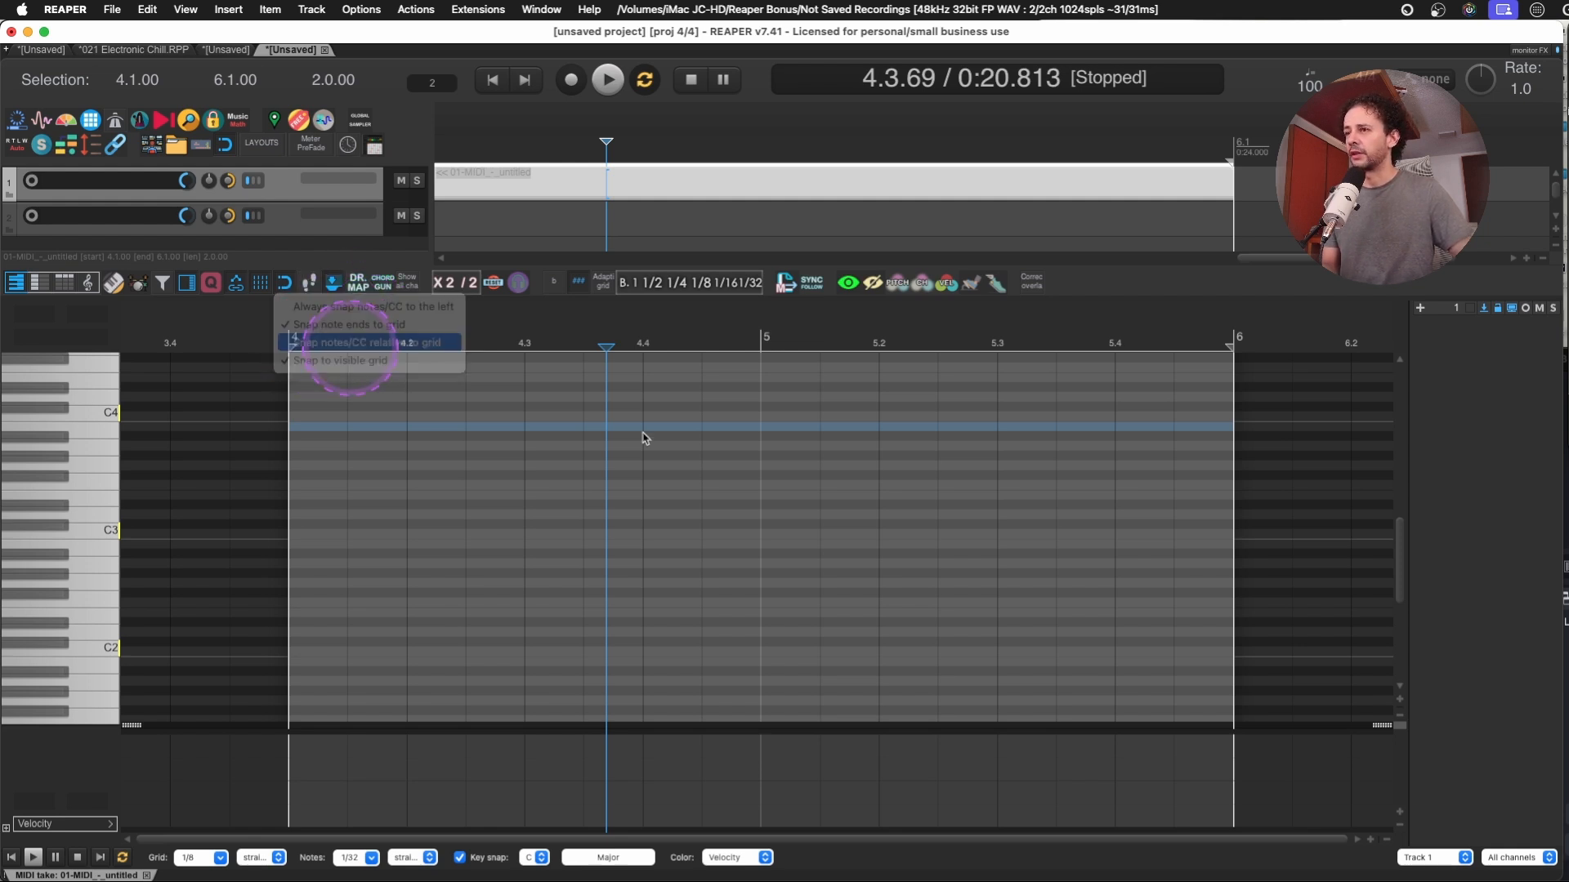
{"action": "left_click", "coordinate": [561, 426]}
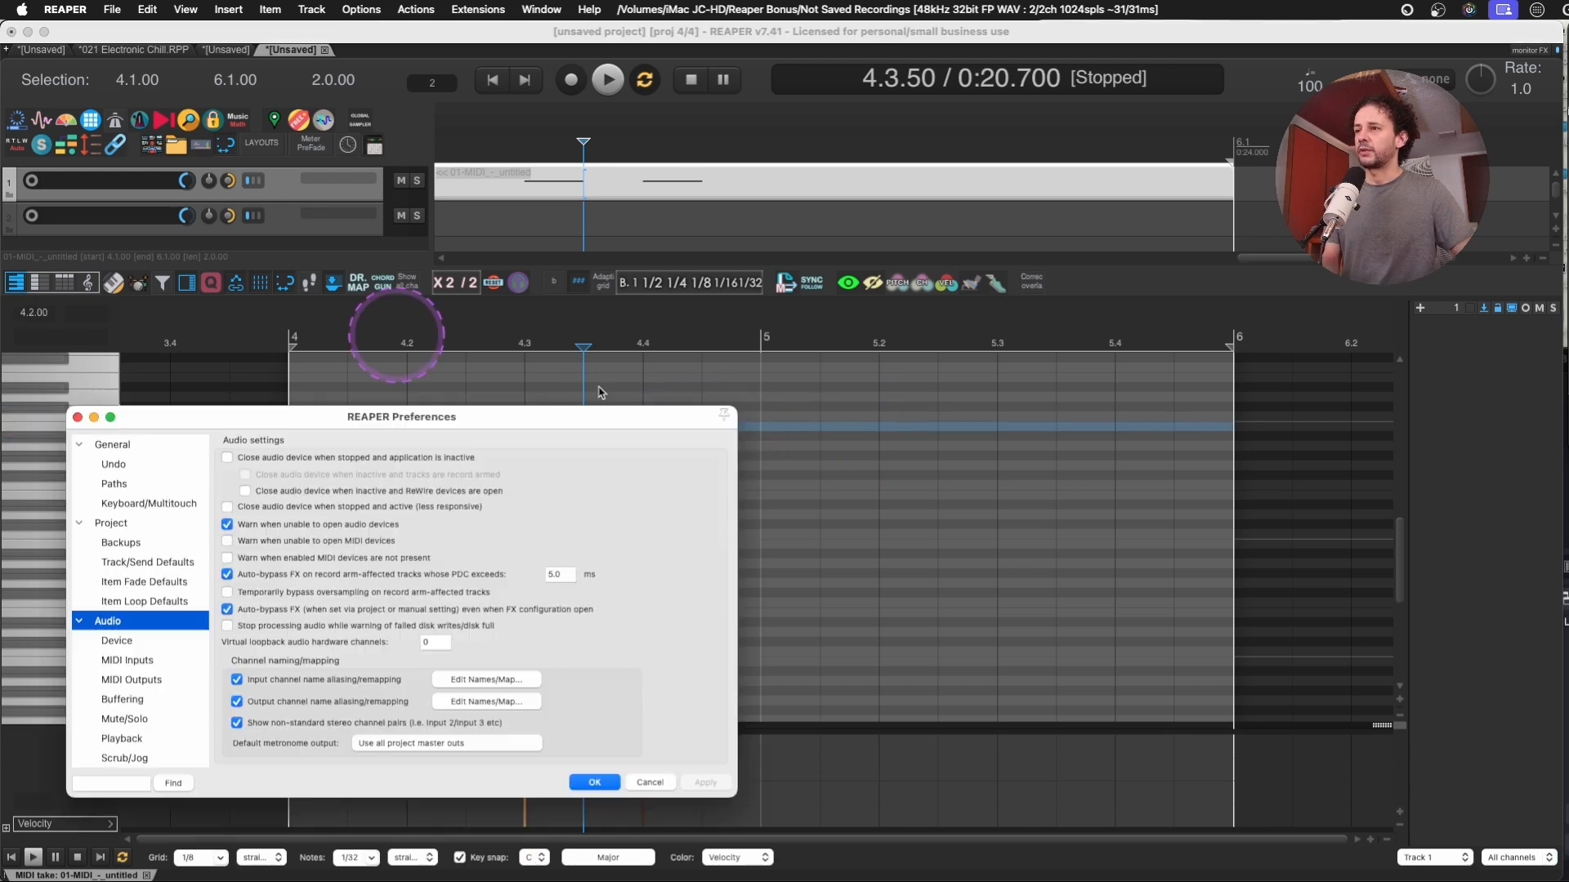
Check the mouse modifiers for left drag in the MIDI piano roll and close the preferences without changes.
{"action": "key", "text": "super+comma"}
{"action": "scroll", "coordinate": [131, 682], "scroll_direction": "down", "scroll_amount": 5}
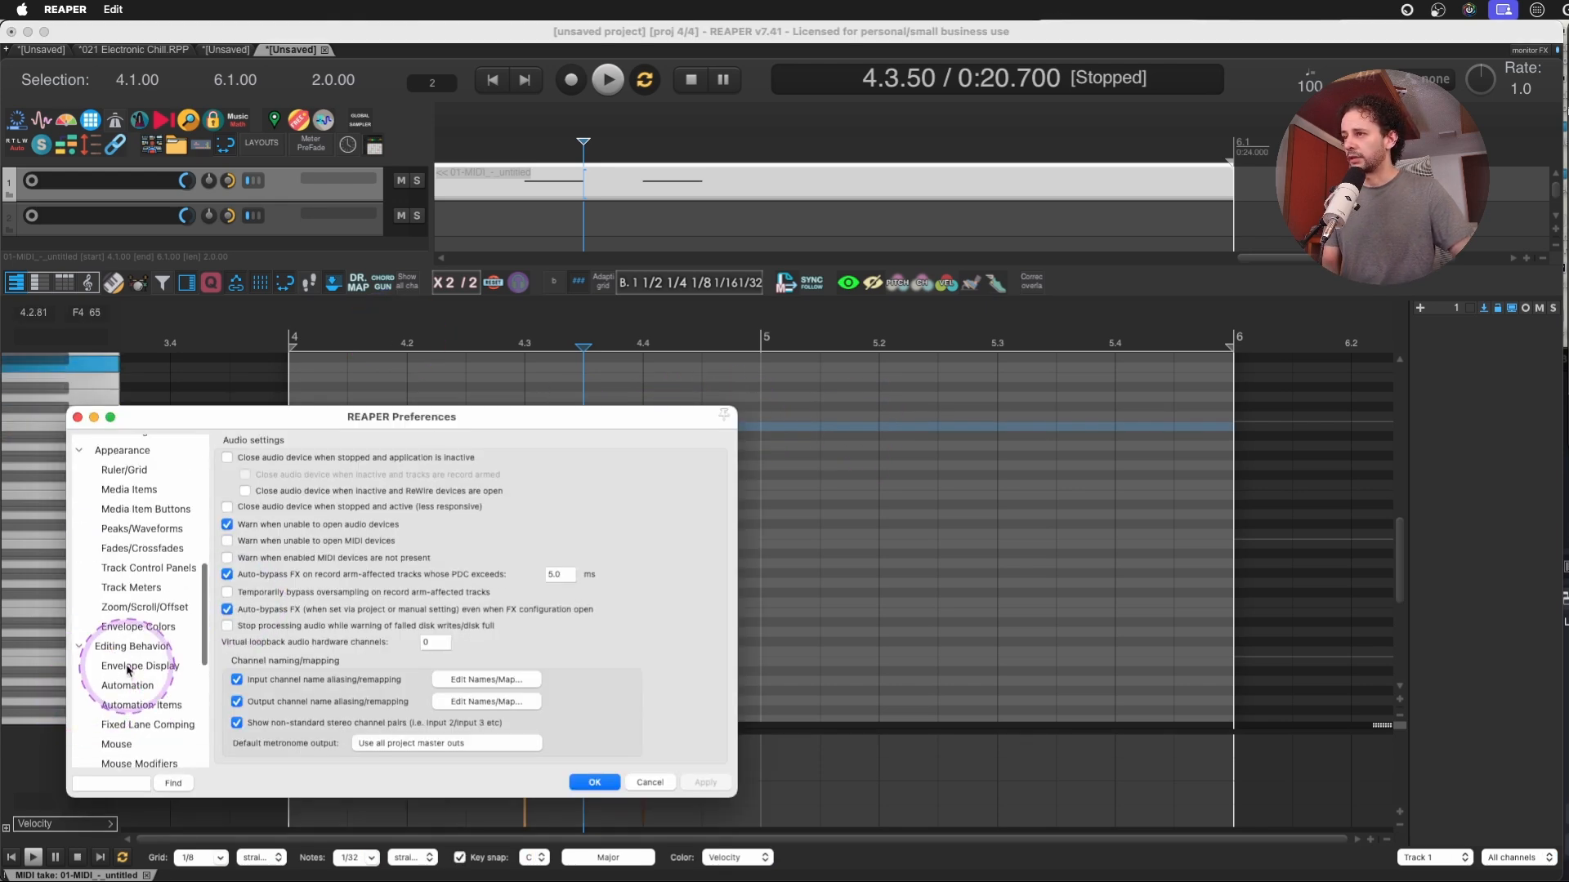
{"action": "scroll", "coordinate": [140, 675], "scroll_direction": "down", "scroll_amount": 4}
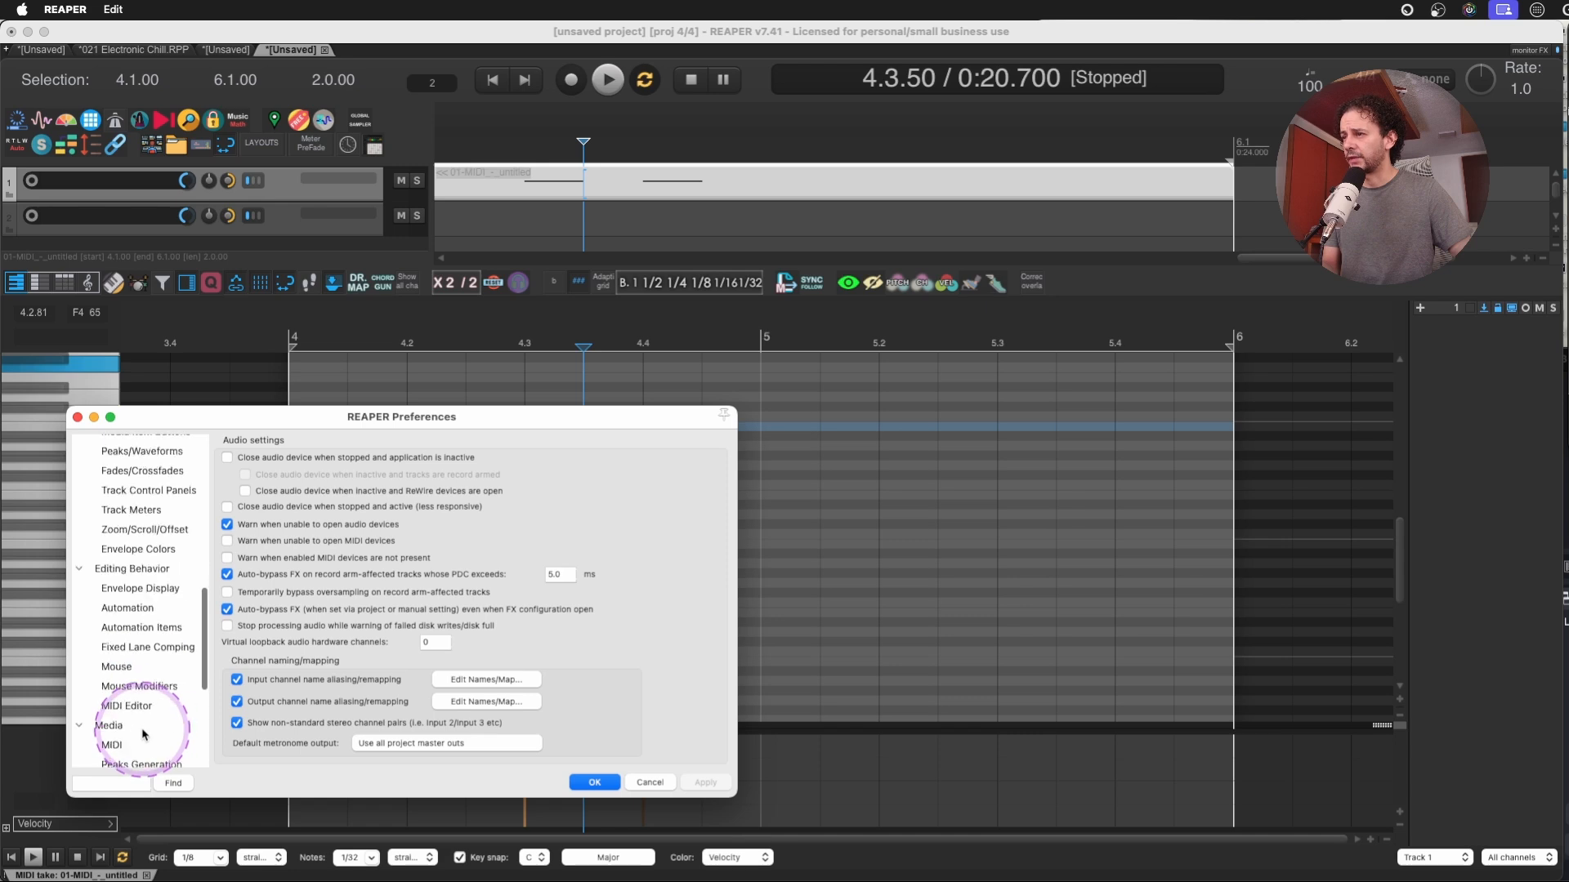
{"action": "left_click", "coordinate": [137, 685]}
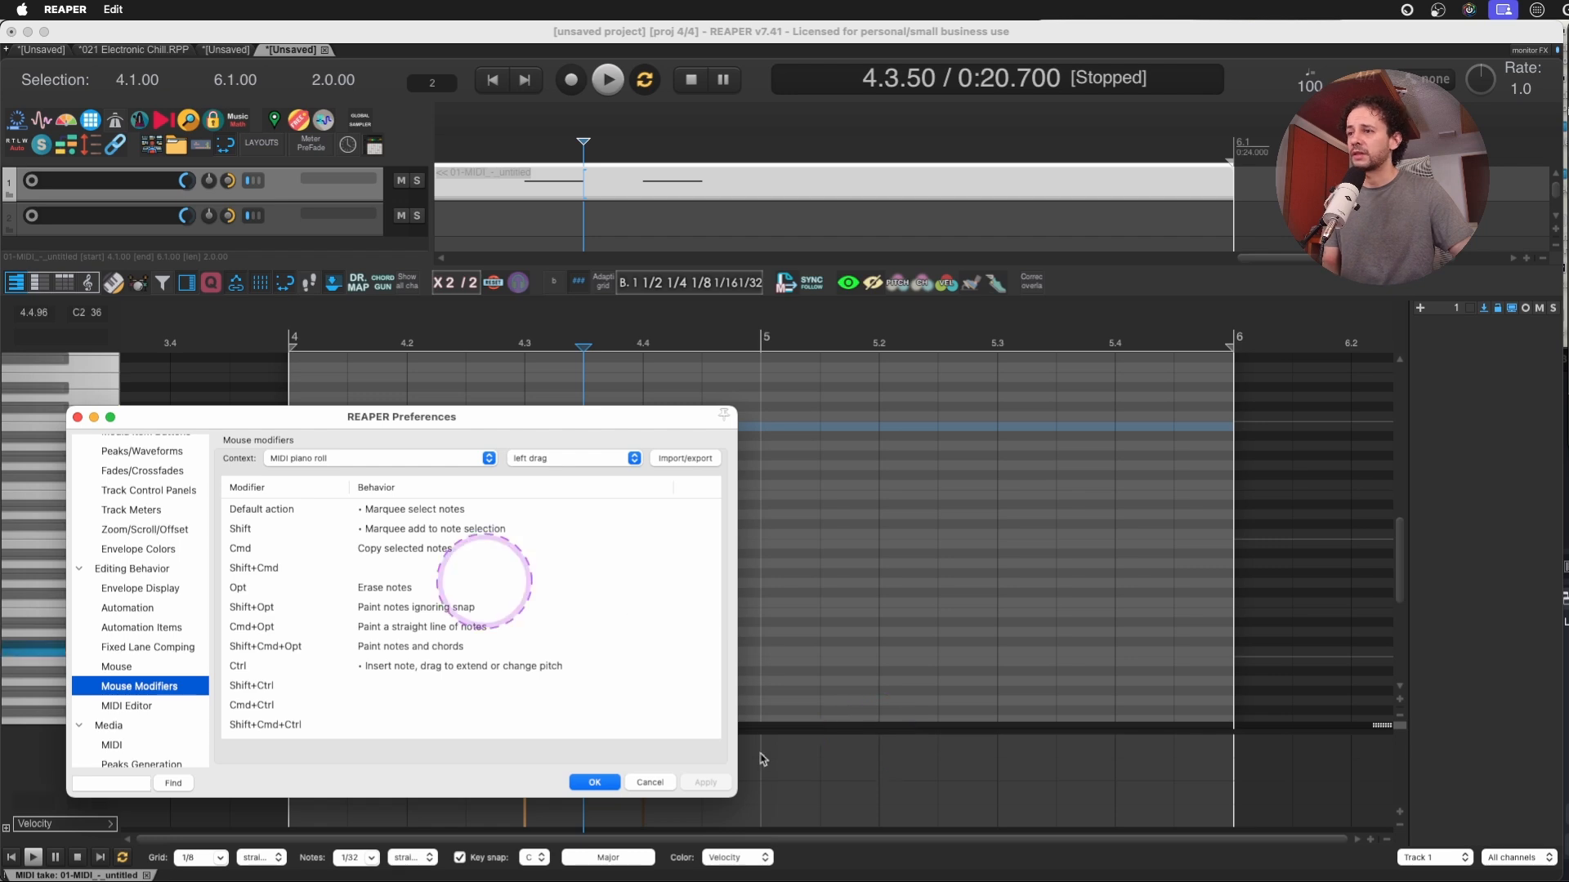
{"action": "left_click", "coordinate": [650, 782]}
Insert more short B3, C4 and E3 notes between 4.2 and 5.3, reducing the grid from 1/8 to 1/16 and 1/32.
{"action": "double_click", "coordinate": [735, 426]}
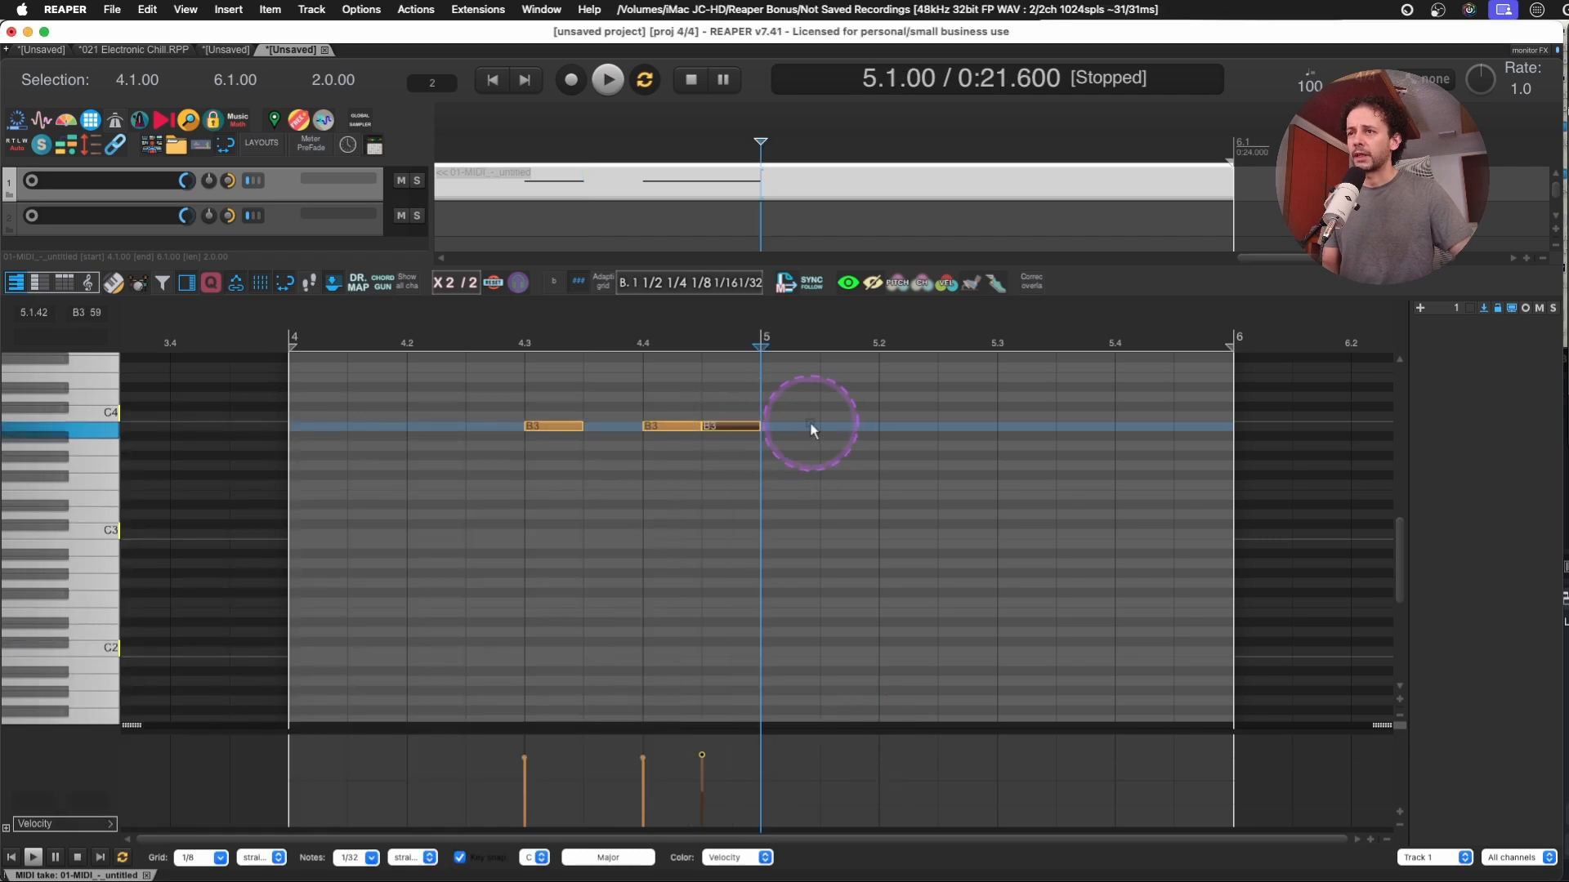
{"action": "double_click", "coordinate": [809, 427]}
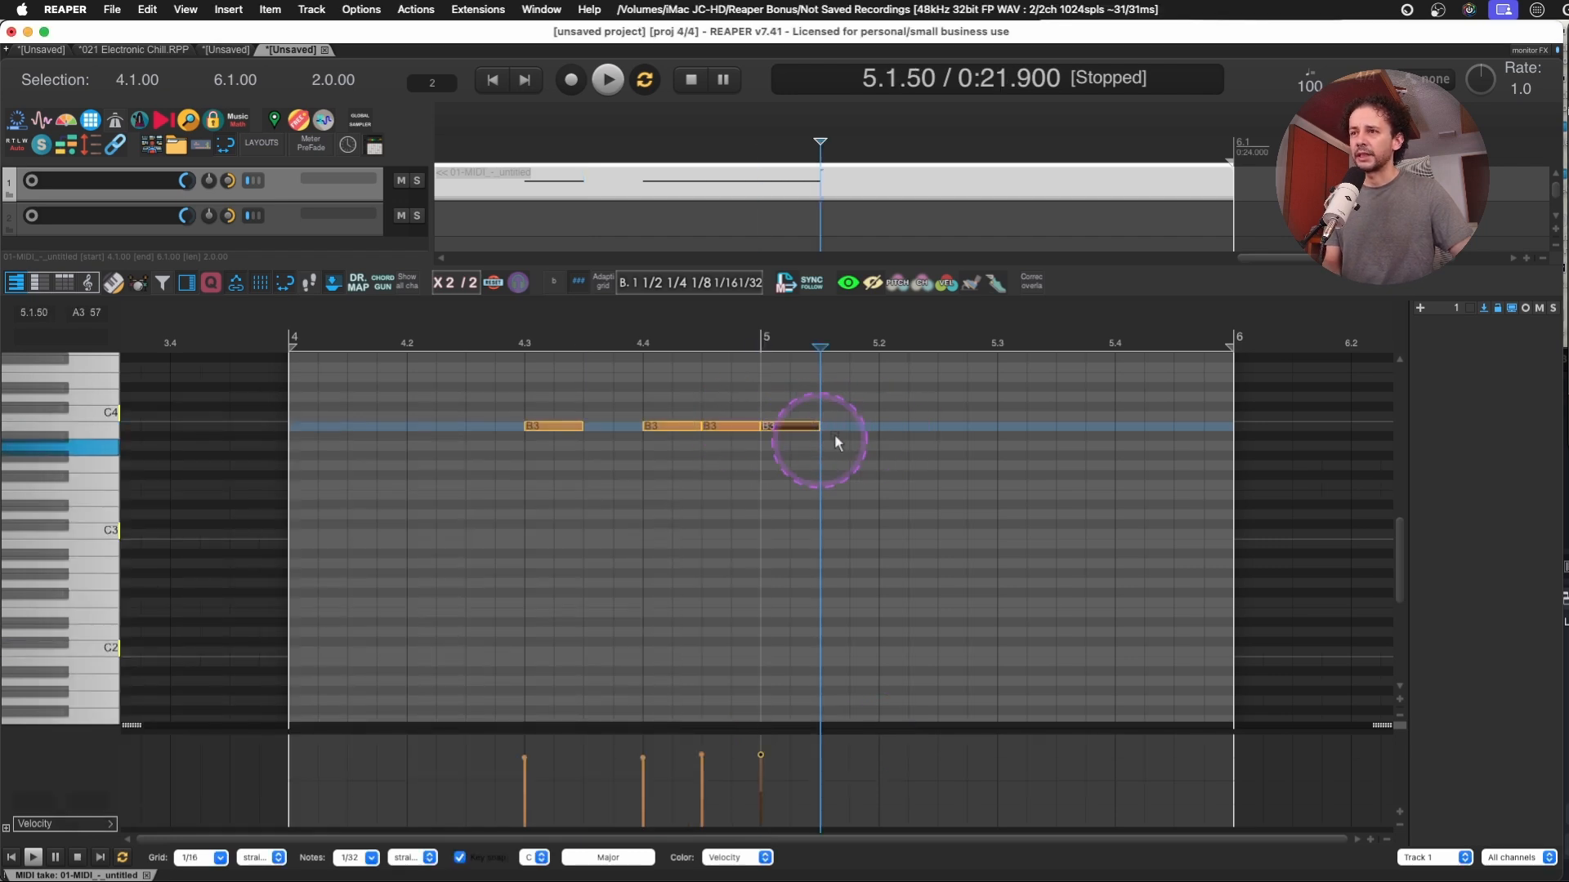
{"action": "double_click", "coordinate": [833, 425]}
{"action": "double_click", "coordinate": [893, 416]}
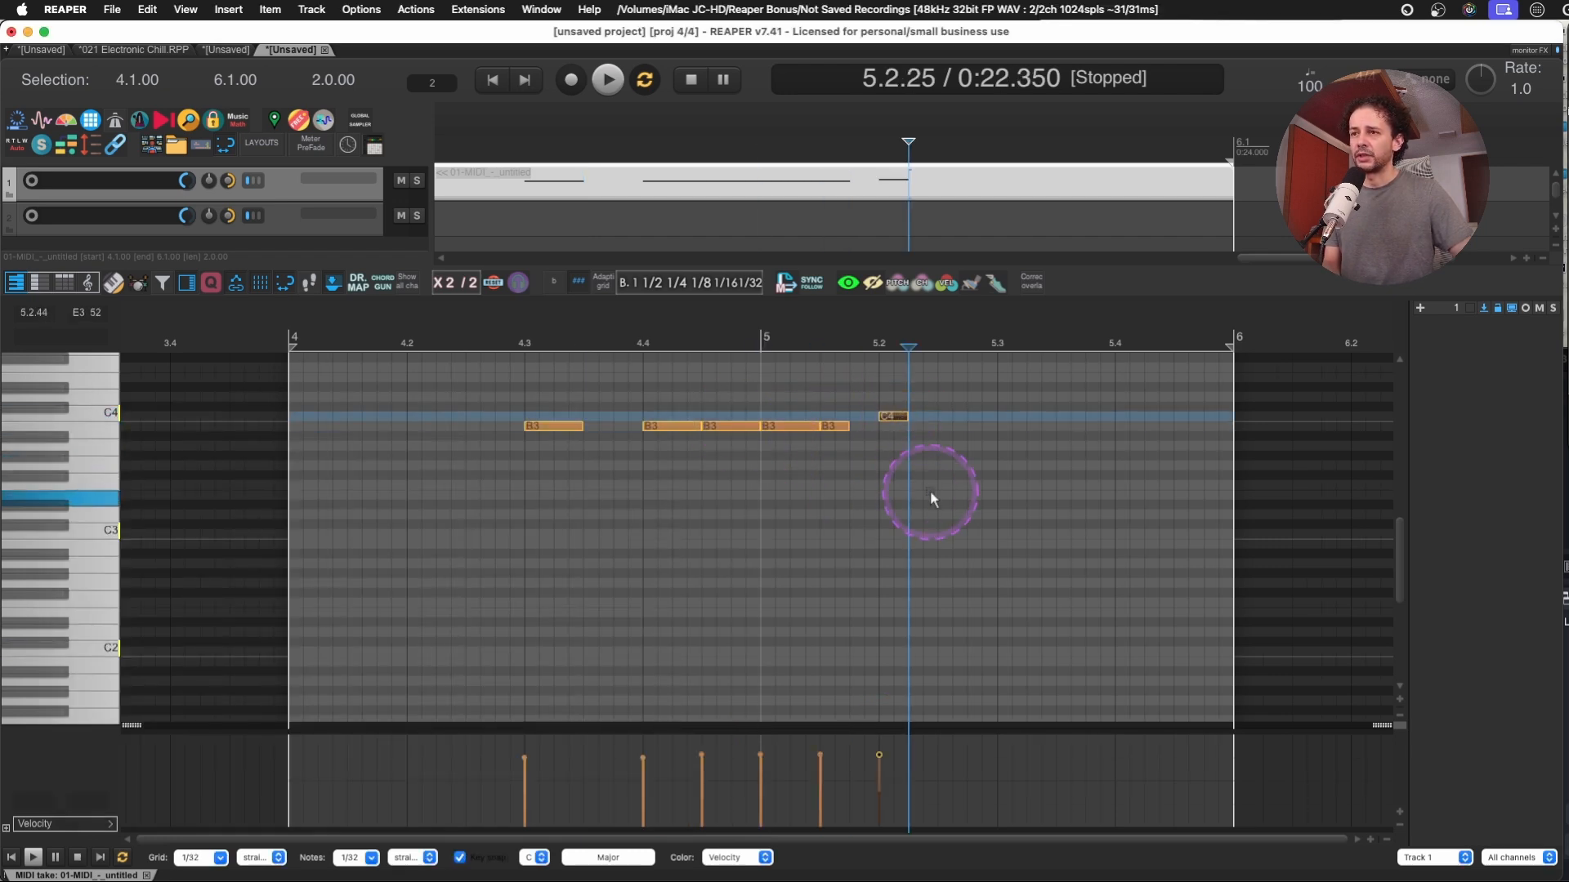
{"action": "double_click", "coordinate": [930, 495]}
{"action": "double_click", "coordinate": [471, 426]}
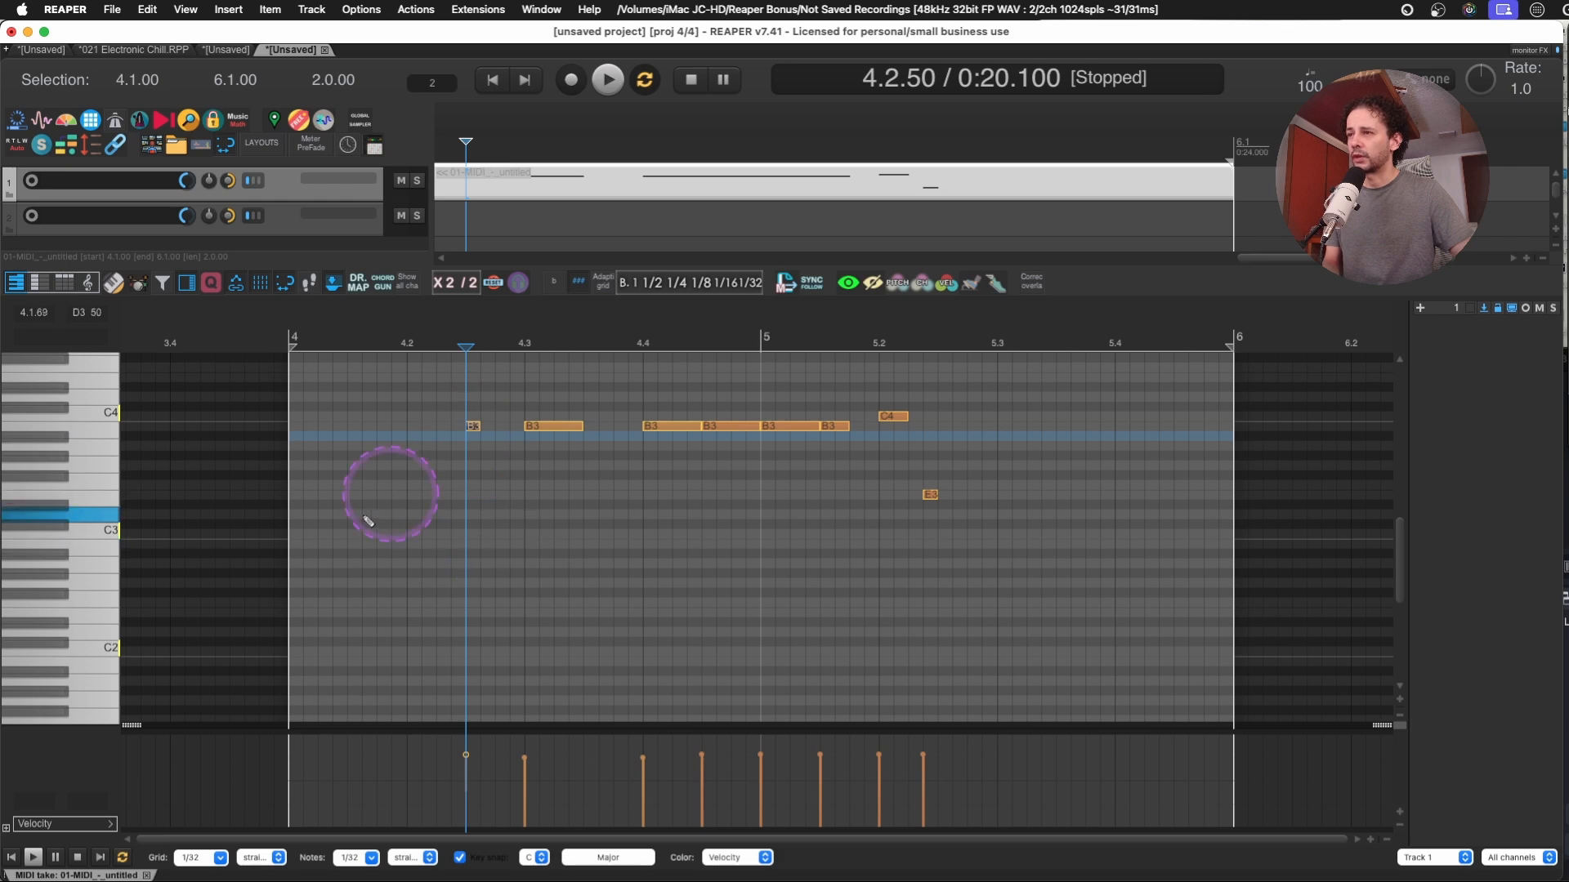
Draw a long D3 note and two G2 notes below the short notes with the grid at 1/32.
{"action": "left_click_drag", "start_coordinate": [334, 514], "coordinate": [589, 521]}
{"action": "left_click_drag", "start_coordinate": [645, 583], "coordinate": [966, 583]}
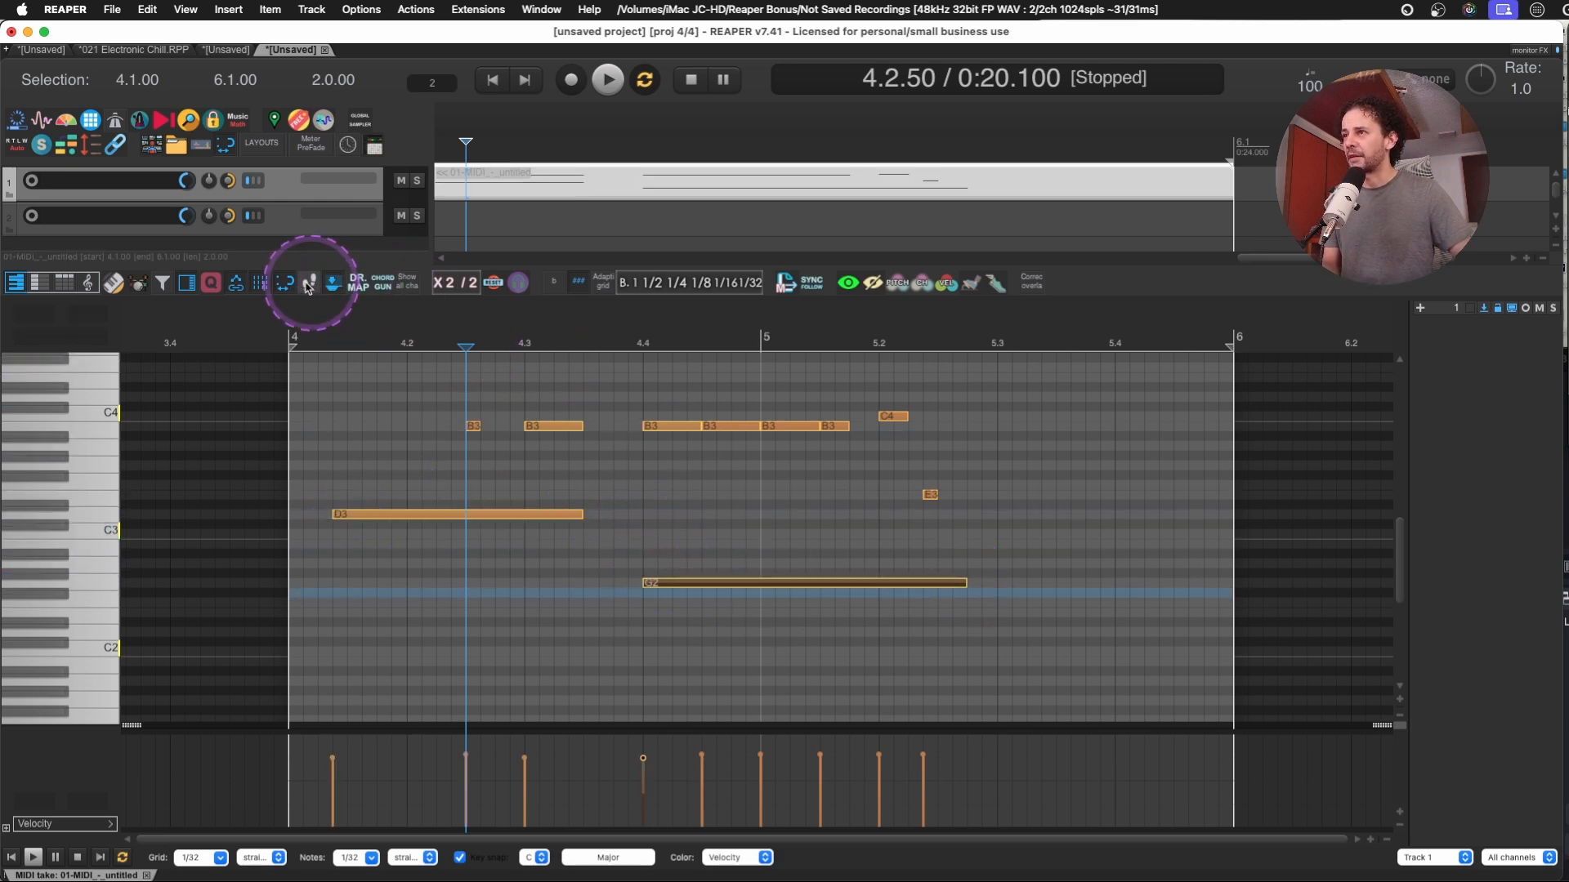
{"action": "left_click_drag", "start_coordinate": [389, 582], "coordinate": [487, 585]}
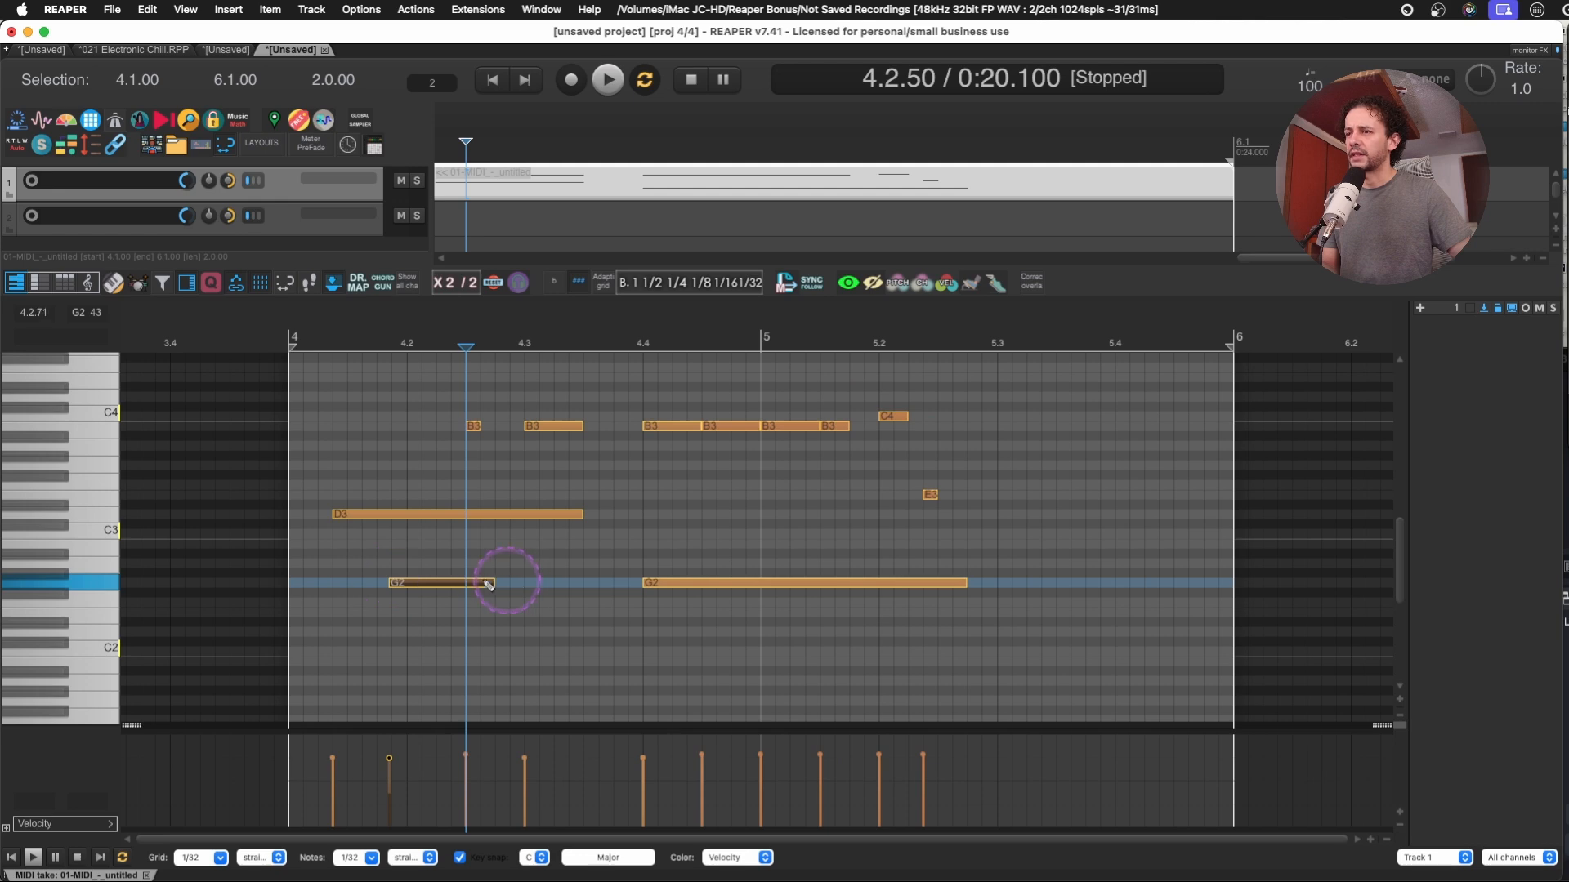
{"action": "left_click_drag", "start_coordinate": [594, 583], "coordinate": [524, 590]}
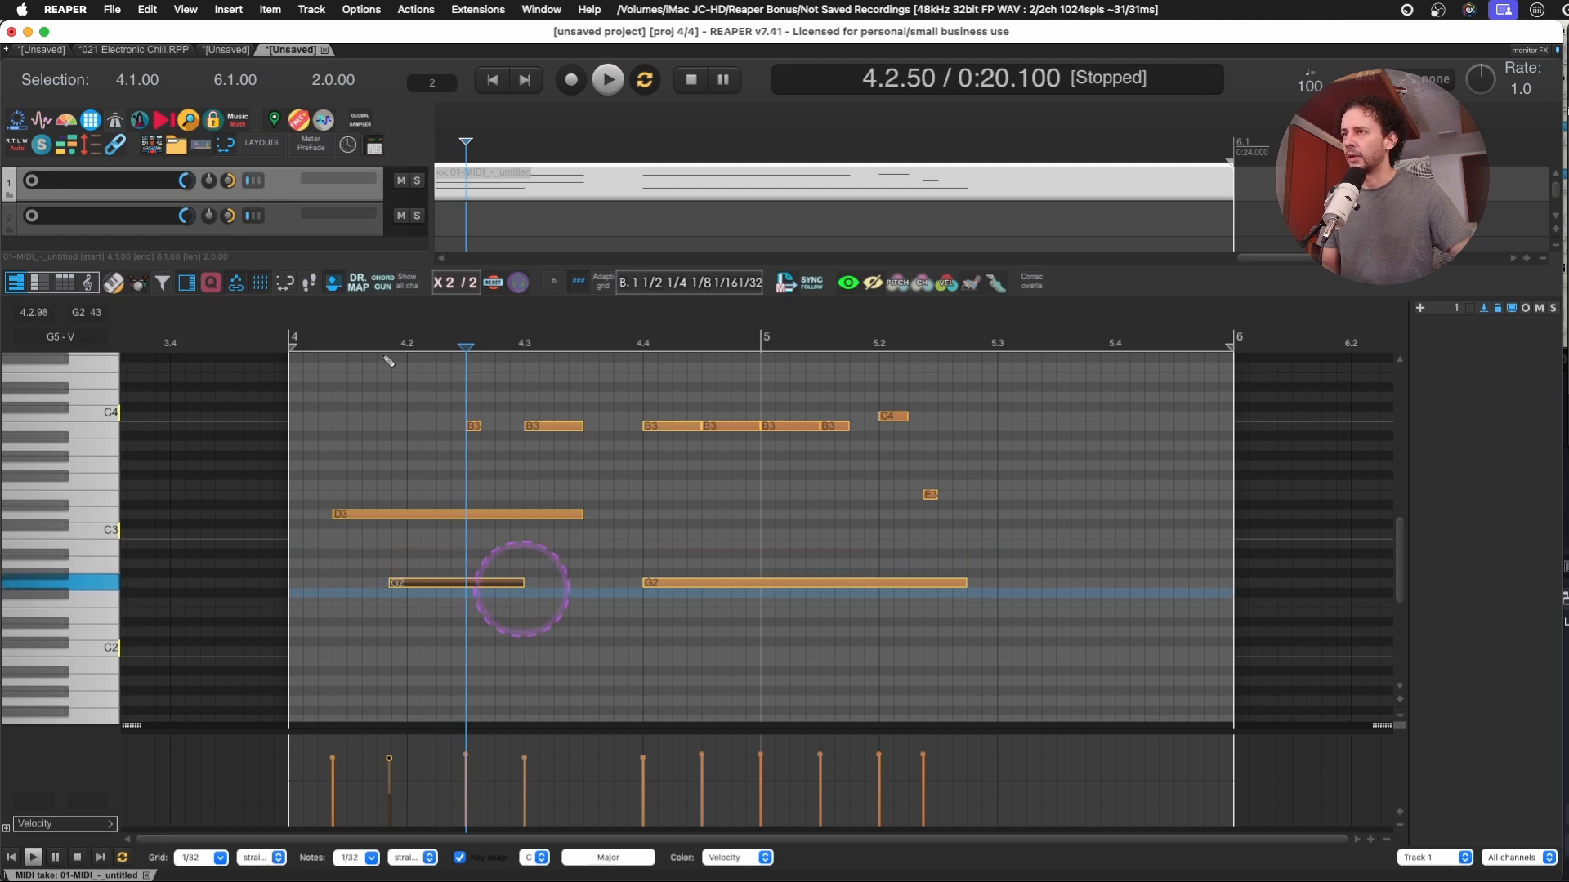
Toggle snapping and draw two B2 notes, a long E3 note and an A3 note with the grid at 1/2.
{"action": "left_click", "coordinate": [282, 282]}
{"action": "mouse_move", "coordinate": [439, 545]}
{"action": "left_mouse_down"}
{"action": "mouse_move", "coordinate": [666, 556]}
{"action": "mouse_move", "coordinate": [614, 562]}
{"action": "mouse_move", "coordinate": [922, 546]}
{"action": "left_mouse_up"}
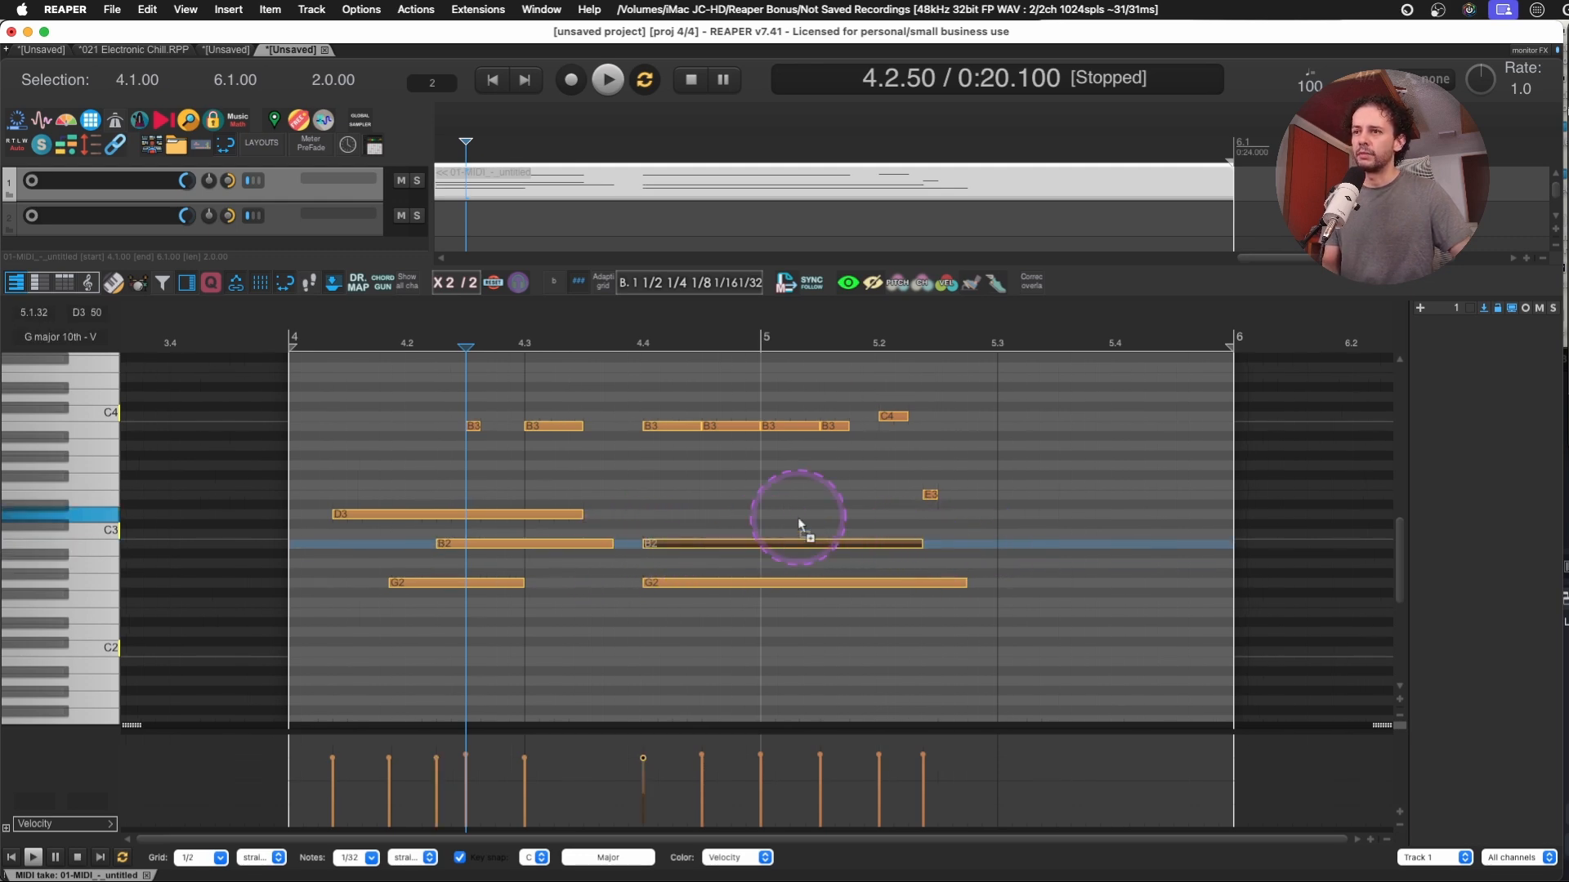
{"action": "left_click_drag", "start_coordinate": [531, 497], "coordinate": [958, 497]}
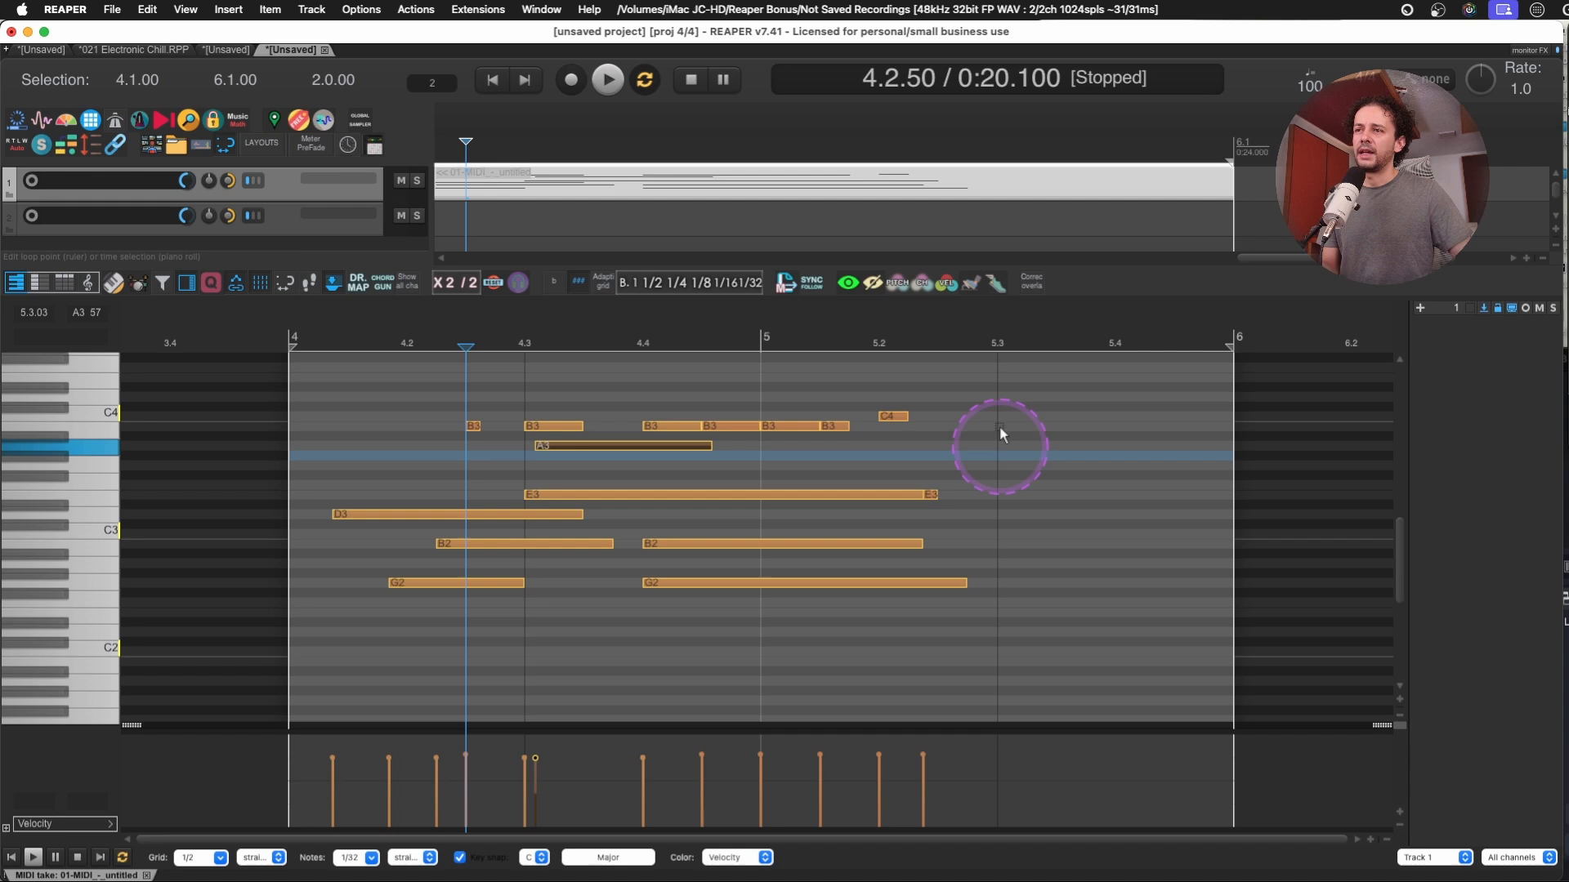
Delete all the notes in the MIDI item.
{"action": "left_click_drag", "start_coordinate": [997, 417], "coordinate": [338, 685]}
{"action": "key", "text": "Delete"}
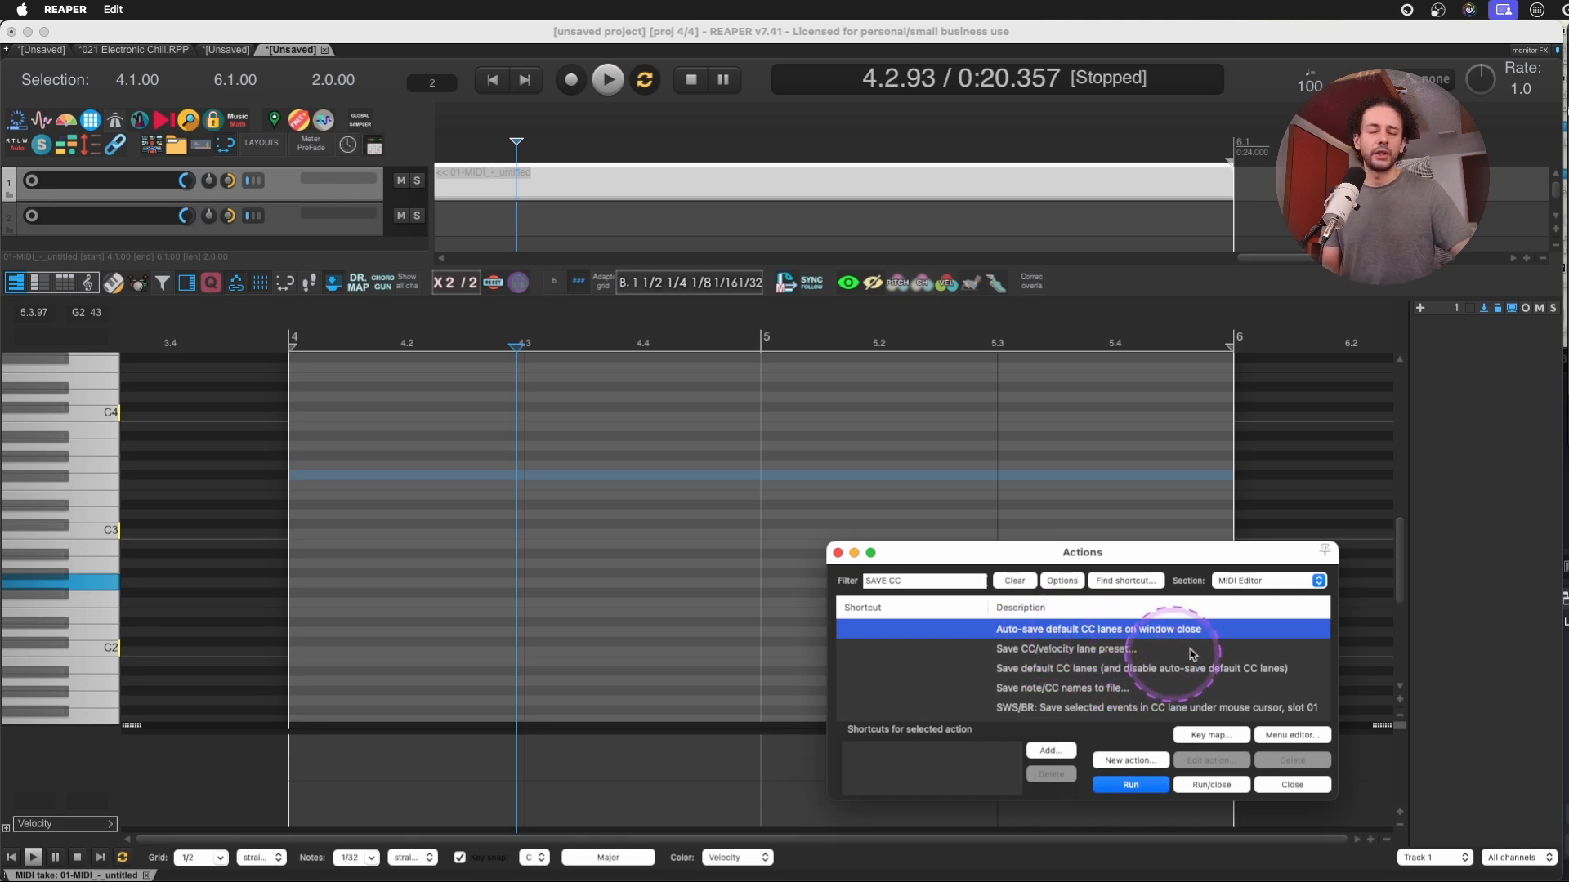
Check the Velocity lane's event options and close the take's MIDI editor.
{"action": "key", "text": "Escape"}
{"action": "right_click", "coordinate": [70, 763]}
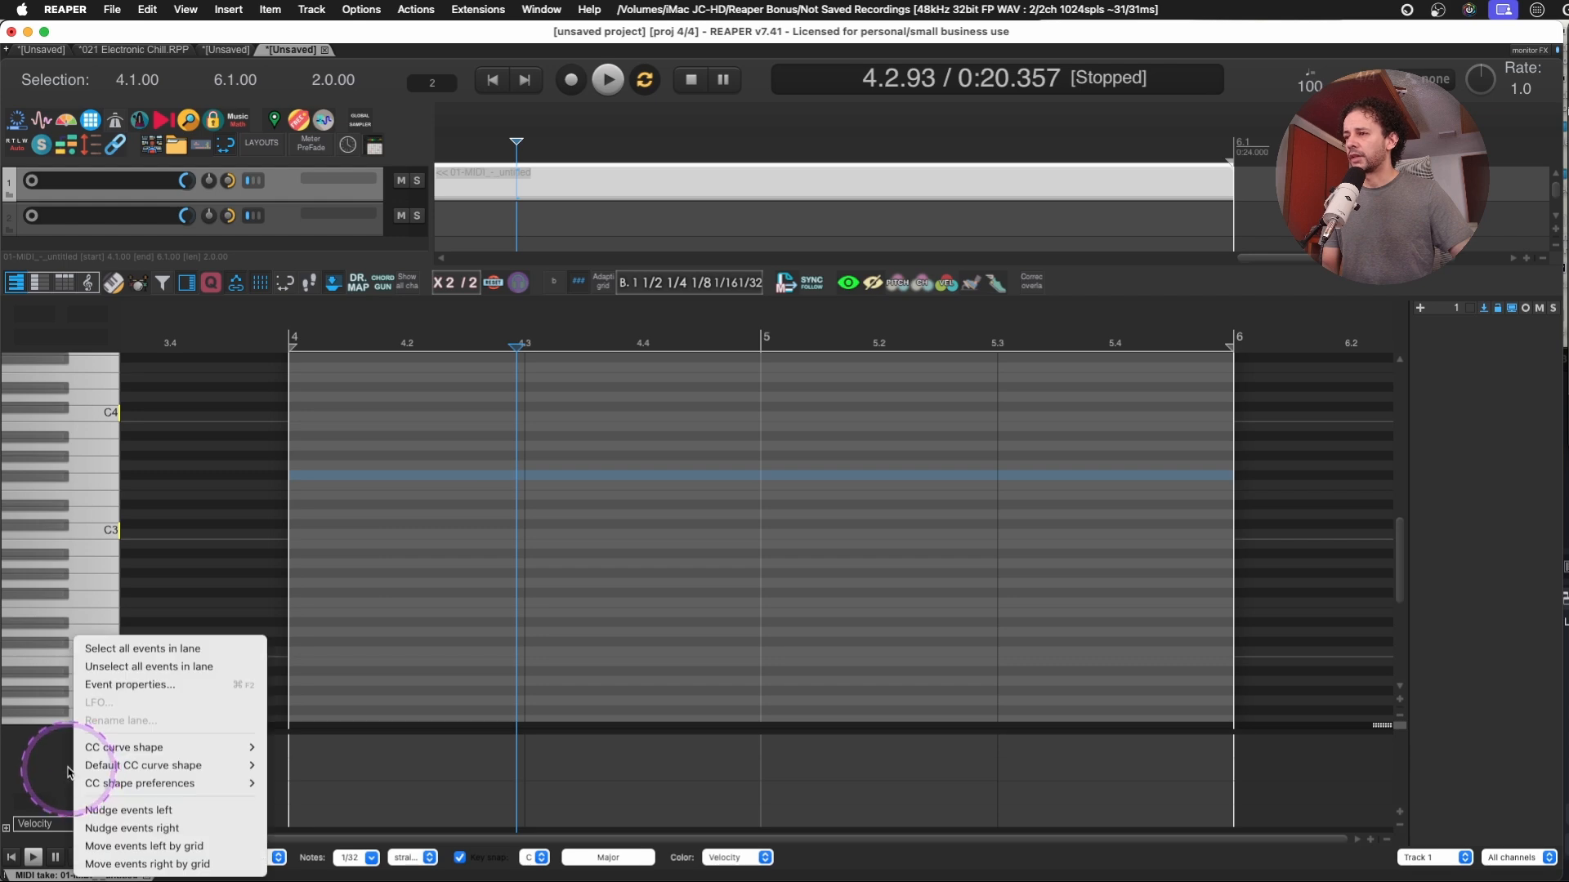
{"action": "left_click", "coordinate": [590, 552]}
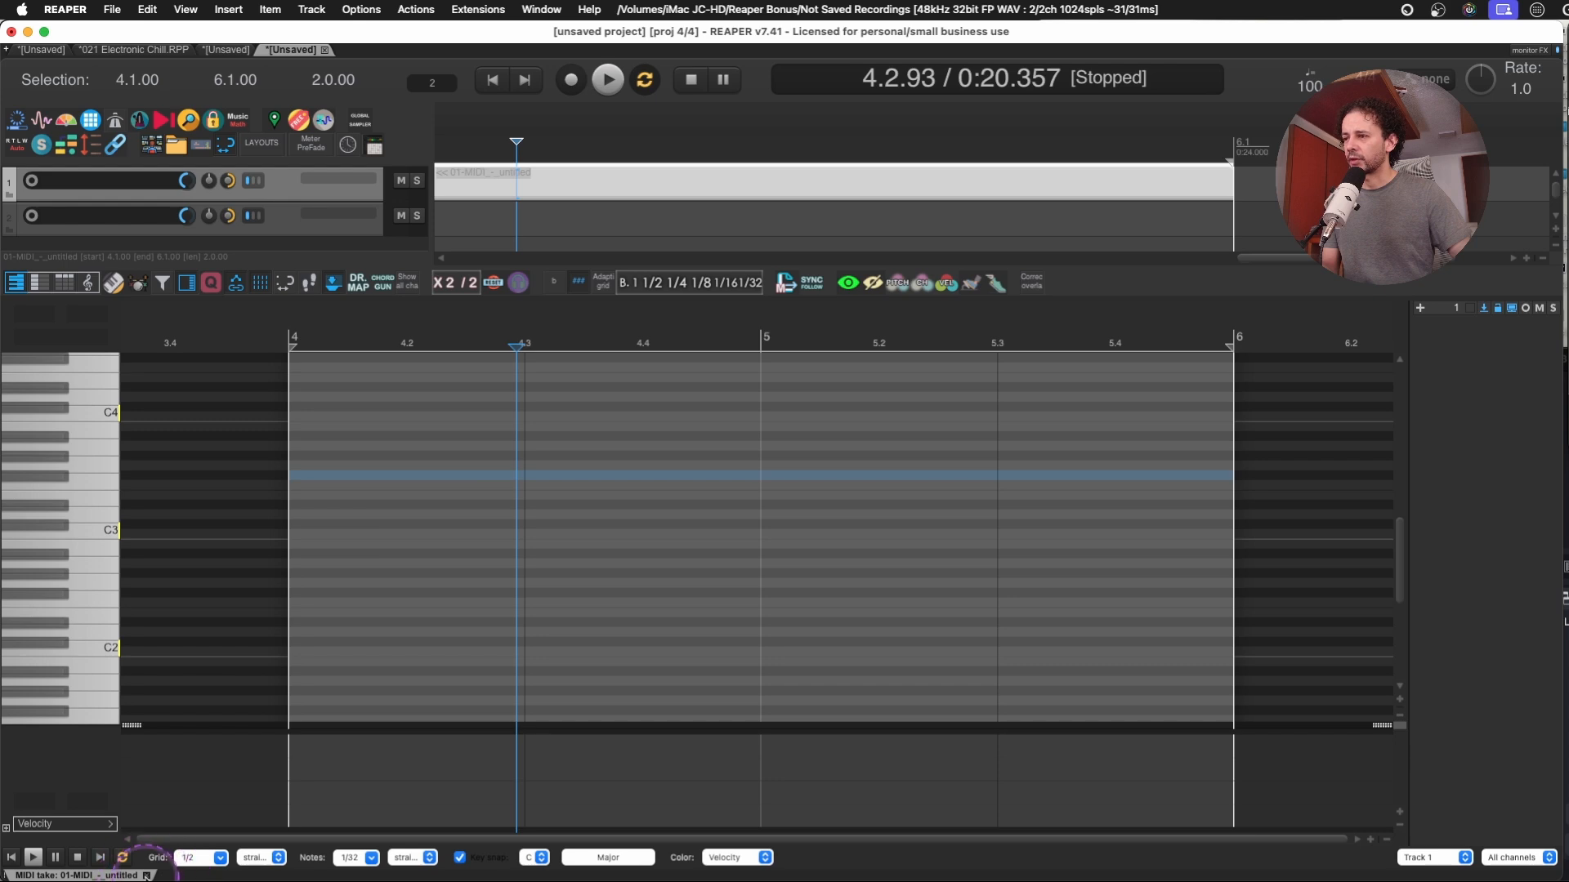
{"action": "left_click", "coordinate": [146, 876]}
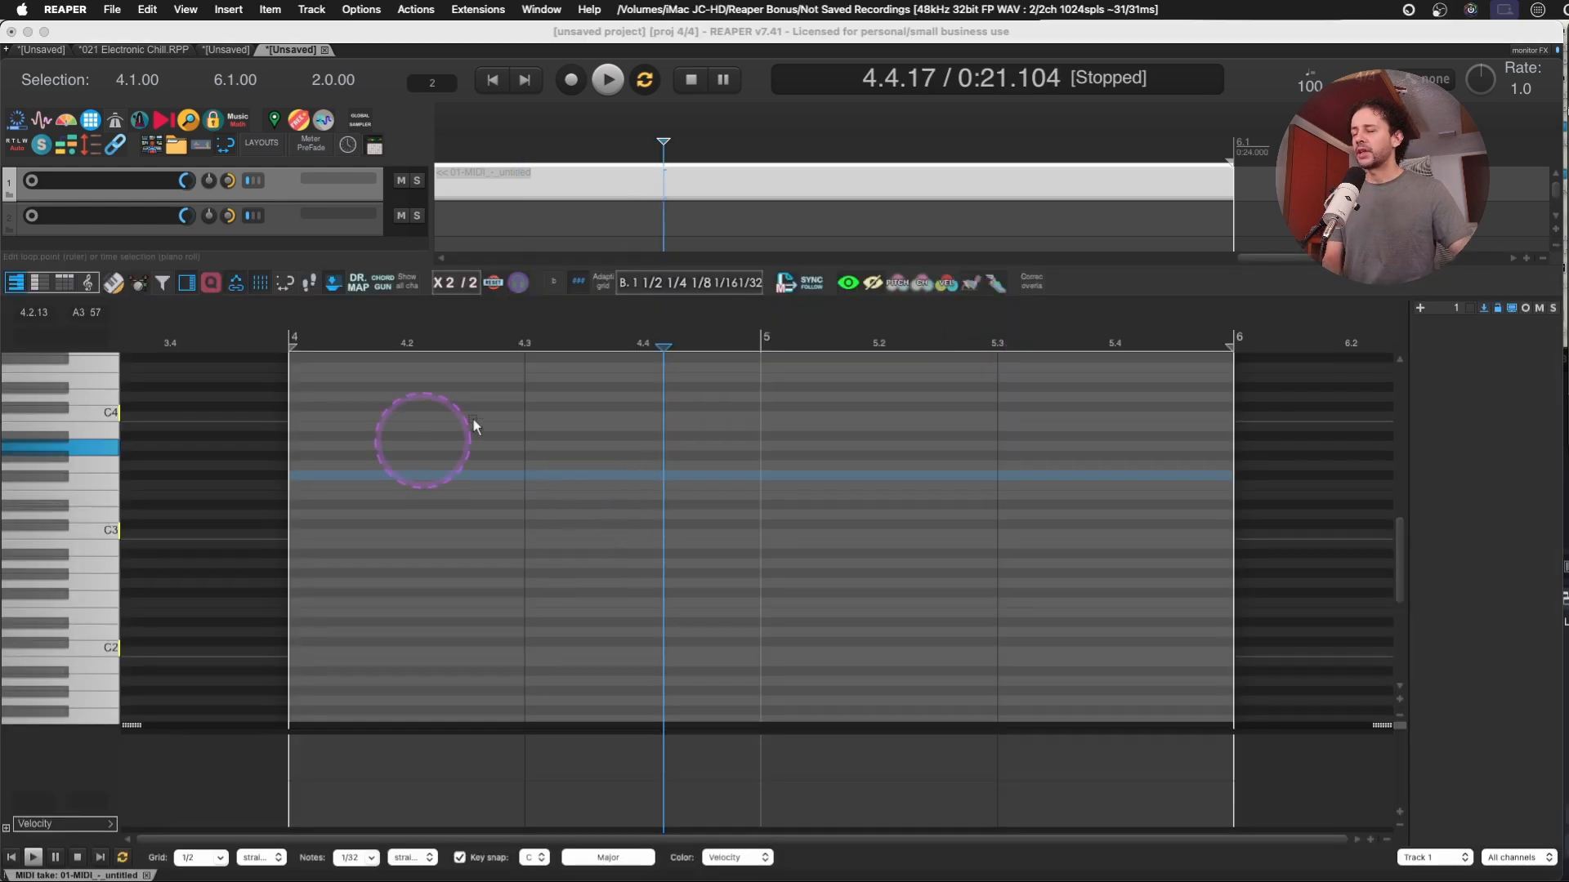
{"action": "left_click", "coordinate": [423, 426]}
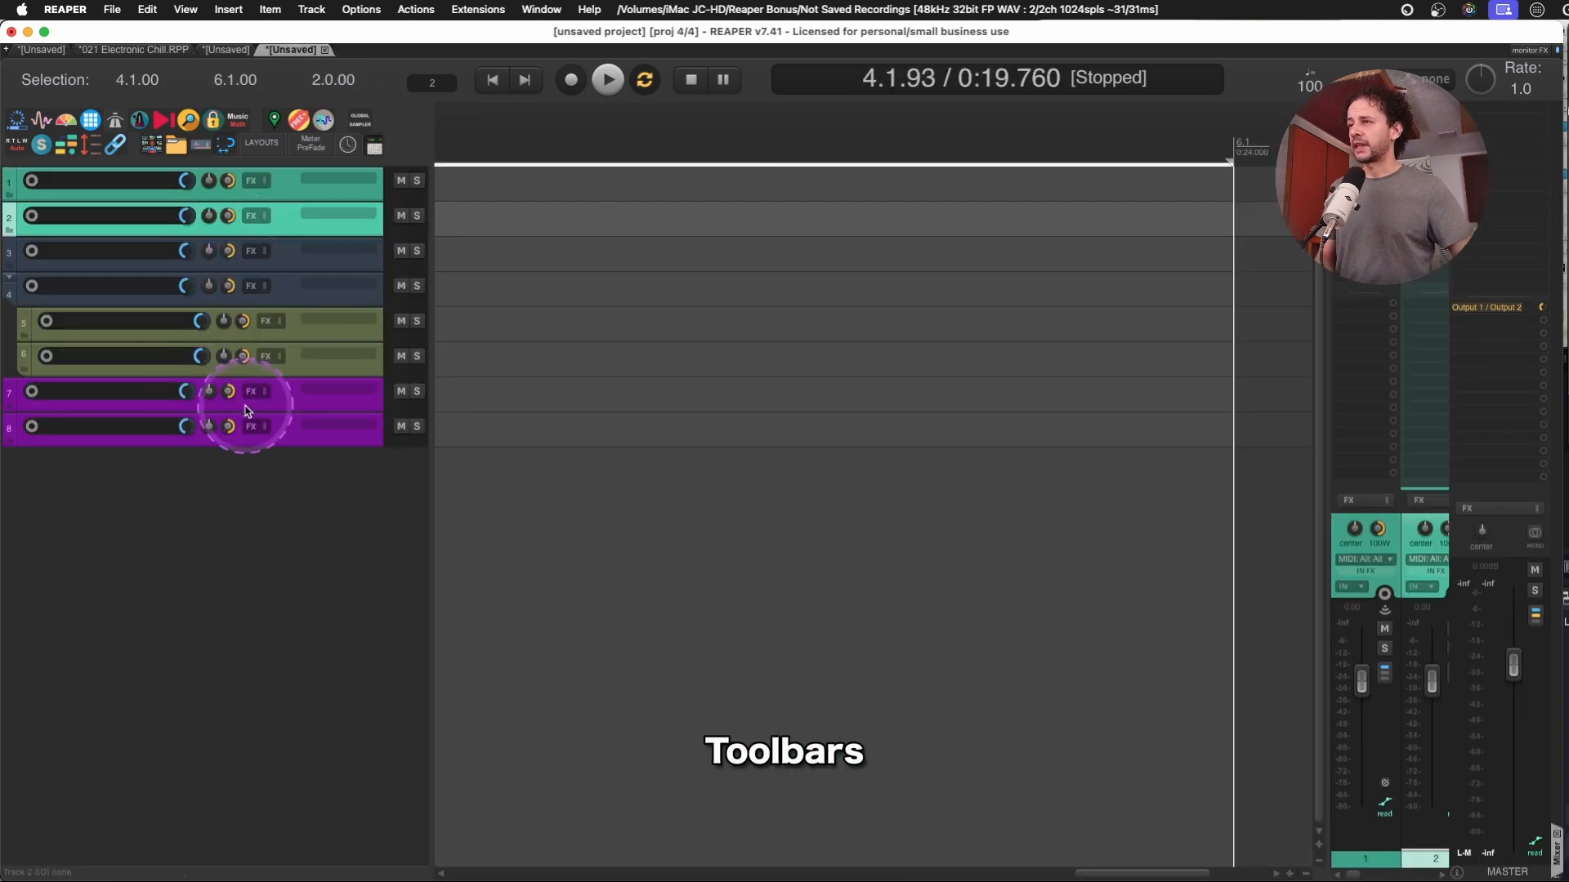
Examine the icon picker for the Toggle metronome button of Floating toolbar 1 and cancel the toolbar customization.
{"action": "right_click", "coordinate": [399, 144]}
{"action": "left_click", "coordinate": [435, 219]}
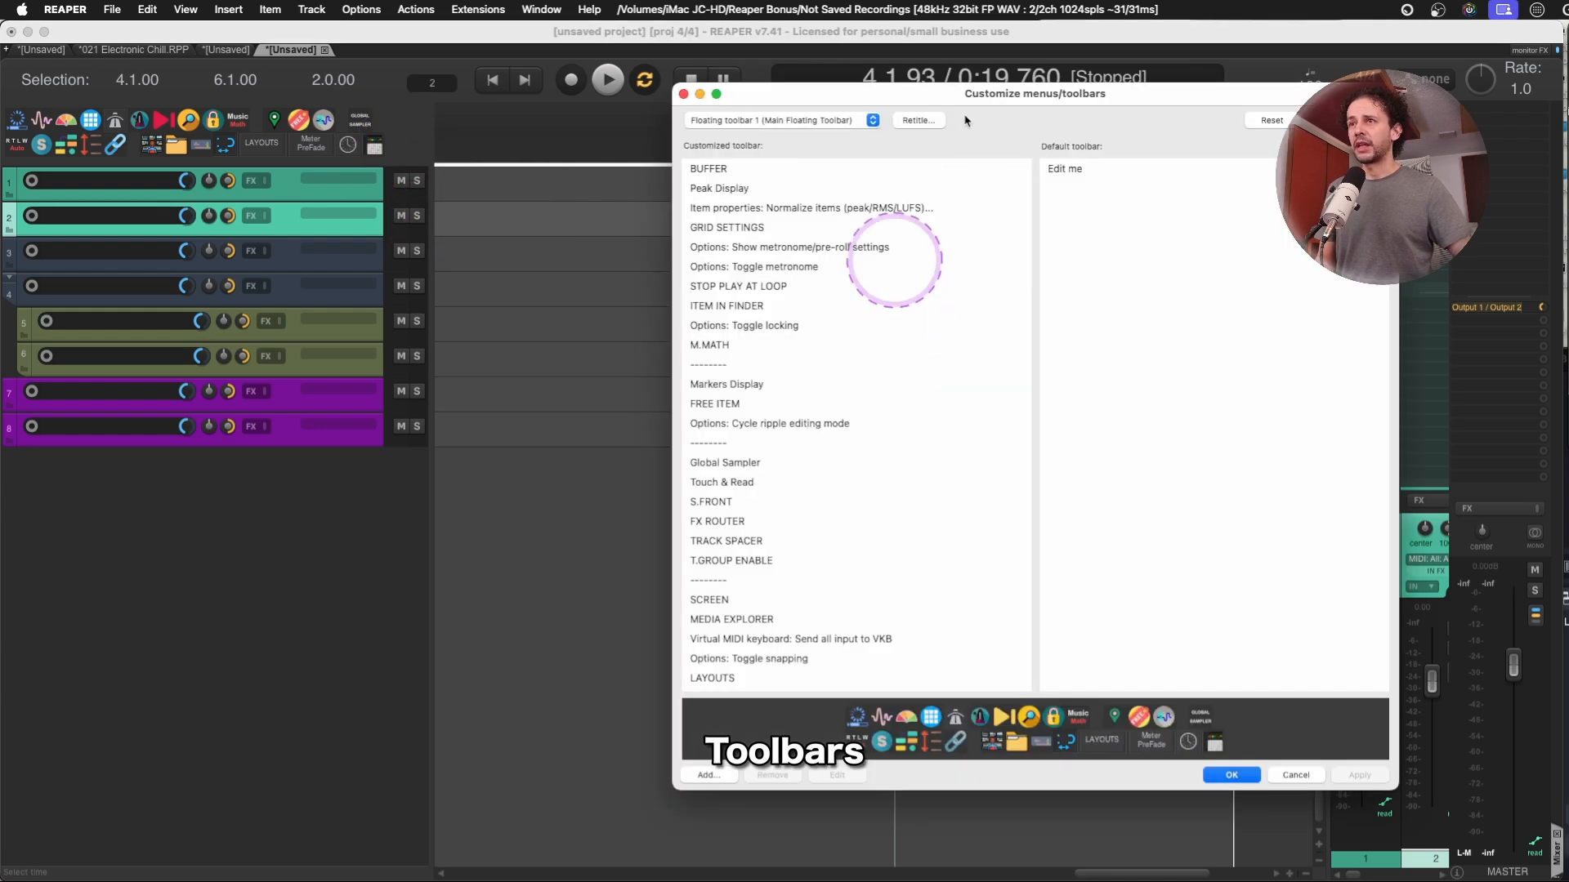
{"action": "left_click_drag", "start_coordinate": [972, 98], "coordinate": [793, 149]}
{"action": "double_click", "coordinate": [805, 764]}
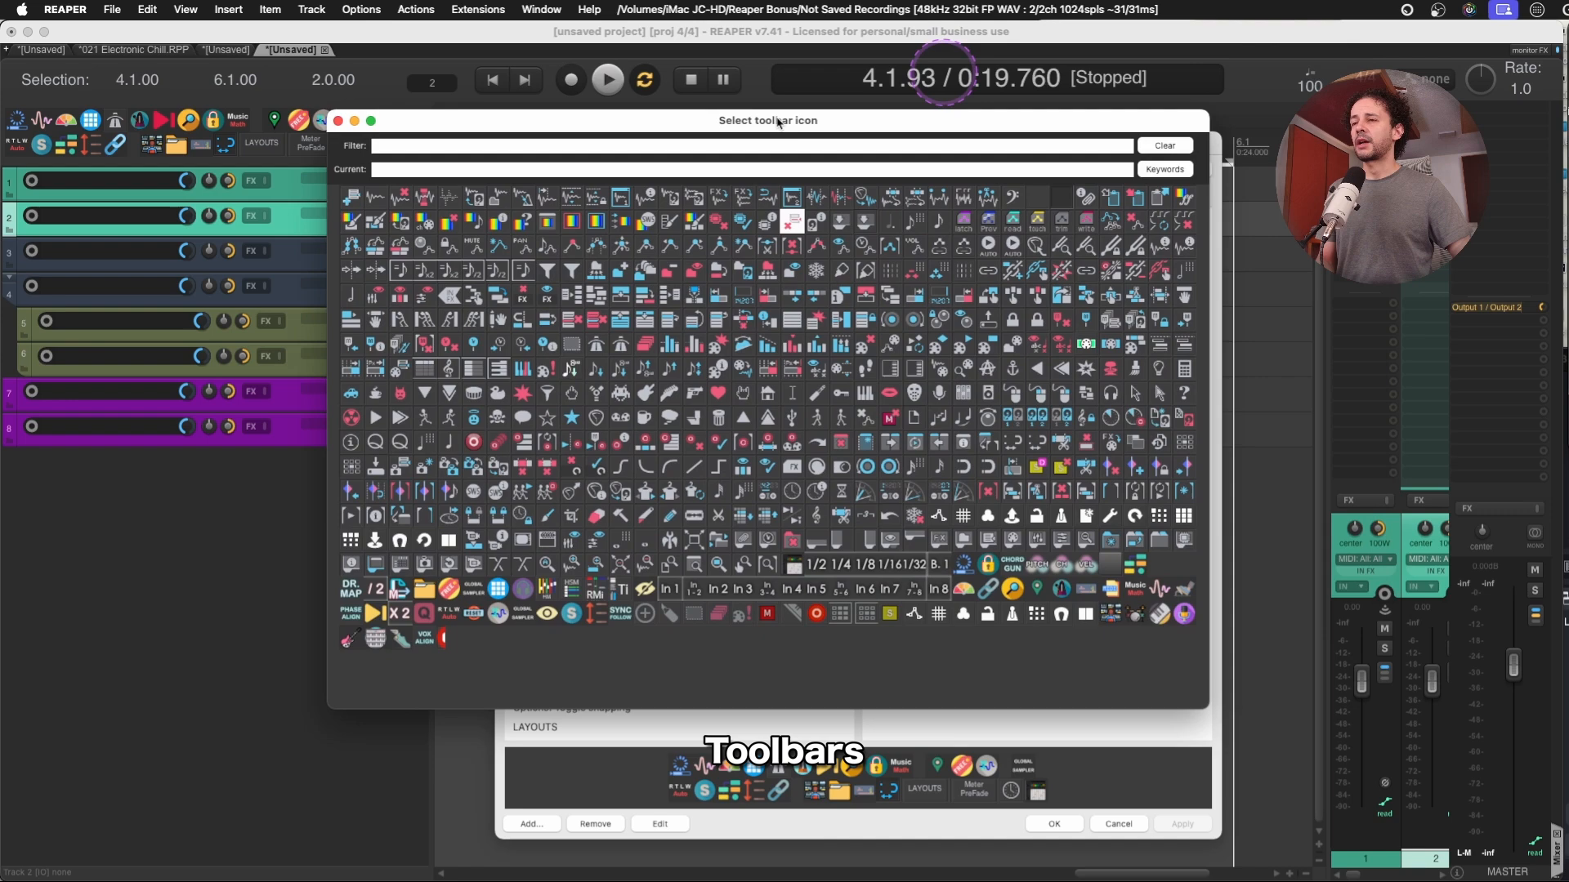
{"action": "left_click_drag", "start_coordinate": [940, 76], "coordinate": [771, 121]}
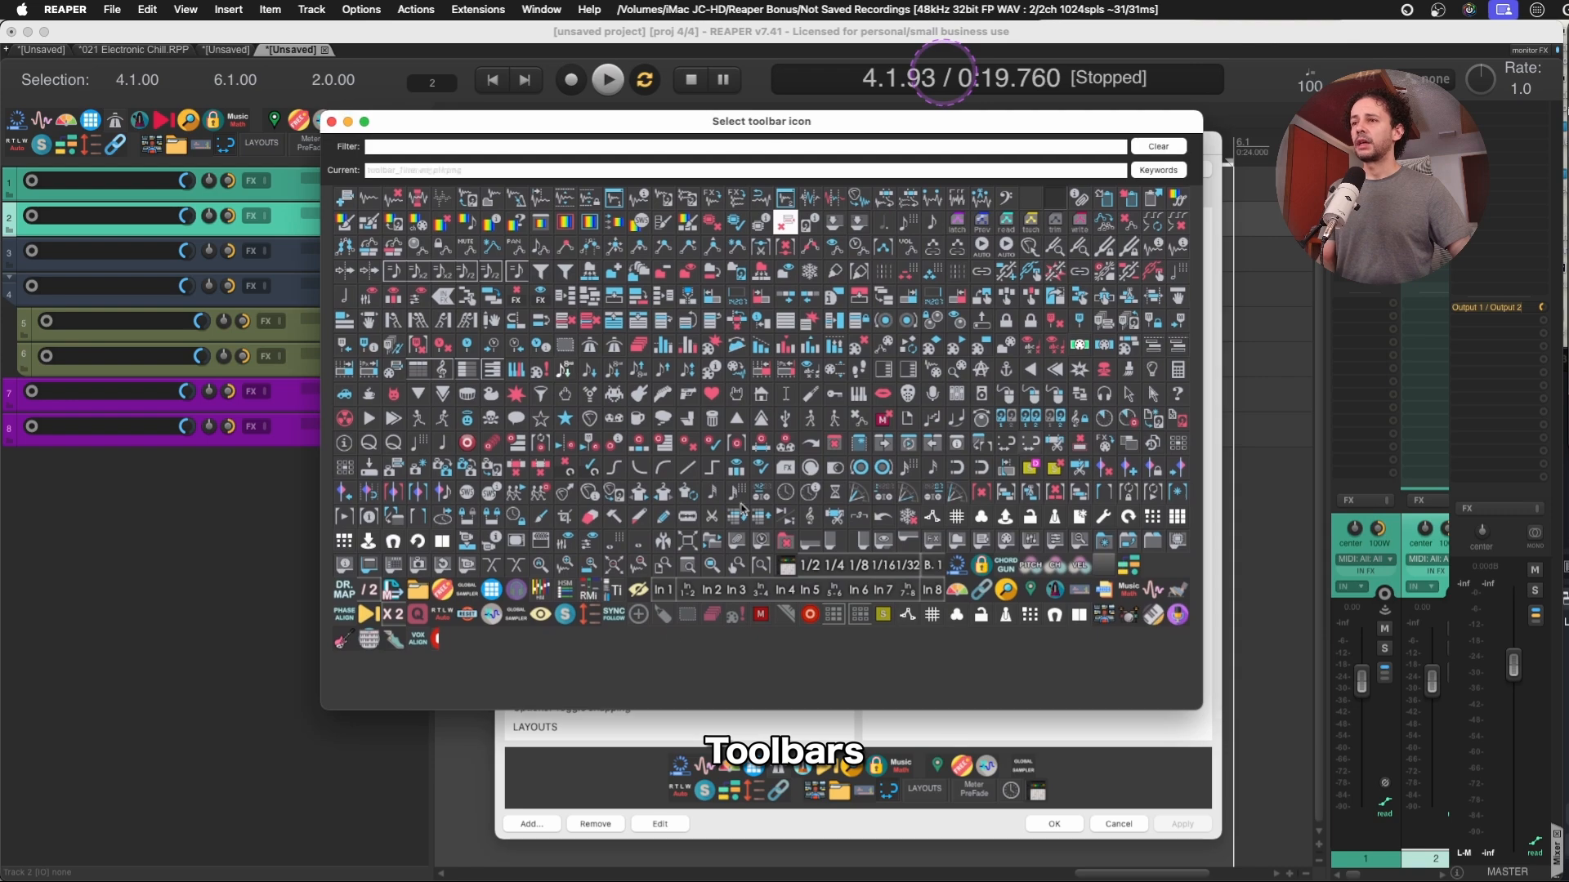
{"action": "key", "text": "Escape"}
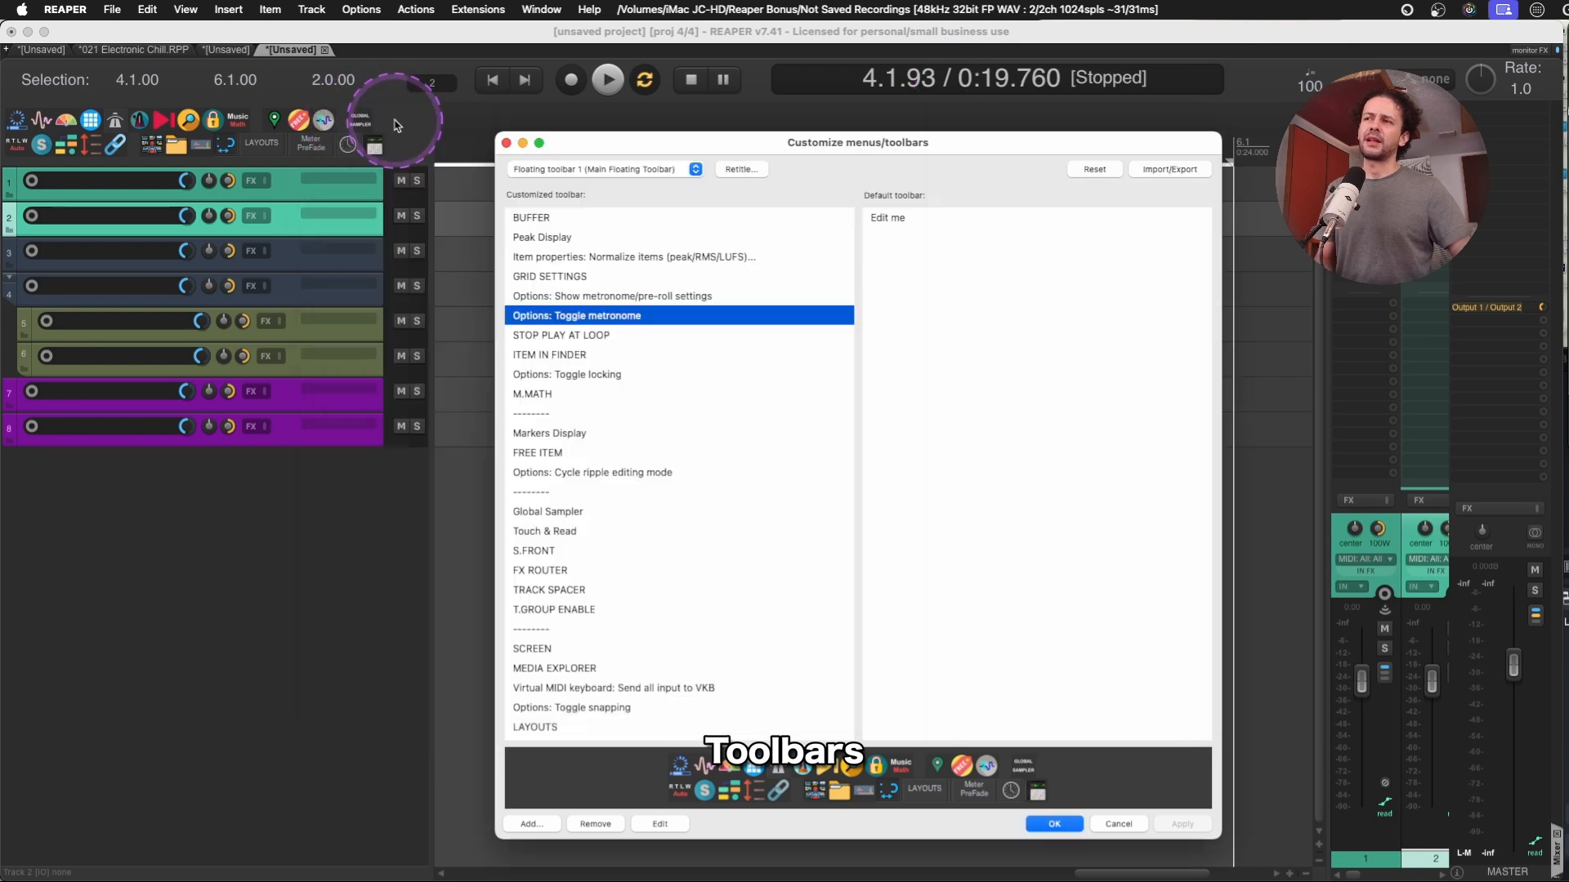
{"action": "left_click", "coordinate": [772, 805]}
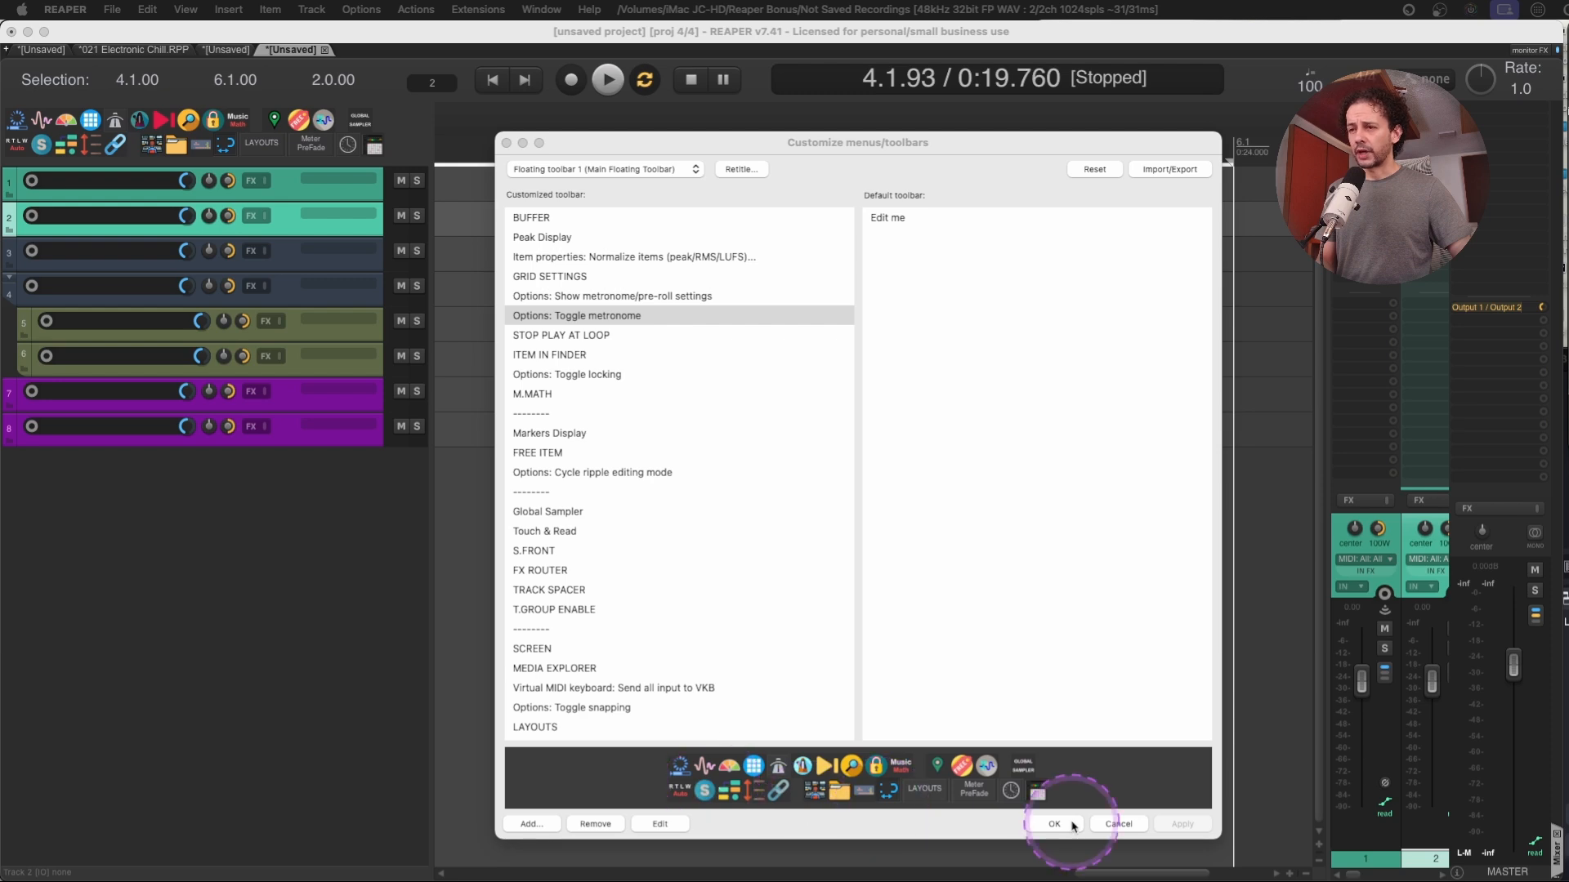
{"action": "left_click", "coordinate": [1121, 825]}
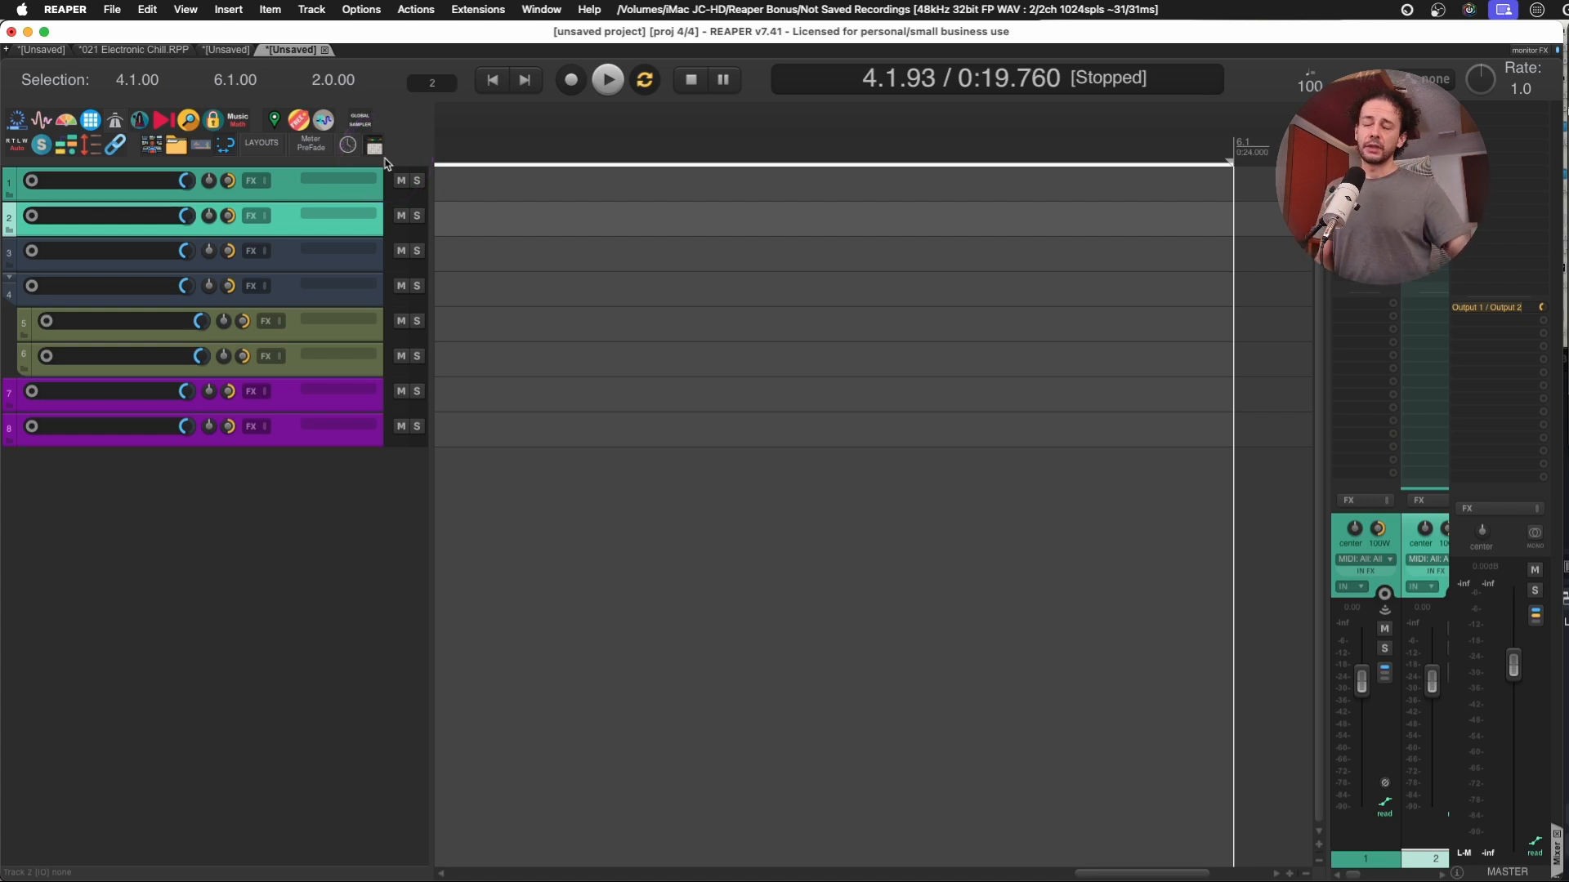
Show the Track Manager and select track 3 in it.
{"action": "left_click", "coordinate": [376, 149]}
{"action": "left_click", "coordinate": [181, 204]}
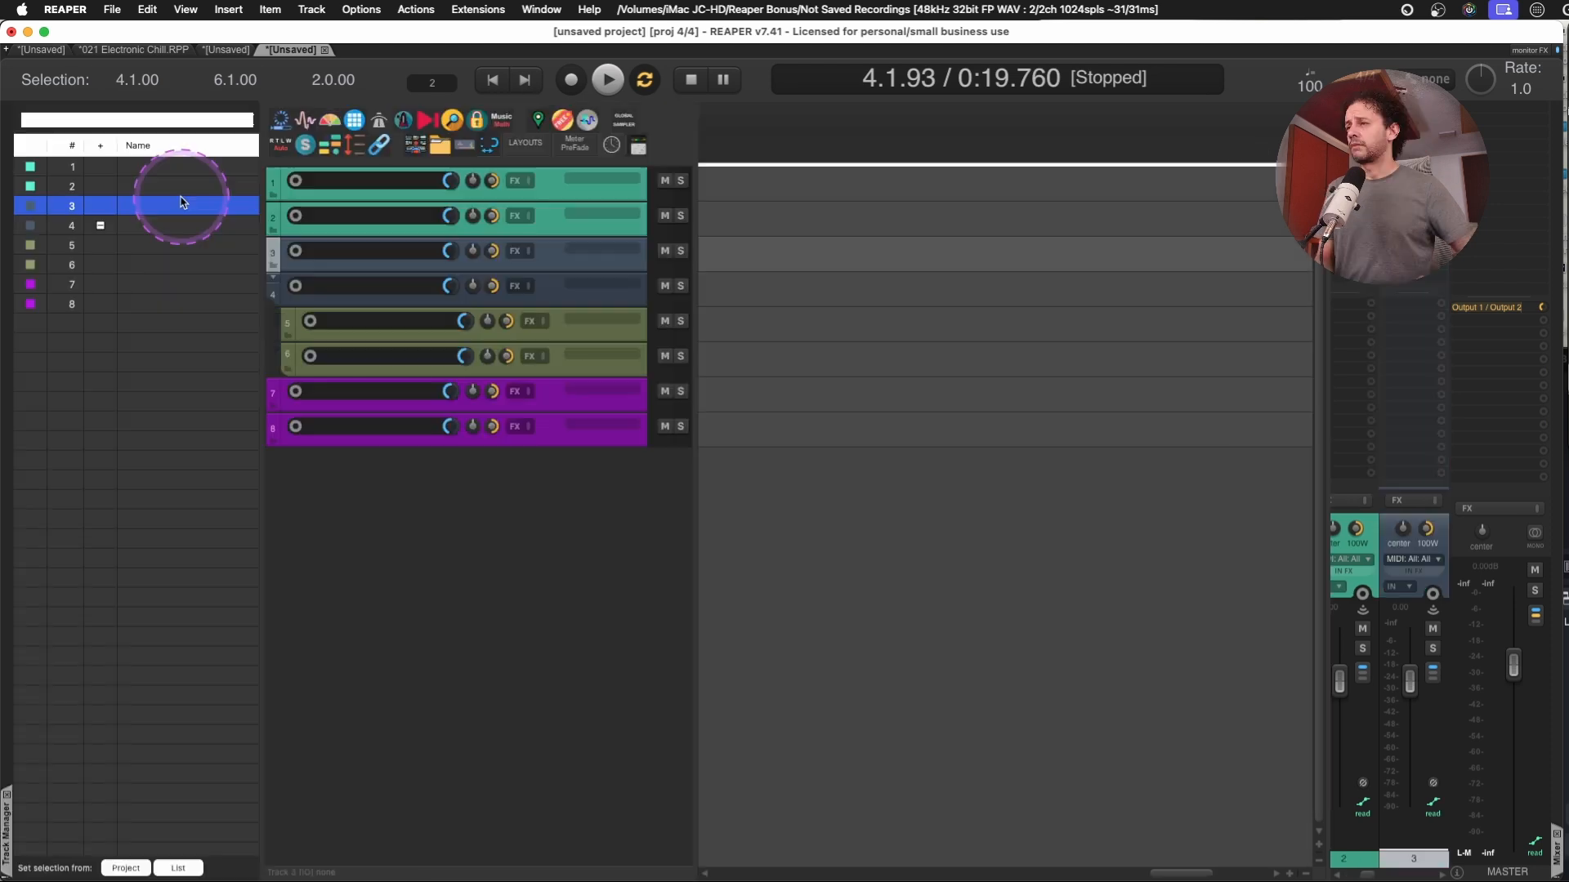
Step the selection up and down the Track Manager list and widen the manager to show its TCP and MCP columns.
{"action": "key", "text": "Down"}
{"action": "key", "text": "Down"}
{"action": "key", "text": "Up"}
{"action": "key", "text": "Up"}
{"action": "key", "text": "Up"}
{"action": "key", "text": "Up"}
{"action": "key", "text": "Down"}
{"action": "key", "text": "Down"}
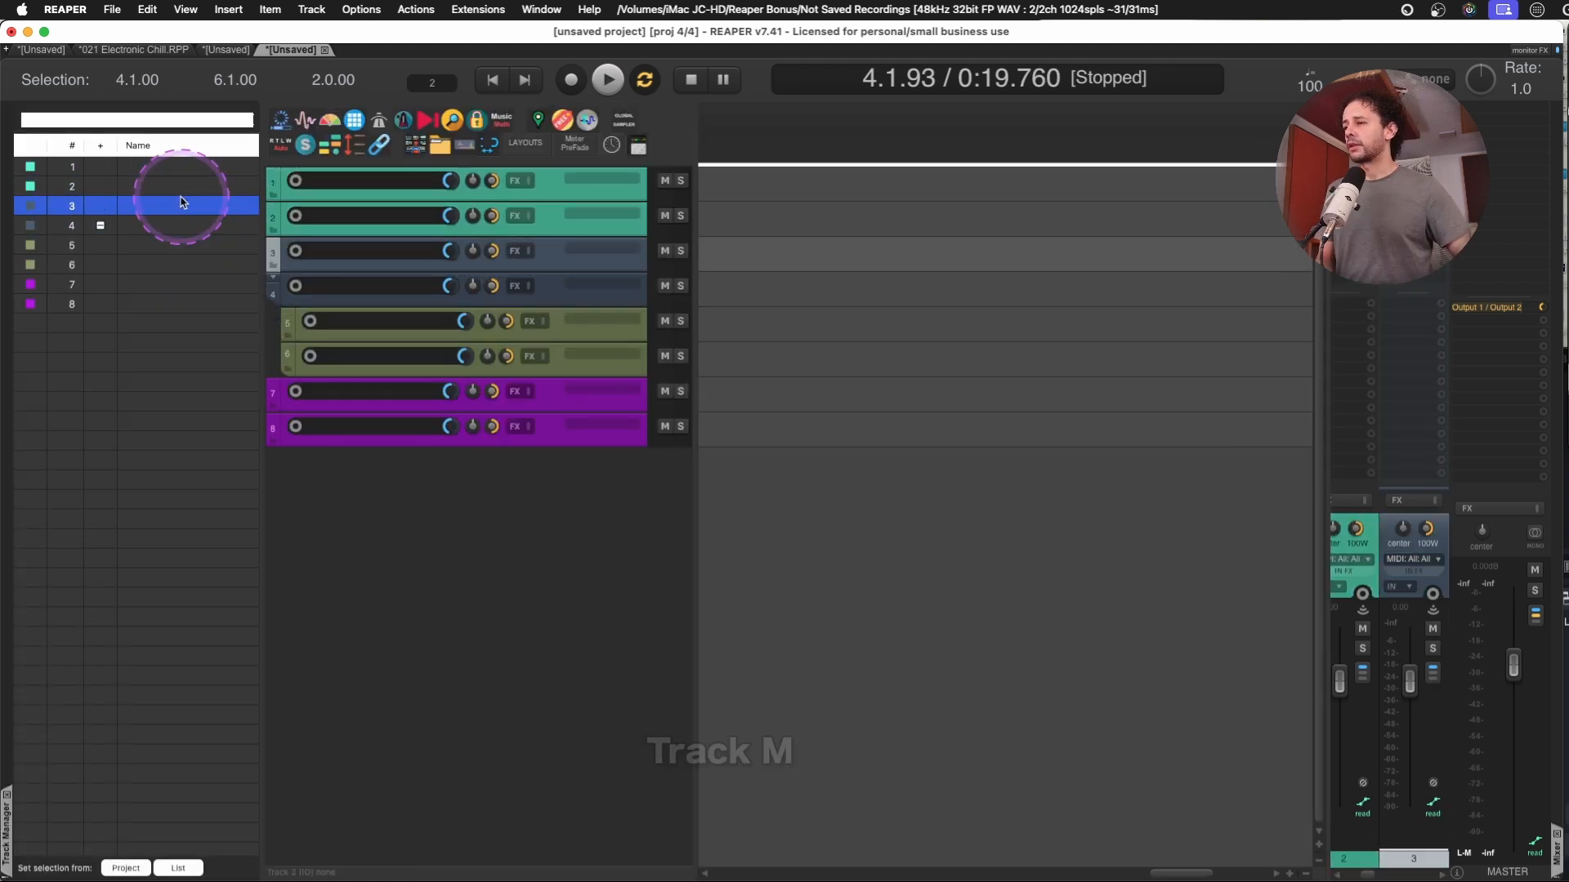
{"action": "left_click_drag", "start_coordinate": [260, 192], "coordinate": [355, 192]}
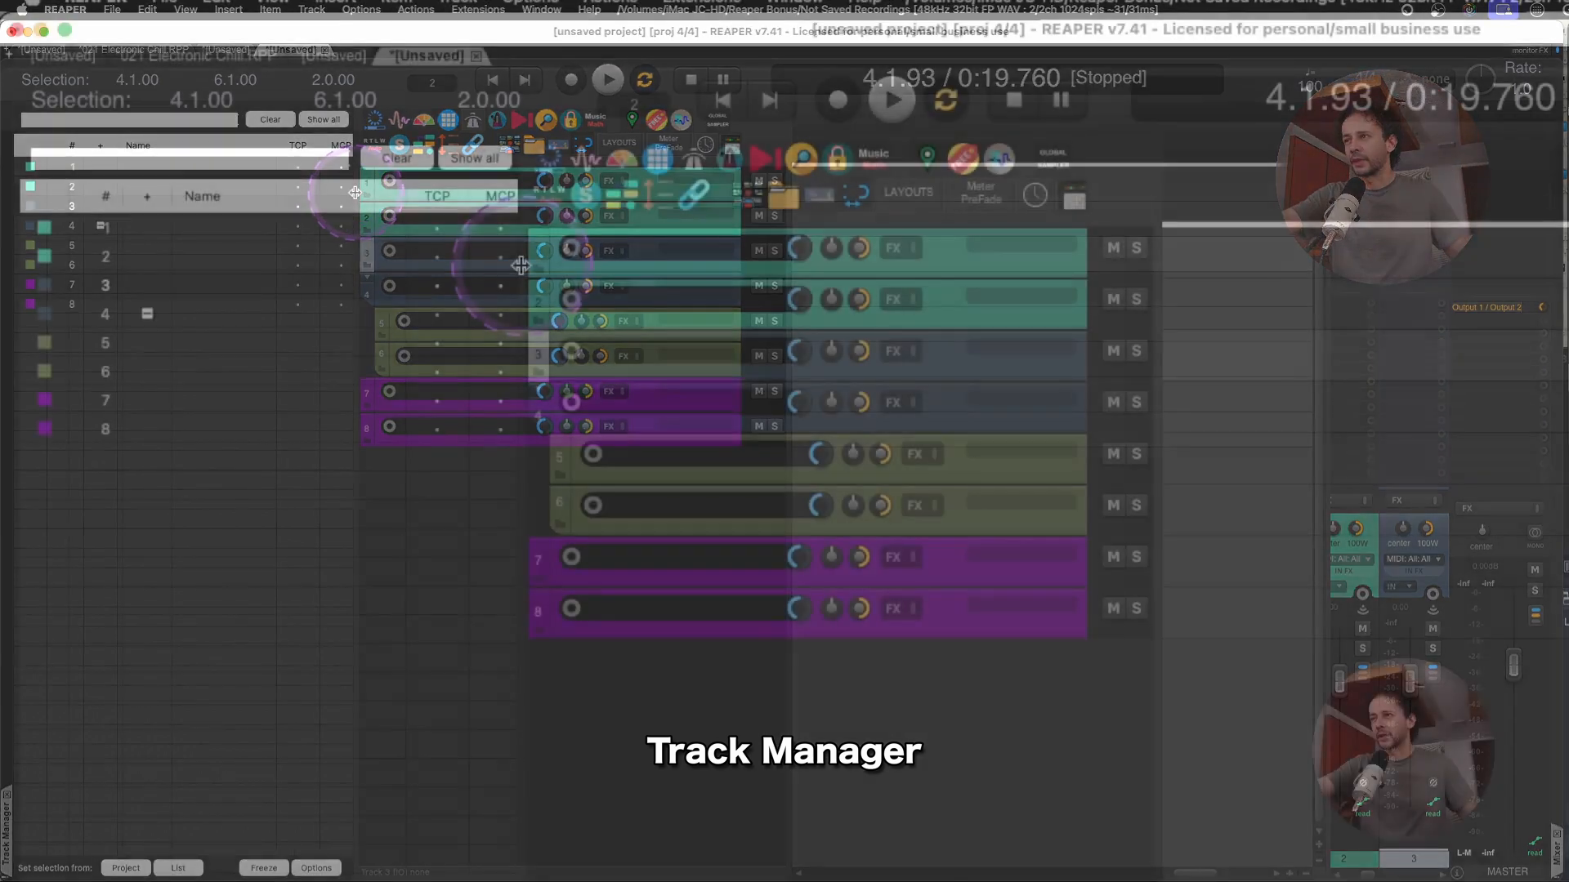
Select track 2 in the Track Manager and move the selection back and forth through the neighbouring tracks.
{"action": "left_click", "coordinate": [215, 245]}
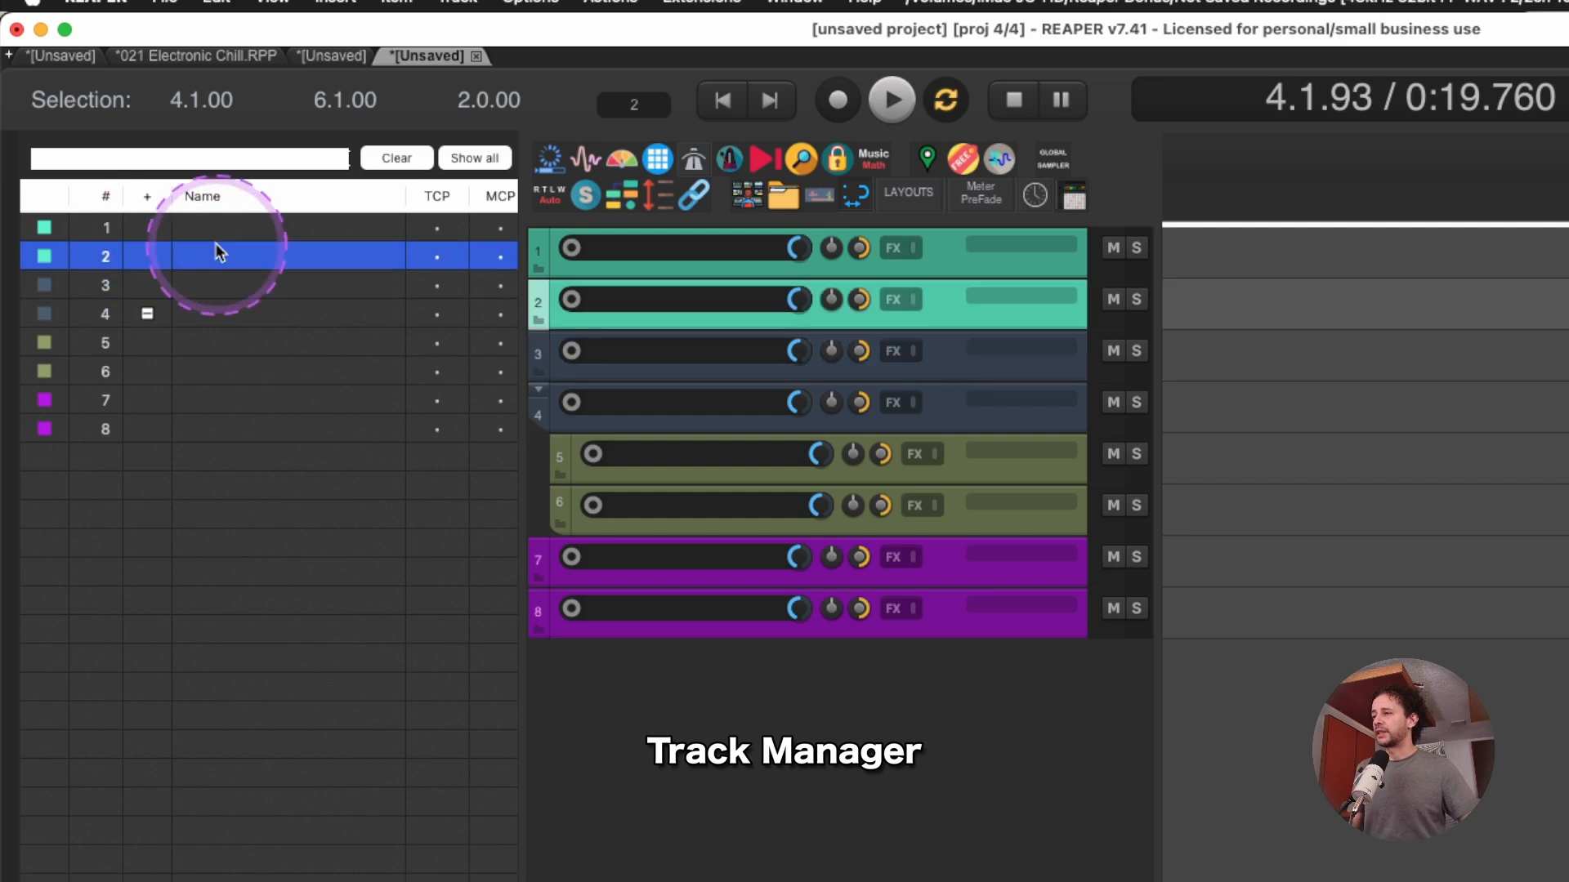
{"action": "key", "text": "Down"}
{"action": "key", "text": "Down"}
{"action": "key", "text": "Up"}
{"action": "key", "text": "Up"}
{"action": "key", "text": "Up"}
{"action": "key", "text": "Down"}
{"action": "key", "text": "Down"}
{"action": "key", "text": "Down"}
{"action": "key", "text": "Up"}
{"action": "key", "text": "Up"}
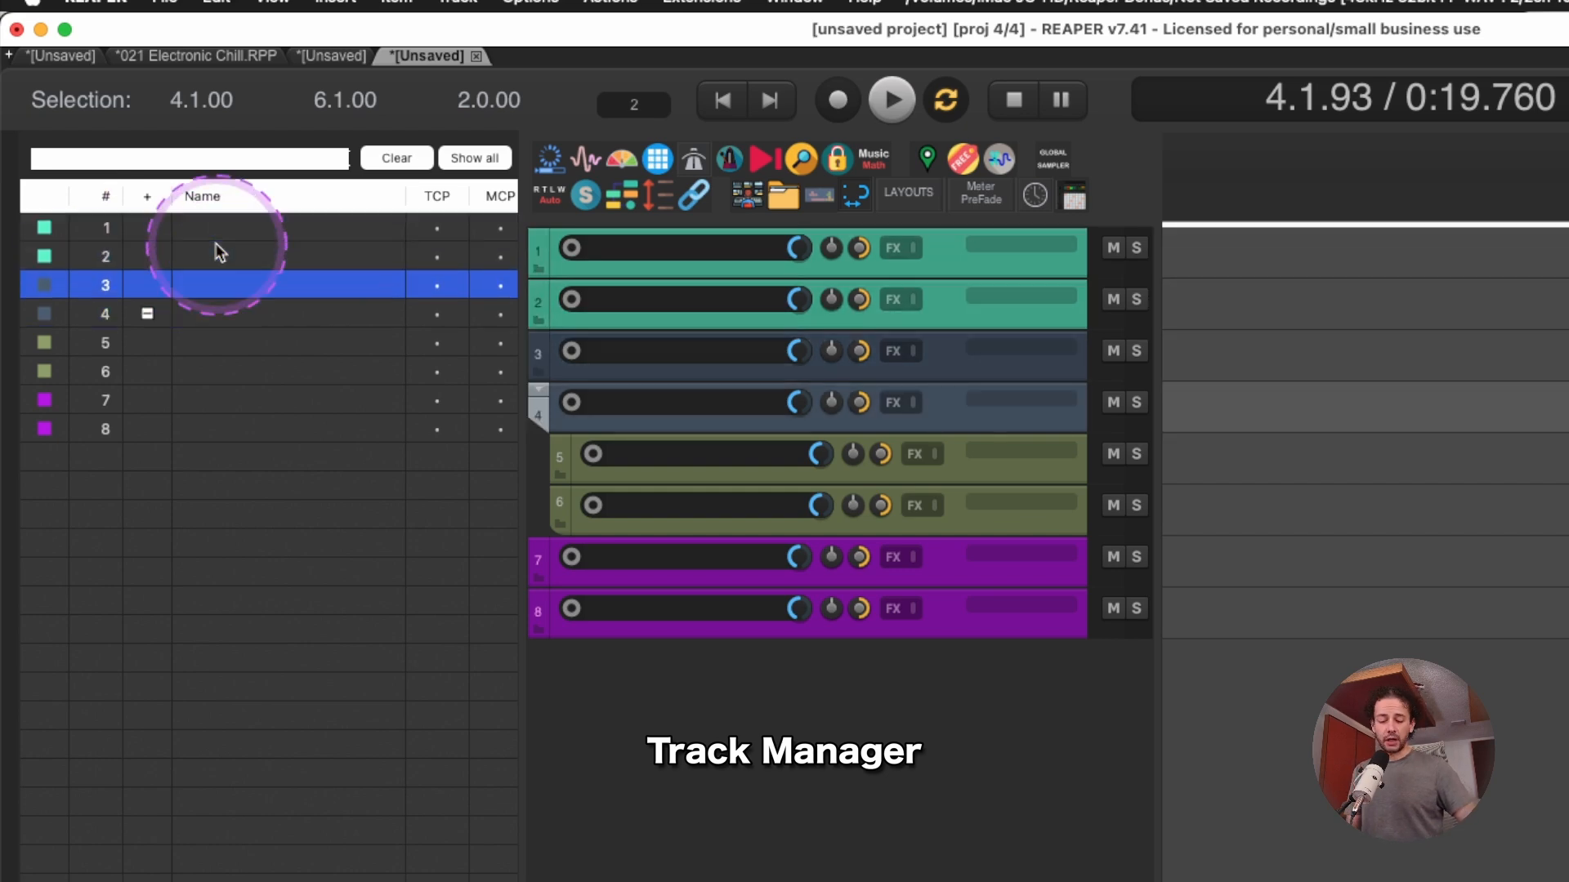
Select track 1 in the Track Manager and name it TRACK 1.
{"action": "key", "text": "Down"}
{"action": "key", "text": "Down"}
{"action": "key", "text": "Up"}
{"action": "key", "text": "Up"}
{"action": "key", "text": "Up"}
{"action": "key", "text": "Return"}
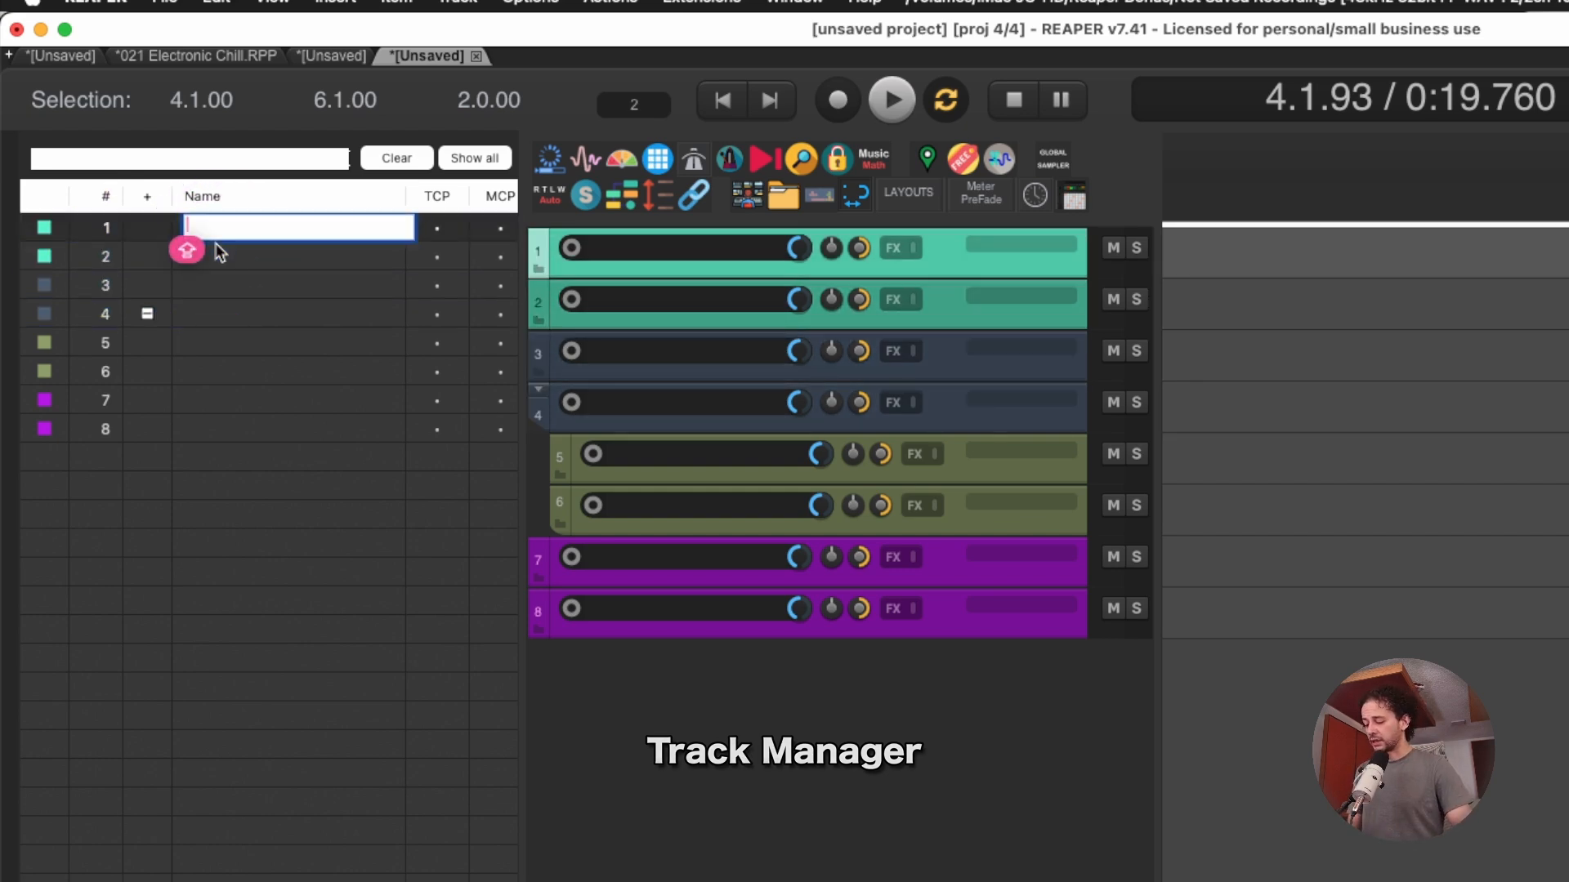
{"action": "type", "text": "TRACK 1"}
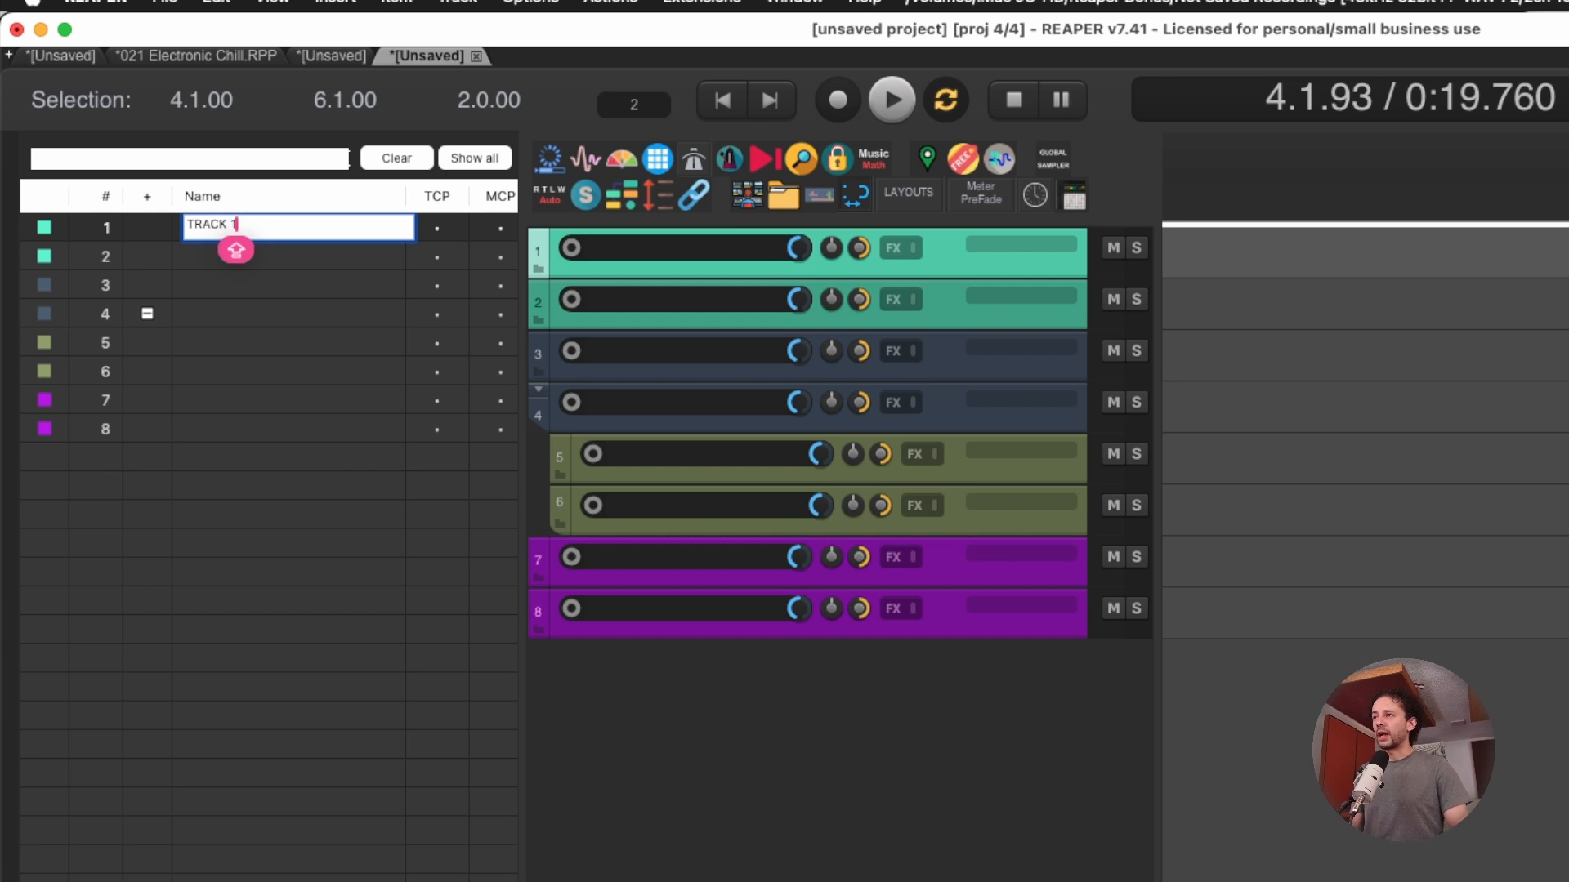
{"action": "left_click", "coordinate": [263, 649]}
Name track 2 T2 in the Track Manager.
{"action": "left_click", "coordinate": [224, 250]}
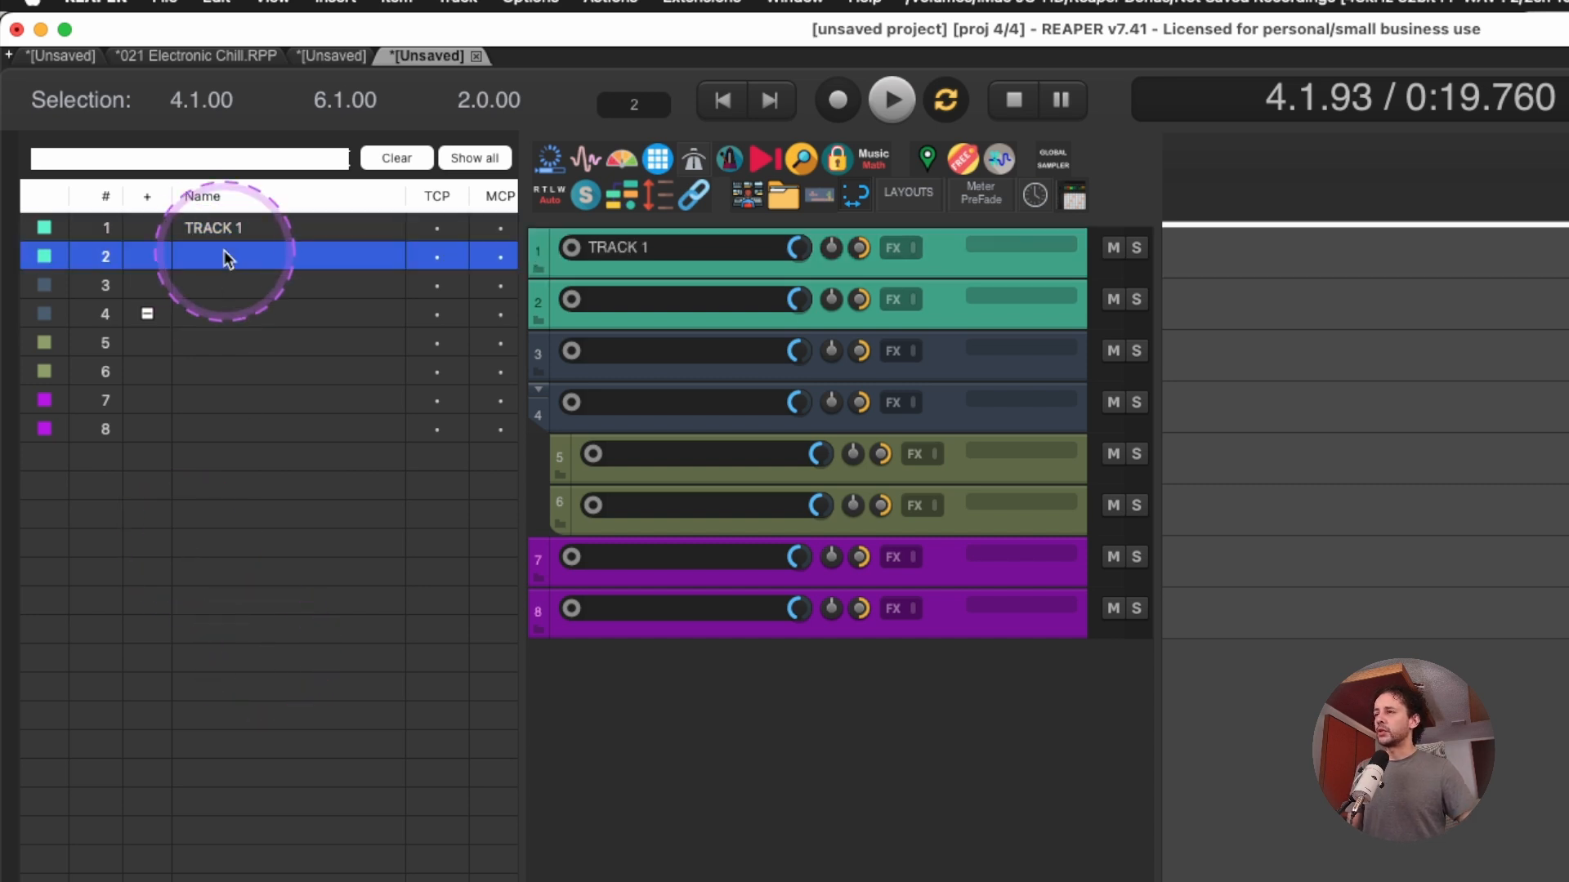
{"action": "left_click", "coordinate": [224, 250]}
{"action": "left_click", "coordinate": [278, 772]}
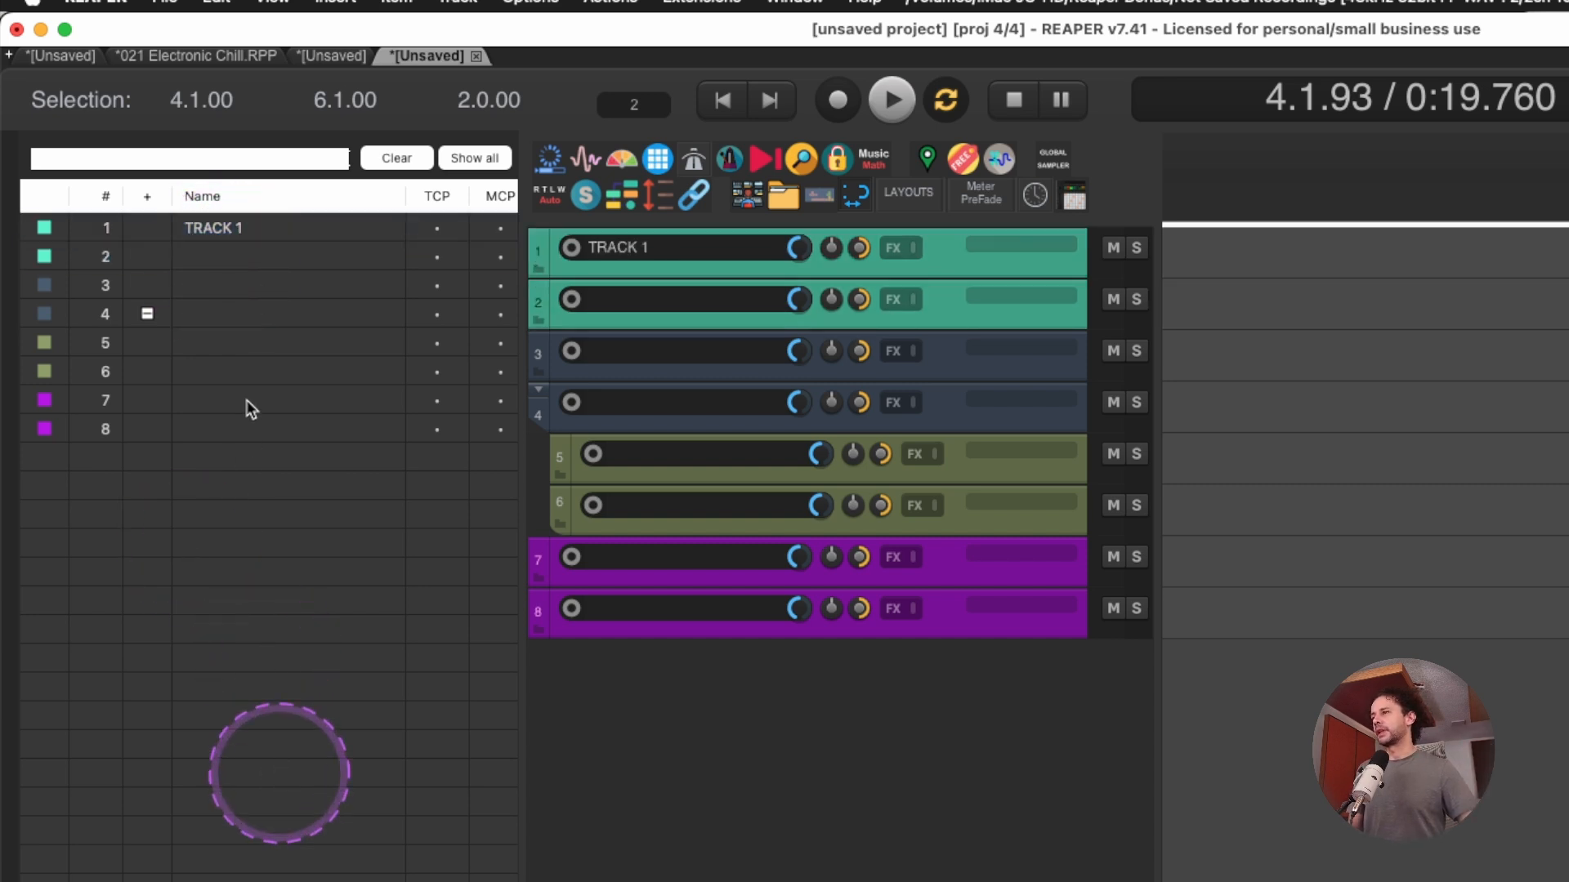
{"action": "left_click", "coordinate": [261, 263]}
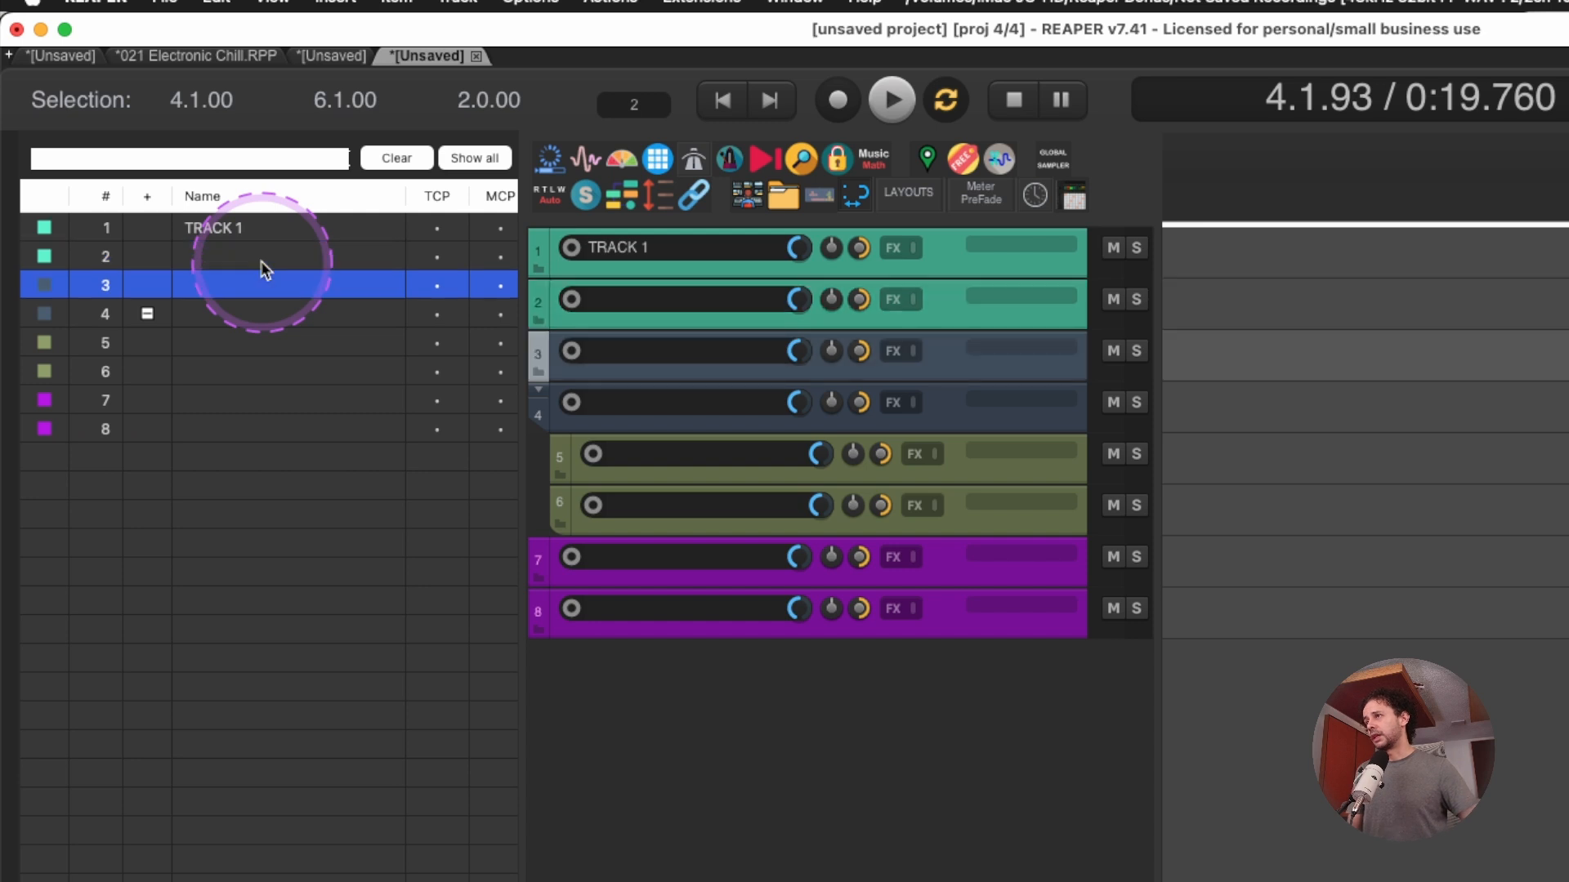
{"action": "left_click", "coordinate": [262, 261]}
{"action": "type", "text": "T2"}
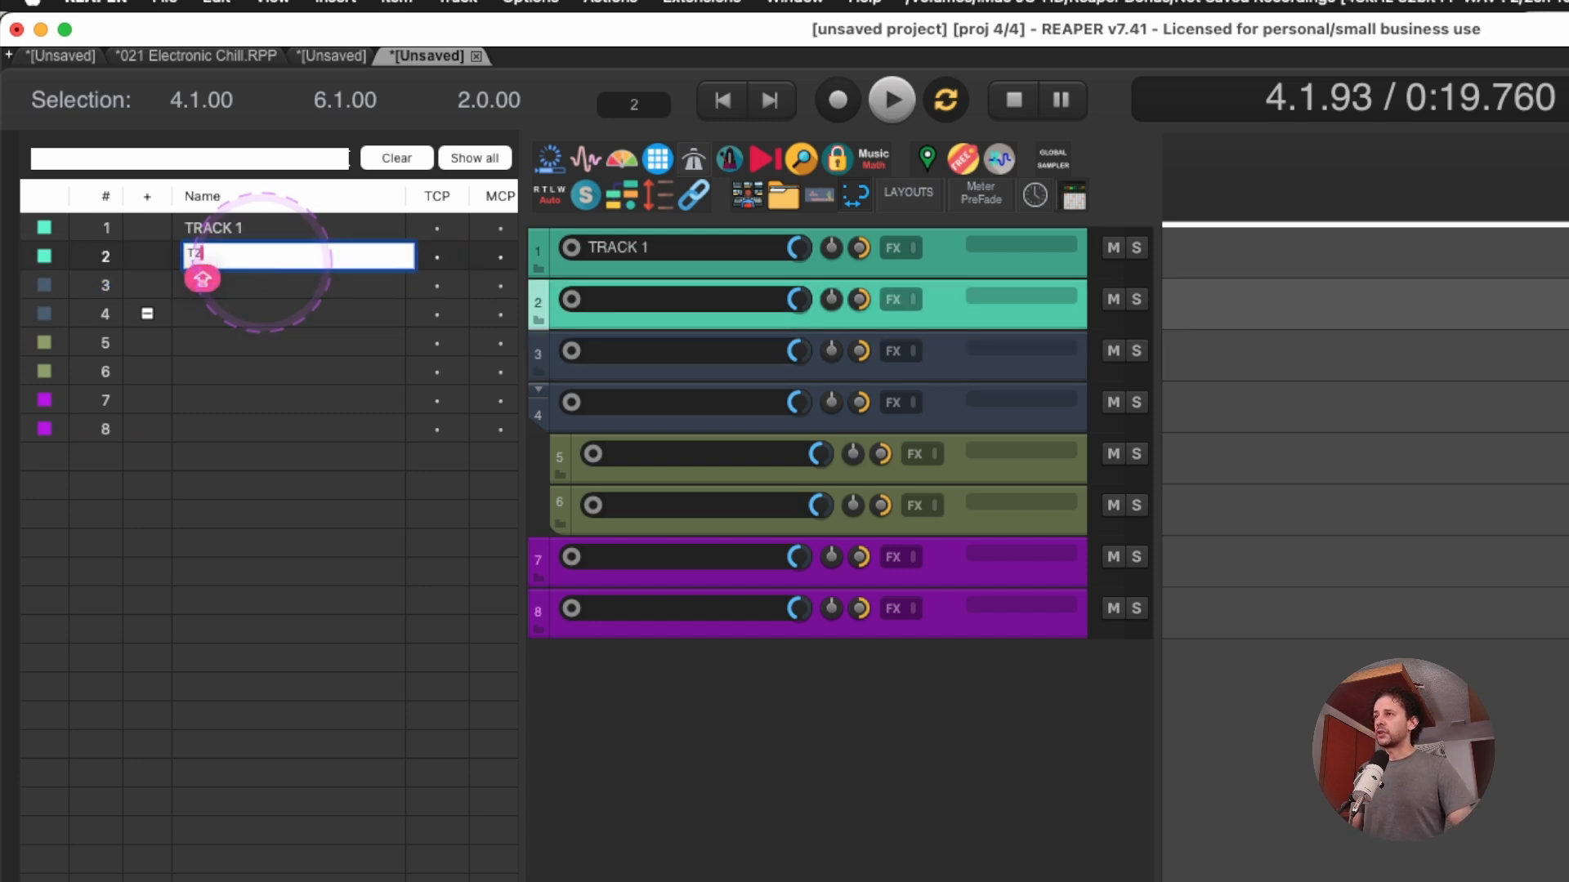
Name track 3 T3 and track 4 G4 in the Track Manager.
{"action": "key", "text": "Tab"}
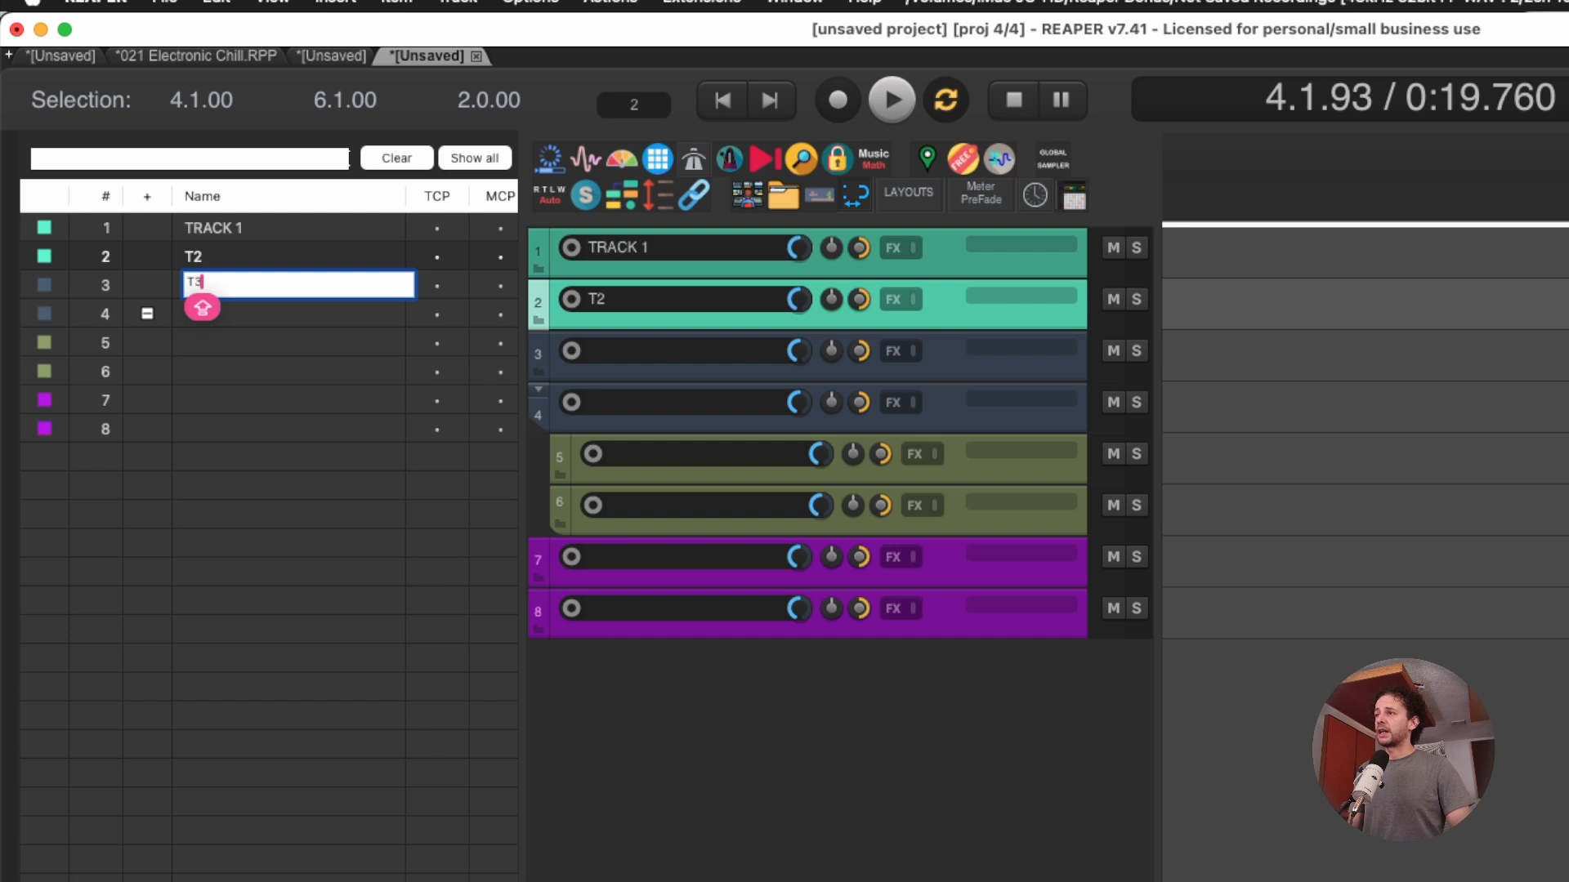
{"action": "key", "text": "Tab"}
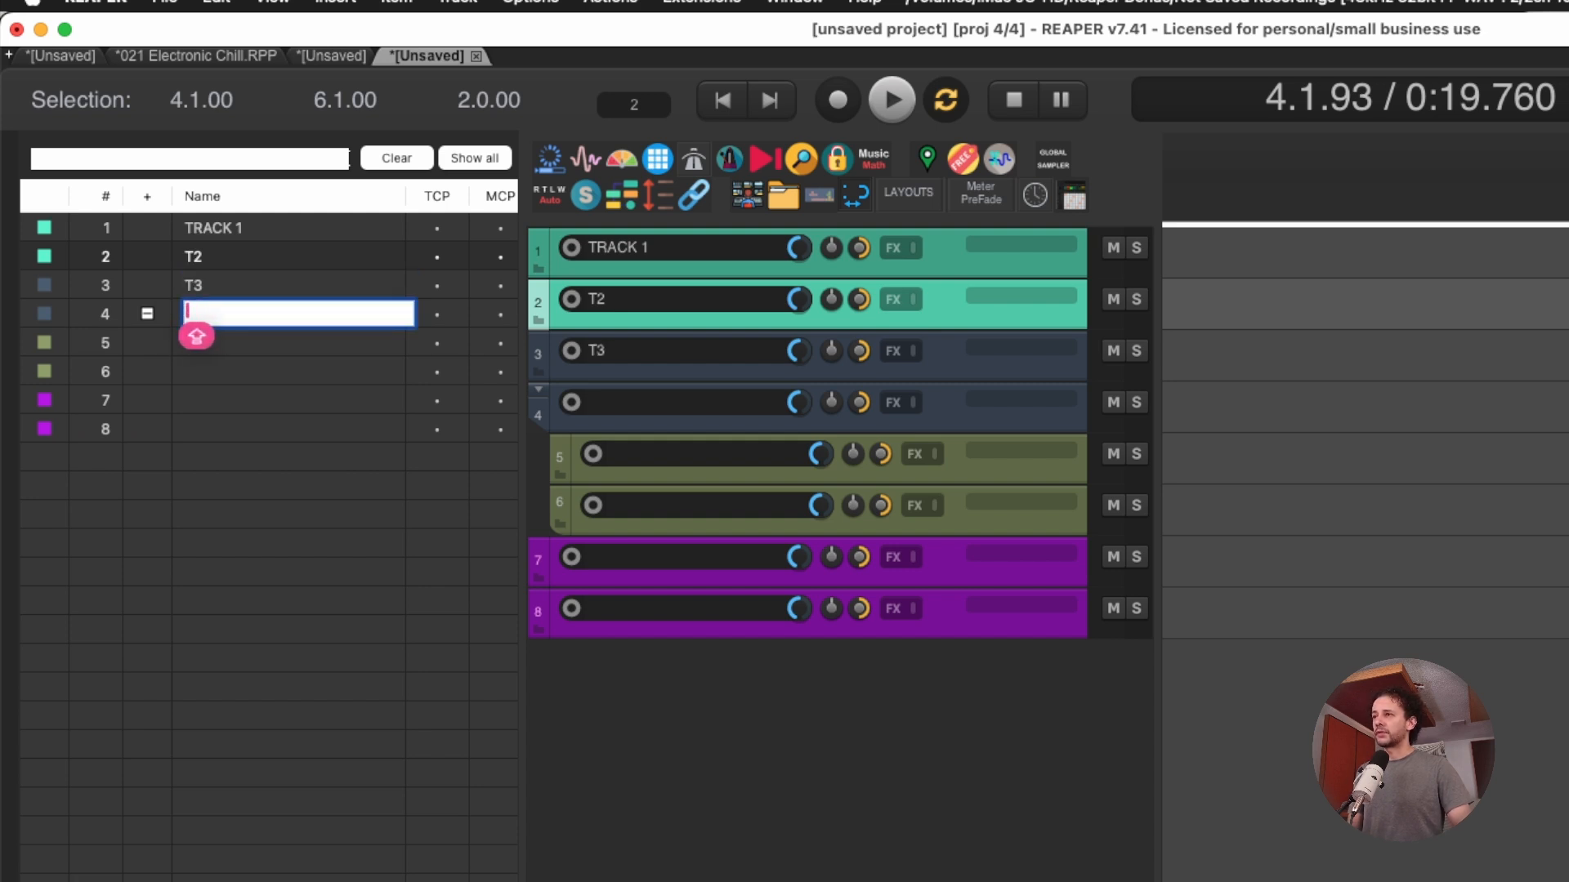
{"action": "key", "text": "shift+Tab"}
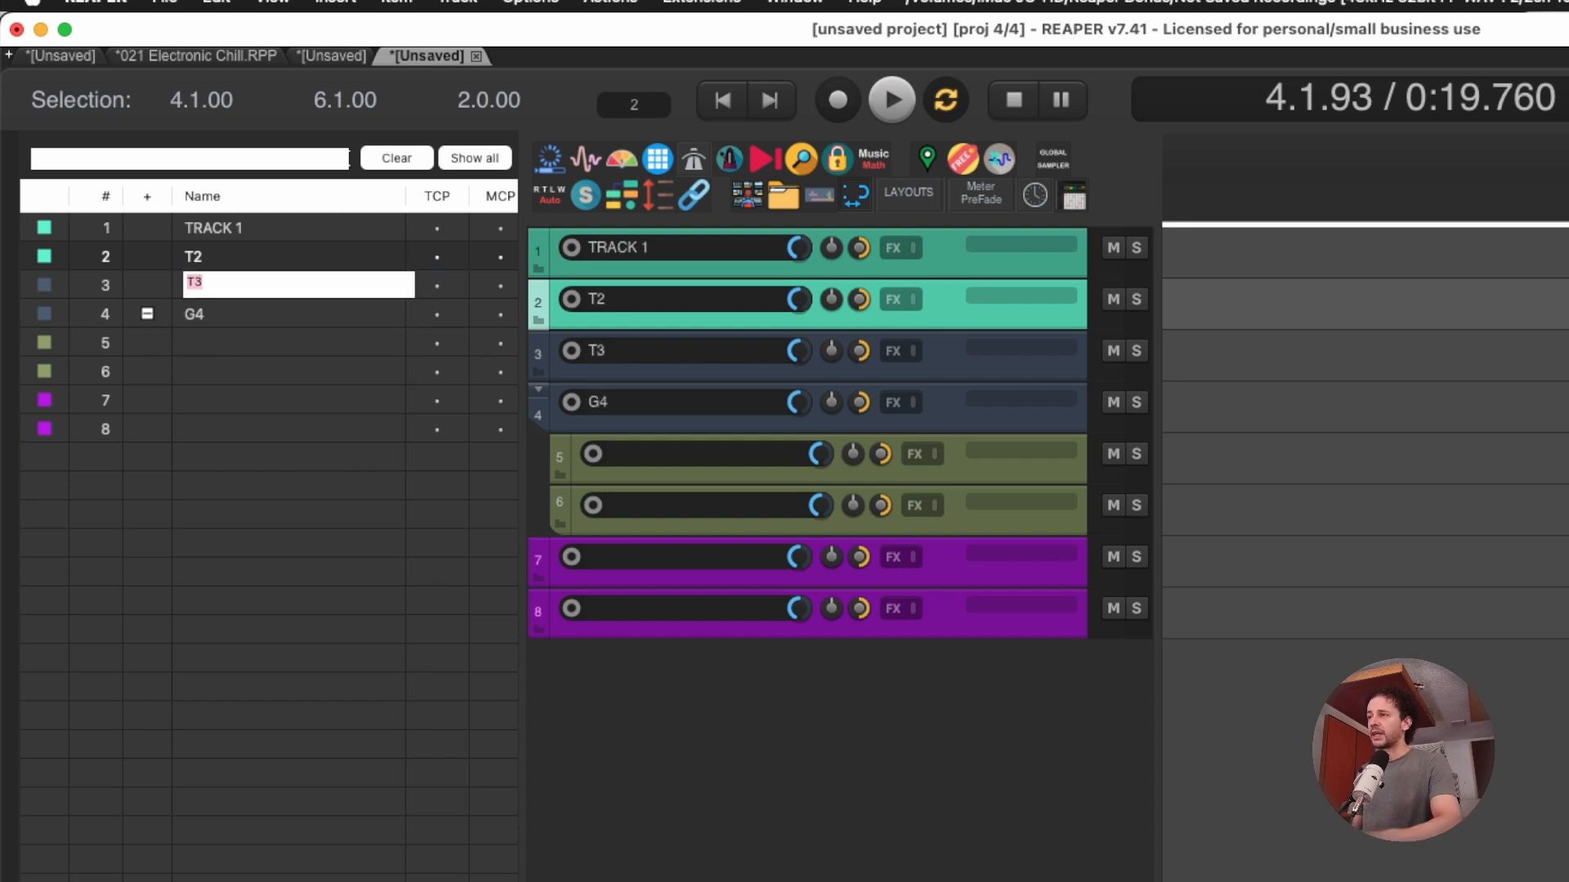
Move the name editing back to track 1, advance it through the following tracks, and leave the name editing.
{"action": "key", "text": "shift+Tab"}
{"action": "key", "text": "shift+Tab"}
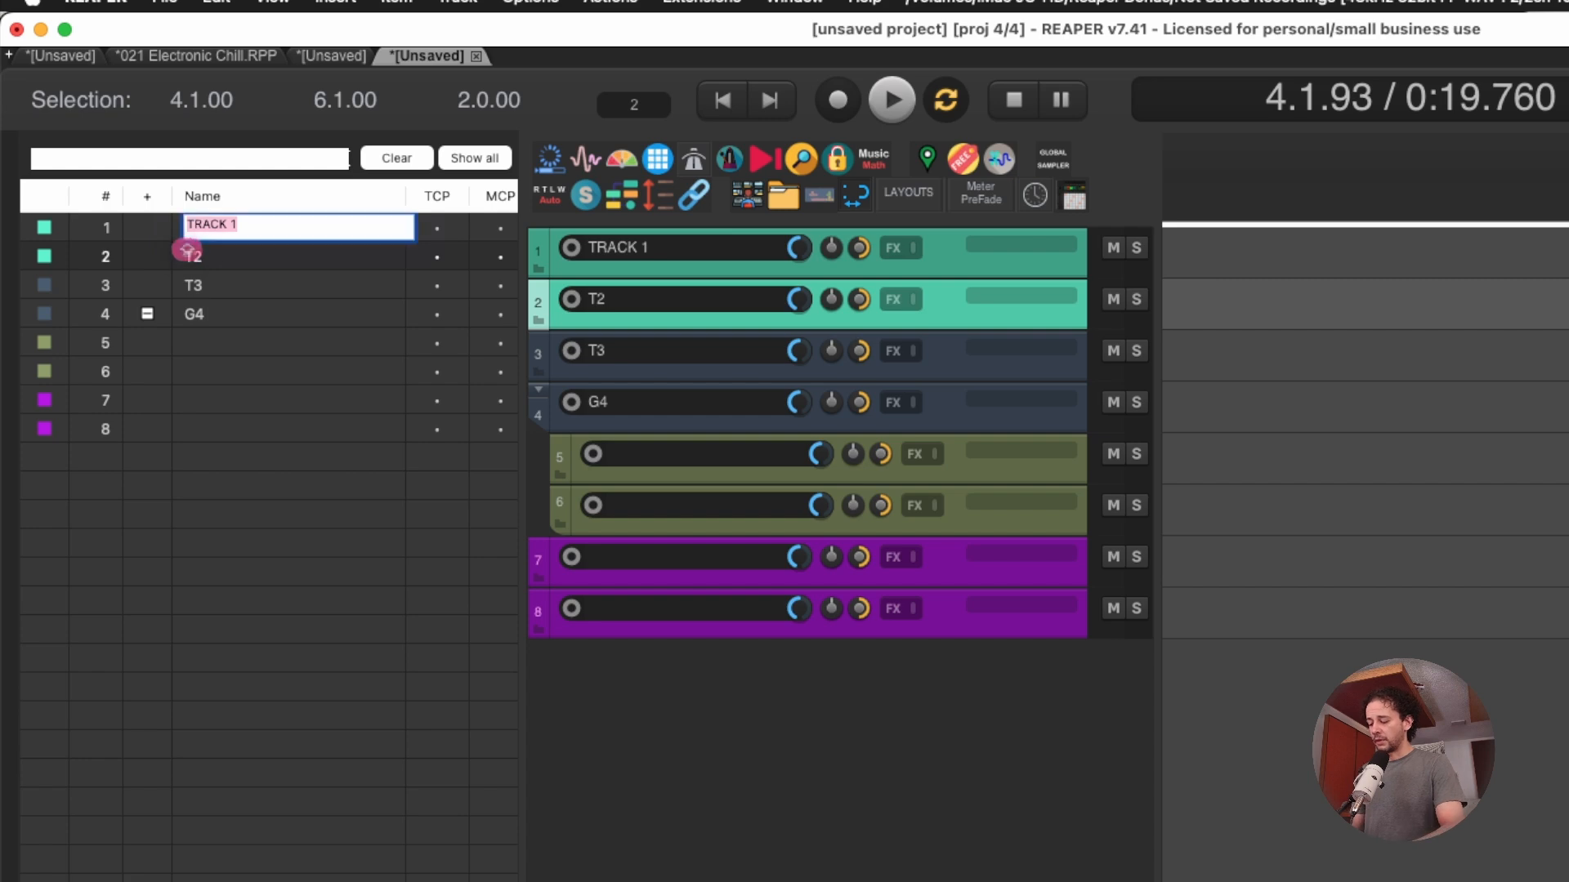
{"action": "key", "text": "Tab"}
{"action": "key", "text": "Tab"}
{"action": "key", "text": "Tab"}
{"action": "key", "text": "Tab"}
{"action": "key", "text": "Tab"}
{"action": "key", "text": "Tab"}
{"action": "left_click", "coordinate": [184, 420]}
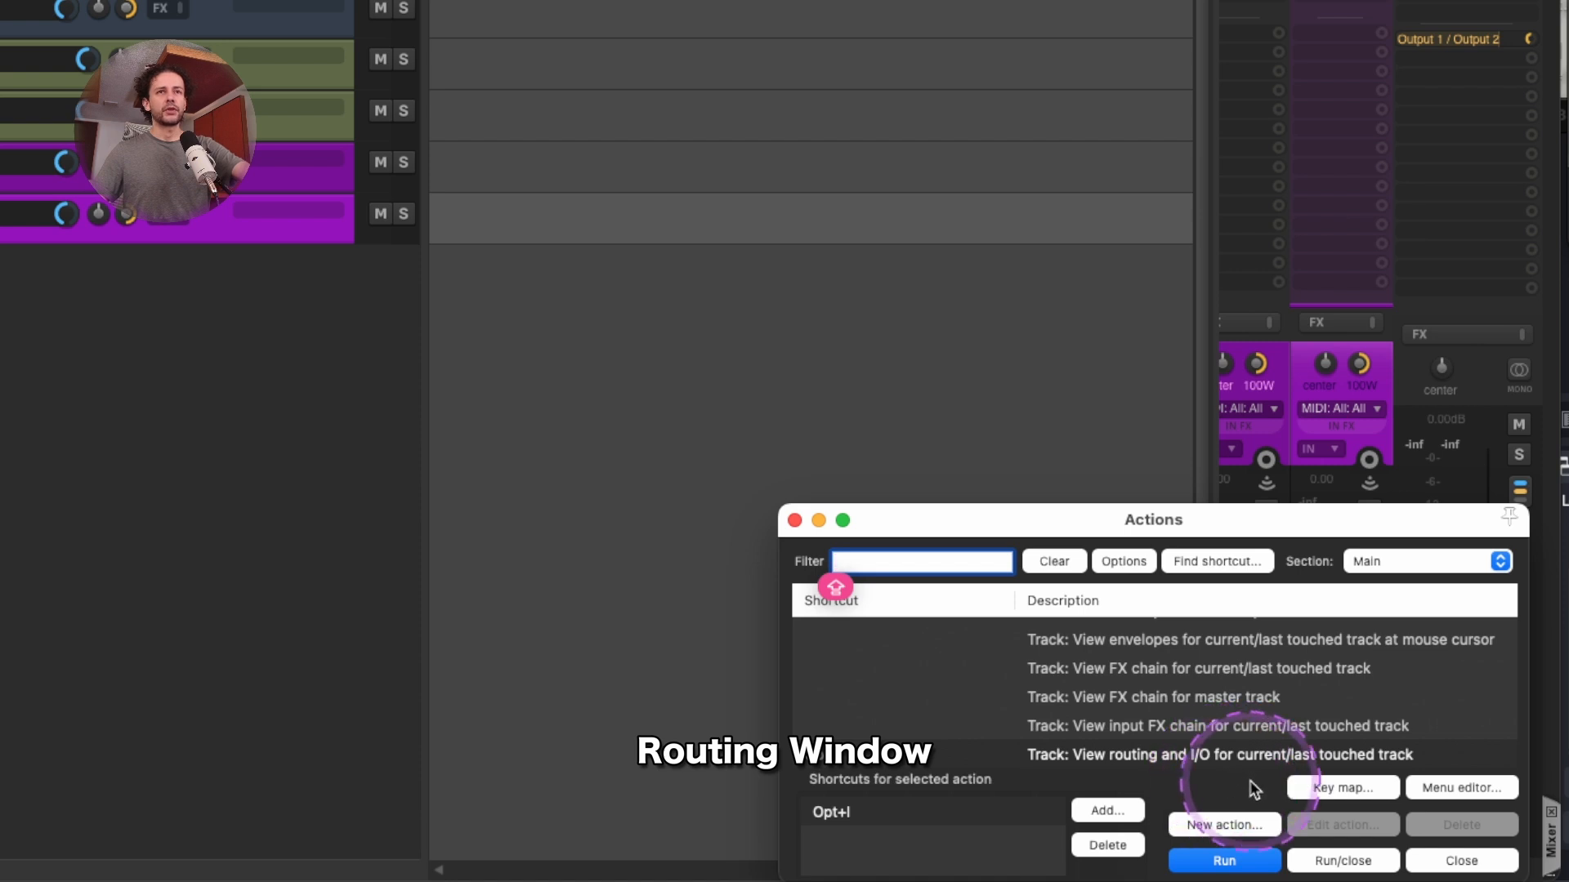
Close the Actions list, show the routing window for track 8, and check its options for new sends and receives.
{"action": "left_click", "coordinate": [1463, 861]}
{"action": "key", "text": "alt+i"}
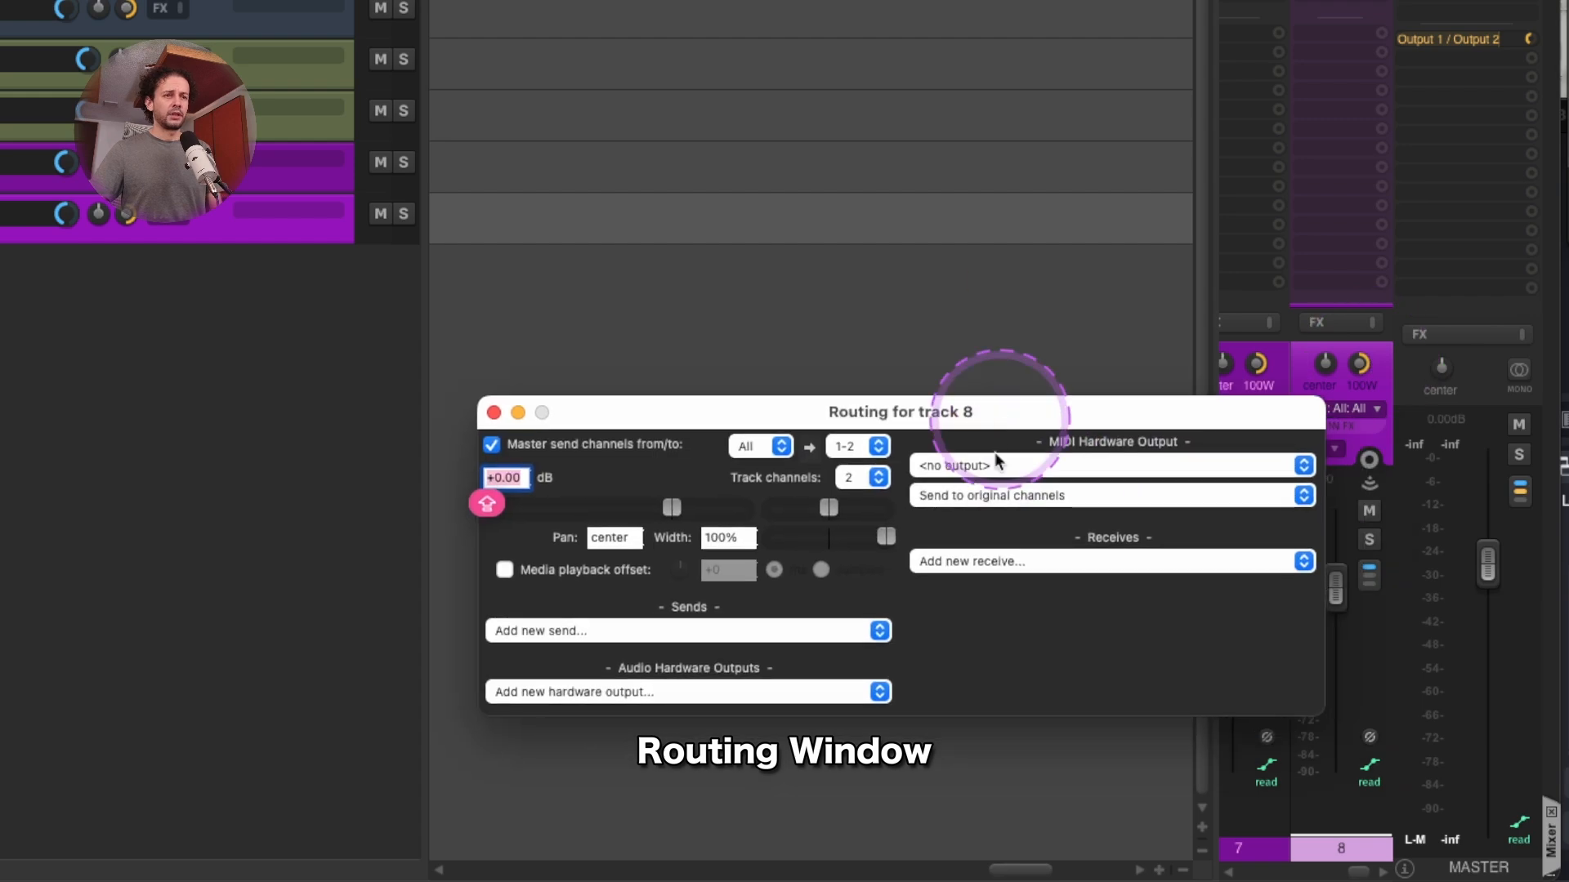
{"action": "left_click", "coordinate": [815, 630]}
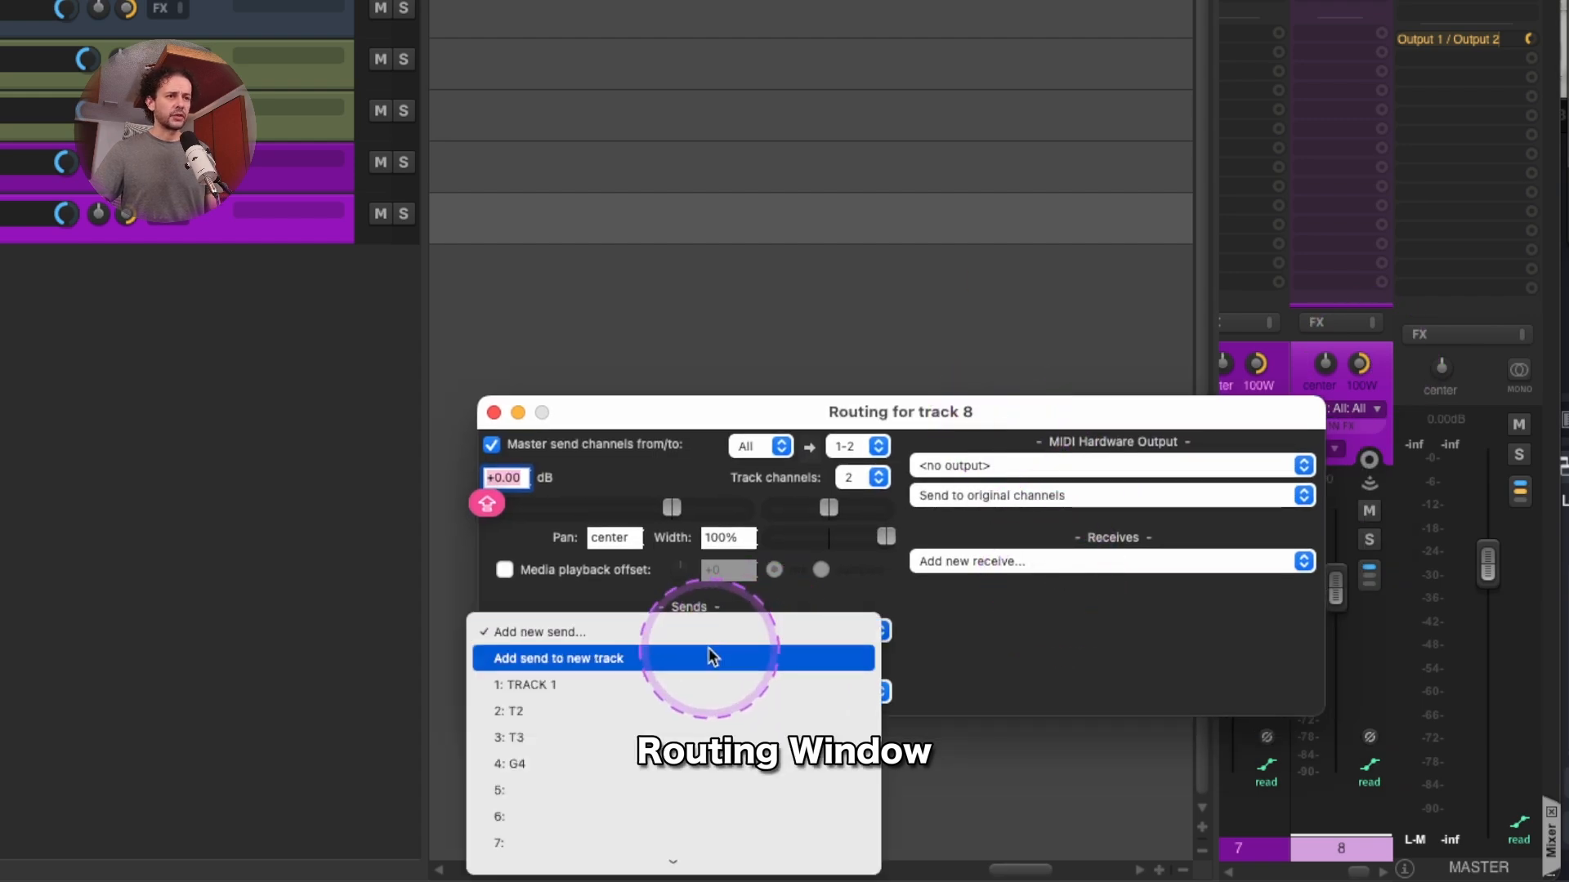
{"action": "left_click", "coordinate": [1182, 603]}
{"action": "left_click", "coordinate": [1148, 561]}
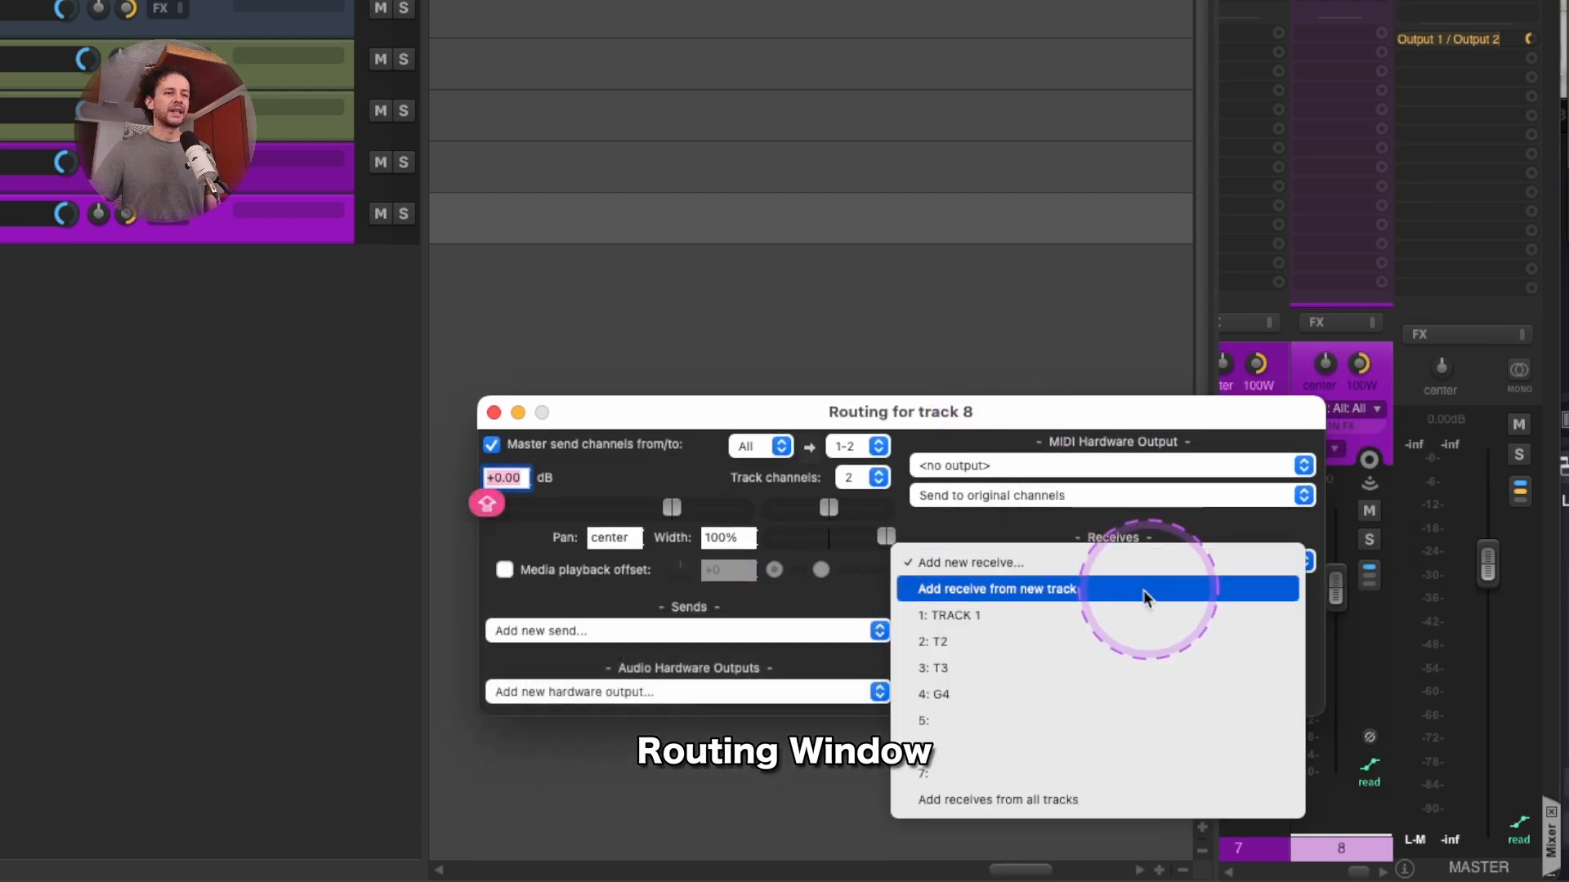
{"action": "left_click", "coordinate": [1124, 591]}
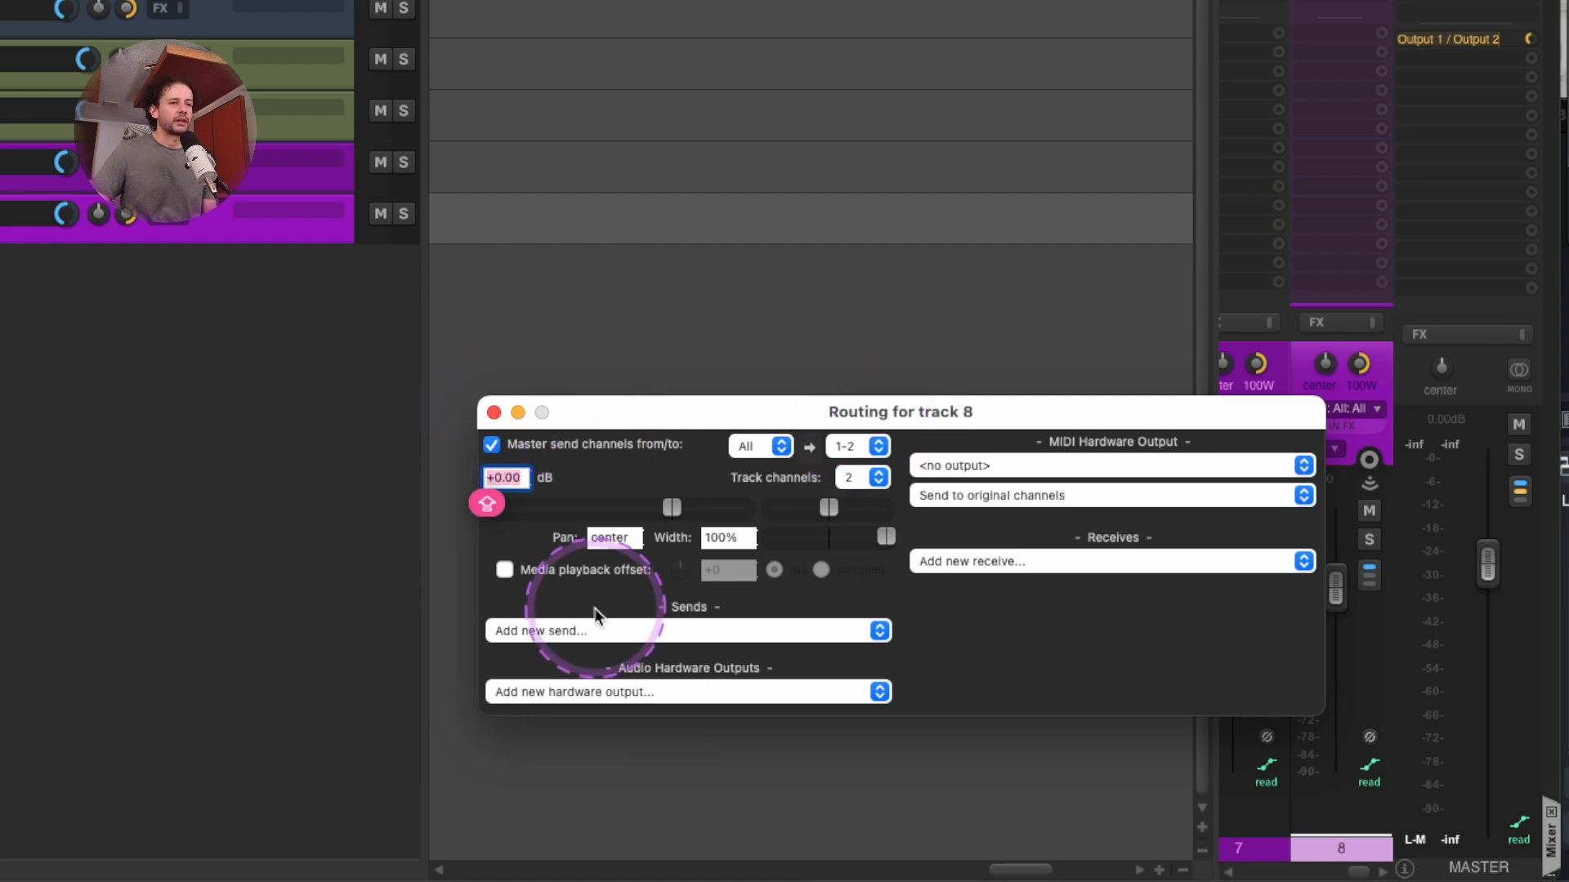
Add a send from track 8 to a new track and close the routing window.
{"action": "left_click", "coordinate": [595, 629]}
{"action": "left_click", "coordinate": [587, 657]}
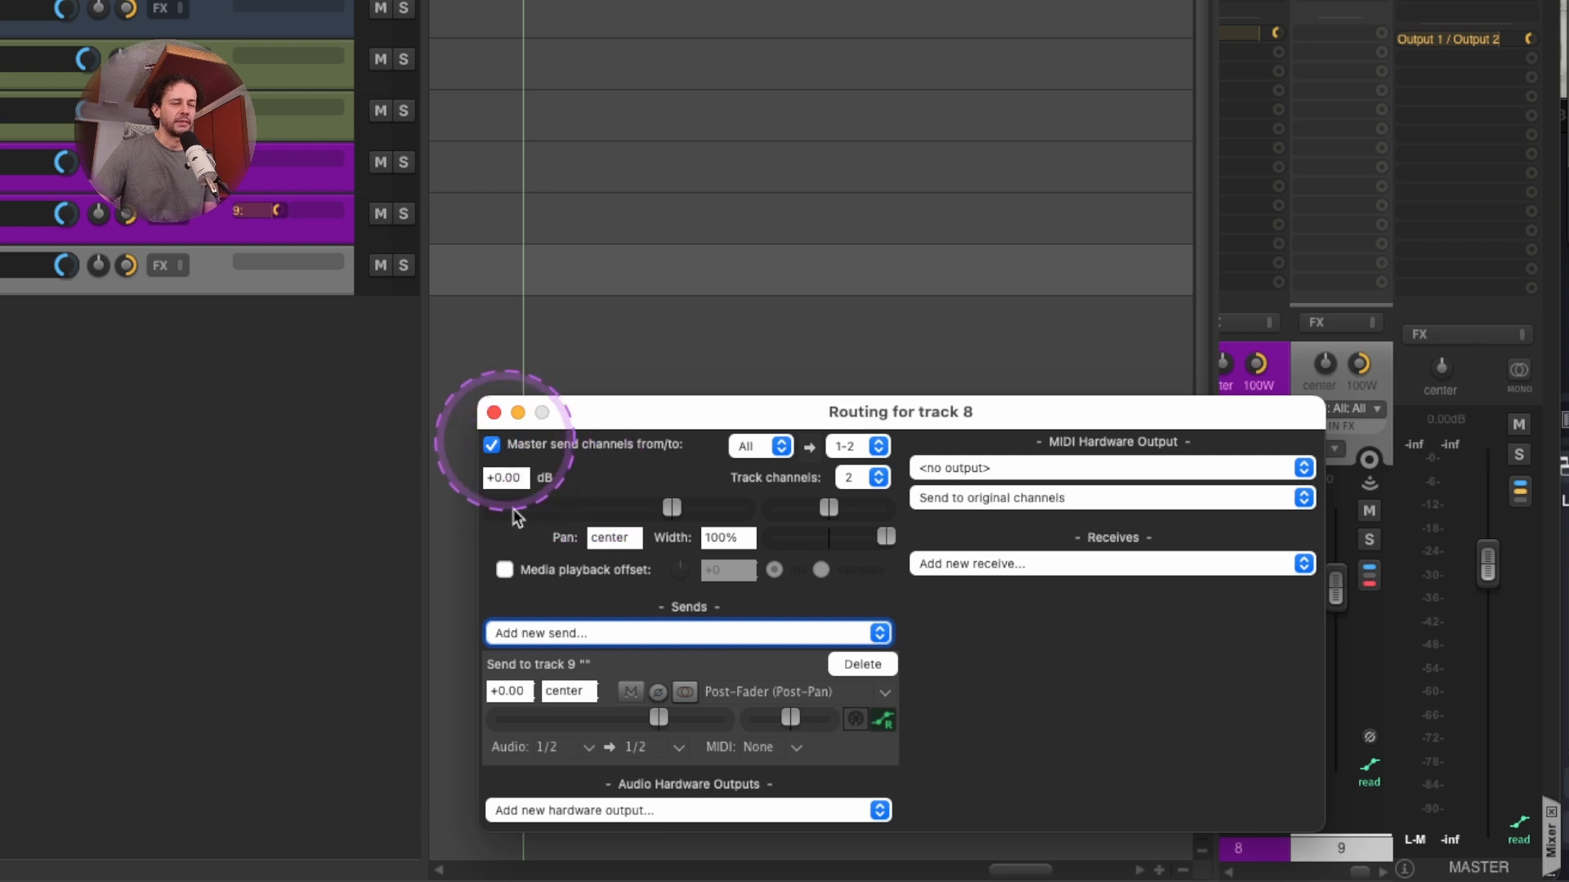
{"action": "left_click", "coordinate": [493, 412]}
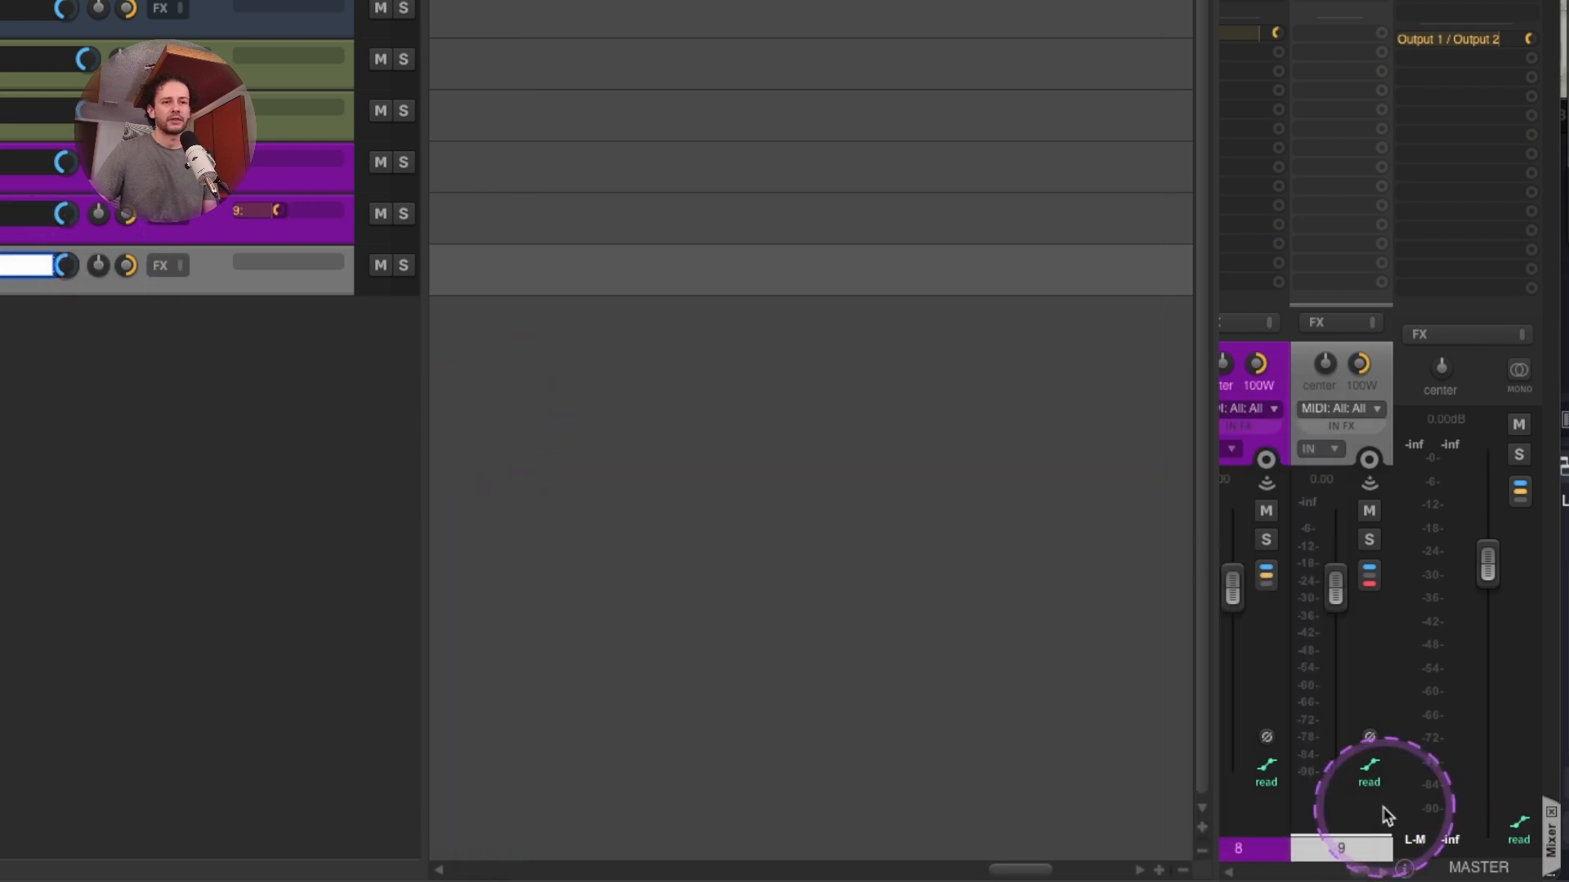
{"action": "double_click", "coordinate": [1366, 817]}
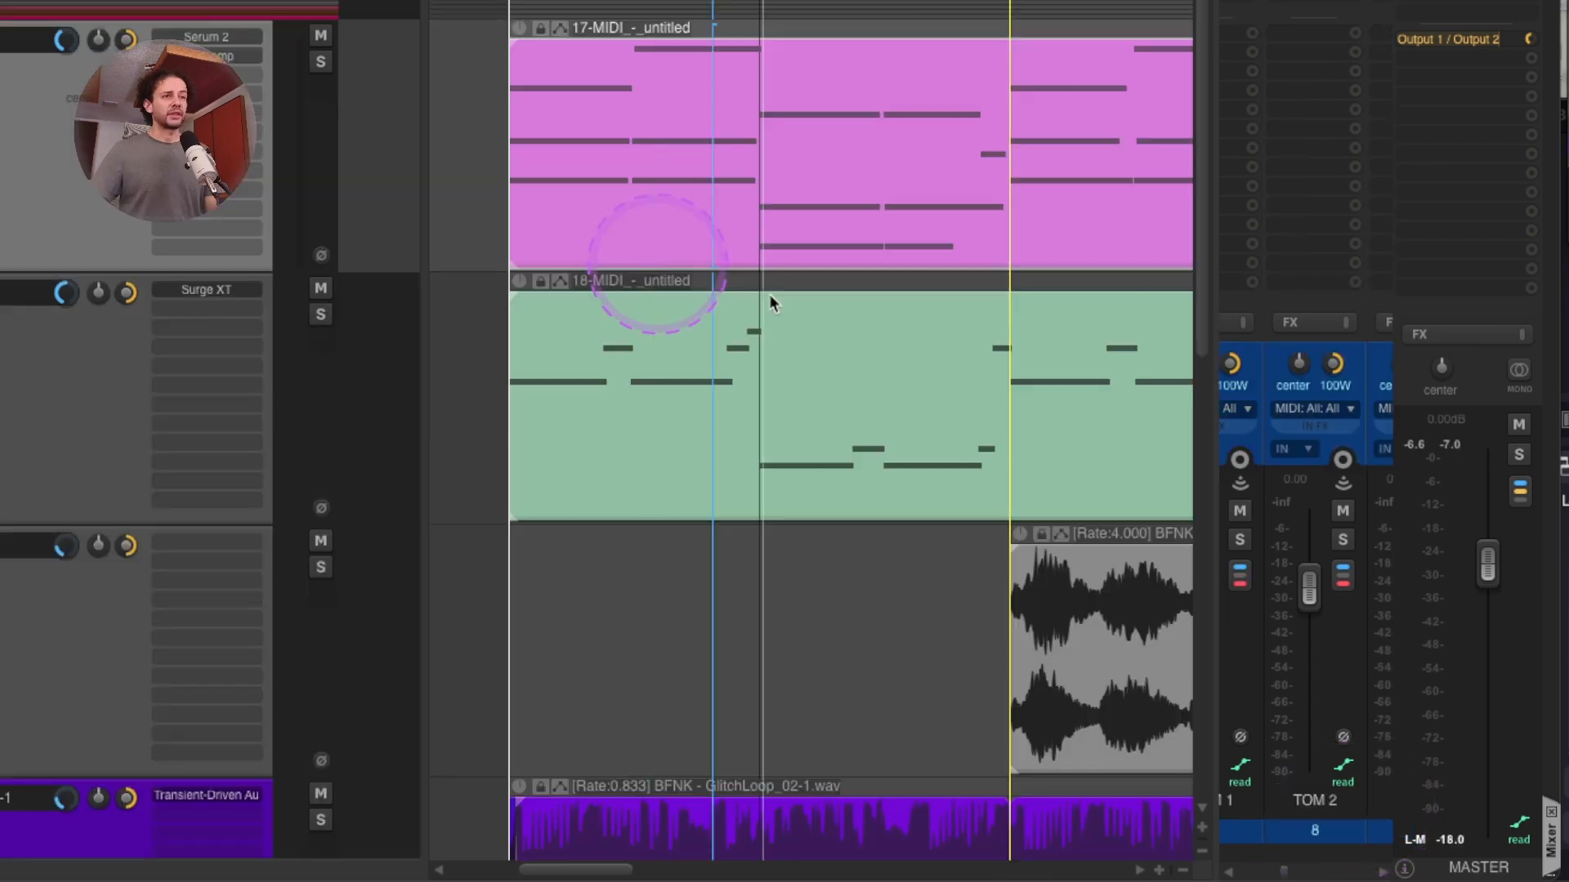
Show the routing window for the Serum 2 track and move it aside.
{"action": "scroll", "coordinate": [780, 286], "scroll_direction": "right", "scroll_amount": 3}
{"action": "left_click", "coordinate": [793, 278]}
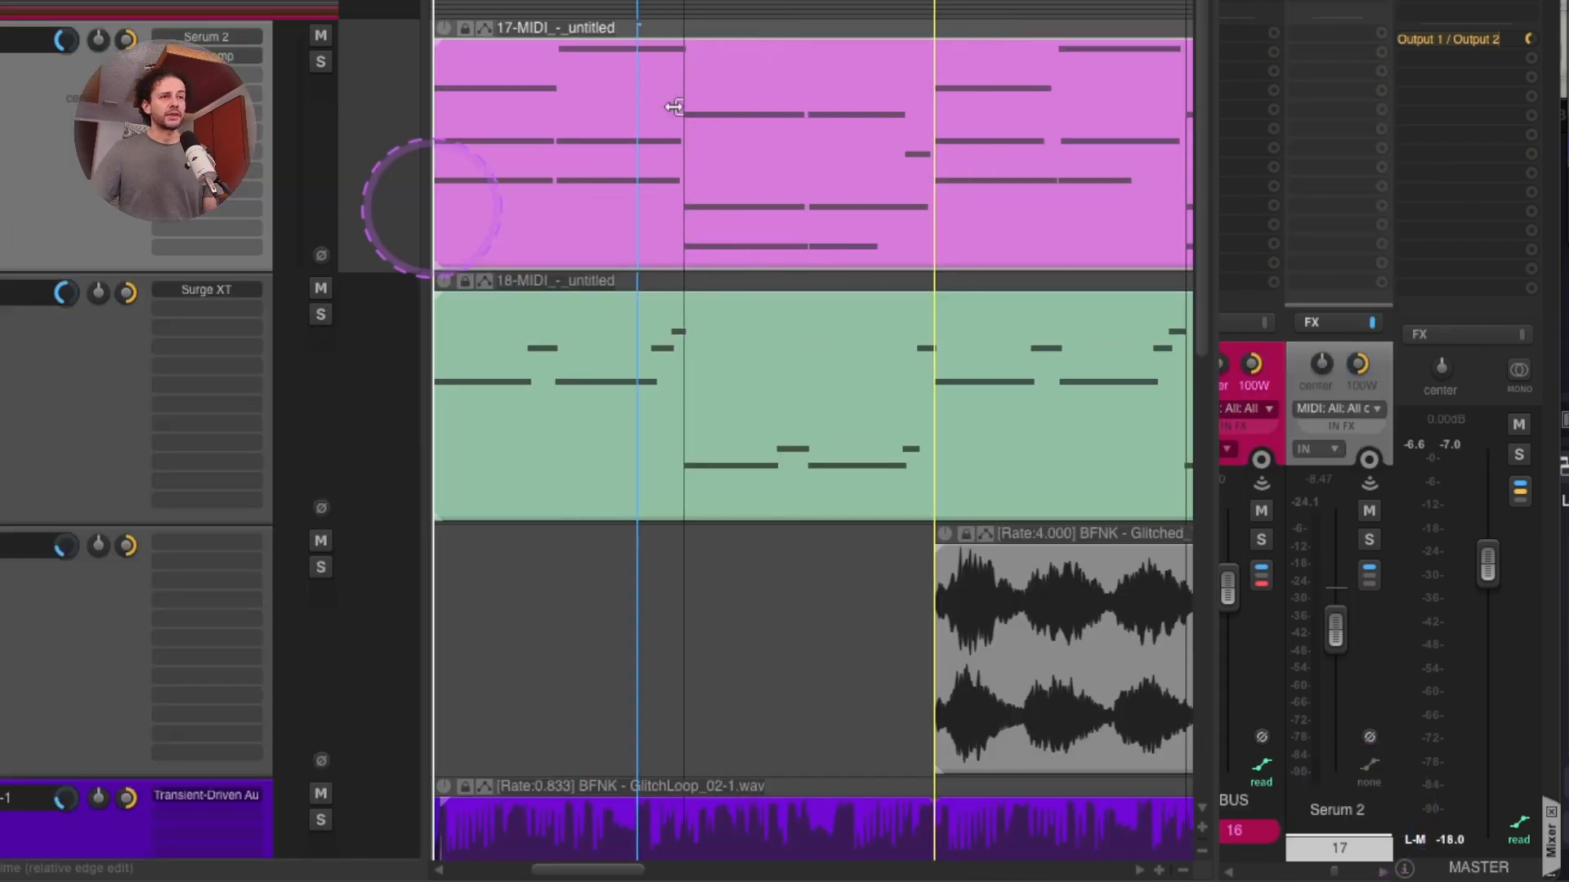
{"action": "left_click", "coordinate": [366, 101]}
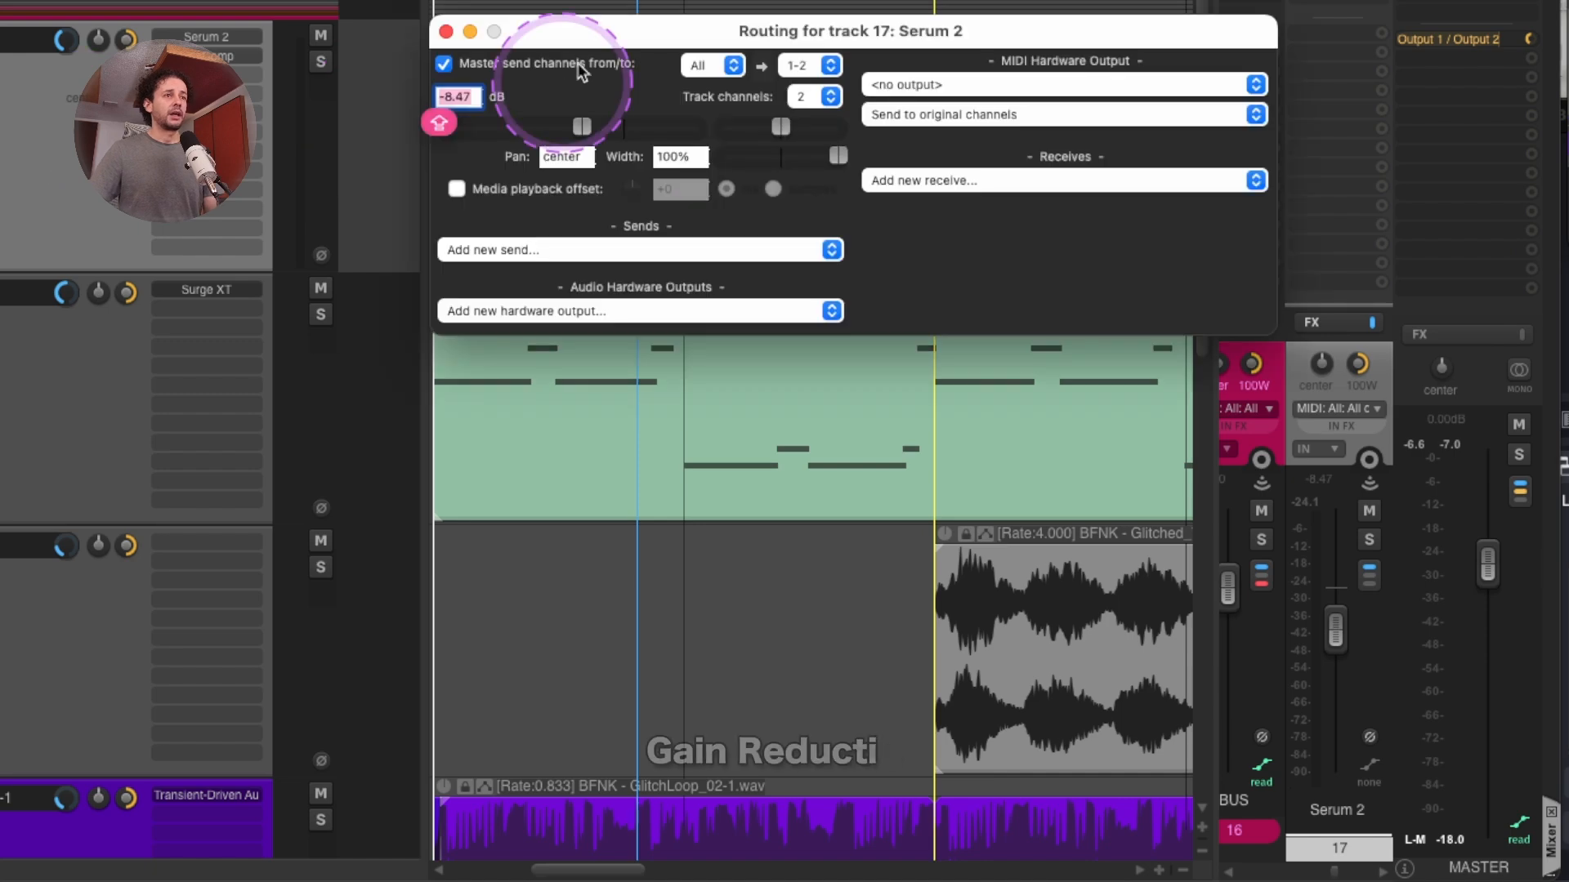
{"action": "left_click_drag", "start_coordinate": [613, 24], "coordinate": [44, 167]}
Add a receive from track 4 KICK to the Serum 2 track.
{"action": "left_click", "coordinate": [478, 315]}
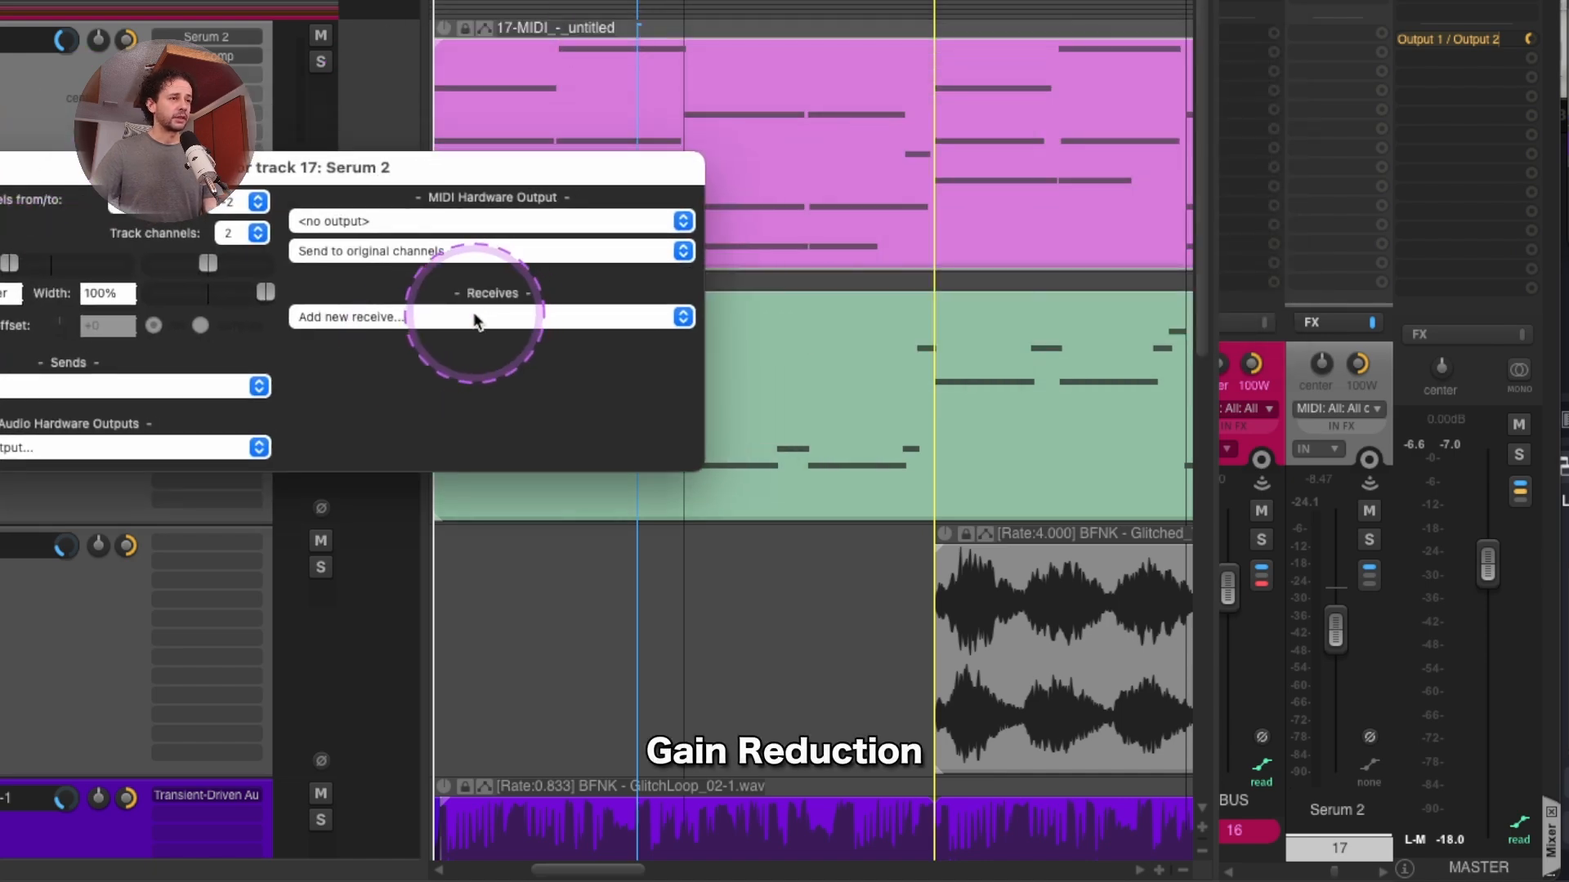
{"action": "key", "text": "Down"}
{"action": "key", "text": "Down"}
{"action": "key", "text": "Down"}
{"action": "key", "text": "Down"}
{"action": "key", "text": "Down"}
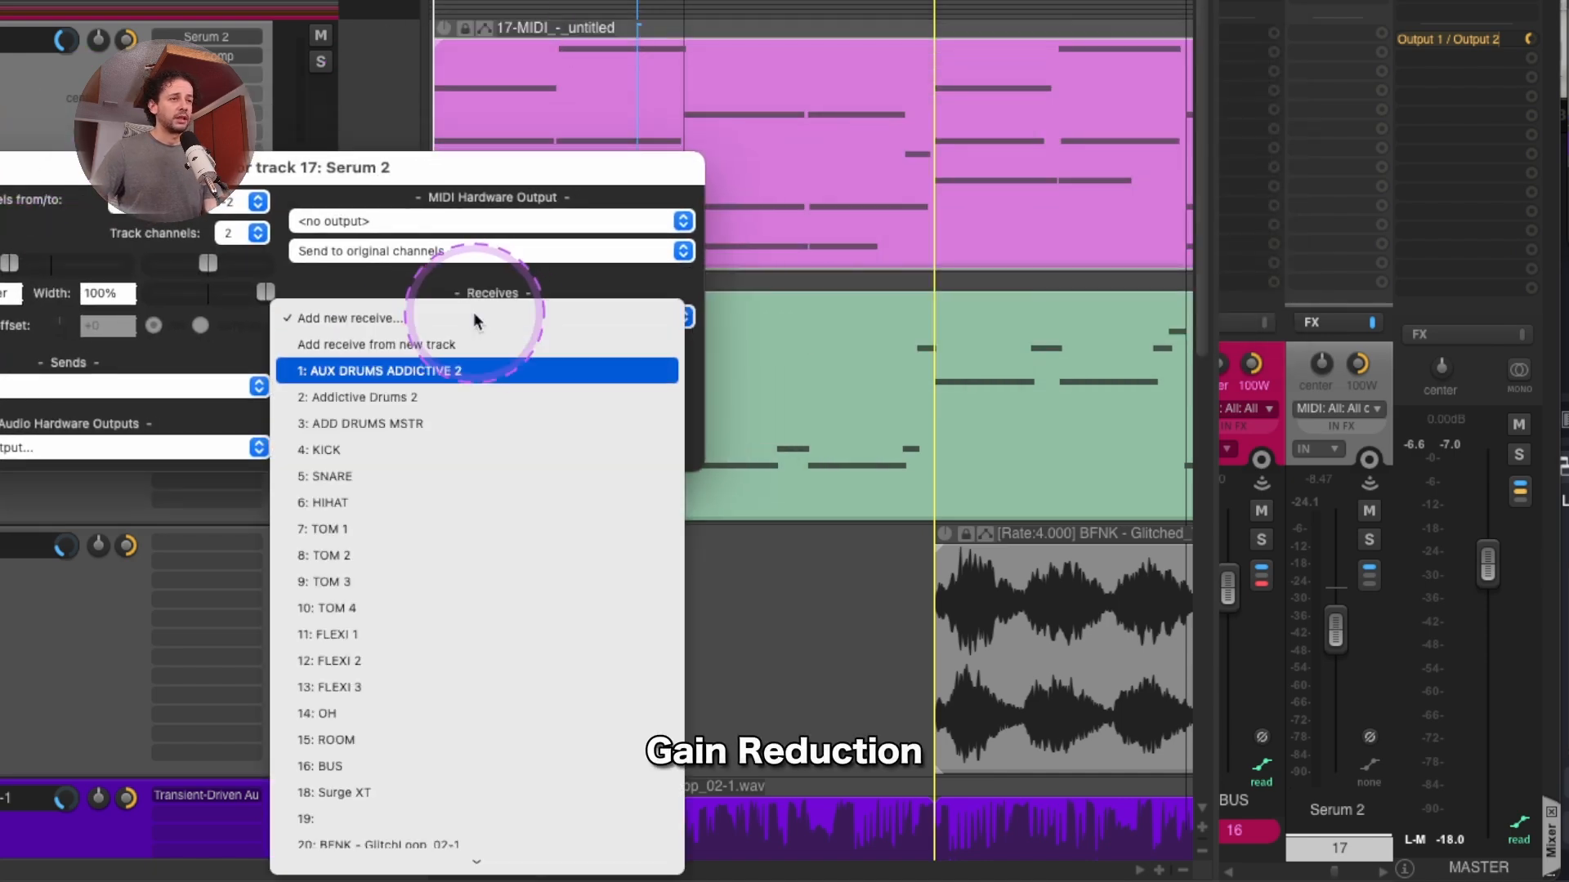
{"action": "key", "text": "Return"}
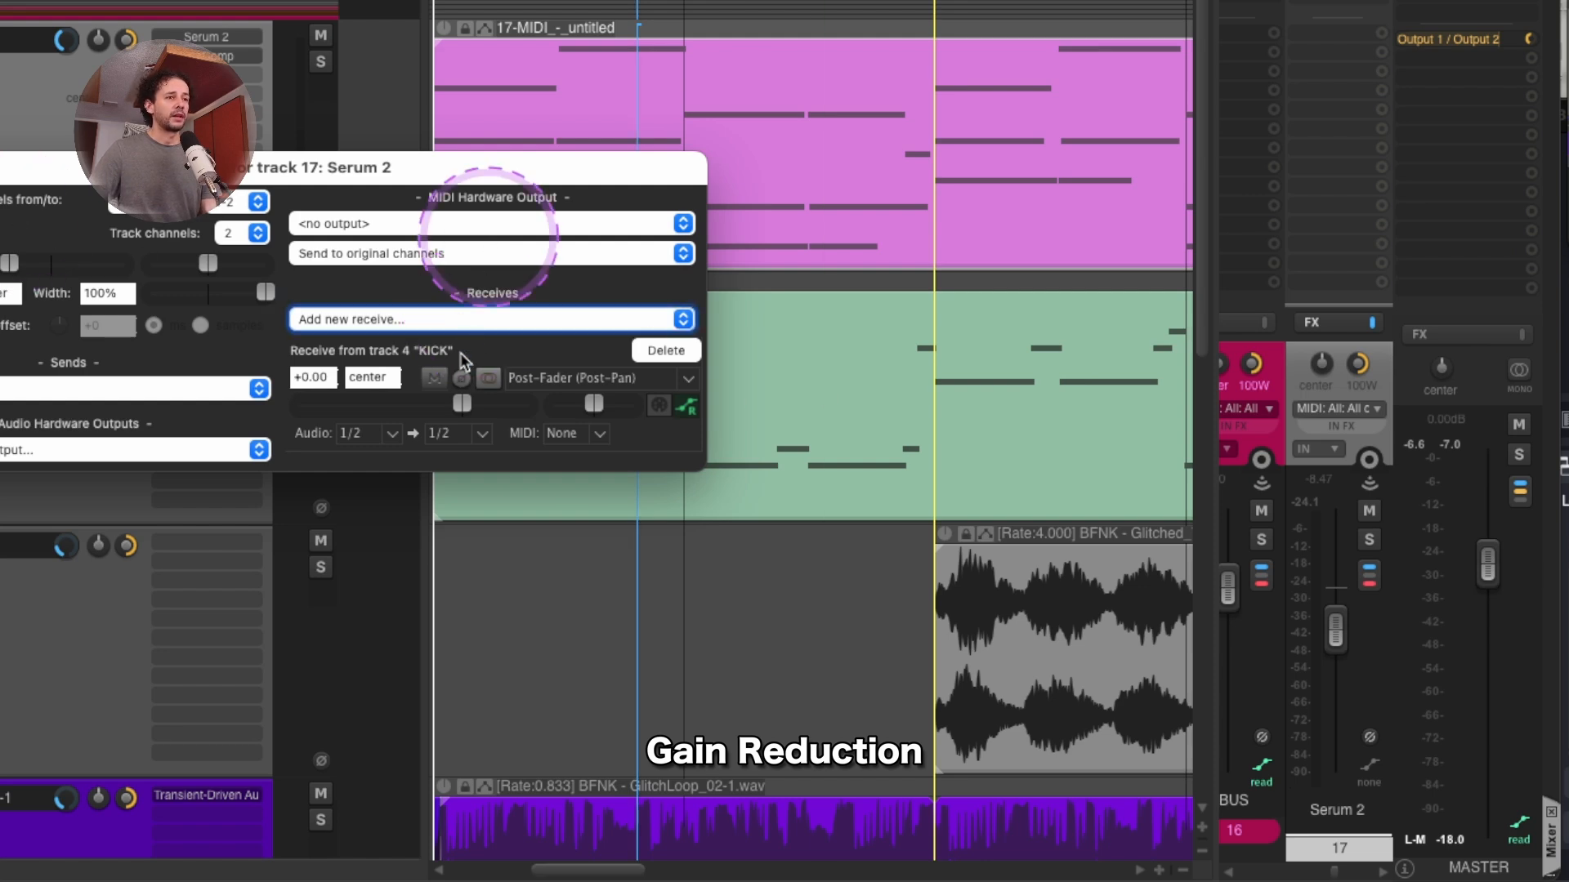
Set the KICK receive to Pre-Fader (Post-FX), close the routing window, and solo the Serum 2 track.
{"action": "left_click", "coordinate": [609, 379]}
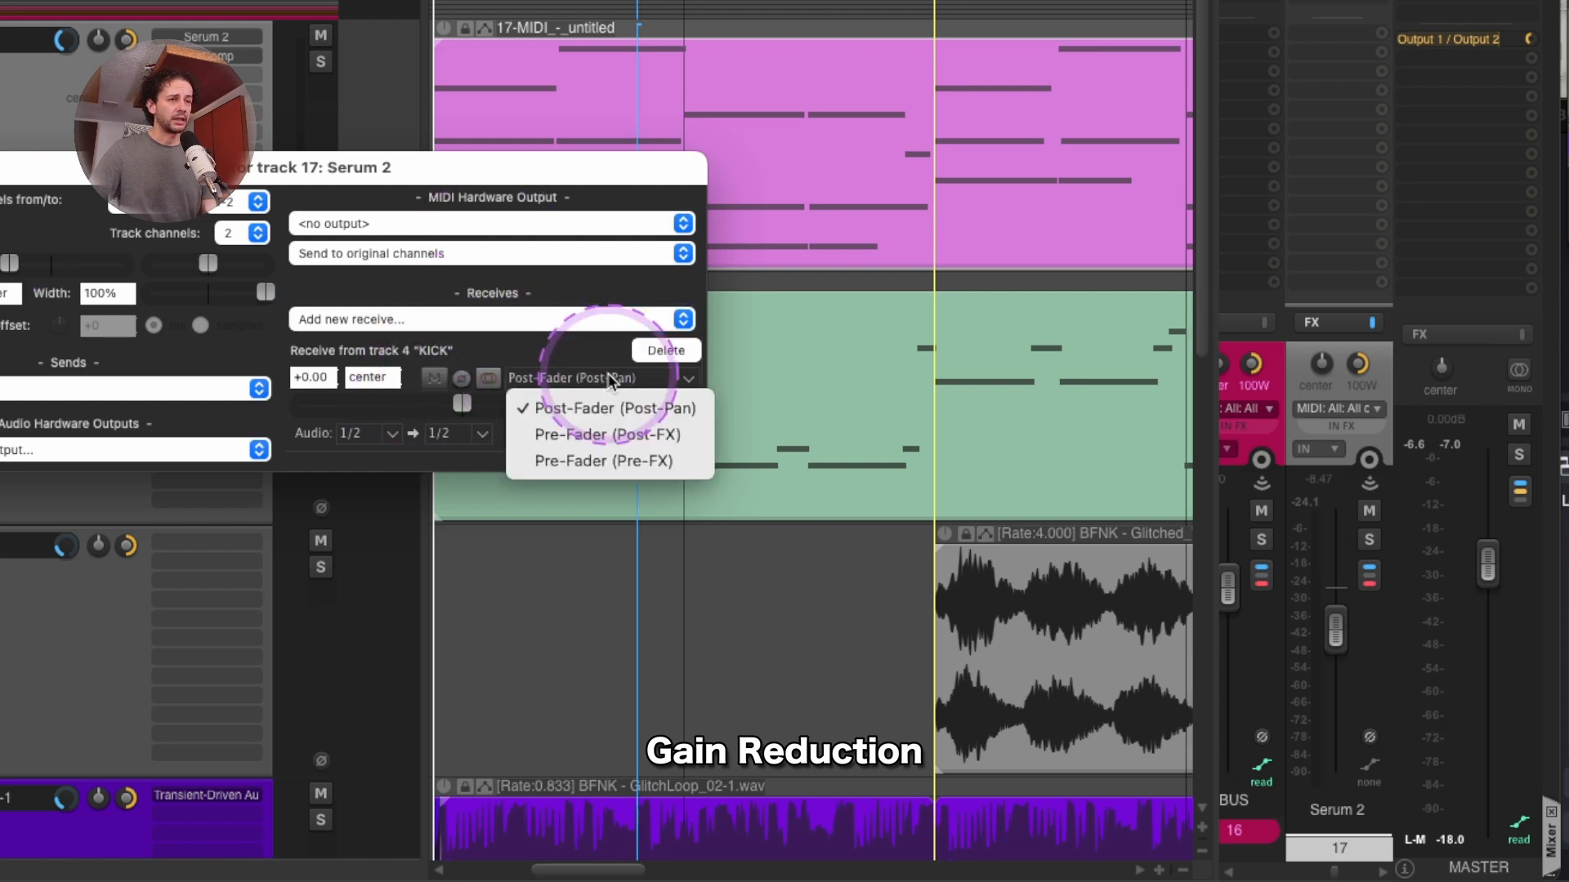
{"action": "left_click", "coordinate": [610, 435]}
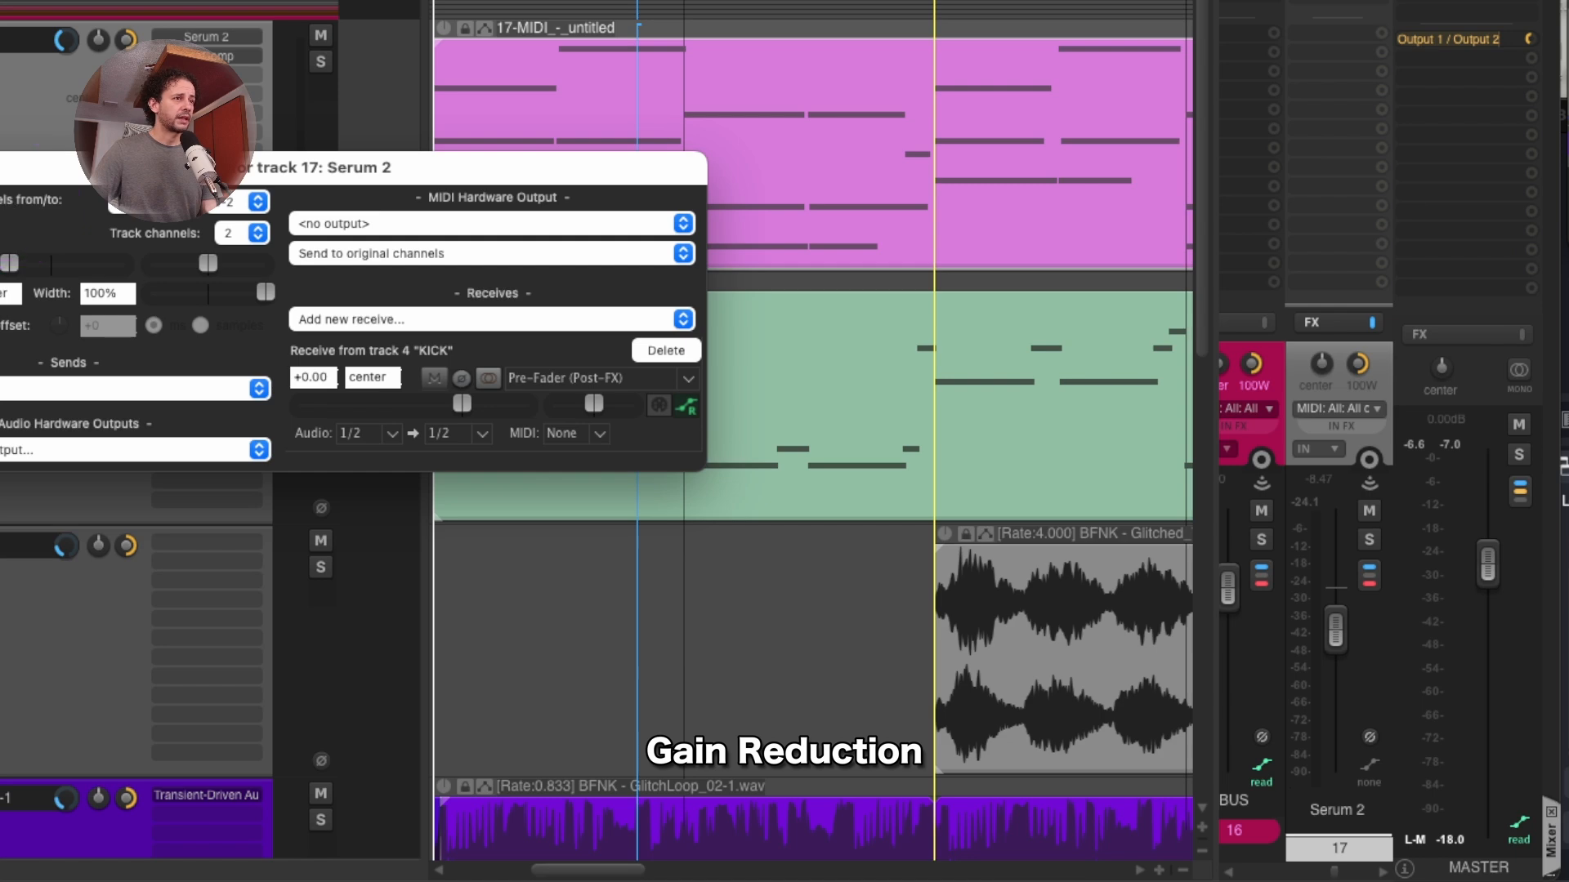
{"action": "key", "text": "Escape"}
{"action": "left_click", "coordinate": [320, 62]}
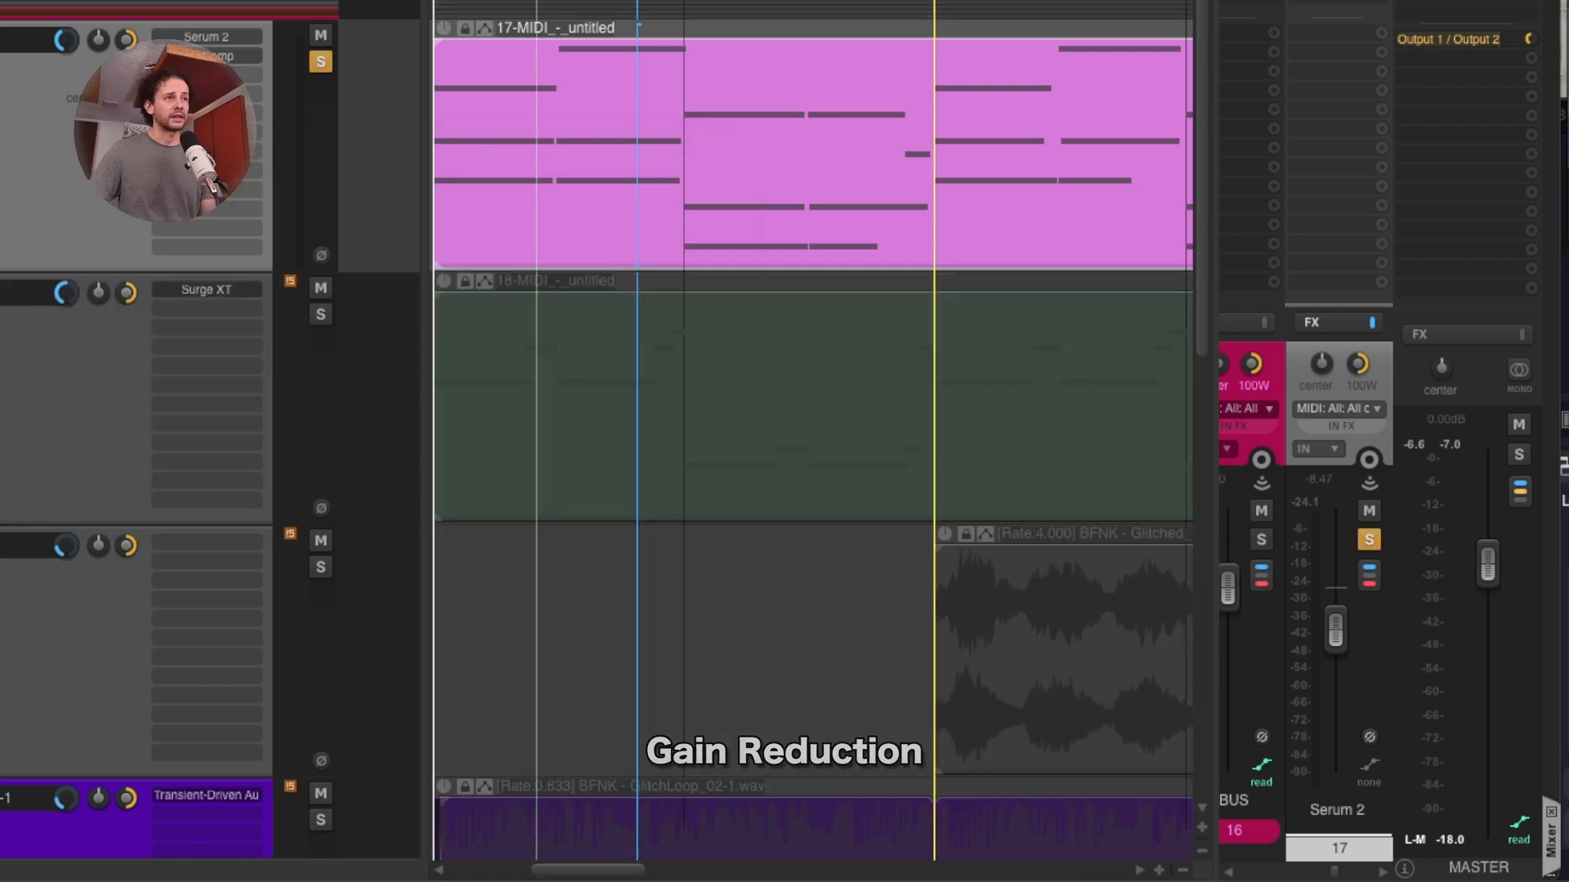
Play the soloed Serum 2 track, check the compressor's detector input options during playback, and stop.
{"action": "left_click", "coordinate": [1435, 3]}
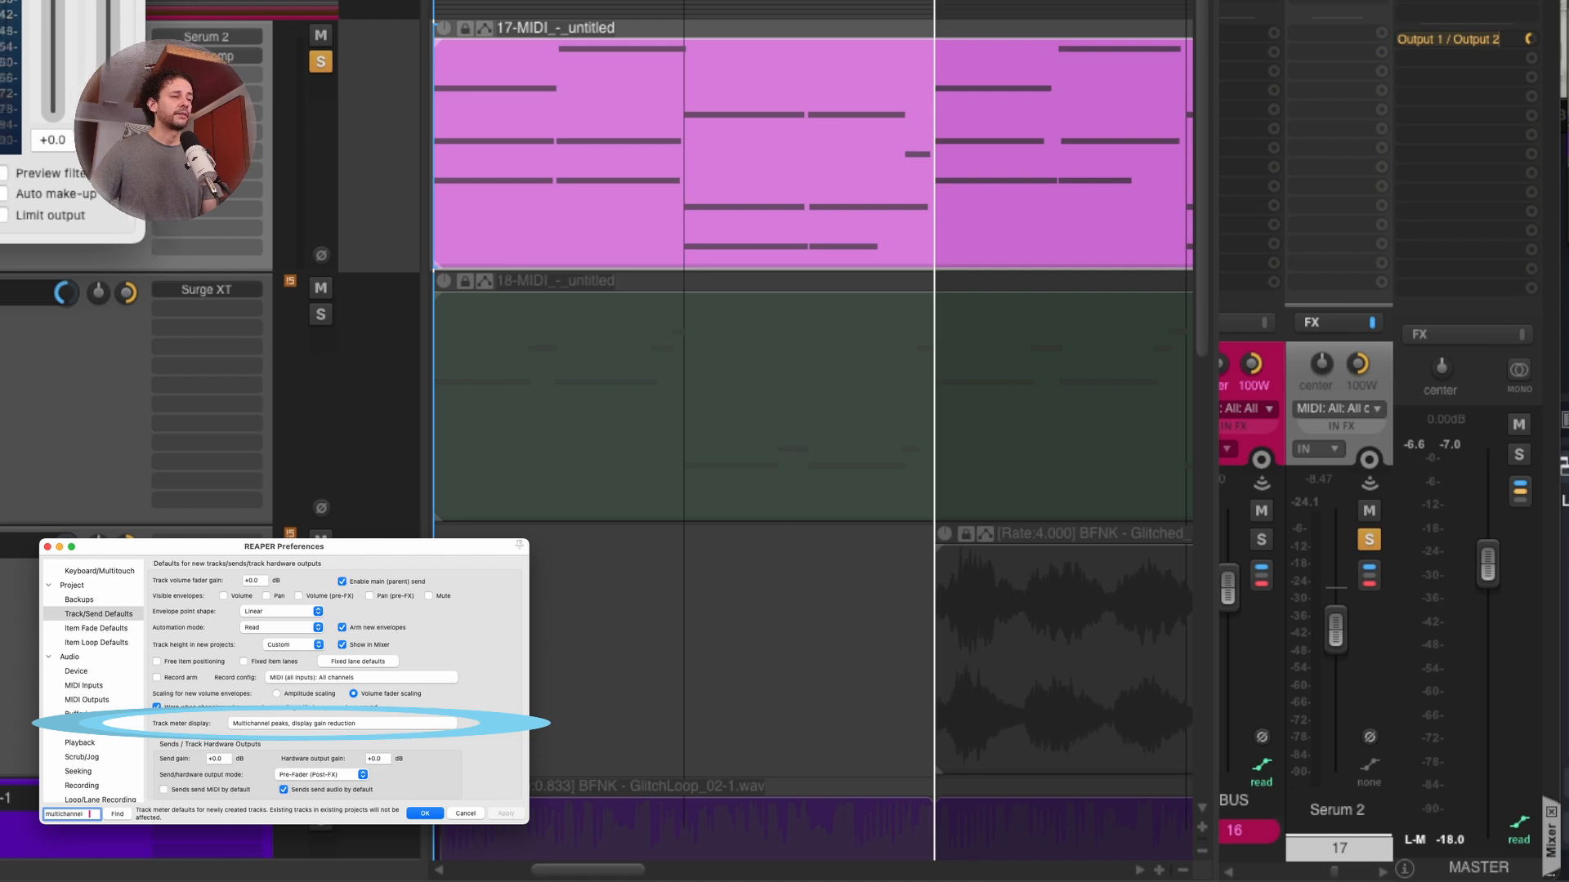
{"action": "key", "text": "space"}
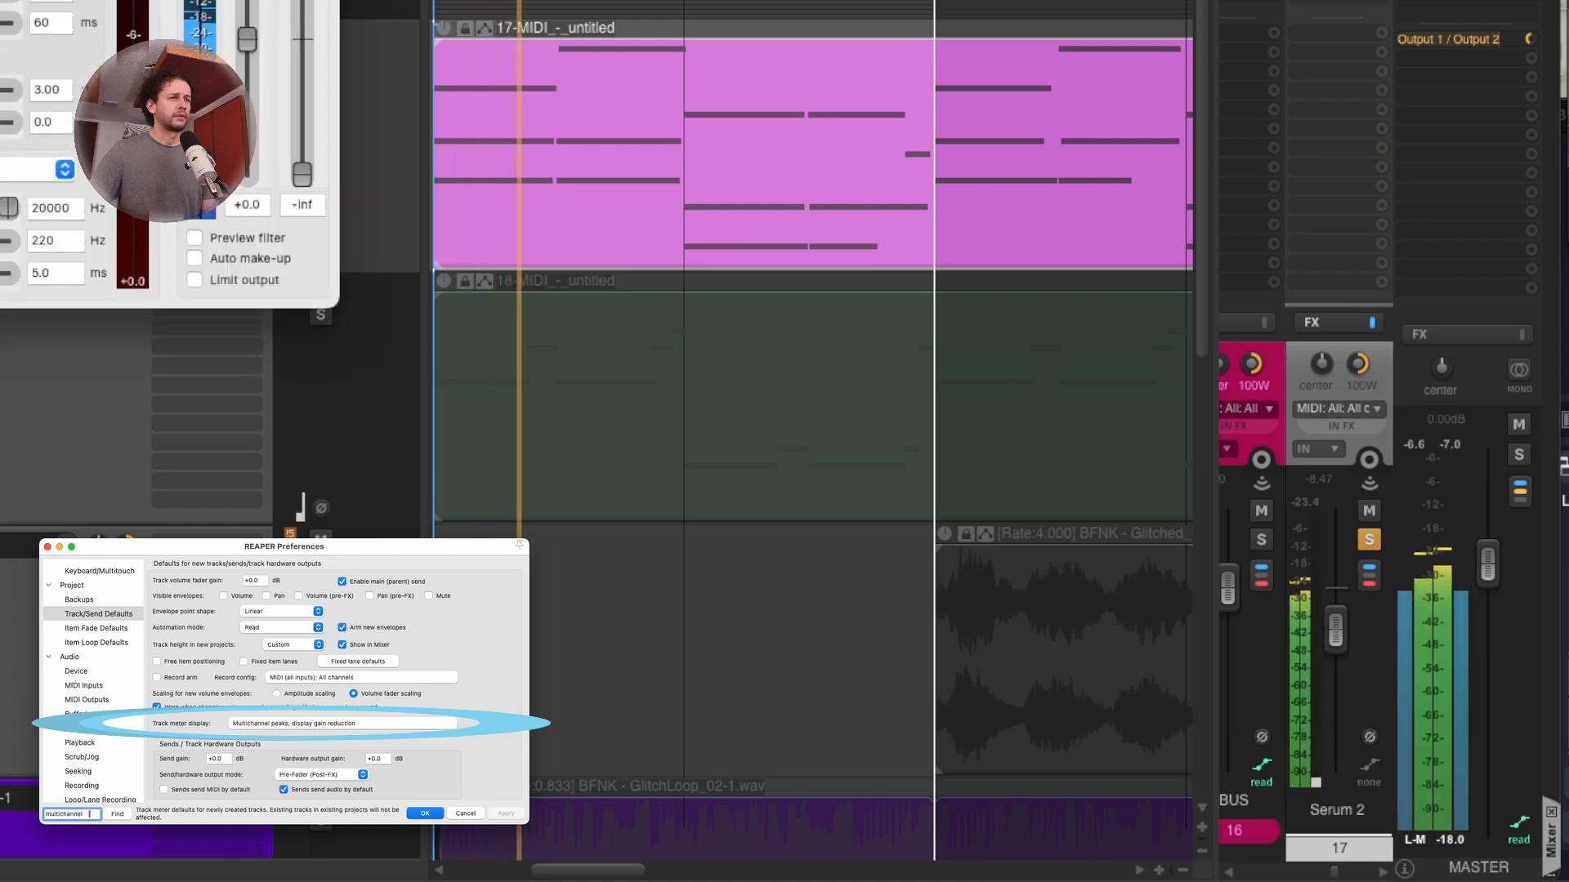
{"action": "left_click", "coordinate": [19, 170]}
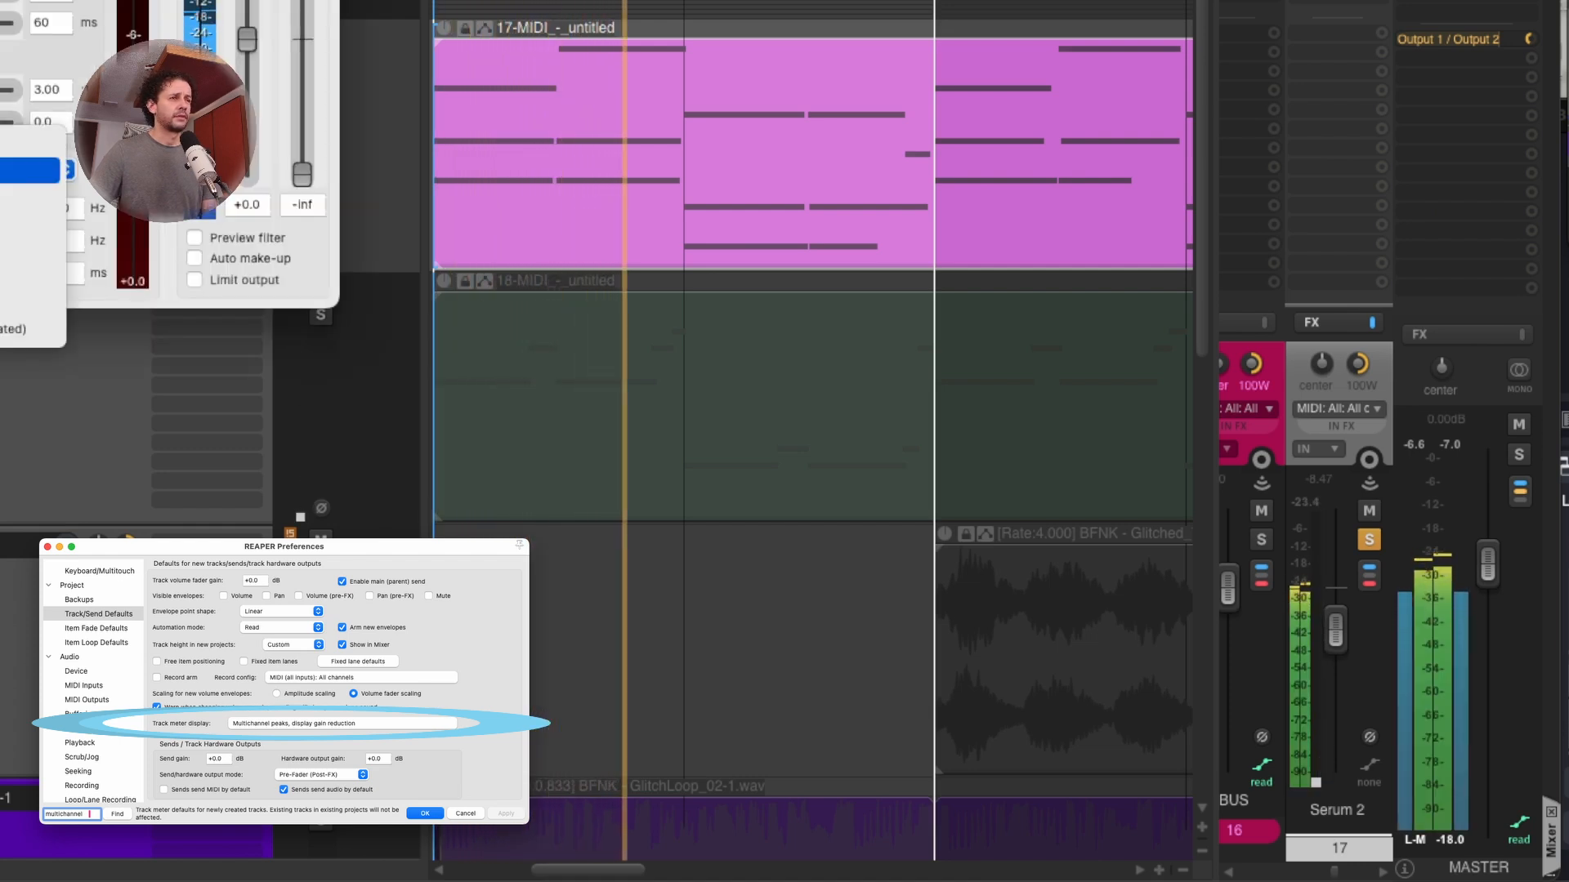
{"action": "left_click", "coordinate": [24, 170]}
{"action": "key", "text": "space"}
Check the destination channel options of the KICK receive in the Serum 2 routing window, and close the window.
{"action": "left_click", "coordinate": [1313, 351]}
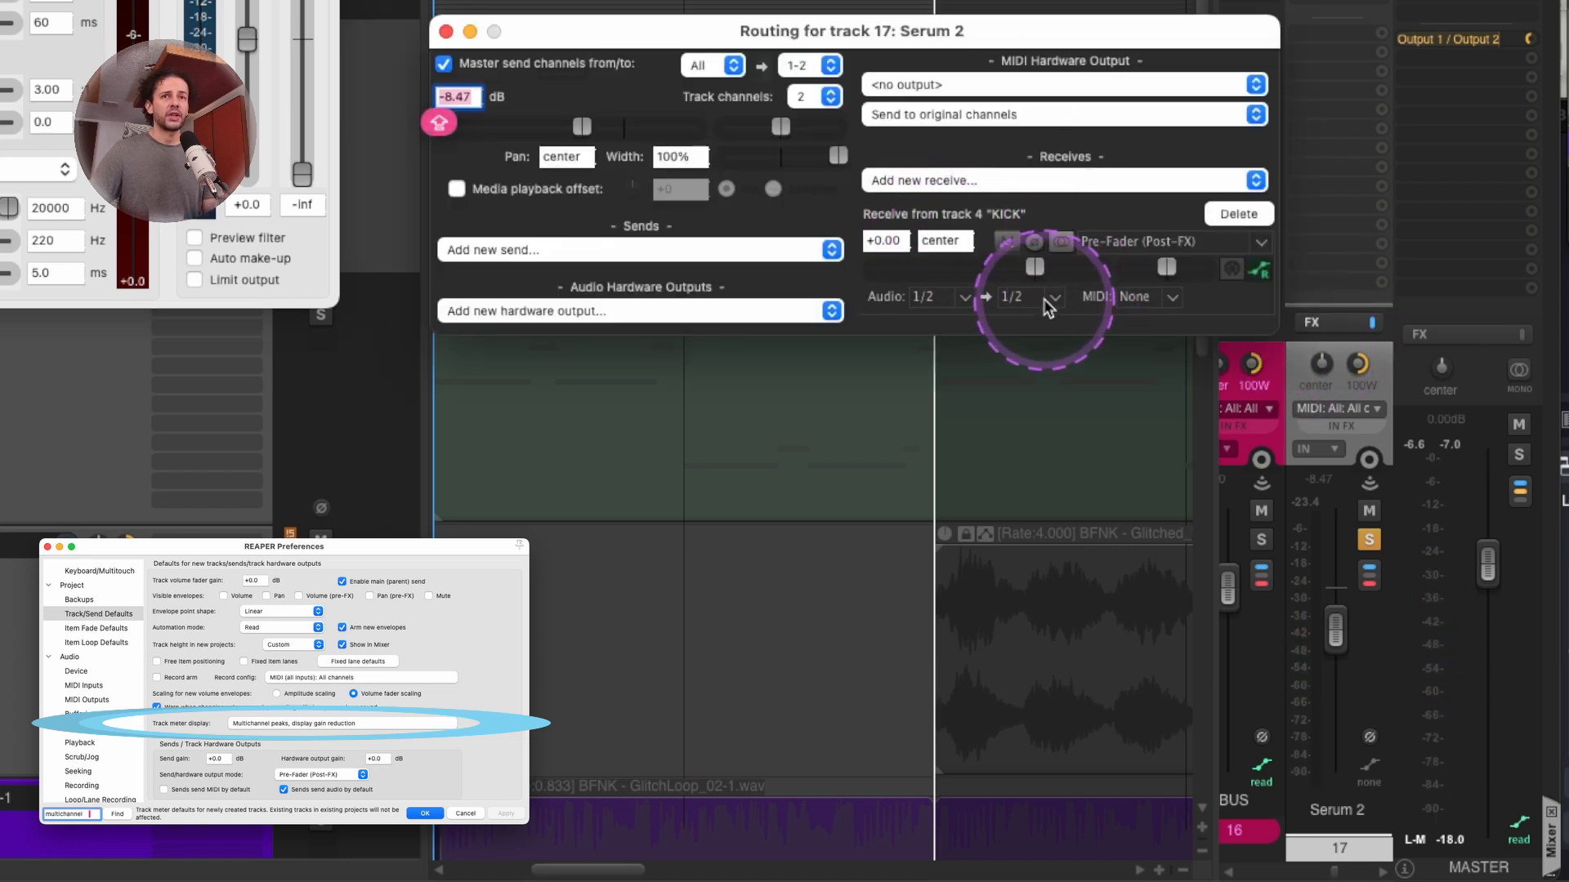
{"action": "left_click", "coordinate": [1042, 297]}
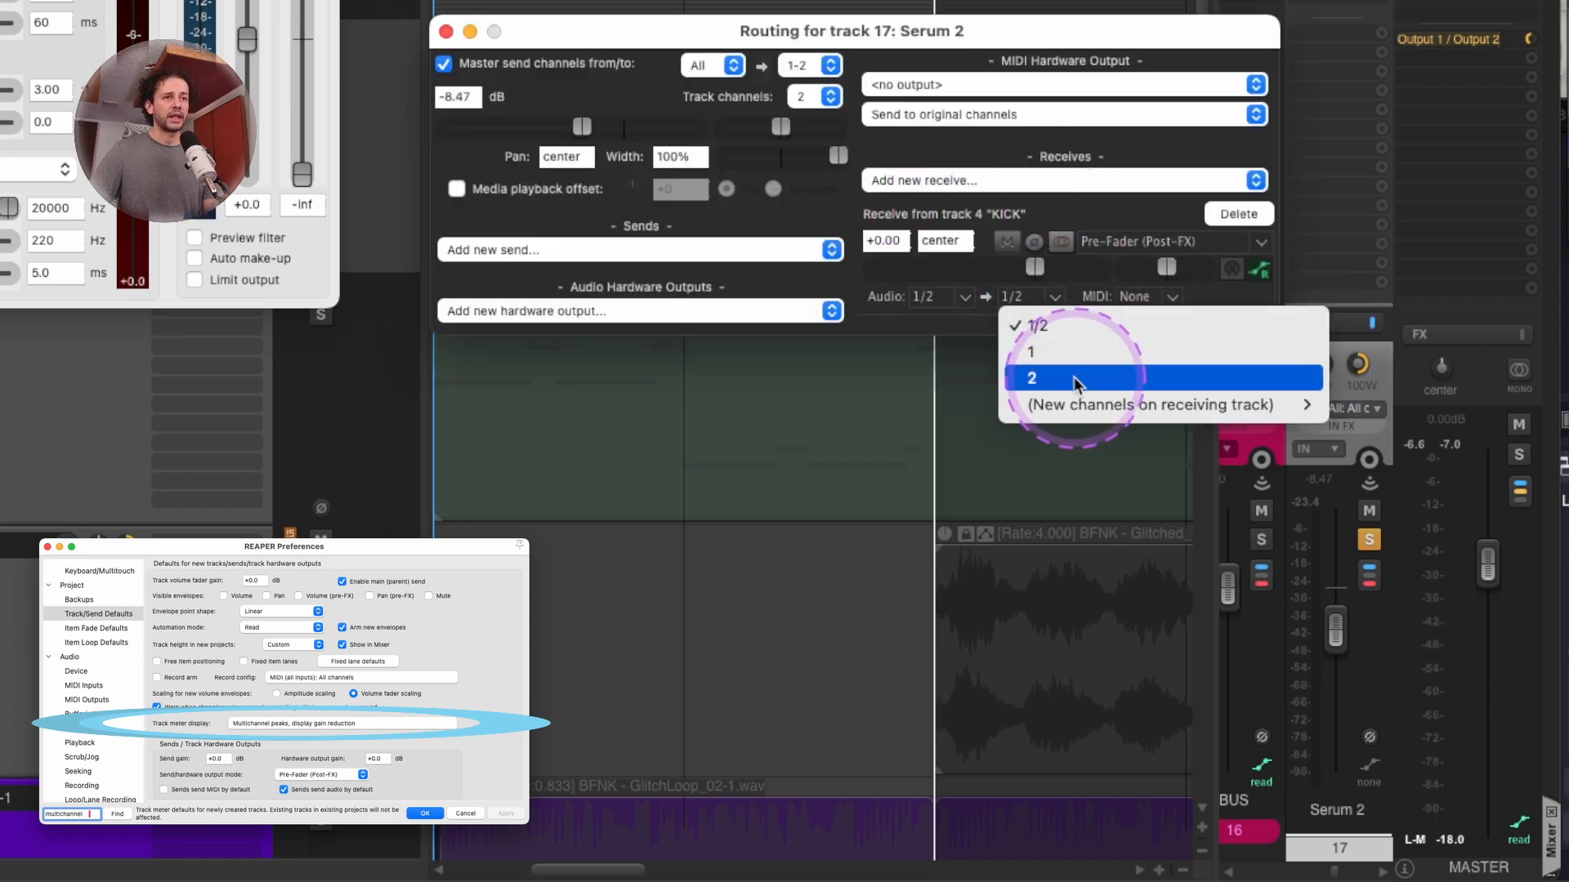
{"action": "mouse_move", "coordinate": [1077, 405]}
{"action": "left_click", "coordinate": [1339, 433]}
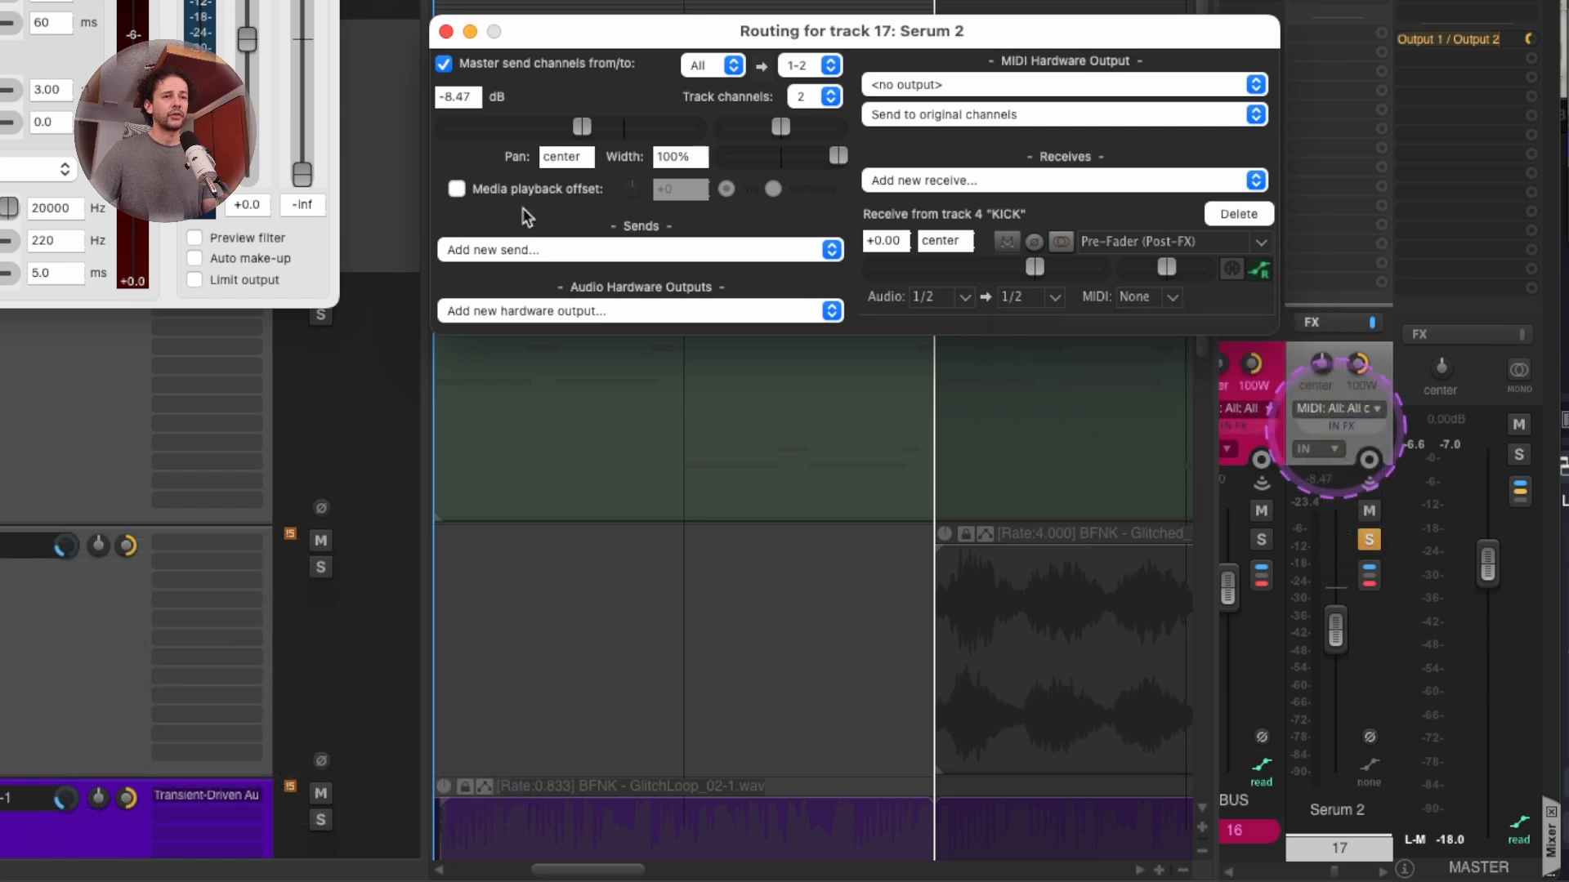
{"action": "left_click", "coordinate": [446, 32]}
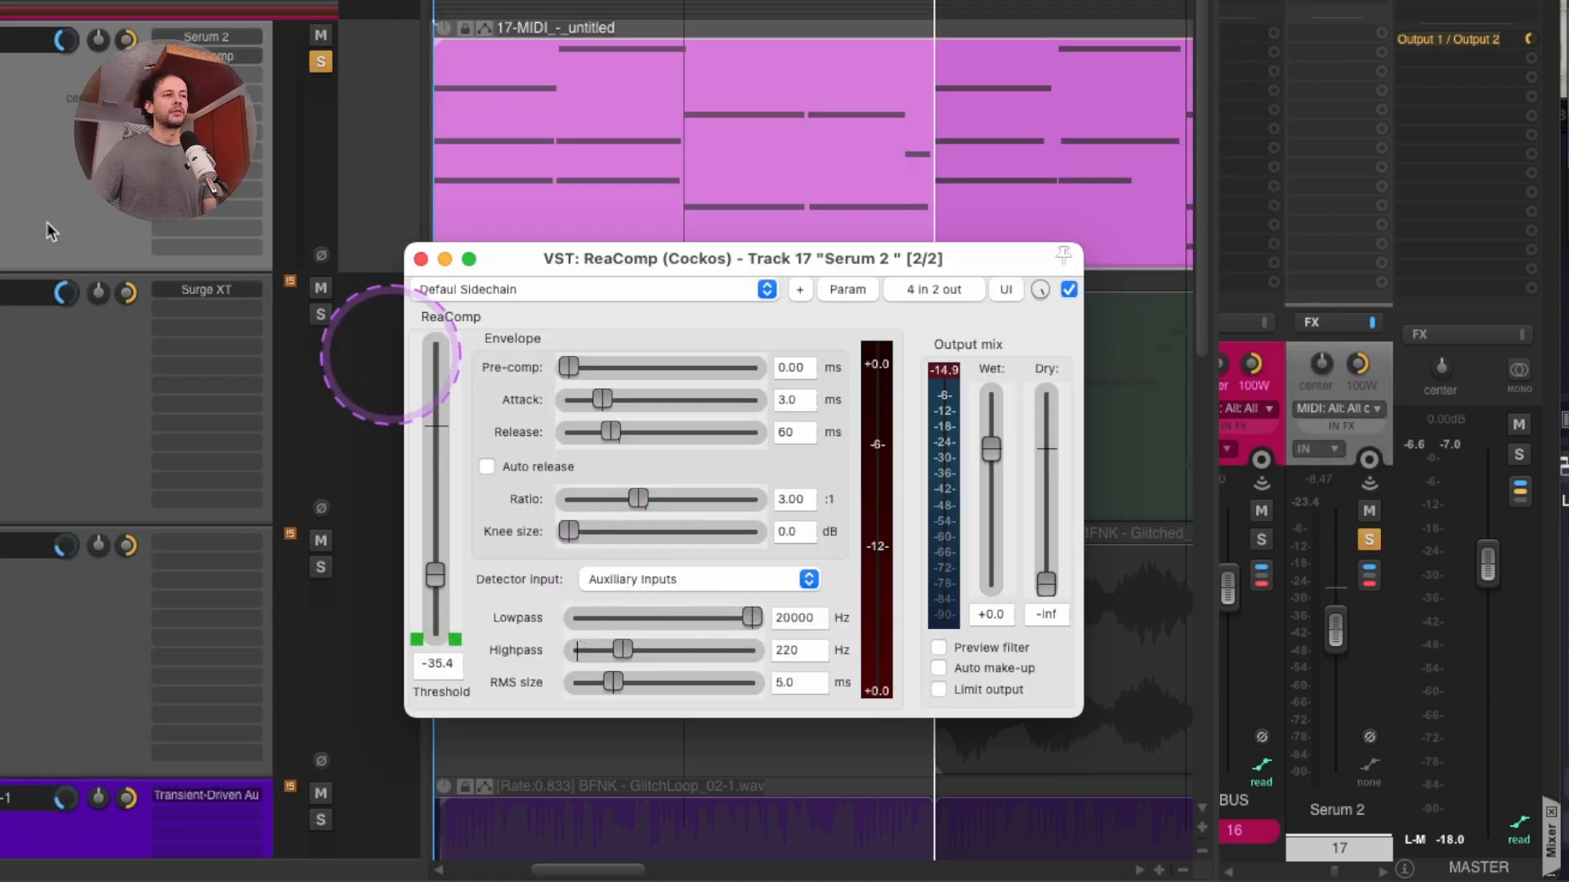
Play the Serum 2 track and lower ReaComp's threshold to -59.8 dB during playback.
{"action": "left_click", "coordinate": [28, 177]}
{"action": "key", "text": "space"}
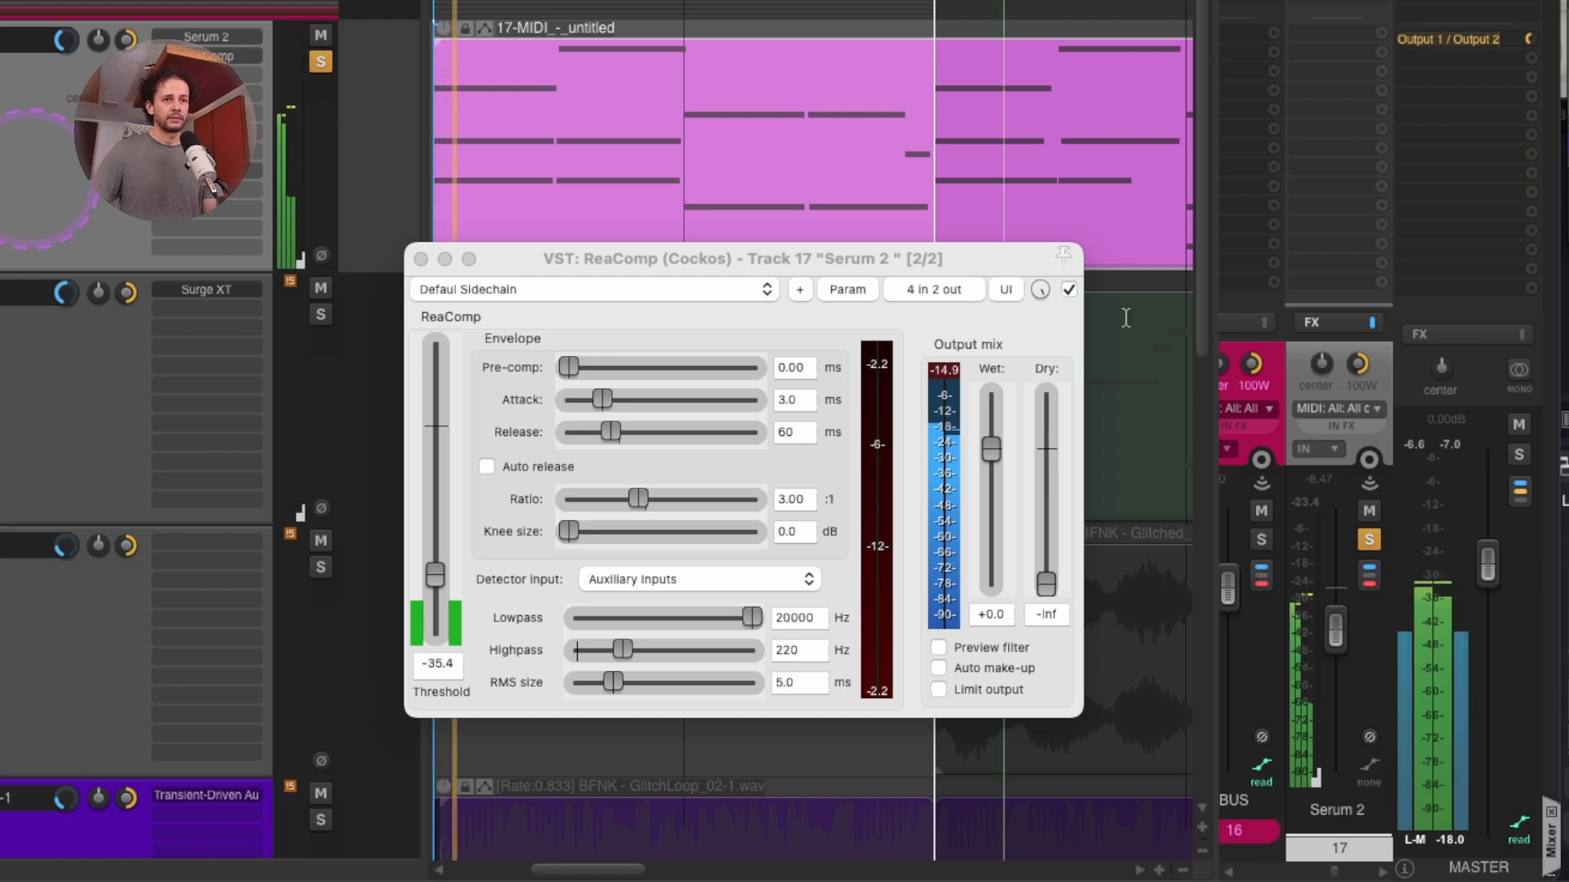
{"action": "mouse_move", "coordinate": [439, 585]}
{"action": "left_mouse_down"}
{"action": "mouse_move", "coordinate": [436, 631]}
{"action": "mouse_move", "coordinate": [436, 610]}
{"action": "left_mouse_up"}
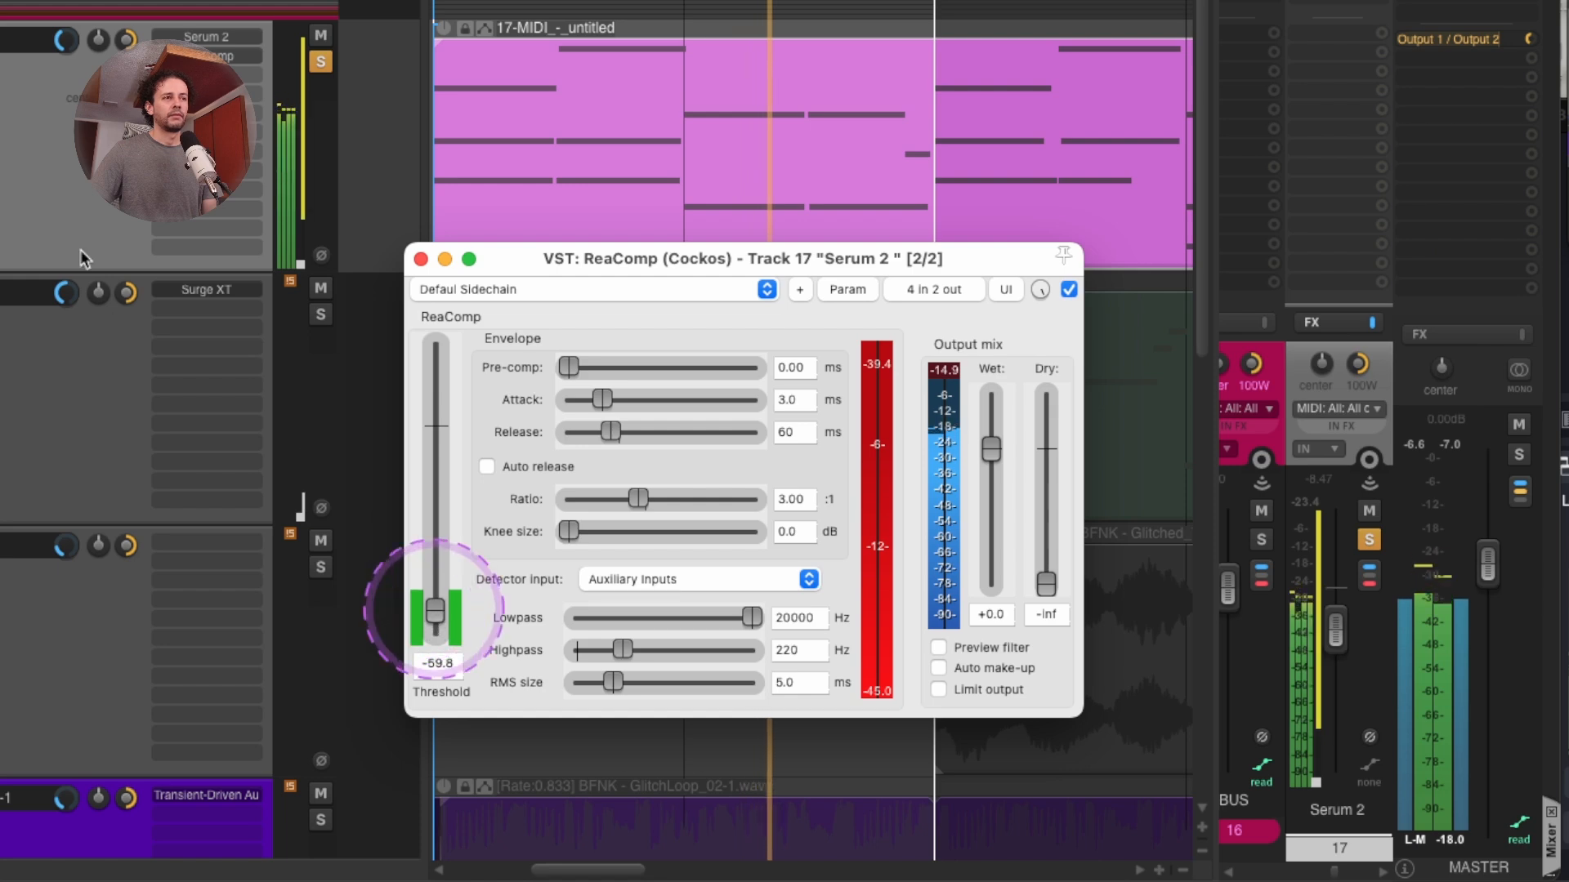
{"action": "left_click", "coordinate": [1313, 537]}
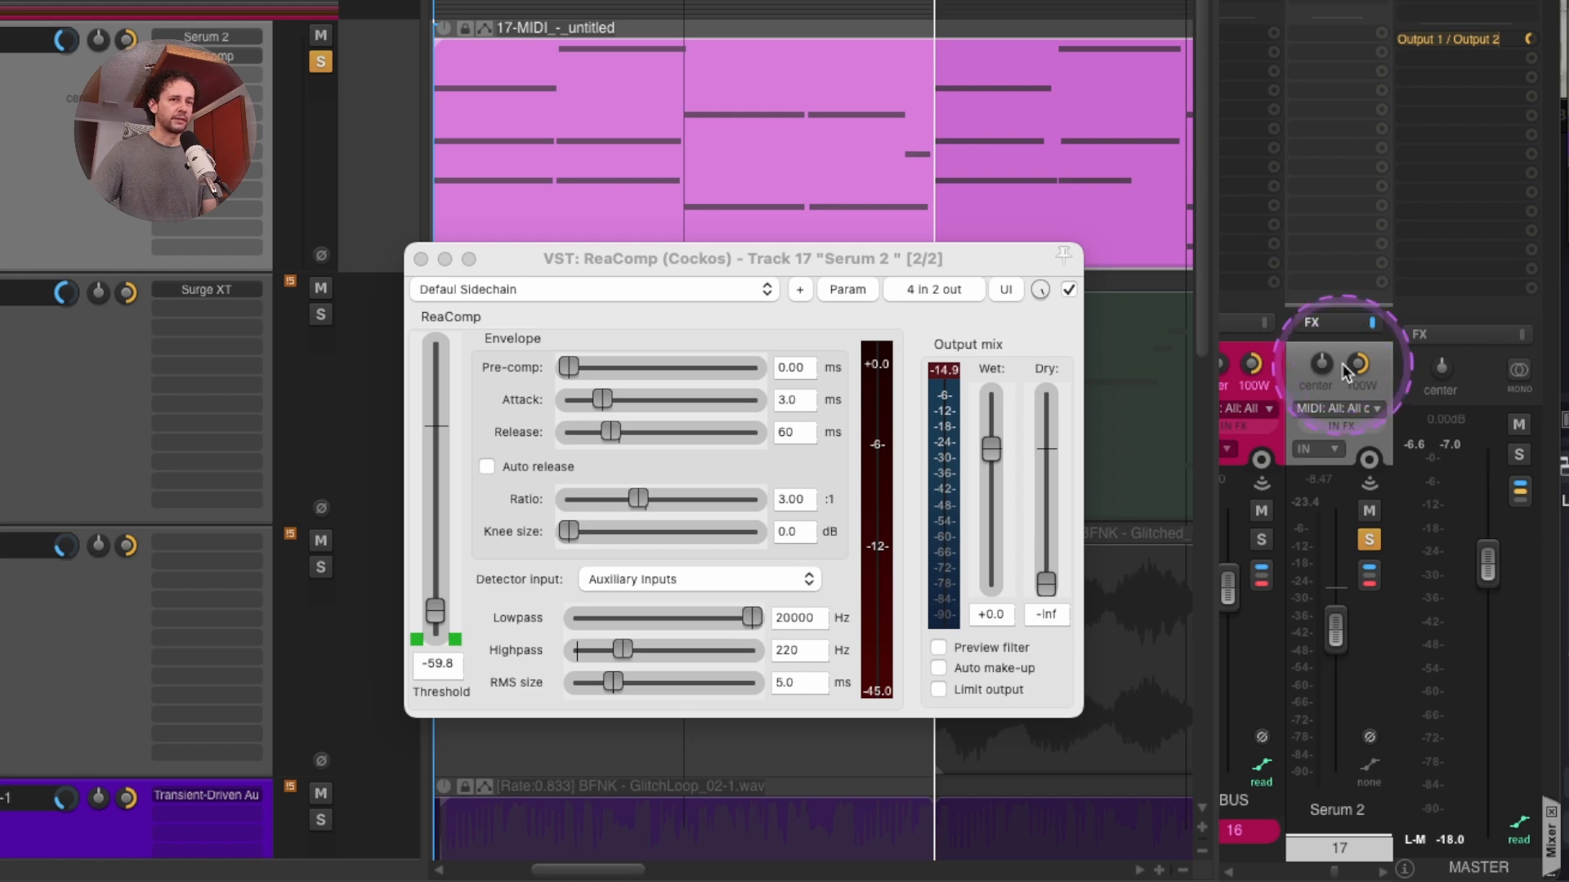
Resume playback, close the ReaComp window, adjust the threshold in its embedded mixer display, and stop.
{"action": "key", "text": "space"}
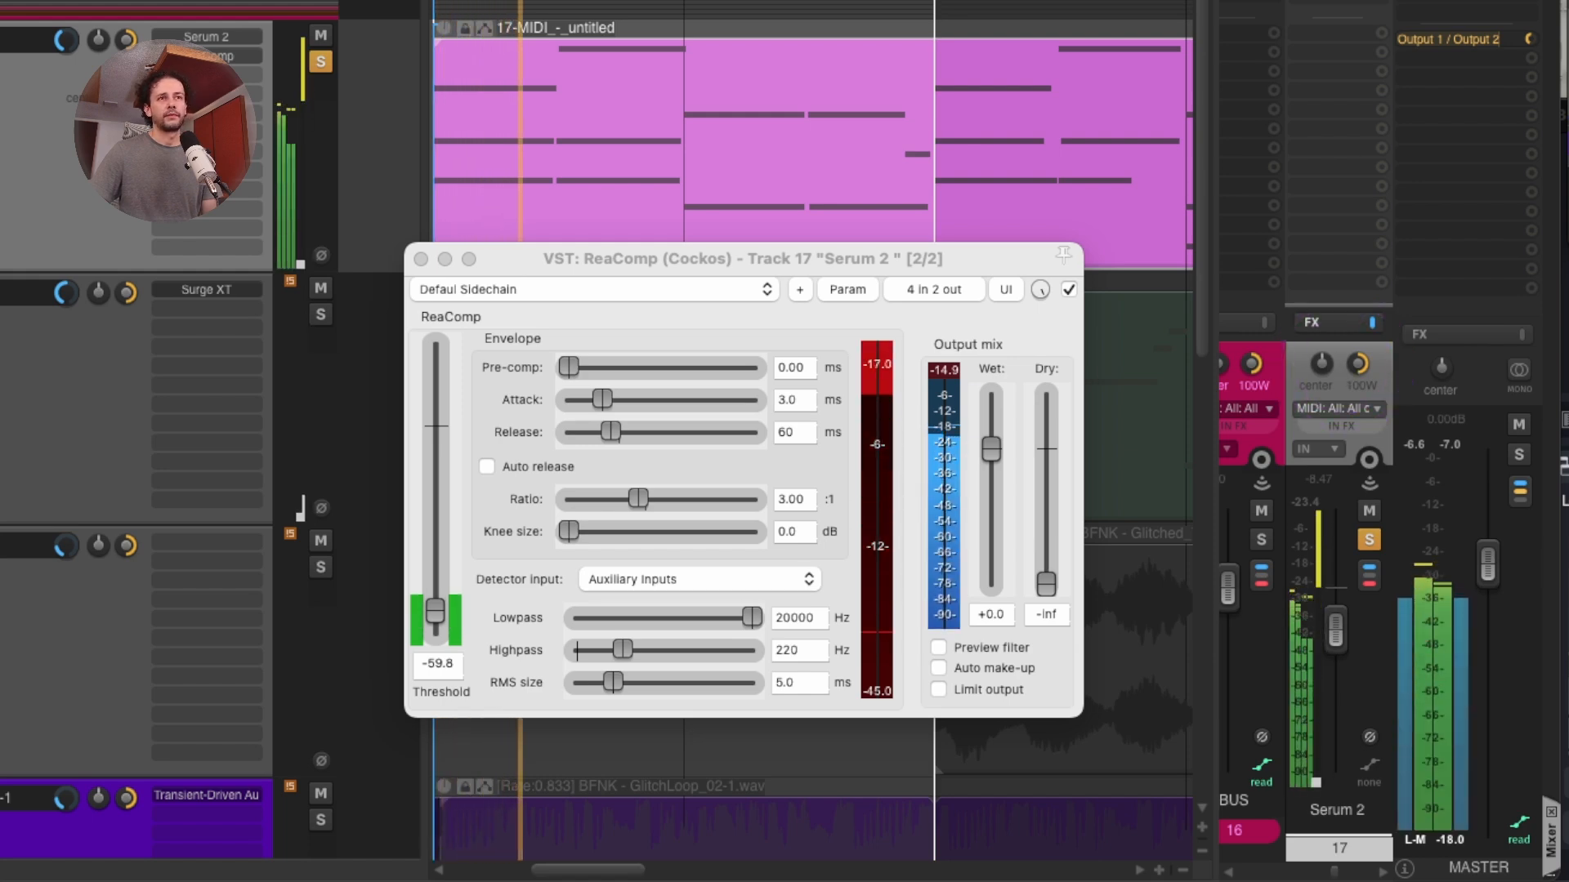
{"action": "left_click", "coordinate": [420, 260]}
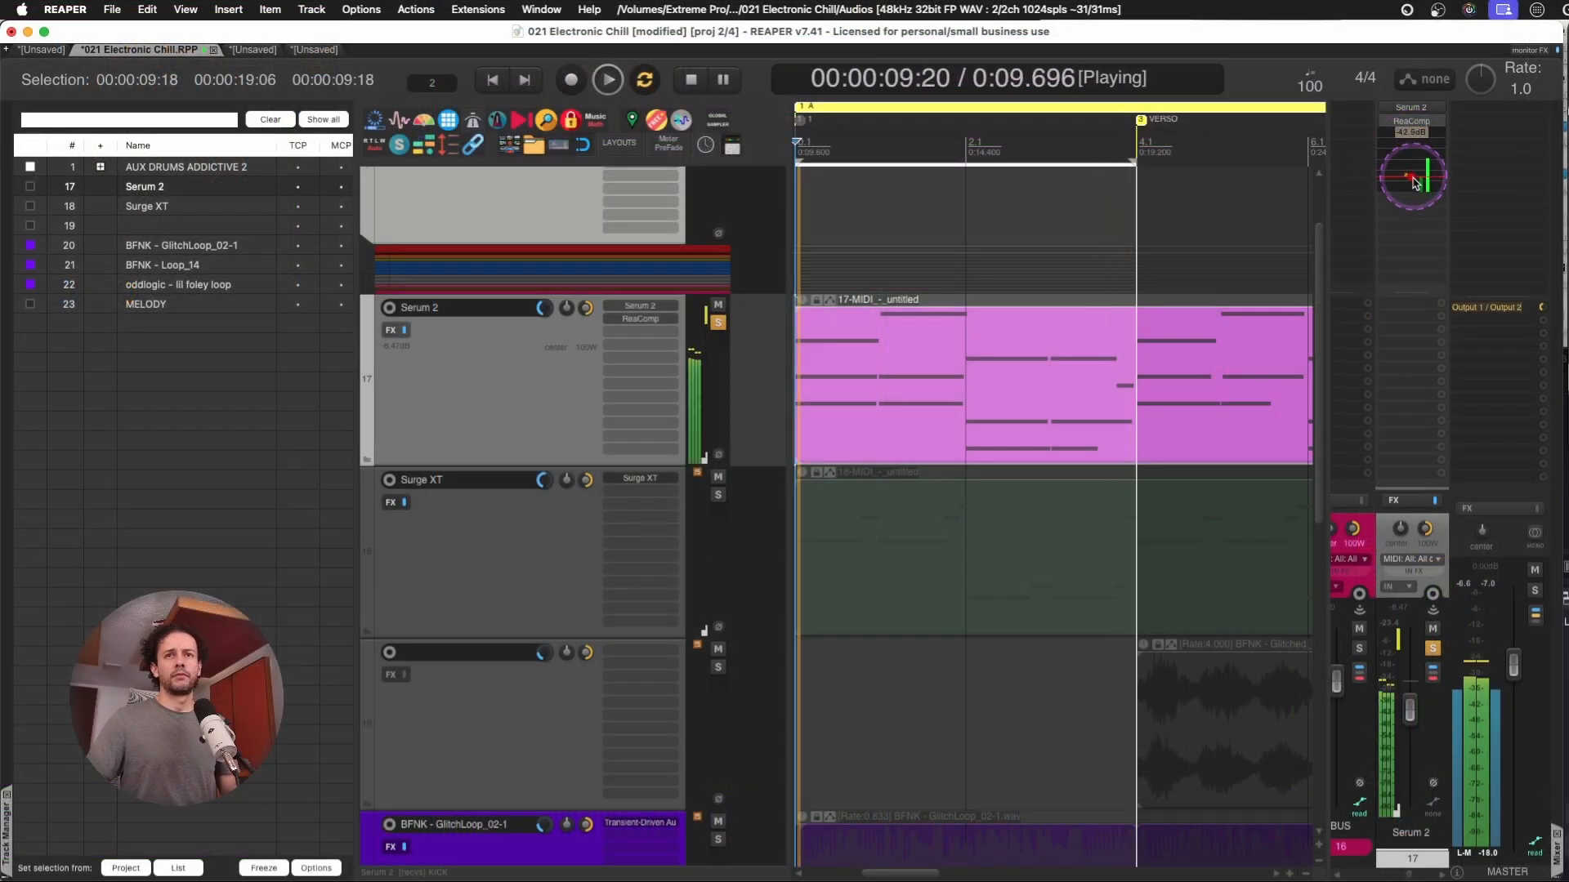
{"action": "left_click_drag", "start_coordinate": [1412, 178], "coordinate": [1413, 184]}
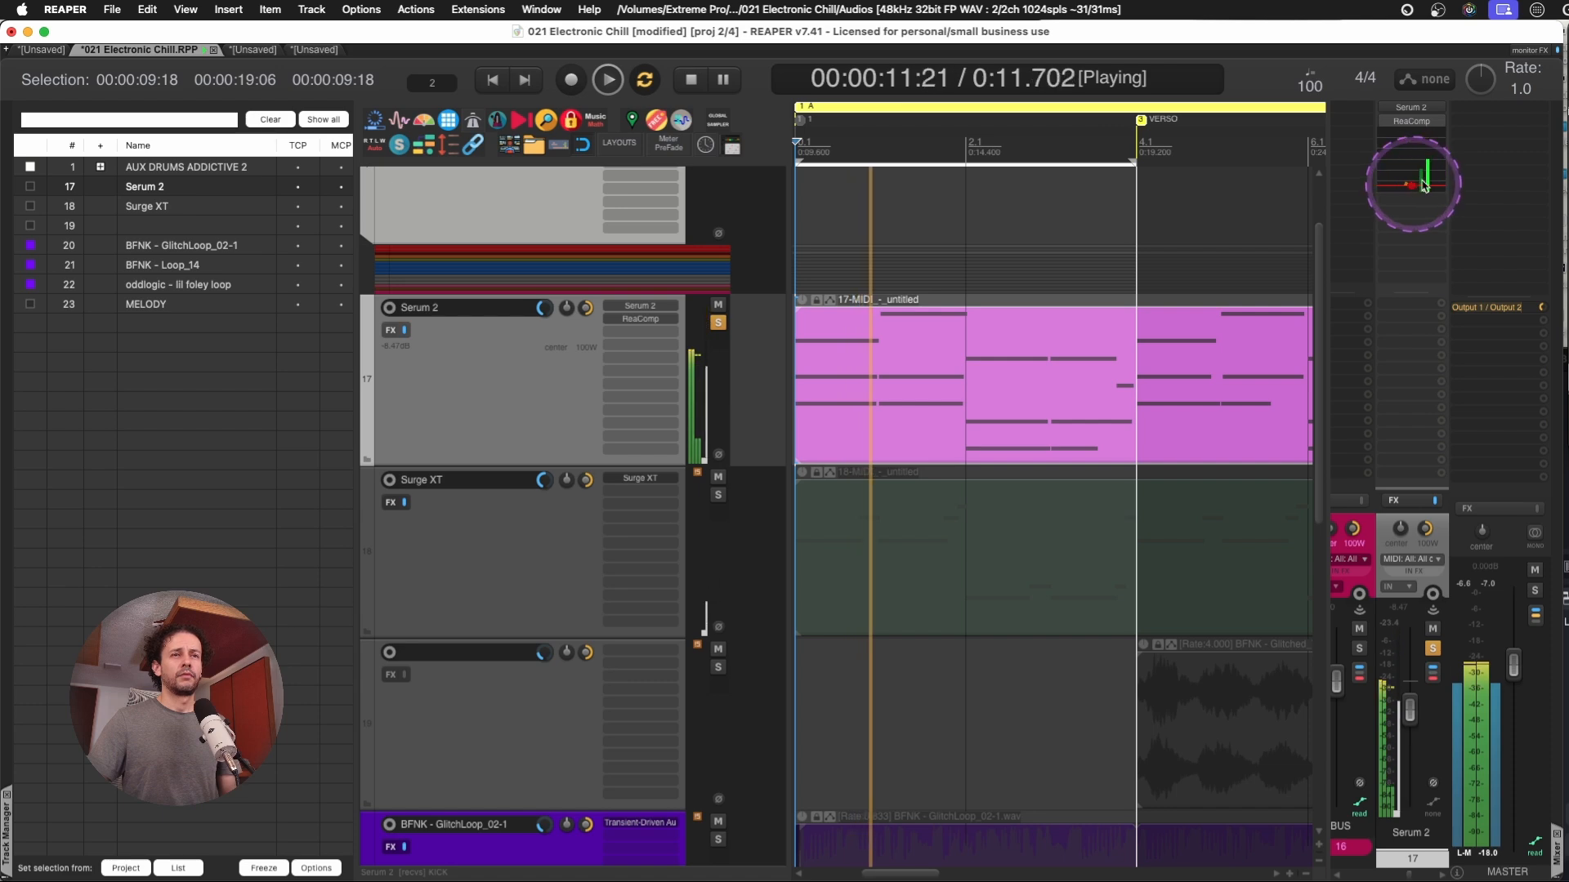
{"action": "key", "text": "space"}
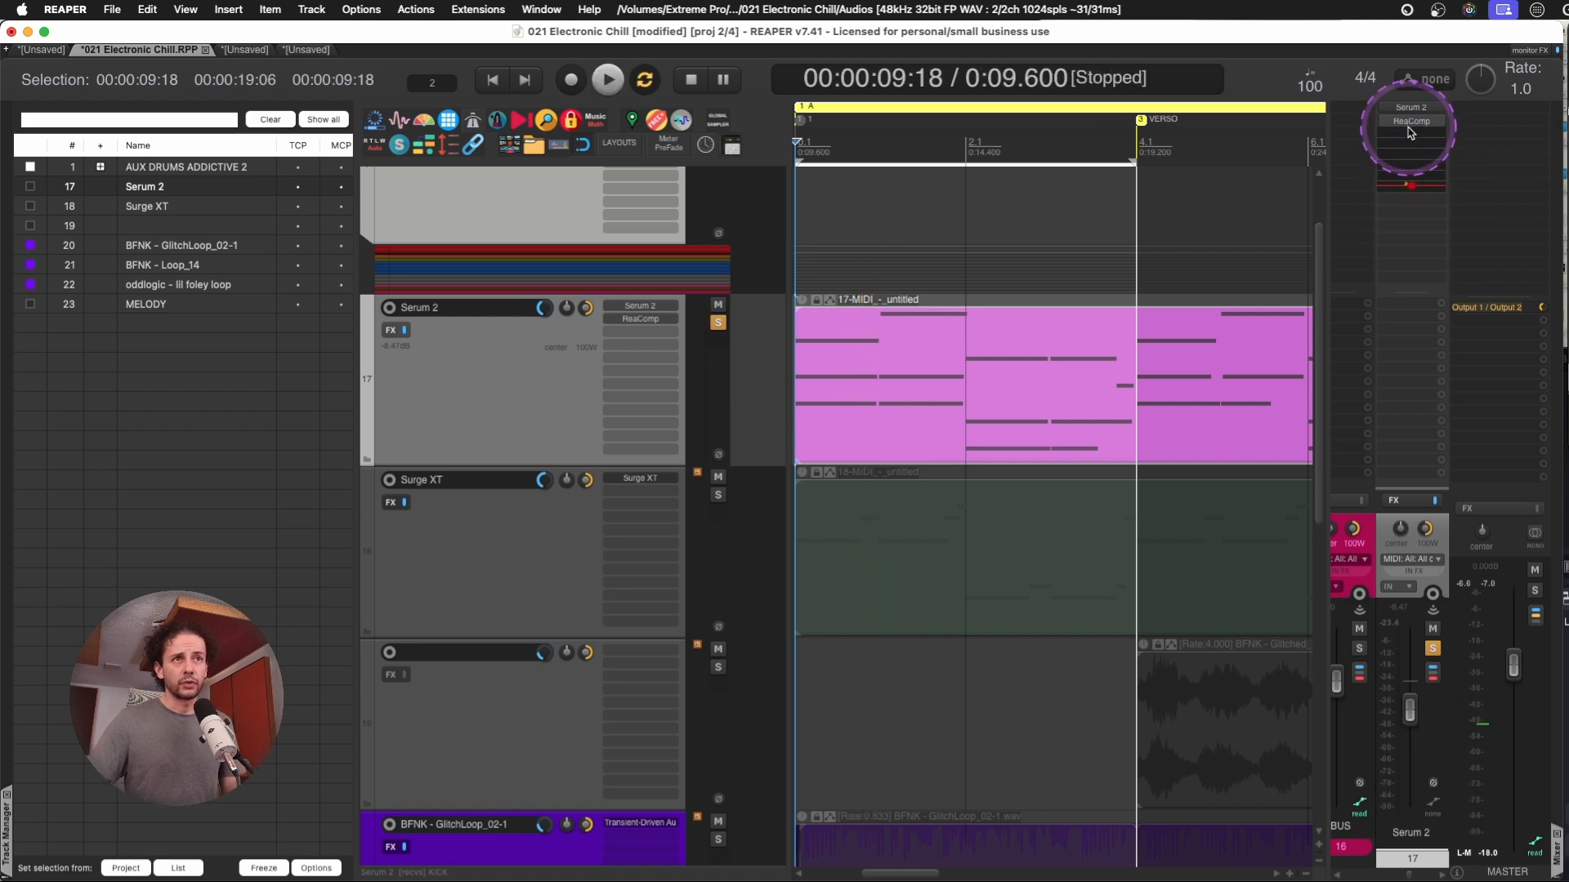
Show ReaComp's embedded UI in the track control panel of Serum 2 instead of the mixer.
{"action": "right_click", "coordinate": [1411, 128]}
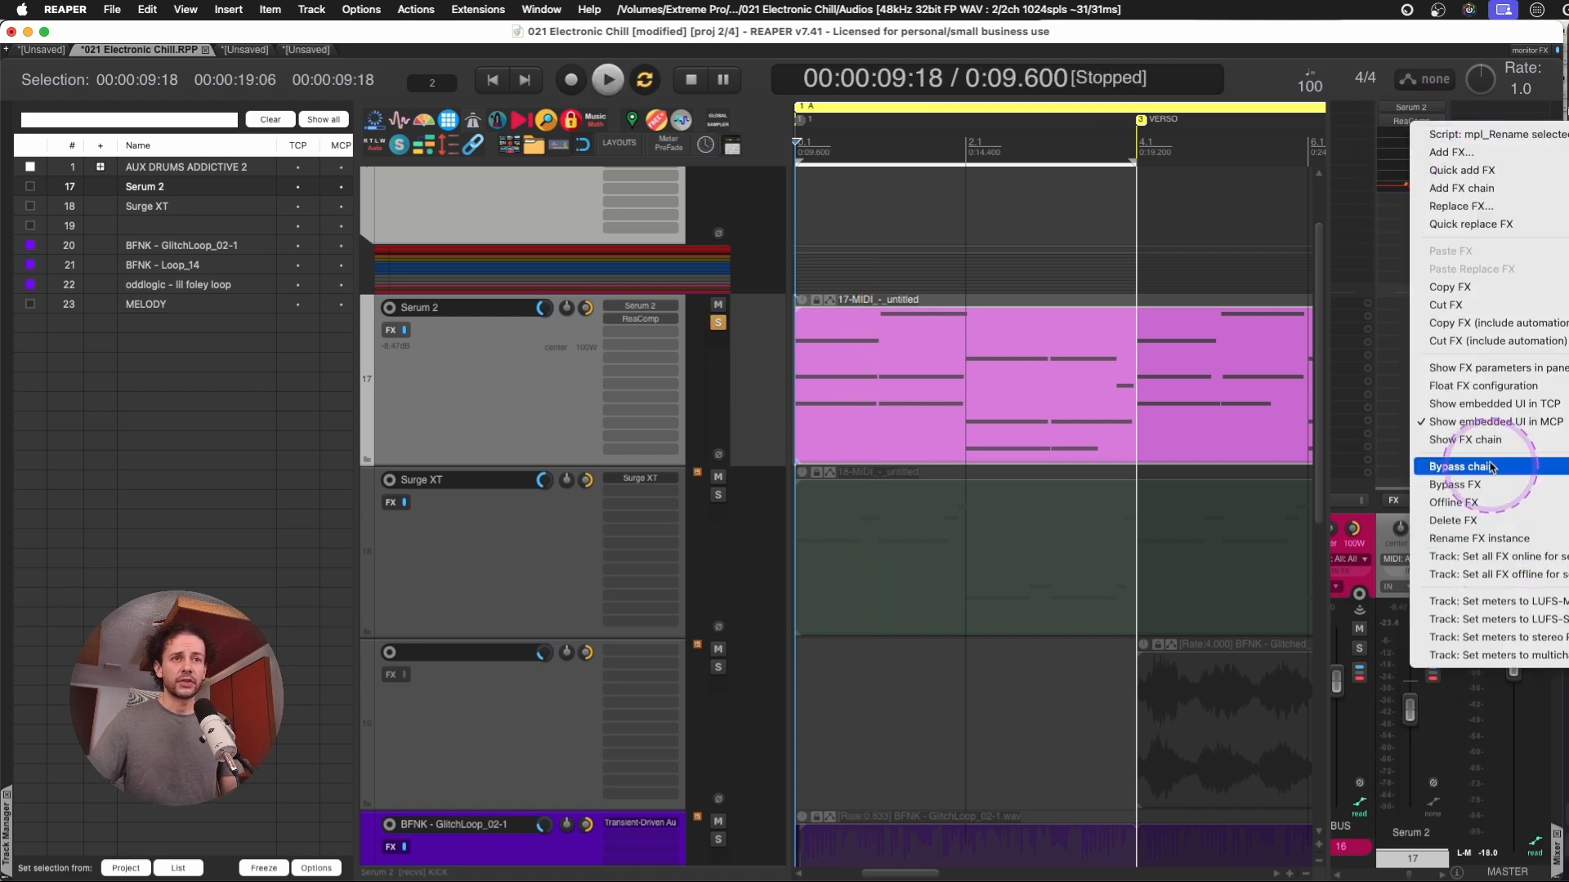
{"action": "left_click", "coordinate": [1336, 79]}
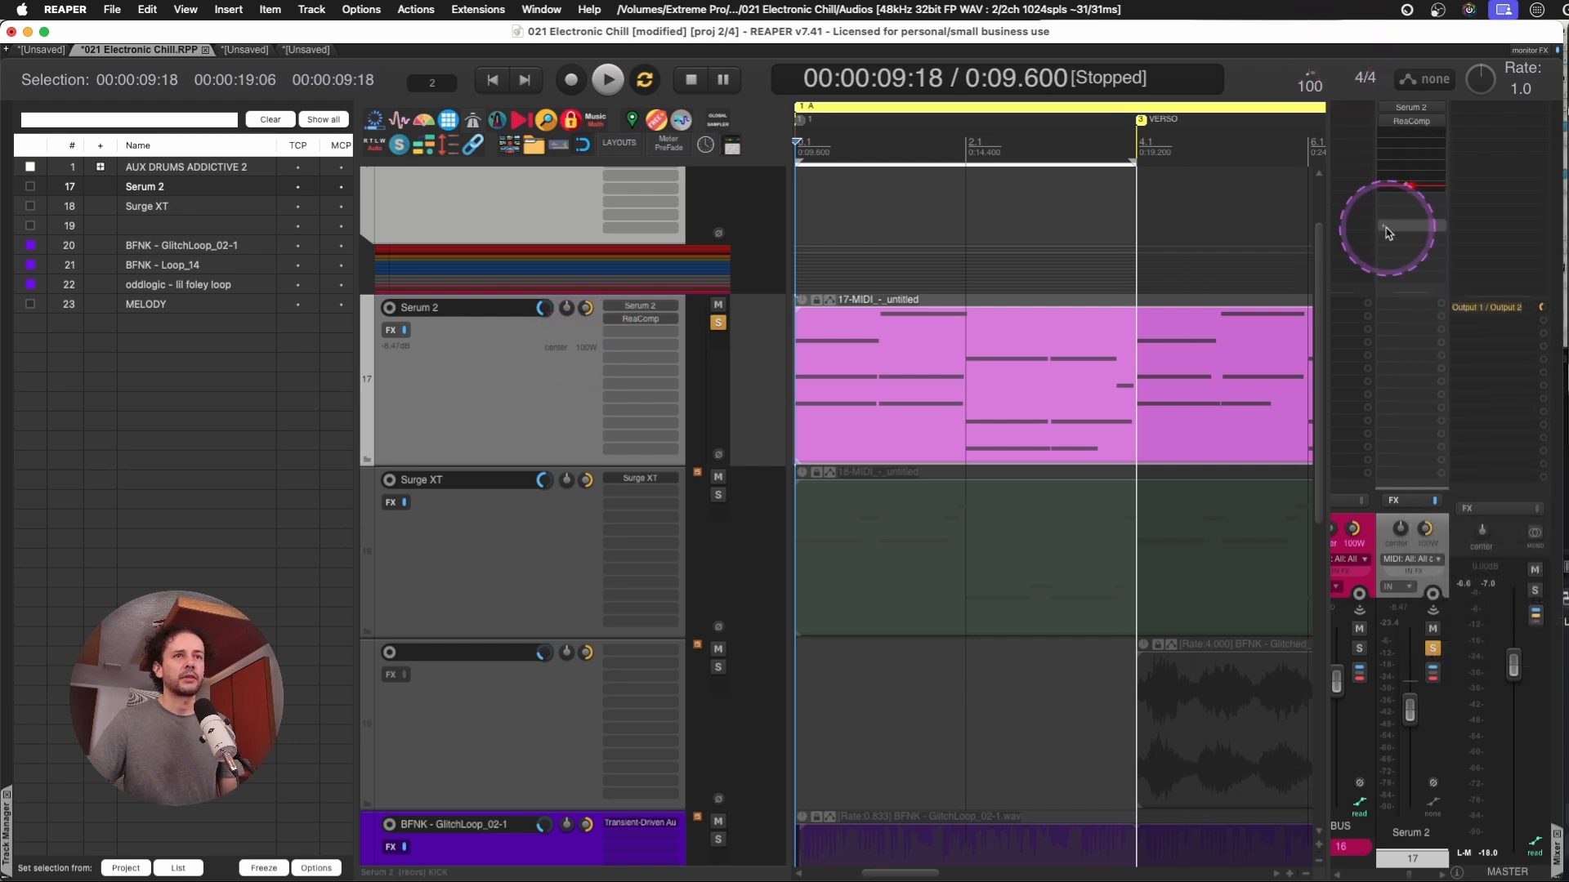
{"action": "right_click", "coordinate": [641, 326]}
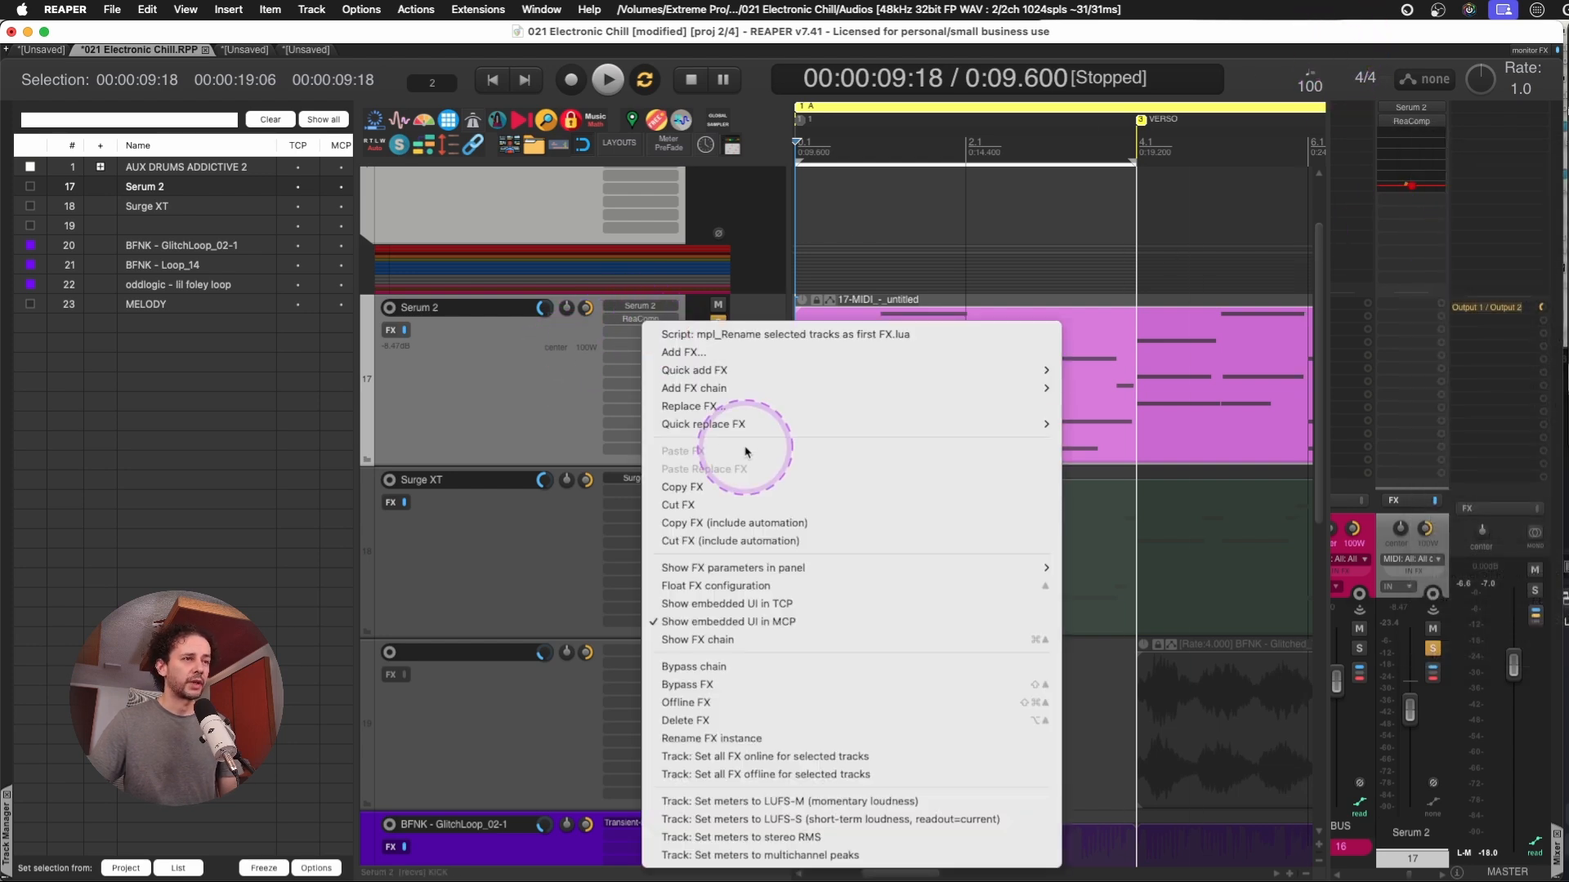
{"action": "left_click", "coordinate": [743, 499]}
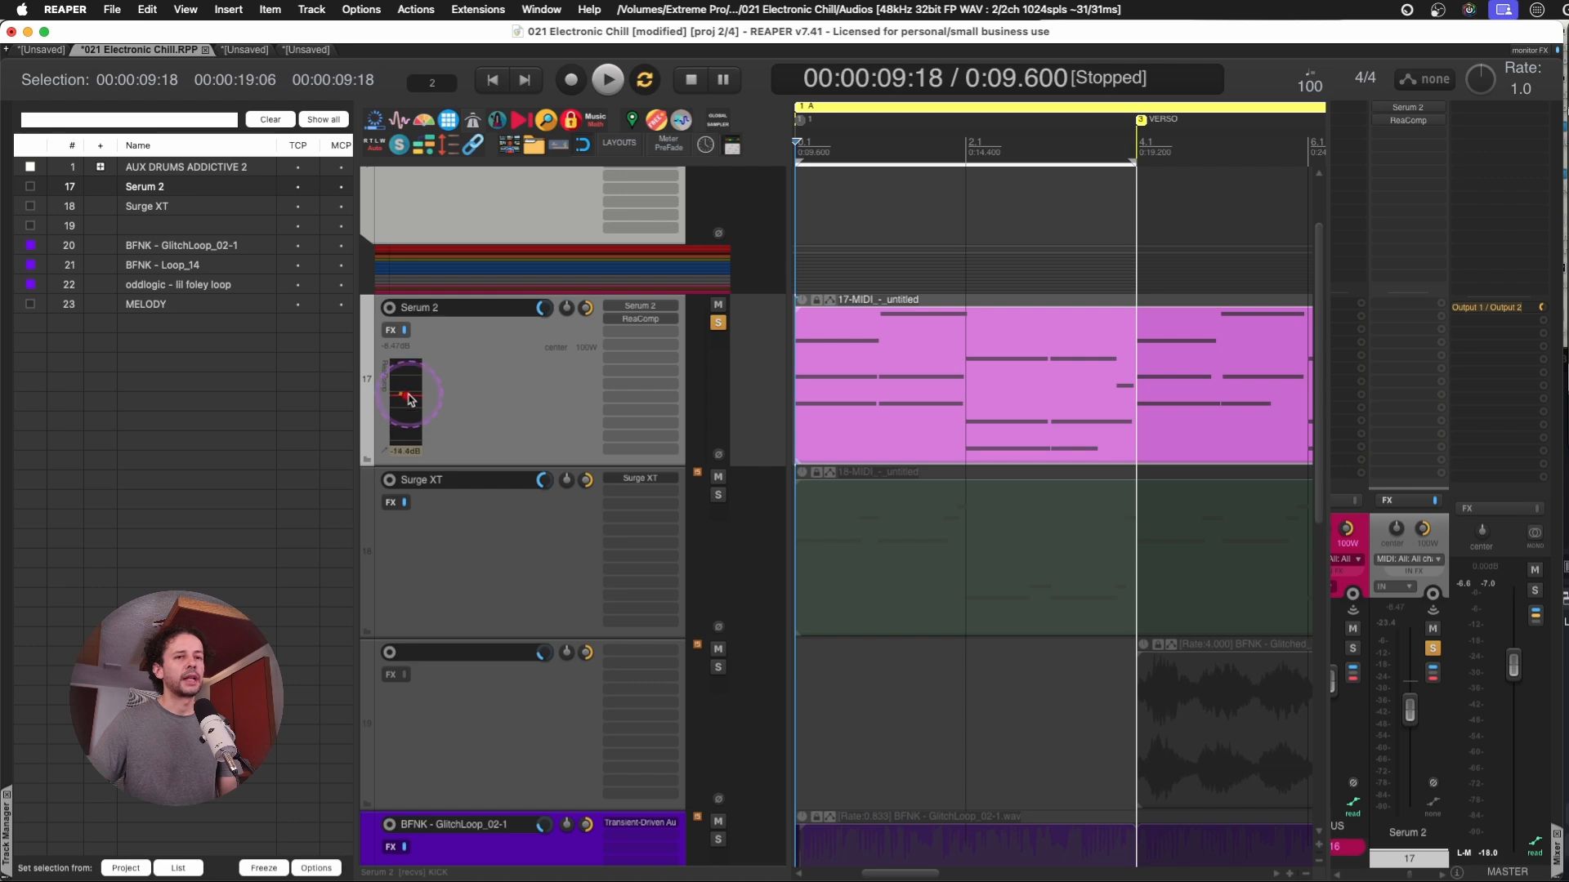
Lower the threshold to -36.0 dB in the embedded display during playback, and set ReaComp's ratio to 15.2:1 in its own window.
{"action": "left_click_drag", "start_coordinate": [399, 398], "coordinate": [408, 425]}
{"action": "key", "text": "space"}
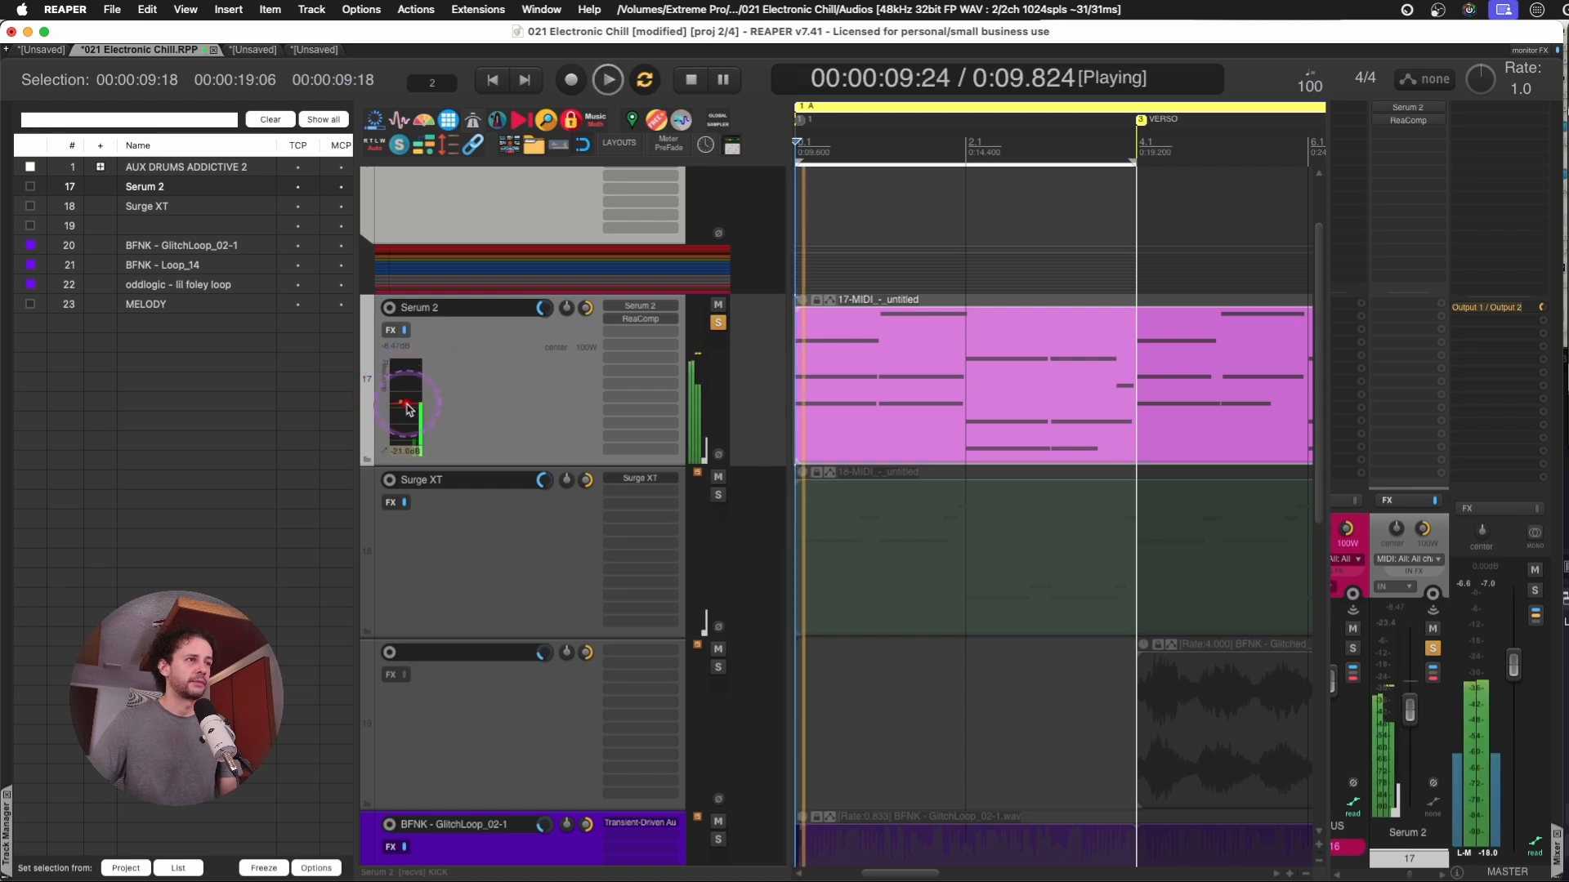
{"action": "left_click", "coordinate": [640, 319]}
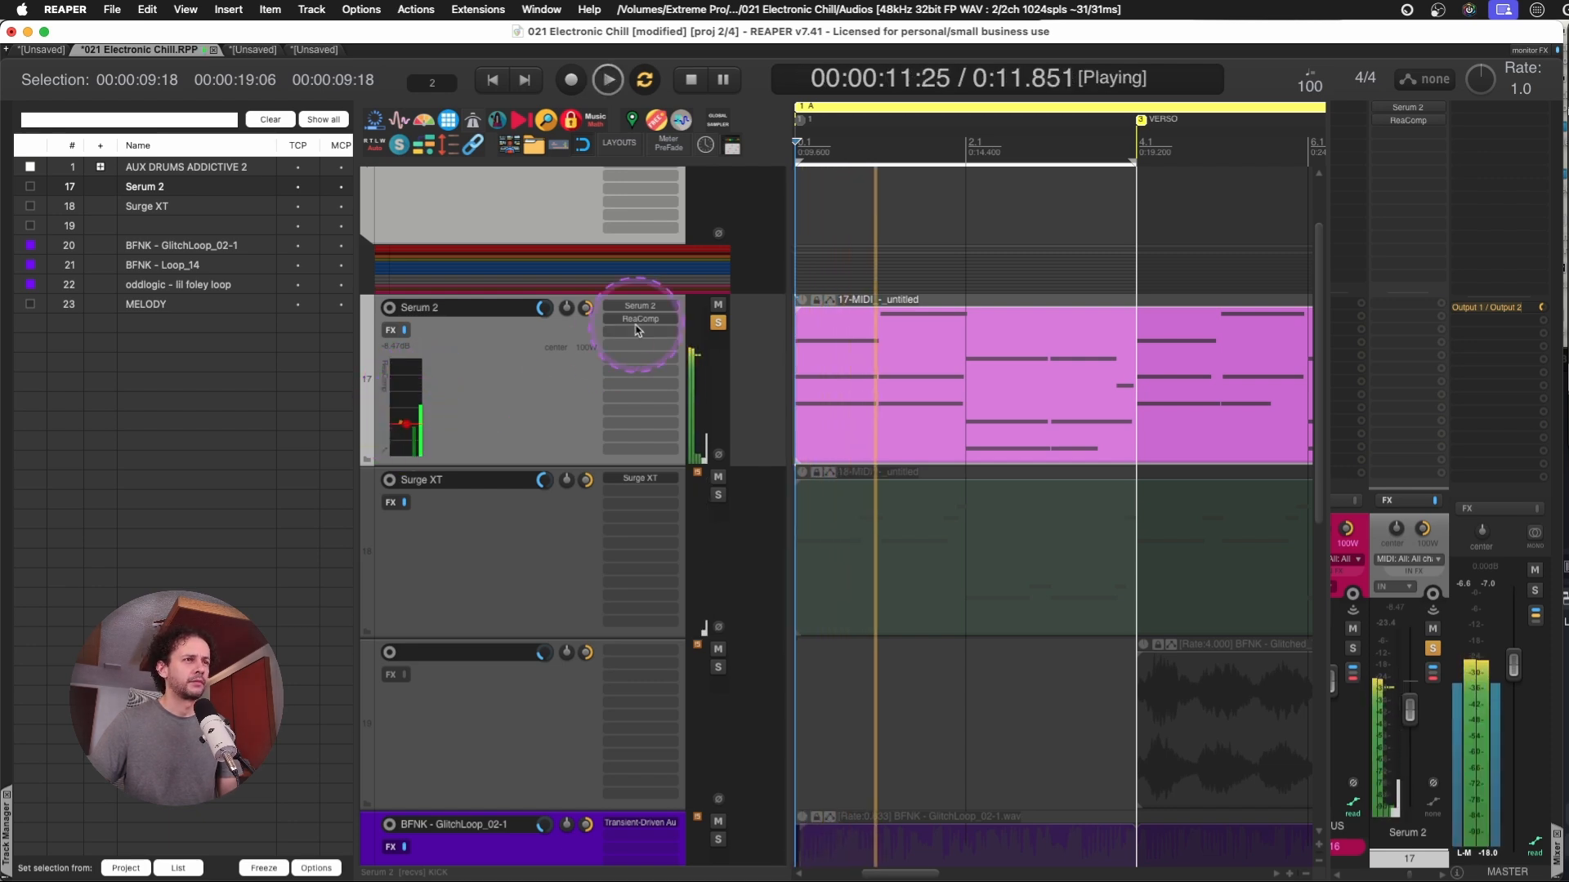
{"action": "left_click_drag", "start_coordinate": [934, 621], "coordinate": [967, 622]}
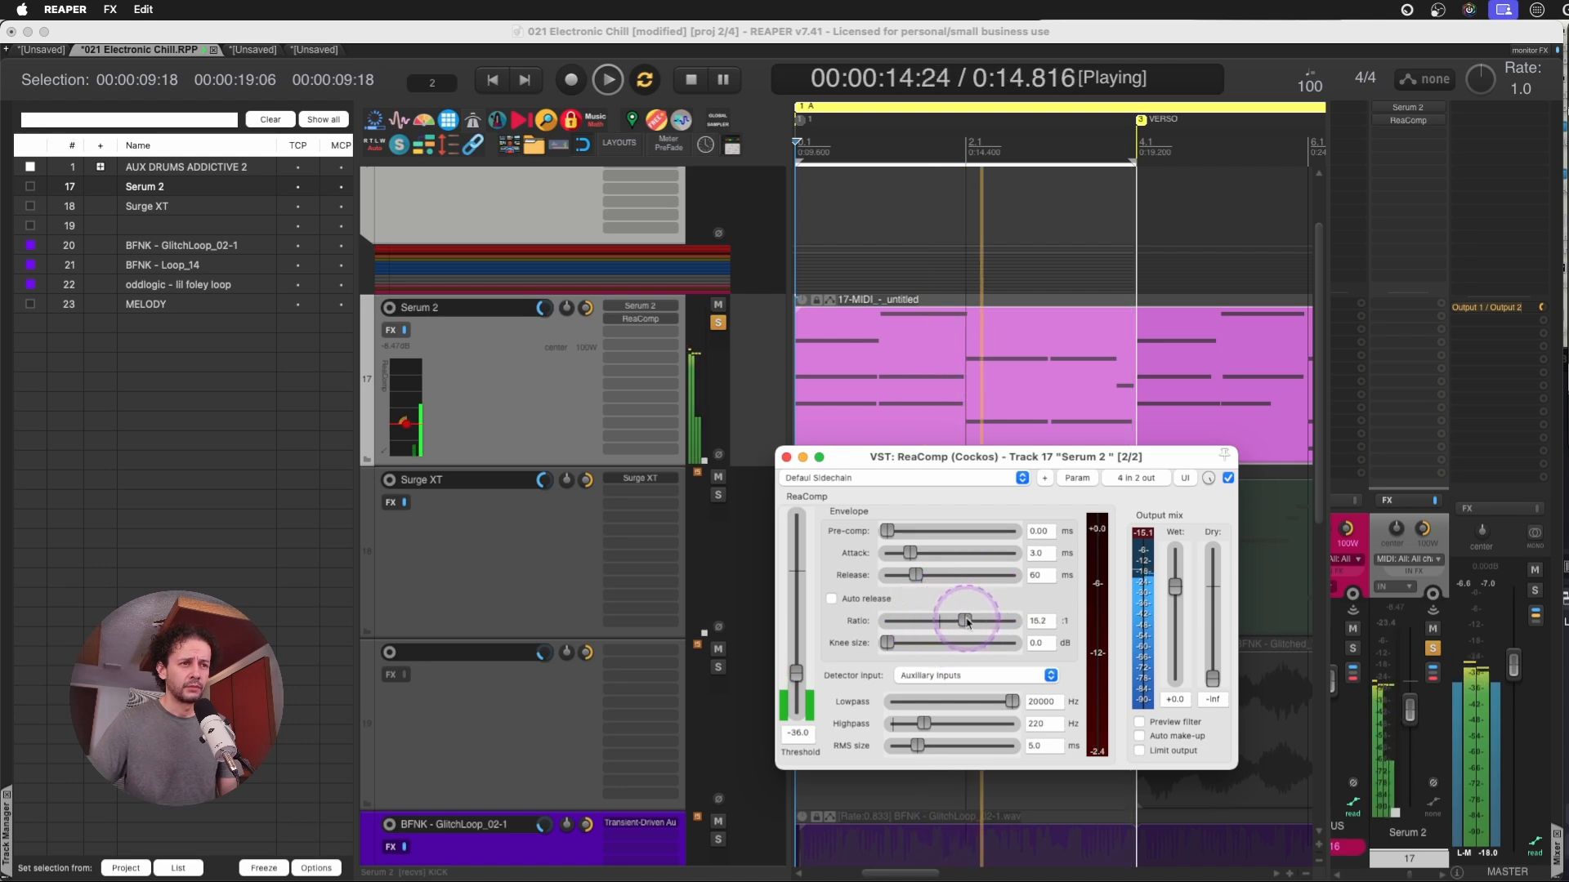
{"action": "left_click", "coordinate": [785, 457]}
Adjust the compressor threshold again in the Serum 2 track's embedded display and stop playback.
{"action": "left_click_drag", "start_coordinate": [406, 424], "coordinate": [409, 444]}
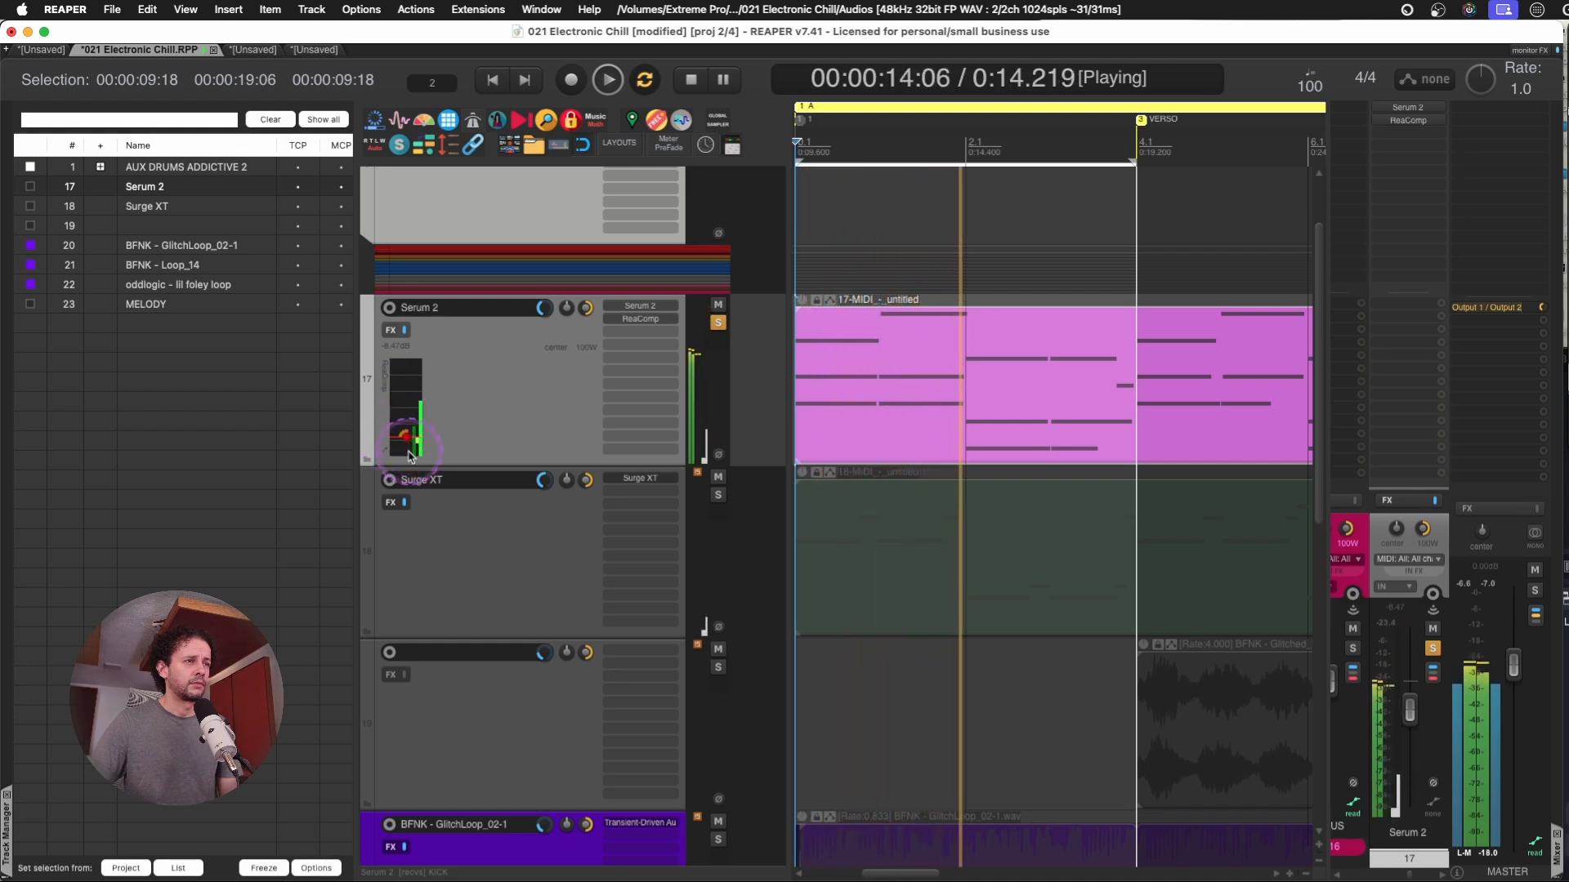
{"action": "key", "text": "space"}
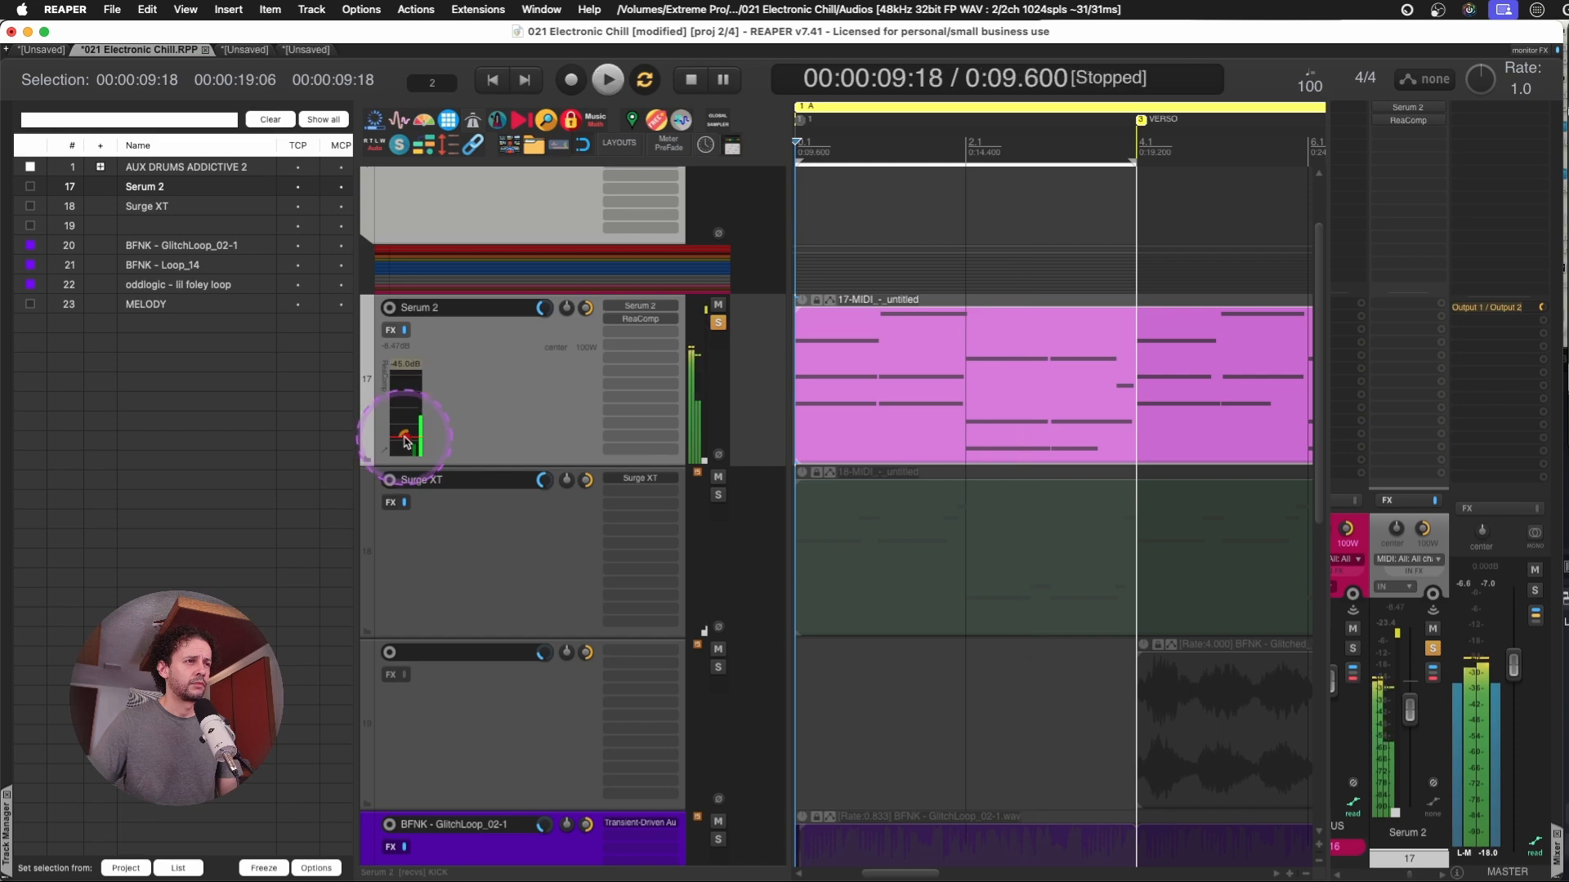
{"action": "scroll", "coordinate": [406, 442], "scroll_direction": "up", "scroll_amount": 1}
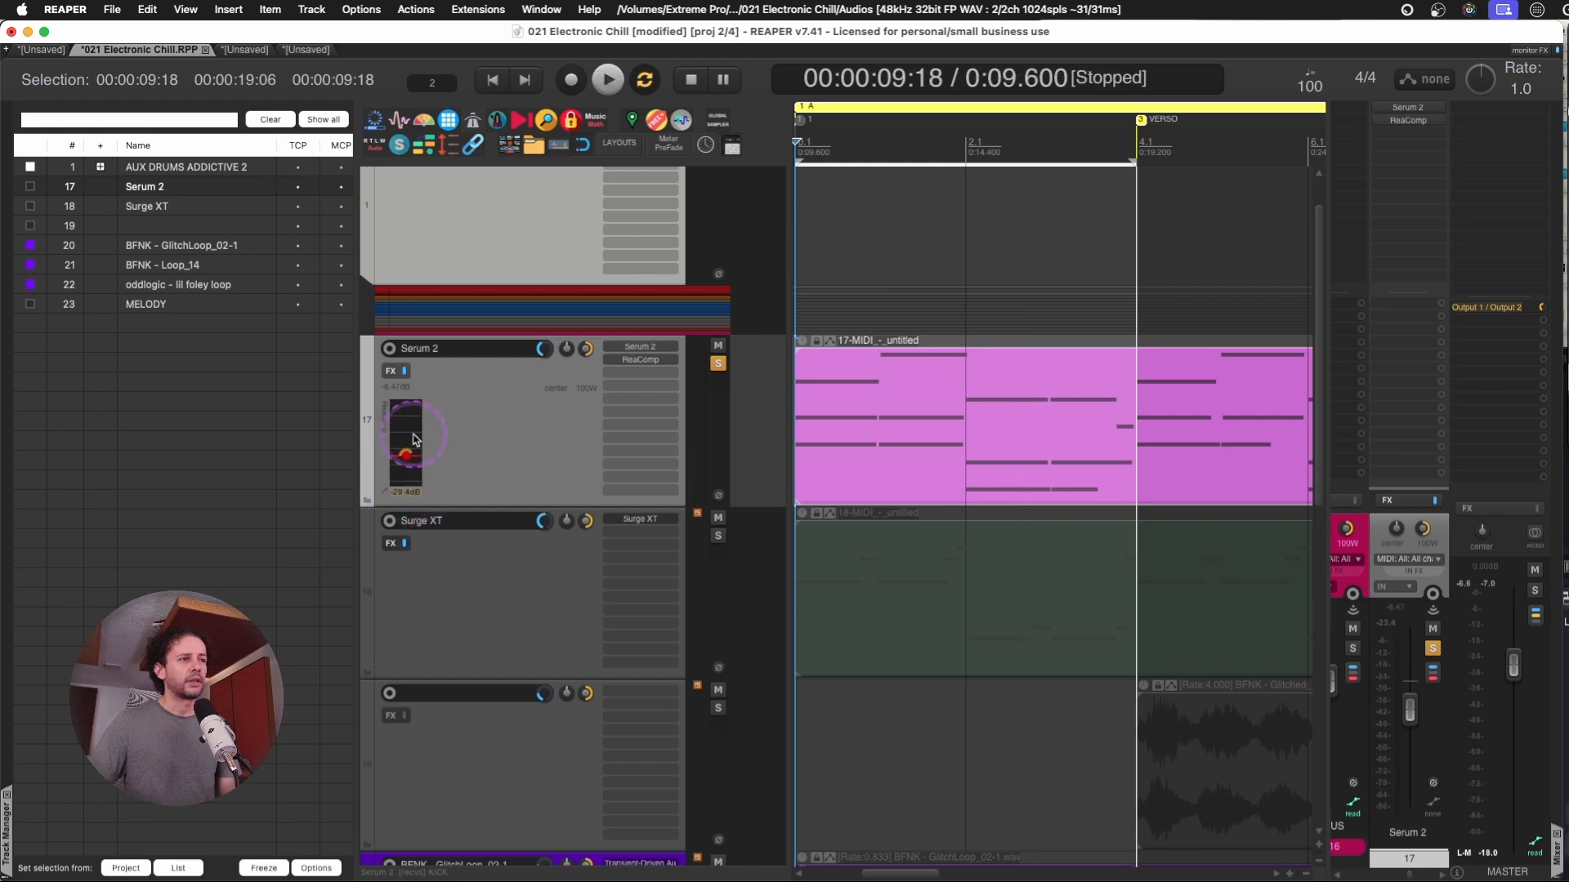
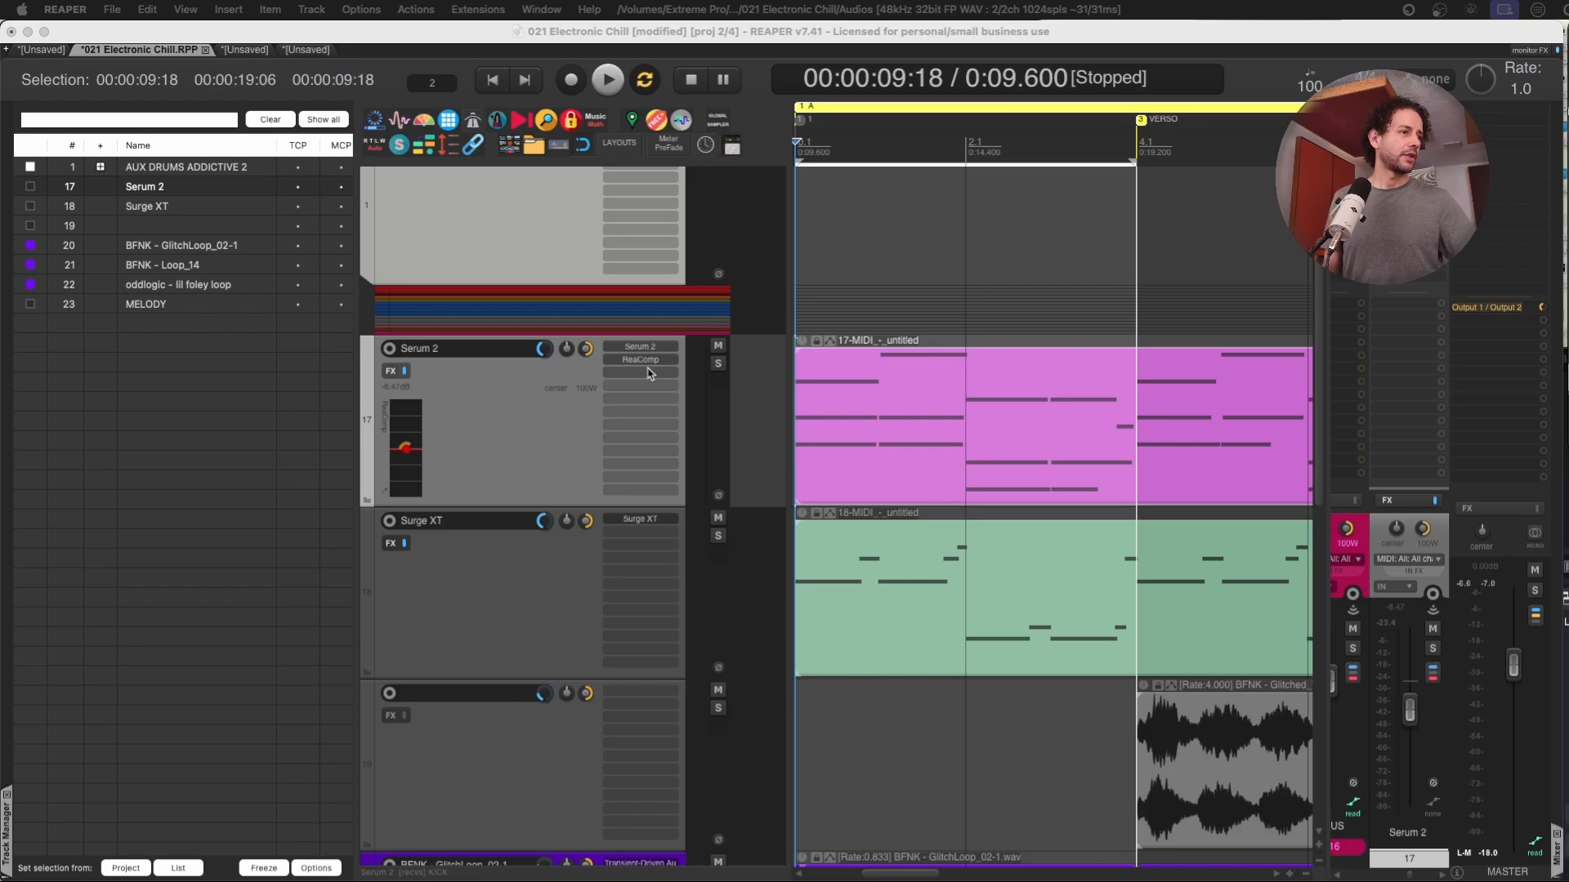
Switch to the unsaved project with three audio loop tracks and run the action "Track: Set track grouping parameters".
{"action": "key", "text": "ctrl+Tab"}
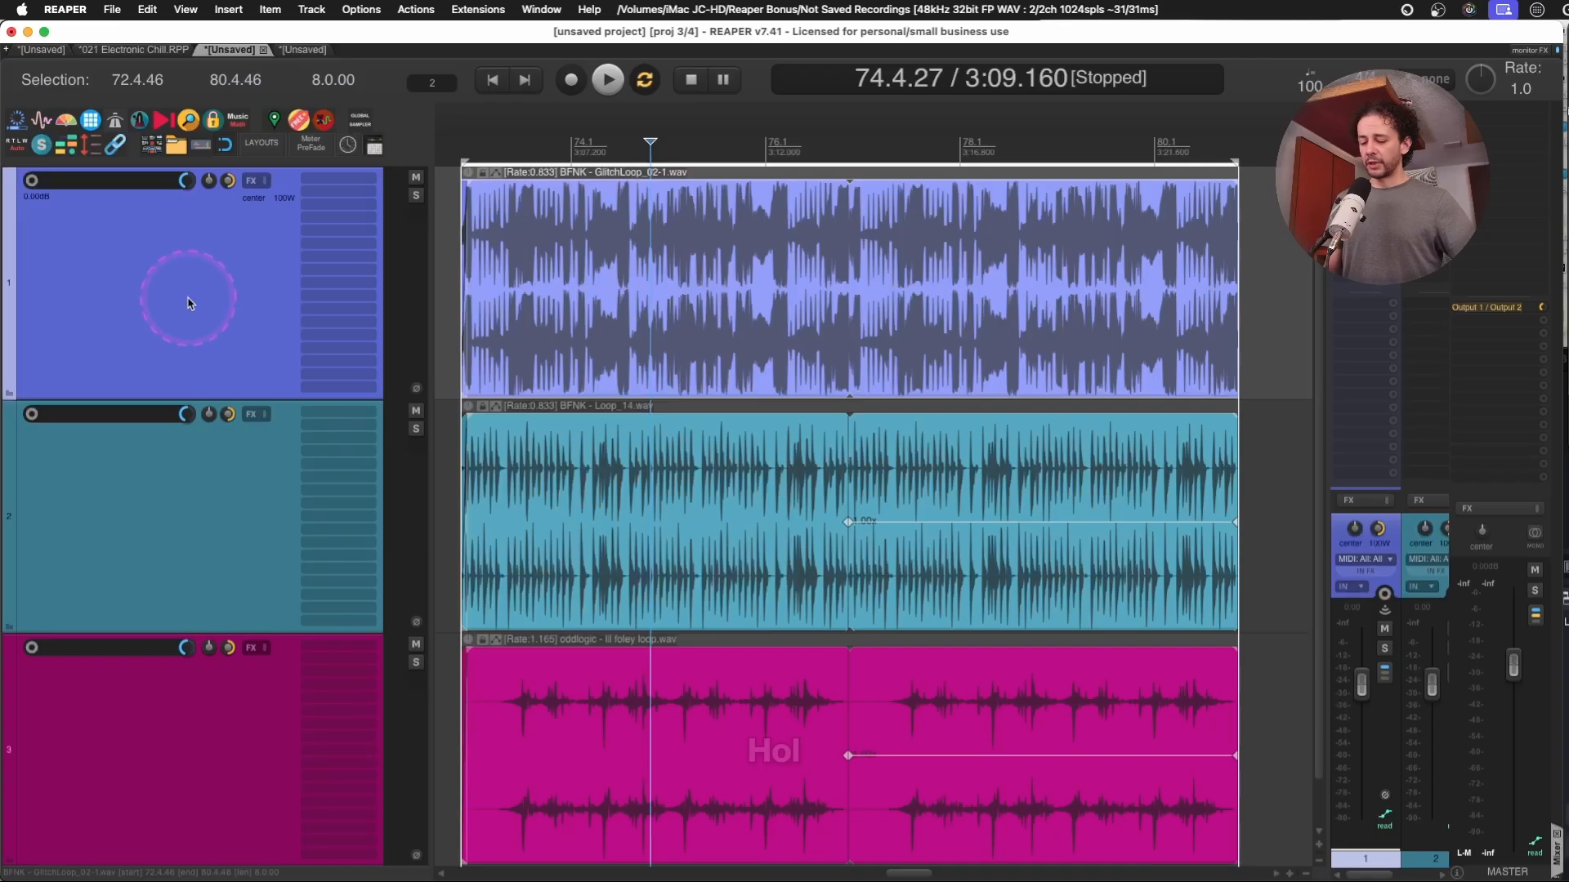
{"action": "key", "text": "shift+g"}
{"action": "key", "text": "Escape"}
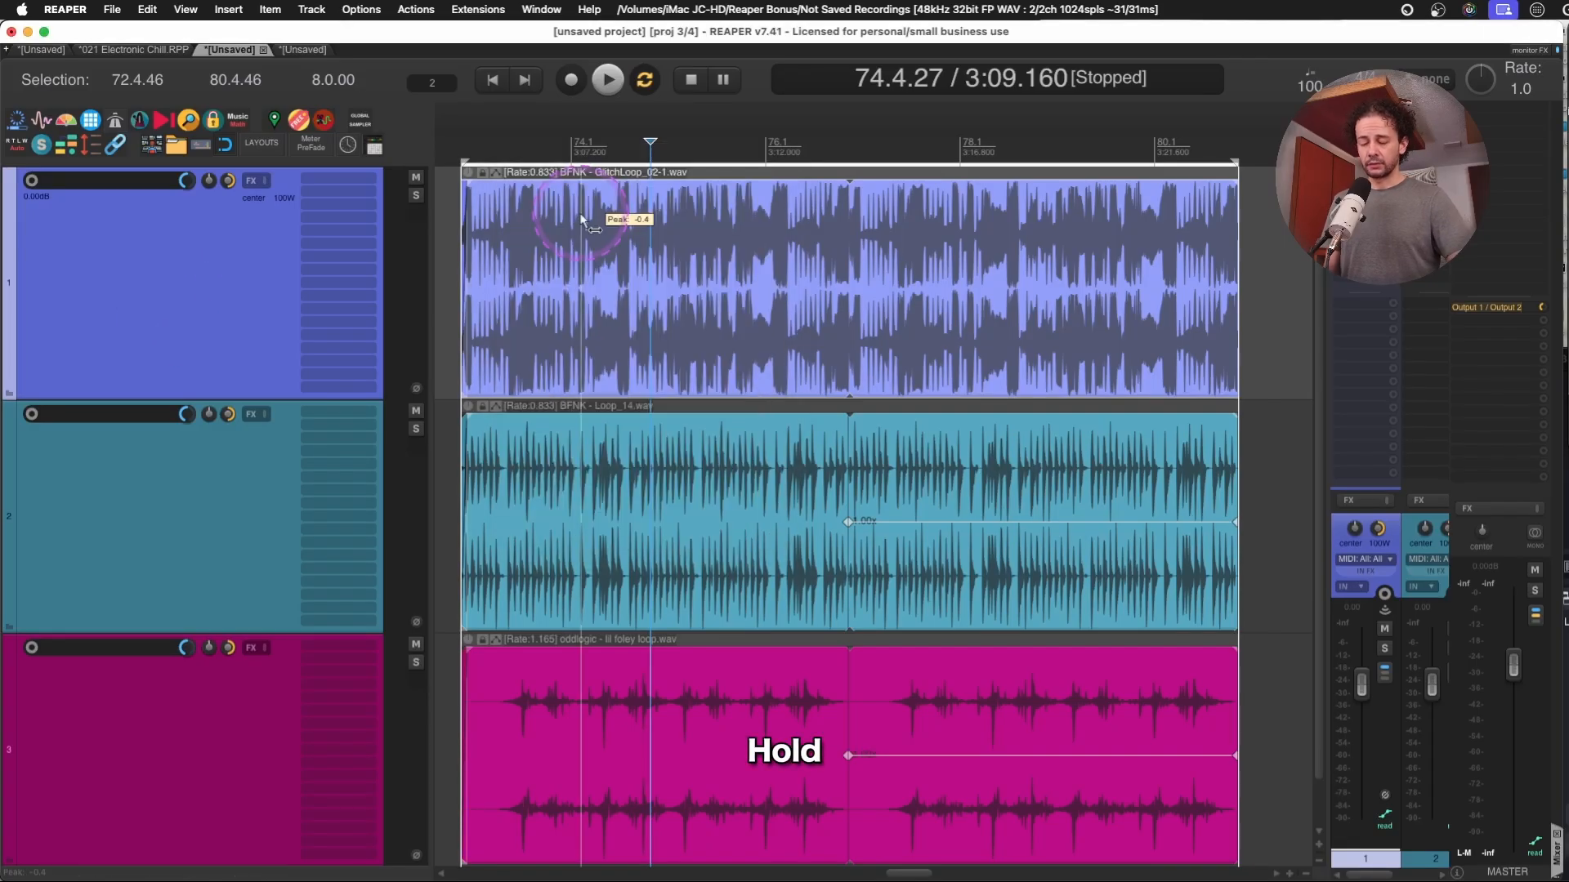
{"action": "key", "text": "shift+slash"}
{"action": "left_click", "coordinate": [1327, 661]}
{"action": "key", "text": "super+shift+g"}
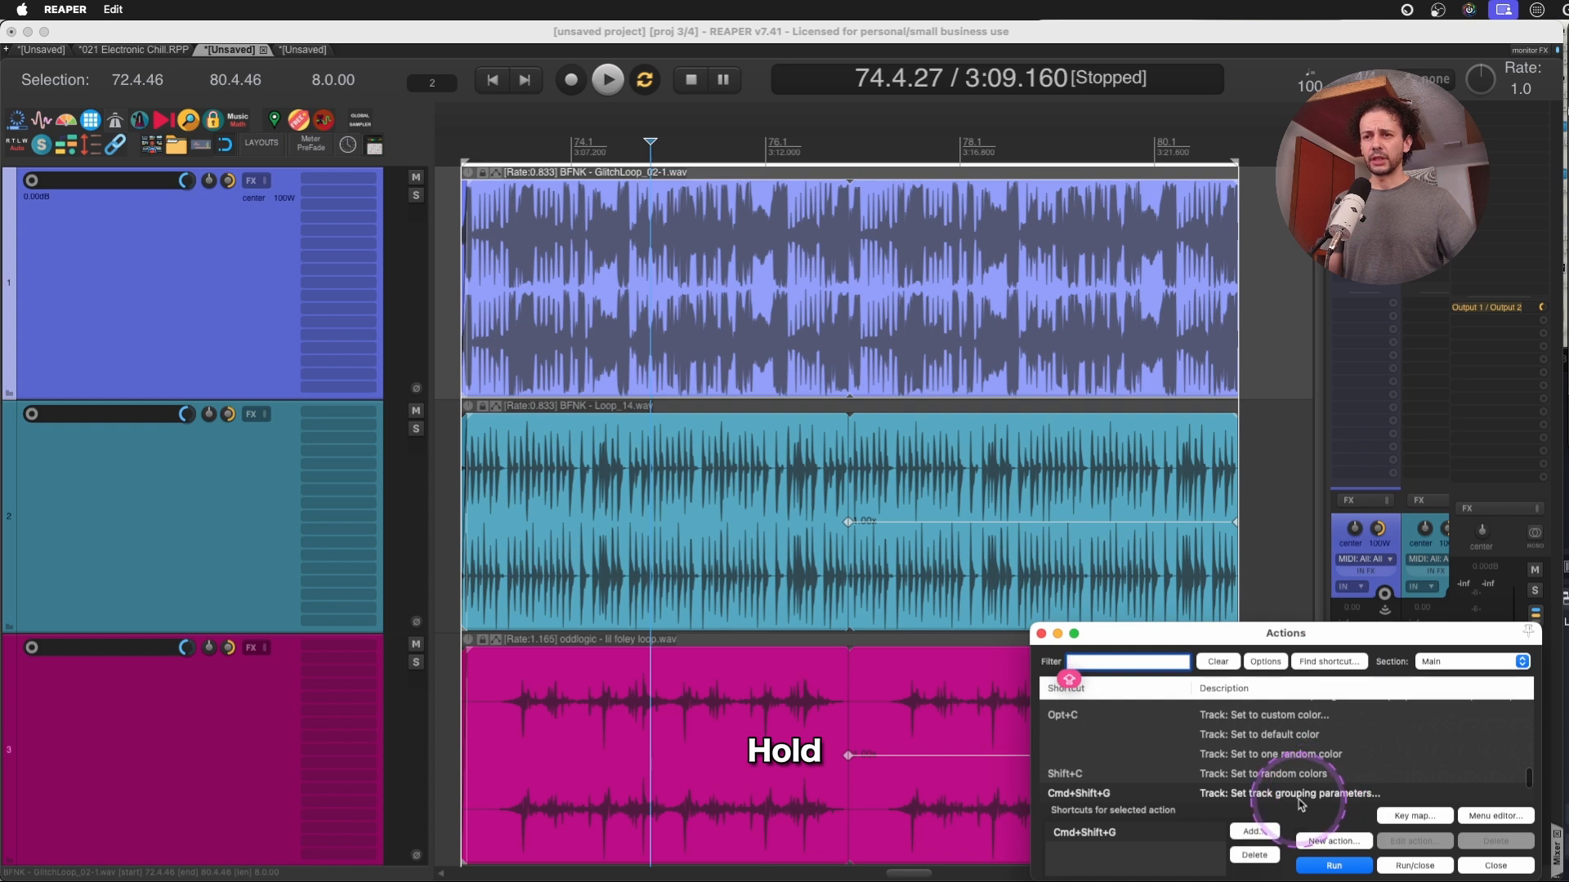
{"action": "left_click", "coordinate": [1335, 865]}
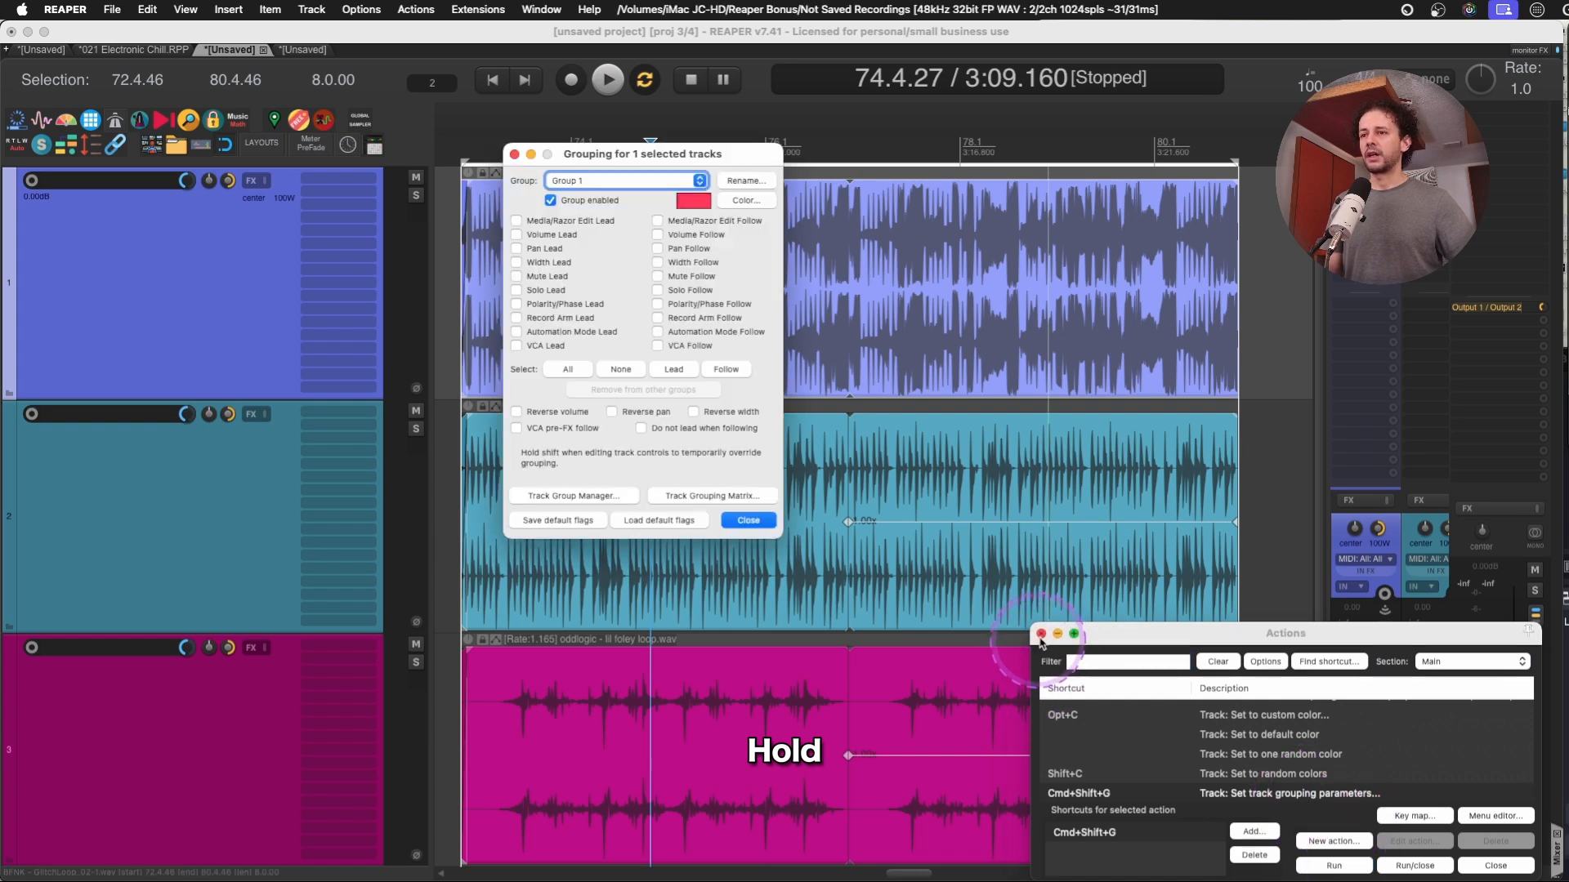
{"action": "left_click", "coordinate": [1041, 635]}
Enable Media/Razor Edit Lead and Follow for tracks 2 and 3 in Group 1, and close the grouping window.
{"action": "left_click", "coordinate": [134, 218]}
{"action": "left_click", "coordinate": [168, 536]}
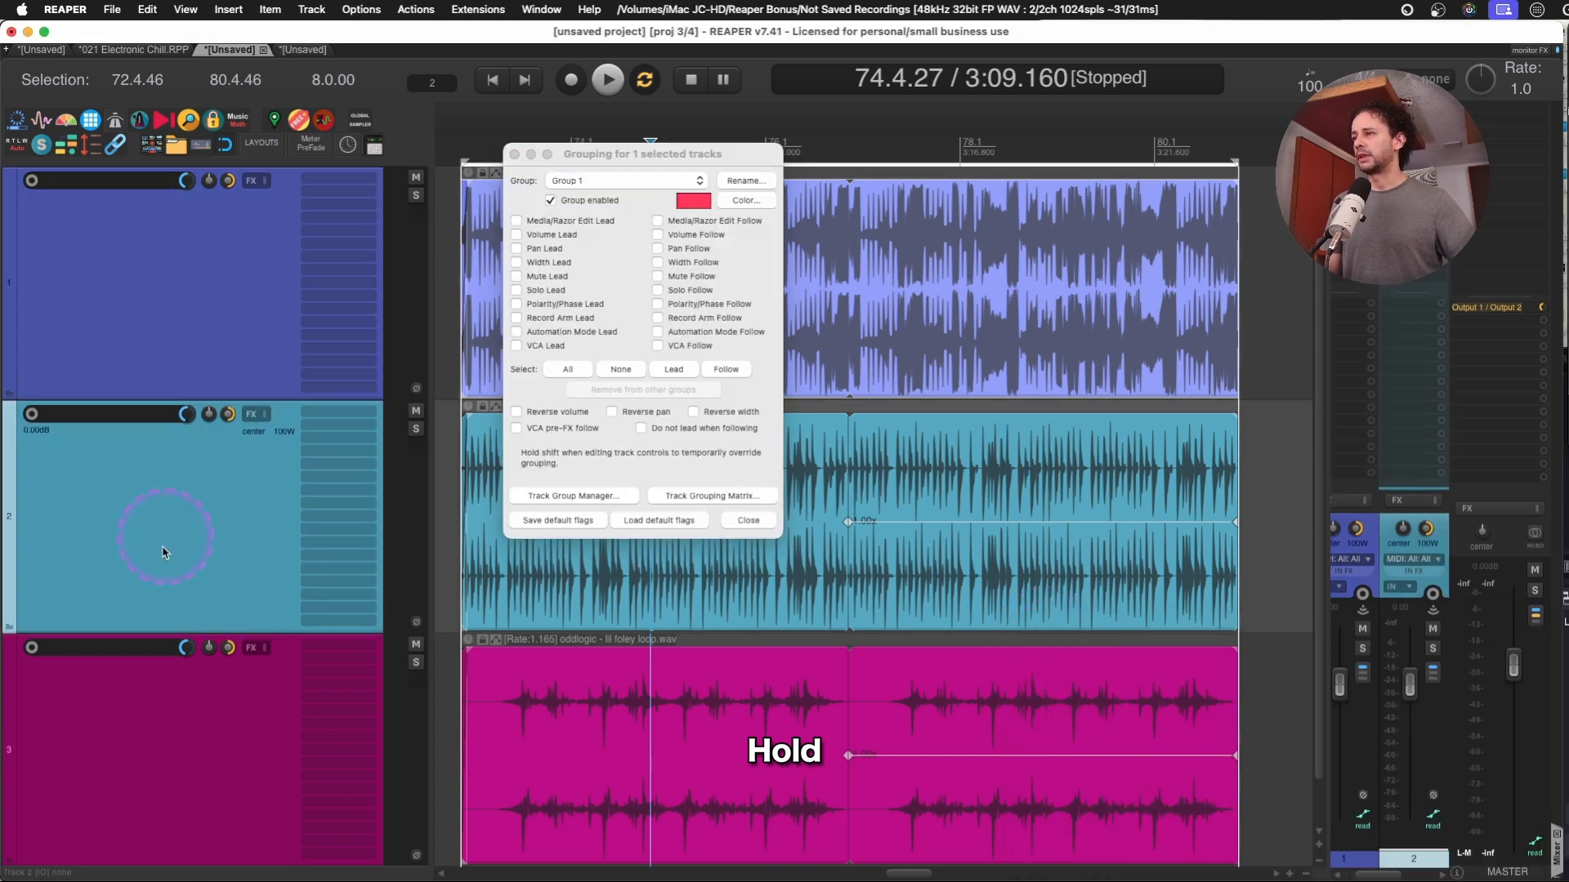
{"action": "left_click", "coordinate": [155, 726], "text": "shift"}
{"action": "left_click", "coordinate": [541, 235]}
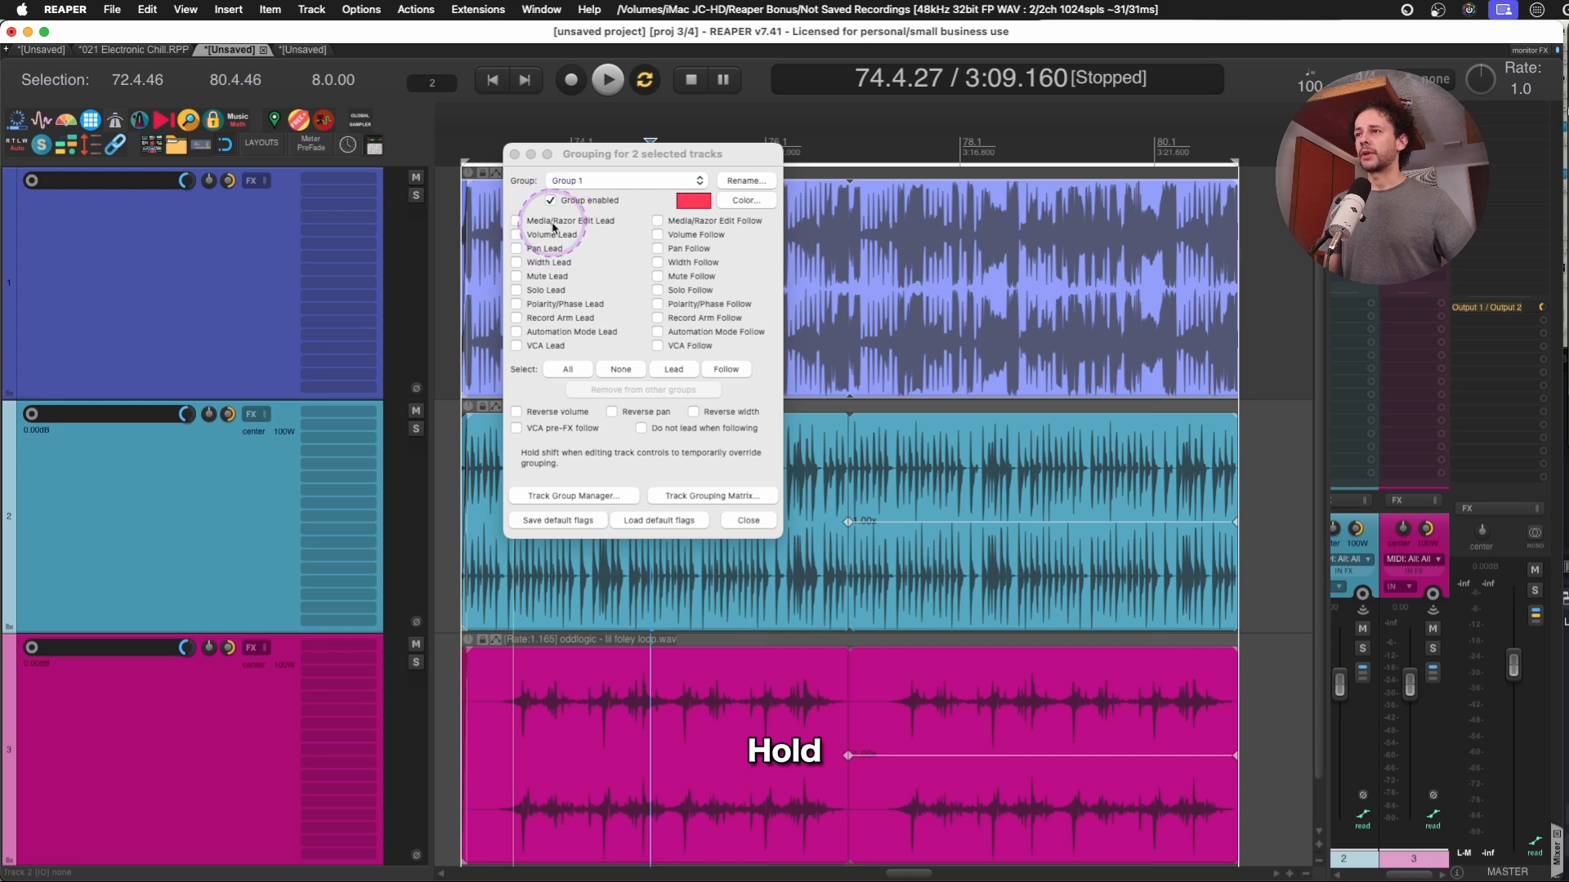
{"action": "left_click", "coordinate": [553, 227]}
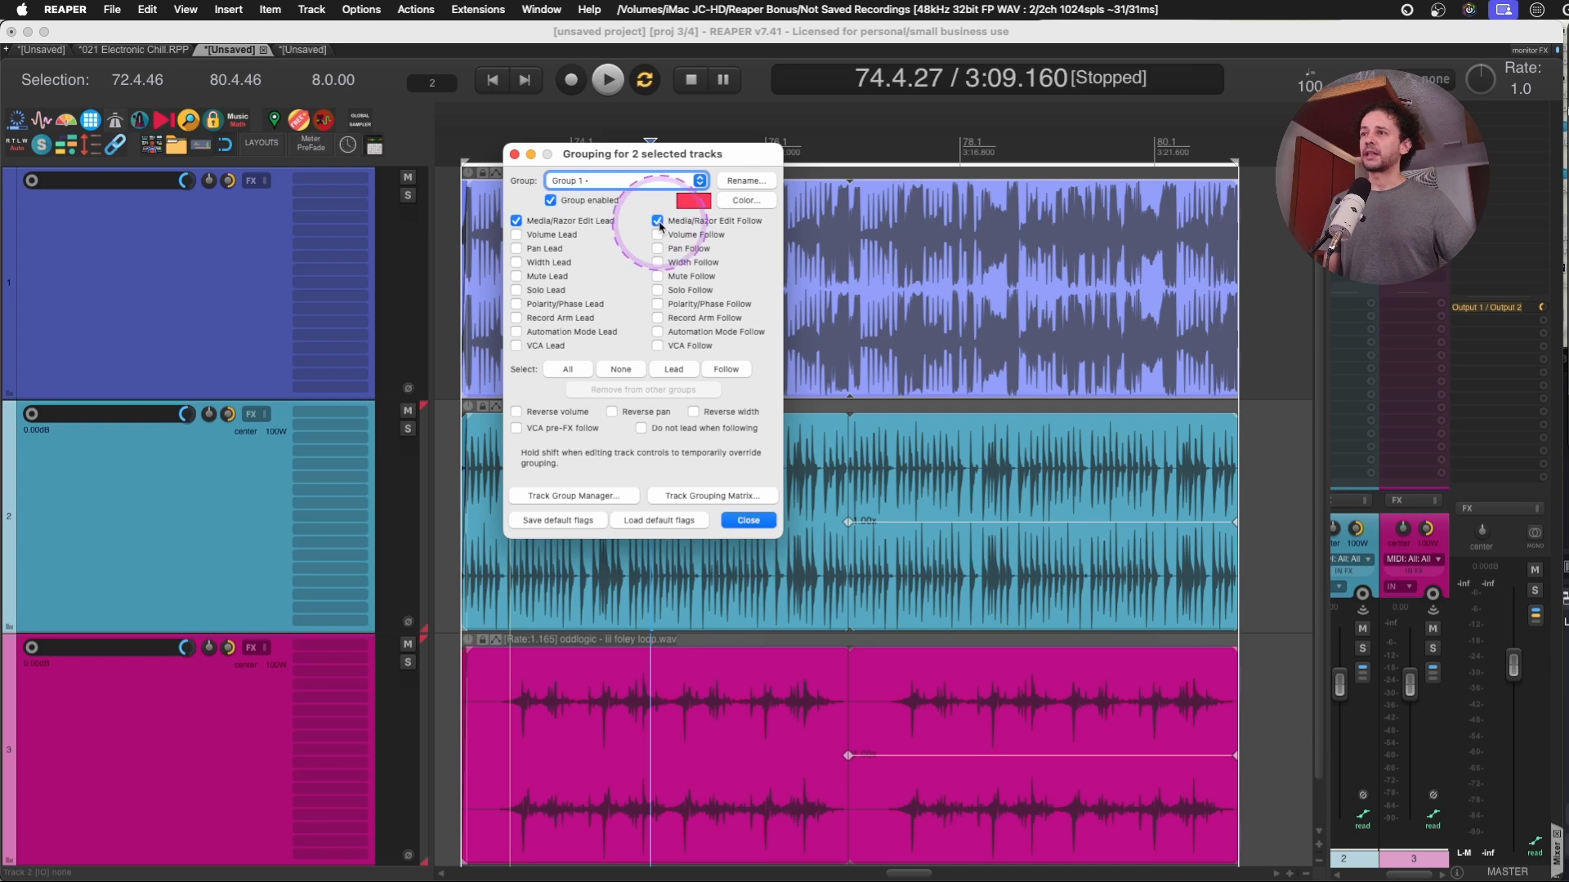
{"action": "left_click", "coordinate": [751, 527]}
Split the grouped items on tracks 2 and 3 at several points along the timeline.
{"action": "left_click", "coordinate": [564, 505]}
{"action": "key", "text": "s"}
{"action": "key", "text": "s"}
{"action": "key", "text": "s"}
{"action": "key", "text": "s"}
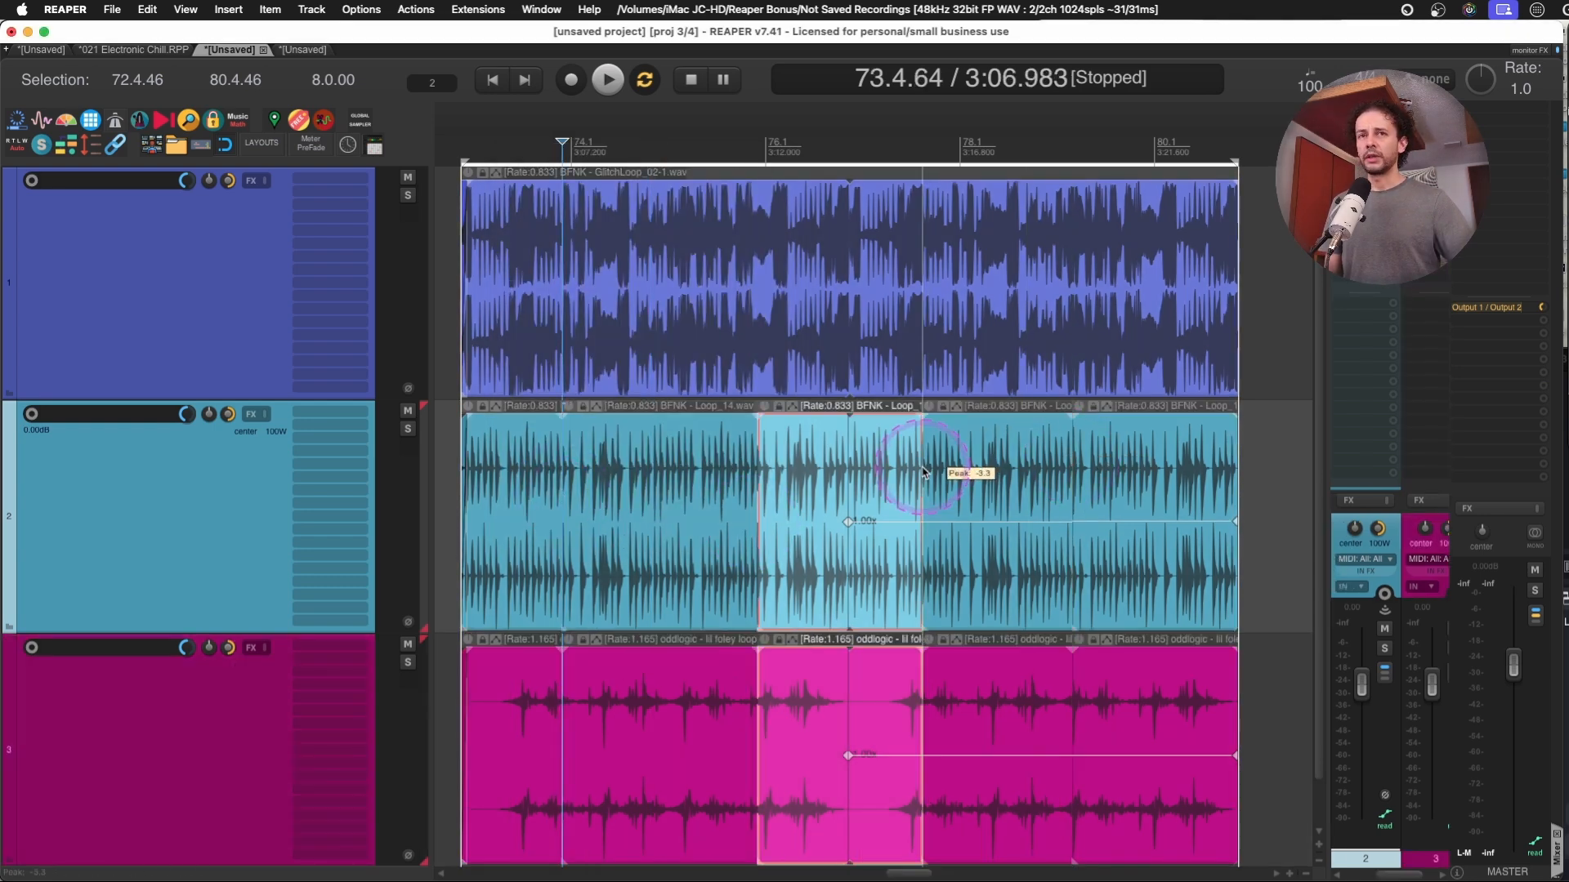
Undo the test splits on the grouped tracks.
{"action": "key", "text": "super+z"}
{"action": "key", "text": "super+z"}
{"action": "key", "text": "super+z"}
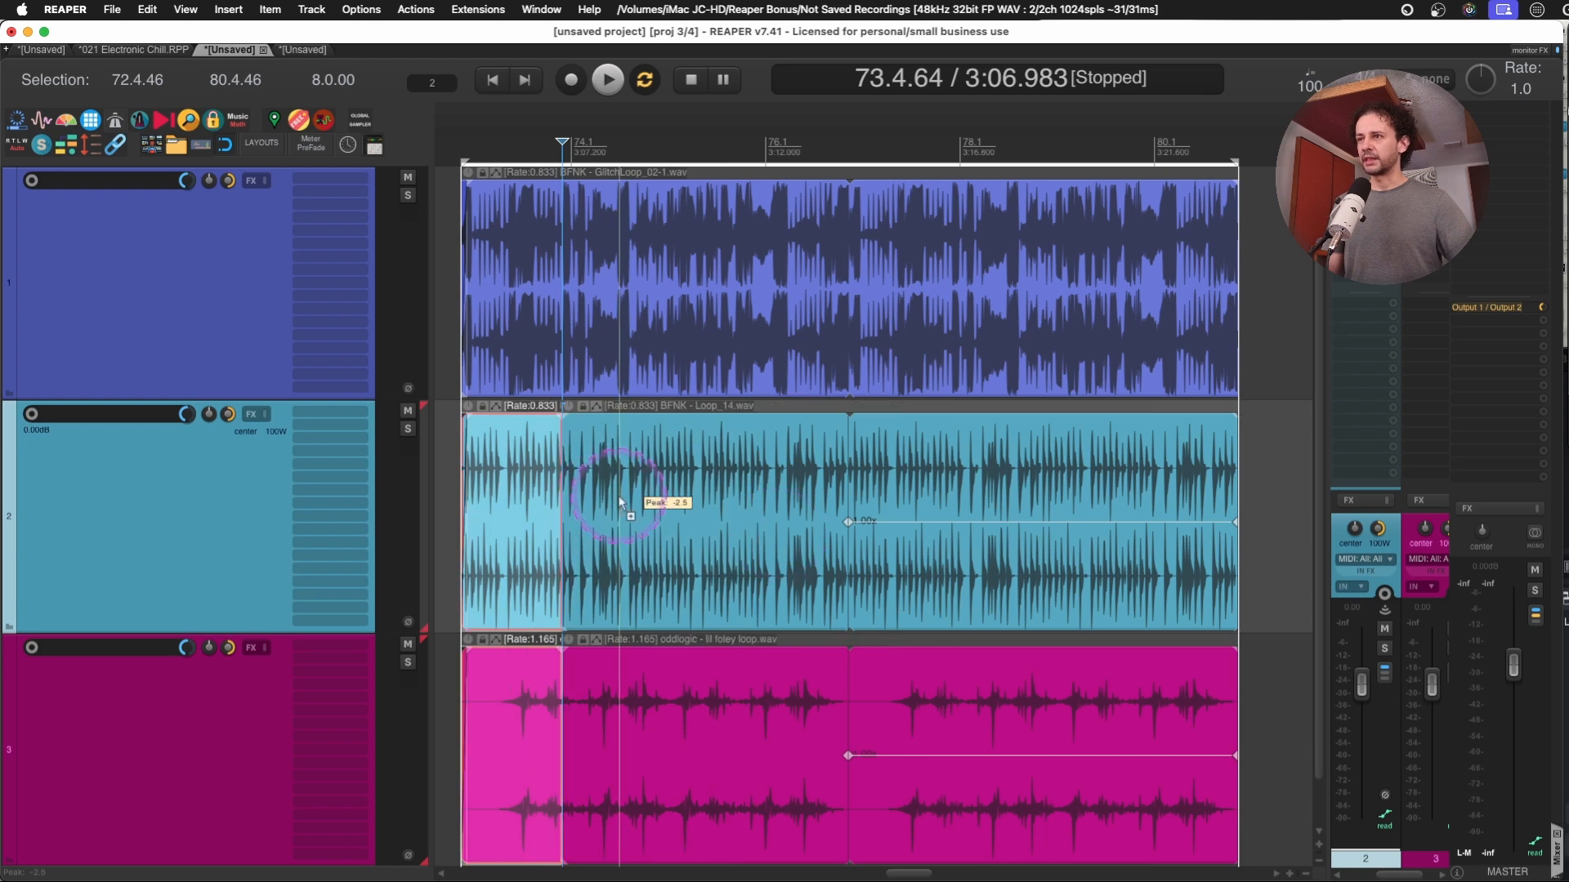
Split the grouped items on tracks 2 and 3 at 75.4.26, and split only track 2's item again after measure 78.
{"action": "left_click", "coordinate": [789, 483]}
{"action": "left_click", "coordinate": [748, 484]}
{"action": "key", "text": "s"}
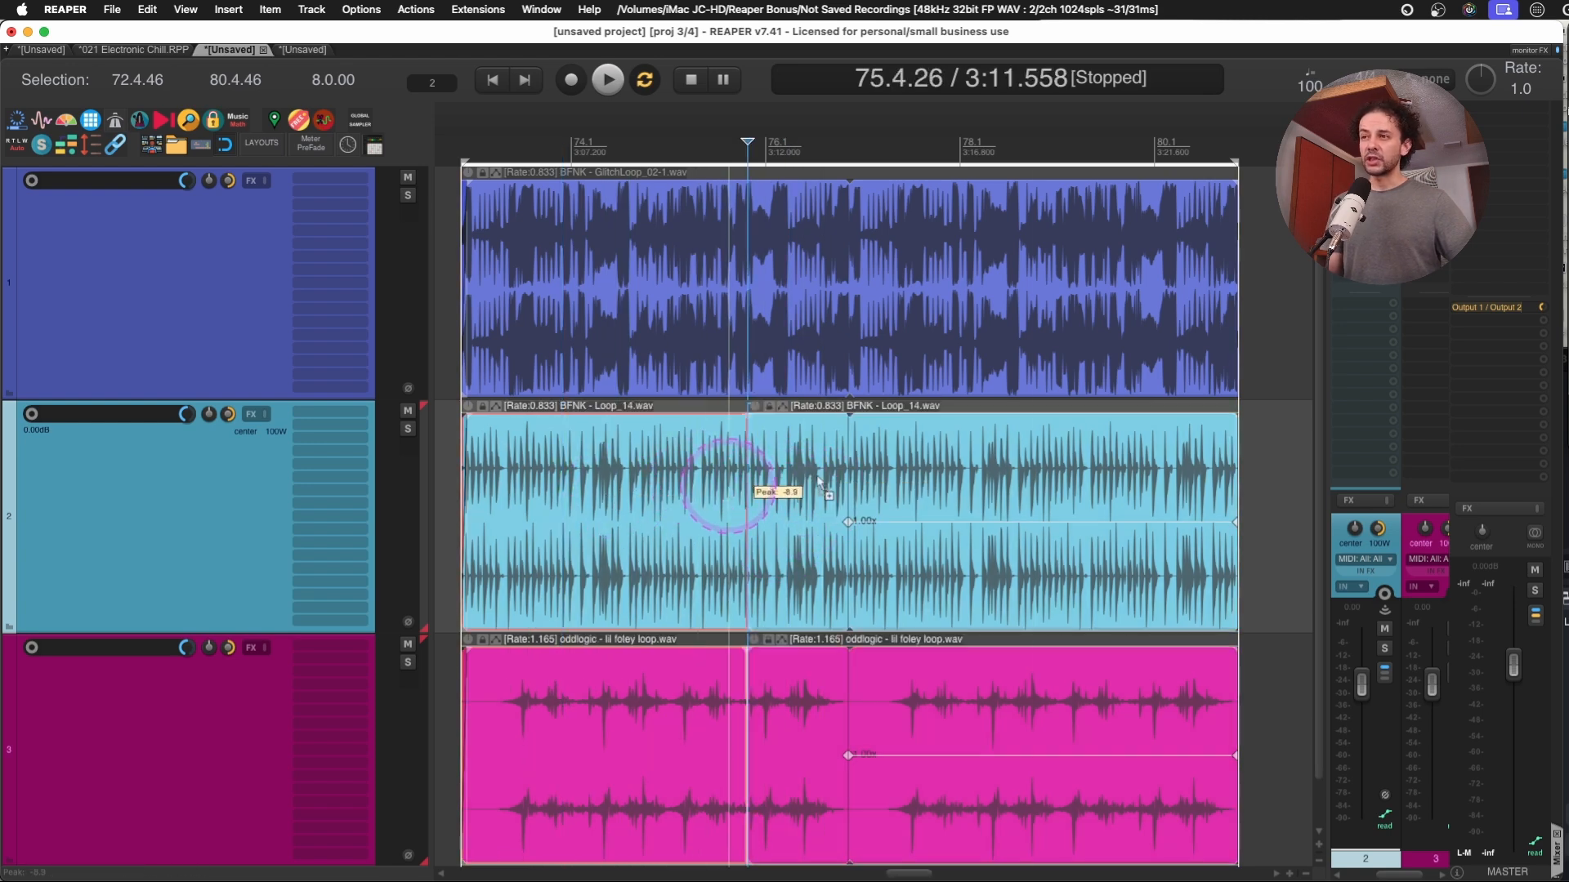
{"action": "left_click", "coordinate": [1033, 480]}
{"action": "key", "text": "s"}
Try moving the middle item on track 2 later in the timeline independently of track 3, and undo the move.
{"action": "left_click", "coordinate": [864, 470]}
{"action": "left_click_drag", "start_coordinate": [952, 471], "coordinate": [1023, 464]}
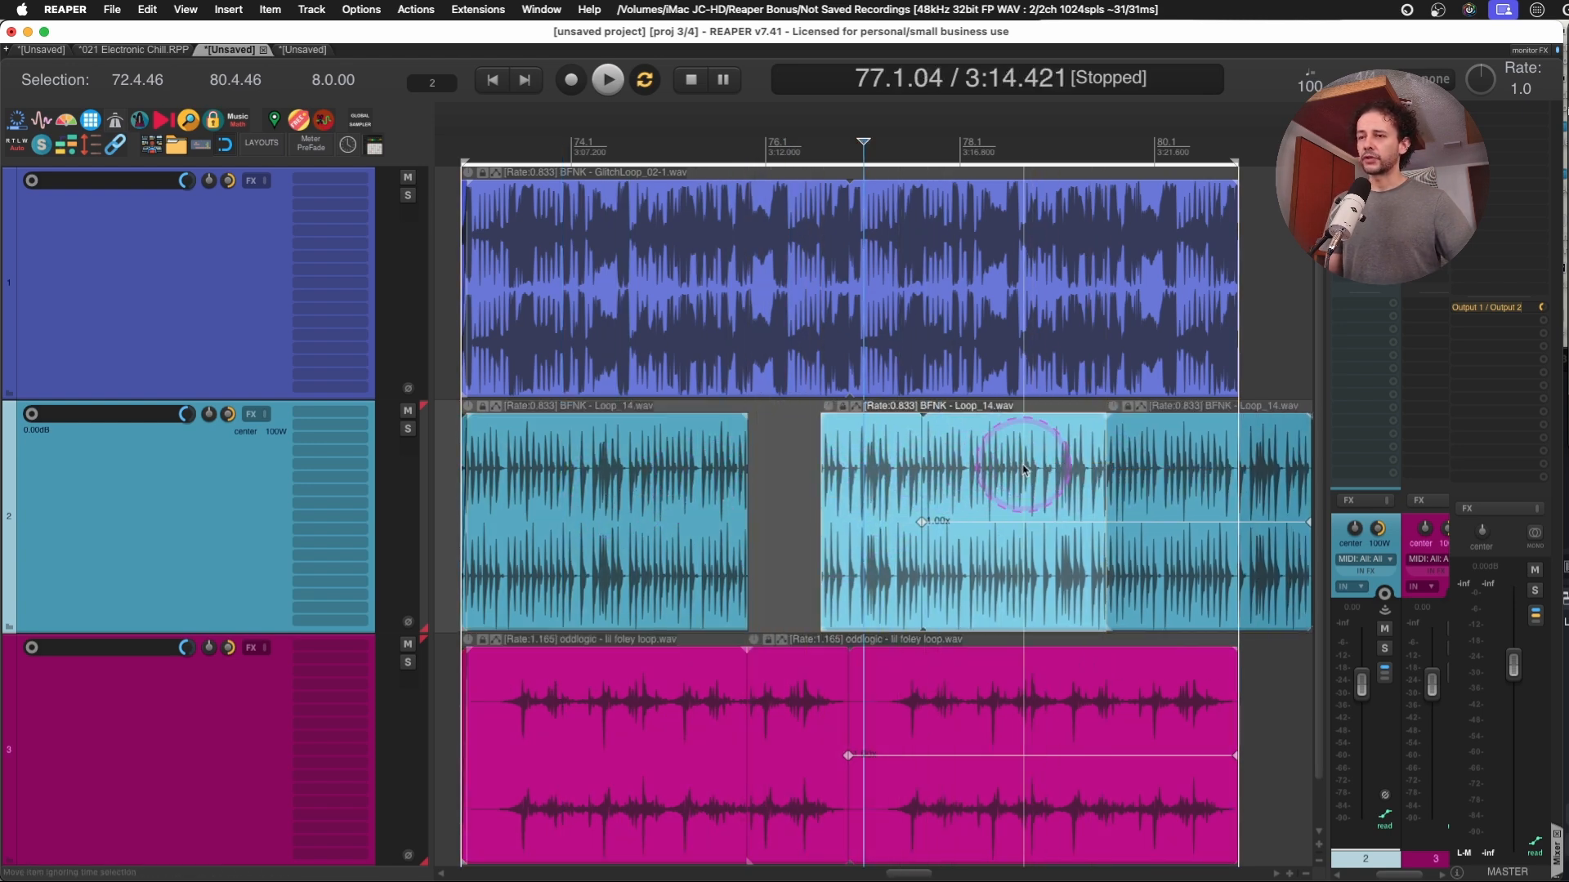
{"action": "key", "text": "super+z"}
{"action": "left_click", "coordinate": [856, 472]}
{"action": "mouse_move", "coordinate": [861, 469]}
{"action": "left_mouse_down"}
{"action": "mouse_move", "coordinate": [1148, 451]}
{"action": "mouse_move", "coordinate": [876, 469]}
{"action": "left_mouse_up"}
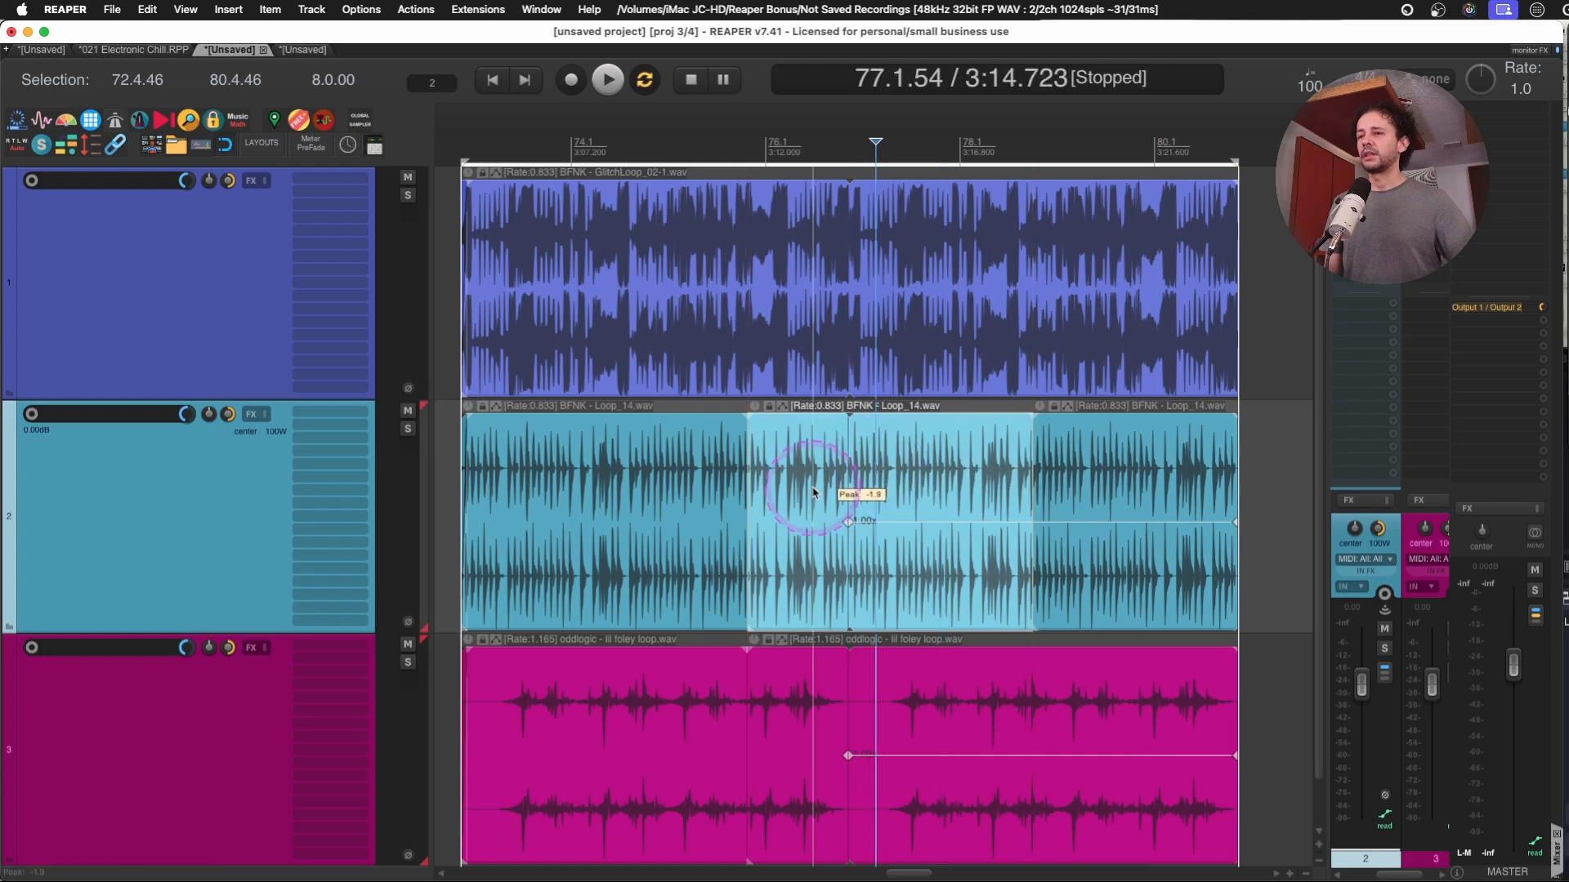
Find the action for toggling item grouping and track media/razor edit grouping by filtering the action list for GROUP EDIT.
{"action": "left_click", "coordinate": [210, 527]}
{"action": "left_click", "coordinate": [184, 704]}
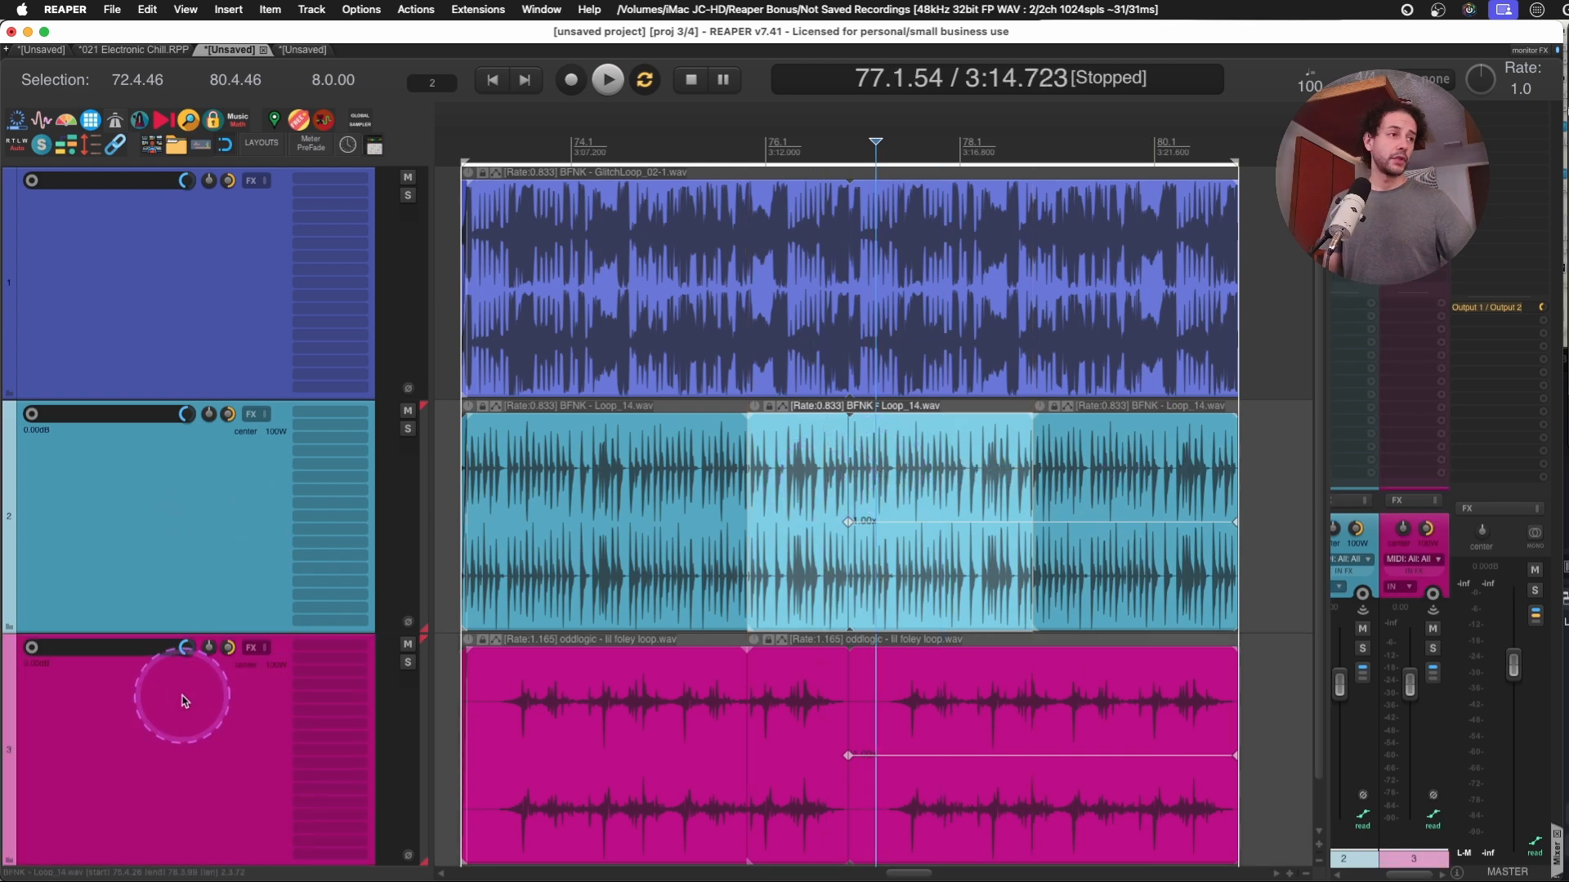
{"action": "key", "text": "question"}
{"action": "left_click", "coordinate": [1252, 729]}
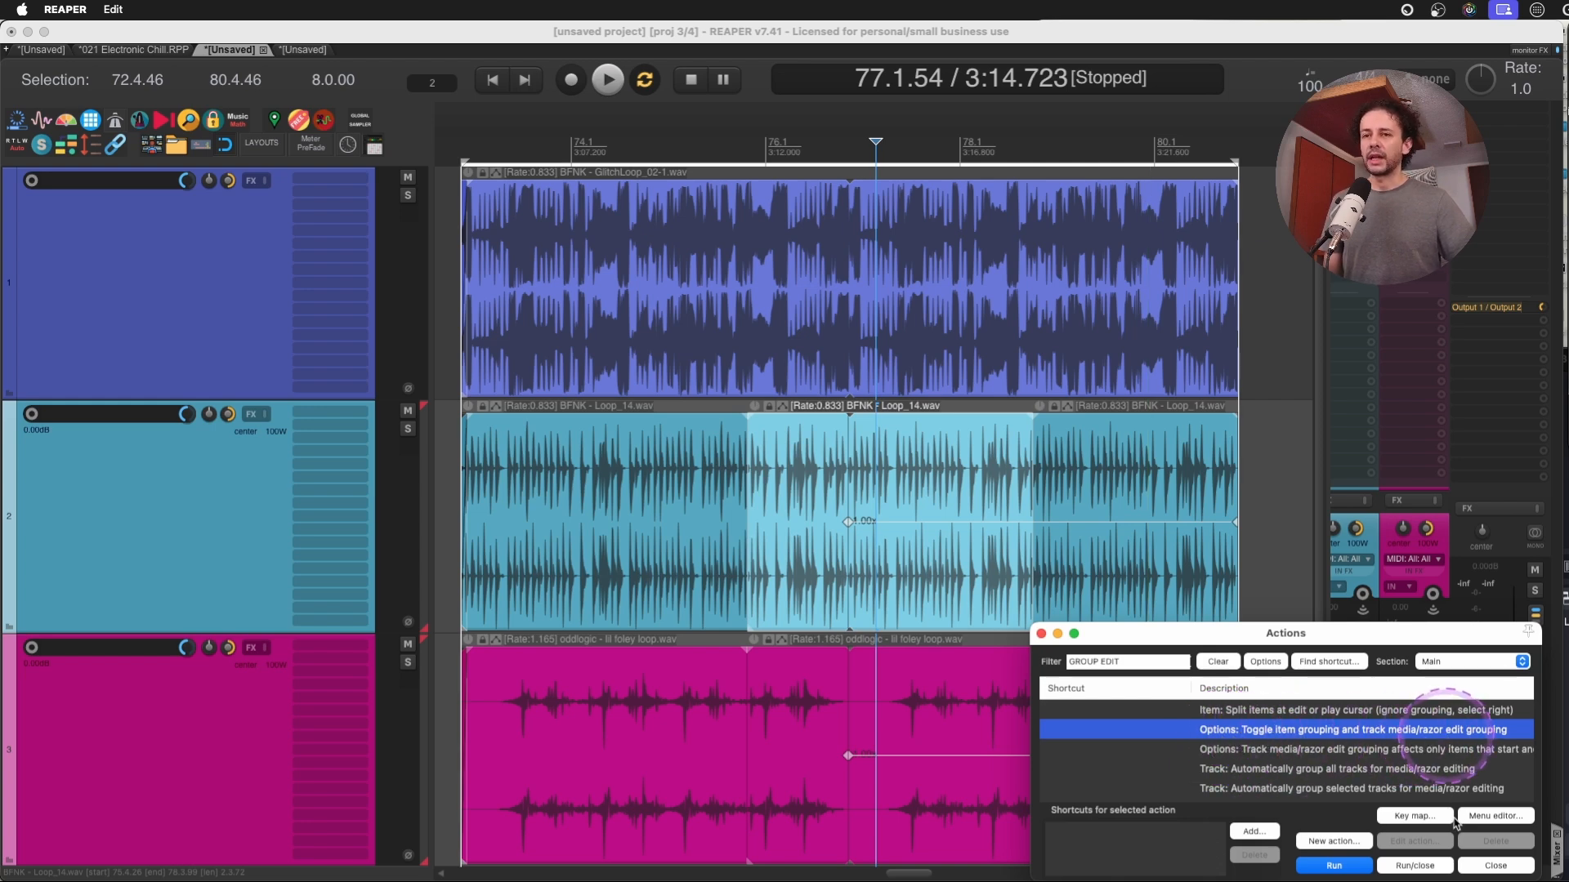
{"action": "left_click", "coordinate": [1497, 866]}
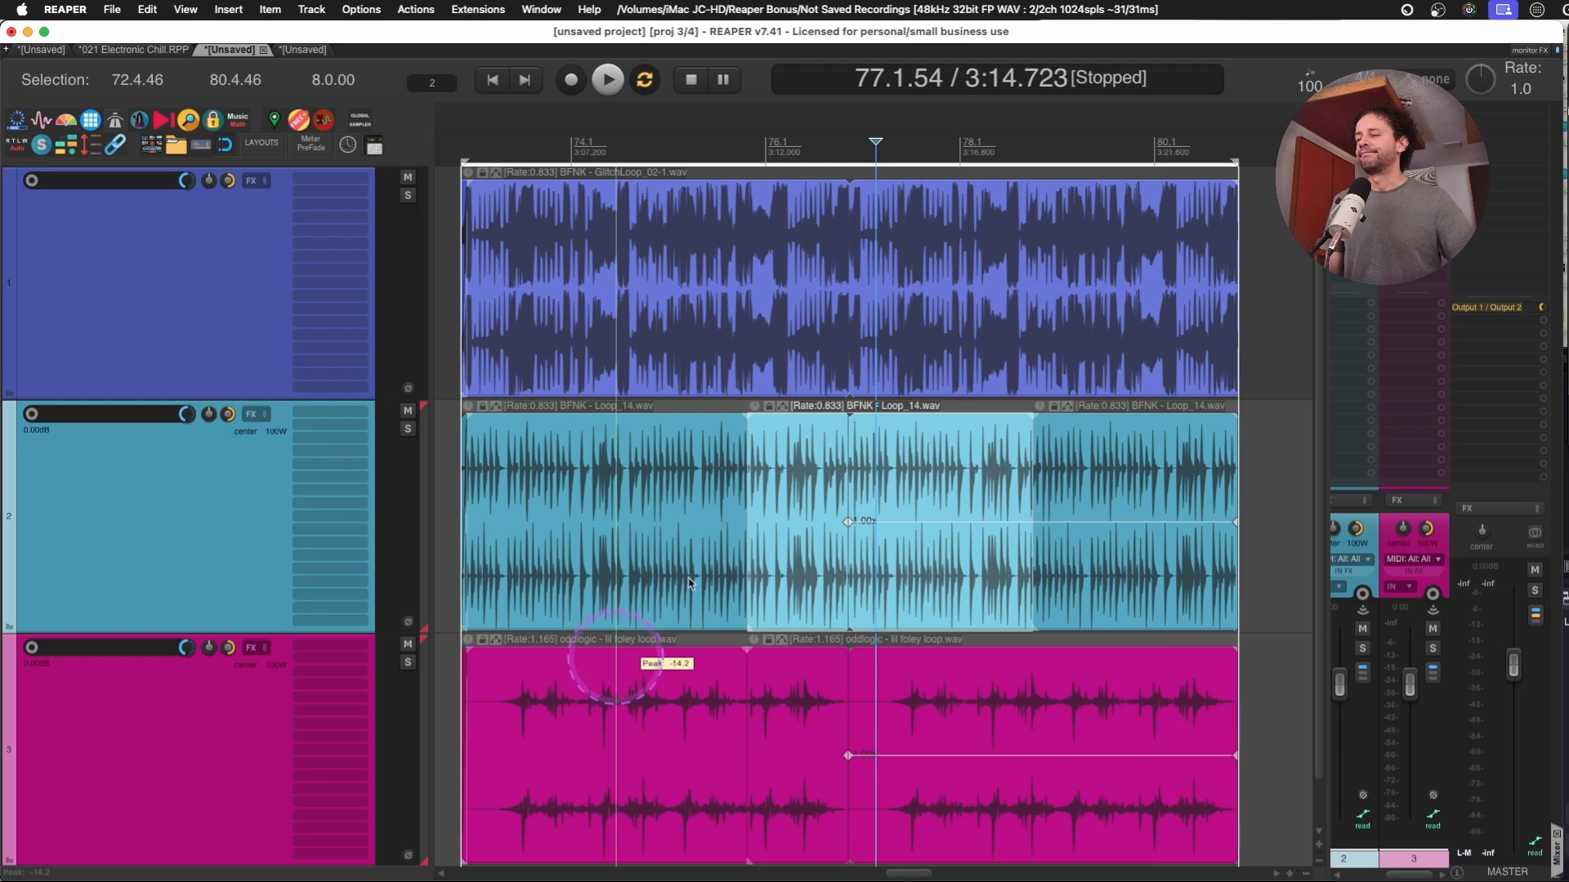
Select different items on tracks 2 and 3 to check how their selection follows the track grouping.
{"action": "left_click", "coordinate": [934, 515]}
{"action": "left_click", "coordinate": [1088, 689]}
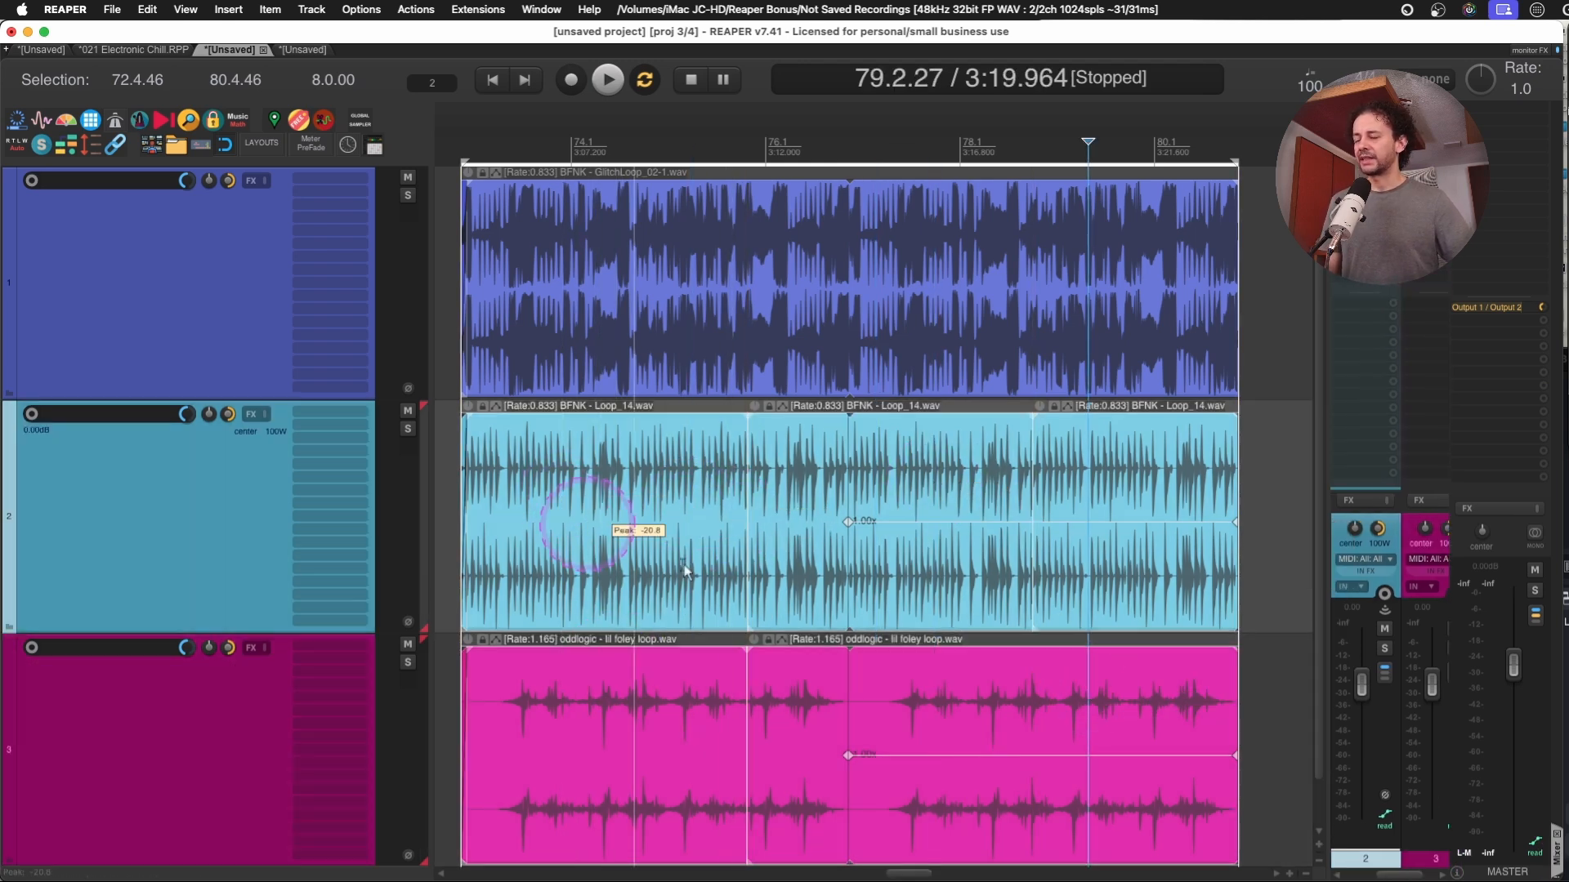
{"action": "left_click", "coordinate": [572, 503]}
Clear all Group 1 flags for tracks 1 to 3 and enable Media/Razor Edit Follow for them.
{"action": "left_click", "coordinate": [221, 296]}
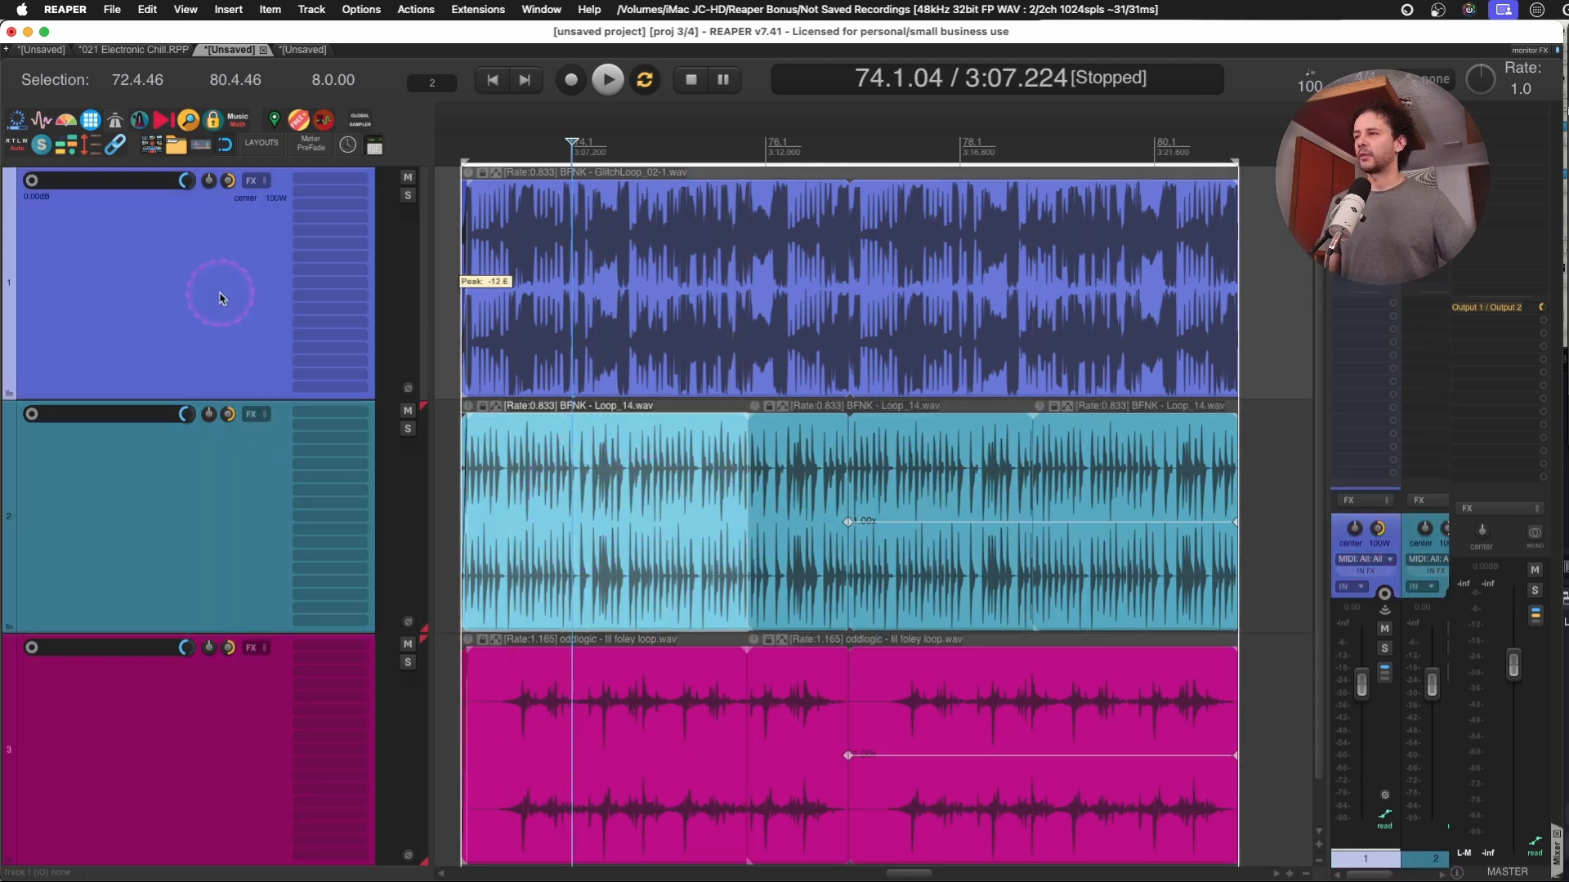
{"action": "left_click", "coordinate": [236, 474]}
{"action": "left_click", "coordinate": [210, 326], "text": "shift"}
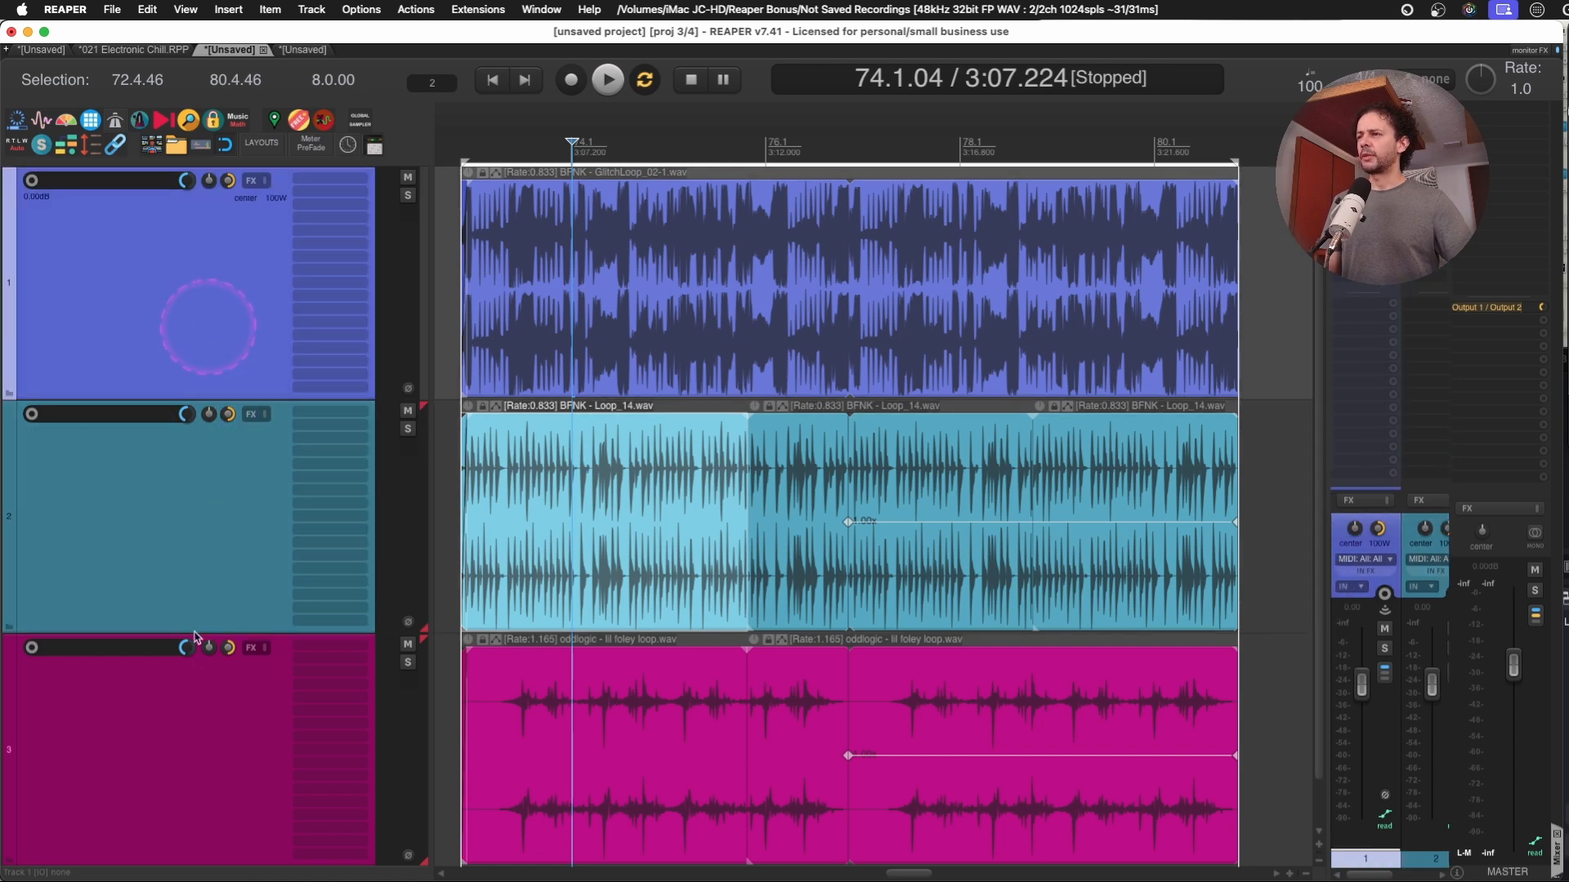
{"action": "left_click", "coordinate": [179, 718], "text": "shift"}
{"action": "key", "text": "shift+g"}
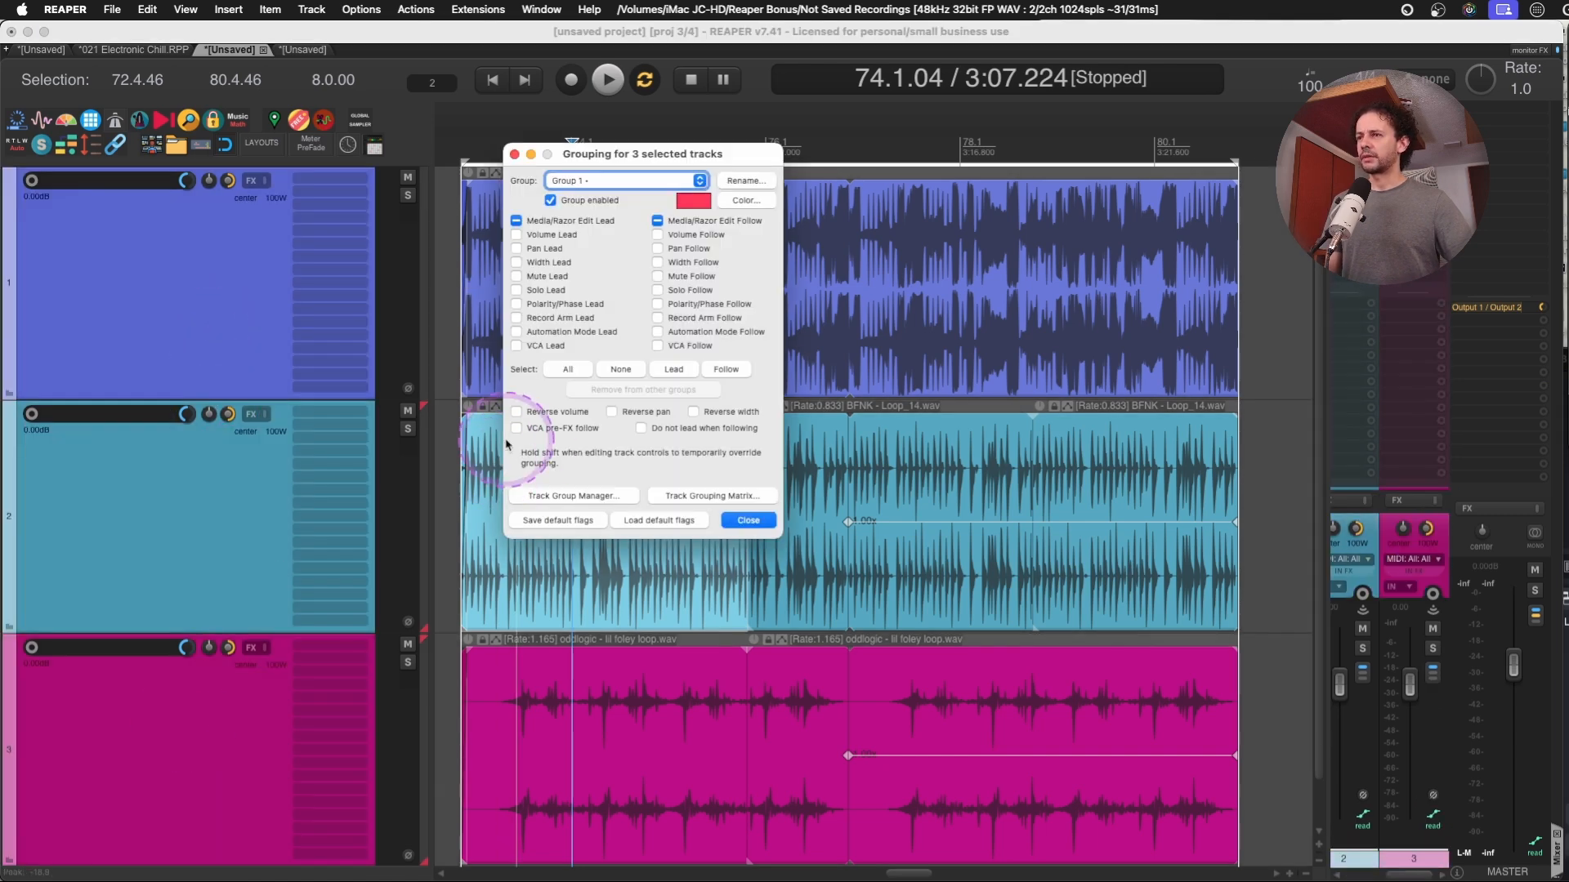
{"action": "left_click", "coordinate": [620, 369]}
{"action": "left_click", "coordinate": [657, 220]}
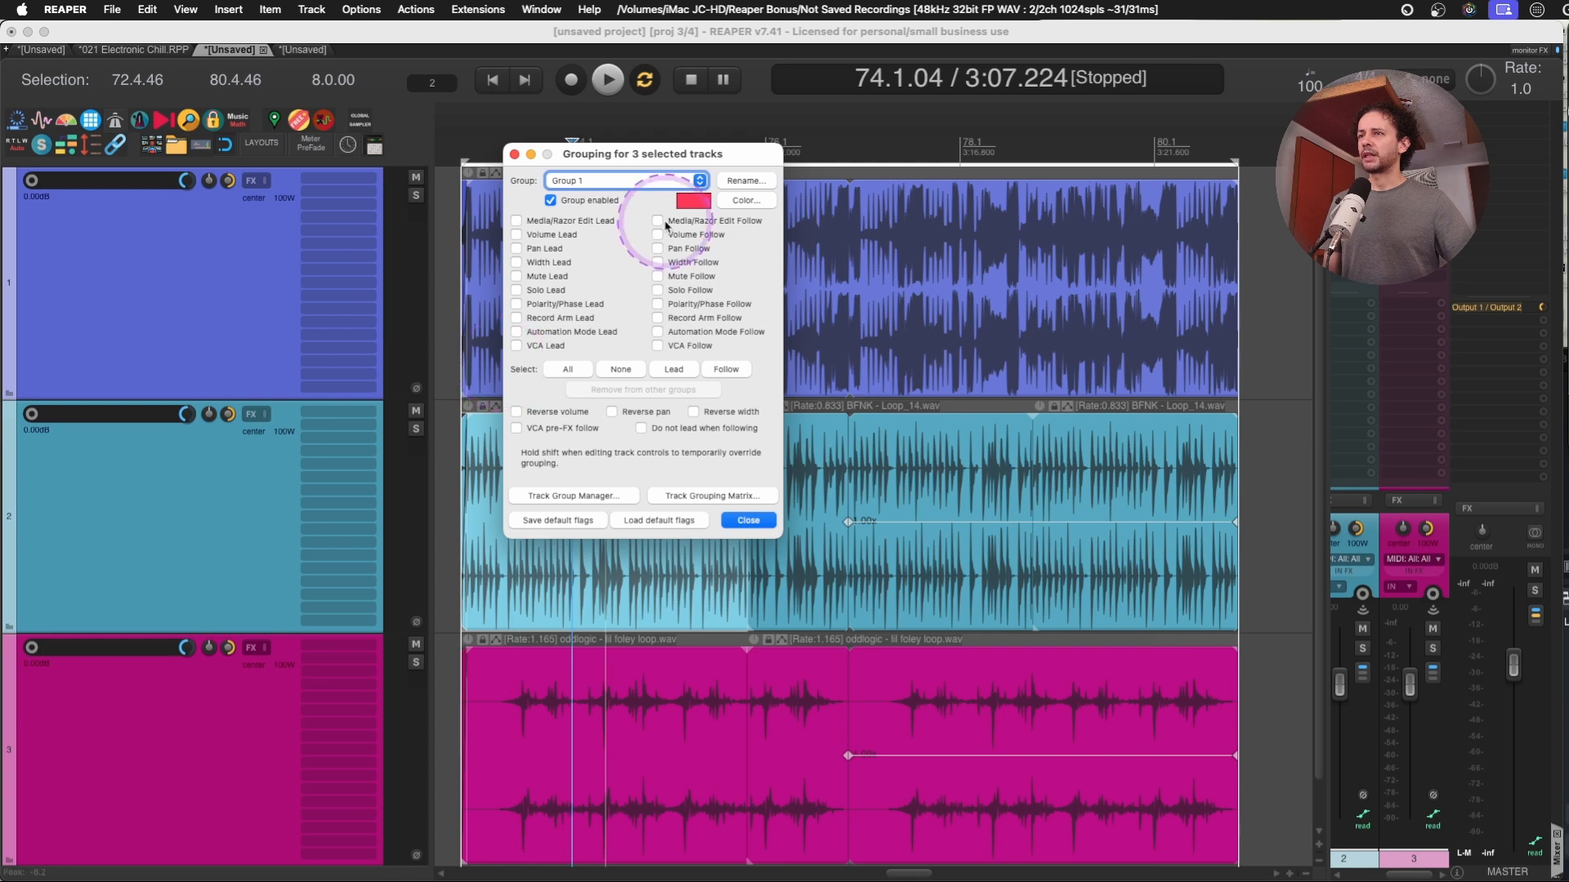
Make track 2 the Media/Razor Edit Lead of Group 1 and close the grouping settings.
{"action": "left_click", "coordinate": [192, 474]}
{"action": "left_click", "coordinate": [691, 152]}
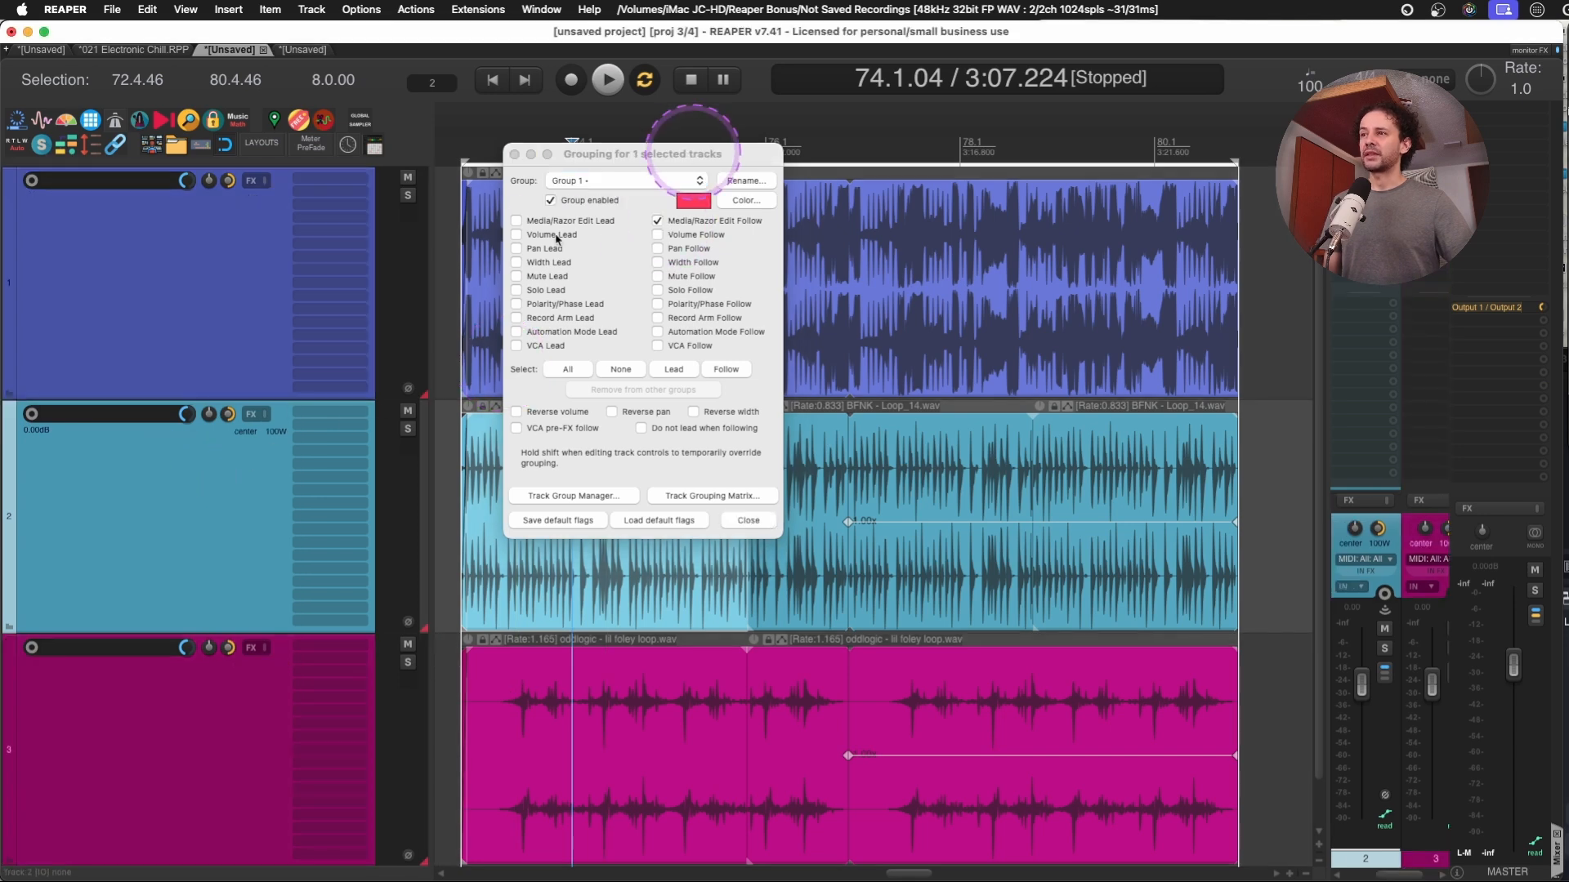
{"action": "left_click", "coordinate": [545, 222]}
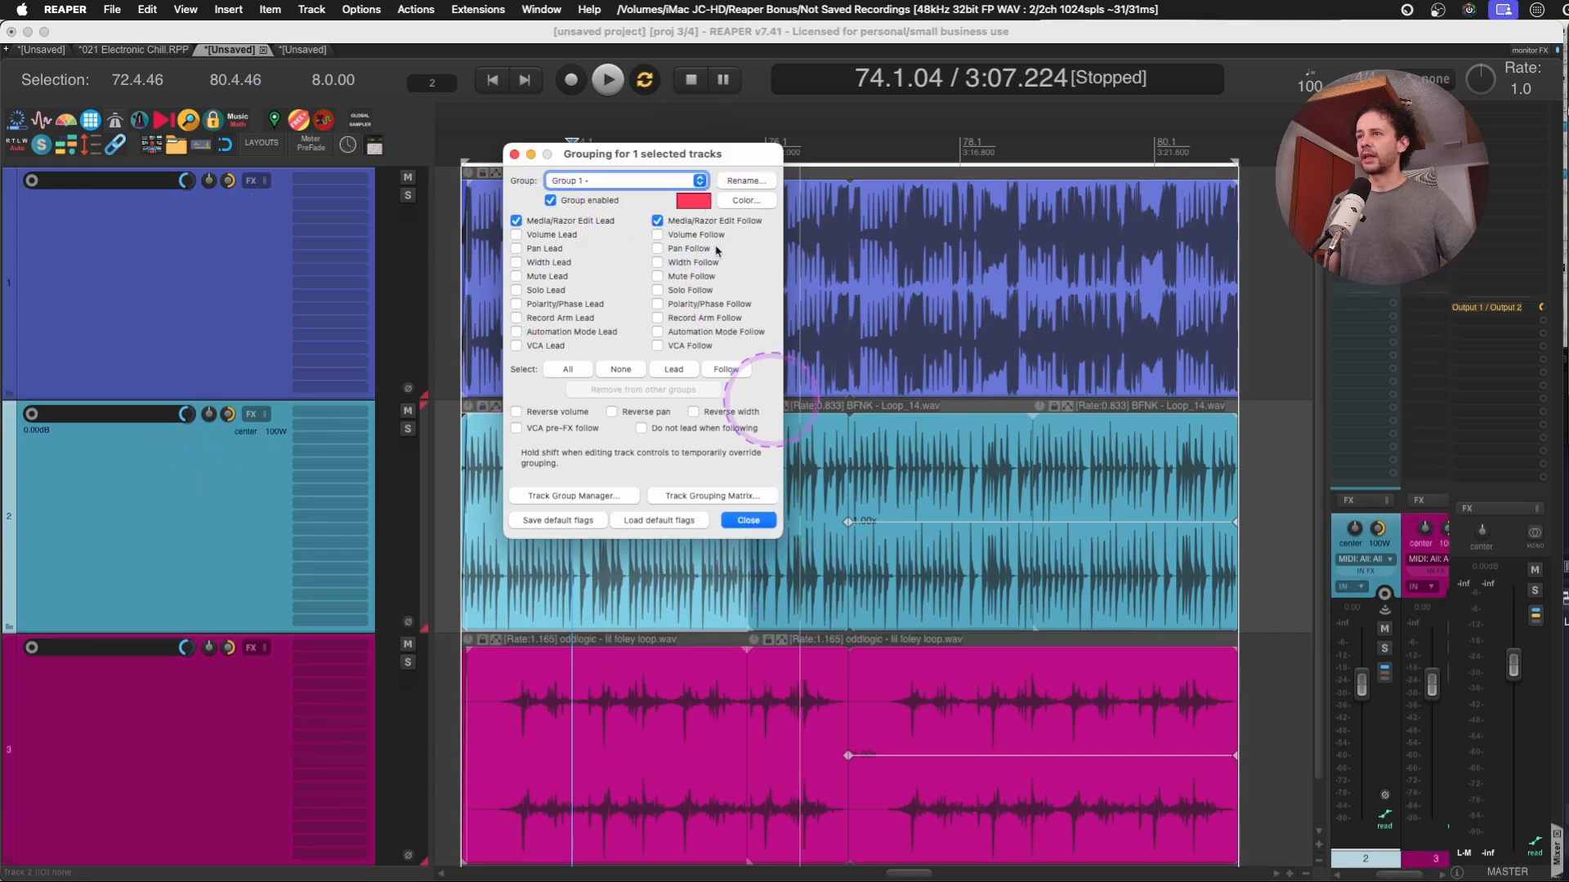
{"action": "left_click", "coordinate": [746, 521]}
Split the items on all three grouped tracks from lead track 2 at about 73.3.97, 74.4.50 and 79.1.64.
{"action": "left_click", "coordinate": [629, 487]}
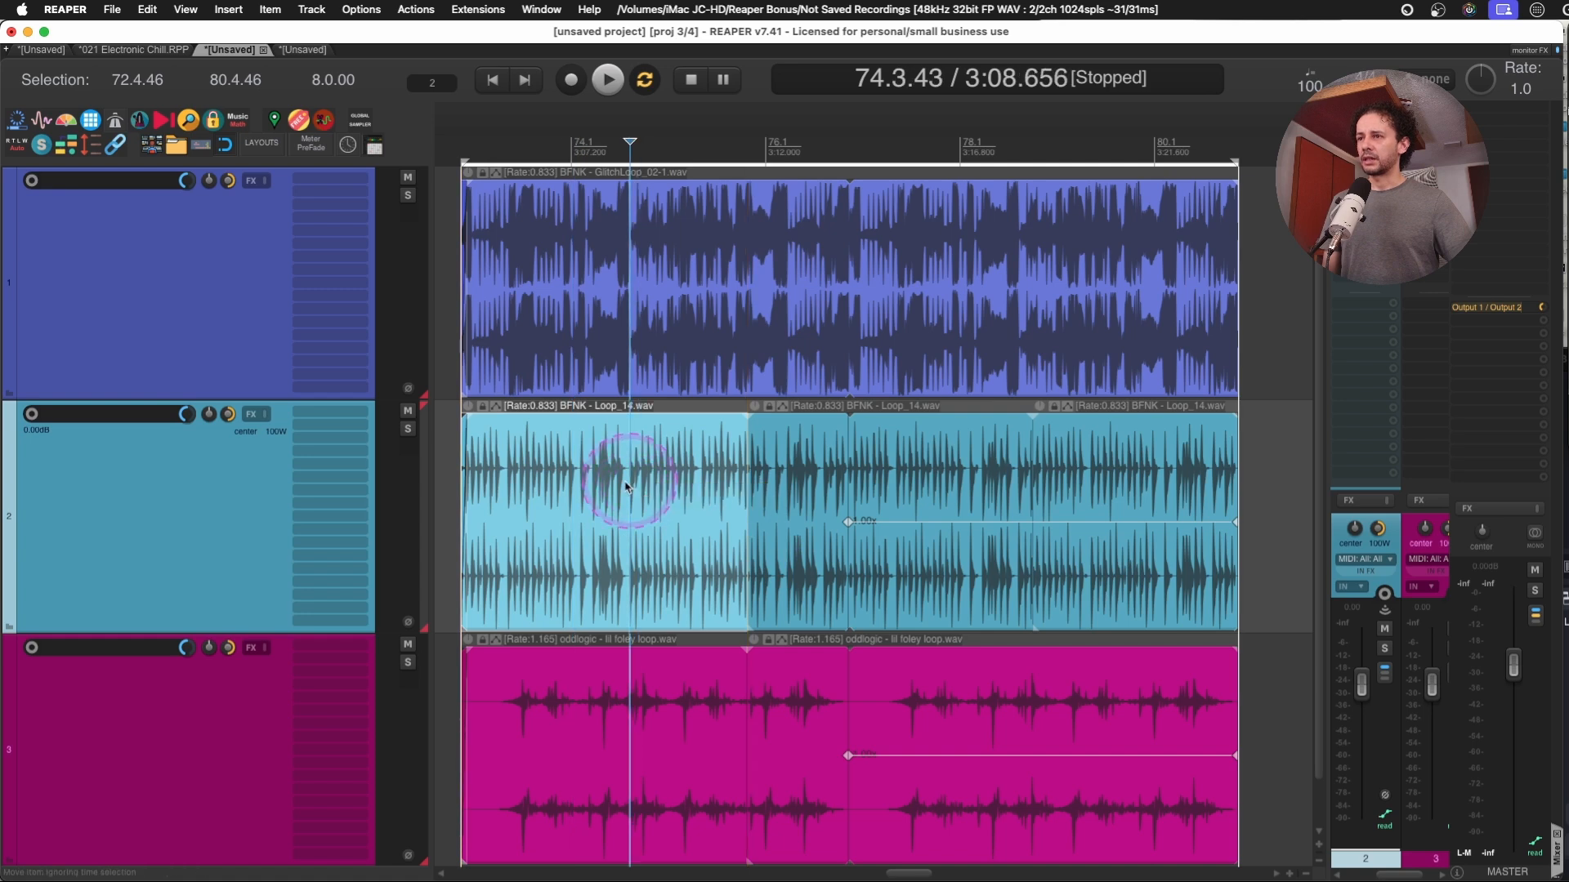
{"action": "left_click", "coordinate": [546, 482]}
{"action": "key", "text": "s"}
{"action": "key", "text": "s"}
{"action": "key", "text": "s"}
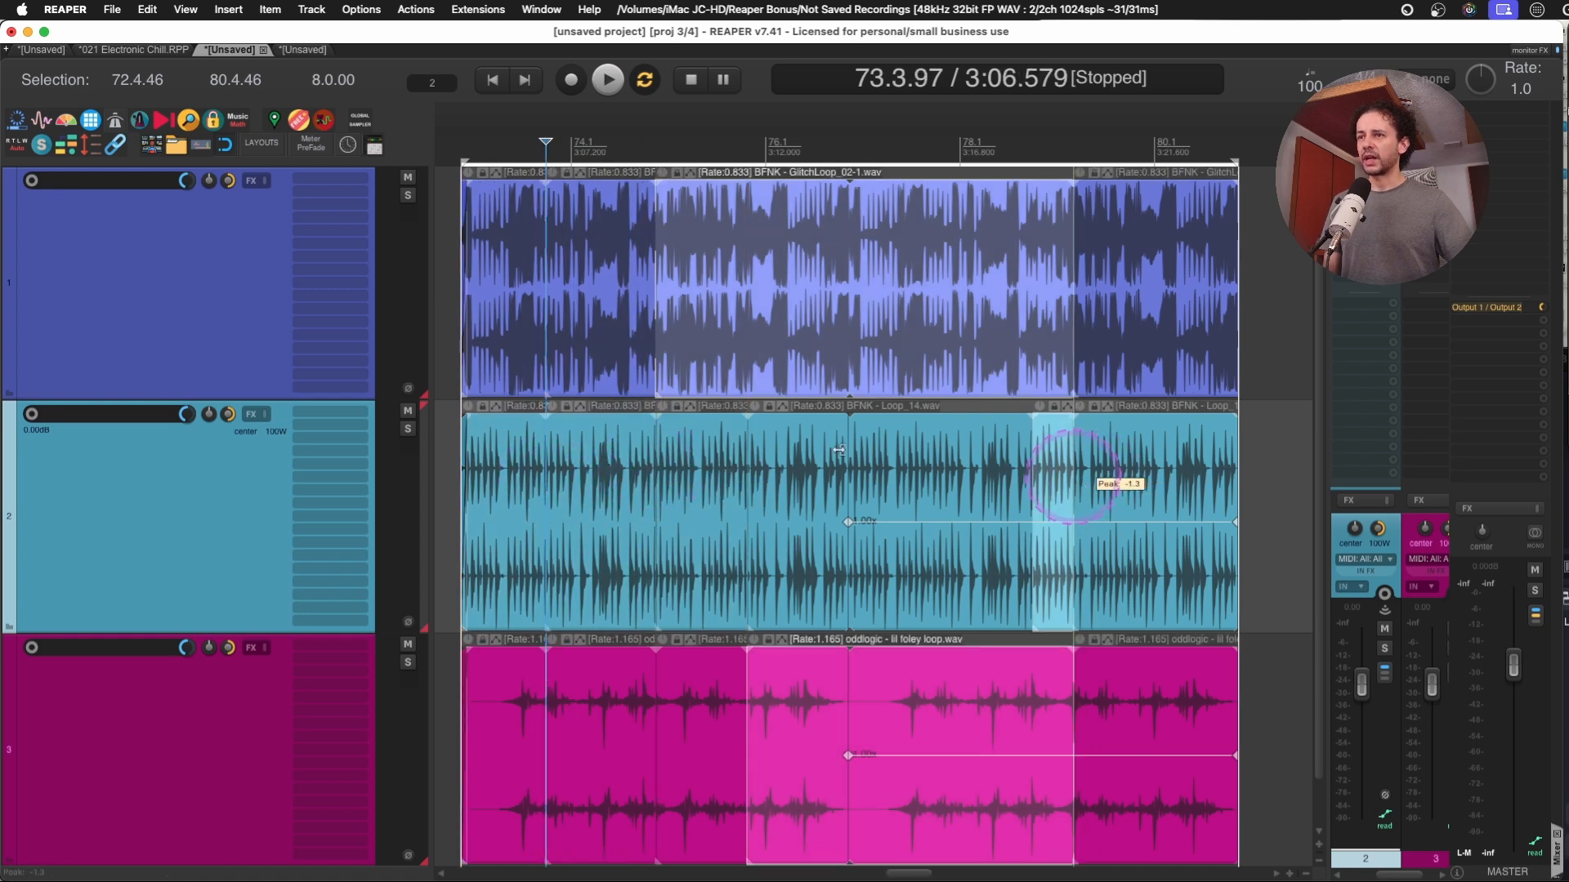
Split track 1's item independently on both sides of 76.3.09 and mute the isolated piece.
{"action": "left_click", "coordinate": [777, 260]}
{"action": "key", "text": "s"}
{"action": "key", "text": "s"}
{"action": "left_click", "coordinate": [817, 235]}
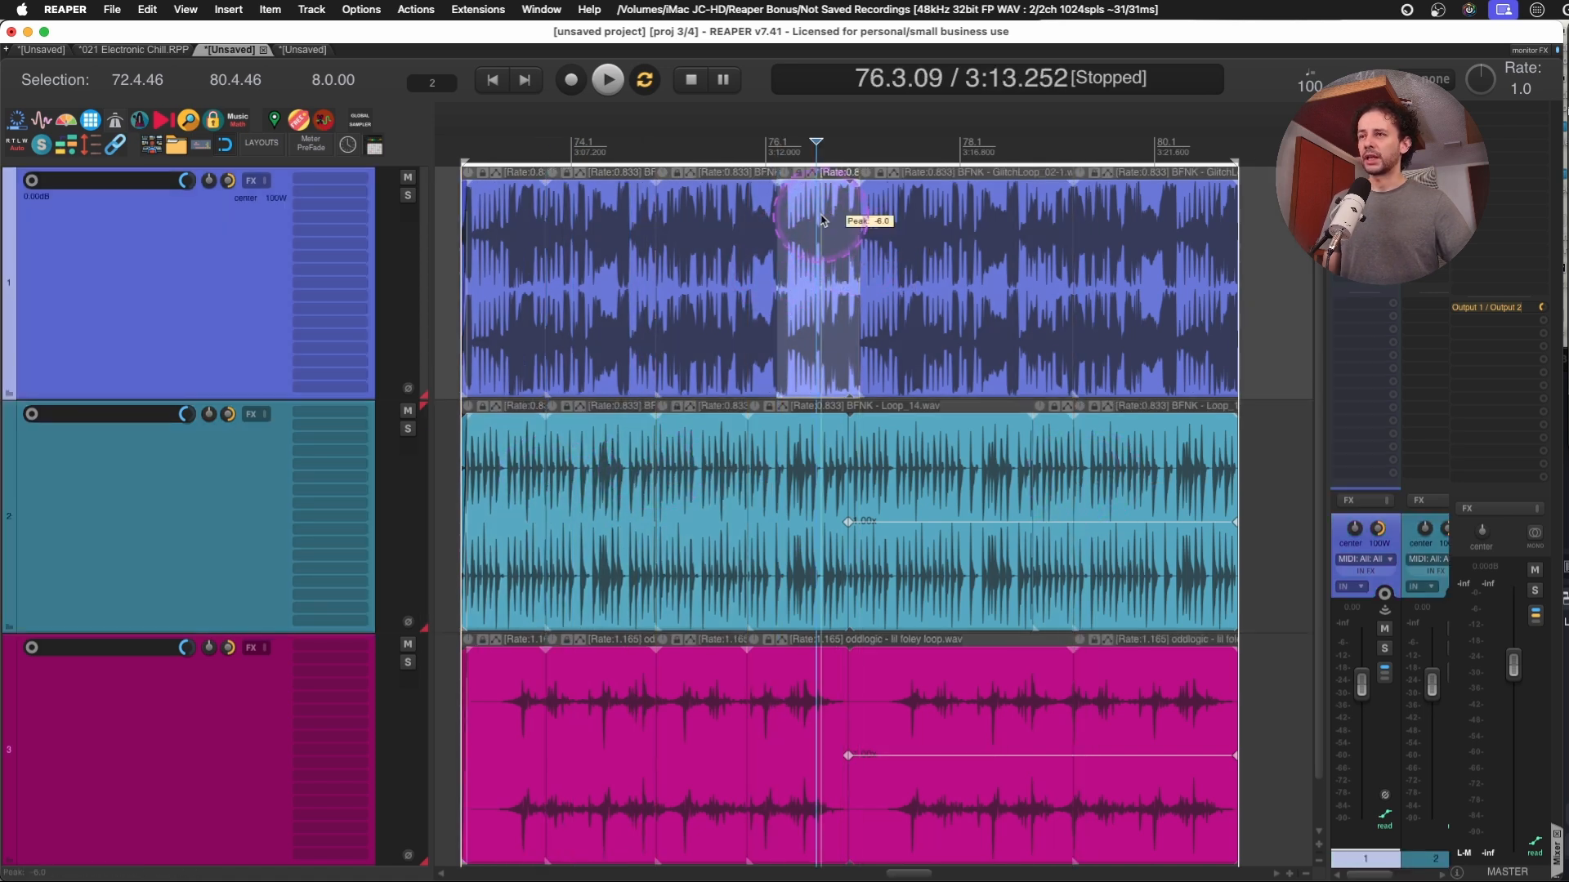
{"action": "key", "text": "m"}
Split track 3's item just after 74.4.50 and mute the short piece that starts there.
{"action": "left_click", "coordinate": [654, 728]}
{"action": "key", "text": "s"}
{"action": "left_click", "coordinate": [673, 682]}
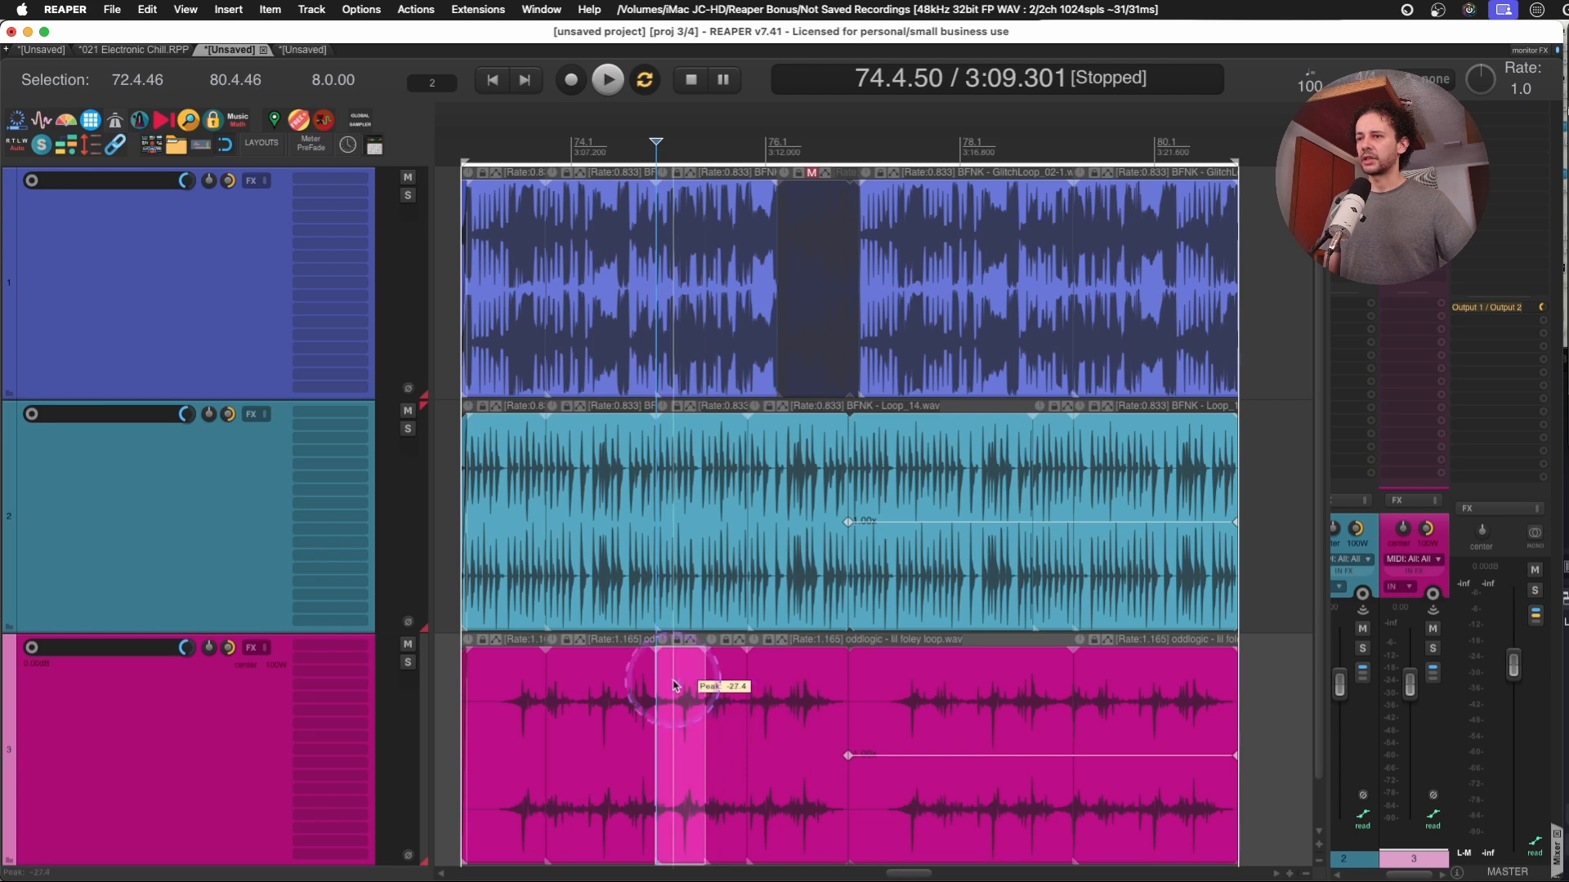
{"action": "key", "text": "m"}
Mute and unmute track 2's middle item, and mute and unmute its last item together with the following tracks.
{"action": "left_click", "coordinate": [641, 475]}
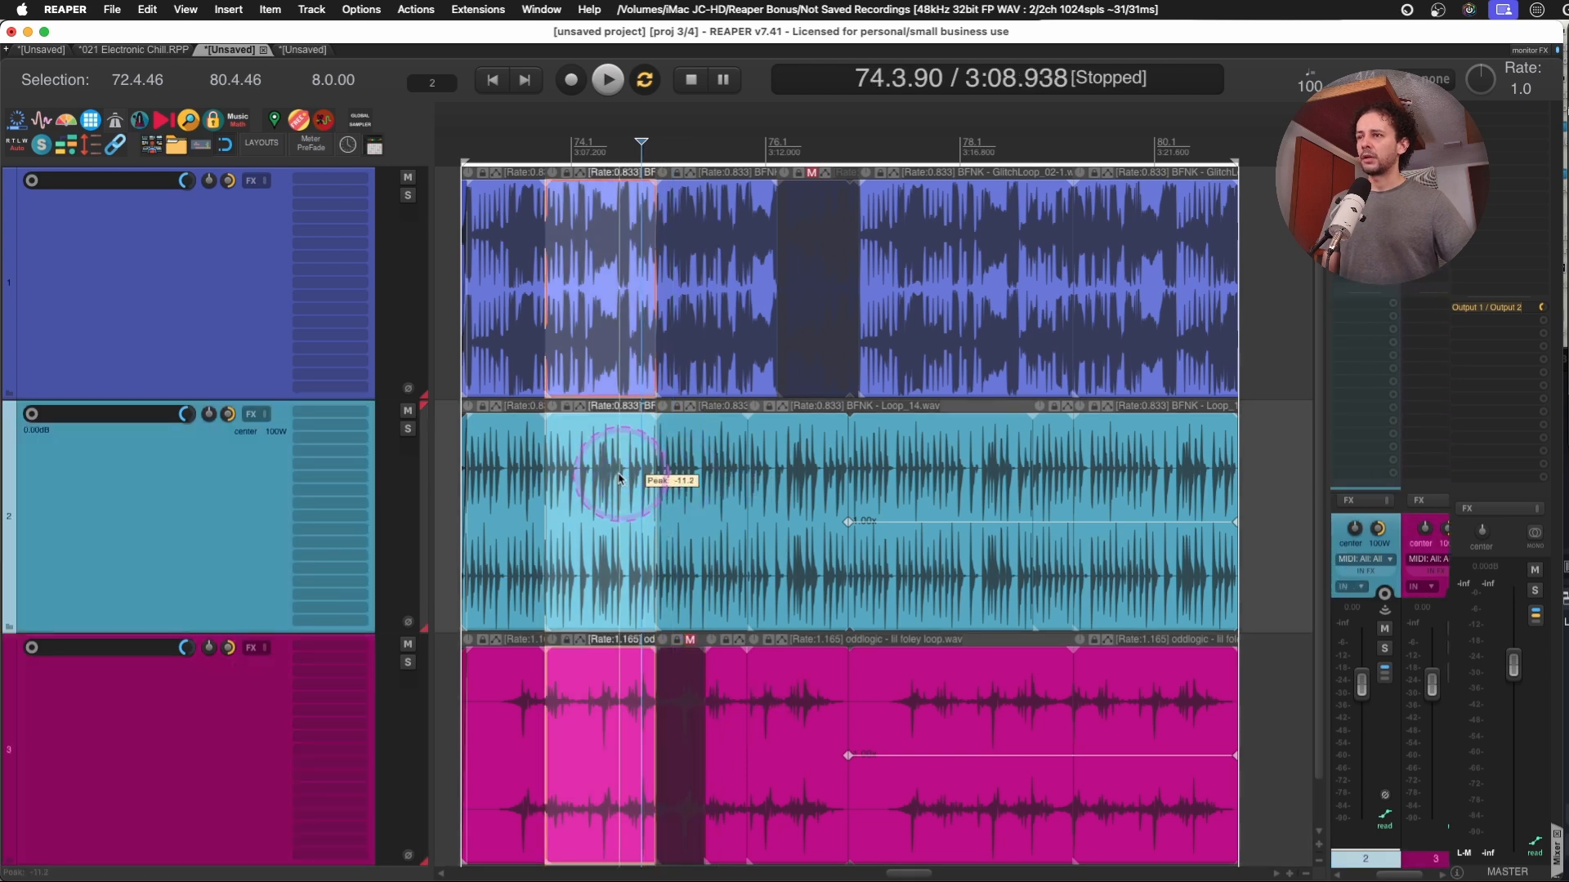
{"action": "left_click", "coordinate": [1009, 483]}
{"action": "left_click", "coordinate": [1009, 483]}
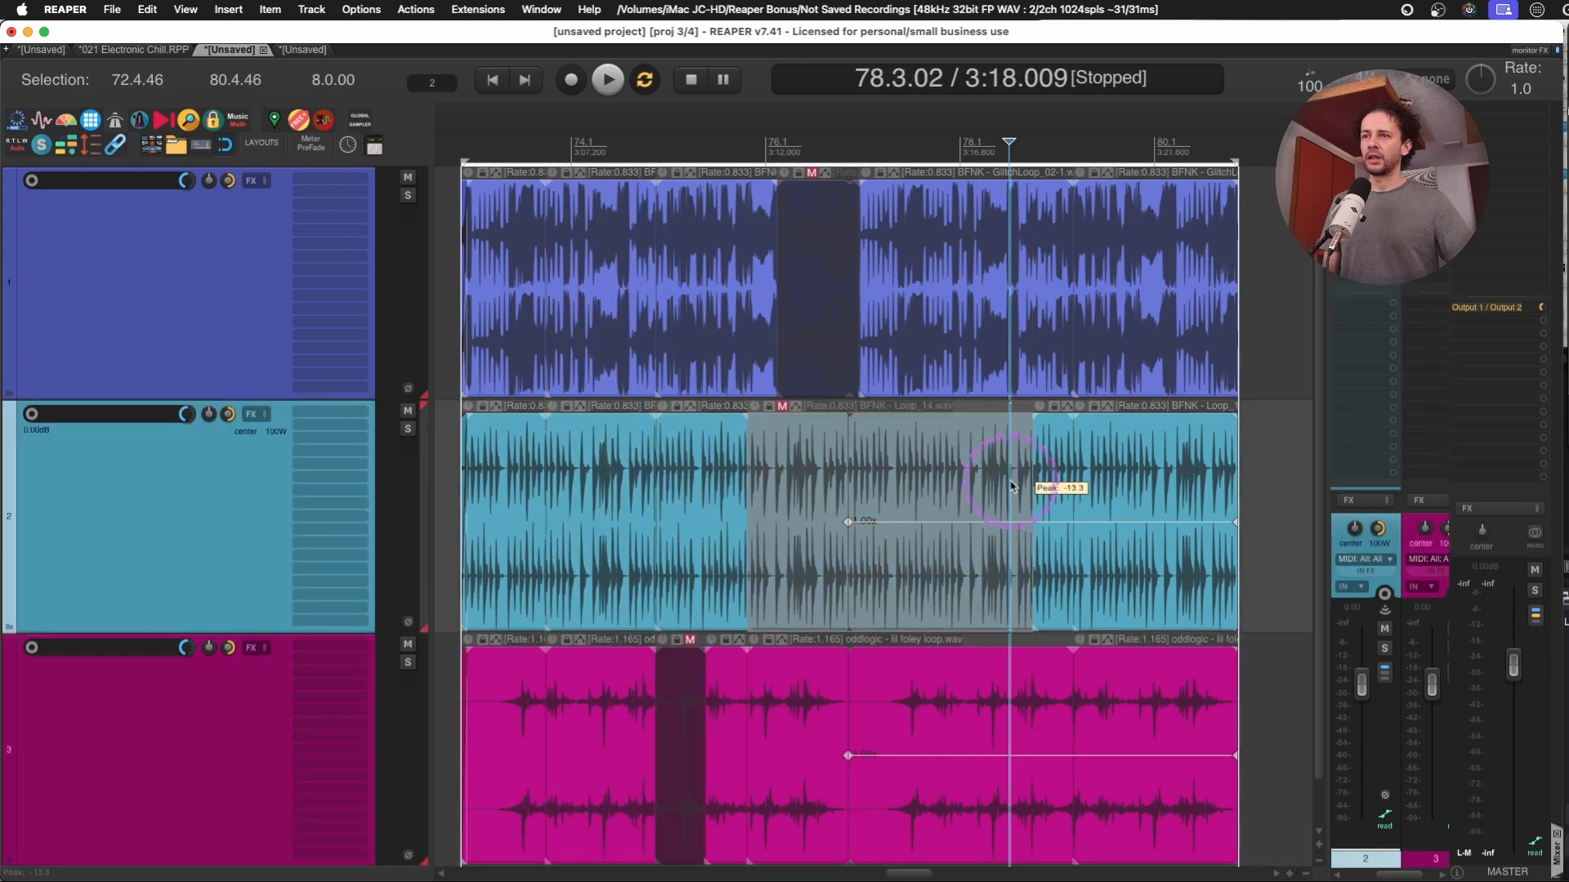
{"action": "left_click", "coordinate": [1102, 474]}
{"action": "key", "text": "m"}
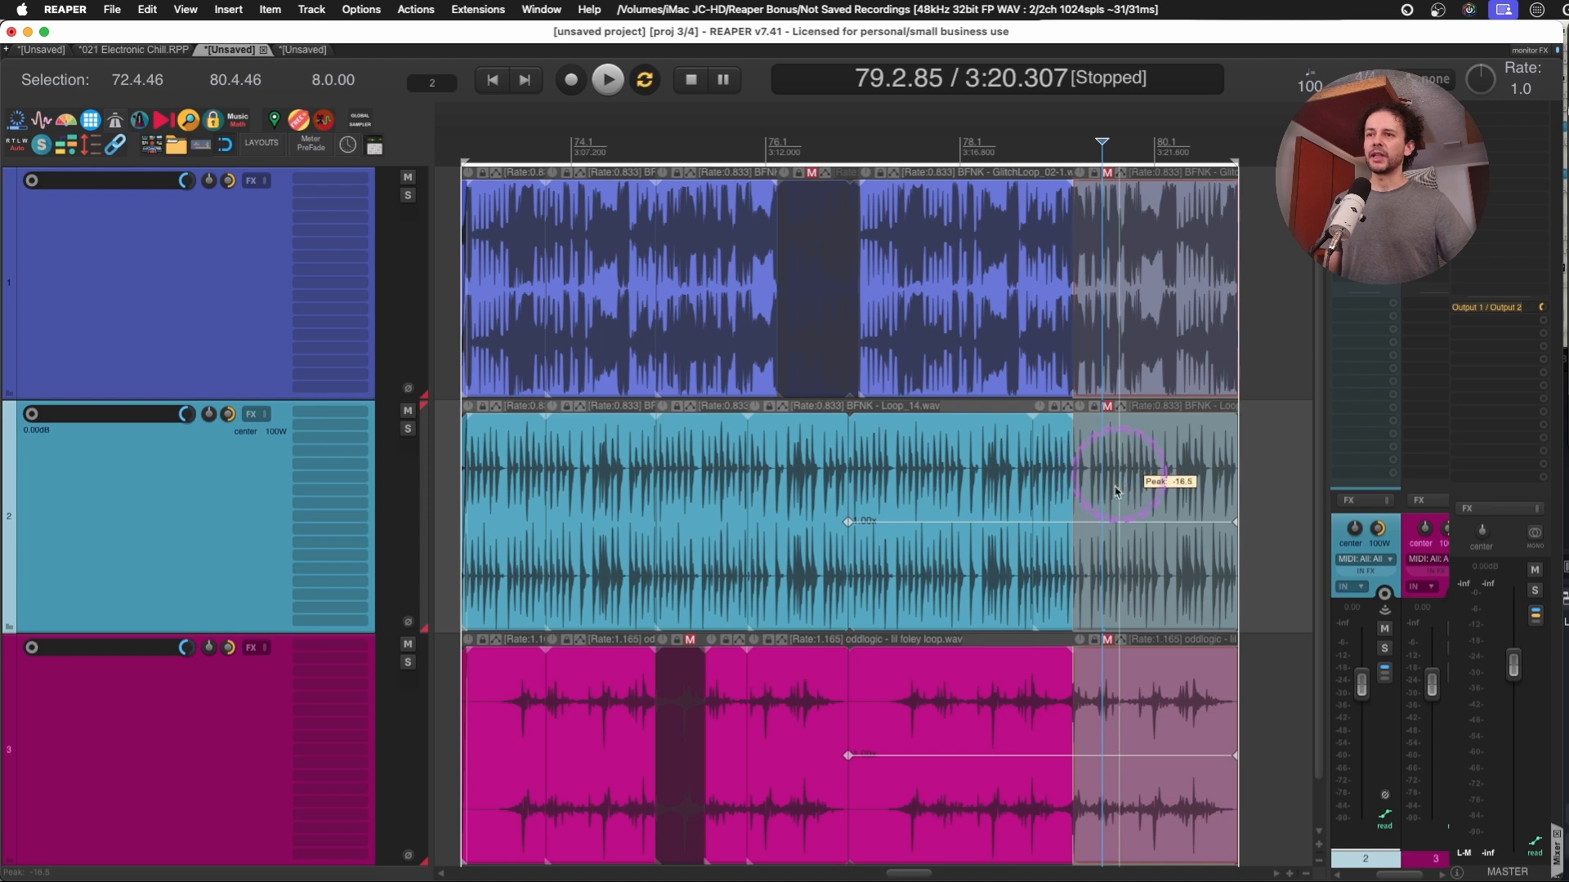
{"action": "key", "text": "m"}
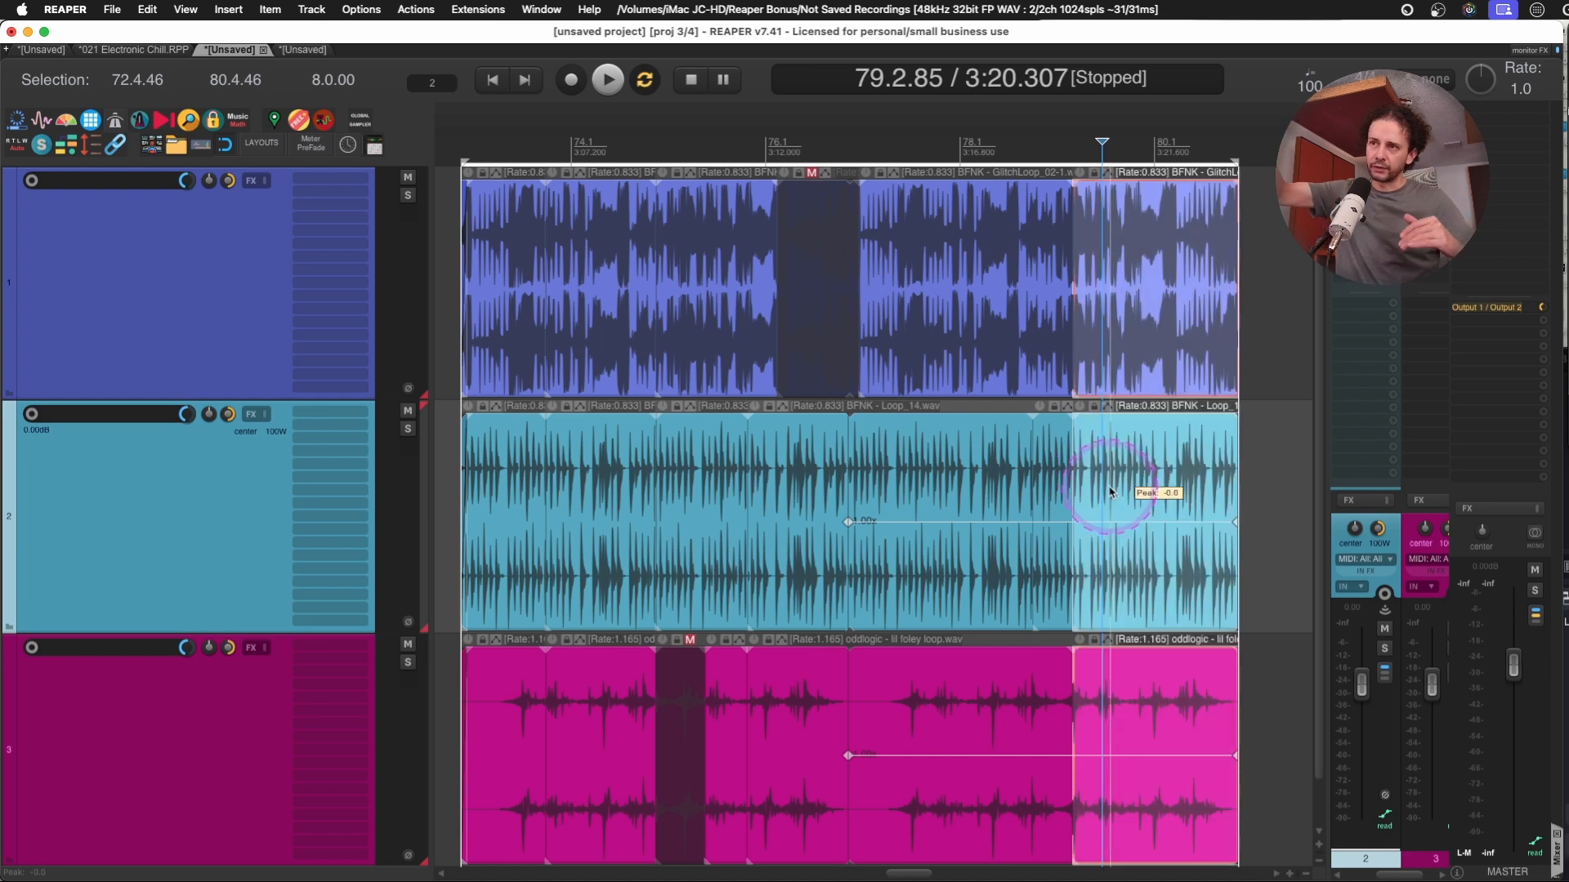
Examine the BPM basis options of the project tempo display without changing the selected basis.
{"action": "key", "text": "super+Tab"}
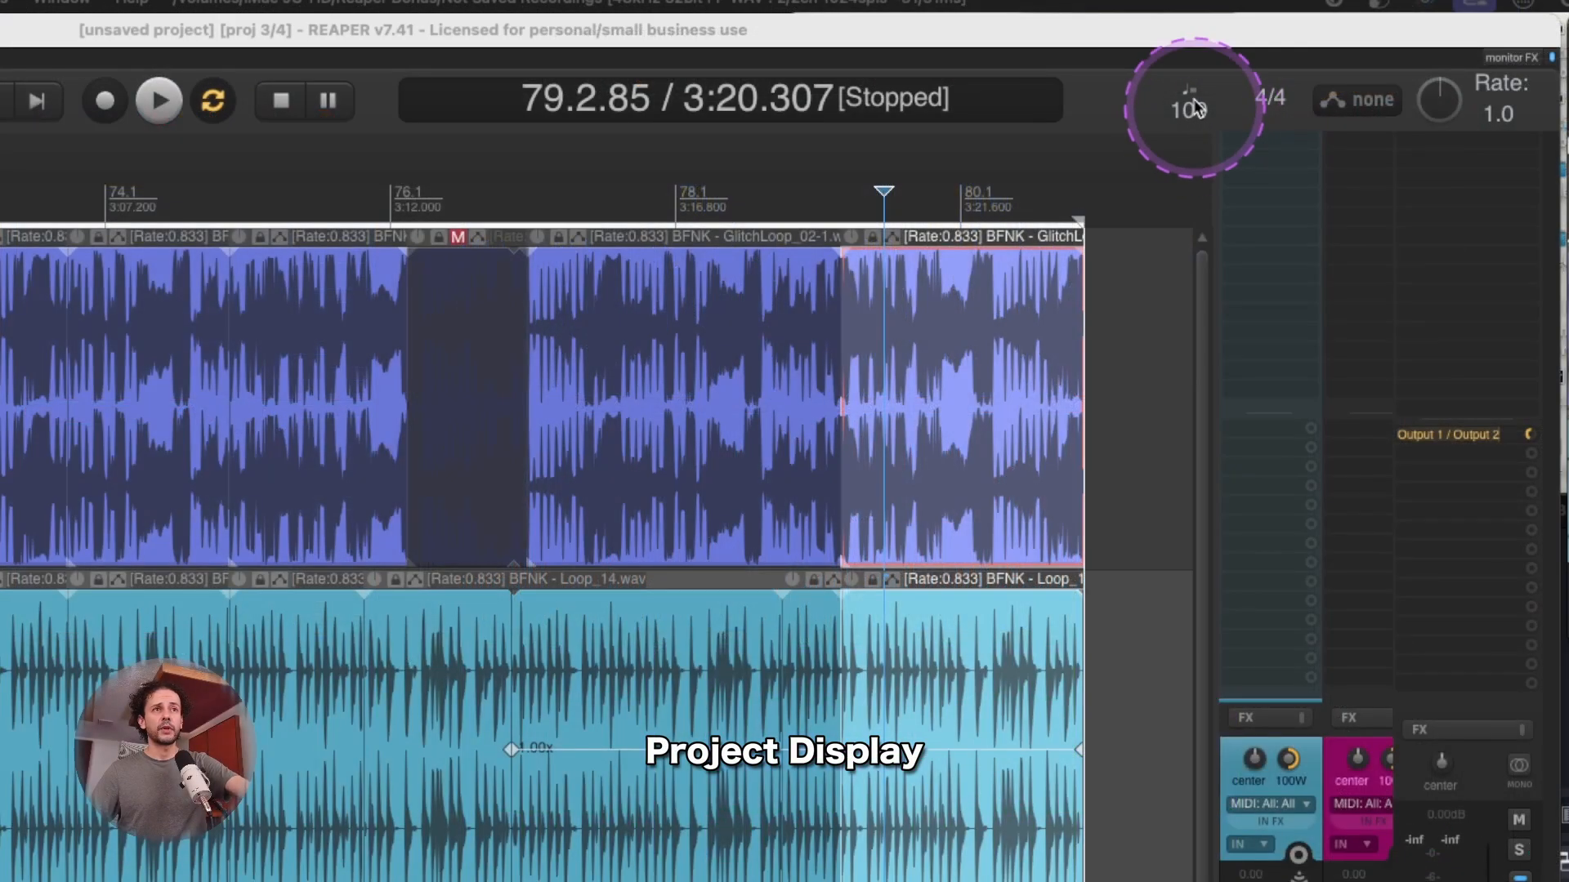
{"action": "left_click", "coordinate": [1189, 94]}
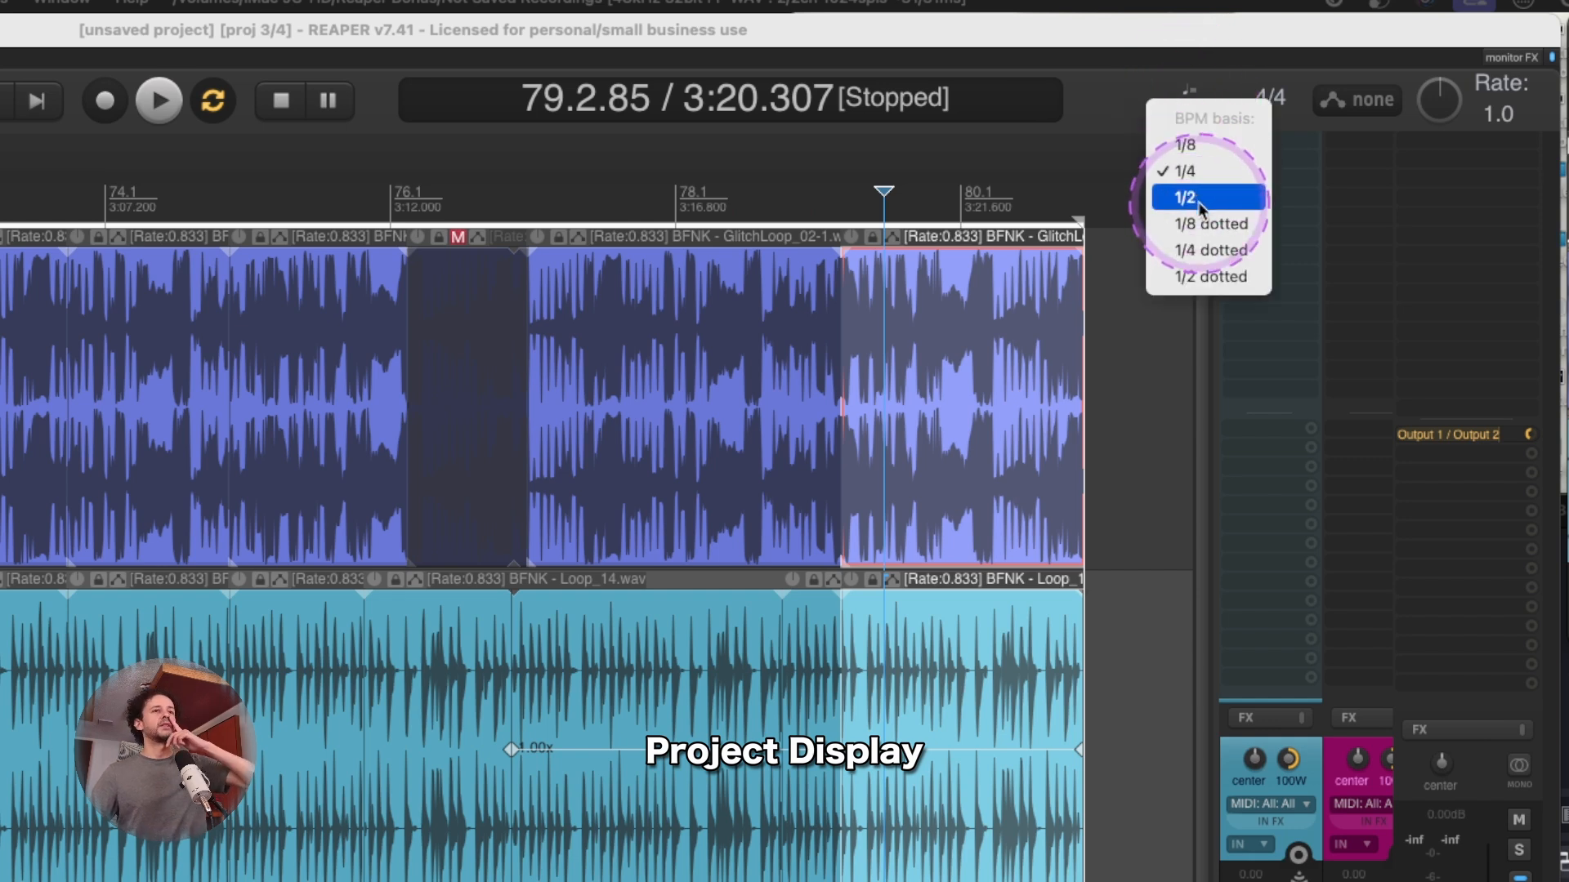
{"action": "left_click", "coordinate": [1122, 99]}
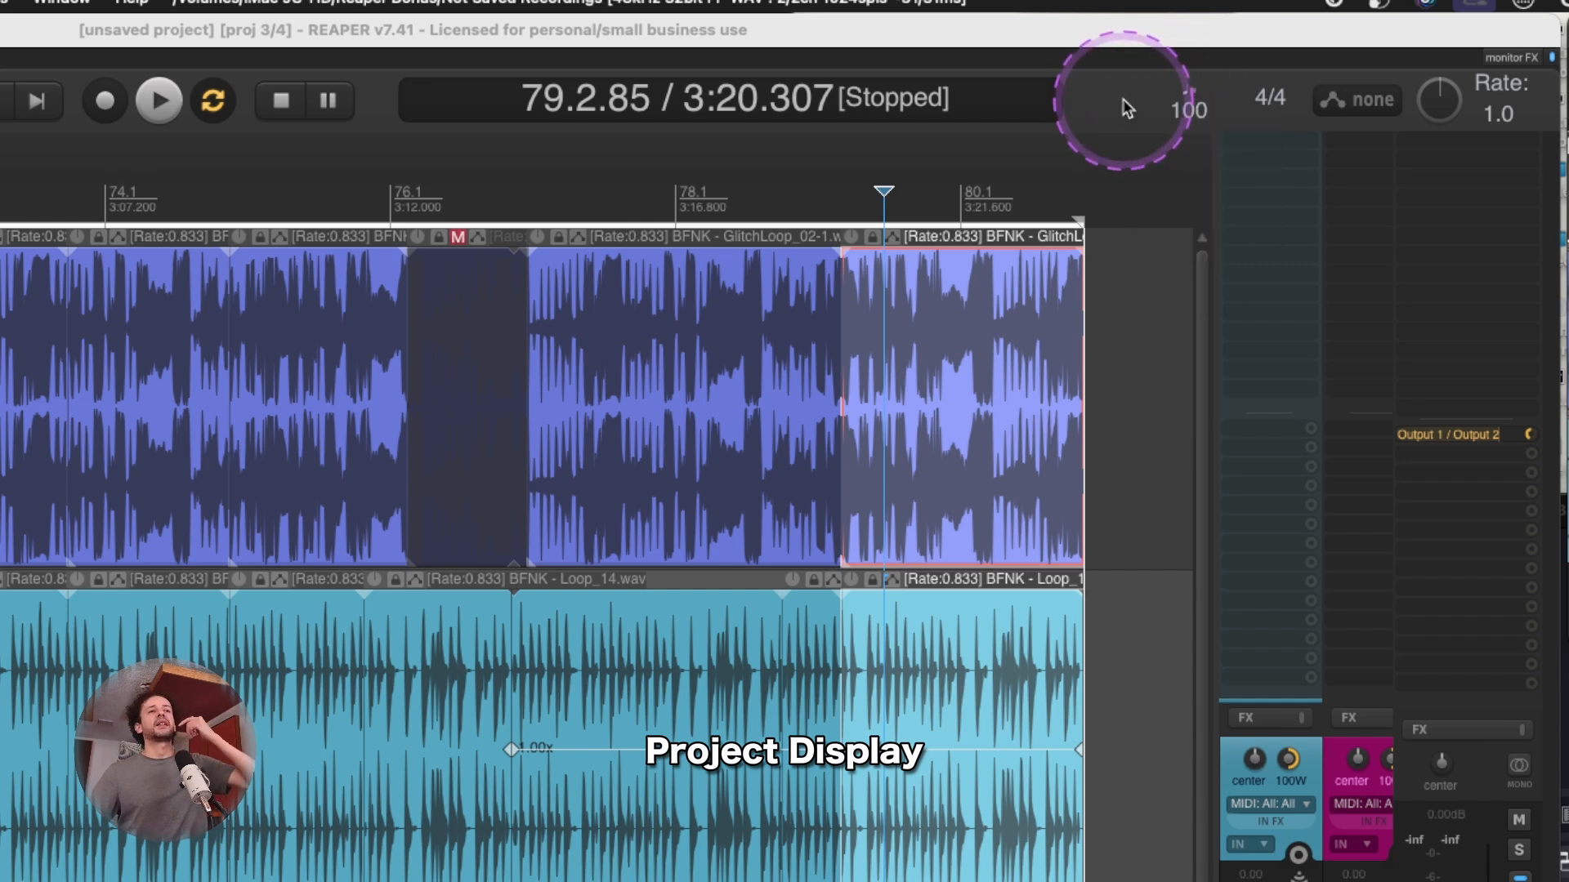
{"action": "left_click", "coordinate": [1181, 96]}
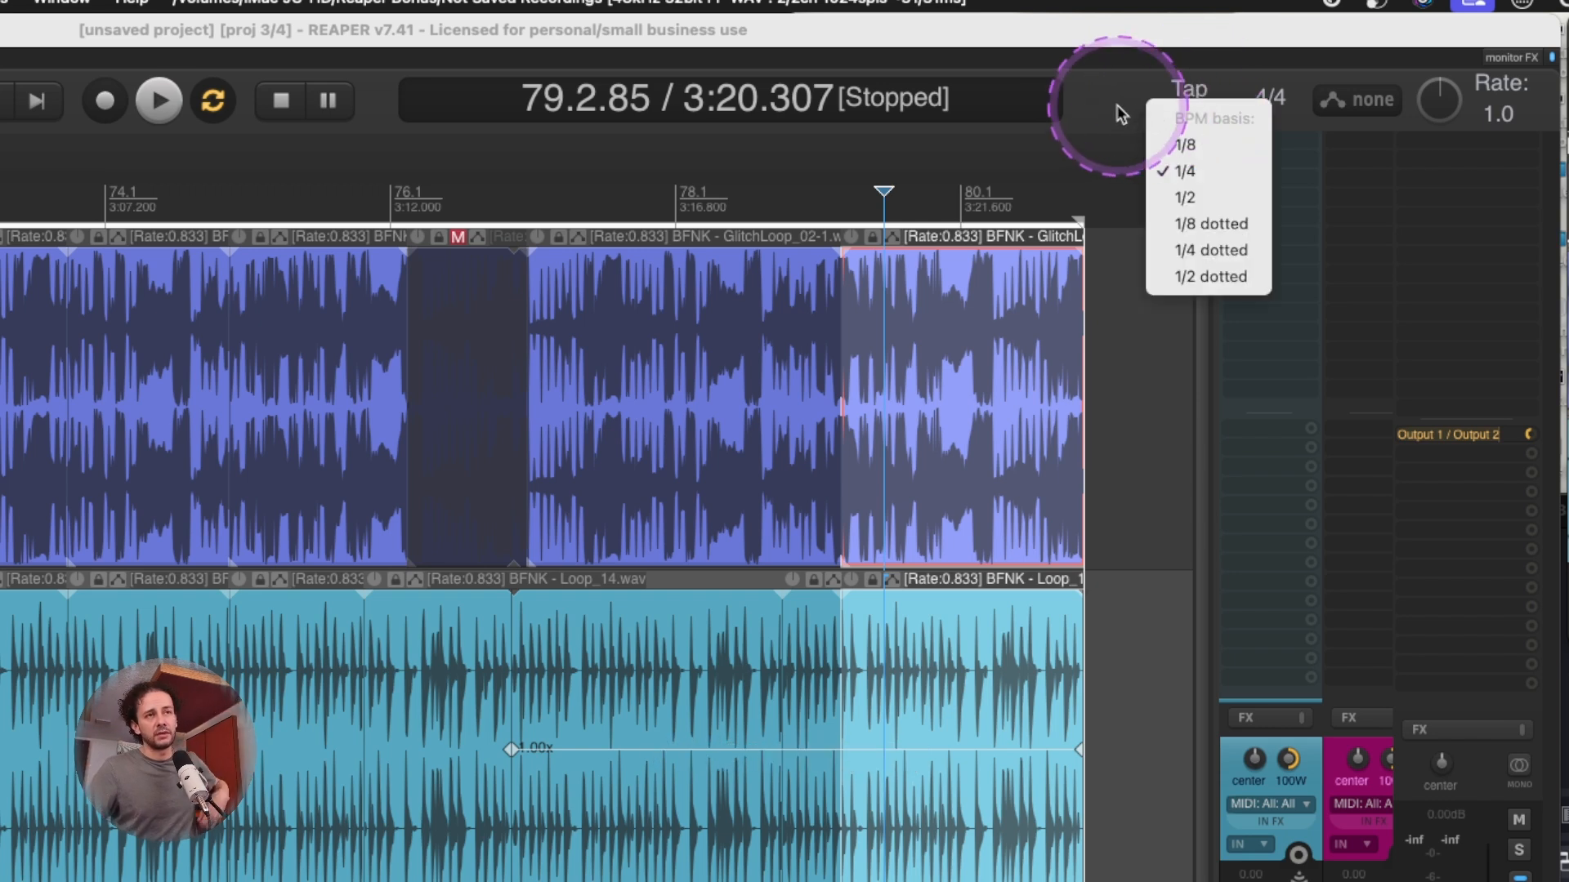
{"action": "left_click", "coordinate": [1116, 104]}
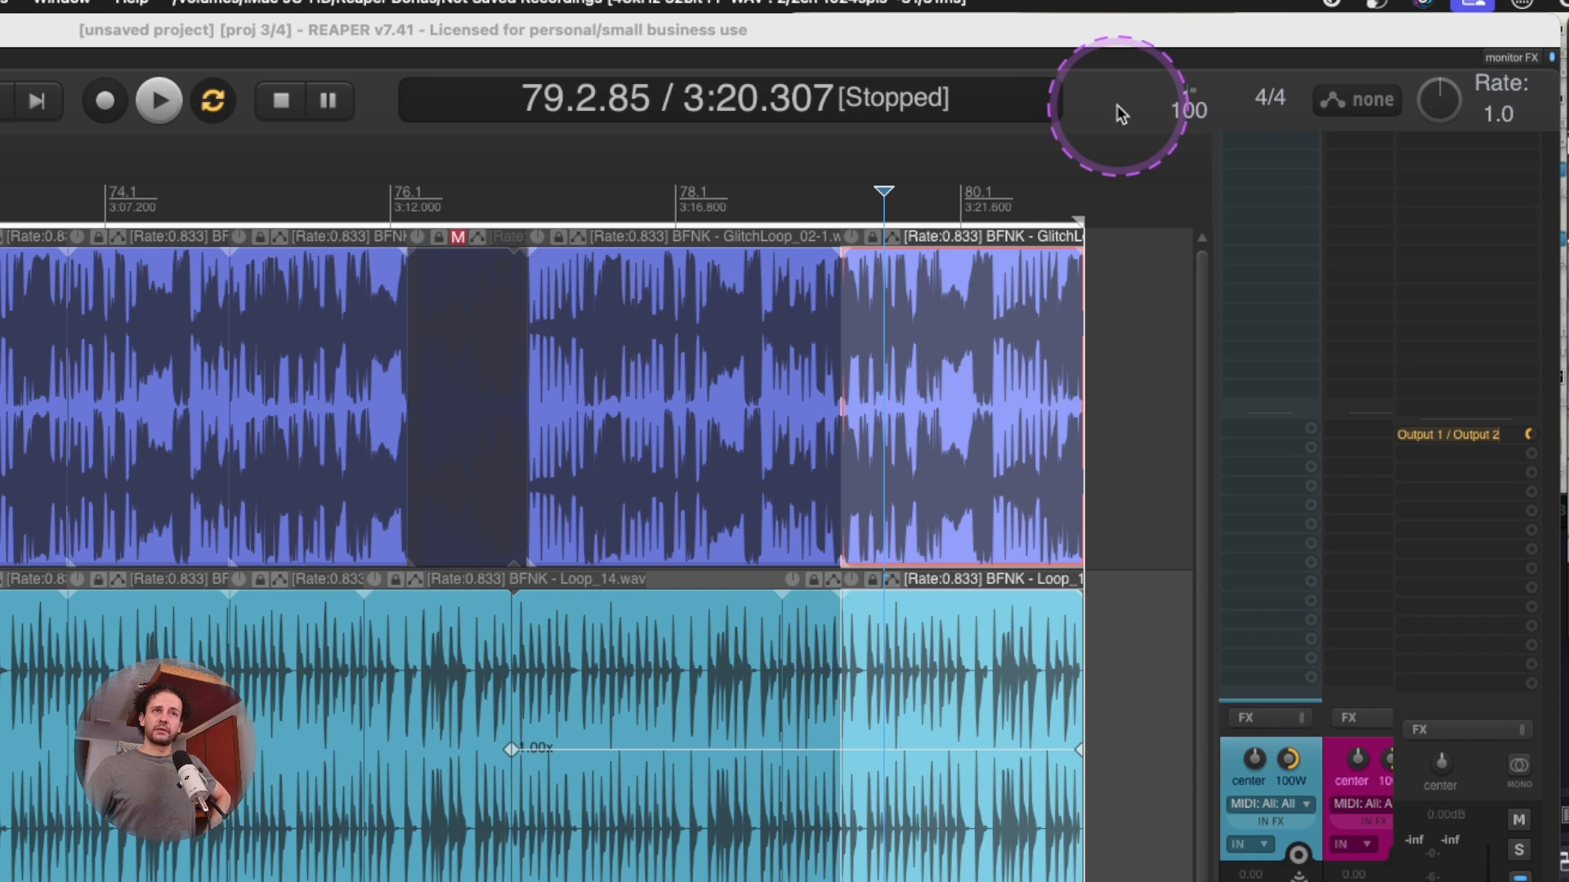
Create a region from 74.3.70 with a length of 2.1.88 and open the Region Manager from its settings.
{"action": "left_click_drag", "start_coordinate": [200, 201], "coordinate": [553, 201]}
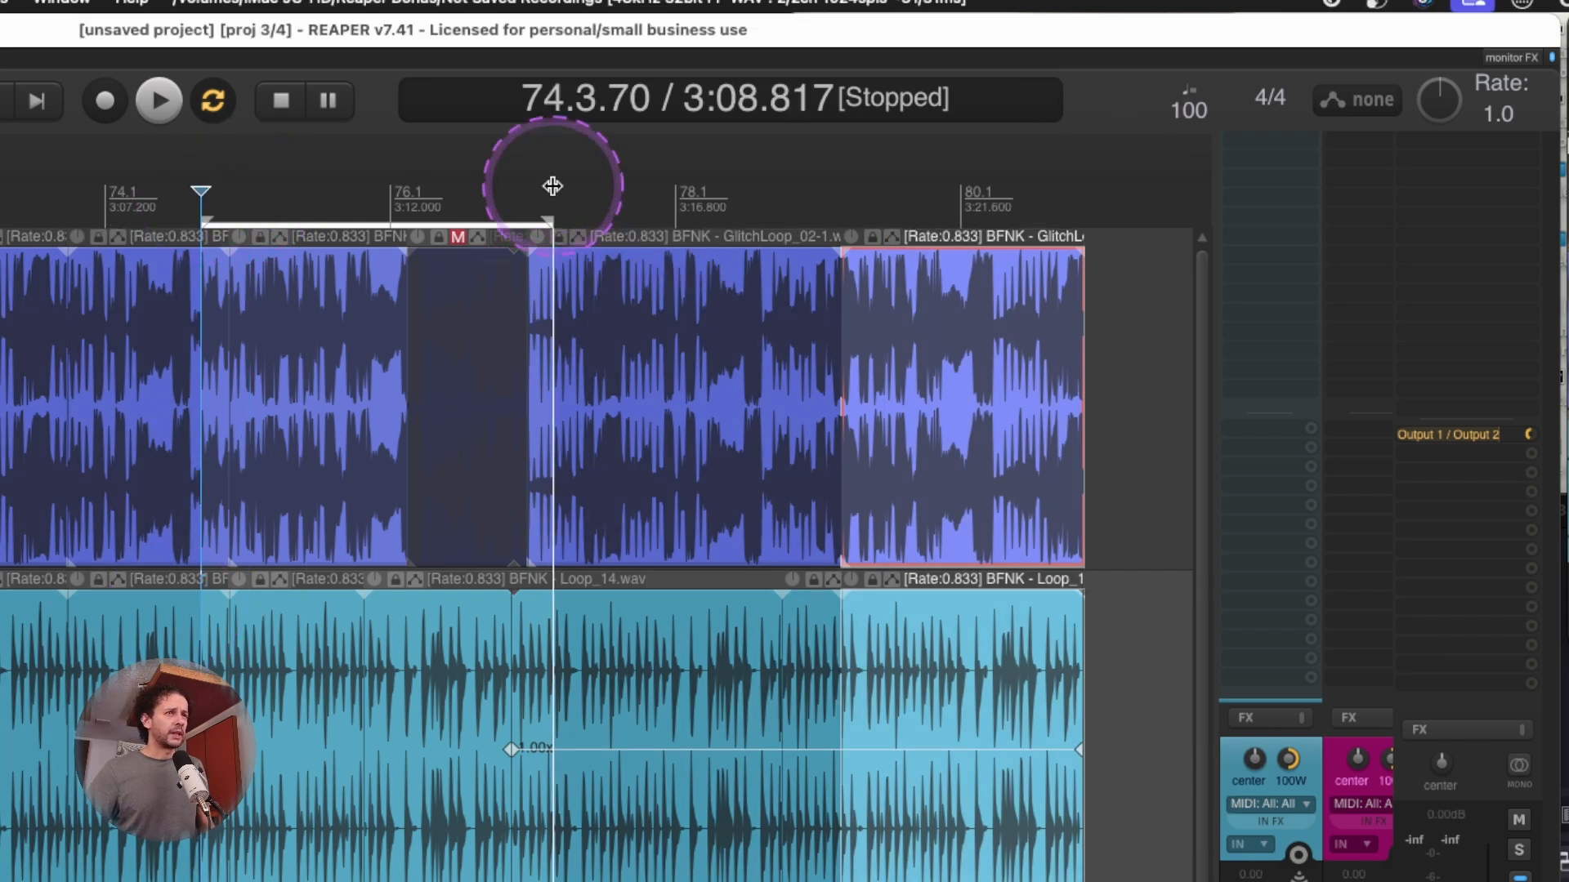
{"action": "double_click", "coordinate": [298, 142]}
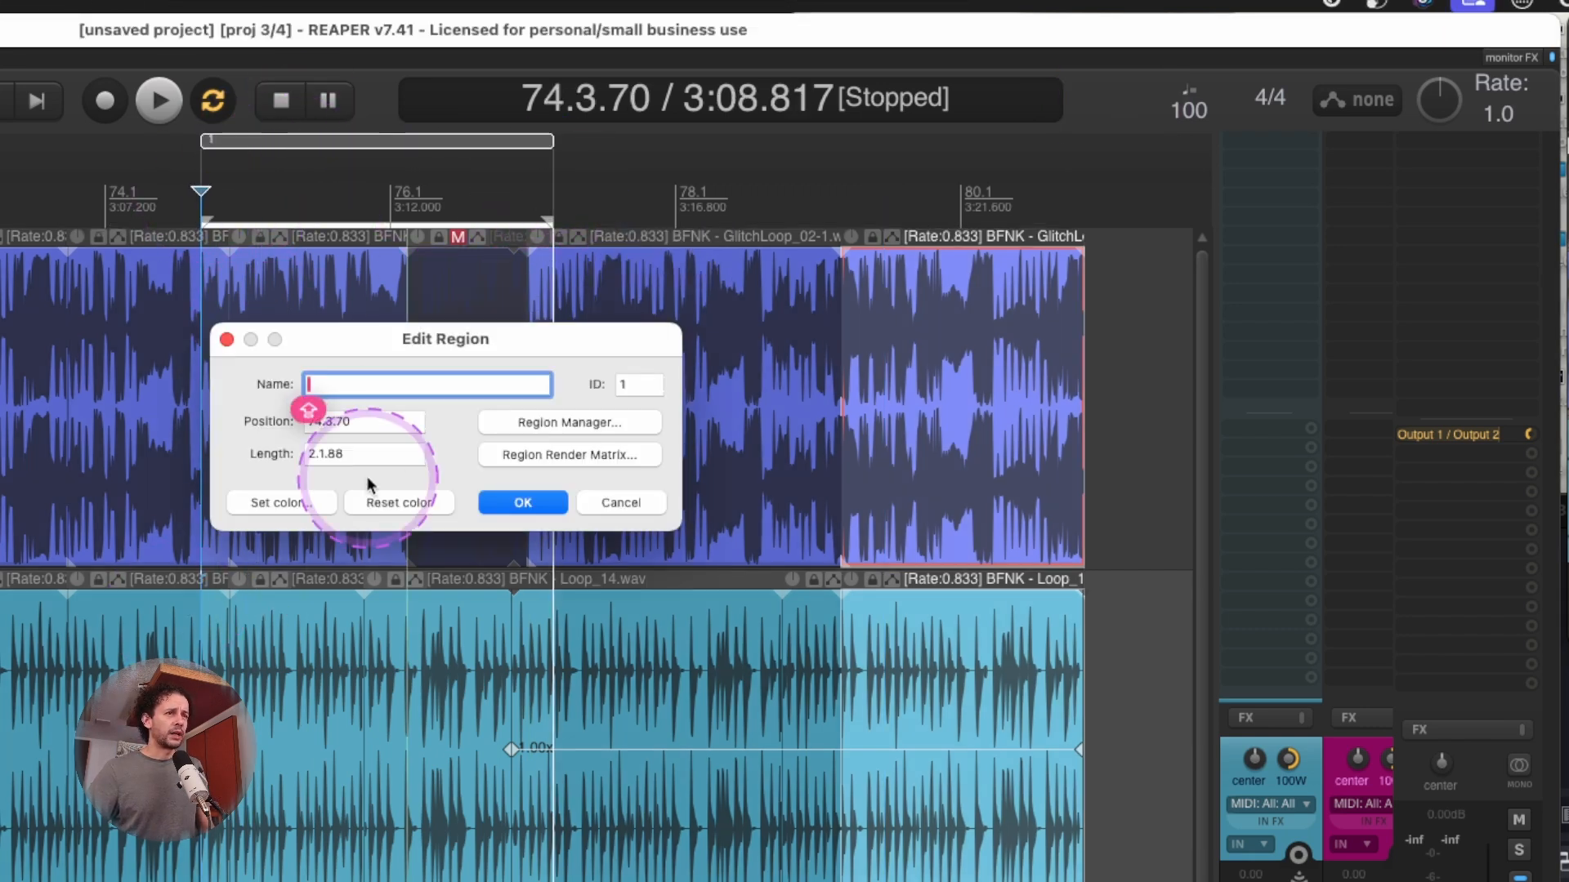
{"action": "left_click", "coordinate": [565, 423]}
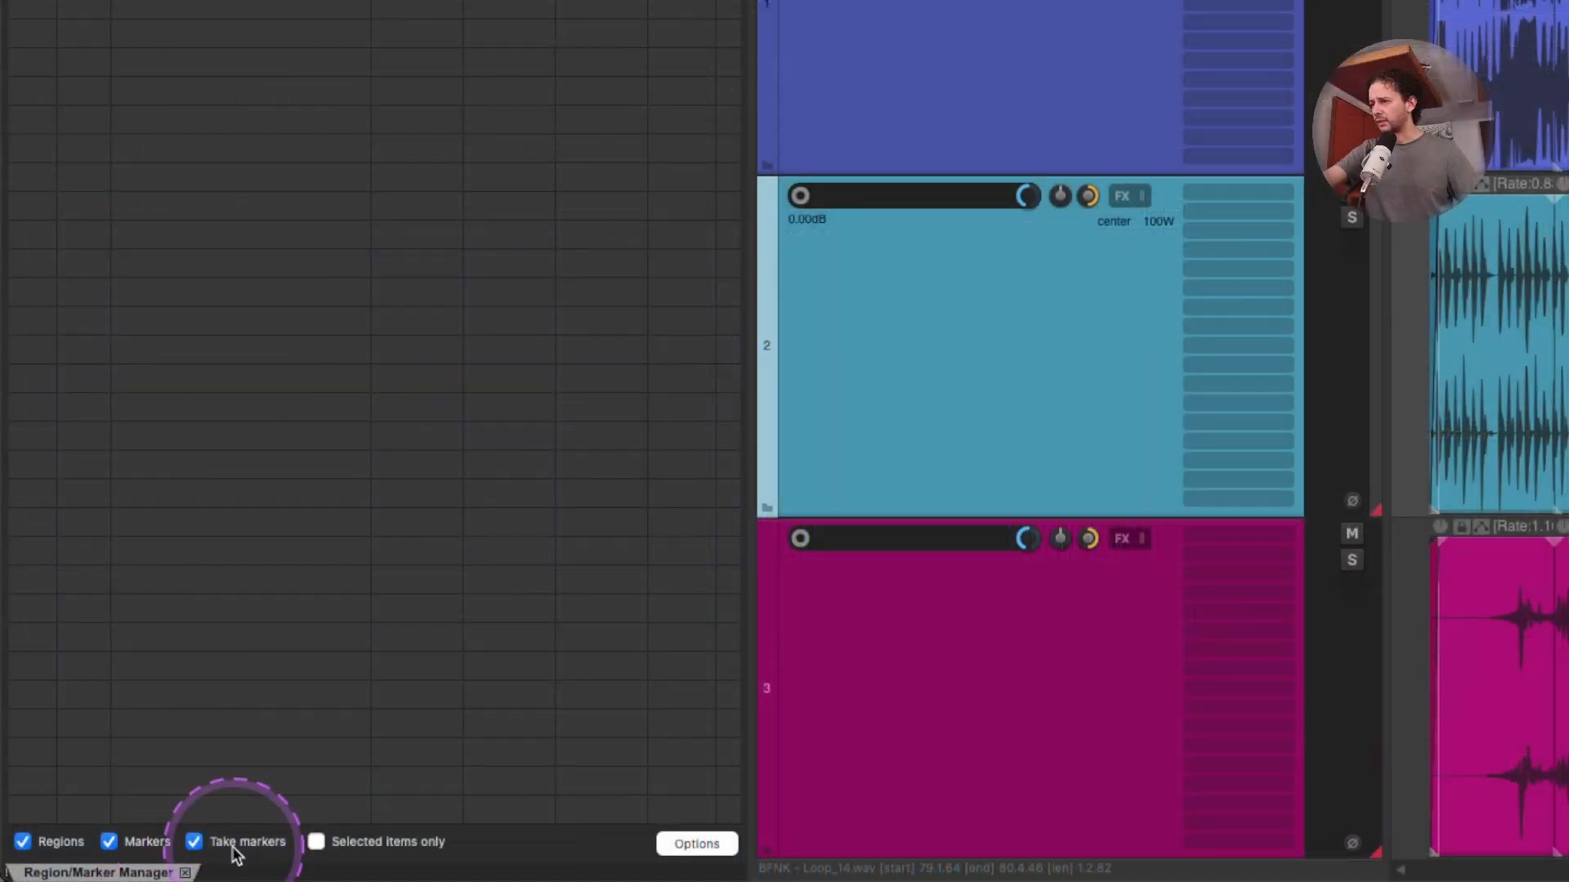
Try the region, marker and take marker filters, restrict the manager list to selected items, and select an item on track 1.
{"action": "left_click", "coordinate": [123, 843]}
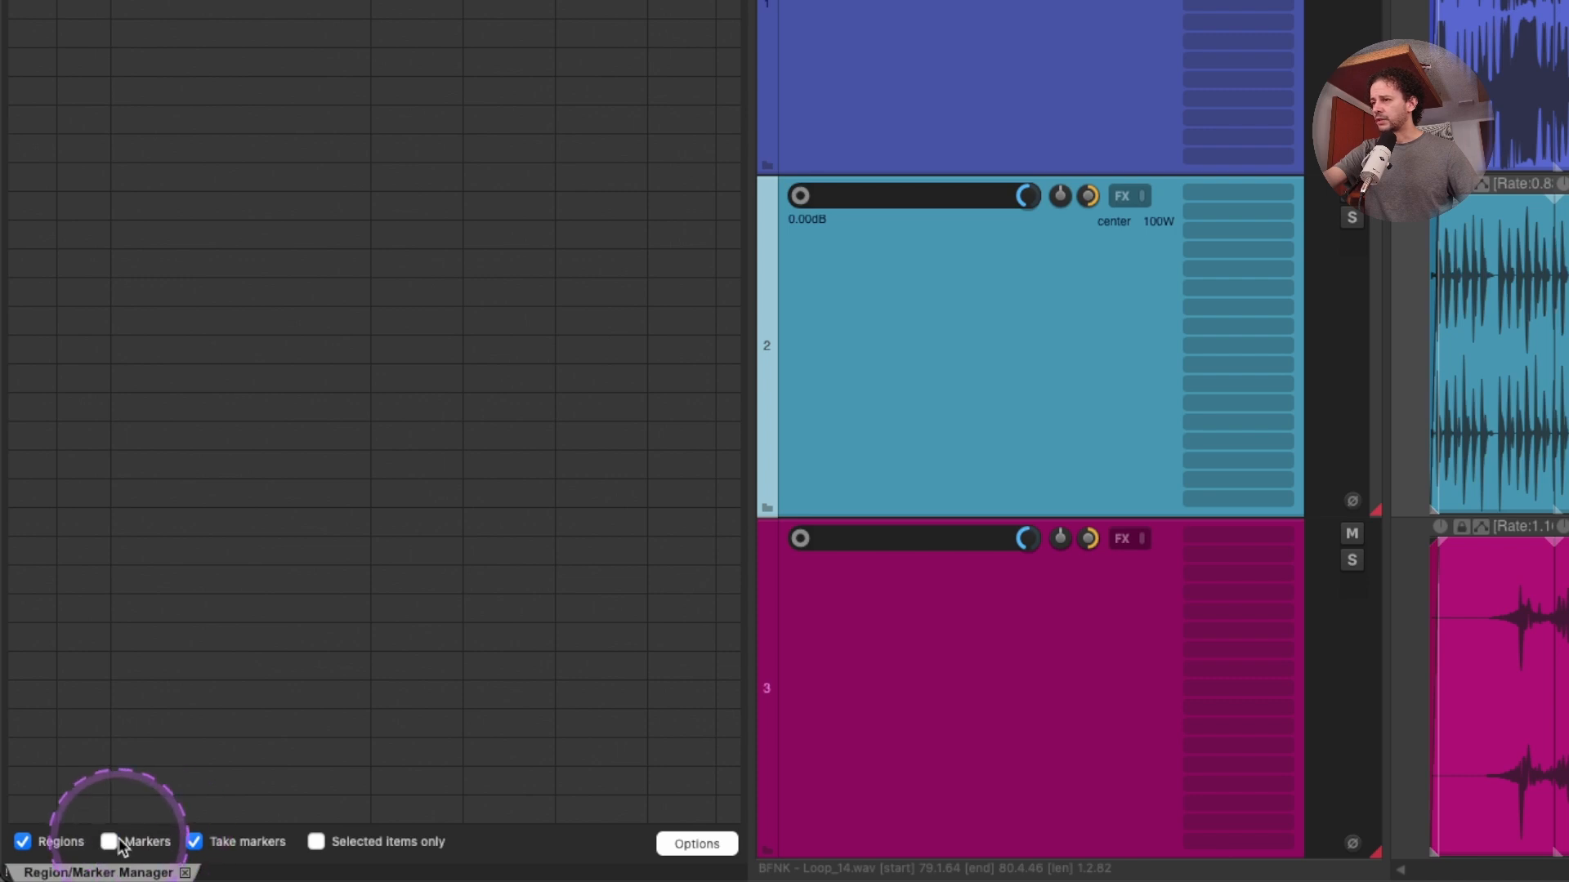
{"action": "left_click", "coordinate": [214, 846]}
{"action": "left_click", "coordinate": [45, 846]}
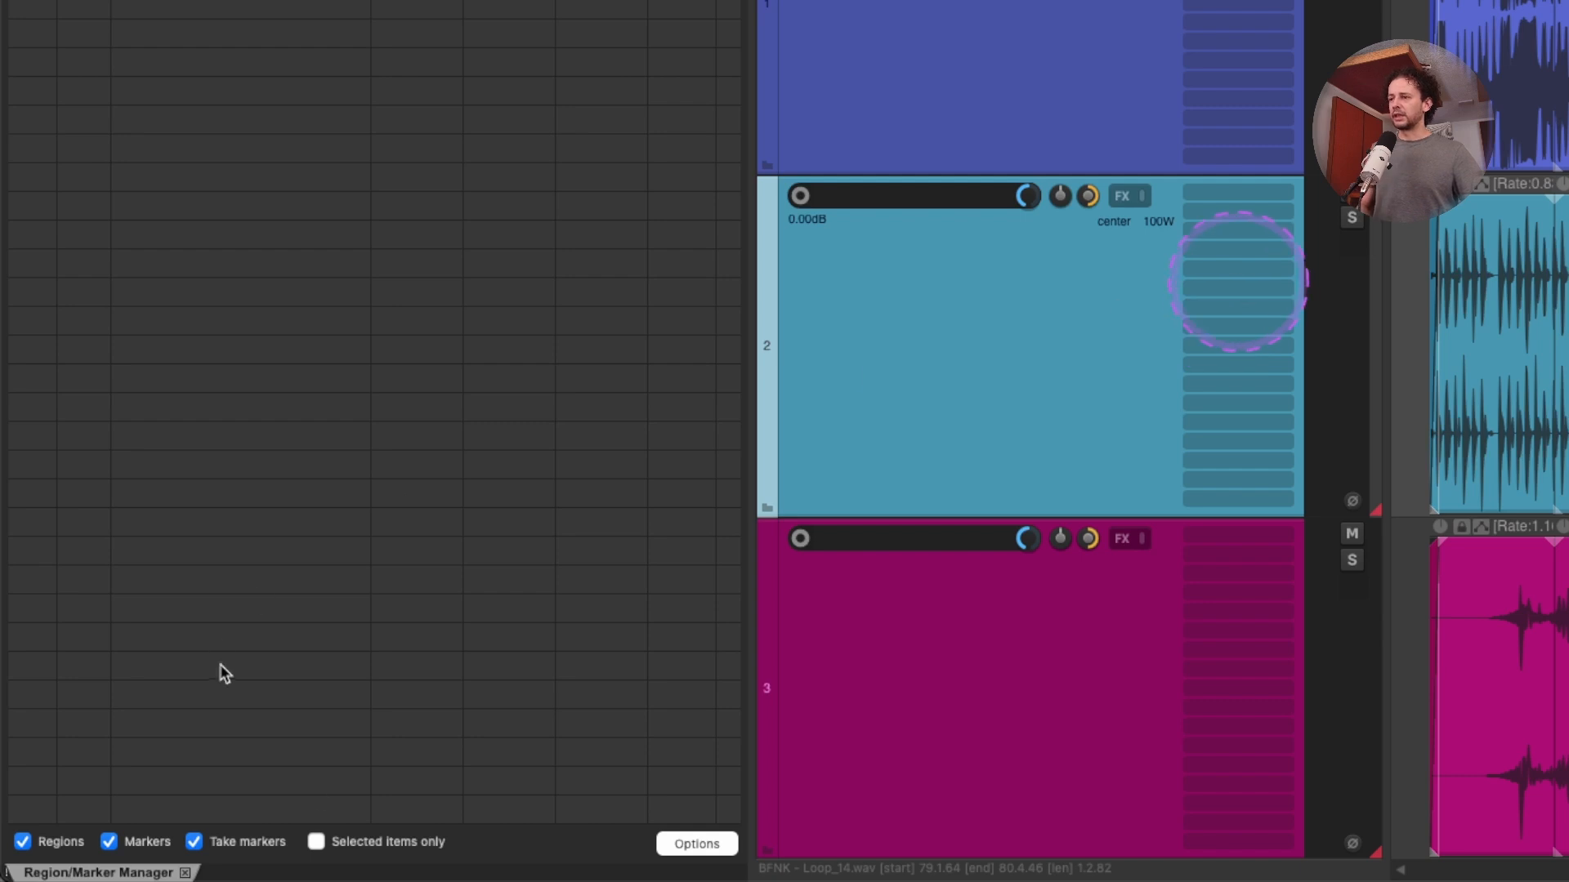
{"action": "left_click", "coordinate": [315, 841]}
{"action": "left_click", "coordinate": [1518, 227]}
{"action": "scroll", "coordinate": [1552, 229], "scroll_direction": "up", "scroll_amount": 1}
{"action": "left_click", "coordinate": [1552, 99]}
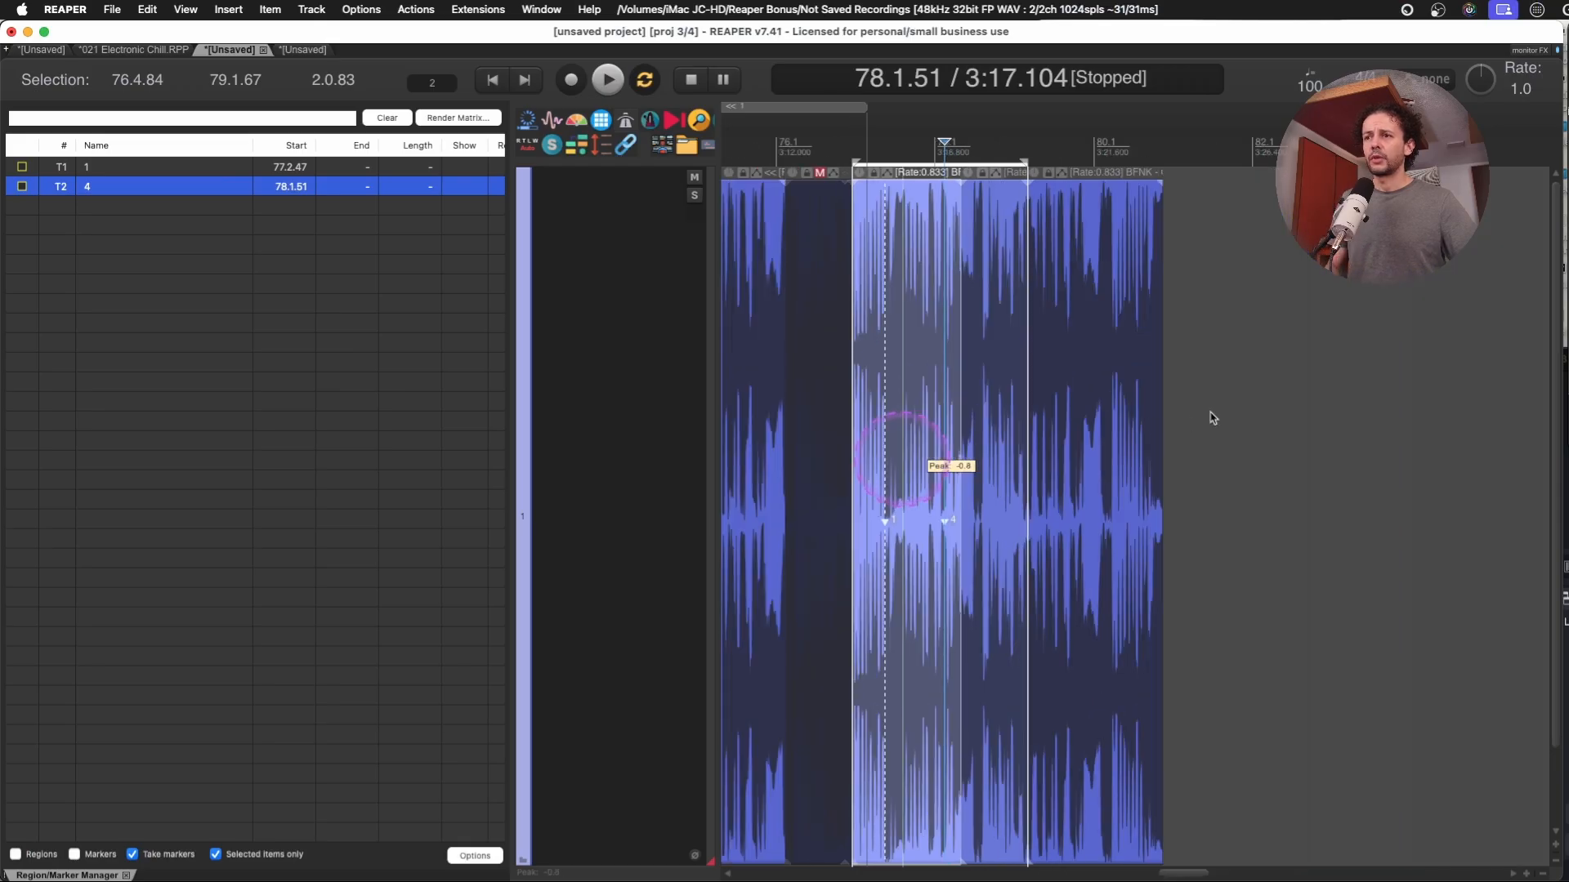
Select and deselect track 1's items with and without take markers to compare what the Region/Marker Manager lists.
{"action": "left_click", "coordinate": [1213, 417]}
{"action": "scroll", "coordinate": [1185, 459], "scroll_direction": "left", "scroll_amount": 1}
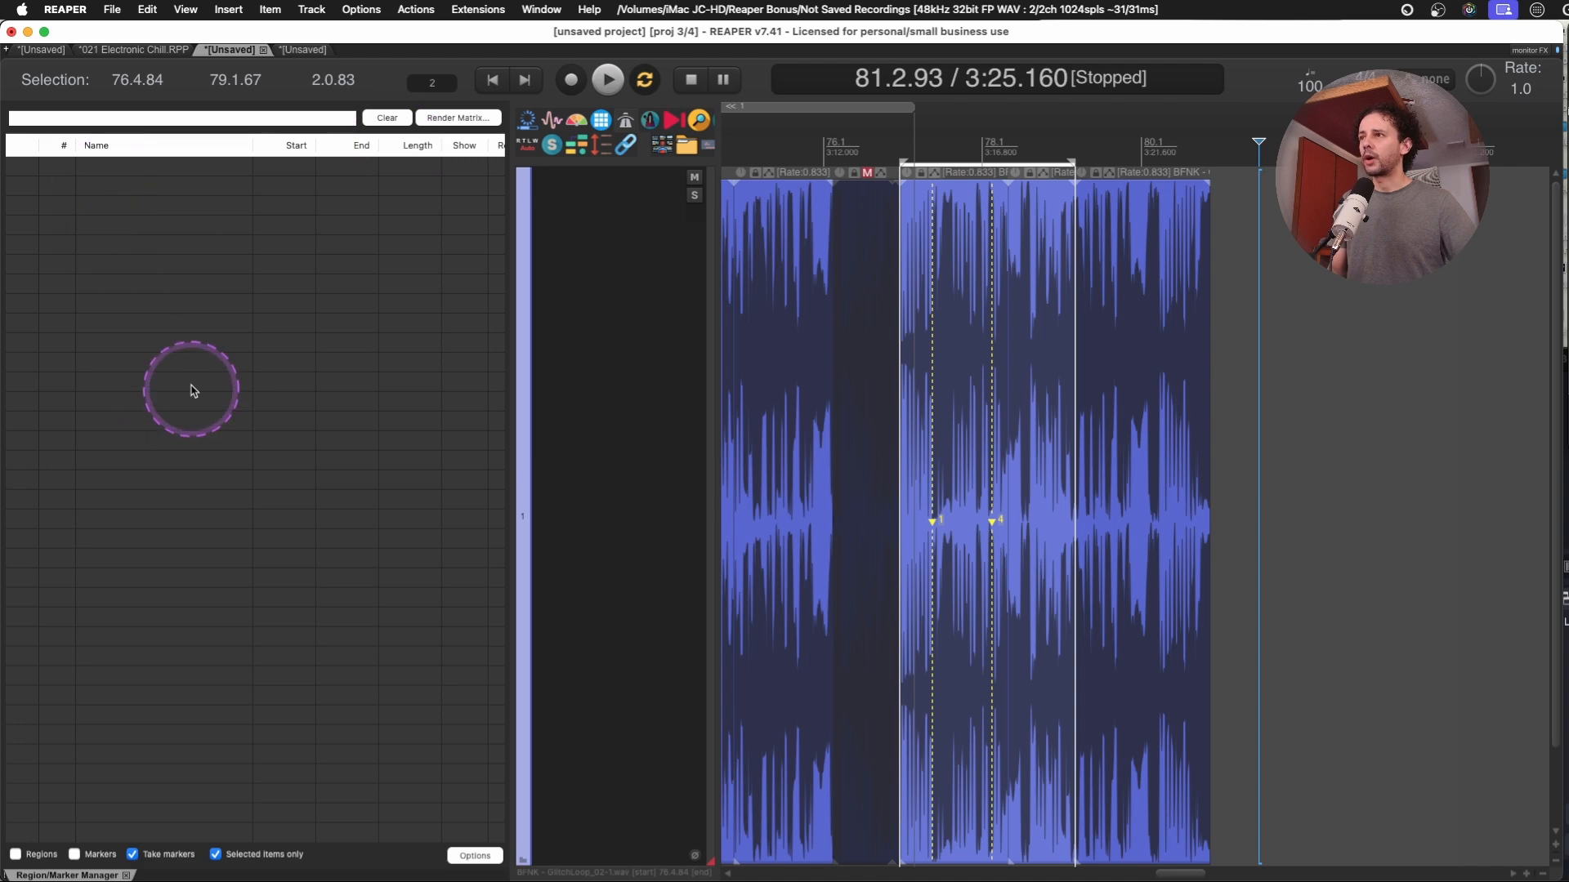
{"action": "left_click", "coordinate": [950, 299]}
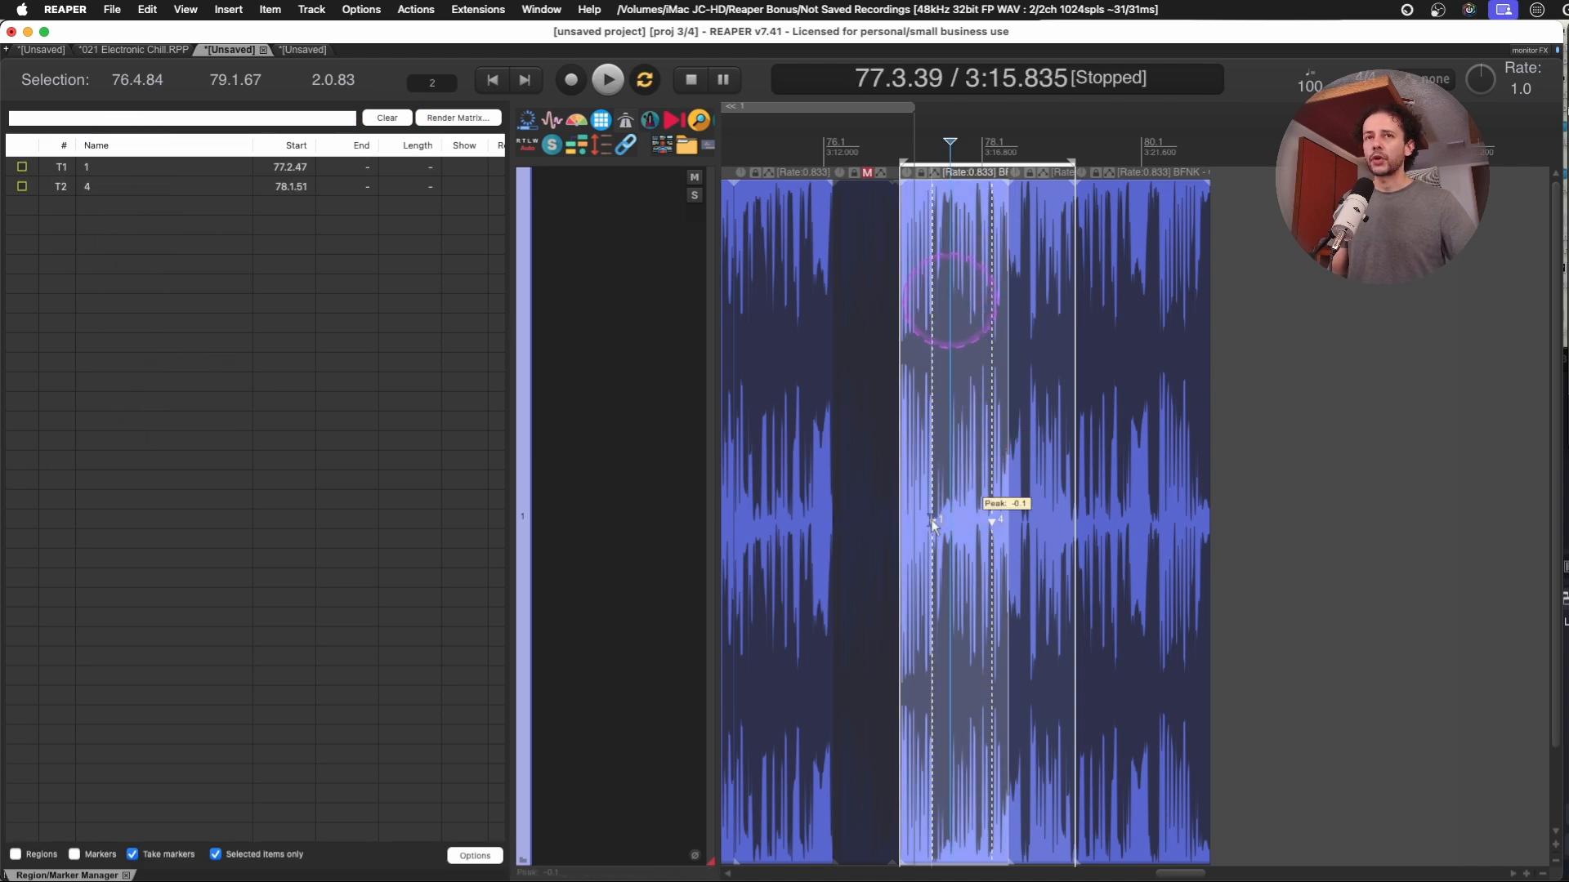
{"action": "left_click", "coordinate": [1289, 375]}
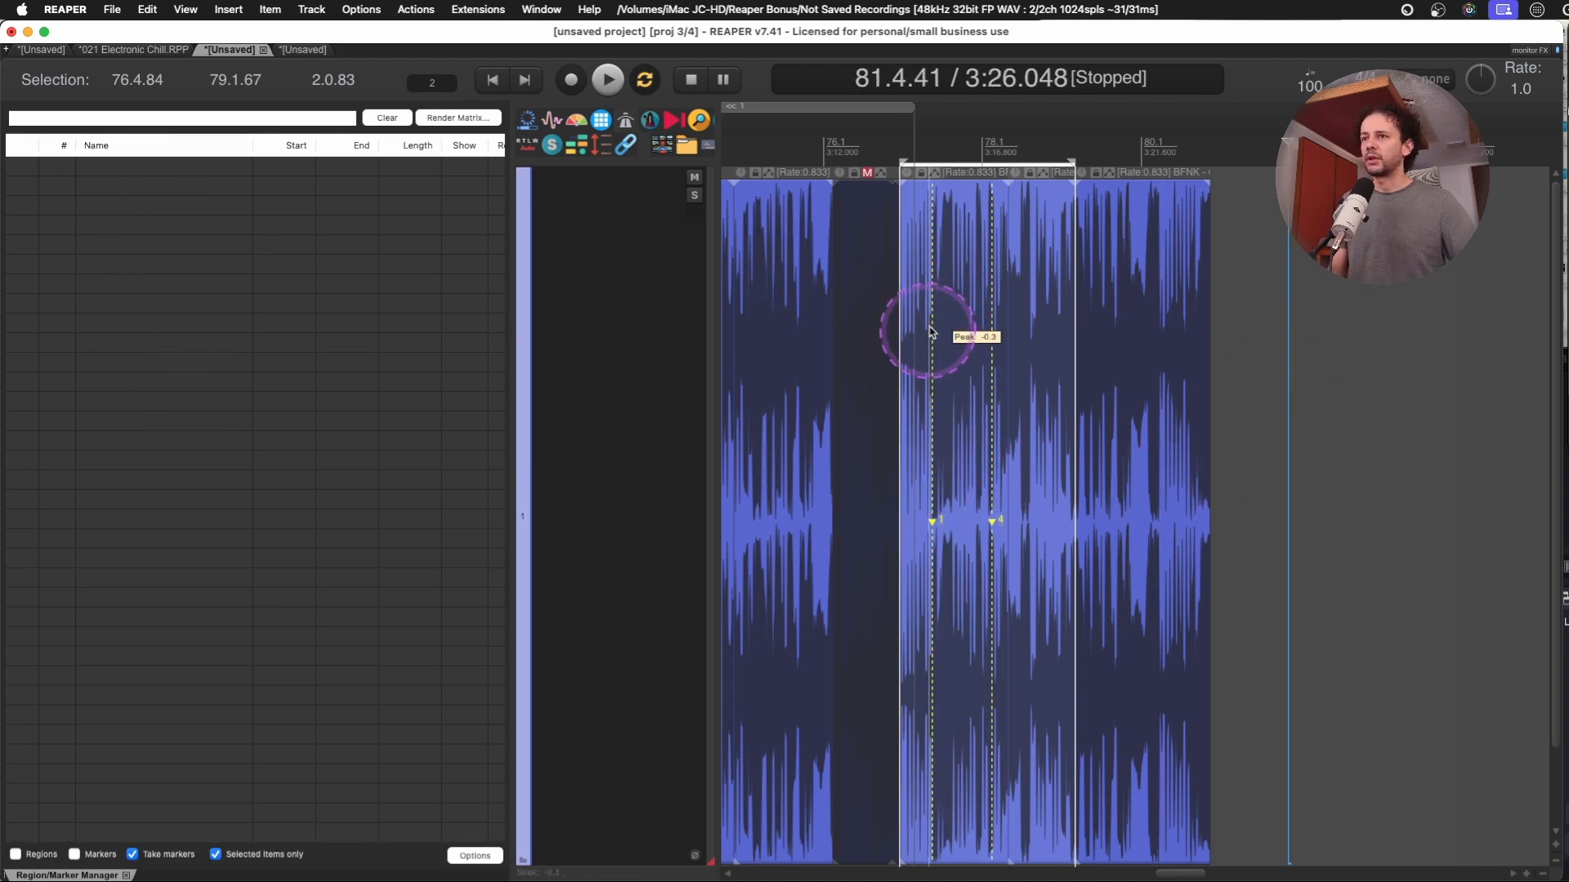
{"action": "left_click", "coordinate": [1107, 282]}
{"action": "left_click", "coordinate": [82, 175]}
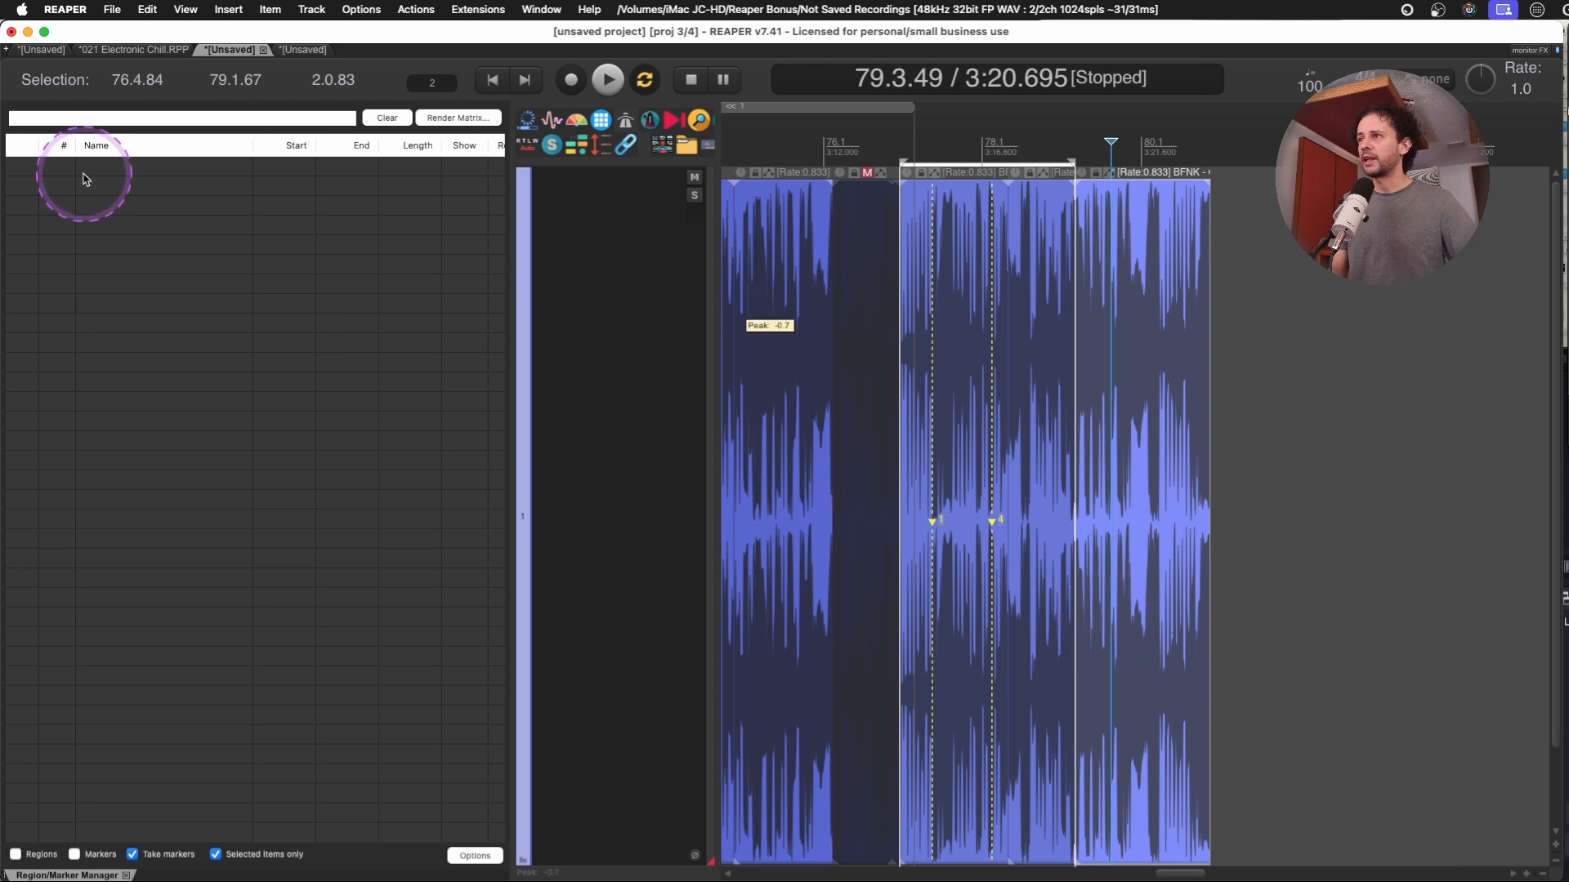
{"action": "left_click", "coordinate": [920, 280]}
{"action": "left_click", "coordinate": [939, 260]}
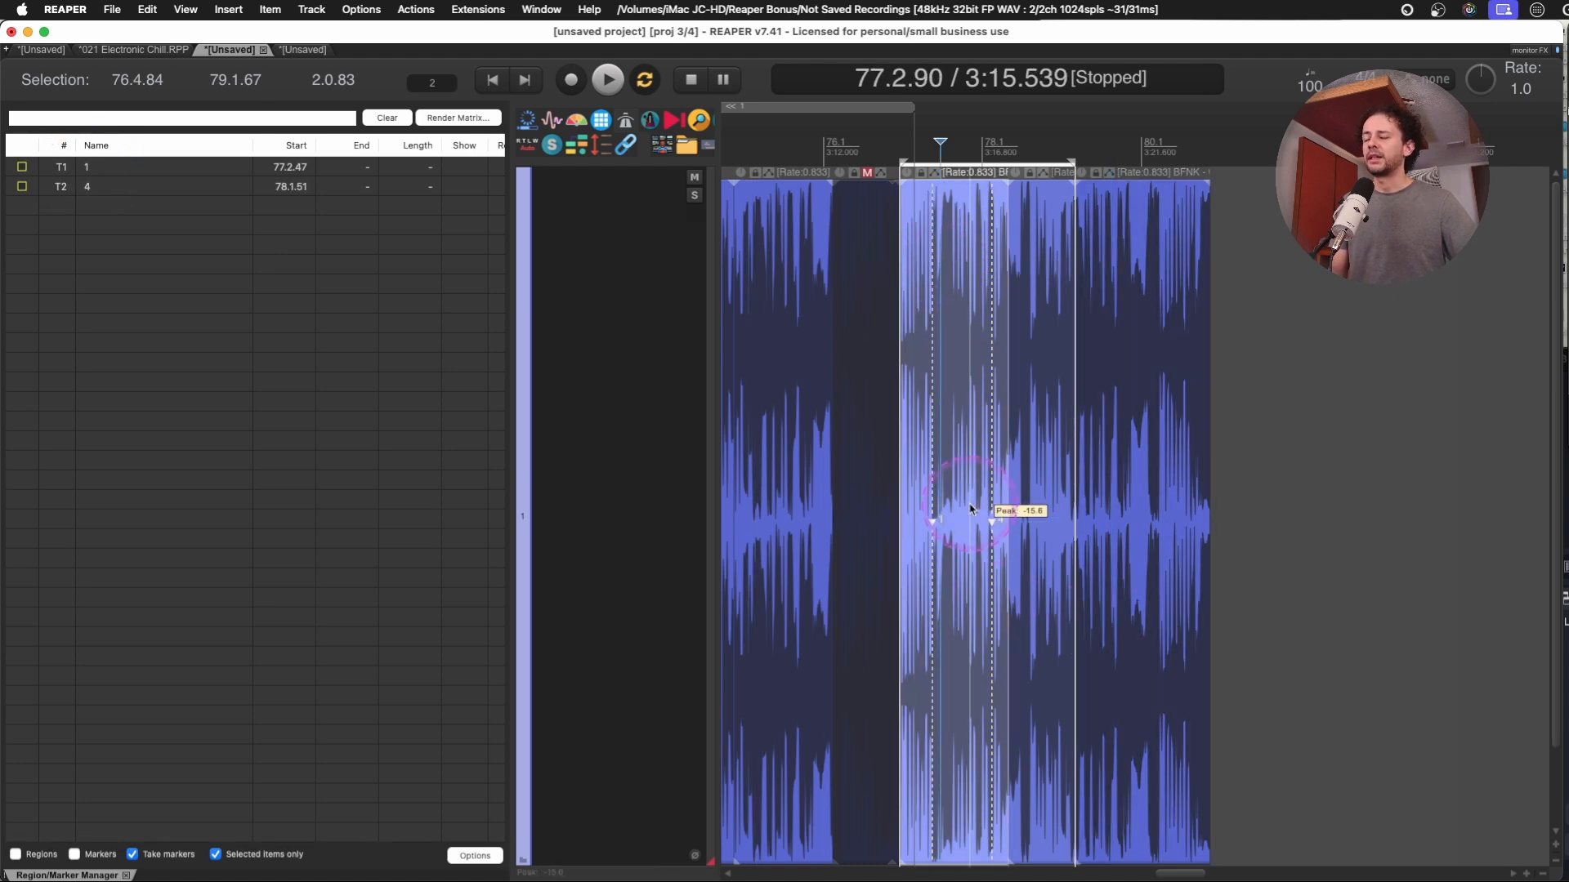
{"action": "scroll", "coordinate": [941, 487], "scroll_direction": "up", "scroll_amount": 2}
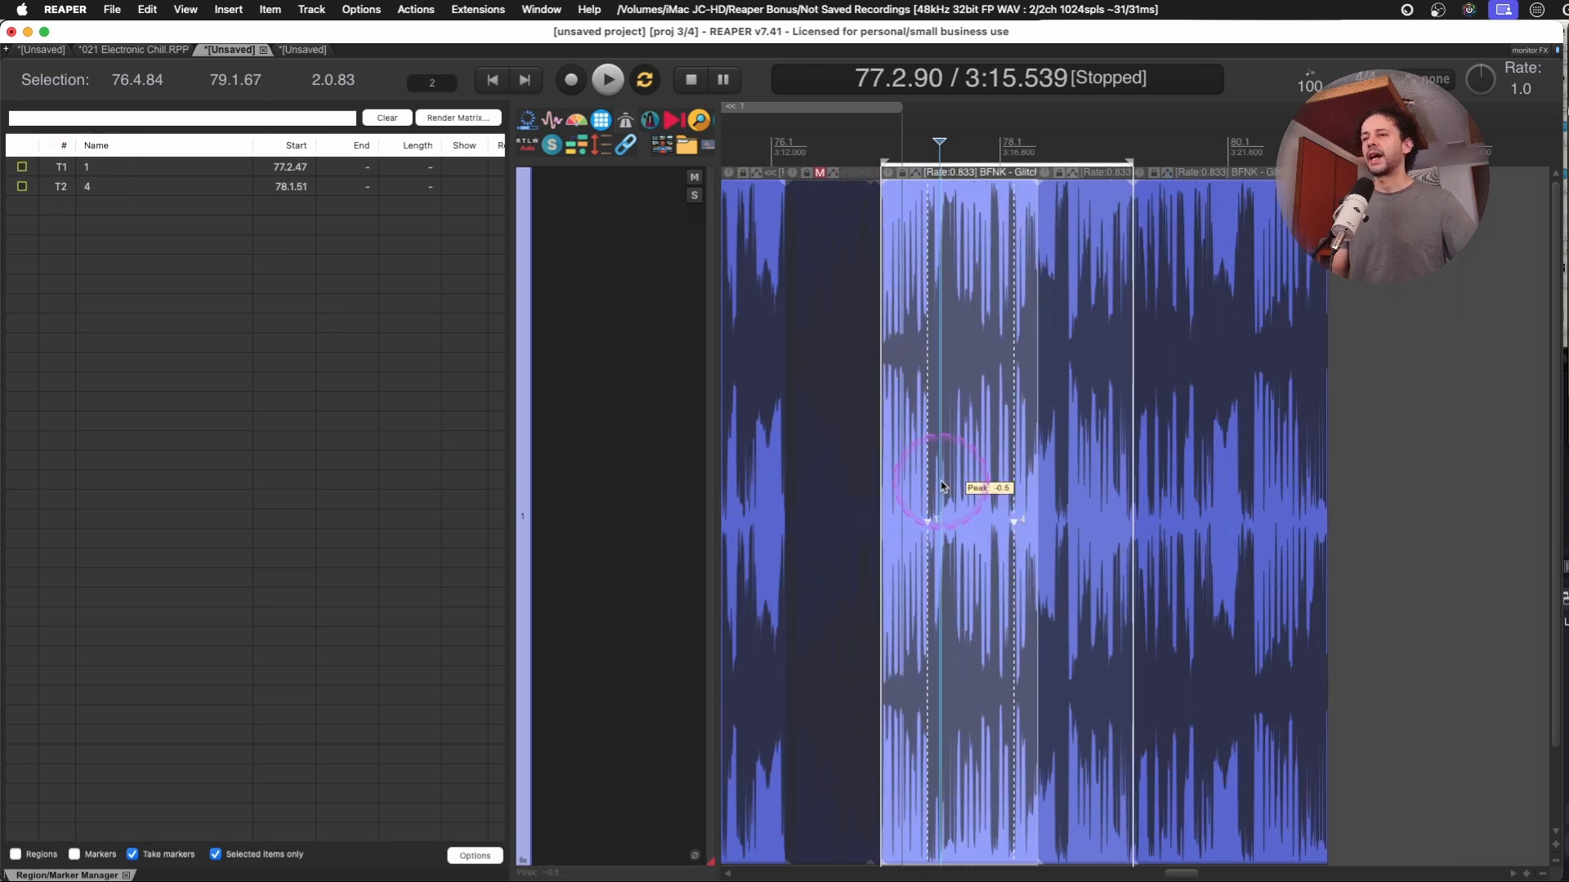
Move the edit cursor to take marker 1 from the manager list and include markers and regions in the list again.
{"action": "scroll", "coordinate": [941, 487], "scroll_direction": "up", "scroll_amount": 1}
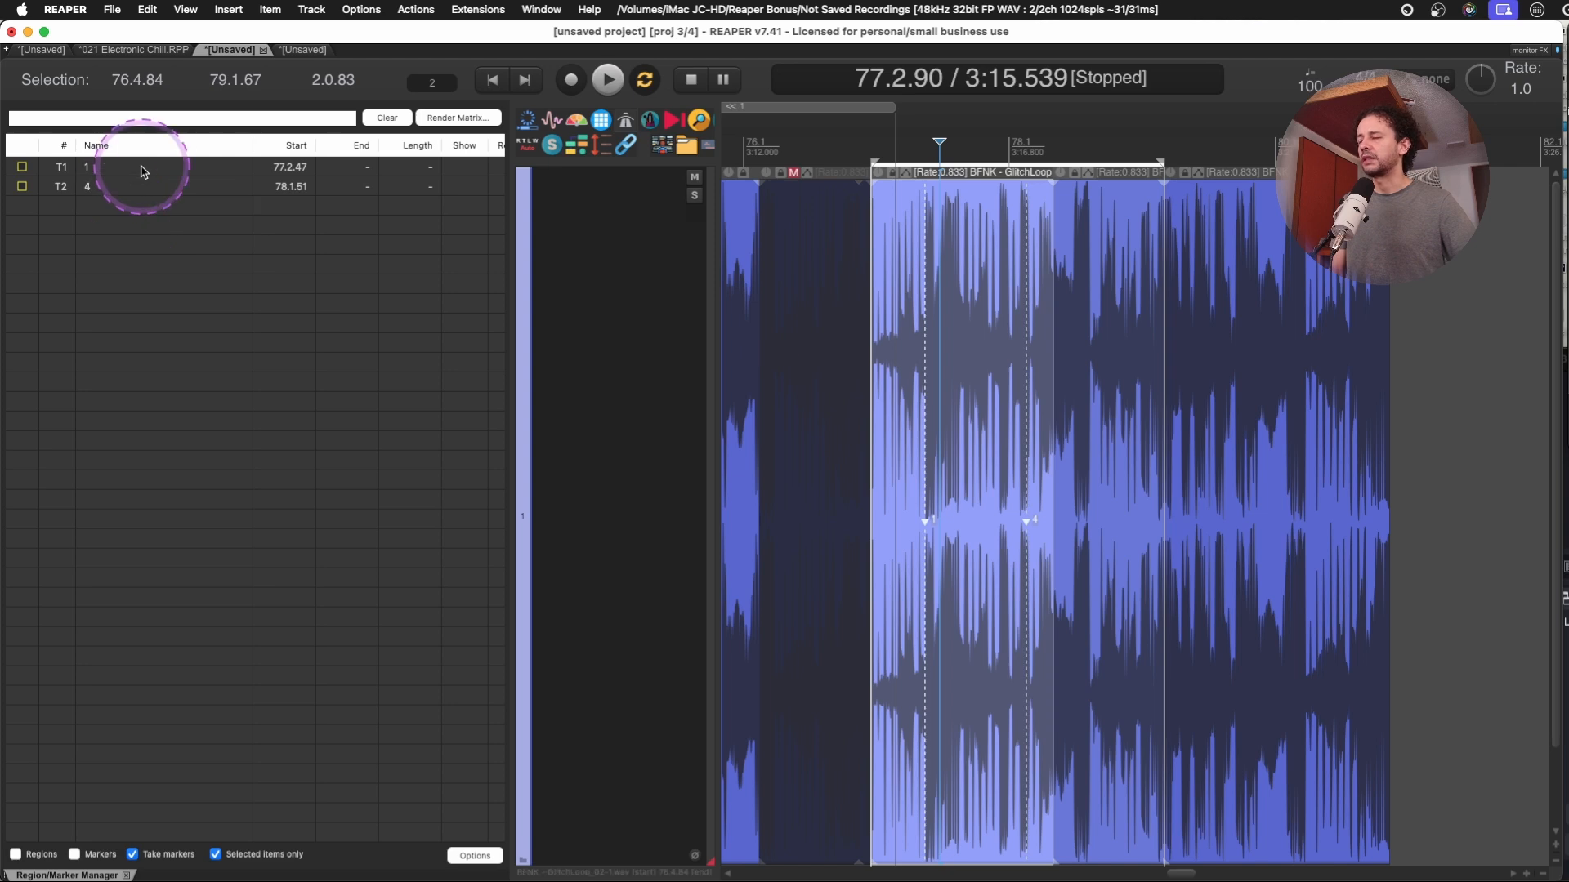
{"action": "left_click", "coordinate": [169, 169]}
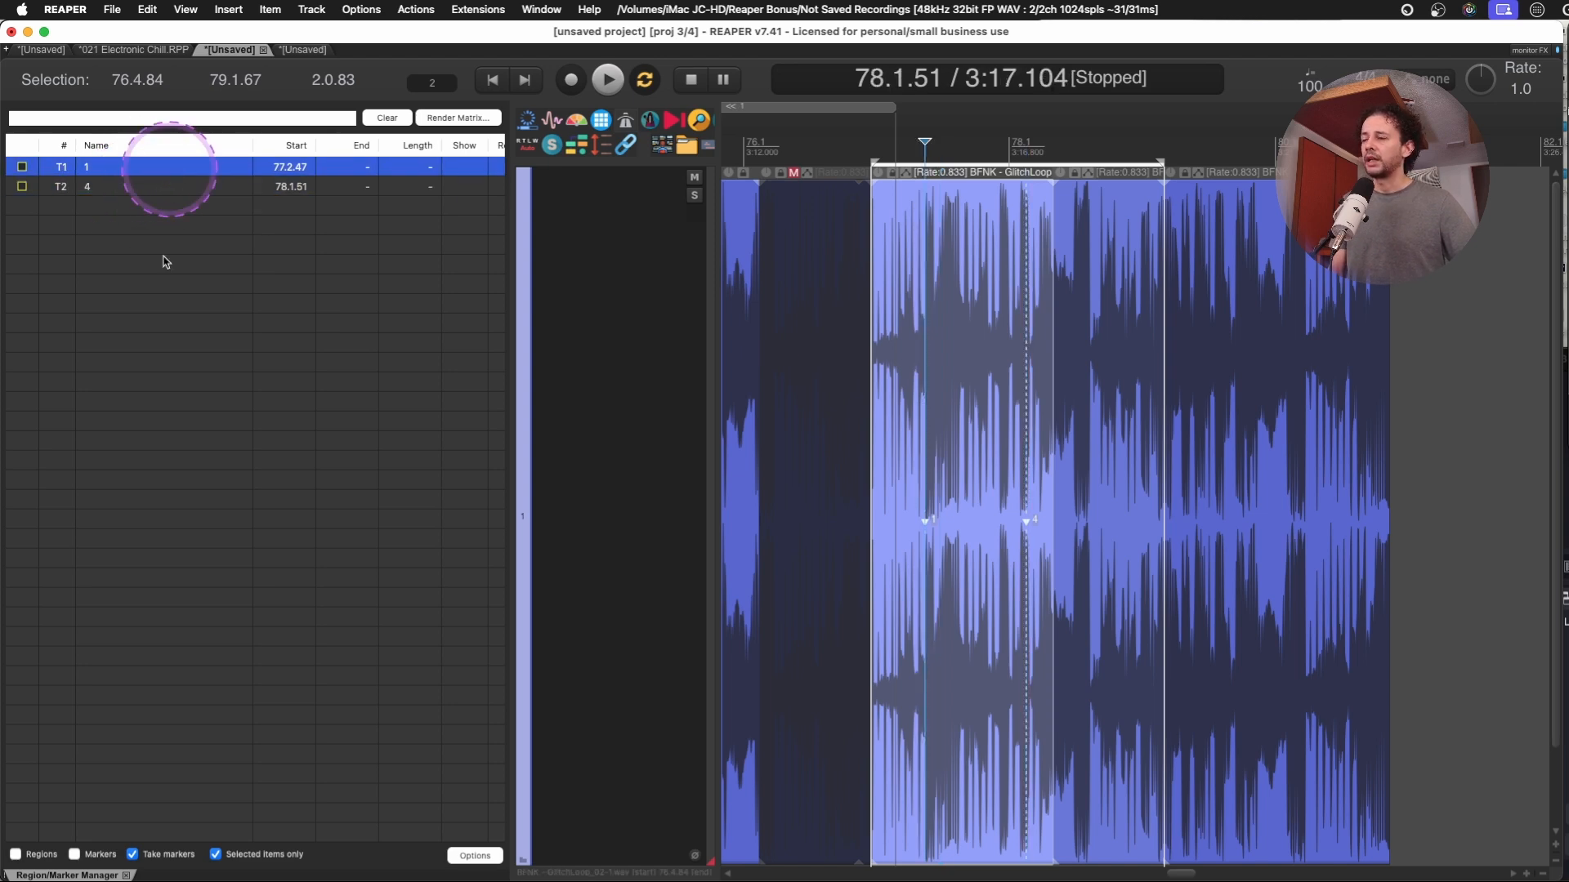
{"action": "left_click", "coordinate": [74, 854]}
{"action": "left_click", "coordinate": [16, 854]}
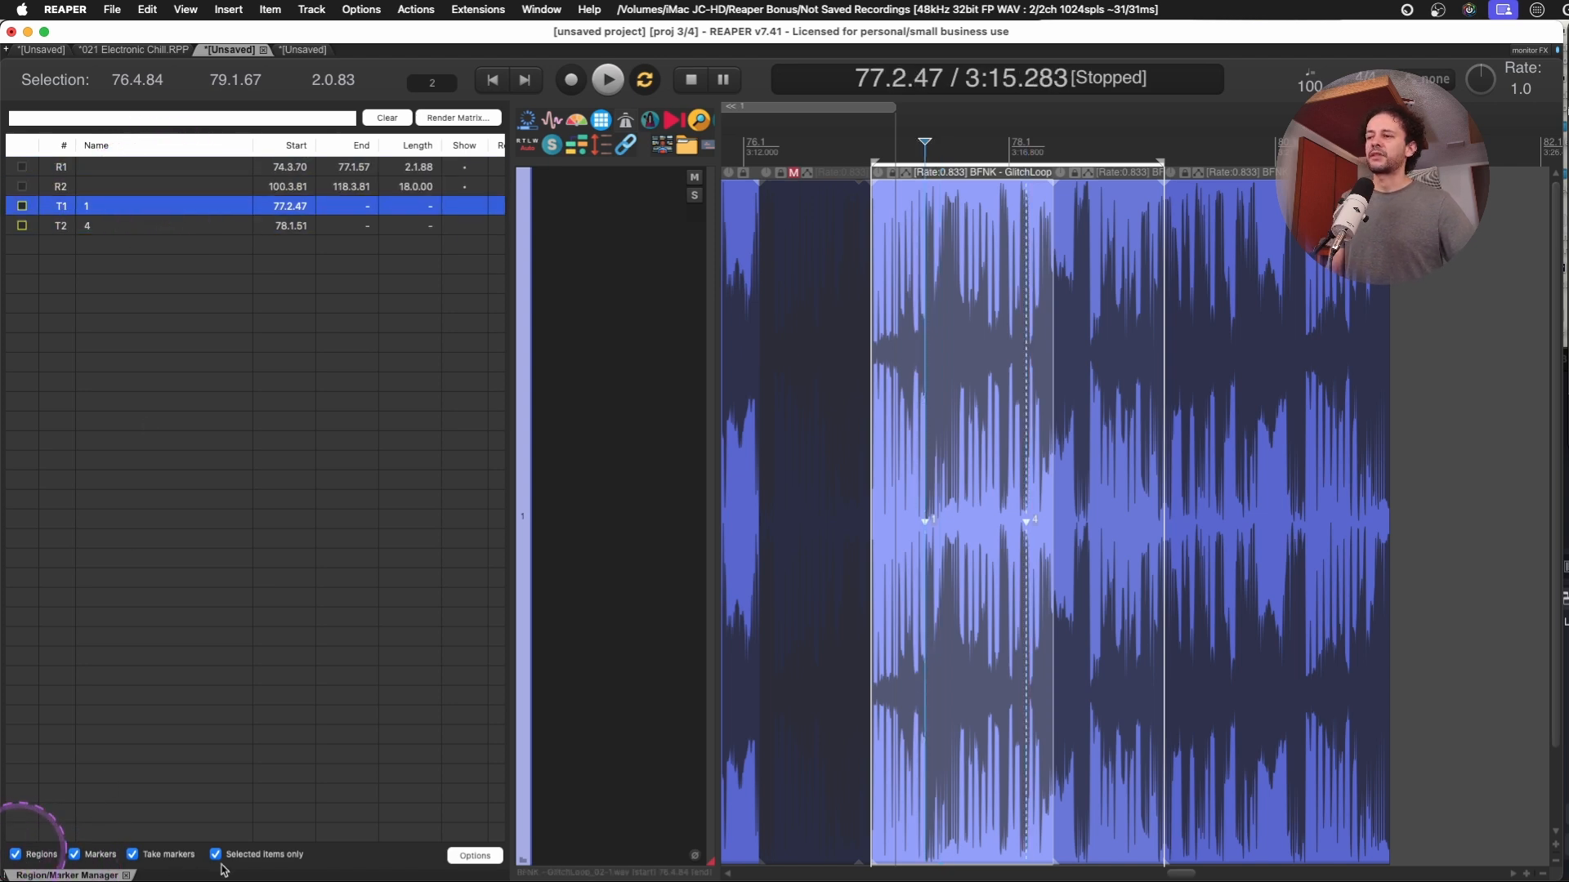
Close the docked Region/Marker Manager.
{"action": "mouse_move", "coordinate": [486, 709]}
{"action": "left_mouse_down"}
{"action": "mouse_move", "coordinate": [472, 700]}
{"action": "mouse_move", "coordinate": [532, 683]}
{"action": "left_mouse_up"}
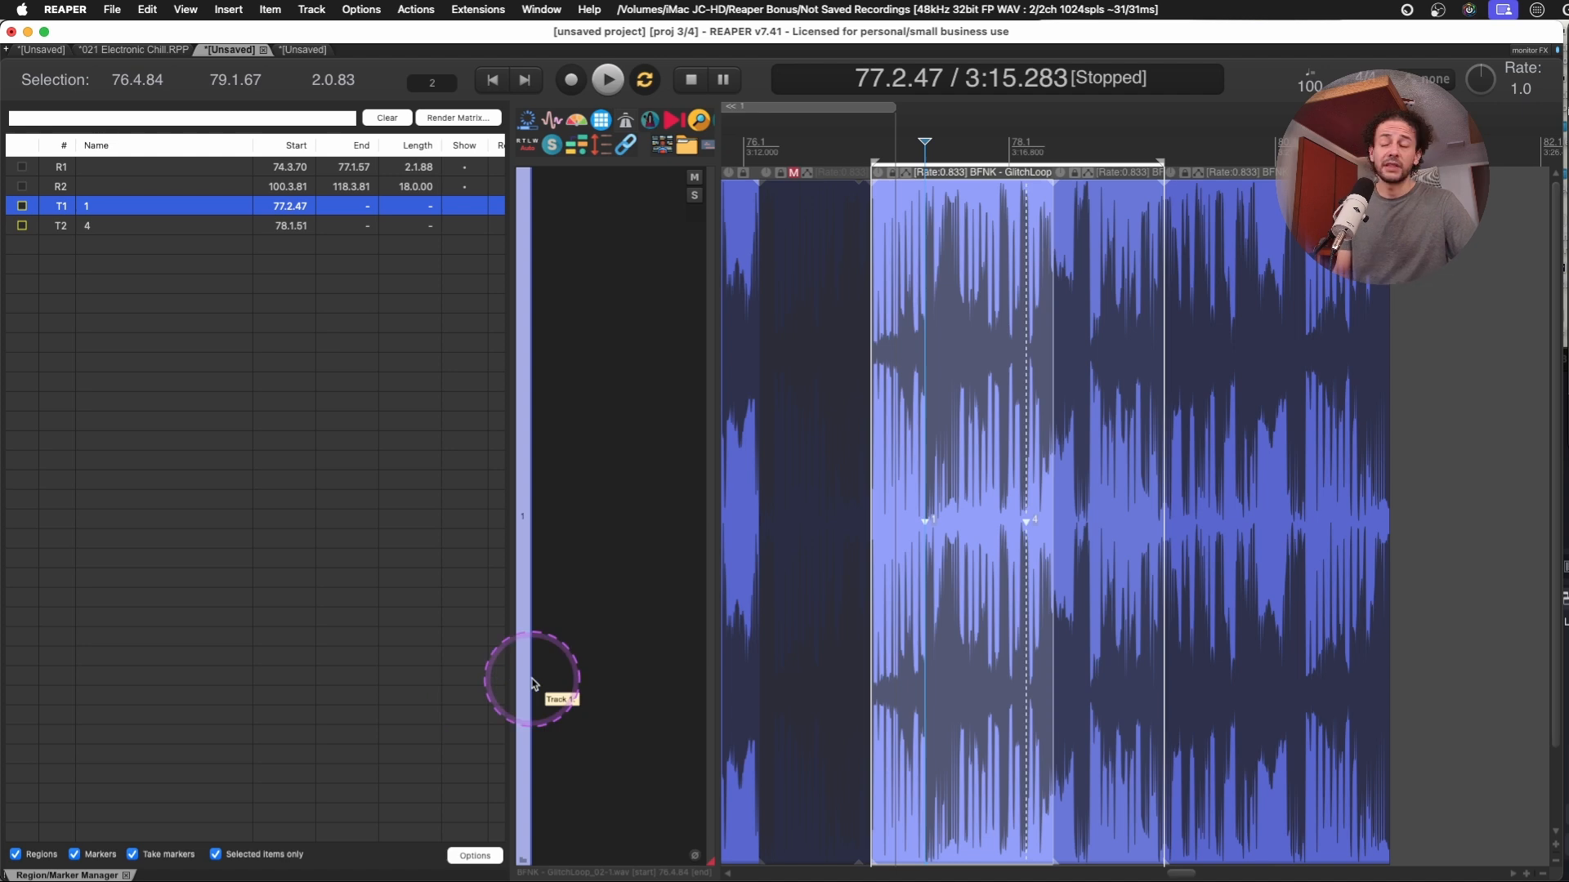
{"action": "left_click", "coordinate": [1064, 419]}
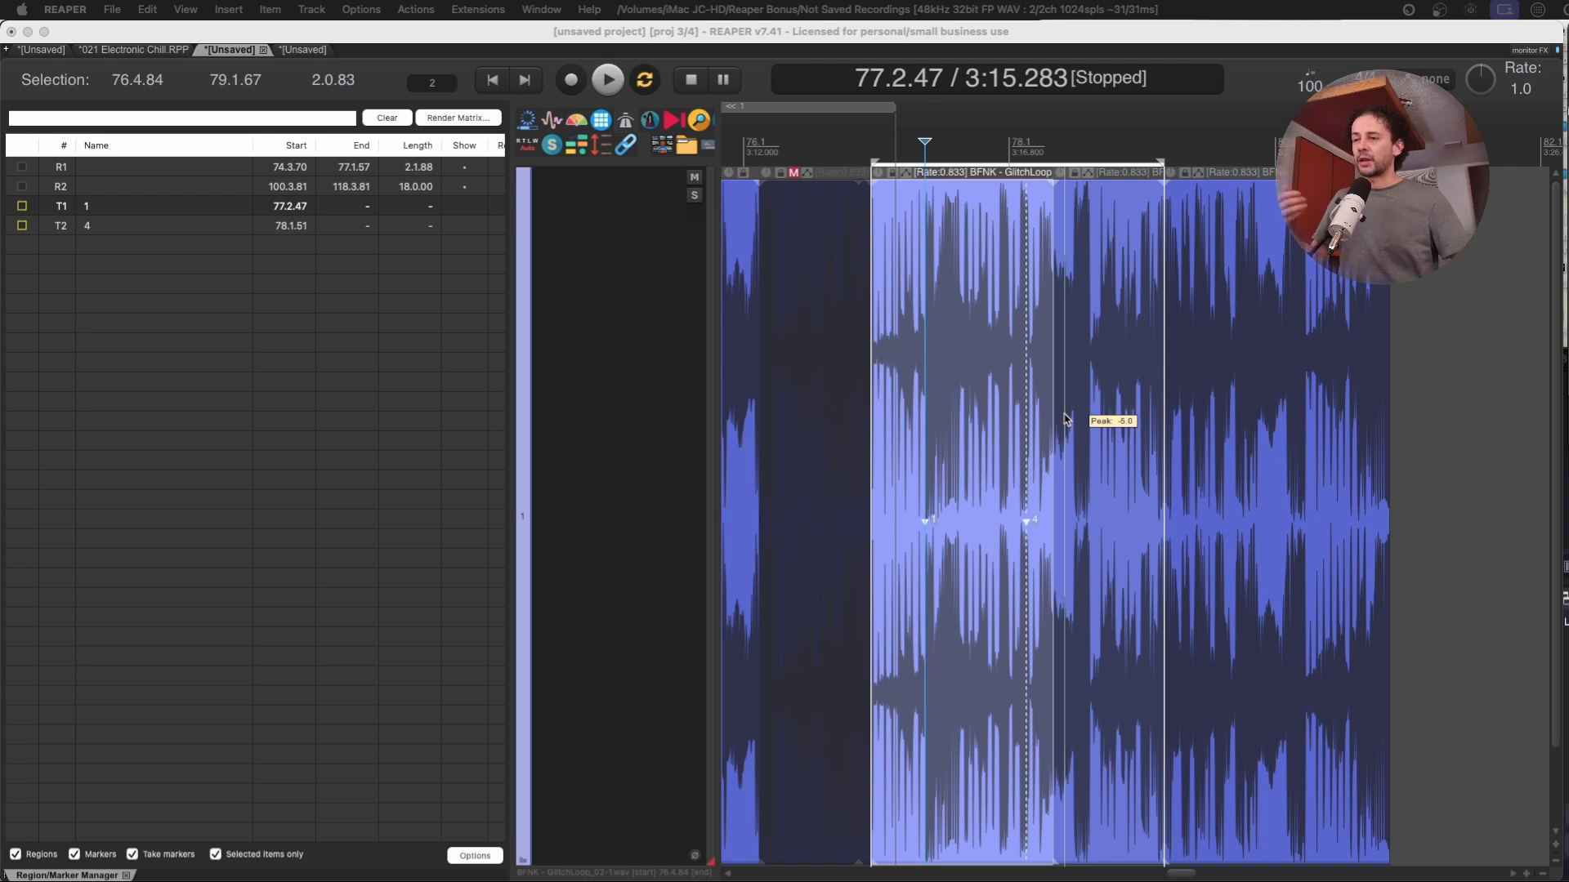
{"action": "left_click", "coordinate": [126, 875]}
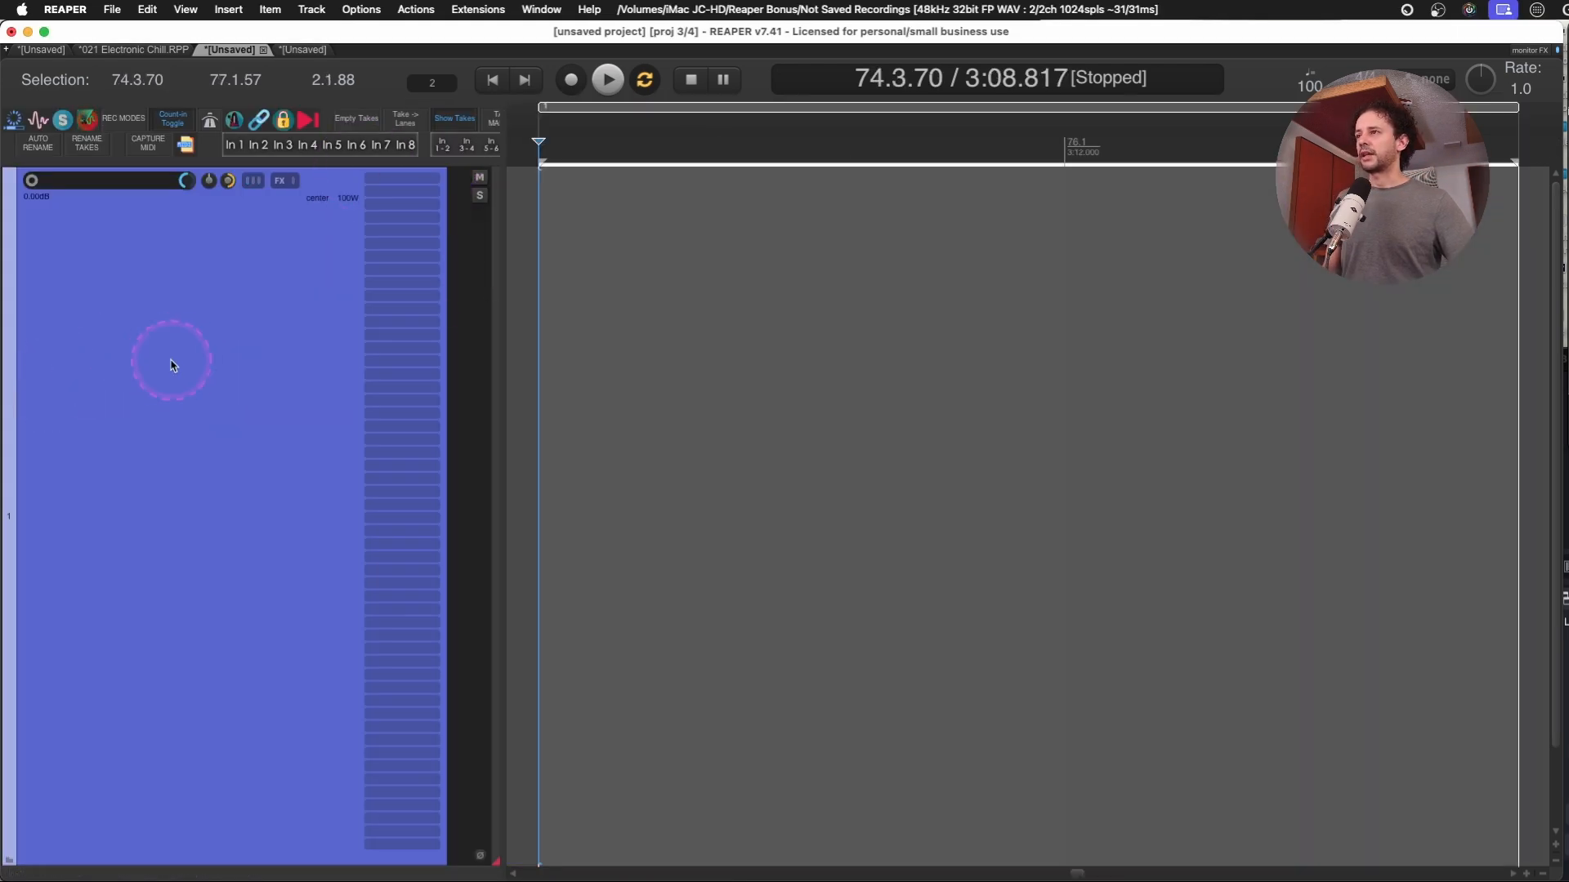
Record-arm track 1 and switch its record input through the mono inputs, from Input 1 up to Input 8.
{"action": "key", "text": "F7"}
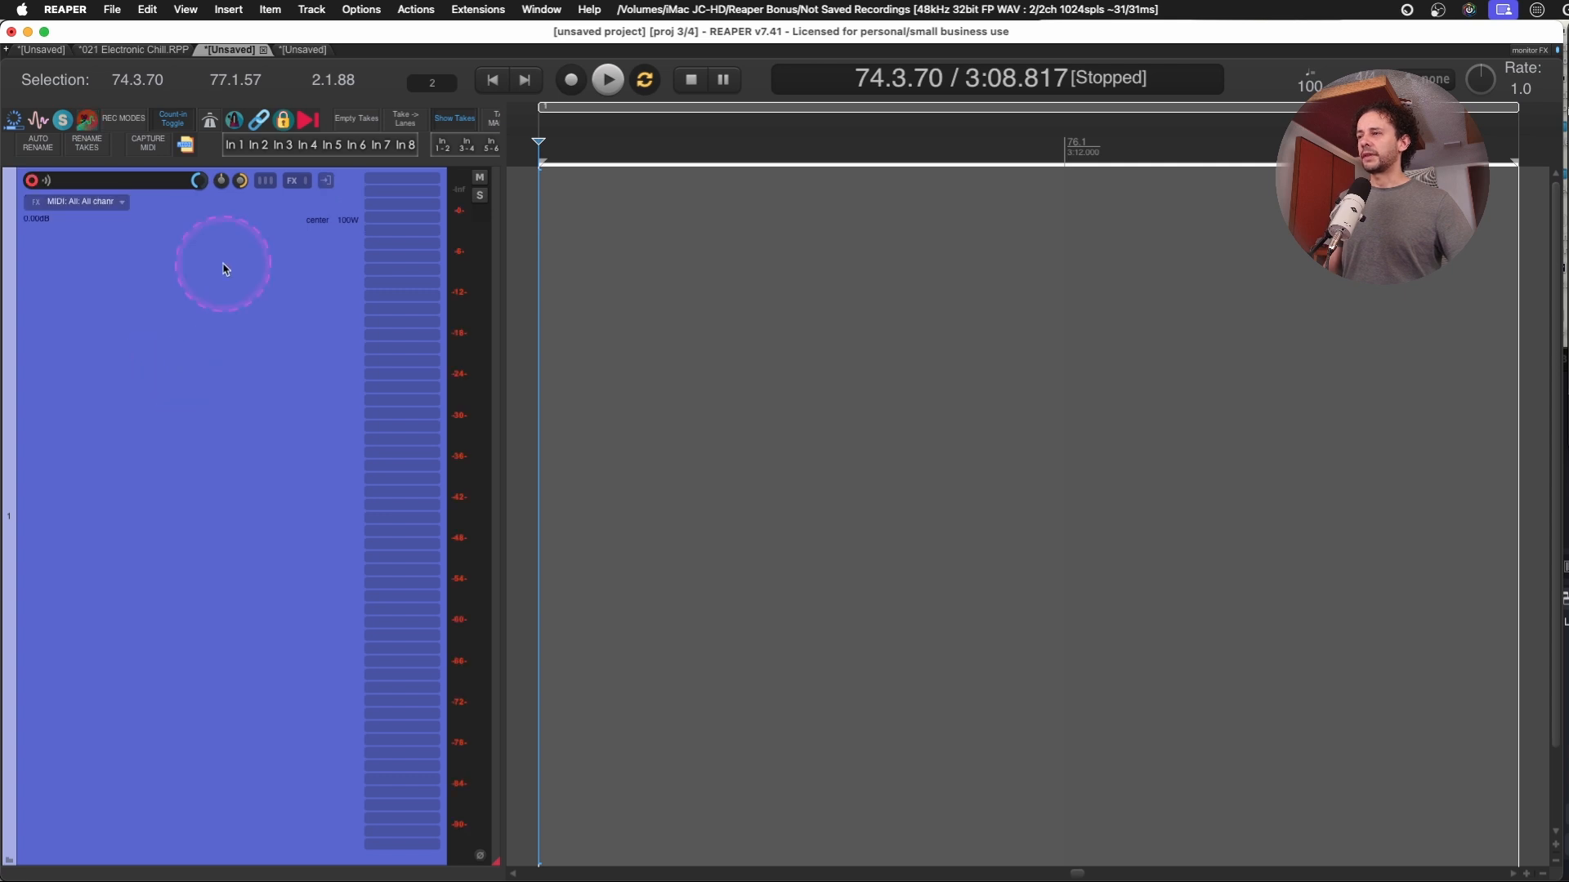
{"action": "left_click", "coordinate": [235, 147]}
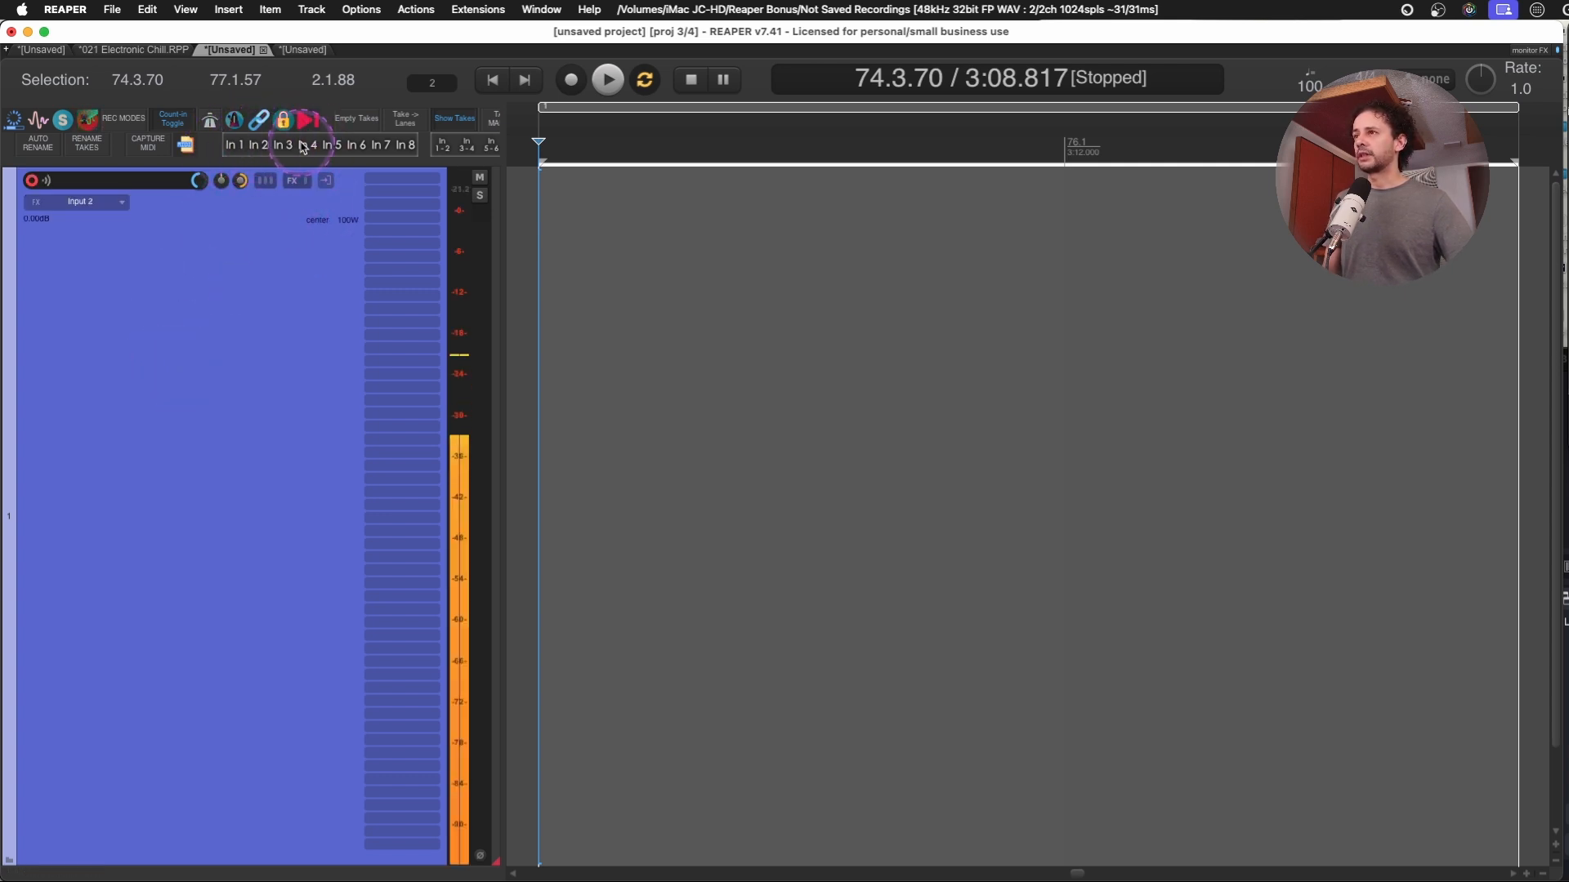
{"action": "left_click", "coordinate": [341, 144]}
{"action": "left_click", "coordinate": [405, 145]}
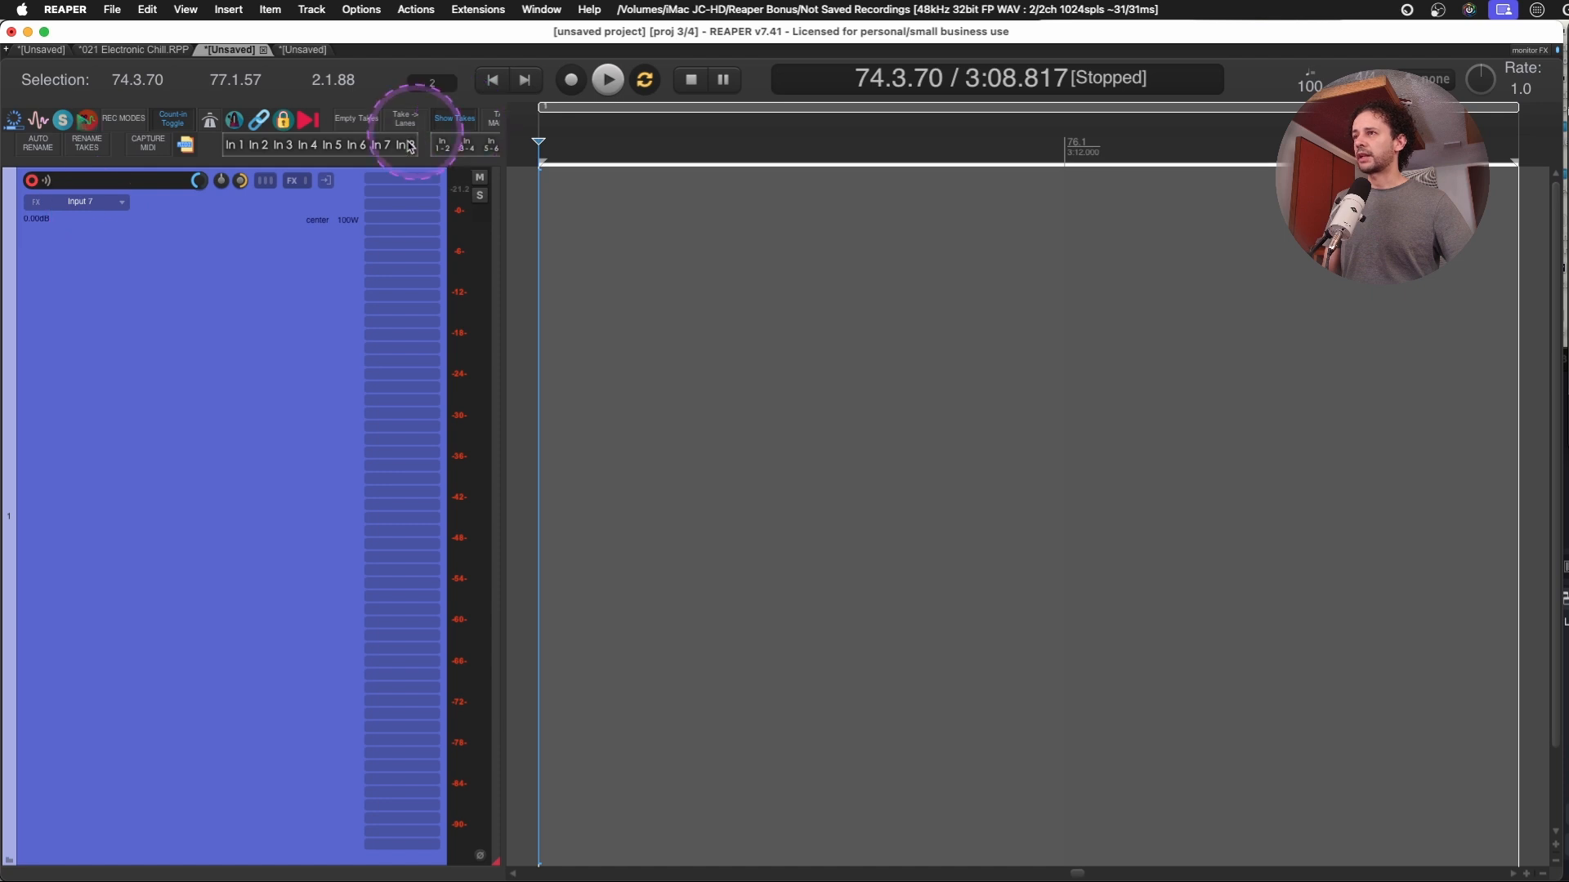
Try the stereo input pairs up to 5-6 on track 1, return to mono Input 3, and disarm the track.
{"action": "left_click", "coordinate": [466, 145]}
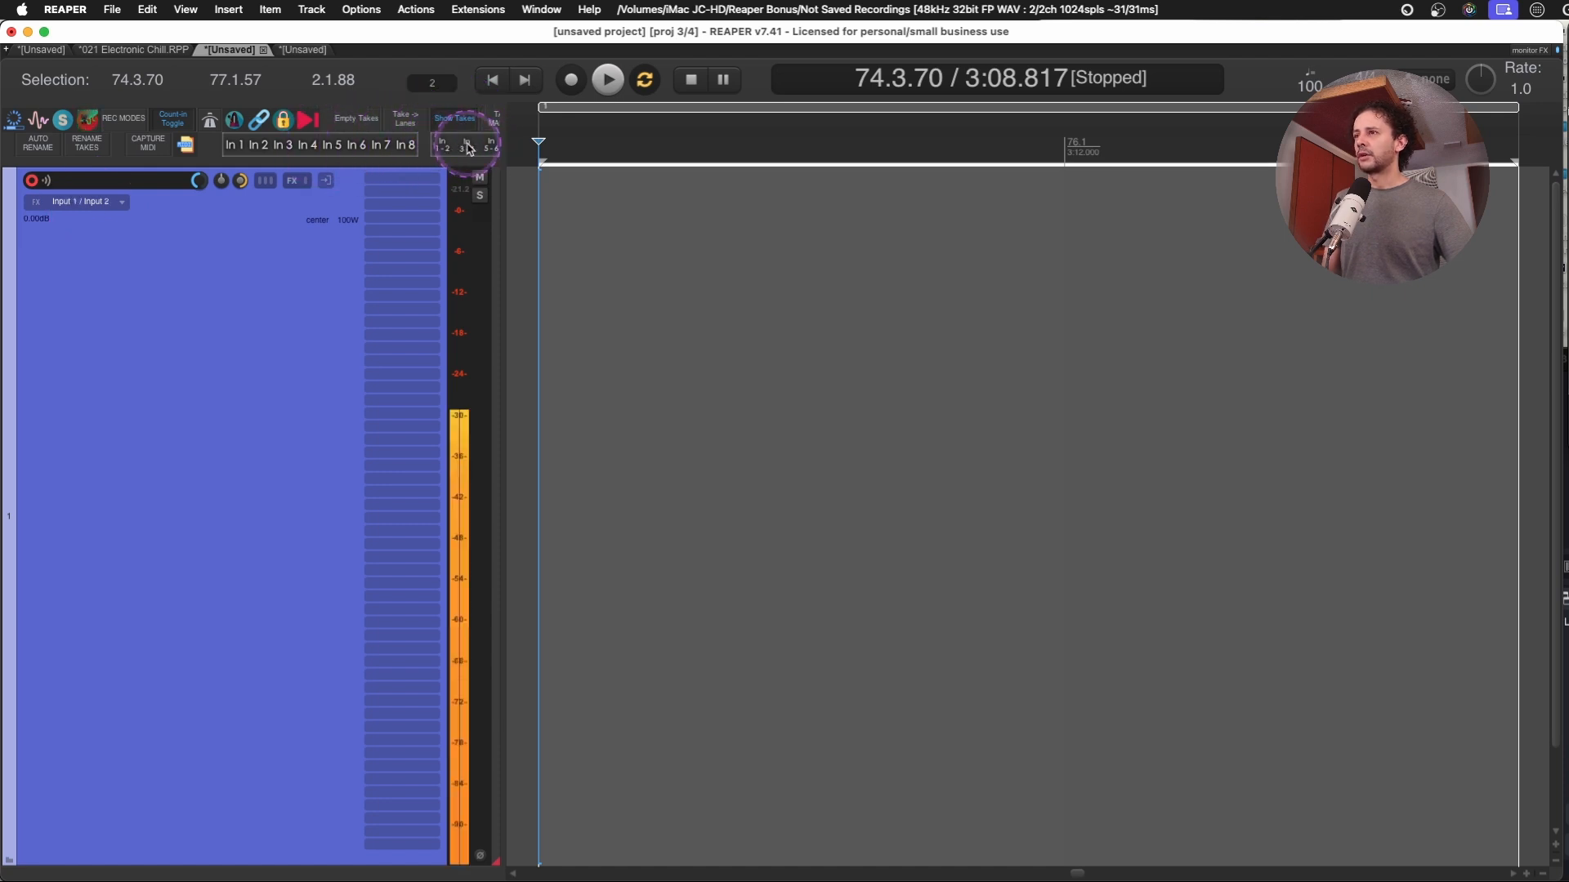
{"action": "left_click", "coordinate": [489, 149]}
{"action": "left_click", "coordinate": [285, 148]}
{"action": "left_click", "coordinate": [236, 339]}
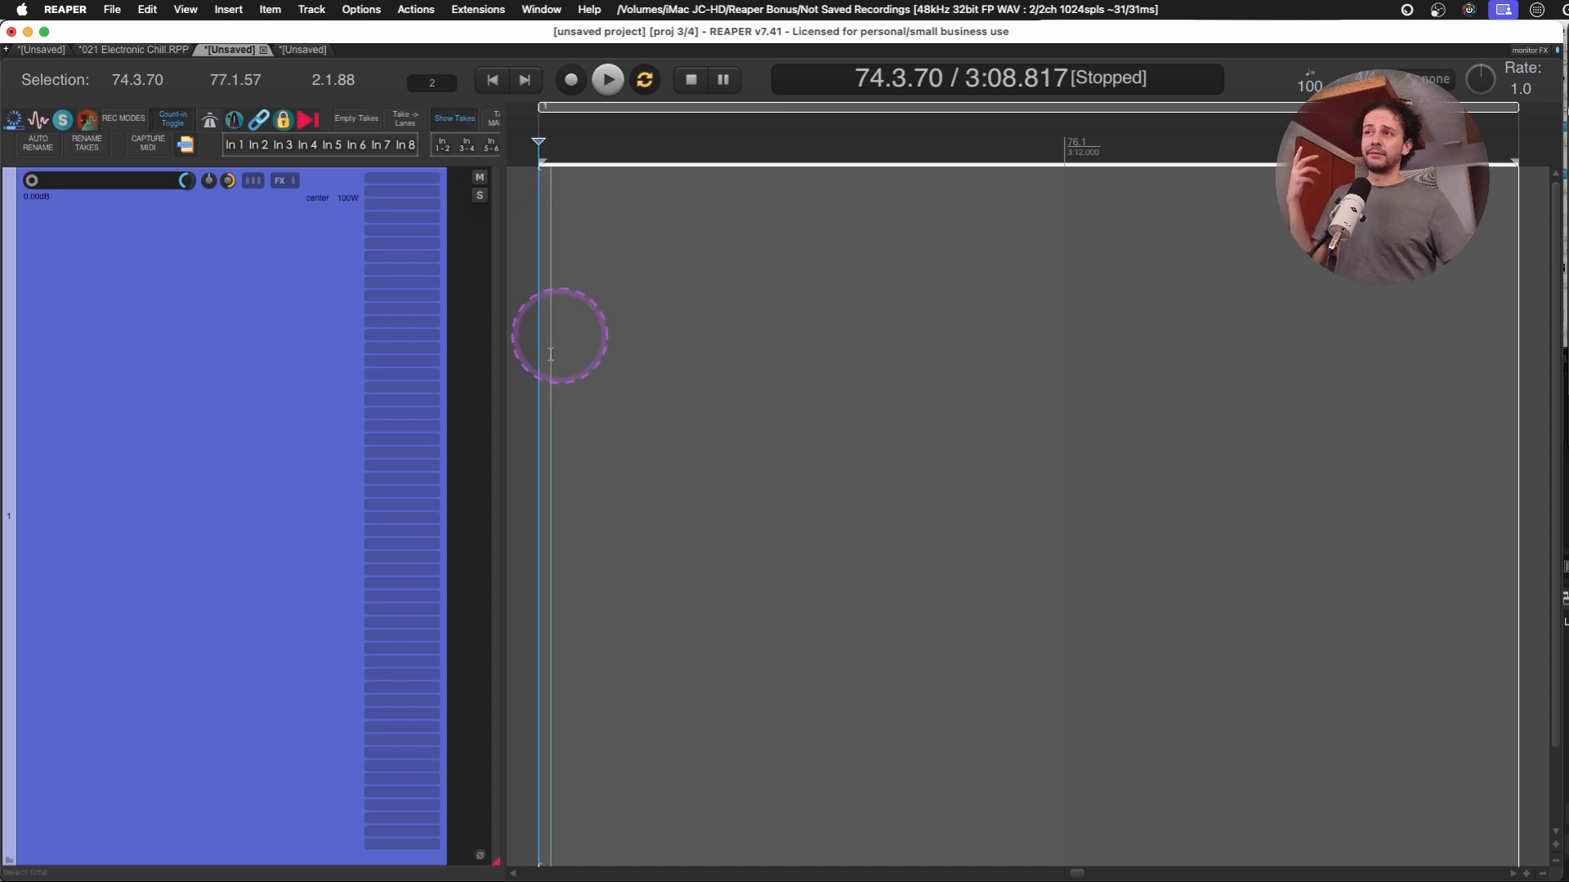
{"action": "left_click", "coordinate": [722, 357]}
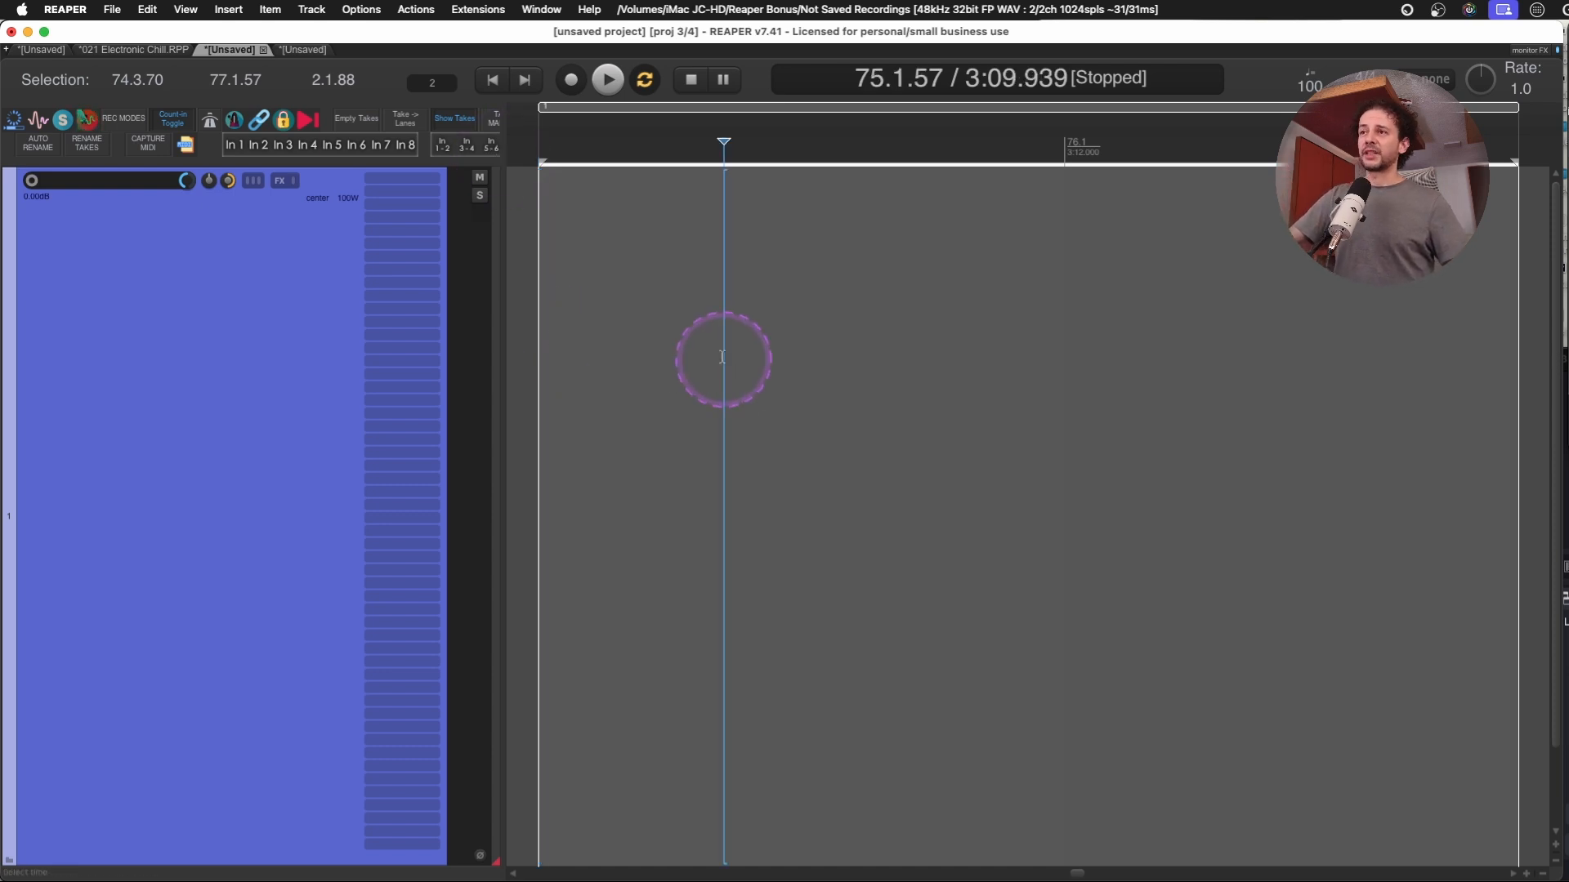